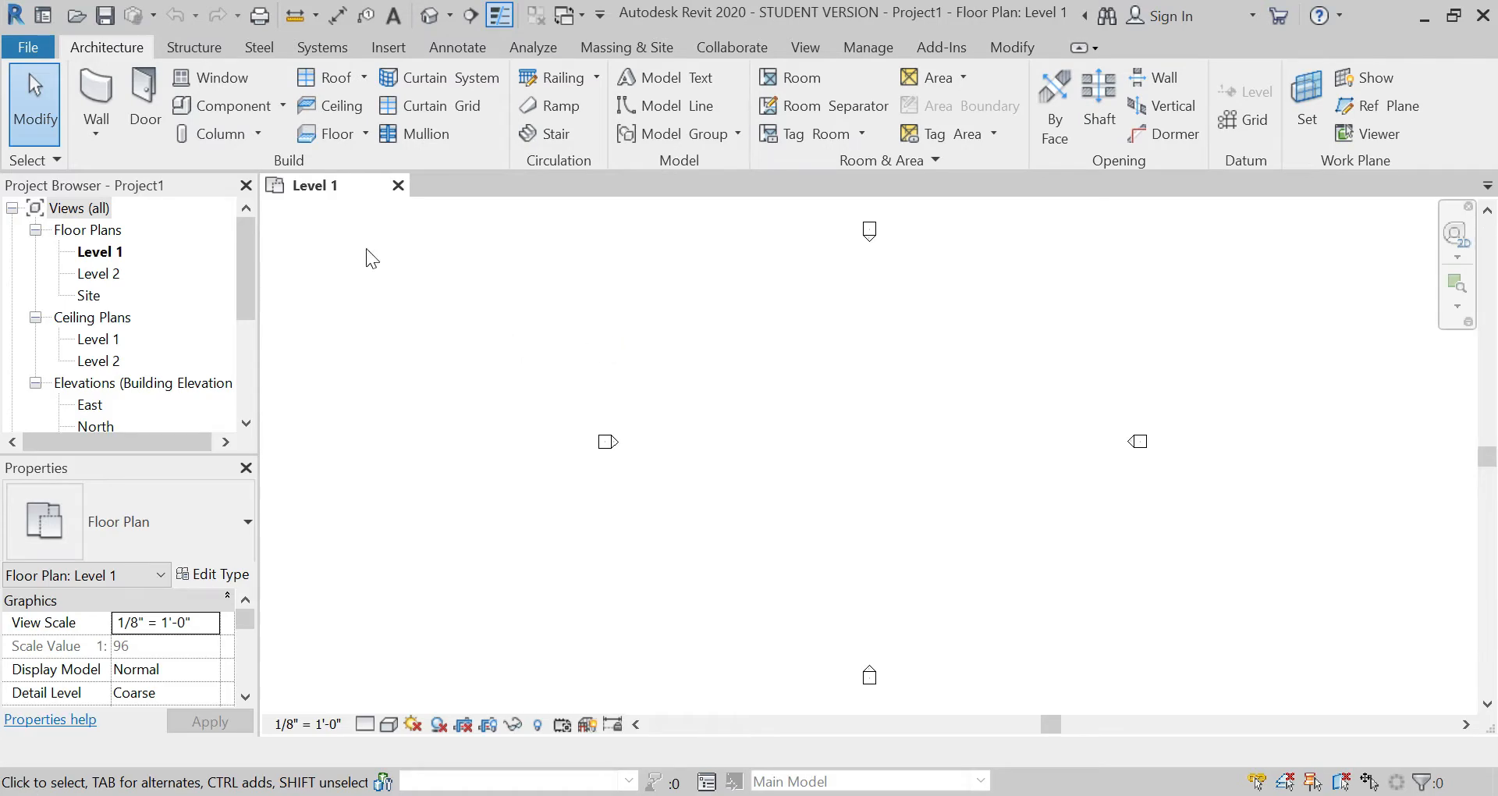
Step: Open the North elevation view and set the elevation of Level 2 to 12 feet
{"action": "scroll", "coordinate": [167, 290], "scroll_direction": "down", "scroll_amount": 3}
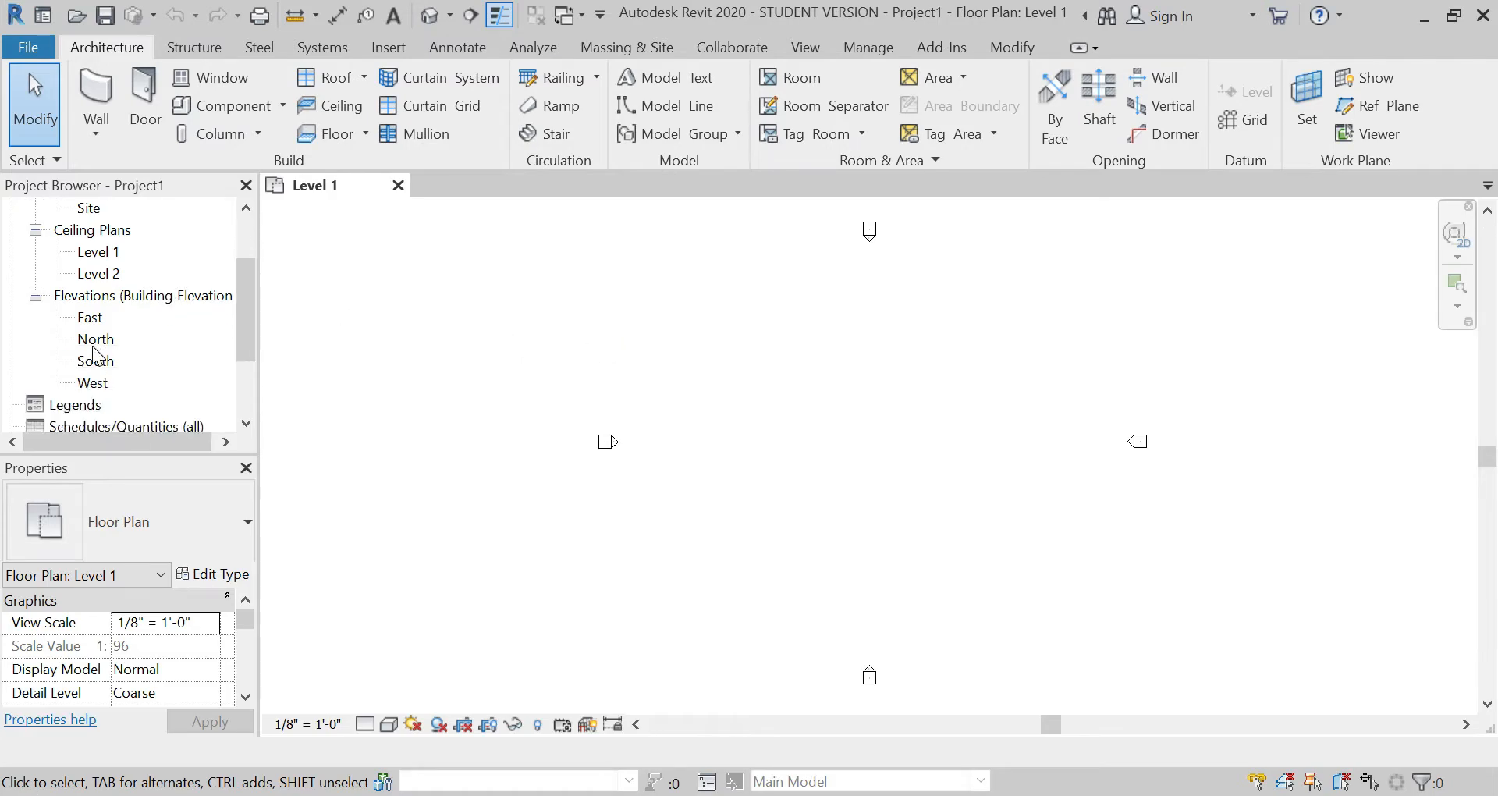
{"action": "left_click", "coordinate": [95, 340]}
{"action": "double_click", "coordinate": [94, 342]}
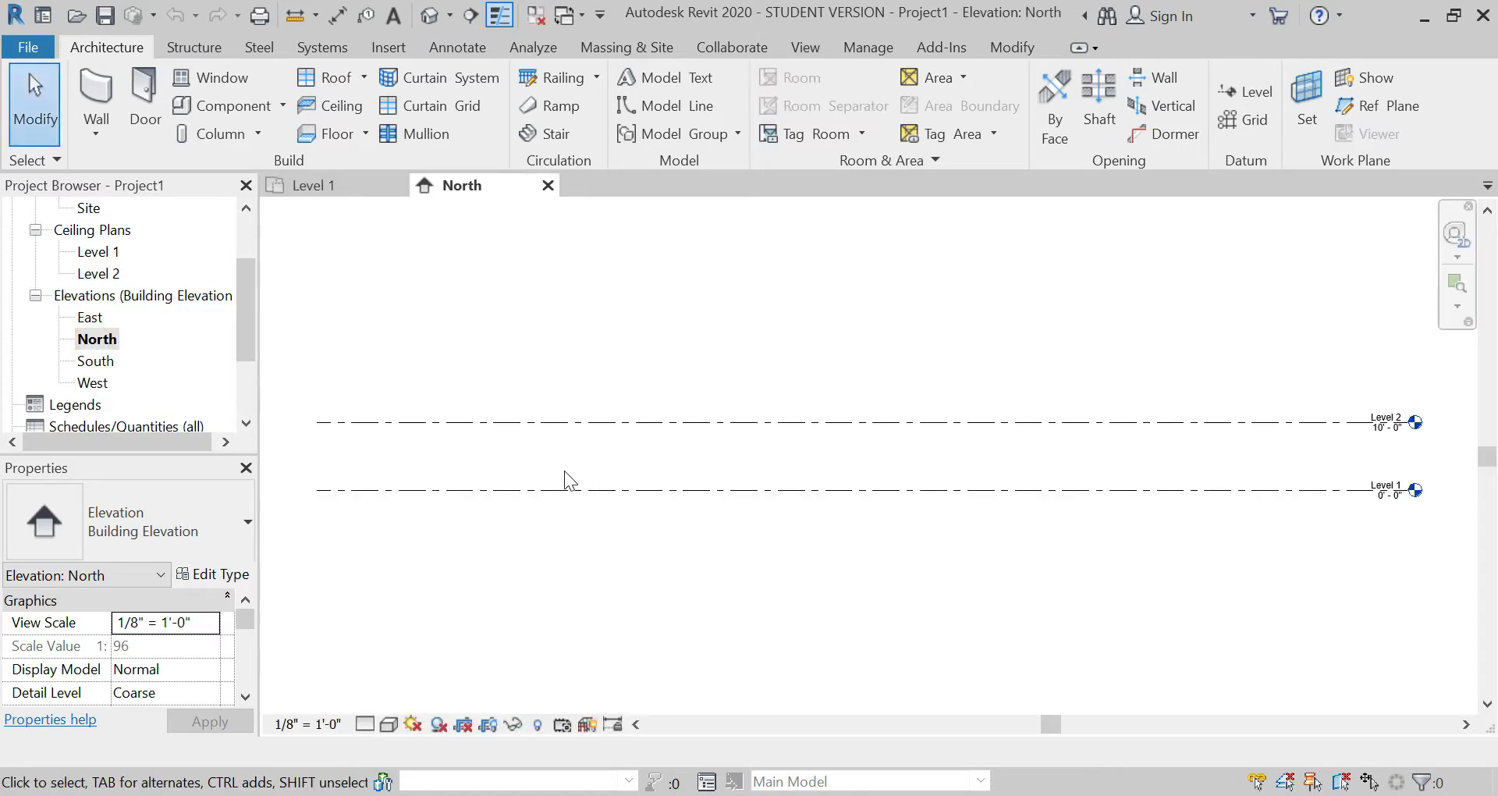
{"action": "scroll", "coordinate": [1131, 450], "scroll_direction": "up", "scroll_amount": 5}
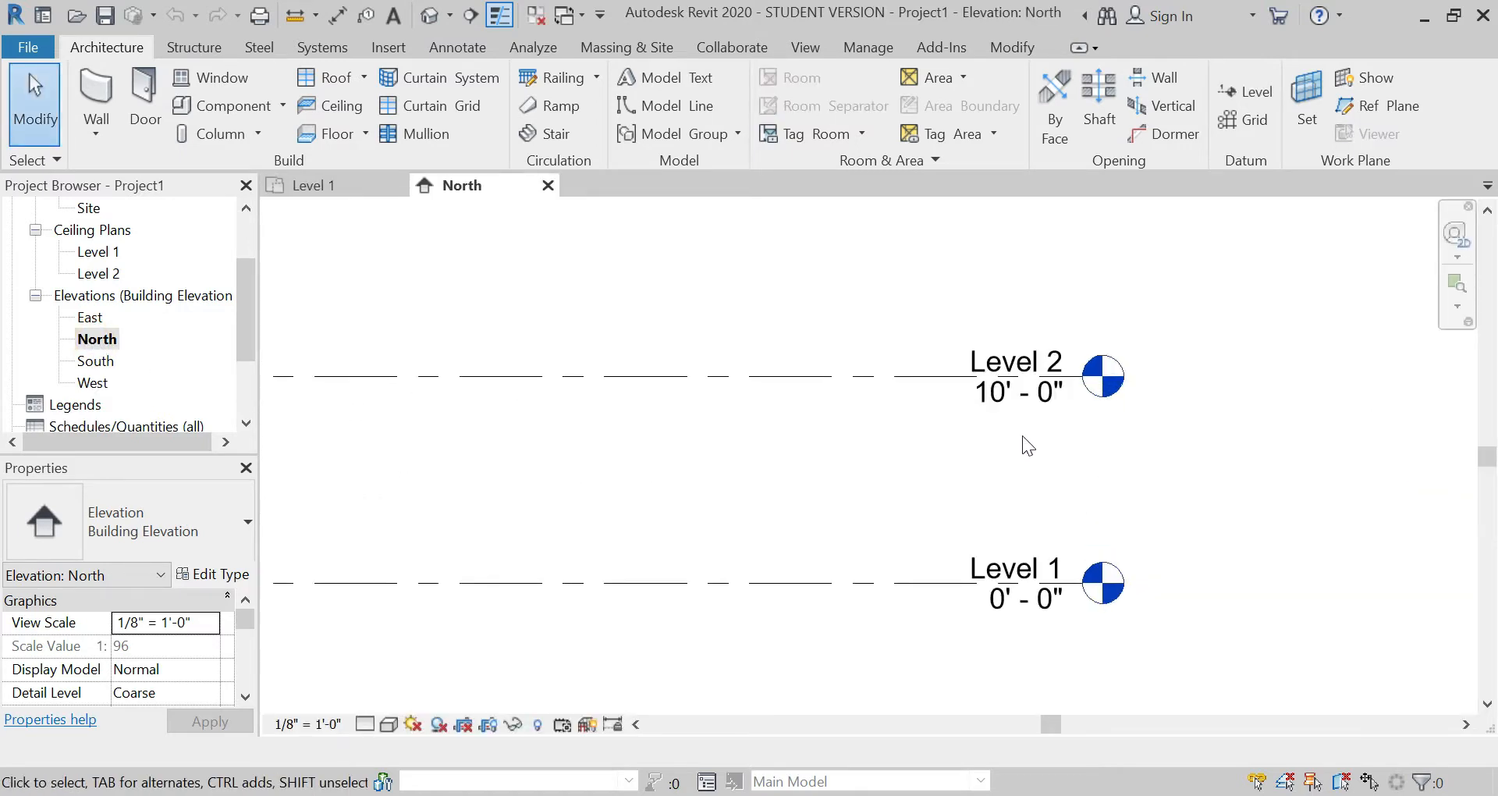
{"action": "left_click", "coordinate": [1008, 405]}
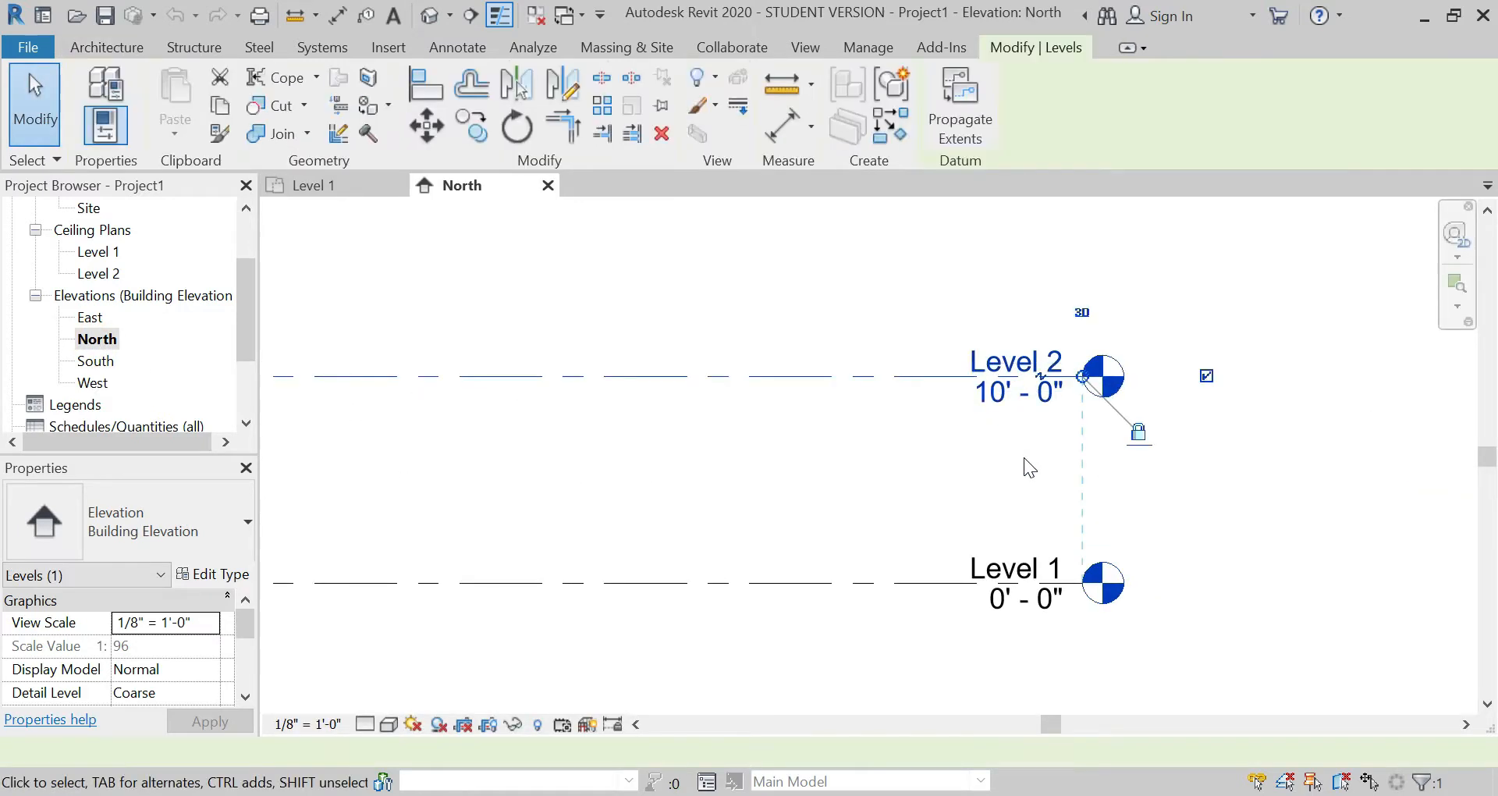
{"action": "left_click", "coordinate": [1004, 401]}
{"action": "type", "text": "12"}
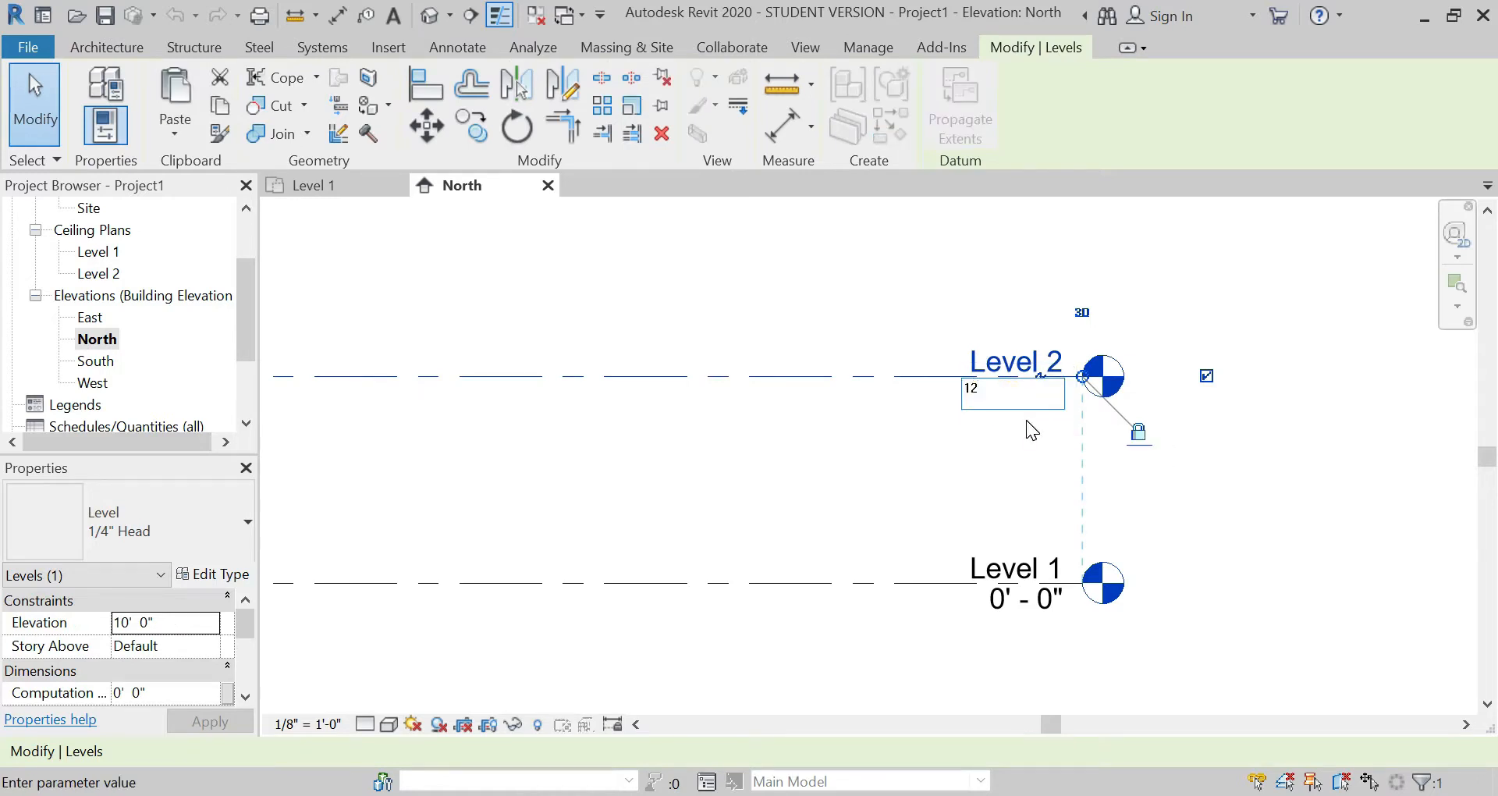
{"action": "key", "text": "Return"}
{"action": "left_click", "coordinate": [1017, 430]}
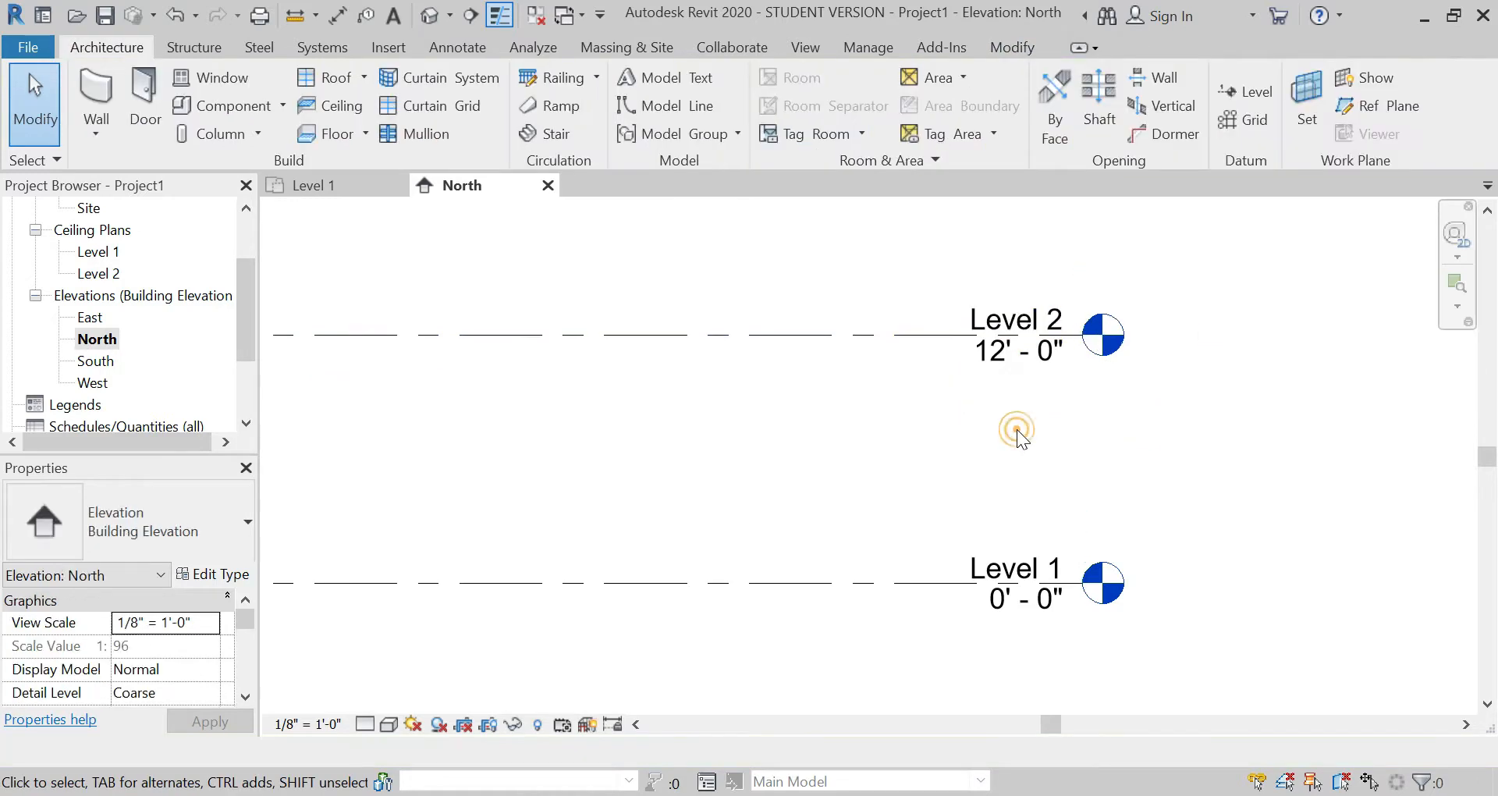
{"action": "left_click", "coordinate": [997, 564]}
{"action": "left_click", "coordinate": [995, 558]}
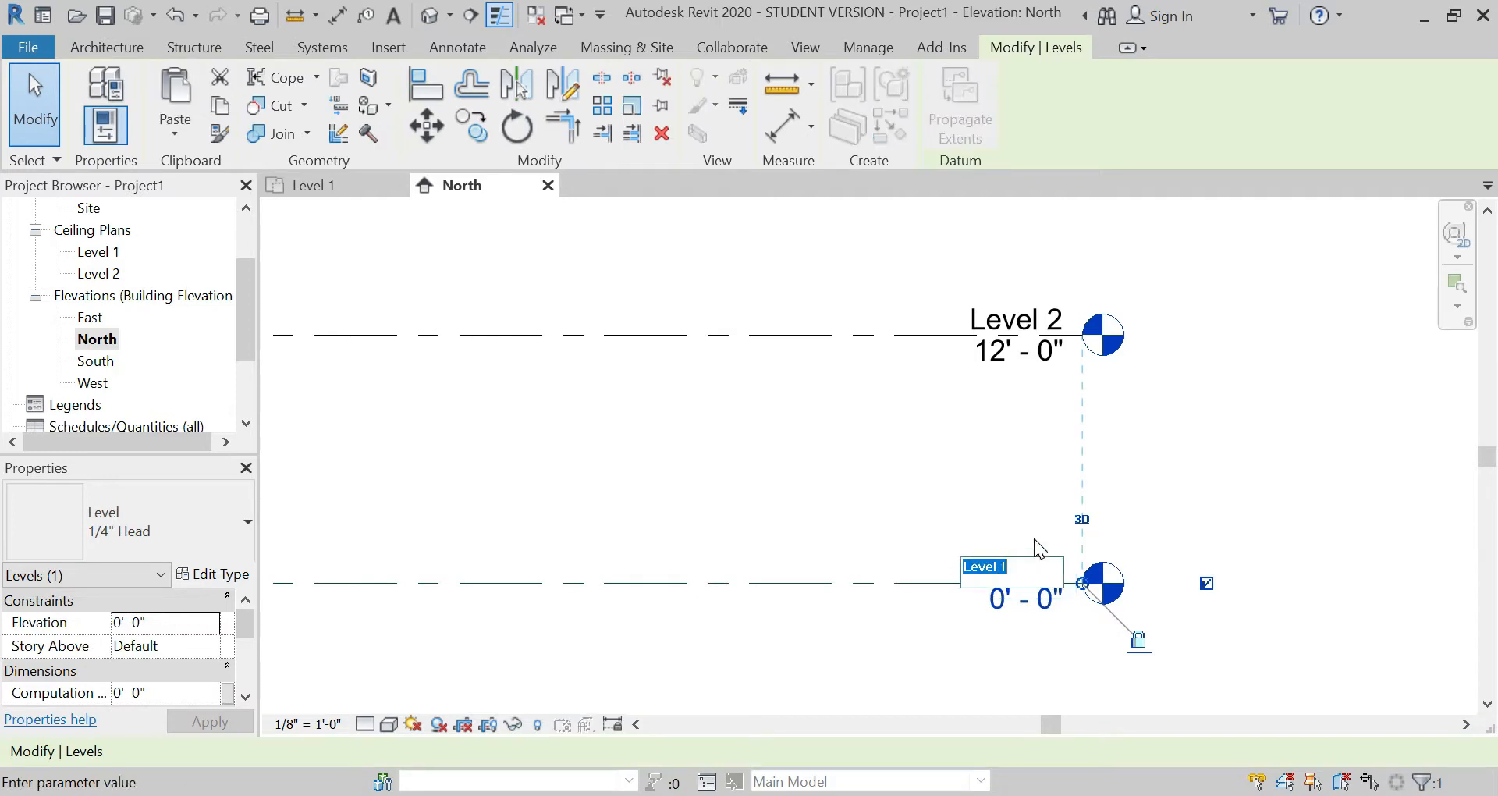
{"action": "left_click", "coordinate": [976, 457]}
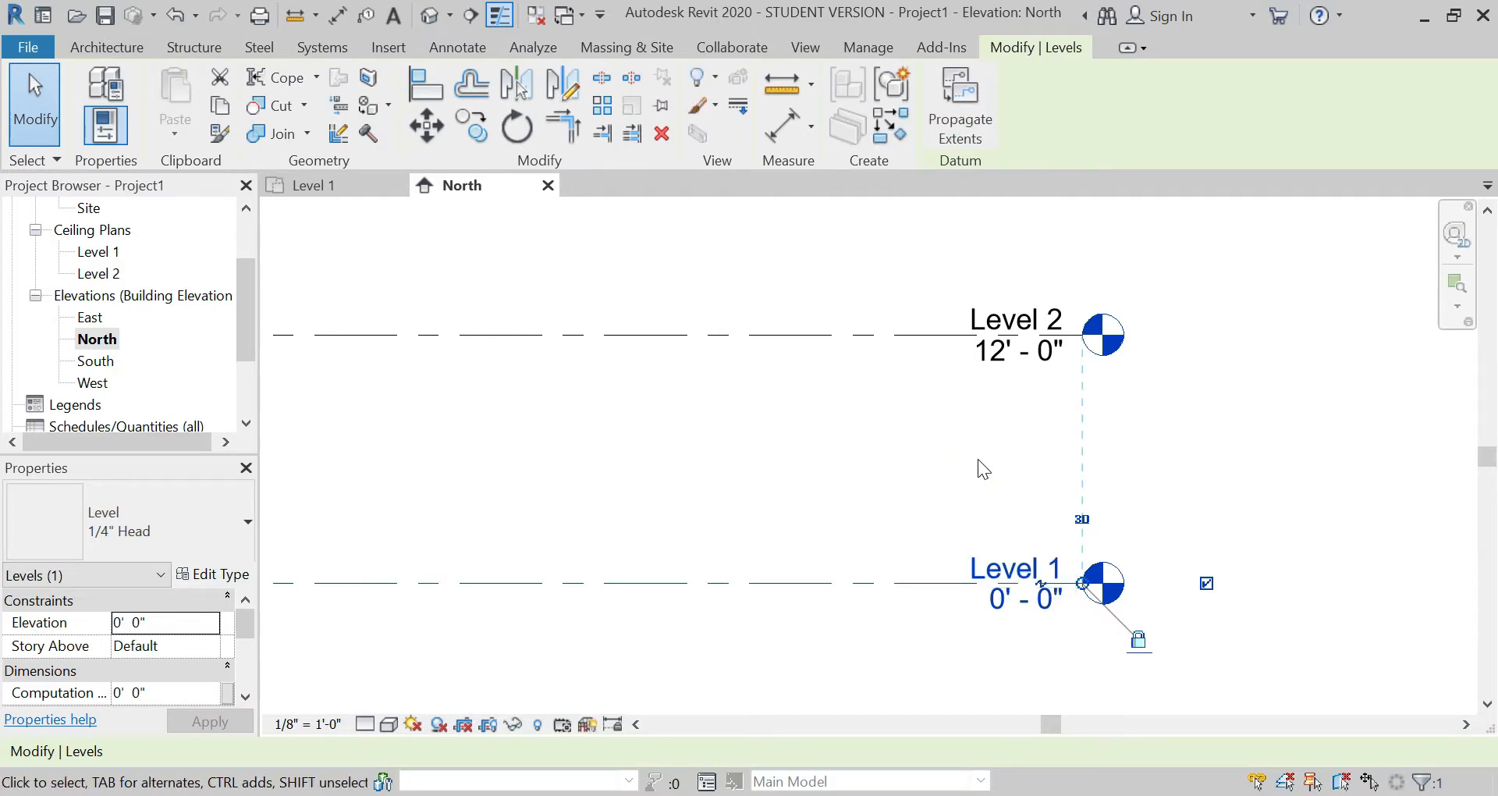
{"action": "left_click", "coordinate": [977, 459]}
Step: Return to the Level 1 floor plan and draw a 25-foot horizontal Generic - 8" wall between the elevation markers
{"action": "left_click", "coordinate": [319, 184]}
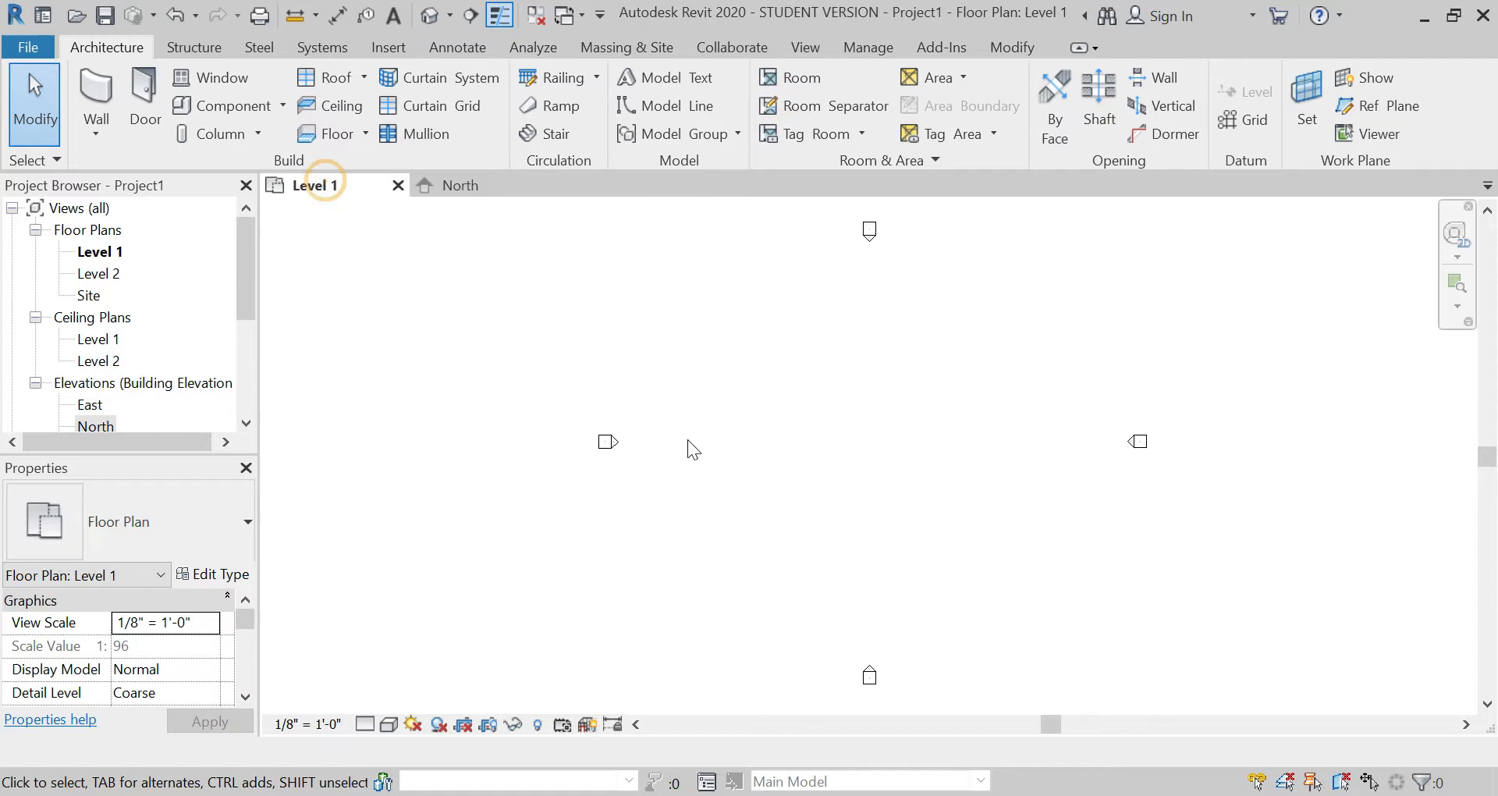
{"action": "left_click", "coordinate": [99, 88]}
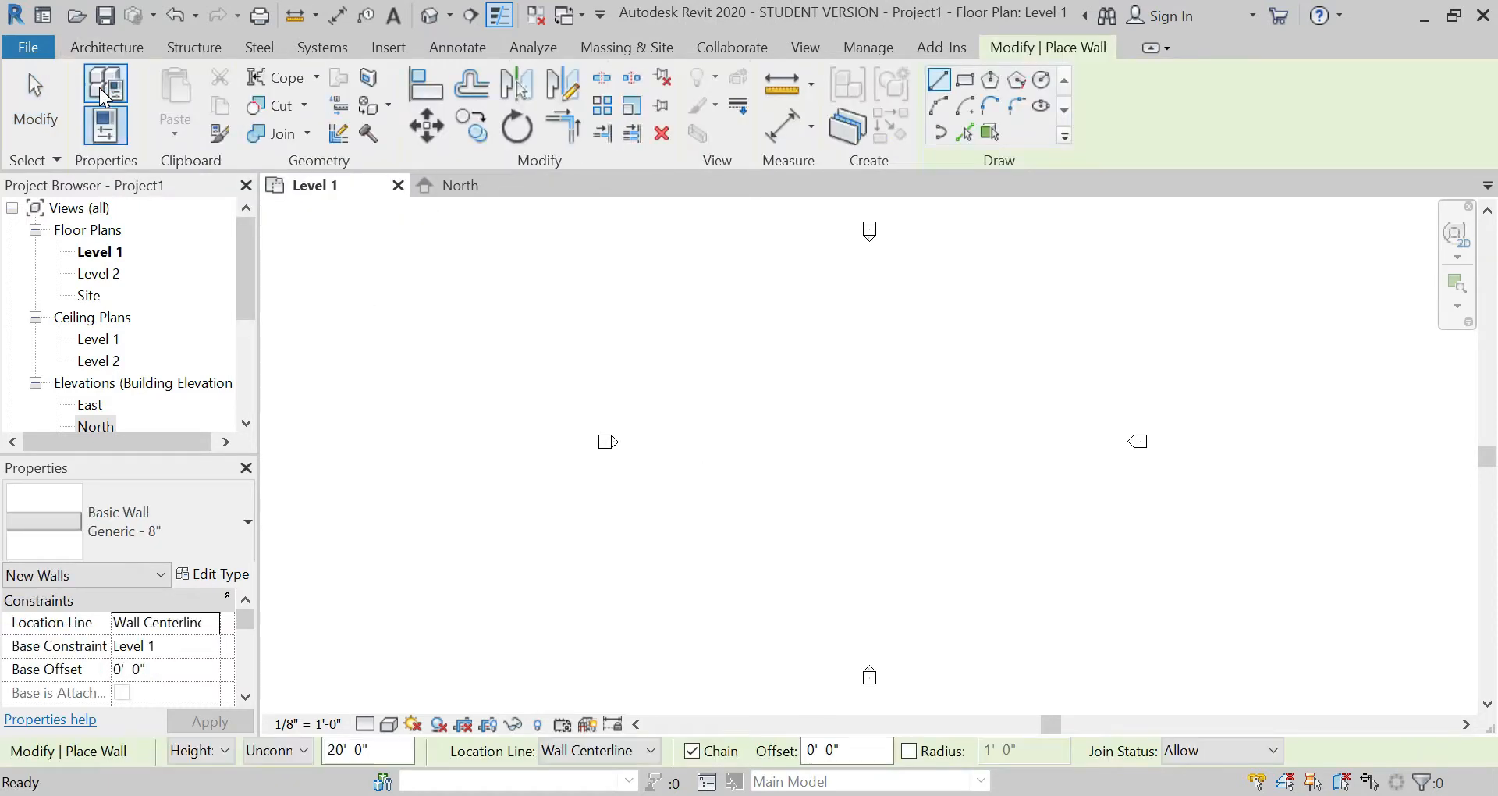
{"action": "left_click", "coordinate": [799, 361]}
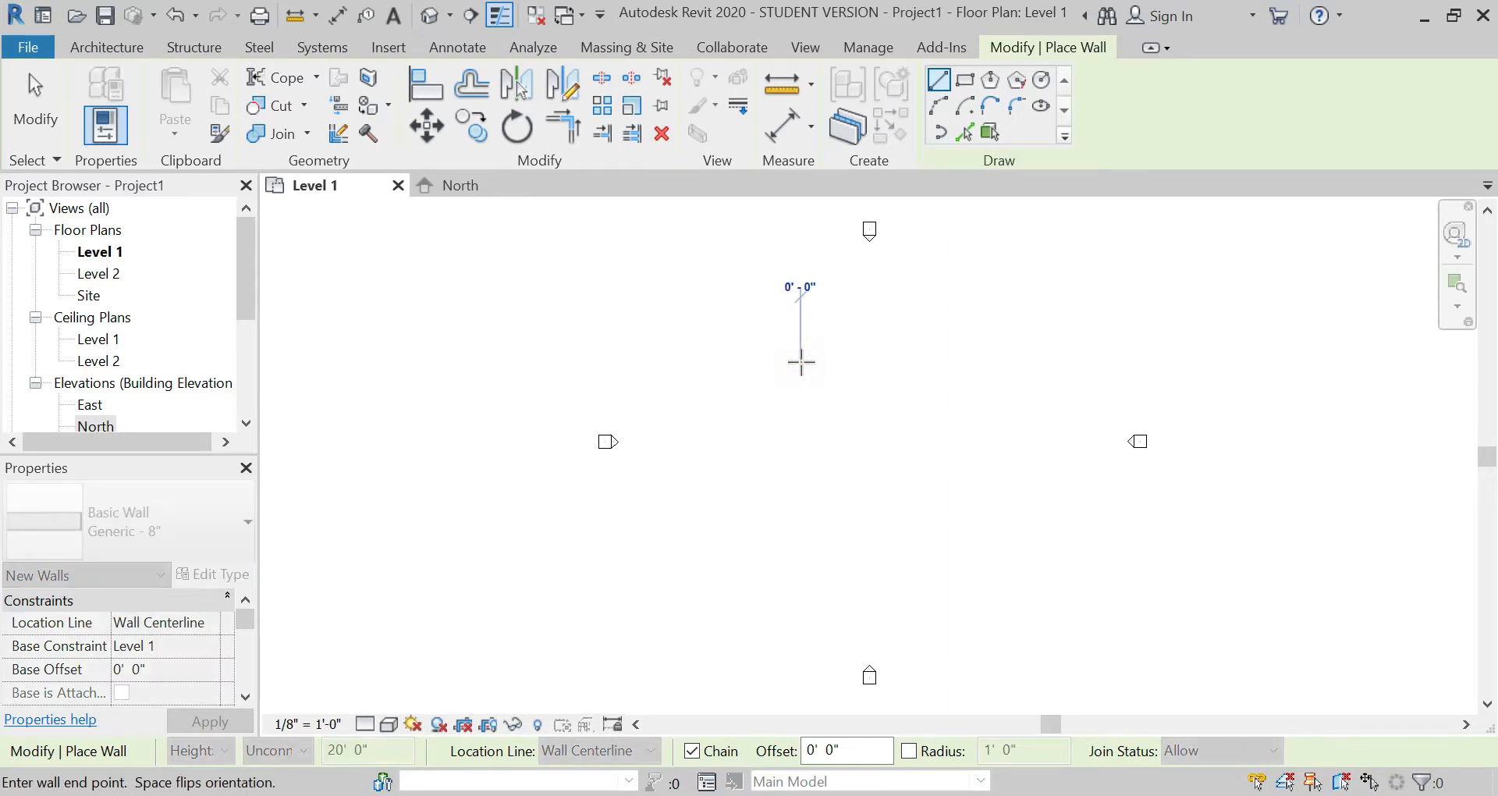
{"action": "type", "text": "2"}
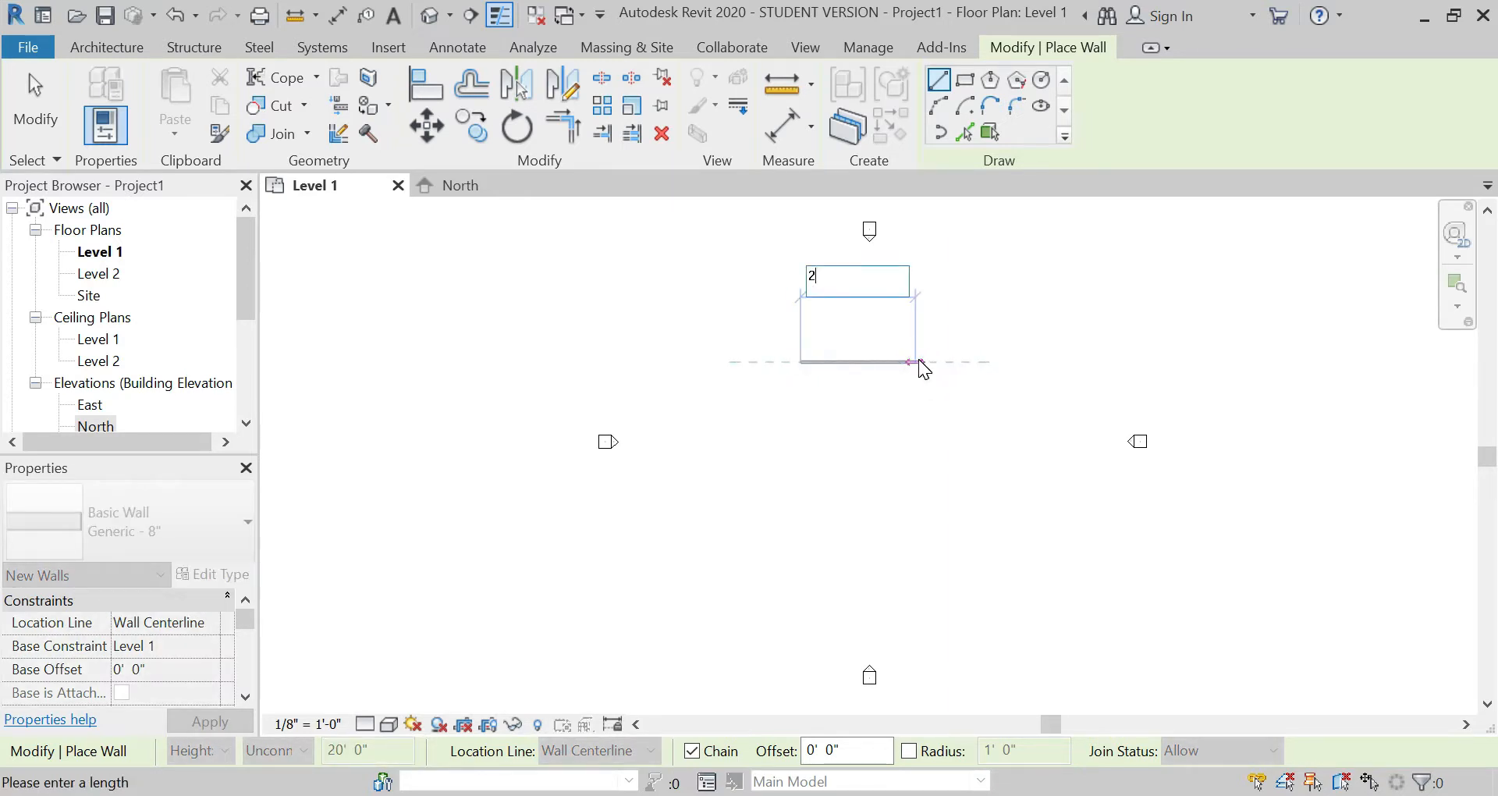
{"action": "type", "text": "5'6\""}
{"action": "key", "text": "Return"}
{"action": "scroll", "coordinate": [880, 369], "scroll_direction": "up", "scroll_amount": 4}
{"action": "key", "text": "Escape"}
{"action": "scroll", "coordinate": [898, 328], "scroll_direction": "up", "scroll_amount": 5}
{"action": "left_click", "coordinate": [896, 332]}
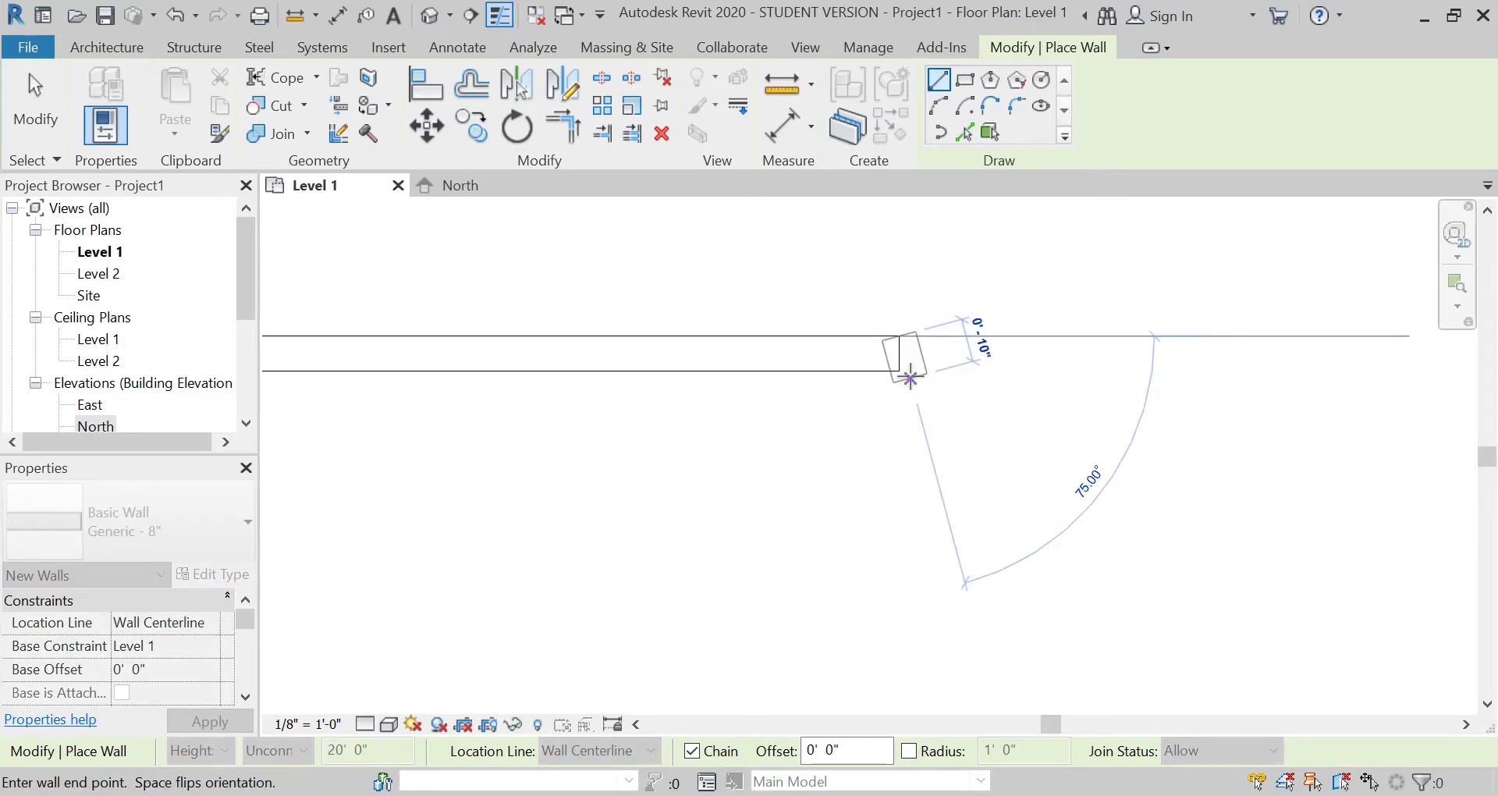
{"action": "key", "text": "Escape"}
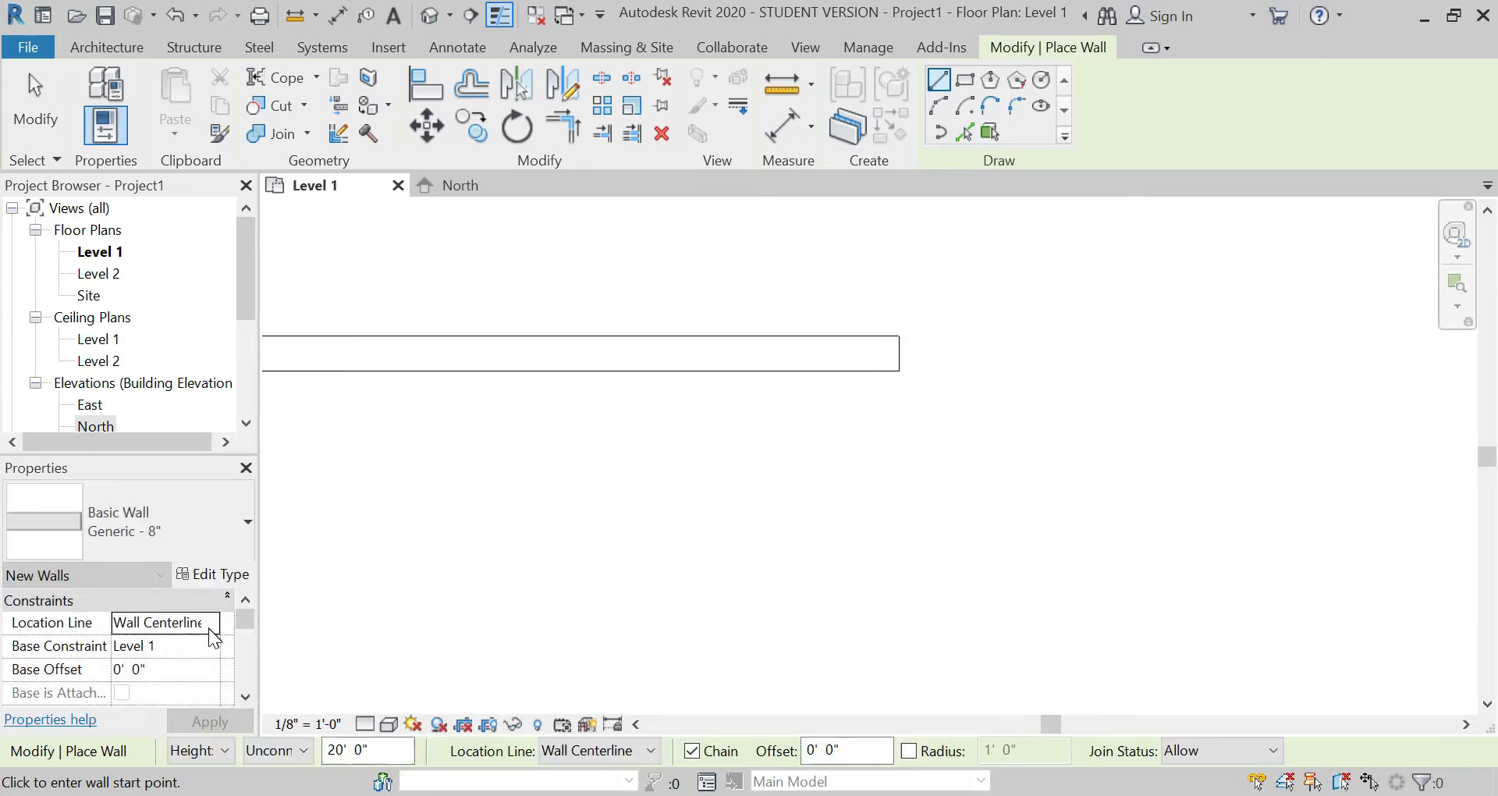
Step: Set the wall location line to Finish Face: Exterior and draw a 66'11" wall straight down from the horizontal wall's right outer corner
{"action": "left_click", "coordinate": [209, 622]}
{"action": "left_click", "coordinate": [204, 682]}
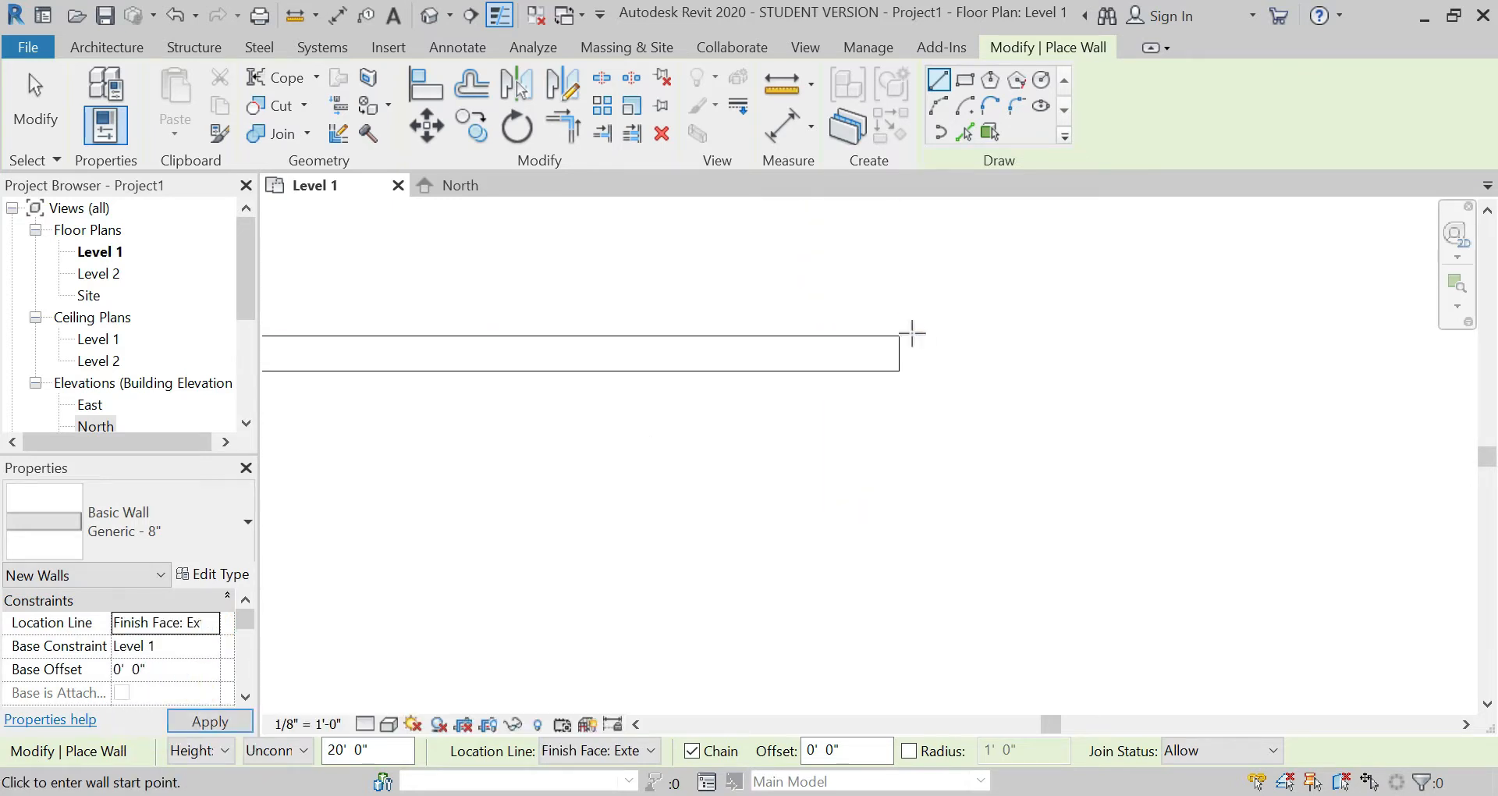
{"action": "left_click", "coordinate": [899, 337]}
{"action": "scroll", "coordinate": [868, 259], "scroll_direction": "down", "scroll_amount": 4}
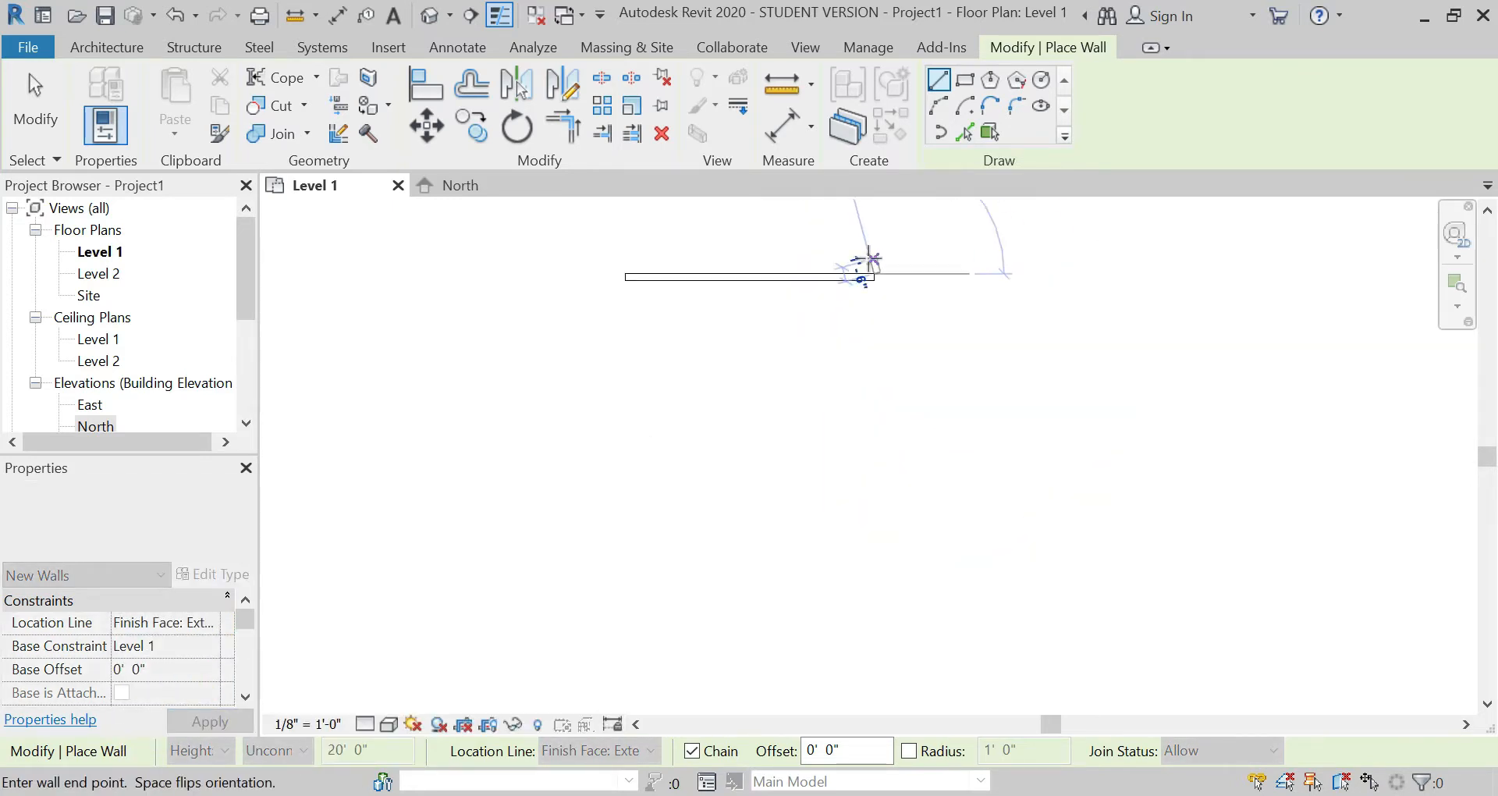
{"action": "type", "text": "66'11"}
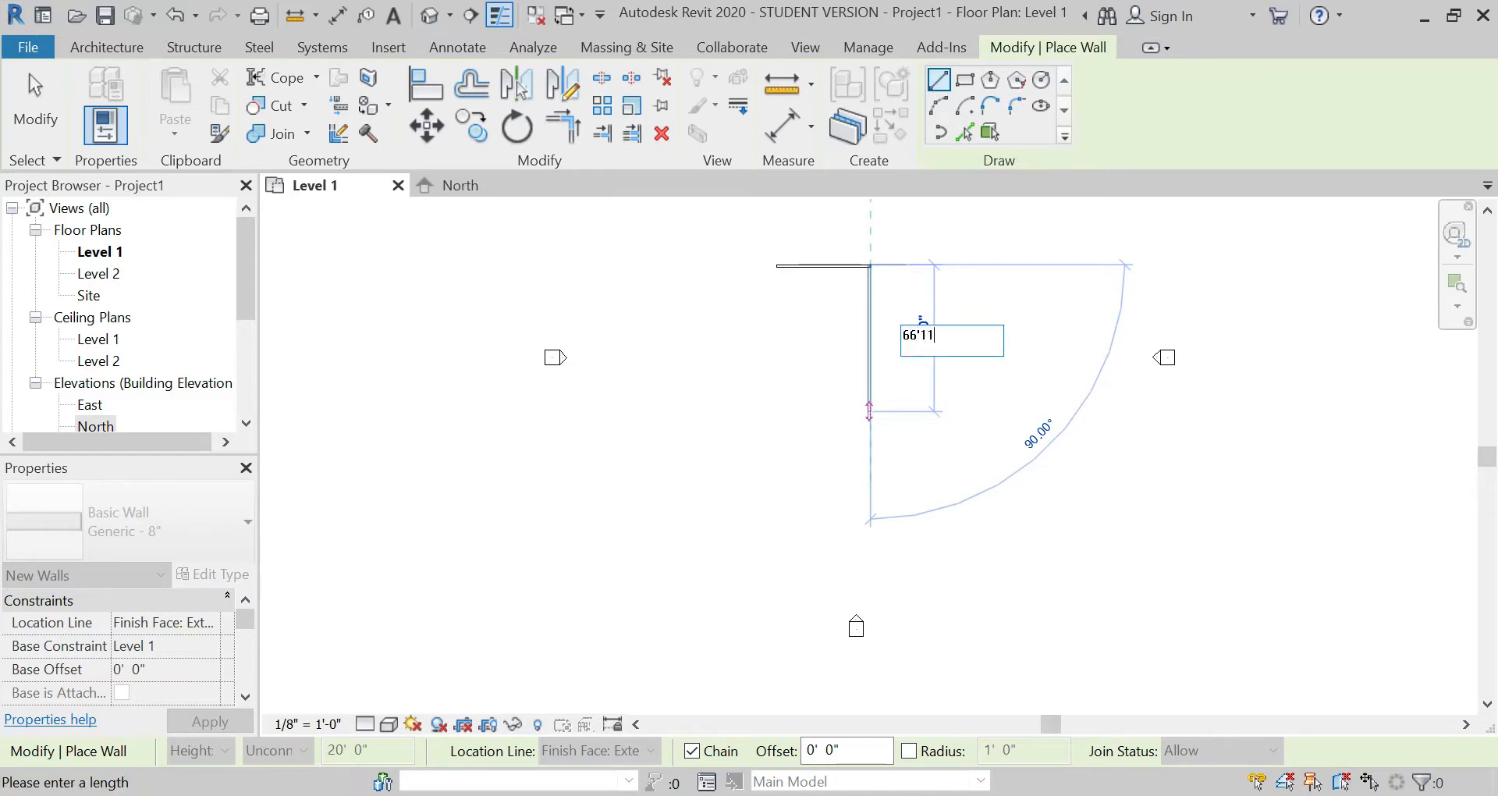
{"action": "type", "text": "\""}
{"action": "key", "text": "Return"}
{"action": "key", "text": "Escape"}
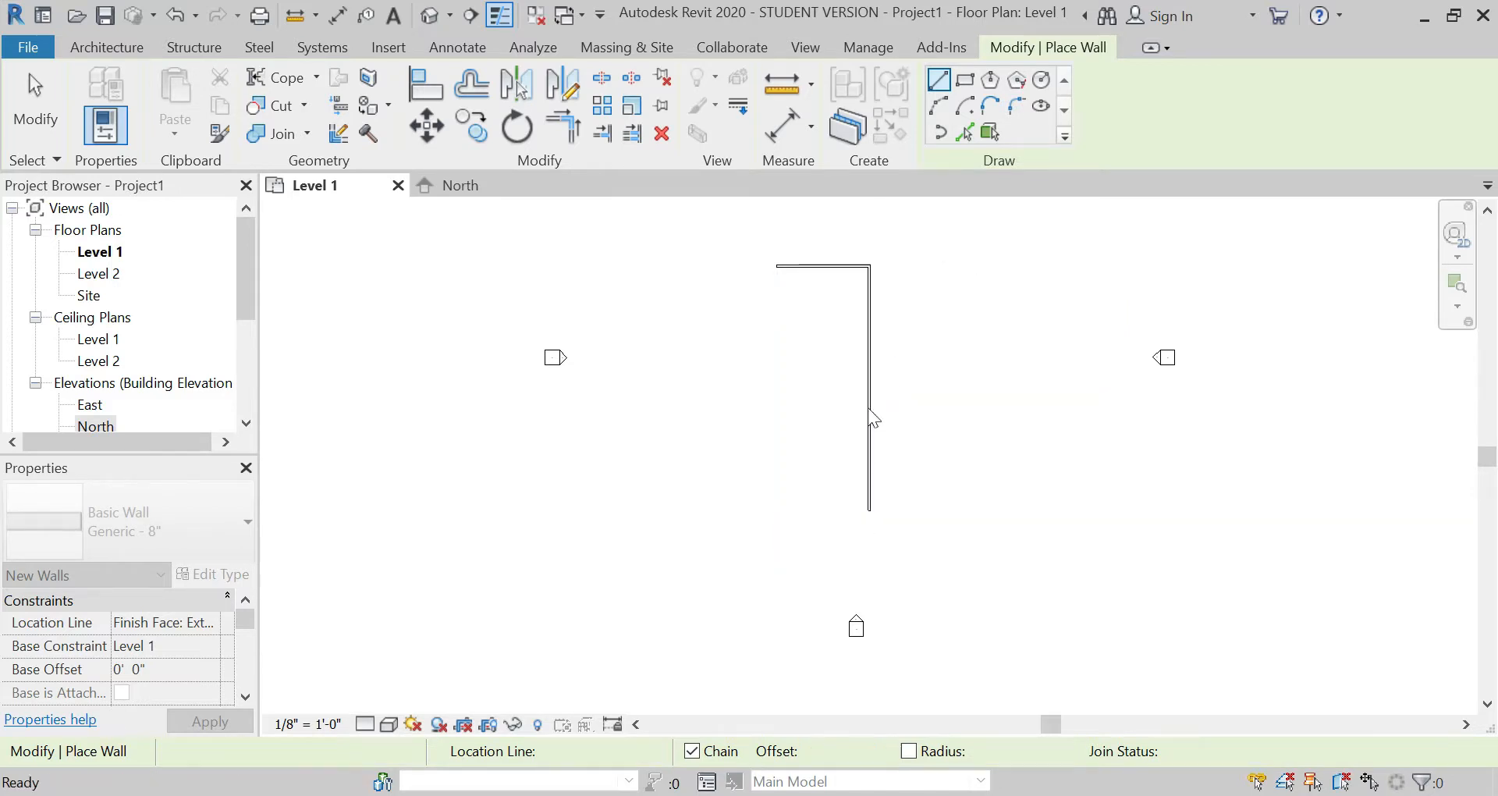
Step: Draw a short wall of about 4'3" leftward from the lower outer corner of the long vertical wall and finish wall placement
{"action": "scroll", "coordinate": [866, 508], "scroll_direction": "up", "scroll_amount": 5}
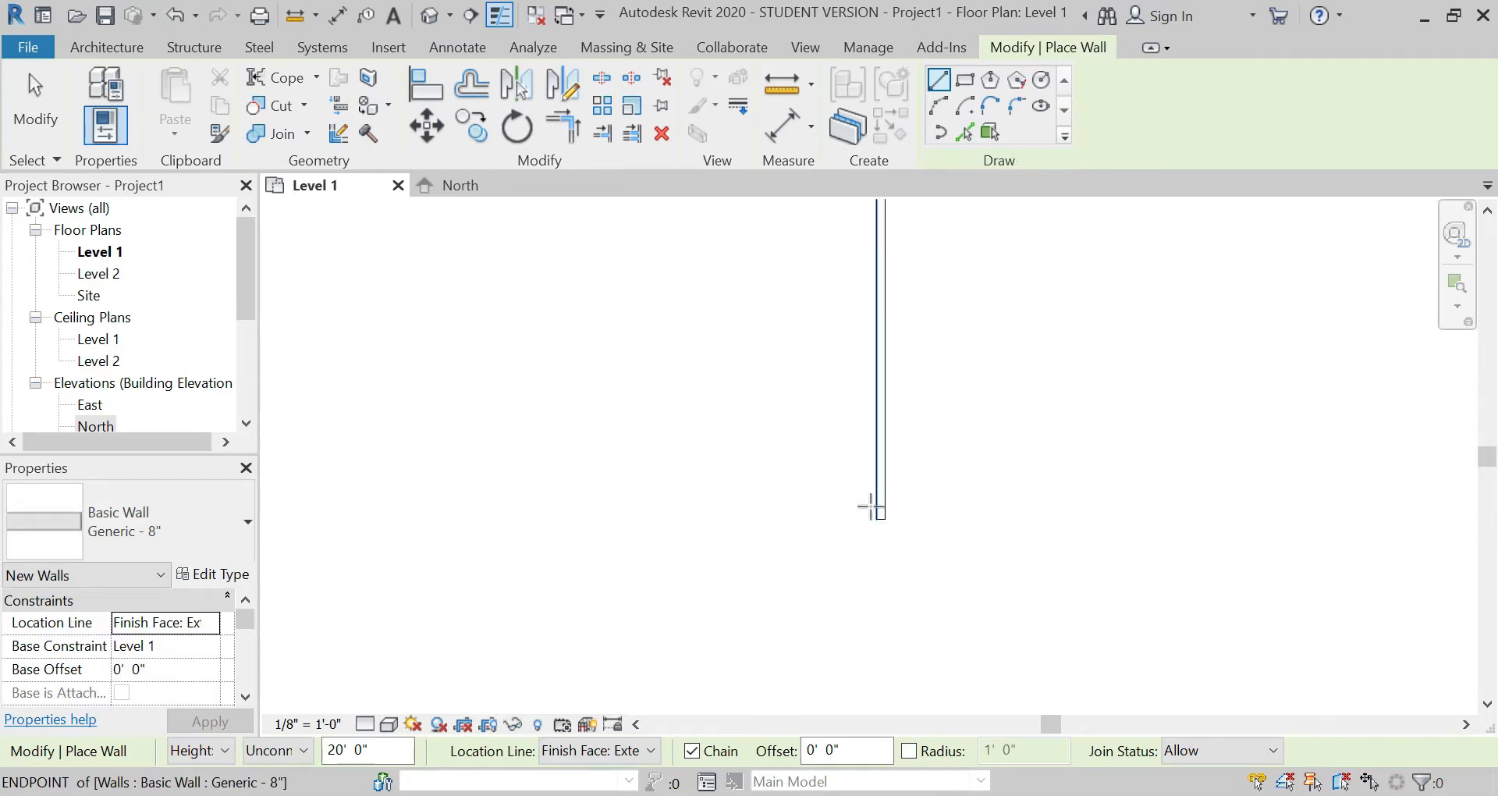
{"action": "left_click", "coordinate": [894, 524]}
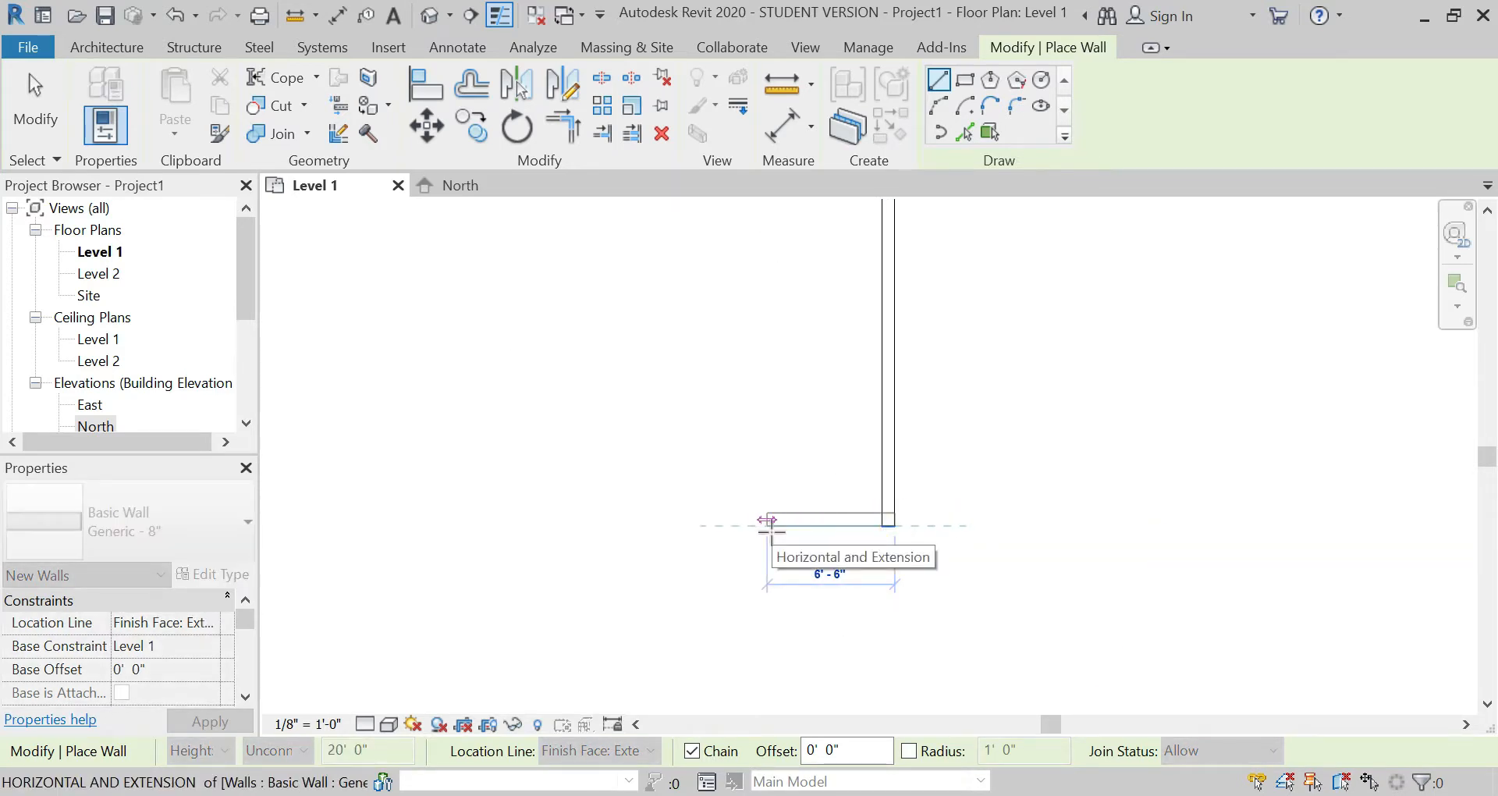
{"action": "type", "text": "4'3."}
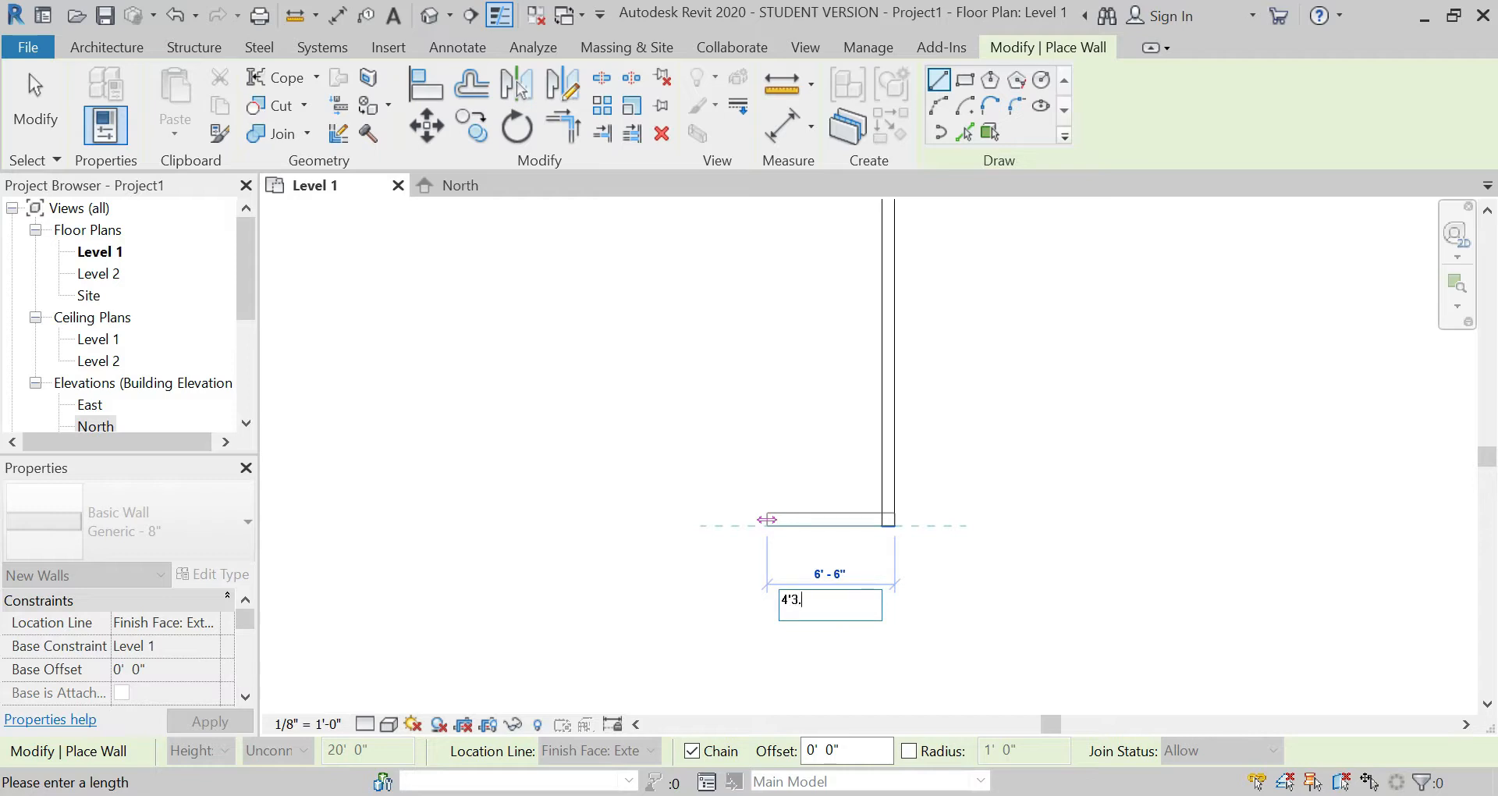
{"action": "key", "text": "Return"}
{"action": "key", "text": "Escape"}
{"action": "key", "text": "Escape"}
{"action": "scroll", "coordinate": [719, 335], "scroll_direction": "down", "scroll_amount": 3}
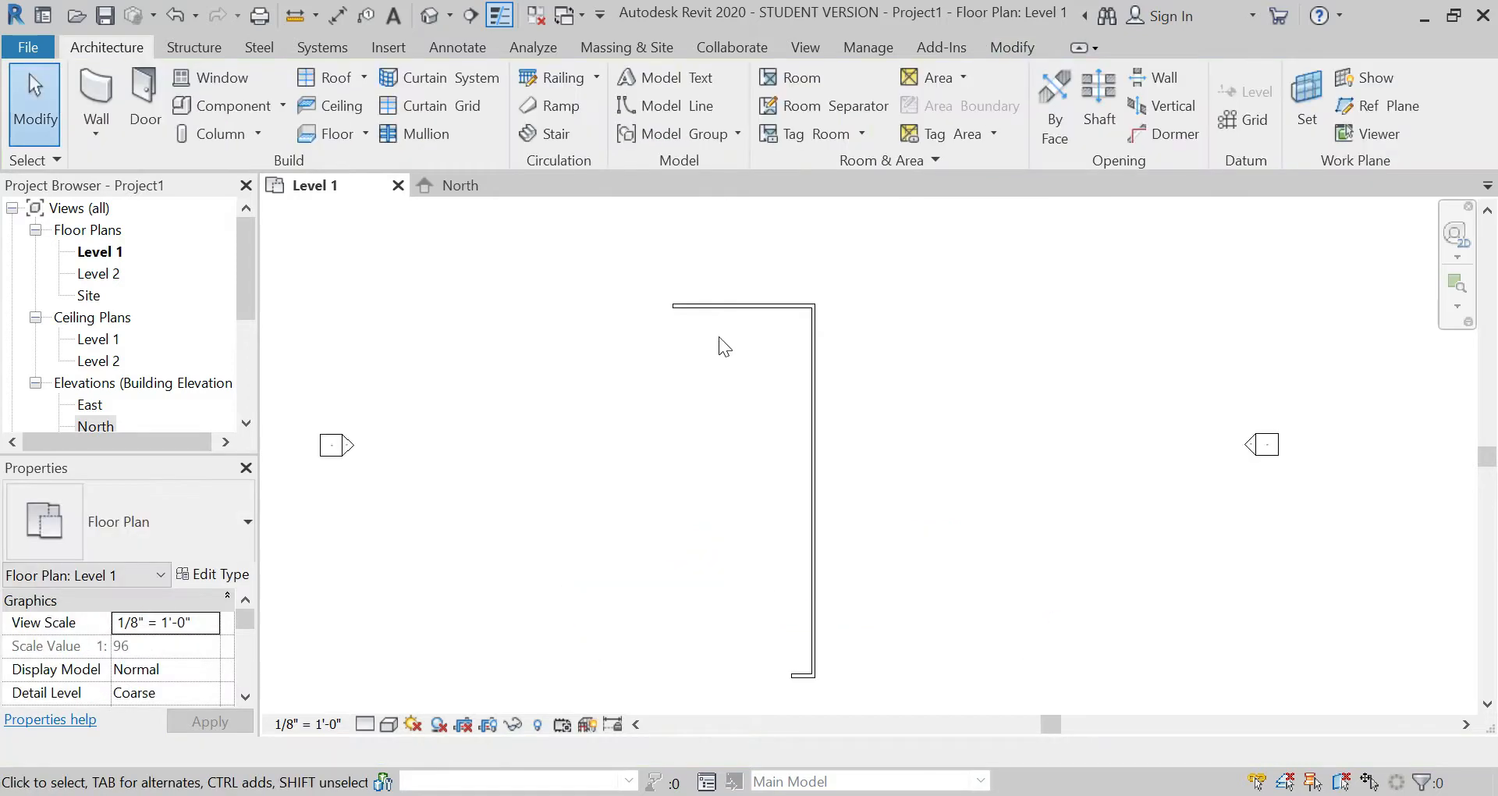
Step: Duplicate the wall type of the upper horizontal wall under the name 9" brick wall
{"action": "left_click", "coordinate": [719, 306]}
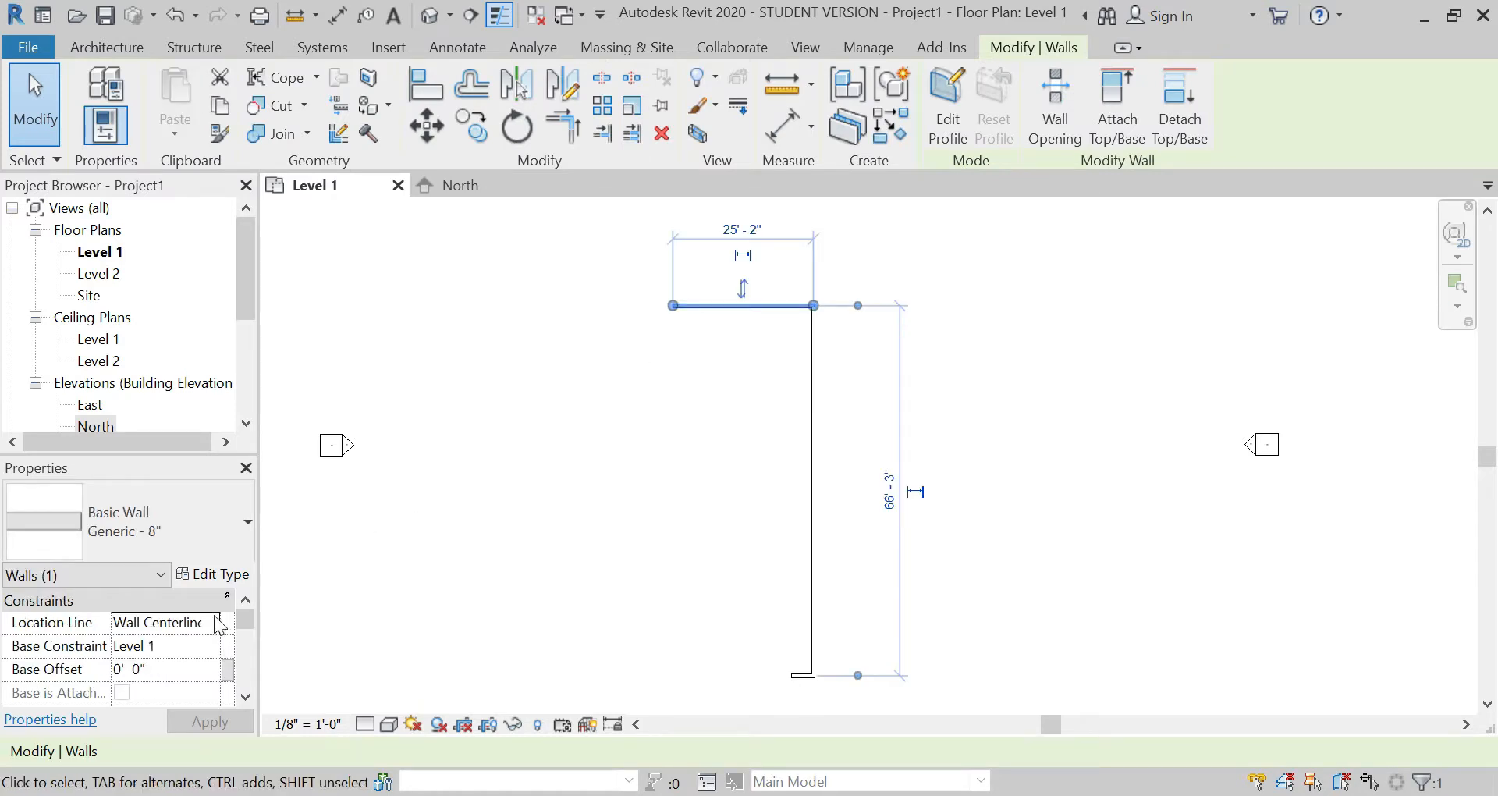
{"action": "left_click", "coordinate": [222, 576]}
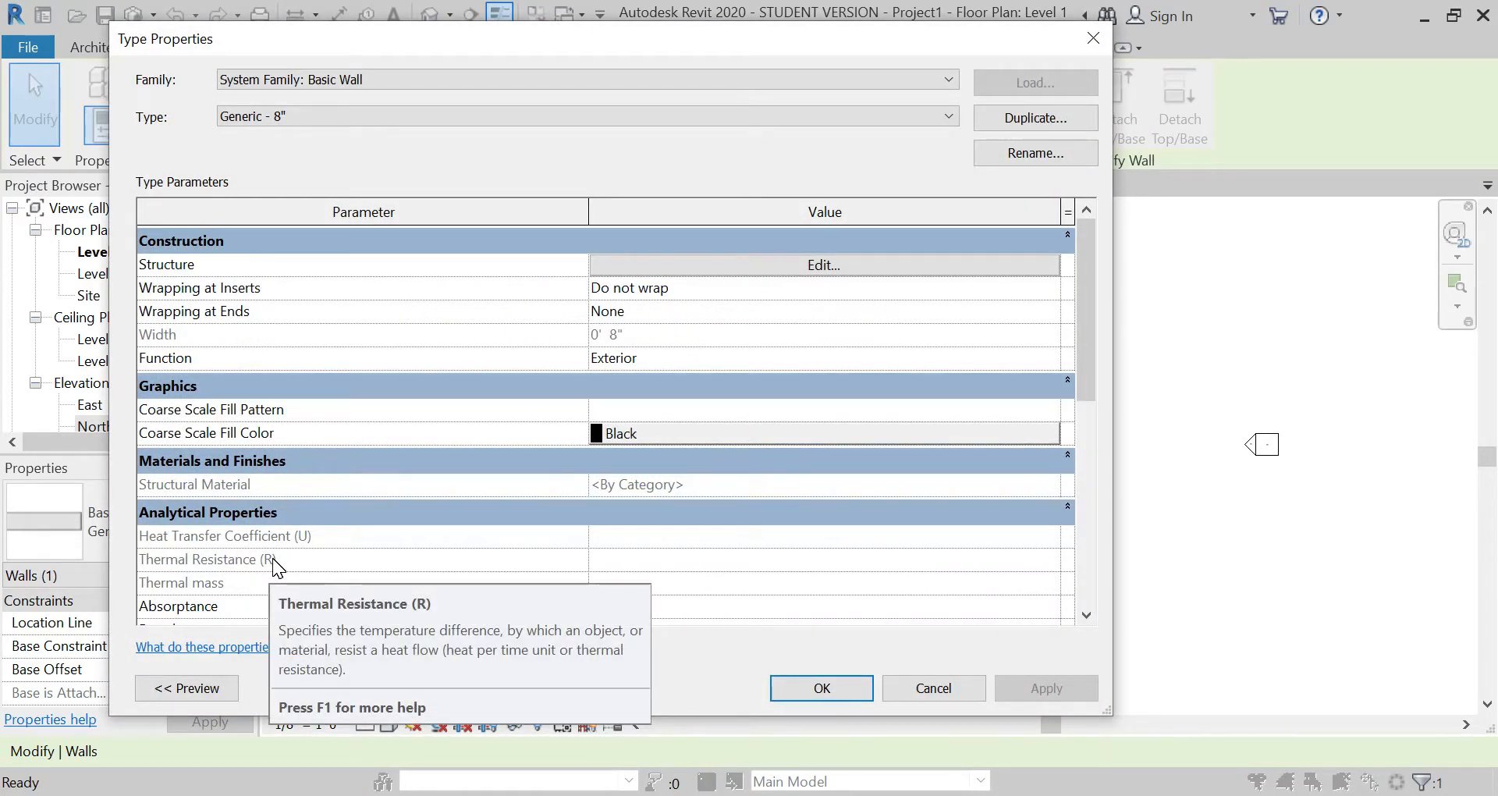
{"action": "left_click", "coordinate": [1050, 123]}
{"action": "type", "text": "9\" brick wall"}
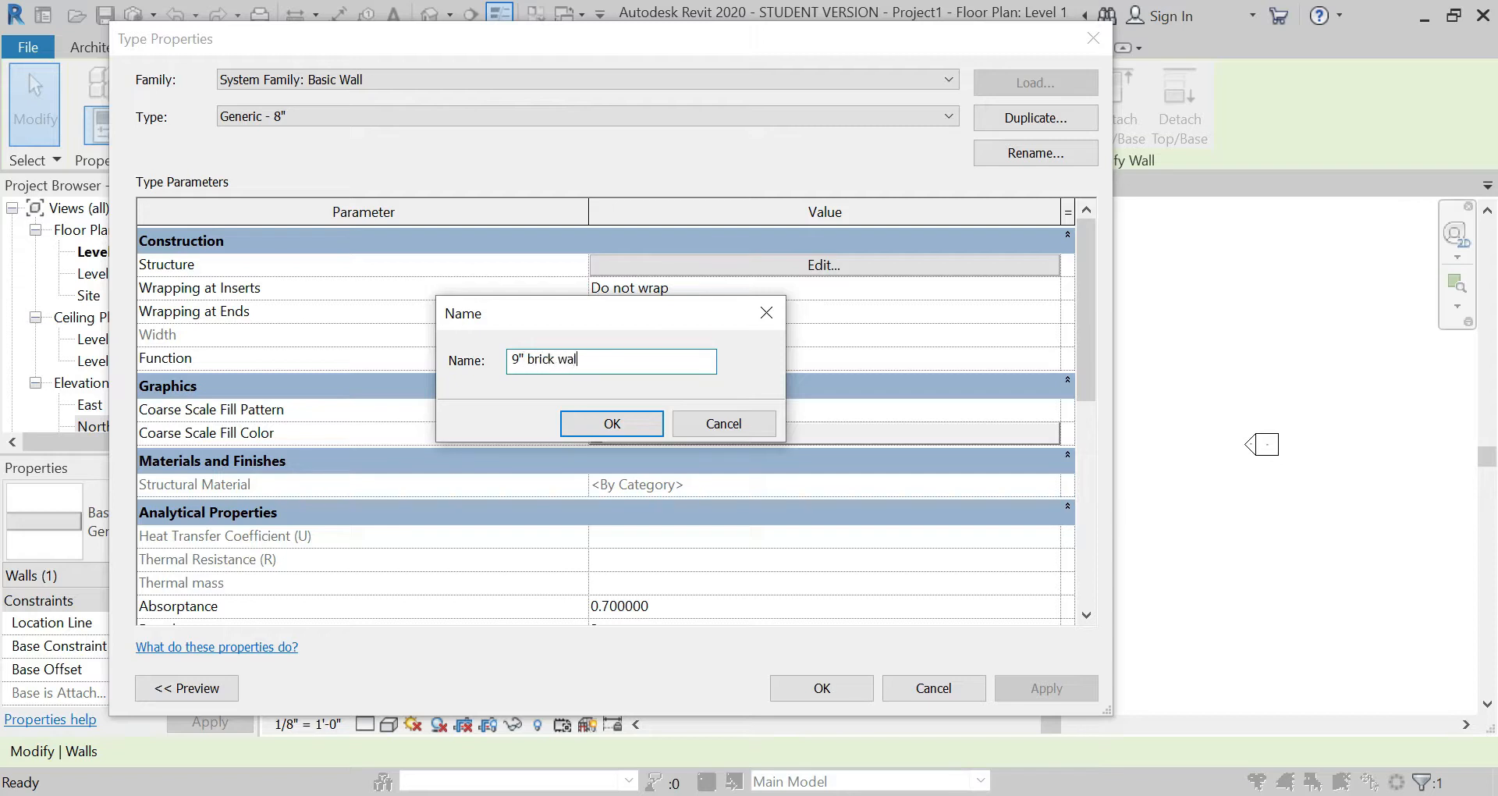
{"action": "key", "text": "Return"}
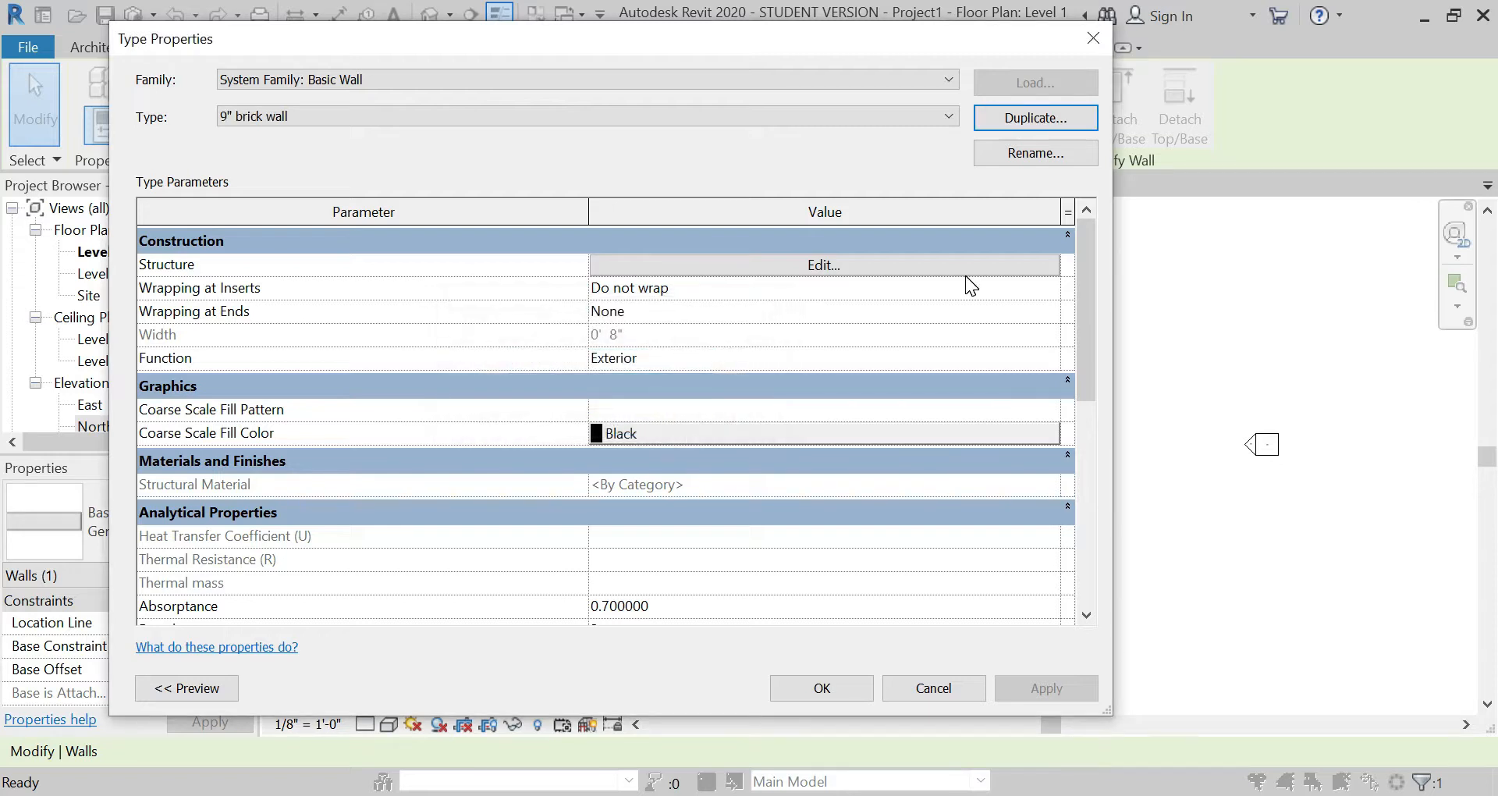
Step: In the new wall type's assembly, assign Brick, Common to the structure layer and set its thickness to 9 inches
{"action": "left_click", "coordinate": [952, 264]}
{"action": "left_click", "coordinate": [567, 260]}
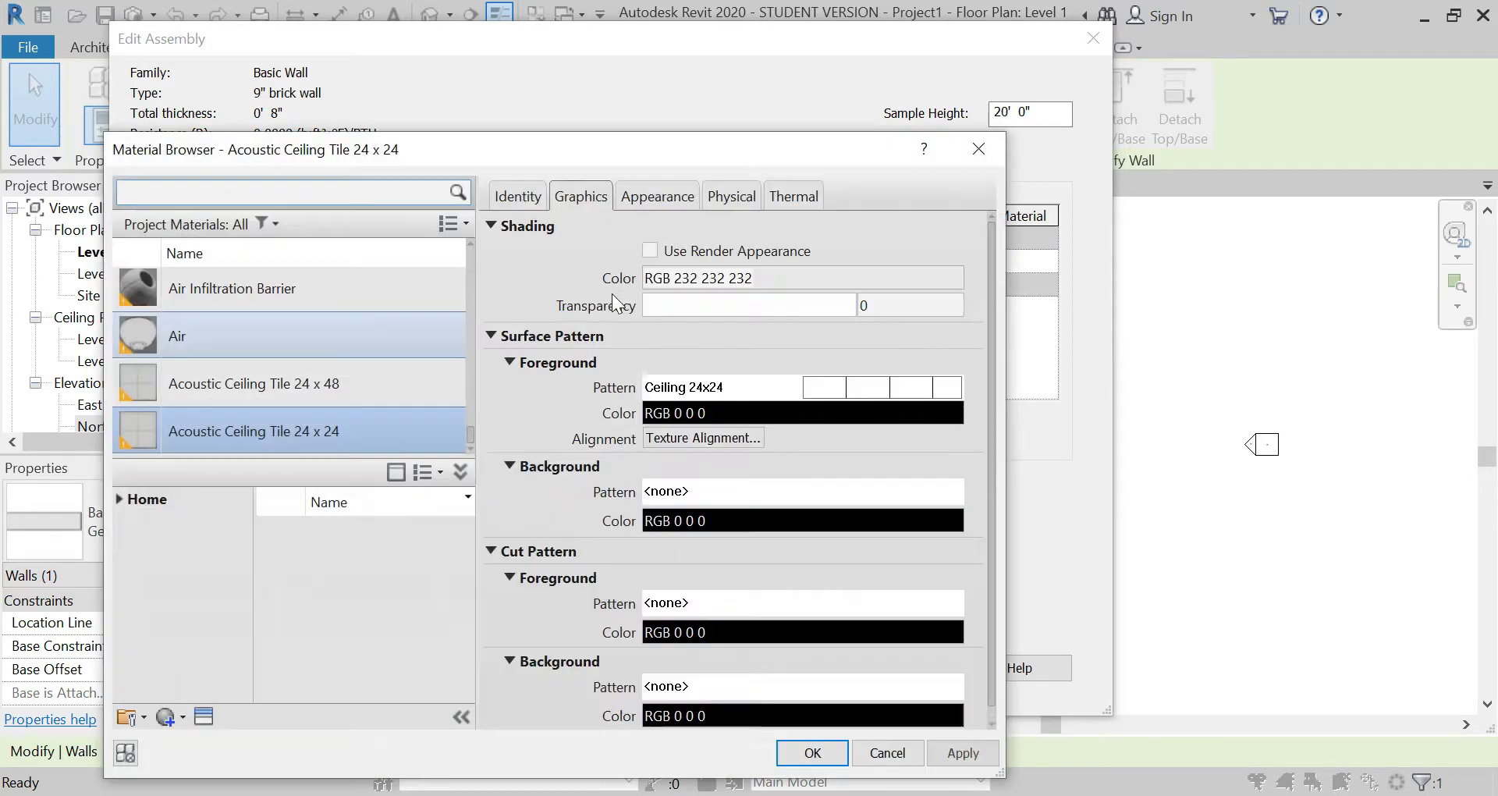
{"action": "type", "text": "brick"}
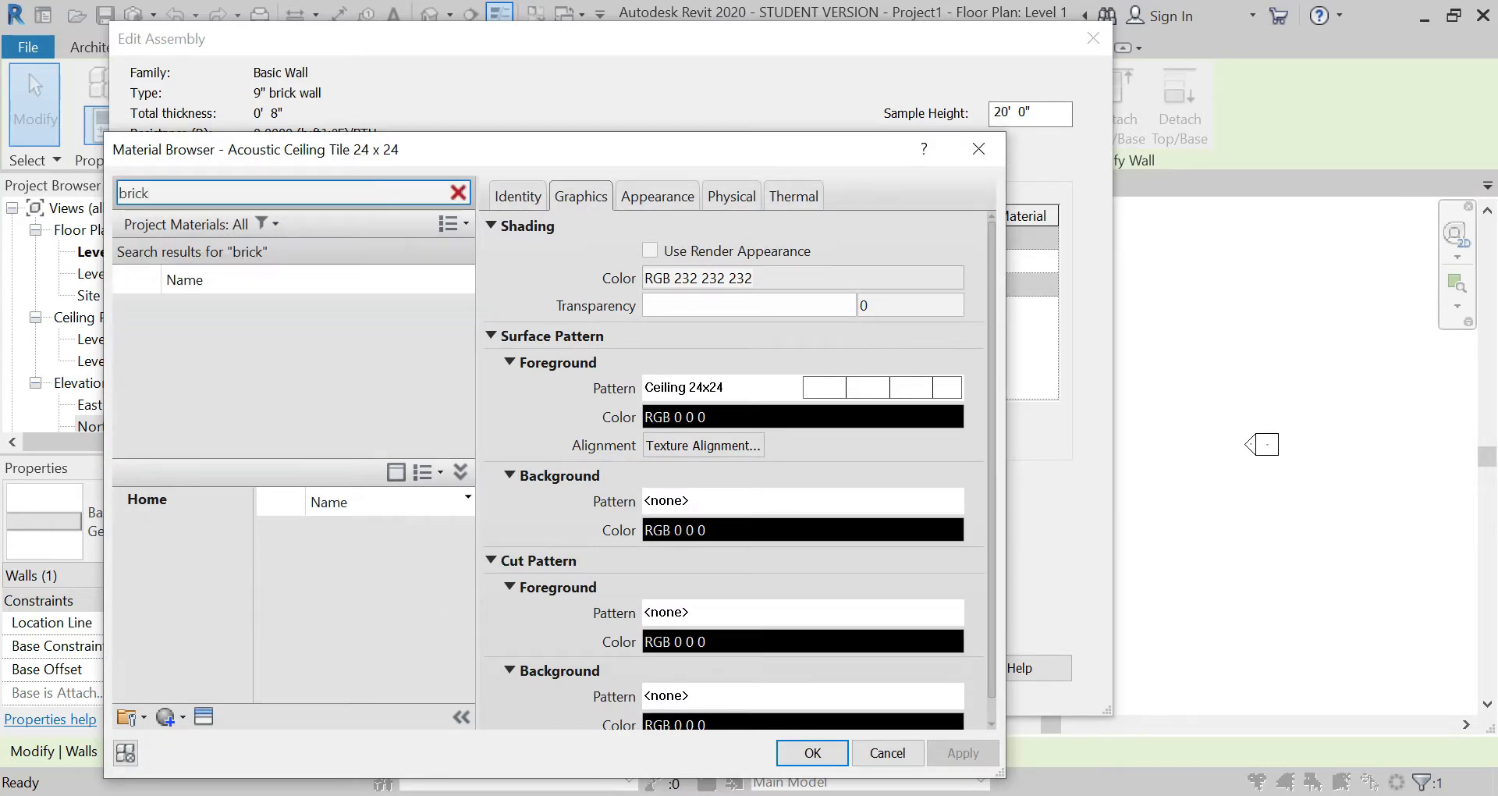
{"action": "left_click", "coordinate": [351, 360]}
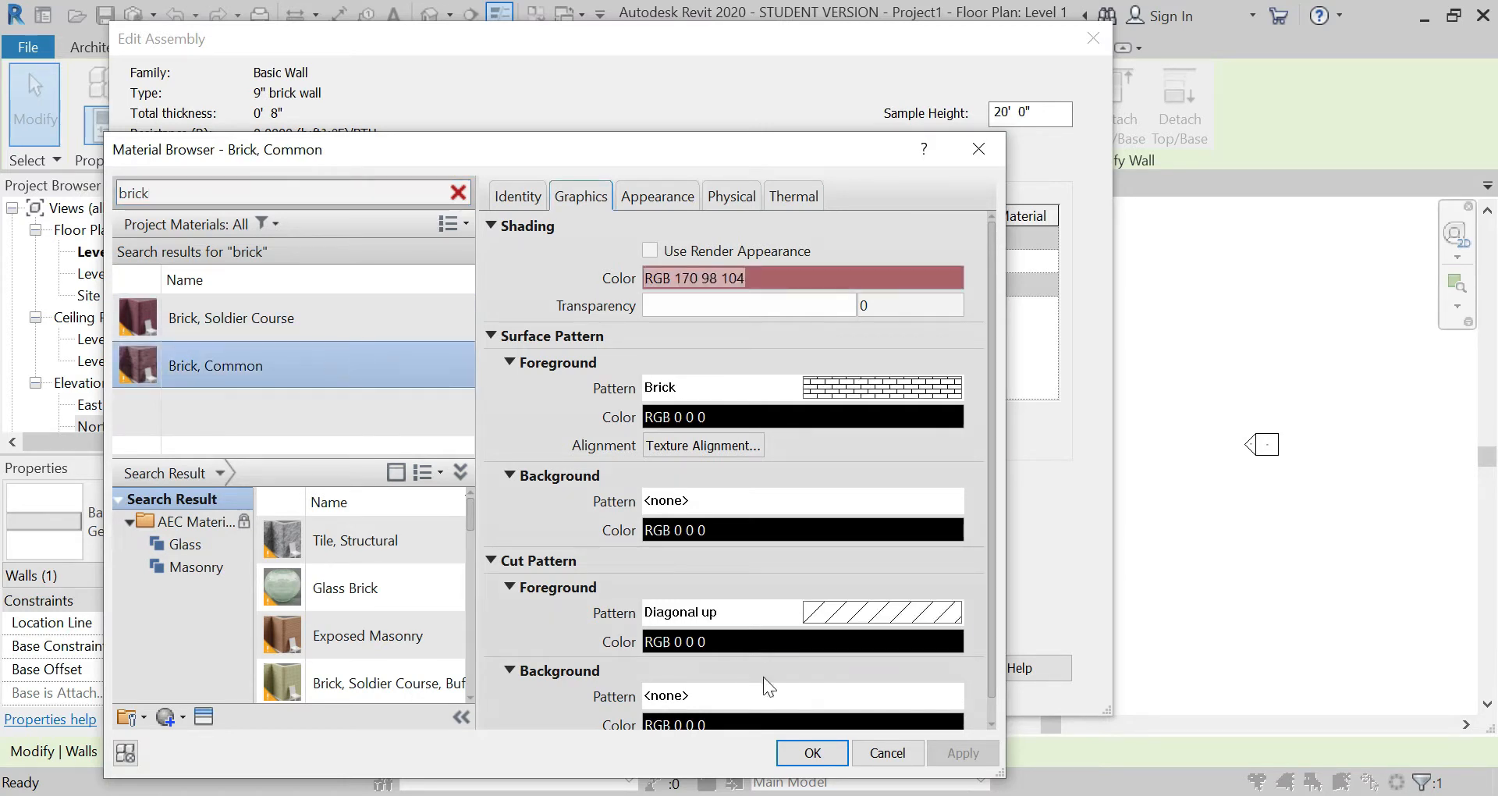
{"action": "left_click", "coordinate": [781, 749]}
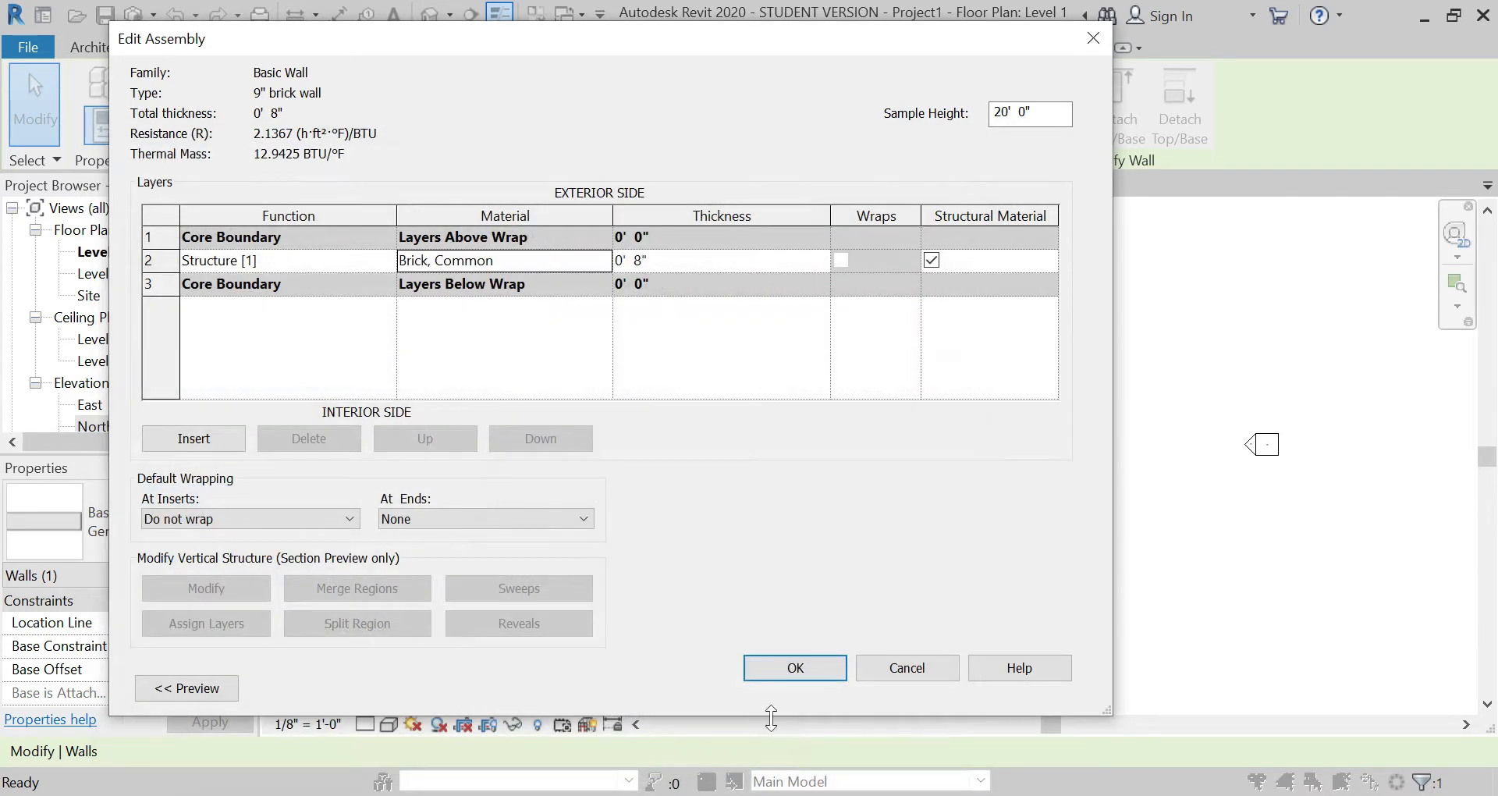
{"action": "left_click", "coordinate": [673, 257]}
{"action": "type", "text": "9"}
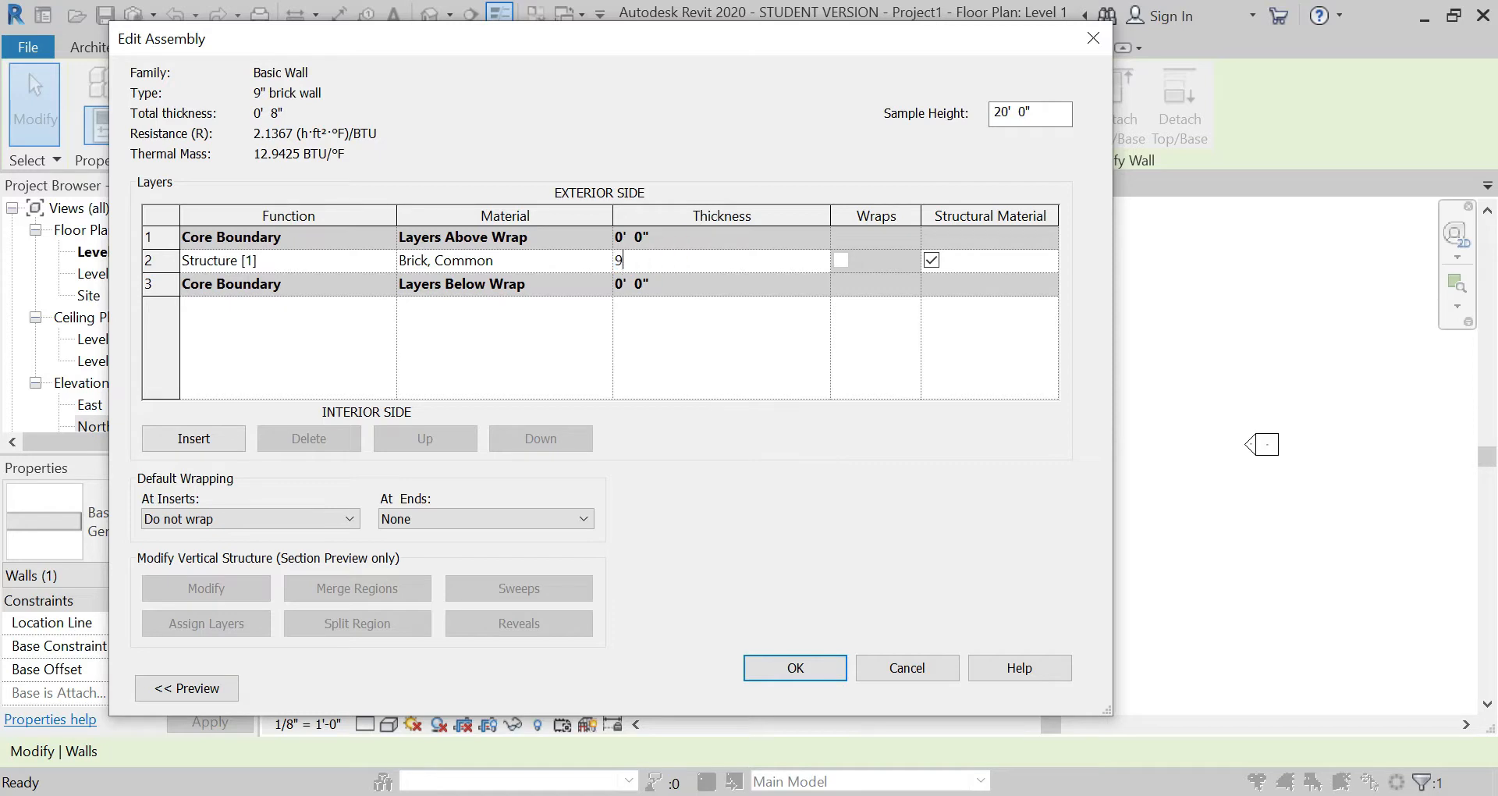
{"action": "key", "text": "Tab"}
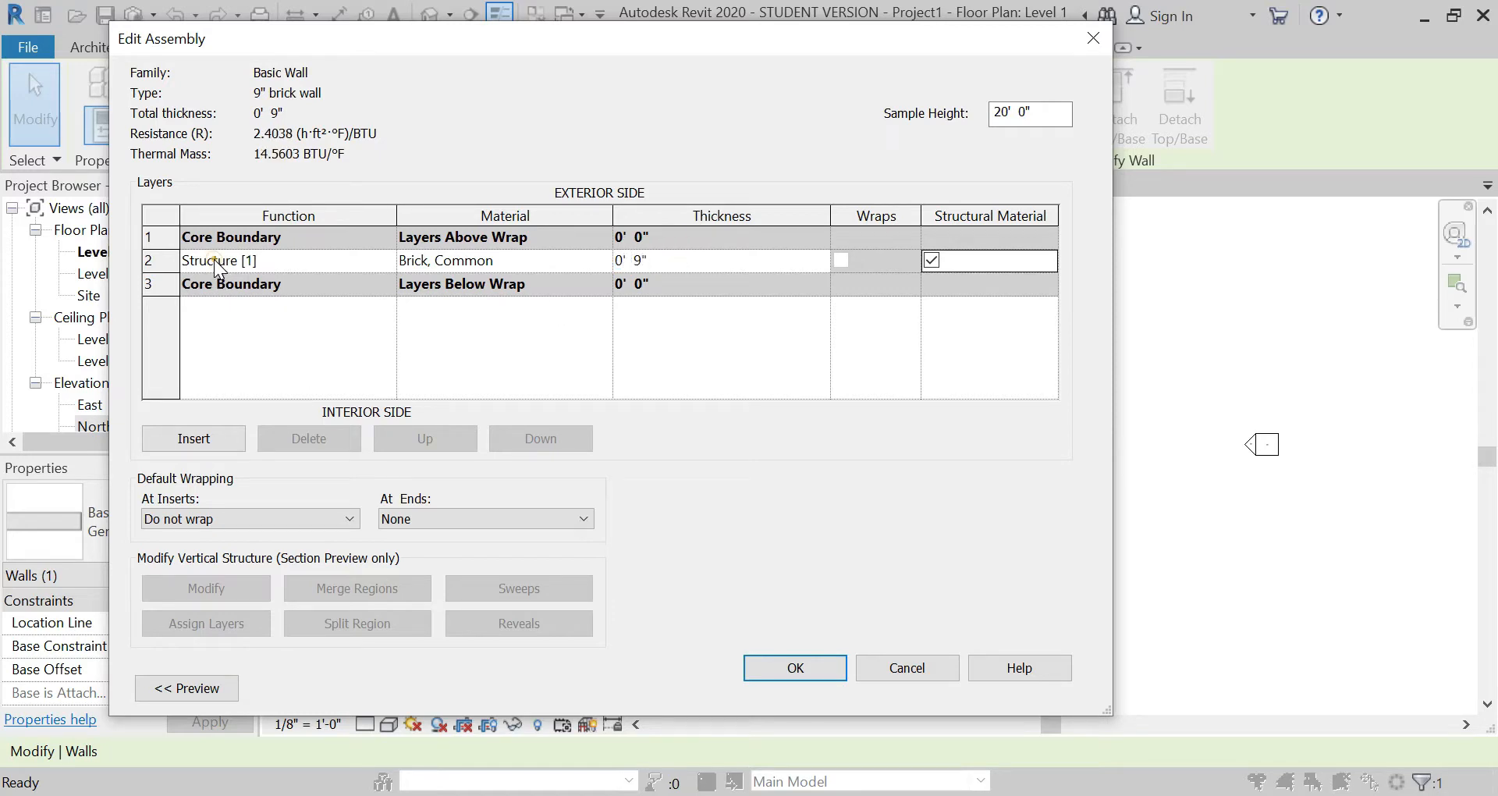
Step: Insert a new layer above the brick structure layer and set its function to Substrate [2]
{"action": "left_click", "coordinate": [195, 438]}
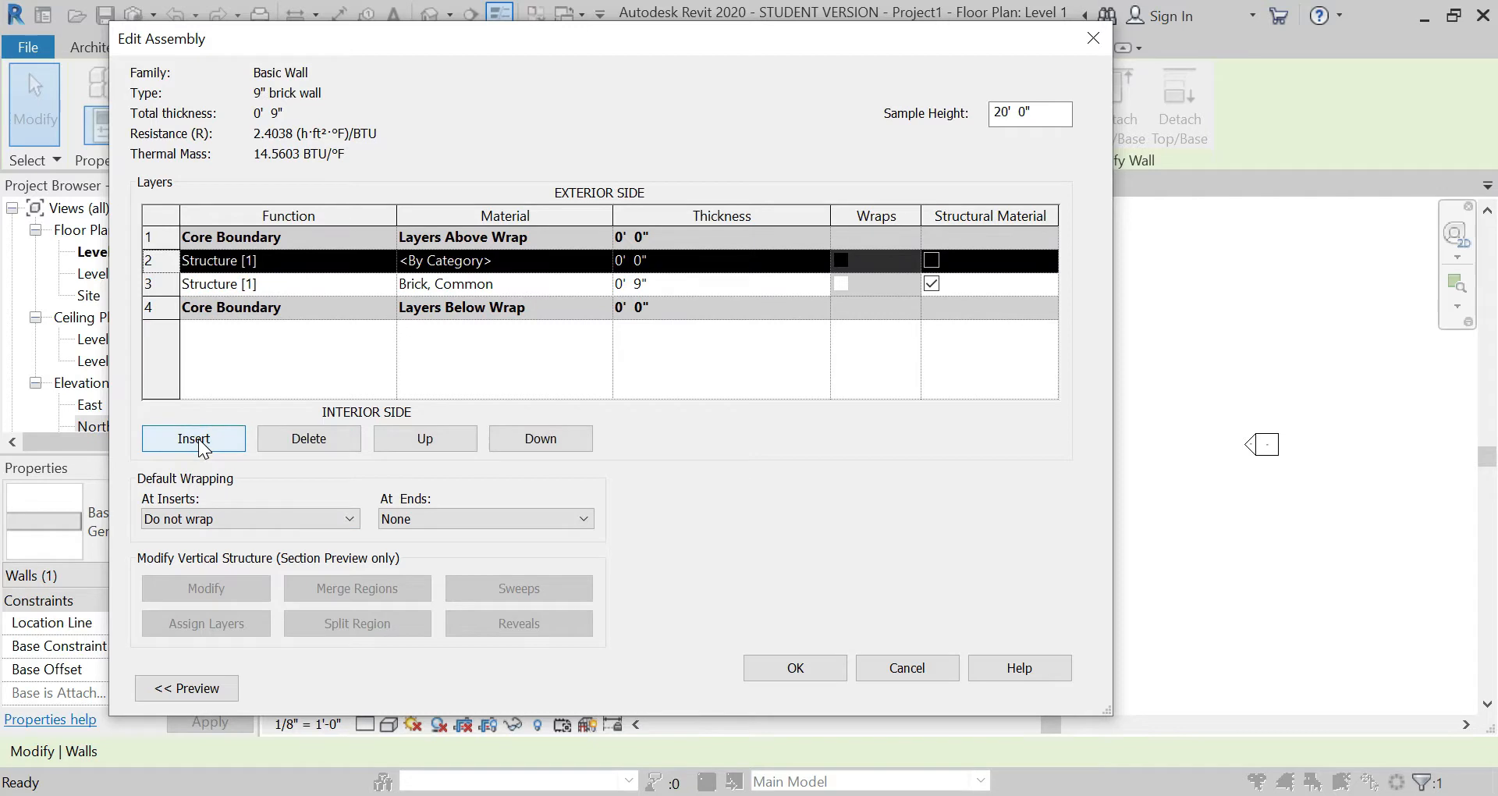
{"action": "left_click", "coordinate": [312, 262]}
{"action": "left_click", "coordinate": [385, 261]}
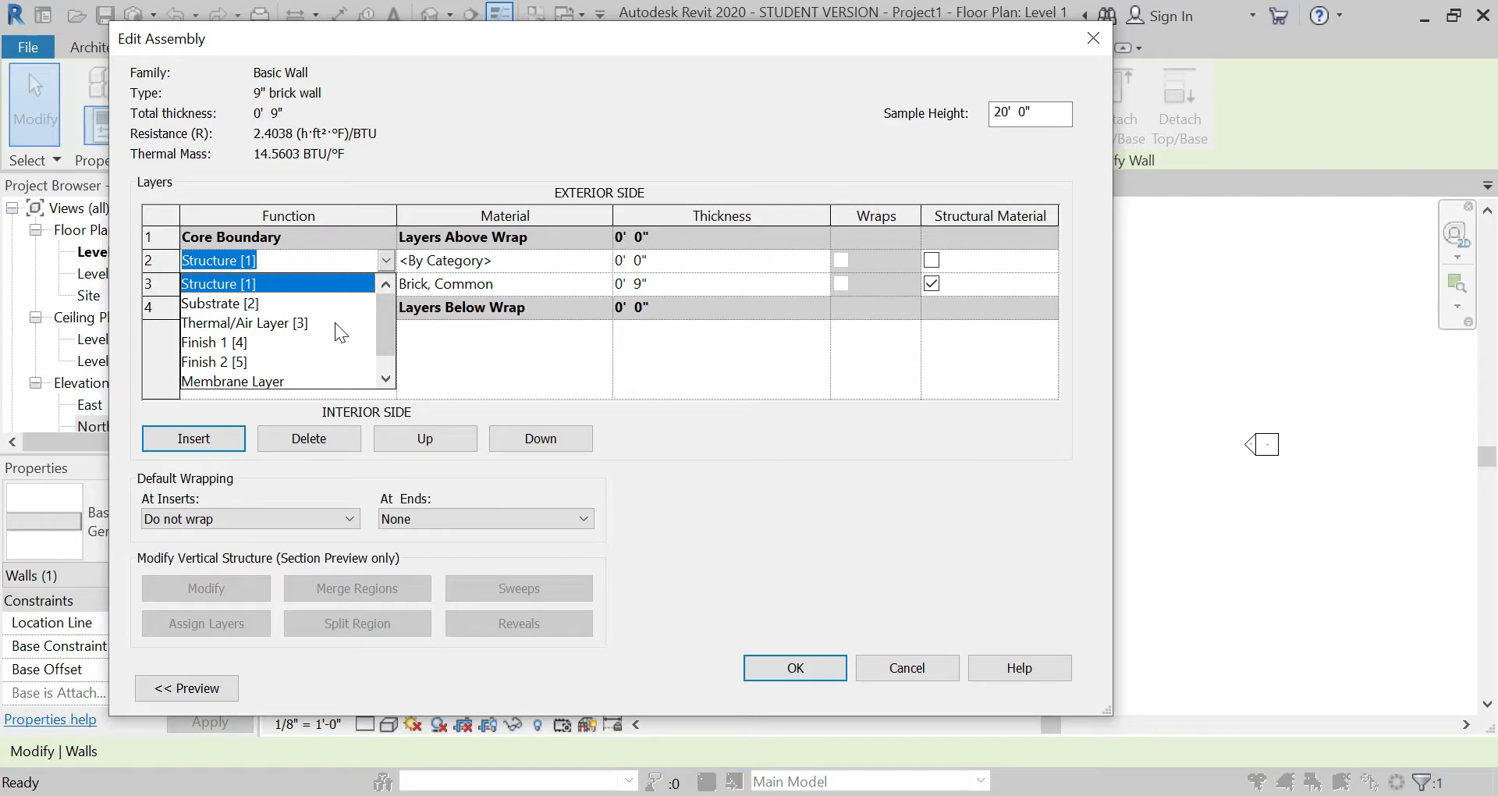
{"action": "left_click", "coordinate": [313, 304]}
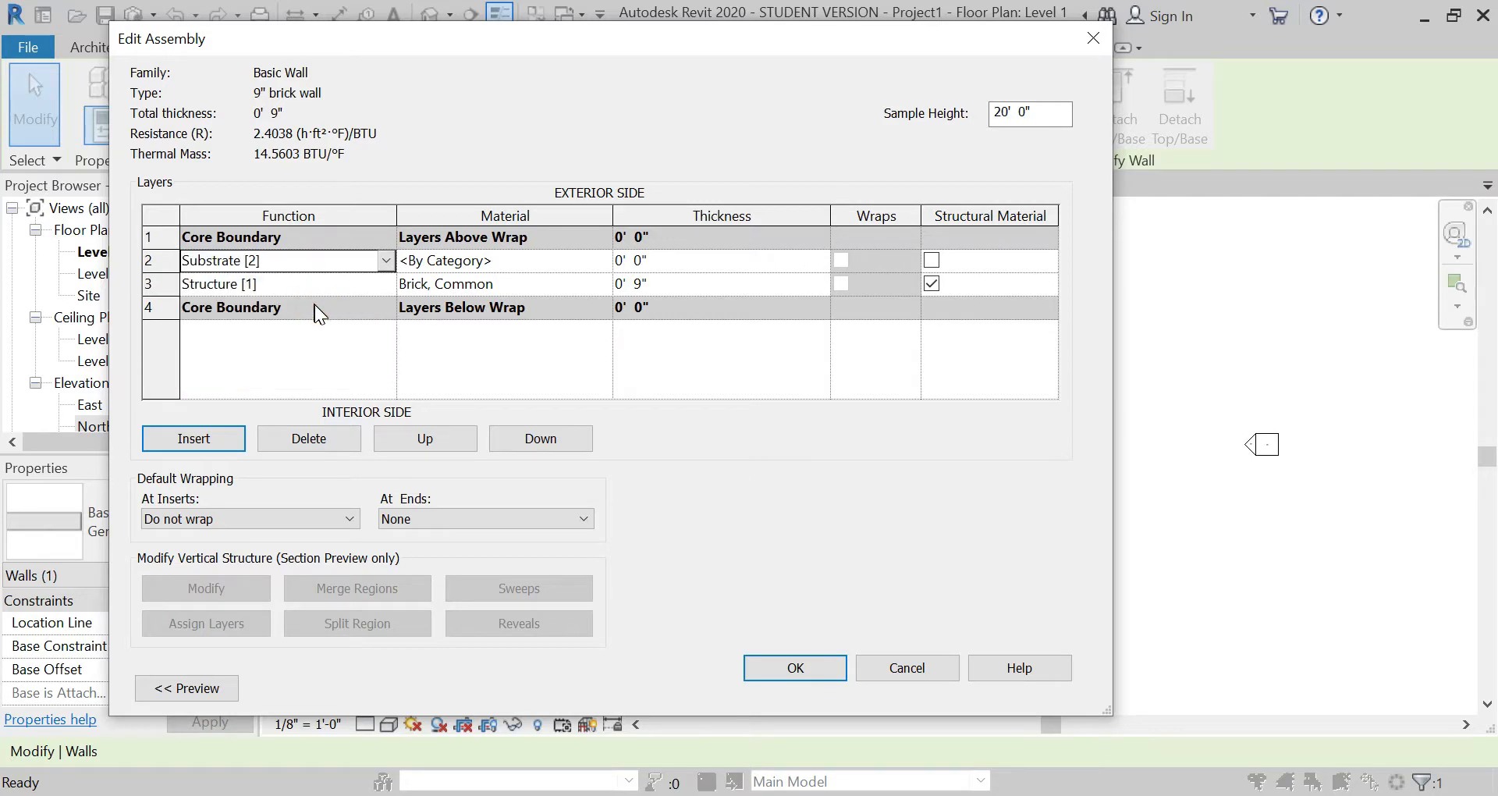
Step: Add the library material Plaster to the project and assign it to the substrate layer above the brick structure layer
{"action": "left_click", "coordinate": [589, 261]}
{"action": "left_click", "coordinate": [604, 260]}
{"action": "left_click", "coordinate": [318, 197]}
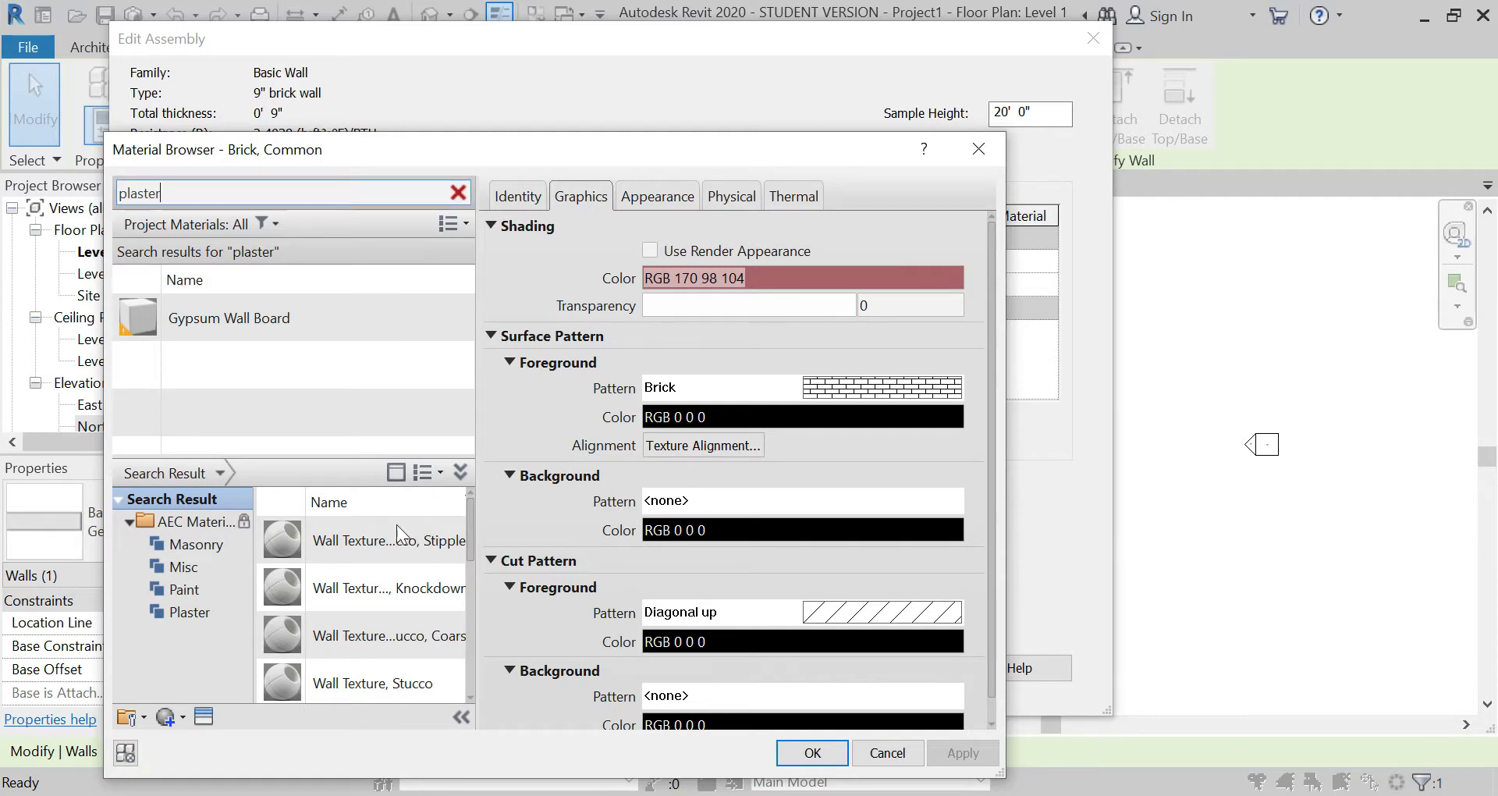
{"action": "scroll", "coordinate": [372, 620], "scroll_direction": "down", "scroll_amount": 3}
{"action": "scroll", "coordinate": [359, 654], "scroll_direction": "down", "scroll_amount": 3}
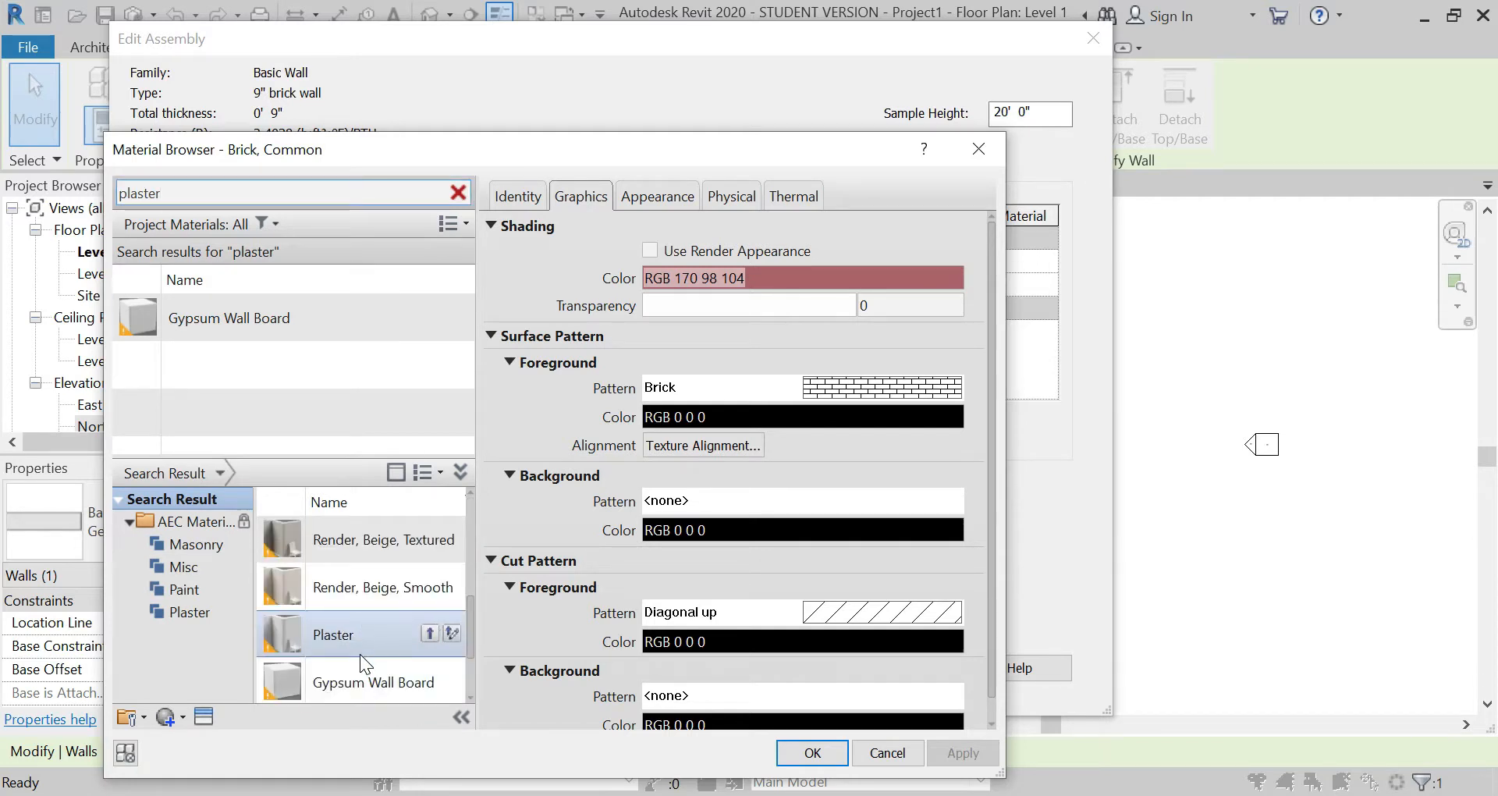
{"action": "left_click", "coordinate": [426, 633]}
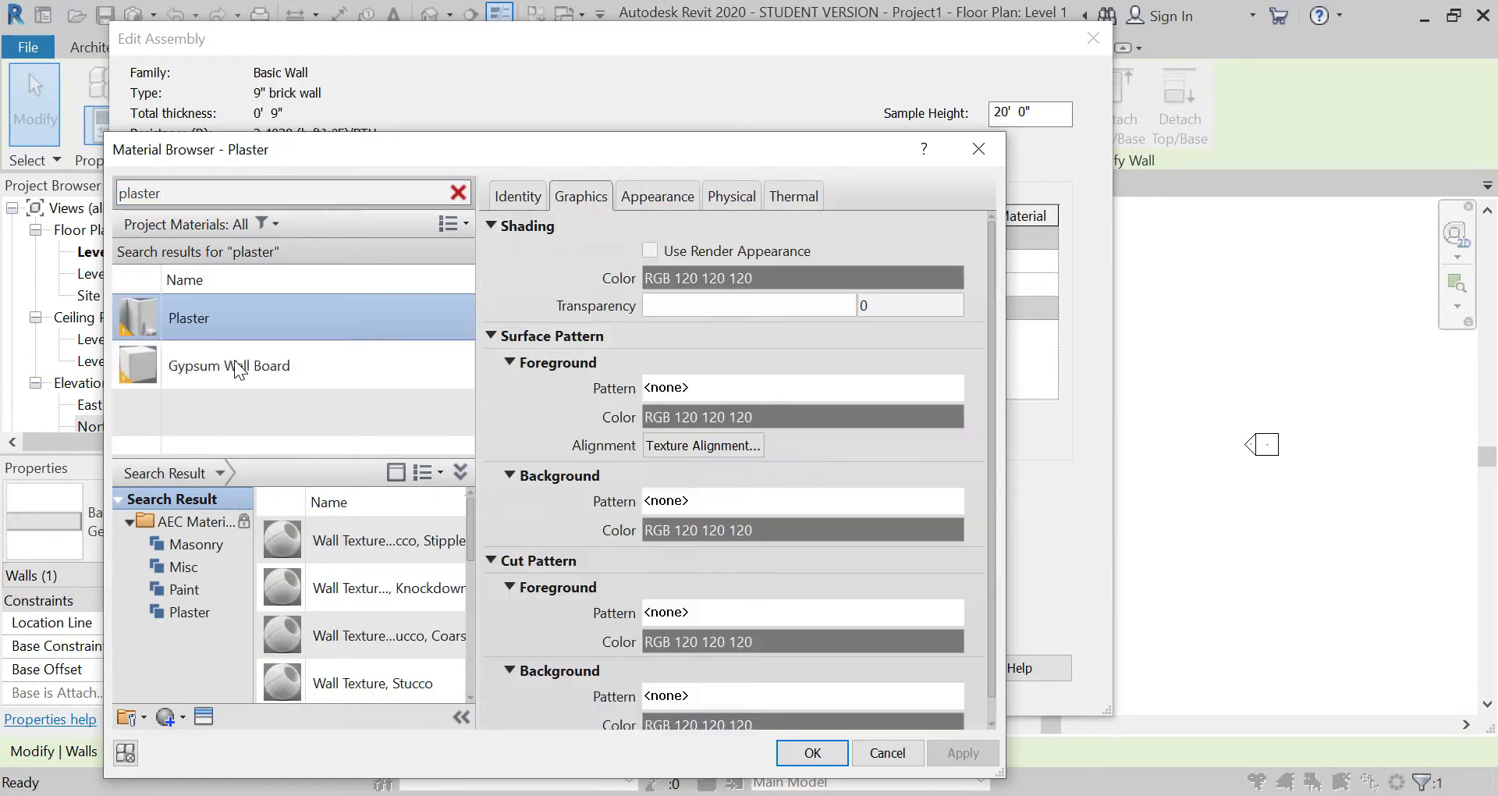
{"action": "left_click", "coordinate": [251, 314]}
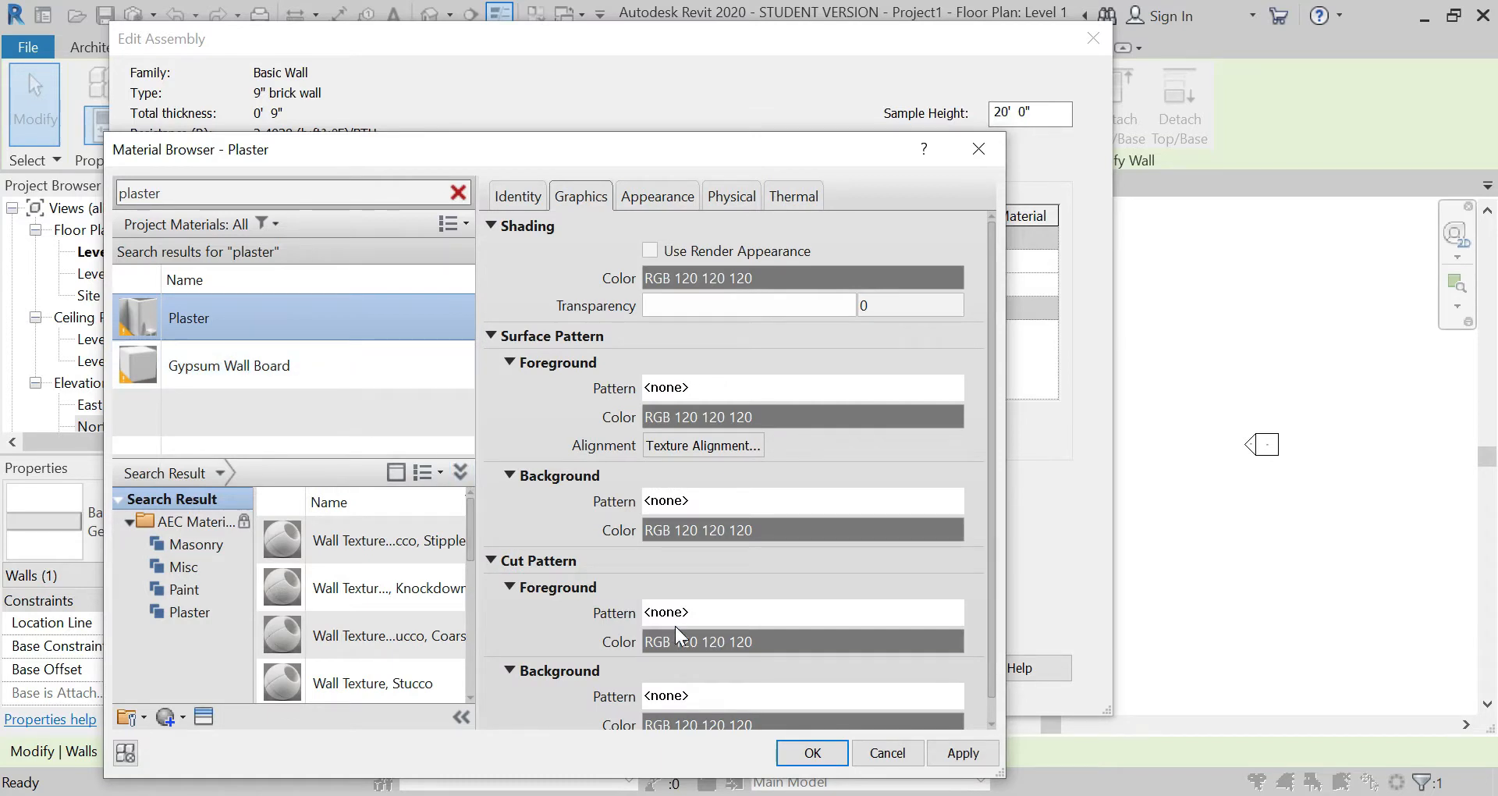
{"action": "left_click", "coordinate": [798, 751]}
Step: Set the thickness of the Plaster substrate layer above the brick to 1/8"
{"action": "left_click", "coordinate": [650, 258]}
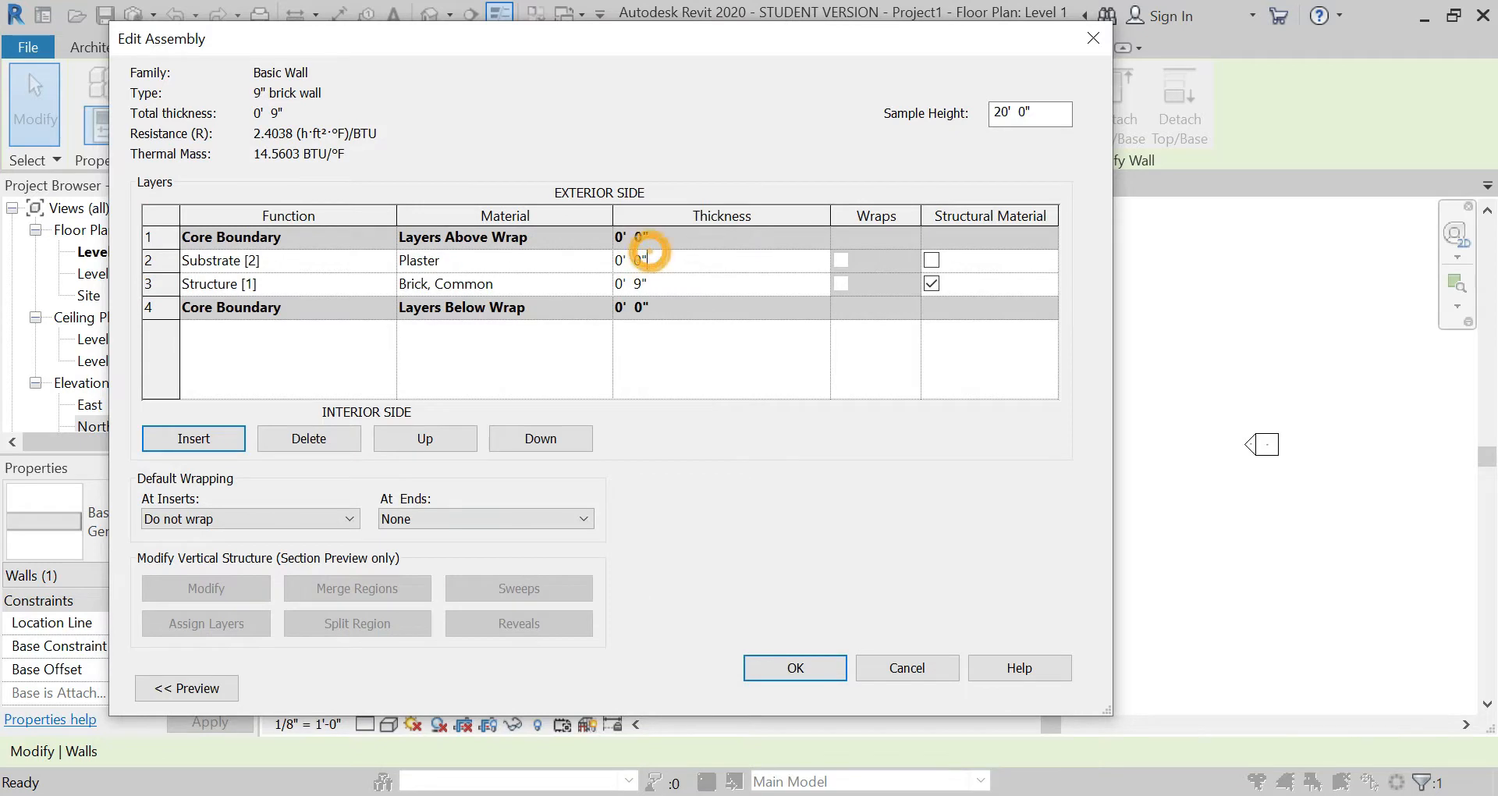
{"action": "type", "text": "1/8\""}
{"action": "key", "text": "Tab"}
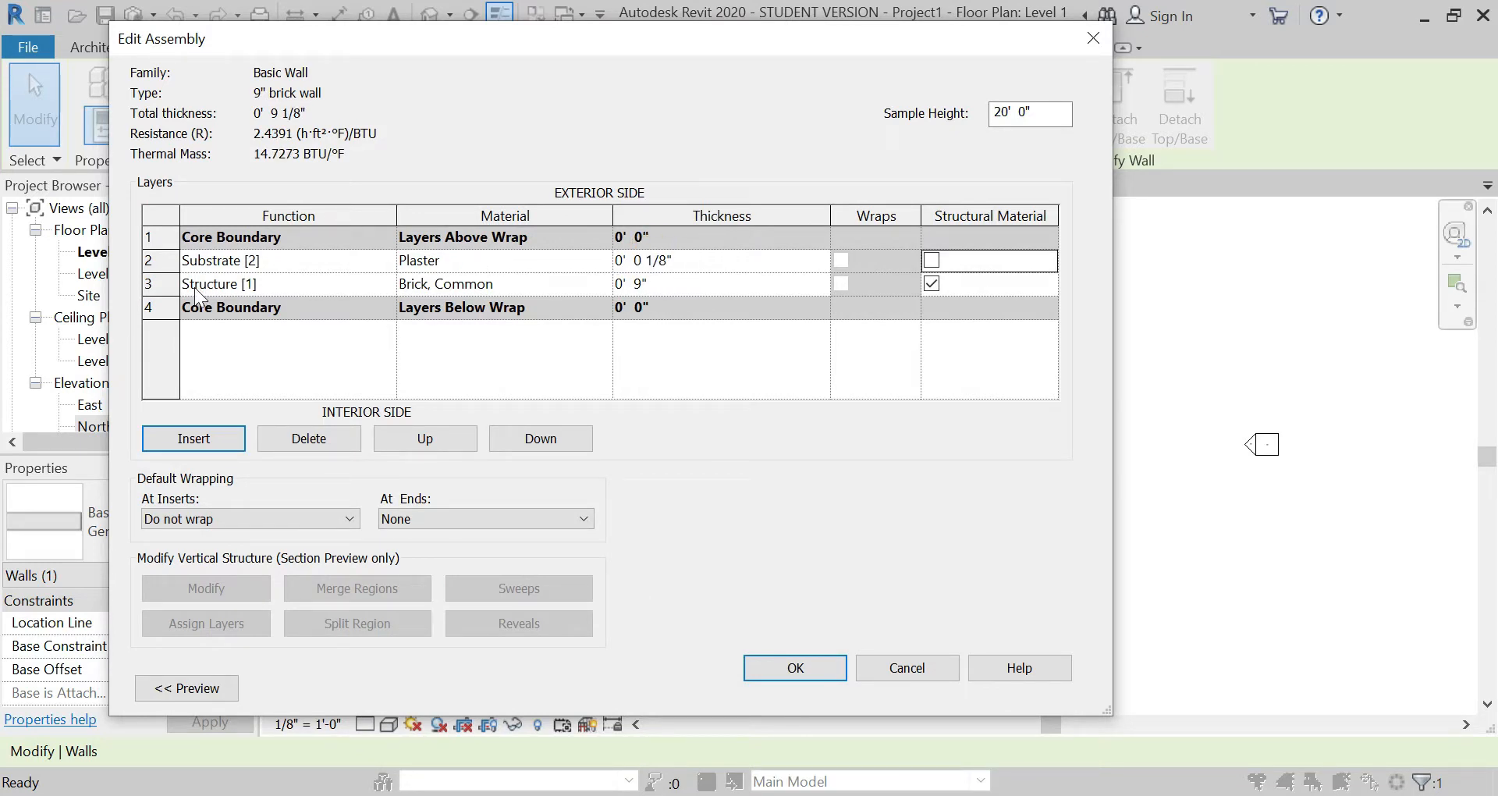
Step: Insert a new layer below the brick structure layer and set its function to Substrate [2]
{"action": "left_click", "coordinate": [178, 305]}
{"action": "left_click", "coordinate": [206, 434]}
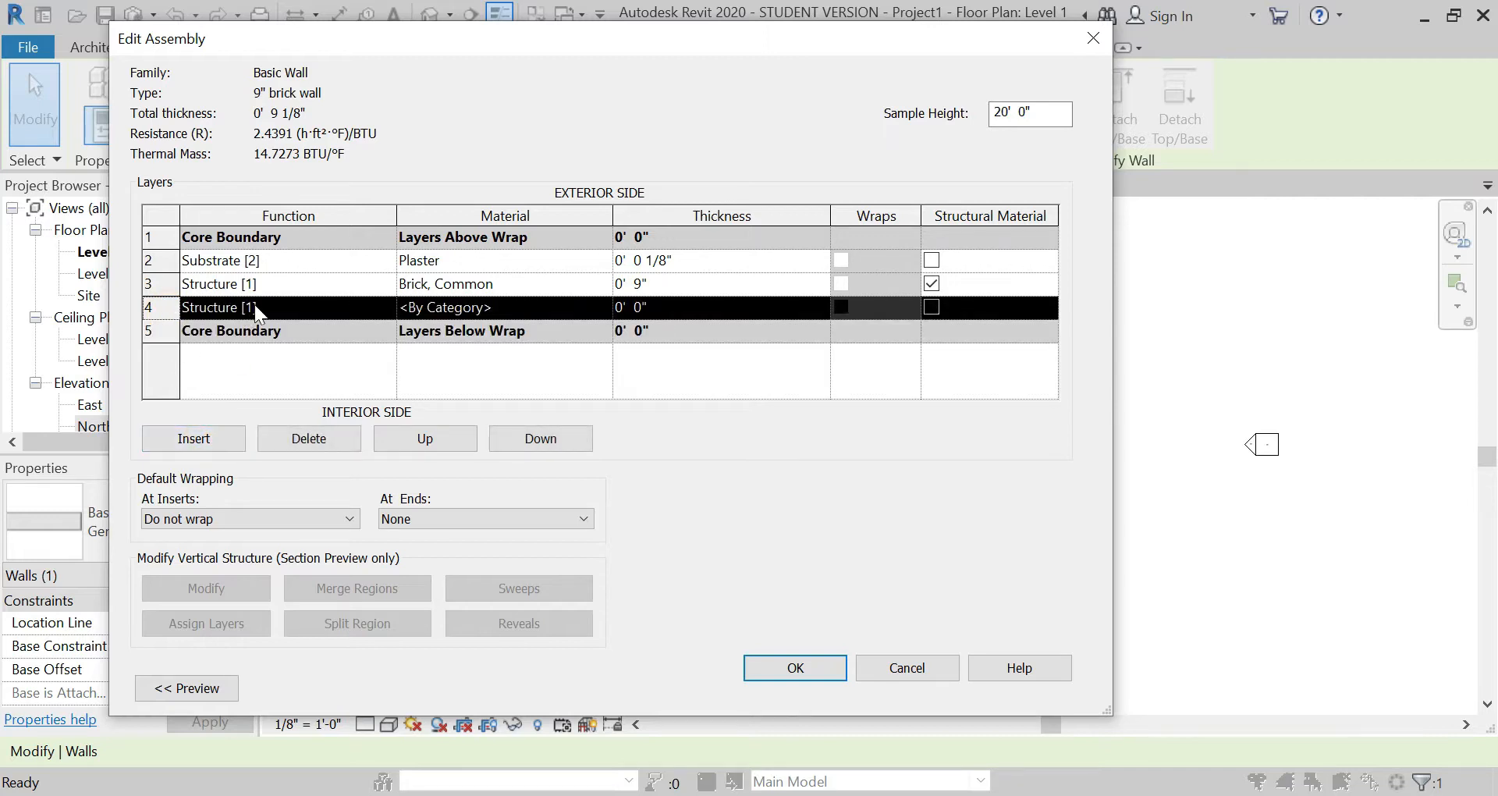
{"action": "left_click", "coordinate": [350, 305]}
{"action": "left_click", "coordinate": [350, 304]}
{"action": "left_click", "coordinate": [312, 348]}
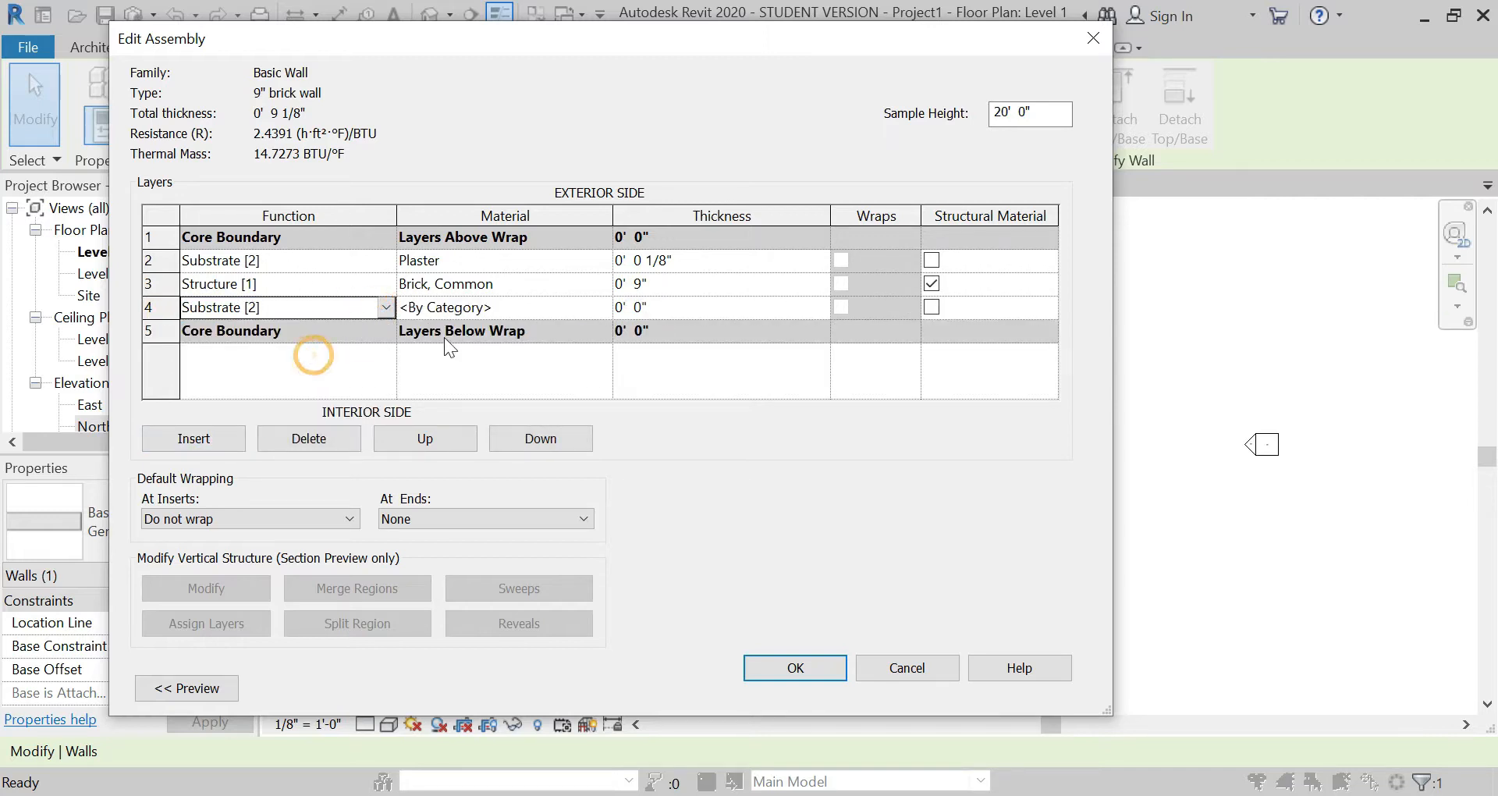
Step: Copy the Plaster material and 1/8" thickness from the exterior substrate layer to the interior substrate layer
{"action": "left_click", "coordinate": [545, 306]}
{"action": "left_click", "coordinate": [538, 259]}
{"action": "key", "text": "ctrl+c"}
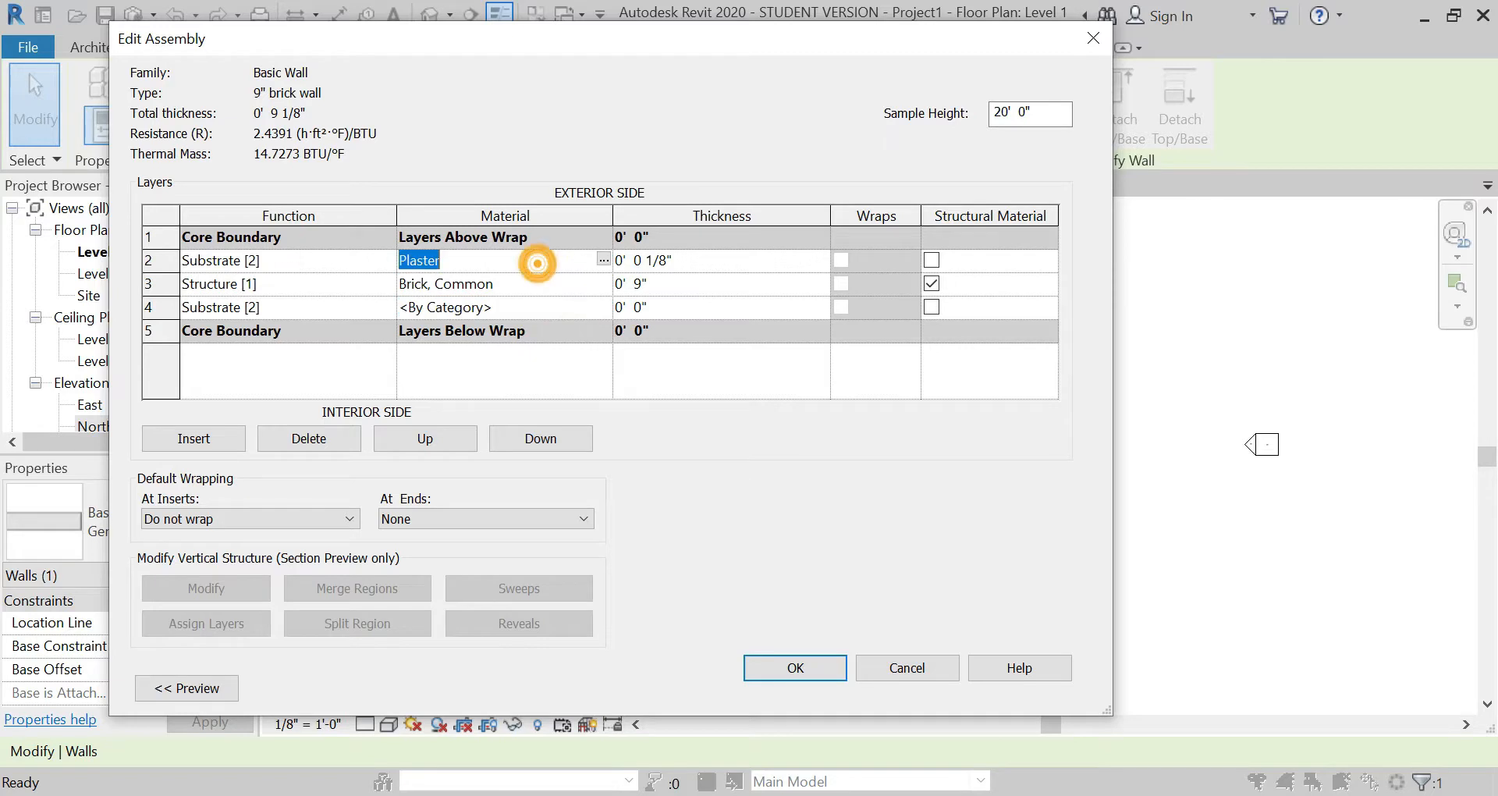
{"action": "left_click", "coordinate": [538, 307]}
{"action": "key", "text": "ctrl+v"}
{"action": "left_click", "coordinate": [673, 265]}
{"action": "key", "text": "ctrl+c"}
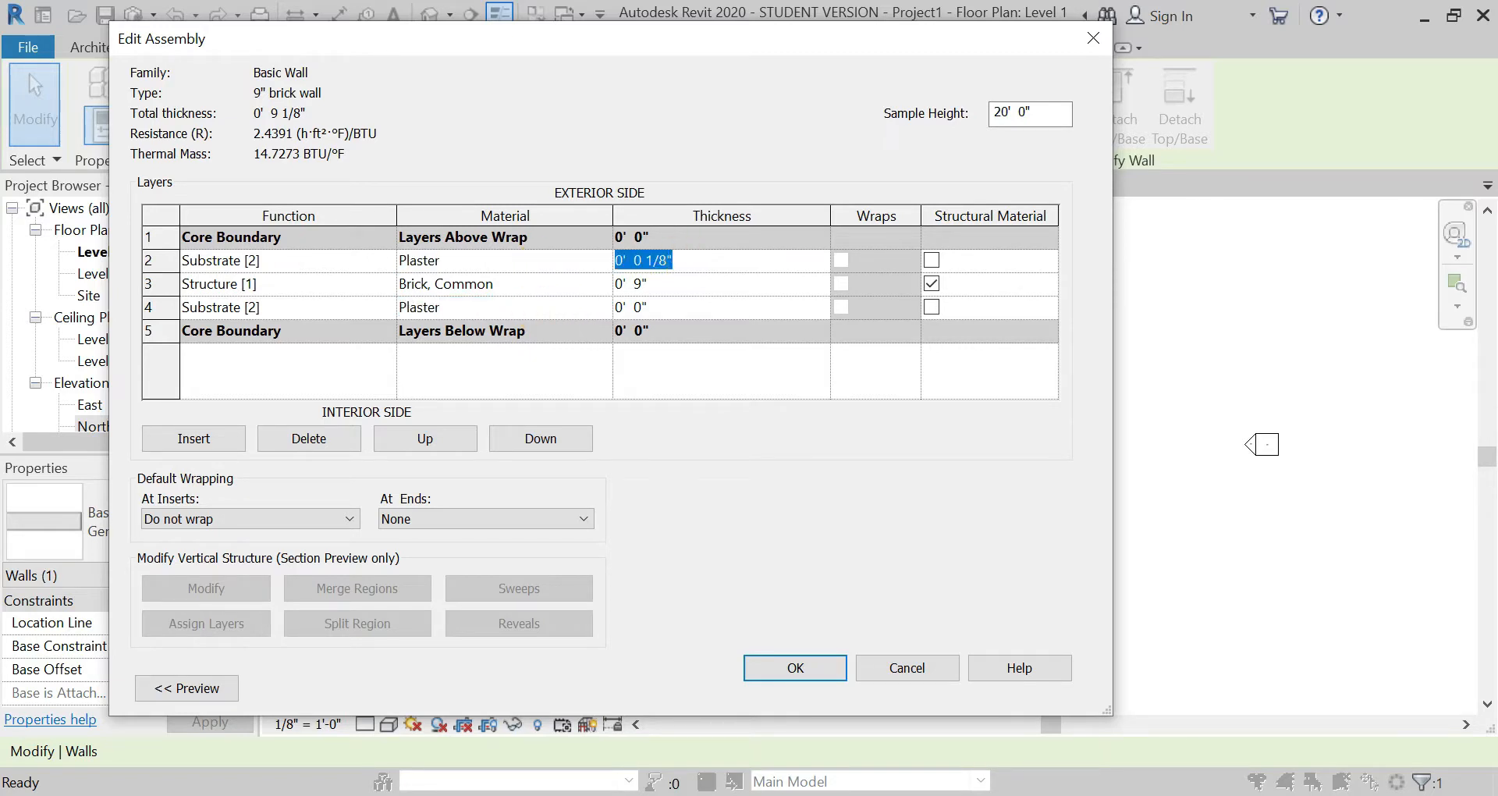
{"action": "left_click", "coordinate": [664, 306]}
{"action": "key", "text": "ctrl+v"}
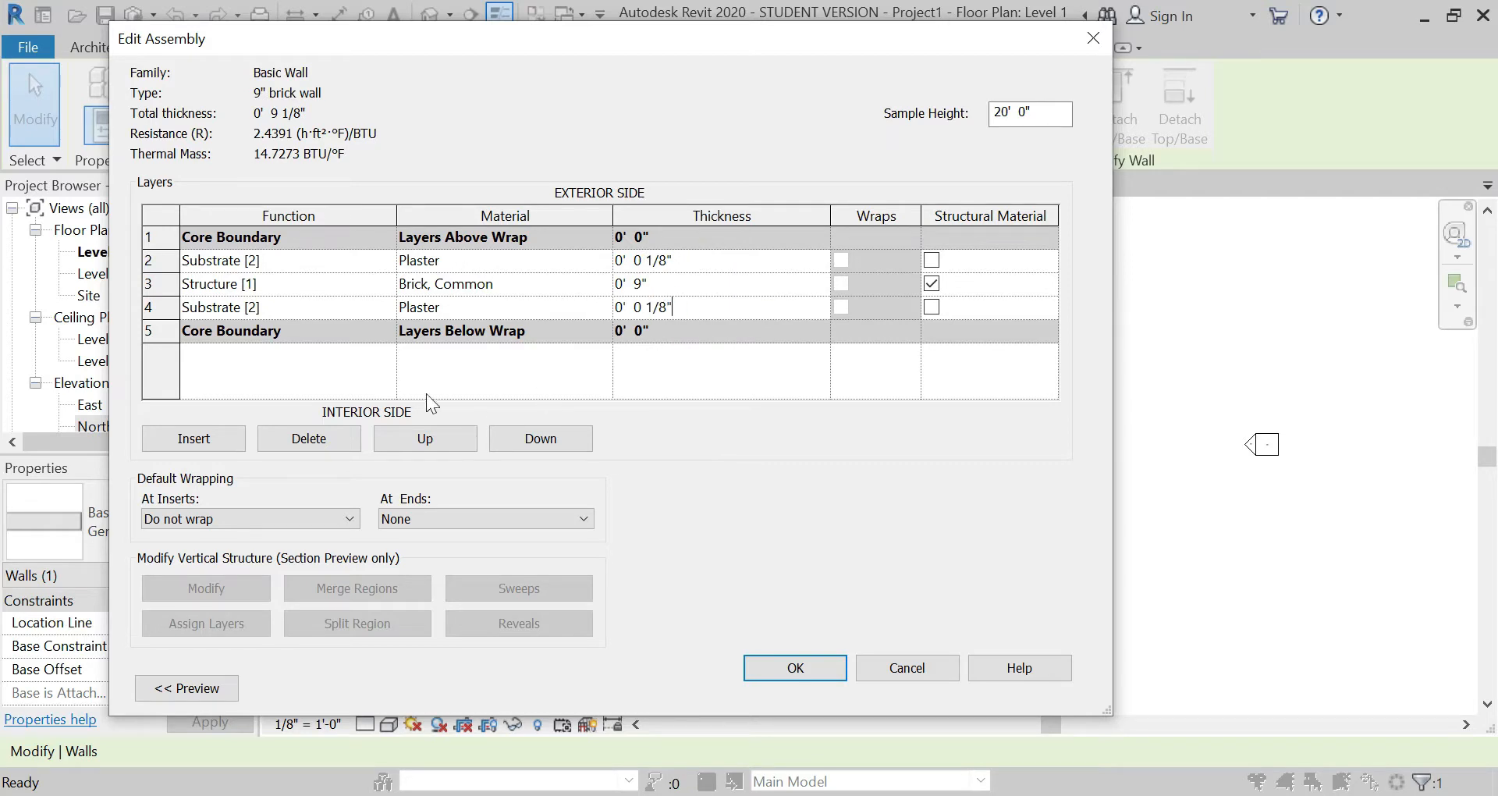
Step: Insert a new layer above the exterior plaster layer and set its function to Finish 1 [4]
{"action": "left_click", "coordinate": [160, 260]}
{"action": "left_click", "coordinate": [192, 438]}
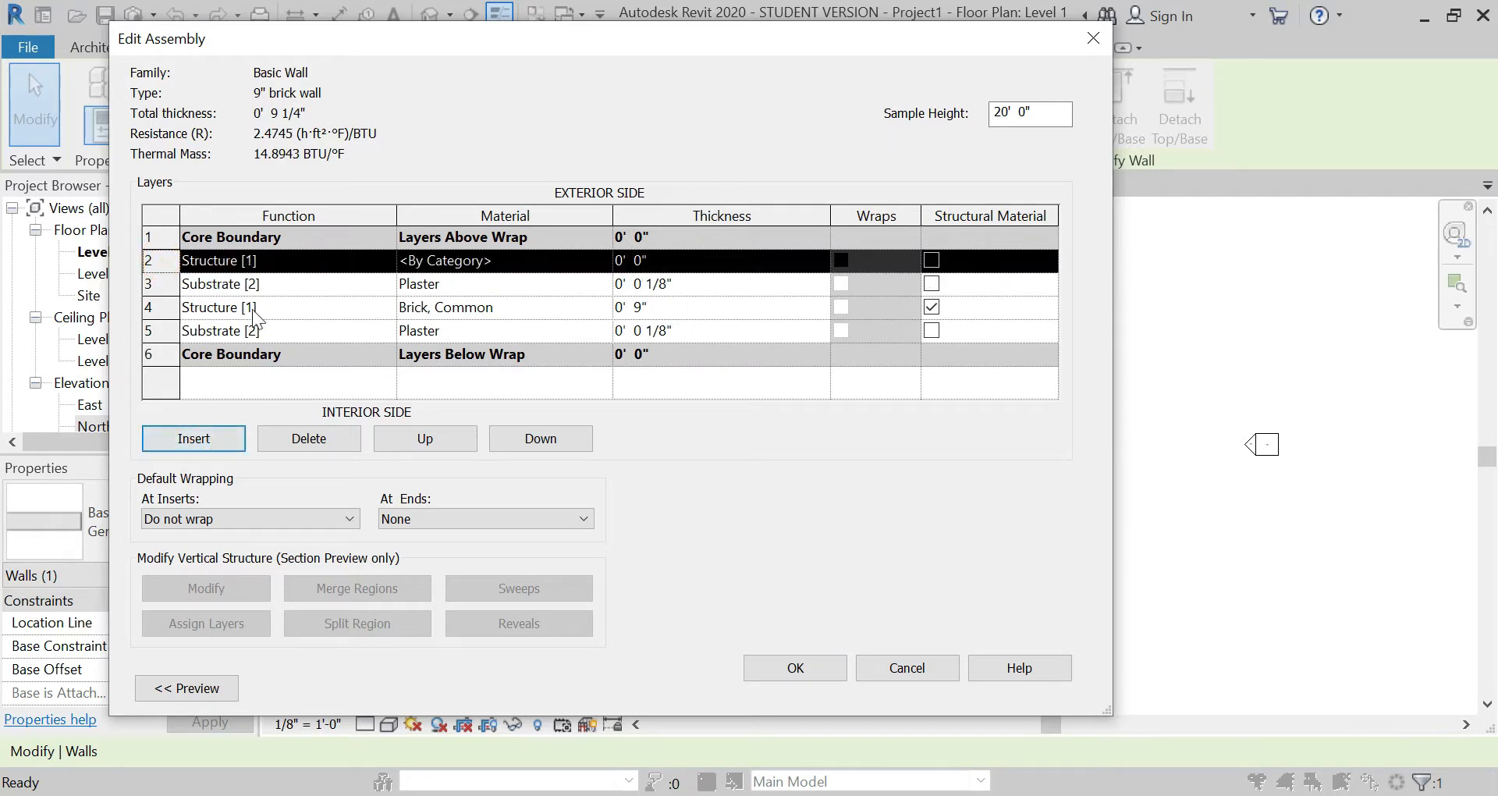
{"action": "left_click", "coordinate": [295, 260]}
{"action": "left_click", "coordinate": [386, 259]}
{"action": "left_click", "coordinate": [235, 344]}
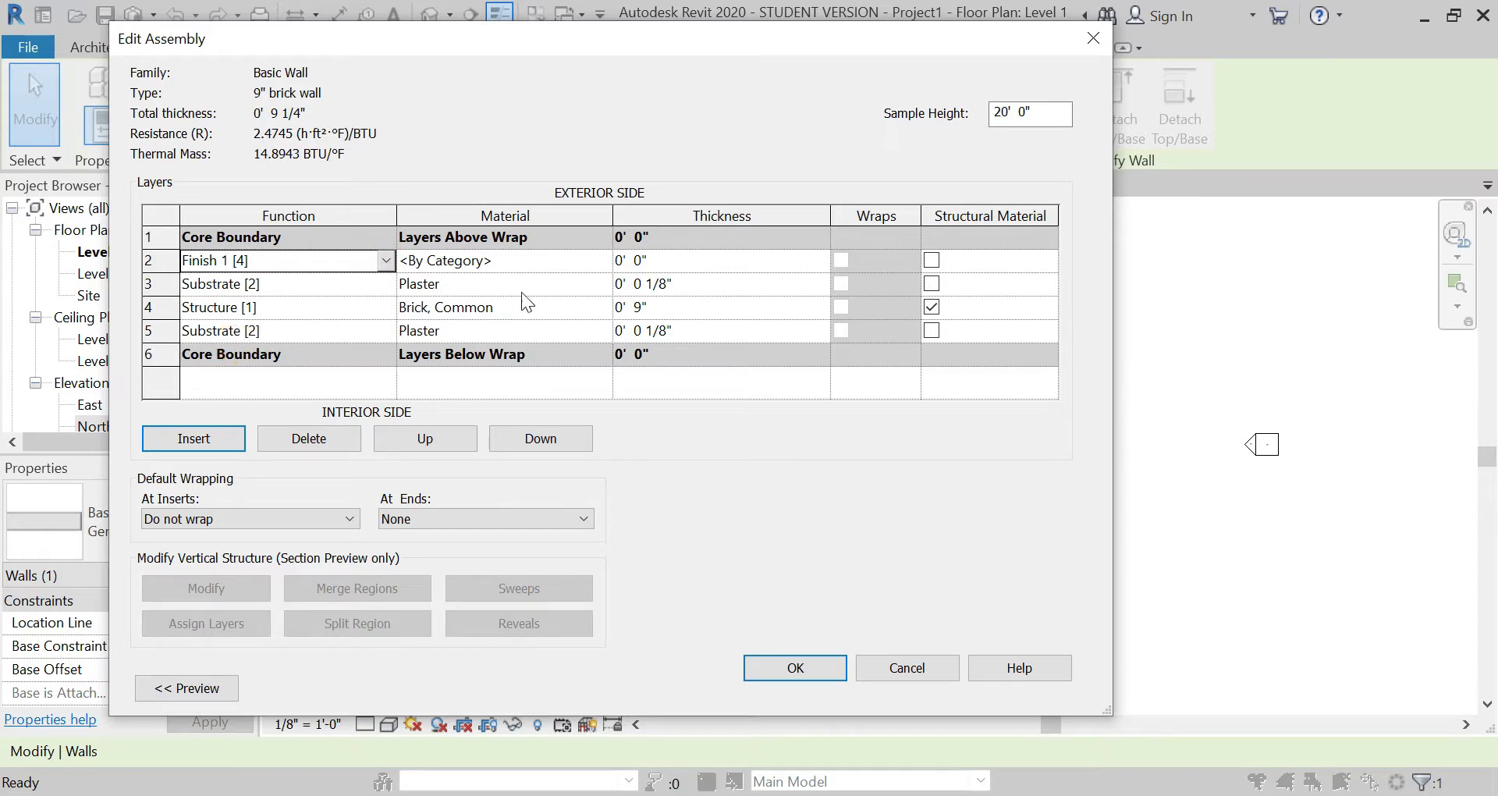
Step: Find Paint in the material library, add it to the project and assign it to the exterior finish layer
{"action": "left_click", "coordinate": [577, 263]}
{"action": "left_click", "coordinate": [608, 261]}
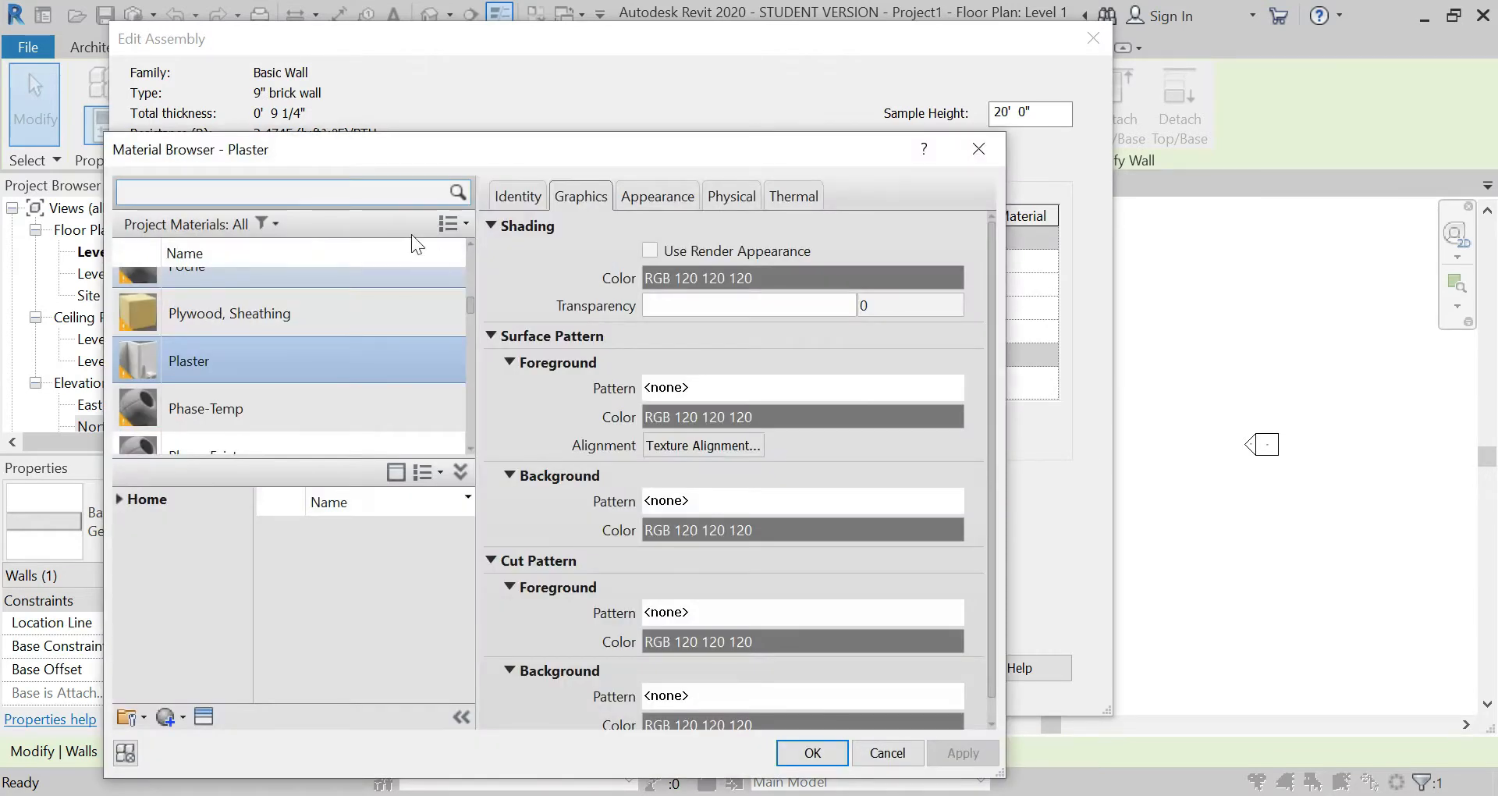
{"action": "left_click", "coordinate": [361, 191]}
{"action": "type", "text": "paint"}
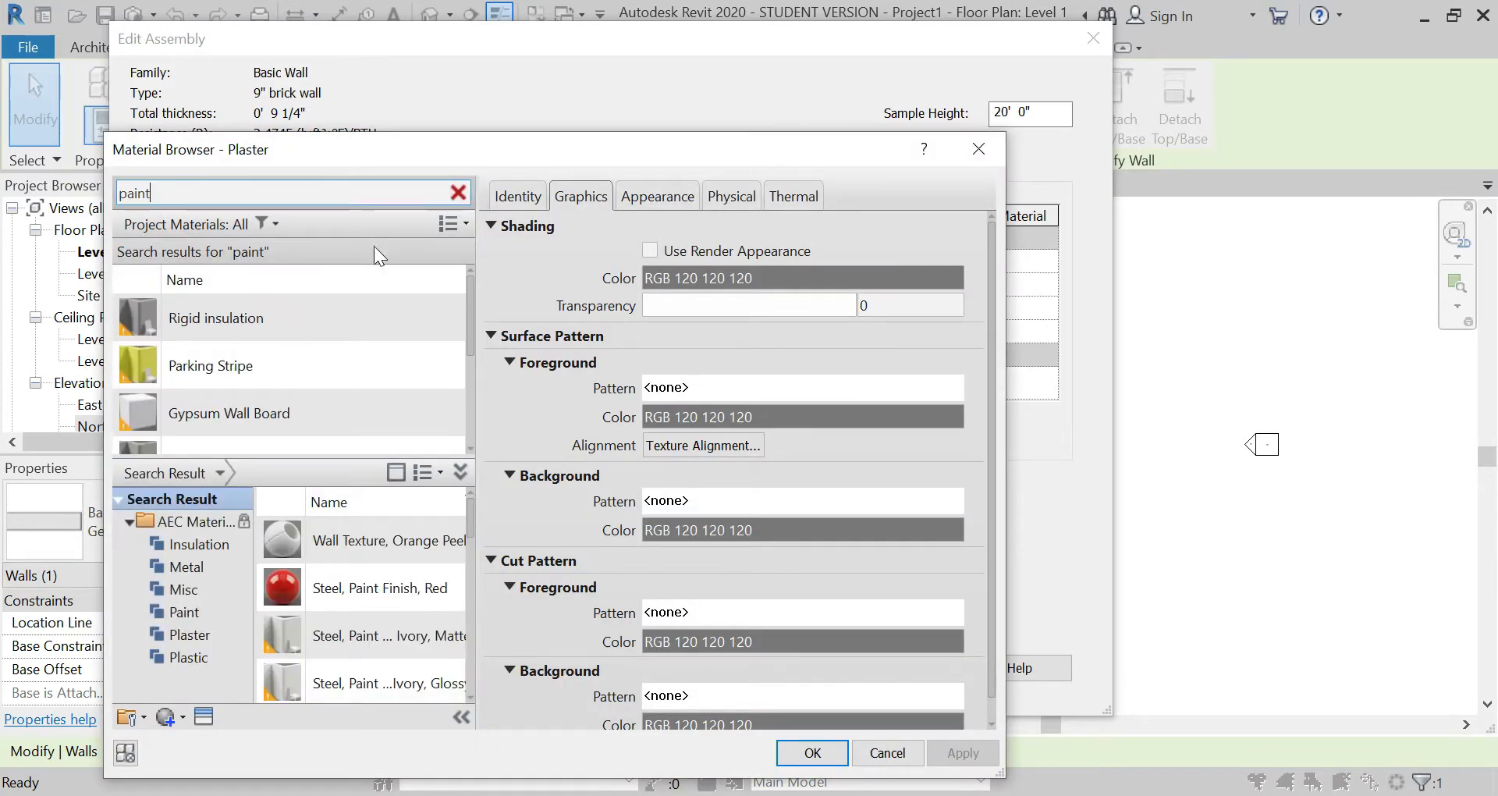
{"action": "scroll", "coordinate": [381, 406], "scroll_direction": "down", "scroll_amount": 1}
{"action": "scroll", "coordinate": [382, 529], "scroll_direction": "down", "scroll_amount": 7}
{"action": "scroll", "coordinate": [374, 613], "scroll_direction": "up", "scroll_amount": 2}
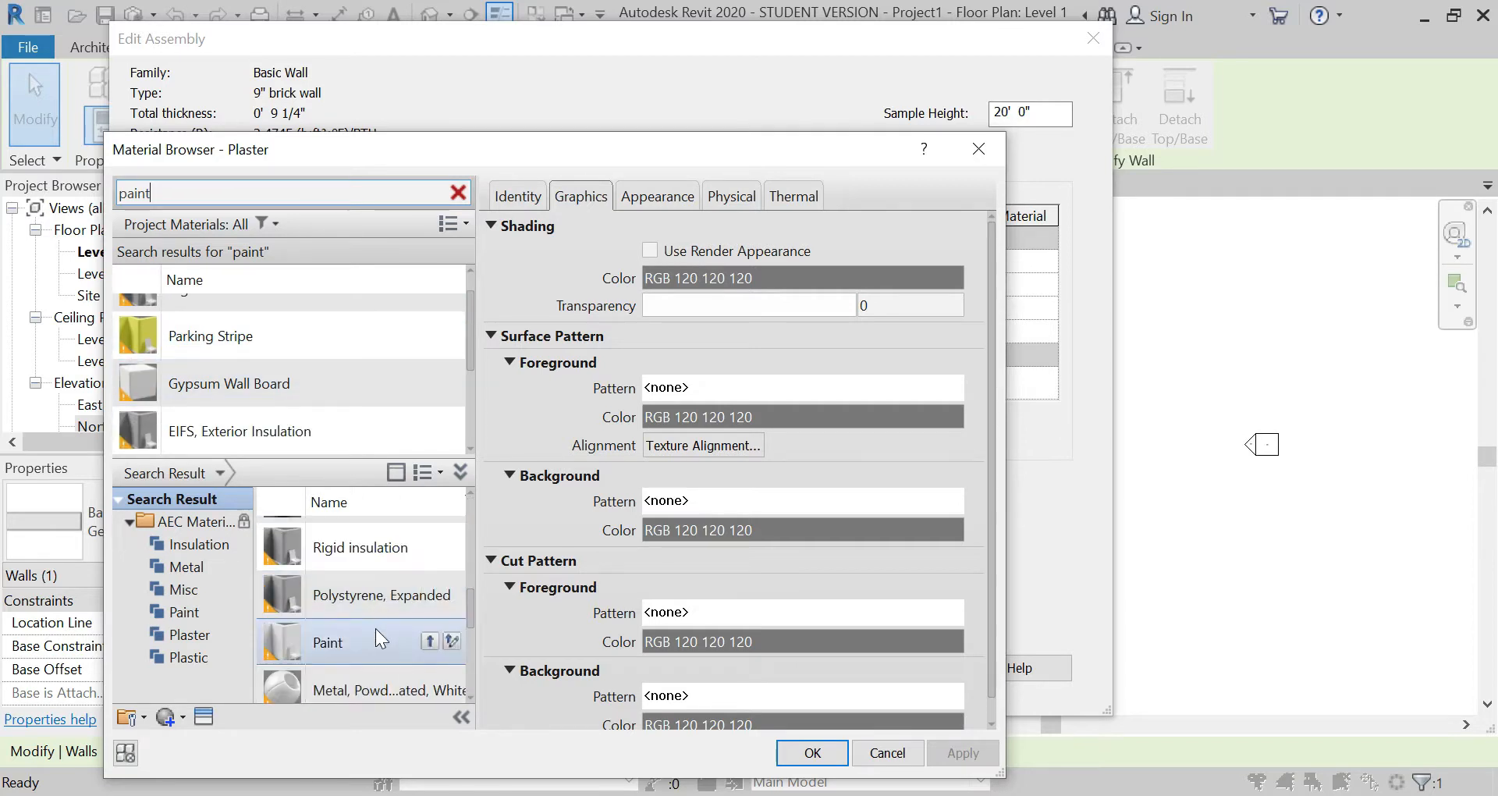
{"action": "left_click", "coordinate": [378, 635]}
{"action": "left_click", "coordinate": [428, 642]}
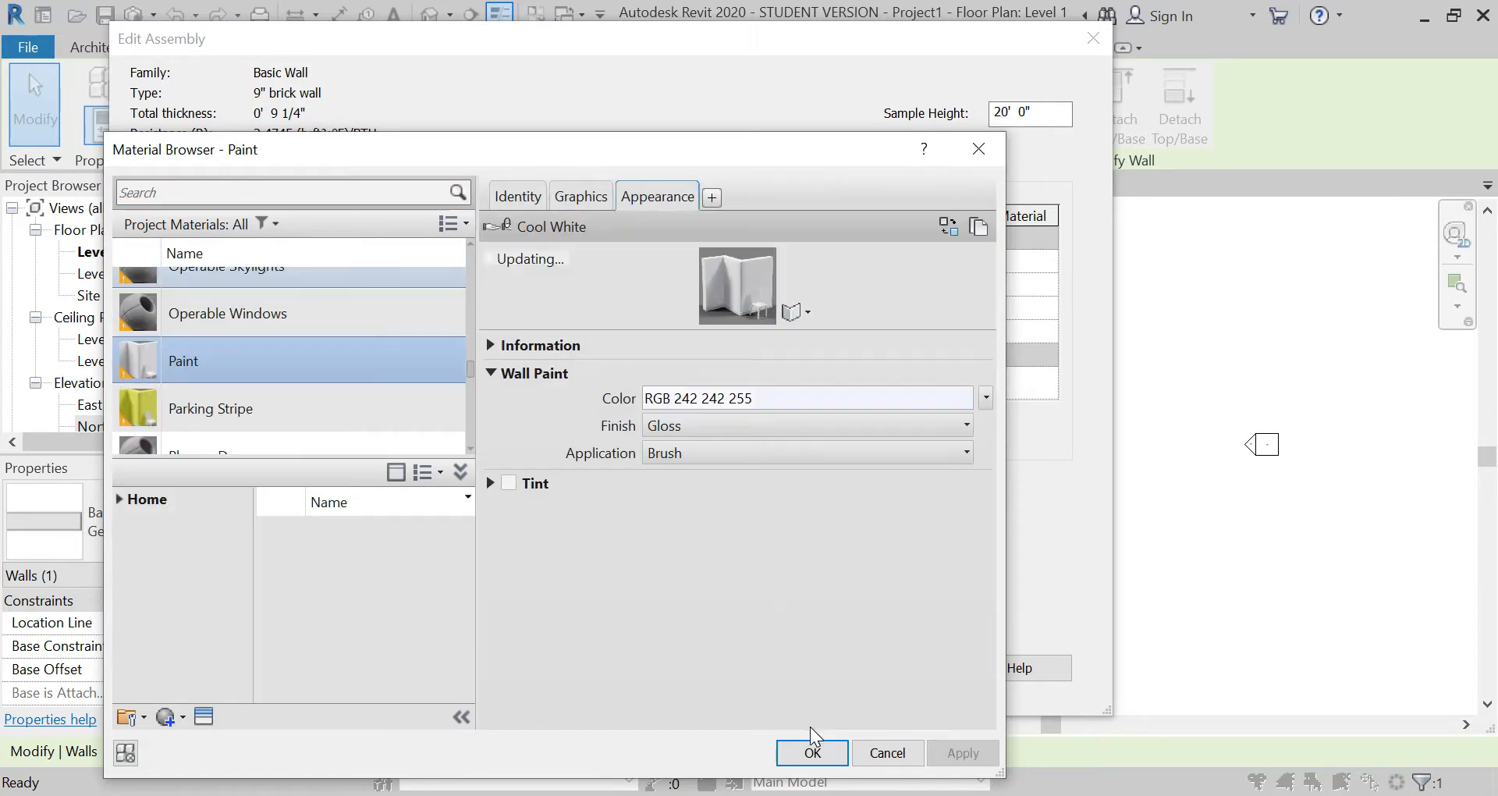
{"action": "left_click", "coordinate": [812, 747]}
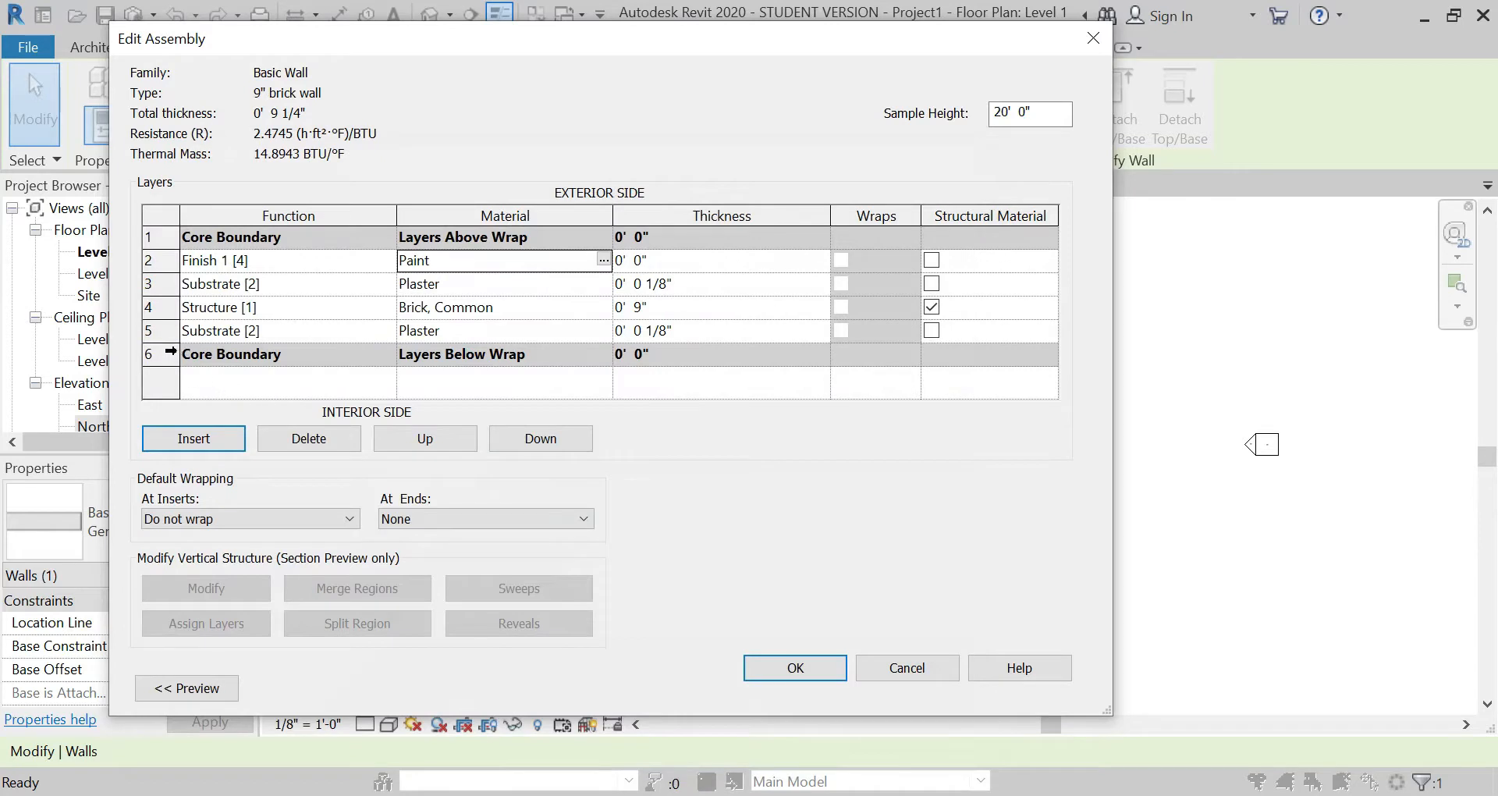
Step: Insert a new layer below the interior plaster layer and set its function to Finish 1 [4]
{"action": "left_click", "coordinate": [156, 354]}
{"action": "left_click", "coordinate": [194, 439]}
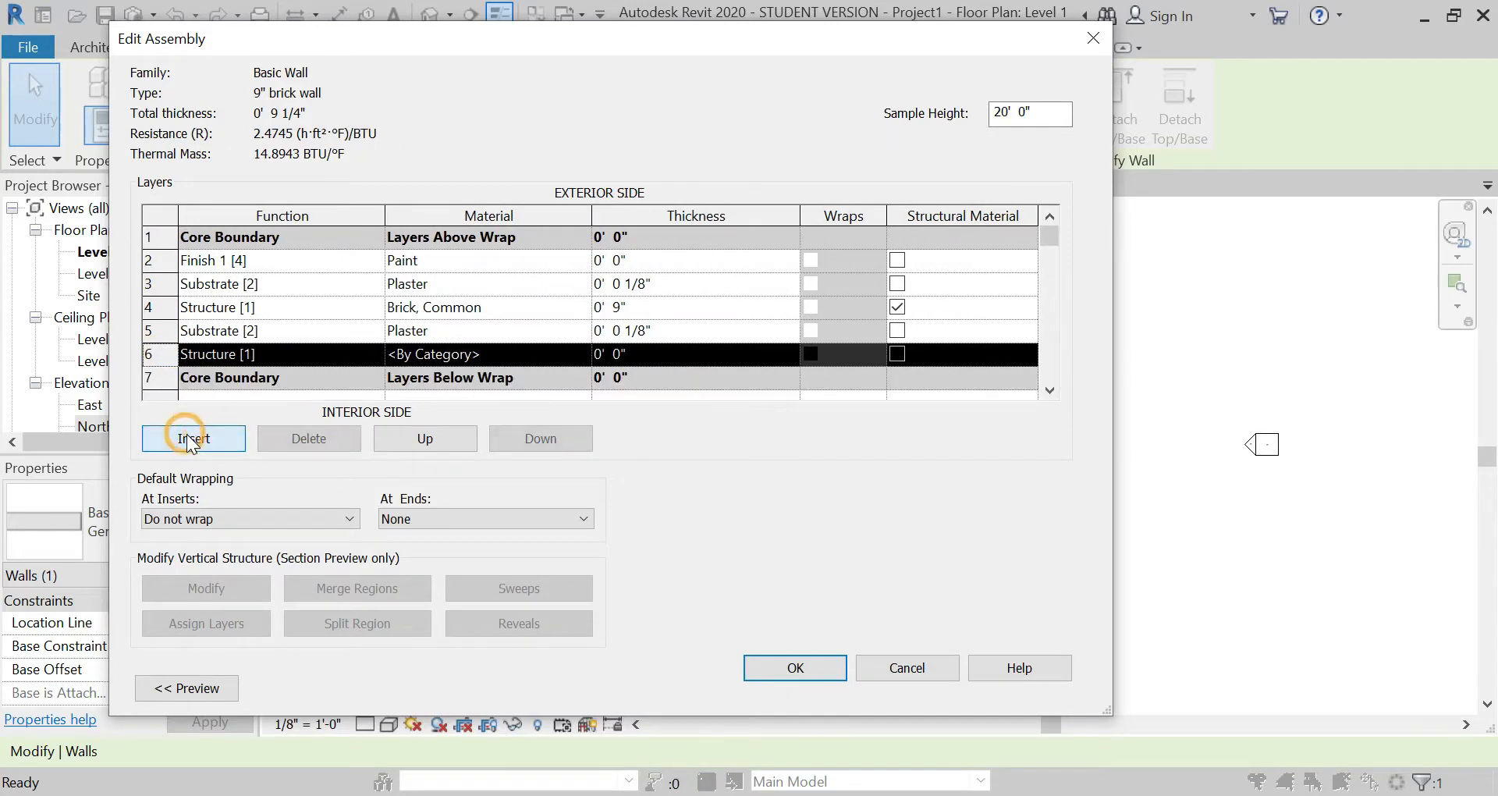
{"action": "left_click", "coordinate": [256, 356]}
{"action": "left_click", "coordinate": [374, 355]}
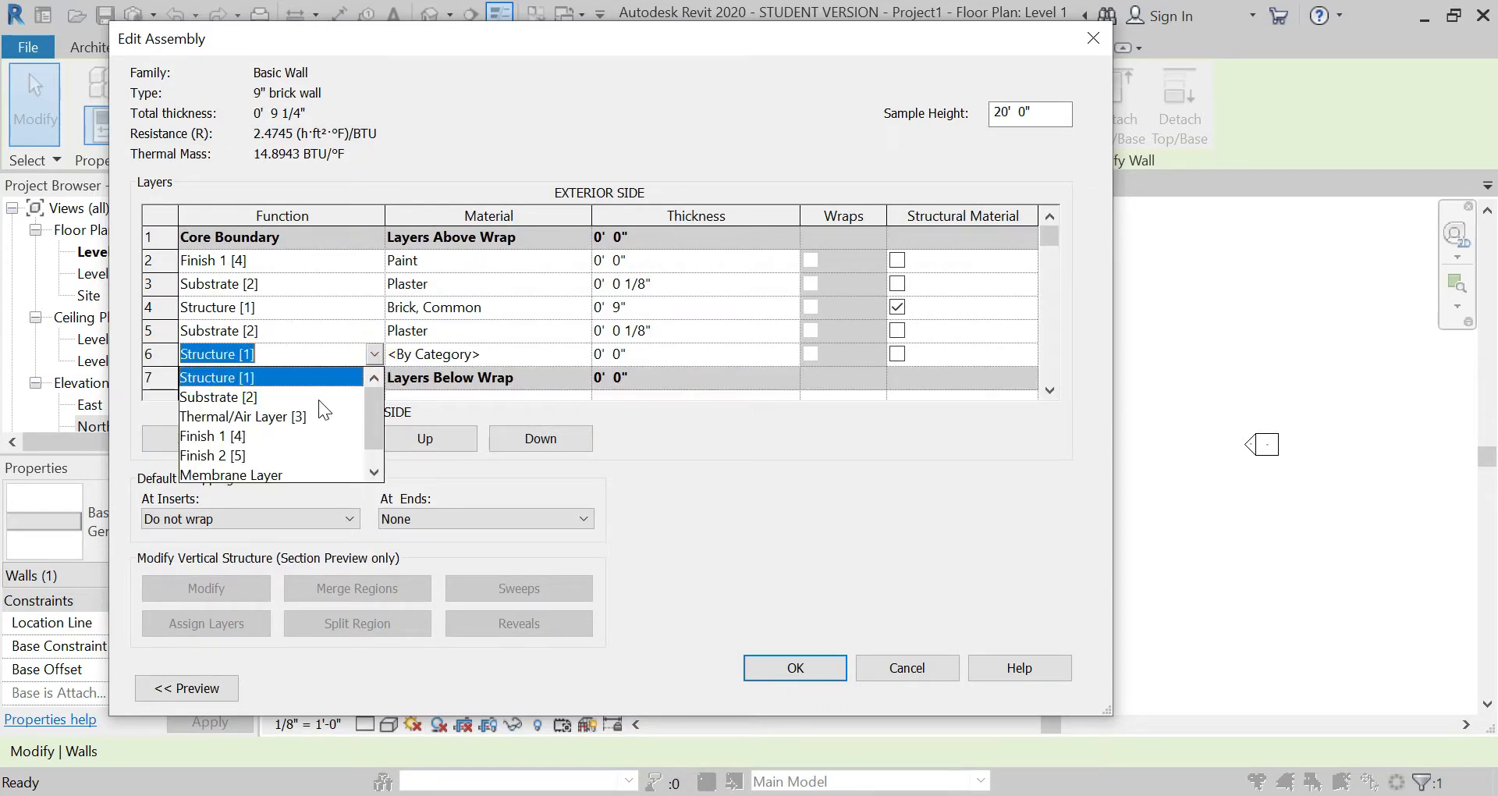
{"action": "left_click", "coordinate": [259, 436]}
{"action": "key", "text": "Tab"}
Step: Change the Paint material's appearance color to a light pink, RGB 235 214 214, and apply the change
{"action": "left_click", "coordinate": [579, 262]}
{"action": "left_click", "coordinate": [581, 261]}
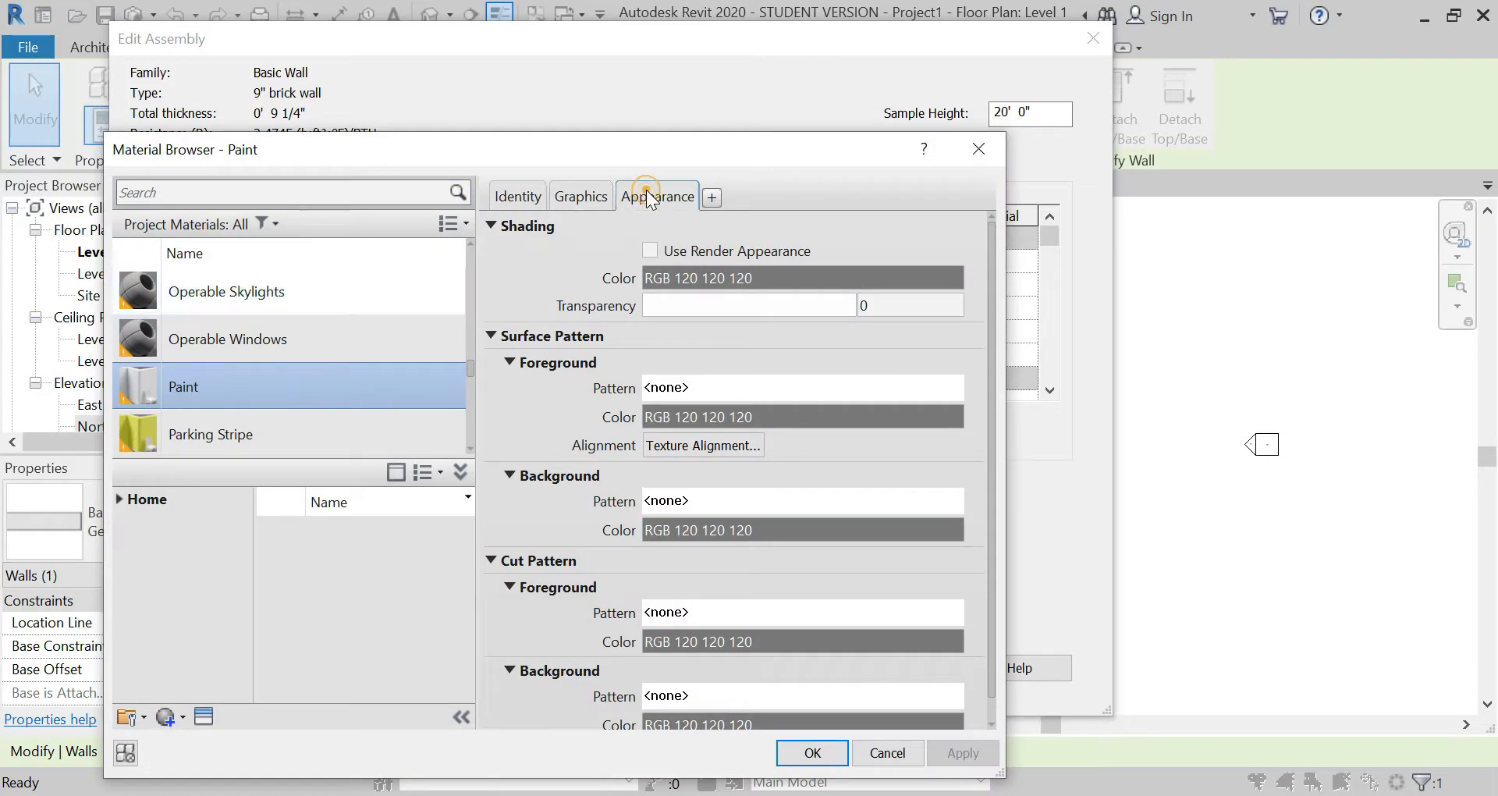
{"action": "left_click", "coordinate": [657, 196]}
{"action": "left_click", "coordinate": [858, 401]}
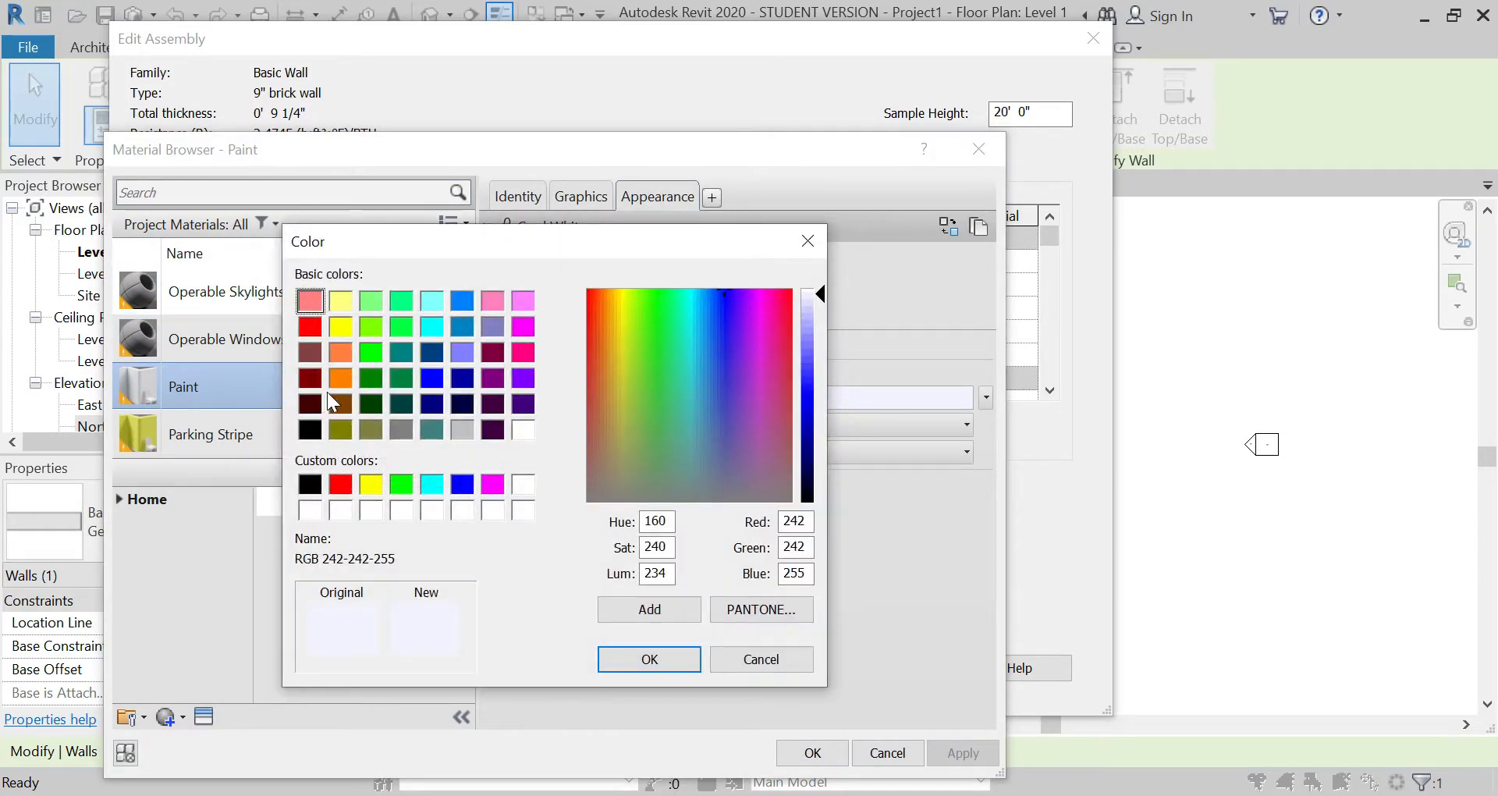
{"action": "left_click", "coordinate": [309, 350]}
{"action": "left_click_drag", "start_coordinate": [832, 419], "coordinate": [823, 349]}
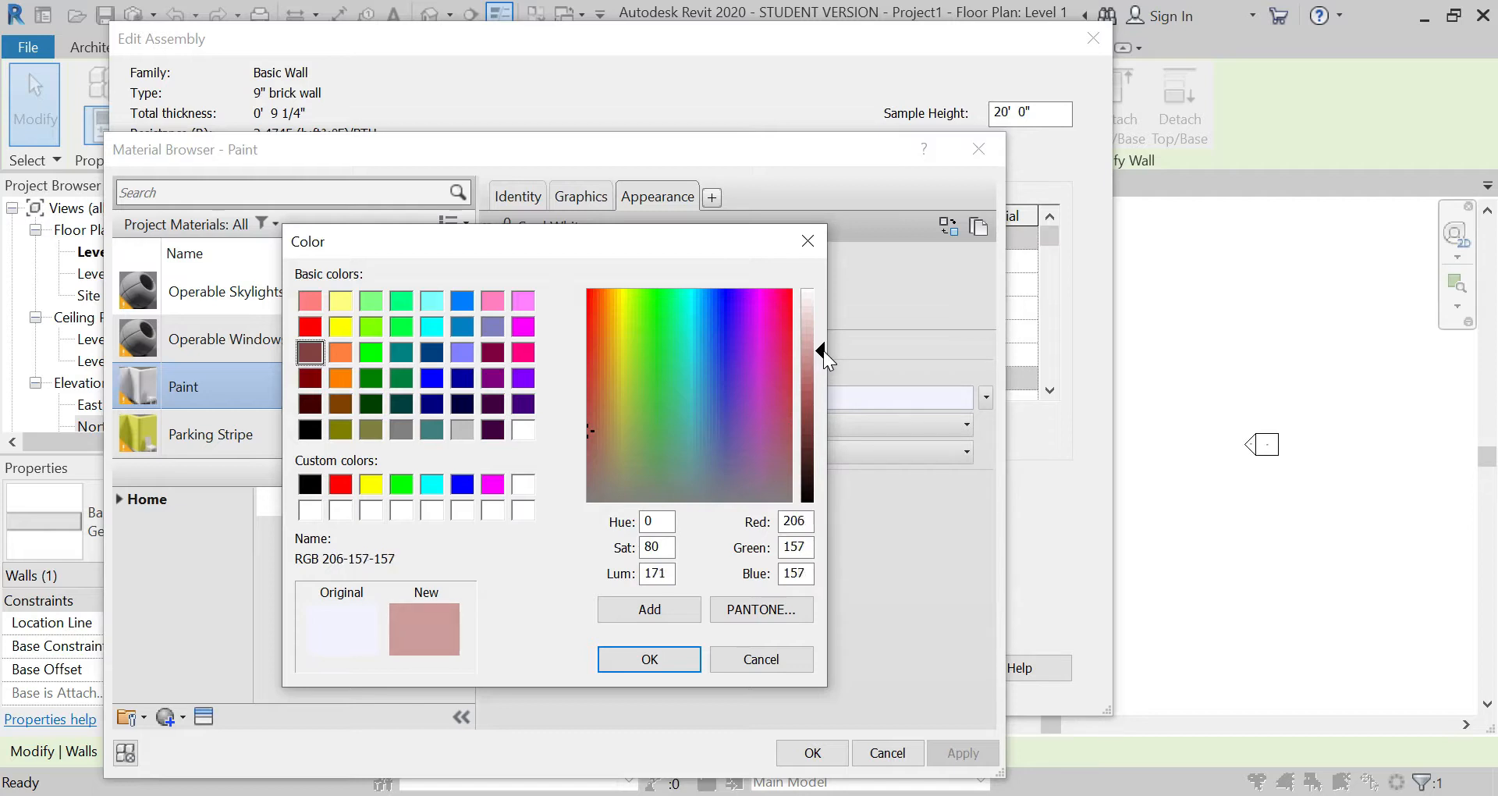
{"action": "left_click", "coordinate": [655, 618]}
{"action": "left_click", "coordinate": [304, 490]}
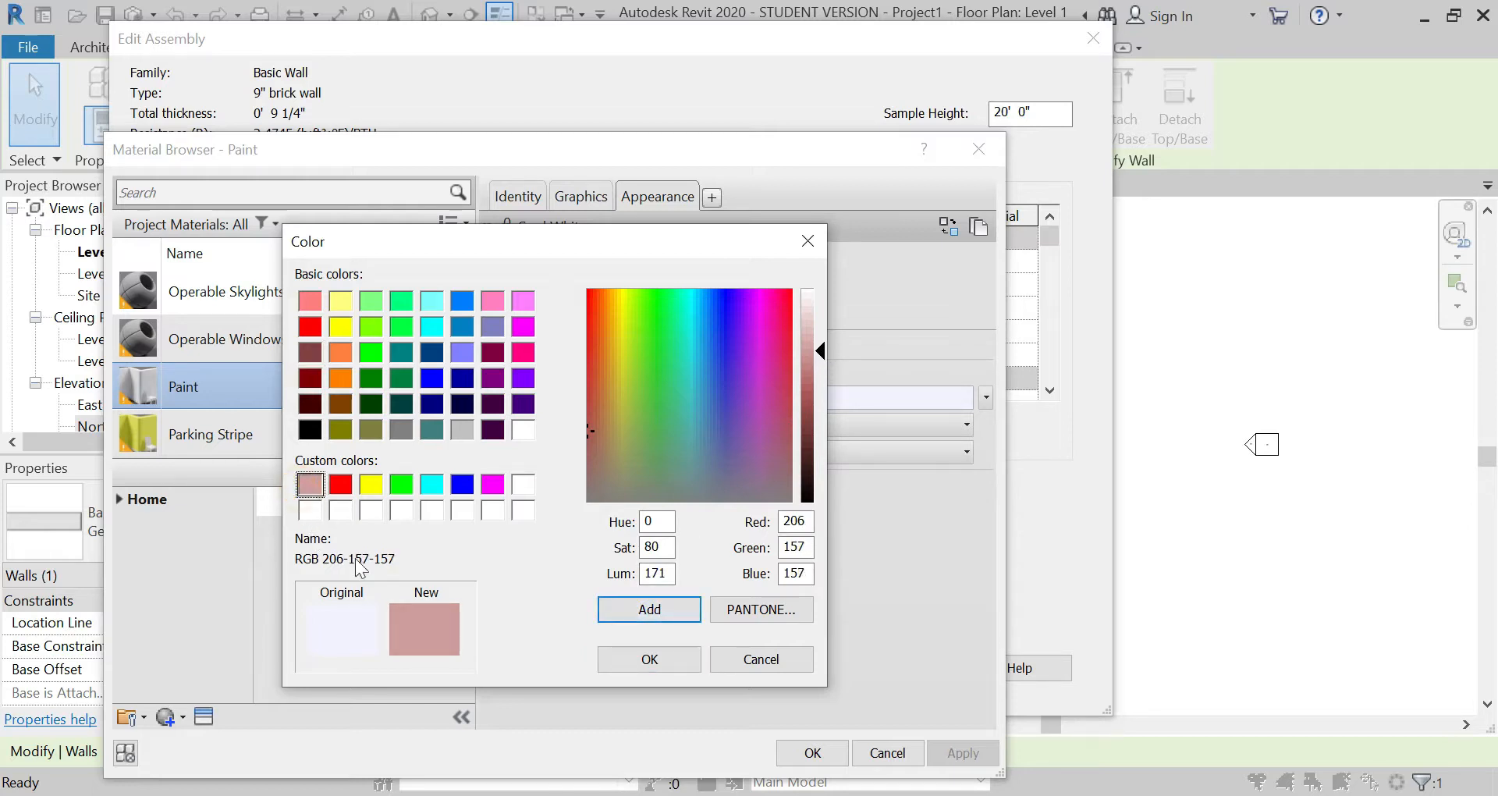
{"action": "left_click_drag", "start_coordinate": [822, 350], "coordinate": [821, 315]}
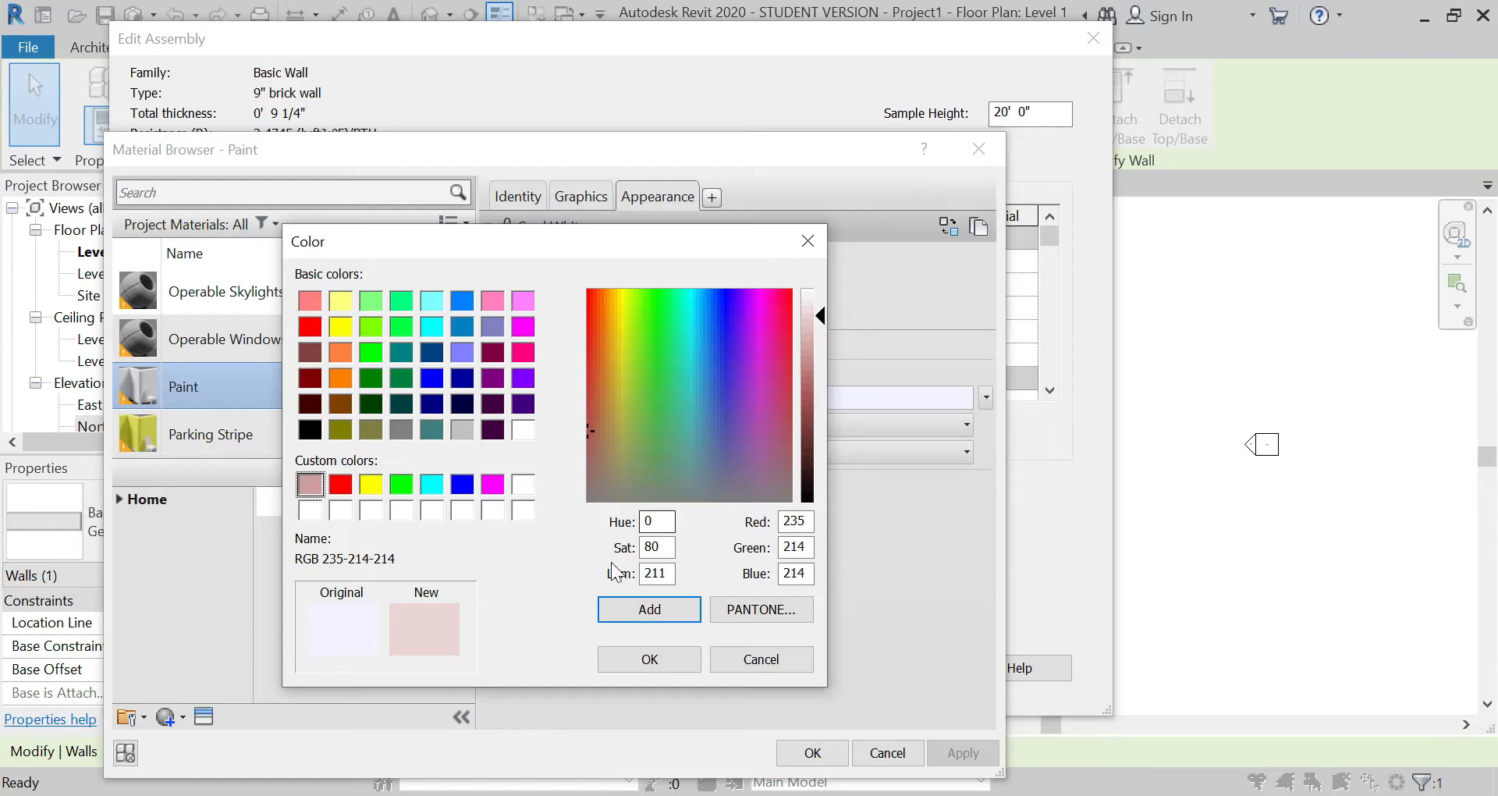
{"action": "left_click", "coordinate": [624, 609]}
{"action": "left_click", "coordinate": [648, 668]}
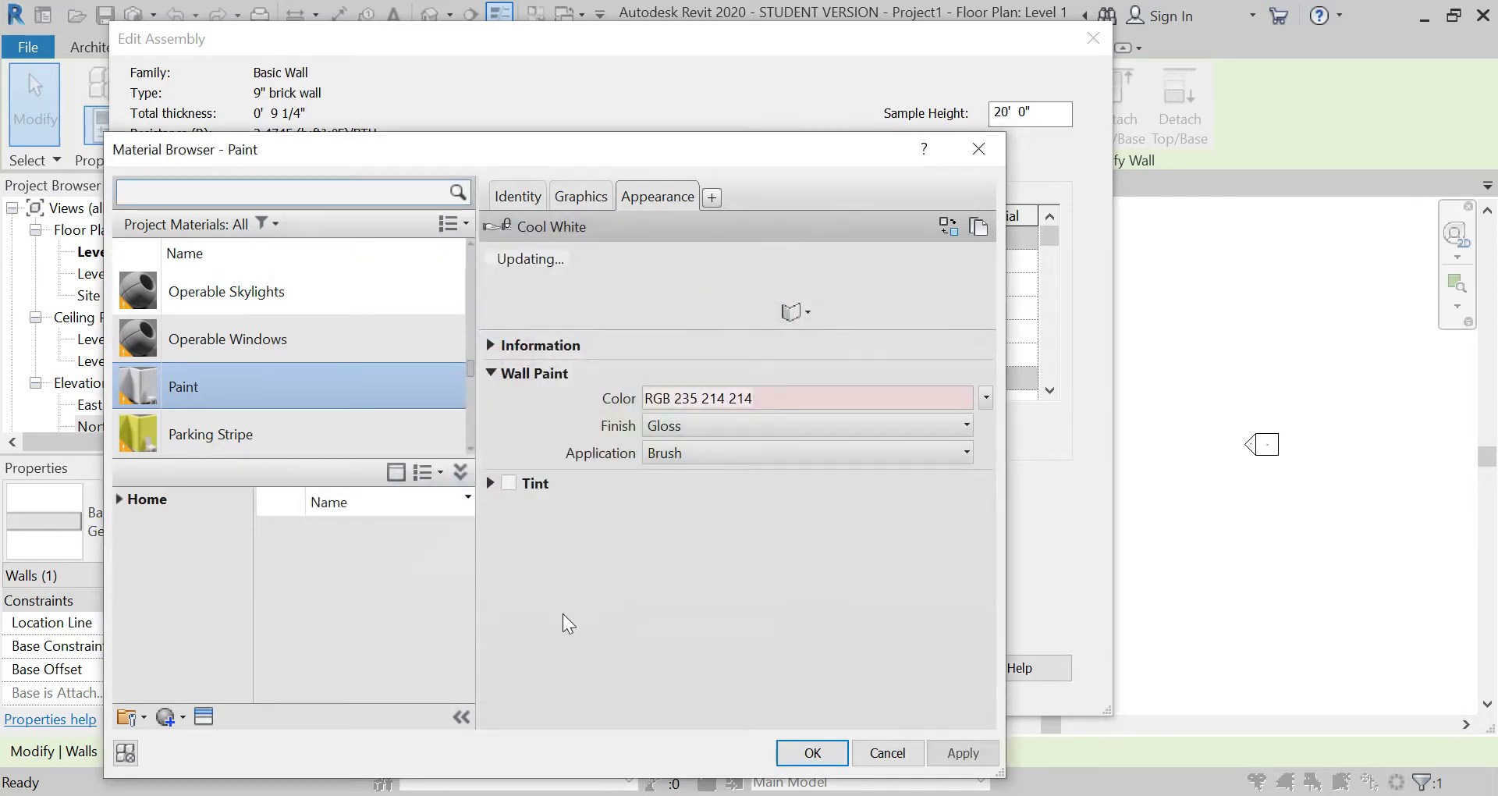
{"action": "left_click", "coordinate": [960, 753]}
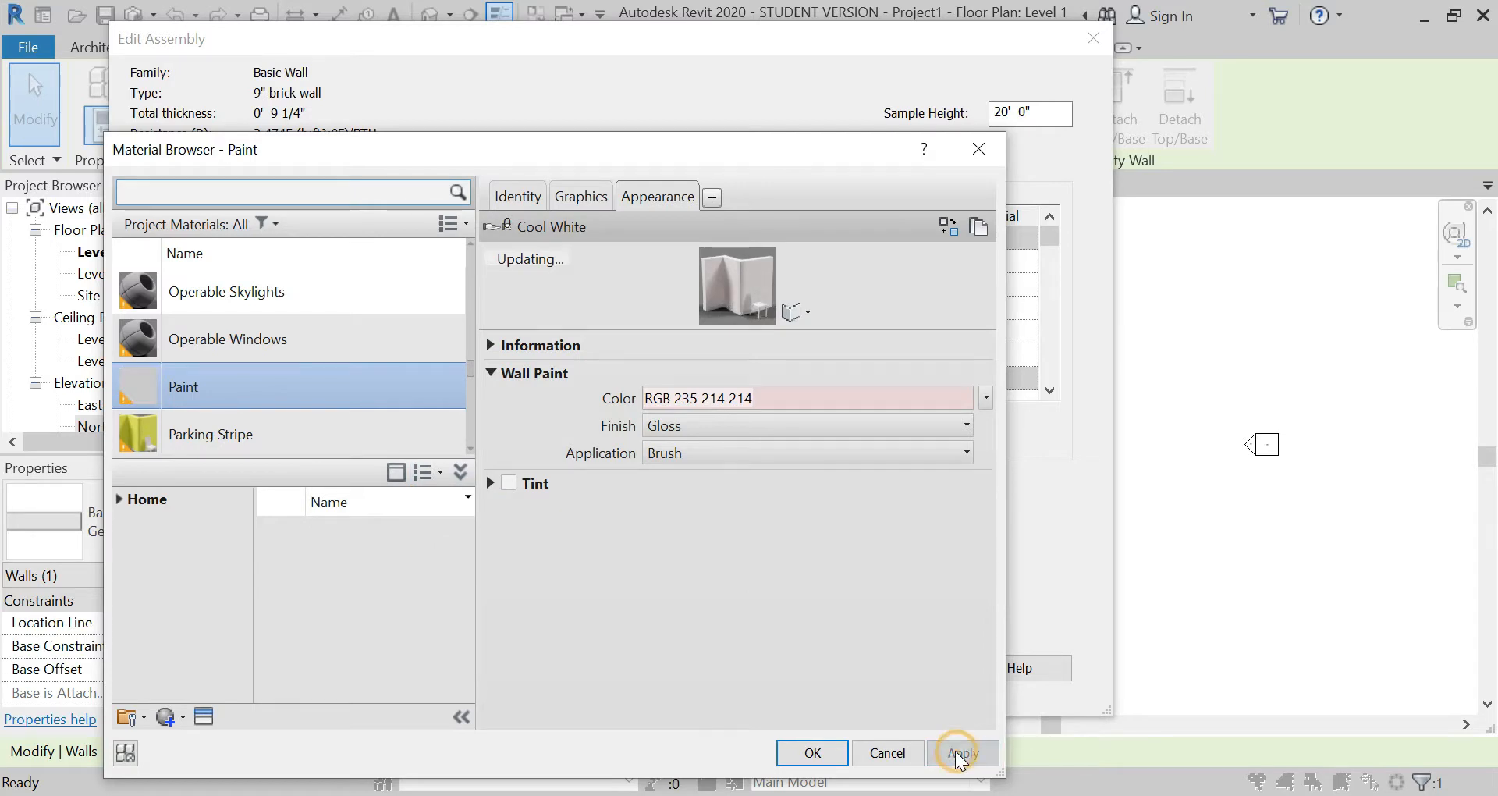
{"action": "left_click", "coordinate": [813, 754]}
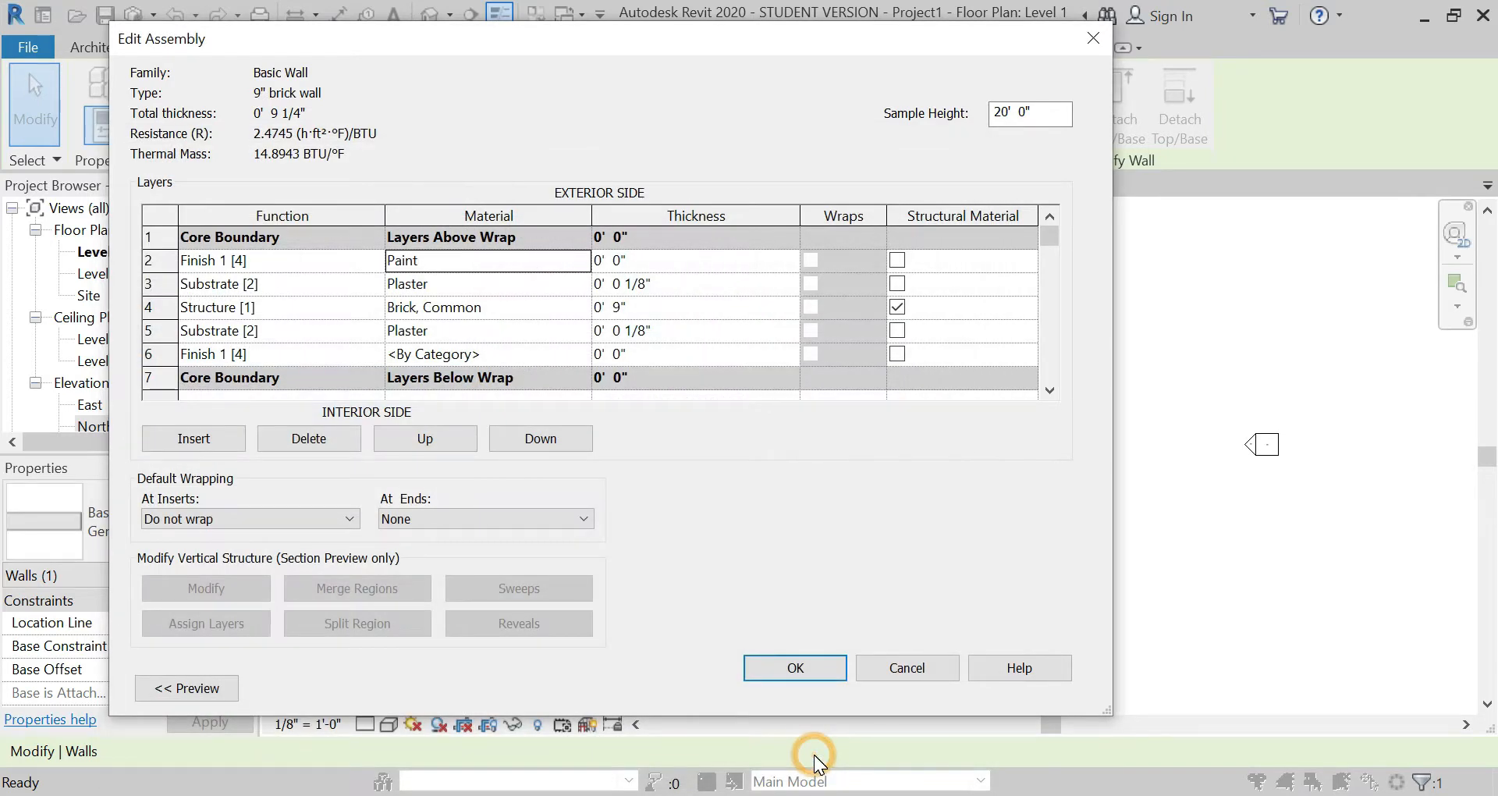
Step: Set the thickness of the exterior Paint finish layer to 1/16"
{"action": "left_click", "coordinate": [648, 261]}
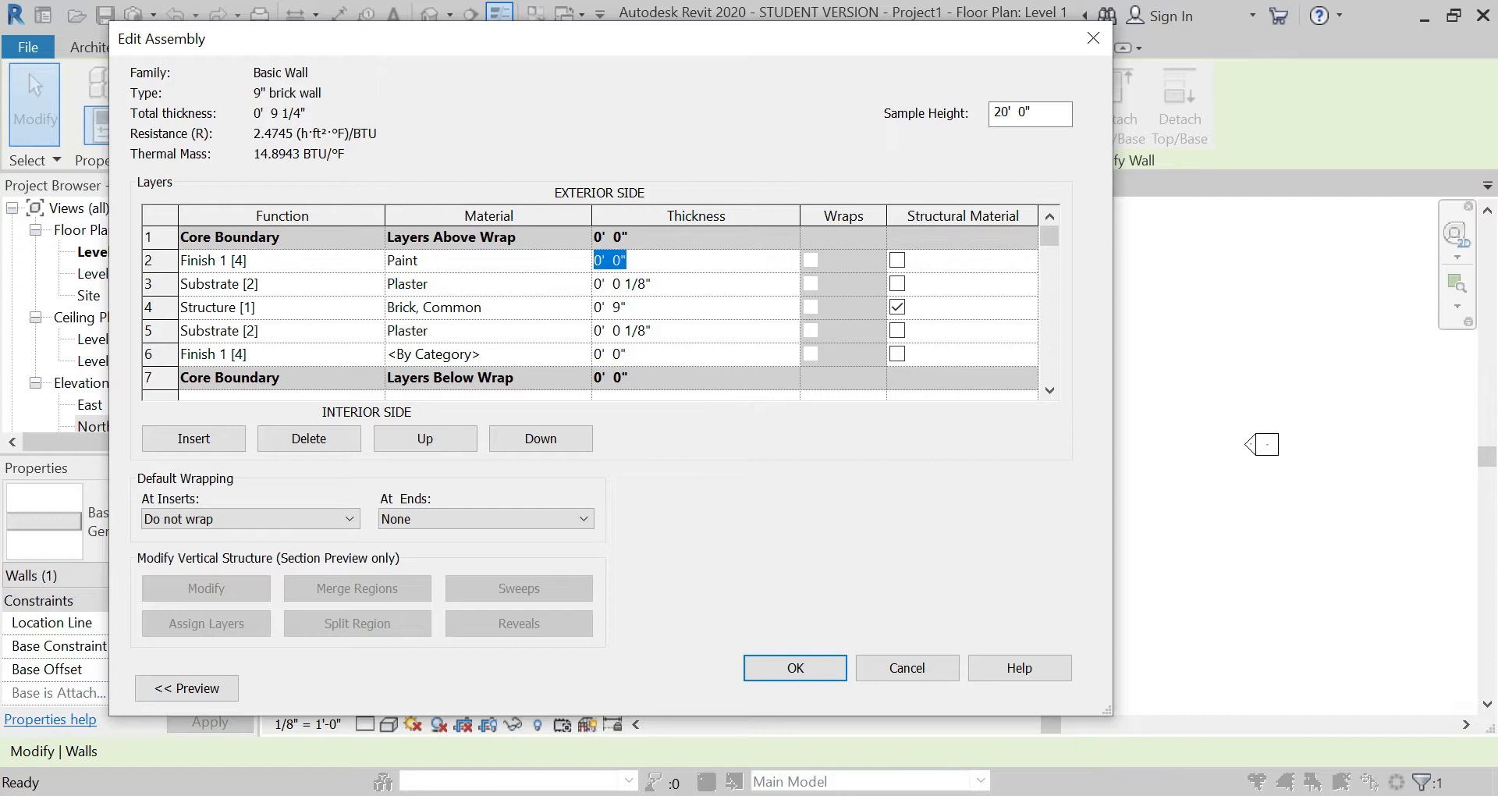
{"action": "type", "text": "1/16"}
{"action": "key", "text": "Tab"}
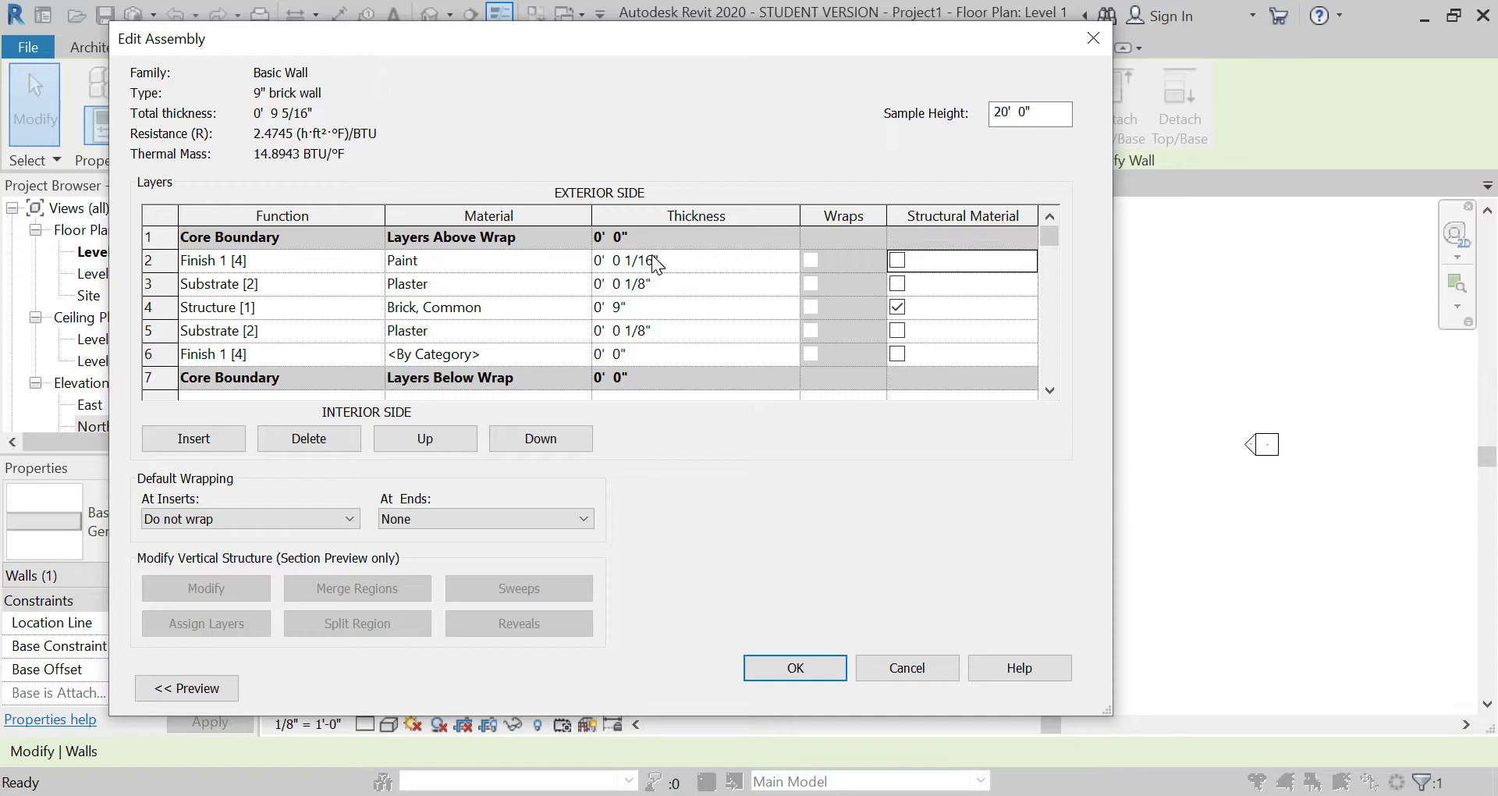
Step: Copy the 1/16" thickness to the interior finish layer and accept the assembly and the wall type properties
{"action": "left_click", "coordinate": [666, 265]}
{"action": "key", "text": "ctrl+c"}
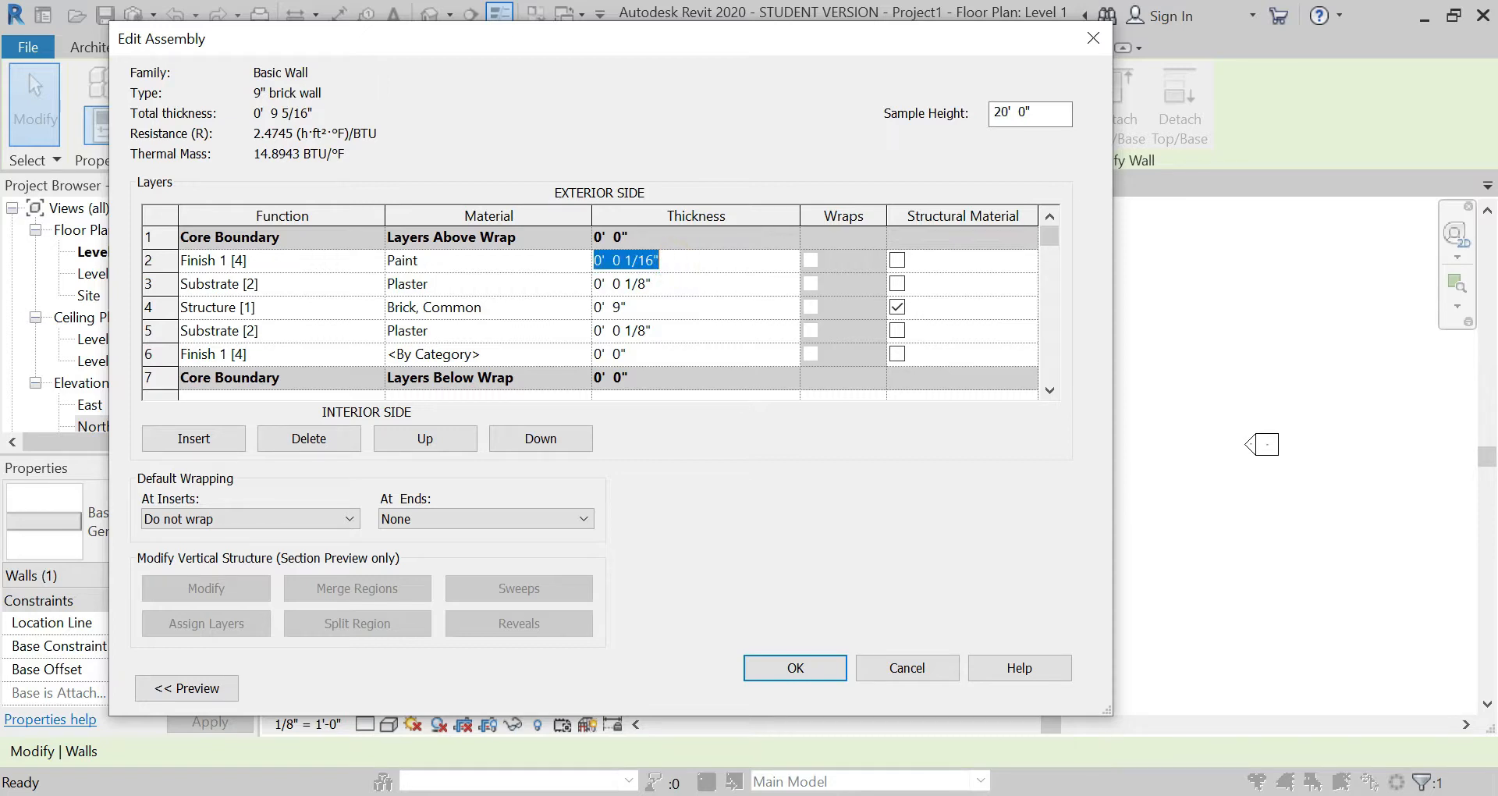
{"action": "left_click", "coordinate": [665, 355]}
{"action": "key", "text": "ctrl+v"}
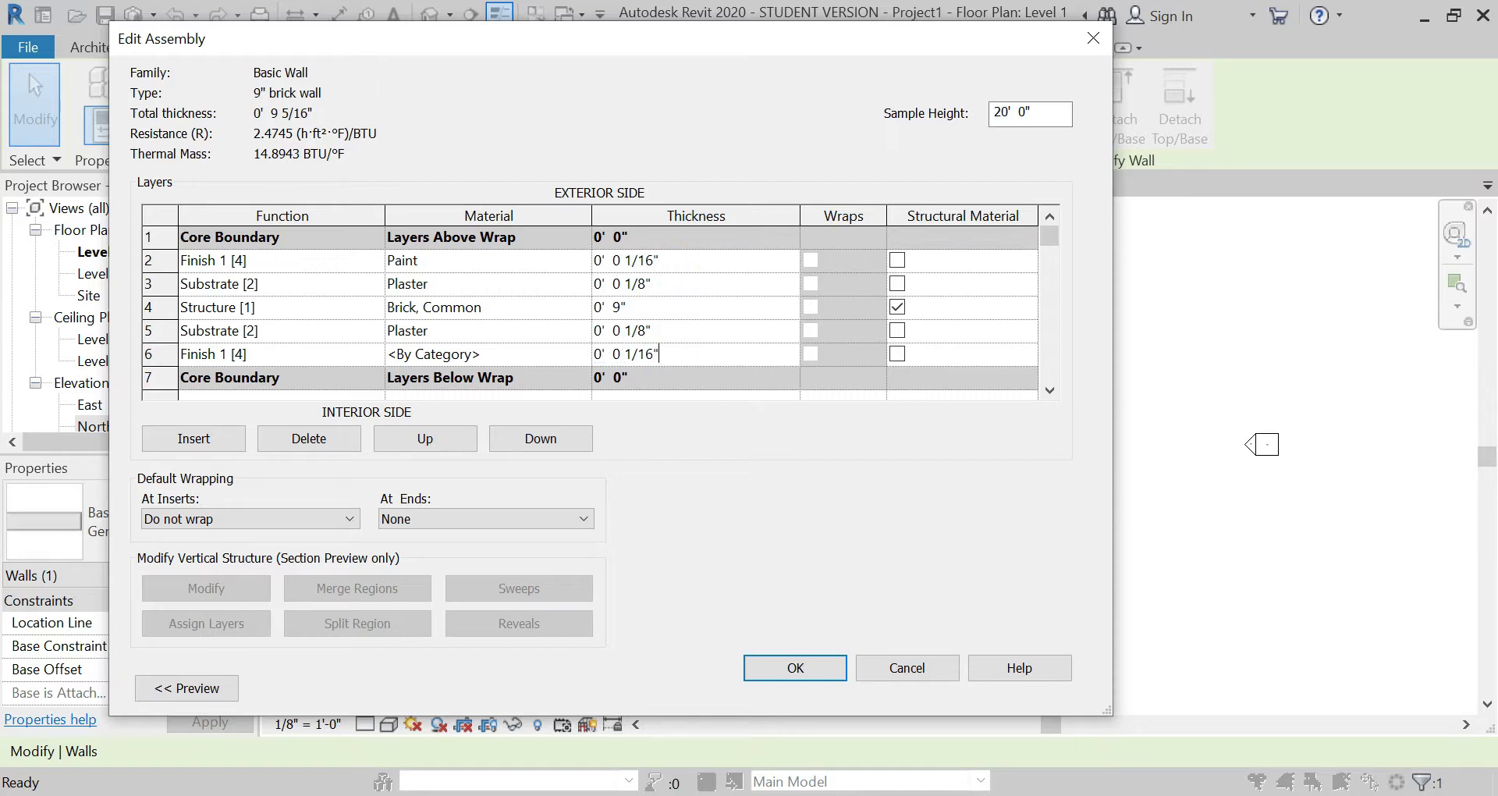
{"action": "key", "text": "Tab"}
{"action": "left_click", "coordinate": [830, 668]}
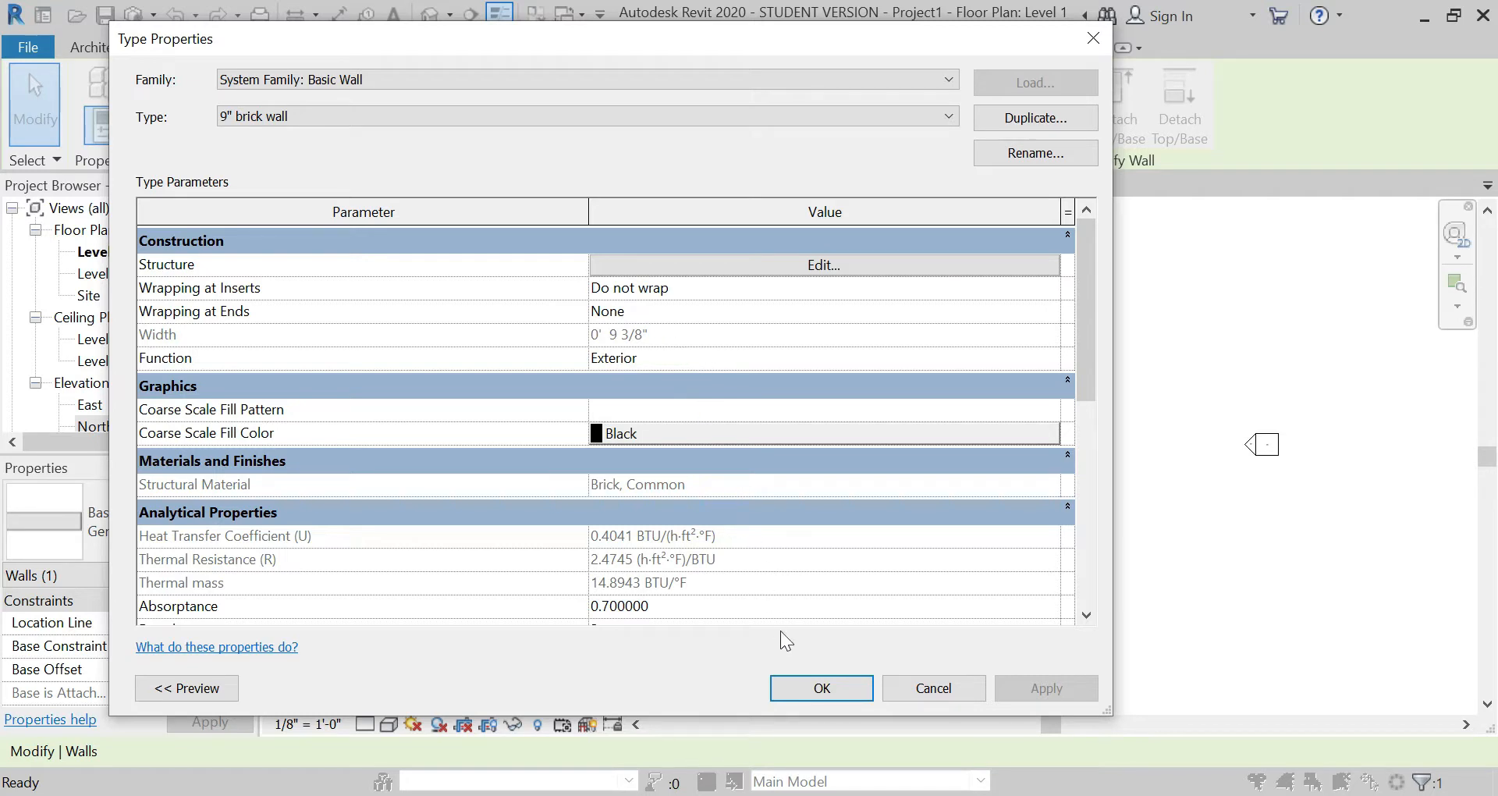
{"action": "left_click", "coordinate": [804, 690]}
Step: Change the two remaining generic walls, the long east wall and its short south return, to the 9" brick wall type
{"action": "left_click_drag", "start_coordinate": [905, 695], "coordinate": [634, 497]}
{"action": "left_click", "coordinate": [214, 517]}
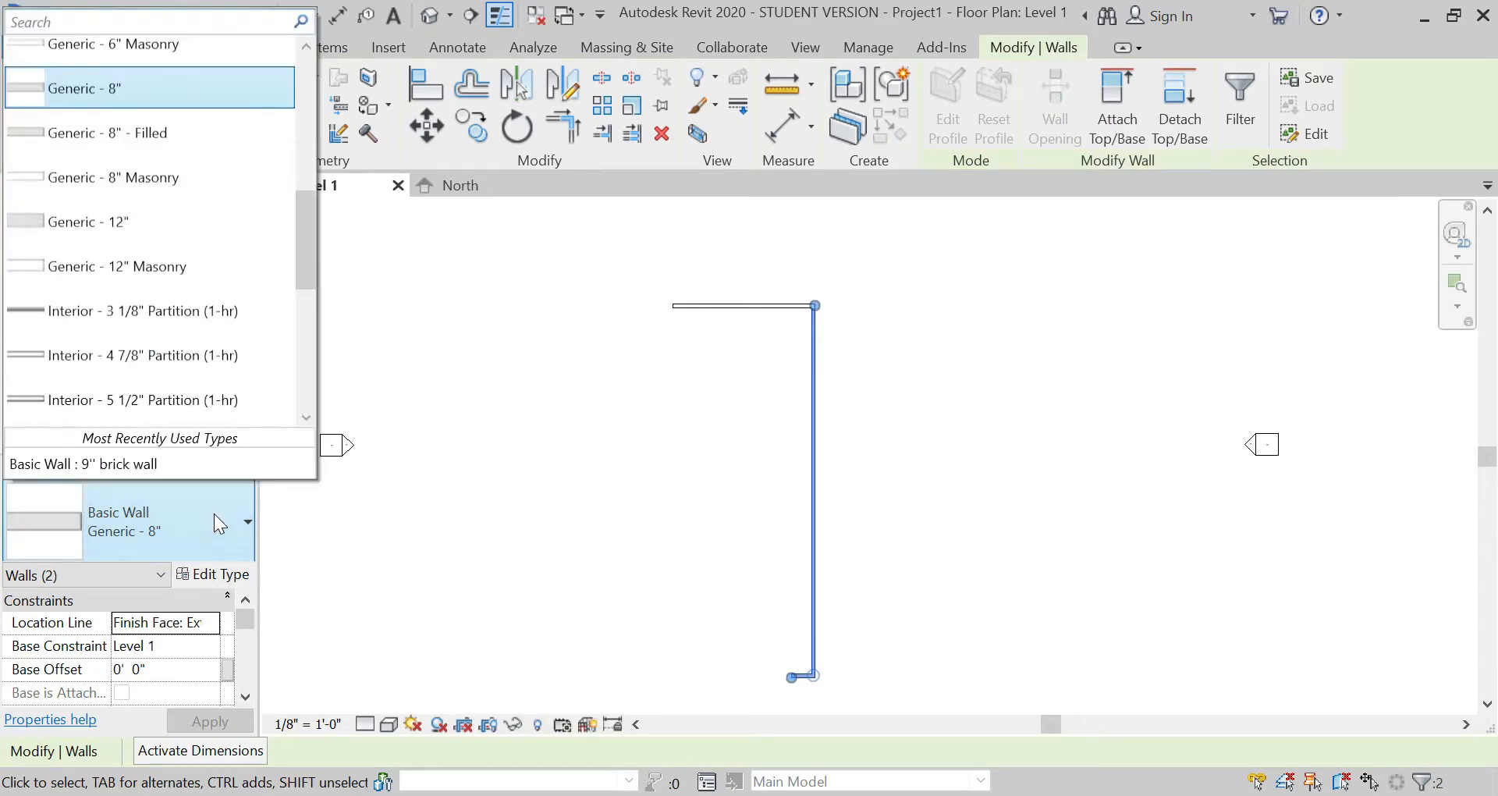
{"action": "scroll", "coordinate": [190, 327], "scroll_direction": "down", "scroll_amount": 4}
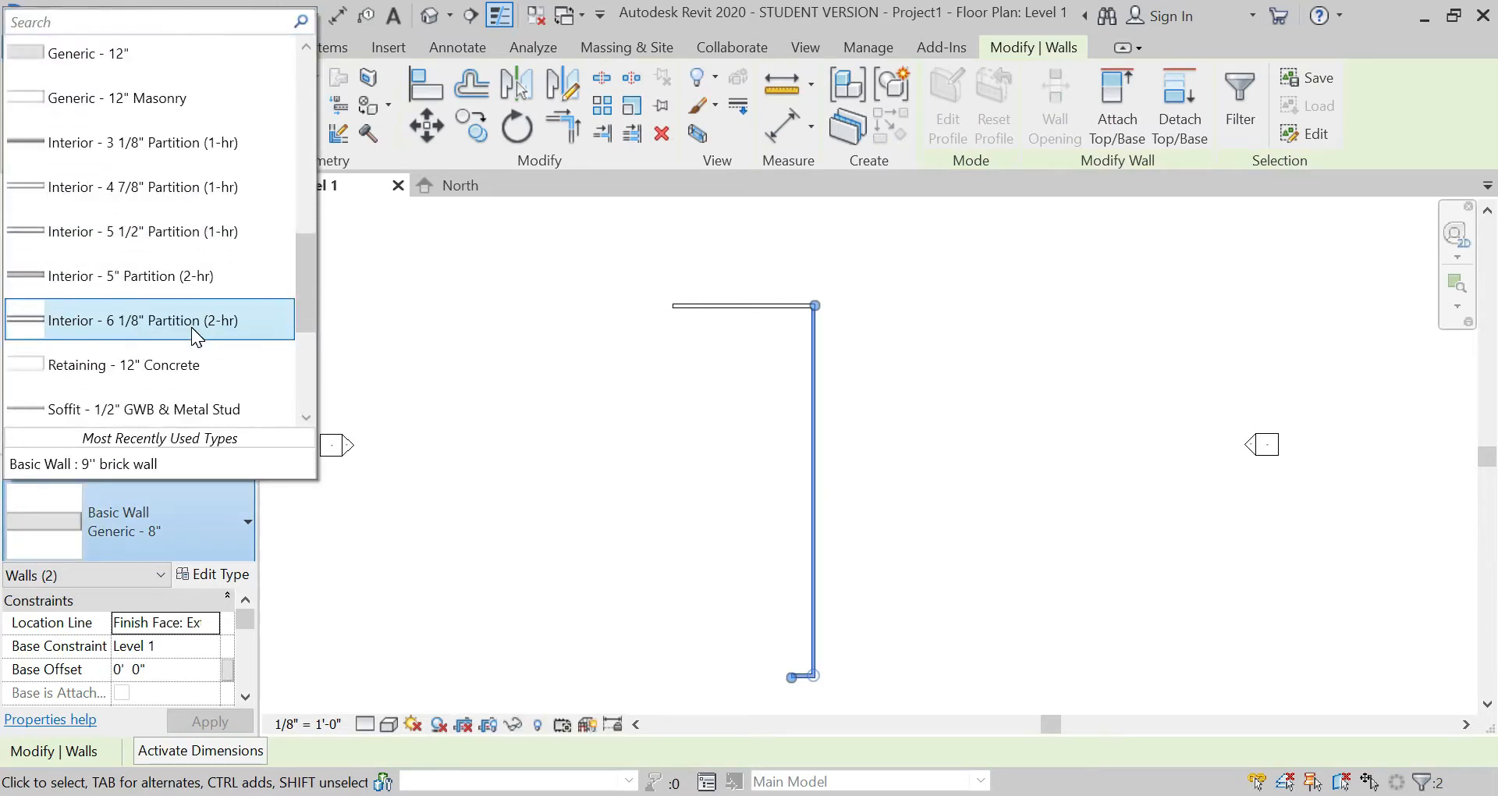
{"action": "scroll", "coordinate": [191, 327], "scroll_direction": "up", "scroll_amount": 5}
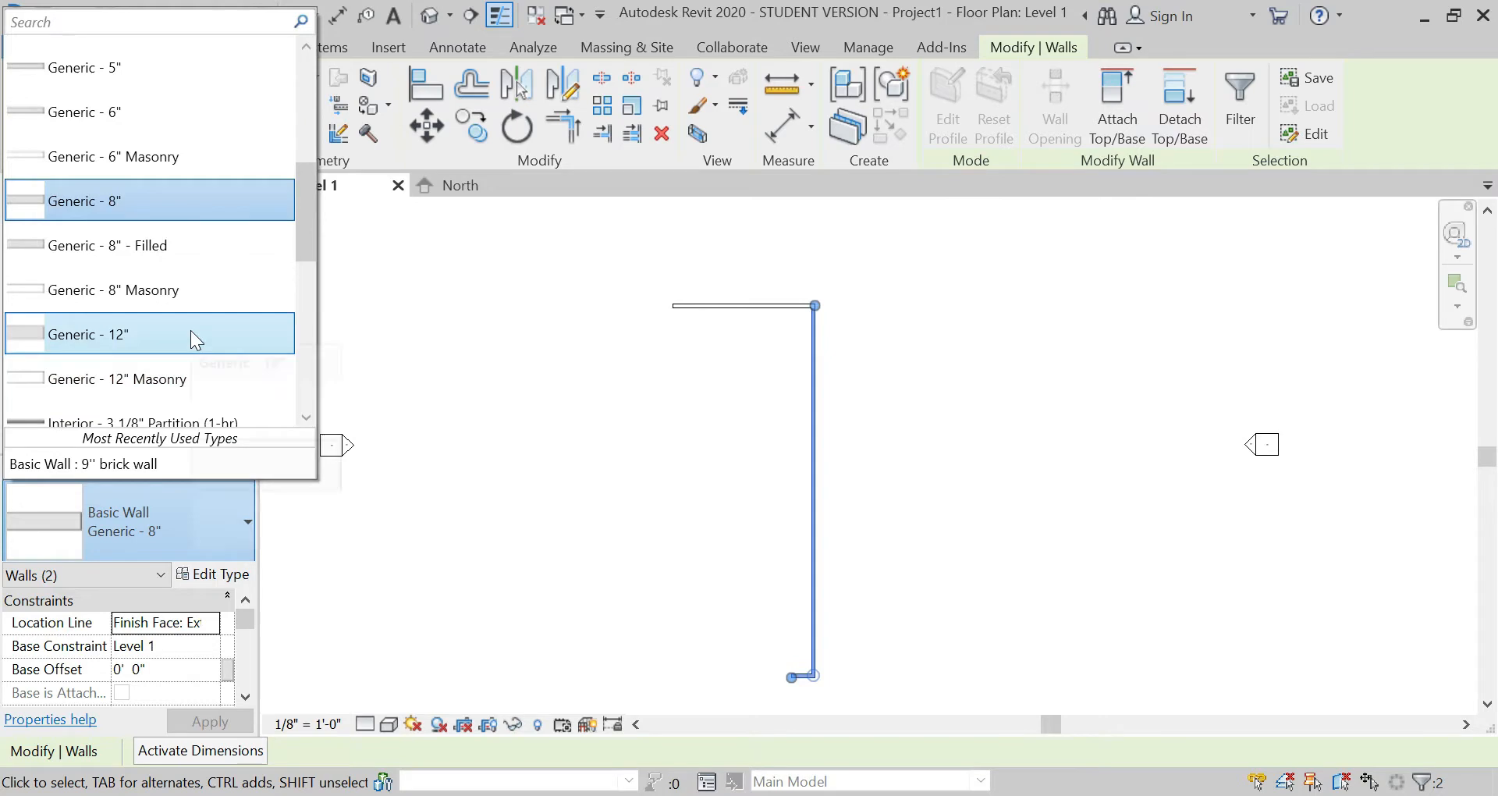
{"action": "scroll", "coordinate": [190, 330], "scroll_direction": "up", "scroll_amount": 3}
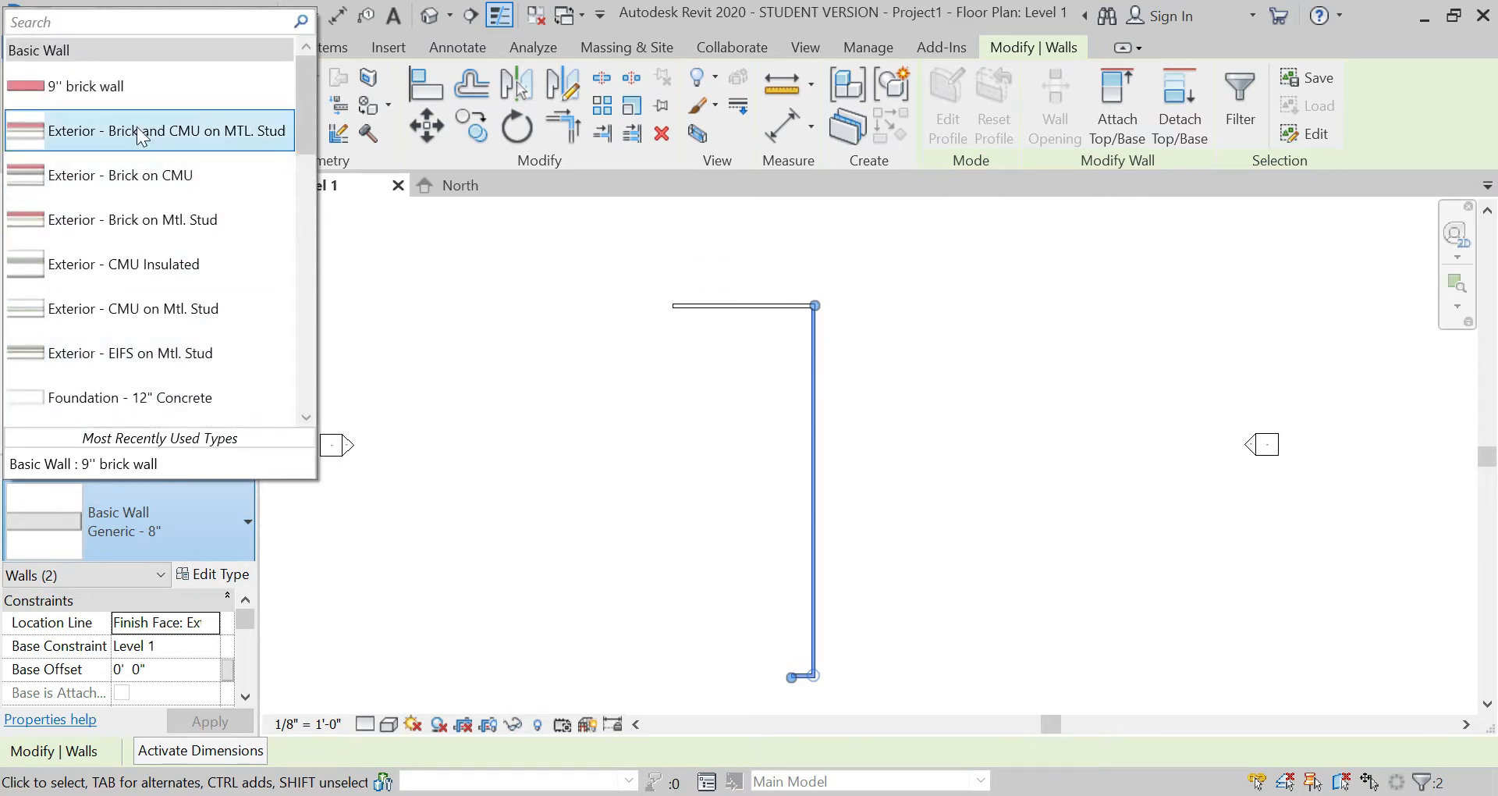
{"action": "left_click", "coordinate": [134, 88]}
{"action": "left_click", "coordinate": [608, 615]}
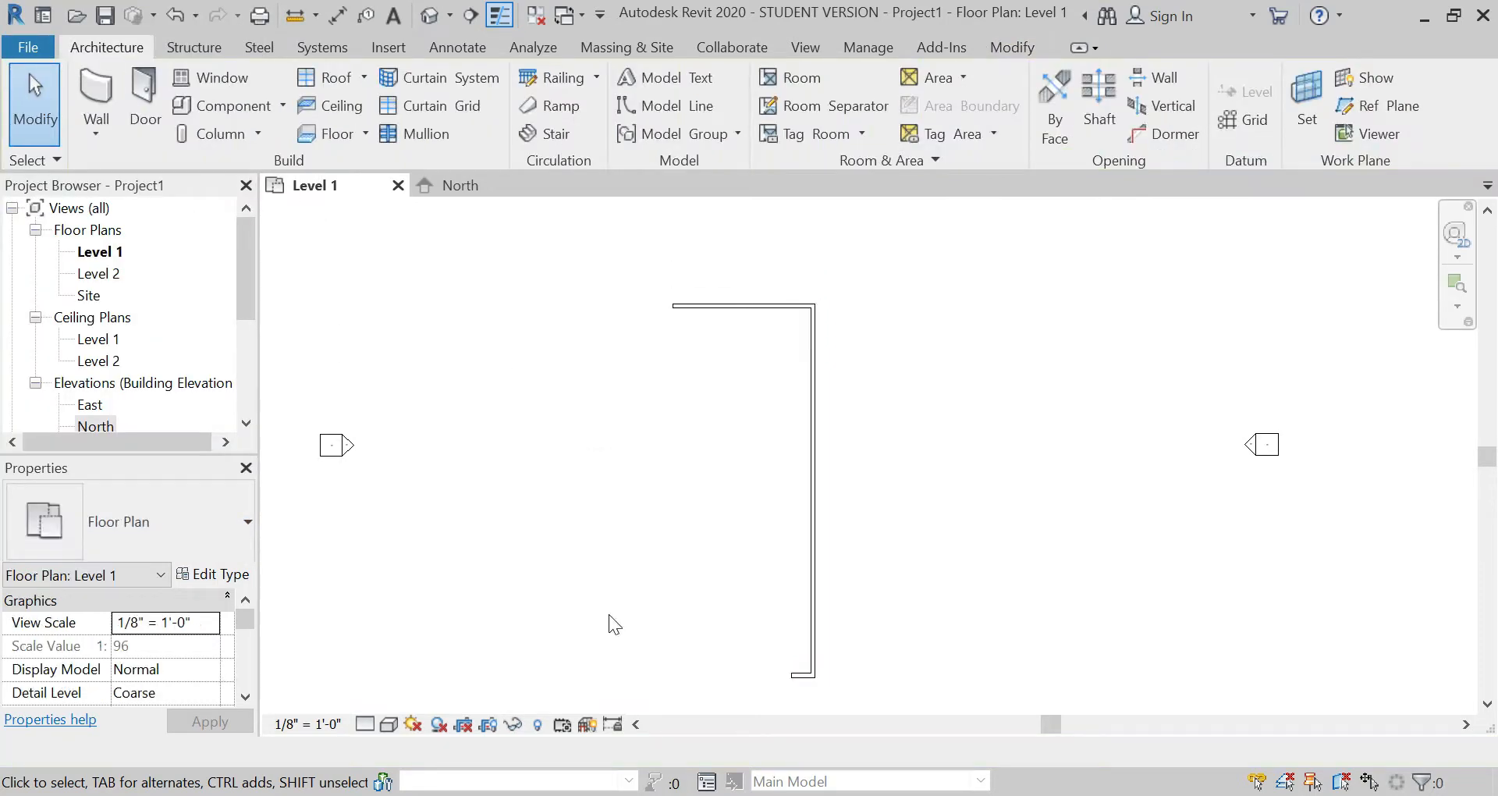
Step: Set the Level 1 floor plan's detail level to Fine and inspect the wall layers at a wall end
{"action": "left_click", "coordinate": [365, 723]}
{"action": "left_click", "coordinate": [376, 702]}
{"action": "scroll", "coordinate": [822, 686], "scroll_direction": "up", "scroll_amount": 6}
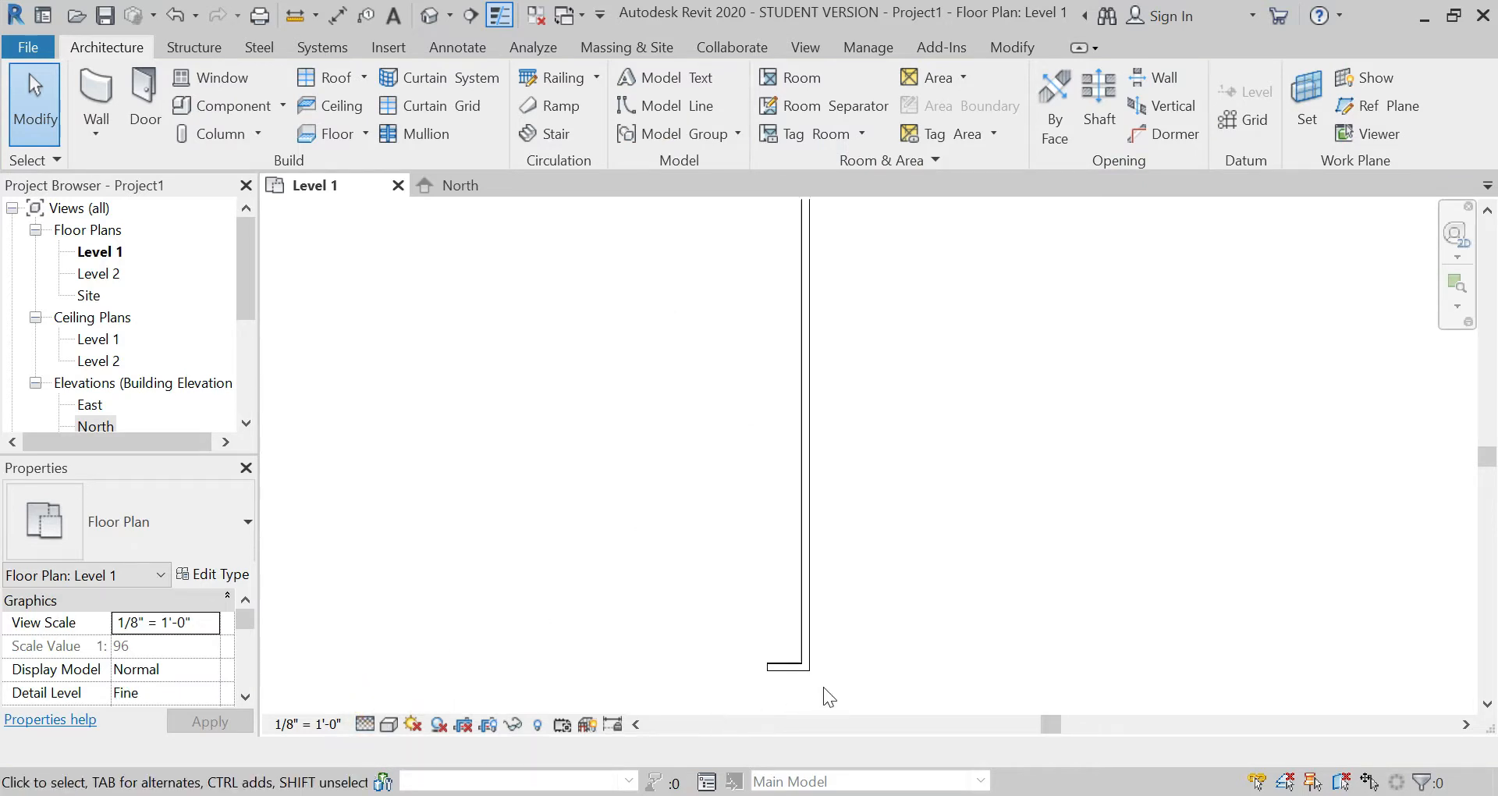
{"action": "scroll", "coordinate": [745, 666], "scroll_direction": "down", "scroll_amount": 5}
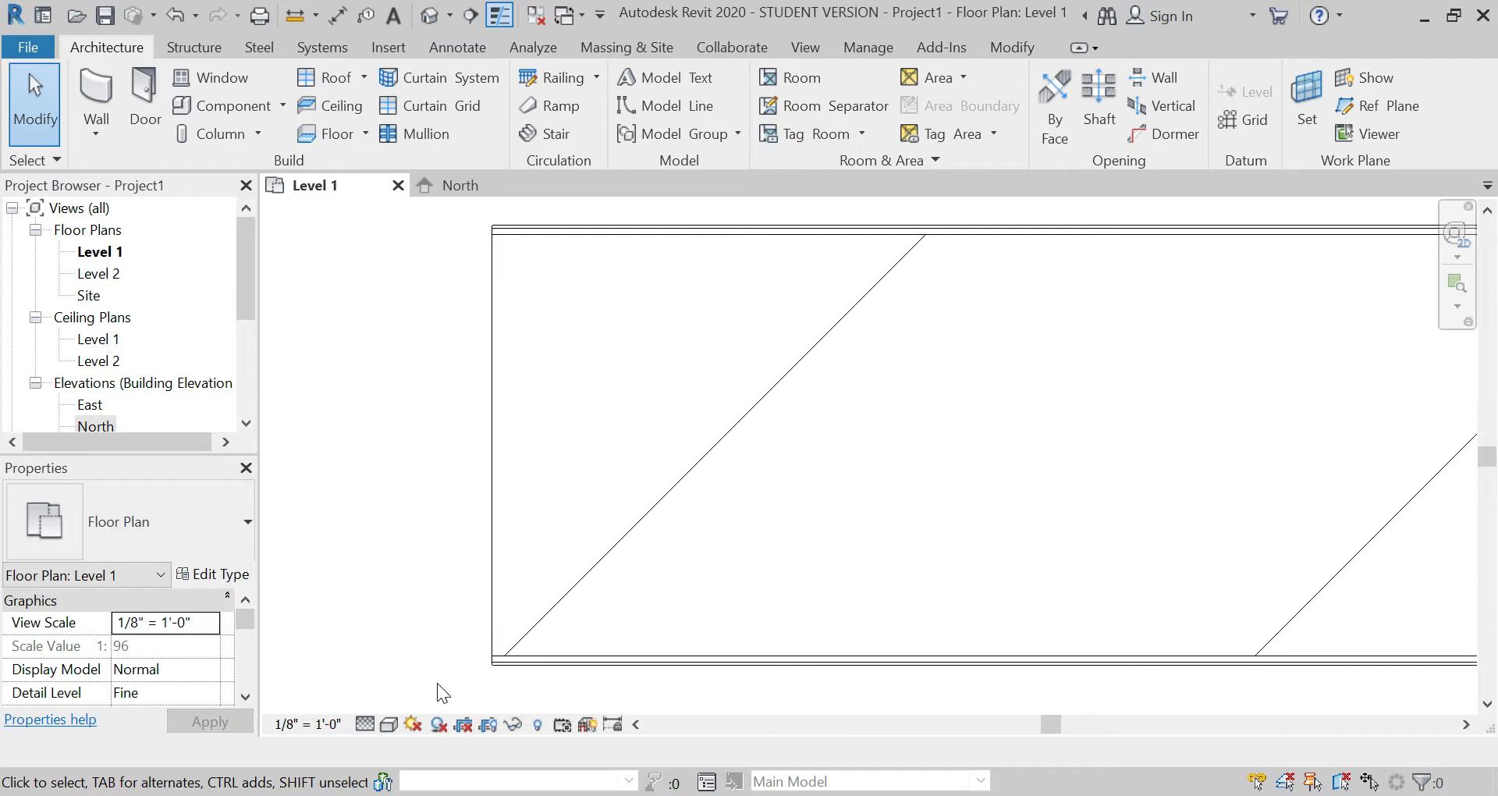
Step: Preview the floor plan in the Realistic visual style and settle on the Shaded style
{"action": "left_click", "coordinate": [390, 726]}
{"action": "left_click", "coordinate": [403, 677]}
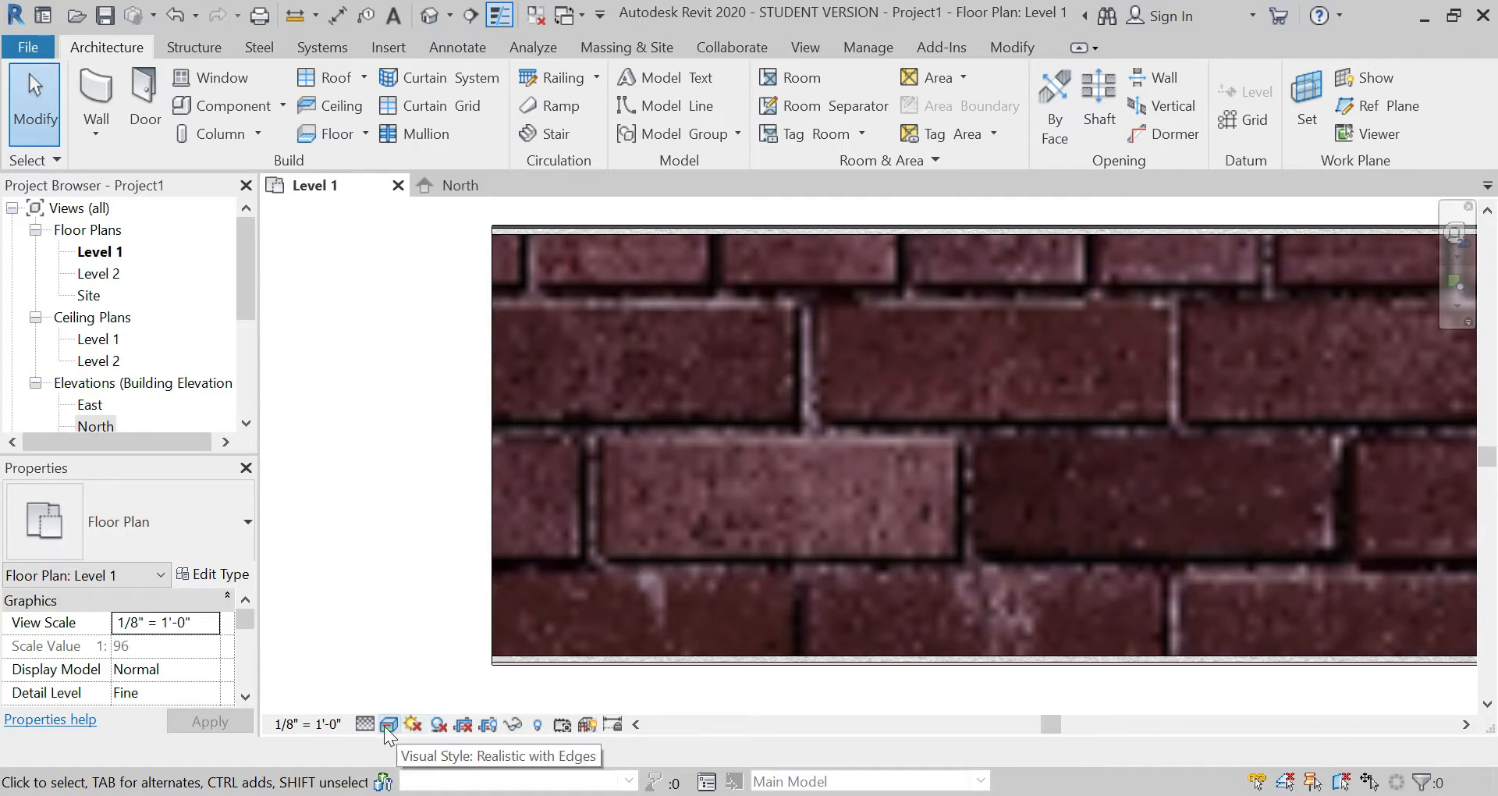
{"action": "left_click", "coordinate": [389, 724]}
{"action": "left_click", "coordinate": [404, 630]}
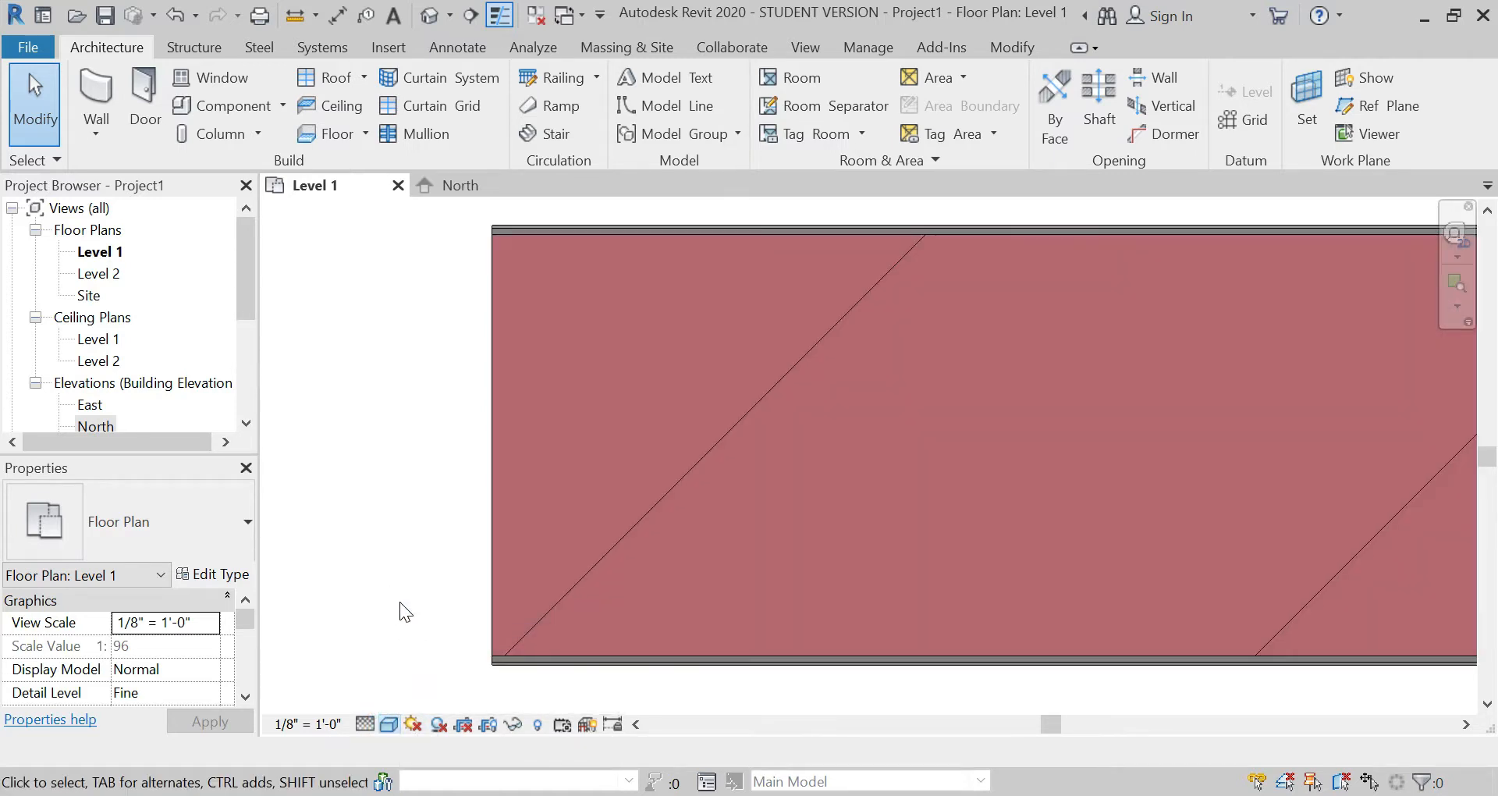
{"action": "scroll", "coordinate": [450, 640], "scroll_direction": "down", "scroll_amount": 5}
{"action": "scroll", "coordinate": [700, 676], "scroll_direction": "down", "scroll_amount": 8}
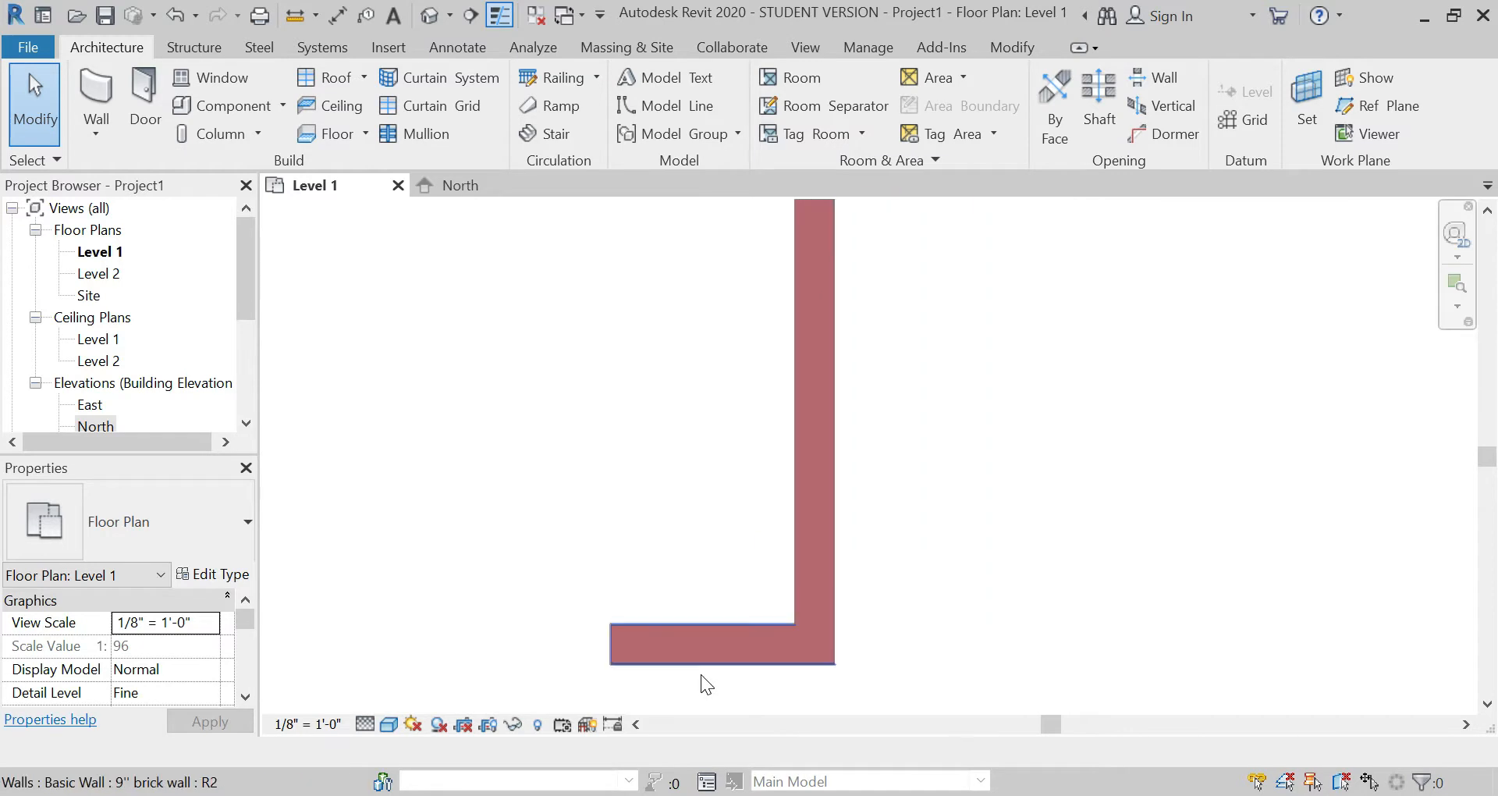
{"action": "scroll", "coordinate": [741, 601], "scroll_direction": "down", "scroll_amount": 1}
Step: Set the top constraint of all three brick walls to Up to level: Level 2 and apply it
{"action": "left_click_drag", "start_coordinate": [793, 622], "coordinate": [610, 278]}
{"action": "scroll", "coordinate": [169, 676], "scroll_direction": "down", "scroll_amount": 5}
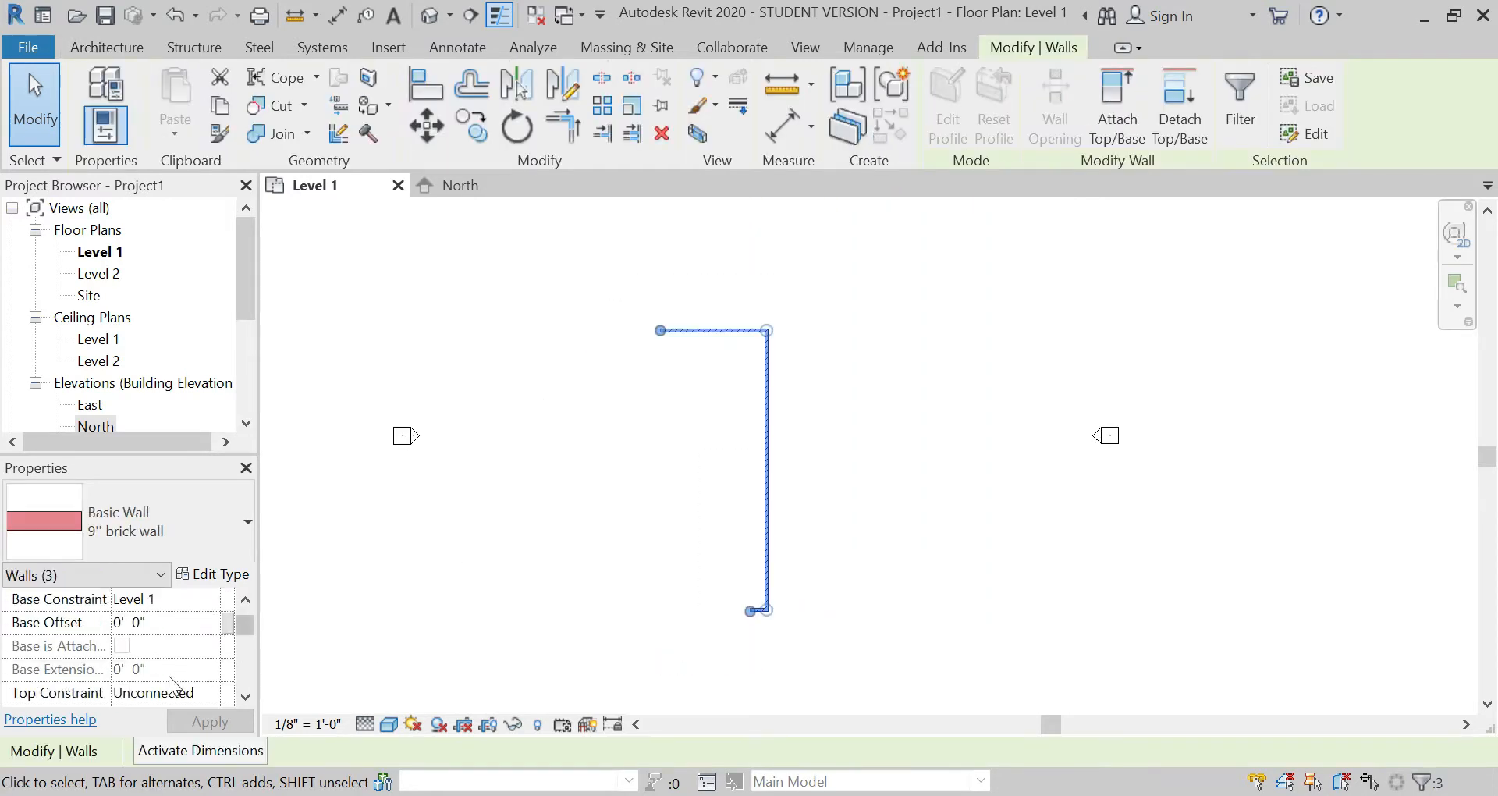
{"action": "left_click", "coordinate": [211, 624]}
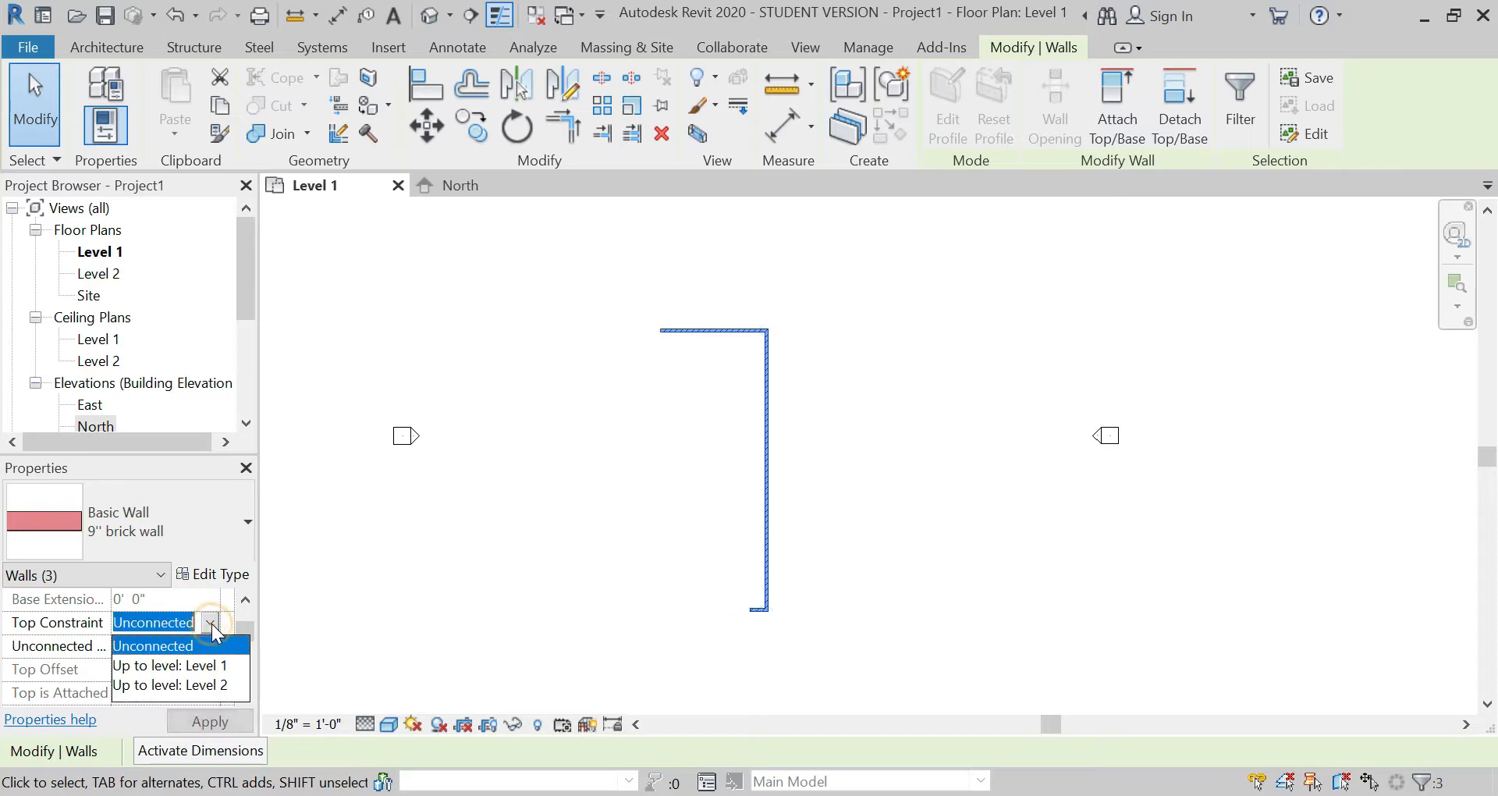
{"action": "left_click", "coordinate": [180, 684]}
{"action": "left_click", "coordinate": [210, 721]}
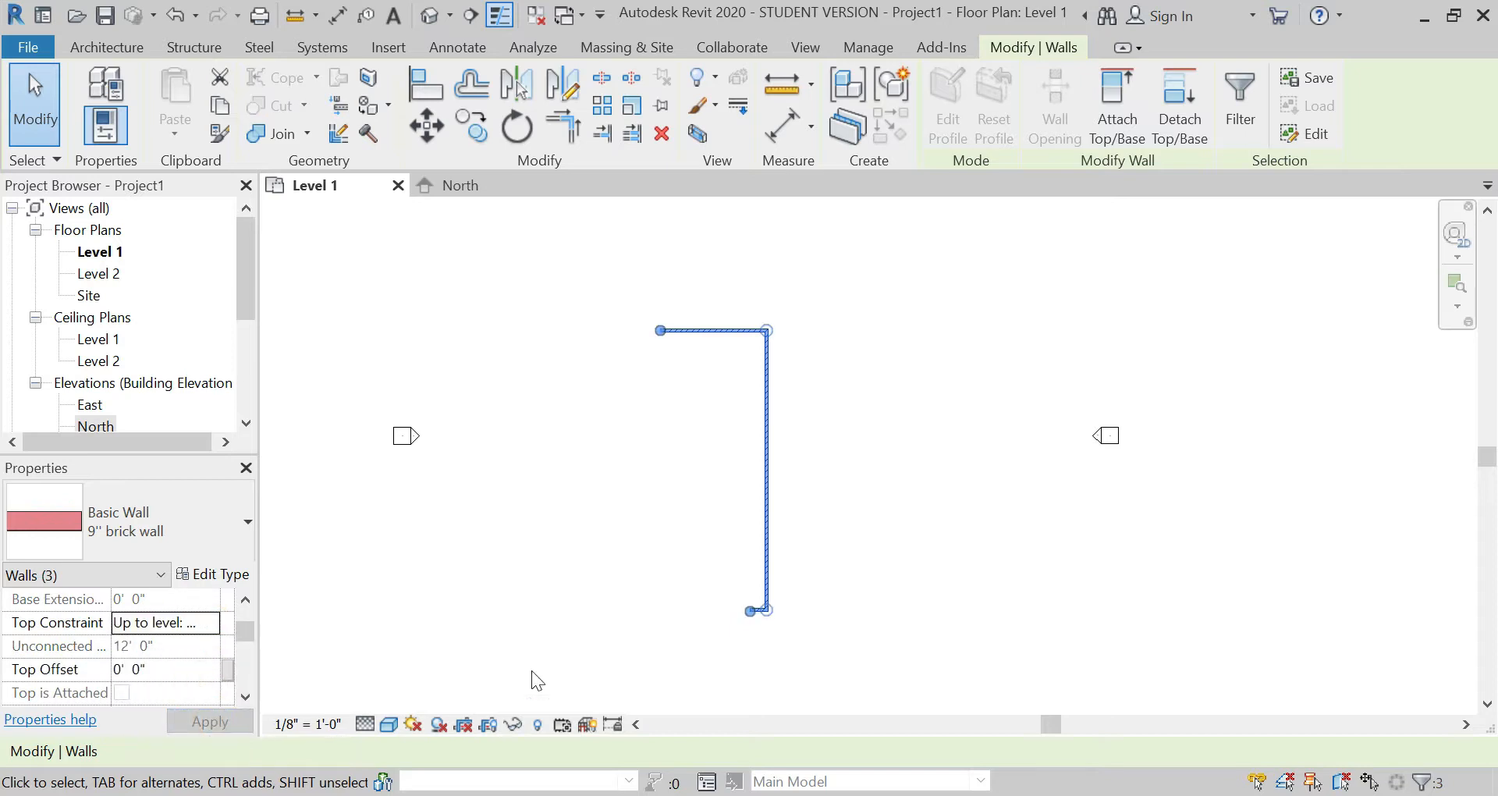
{"action": "left_click", "coordinate": [596, 450]}
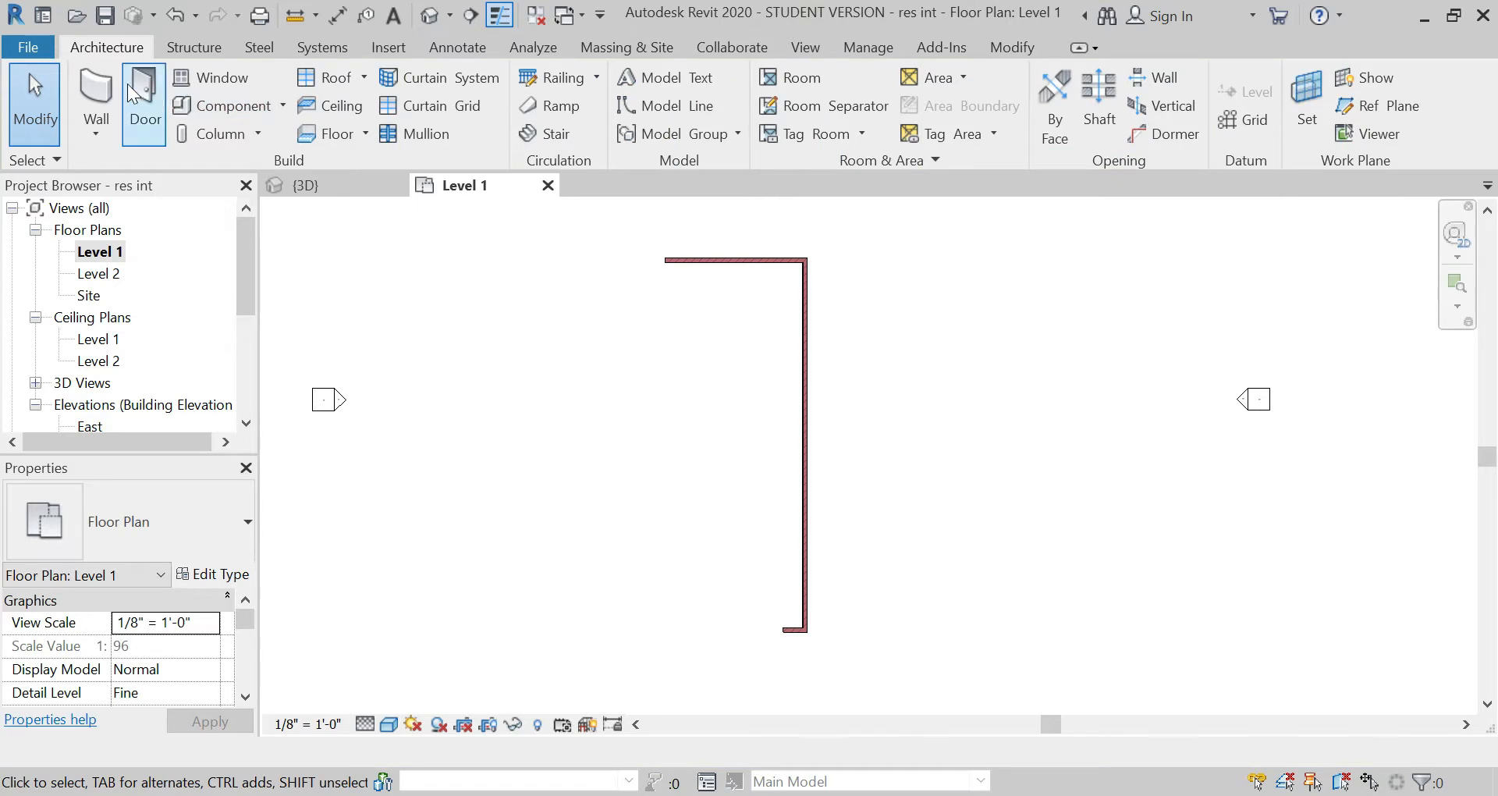
Step: Draw a Generic - 8" wall 27' 11" straight south from the north wall's open west end, with location line Finish Face: Interior
{"action": "left_click", "coordinate": [96, 94]}
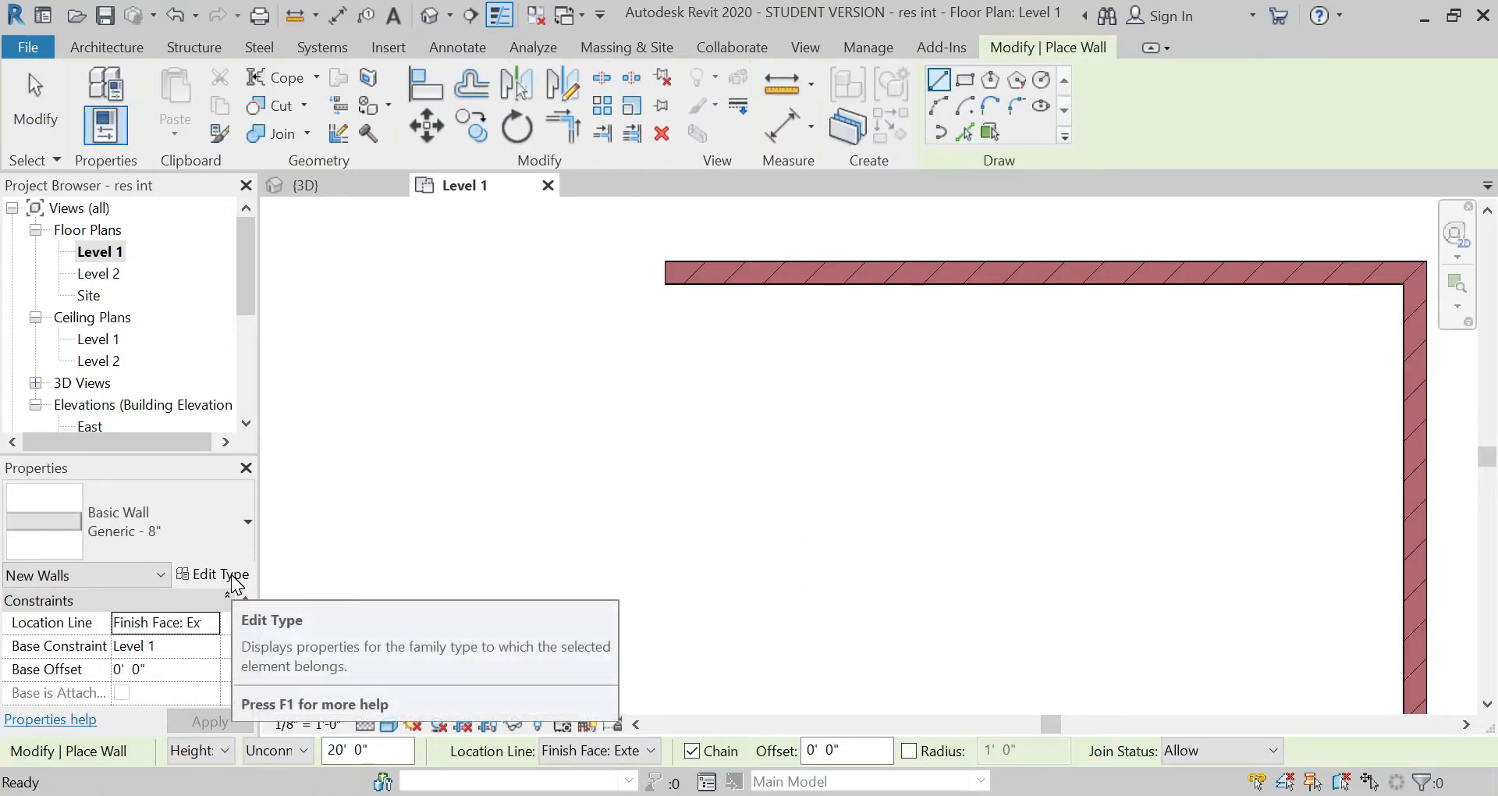
{"action": "left_click", "coordinate": [210, 621]}
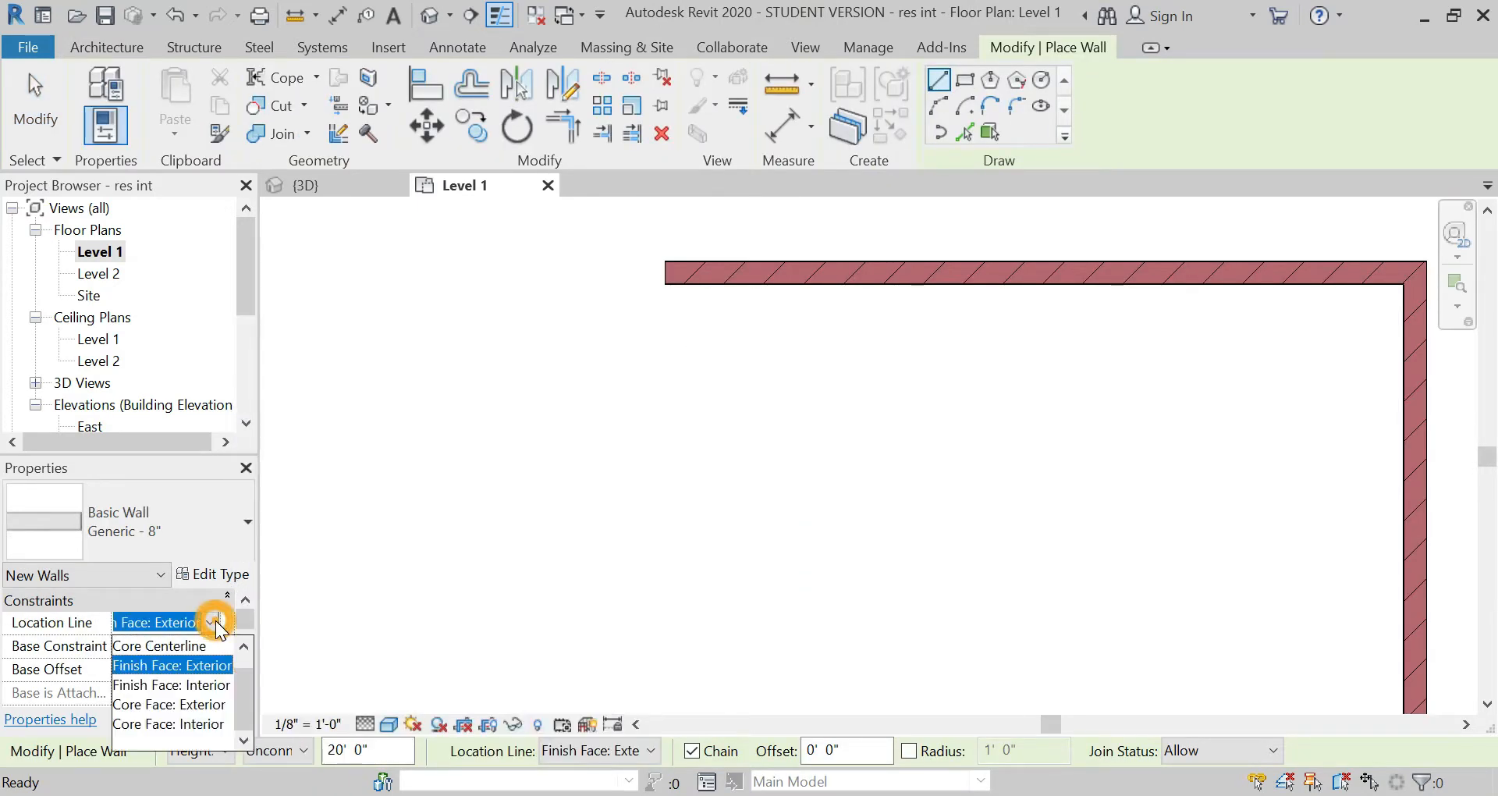
{"action": "left_click", "coordinate": [211, 686]}
{"action": "scroll", "coordinate": [683, 313], "scroll_direction": "down", "scroll_amount": 5}
{"action": "left_click", "coordinate": [680, 311]}
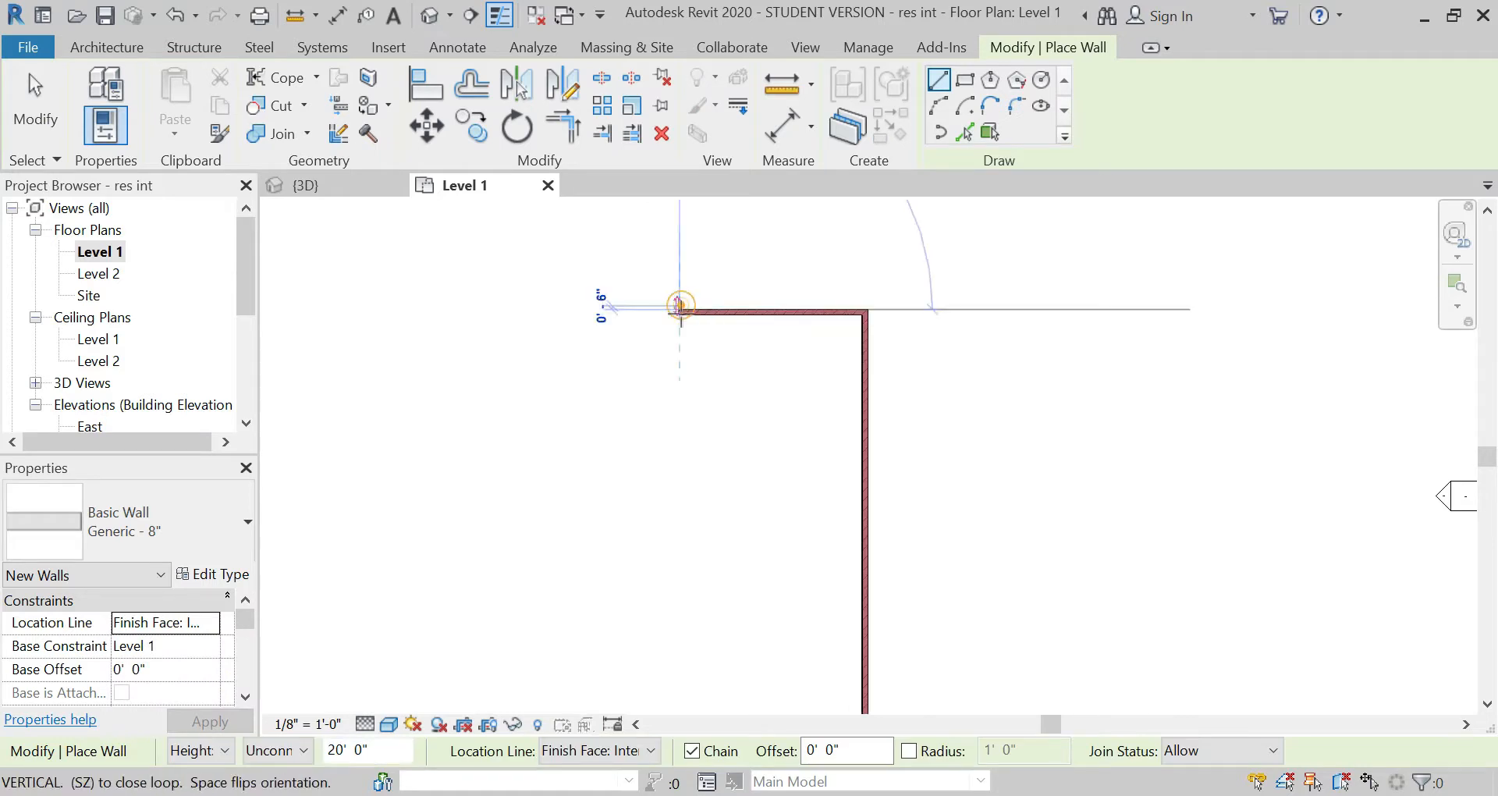
{"action": "type", "text": "27"}
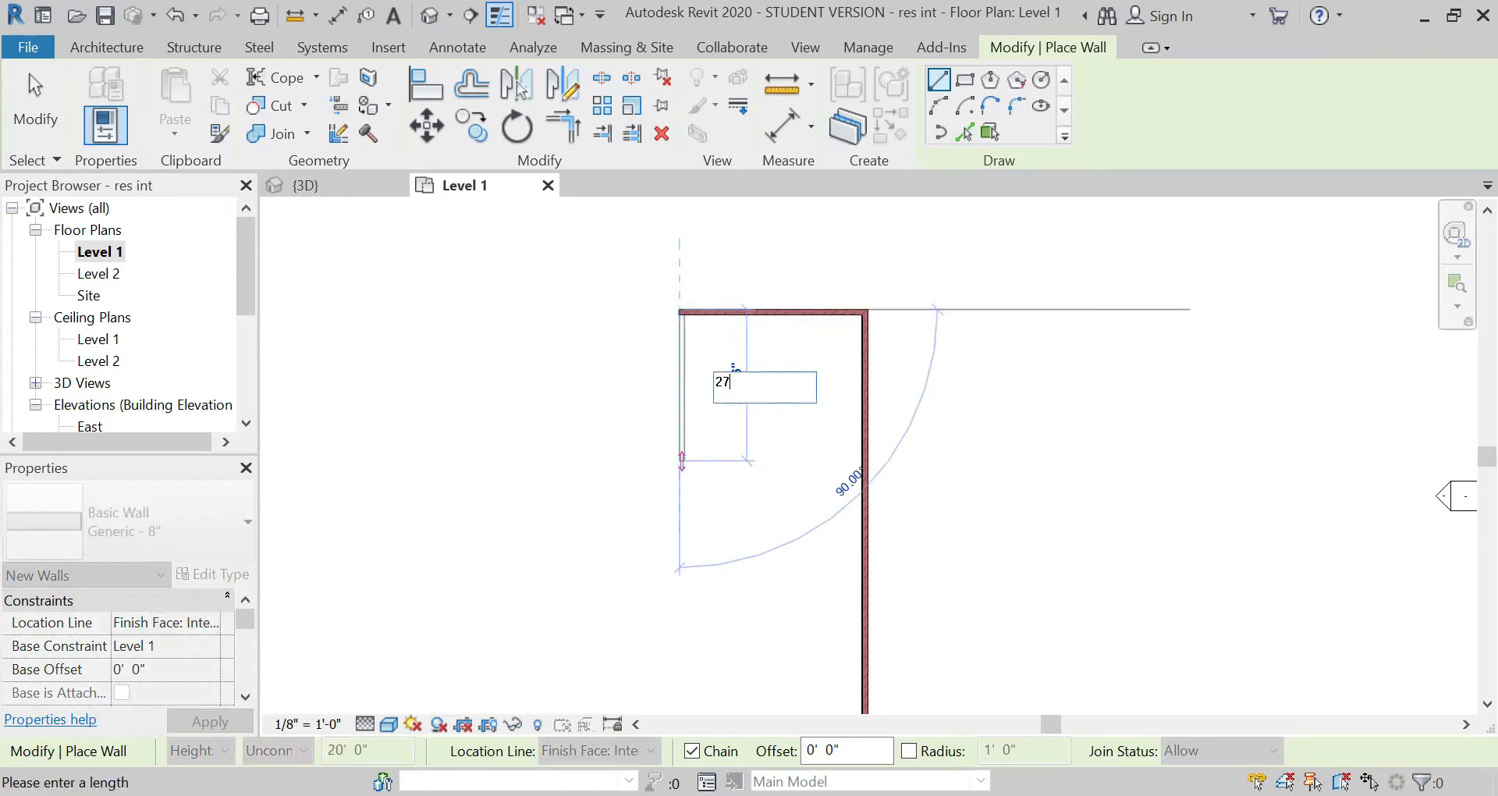
{"action": "type", "text": "'11\""}
{"action": "key", "text": "Return"}
Step: Continue the chain with a 14' 3" diagonal wall heading southwest at 135° and finish placing walls
{"action": "scroll", "coordinate": [695, 395], "scroll_direction": "down", "scroll_amount": 2}
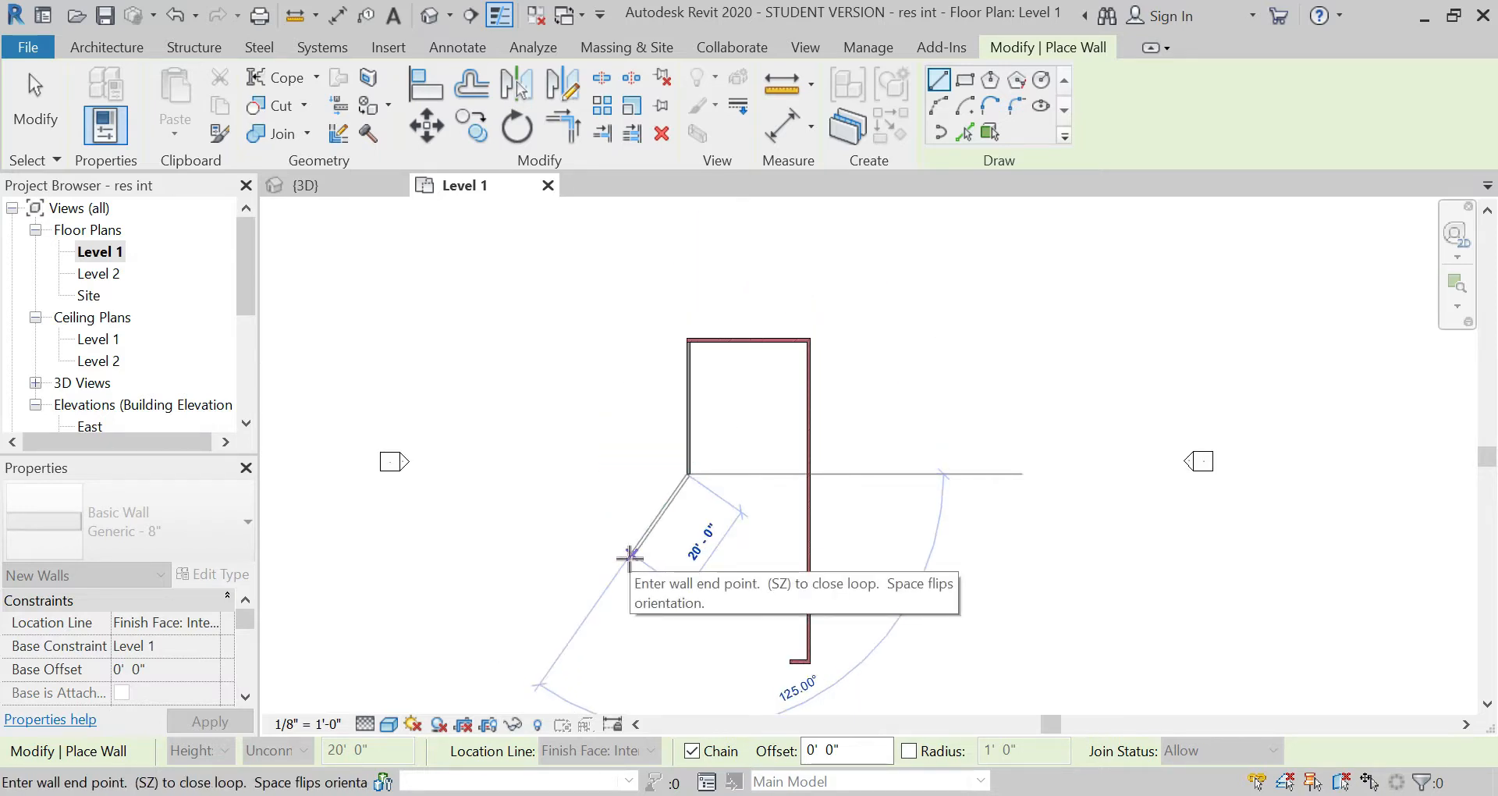
{"action": "type", "text": "14'"}
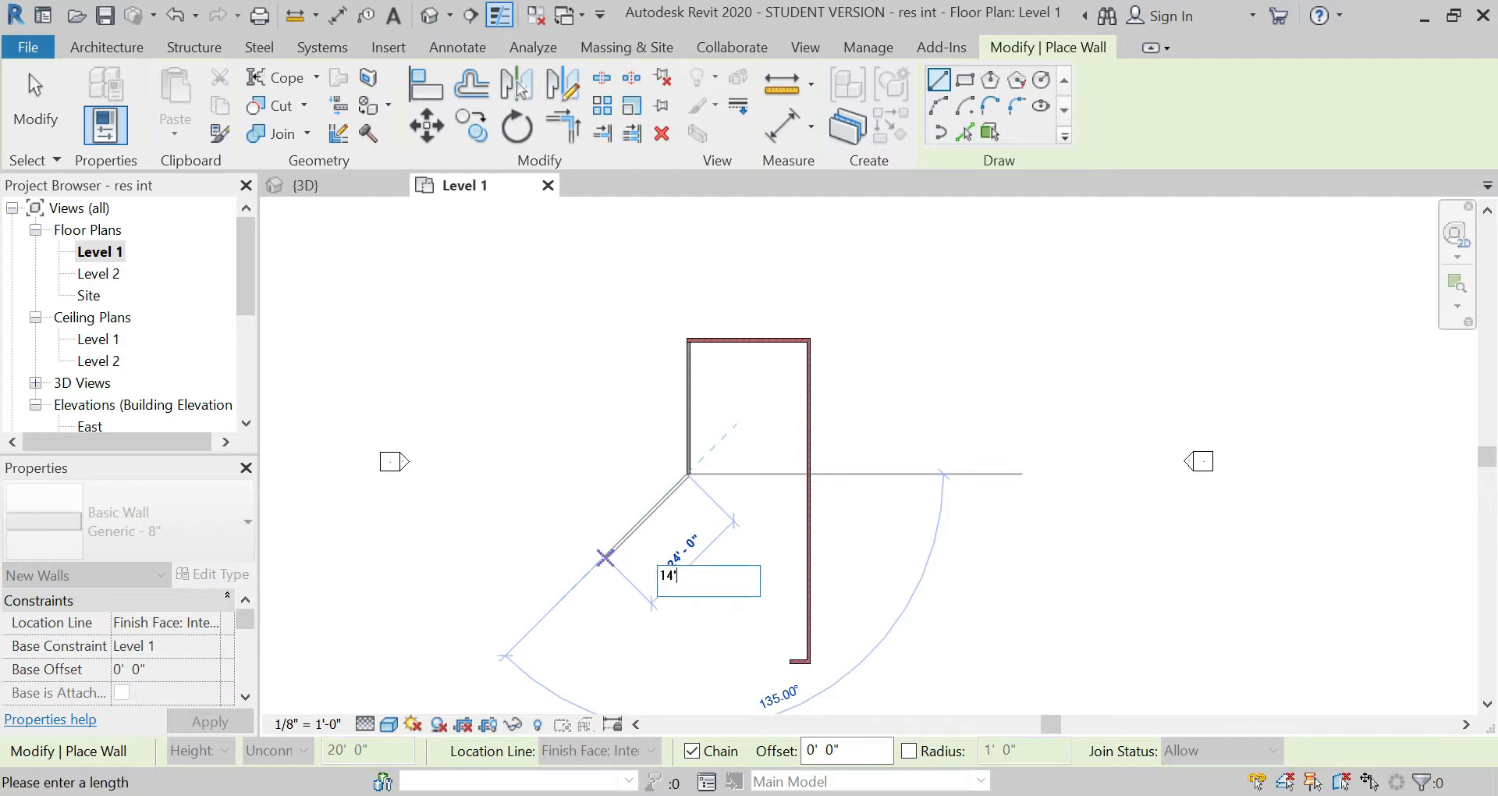
{"action": "type", "text": "3\""}
{"action": "key", "text": "Return"}
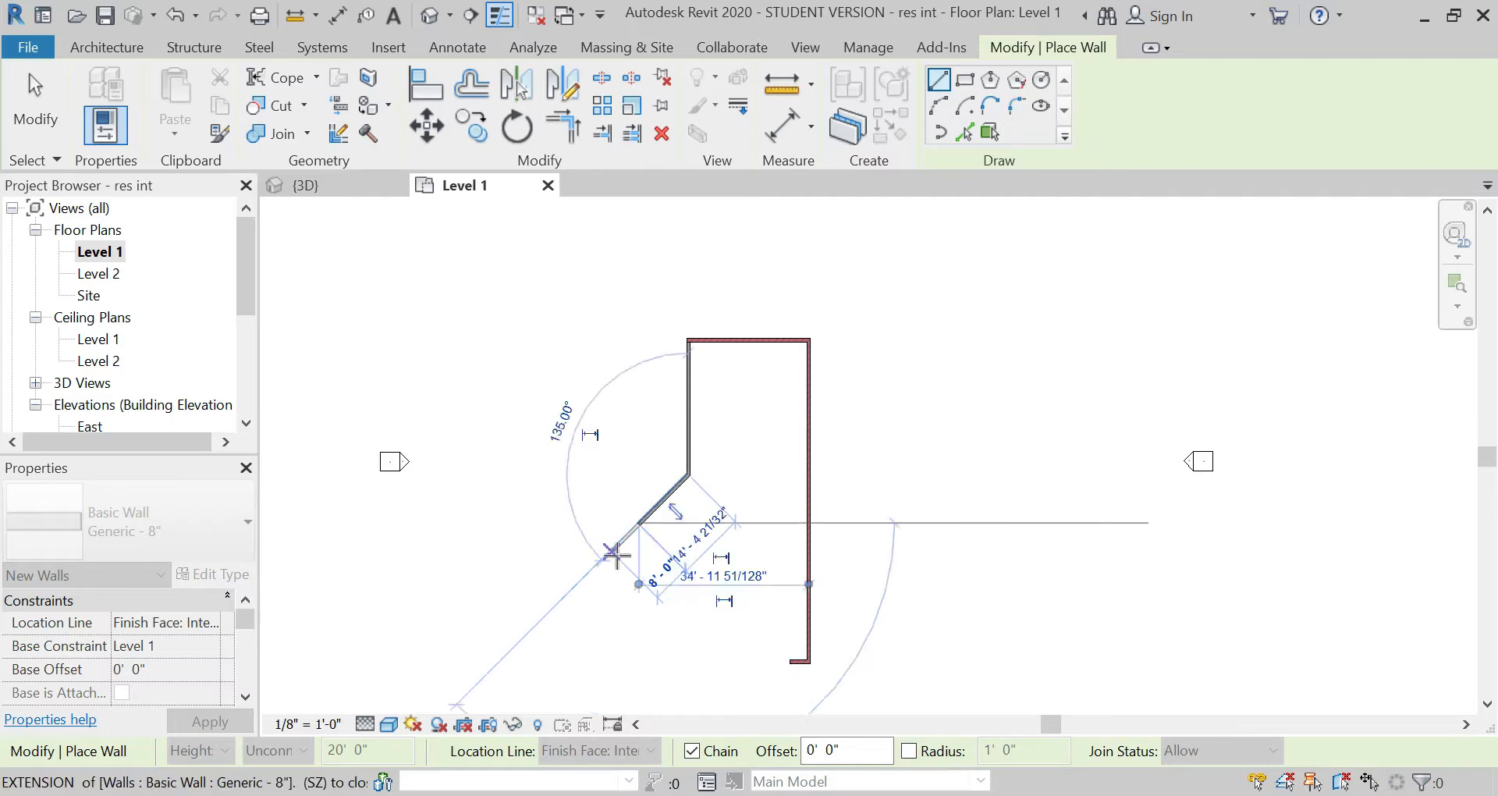
{"action": "key", "text": "Escape"}
{"action": "key", "text": "Escape"}
Step: Set the top constraint of the two new generic walls to Up to level: Level 2 and apply it
{"action": "left_click_drag", "start_coordinate": [716, 484], "coordinate": [615, 405]}
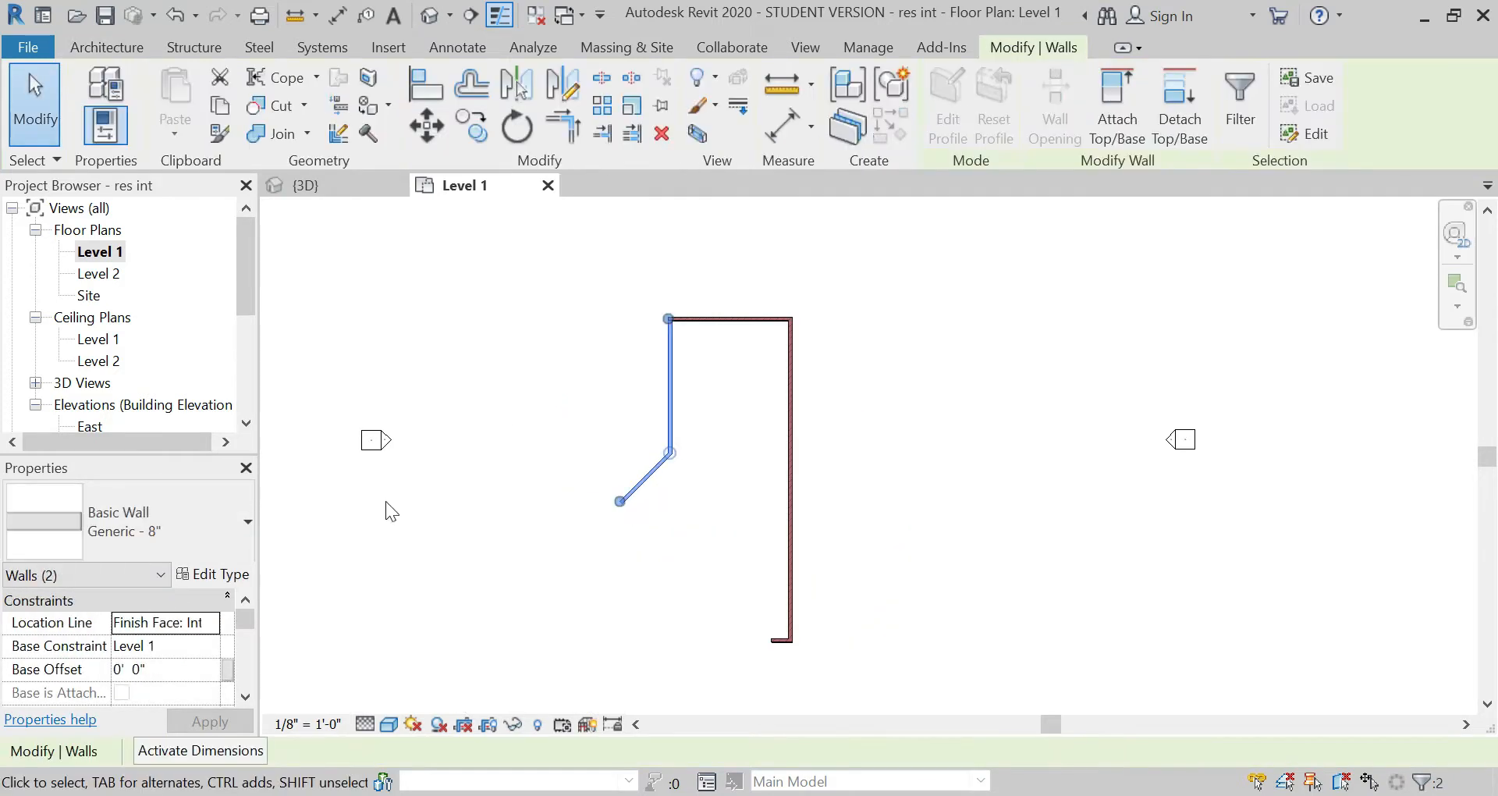
{"action": "scroll", "coordinate": [206, 654], "scroll_direction": "down", "scroll_amount": 3}
{"action": "left_click", "coordinate": [218, 626]}
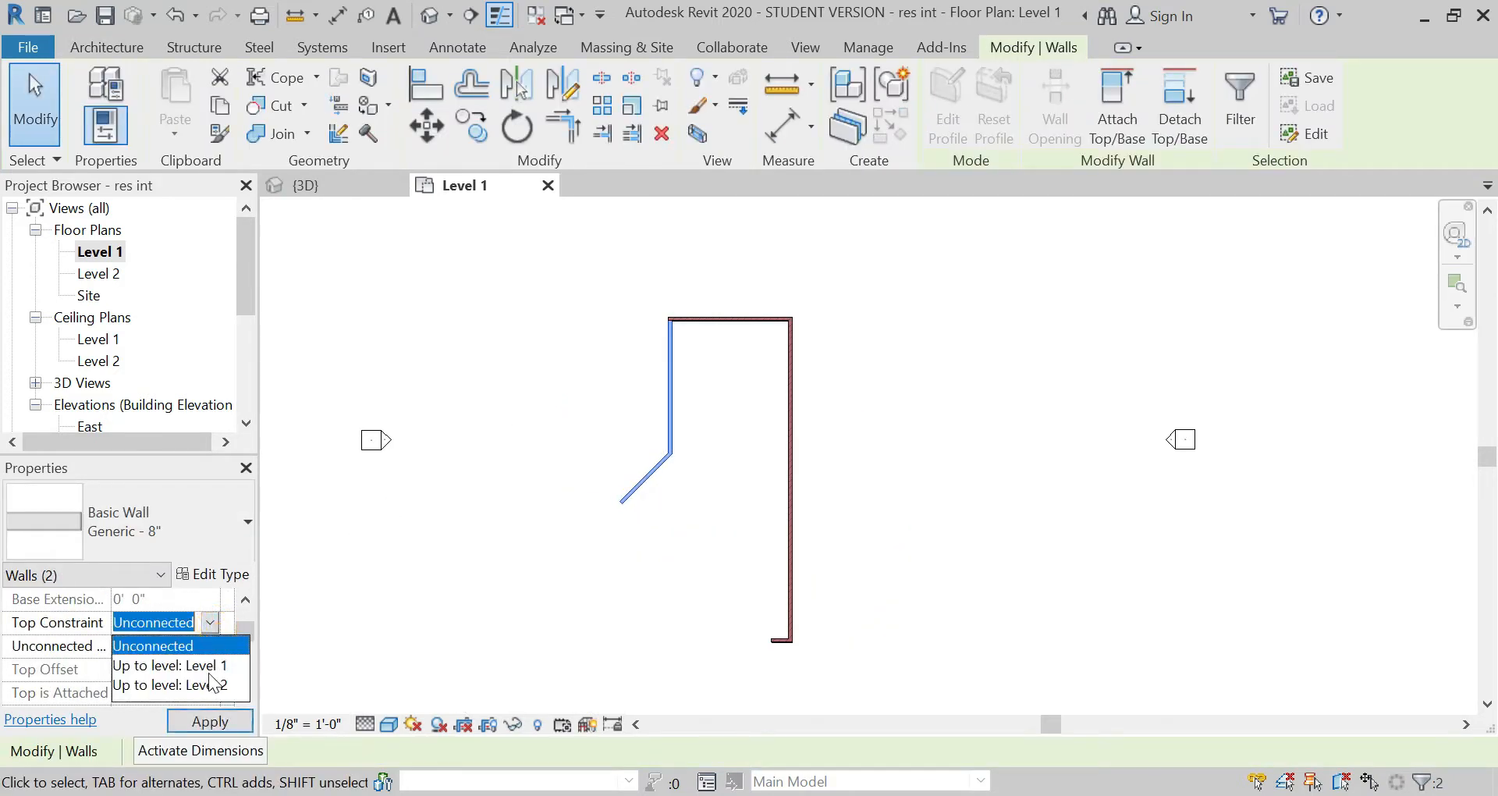
{"action": "left_click", "coordinate": [209, 685]}
{"action": "left_click", "coordinate": [210, 719]}
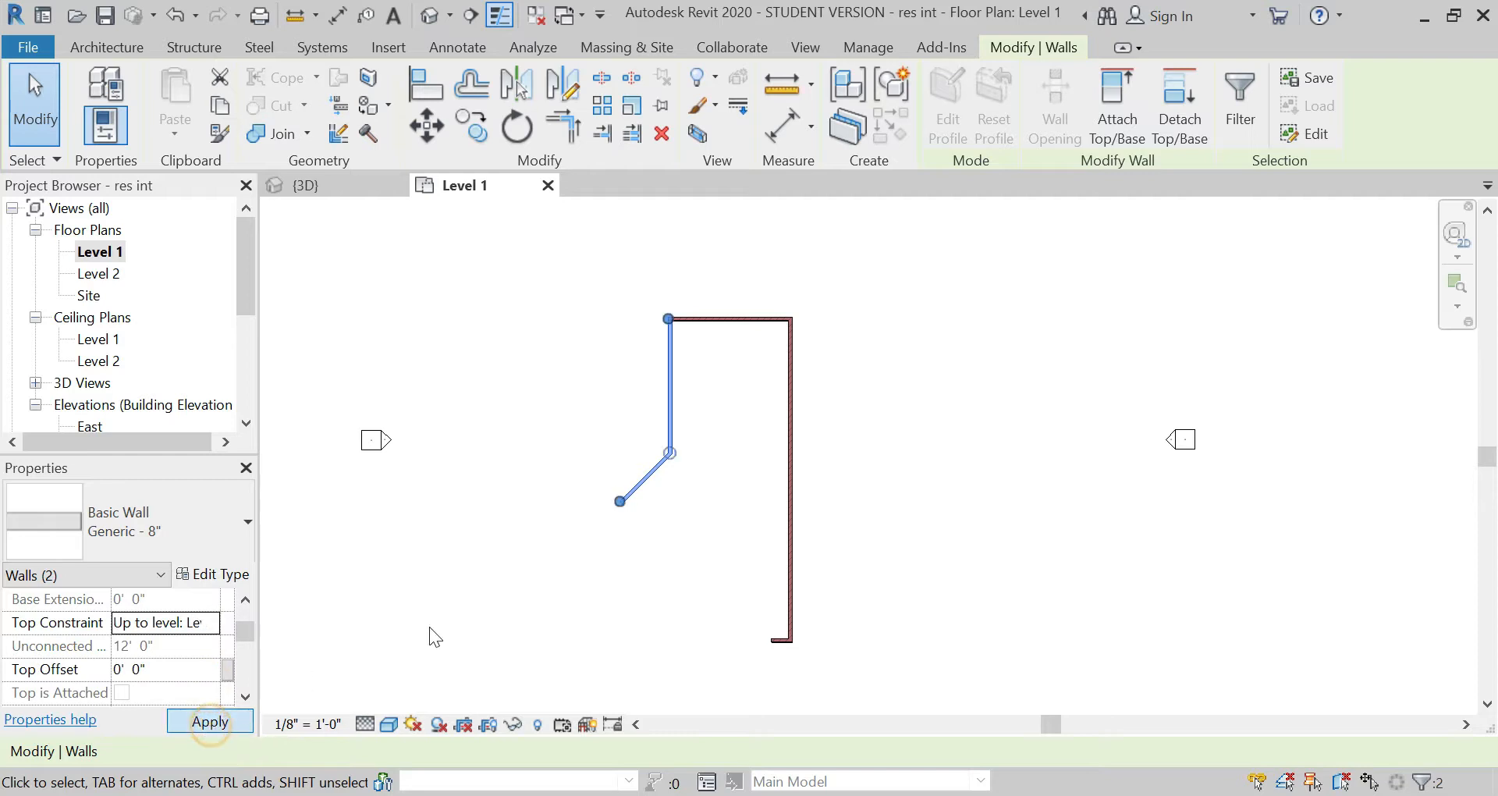
{"action": "left_click", "coordinate": [676, 571]}
Step: Duplicate the Generic - 8" type of the new vertical west wall as "partition wall"
{"action": "scroll", "coordinate": [639, 295], "scroll_direction": "up", "scroll_amount": 3}
{"action": "left_click", "coordinate": [686, 447]}
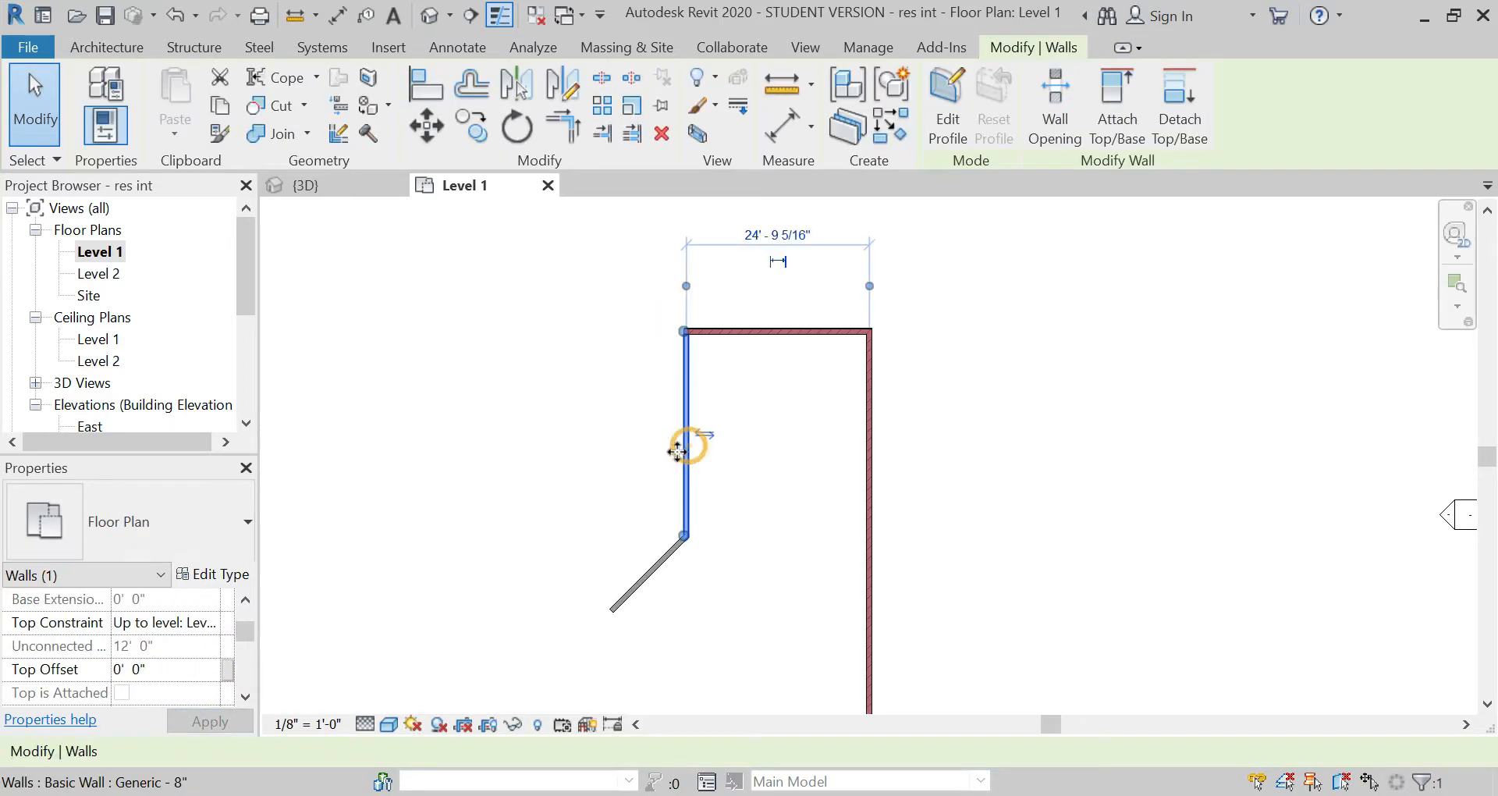
{"action": "left_click", "coordinate": [204, 575]}
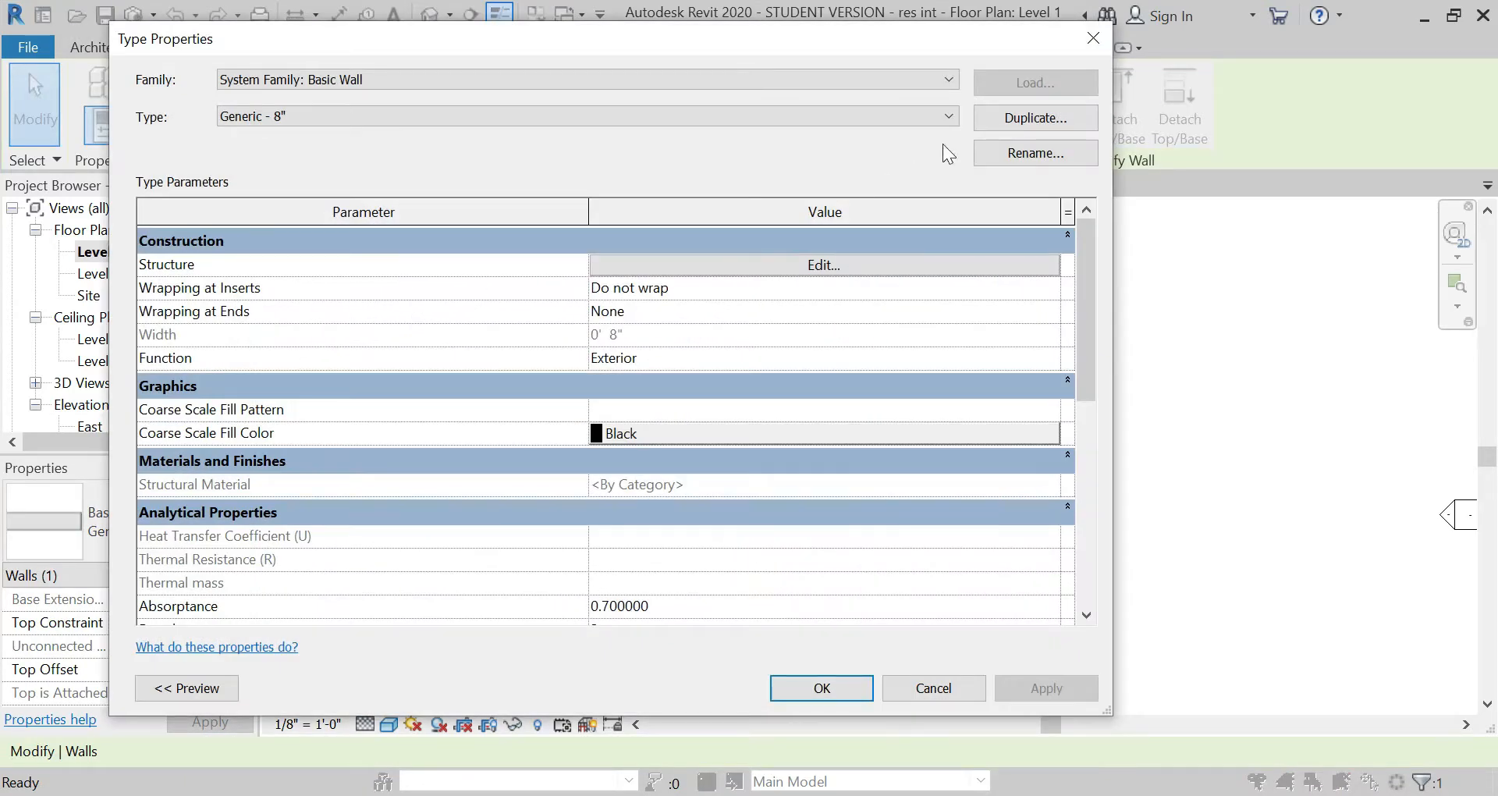
{"action": "left_click", "coordinate": [1002, 119]}
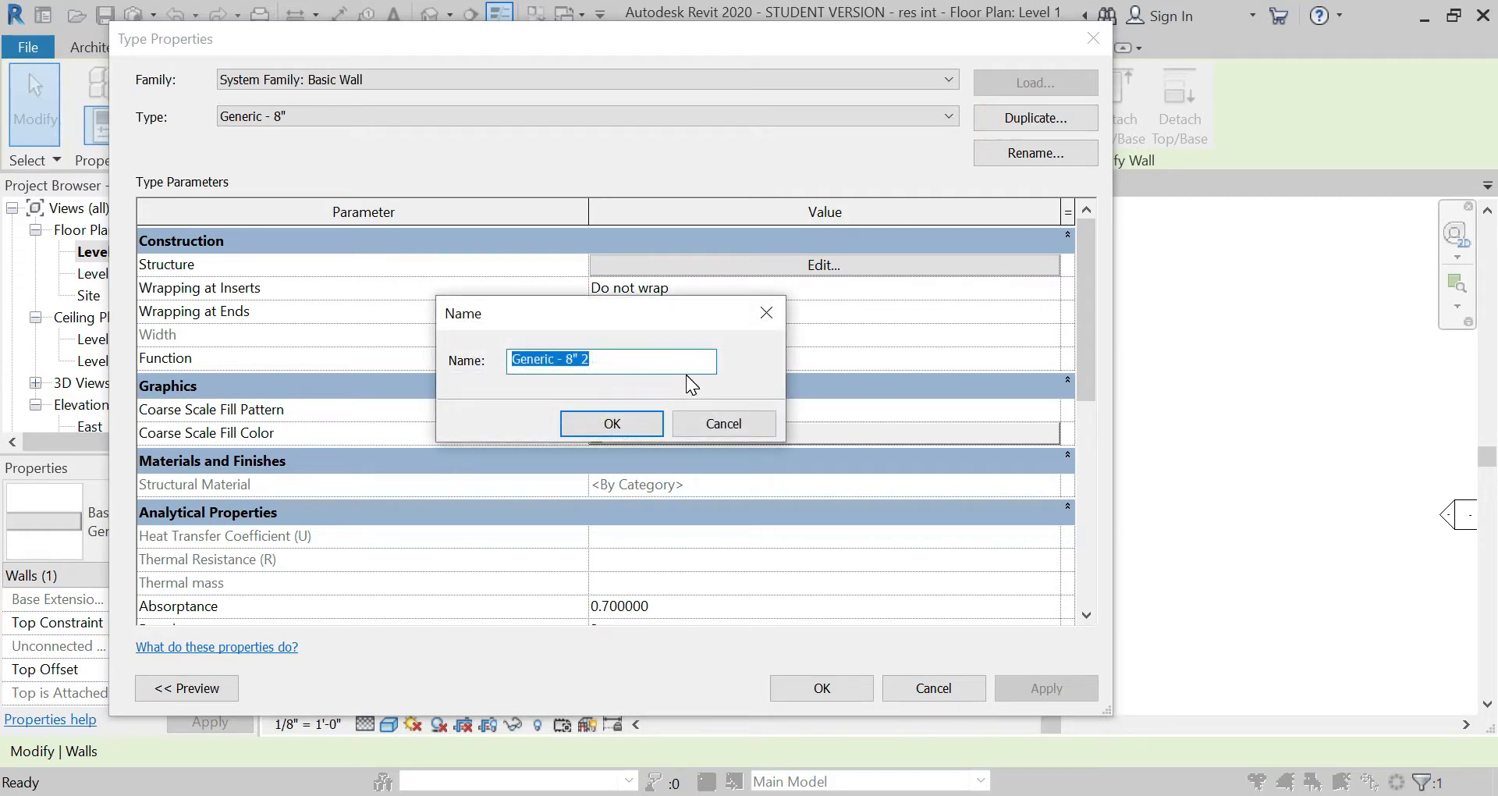
{"action": "type", "text": "partition wall"}
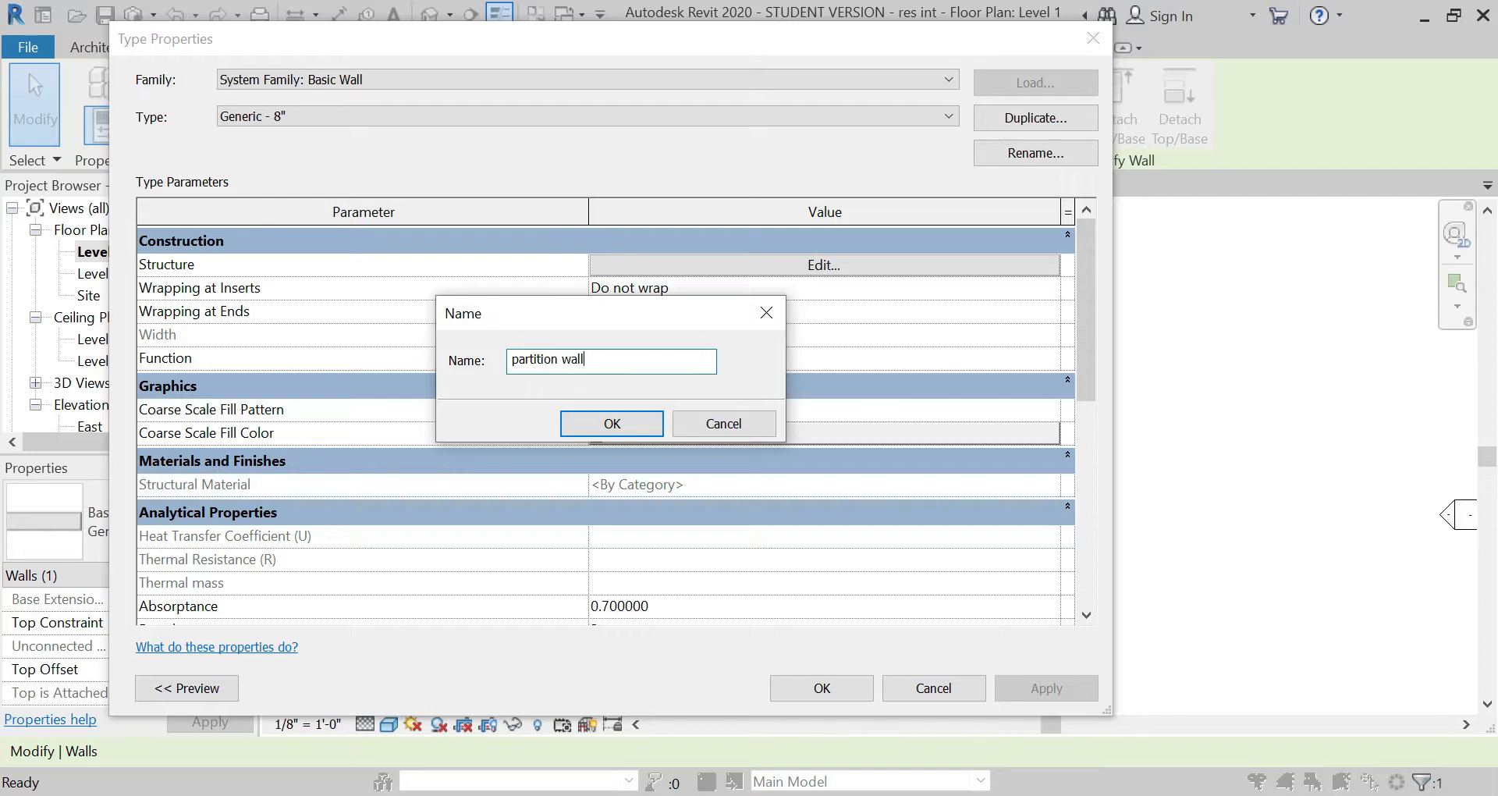
{"action": "key", "text": "Return"}
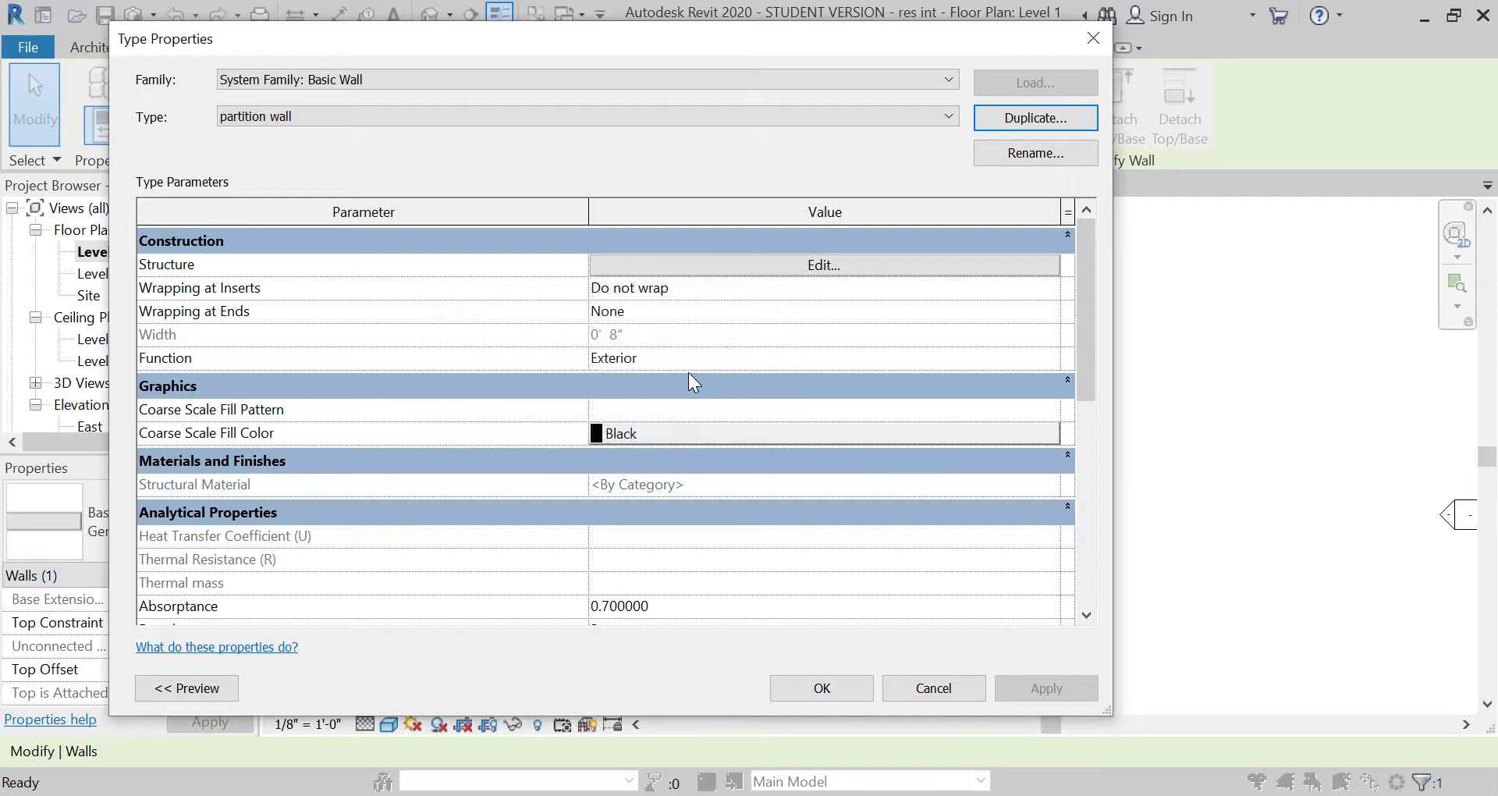
Step: Edit the partition wall's structure so its core layer has the function Thermal/Air Layer [3] and a thickness of 2"
{"action": "left_click", "coordinate": [734, 265]}
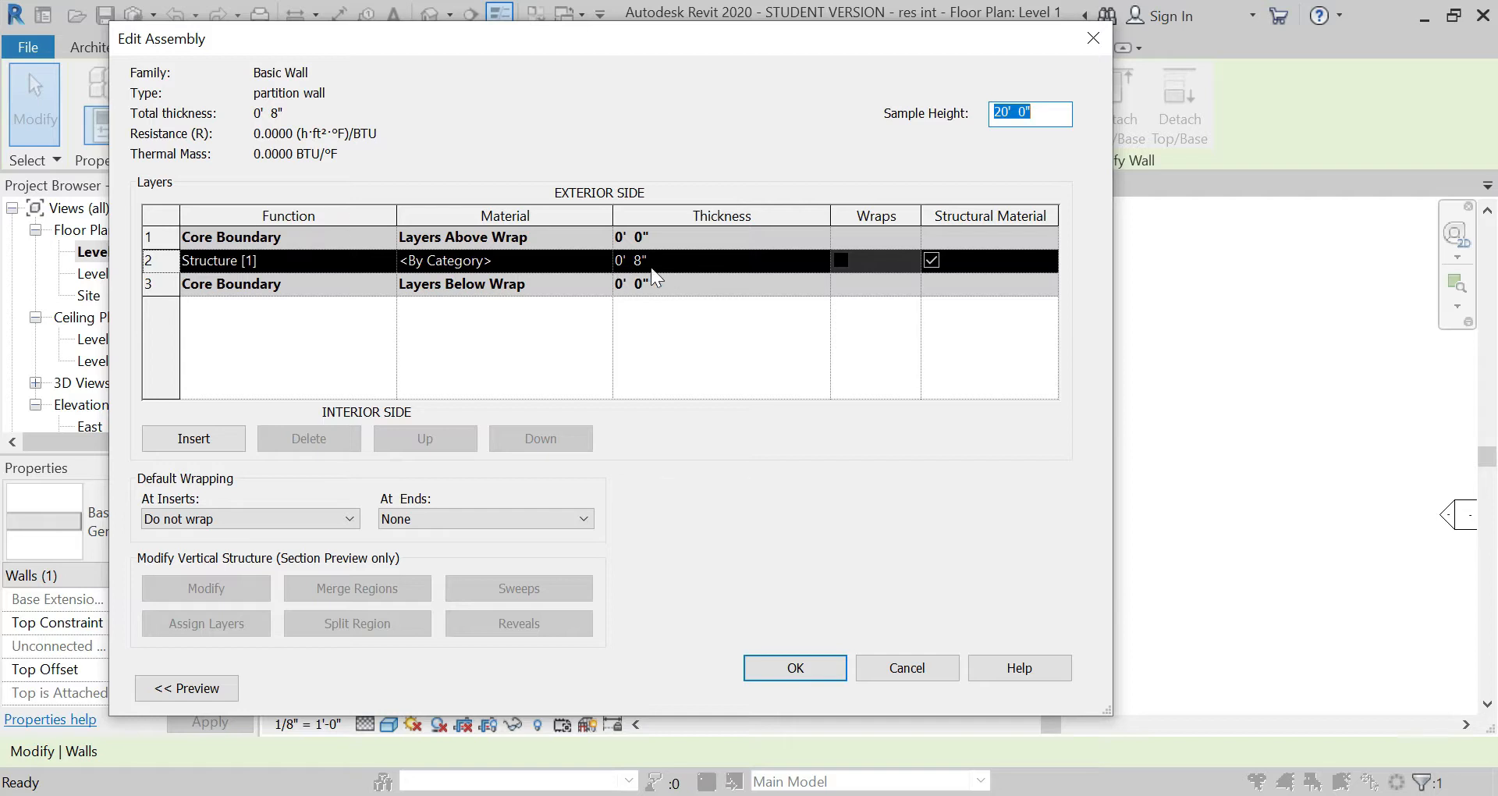
{"action": "left_click", "coordinate": [372, 263]}
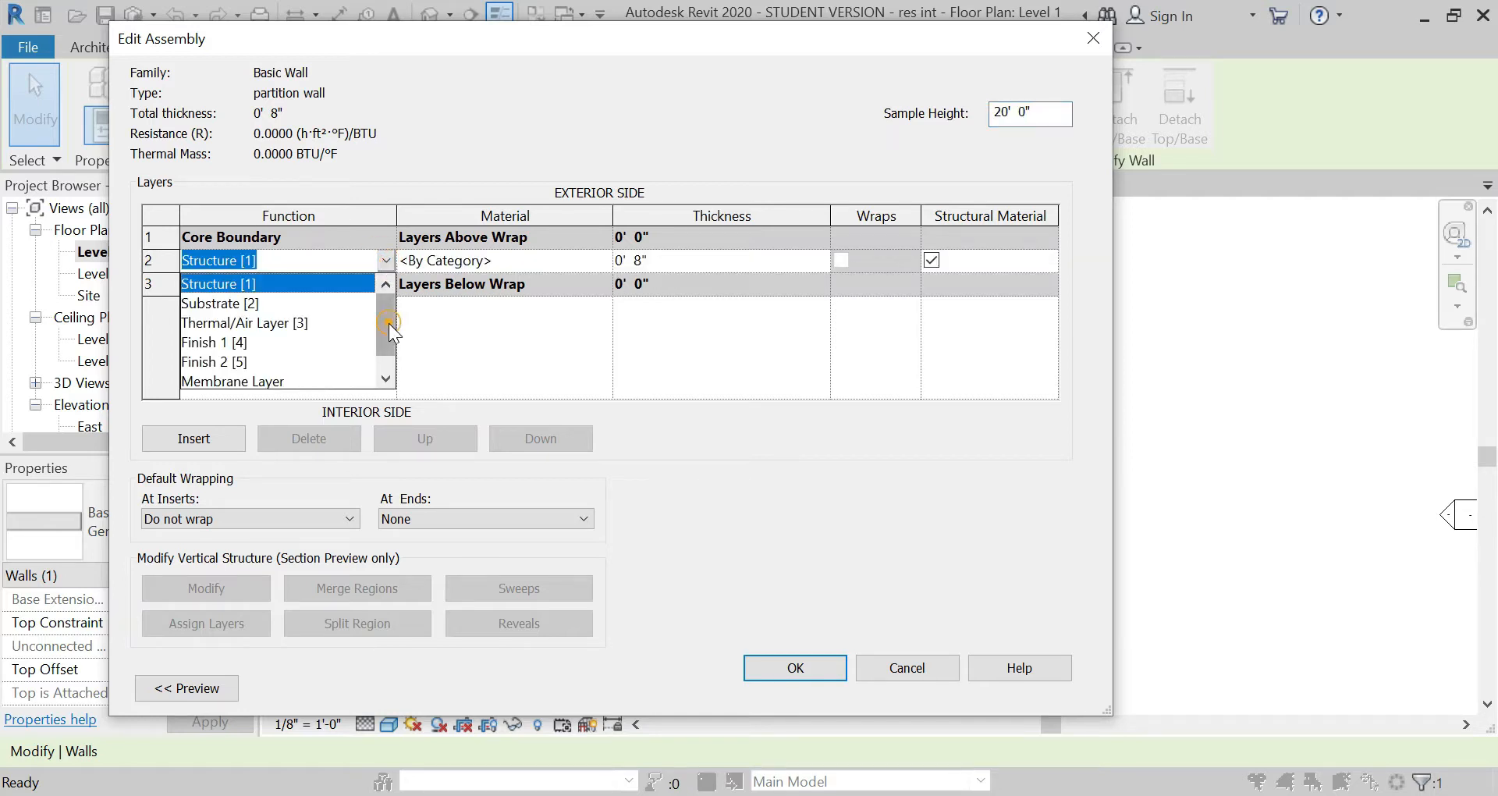
{"action": "left_click_drag", "start_coordinate": [389, 323], "coordinate": [388, 354]}
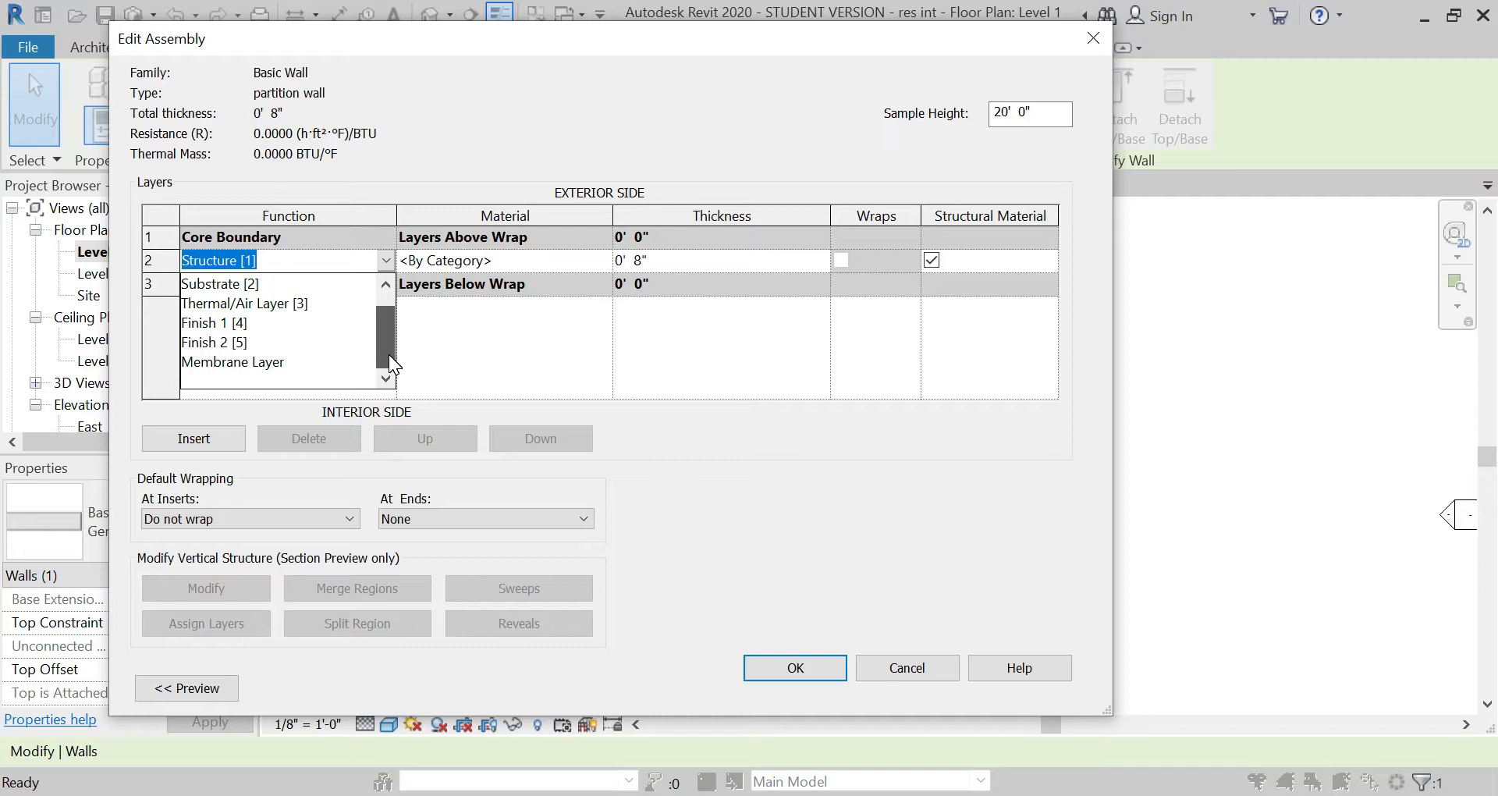
{"action": "left_click", "coordinate": [287, 301]}
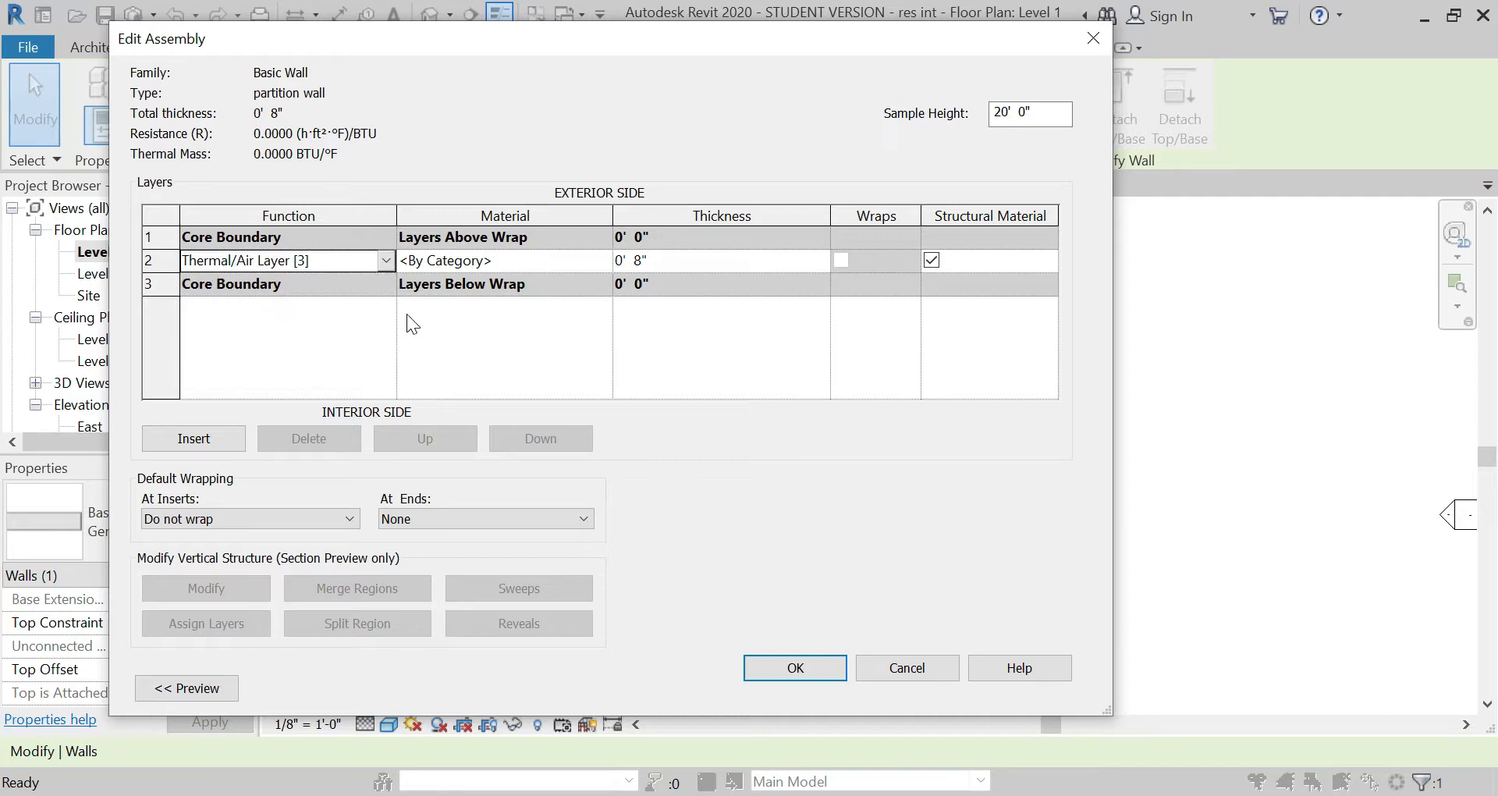
{"action": "left_click", "coordinate": [557, 256]}
{"action": "left_click", "coordinate": [663, 254]}
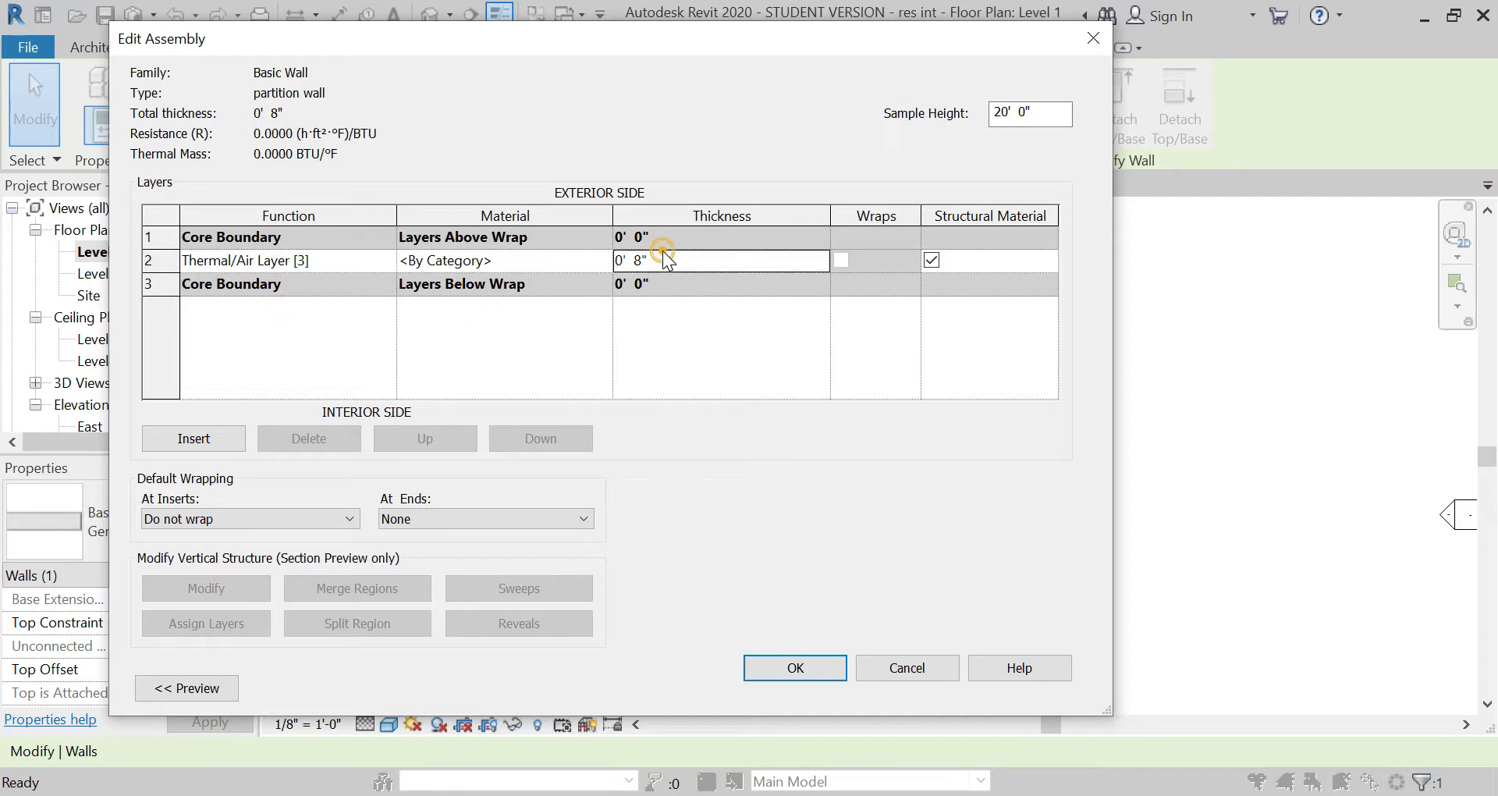
{"action": "type", "text": "2"}
{"action": "key", "text": "Tab"}
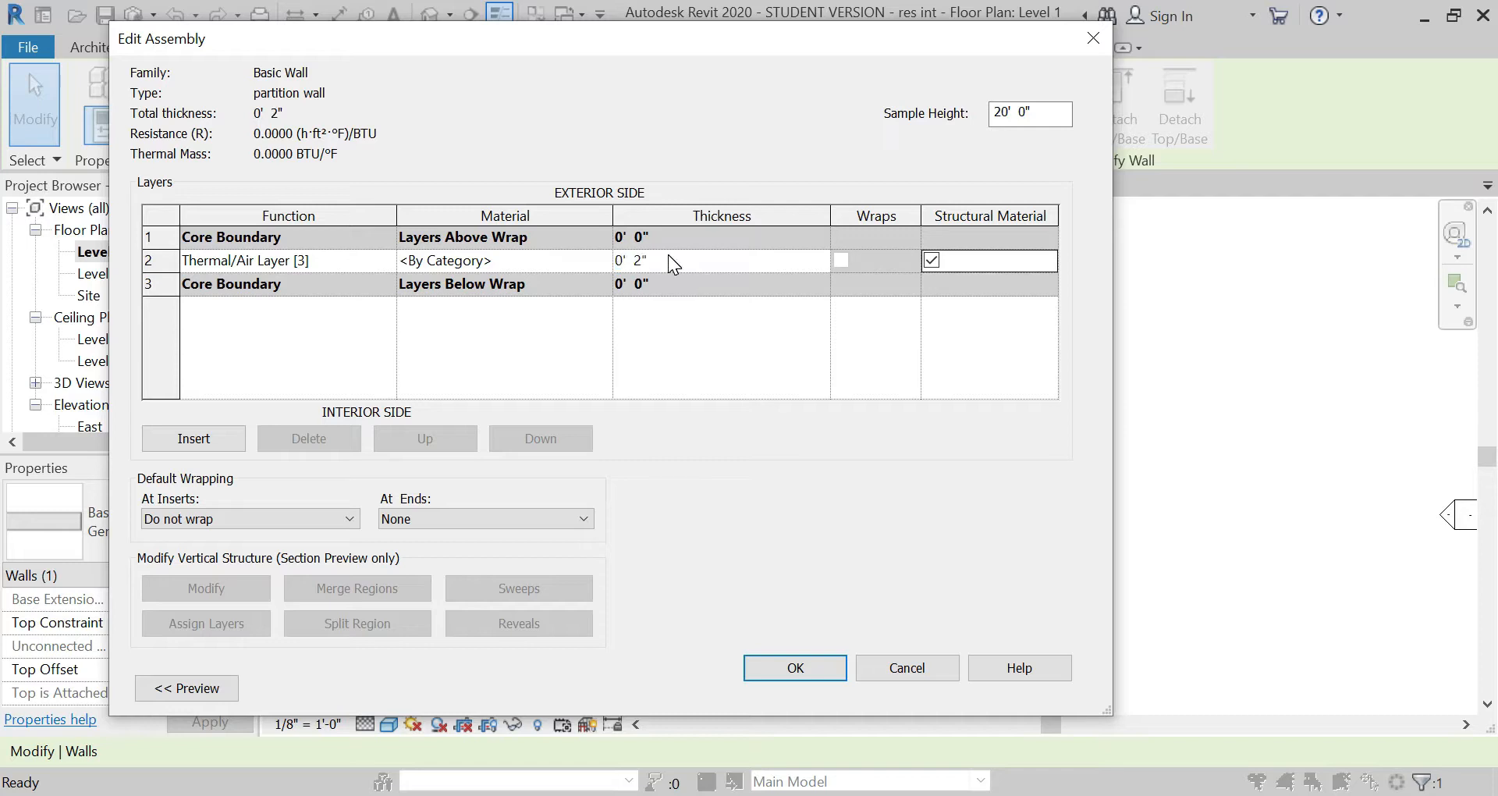
Step: Insert a layer on the exterior side of the partition wall's thermal/air layer and set its function to Substrate [2]
{"action": "left_click", "coordinate": [168, 254]}
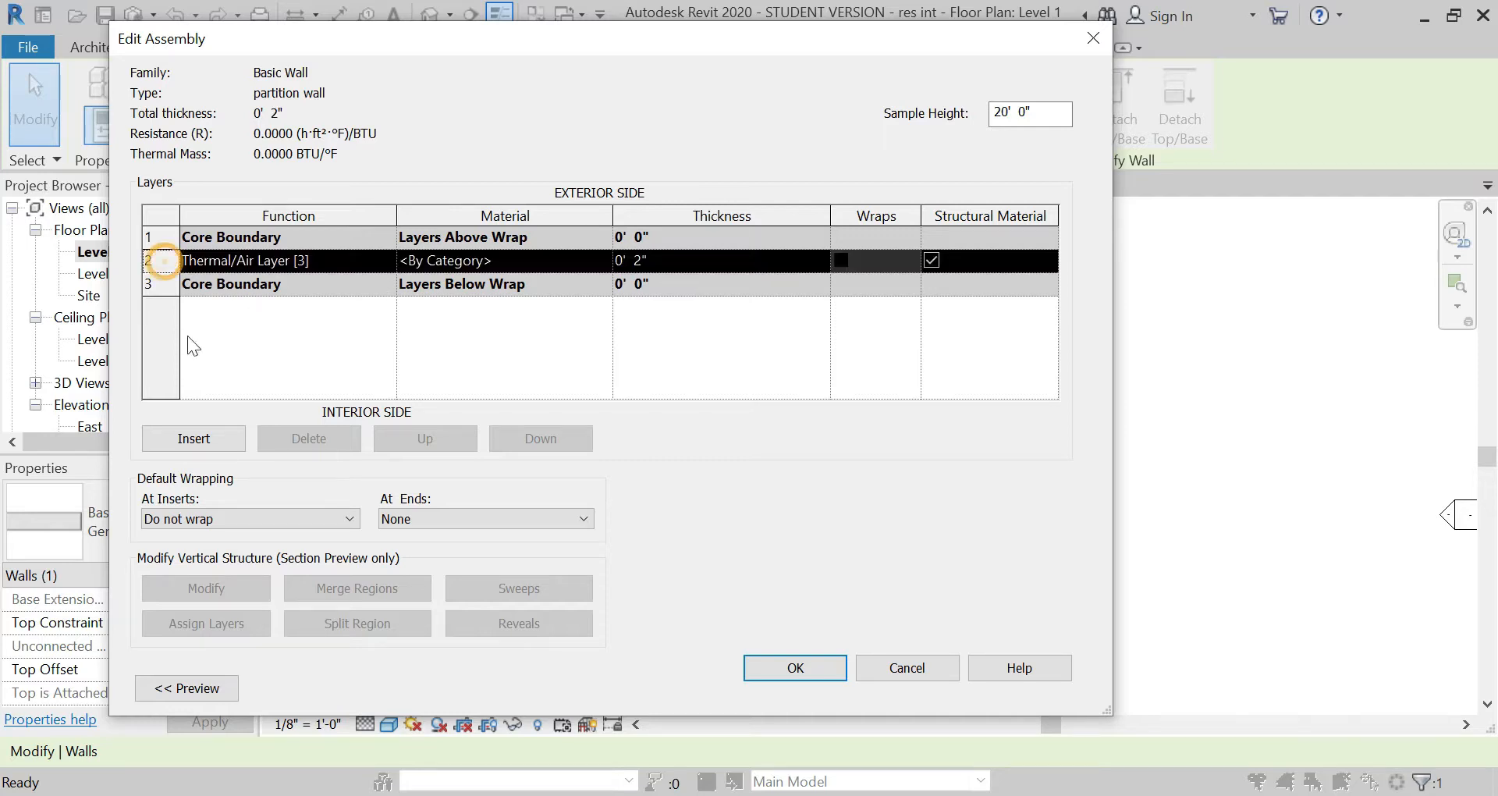
{"action": "left_click", "coordinate": [211, 441]}
{"action": "left_click", "coordinate": [214, 260]}
{"action": "left_click", "coordinate": [387, 260]}
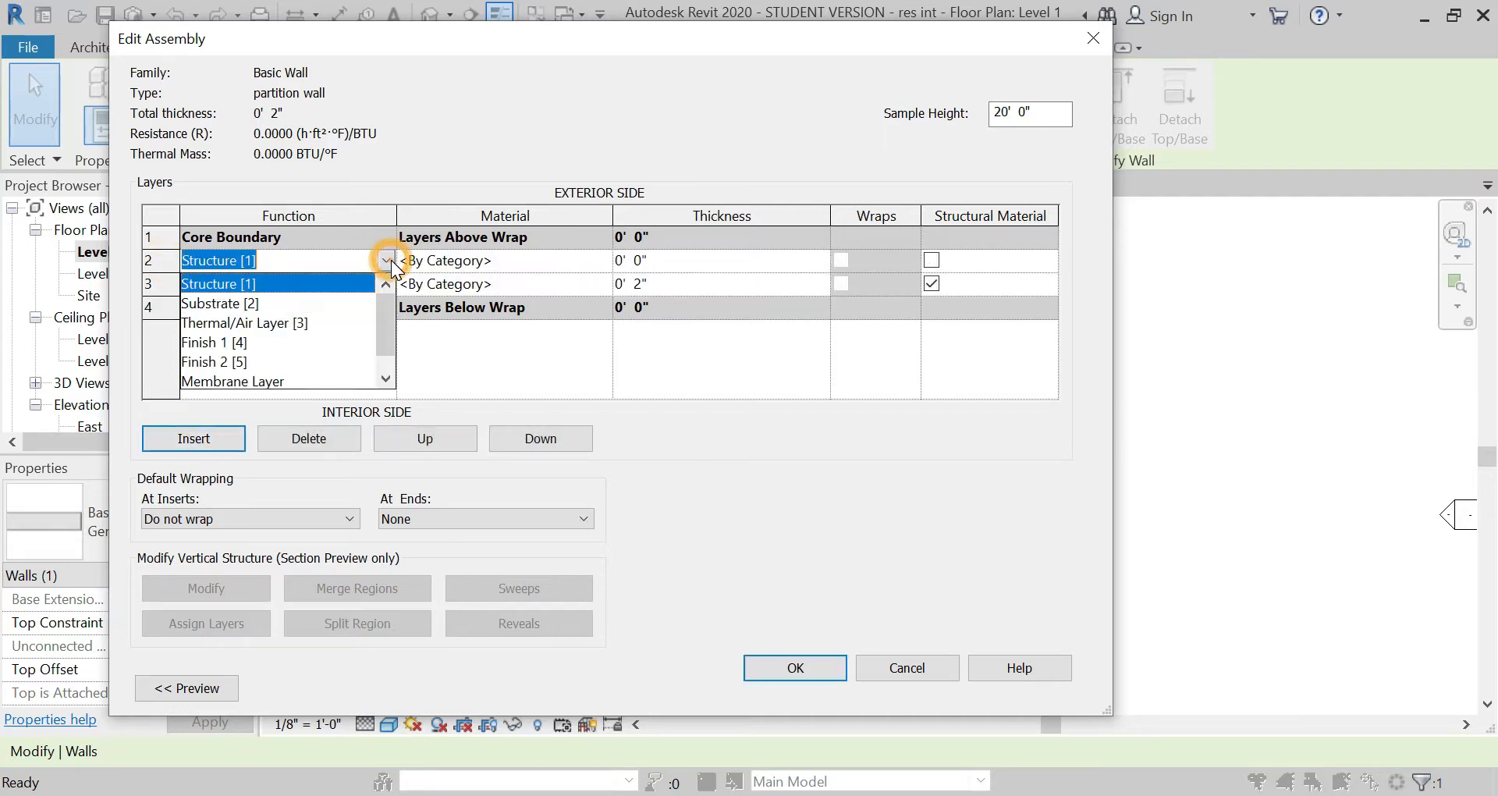
{"action": "left_click", "coordinate": [265, 303]}
Step: Assign MDF Medium Density Fiberboard to the exterior substrate layer and set its thickness to 1/4"
{"action": "left_click", "coordinate": [597, 261]}
{"action": "left_click", "coordinate": [605, 260]}
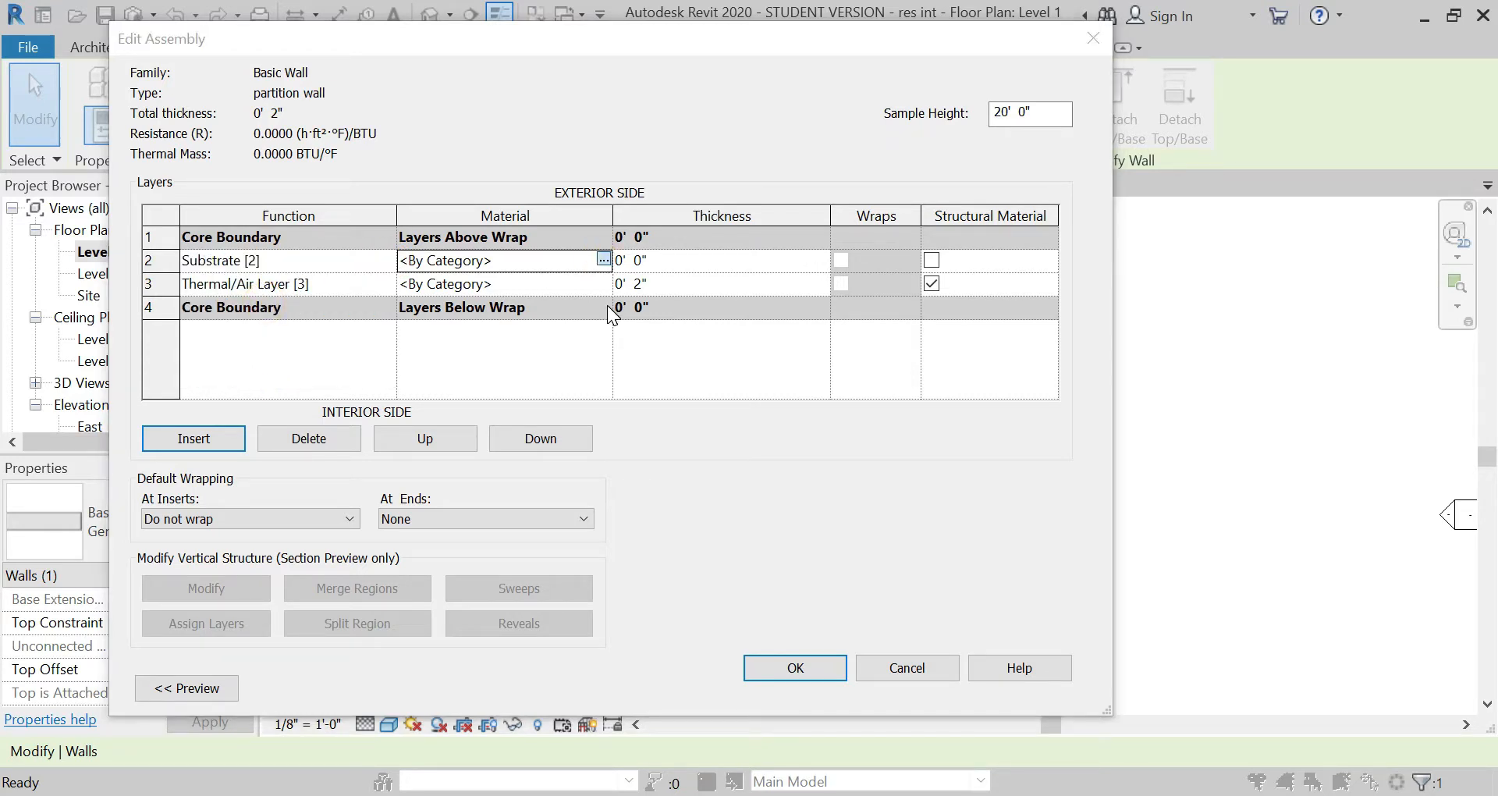
{"action": "left_click", "coordinate": [331, 192]}
{"action": "type", "text": "m"}
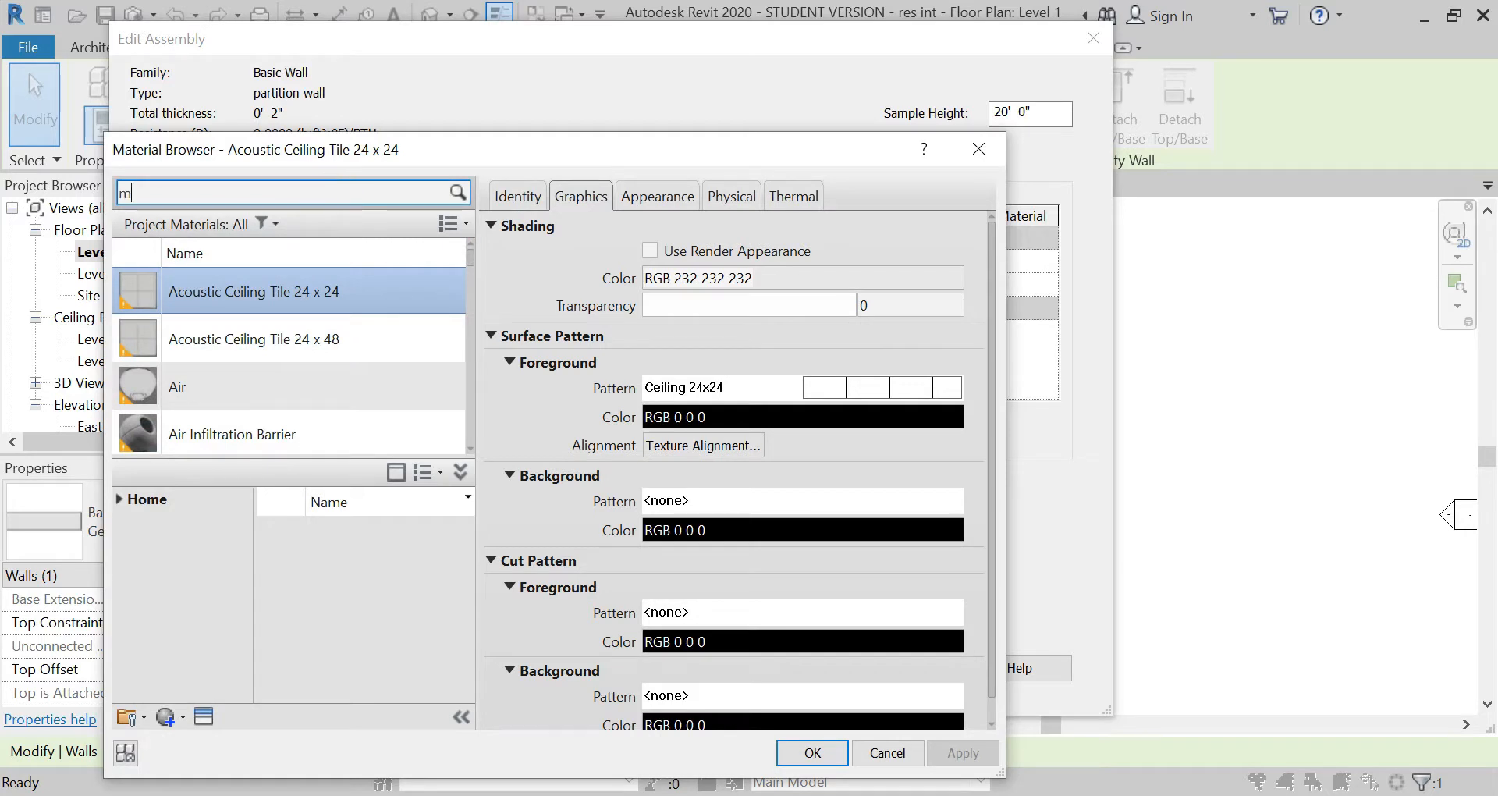
{"action": "type", "text": "df"}
{"action": "left_click", "coordinate": [328, 324]}
{"action": "left_click", "coordinate": [812, 751]}
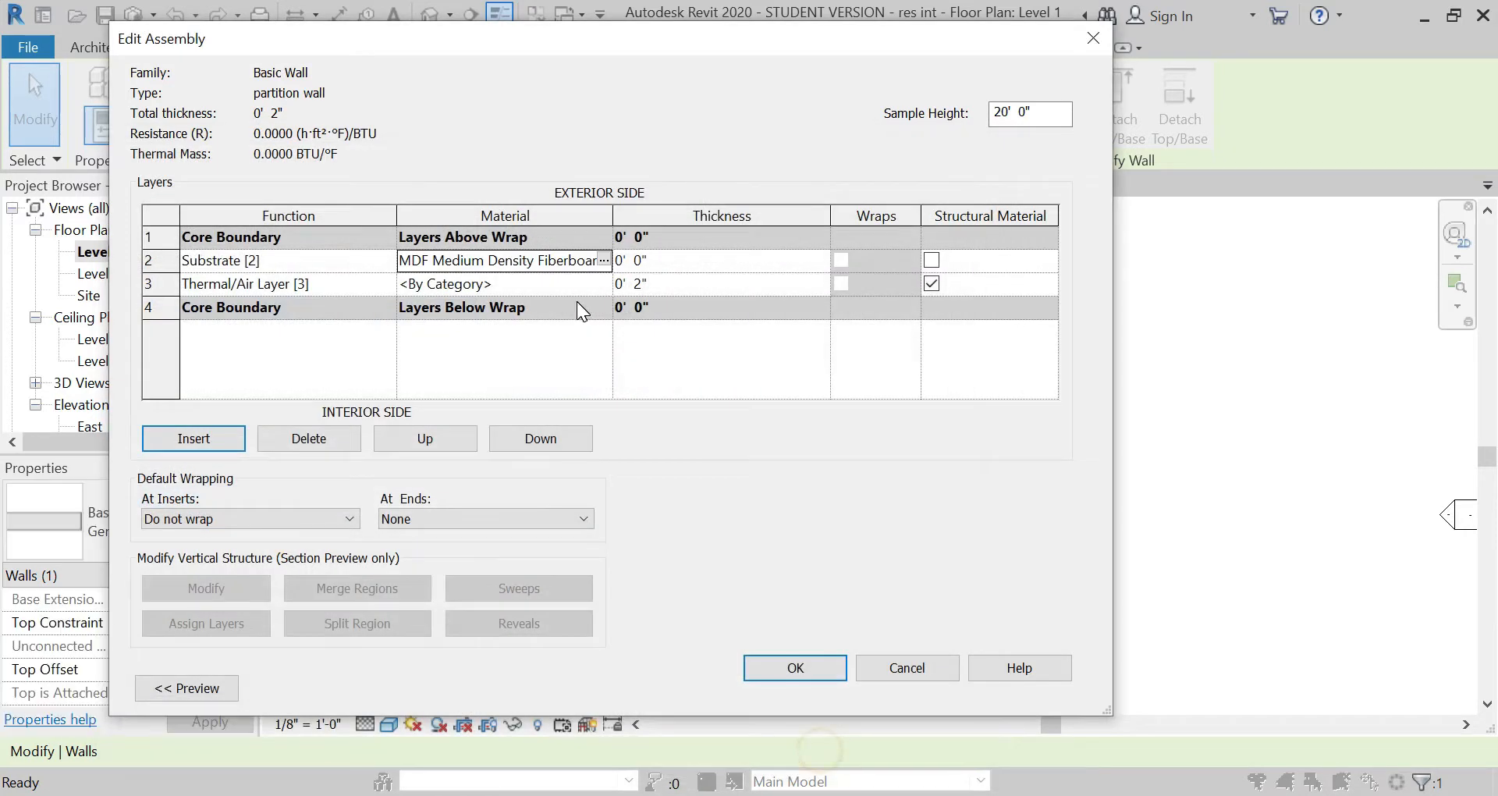
{"action": "left_click", "coordinate": [677, 265]}
{"action": "type", "text": "1/4"}
{"action": "key", "text": "Tab"}
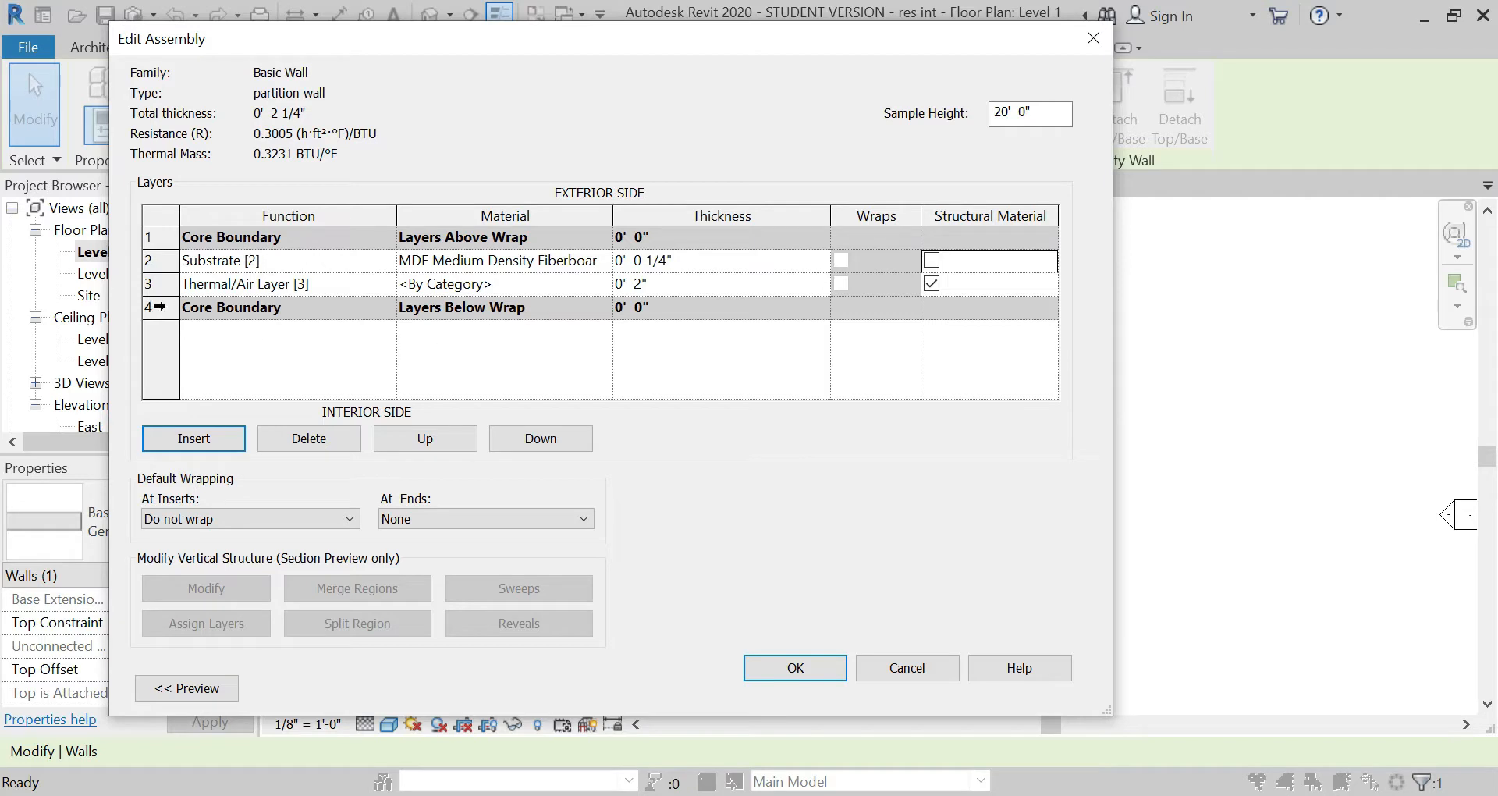
Step: Insert a layer on the interior side of the thermal/air layer and set its function to Substrate [2]
{"action": "left_click", "coordinate": [194, 439]}
{"action": "left_click", "coordinate": [297, 304]}
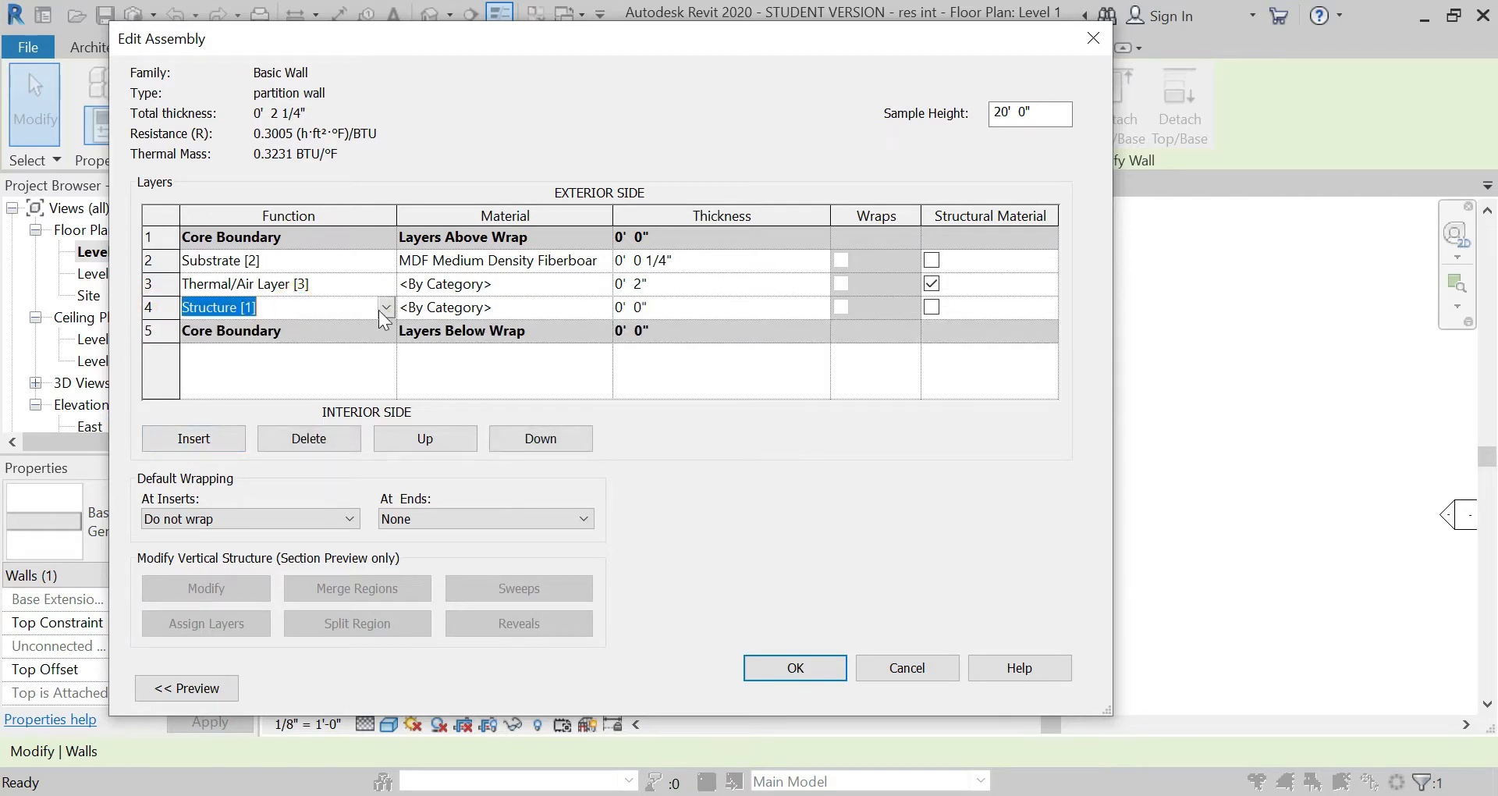
{"action": "left_click", "coordinate": [383, 308]}
{"action": "left_click", "coordinate": [261, 350]}
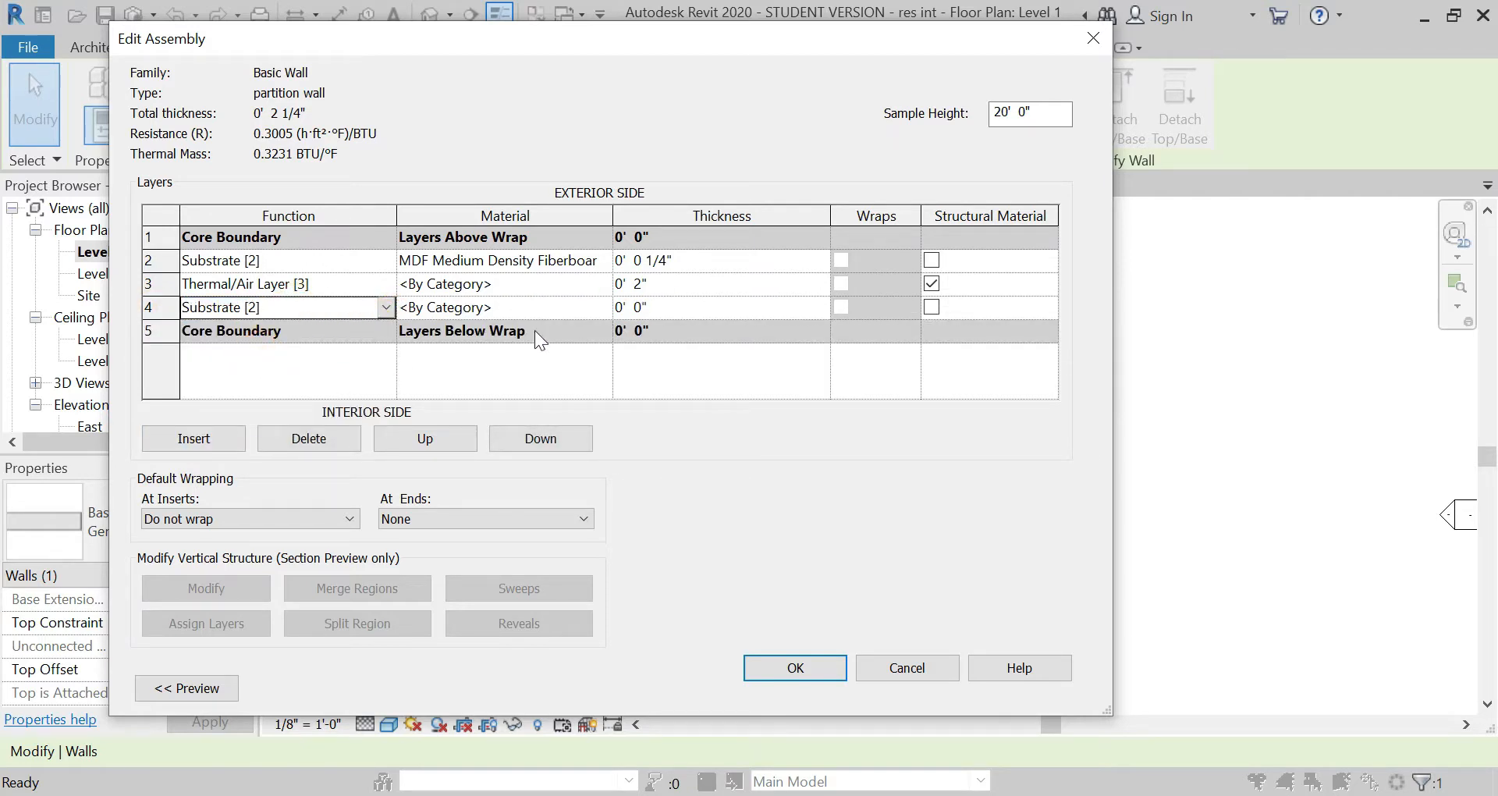
Step: Assign MDF Medium Density Fiberboard to the interior substrate layer and set its thickness to 1/4"
{"action": "left_click", "coordinate": [573, 307]}
{"action": "left_click", "coordinate": [601, 307]}
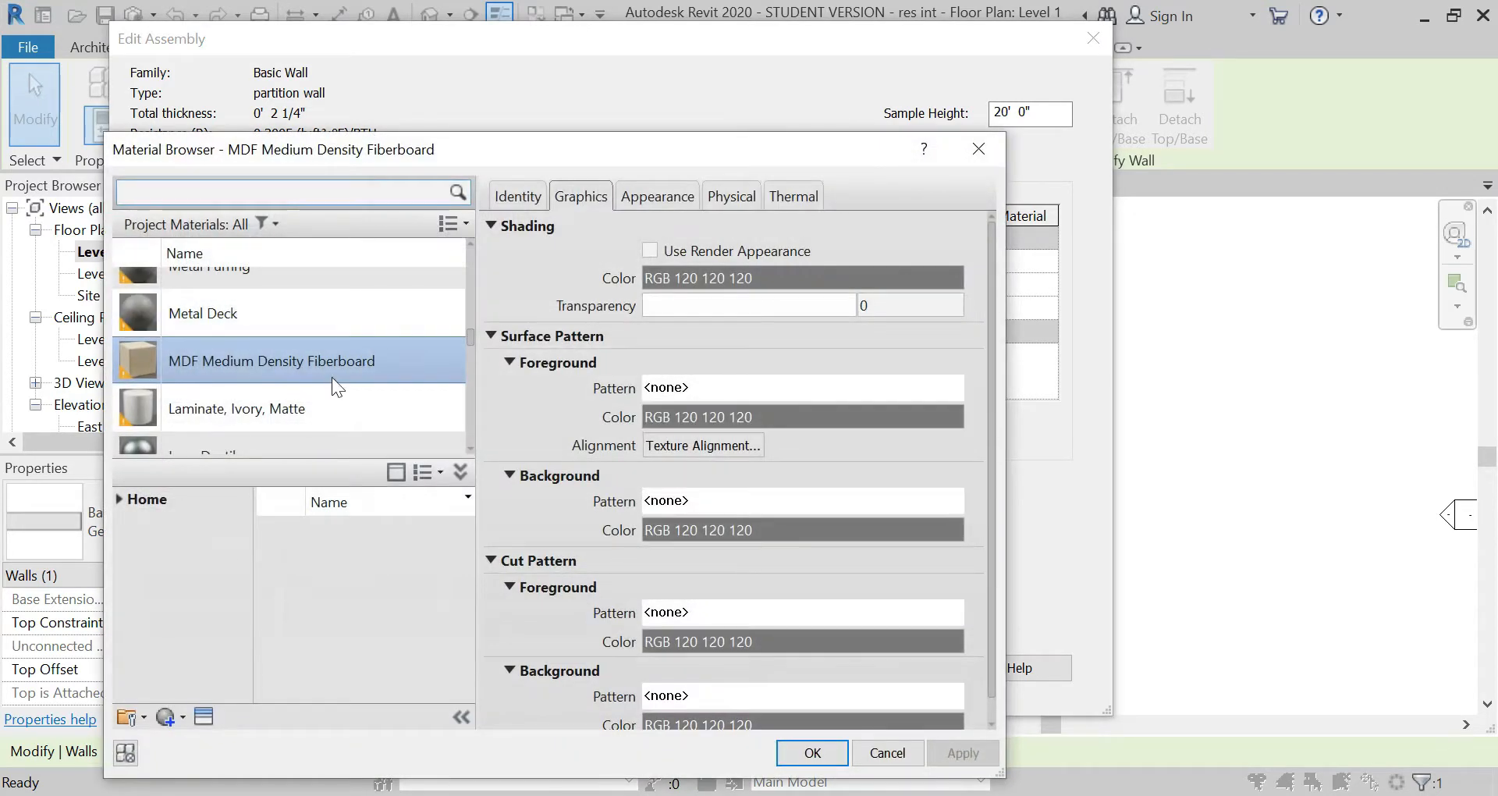
{"action": "left_click", "coordinate": [812, 753]}
{"action": "left_click", "coordinate": [691, 310]}
{"action": "type", "text": "1/4"}
{"action": "key", "text": "Tab"}
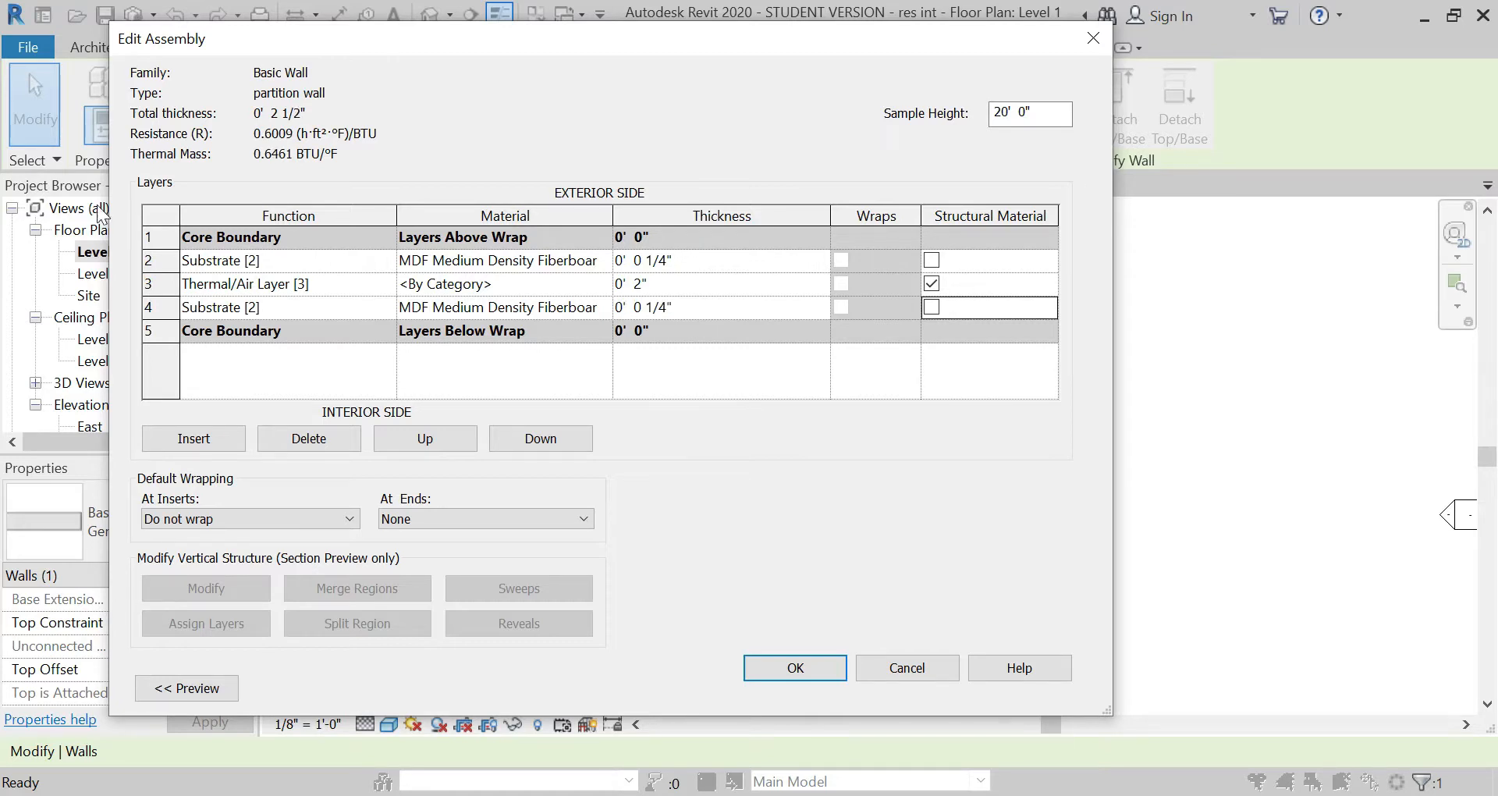
Step: Insert a layer outside the exterior substrate and assign it the Paint material
{"action": "left_click", "coordinate": [162, 261]}
{"action": "left_click", "coordinate": [194, 439]}
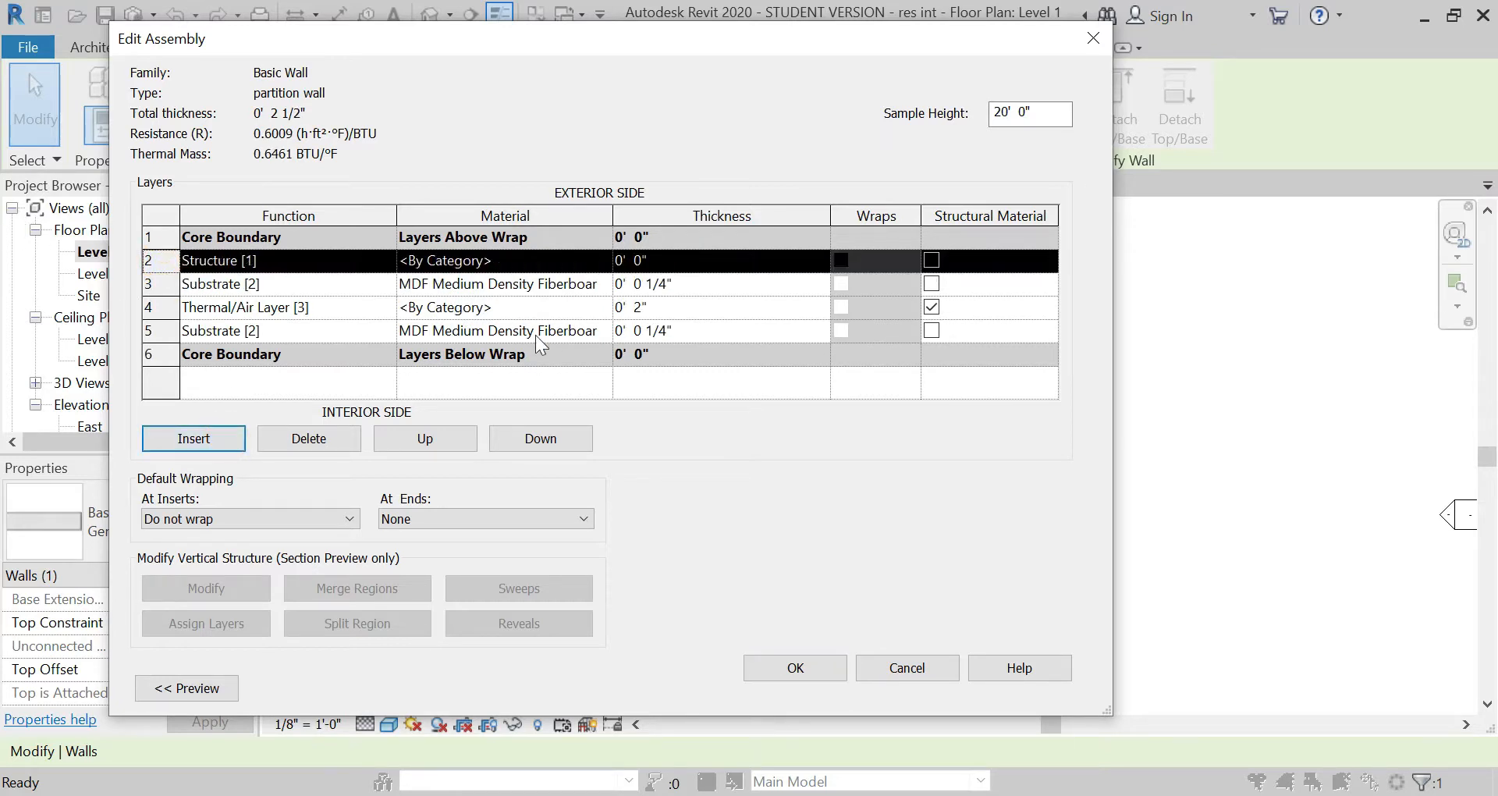
{"action": "left_click", "coordinate": [539, 255]}
{"action": "left_click", "coordinate": [604, 260]}
{"action": "left_click", "coordinate": [374, 193]}
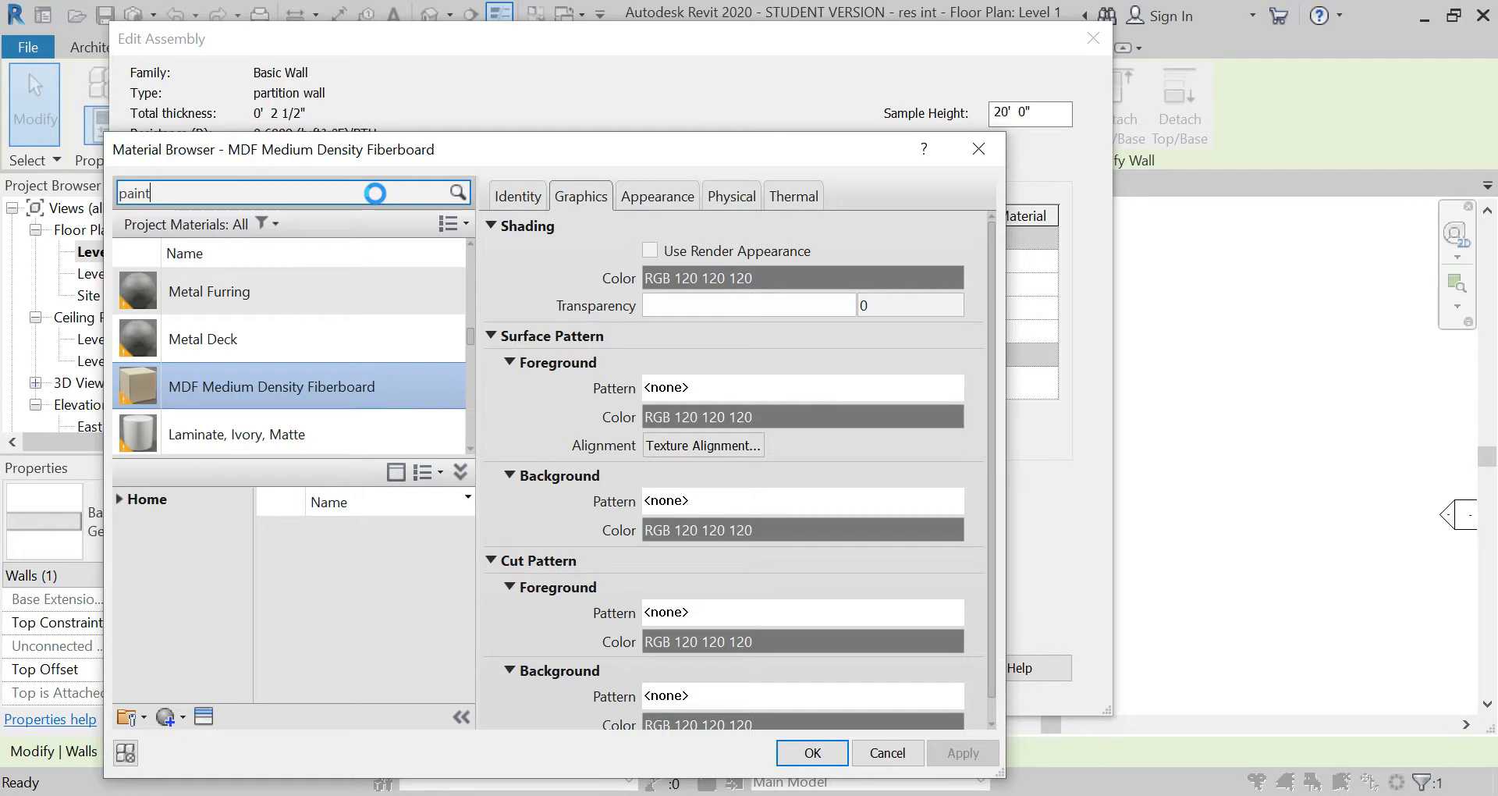
{"action": "left_click", "coordinate": [324, 400]}
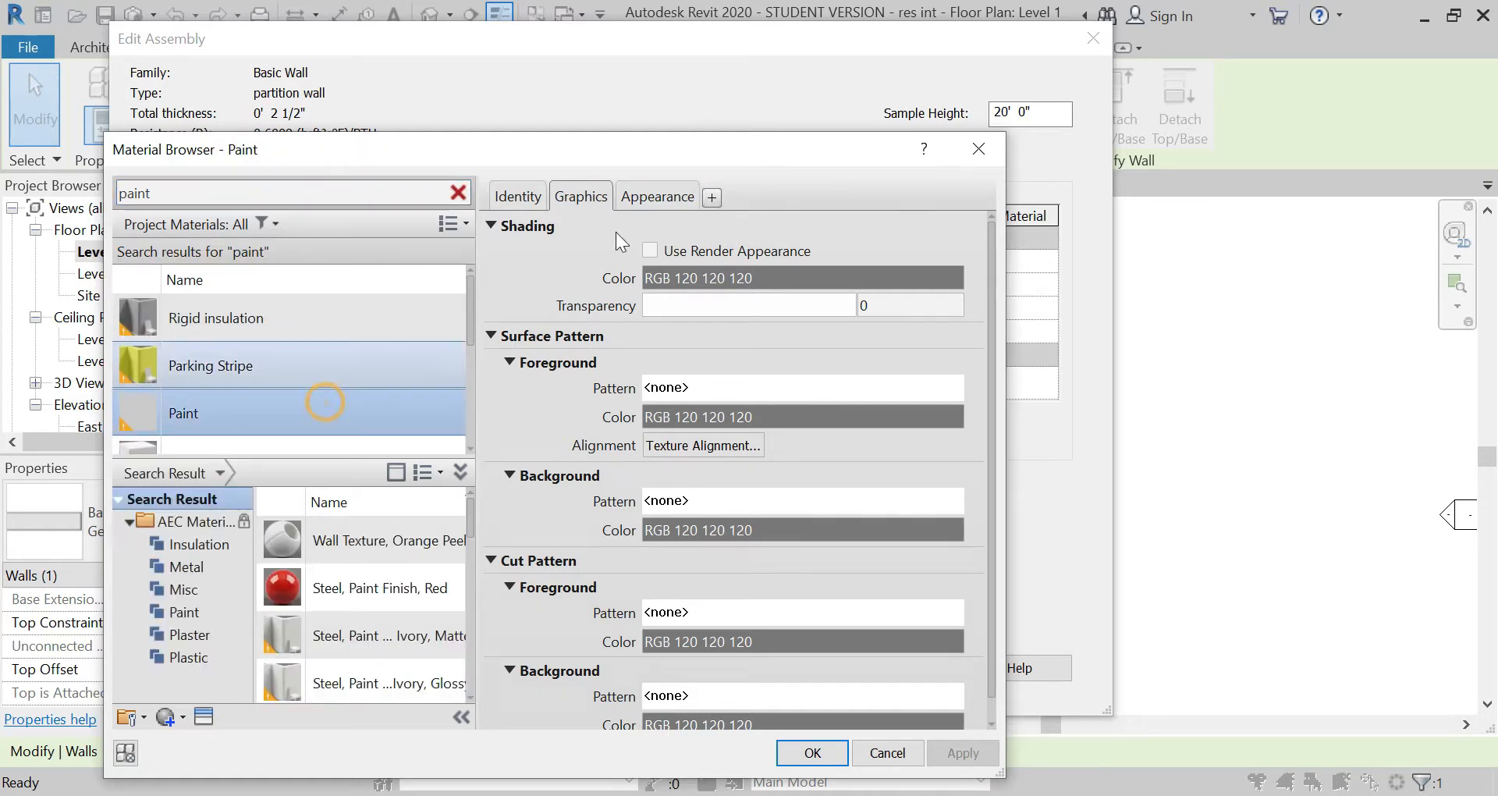
{"action": "left_click", "coordinate": [656, 196]}
{"action": "left_click", "coordinate": [580, 196]}
{"action": "scroll", "coordinate": [269, 382], "scroll_direction": "down", "scroll_amount": 1}
{"action": "left_click", "coordinate": [281, 373]}
{"action": "left_click", "coordinate": [813, 753]}
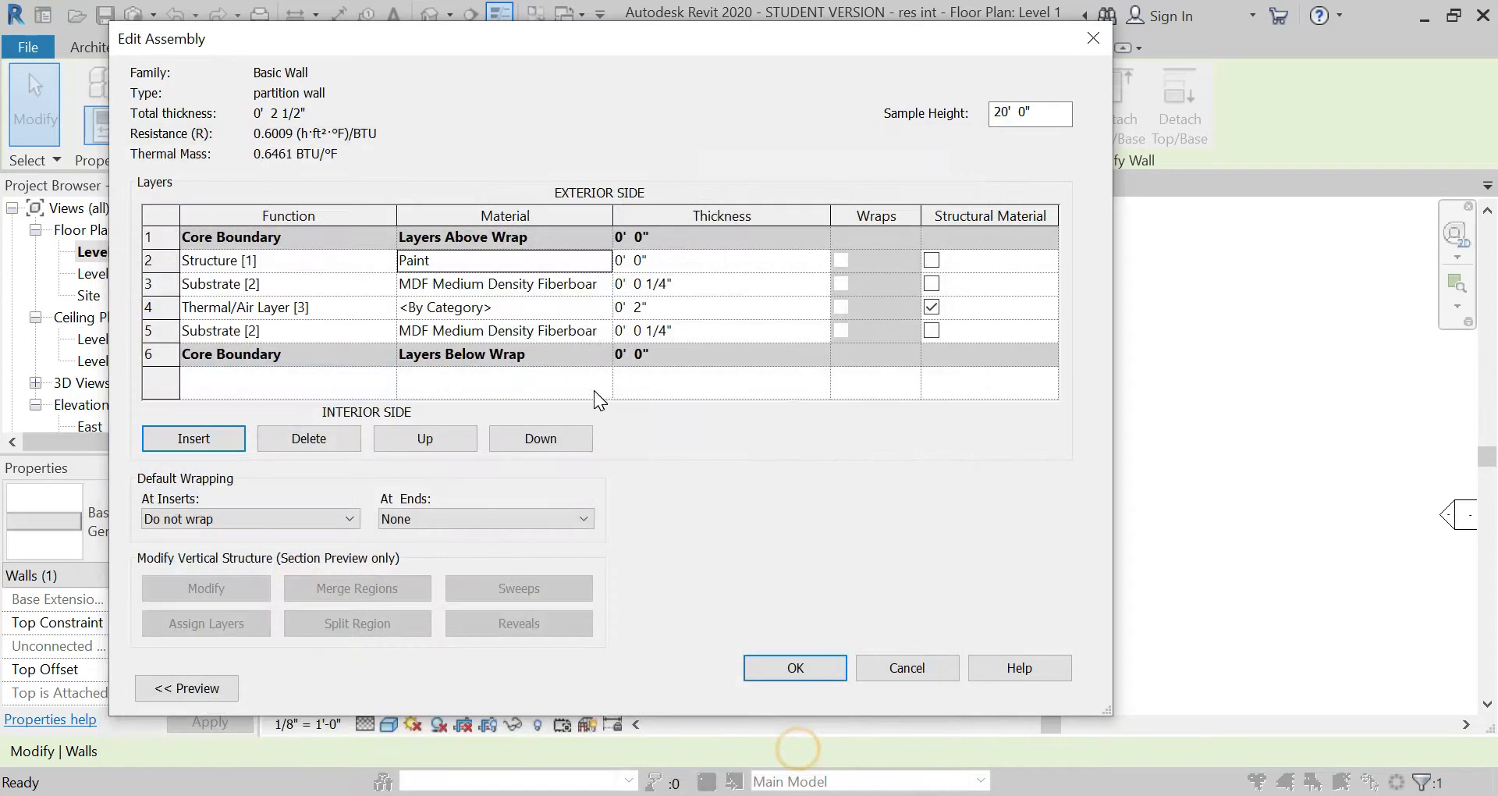
Step: Set the exterior paint layer's thickness to 1/16"
{"action": "left_click", "coordinate": [668, 265]}
{"action": "type", "text": "1/1"}
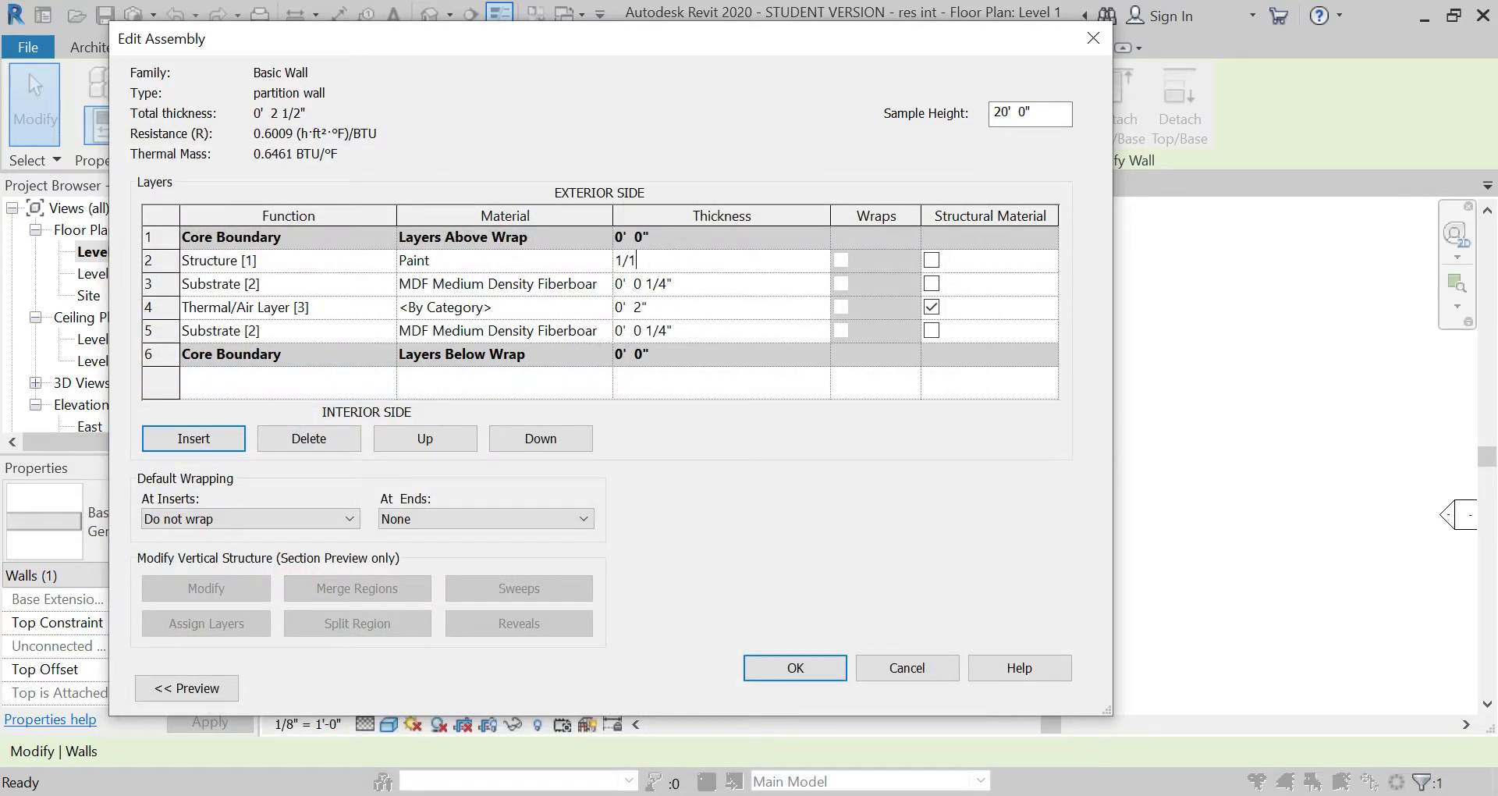
{"action": "type", "text": "6\""}
{"action": "key", "text": "Return"}
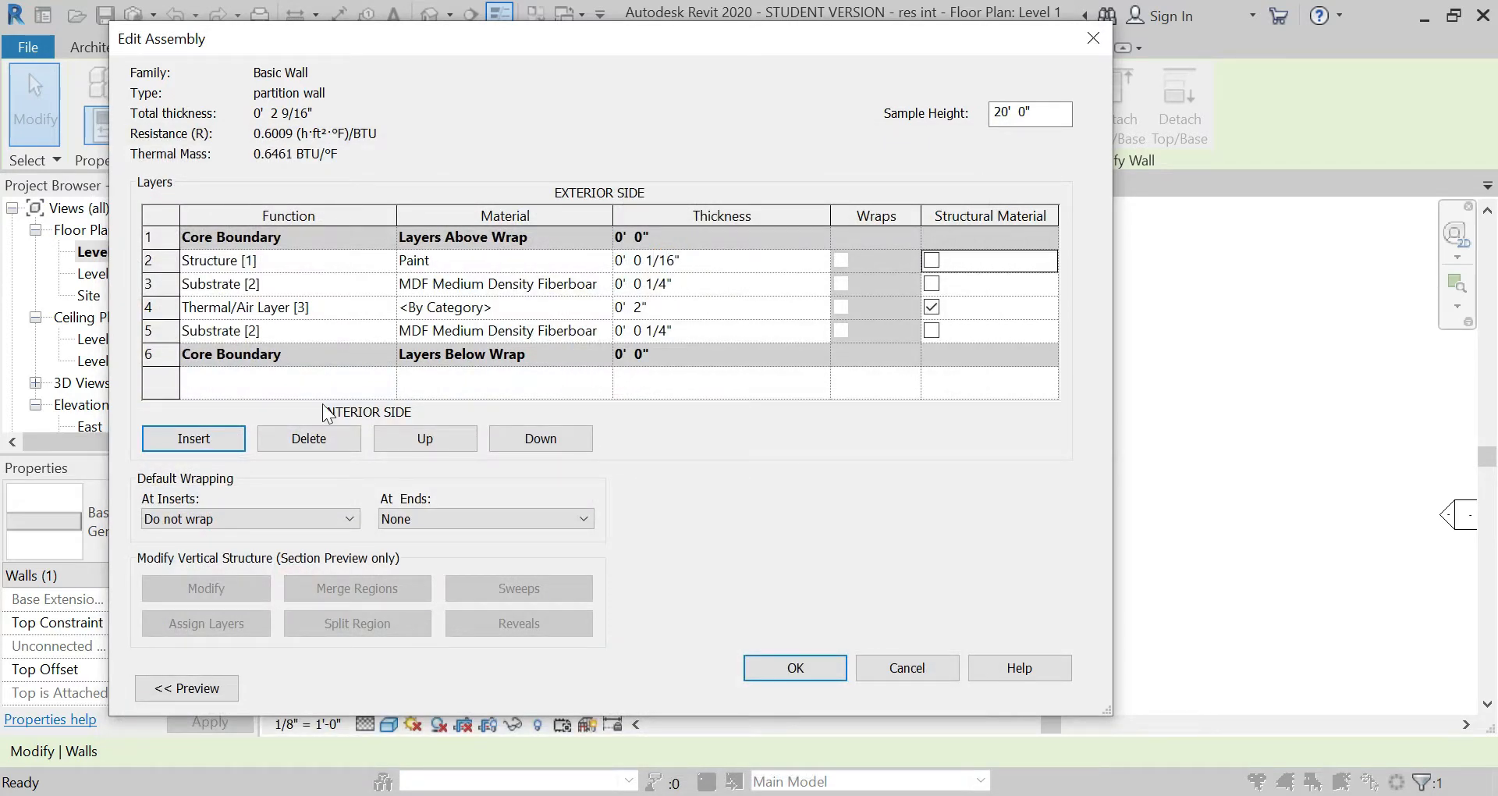
Step: Insert a layer on the interior side of the inner MDF substrate and assign it the Paint material
{"action": "left_click", "coordinate": [160, 355]}
{"action": "left_click", "coordinate": [185, 440]}
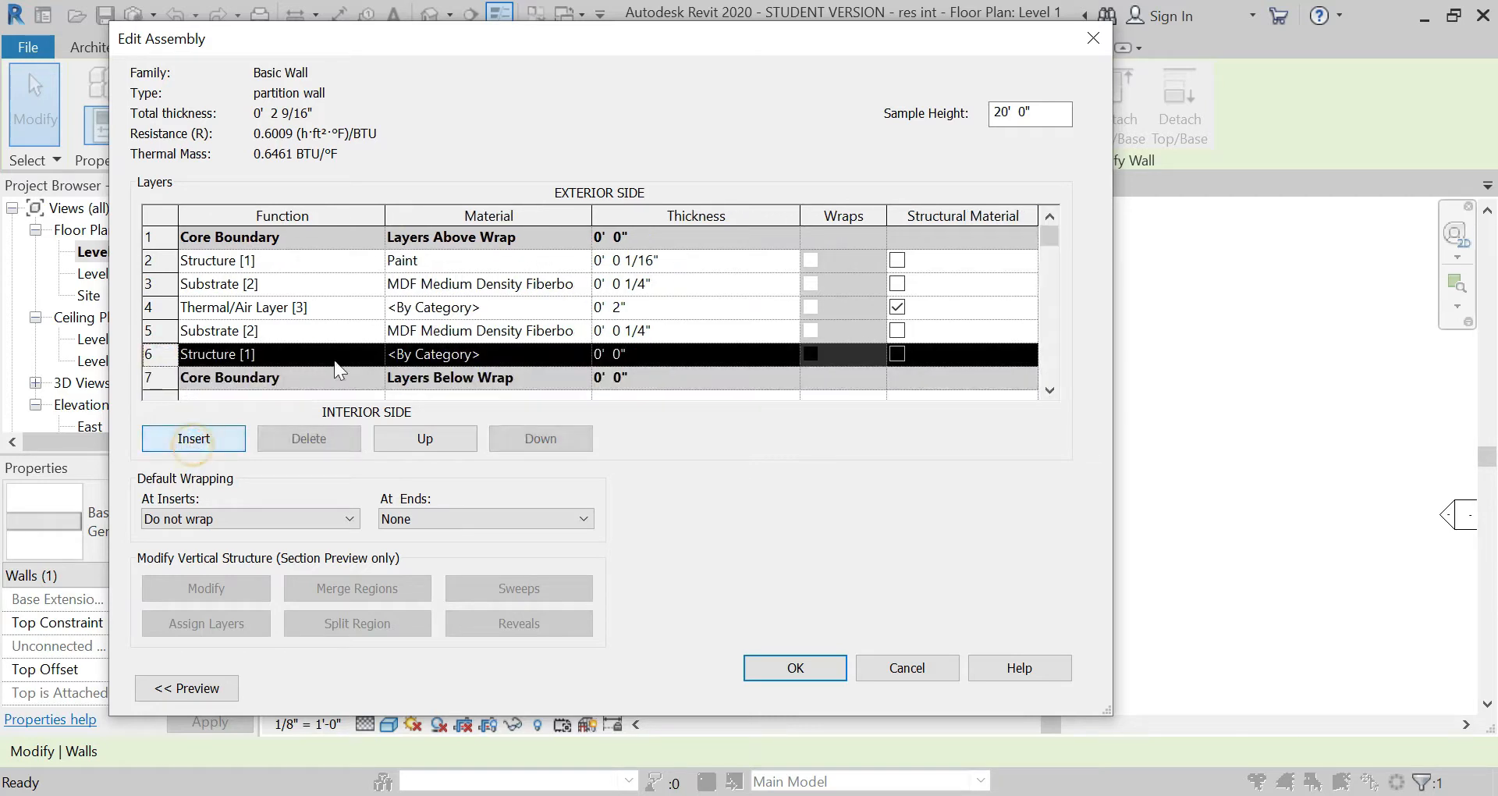
{"action": "left_click", "coordinate": [524, 355]}
{"action": "left_click", "coordinate": [582, 355]}
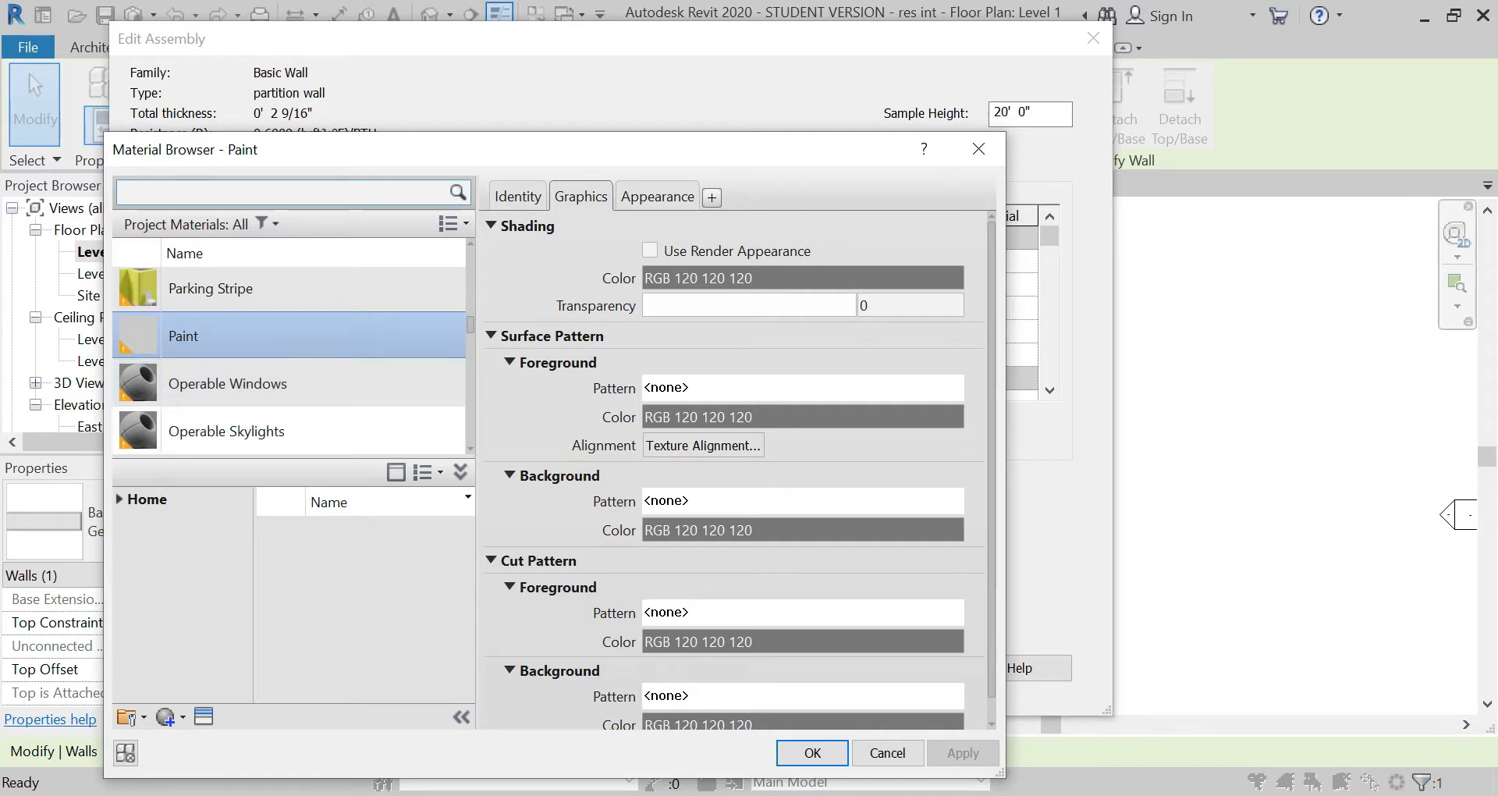
{"action": "left_click", "coordinate": [813, 752]}
Step: Set the interior paint layer's thickness to 1/16" and accept the partition wall's structure and type properties
{"action": "left_click", "coordinate": [657, 355]}
{"action": "type", "text": "1/16\""}
{"action": "key", "text": "Tab"}
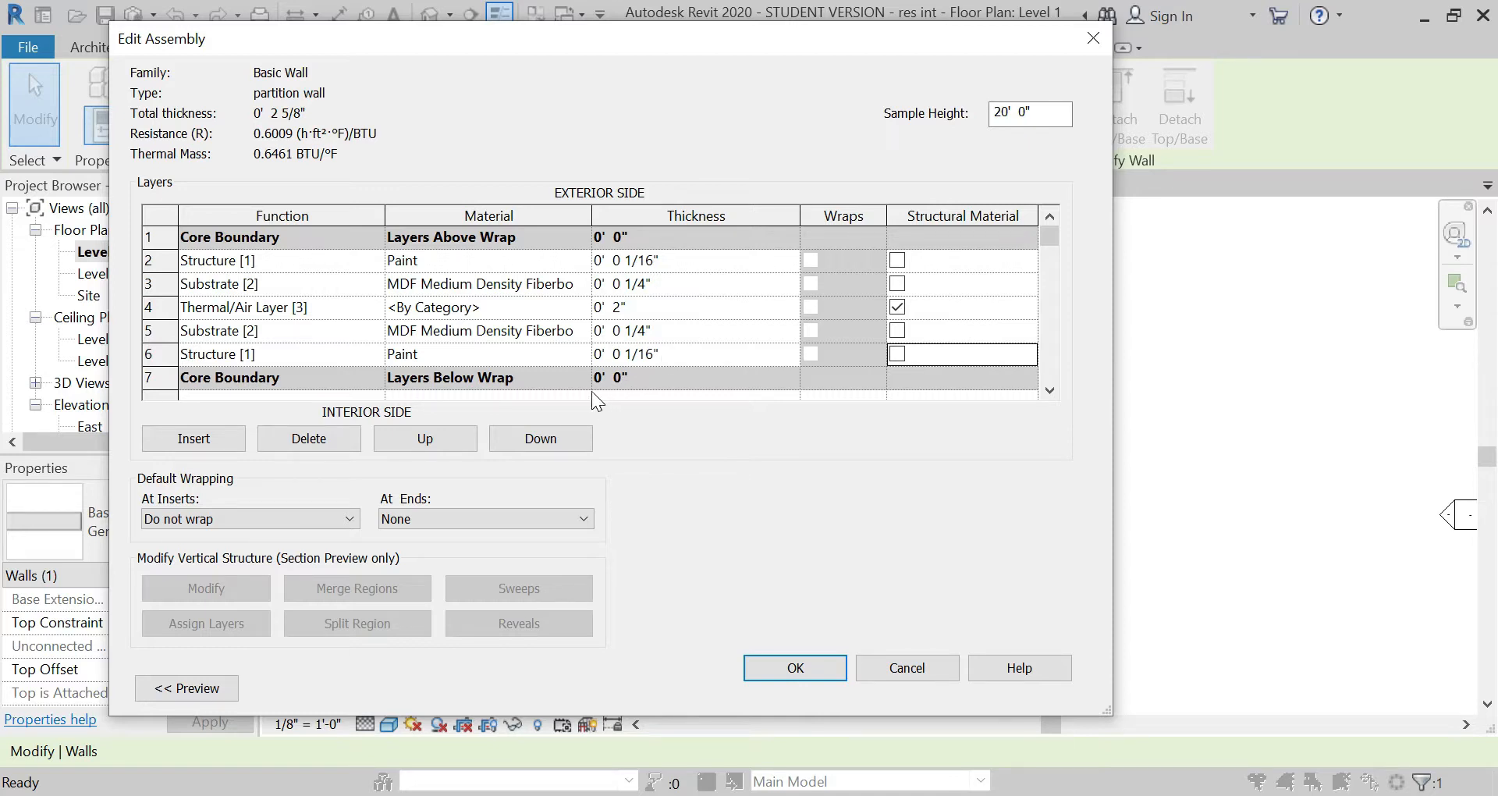
{"action": "left_click", "coordinate": [814, 668]}
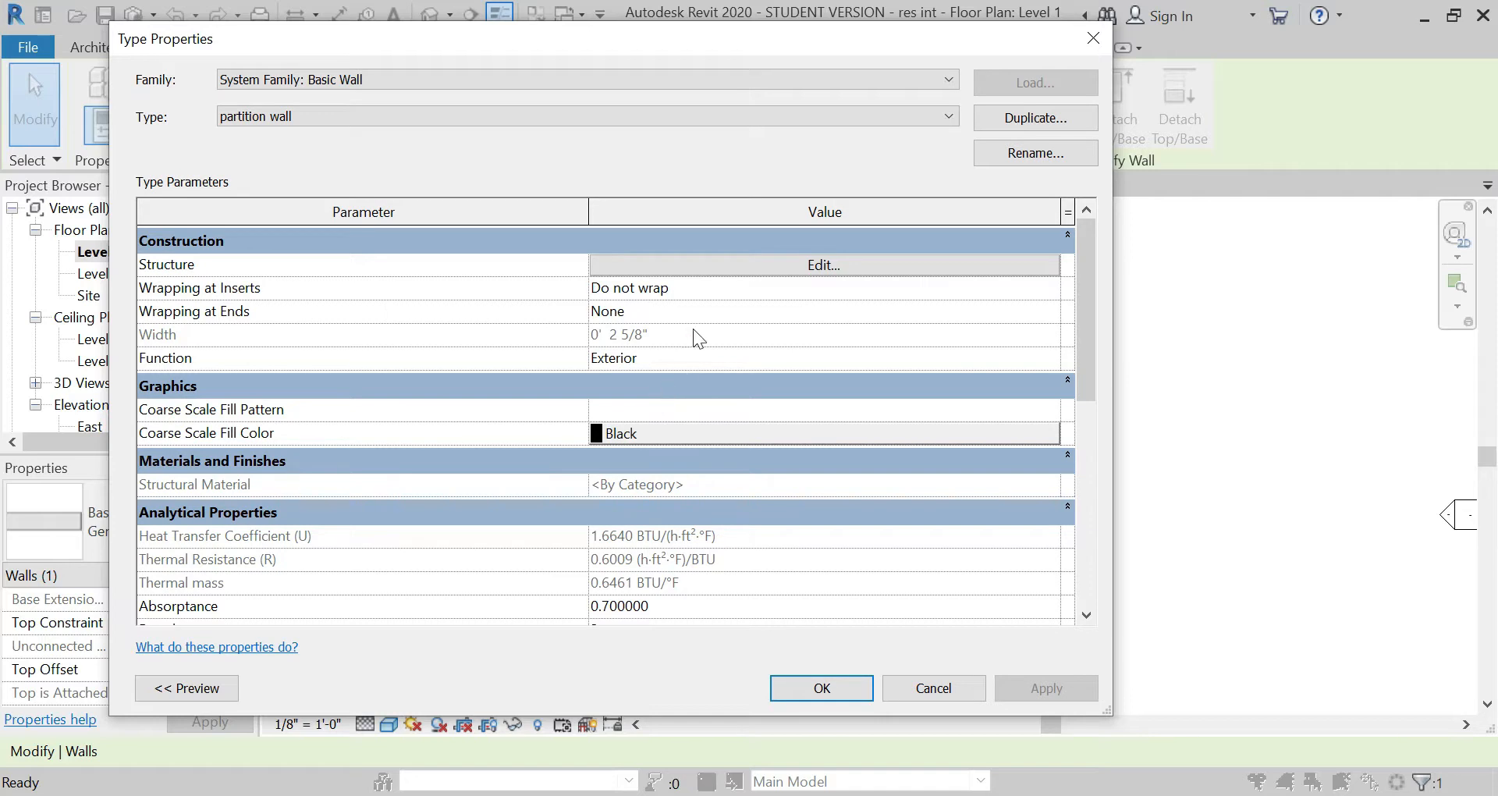
{"action": "left_click", "coordinate": [837, 690]}
{"action": "left_click", "coordinate": [798, 620]}
Step: Change the diagonal Generic - 8" wall to the partition wall type
{"action": "scroll", "coordinate": [682, 544], "scroll_direction": "up", "scroll_amount": 9}
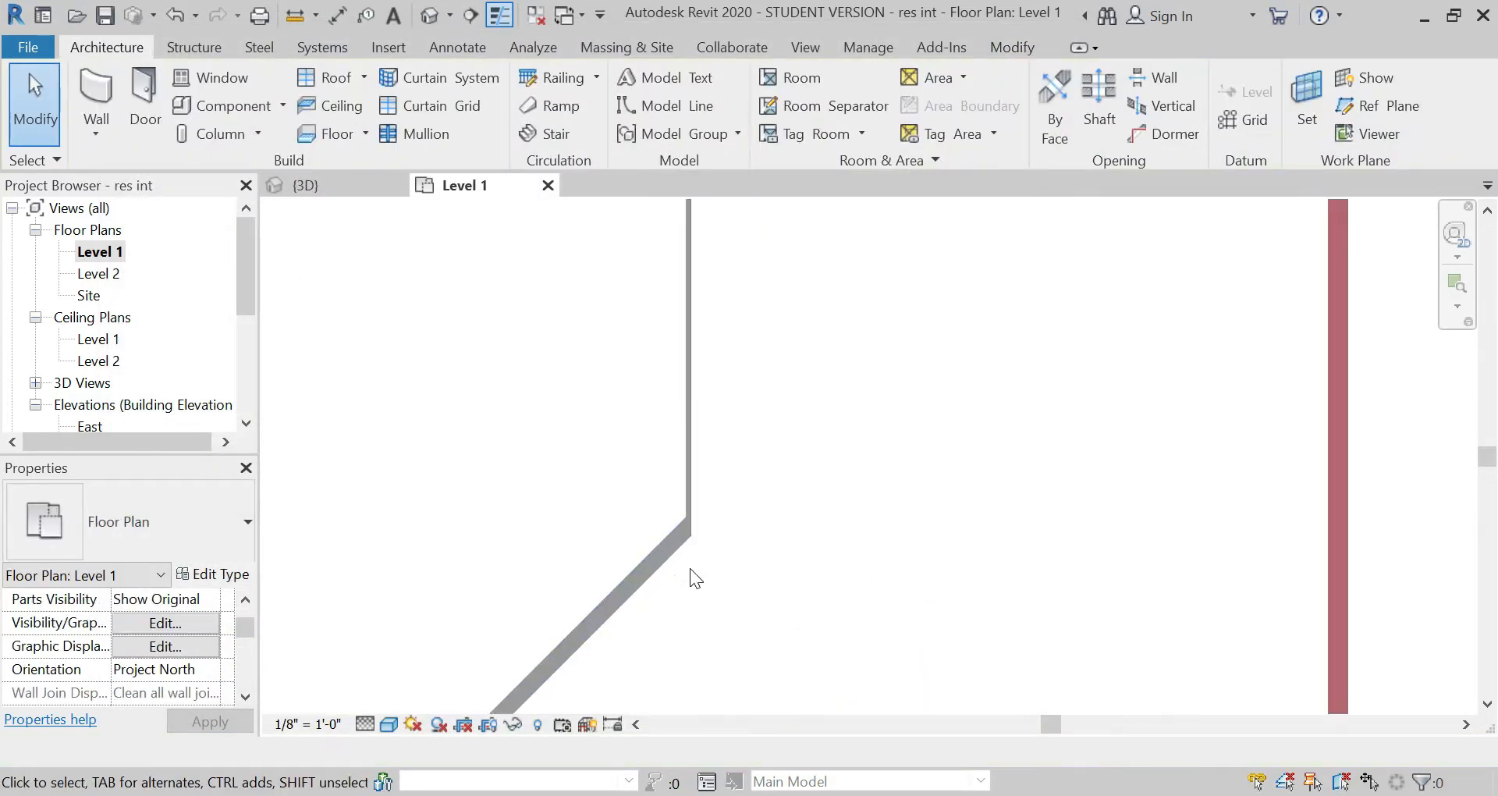
{"action": "scroll", "coordinate": [695, 596], "scroll_direction": "up", "scroll_amount": 4}
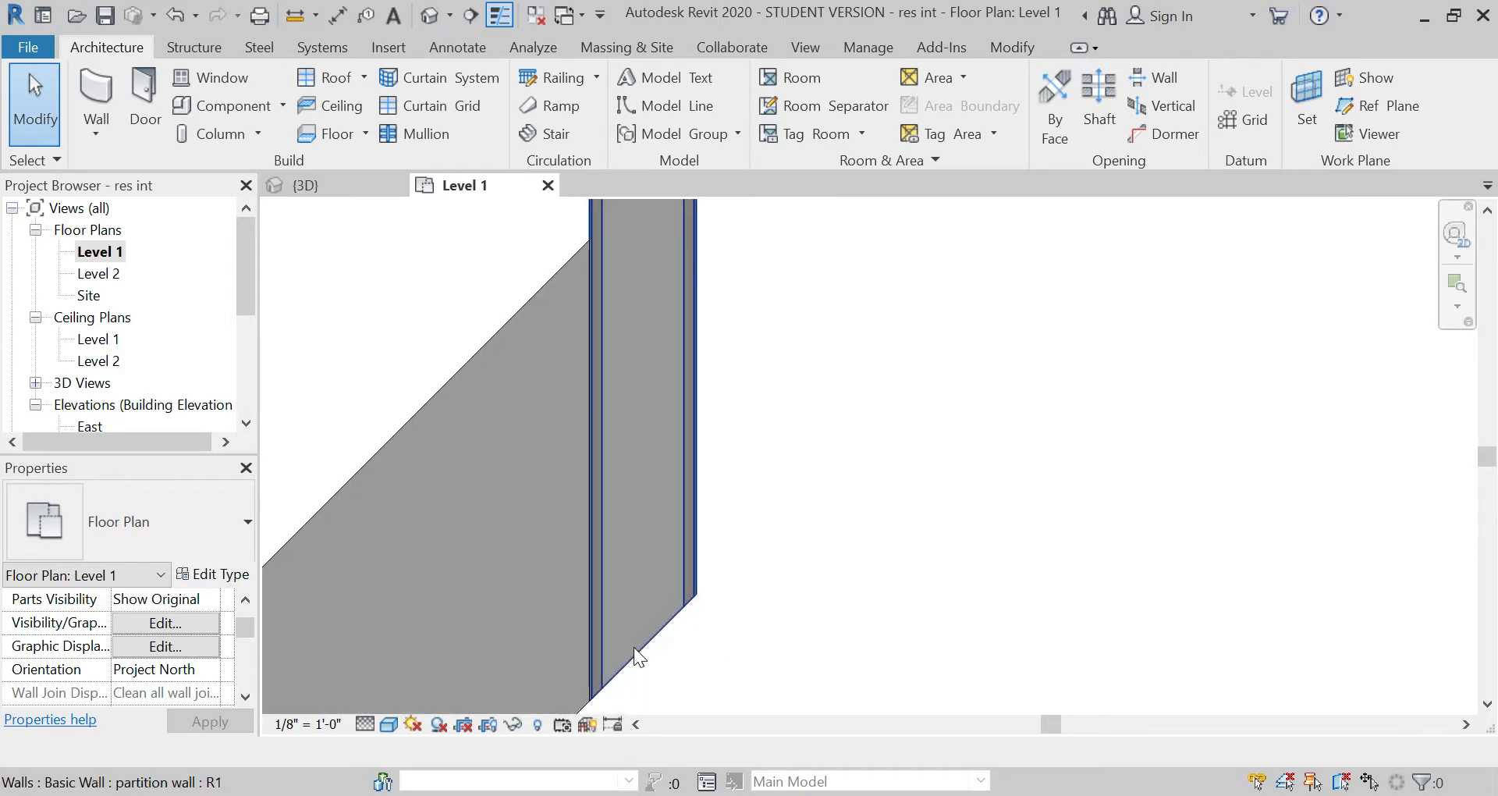
{"action": "scroll", "coordinate": [639, 672], "scroll_direction": "down", "scroll_amount": 4}
{"action": "left_click", "coordinate": [564, 582]}
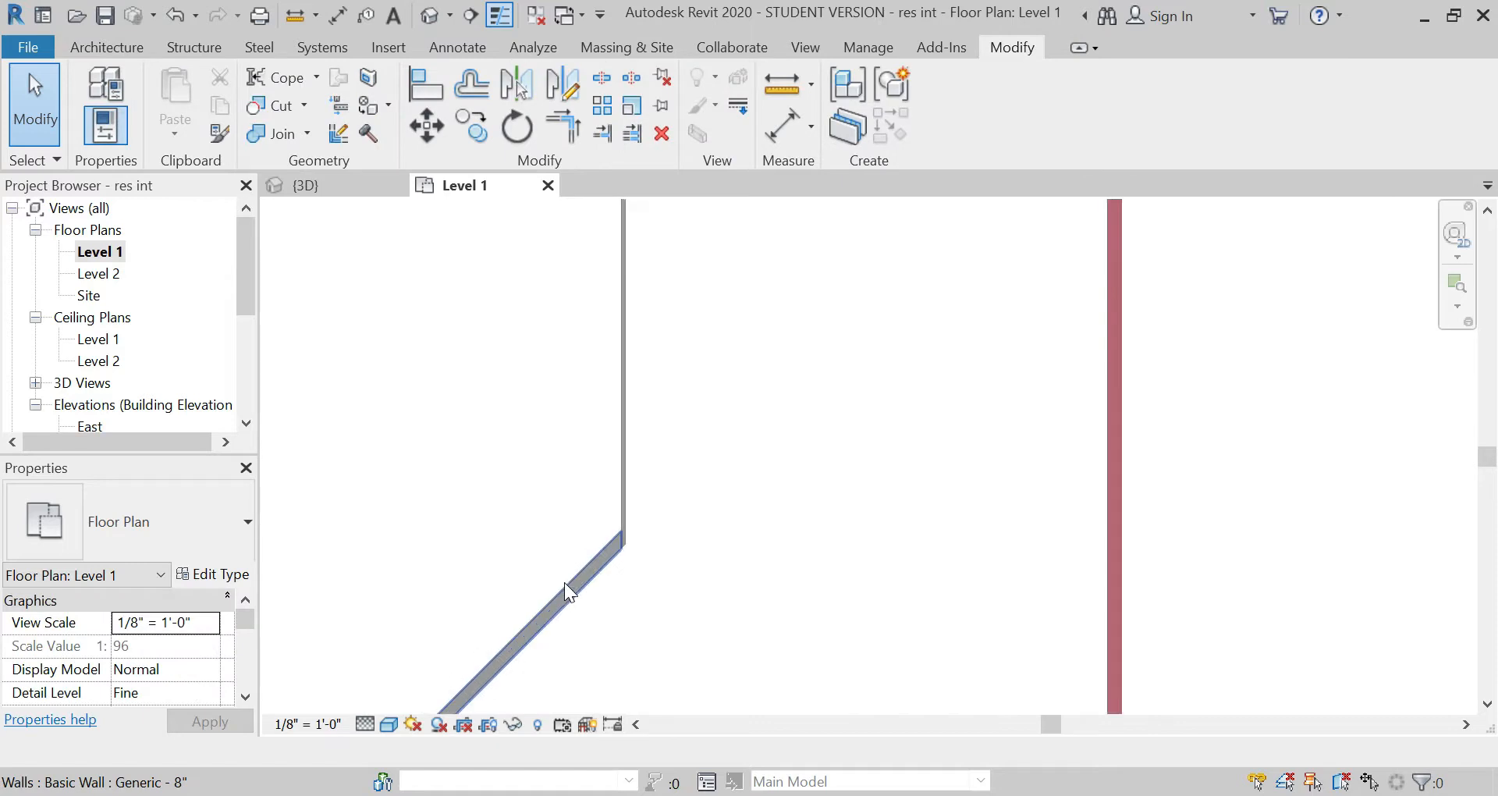
{"action": "left_click", "coordinate": [221, 536]}
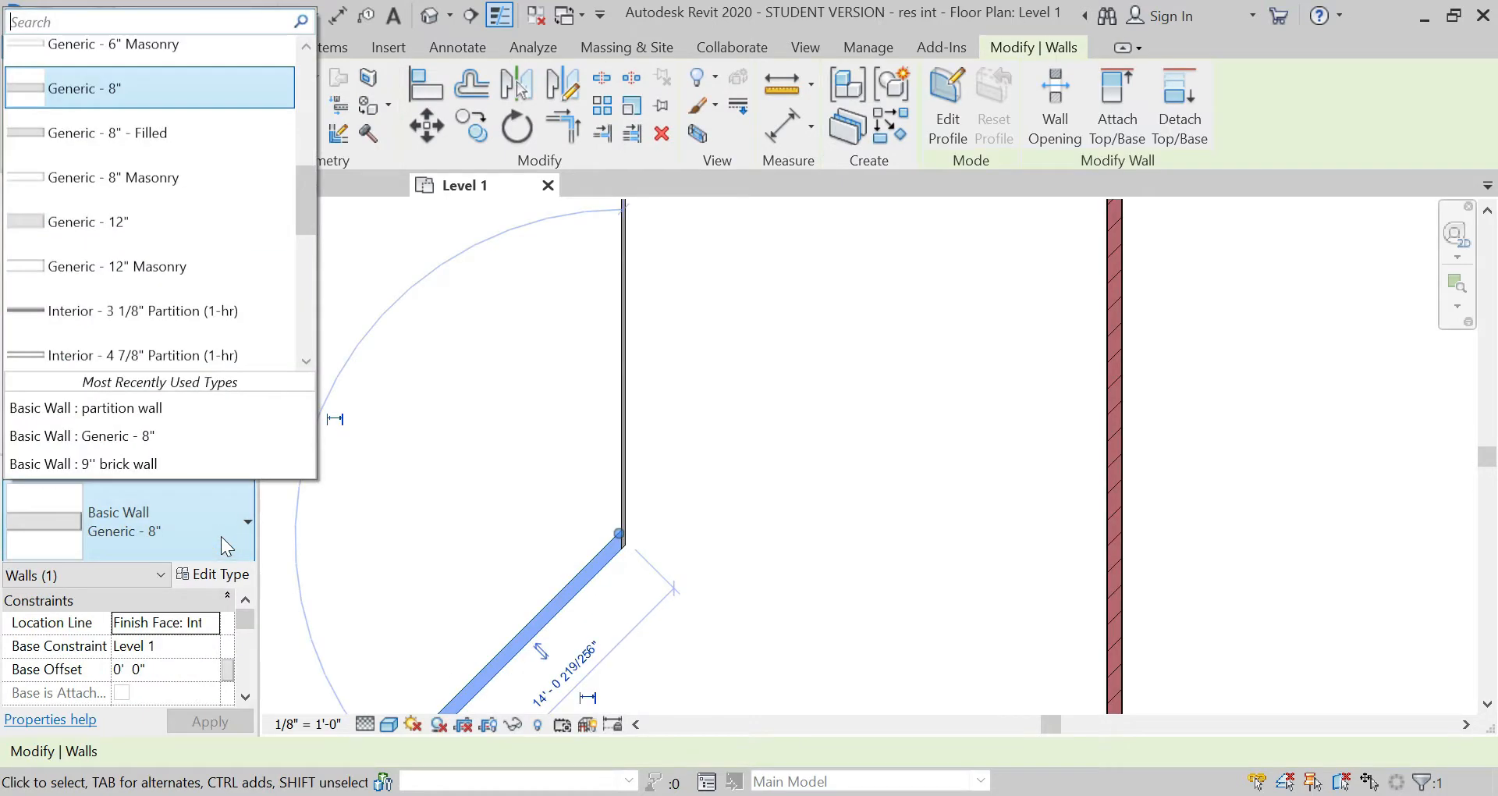
{"action": "scroll", "coordinate": [118, 223], "scroll_direction": "up", "scroll_amount": 3}
{"action": "scroll", "coordinate": [119, 223], "scroll_direction": "up", "scroll_amount": 3}
{"action": "scroll", "coordinate": [119, 224], "scroll_direction": "down", "scroll_amount": 4}
{"action": "scroll", "coordinate": [119, 224], "scroll_direction": "down", "scroll_amount": 3}
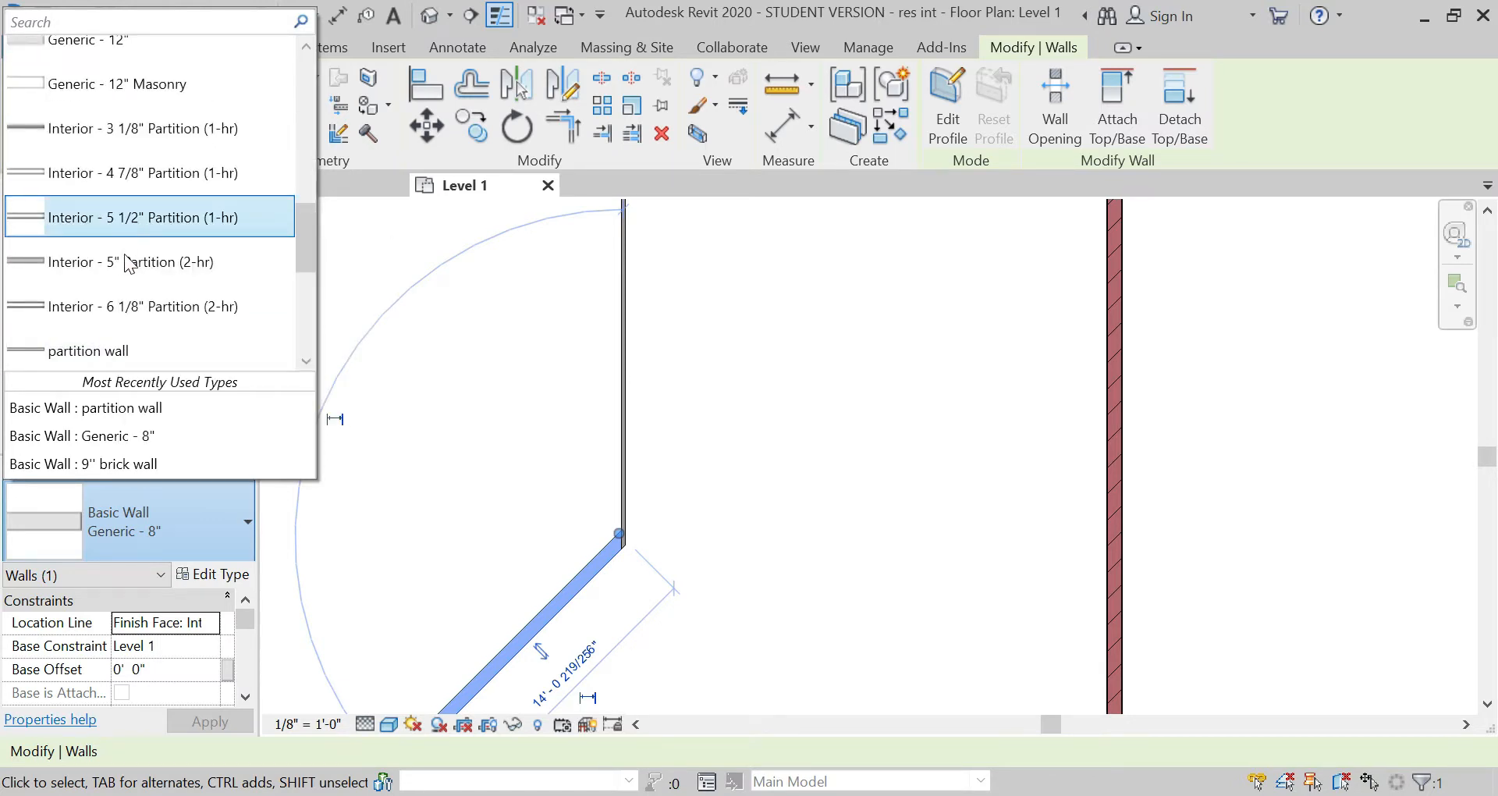
{"action": "left_click", "coordinate": [133, 351]}
{"action": "left_click", "coordinate": [699, 453]}
Step: Create an in-place model in the Structural Columns category and start an extrusion with the Rectangle sketch tool
{"action": "scroll", "coordinate": [700, 453], "scroll_direction": "down", "scroll_amount": 3}
{"action": "scroll", "coordinate": [612, 320], "scroll_direction": "up", "scroll_amount": 8}
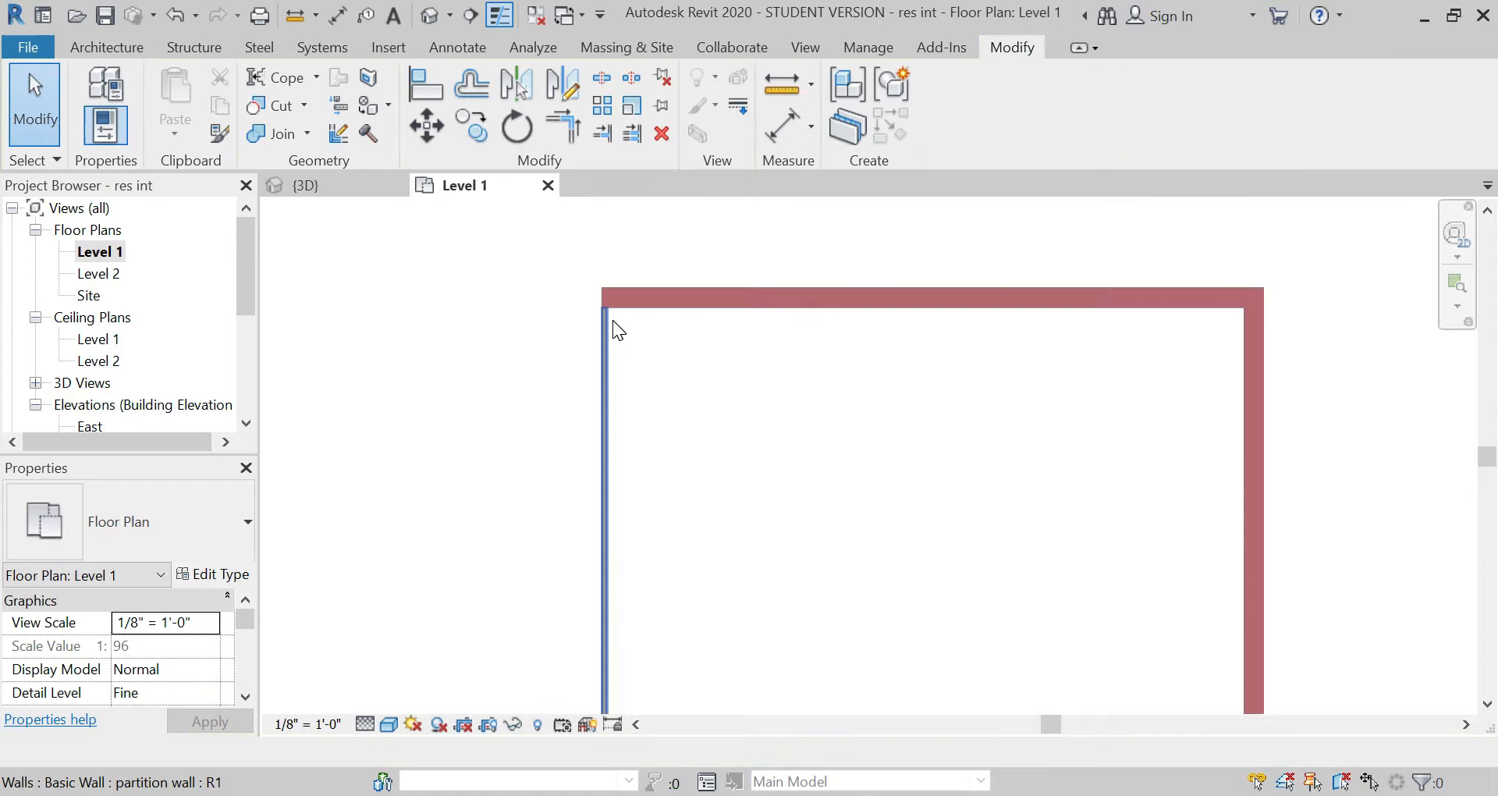
{"action": "left_click", "coordinate": [100, 50]}
{"action": "left_click", "coordinate": [281, 105]}
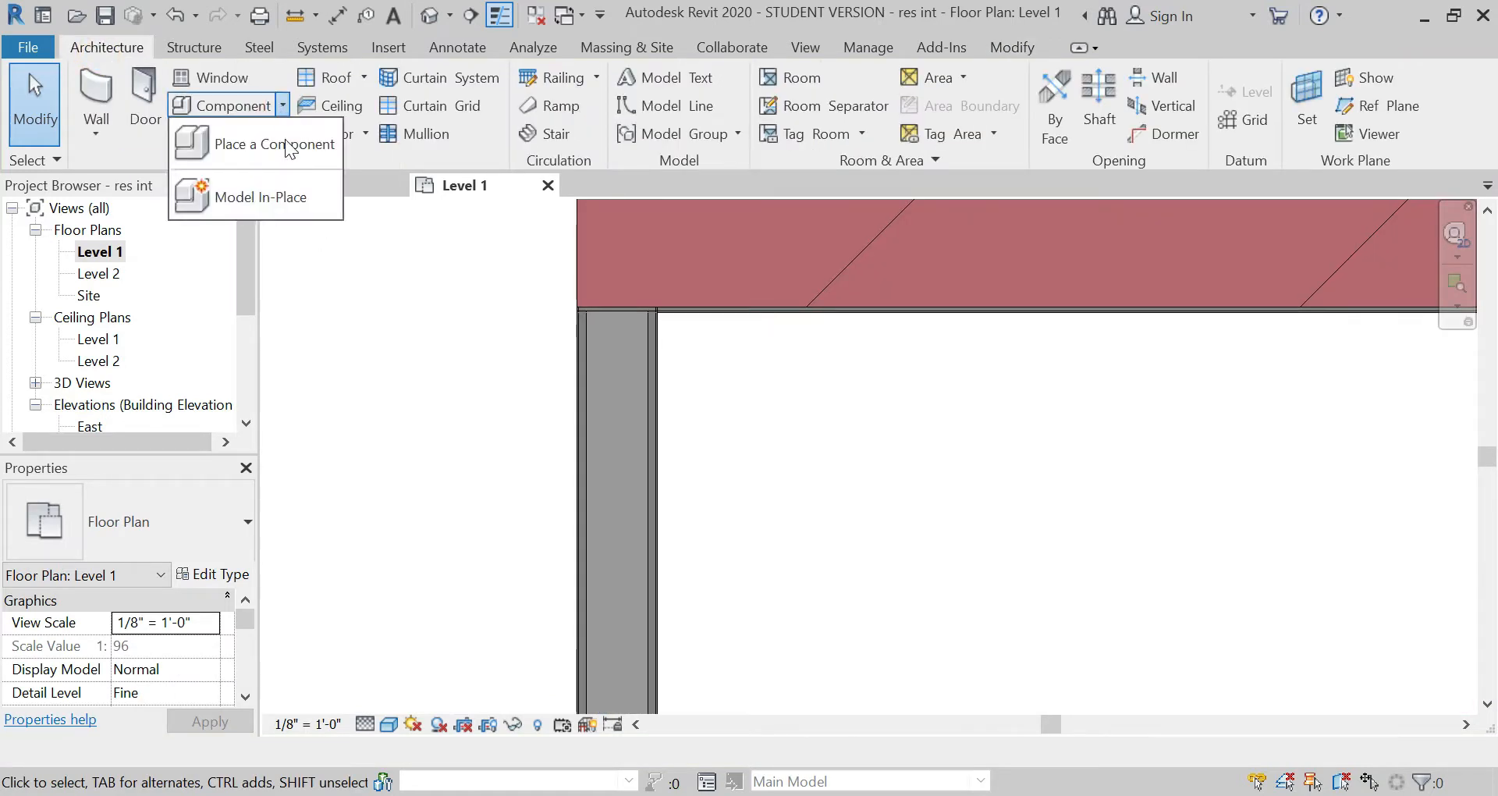
{"action": "left_click", "coordinate": [290, 198]}
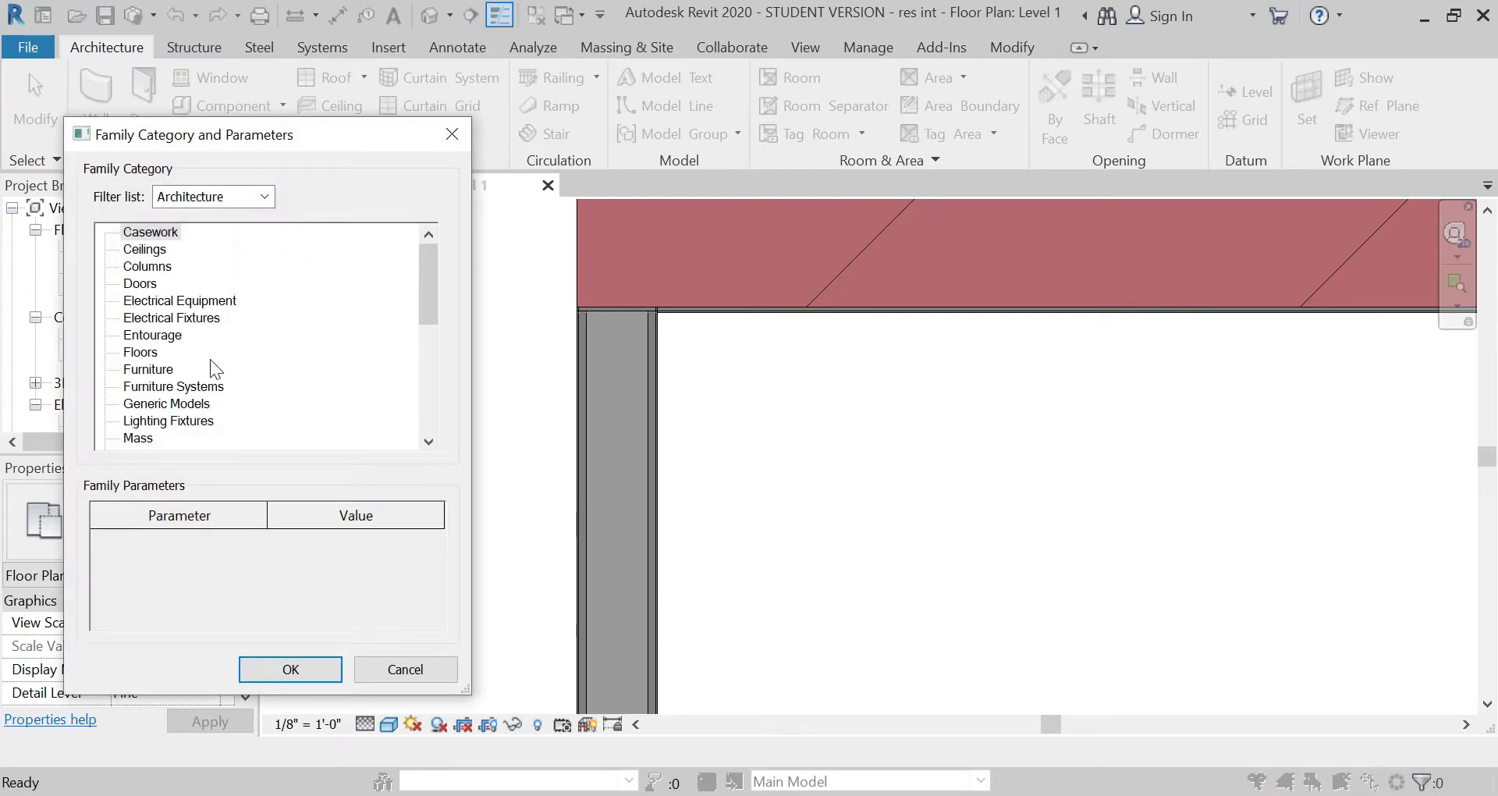
{"action": "scroll", "coordinate": [212, 363], "scroll_direction": "down", "scroll_amount": 5}
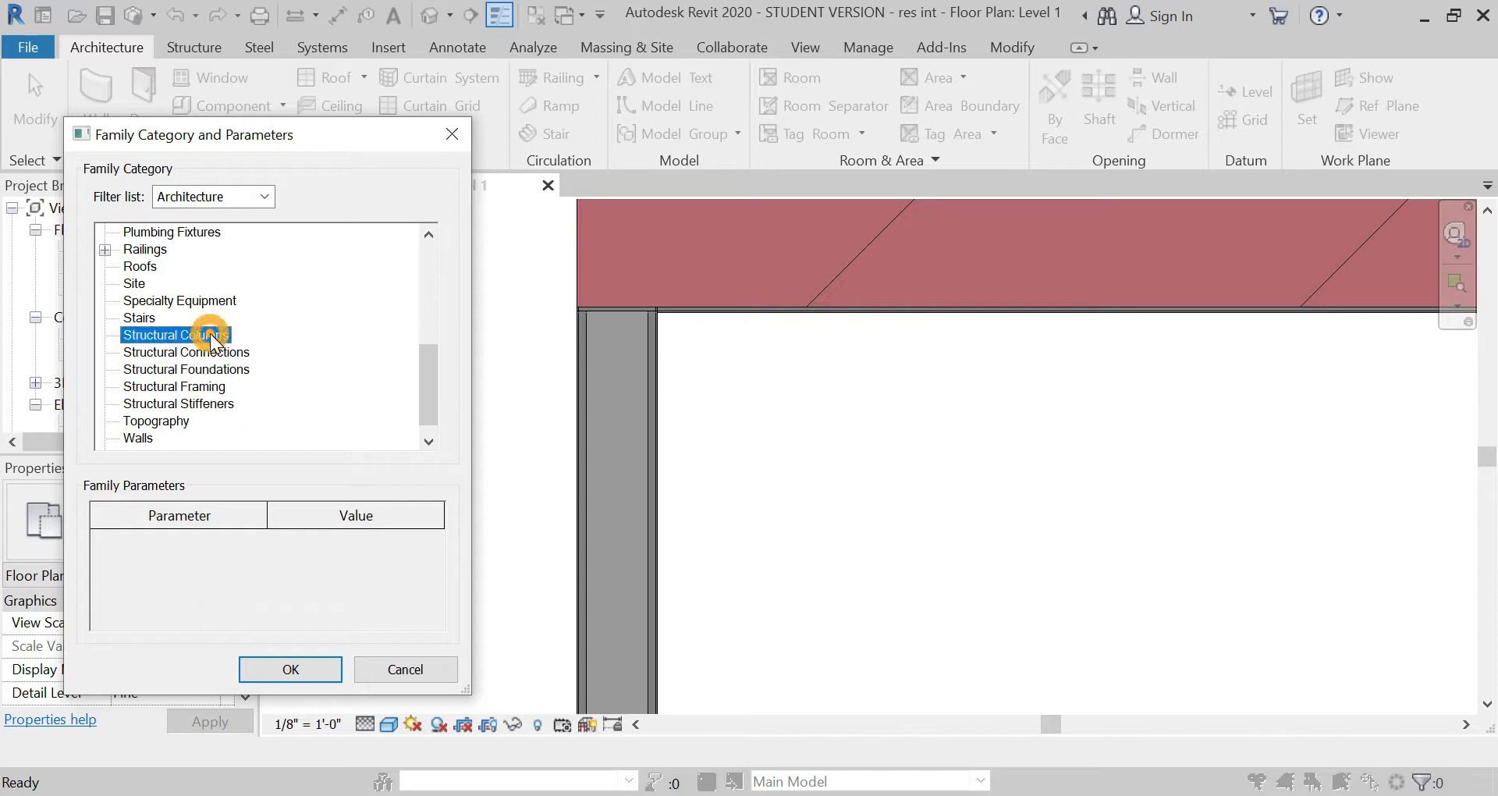
{"action": "left_click", "coordinate": [296, 669]}
{"action": "left_click", "coordinate": [719, 447]}
{"action": "left_click", "coordinate": [200, 94]}
{"action": "left_click", "coordinate": [880, 79]}
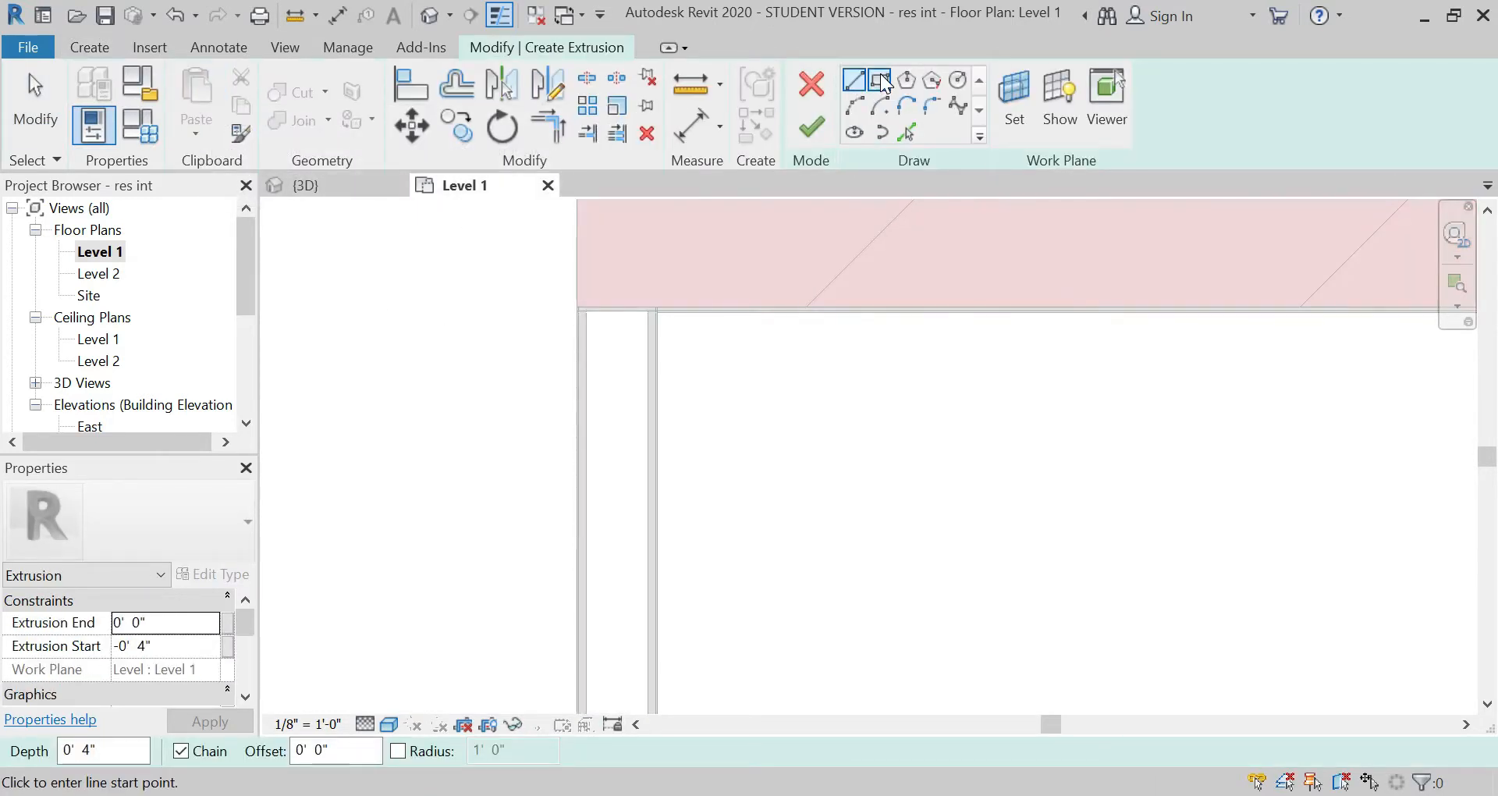
{"action": "left_click", "coordinate": [586, 313]}
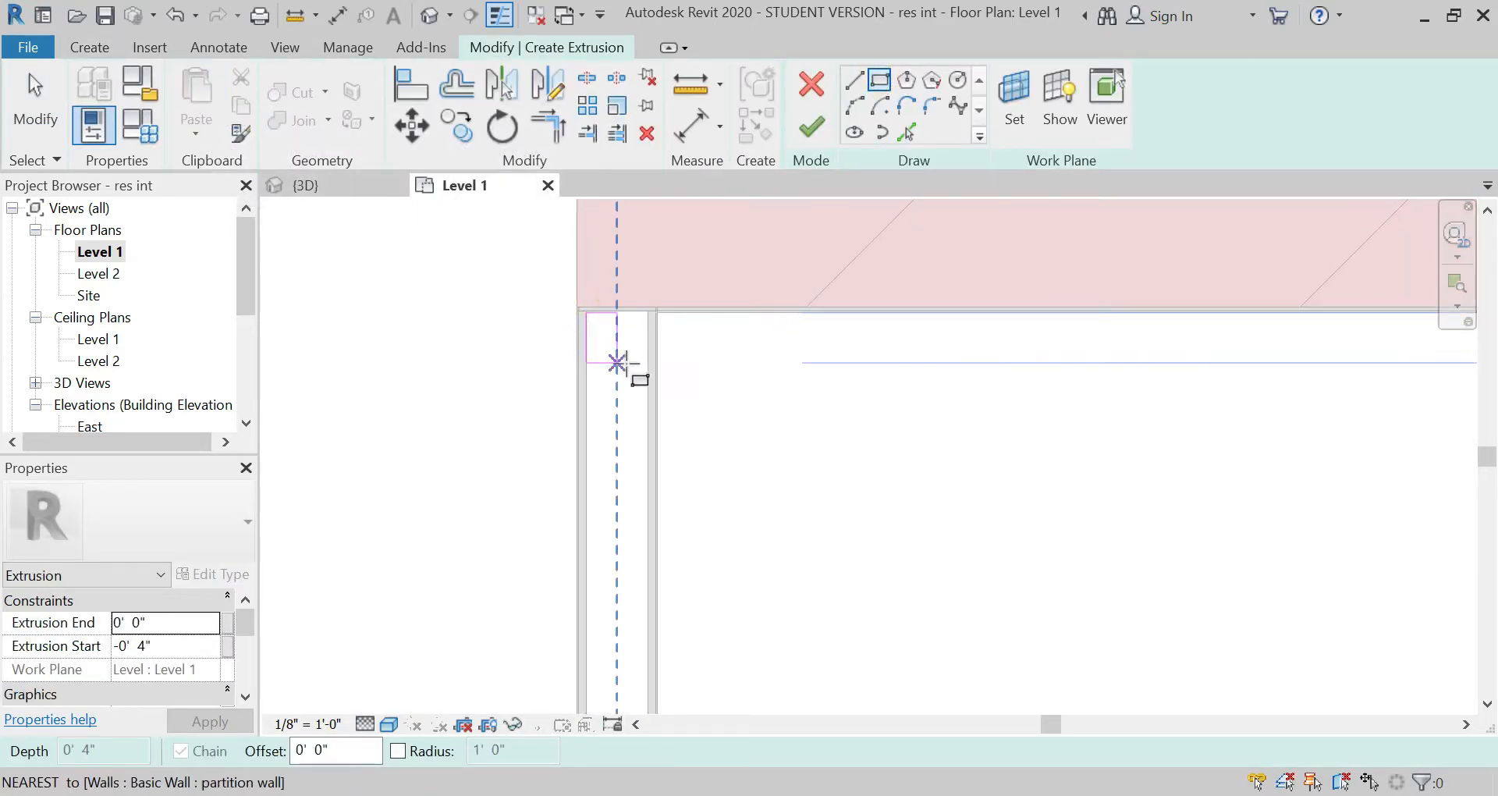
{"action": "scroll", "coordinate": [619, 307], "scroll_direction": "up", "scroll_amount": 3}
{"action": "key", "text": "Escape"}
{"action": "scroll", "coordinate": [617, 310], "scroll_direction": "down", "scroll_amount": 4}
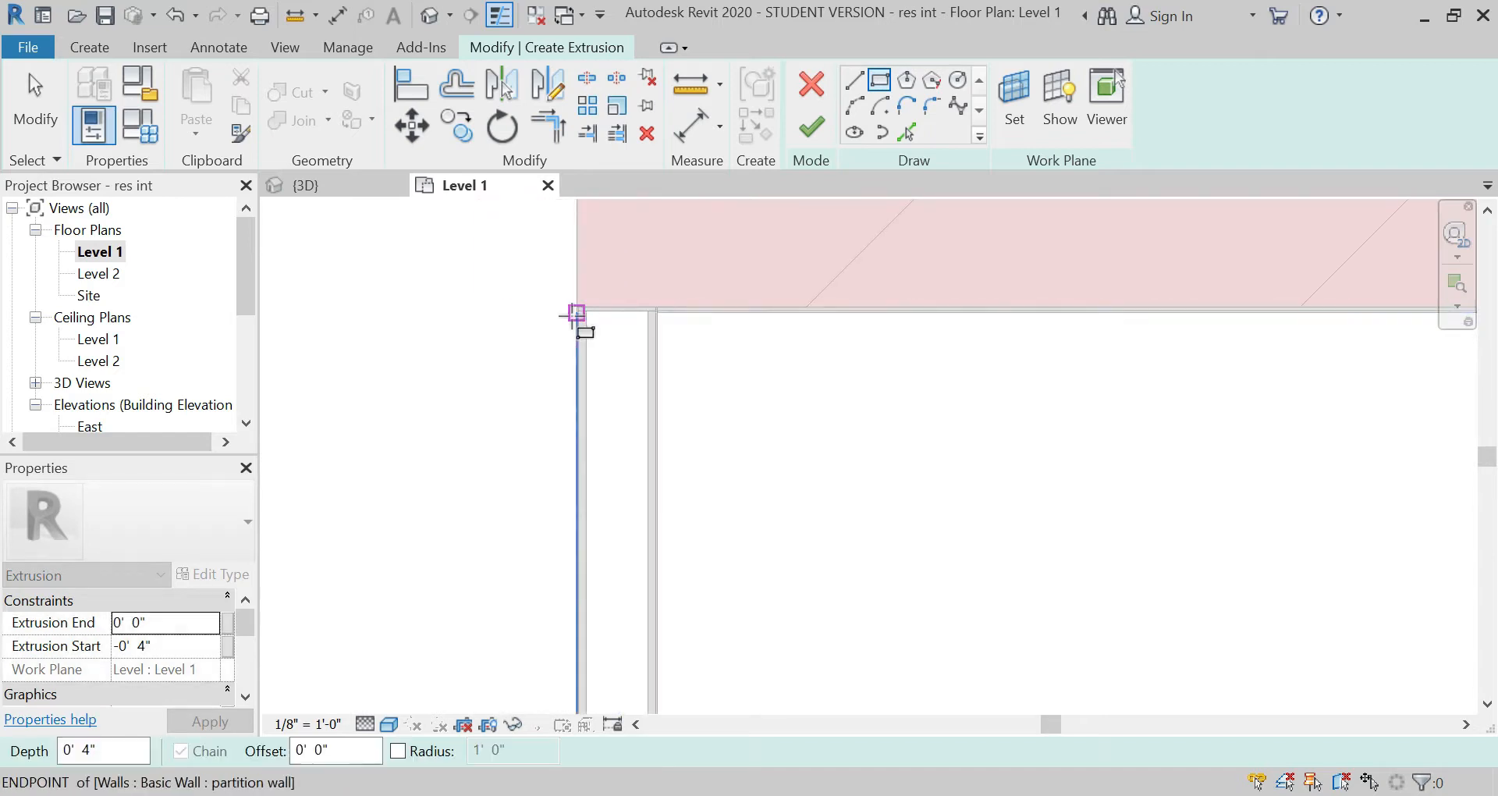
Step: Sketch a rectangle about 3 3/4" long filling the width of the vertical partition wall's air layer, where it meets the north brick wall
{"action": "scroll", "coordinate": [649, 305], "scroll_direction": "up", "scroll_amount": 5}
{"action": "left_click", "coordinate": [358, 339]}
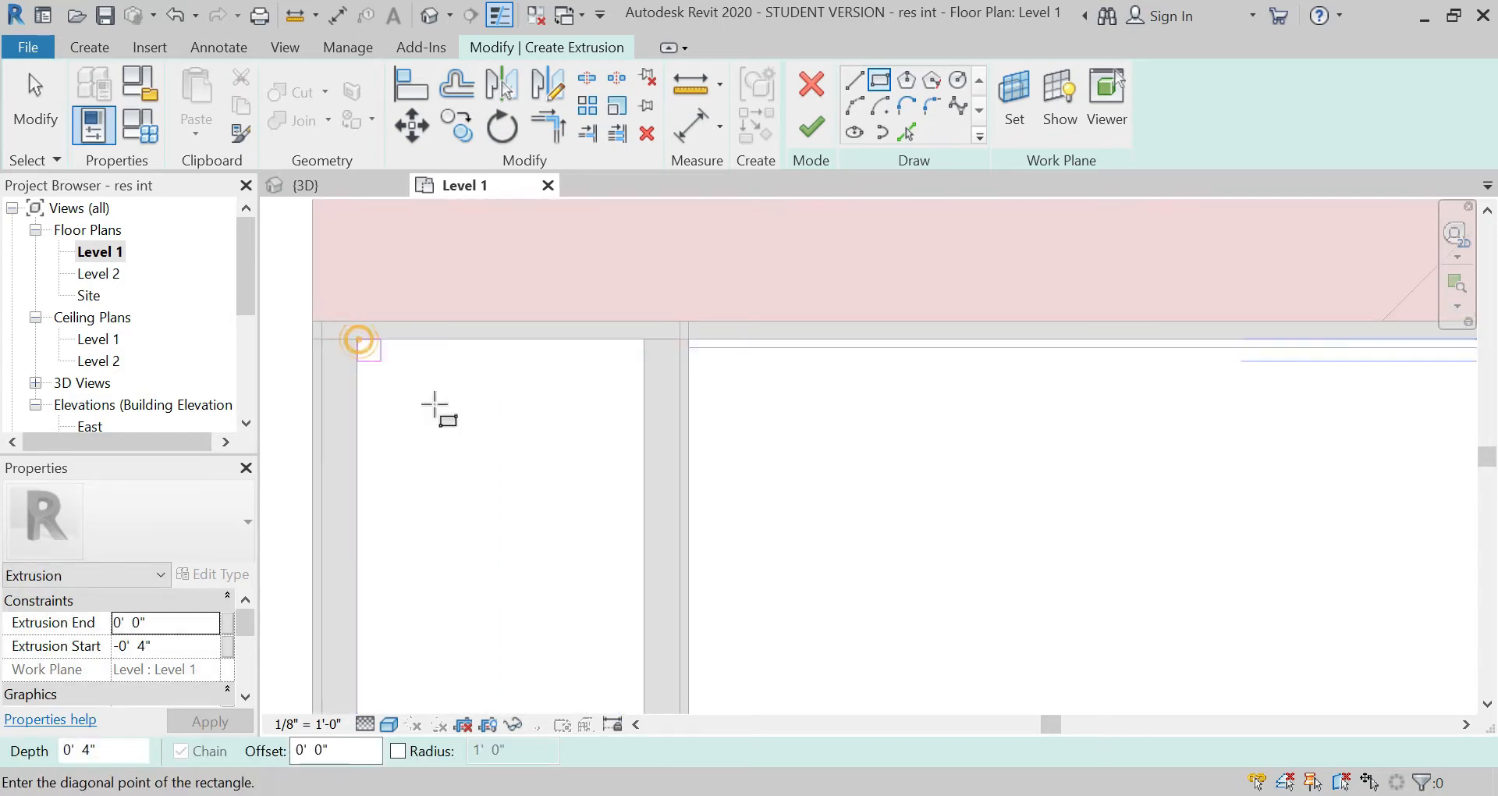
{"action": "left_click", "coordinate": [607, 554]}
{"action": "scroll", "coordinate": [601, 371], "scroll_direction": "down", "scroll_amount": 4}
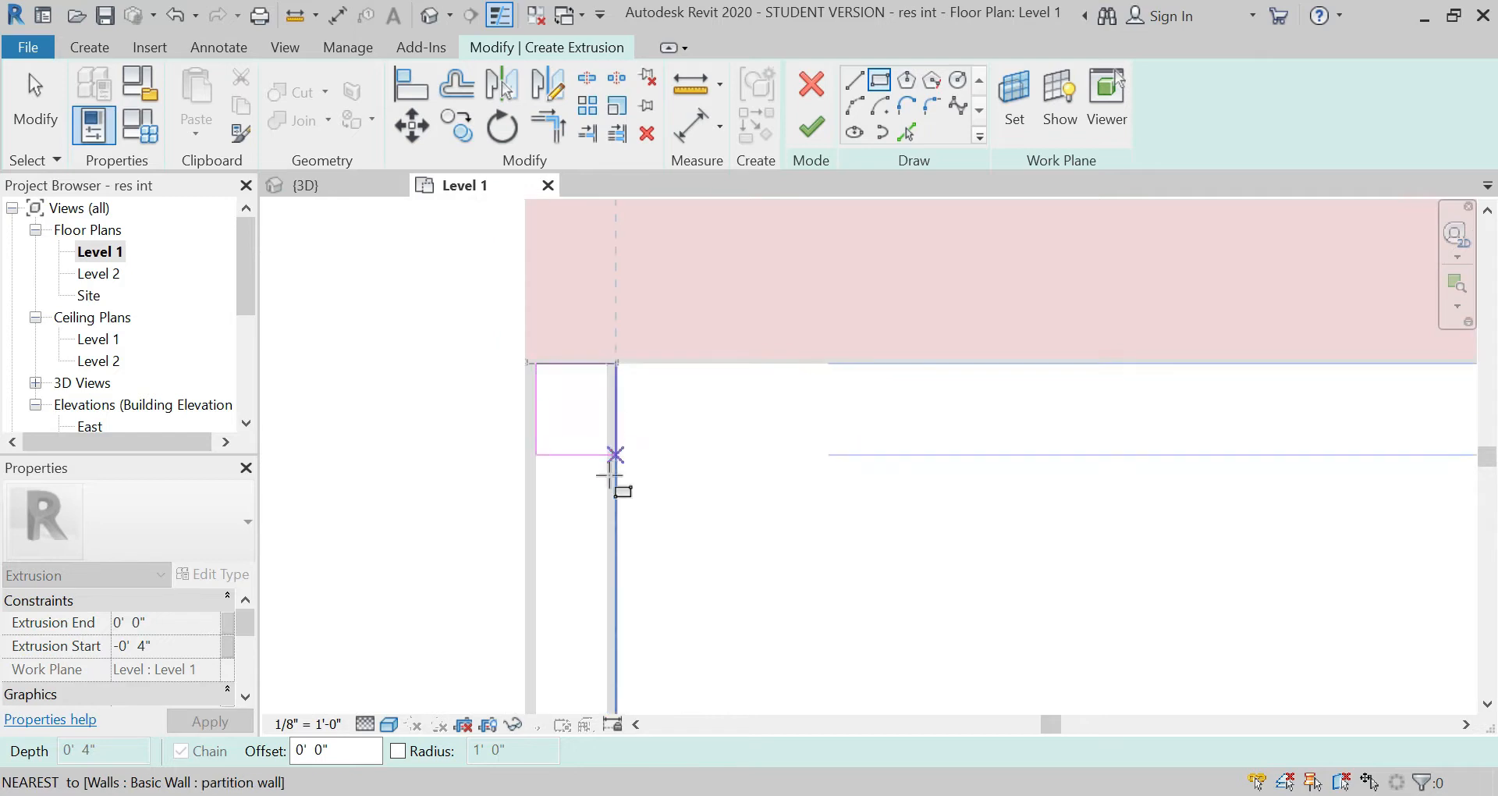
{"action": "left_click", "coordinate": [607, 496]}
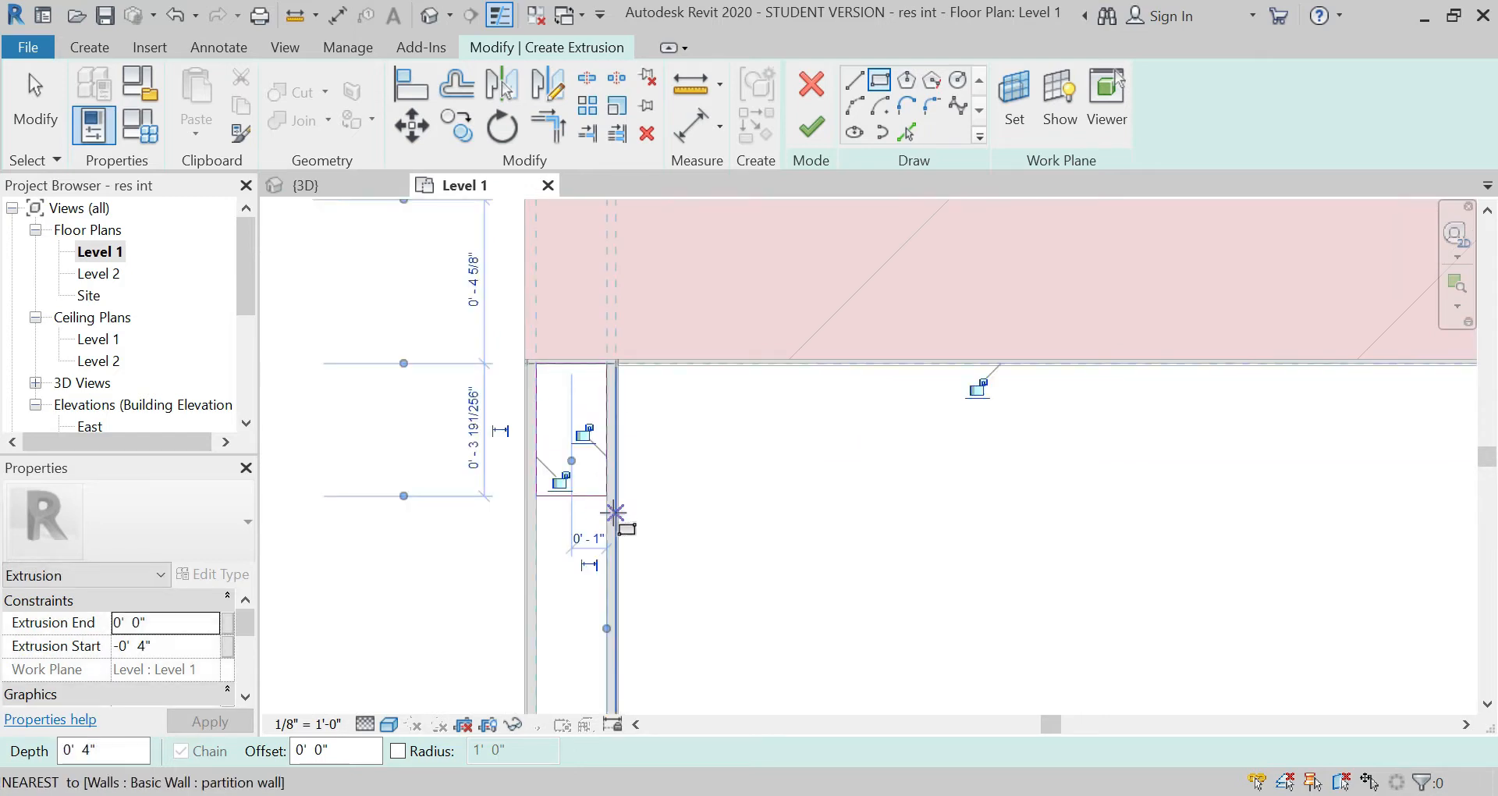
Step: Set the column rectangle's length along the partition wall to 4"
{"action": "key", "text": "Escape"}
{"action": "key", "text": "Escape"}
{"action": "left_click", "coordinate": [569, 363]}
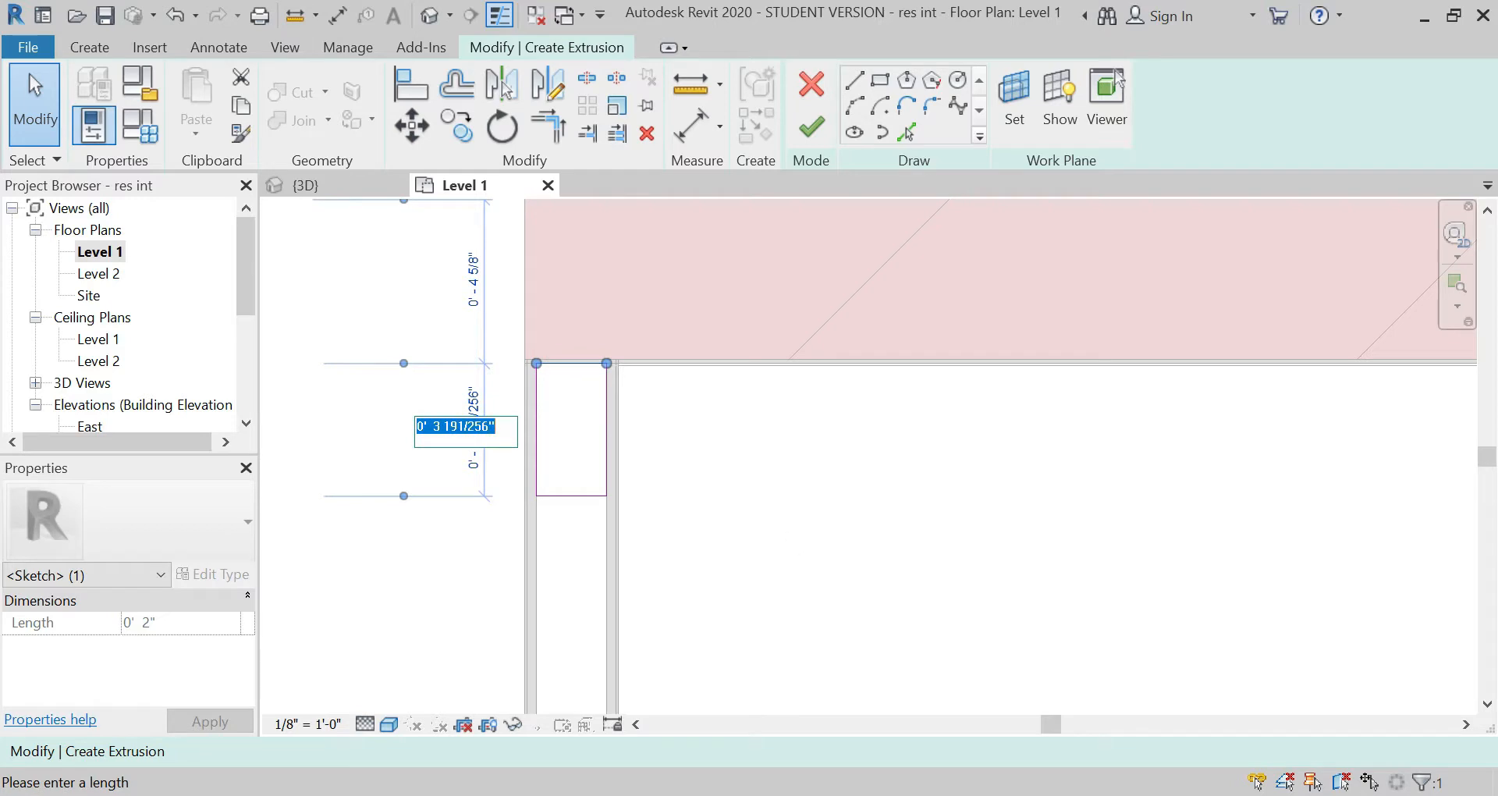
{"action": "key", "text": "Return"}
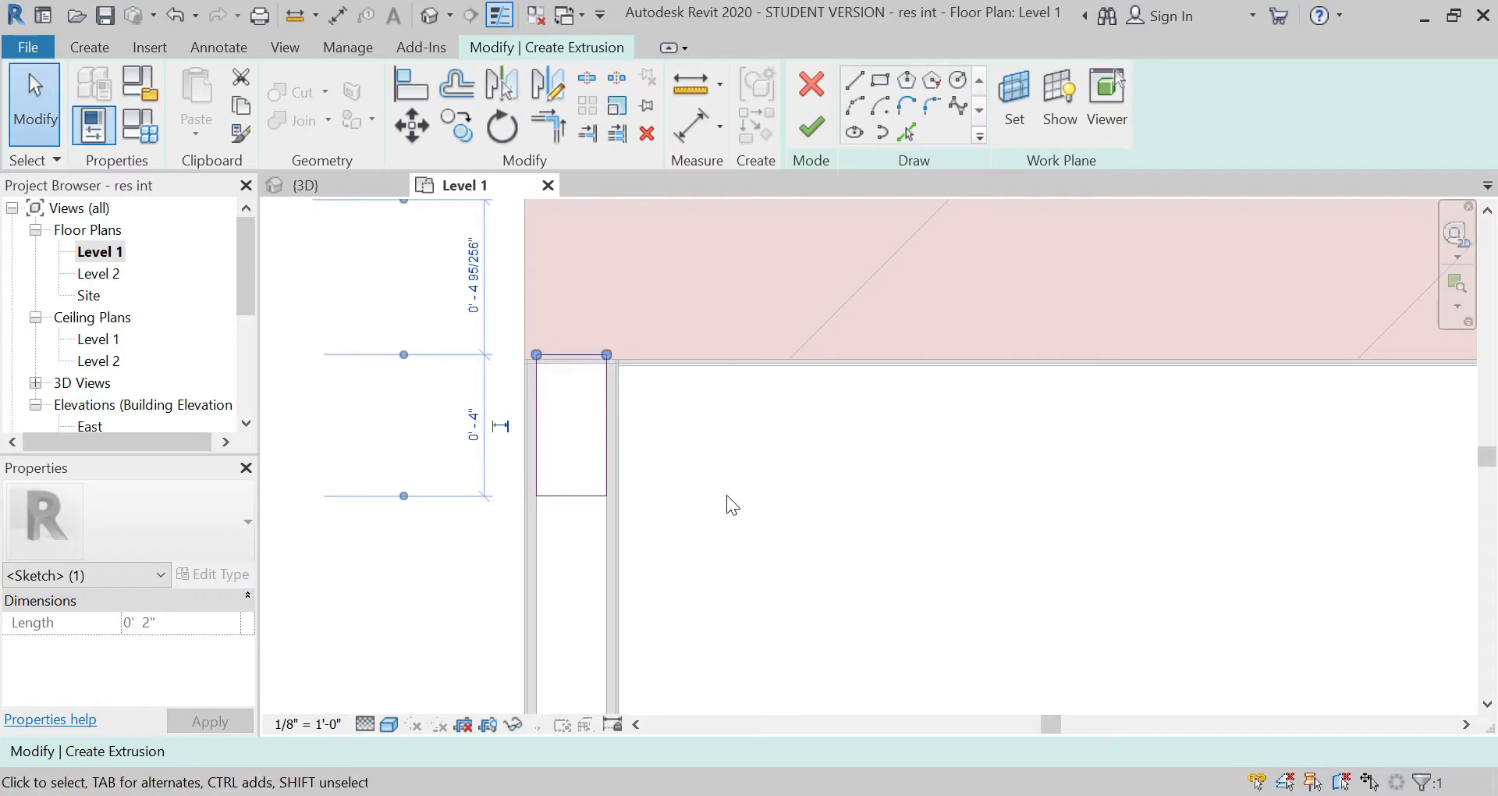
Step: Move the whole rectangle so its upper corner sits where the partition wall's air layer meets the inner face of the north brick wall
{"action": "left_click", "coordinate": [690, 456]}
{"action": "left_click_drag", "start_coordinate": [662, 523], "coordinate": [486, 332]}
{"action": "scroll", "coordinate": [535, 327], "scroll_direction": "up", "scroll_amount": 5}
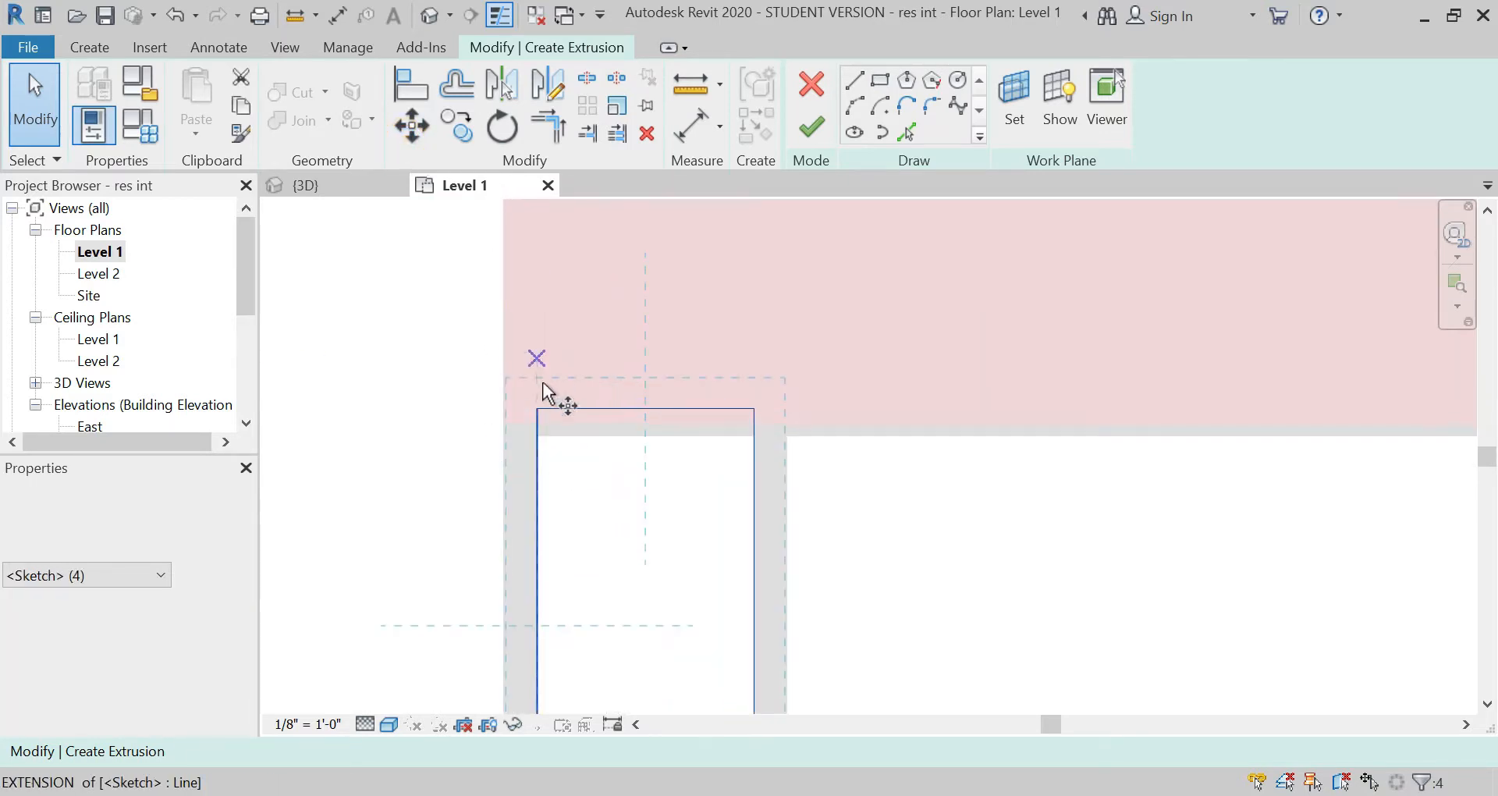
{"action": "key", "text": "m"}
{"action": "key", "text": "v"}
{"action": "left_click", "coordinate": [537, 412]}
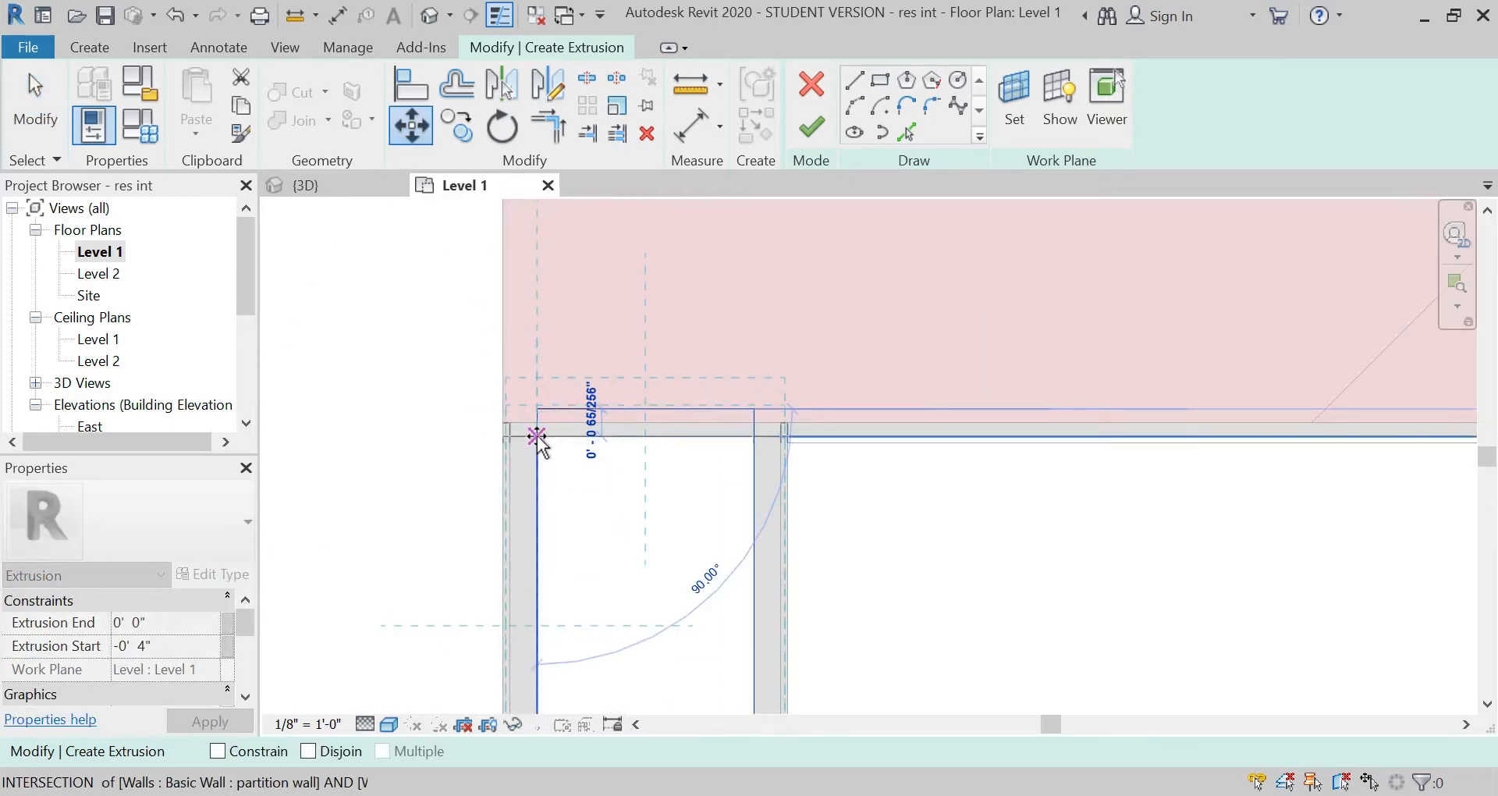
{"action": "left_click", "coordinate": [536, 439]}
{"action": "scroll", "coordinate": [601, 312], "scroll_direction": "down", "scroll_amount": 3}
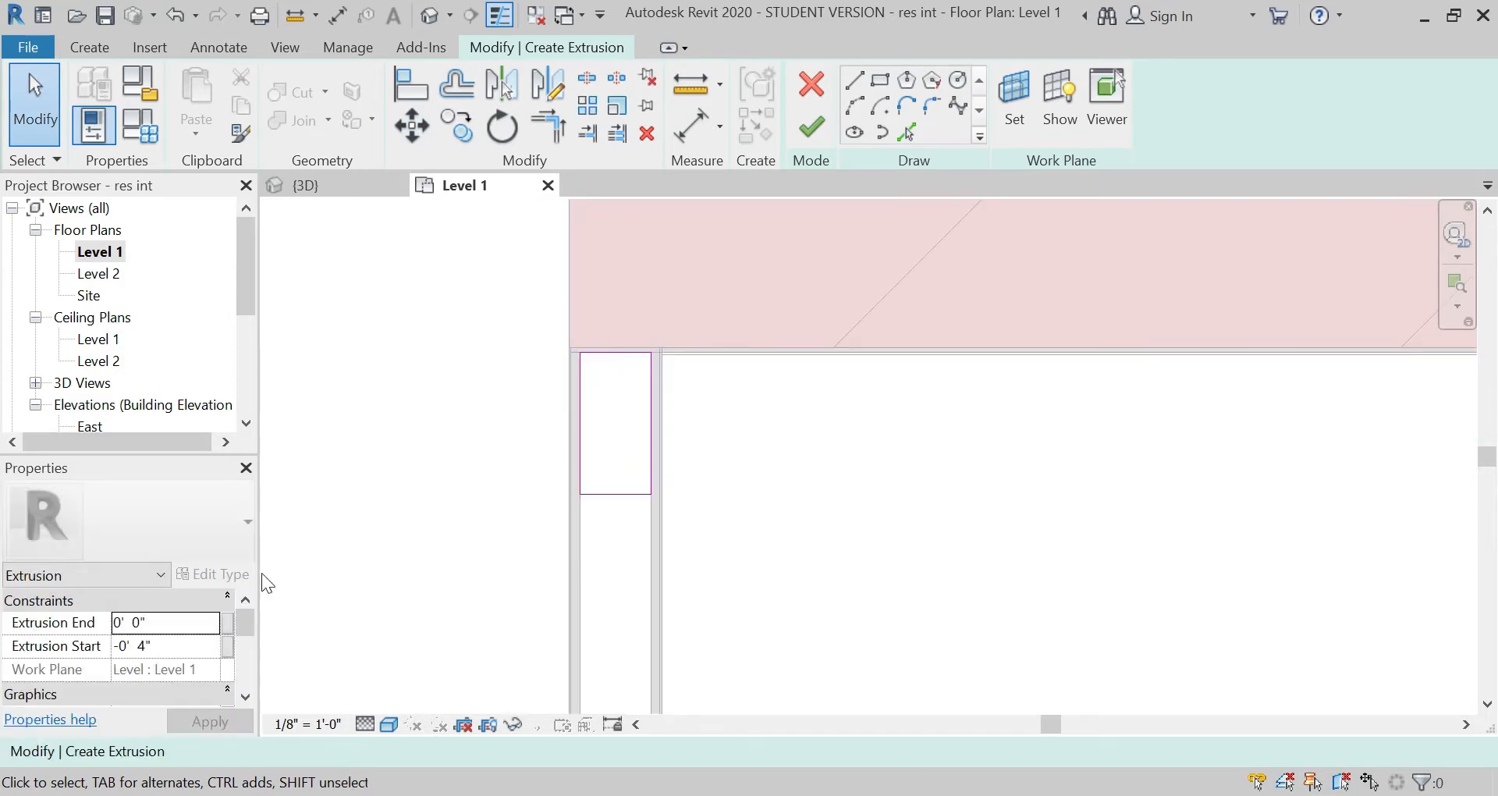
Step: Associate the extrusion end with a new family type parameter named height
{"action": "left_click", "coordinate": [229, 622]}
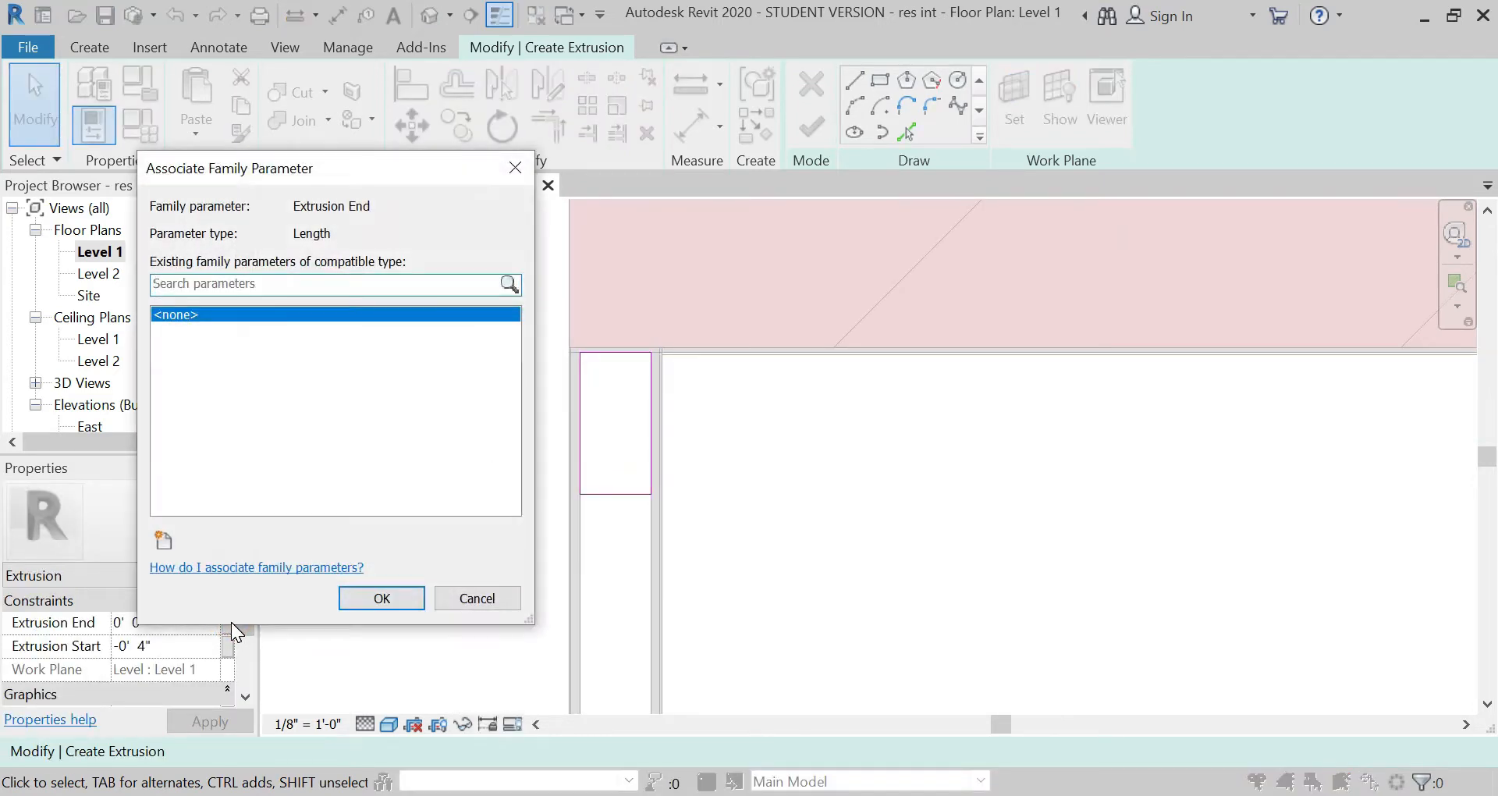
{"action": "left_click", "coordinate": [165, 539]}
{"action": "type", "text": "heig"}
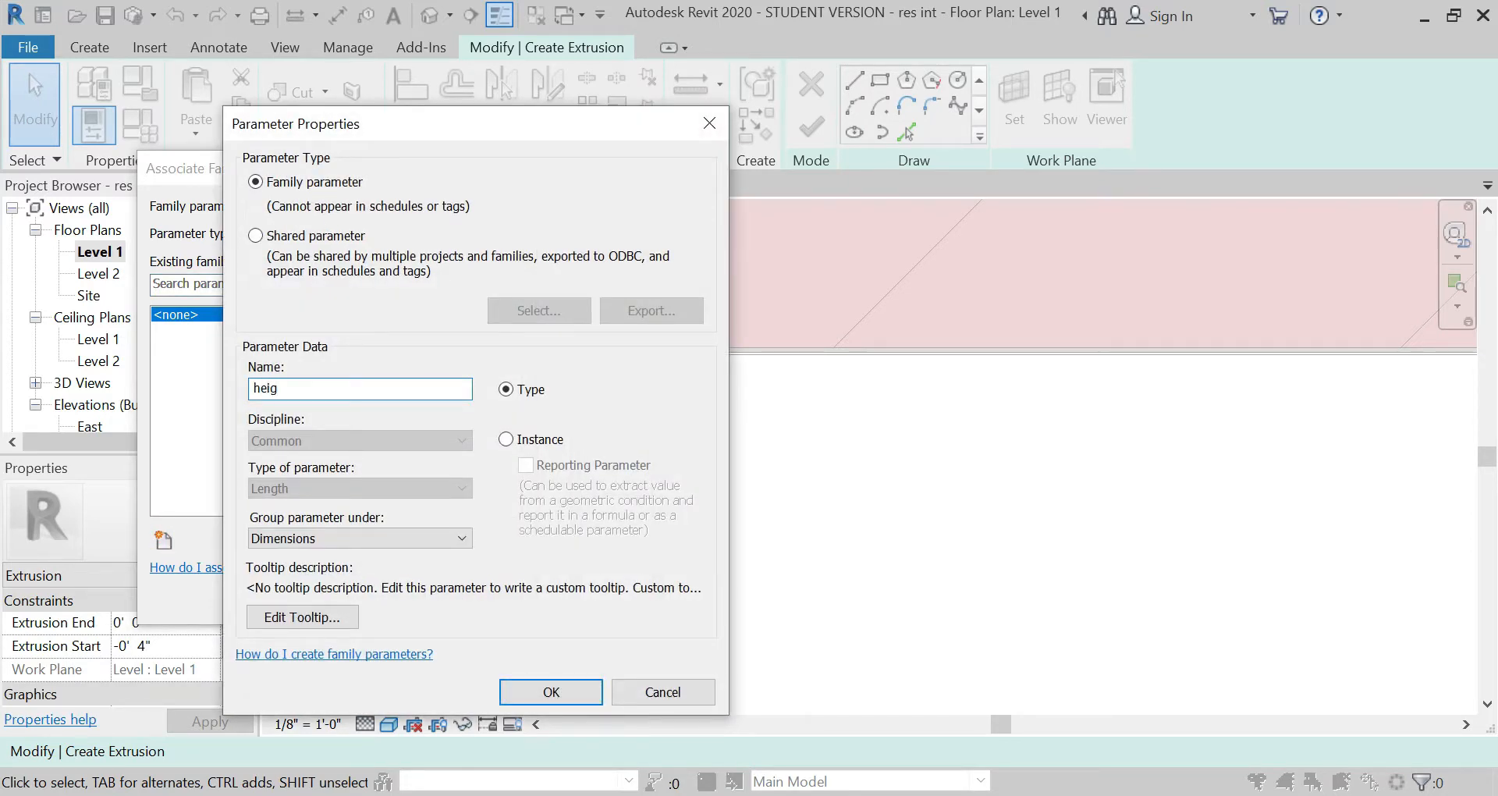
{"action": "type", "text": "ht"}
{"action": "key", "text": "Return"}
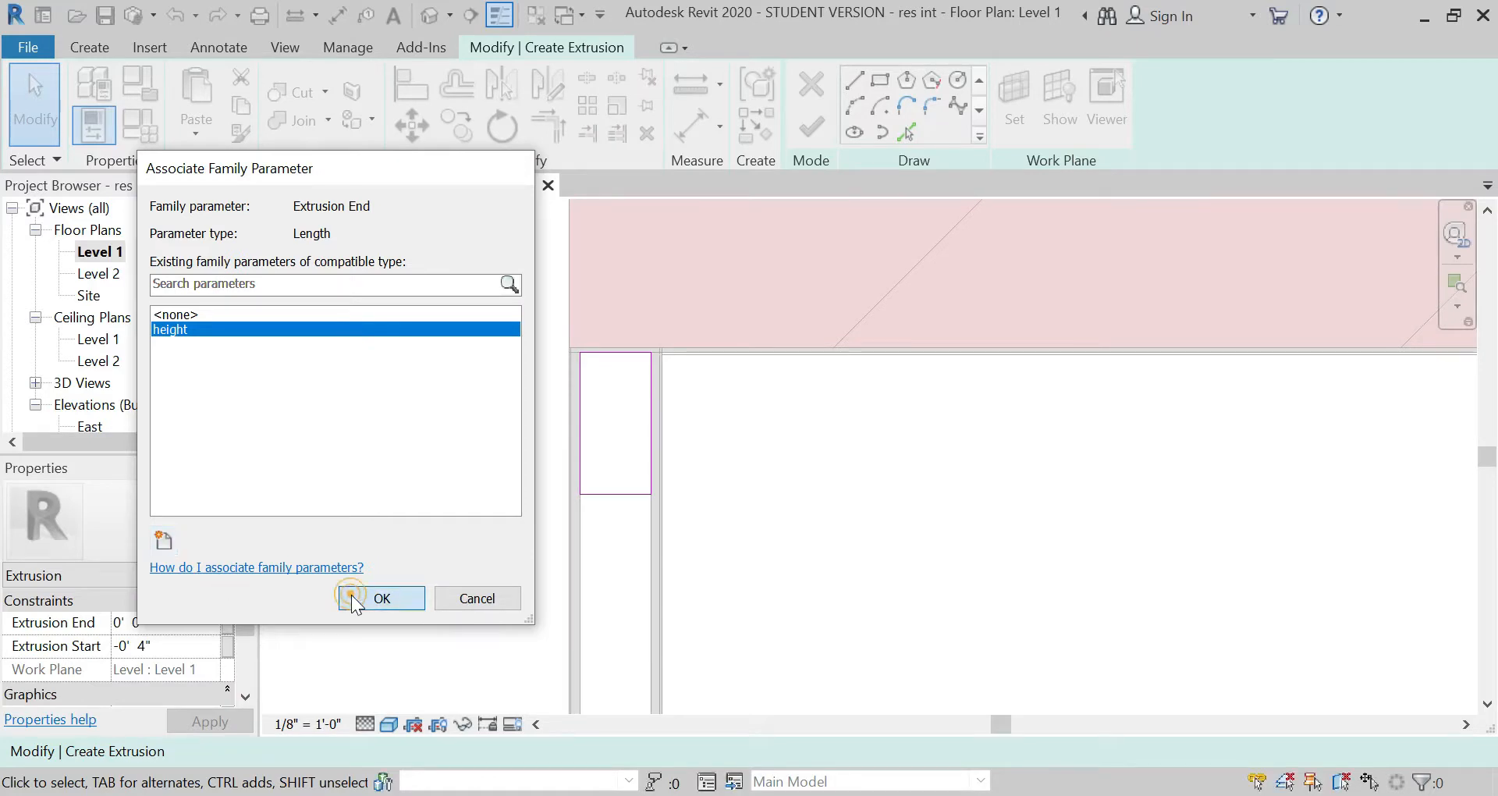
{"action": "left_click", "coordinate": [375, 597]}
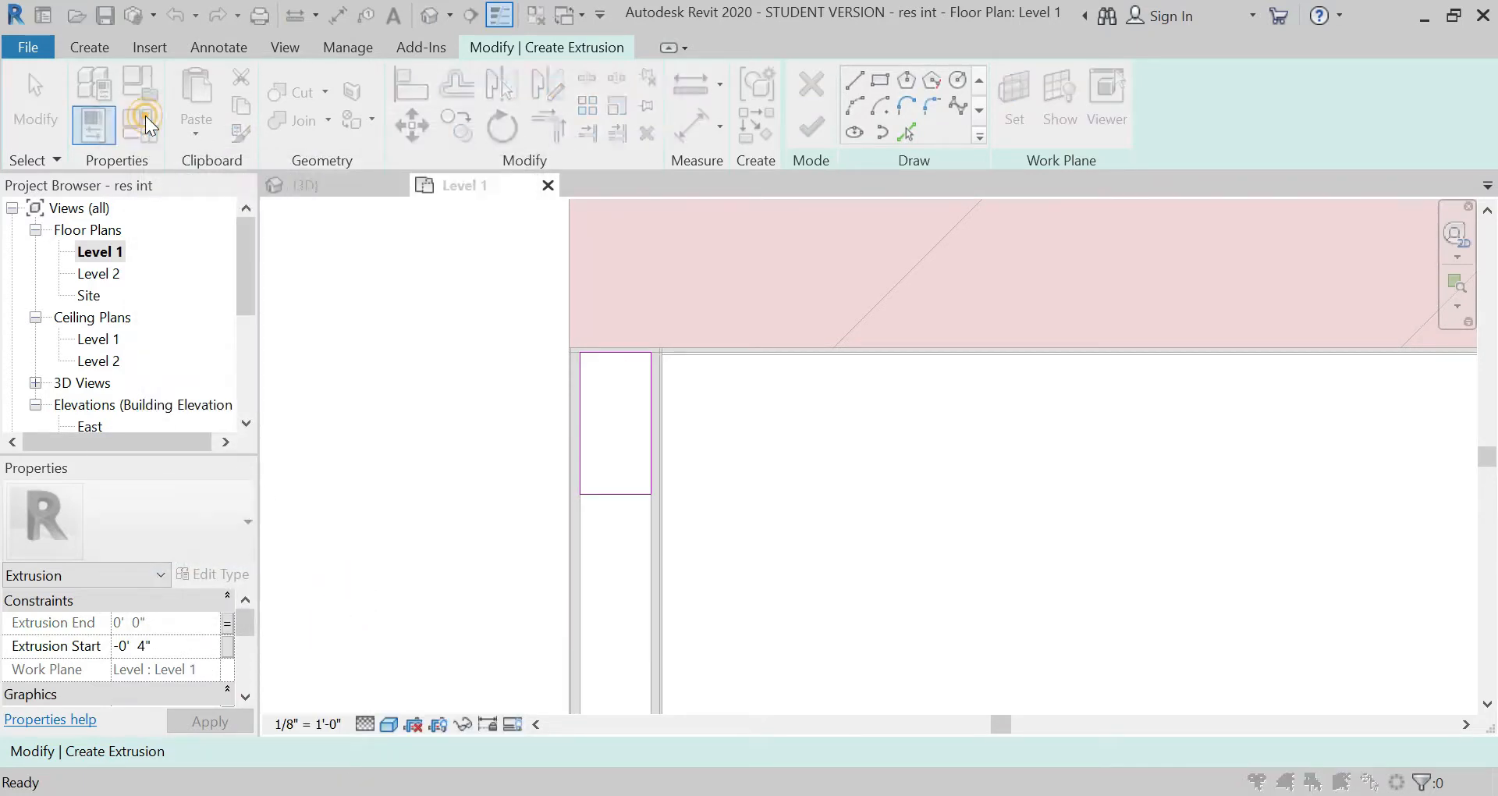
Step: Set the family's height parameter to 12' 0"
{"action": "left_click", "coordinate": [145, 117]}
{"action": "left_click", "coordinate": [374, 310]}
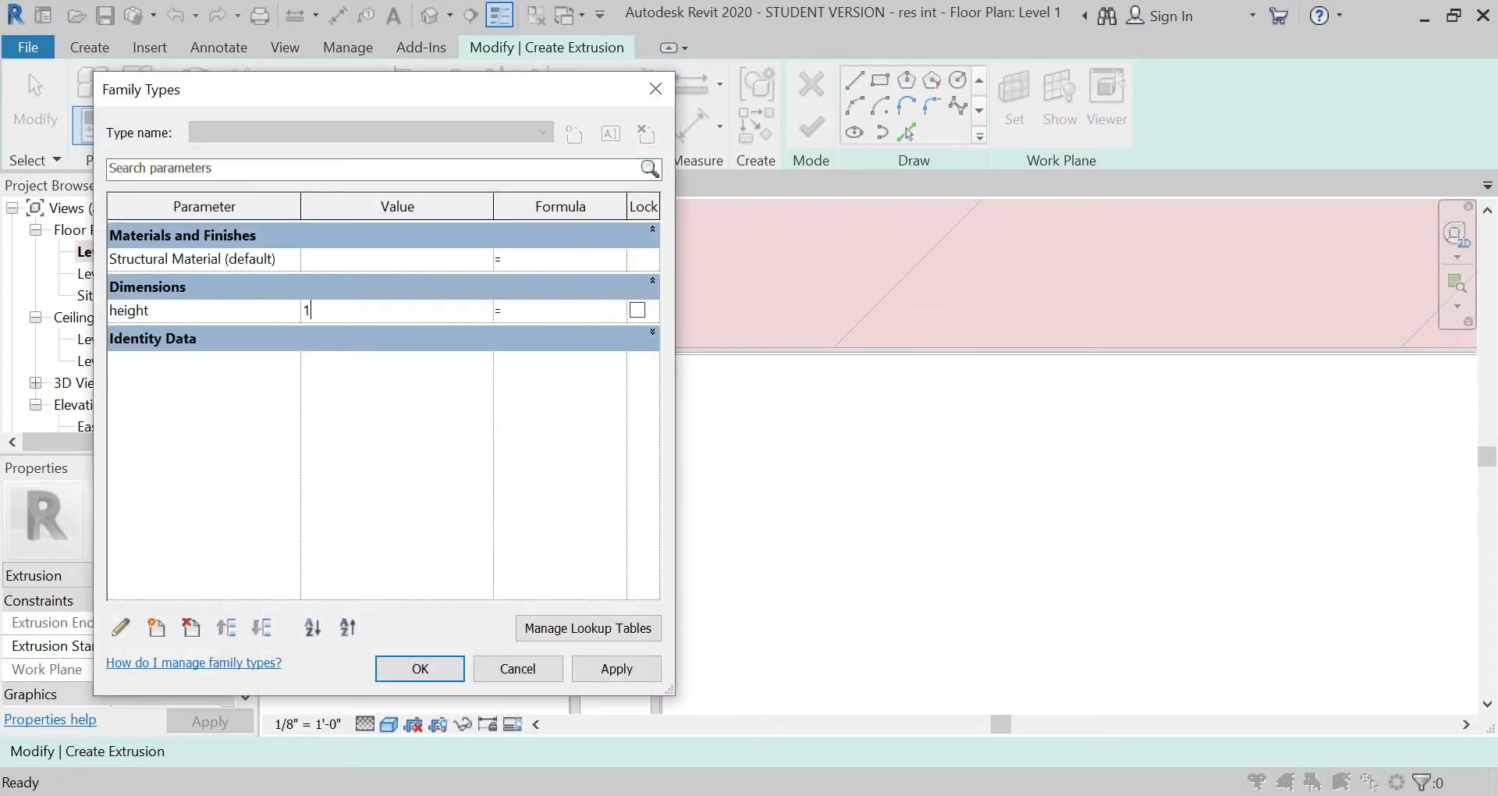
{"action": "left_click", "coordinate": [401, 671]}
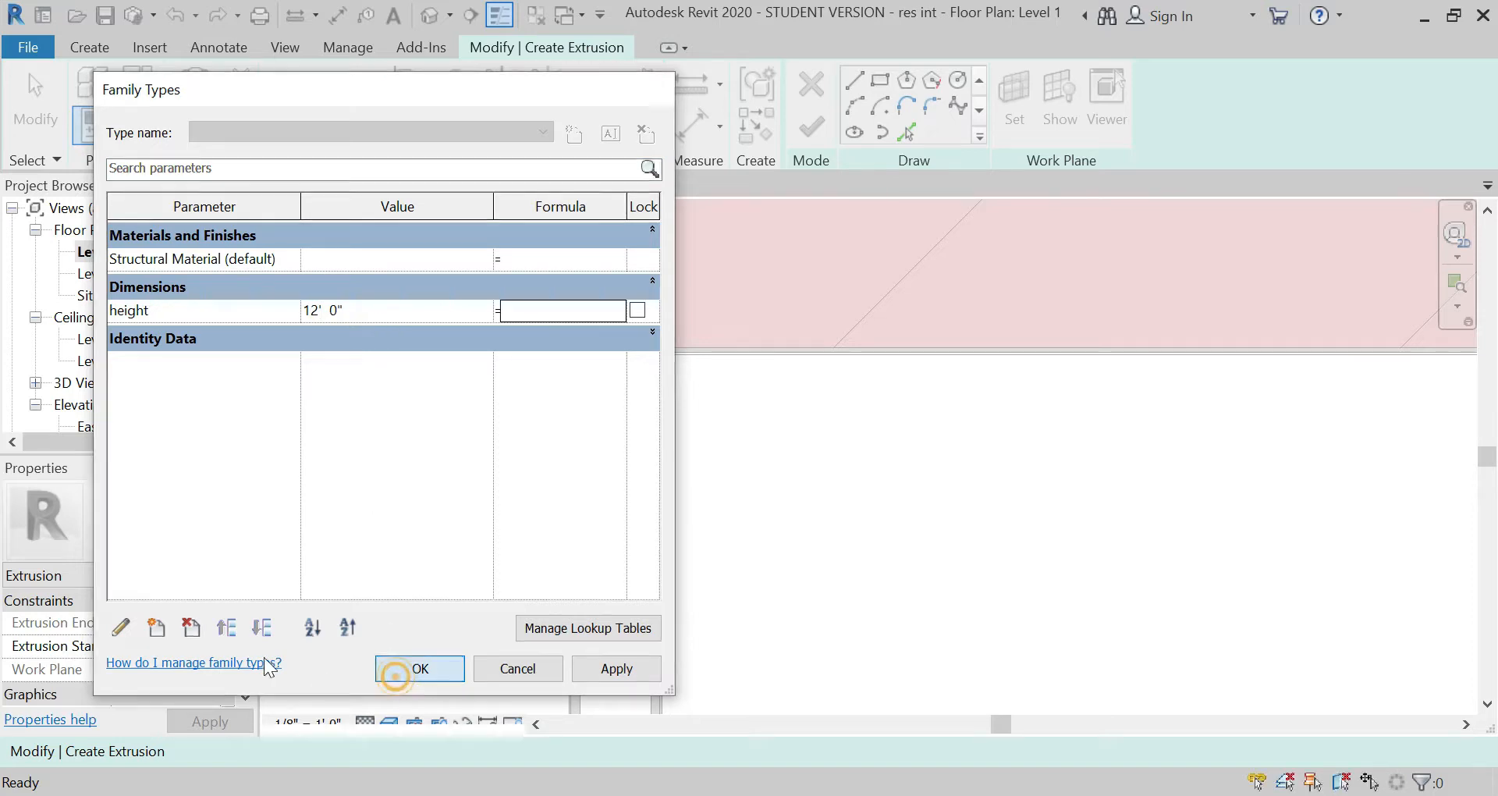
Step: Set the extrusion start to 0' 0" and finish the extrusion sketch
{"action": "left_click", "coordinate": [174, 639]}
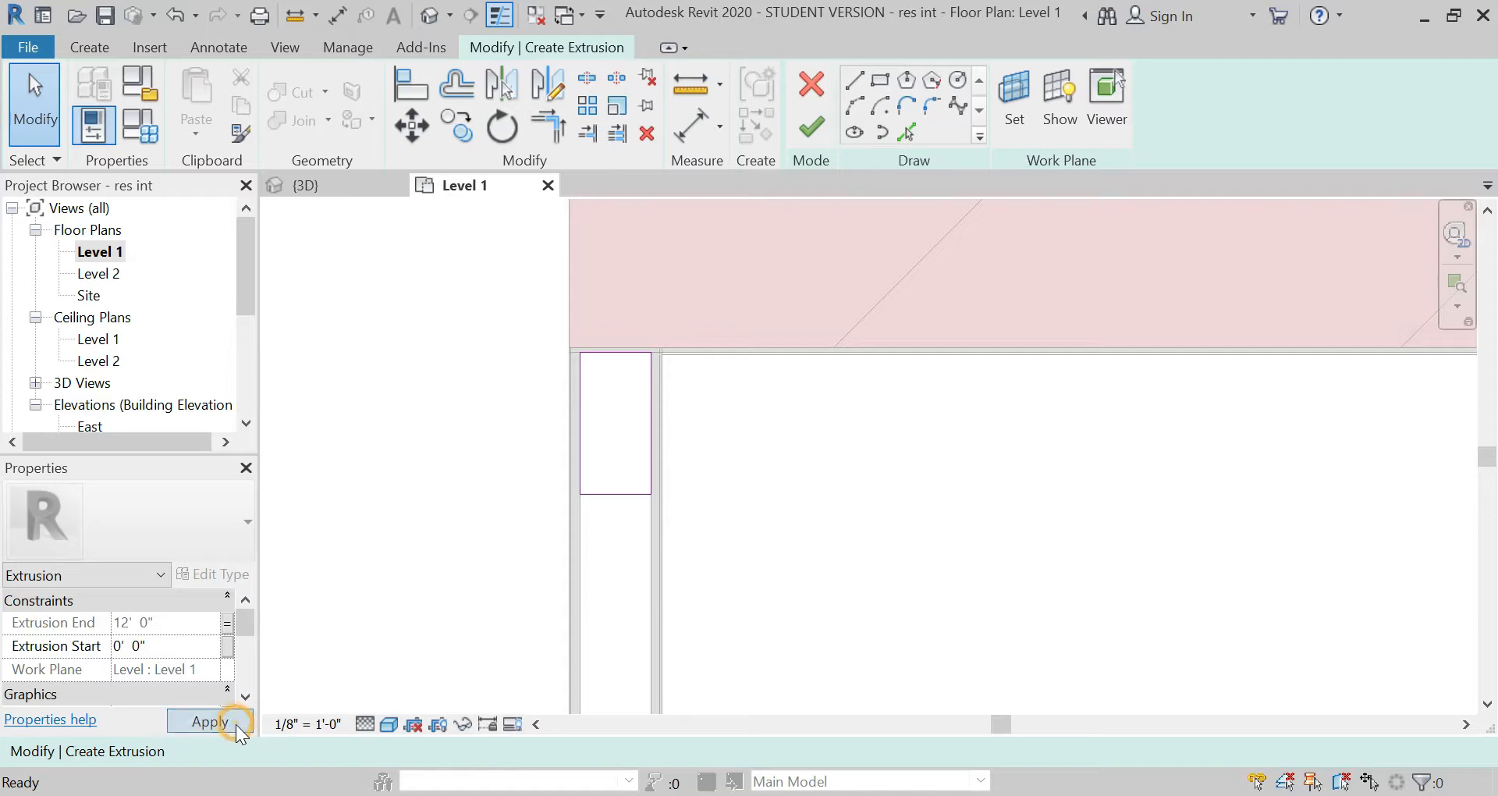
{"action": "left_click", "coordinate": [210, 722]}
{"action": "left_click", "coordinate": [811, 126]}
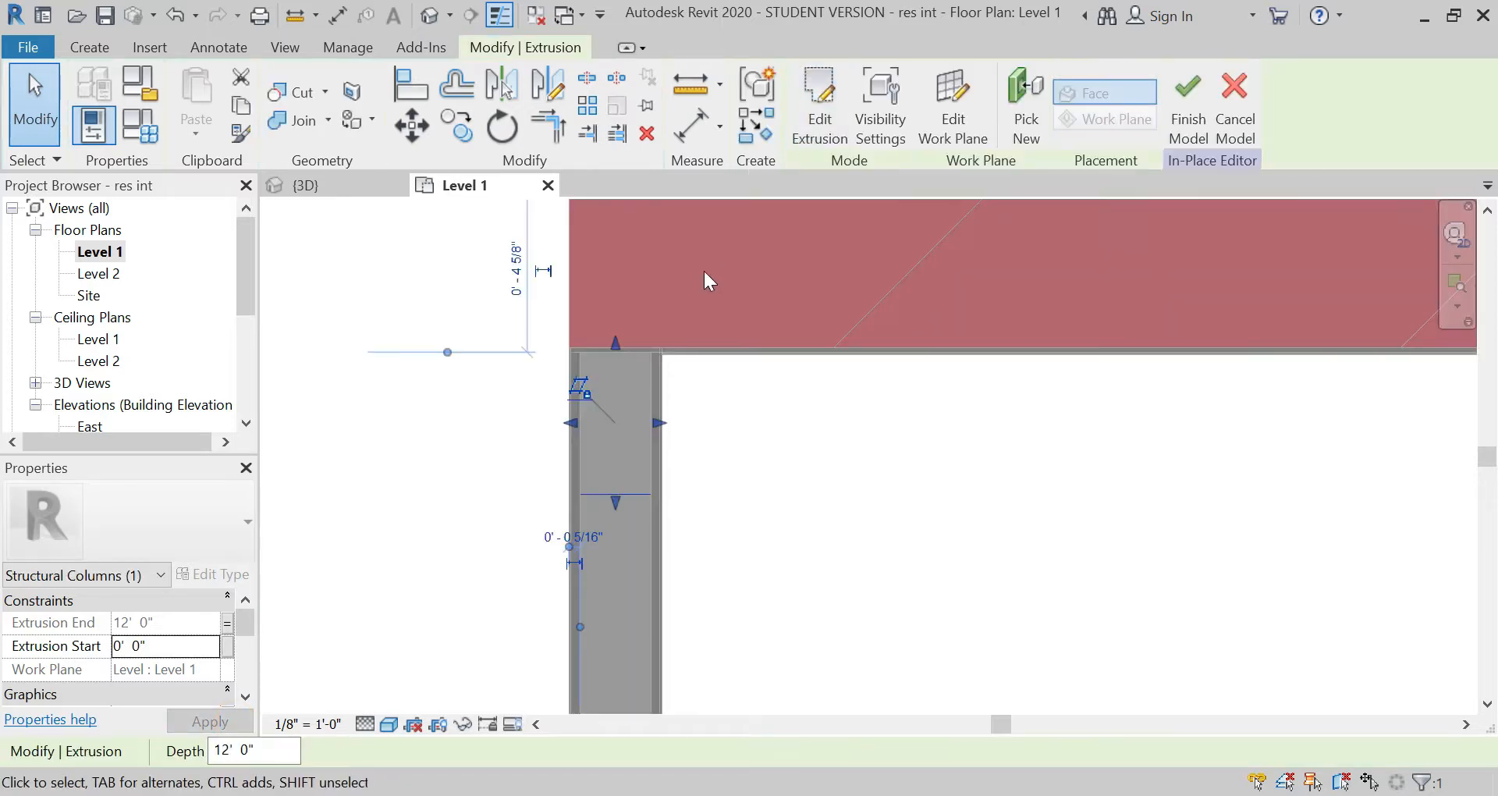
Step: Associate the column extrusion's material with the Structural Material parameter and finish the in-place model
{"action": "left_click", "coordinate": [698, 468]}
{"action": "left_click", "coordinate": [603, 493]}
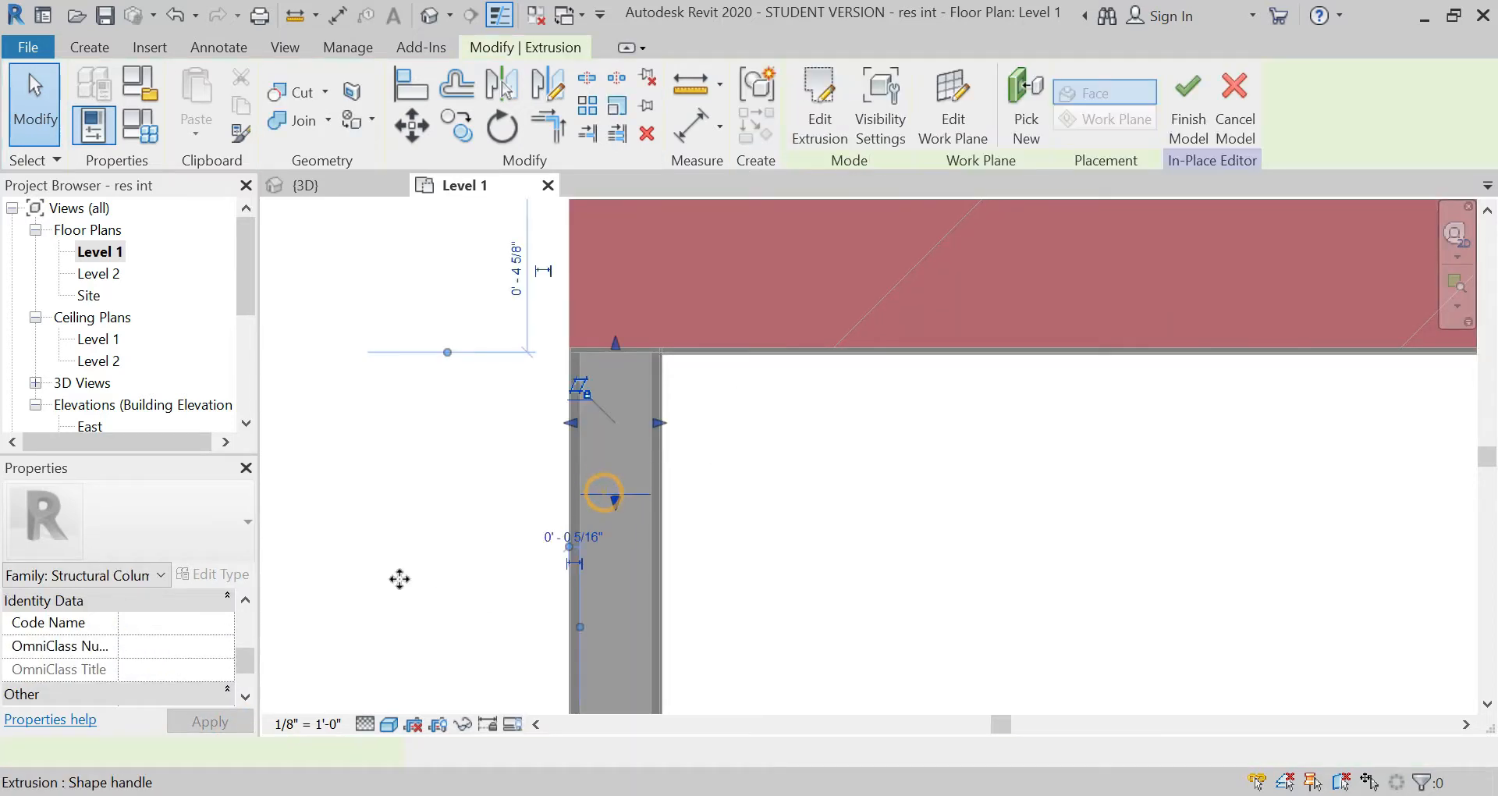
{"action": "scroll", "coordinate": [187, 649], "scroll_direction": "down", "scroll_amount": 5}
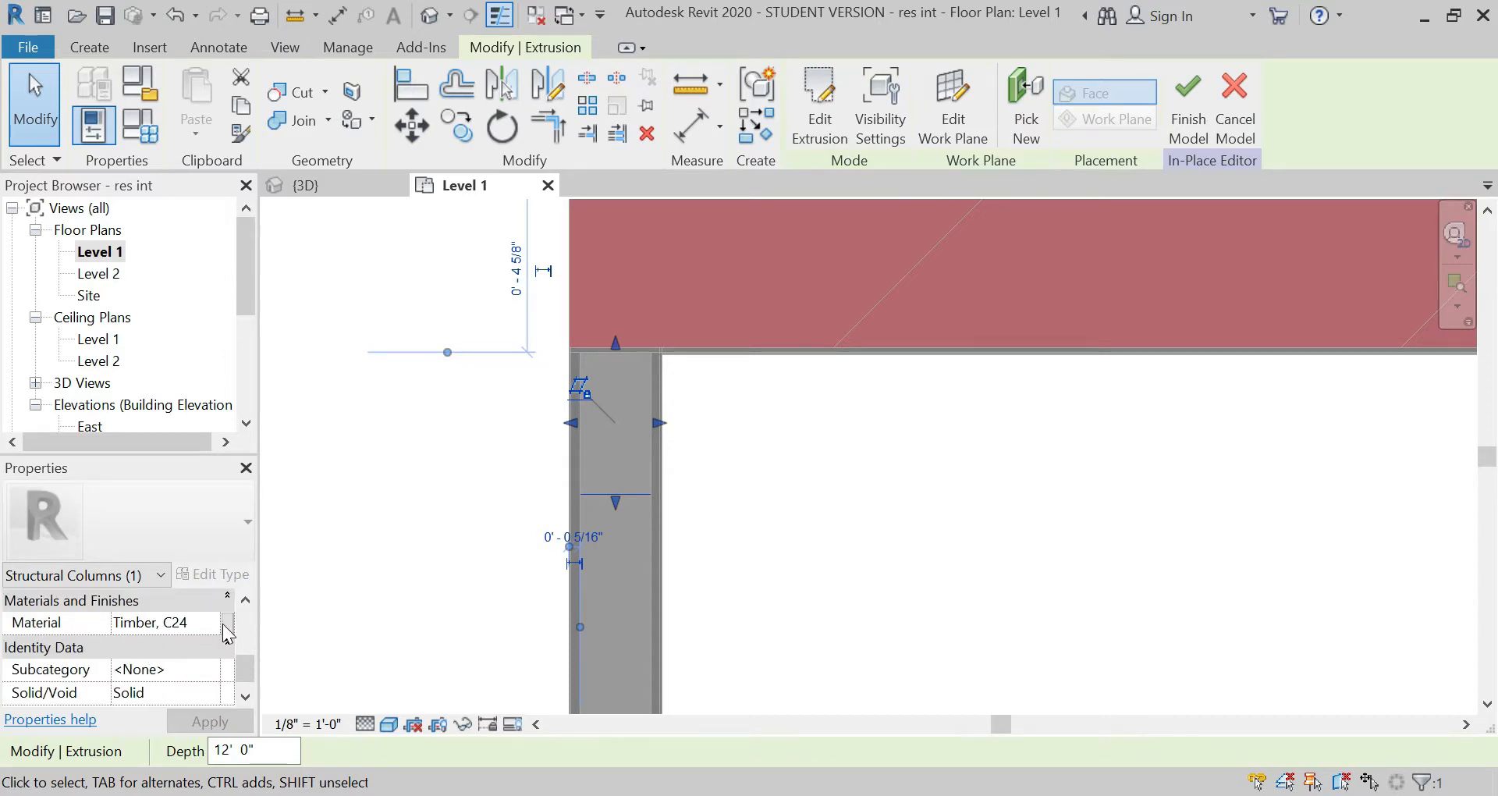
{"action": "left_click", "coordinate": [227, 622]}
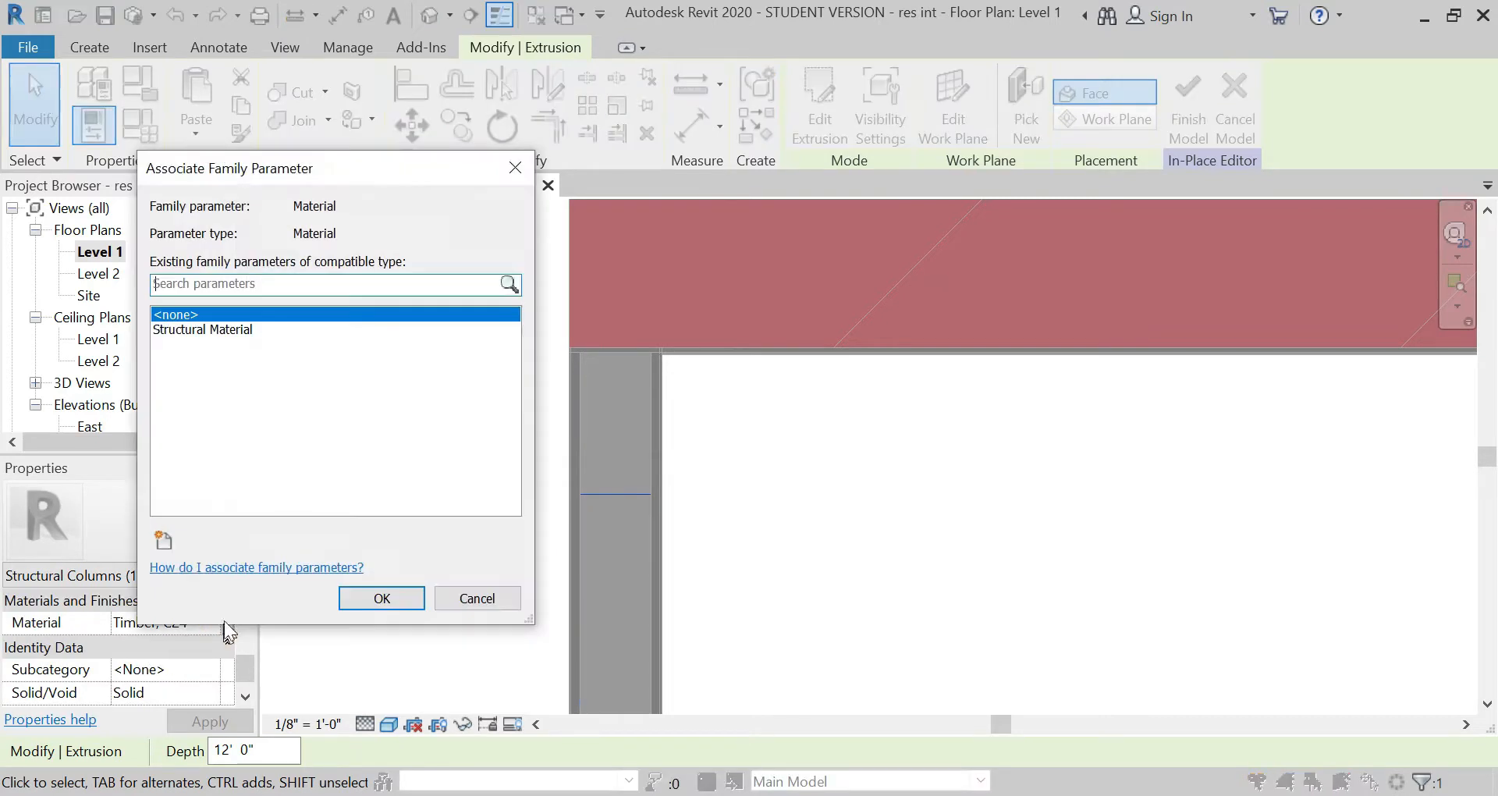
{"action": "left_click", "coordinate": [218, 331]}
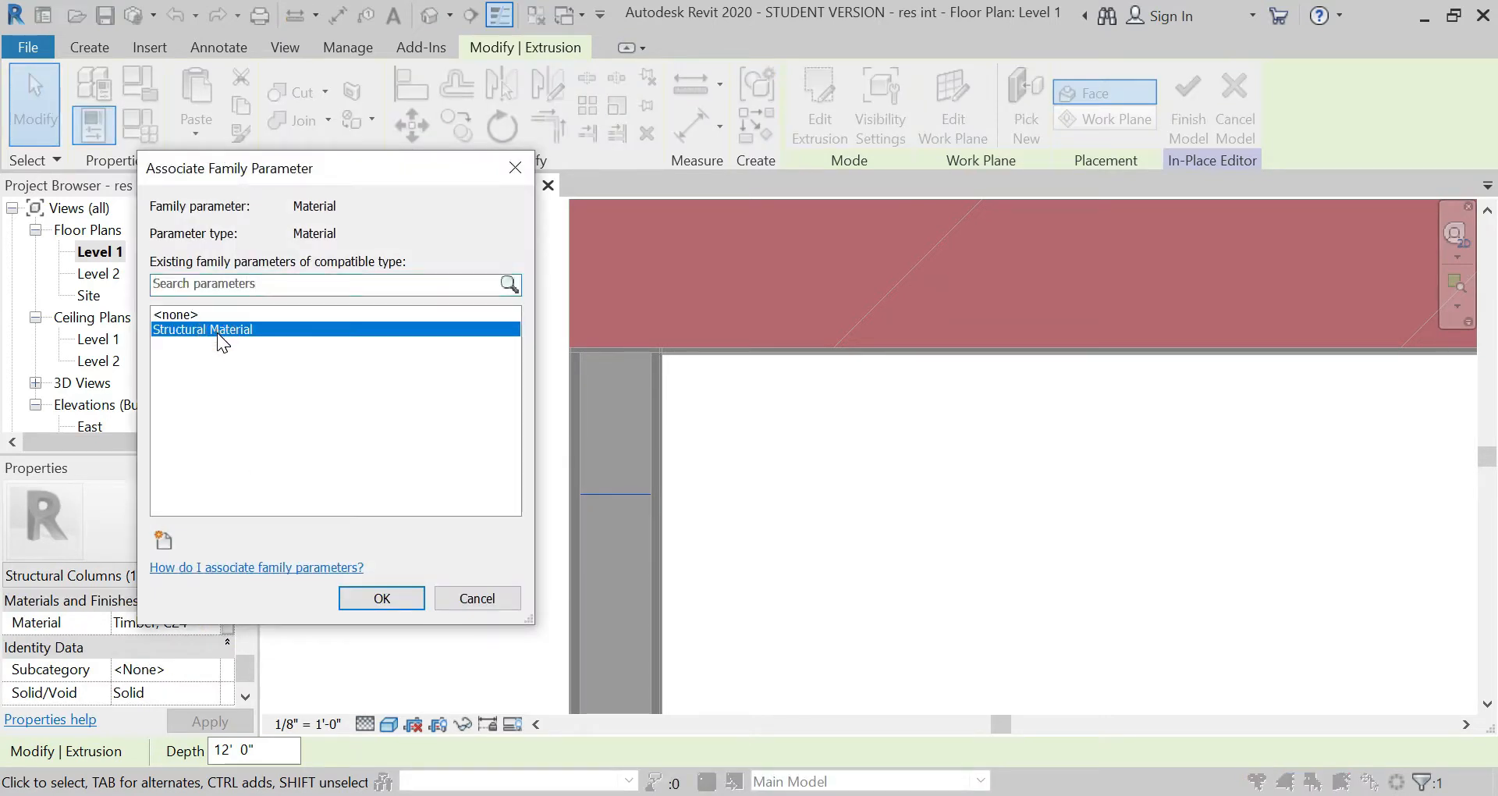
{"action": "left_click", "coordinate": [373, 595]}
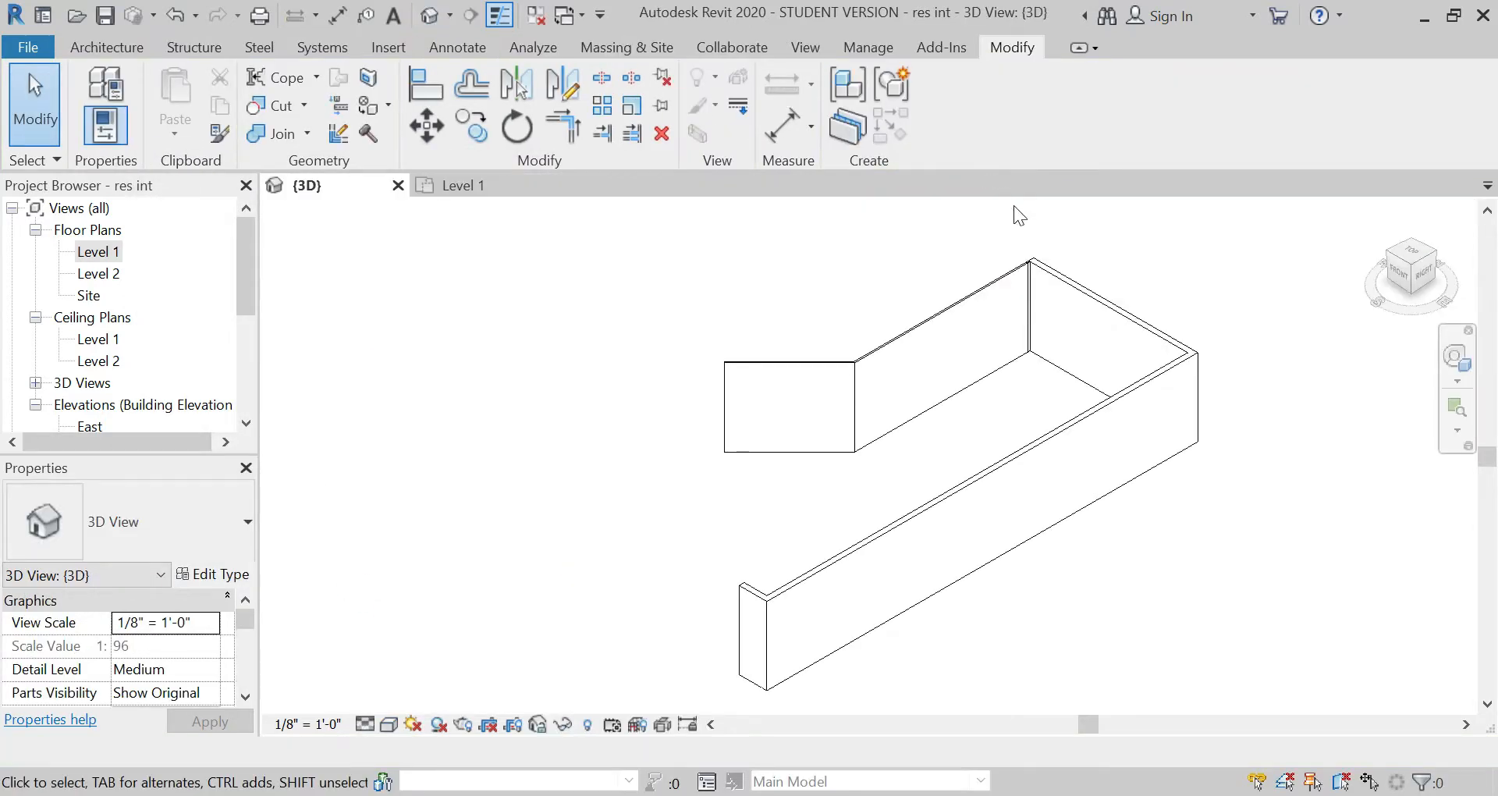
Step: Inspect the new column and the partition wall around it in the 3D view
{"action": "scroll", "coordinate": [1046, 355], "scroll_direction": "up", "scroll_amount": 8}
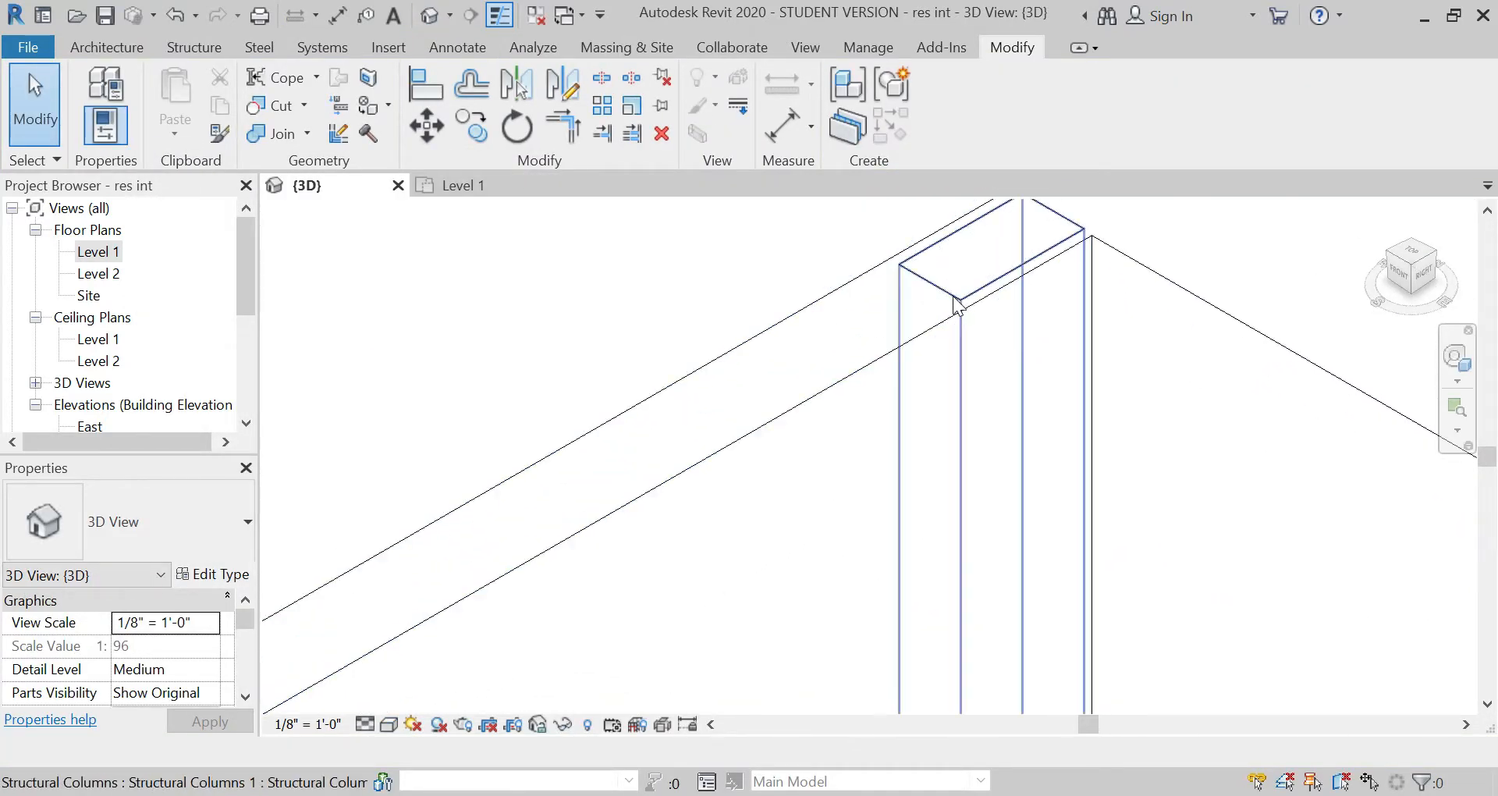
{"action": "left_click", "coordinate": [957, 304]}
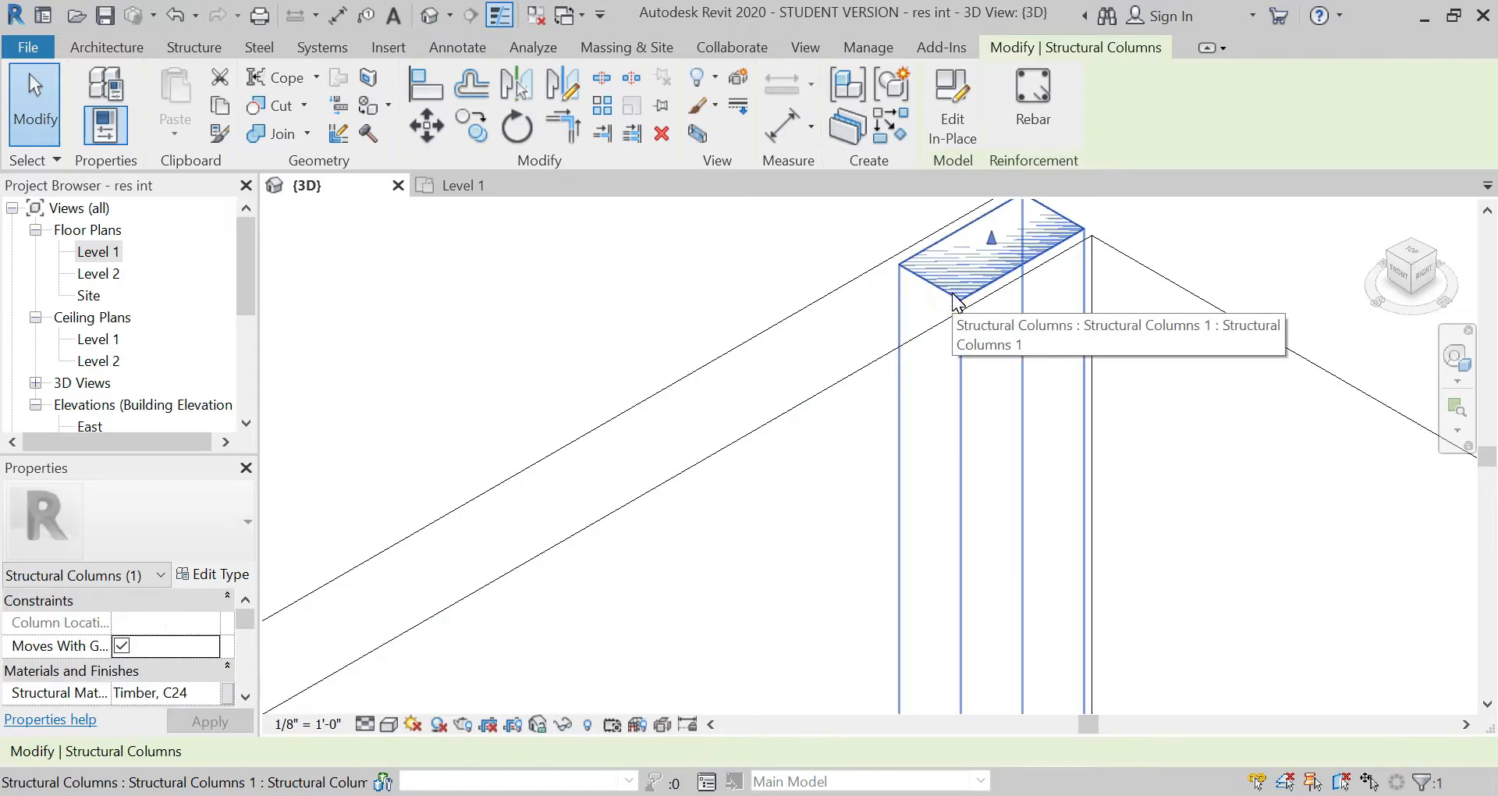
{"action": "key", "text": "Escape"}
{"action": "left_click", "coordinate": [936, 331]}
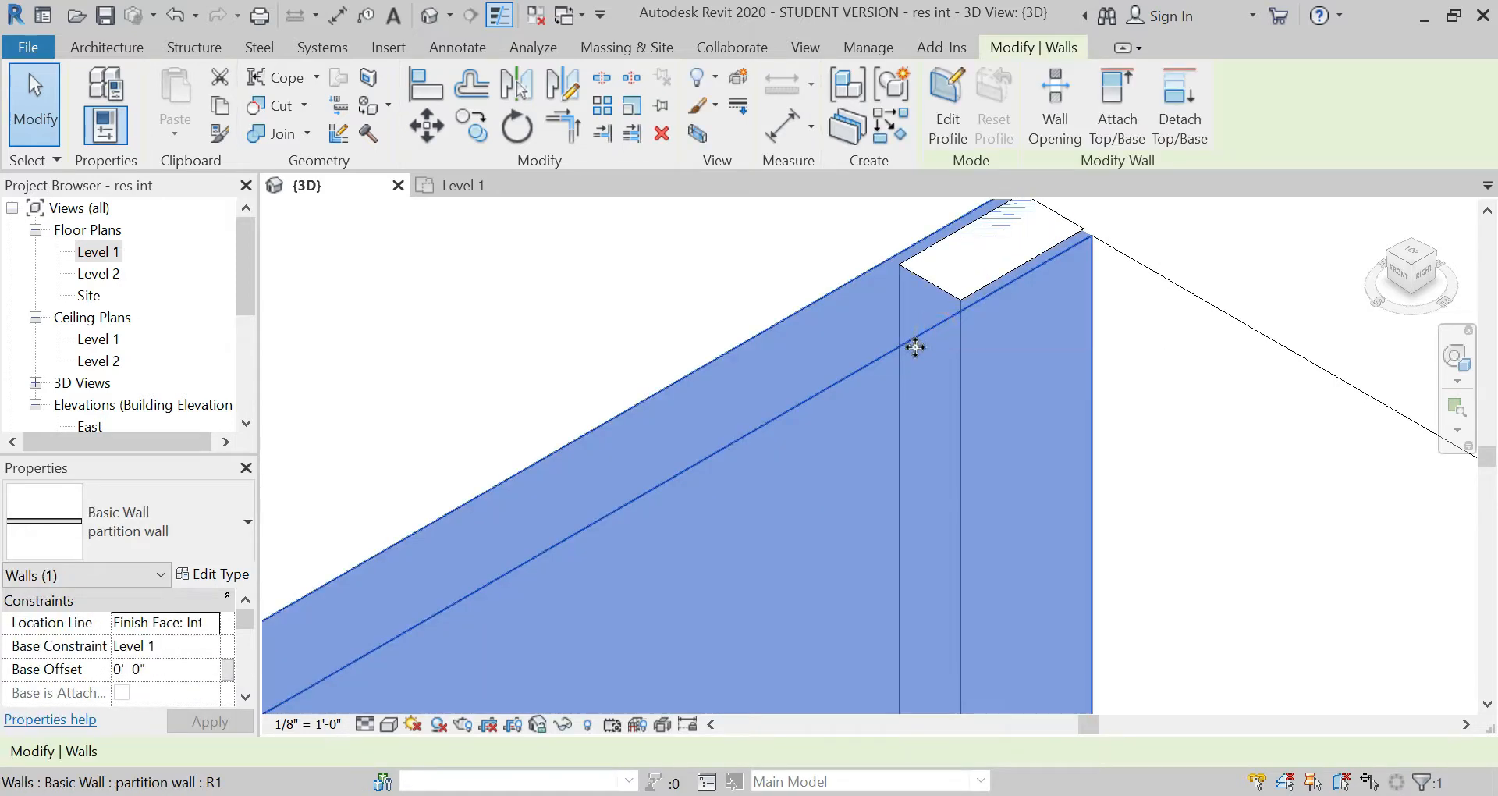
Step: In the Level 1 plan, array the column down the vertical partition wall at 4' spacing with a count of 5
{"action": "left_click", "coordinate": [615, 340]}
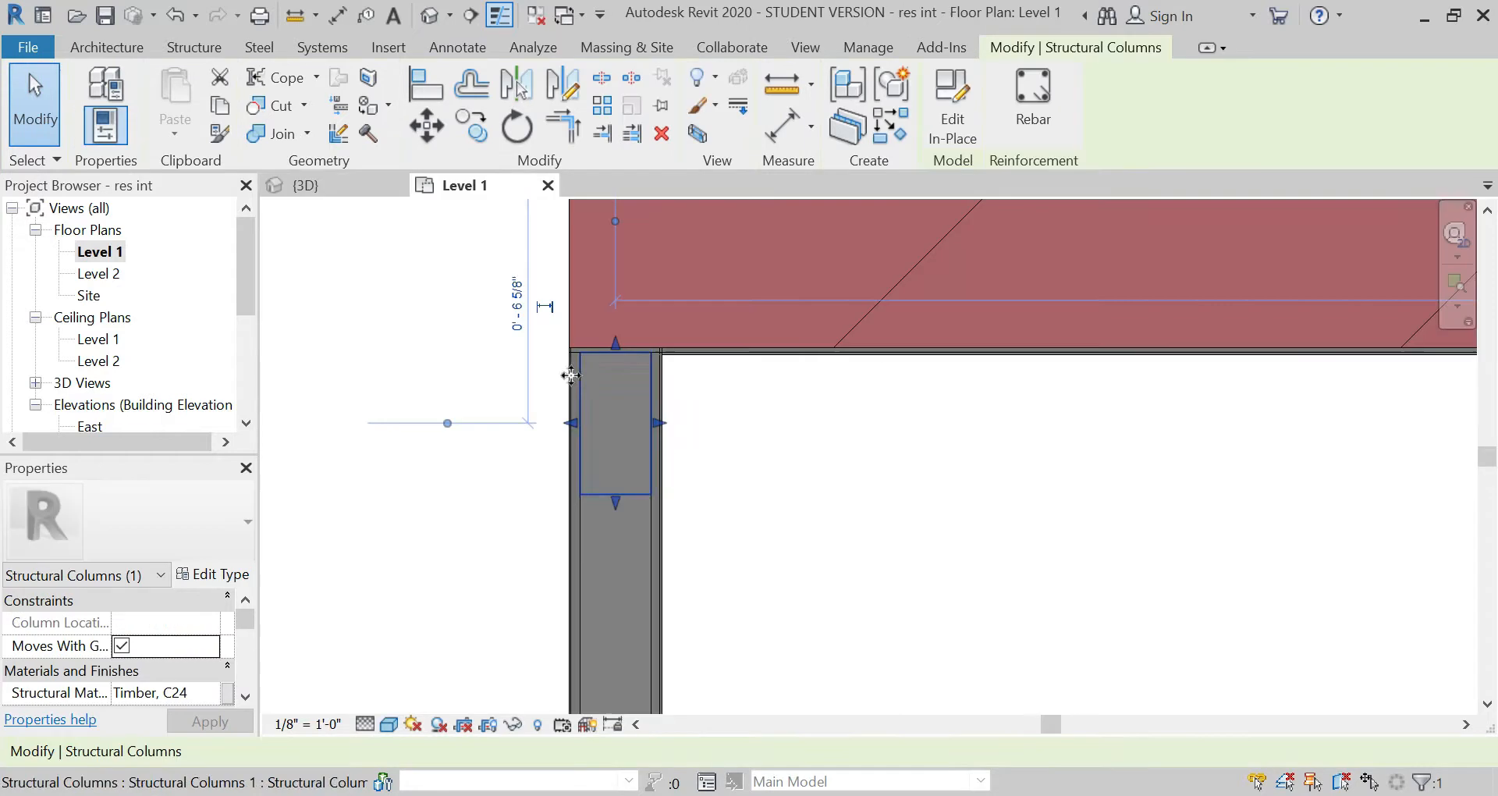
{"action": "left_click", "coordinate": [602, 106]}
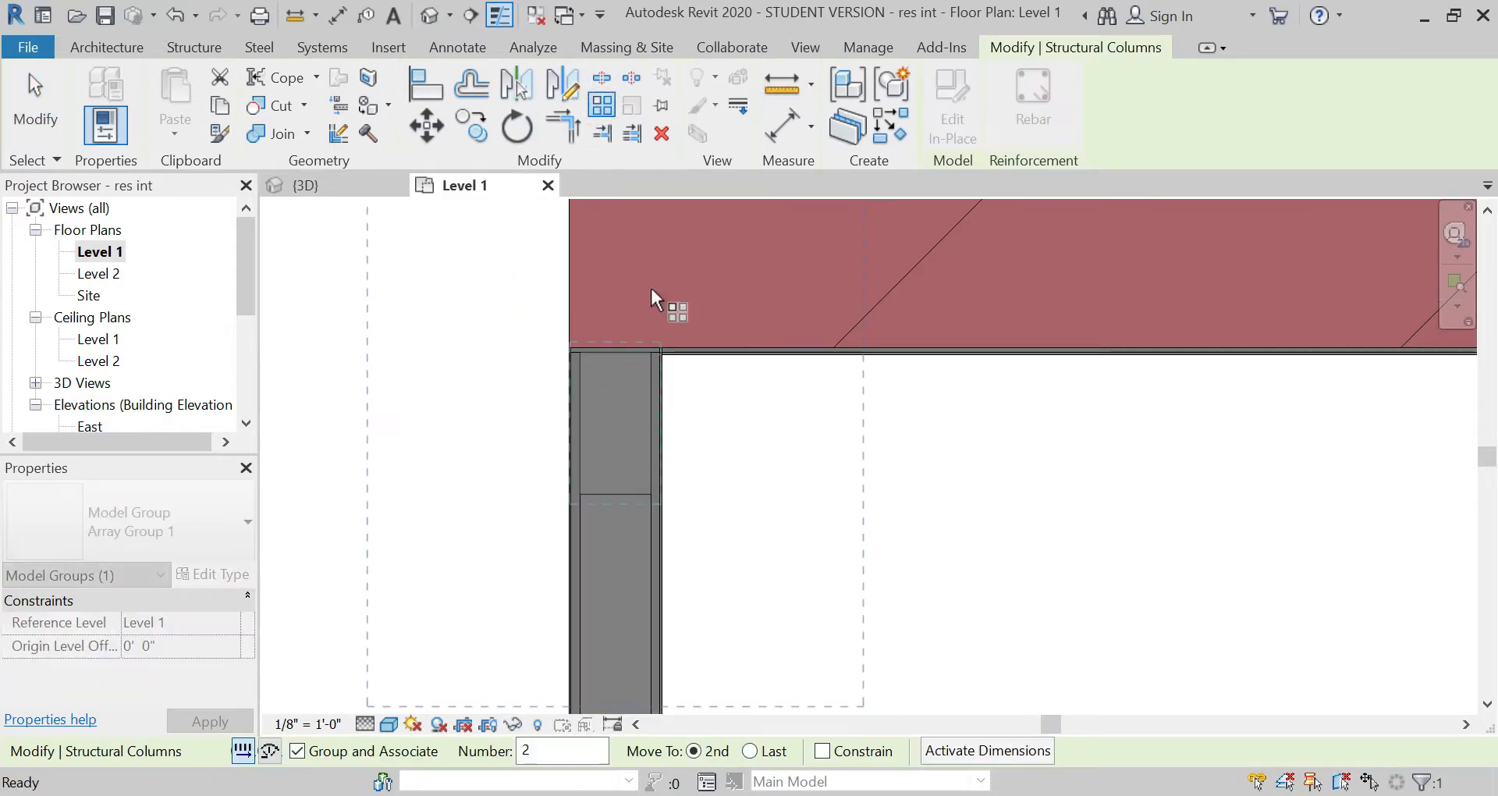
{"action": "left_click", "coordinate": [654, 355]}
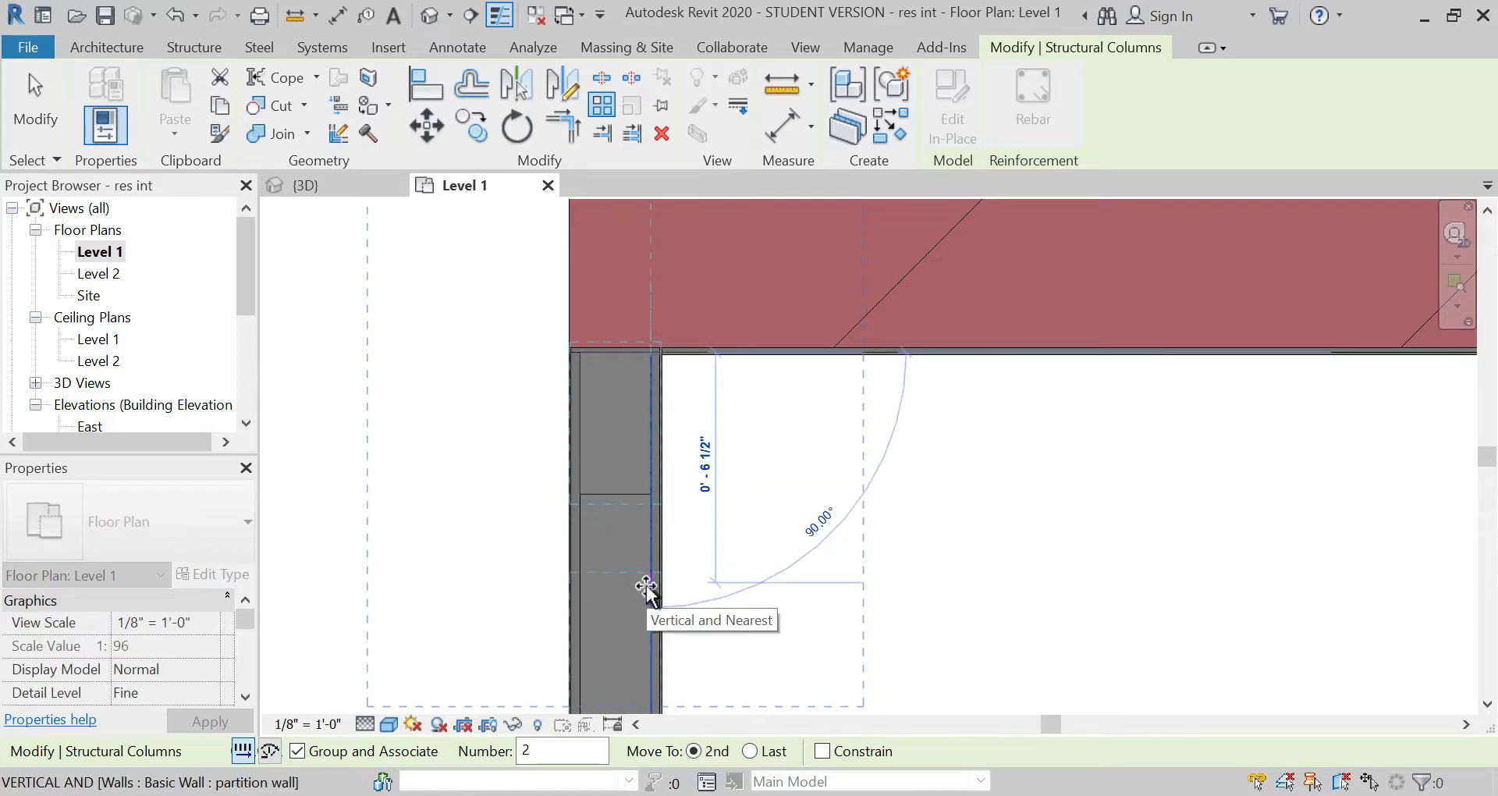
{"action": "type", "text": "2"}
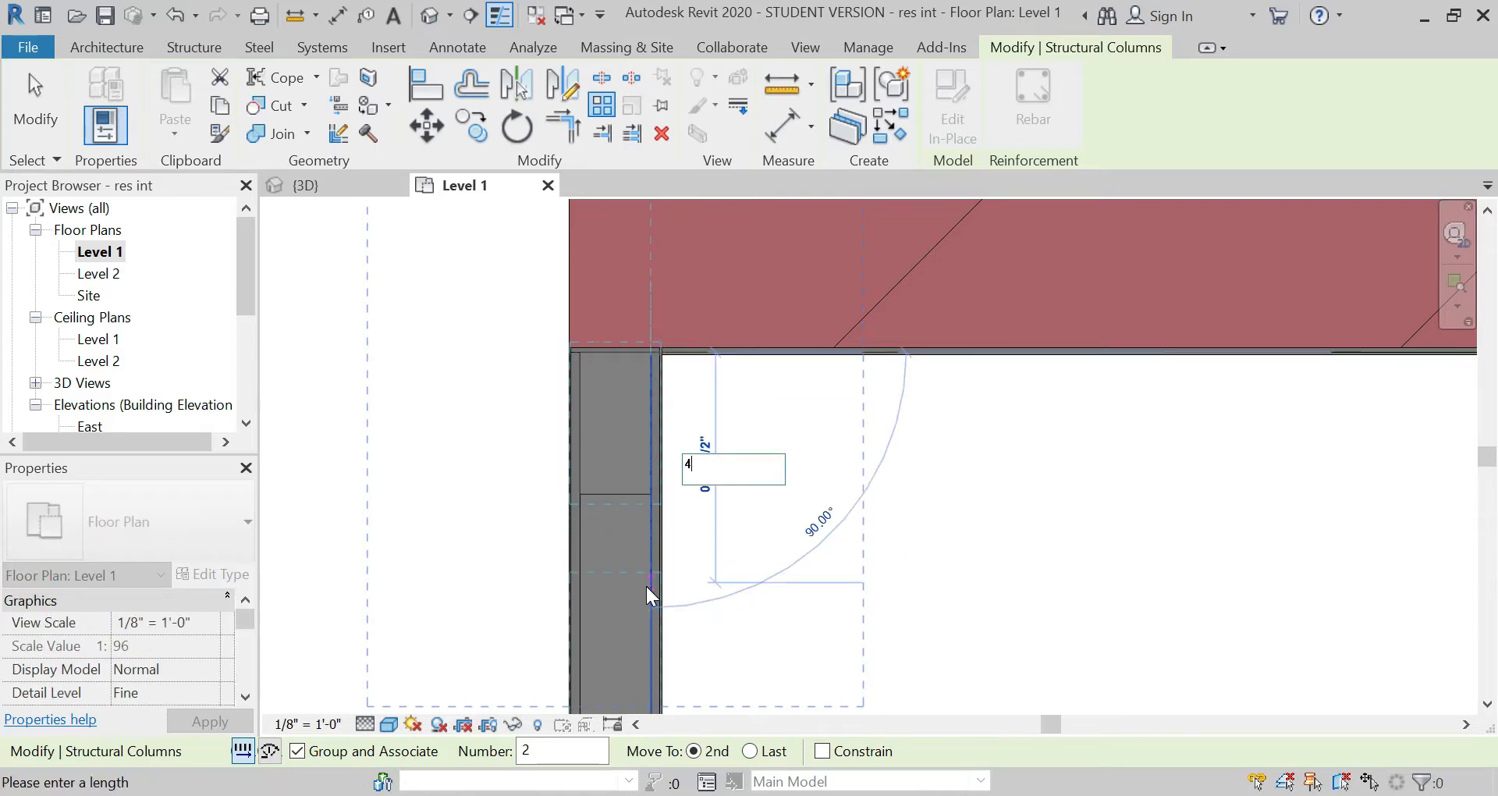
{"action": "key", "text": "Return"}
{"action": "scroll", "coordinate": [634, 349], "scroll_direction": "down", "scroll_amount": 5}
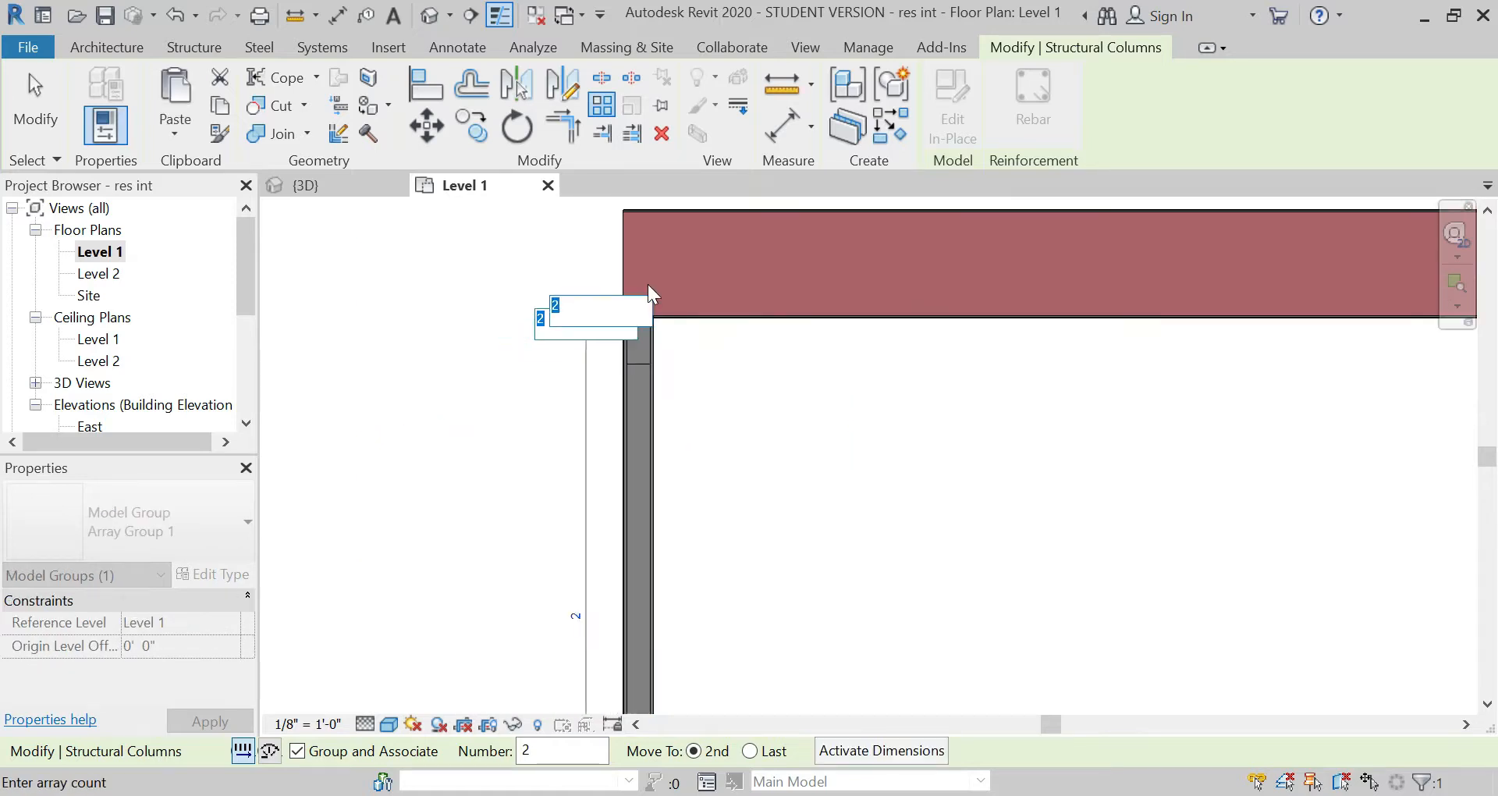
{"action": "scroll", "coordinate": [616, 320], "scroll_direction": "down", "scroll_amount": 4}
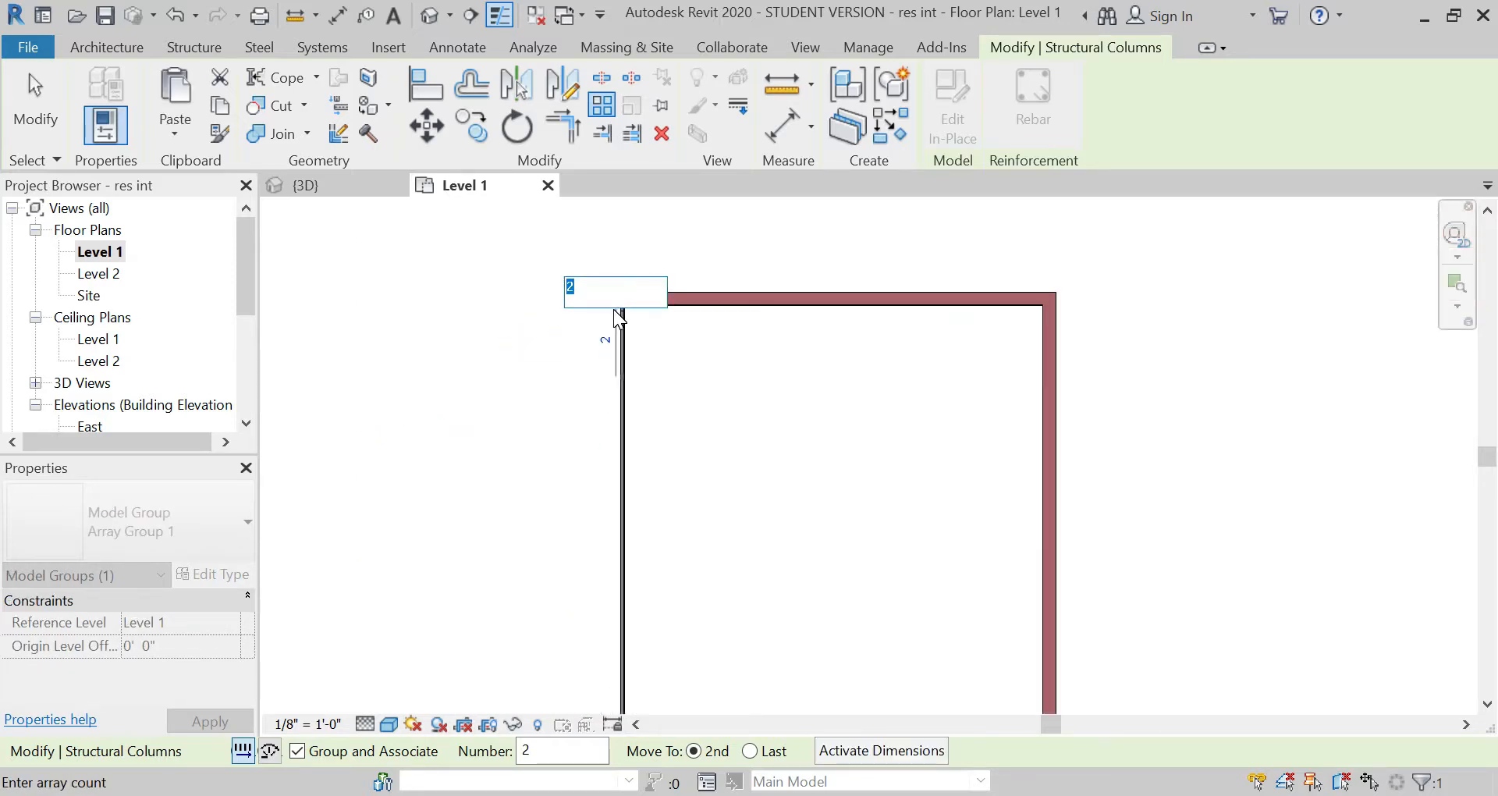
{"action": "scroll", "coordinate": [616, 424], "scroll_direction": "up", "scroll_amount": 2}
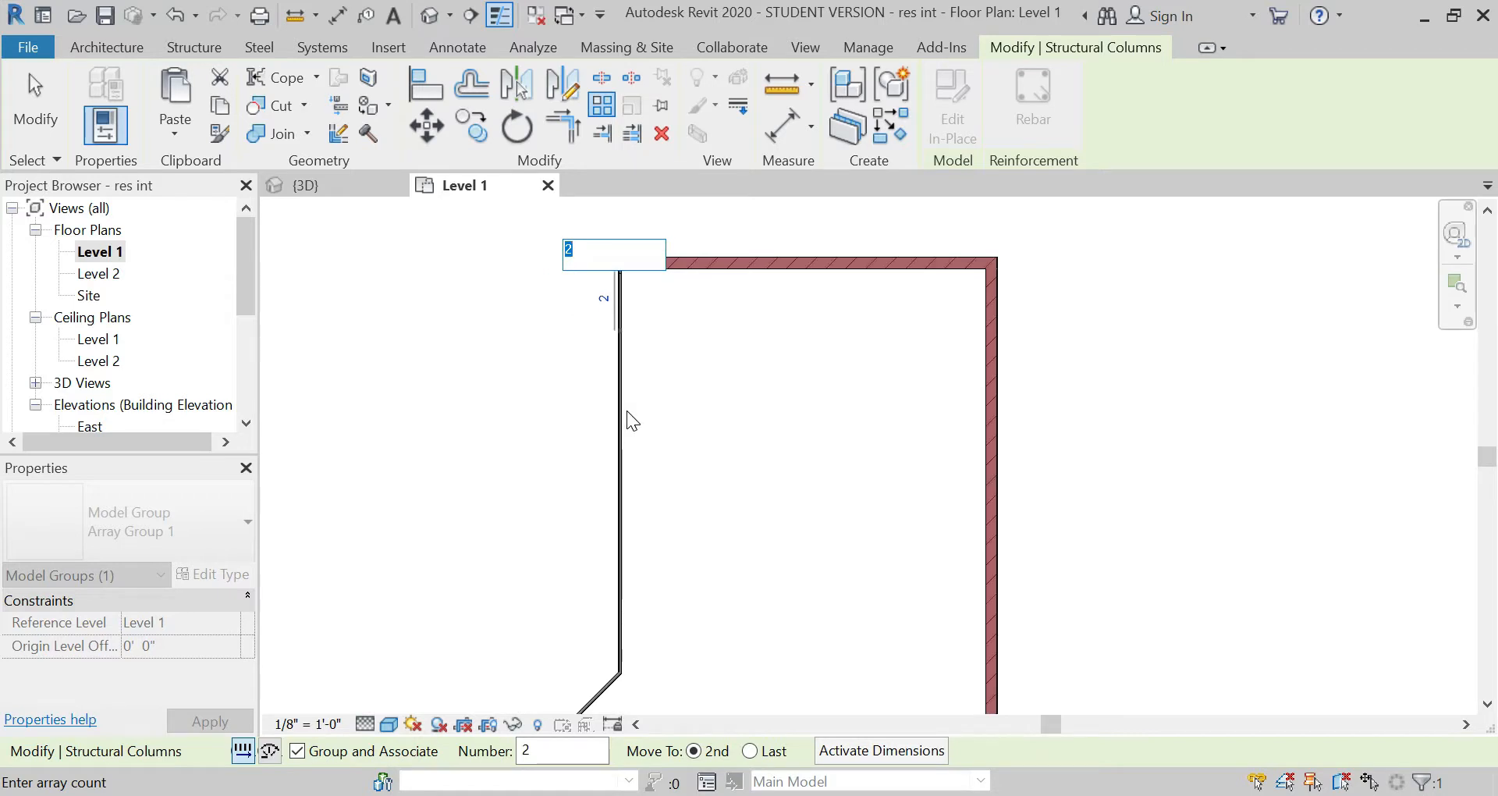
{"action": "type", "text": "5"}
{"action": "key", "text": "Return"}
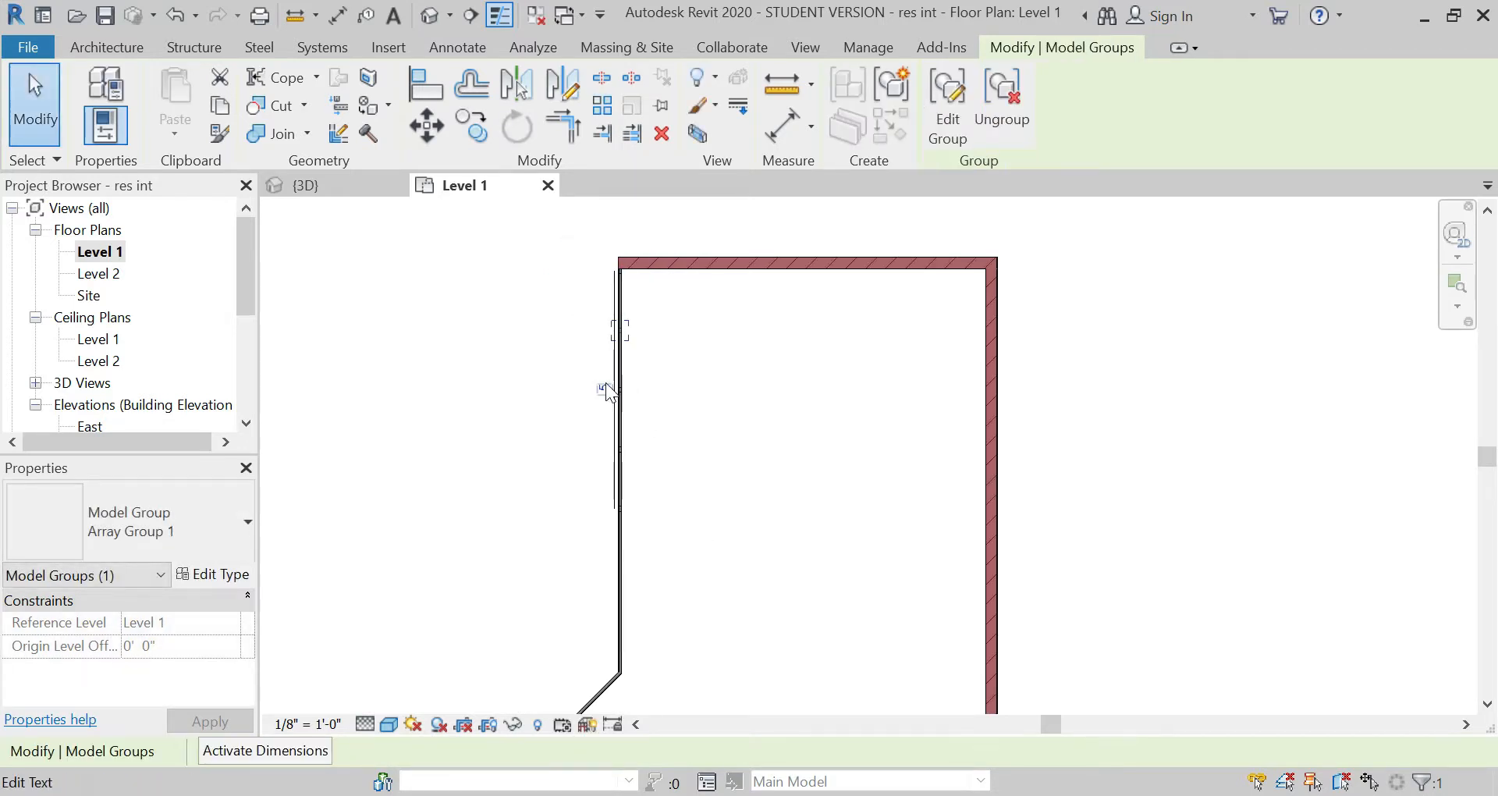
Step: Set the column array's count to 8
{"action": "left_click", "coordinate": [609, 392]}
{"action": "type", "text": "8"}
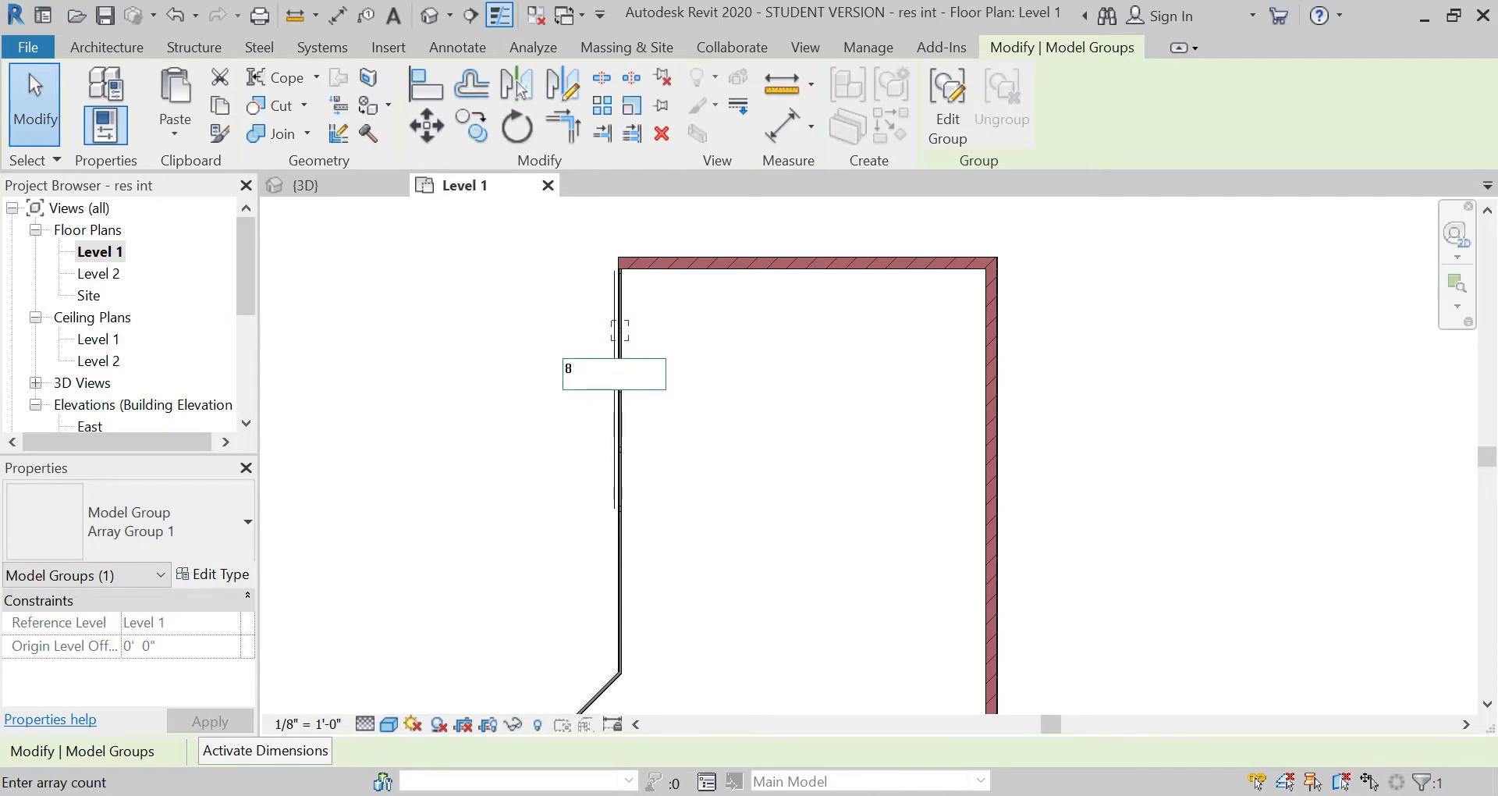
{"action": "key", "text": "Return"}
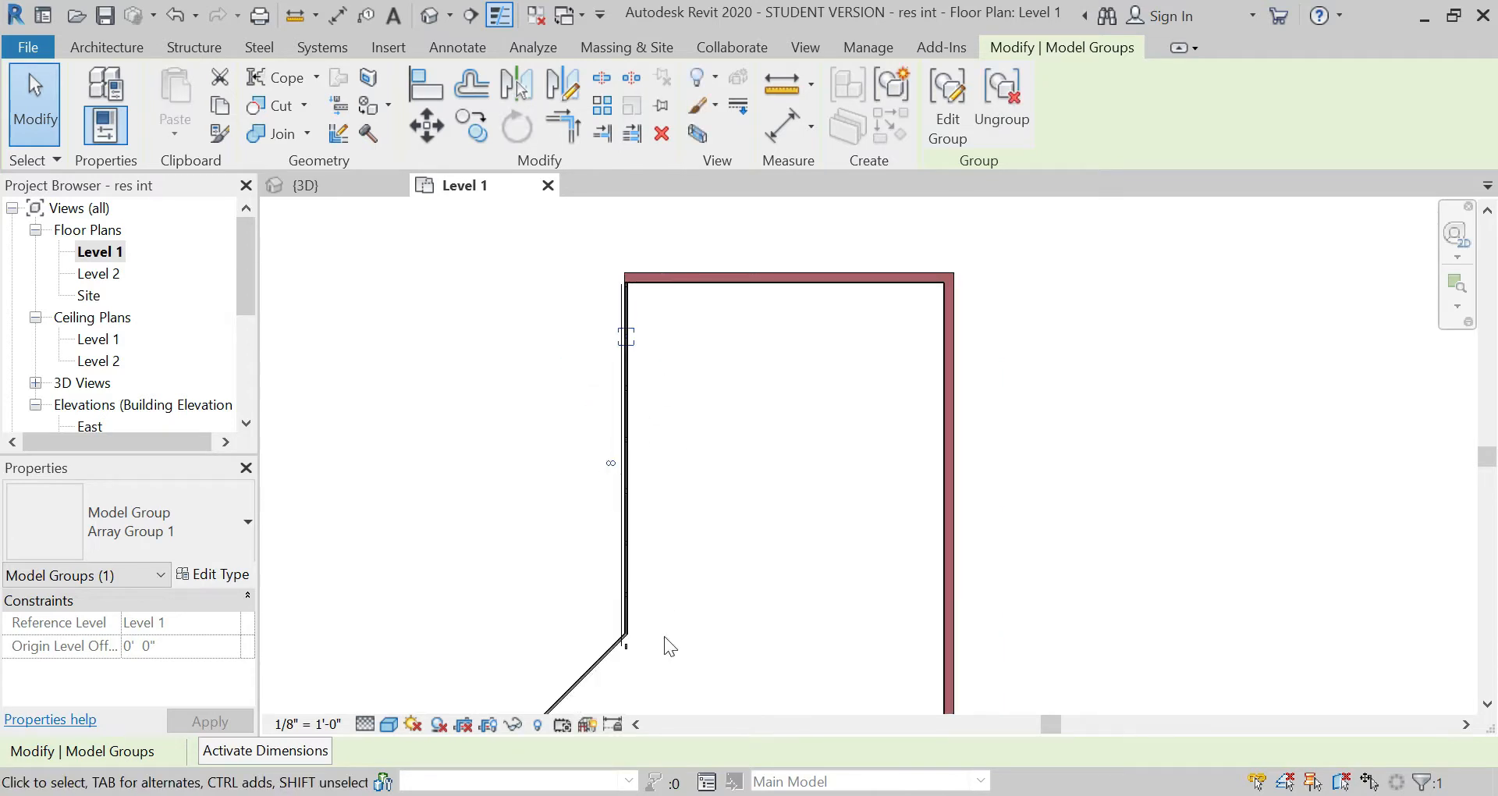
Step: Set the column array's count to 7 so the columns end before the partition wall's bend
{"action": "scroll", "coordinate": [627, 648], "scroll_direction": "up", "scroll_amount": 3}
{"action": "left_click", "coordinate": [609, 322]}
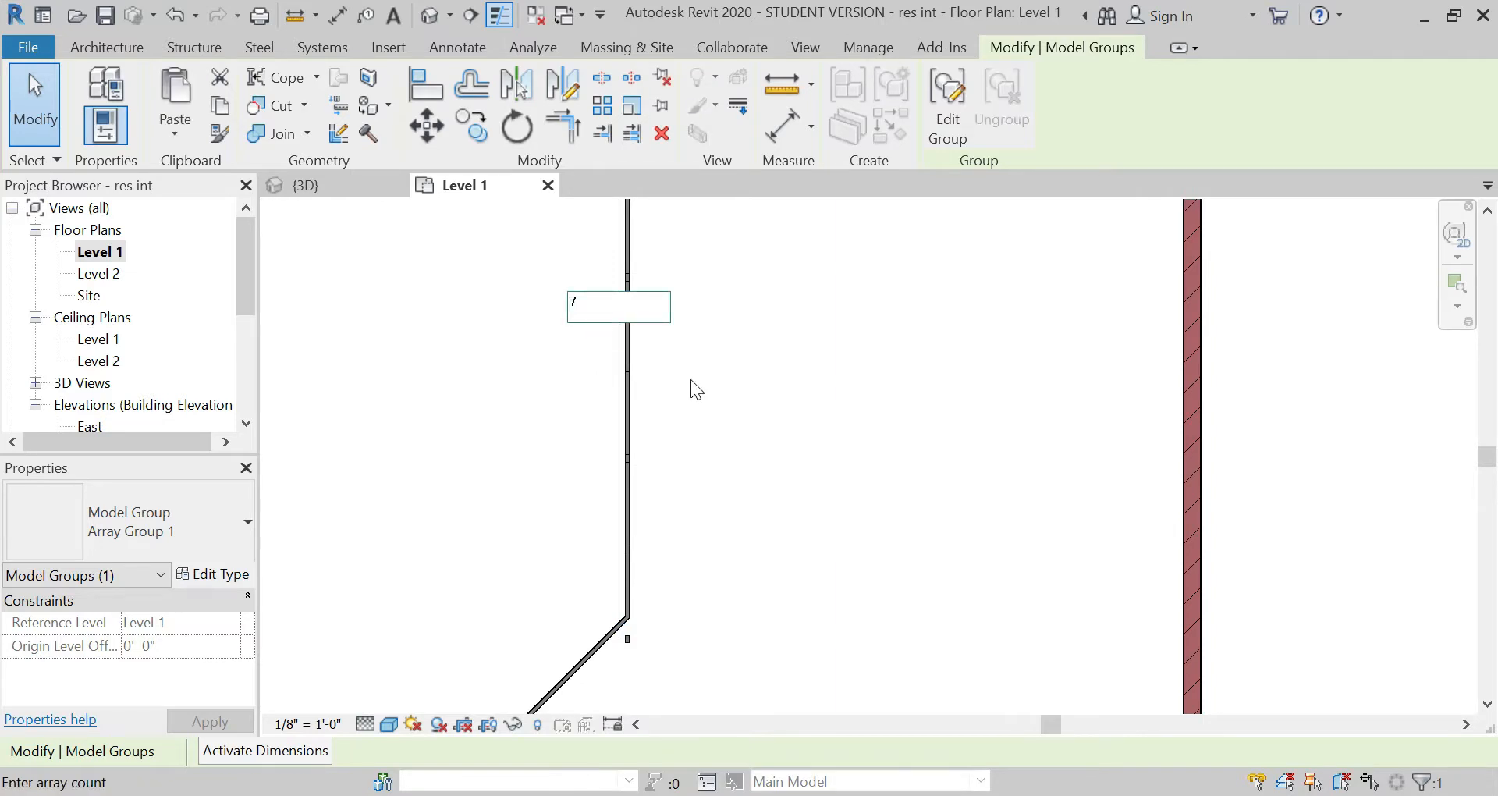
{"action": "type", "text": "7"}
{"action": "key", "text": "Return"}
{"action": "left_click", "coordinate": [715, 415]}
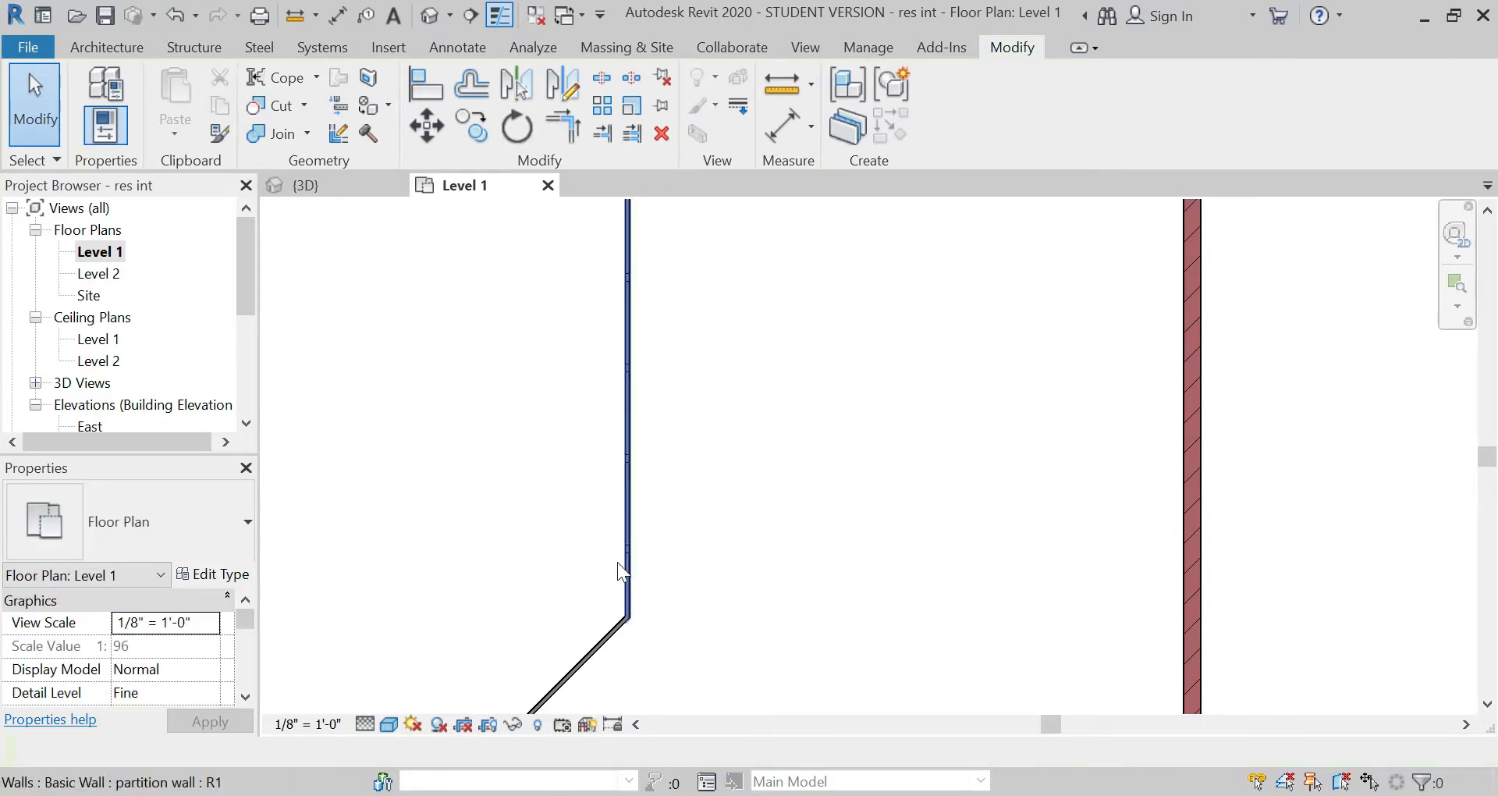
Step: Ungroup the last column of the array, just above the partition wall's bend
{"action": "scroll", "coordinate": [624, 562], "scroll_direction": "up", "scroll_amount": 5}
{"action": "left_click", "coordinate": [652, 499]}
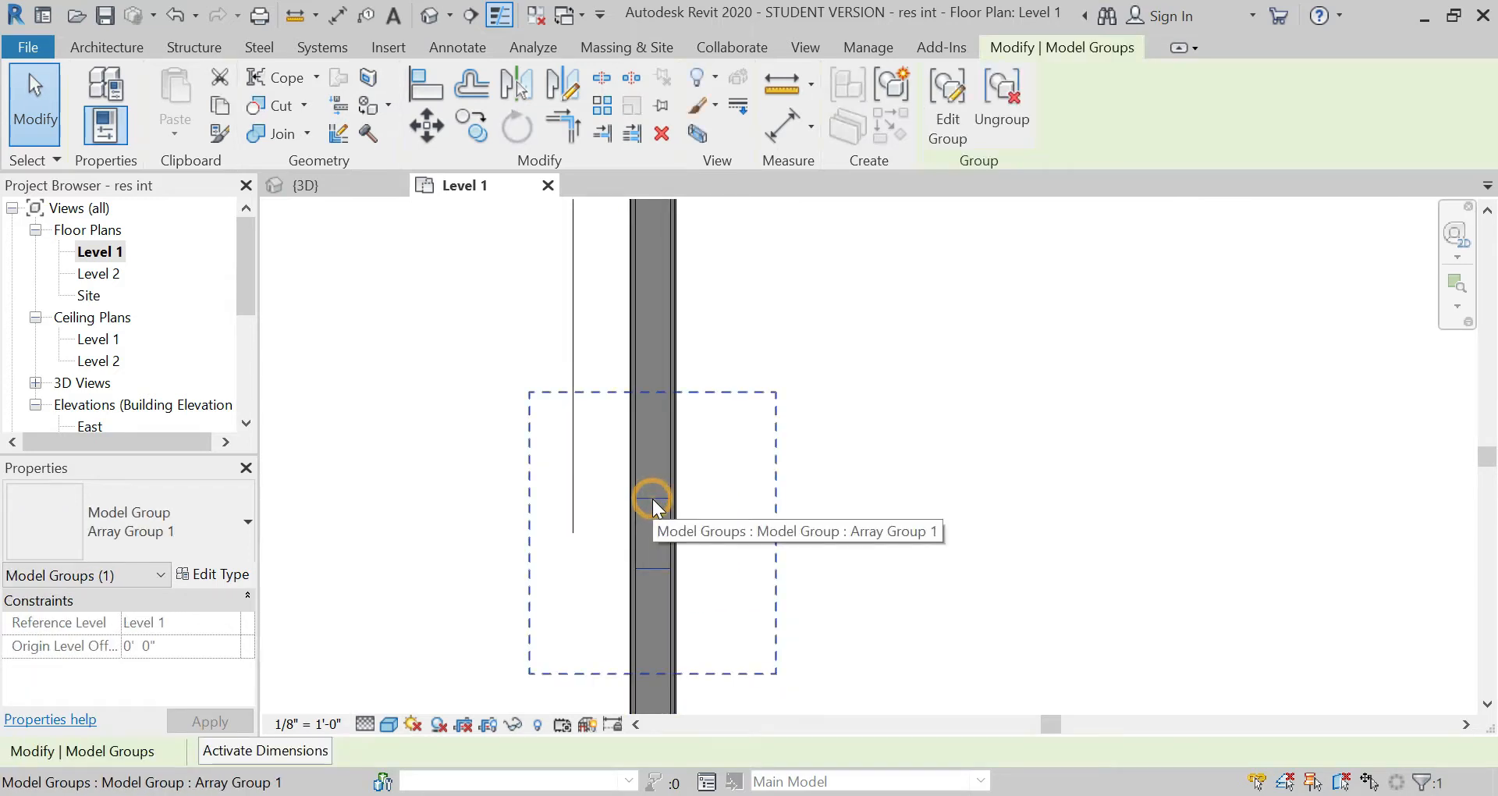
{"action": "scroll", "coordinate": [554, 654], "scroll_direction": "down", "scroll_amount": 4}
{"action": "scroll", "coordinate": [541, 331], "scroll_direction": "down", "scroll_amount": 4}
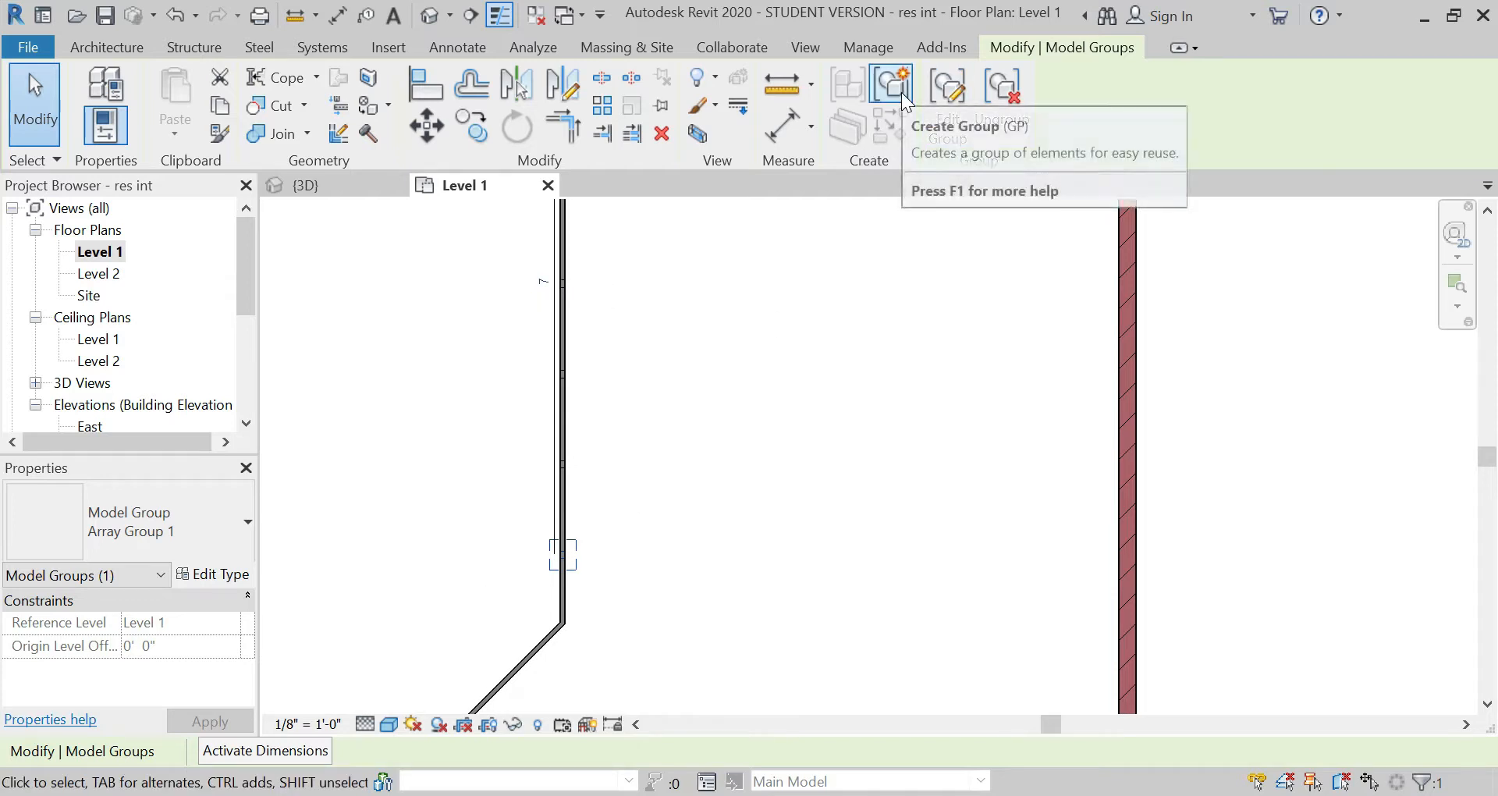
{"action": "left_click", "coordinate": [1021, 95]}
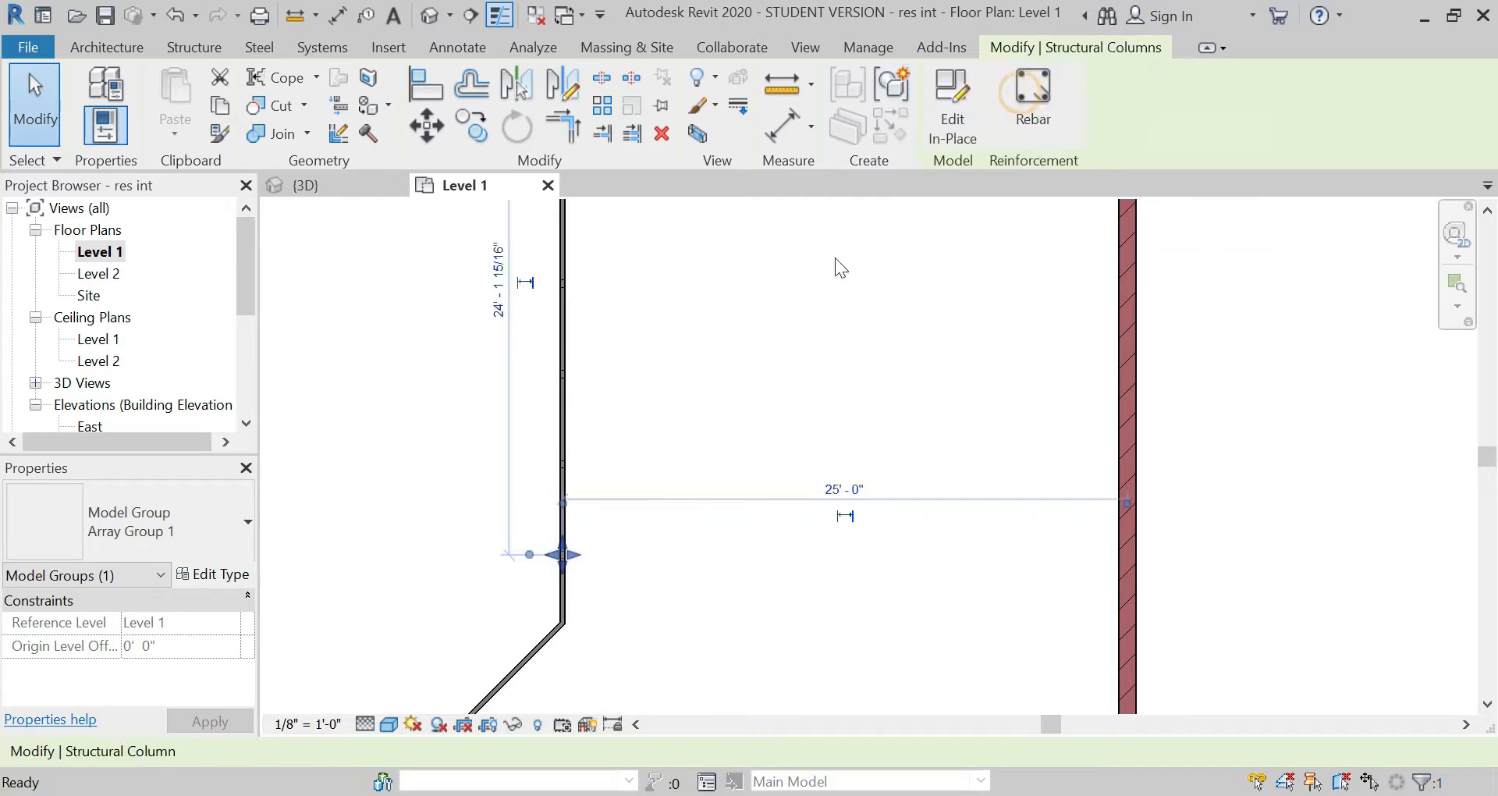
{"action": "left_click", "coordinate": [602, 517]}
Step: Copy the ungrouped column down the partition wall so its lower corner meets the inner corner of the bend
{"action": "scroll", "coordinate": [560, 567], "scroll_direction": "up", "scroll_amount": 4}
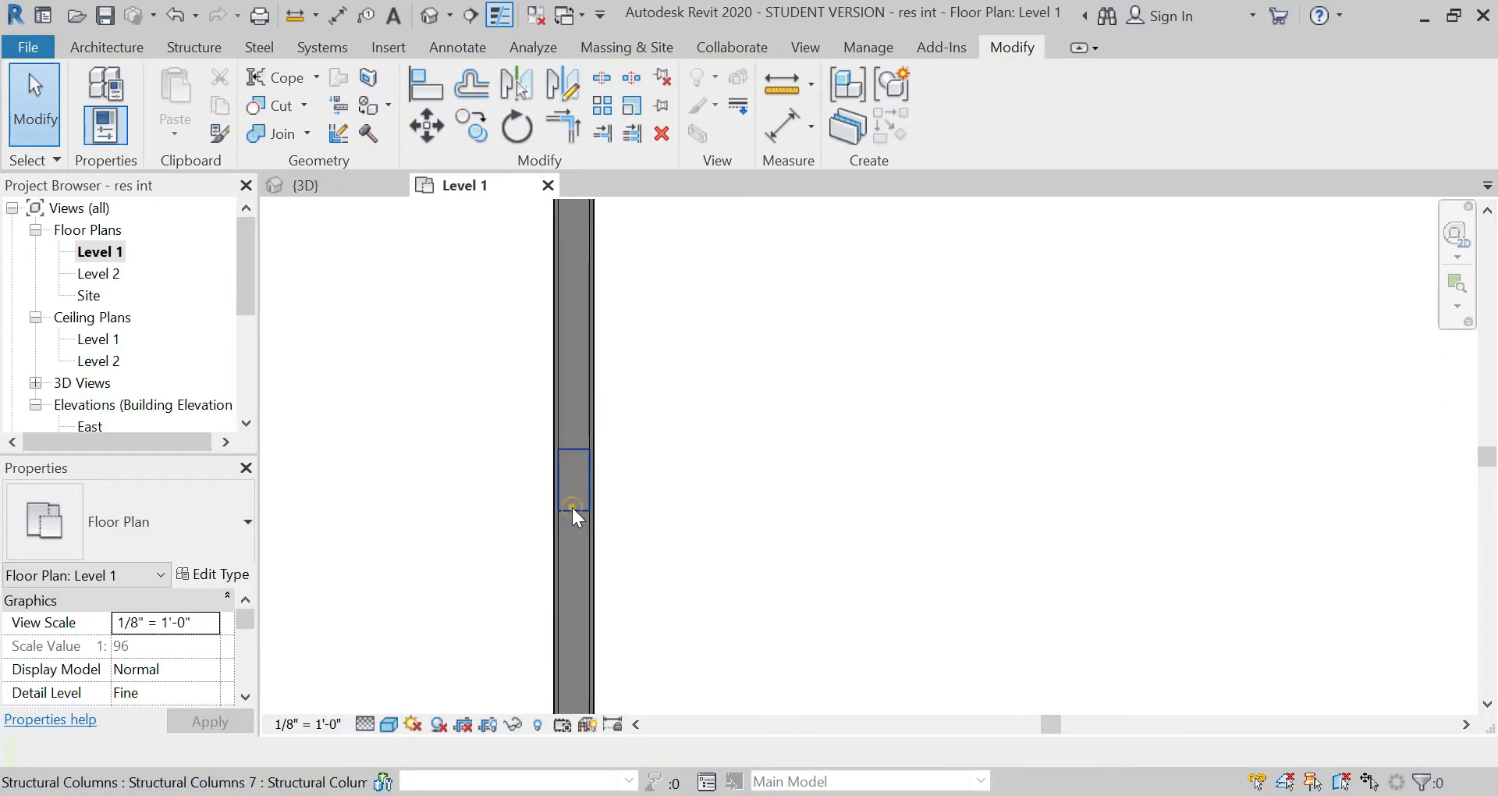
{"action": "left_click", "coordinate": [573, 507]}
{"action": "left_click", "coordinate": [472, 126]}
{"action": "left_click", "coordinate": [565, 515]}
{"action": "scroll", "coordinate": [652, 378], "scroll_direction": "down", "scroll_amount": 2}
{"action": "scroll", "coordinate": [617, 624], "scroll_direction": "up", "scroll_amount": 4}
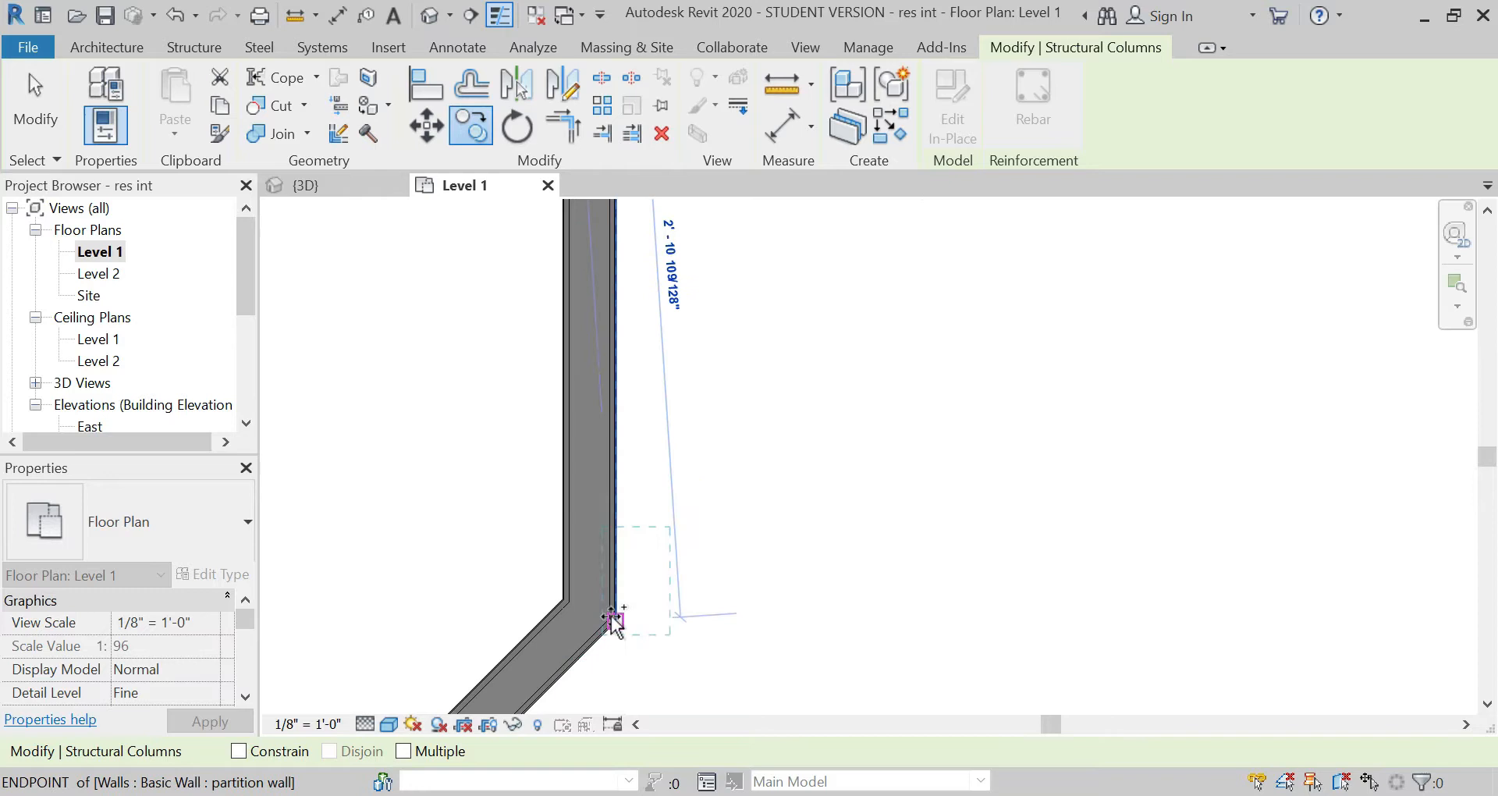
{"action": "scroll", "coordinate": [512, 587], "scroll_direction": "up", "scroll_amount": 3}
{"action": "left_click", "coordinate": [513, 573]}
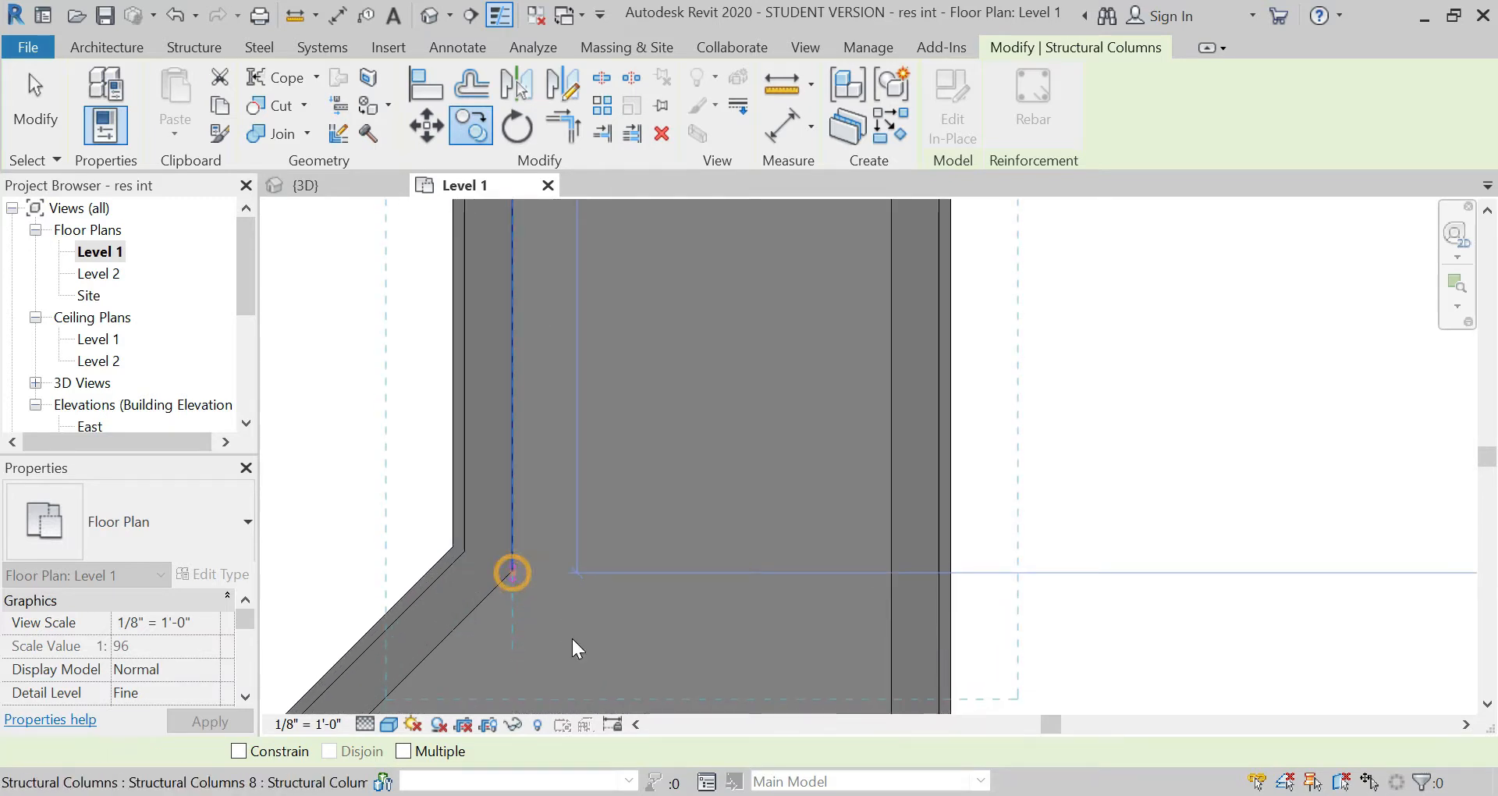
{"action": "scroll", "coordinate": [583, 632], "scroll_direction": "down", "scroll_amount": 3}
{"action": "scroll", "coordinate": [582, 629], "scroll_direction": "down", "scroll_amount": 1}
{"action": "middle_click_drag", "start_coordinate": [616, 596], "coordinate": [654, 540]}
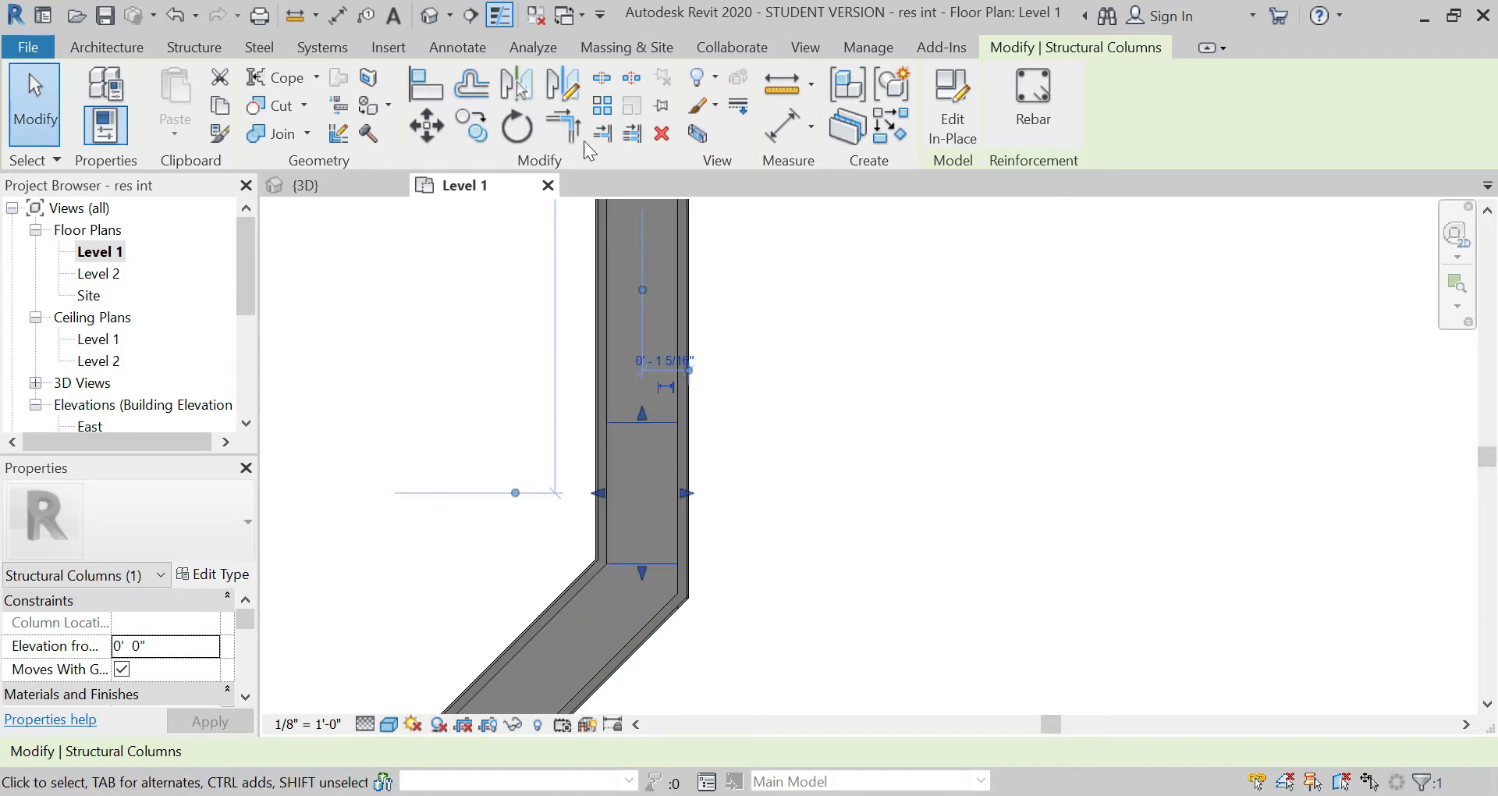
{"action": "left_click", "coordinate": [515, 128]}
{"action": "key", "text": "c"}
{"action": "key", "text": "o"}
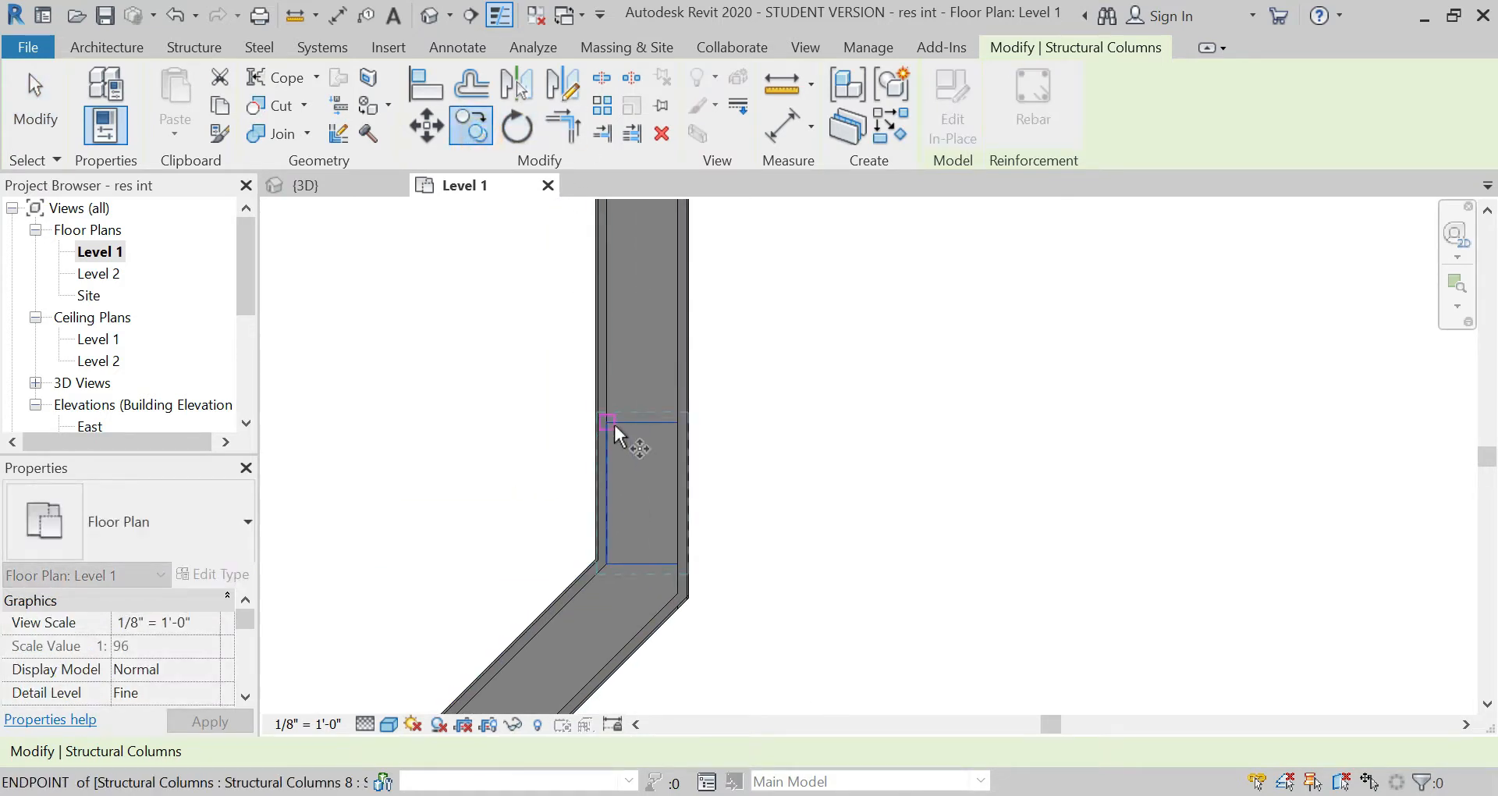
{"action": "key", "text": "Escape"}
{"action": "key", "text": "Escape"}
Step: Create a rotated copy of the column at the bend, pivoting on the inner corner, parallel to the diagonal partition wall
{"action": "left_click", "coordinate": [627, 561]}
{"action": "left_click", "coordinate": [515, 144]}
{"action": "left_click", "coordinate": [312, 751]}
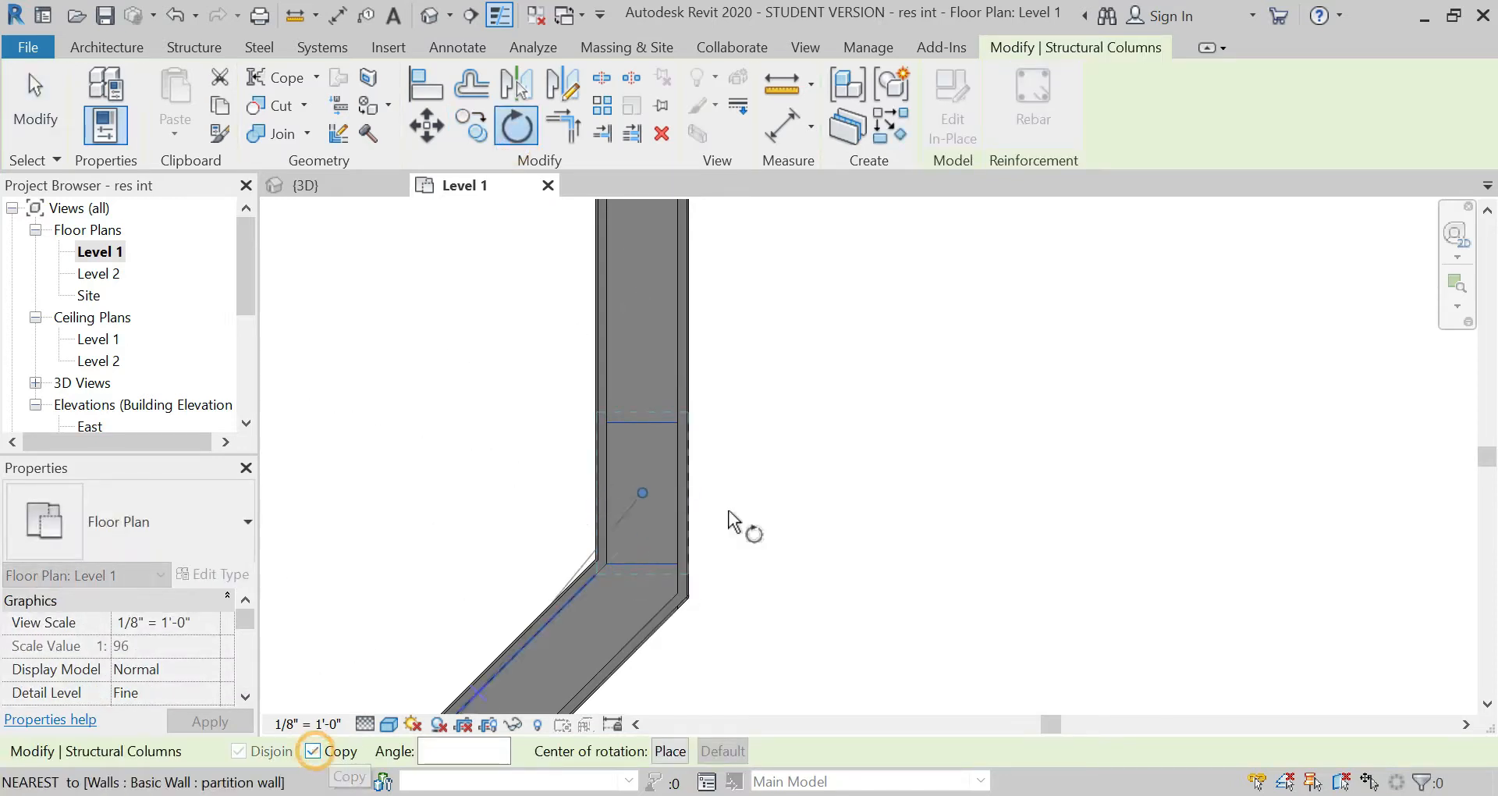
{"action": "left_click", "coordinate": [606, 564]}
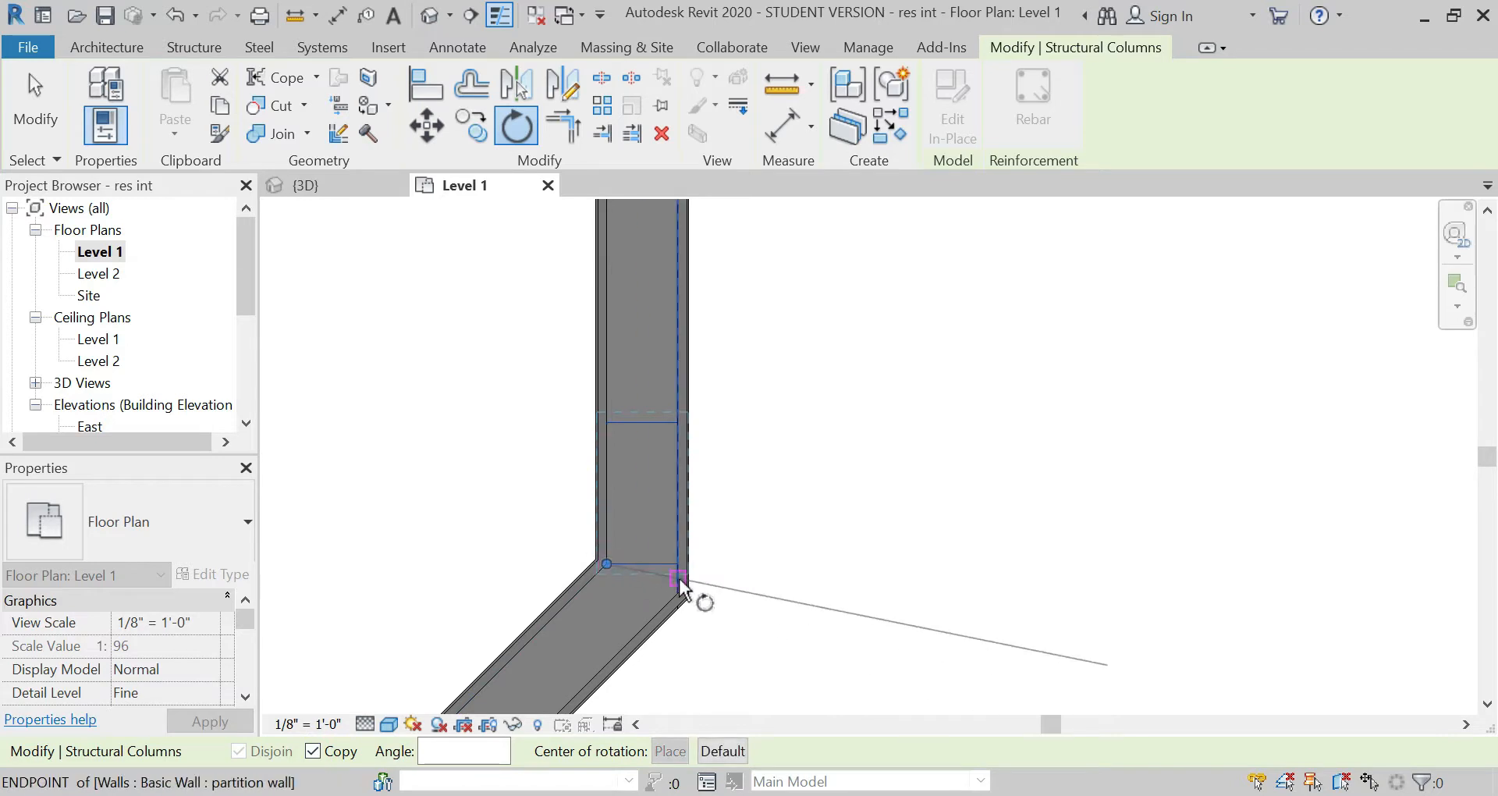
{"action": "left_click", "coordinate": [782, 565]}
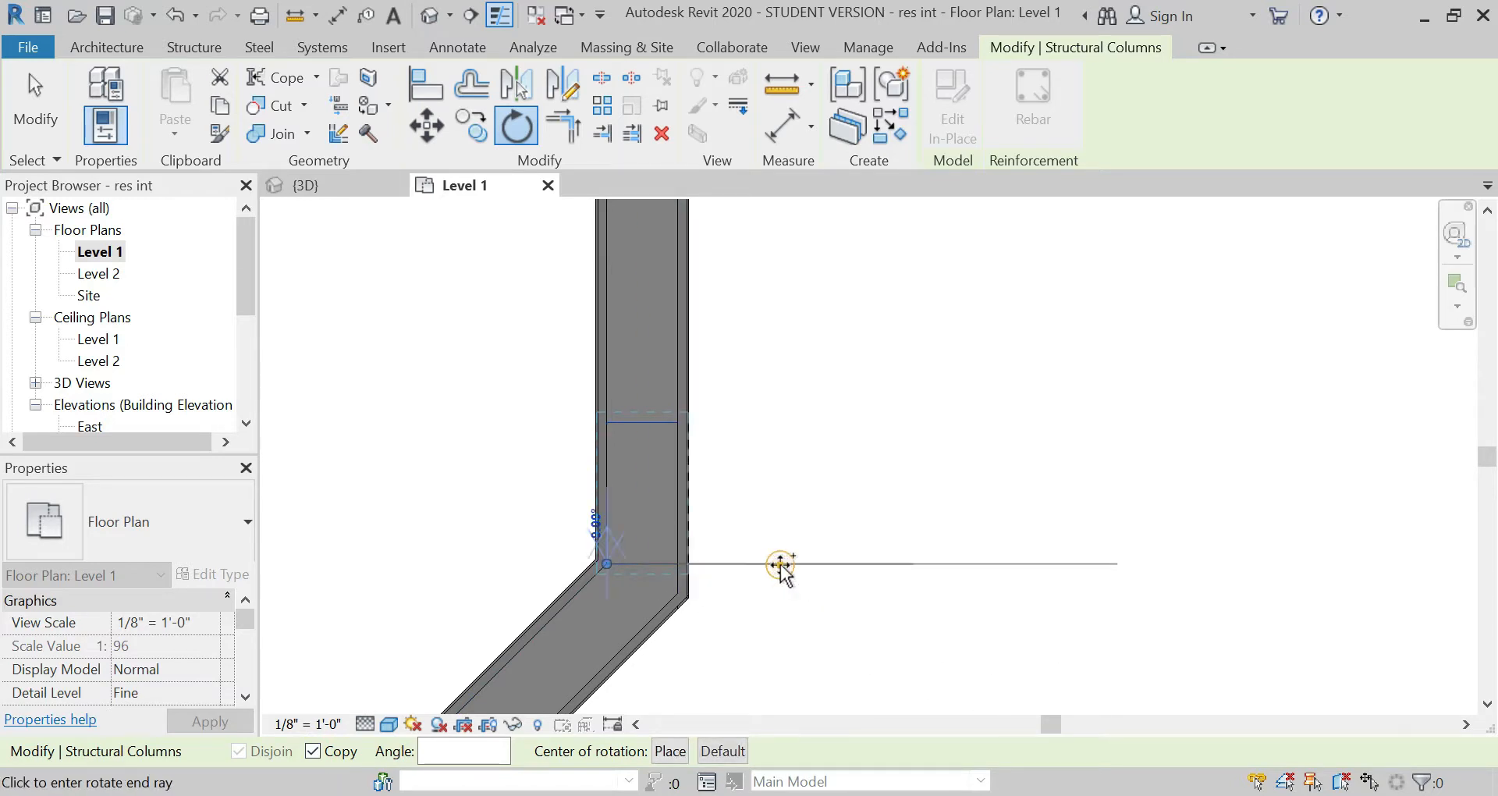
{"action": "left_click", "coordinate": [696, 652]}
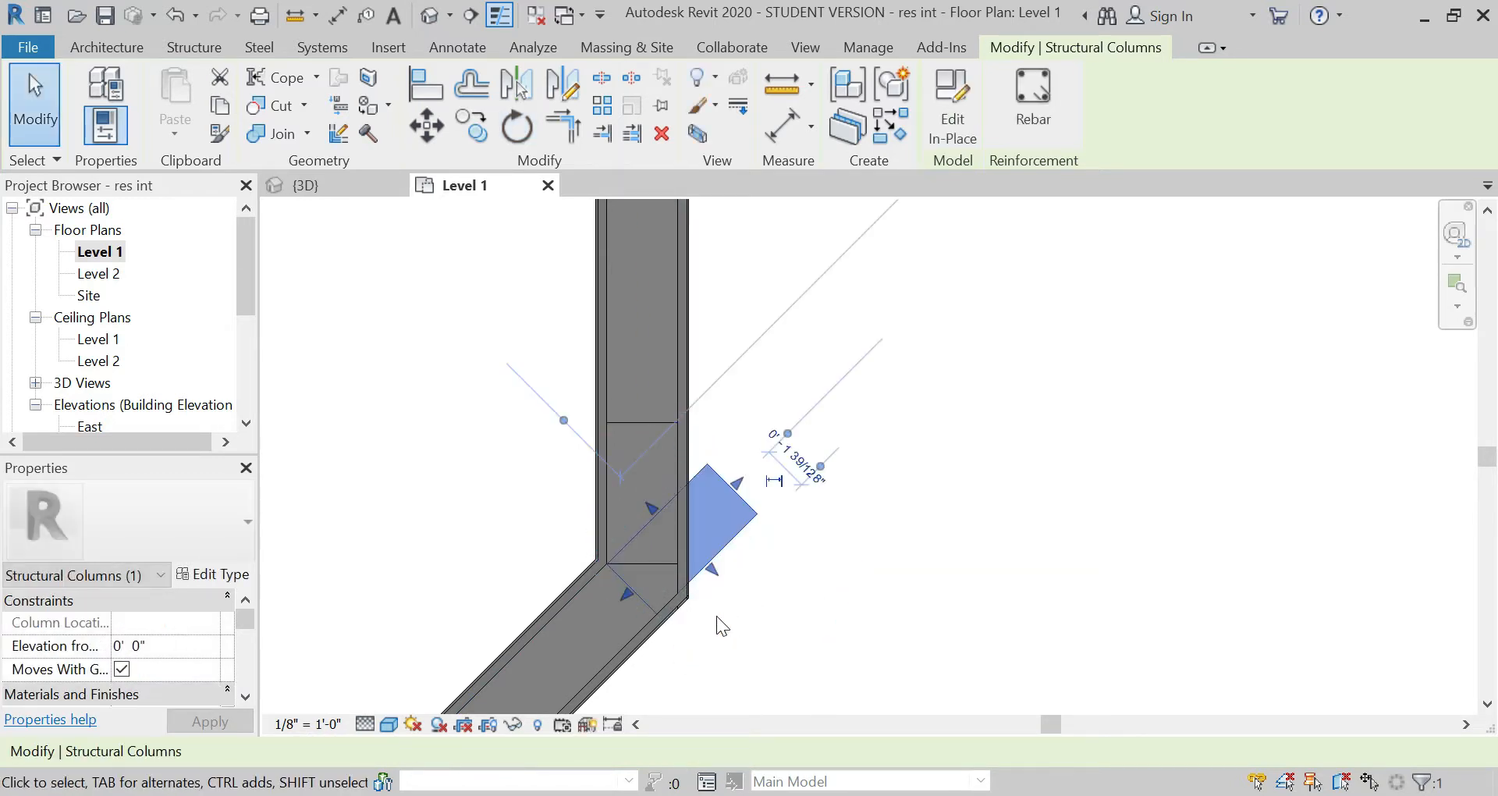
Step: Move the rotated column into the diagonal wall, snapping its upper corner to the inner corner of the bend
{"action": "left_click", "coordinate": [439, 131]}
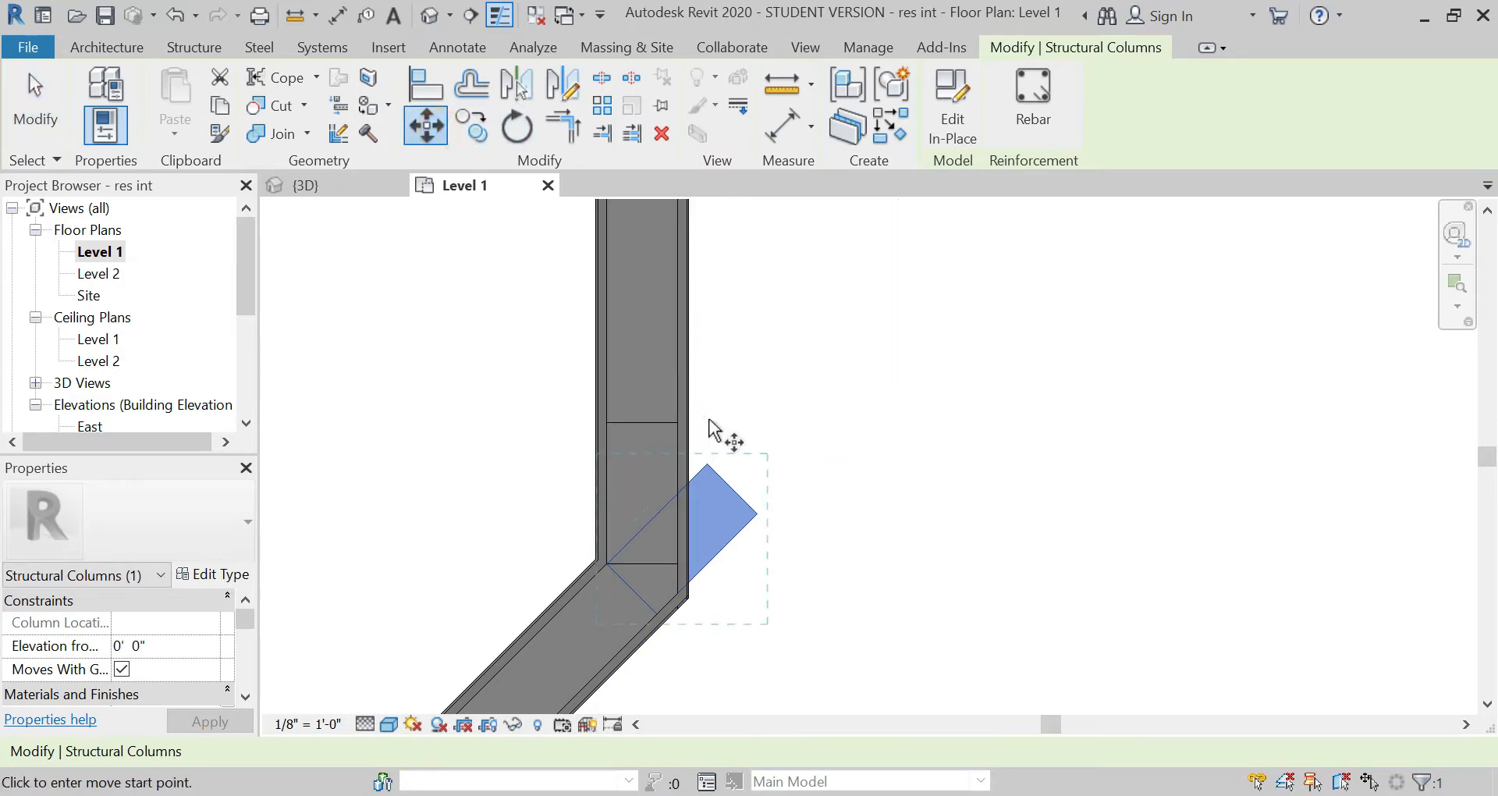
{"action": "left_click", "coordinate": [708, 465]}
{"action": "left_click", "coordinate": [604, 559]}
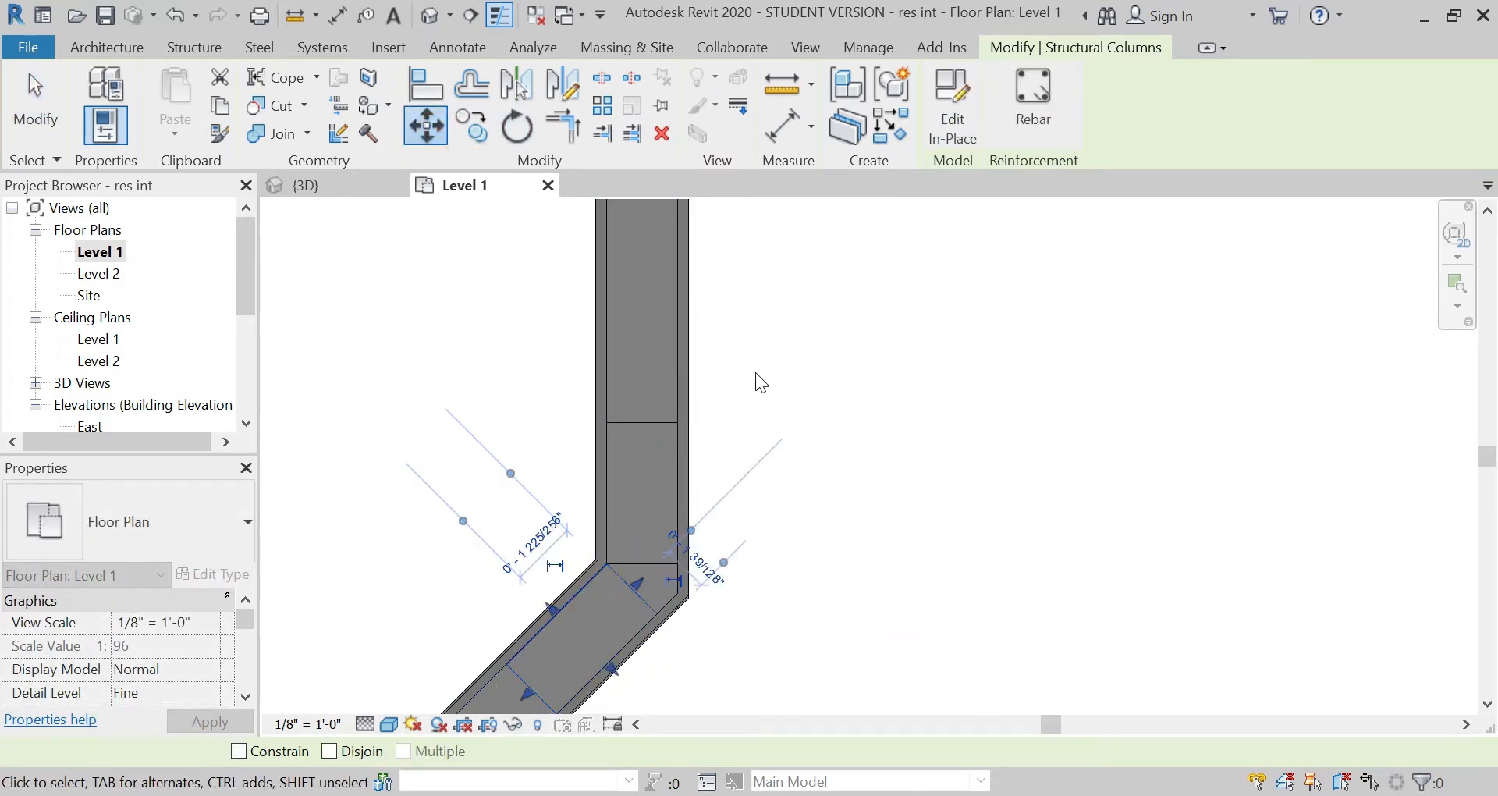
{"action": "left_click", "coordinate": [802, 316]}
{"action": "scroll", "coordinate": [841, 269], "scroll_direction": "down", "scroll_amount": 2}
{"action": "scroll", "coordinate": [751, 394], "scroll_direction": "up", "scroll_amount": 3}
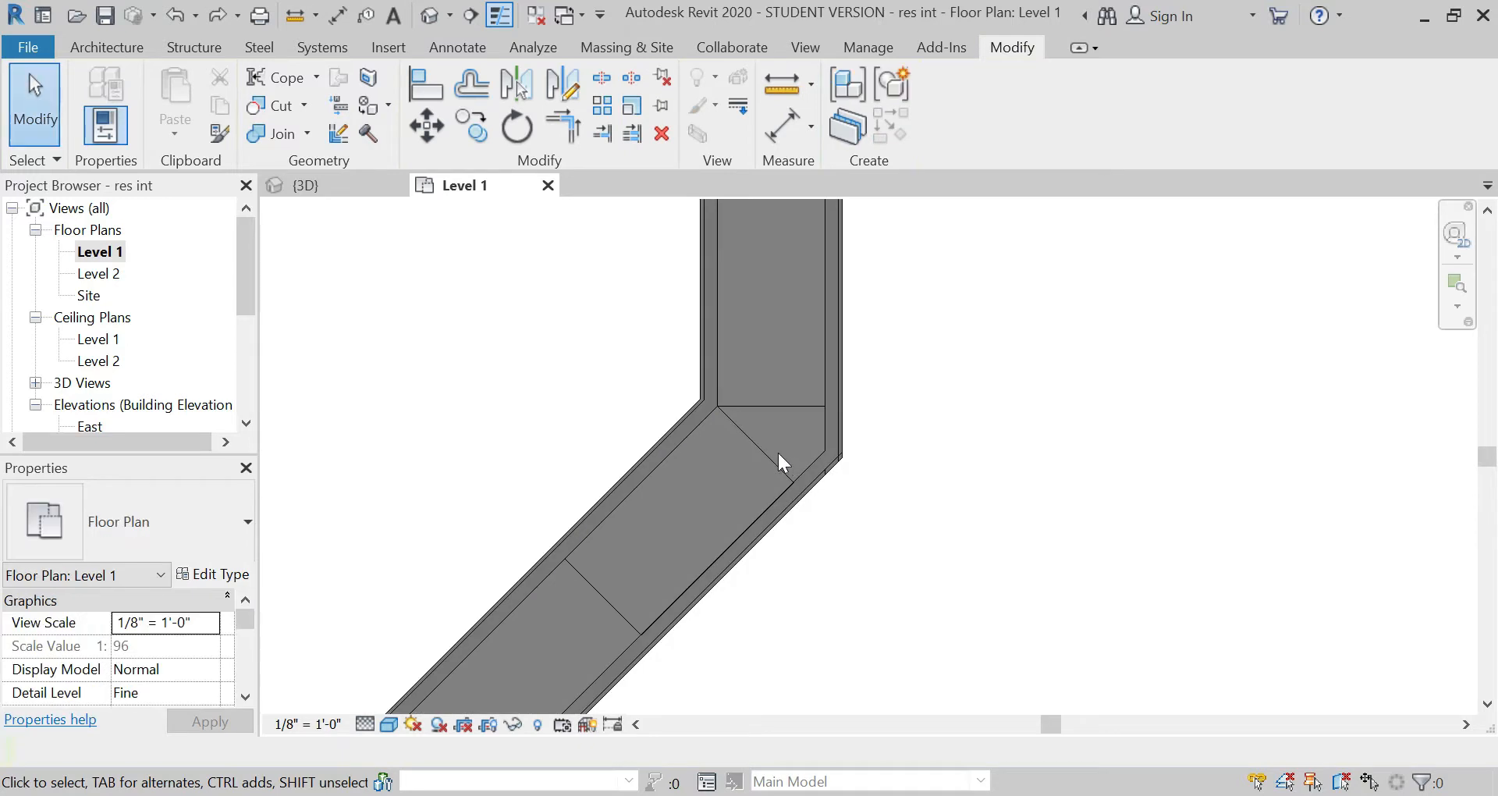
Step: Copy the rotated column 4' along the diagonal partition wall with multiple copies enabled
{"action": "left_click", "coordinate": [756, 454]}
{"action": "left_click", "coordinate": [472, 125]}
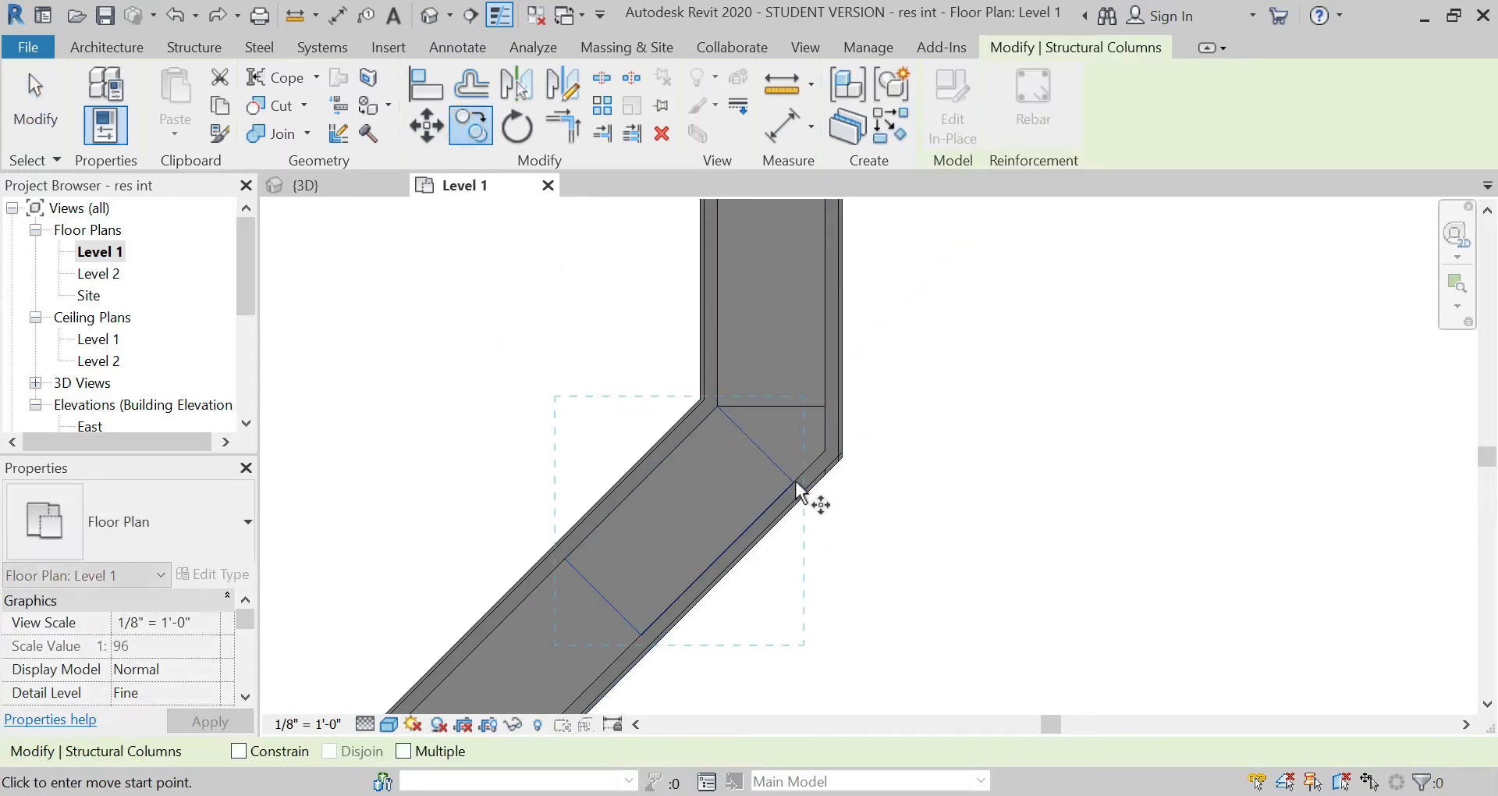
{"action": "left_click", "coordinate": [793, 487]}
{"action": "scroll", "coordinate": [966, 373], "scroll_direction": "down", "scroll_amount": 3}
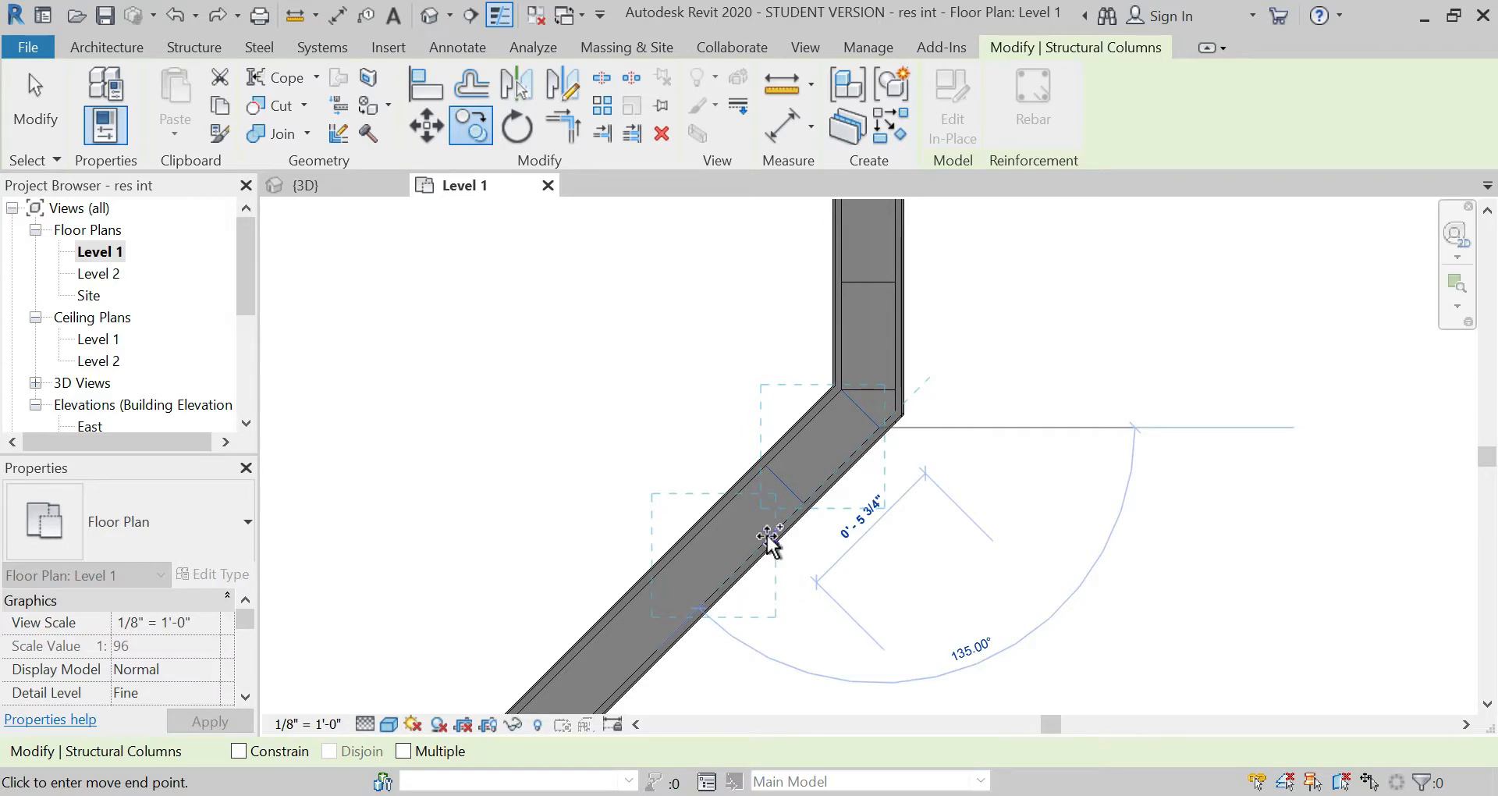
{"action": "type", "text": "4'"}
{"action": "key", "text": "Return"}
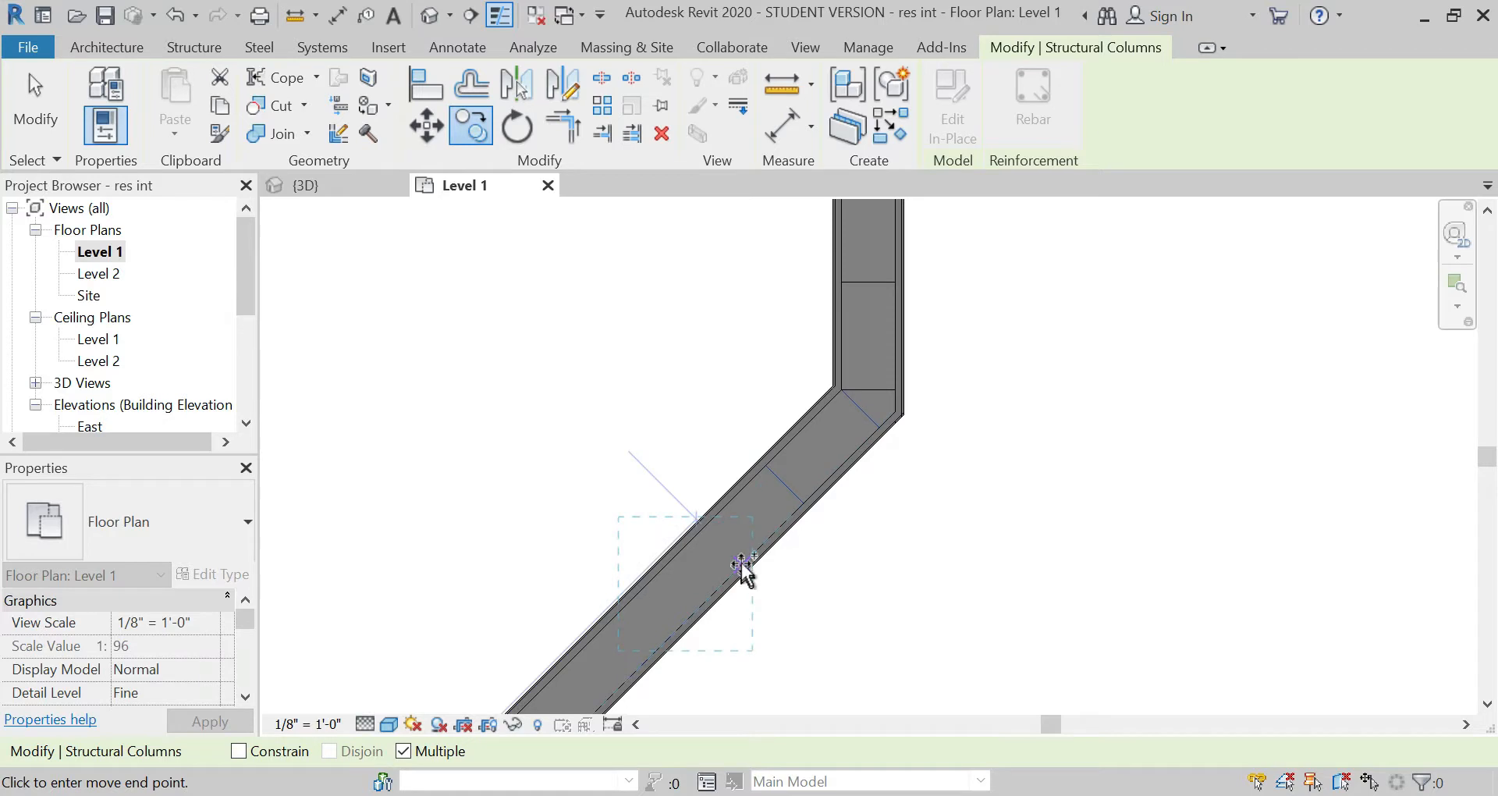
Step: Place two more column copies farther along the diagonal wall at 4' spacing and end the multiple copy
{"action": "scroll", "coordinate": [742, 569], "scroll_direction": "down", "scroll_amount": 2}
{"action": "scroll", "coordinate": [926, 344], "scroll_direction": "down", "scroll_amount": 1}
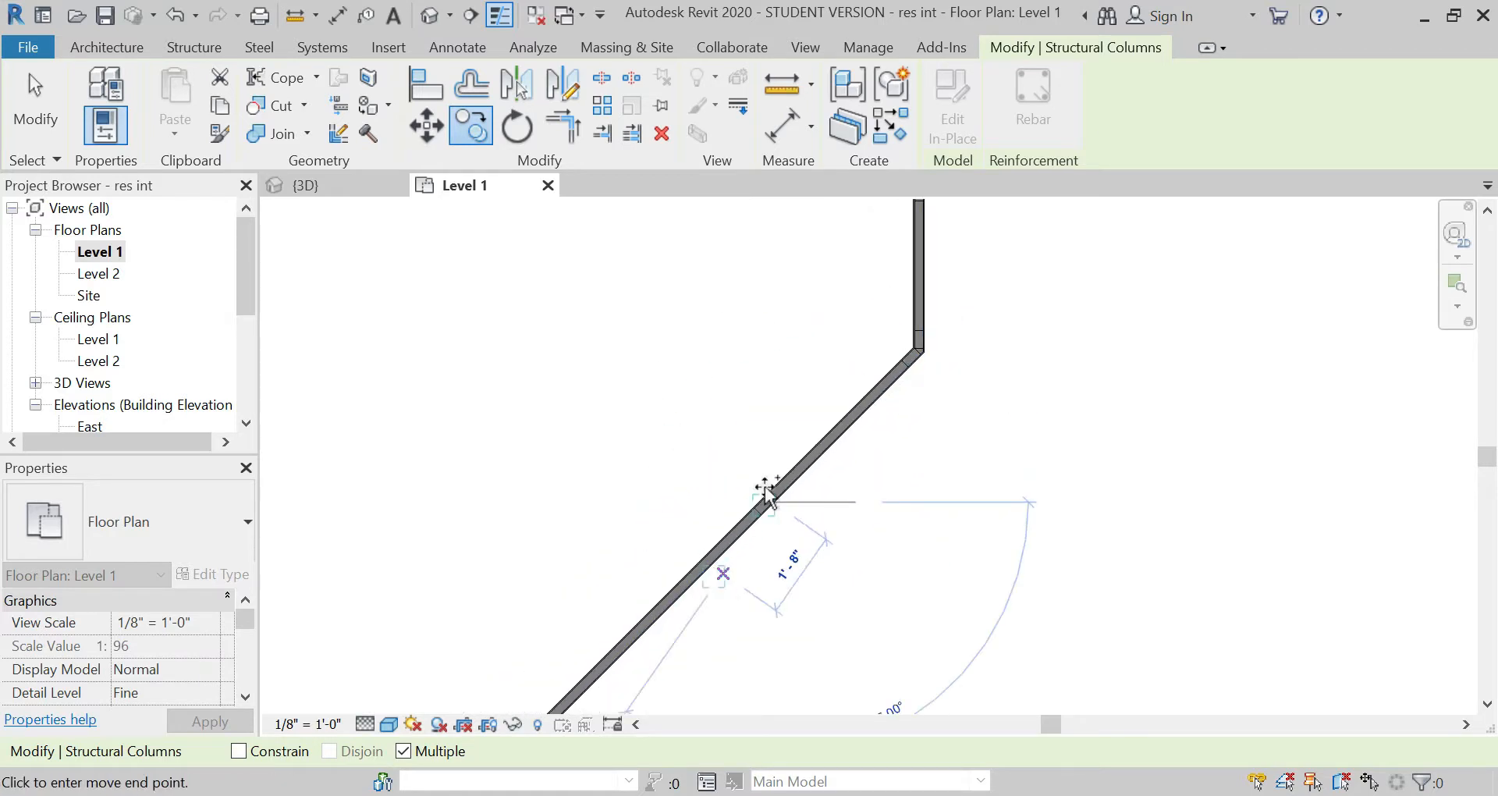
{"action": "scroll", "coordinate": [859, 388], "scroll_direction": "down", "scroll_amount": 2}
{"action": "scroll", "coordinate": [781, 478], "scroll_direction": "up", "scroll_amount": 4}
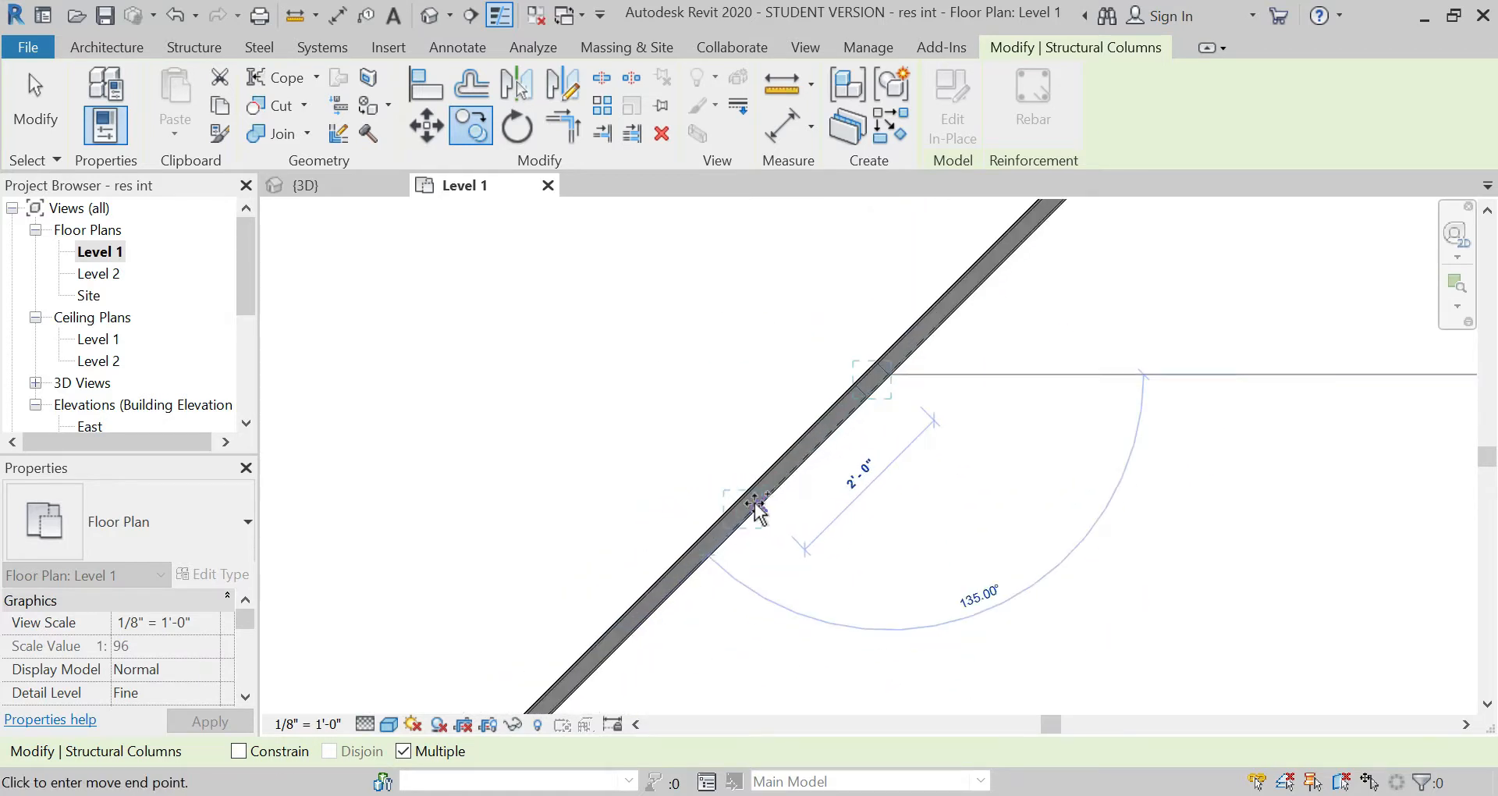
{"action": "key", "text": "Return"}
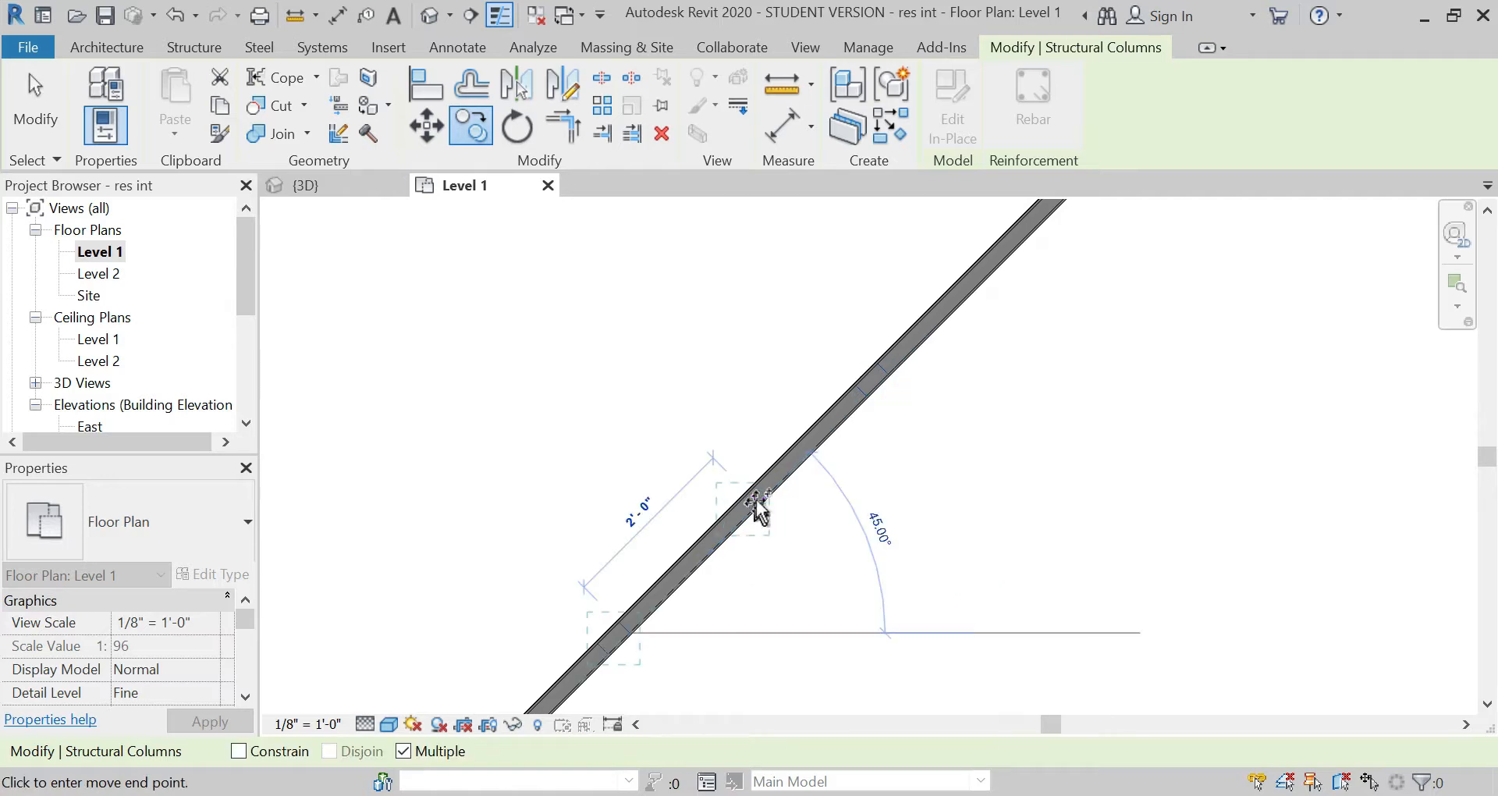
{"action": "scroll", "coordinate": [919, 366], "scroll_direction": "down", "scroll_amount": 5}
{"action": "scroll", "coordinate": [691, 581], "scroll_direction": "up", "scroll_amount": 1}
{"action": "scroll", "coordinate": [692, 587], "scroll_direction": "up", "scroll_amount": 2}
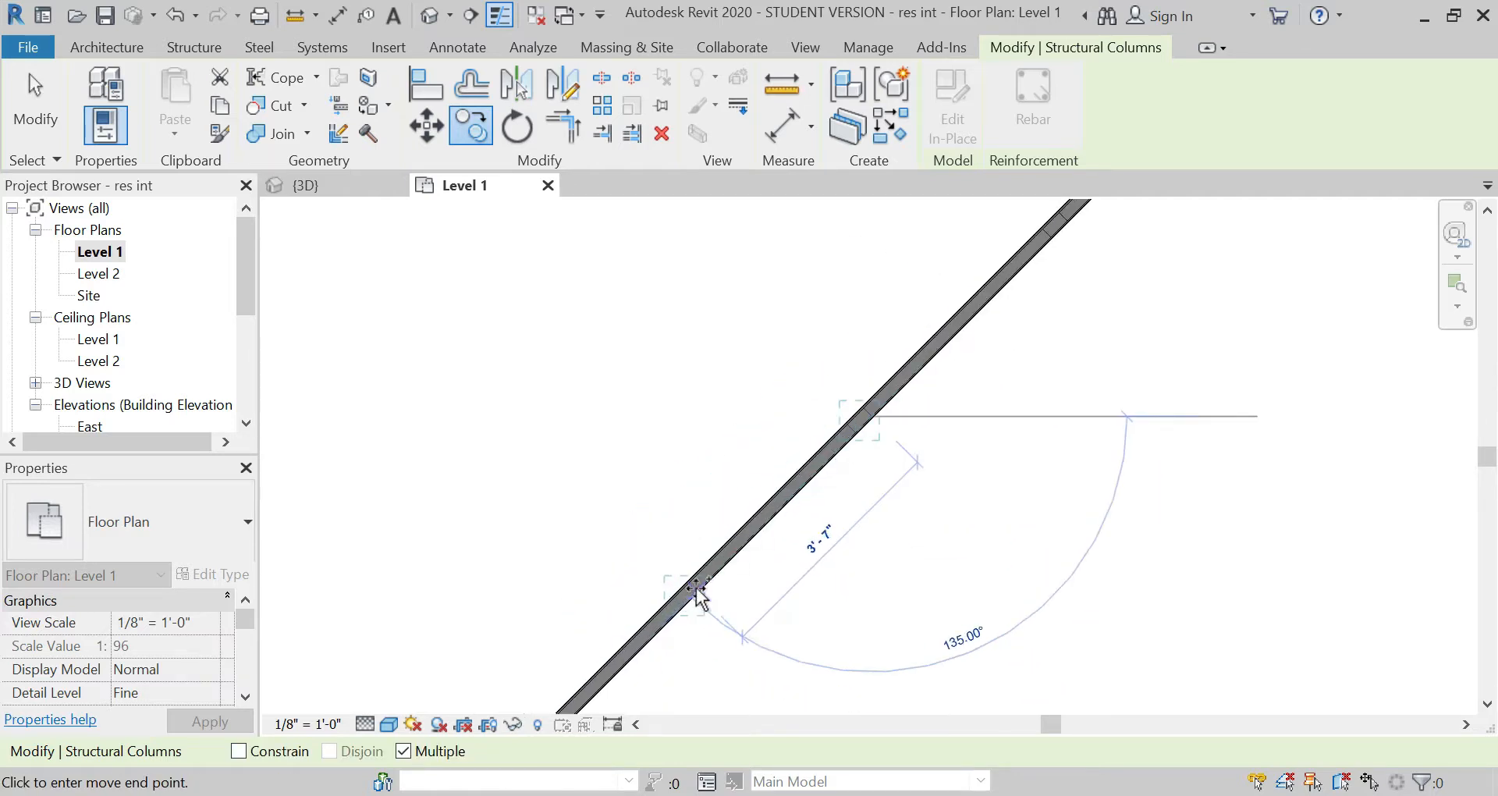
{"action": "type", "text": "4"}
{"action": "key", "text": "Return"}
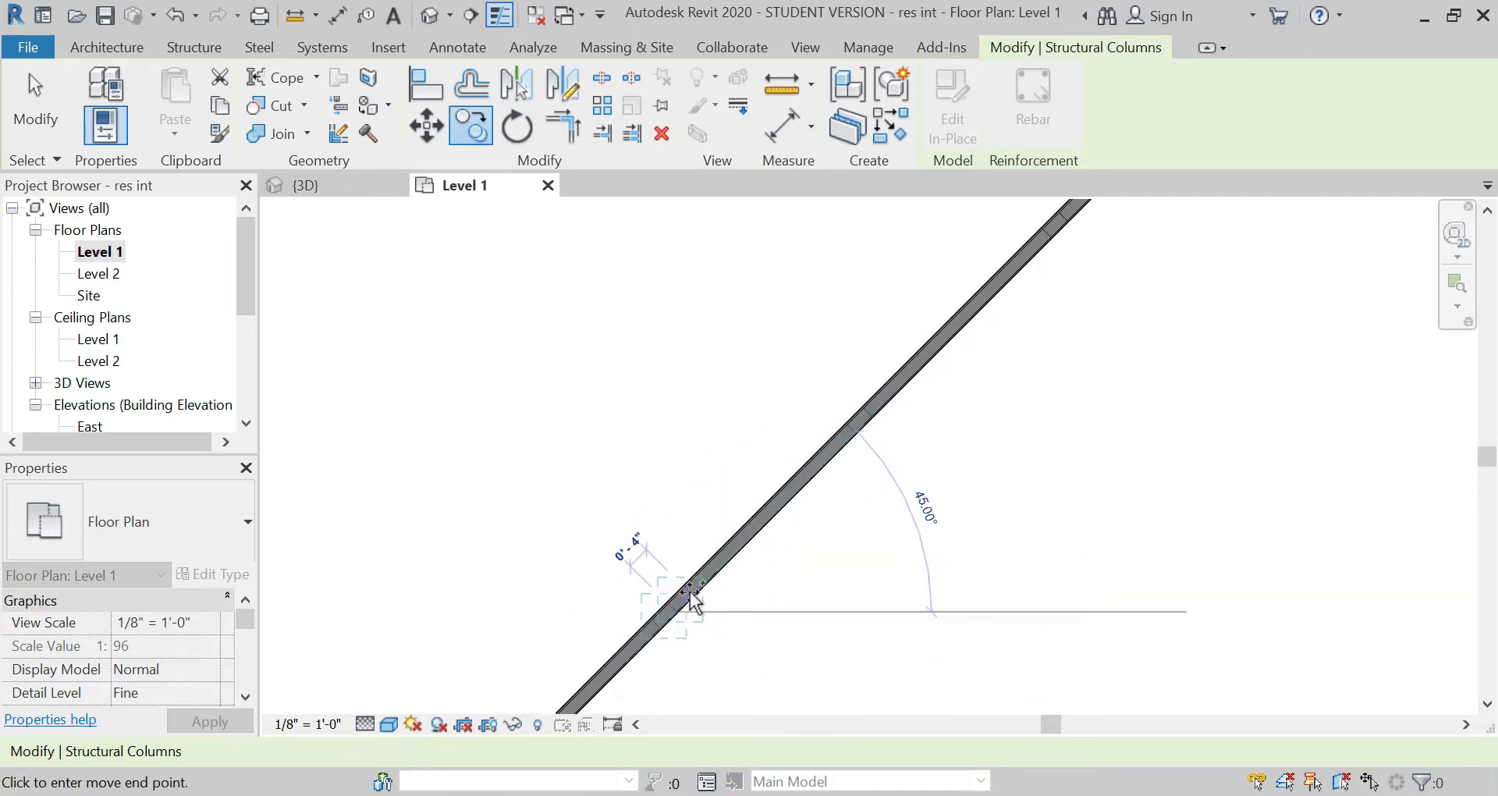
{"action": "scroll", "coordinate": [819, 459], "scroll_direction": "down", "scroll_amount": 2}
{"action": "scroll", "coordinate": [734, 563], "scroll_direction": "up", "scroll_amount": 6}
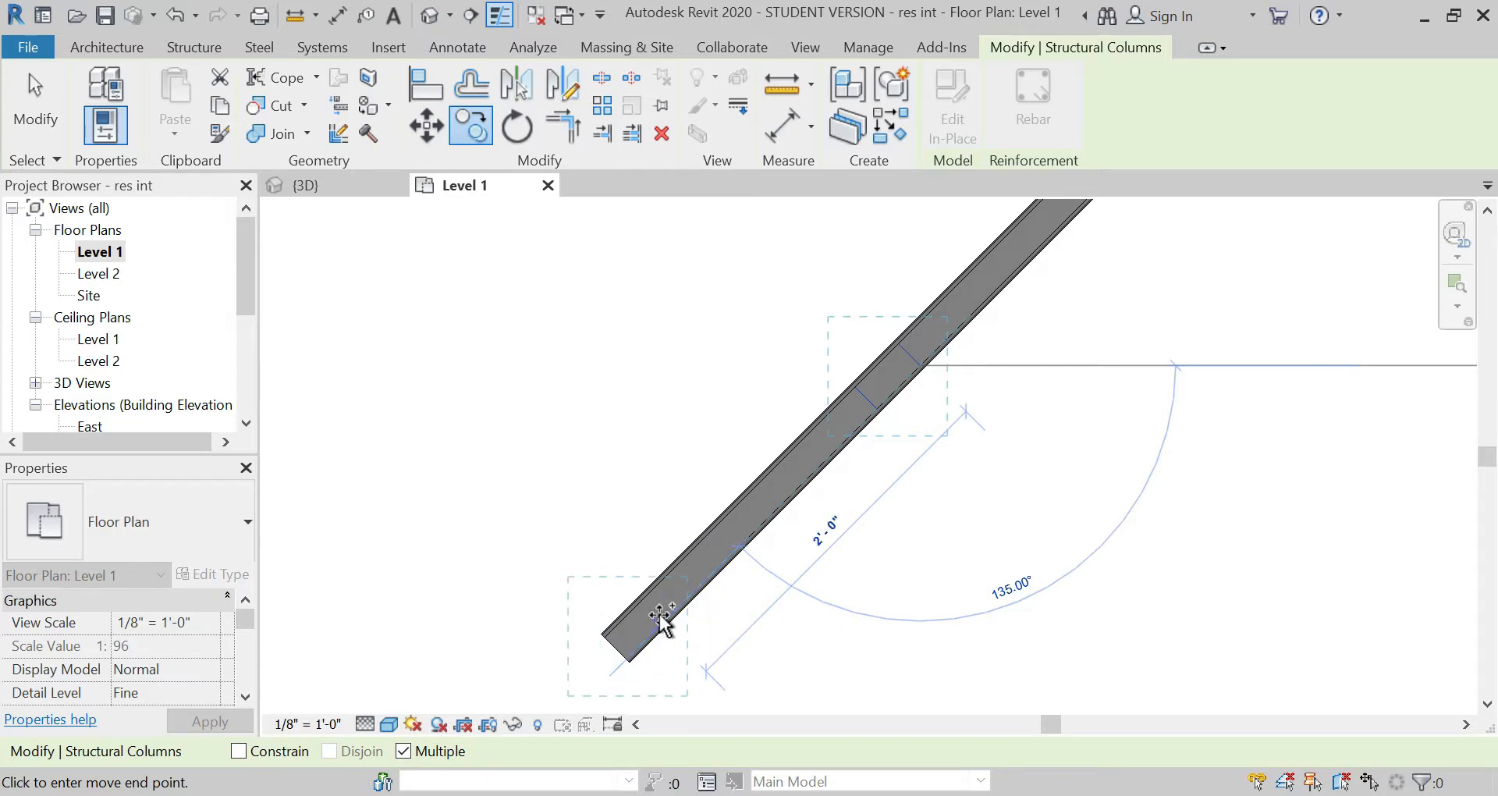
{"action": "key", "text": "Escape"}
Step: Copy the last diagonal column to the free end of the wall, corner to corner
{"action": "left_click", "coordinate": [461, 129]}
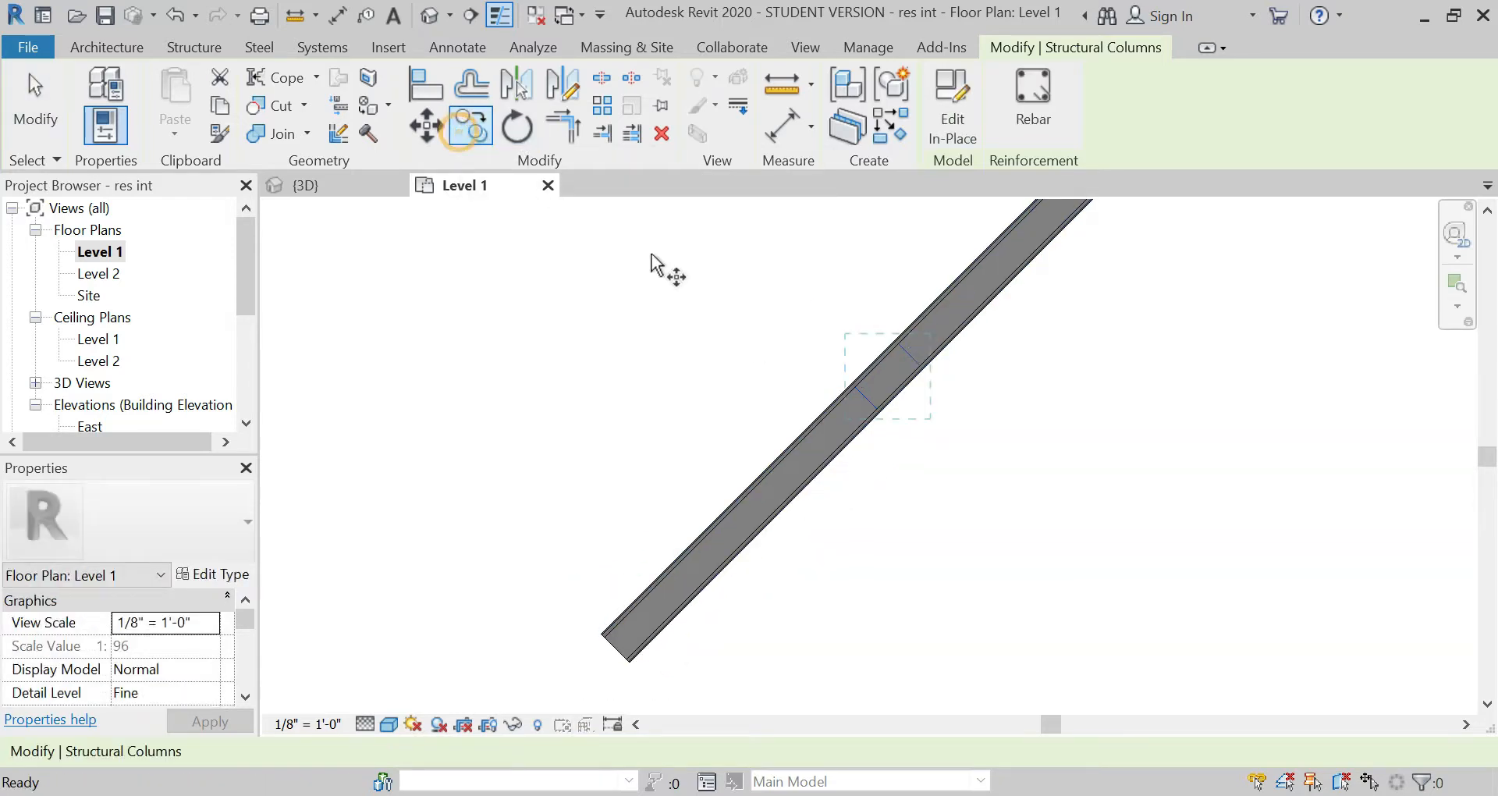
{"action": "left_click", "coordinate": [855, 387]}
{"action": "left_click", "coordinate": [604, 635]}
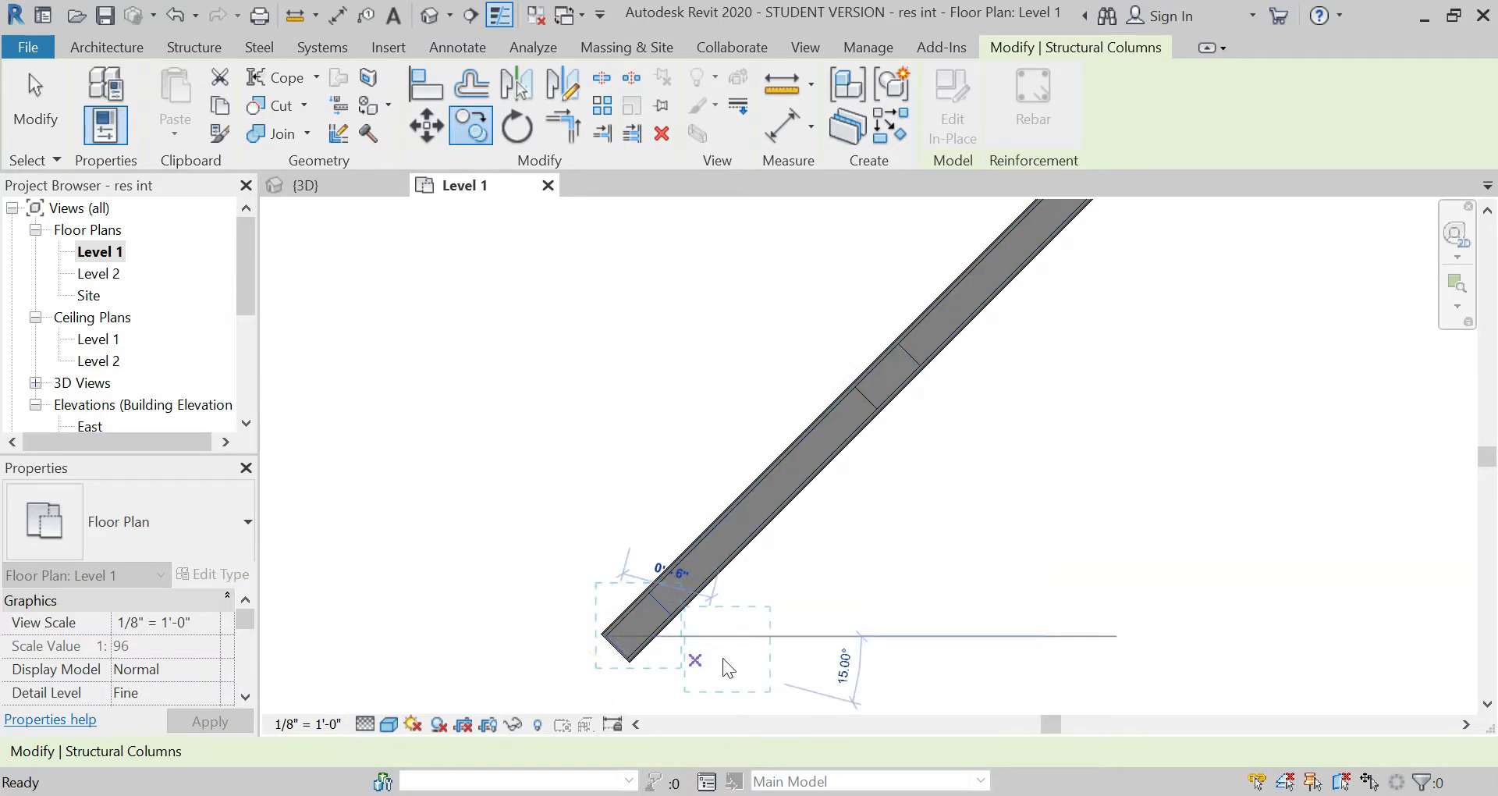
{"action": "key", "text": "Escape"}
{"action": "key", "text": "Escape"}
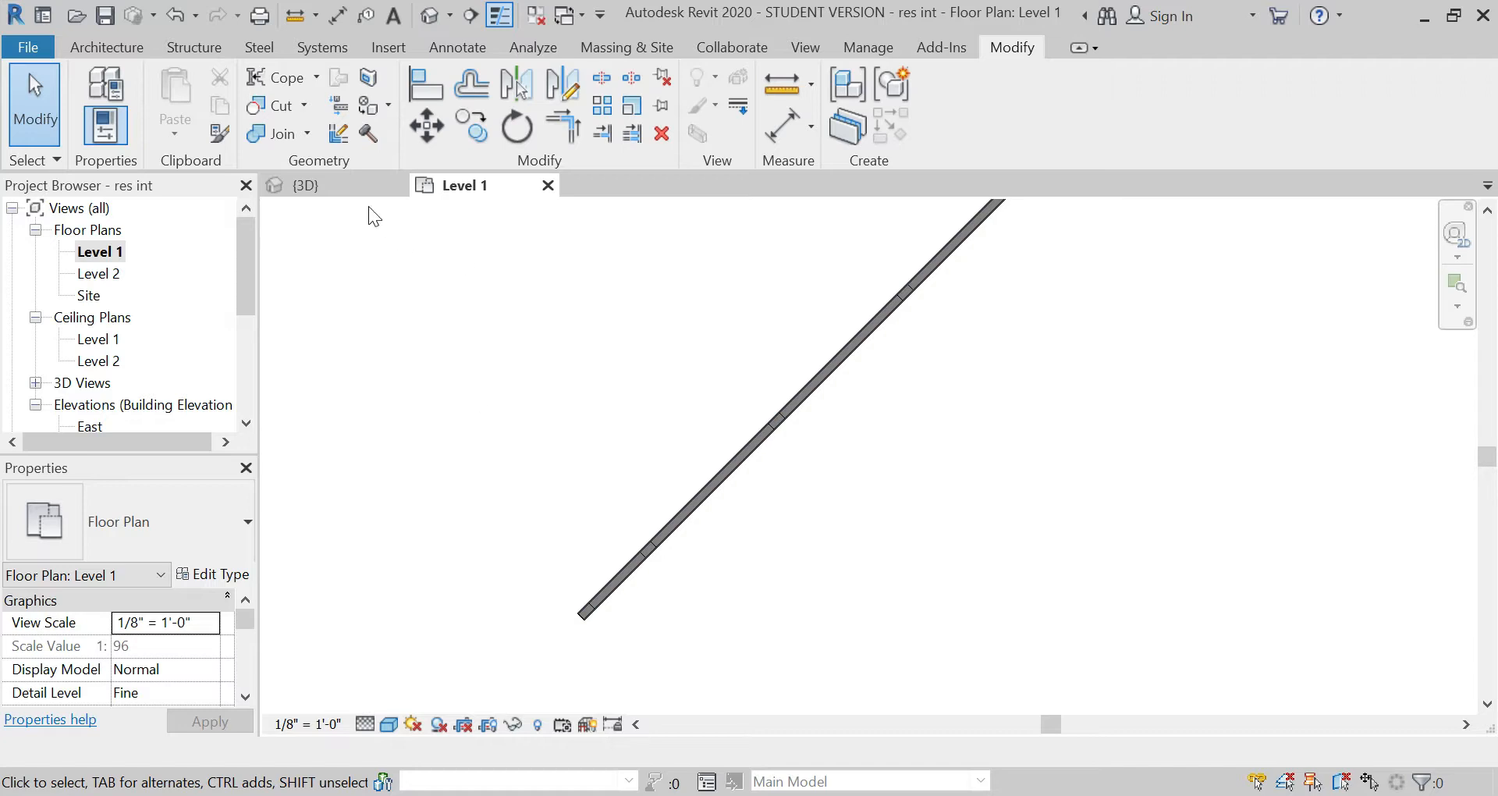
Step: In the 3D view, override the diagonal partition wall's element graphics with a surface transparency of 61
{"action": "left_click", "coordinate": [353, 181]}
{"action": "scroll", "coordinate": [1097, 375], "scroll_direction": "down", "scroll_amount": 4}
{"action": "scroll", "coordinate": [897, 485], "scroll_direction": "up", "scroll_amount": 5}
{"action": "left_click", "coordinate": [389, 724]}
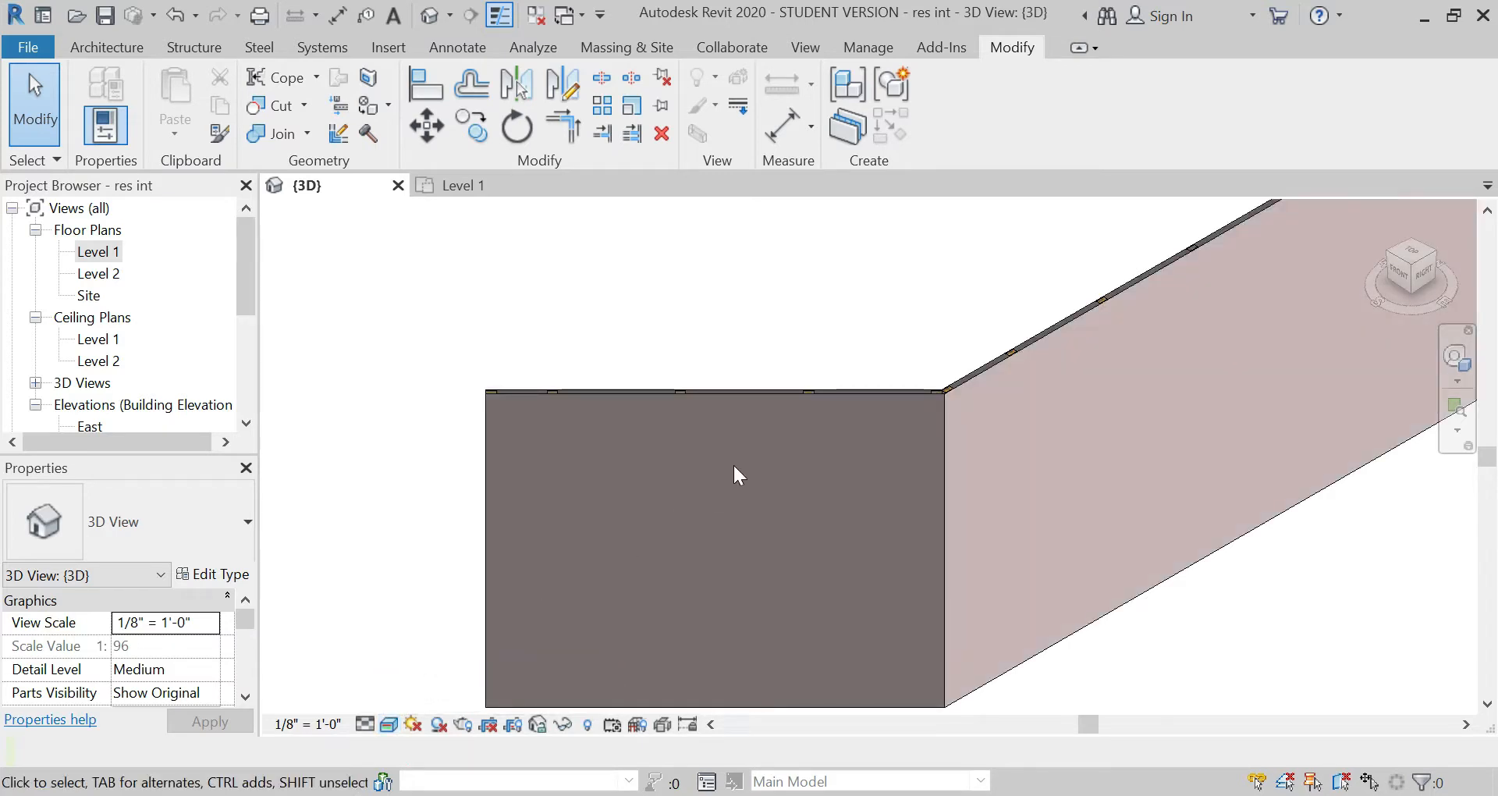
{"action": "left_click", "coordinate": [755, 399]}
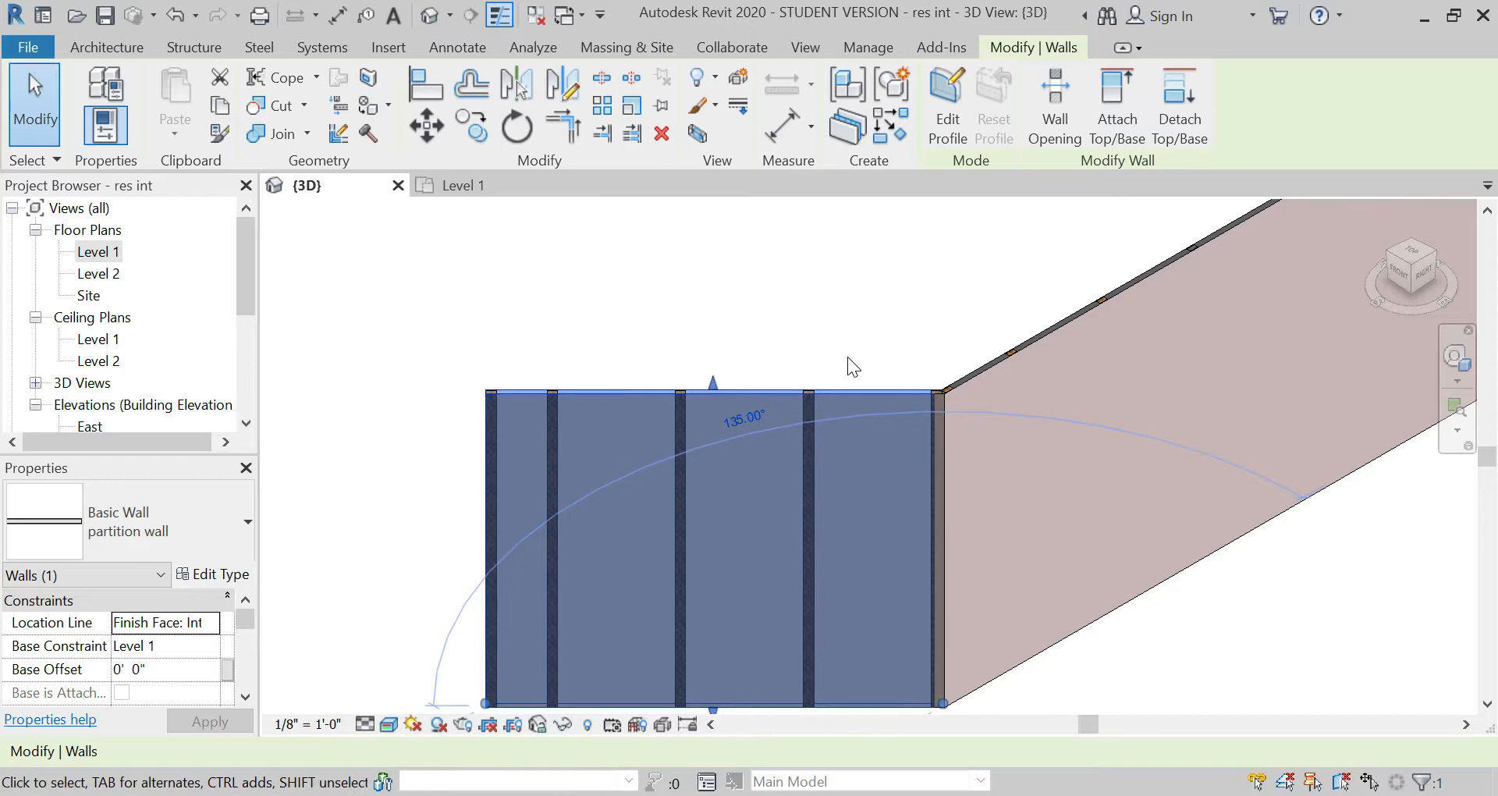
{"action": "right_click", "coordinate": [735, 471]}
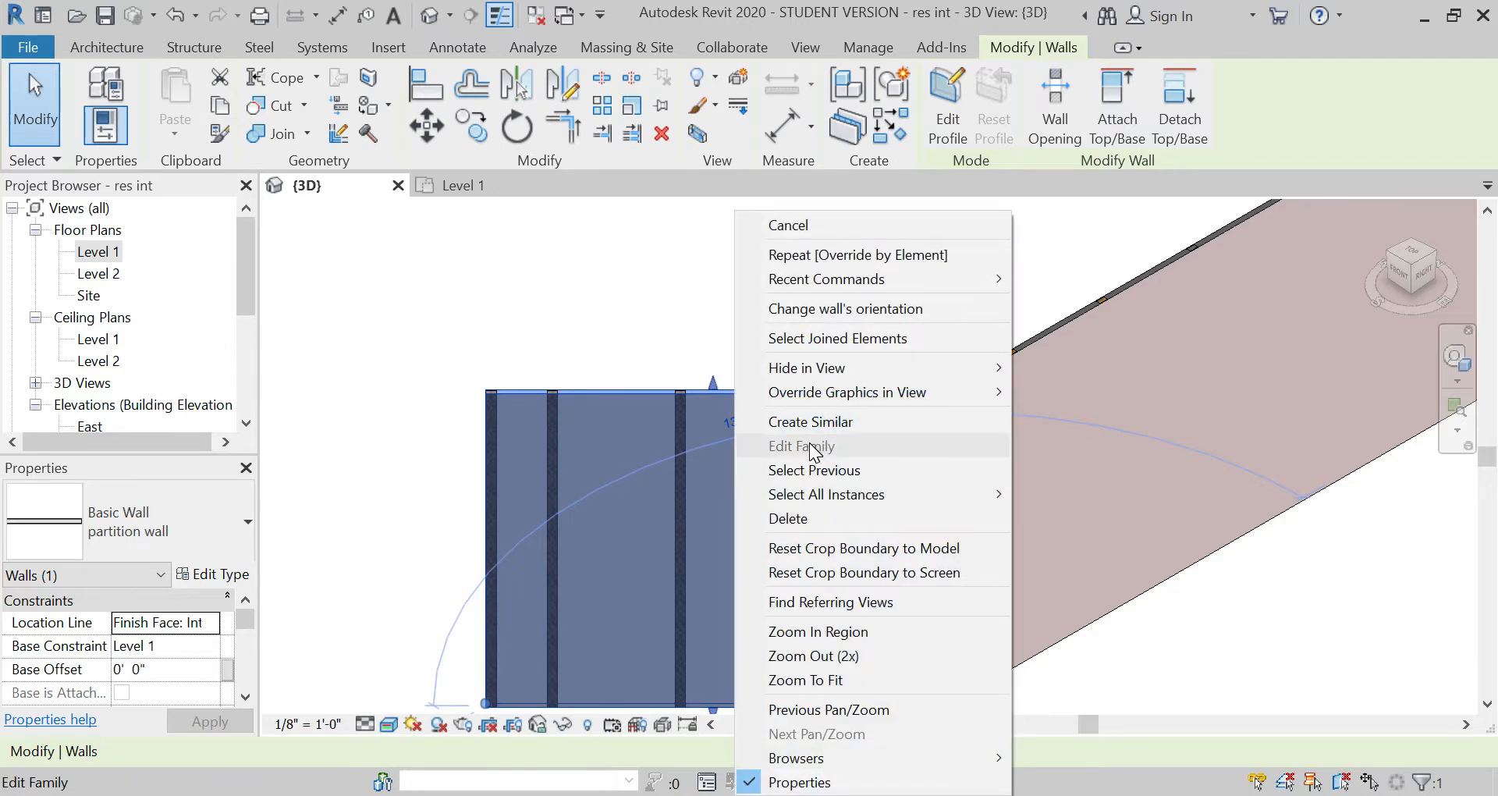
{"action": "mouse_move", "coordinate": [865, 391]}
{"action": "left_click", "coordinate": [1061, 392]}
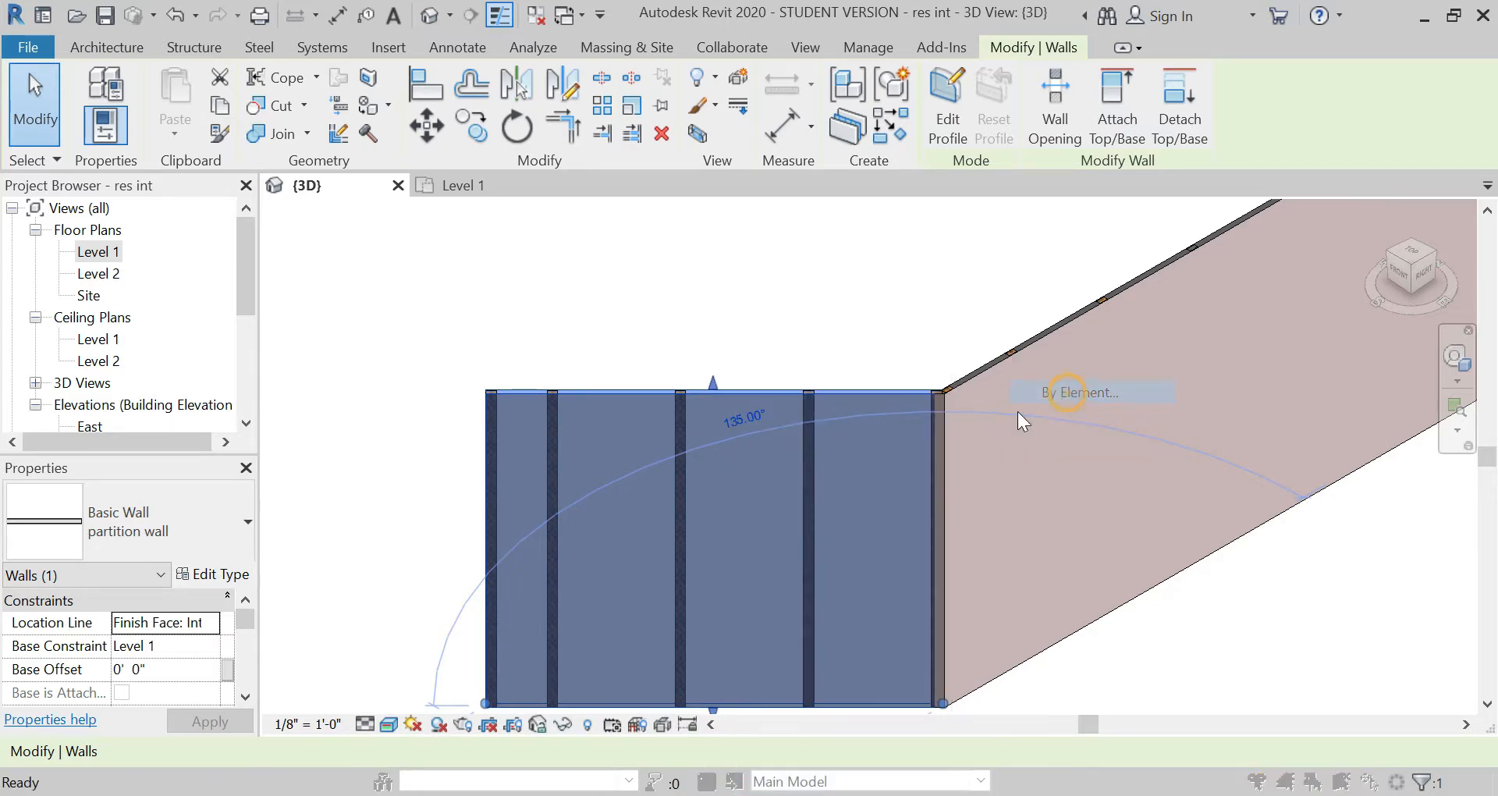
{"action": "left_click_drag", "start_coordinate": [766, 412], "coordinate": [799, 423]}
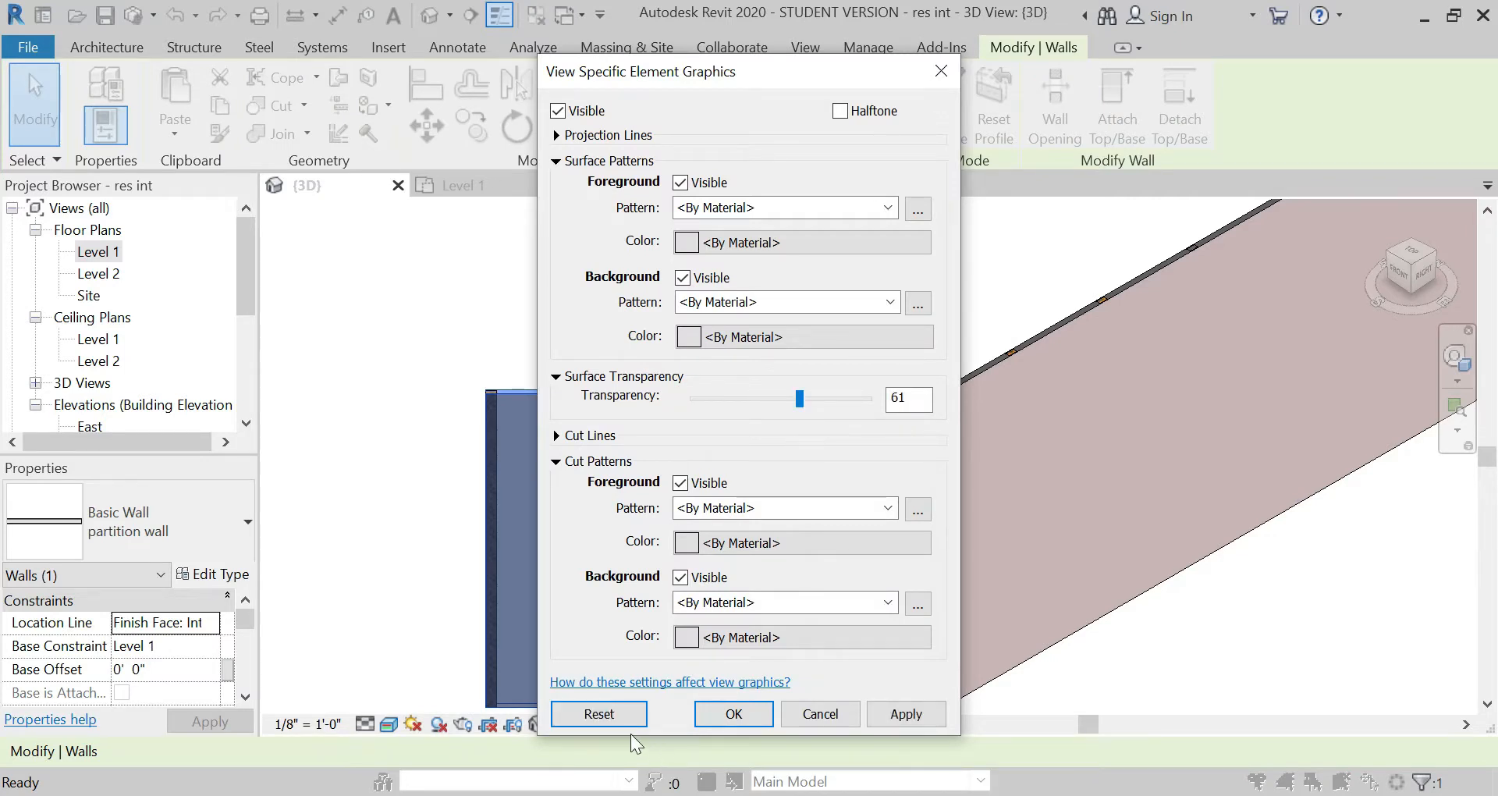
{"action": "left_click", "coordinate": [734, 714]}
{"action": "key", "text": "Escape"}
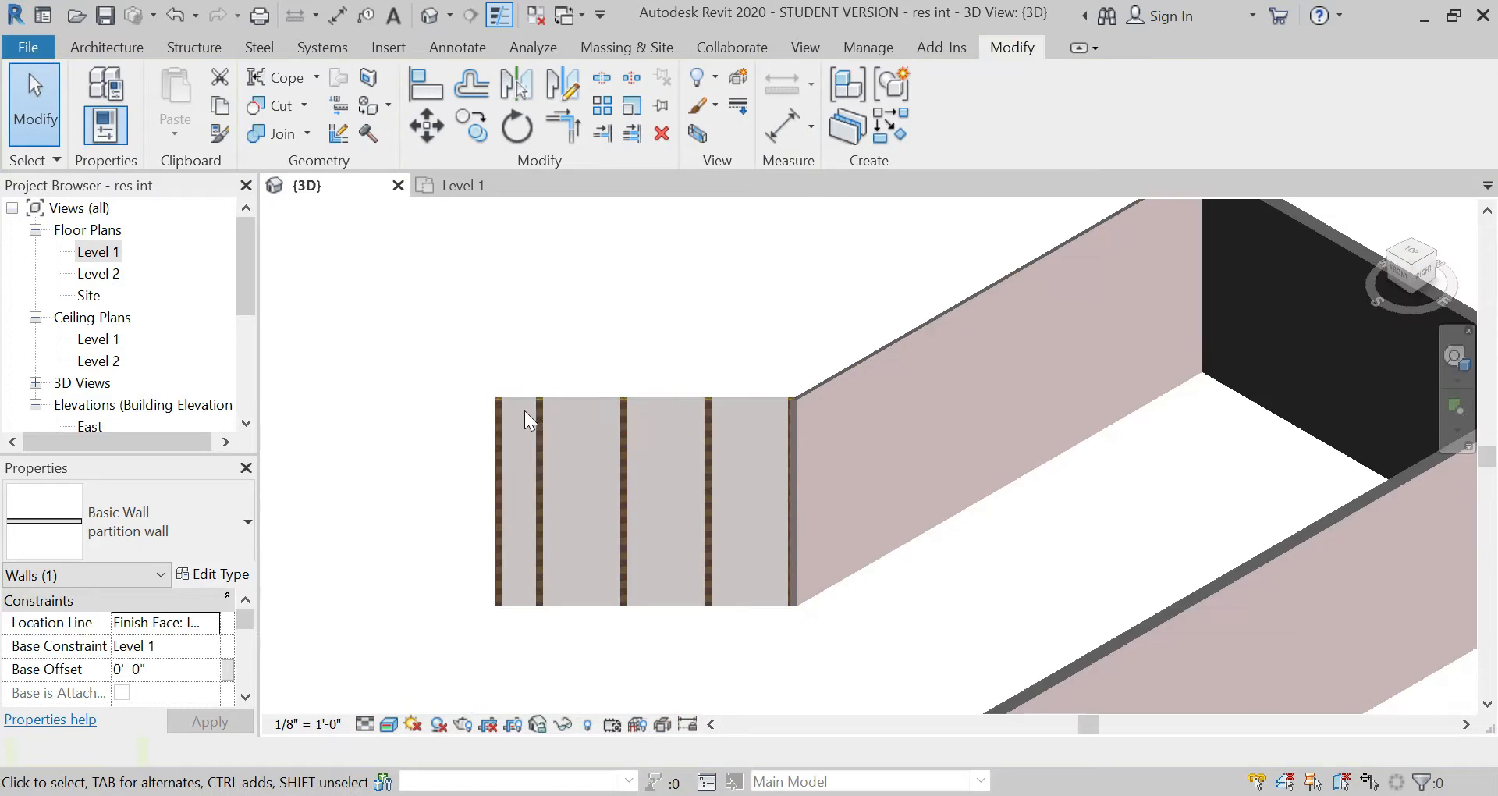
Step: In the 3D view, override the element graphics of the long straight partition wall with a transparent surface
{"action": "scroll", "coordinate": [788, 378], "scroll_direction": "up", "scroll_amount": 2}
{"action": "left_click", "coordinate": [835, 400]}
{"action": "right_click", "coordinate": [835, 400]}
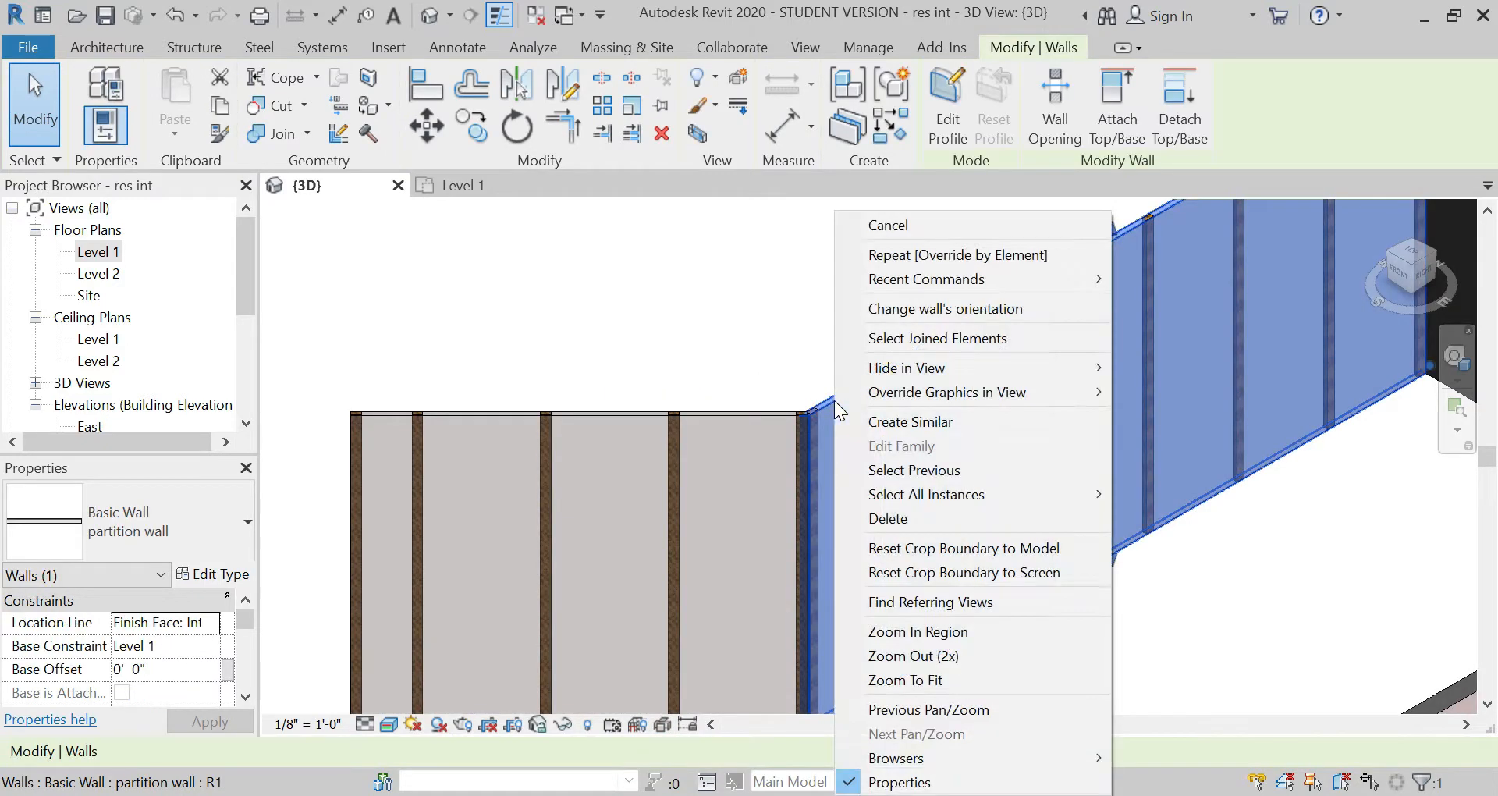
{"action": "mouse_move", "coordinate": [928, 391]}
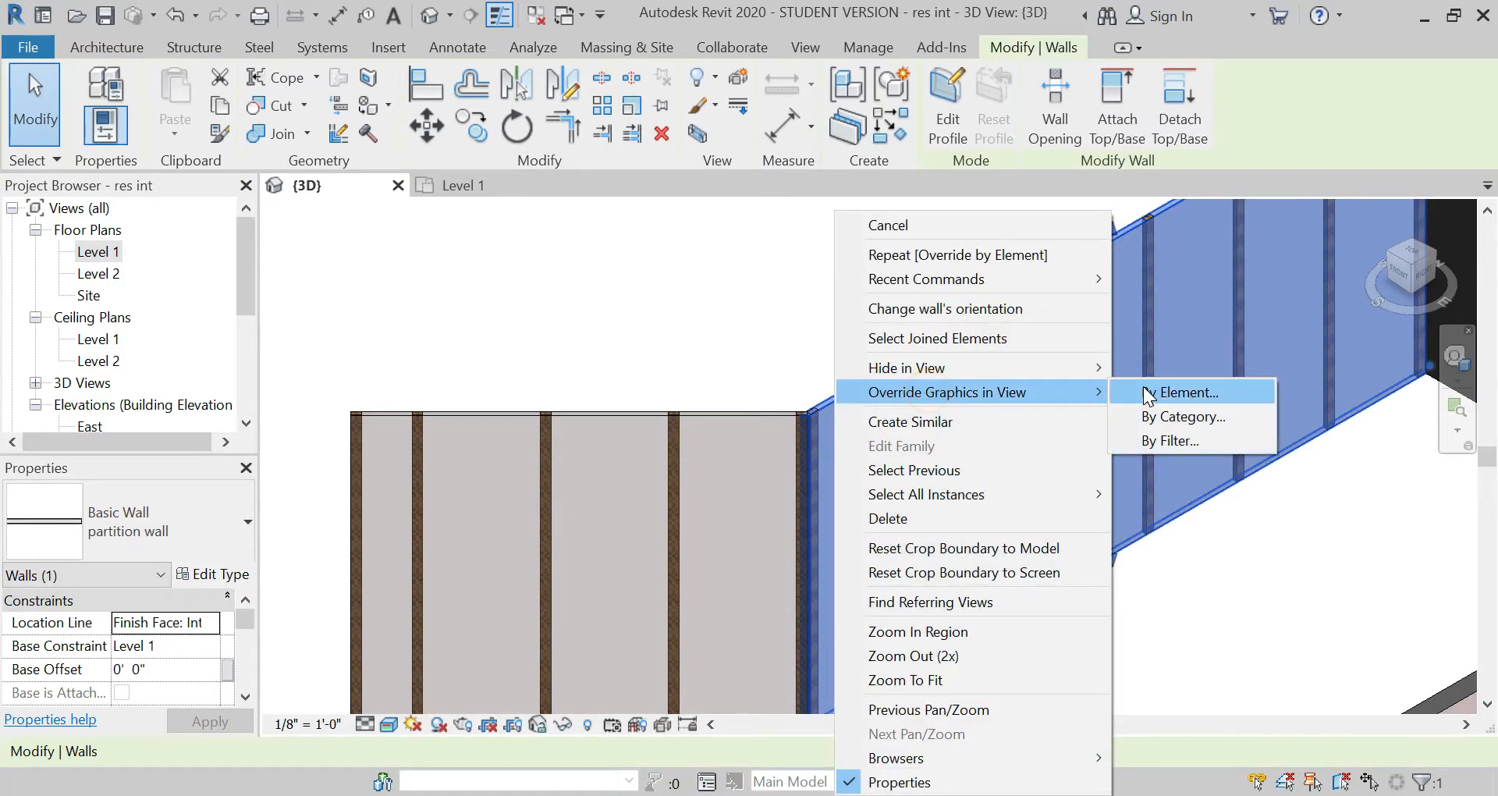
{"action": "left_click", "coordinate": [1143, 391]}
{"action": "left_click_drag", "start_coordinate": [785, 424], "coordinate": [798, 432]}
{"action": "left_click", "coordinate": [726, 713]}
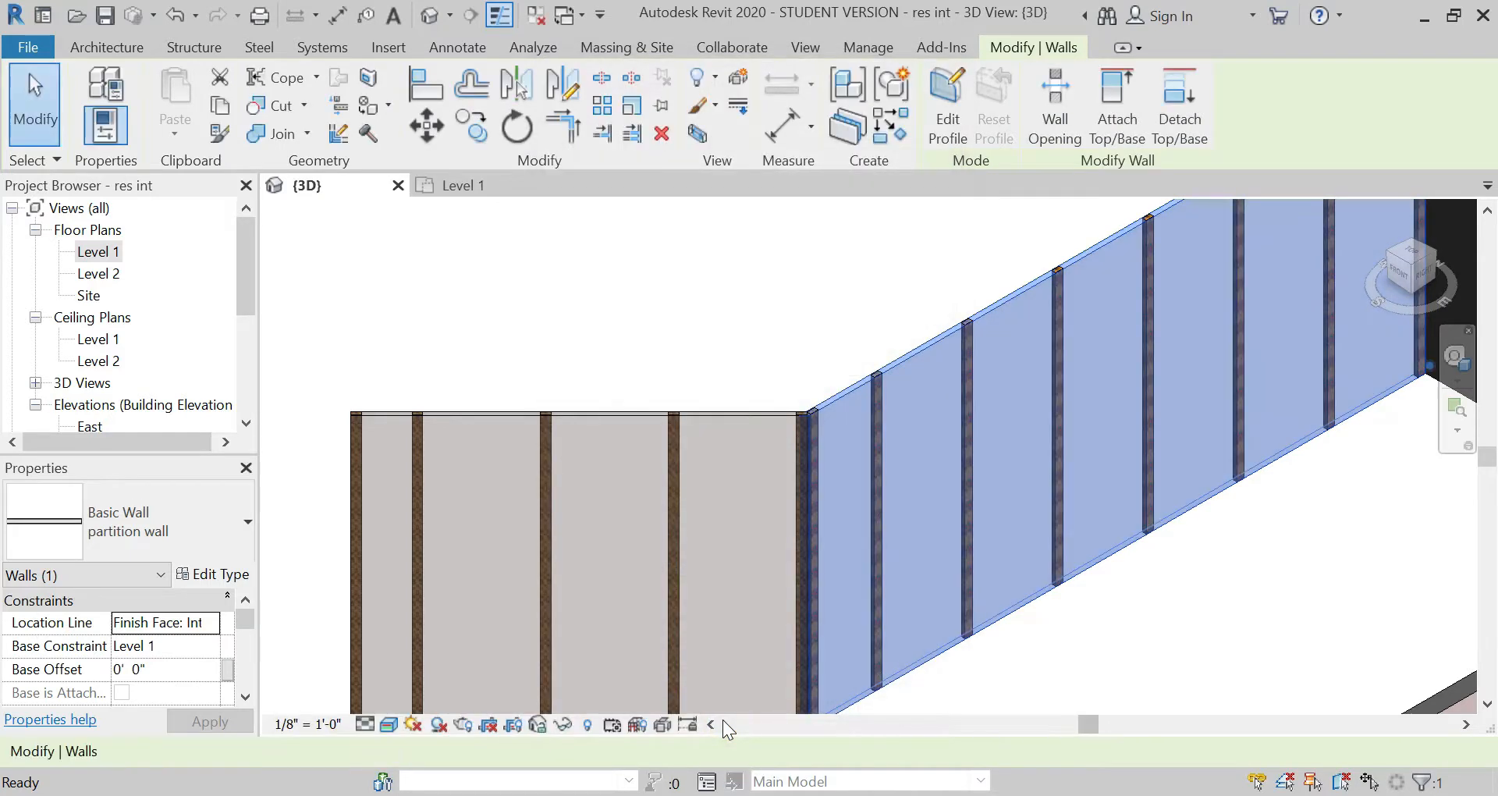
{"action": "left_click", "coordinate": [690, 337]}
{"action": "scroll", "coordinate": [654, 298], "scroll_direction": "down", "scroll_amount": 2}
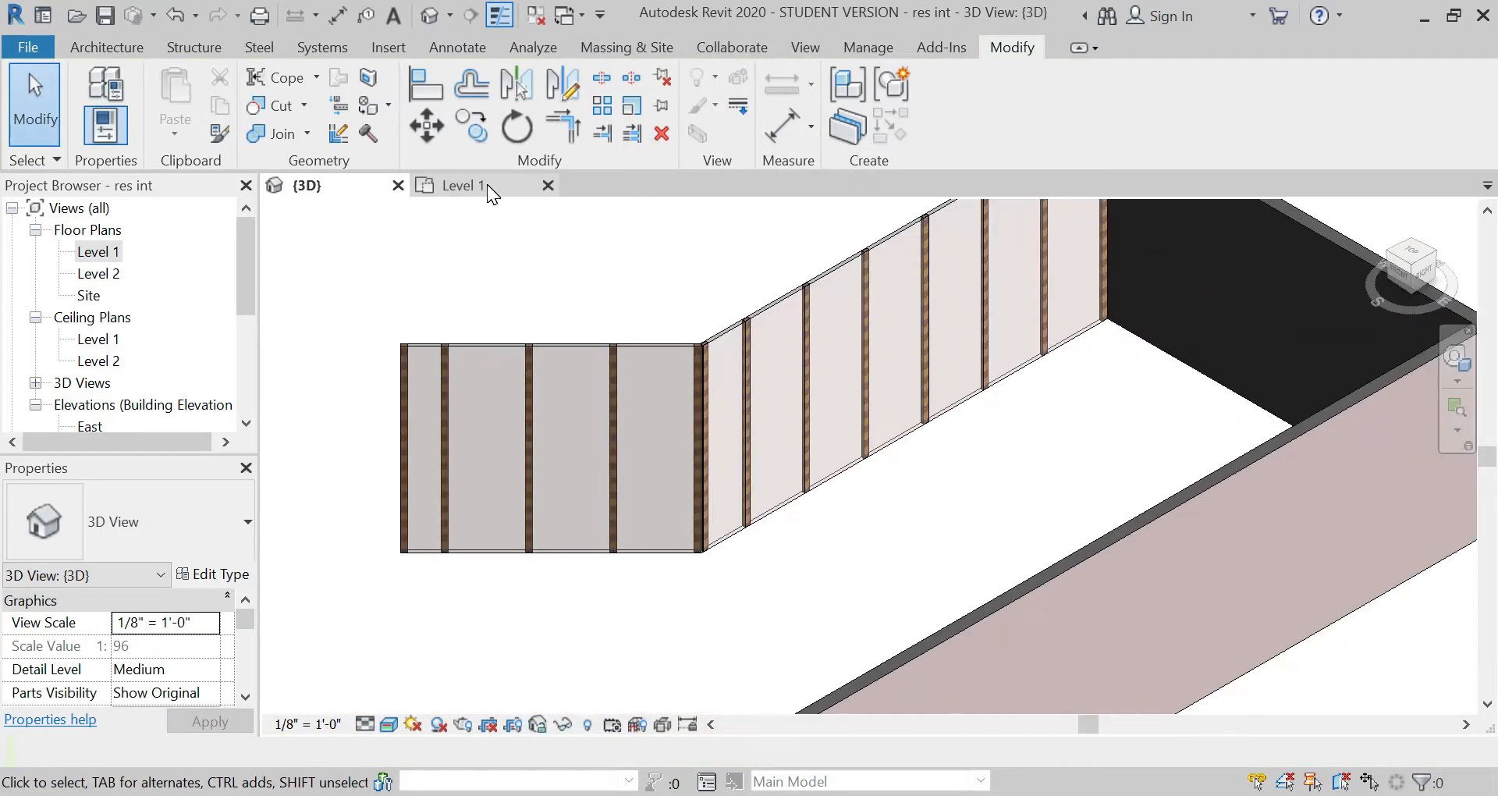
Step: In the Level 1 plan, create an in-place model of category Structural Columns with the suggested name Structural Columns 14
{"action": "left_click", "coordinate": [488, 188]}
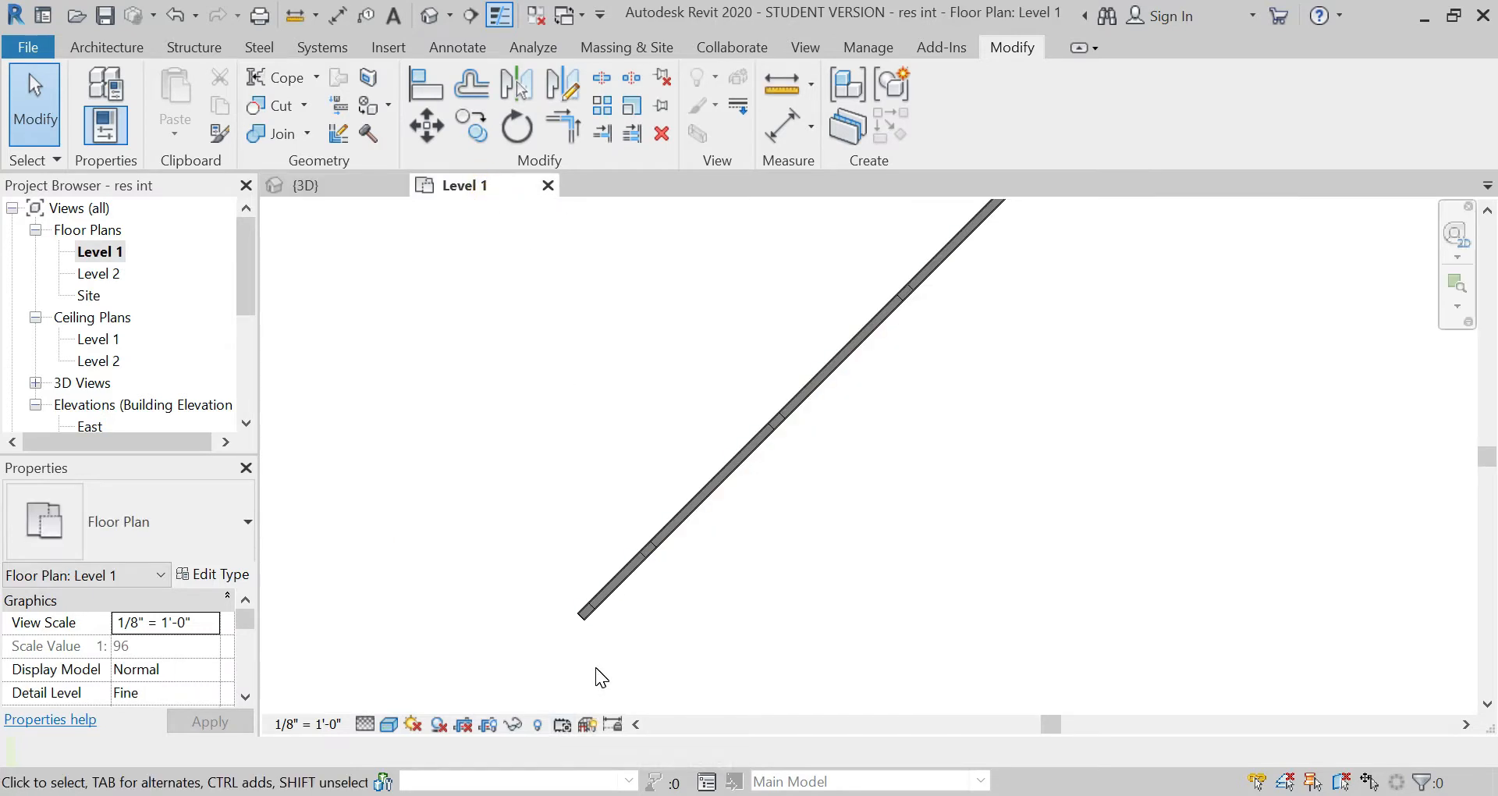
{"action": "scroll", "coordinate": [596, 667], "scroll_direction": "down", "scroll_amount": 4}
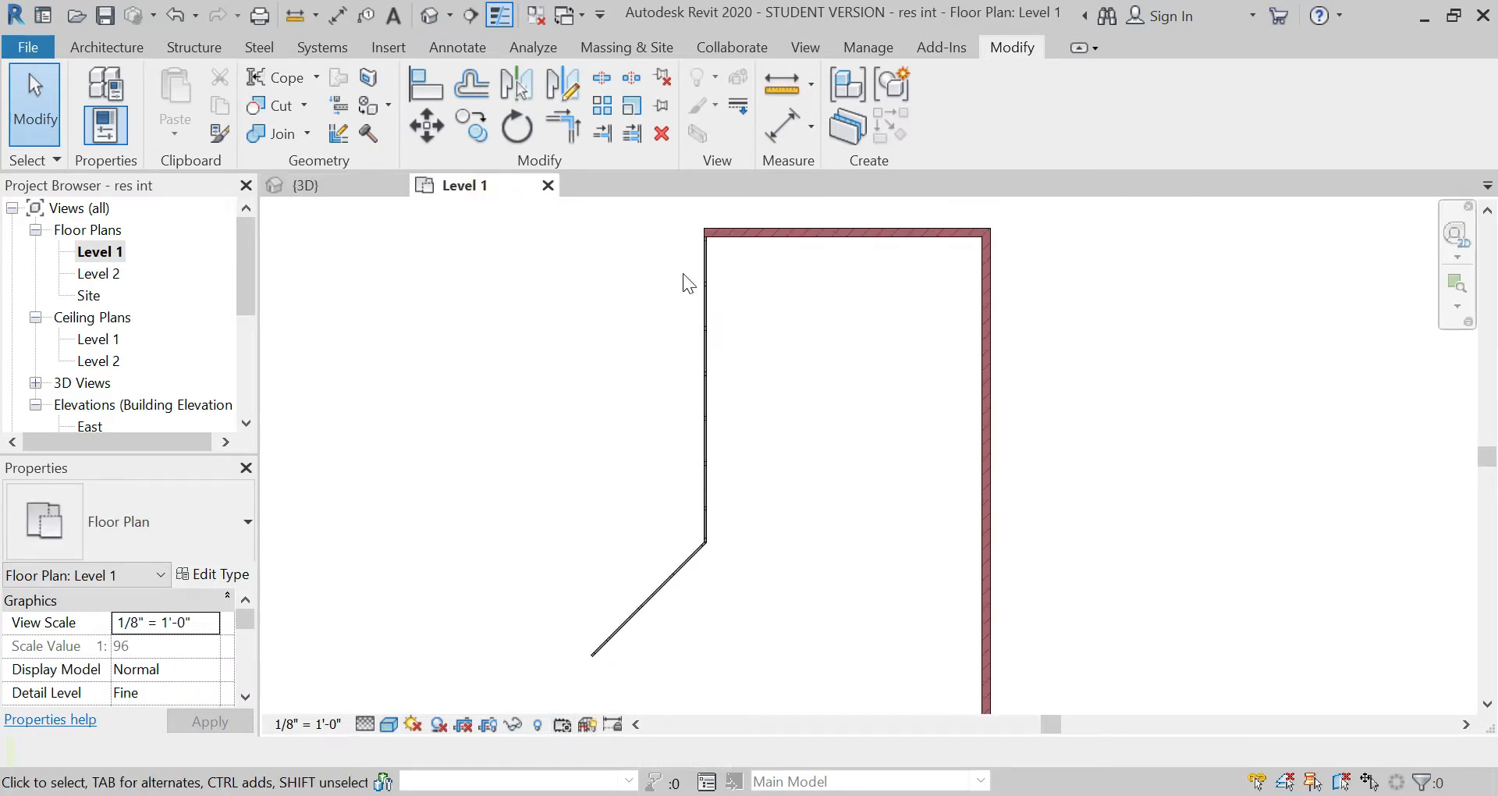
{"action": "scroll", "coordinate": [709, 229], "scroll_direction": "up", "scroll_amount": 6}
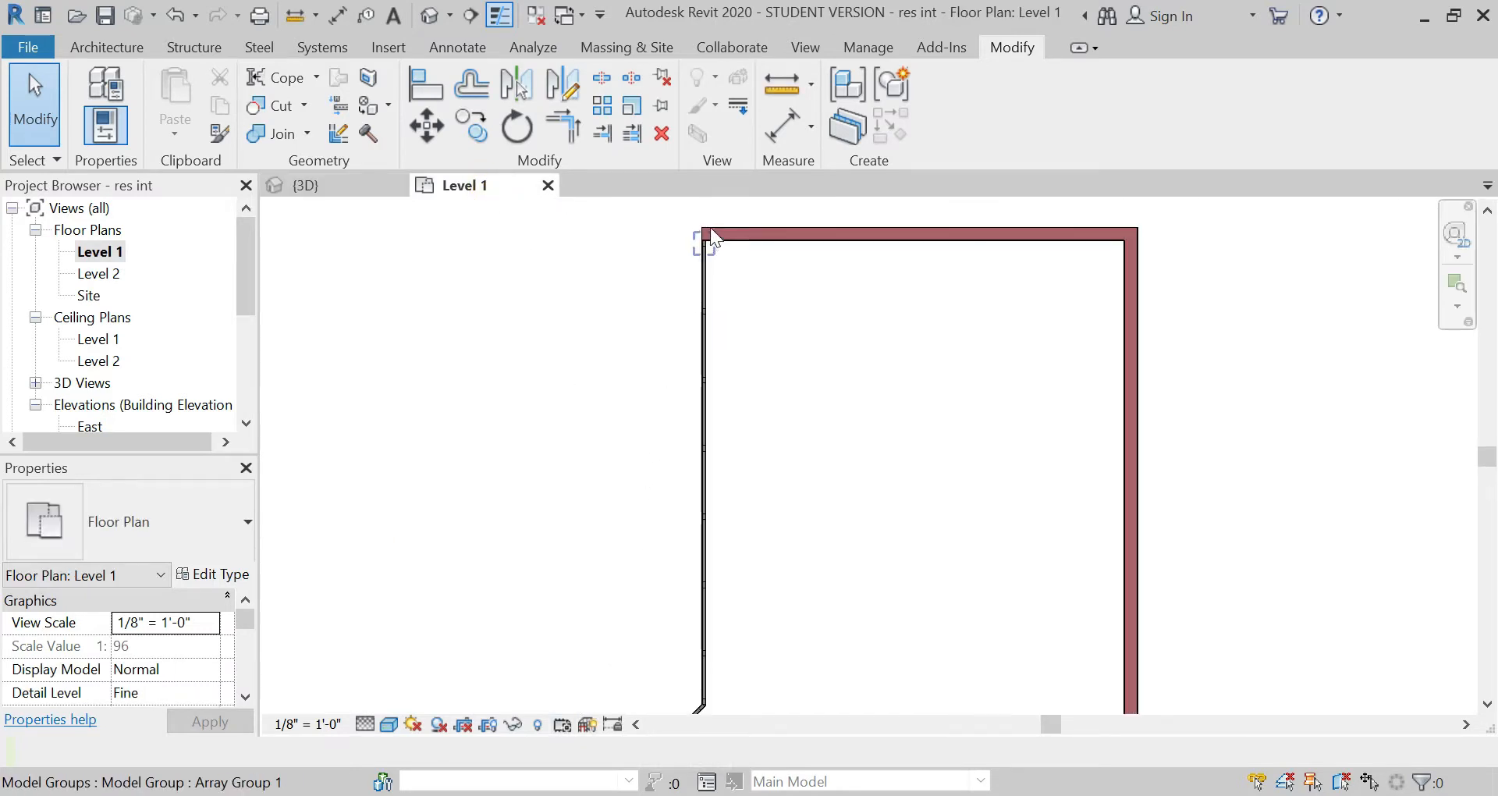
{"action": "left_click", "coordinate": [113, 47]}
{"action": "left_click", "coordinate": [282, 106]}
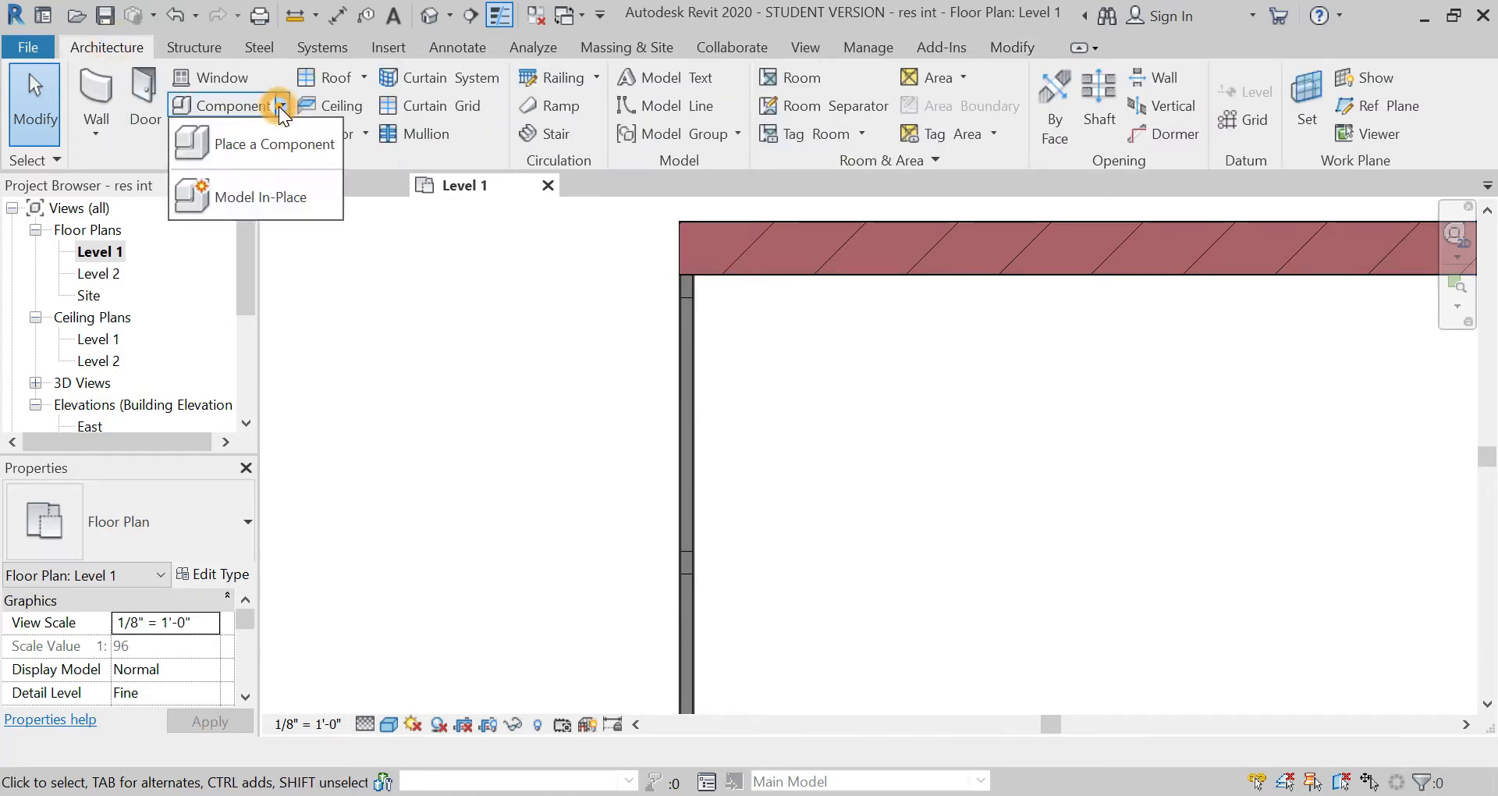
{"action": "left_click", "coordinate": [277, 190]}
{"action": "scroll", "coordinate": [212, 406], "scroll_direction": "down", "scroll_amount": 5}
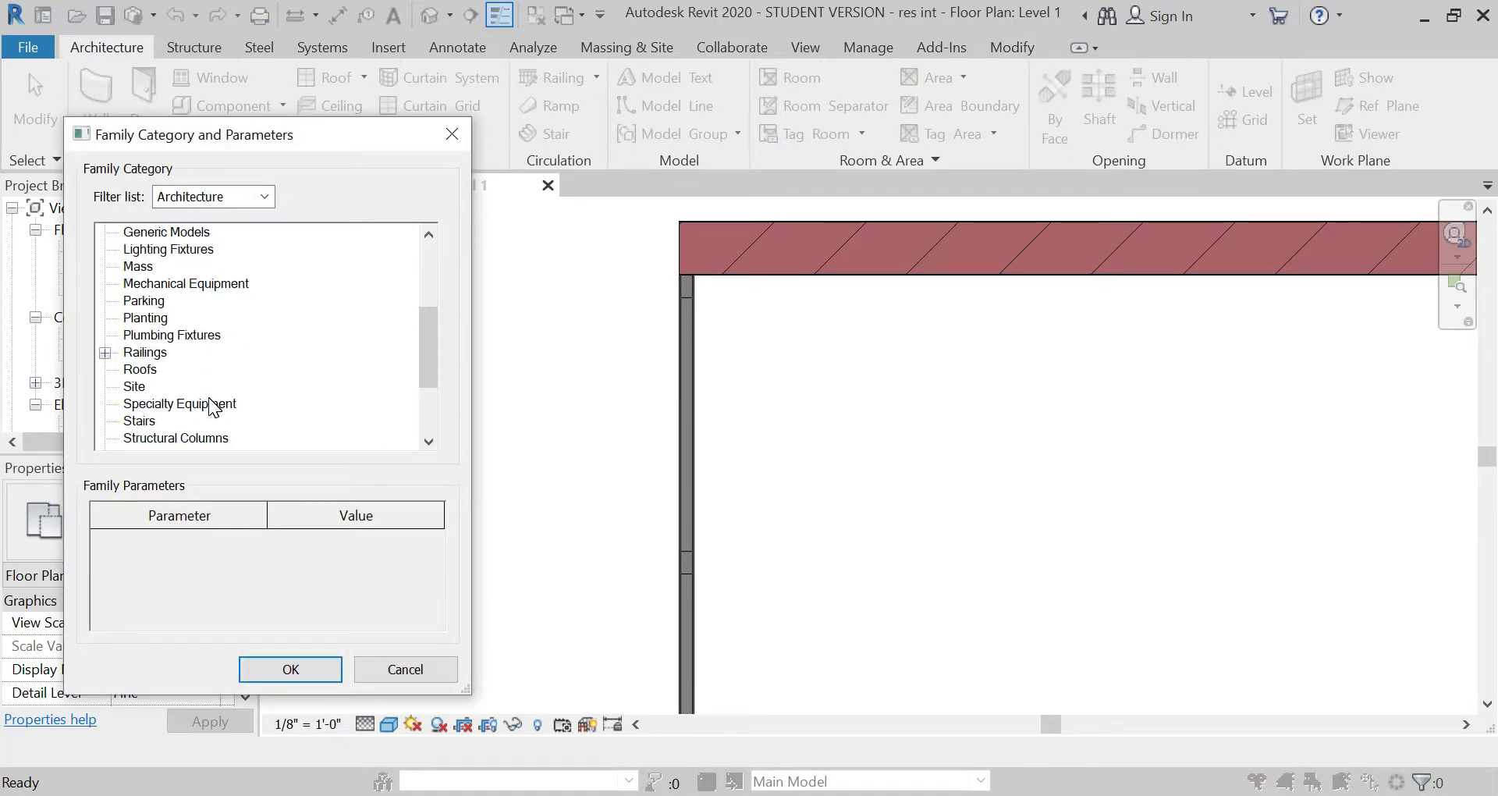
{"action": "scroll", "coordinate": [252, 385], "scroll_direction": "down", "scroll_amount": 2}
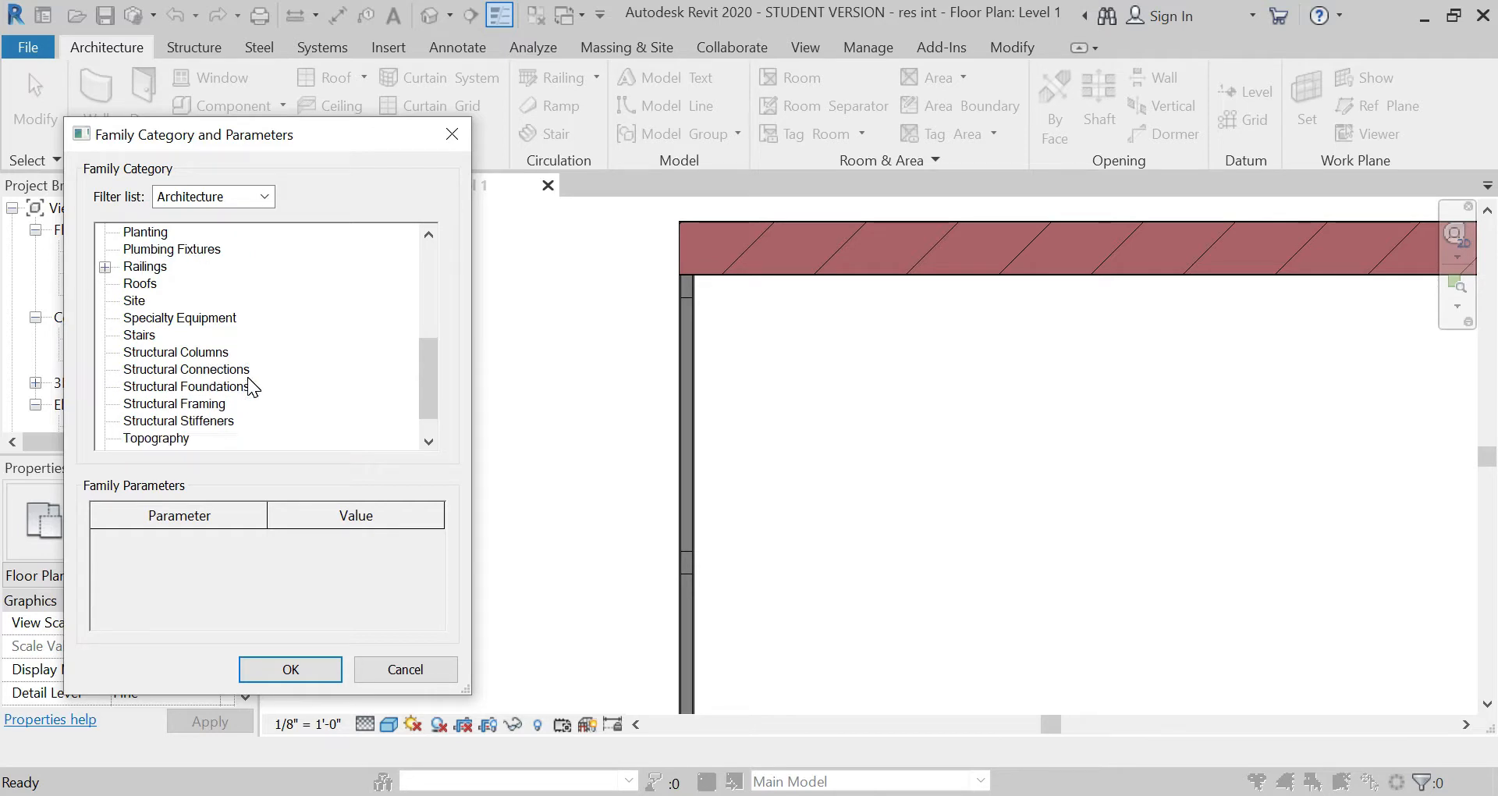
{"action": "left_click", "coordinate": [321, 663]}
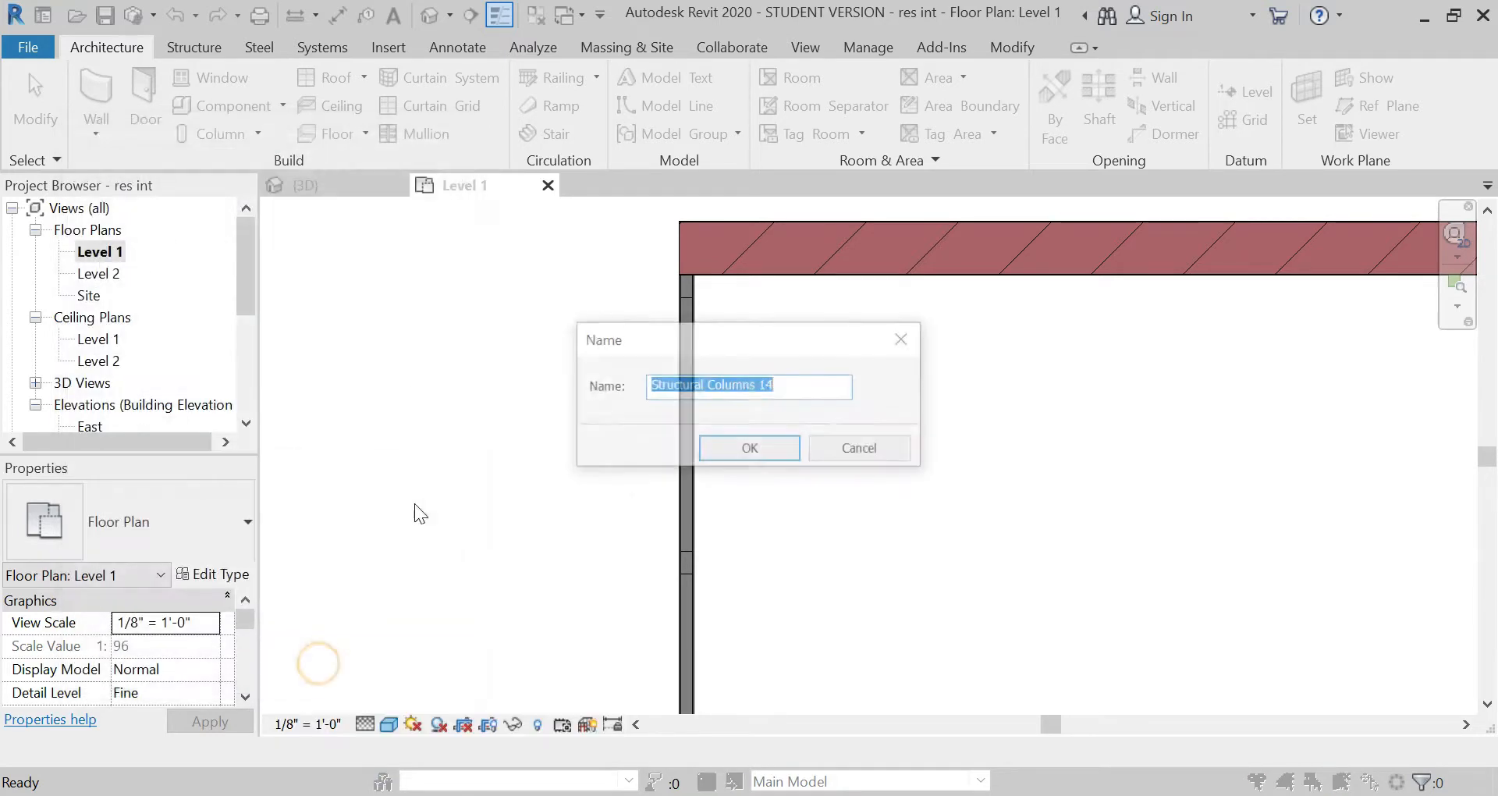
{"action": "left_click", "coordinate": [737, 450]}
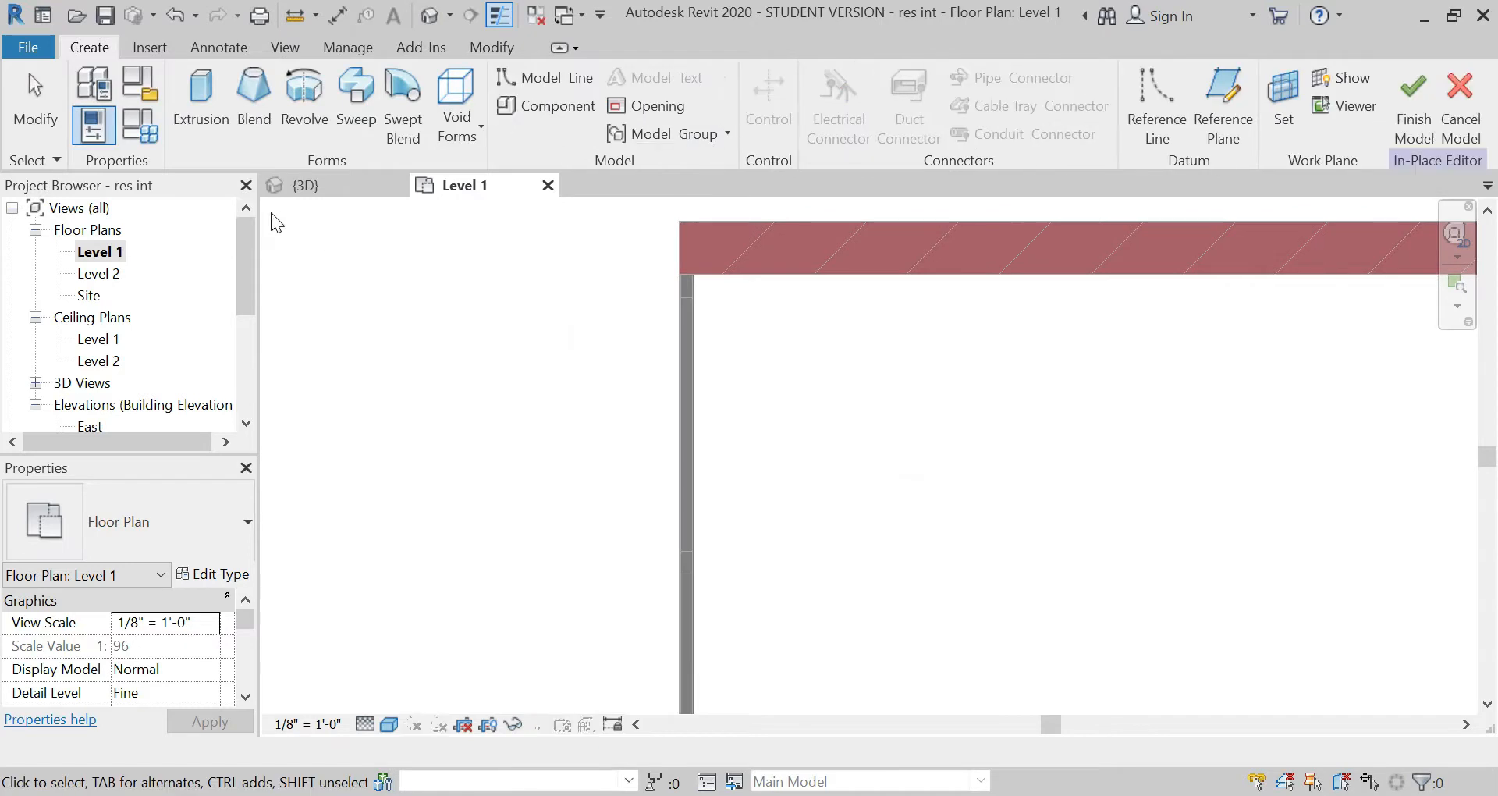
Step: Start an extrusion and sketch its first line from the column corner at the brick wall down the partition's outer core edge to the bend
{"action": "left_click", "coordinate": [212, 100]}
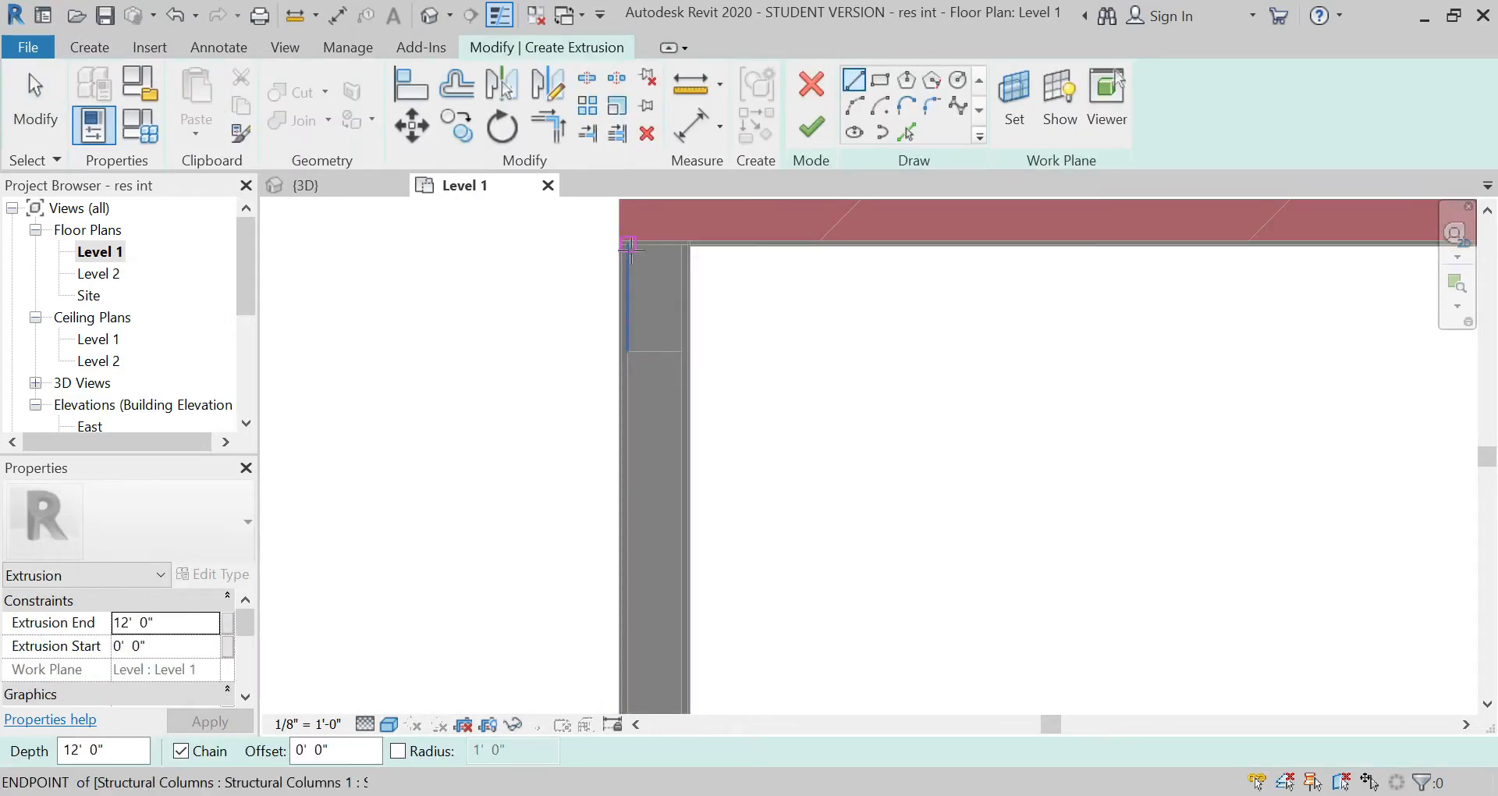
{"action": "left_click", "coordinate": [630, 247]}
{"action": "scroll", "coordinate": [726, 250], "scroll_direction": "down", "scroll_amount": 5}
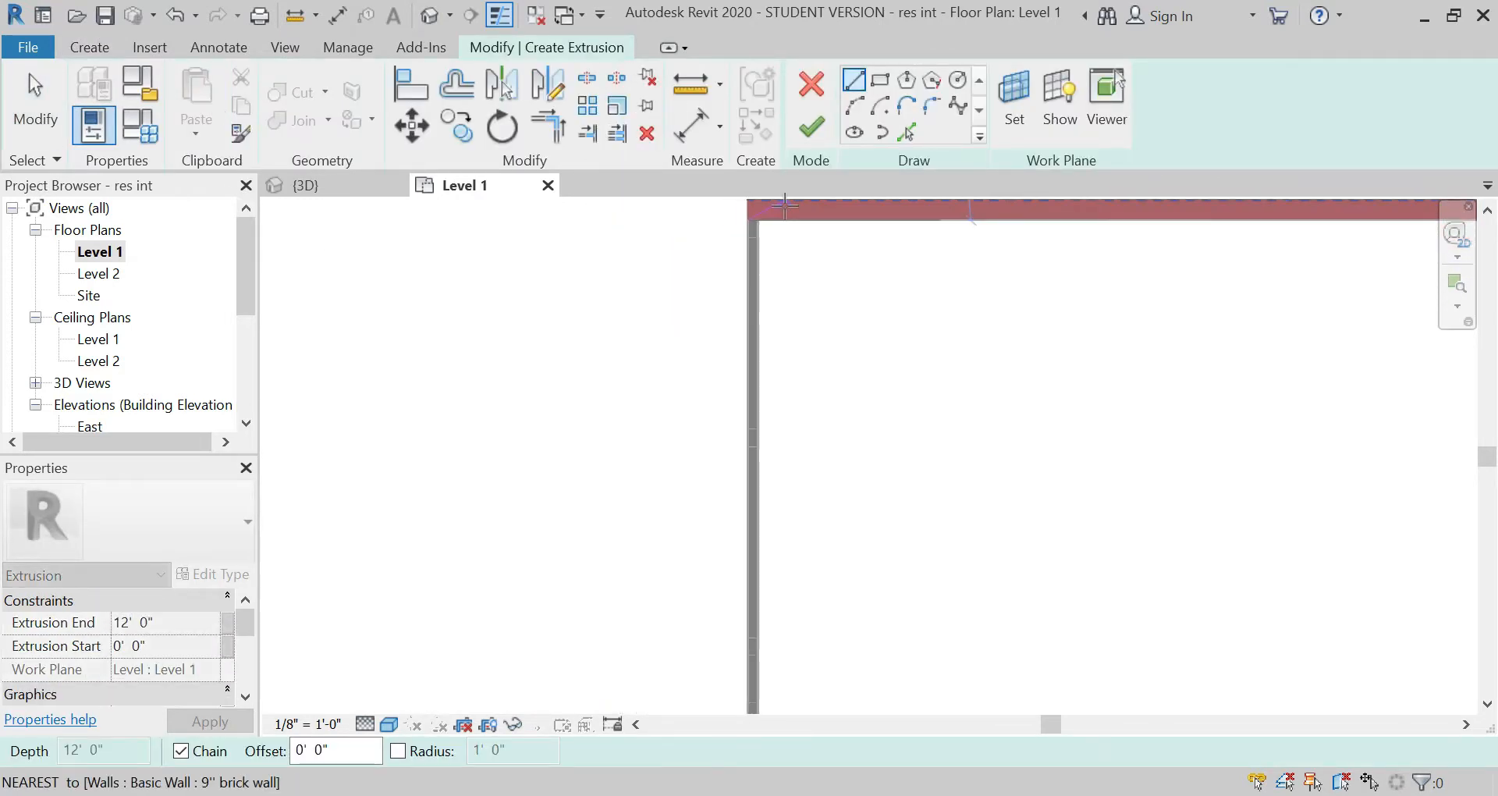
{"action": "scroll", "coordinate": [742, 508], "scroll_direction": "up", "scroll_amount": 5}
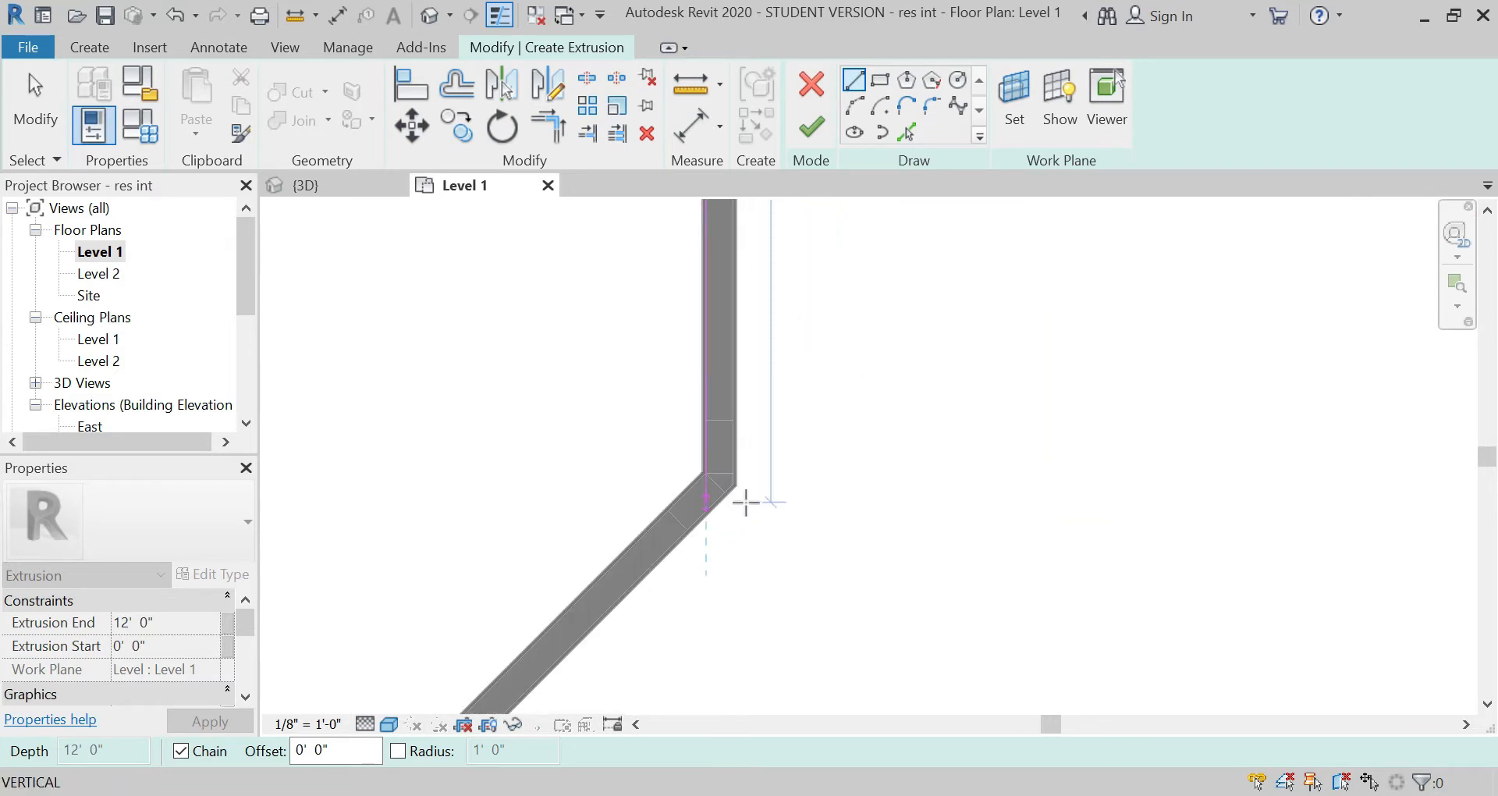
{"action": "left_click", "coordinate": [618, 408]}
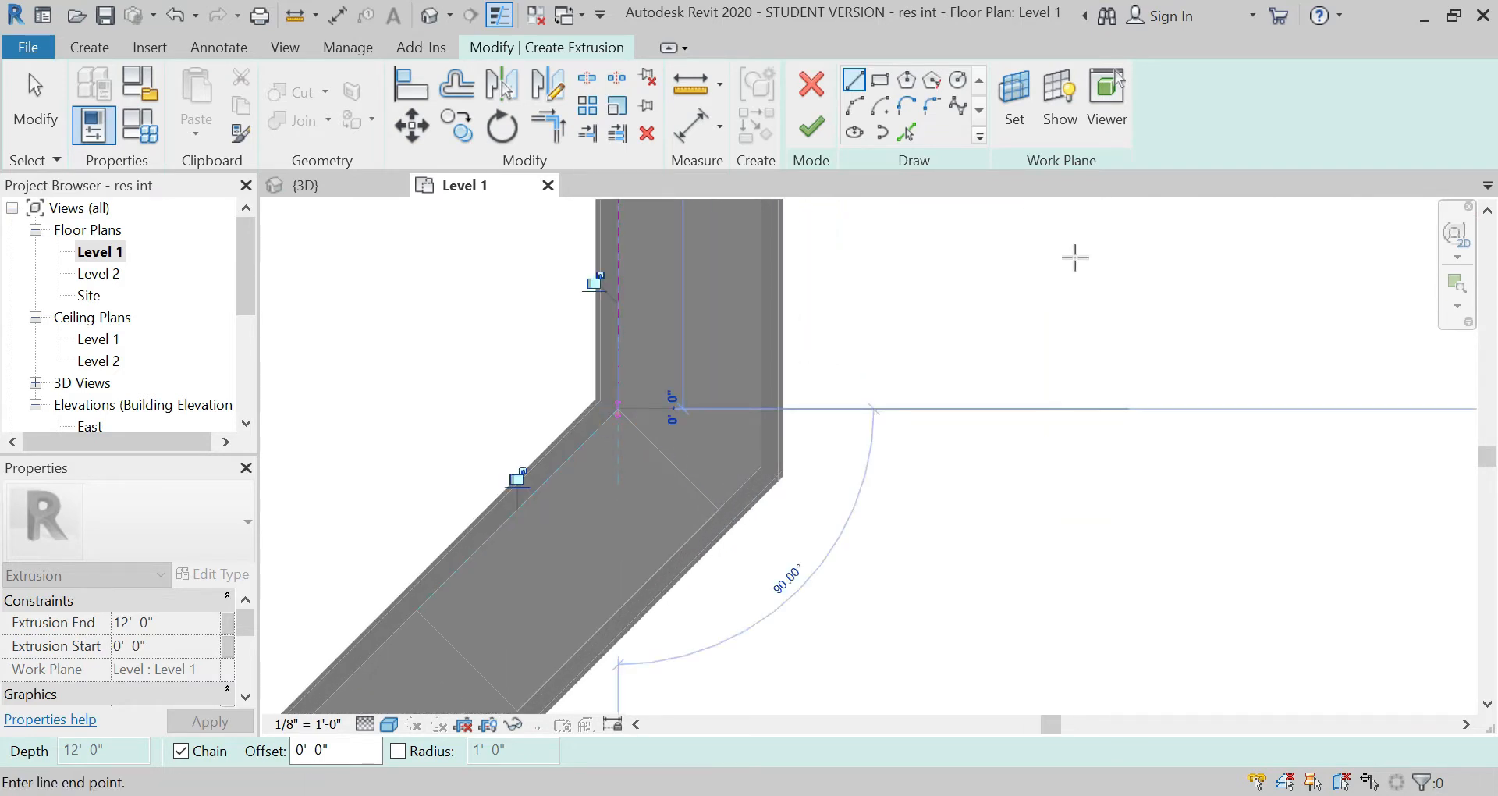
Step: Continue the extrusion sketch from the bend along the diagonal wall's outer core edge to the corner at its free end
{"action": "scroll", "coordinate": [1073, 256], "scroll_direction": "down", "scroll_amount": 4}
{"action": "scroll", "coordinate": [1076, 258], "scroll_direction": "down", "scroll_amount": 3}
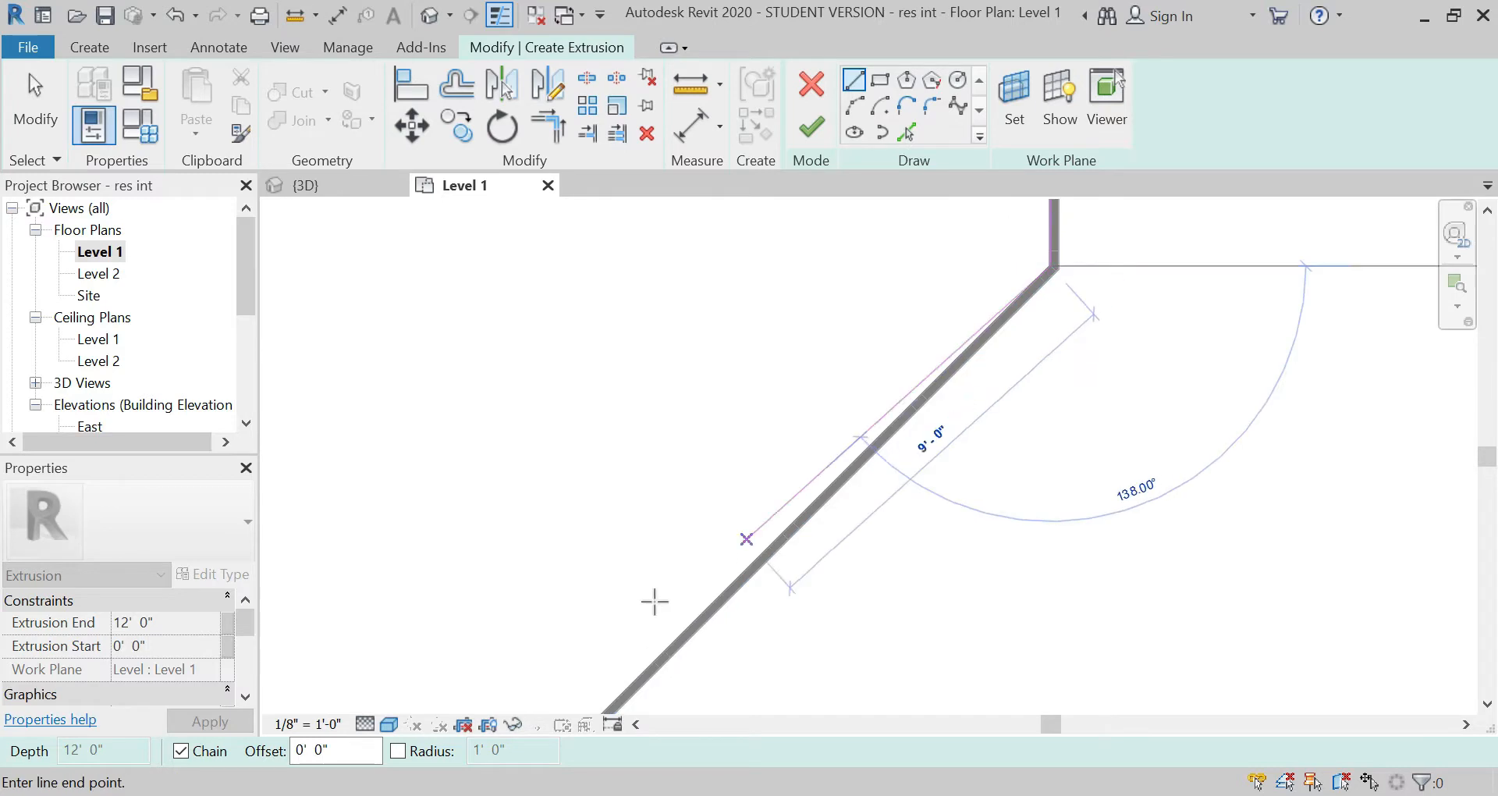
{"action": "scroll", "coordinate": [897, 321], "scroll_direction": "down", "scroll_amount": 3}
{"action": "scroll", "coordinate": [727, 567], "scroll_direction": "up", "scroll_amount": 5}
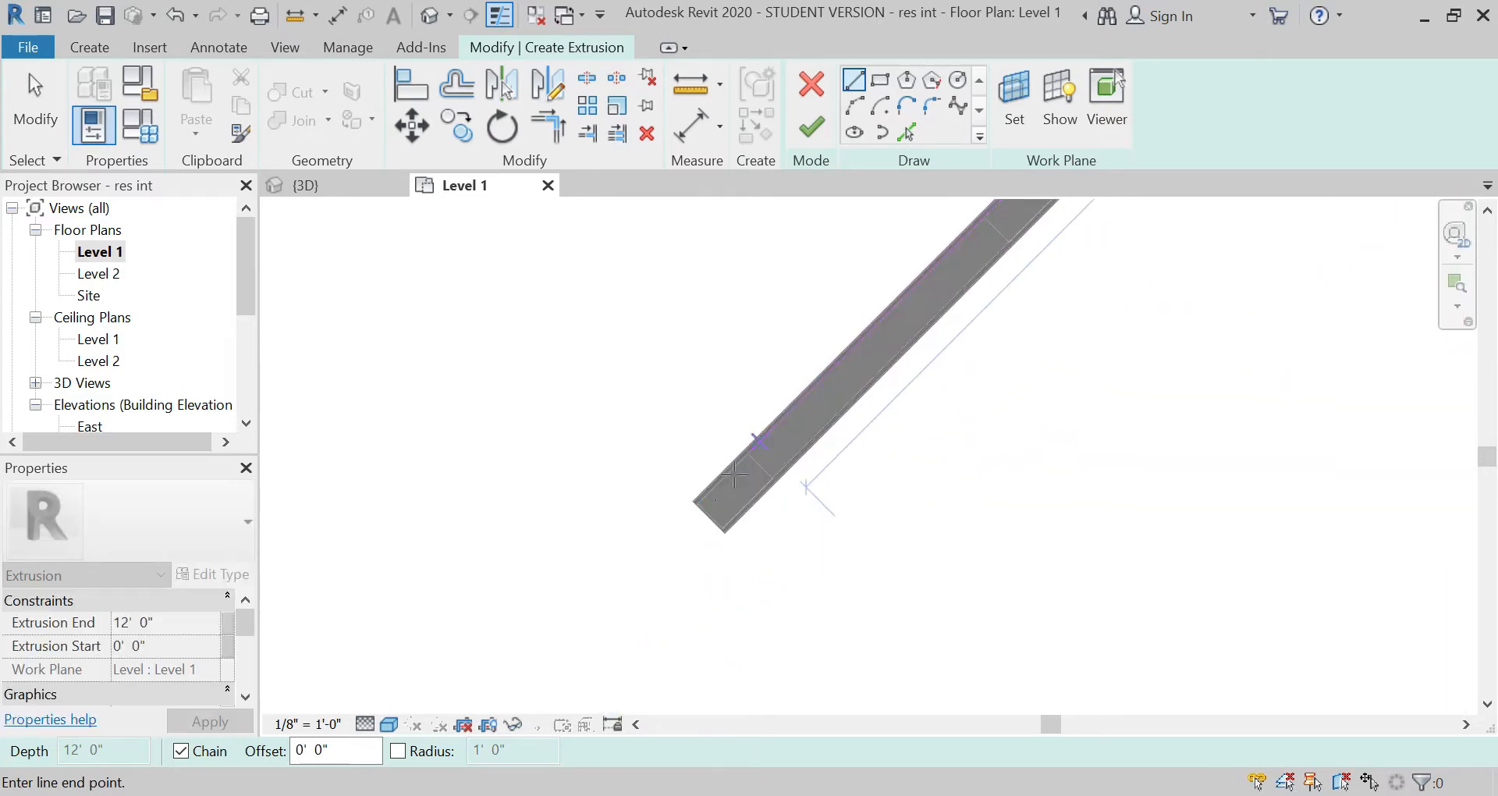
{"action": "scroll", "coordinate": [700, 507], "scroll_direction": "up", "scroll_amount": 1}
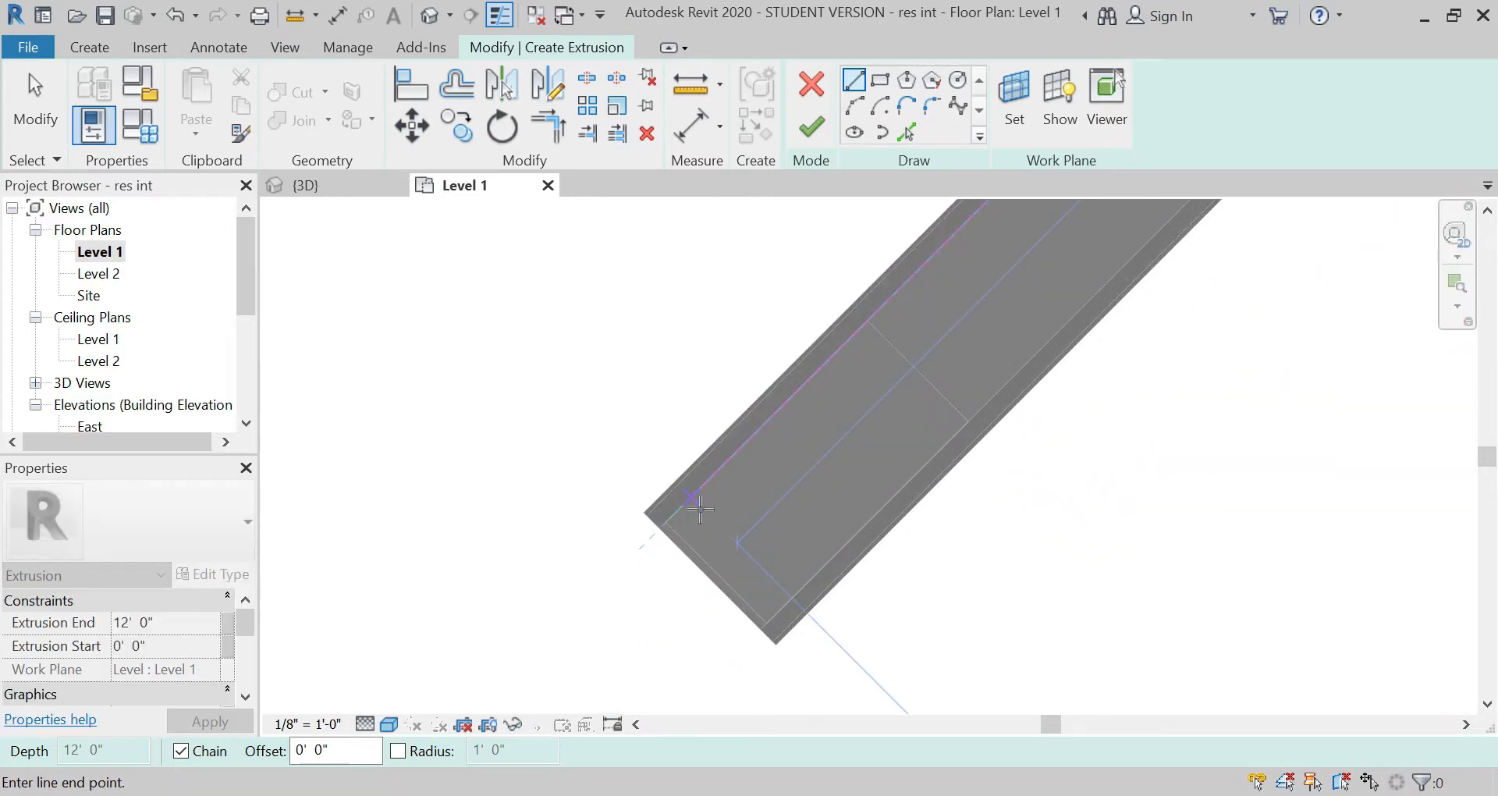
{"action": "scroll", "coordinate": [700, 508], "scroll_direction": "up", "scroll_amount": 1}
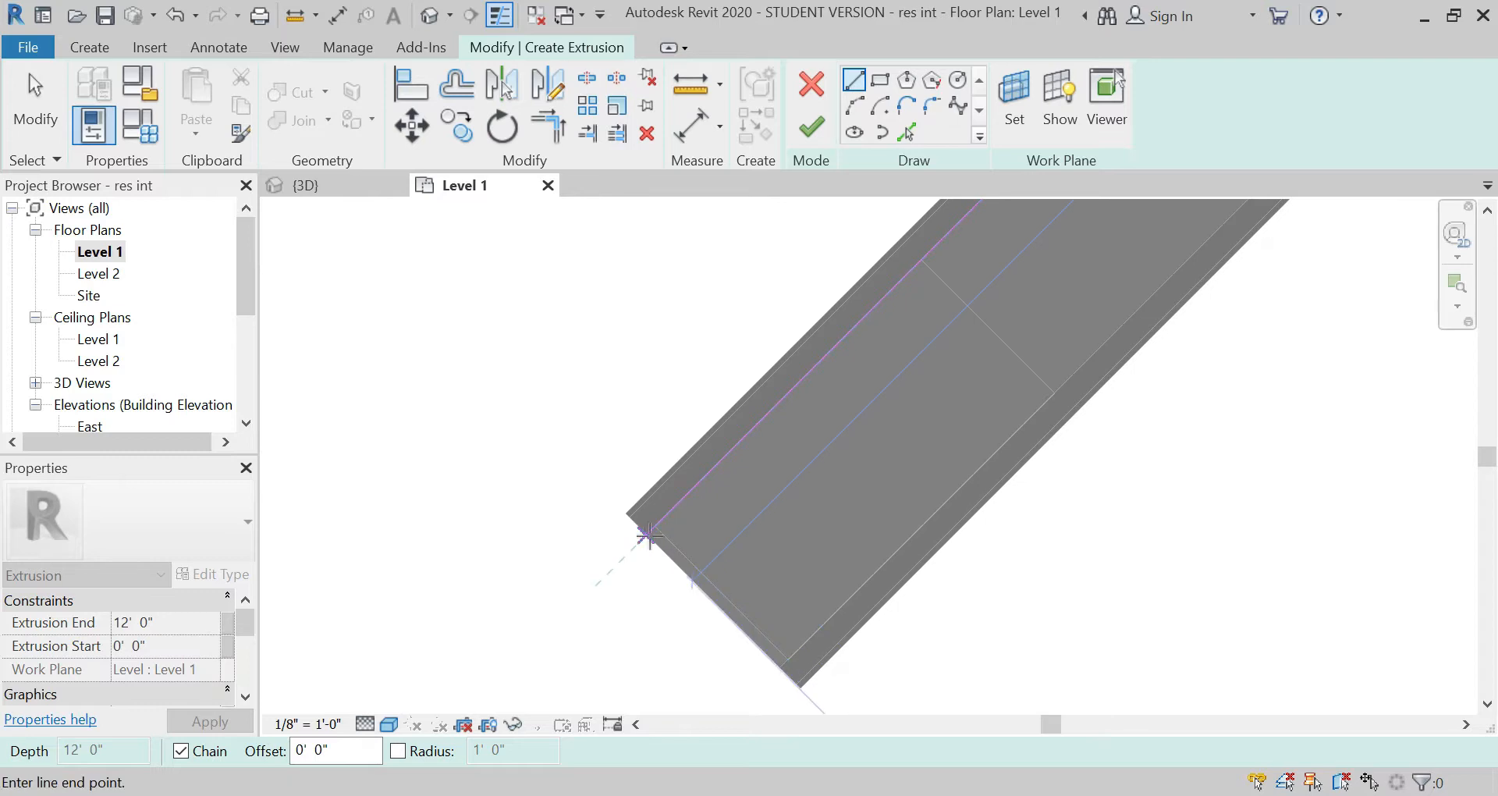
{"action": "left_click", "coordinate": [648, 535]}
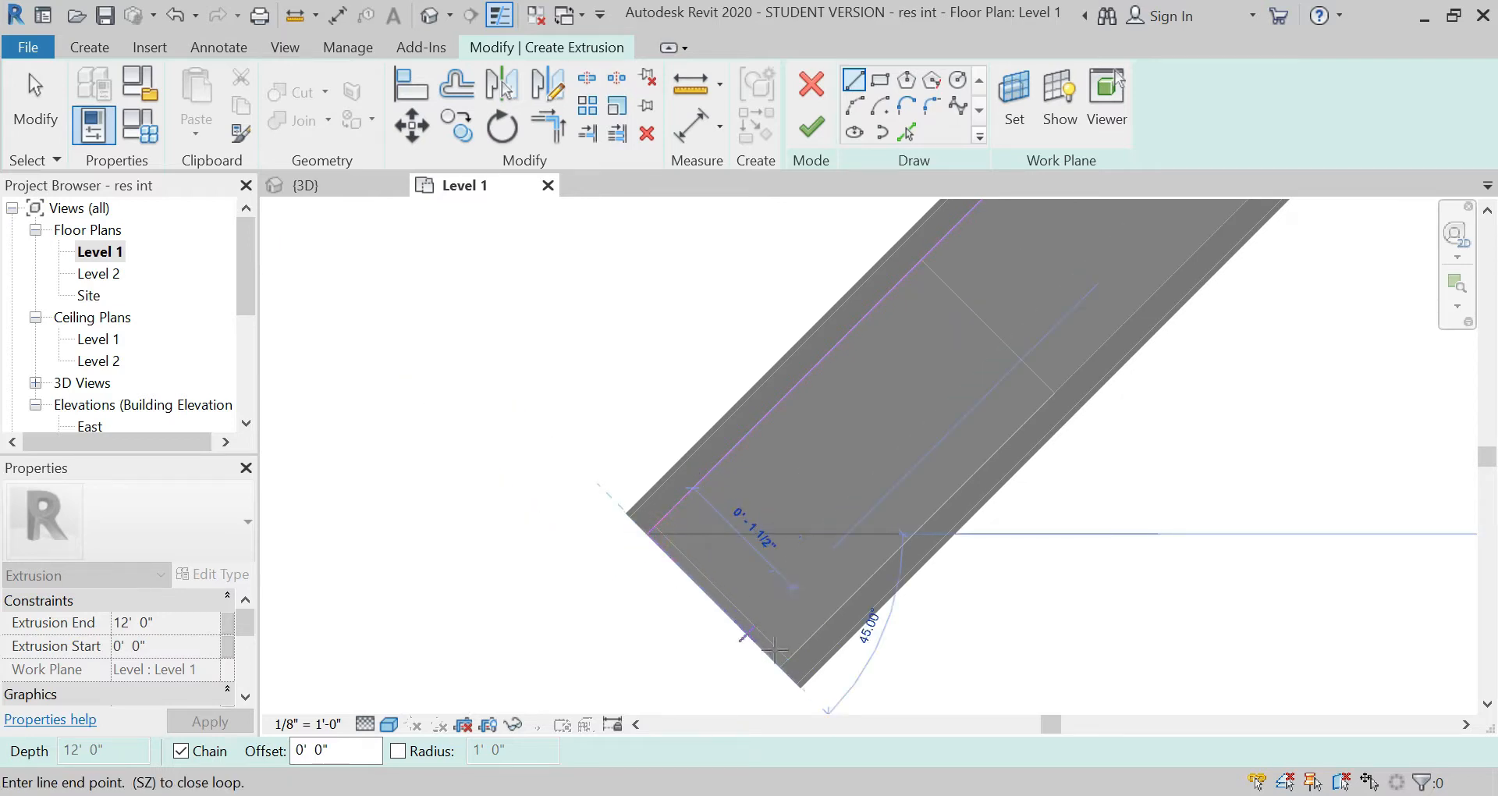
Step: Sketch the line across the diagonal wall's free end and back along its inner core edge to the inner bend corner
{"action": "scroll", "coordinate": [694, 694], "scroll_direction": "down", "scroll_amount": 6}
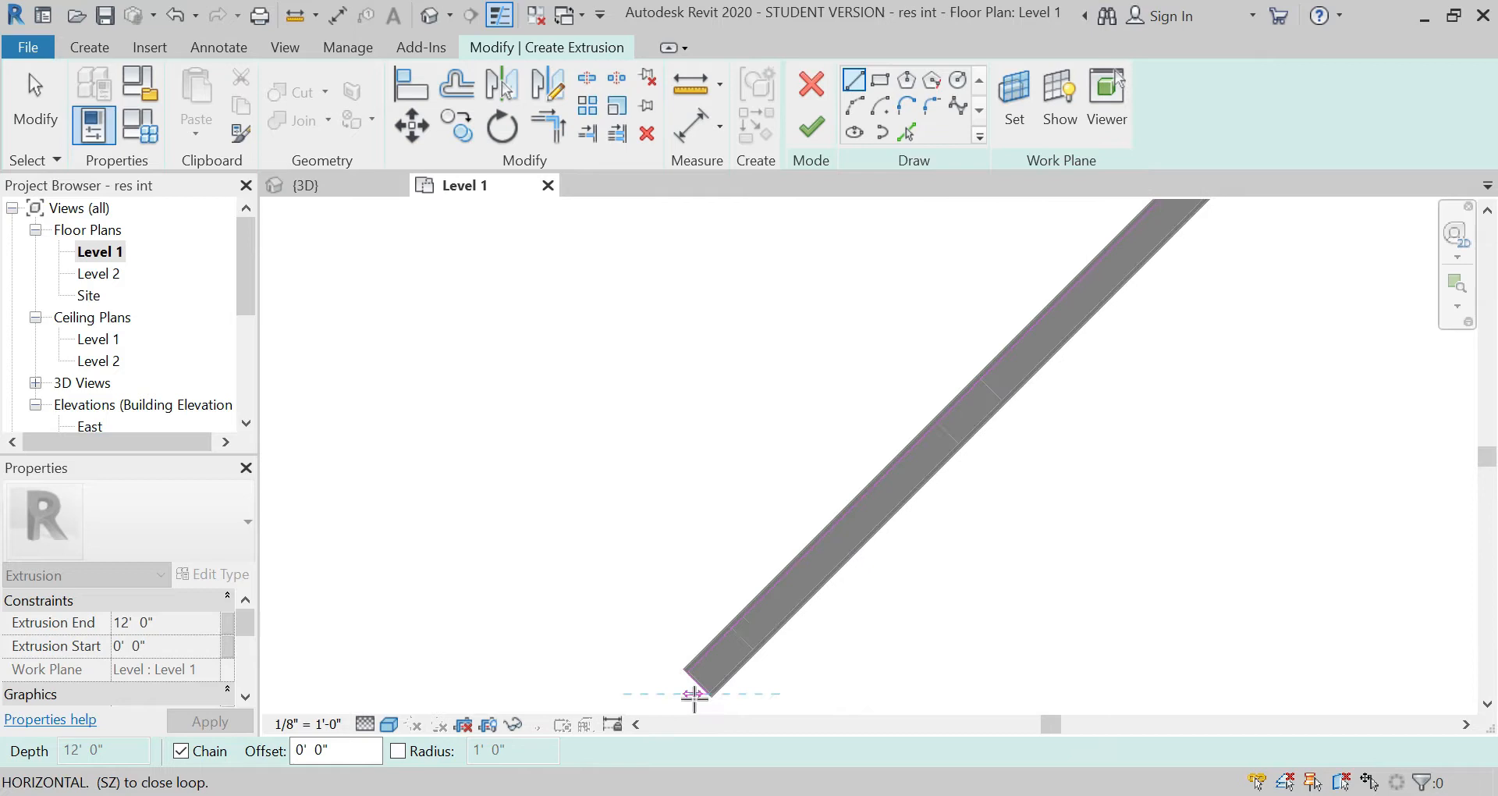
{"action": "scroll", "coordinate": [694, 694], "scroll_direction": "down", "scroll_amount": 5}
{"action": "scroll", "coordinate": [965, 427], "scroll_direction": "up", "scroll_amount": 6}
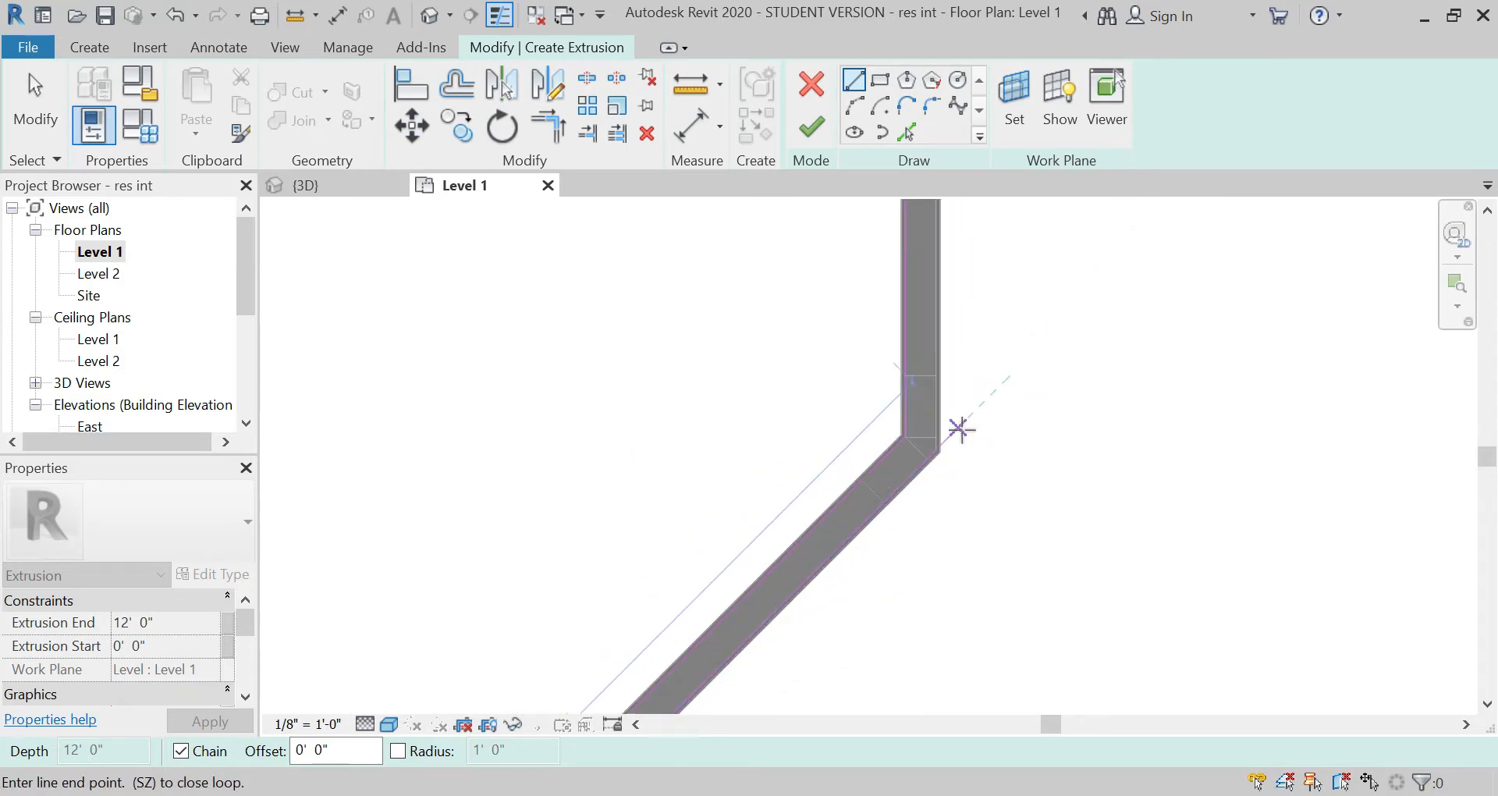
{"action": "scroll", "coordinate": [962, 428], "scroll_direction": "up", "scroll_amount": 5}
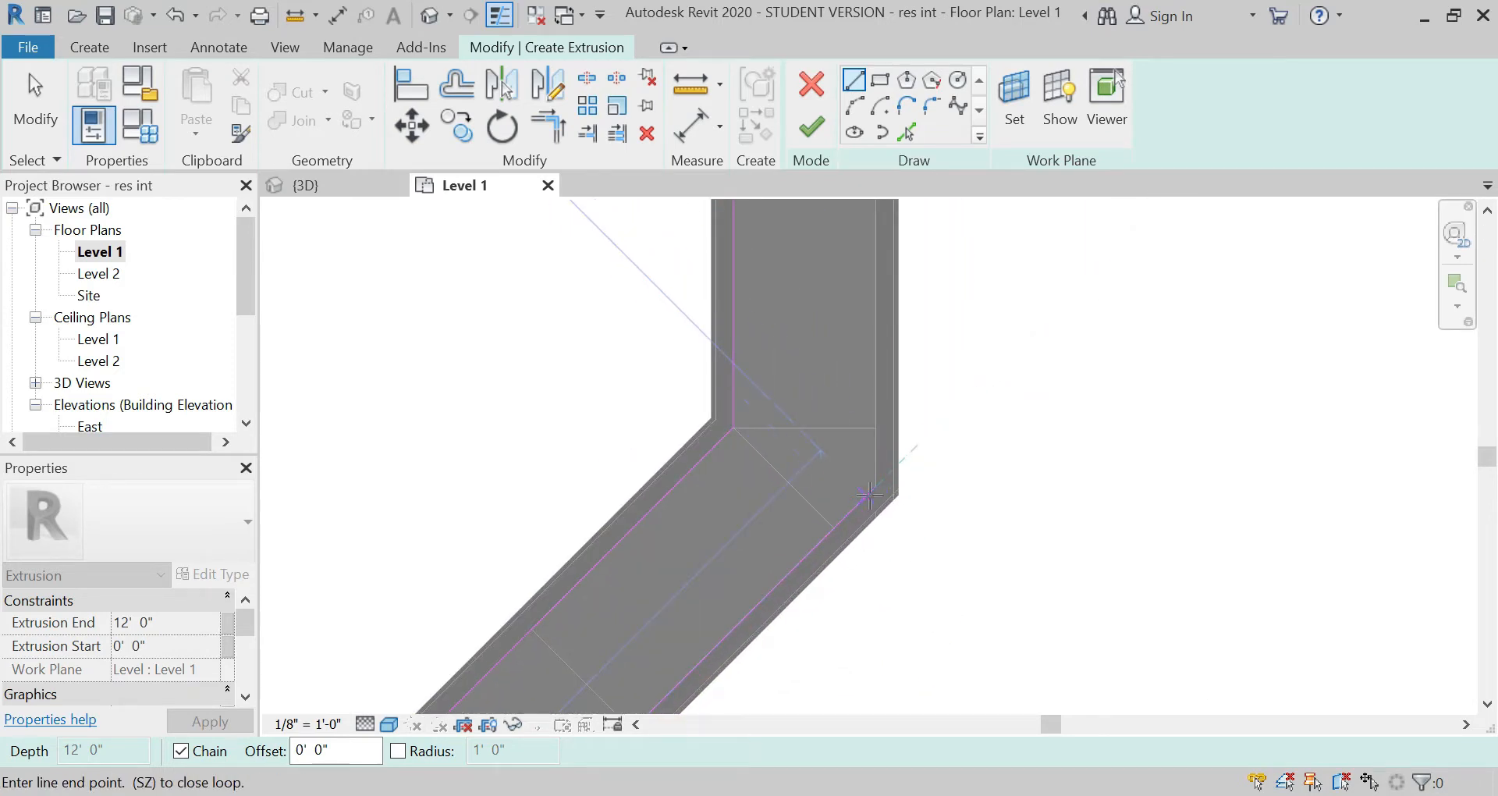
{"action": "scroll", "coordinate": [874, 489], "scroll_direction": "up", "scroll_amount": 2}
{"action": "left_click", "coordinate": [882, 476]}
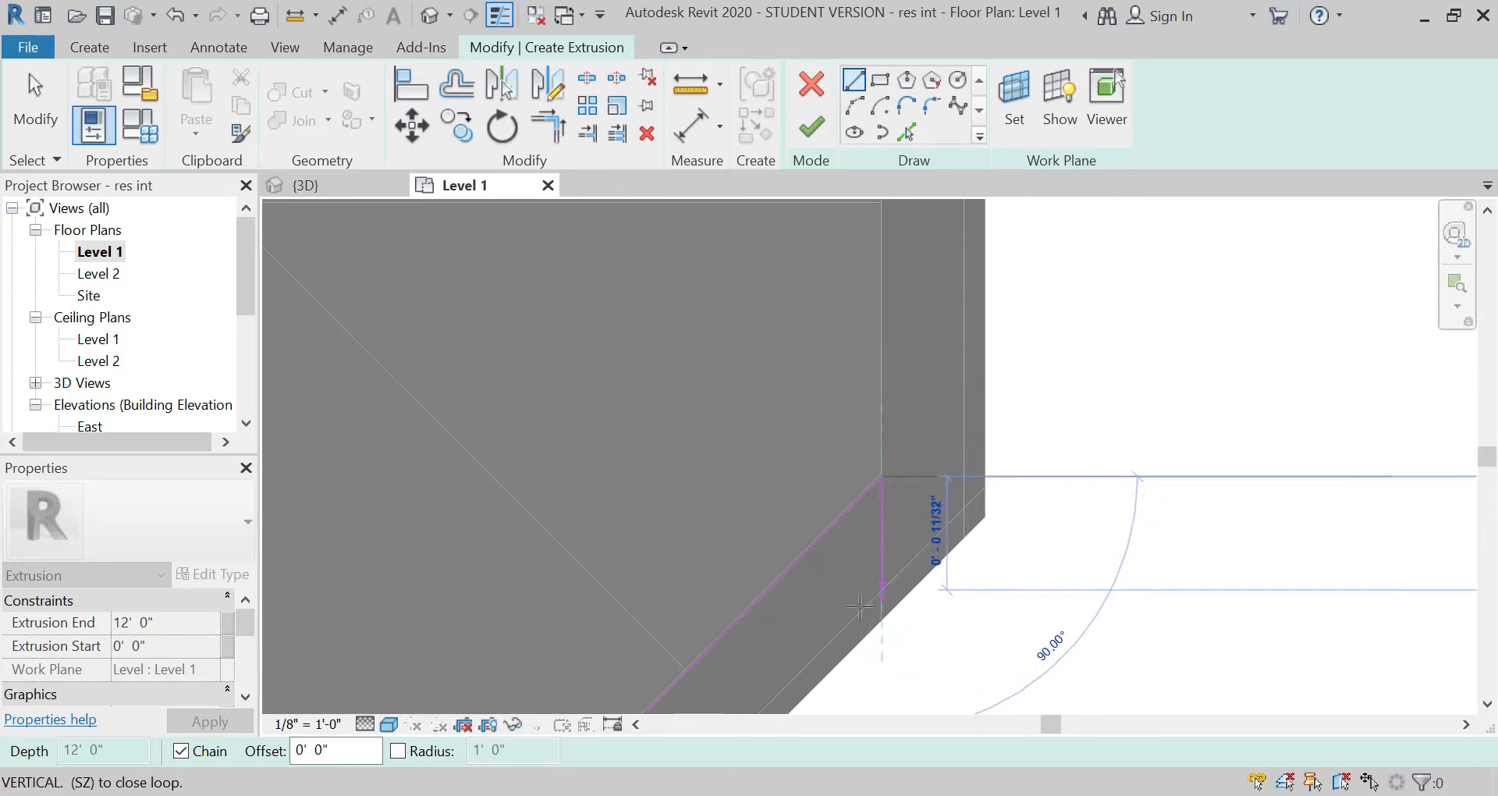
Step: Extend the extrusion sketch from the inner bend corner up the straight partition's inner core edge to the brick wall
{"action": "scroll", "coordinate": [837, 624], "scroll_direction": "down", "scroll_amount": 6}
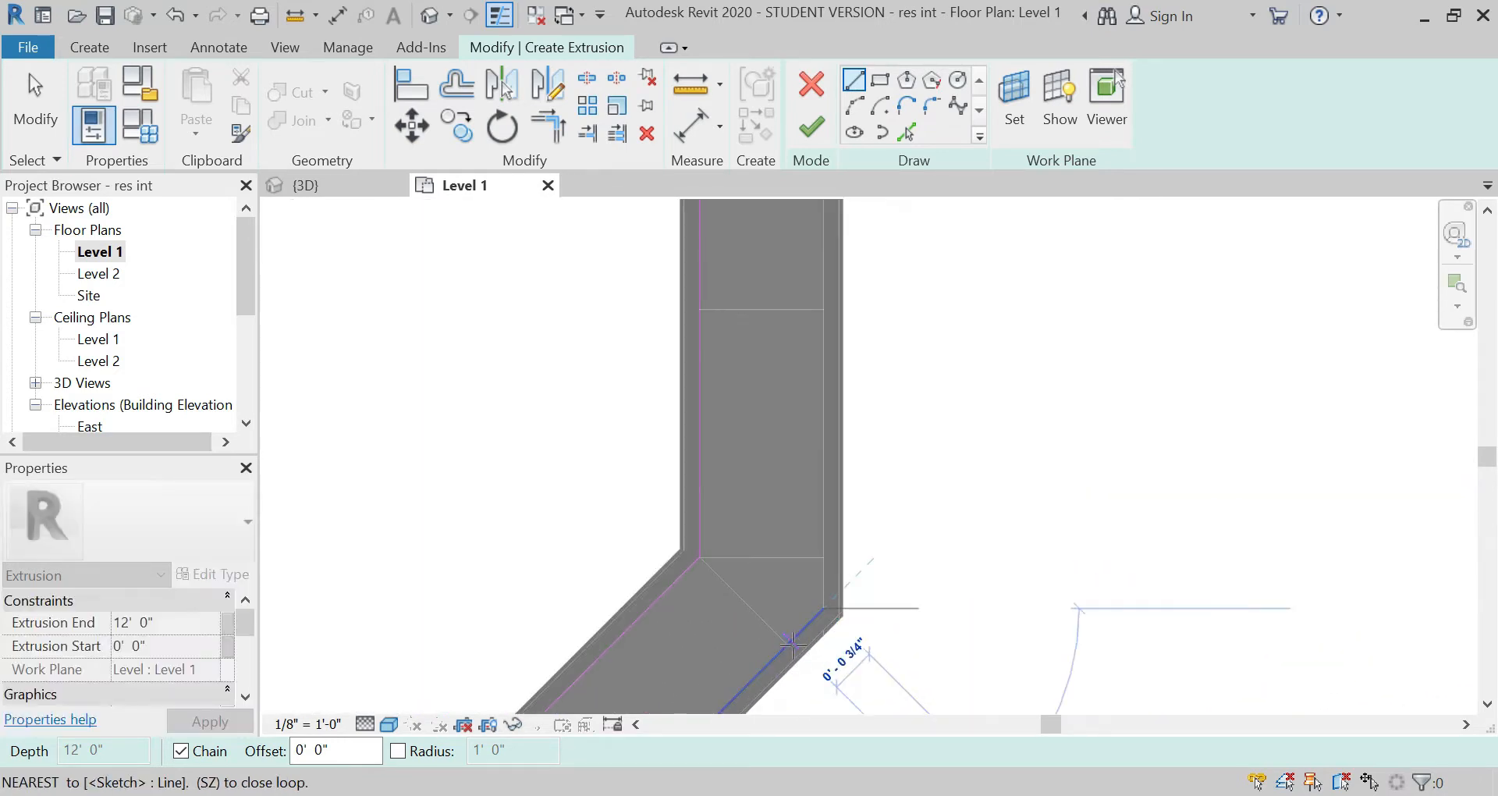
{"action": "scroll", "coordinate": [792, 645], "scroll_direction": "down", "scroll_amount": 3}
{"action": "scroll", "coordinate": [792, 612], "scroll_direction": "down", "scroll_amount": 4}
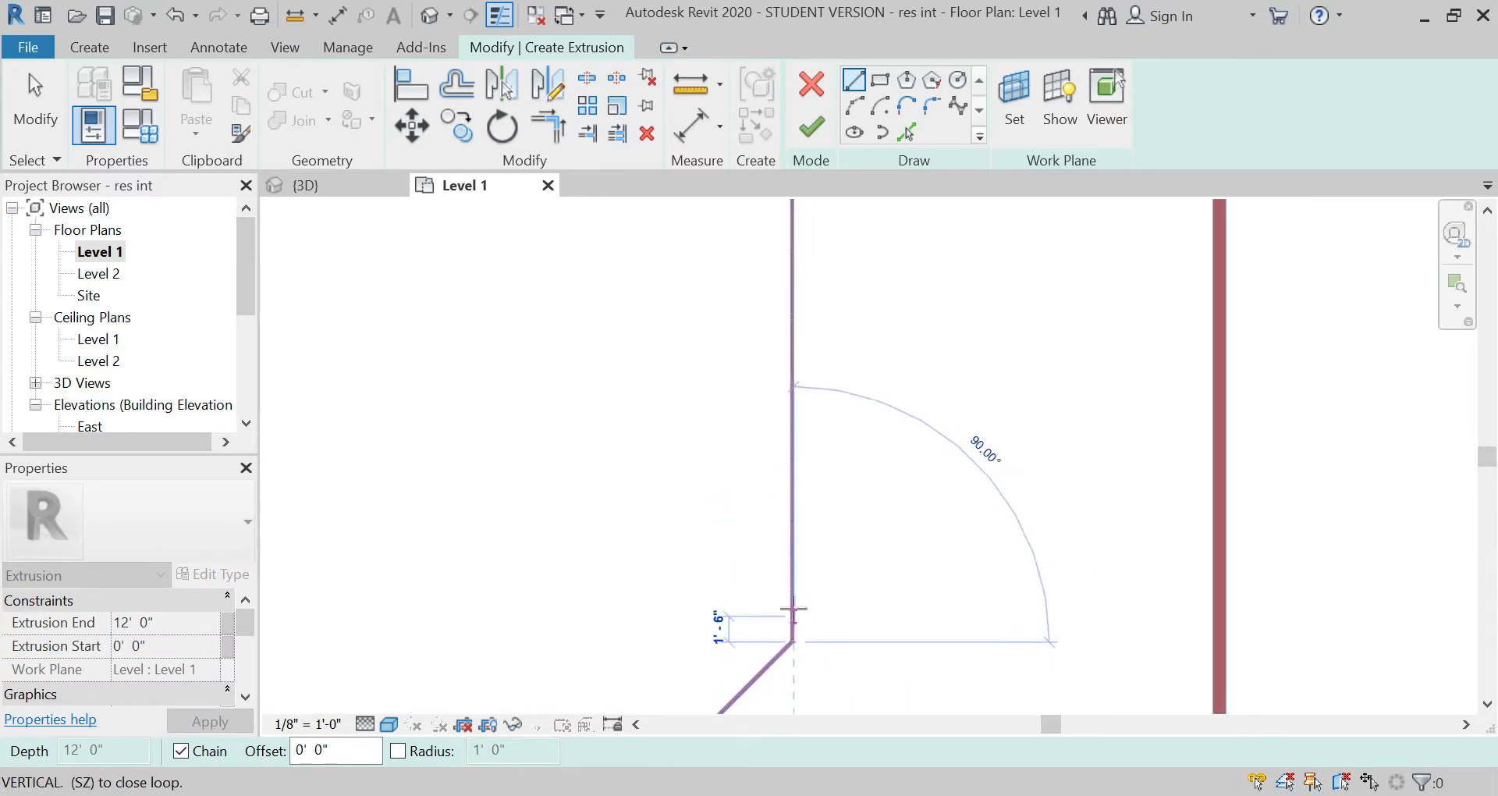
{"action": "scroll", "coordinate": [791, 377], "scroll_direction": "up", "scroll_amount": 5}
{"action": "scroll", "coordinate": [800, 361], "scroll_direction": "up", "scroll_amount": 8}
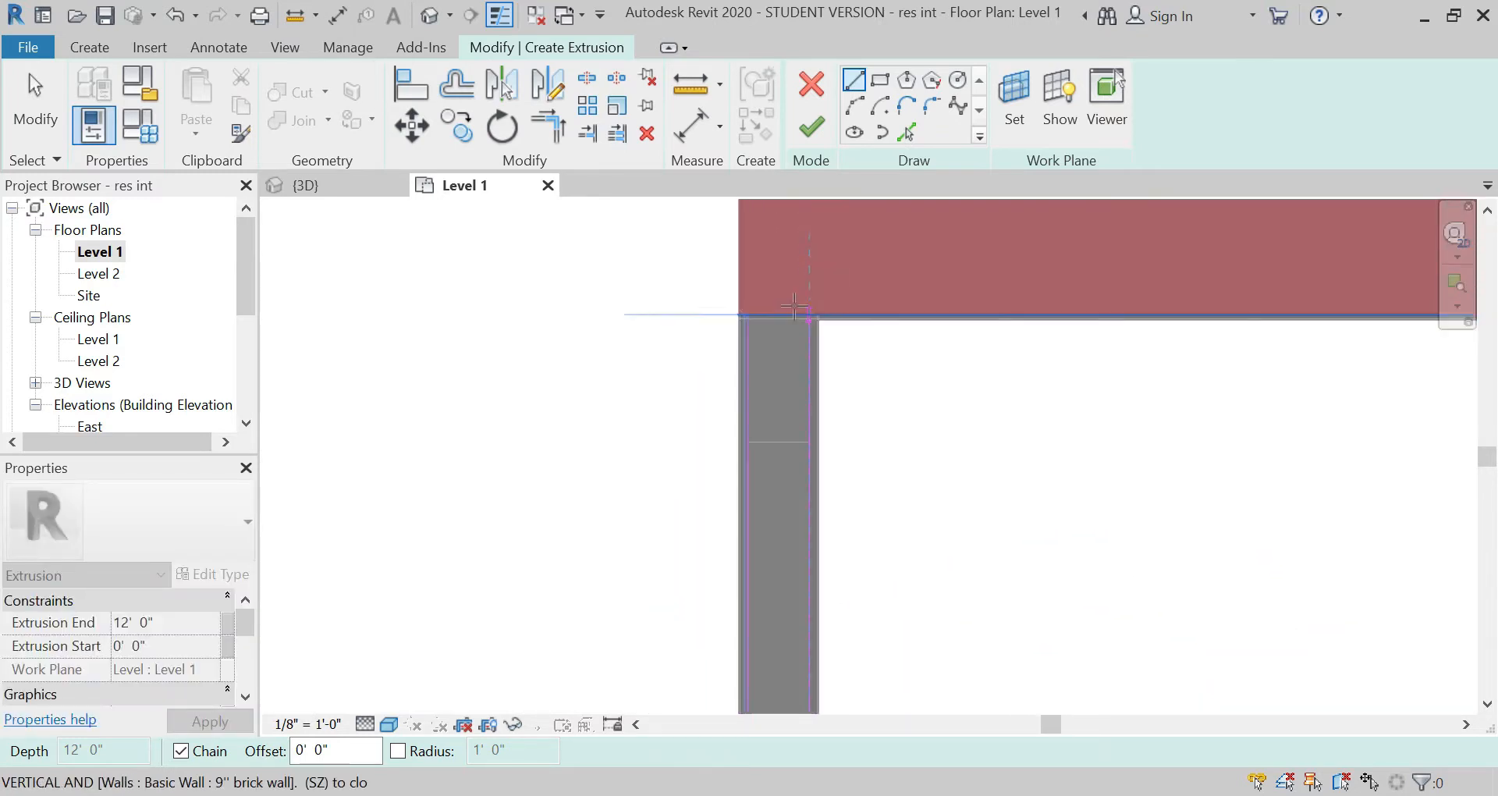
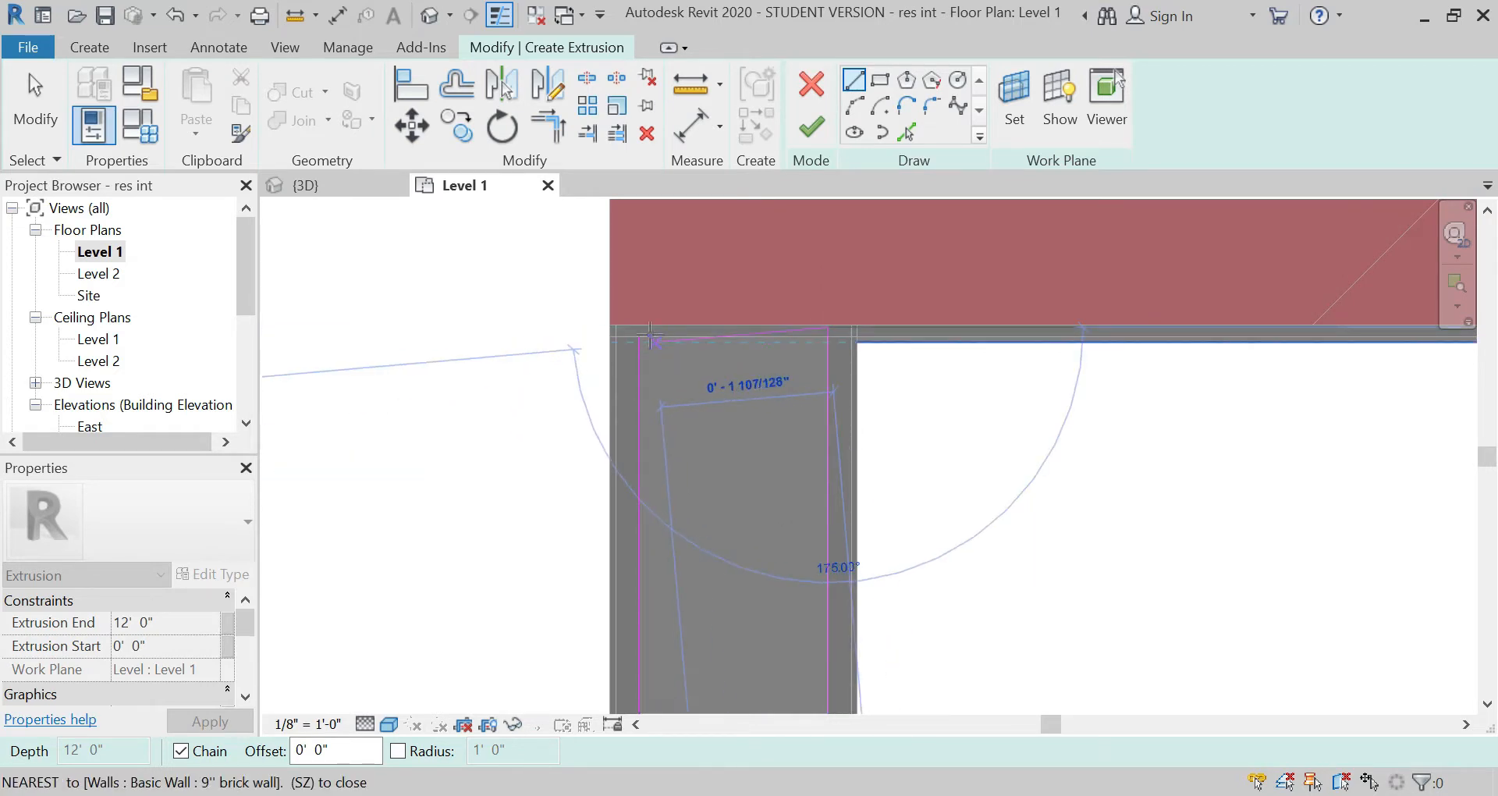
Step: Close the extrusion sketch with a line along the brick wall's face, then move that line slightly into the partition core
{"action": "left_click", "coordinate": [639, 328]}
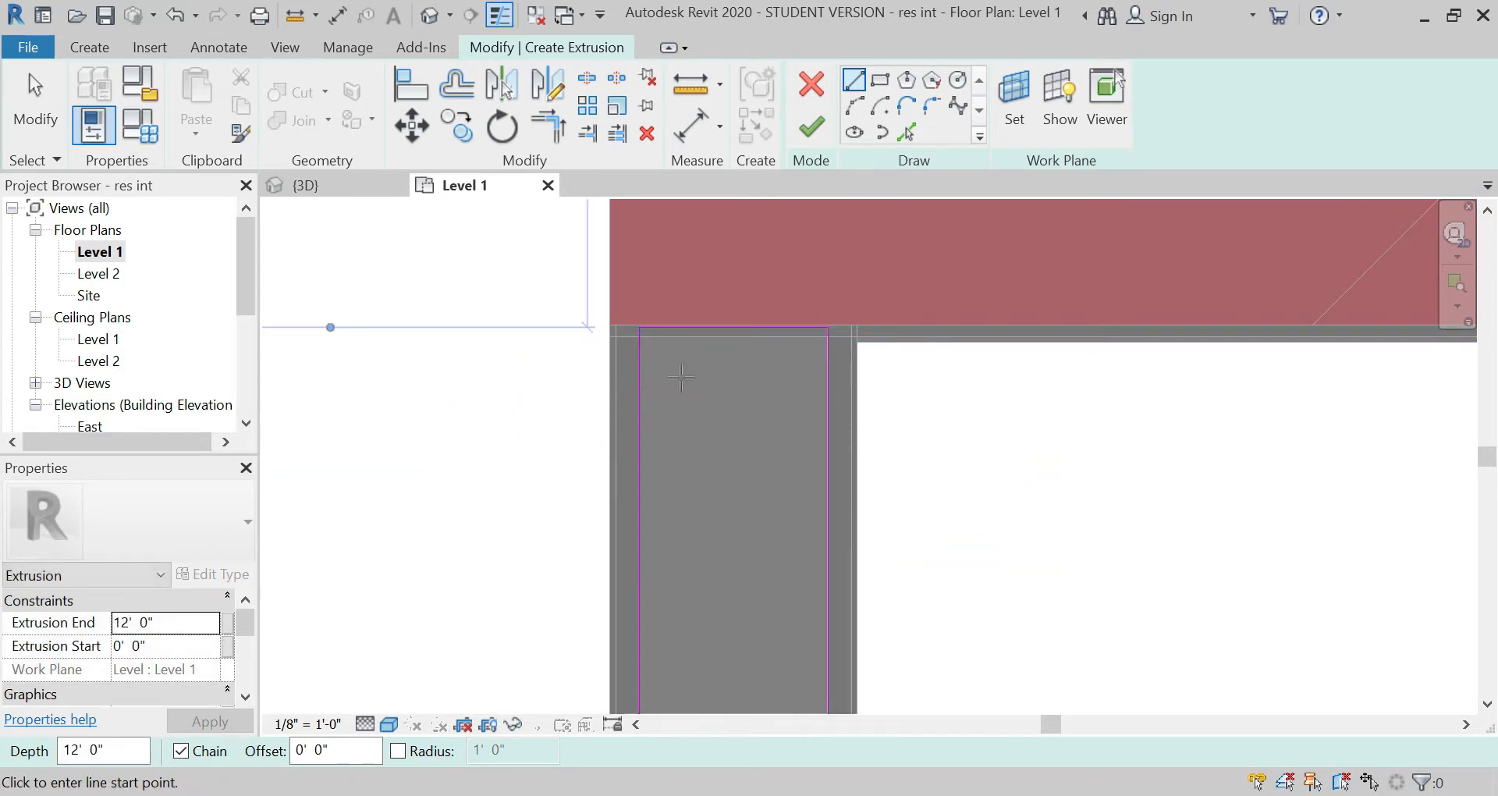
{"action": "key", "text": "Escape"}
{"action": "key", "text": "Escape"}
{"action": "left_click", "coordinate": [747, 328]}
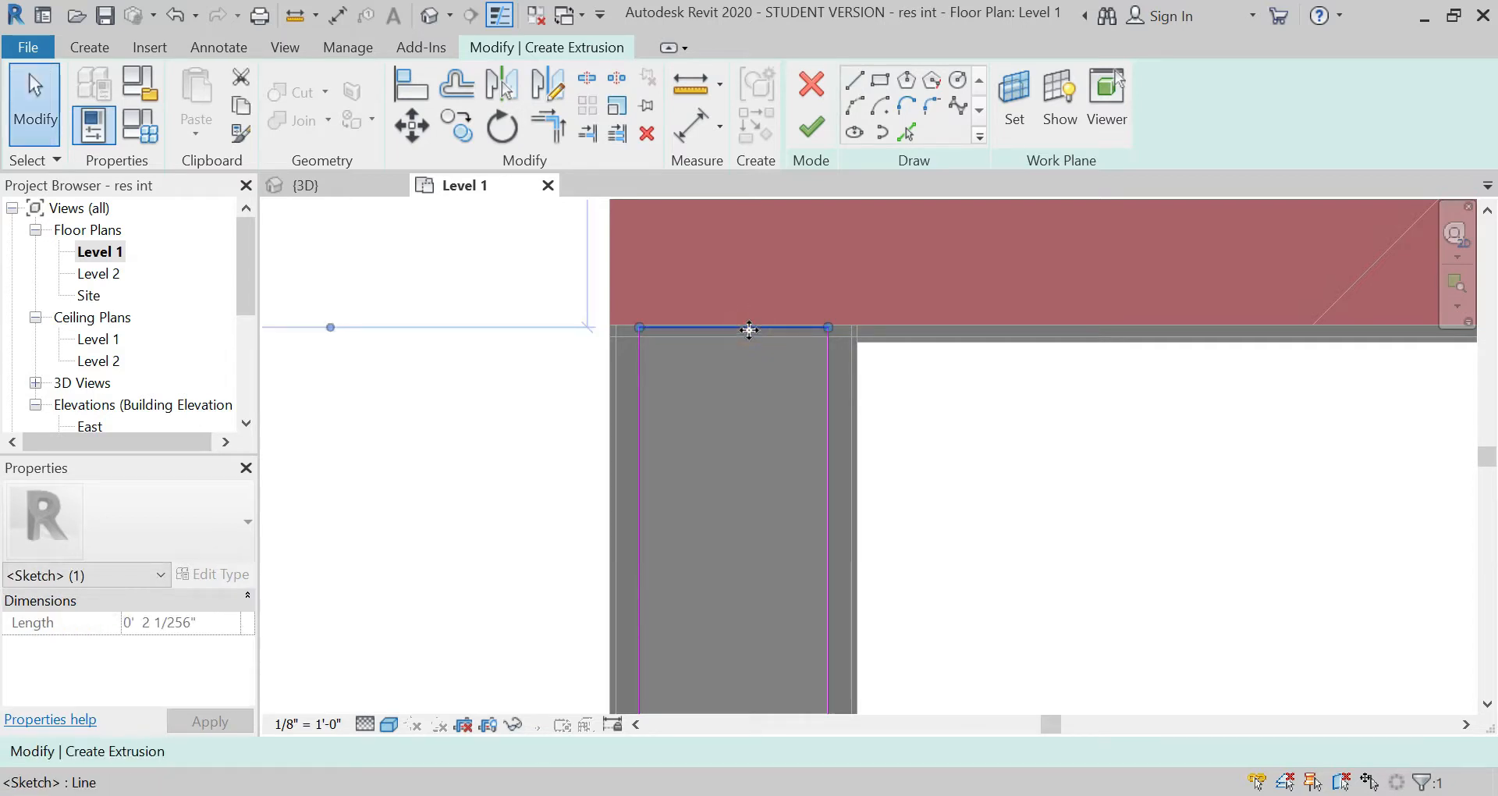
{"action": "mouse_move", "coordinate": [749, 328]}
{"action": "left_mouse_down"}
{"action": "mouse_move", "coordinate": [747, 352]}
{"action": "mouse_move", "coordinate": [746, 340]}
{"action": "left_mouse_up"}
{"action": "left_click", "coordinate": [633, 274]}
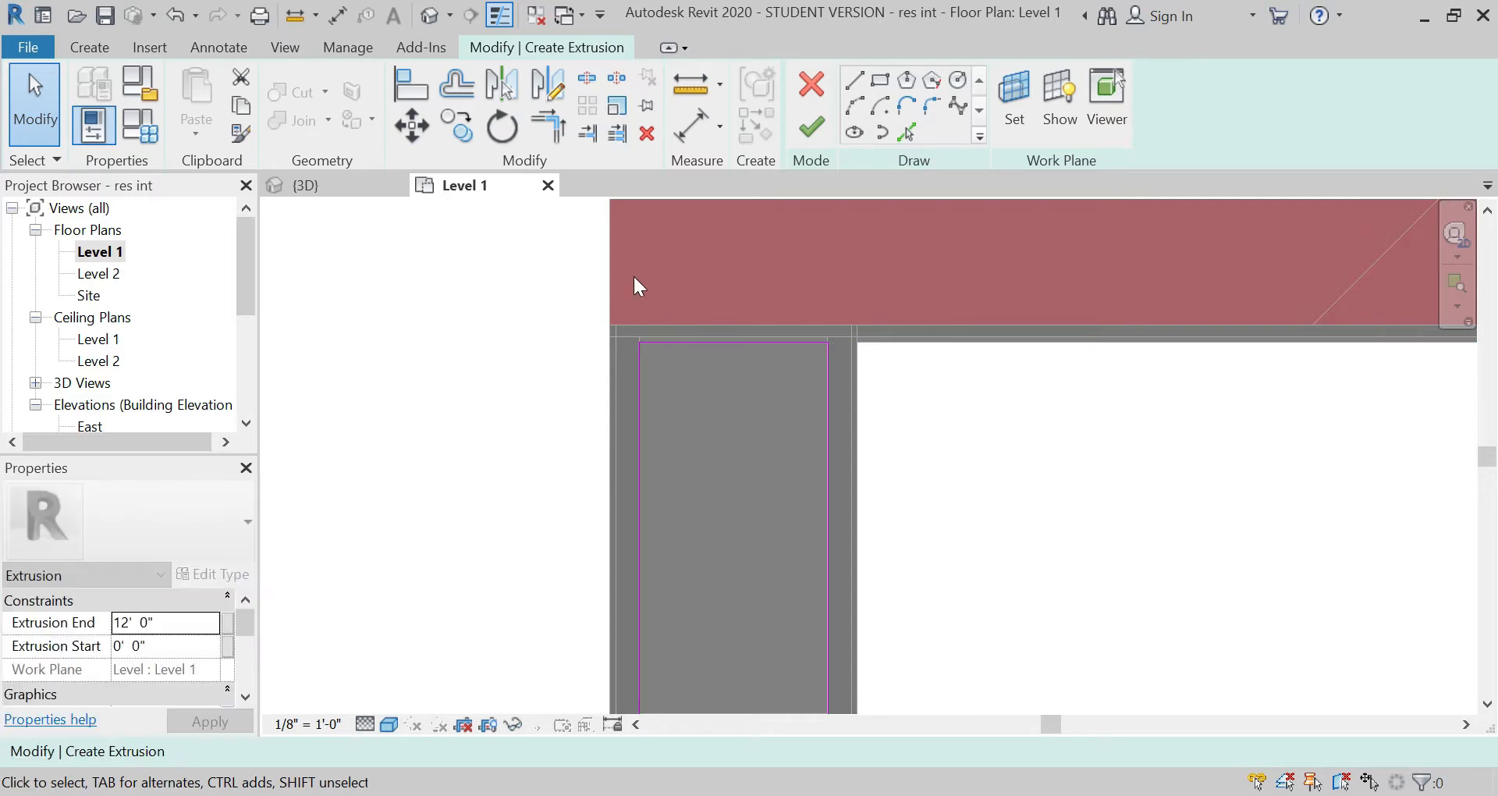
Step: Shift the closing sketch line back up onto the inner layer line of the brick wall's finish
{"action": "scroll", "coordinate": [657, 302], "scroll_direction": "up", "scroll_amount": 3}
{"action": "scroll", "coordinate": [685, 368], "scroll_direction": "up", "scroll_amount": 2}
{"action": "left_click", "coordinate": [700, 371]}
{"action": "left_click_drag", "start_coordinate": [699, 371], "coordinate": [709, 348]}
{"action": "scroll", "coordinate": [690, 281], "scroll_direction": "down", "scroll_amount": 5}
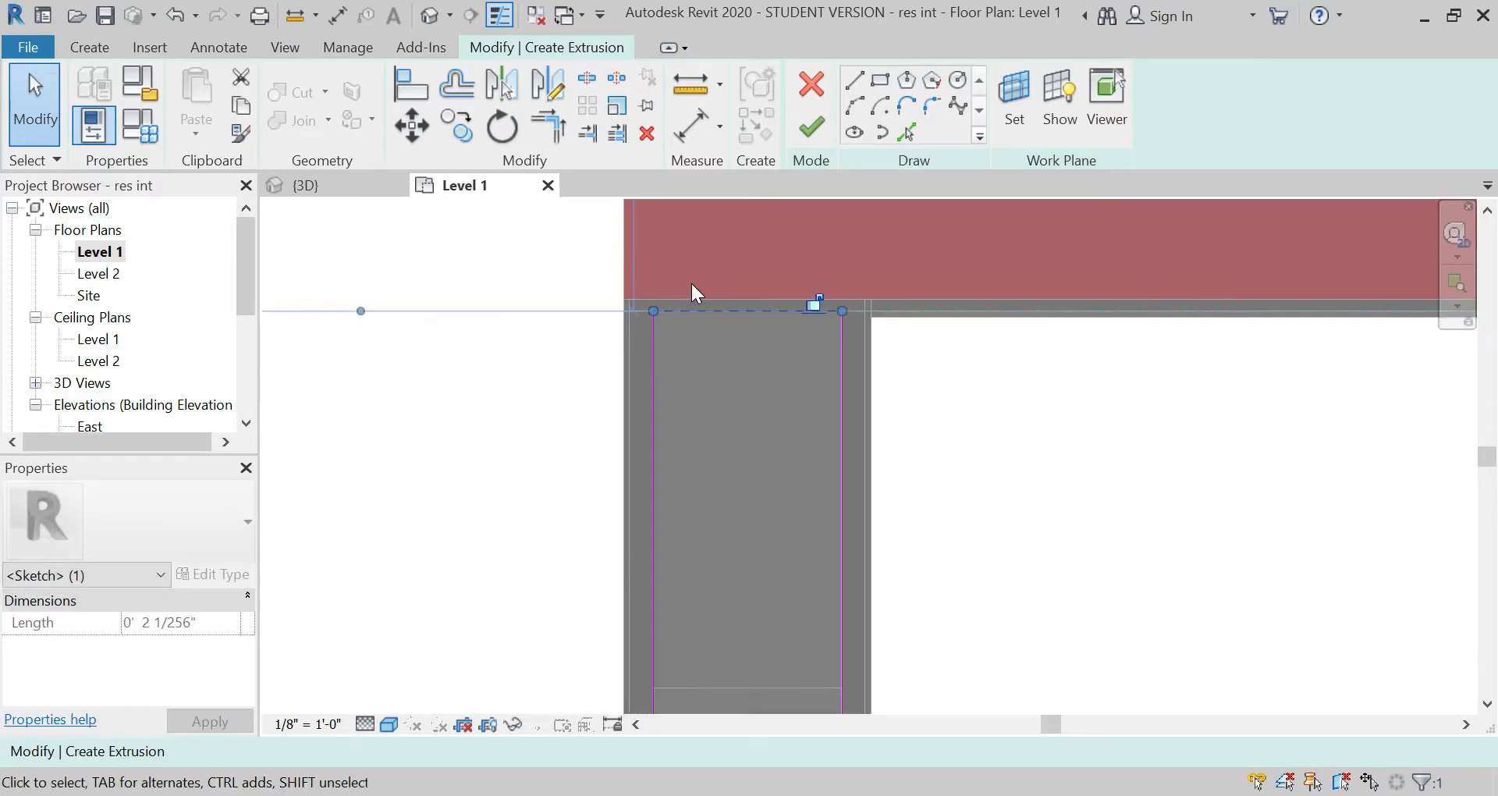
{"action": "left_click", "coordinate": [359, 541]}
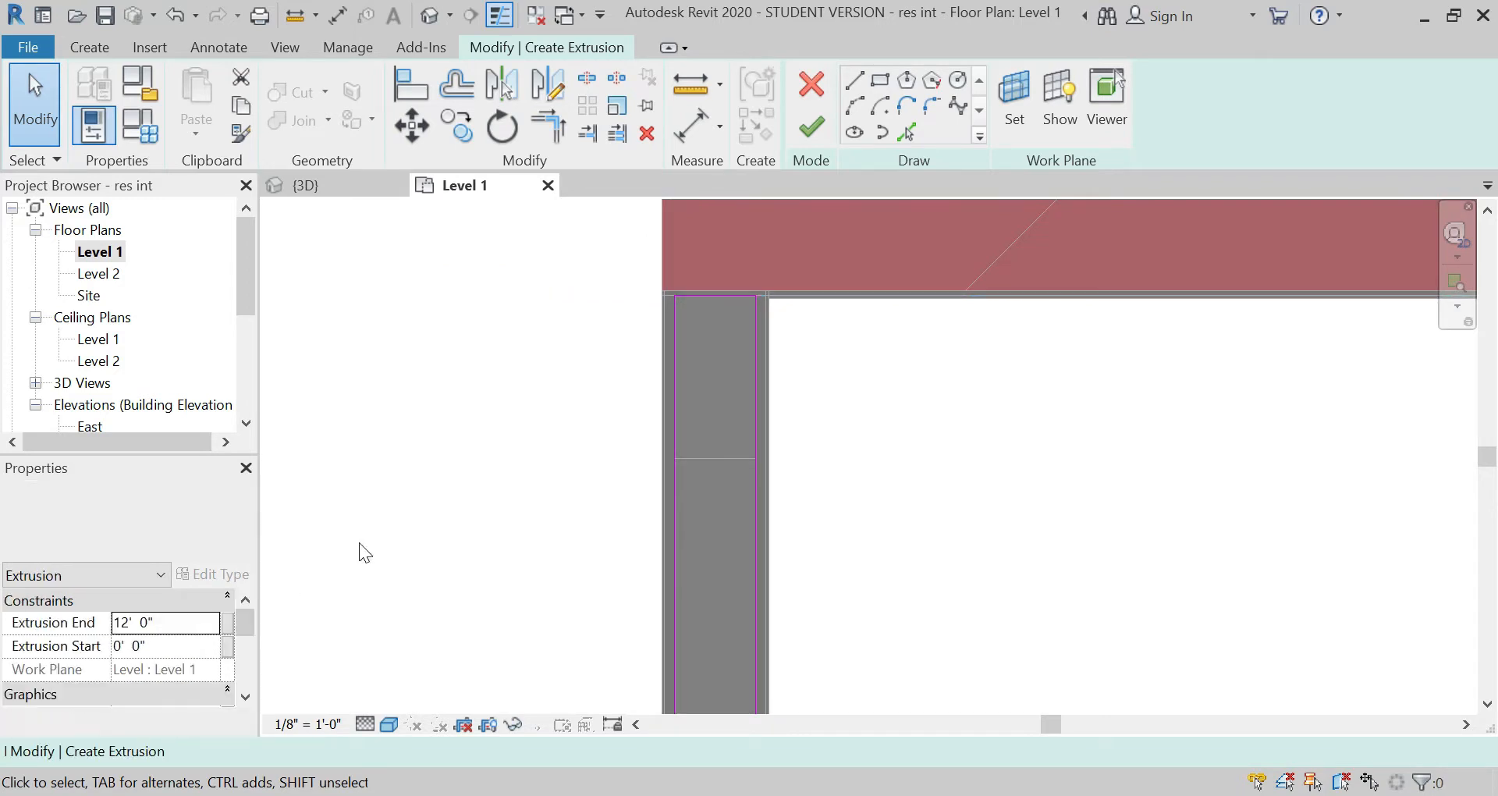
Step: Set the extrusion end to 0' 4" and associate its material with the Structural Material parameter, completing the extrusion
{"action": "left_click", "coordinate": [186, 625]}
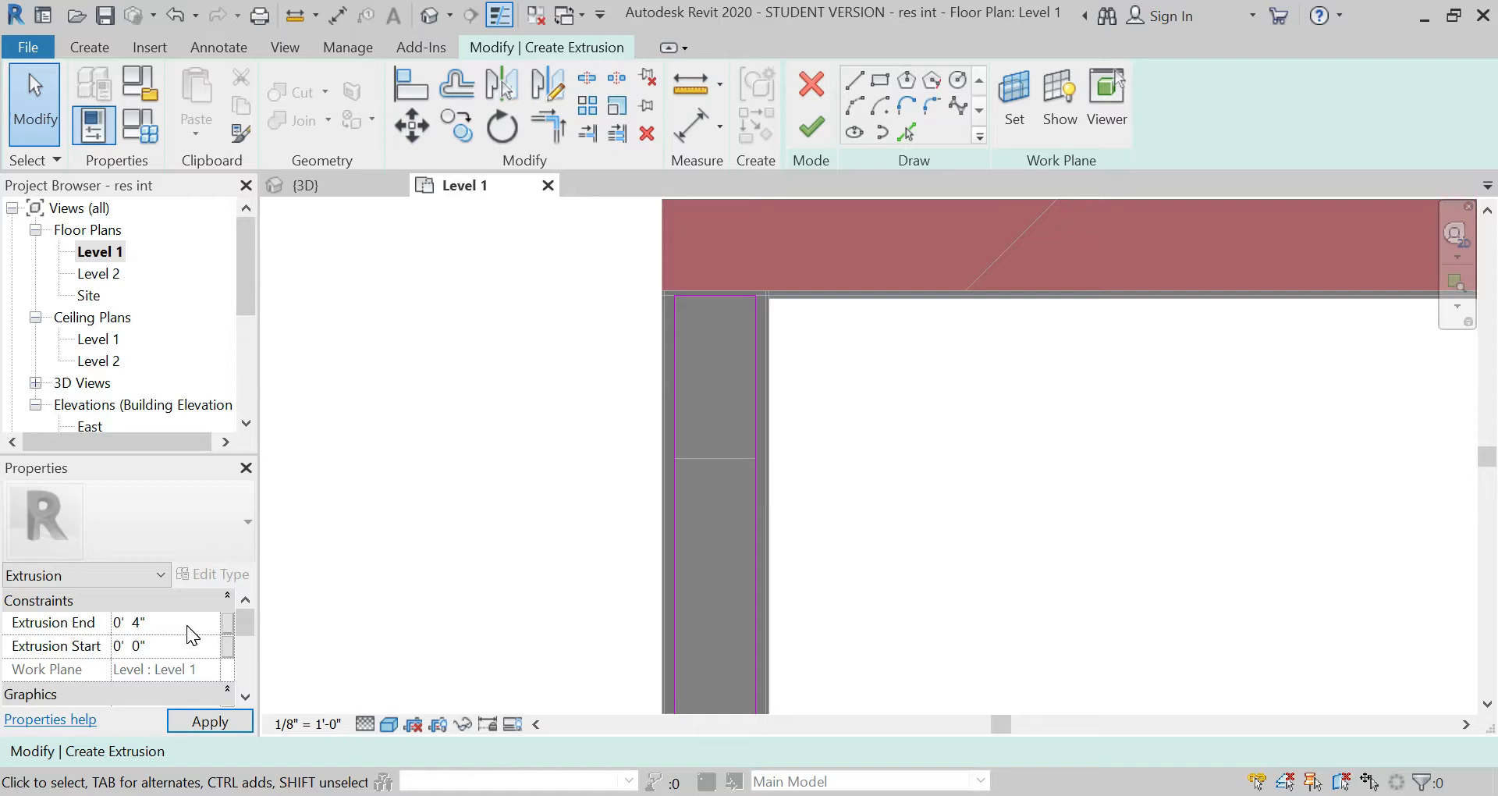
{"action": "left_click", "coordinate": [211, 721]}
{"action": "scroll", "coordinate": [211, 660], "scroll_direction": "down", "scroll_amount": 3}
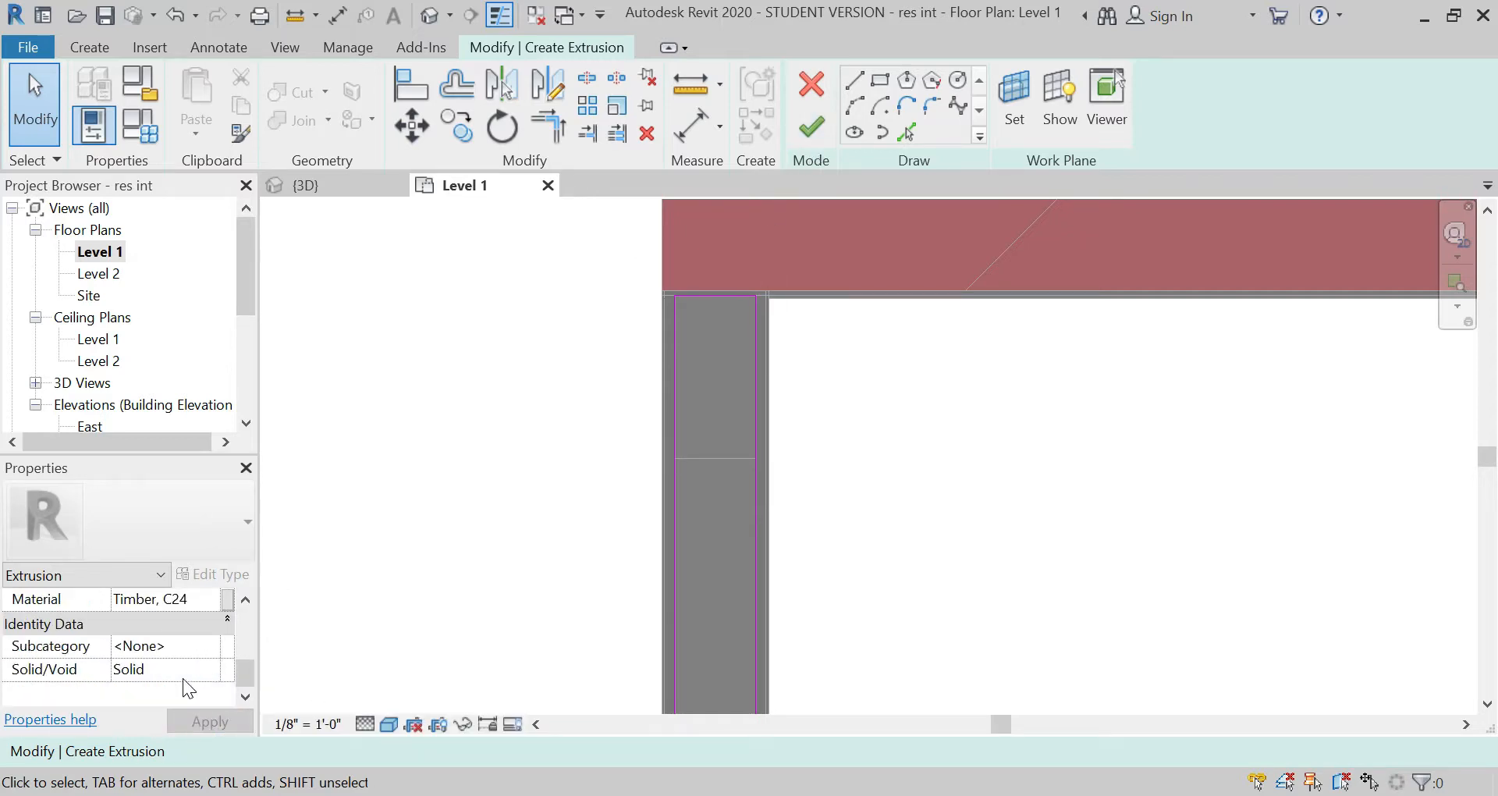
{"action": "scroll", "coordinate": [218, 656], "scroll_direction": "up", "scroll_amount": 1}
{"action": "left_click", "coordinate": [227, 646]}
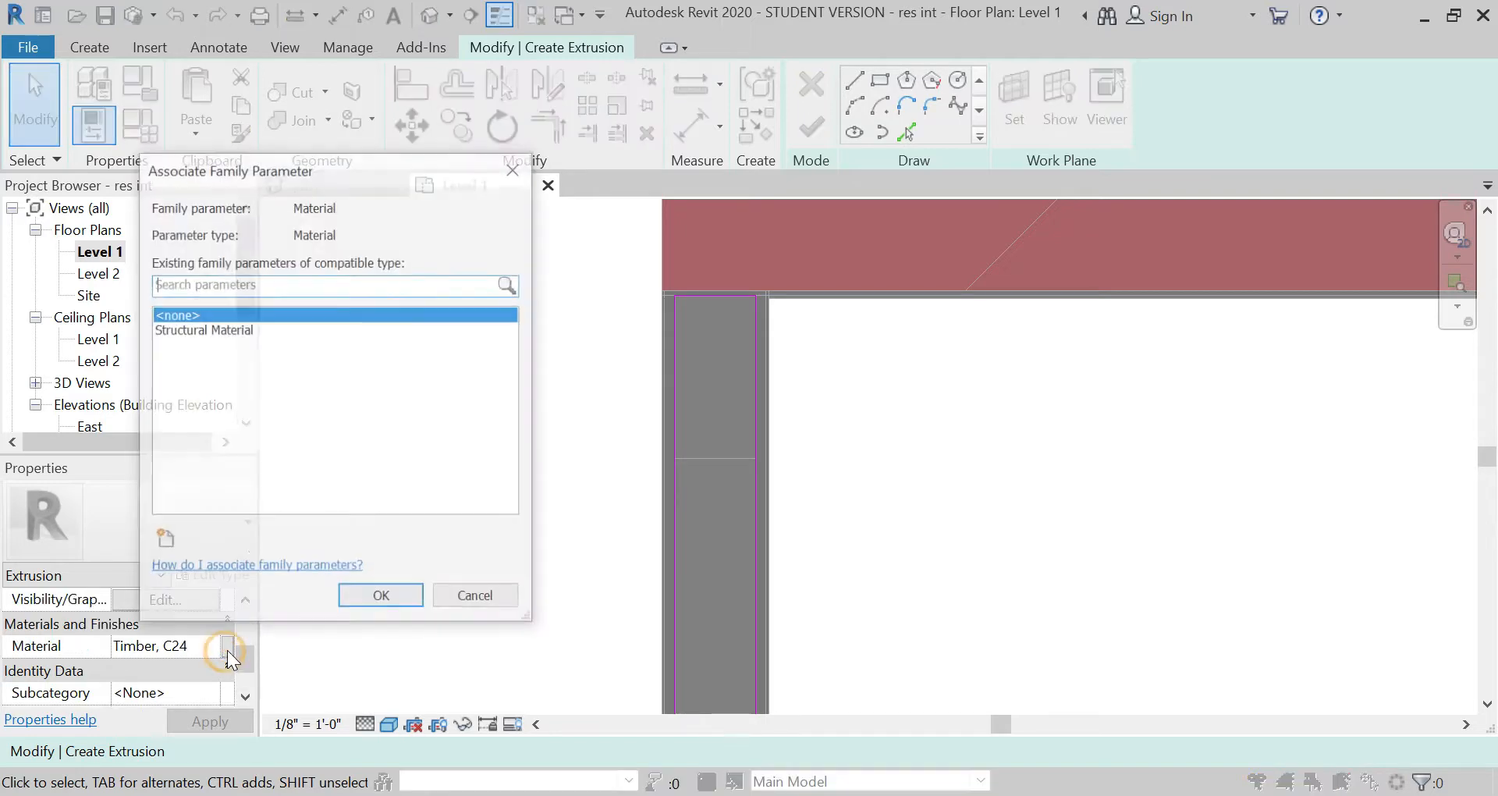
{"action": "left_click", "coordinate": [211, 329]}
{"action": "left_click", "coordinate": [376, 599]}
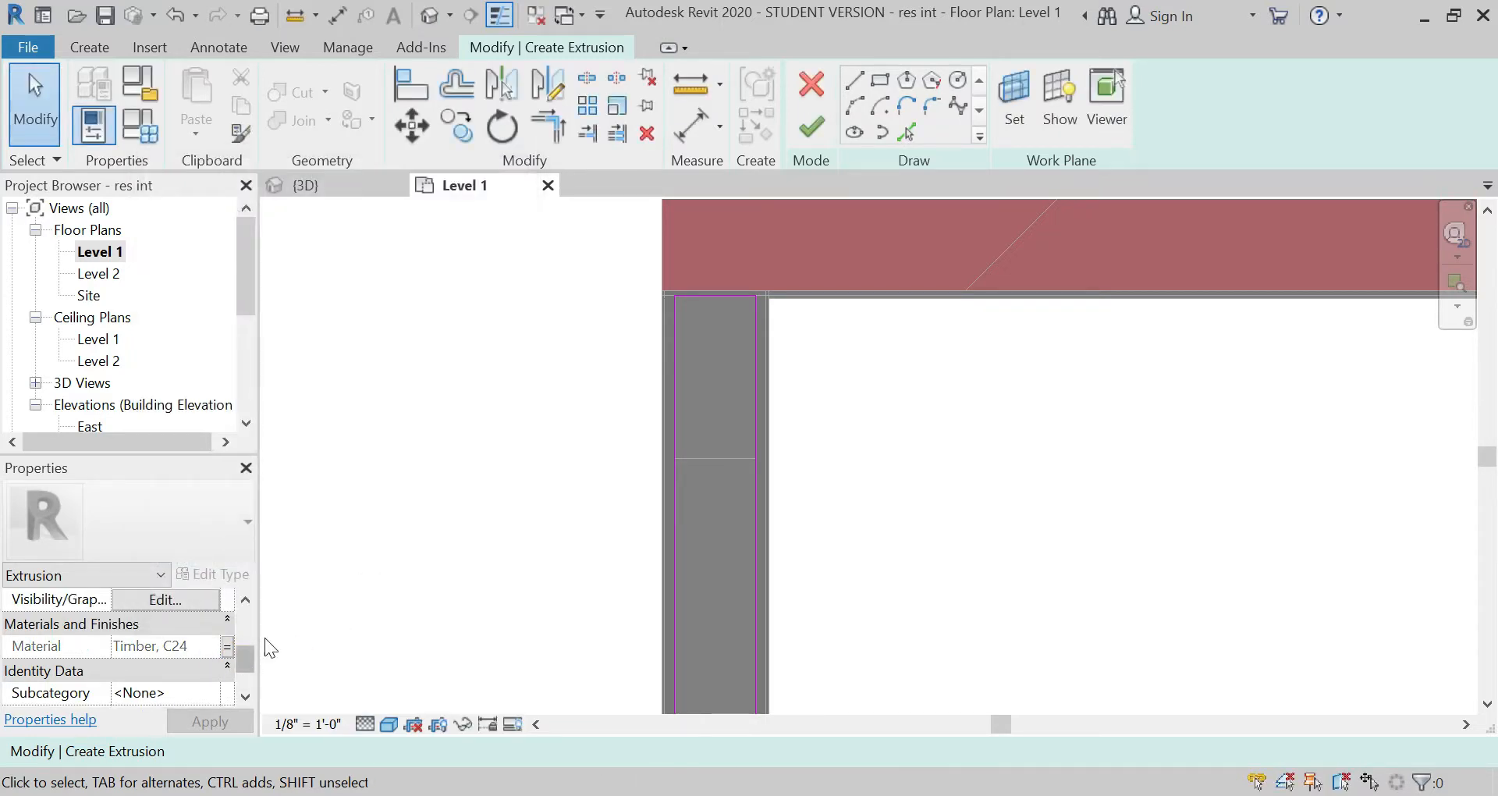
{"action": "left_click", "coordinate": [813, 132]}
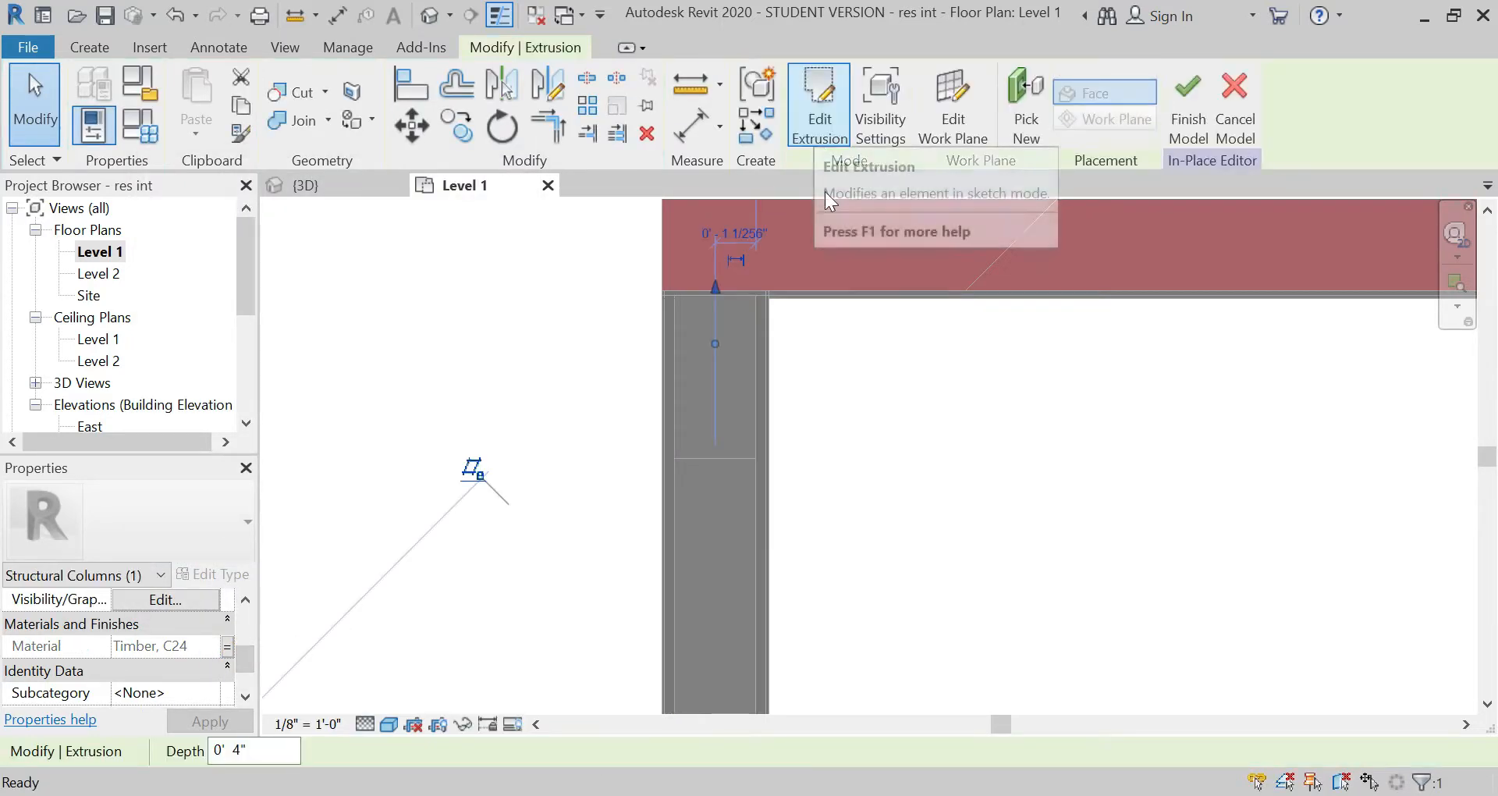
Step: In the West elevation, copy the extruded member from the wall base 7' straight up with Constrain off and Multiple on
{"action": "scroll", "coordinate": [117, 351], "scroll_direction": "down", "scroll_amount": 2}
{"action": "double_click", "coordinate": [93, 382]}
{"action": "scroll", "coordinate": [890, 505], "scroll_direction": "up", "scroll_amount": 5}
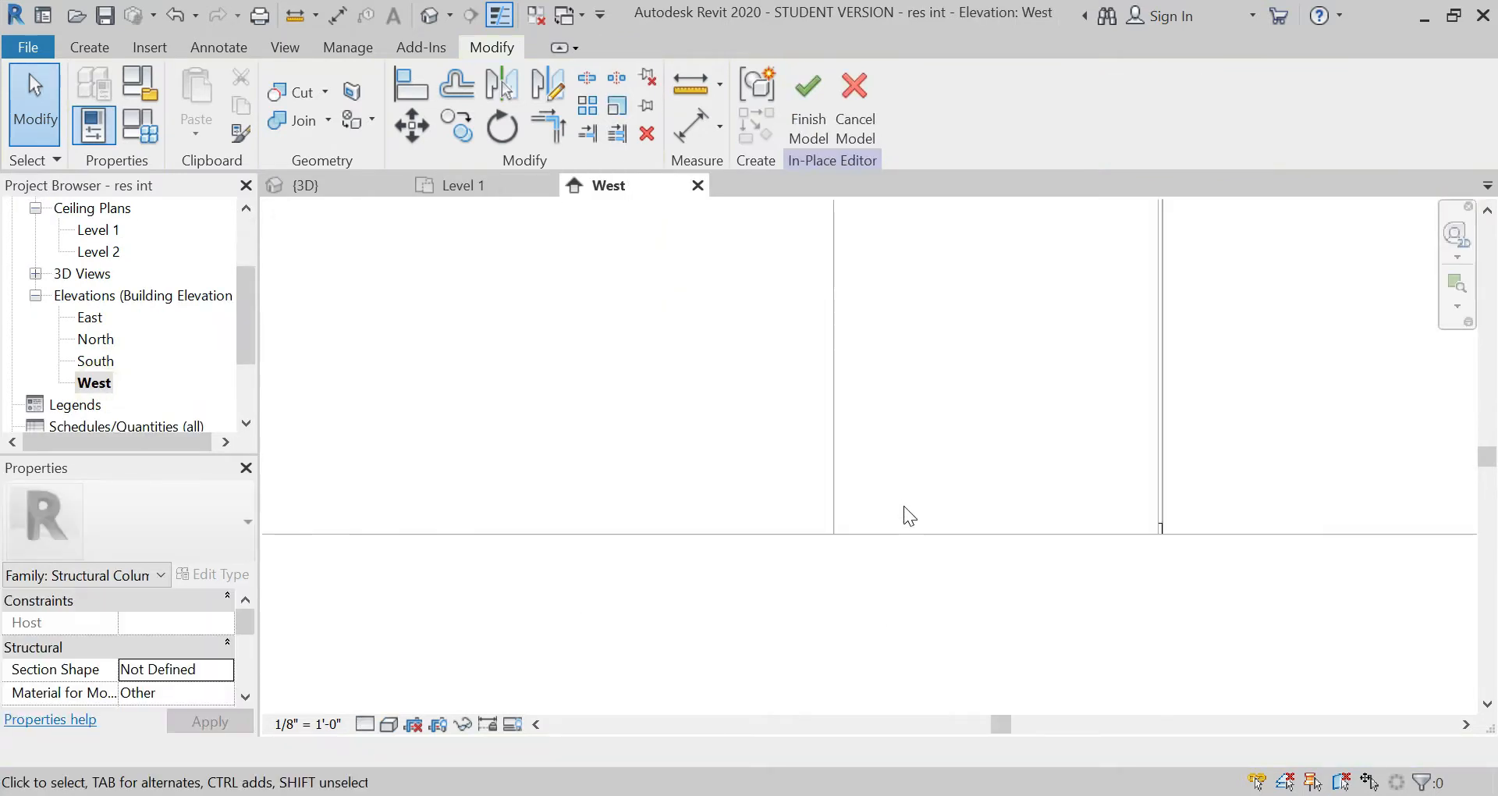
{"action": "scroll", "coordinate": [532, 611], "scroll_direction": "down", "scroll_amount": 2}
{"action": "left_click", "coordinate": [704, 573]}
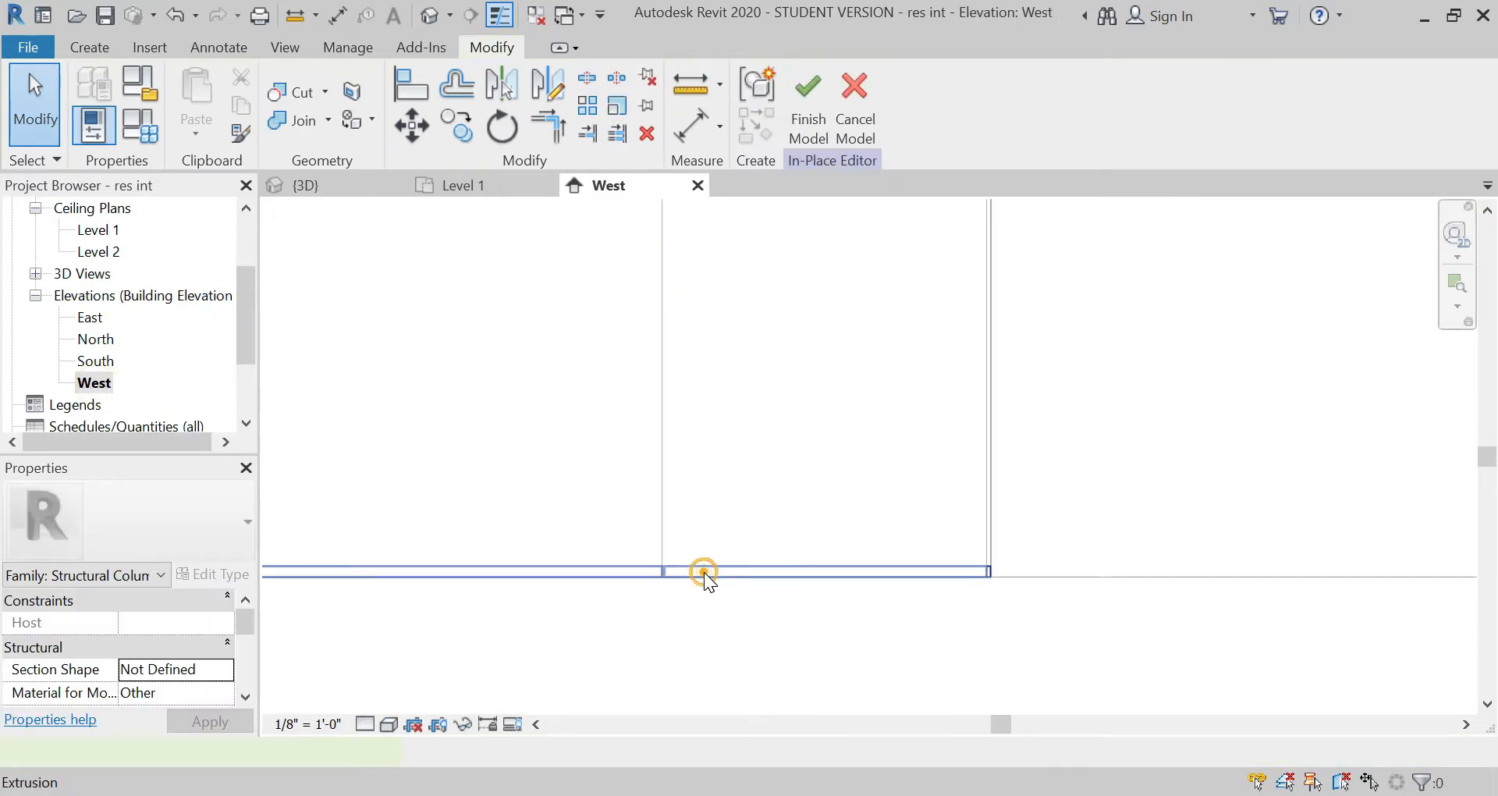
{"action": "scroll", "coordinate": [569, 561], "scroll_direction": "down", "scroll_amount": 2}
{"action": "scroll", "coordinate": [569, 561], "scroll_direction": "up", "scroll_amount": 2}
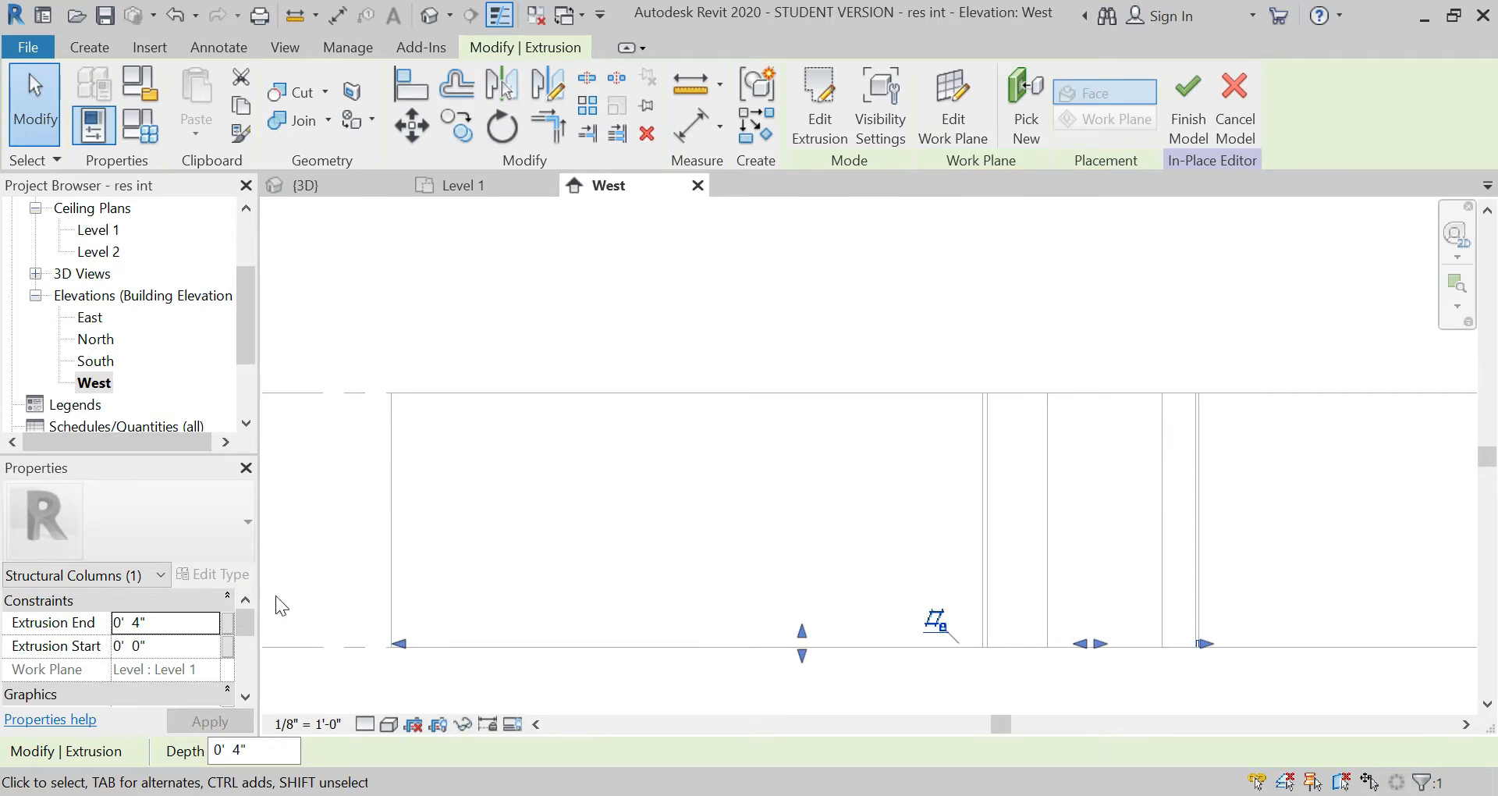
{"action": "left_click", "coordinate": [462, 141]}
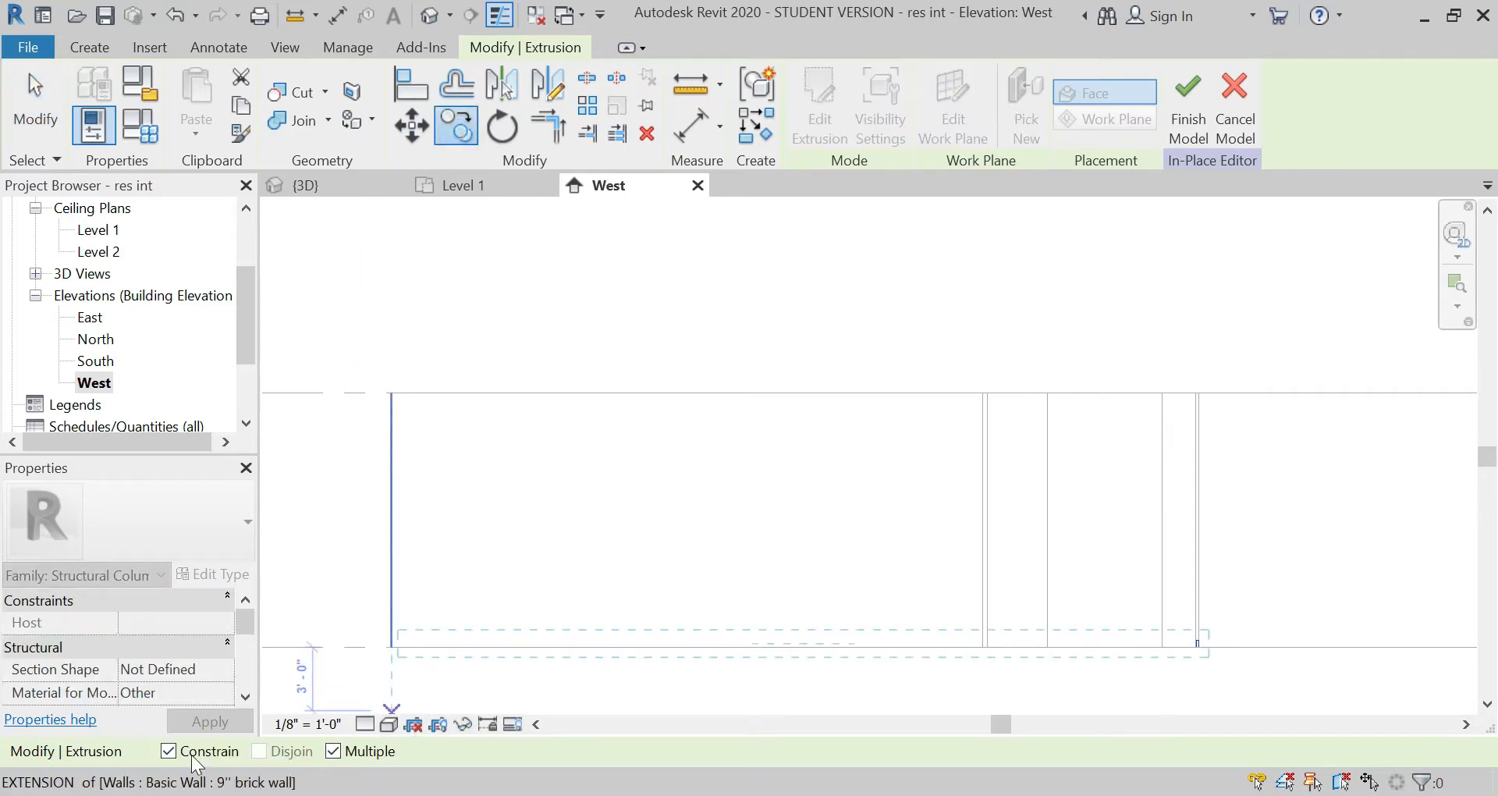
{"action": "left_click", "coordinate": [392, 647]}
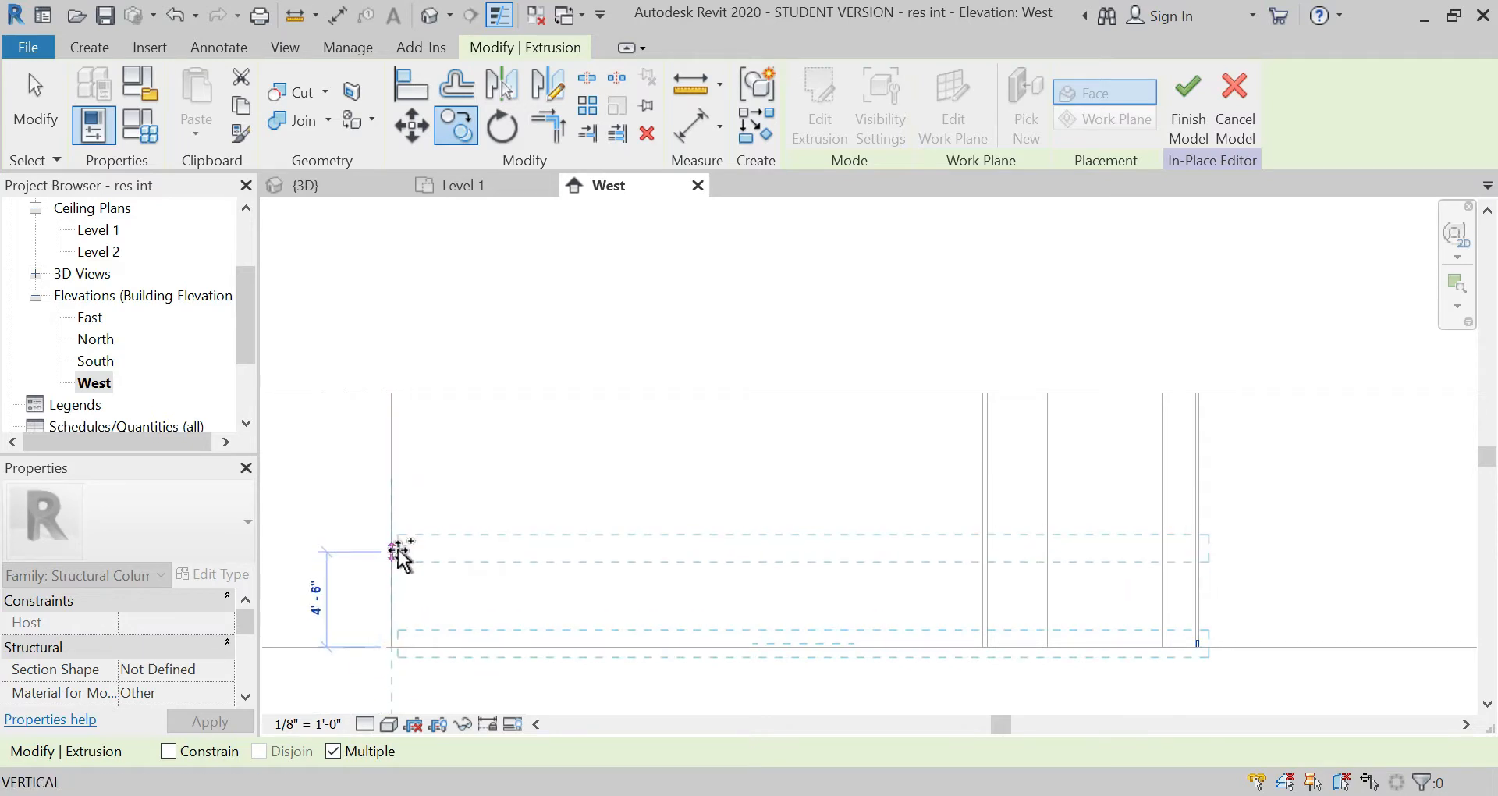
{"action": "type", "text": "7"}
{"action": "key", "text": "Return"}
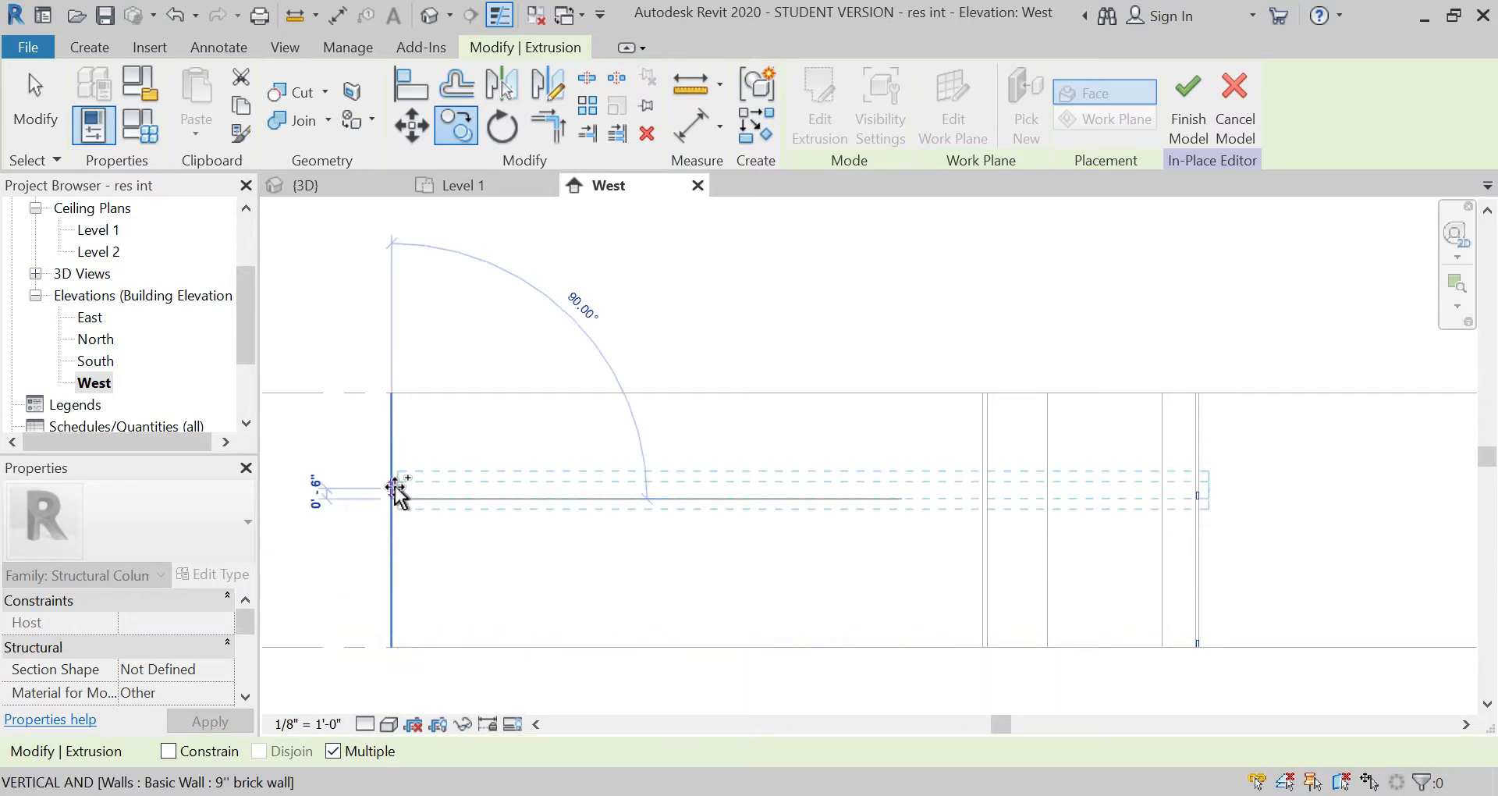
{"action": "left_click", "coordinate": [391, 424]}
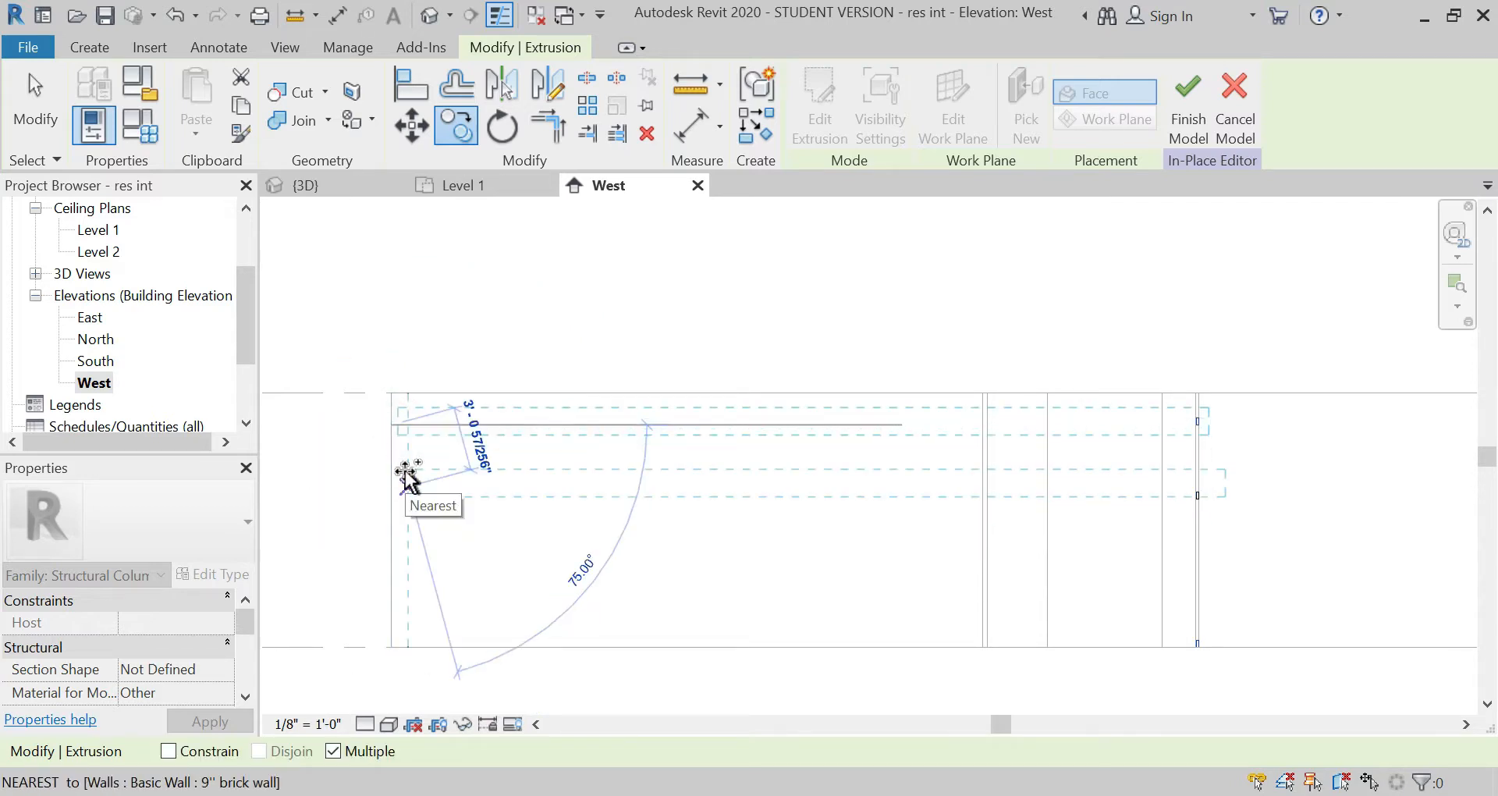
{"action": "key", "text": "Escape"}
Step: Copy the base member 11' 8" straight up to the wall top with Constrain off
{"action": "left_click", "coordinate": [411, 648]}
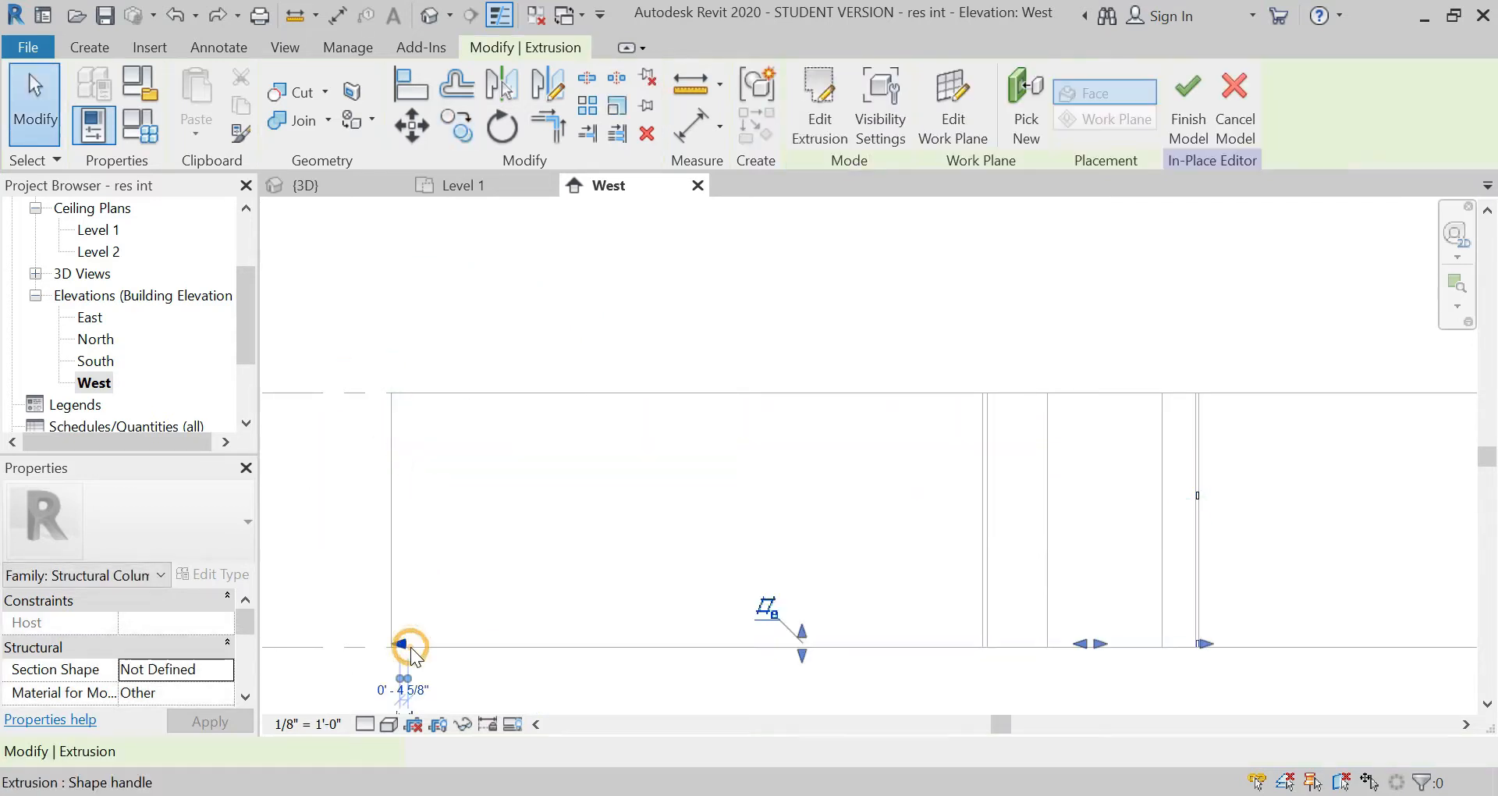
{"action": "left_click", "coordinate": [457, 125]}
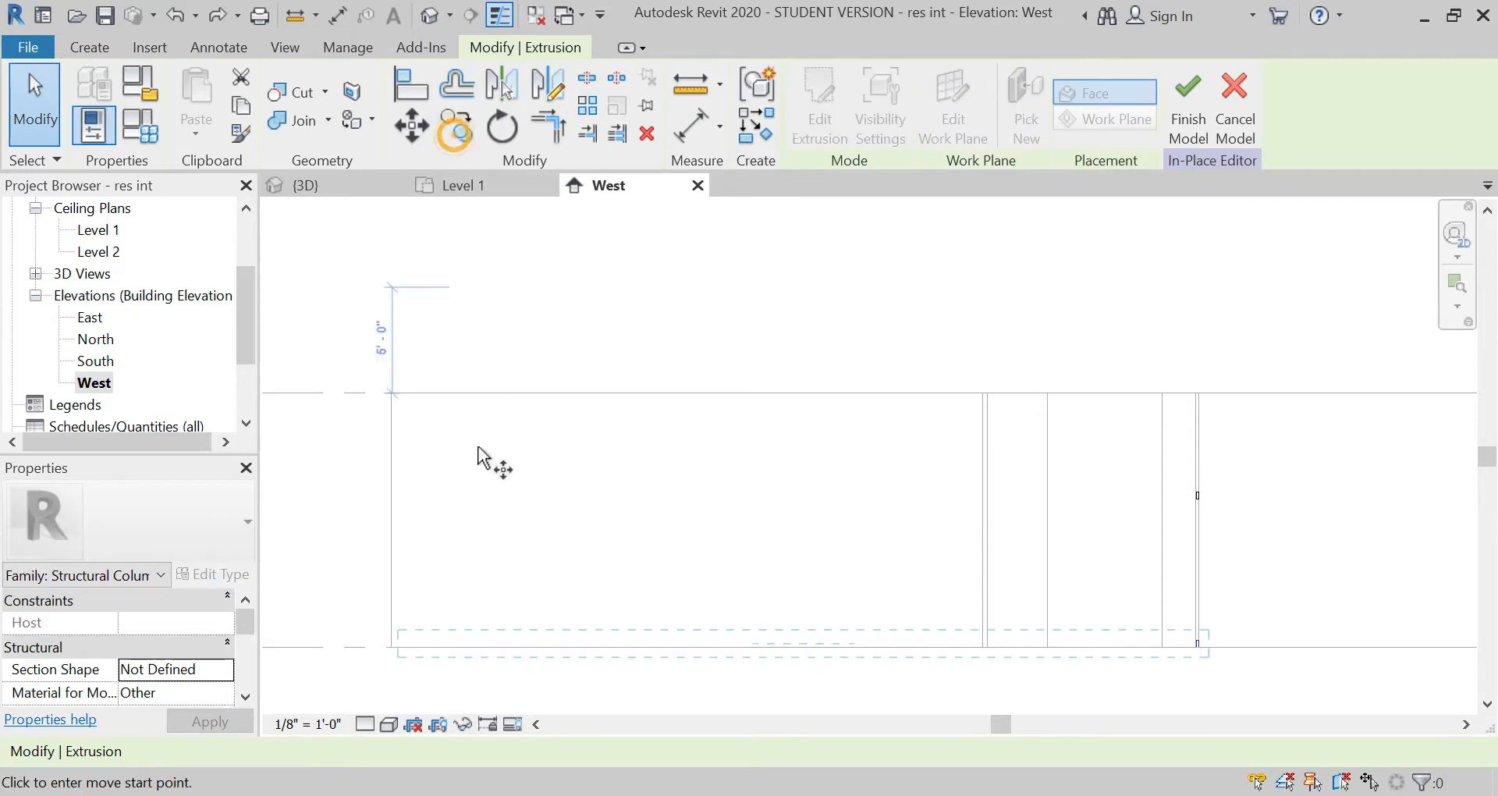
{"action": "left_click", "coordinate": [396, 646]}
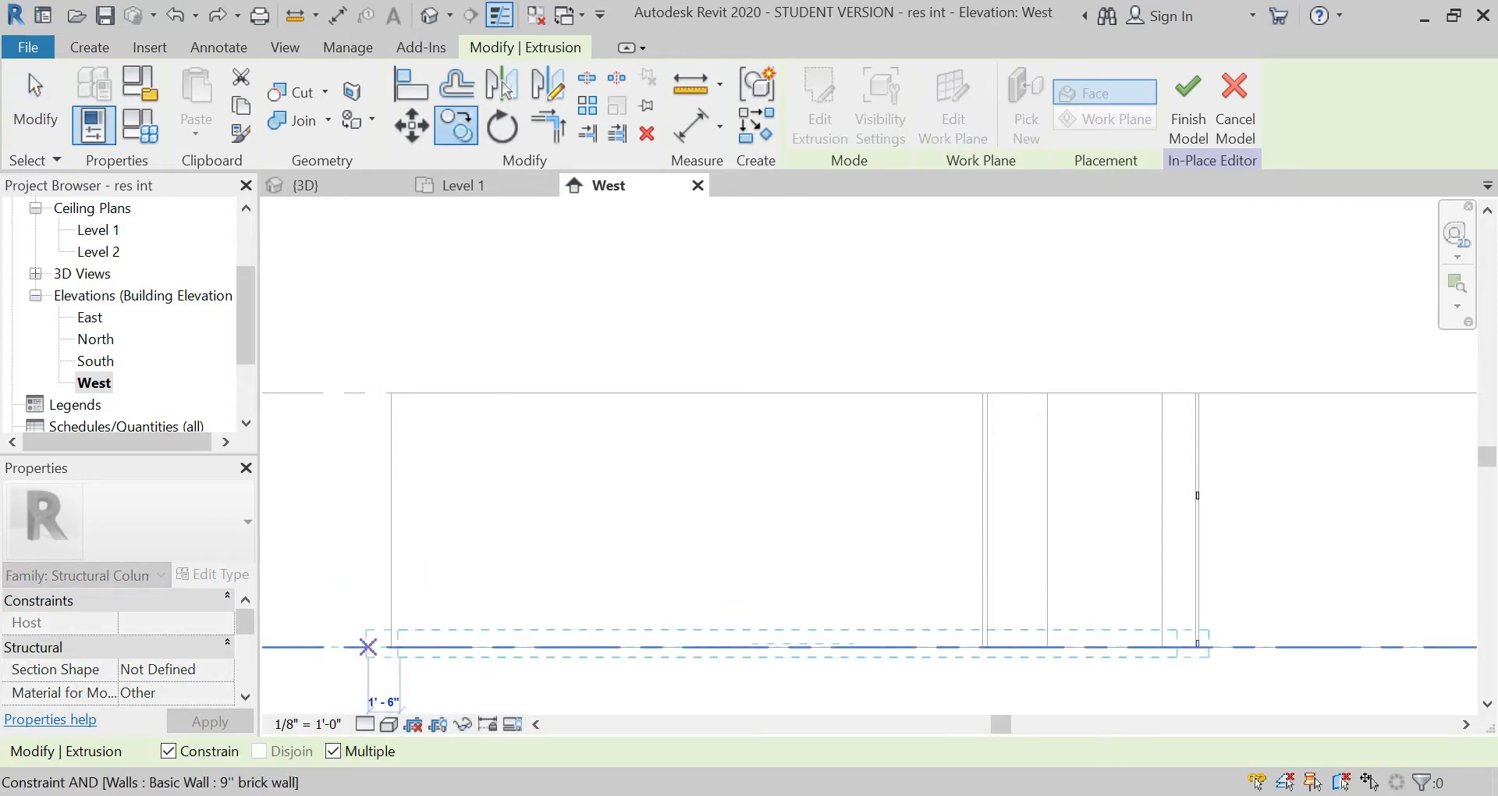
{"action": "left_click", "coordinate": [170, 755]}
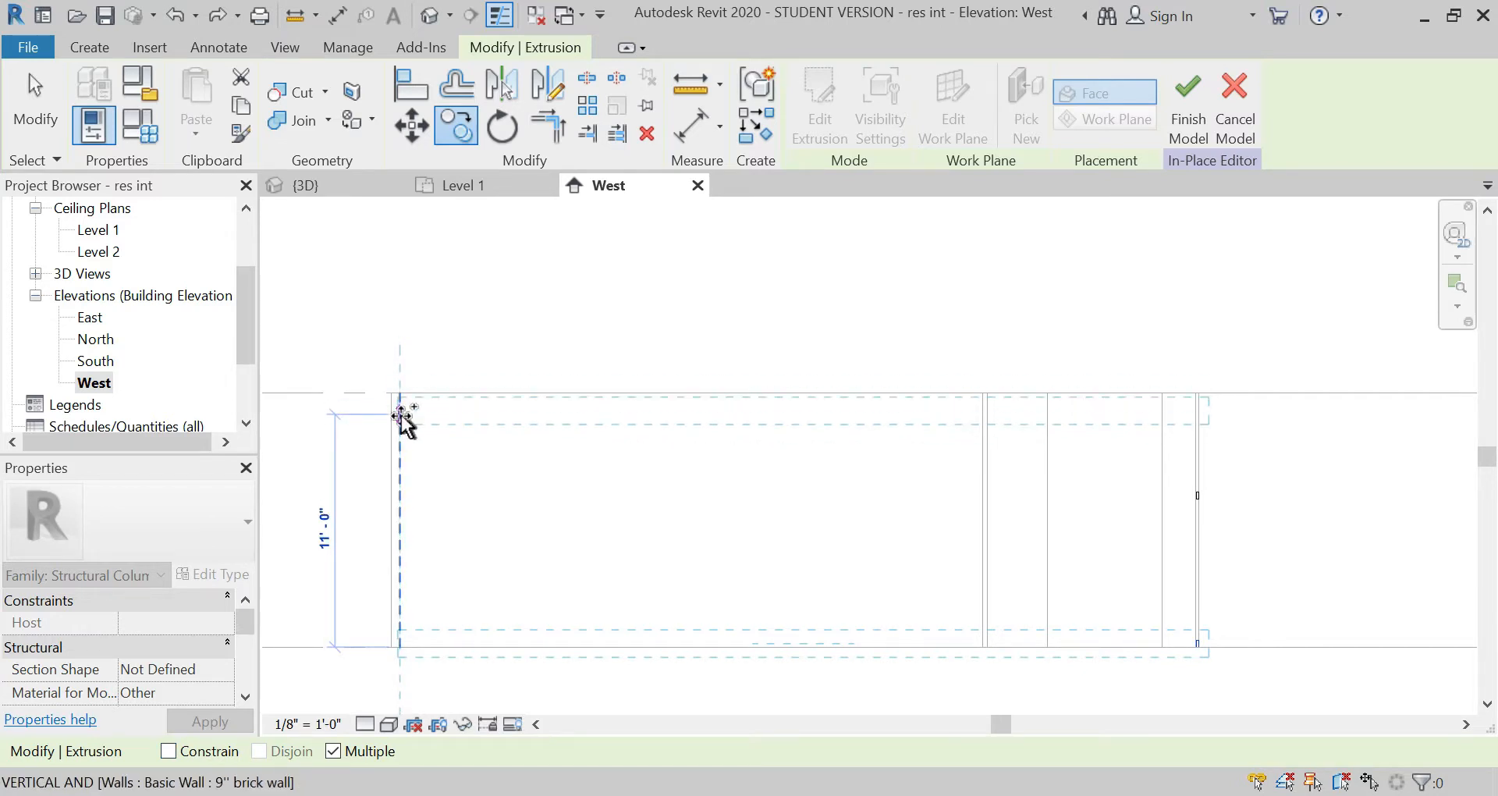
{"action": "type", "text": "11'8"}
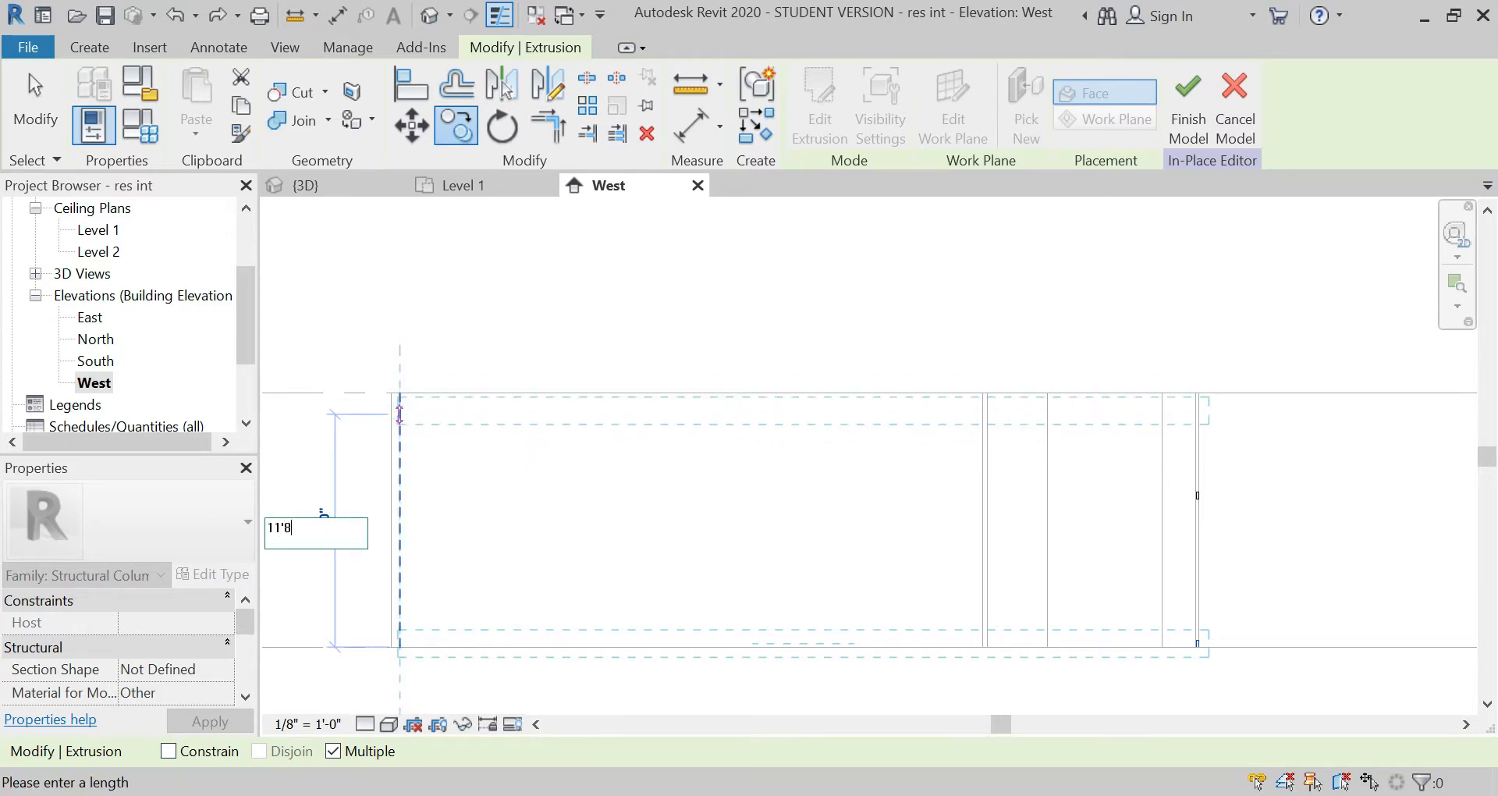
{"action": "key", "text": "Return"}
{"action": "key", "text": "Escape"}
{"action": "key", "text": "Escape"}
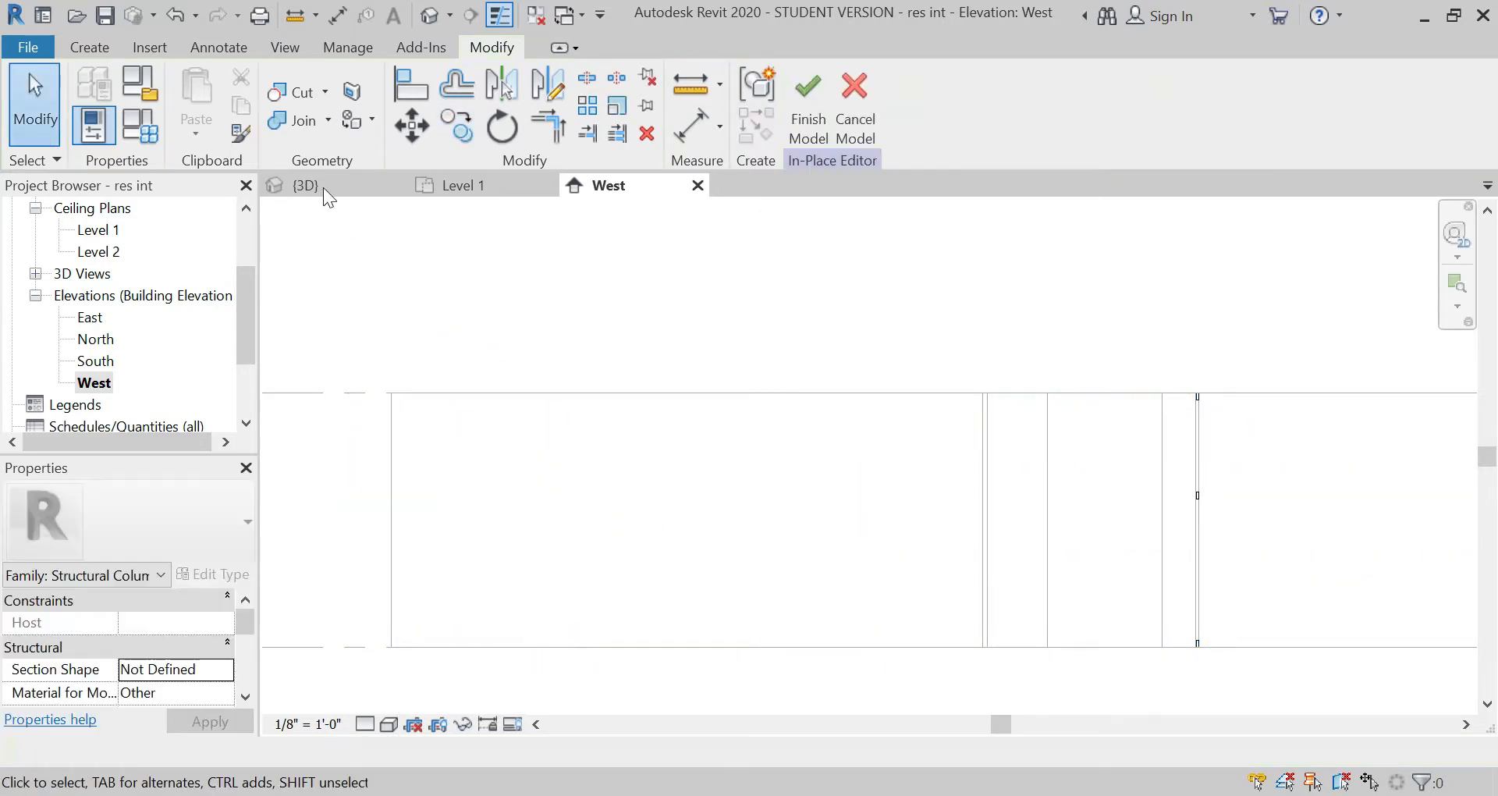
Step: Inspect the horizontal members between the timber columns in the 3D view and finish the in-place model
{"action": "left_click", "coordinate": [321, 186]}
{"action": "scroll", "coordinate": [513, 577], "scroll_direction": "down", "scroll_amount": 5}
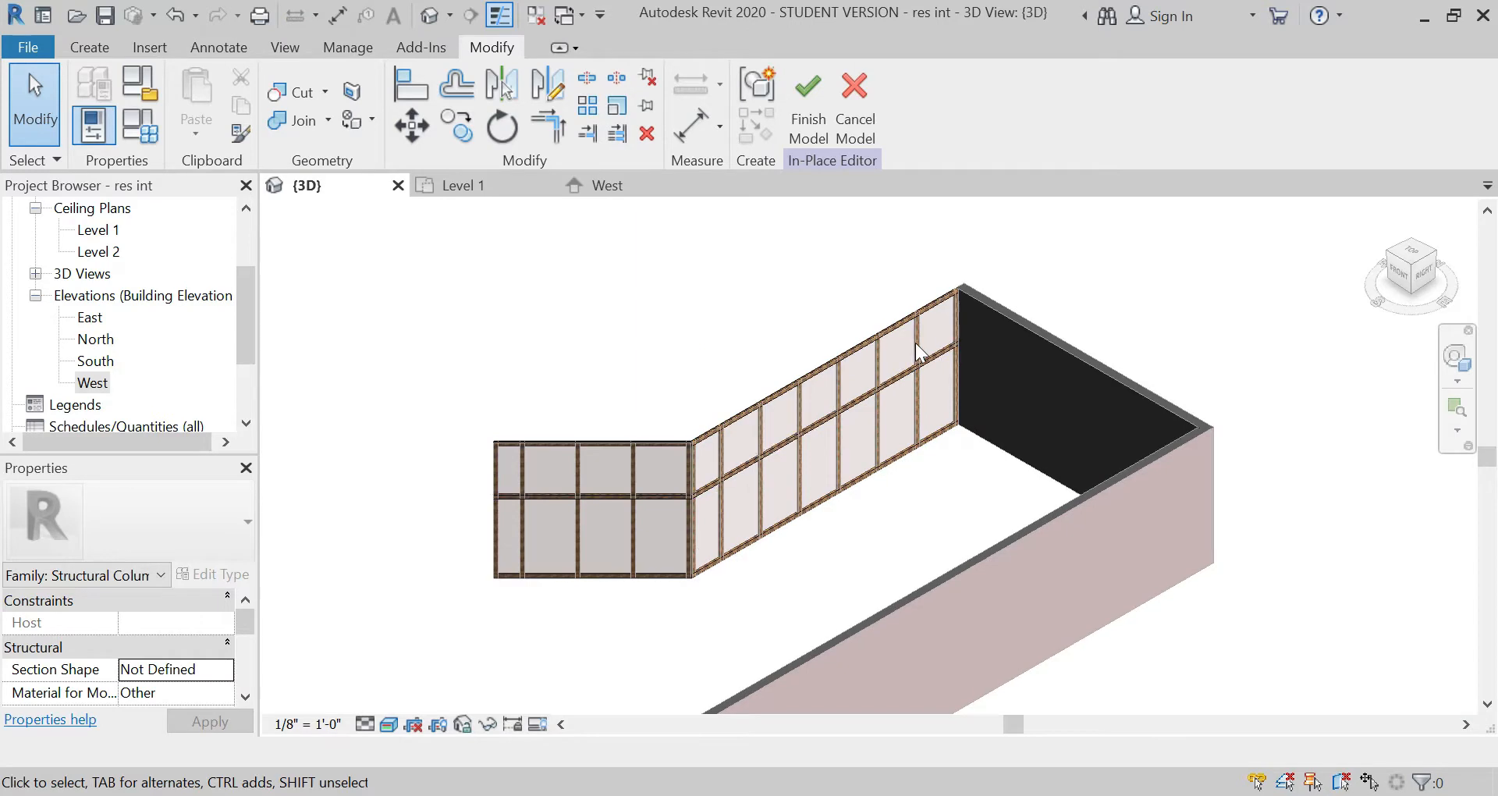
{"action": "scroll", "coordinate": [682, 482], "scroll_direction": "up", "scroll_amount": 2}
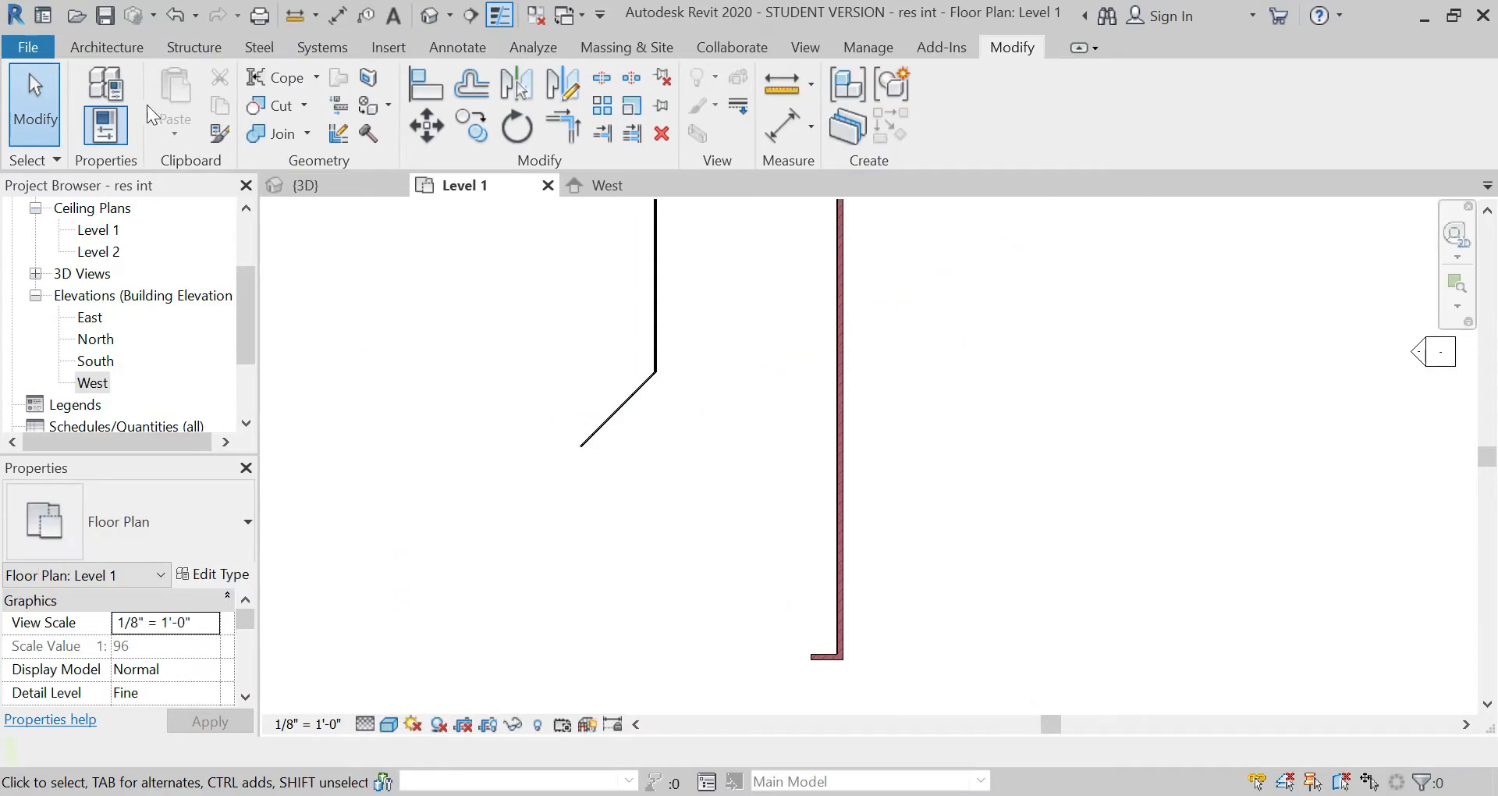
Step: Start a new wall in the Level 1 plan using the Curtain Wall 1 type
{"action": "left_click", "coordinate": [119, 49]}
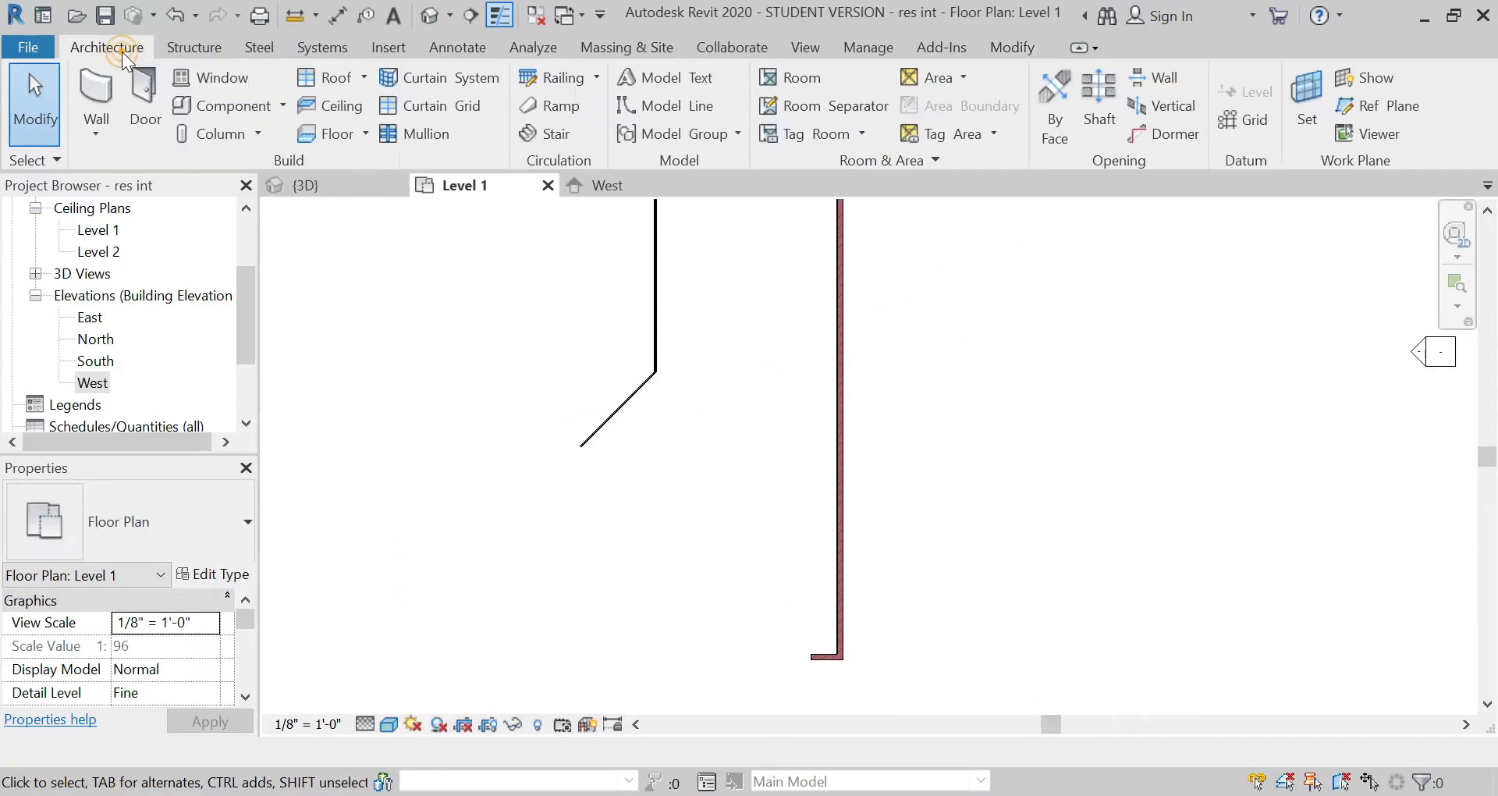
{"action": "left_click", "coordinate": [105, 92]}
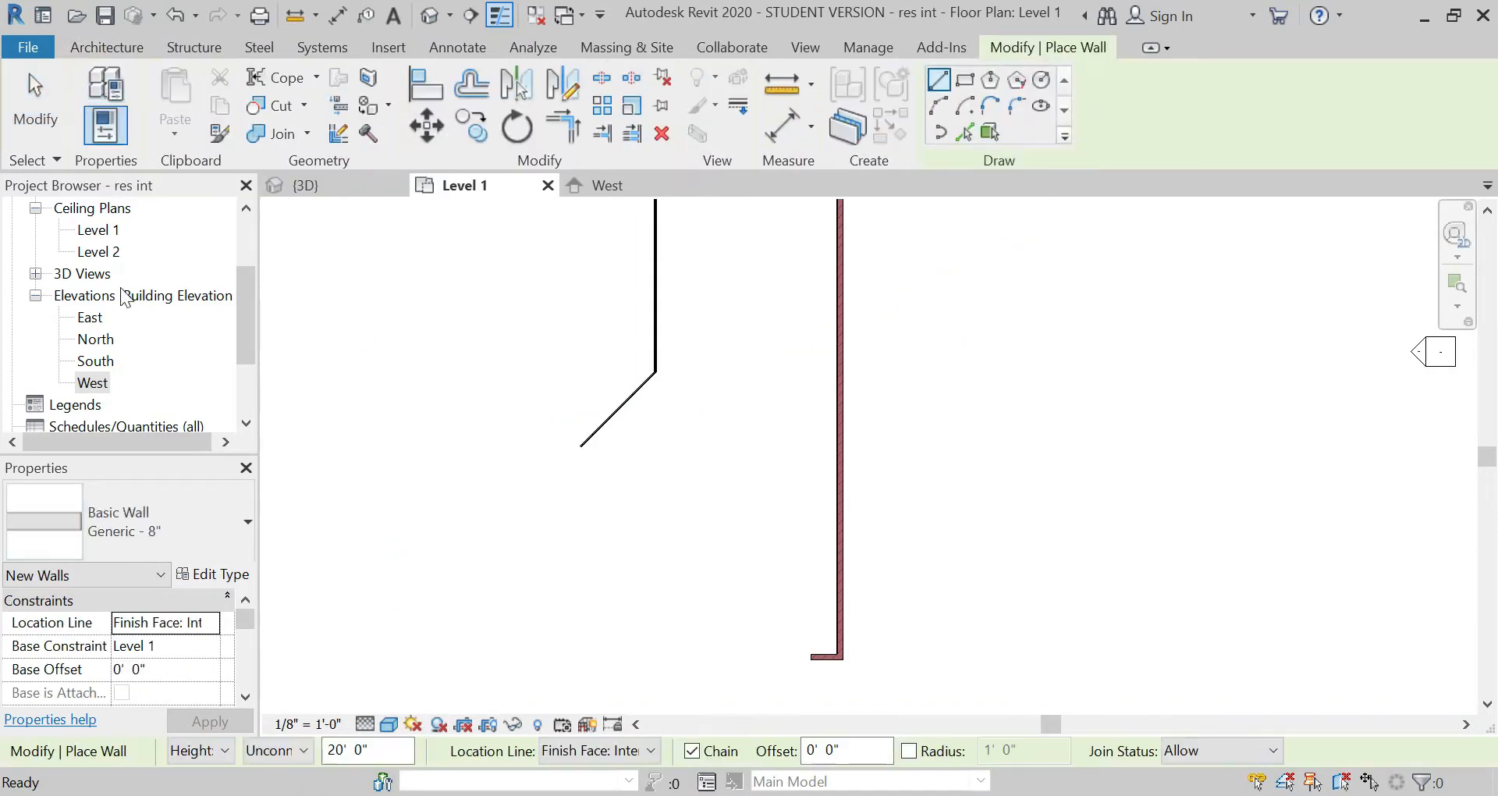
{"action": "left_click", "coordinate": [189, 528]}
{"action": "scroll", "coordinate": [250, 292], "scroll_direction": "down", "scroll_amount": 3}
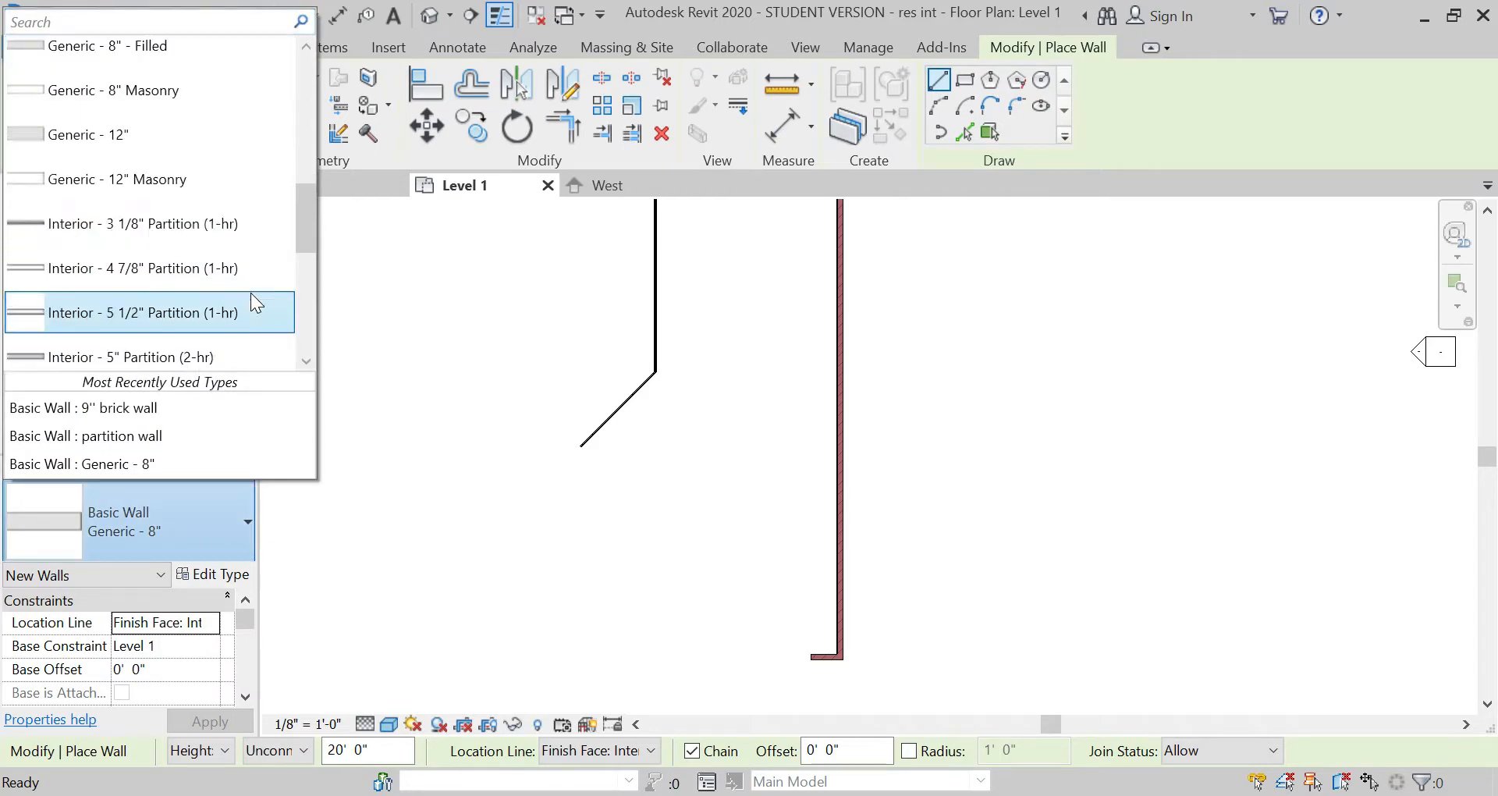
{"action": "scroll", "coordinate": [250, 293], "scroll_direction": "down", "scroll_amount": 5}
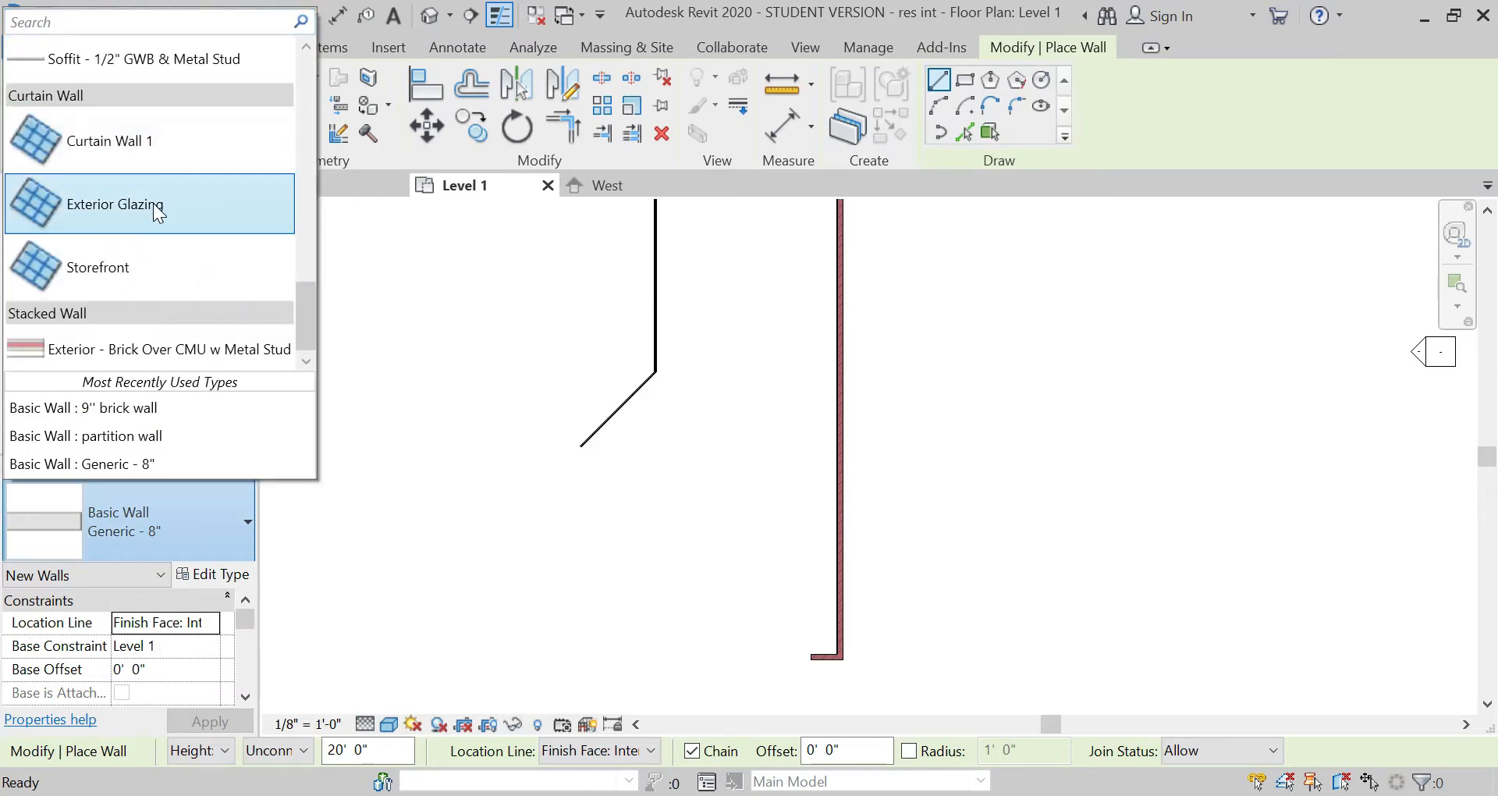
{"action": "left_click", "coordinate": [148, 142]}
{"action": "scroll", "coordinate": [575, 437], "scroll_direction": "up", "scroll_amount": 6}
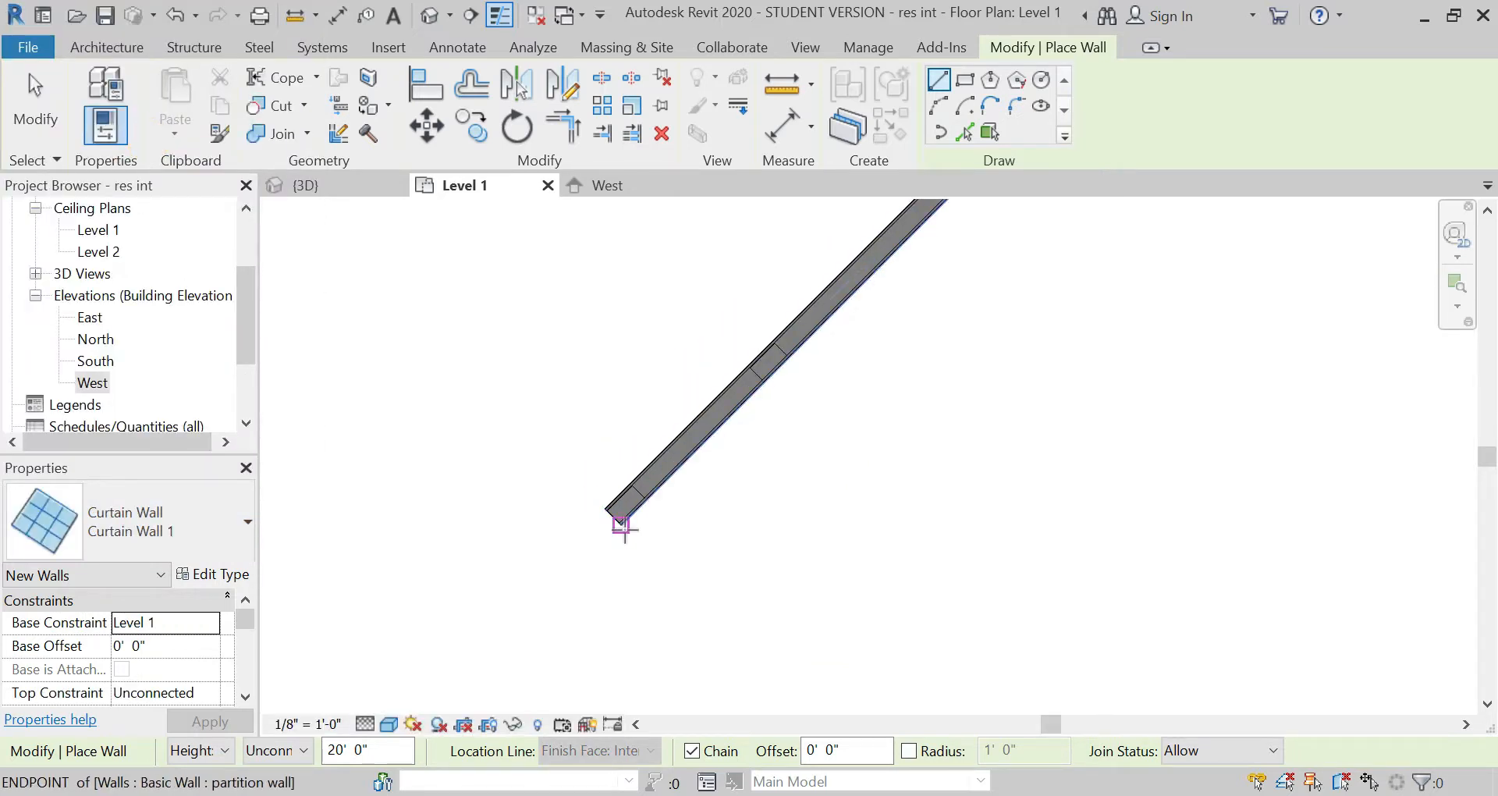
{"action": "left_click", "coordinate": [622, 523]}
{"action": "scroll", "coordinate": [489, 398], "scroll_direction": "down", "scroll_amount": 2}
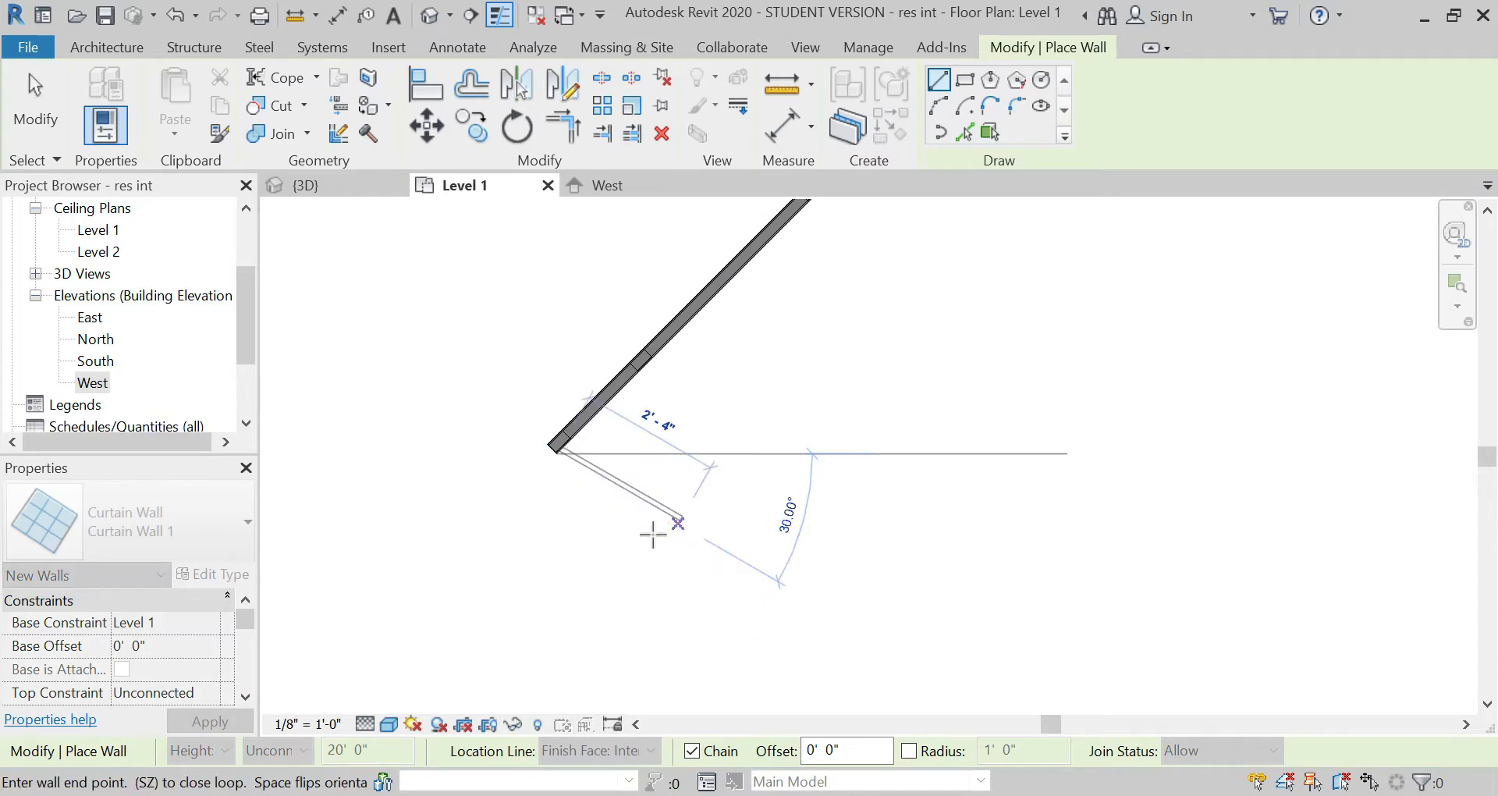
{"action": "scroll", "coordinate": [624, 593], "scroll_direction": "up", "scroll_amount": 4}
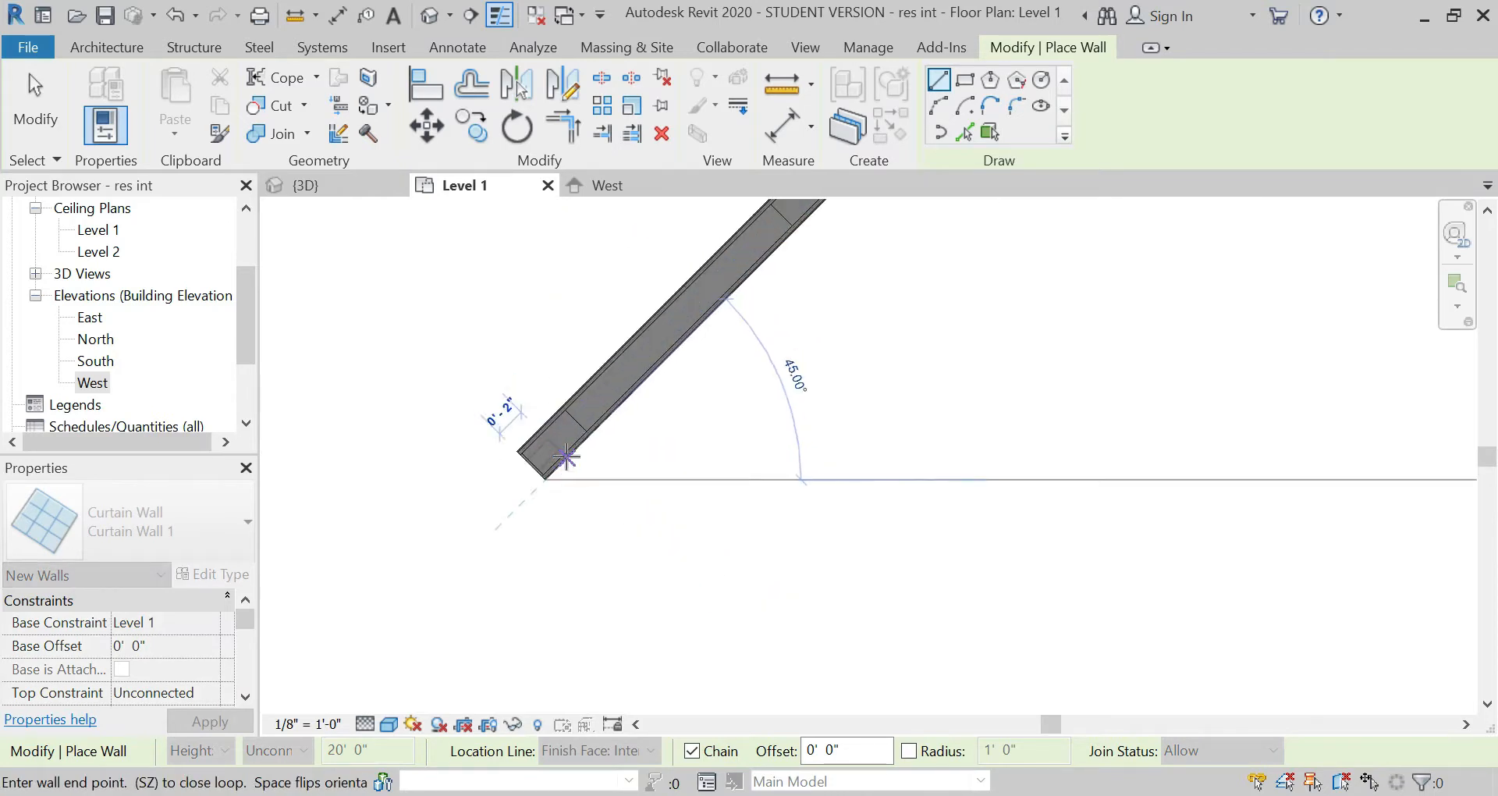
{"action": "key", "text": "Escape"}
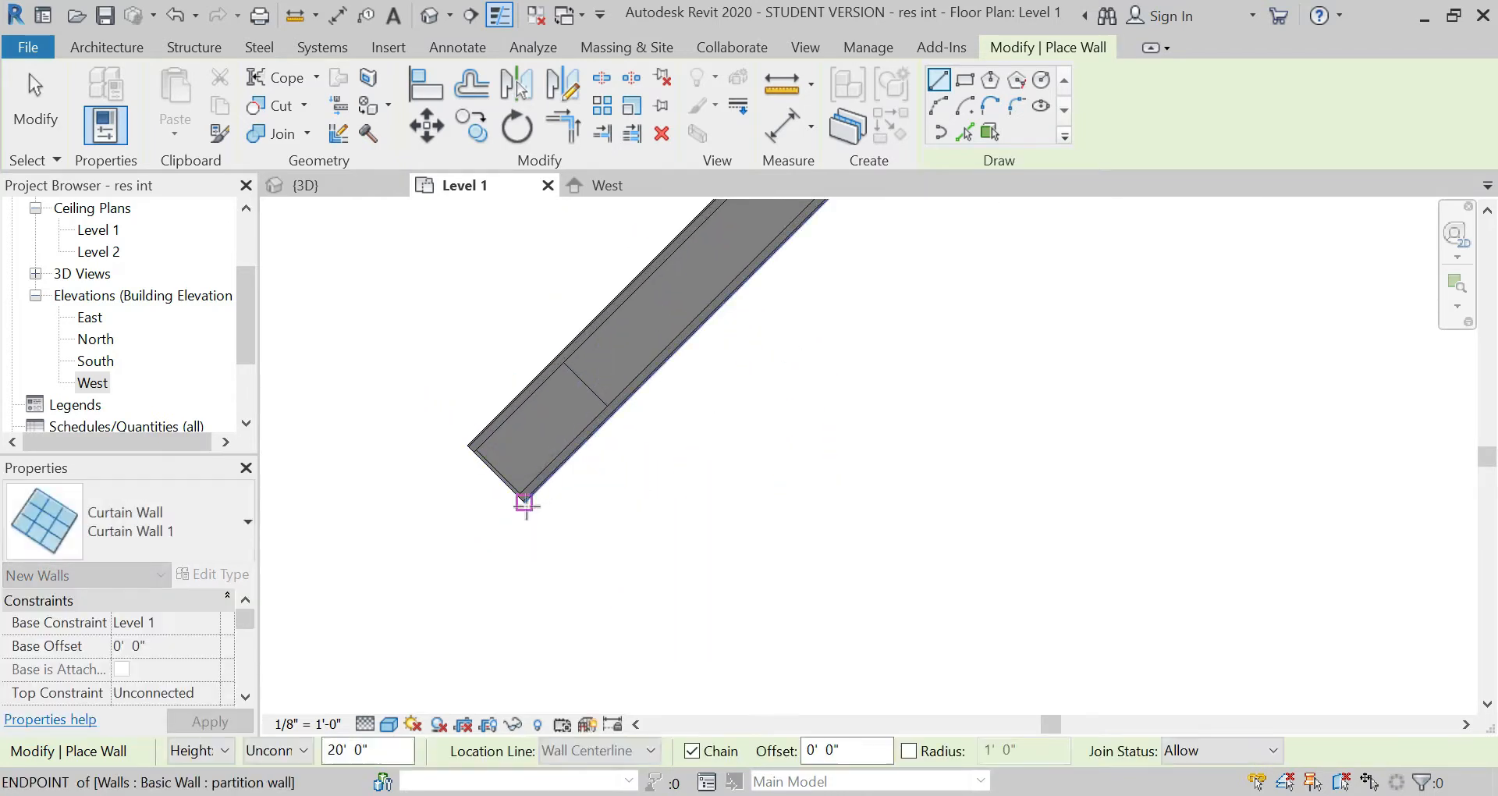
Step: Draw a 32' Curtain Wall 1 wall from the partition wall's end corner, running diagonally at 45° towards the brick corner
{"action": "left_click", "coordinate": [524, 501]}
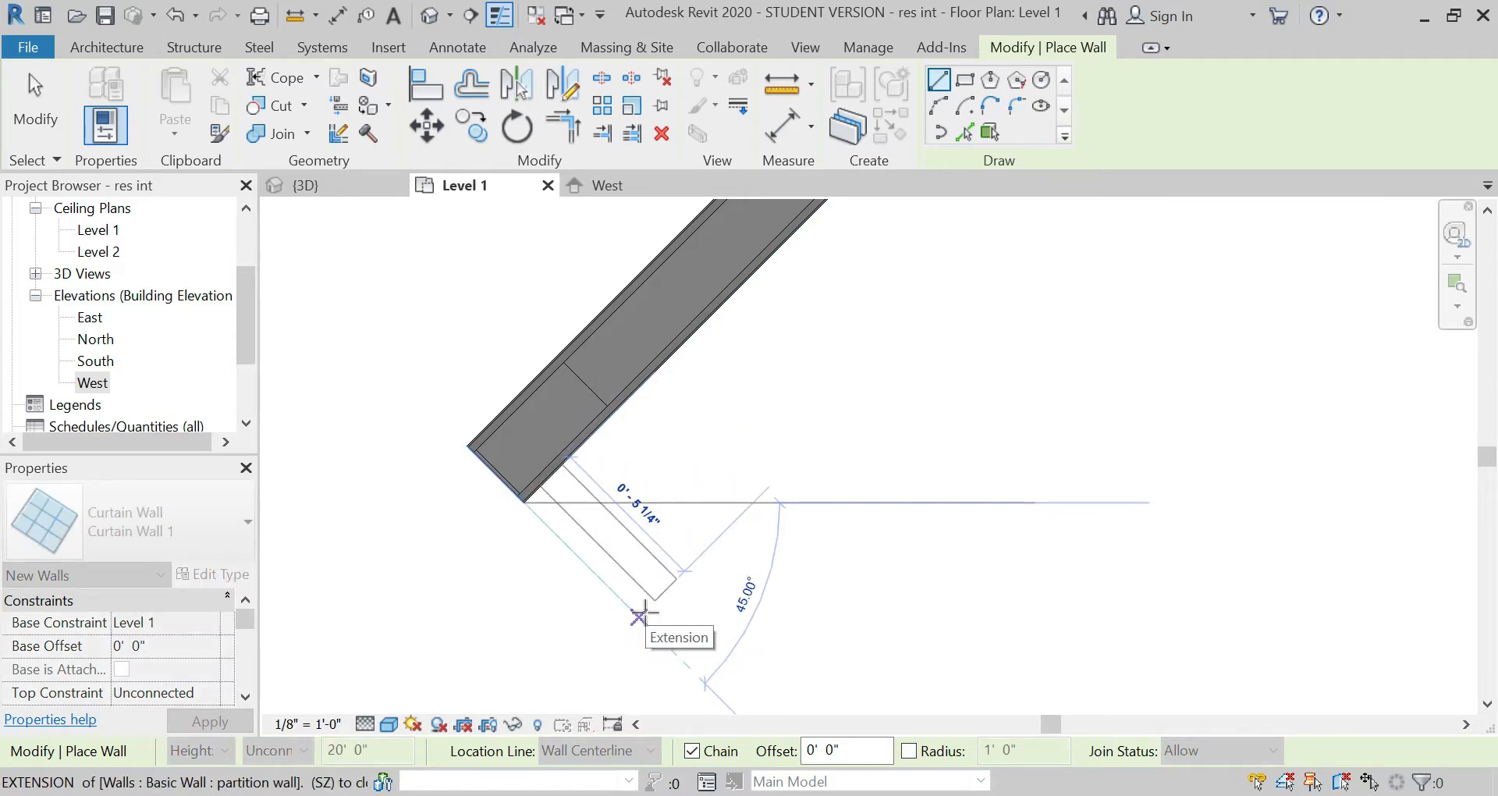
{"action": "scroll", "coordinate": [485, 277], "scroll_direction": "down", "scroll_amount": 5}
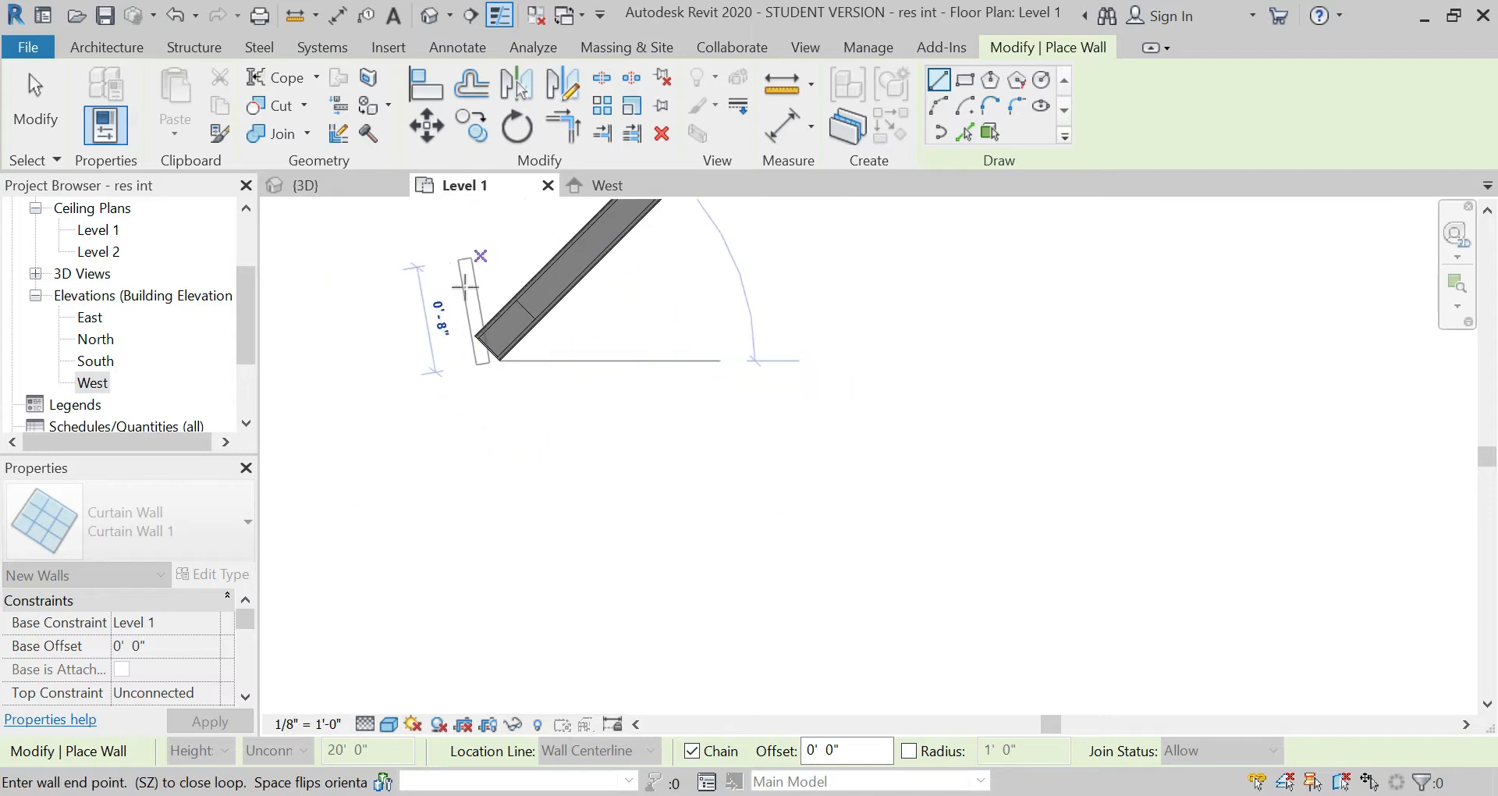
{"action": "scroll", "coordinate": [446, 303], "scroll_direction": "down", "scroll_amount": 4}
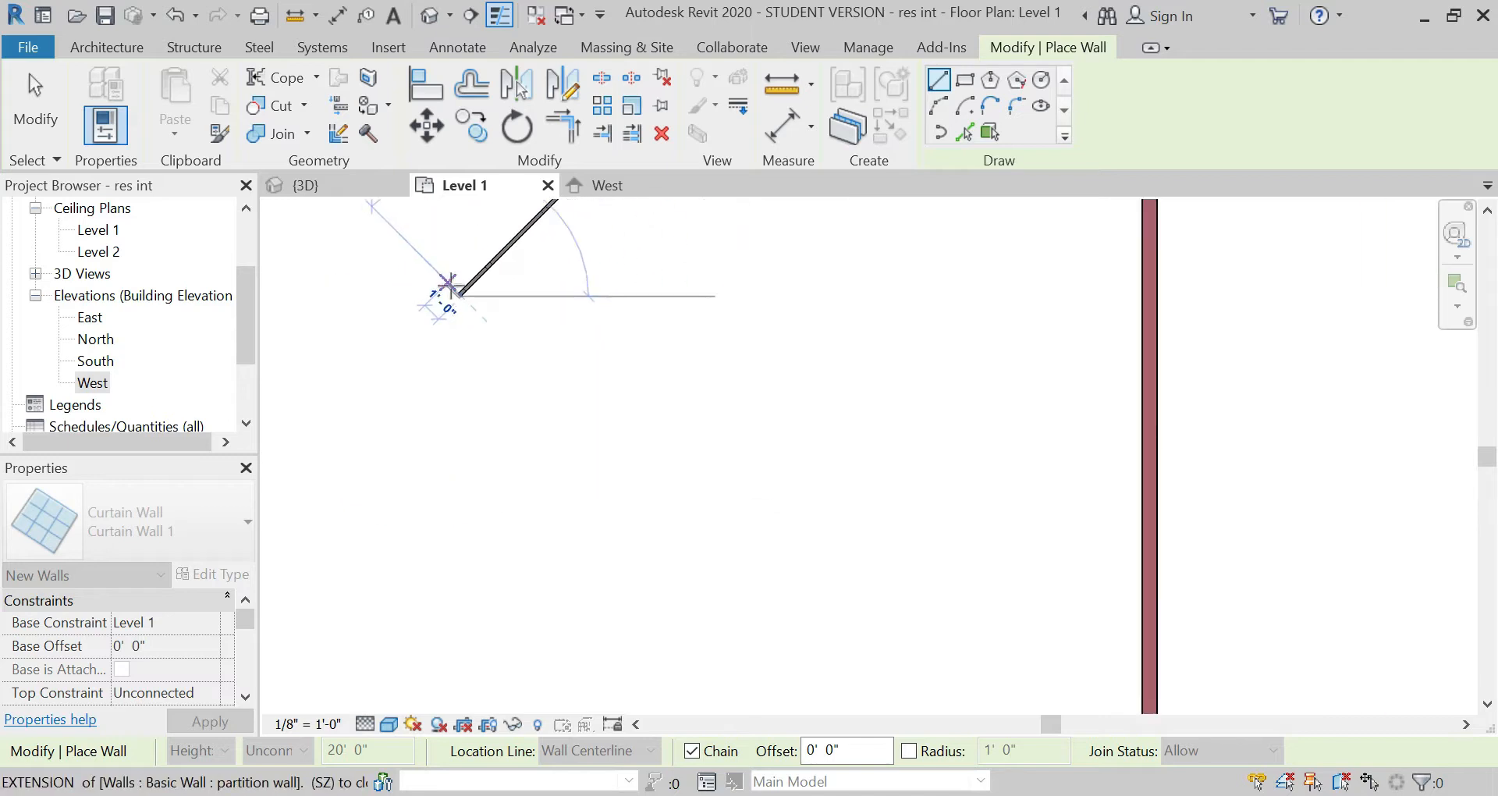
{"action": "type", "text": "32"}
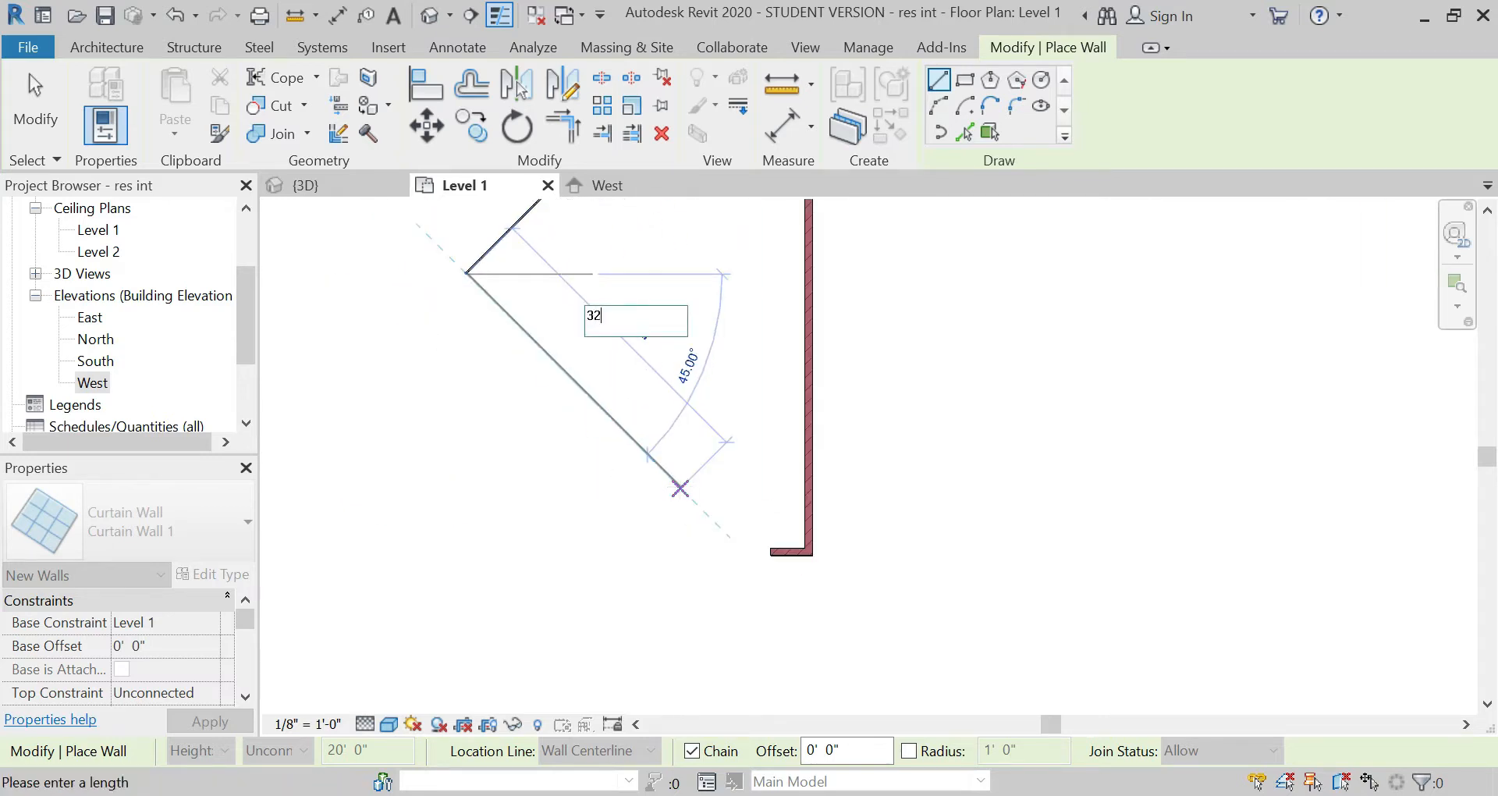
{"action": "type", "text": "'"}
{"action": "key", "text": "Return"}
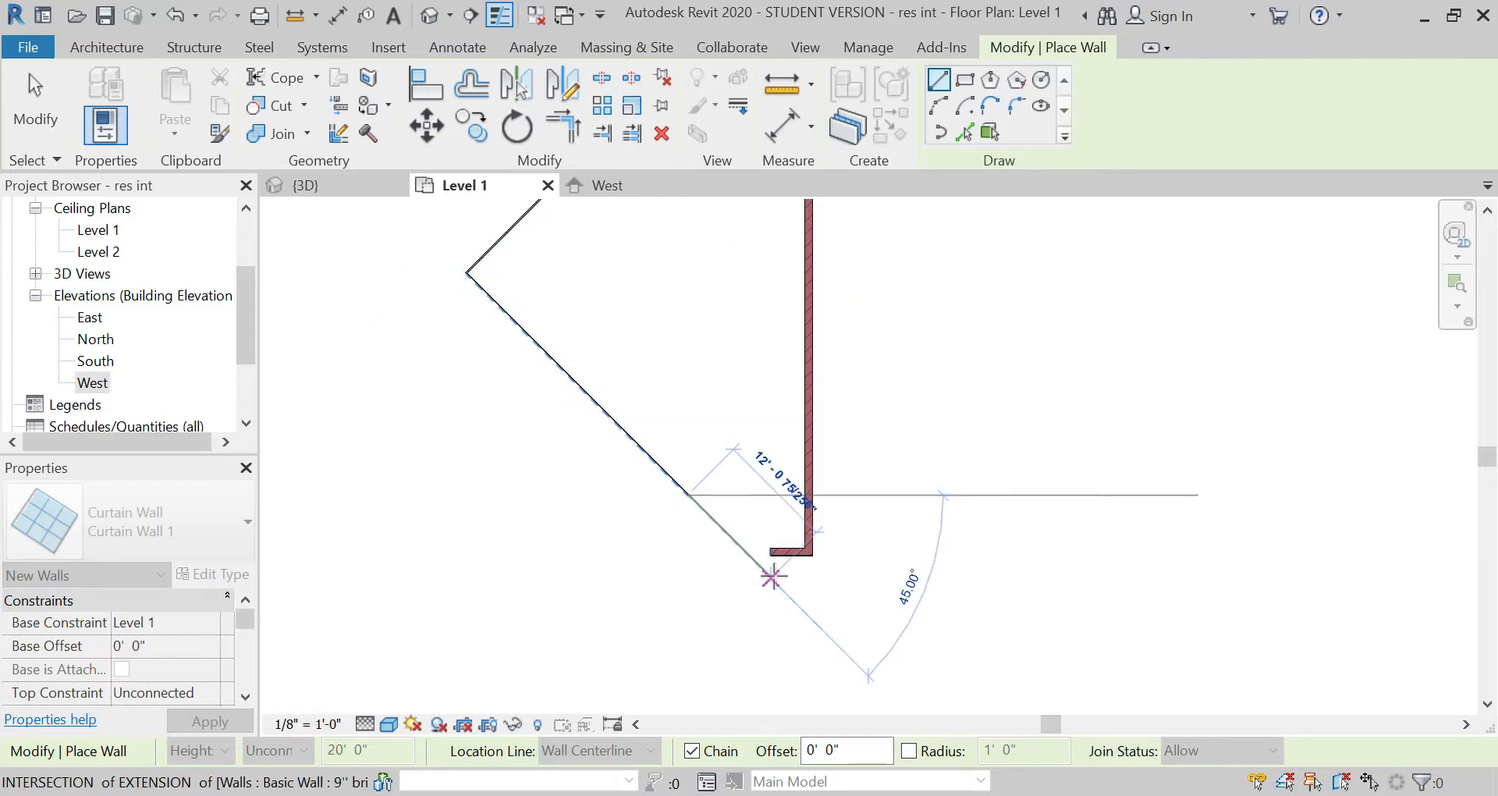
{"action": "key", "text": "Escape"}
{"action": "key", "text": "Escape"}
{"action": "scroll", "coordinate": [673, 512], "scroll_direction": "up", "scroll_amount": 4}
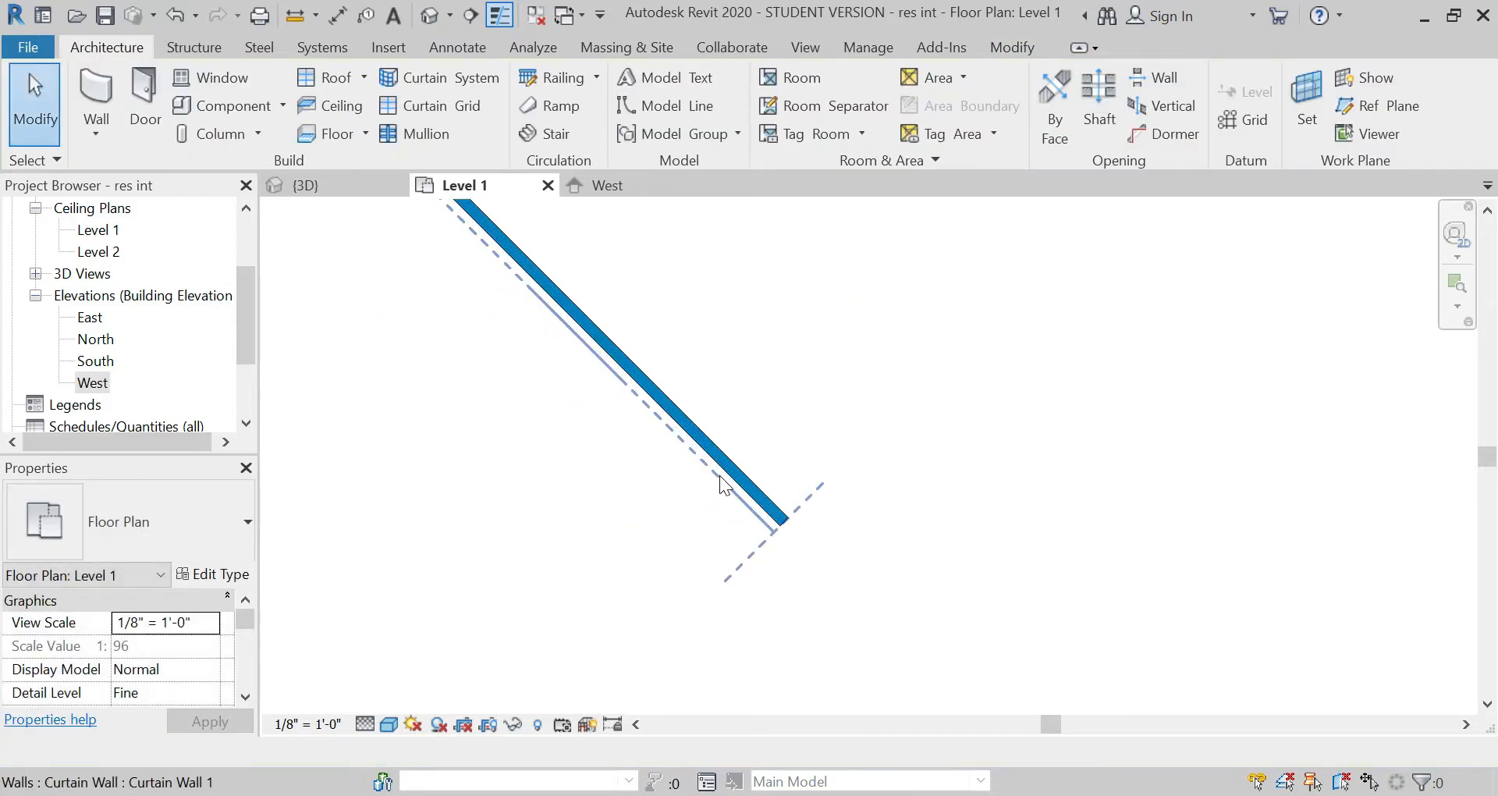
{"action": "left_click", "coordinate": [748, 499]}
{"action": "key", "text": "Escape"}
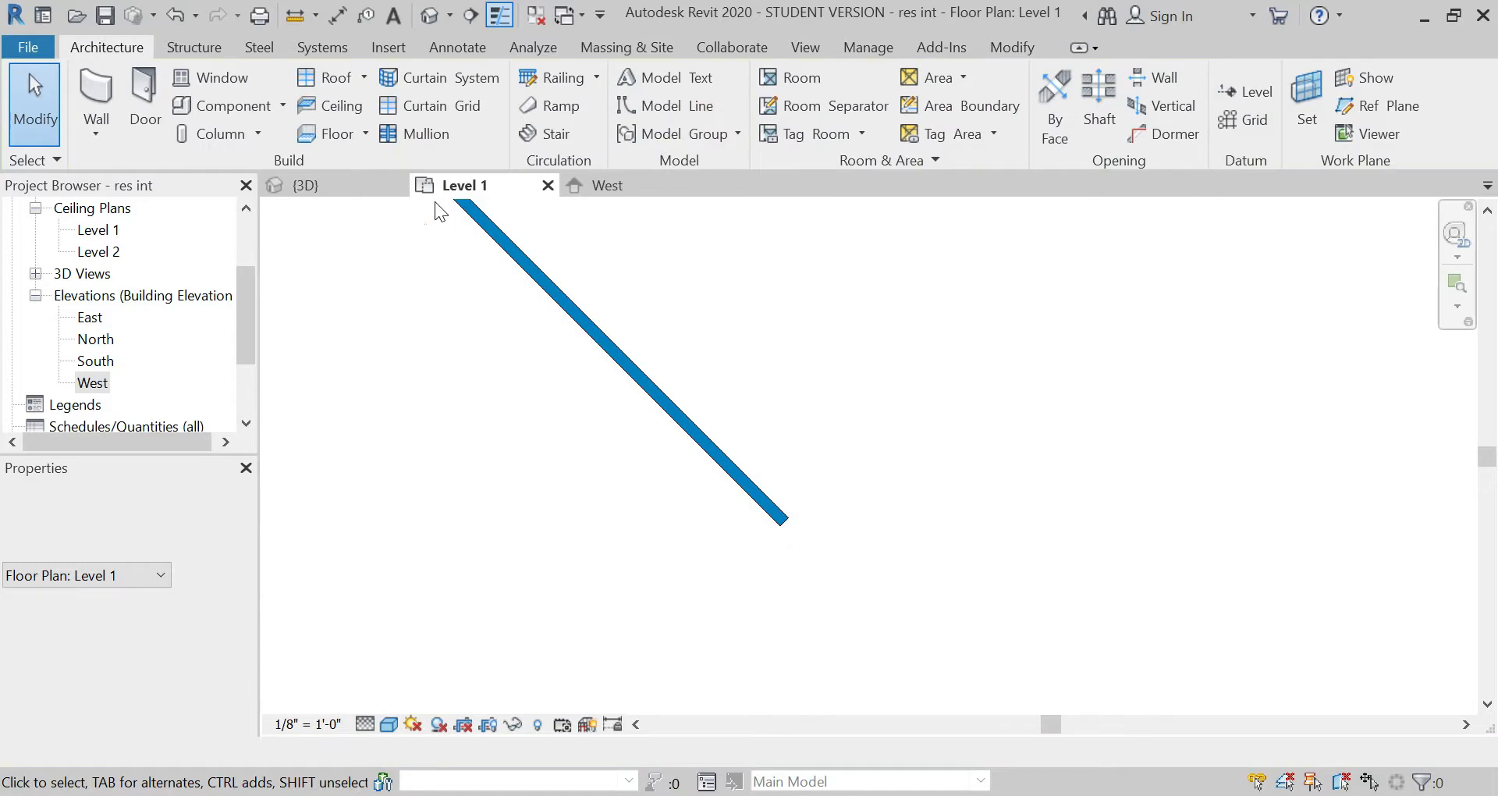
Step: In the 3D view, set the new curtain wall's top constraint to Up to level: Level 2
{"action": "left_click", "coordinate": [365, 184]}
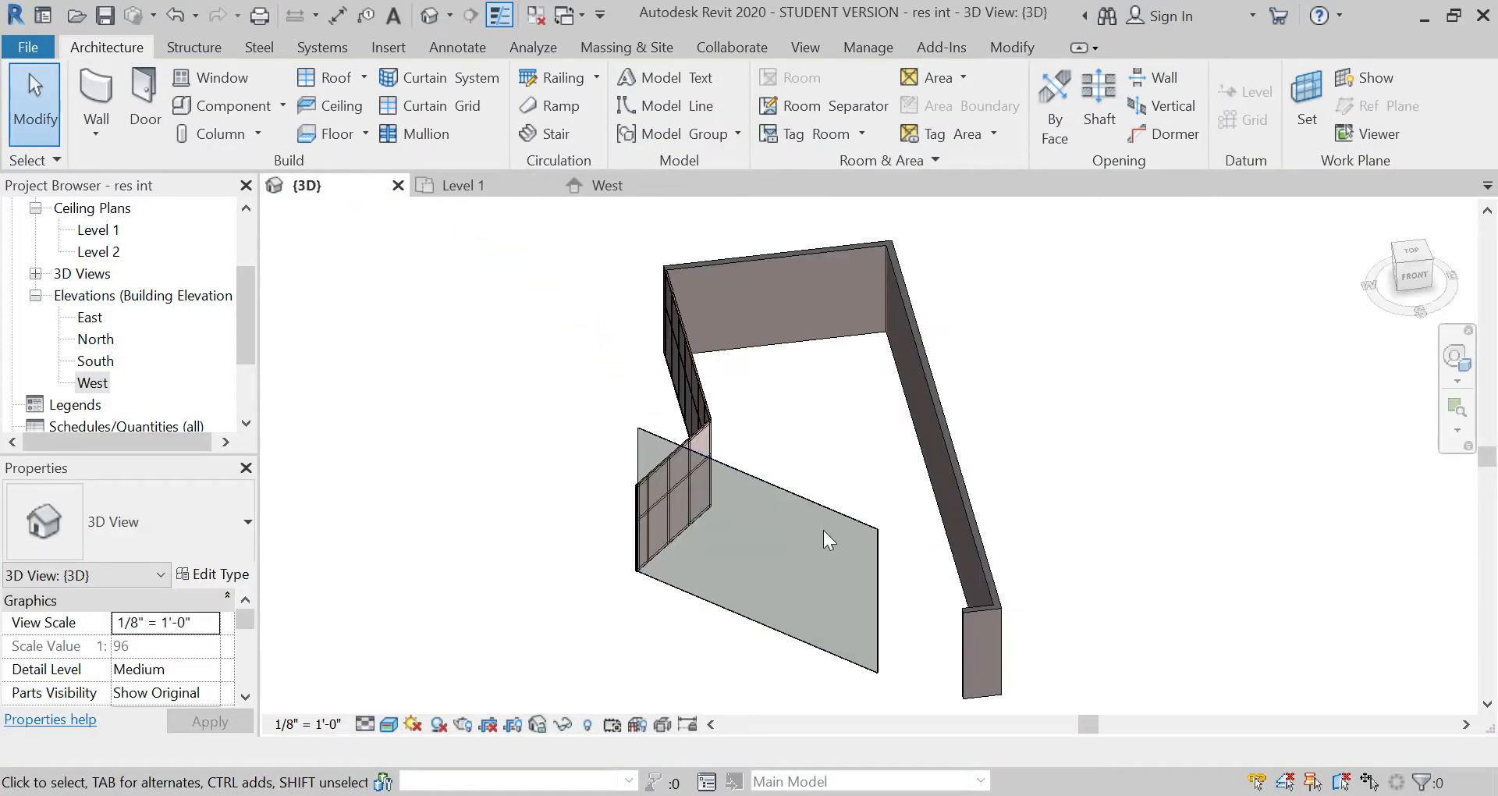
{"action": "scroll", "coordinate": [899, 641], "scroll_direction": "up", "scroll_amount": 5}
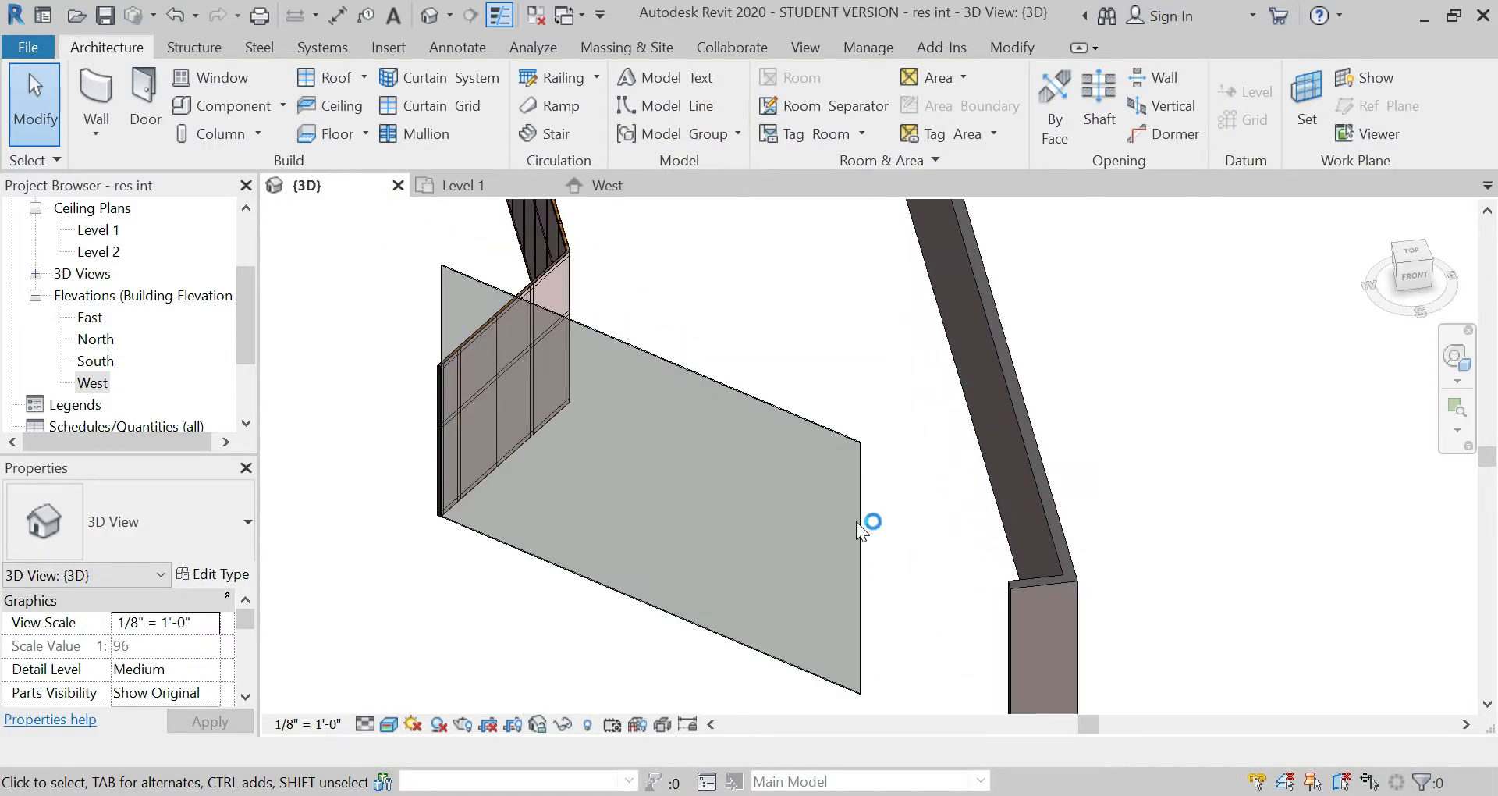
{"action": "left_click", "coordinate": [812, 425]}
{"action": "scroll", "coordinate": [189, 626], "scroll_direction": "up", "scroll_amount": 3}
{"action": "scroll", "coordinate": [219, 691], "scroll_direction": "down", "scroll_amount": 1}
{"action": "left_click", "coordinate": [212, 646]}
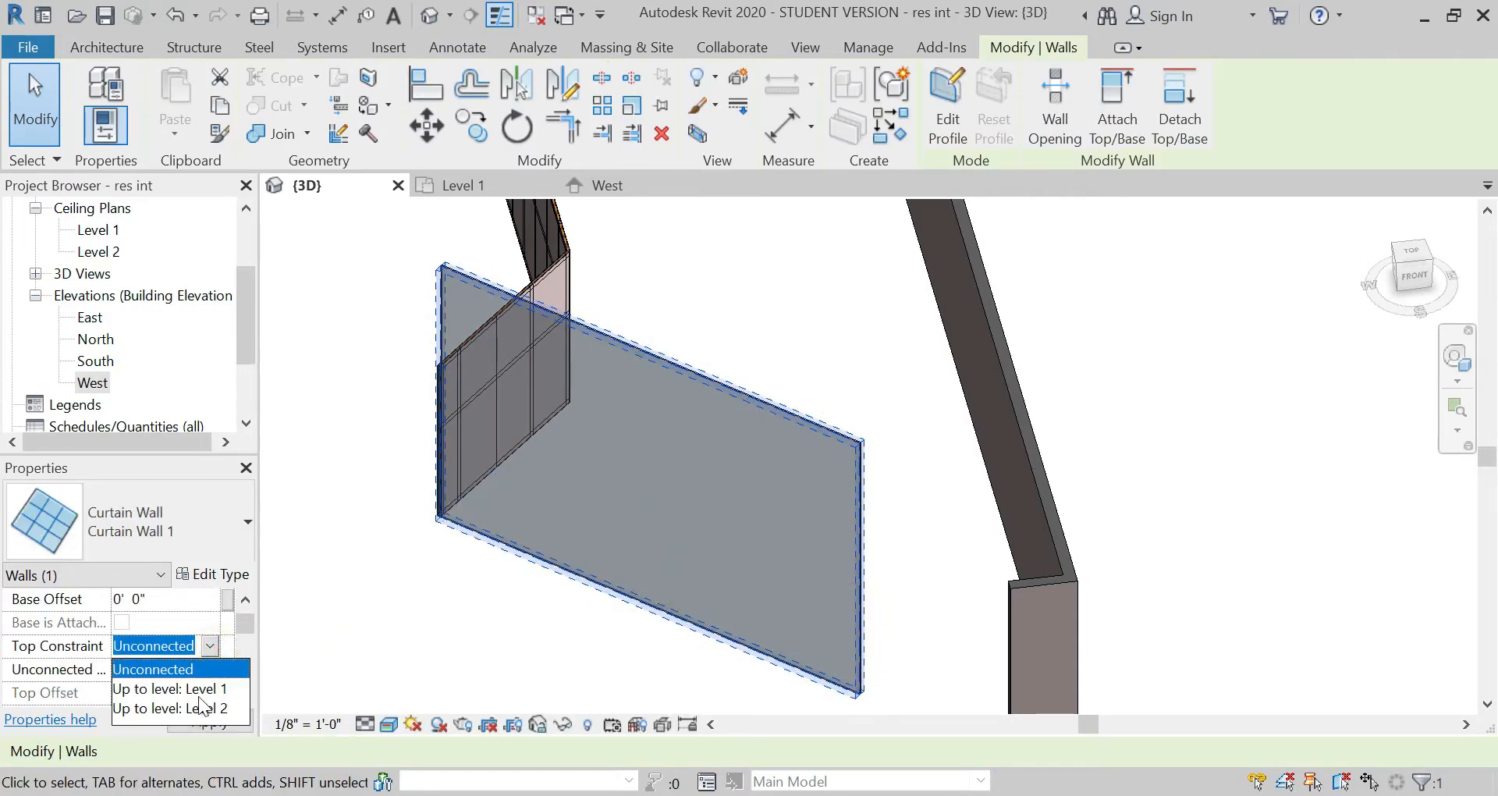
{"action": "left_click", "coordinate": [208, 724]}
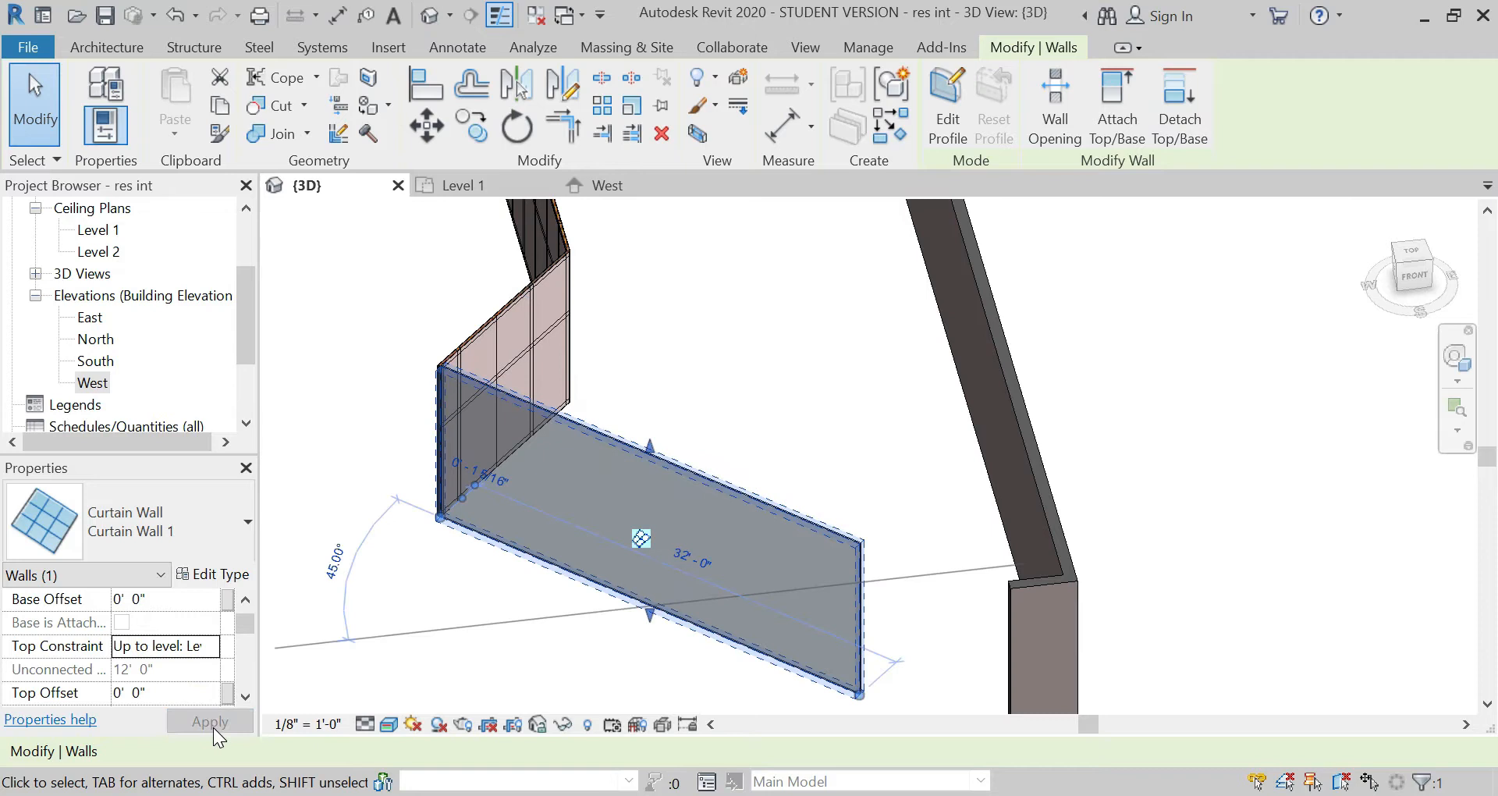
{"action": "left_click", "coordinate": [499, 633]}
{"action": "scroll", "coordinate": [507, 424], "scroll_direction": "down", "scroll_amount": 2}
{"action": "scroll", "coordinate": [635, 587], "scroll_direction": "up", "scroll_amount": 1}
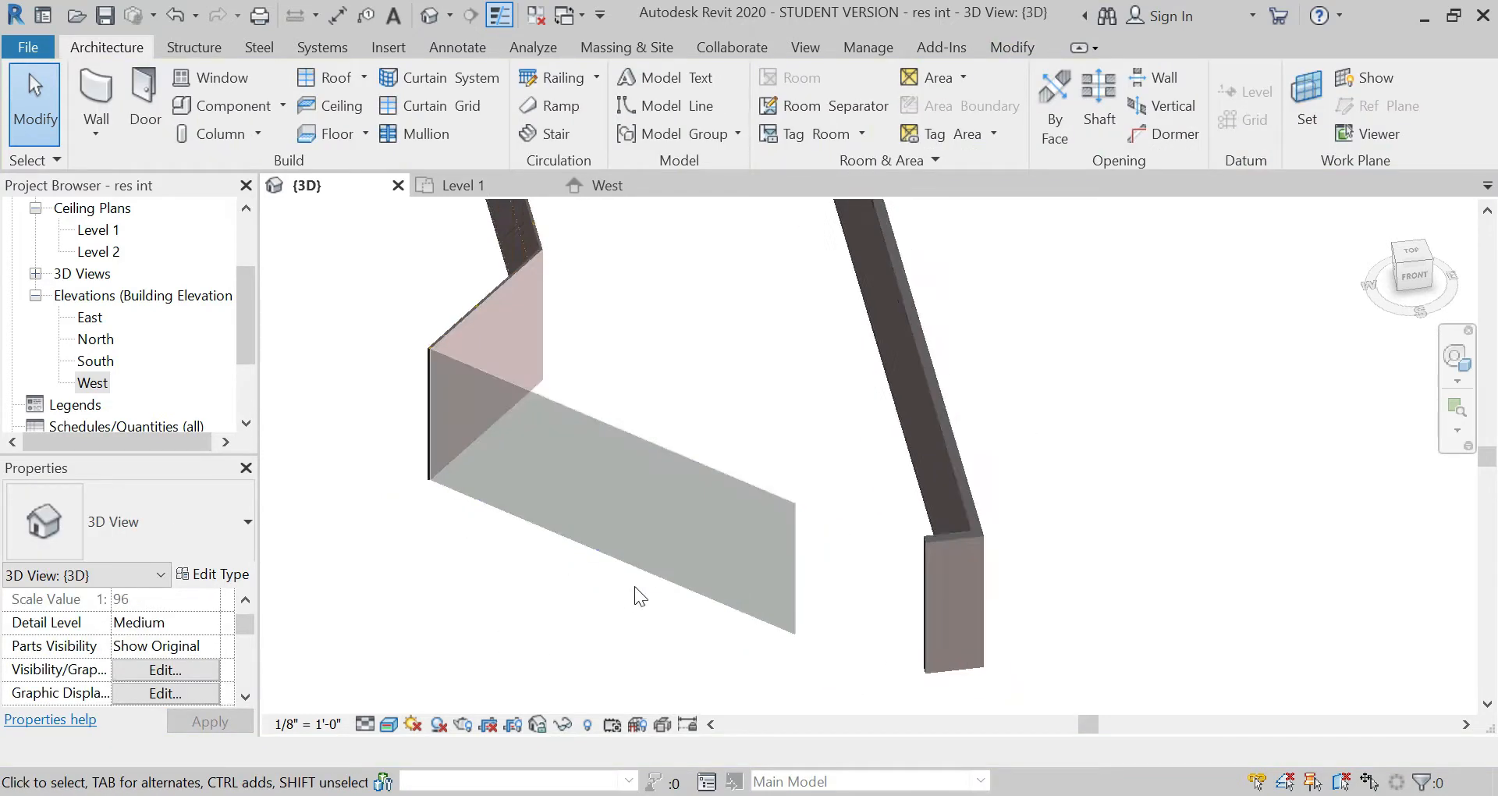
Step: In the Level 1 plan, draw a 9'' brick wall from the curtain wall's free end, continuing at 45° towards the short brick return
{"action": "left_click", "coordinate": [650, 573]}
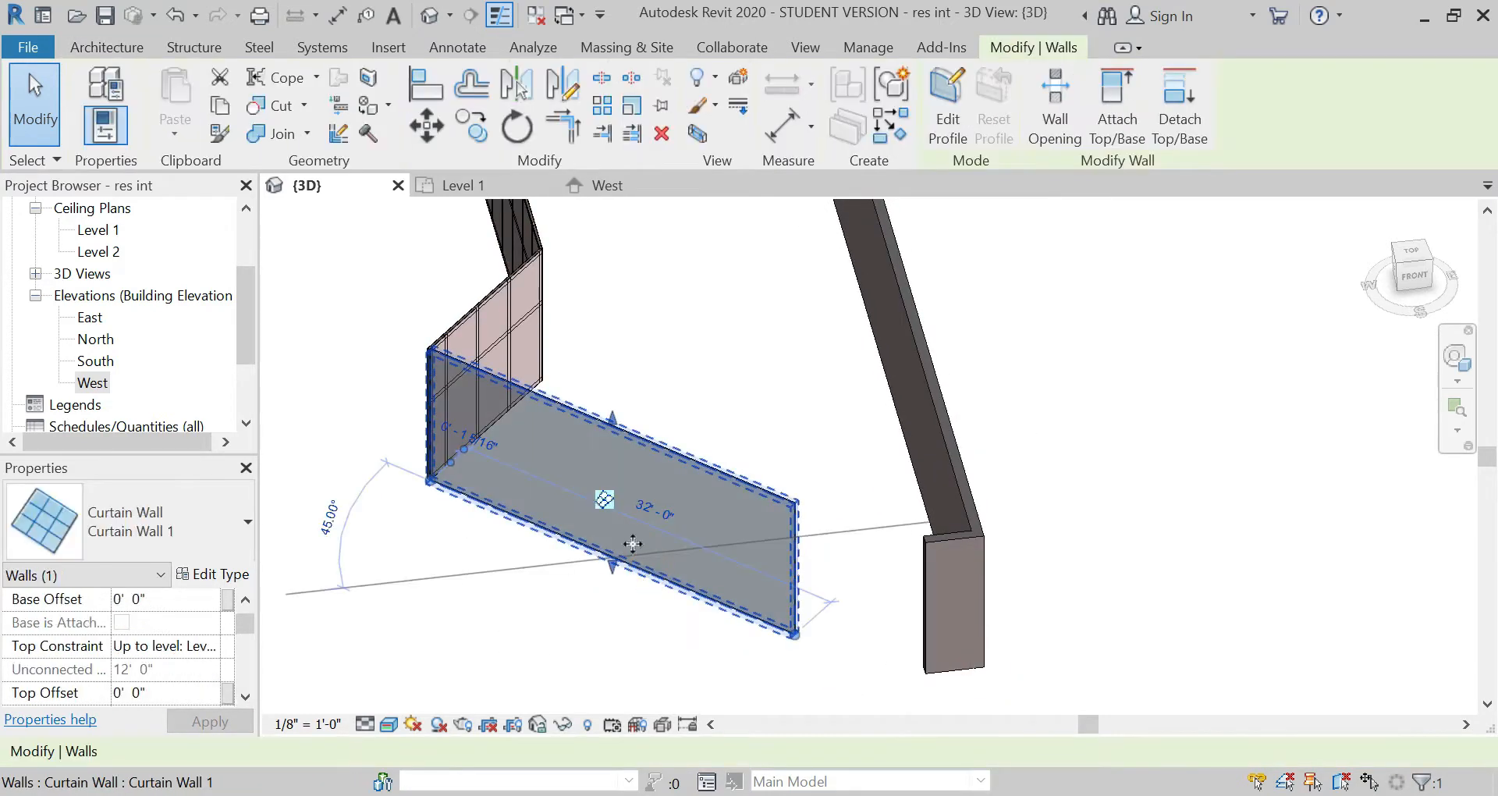
{"action": "left_click", "coordinate": [463, 194]}
{"action": "left_click", "coordinate": [449, 519]}
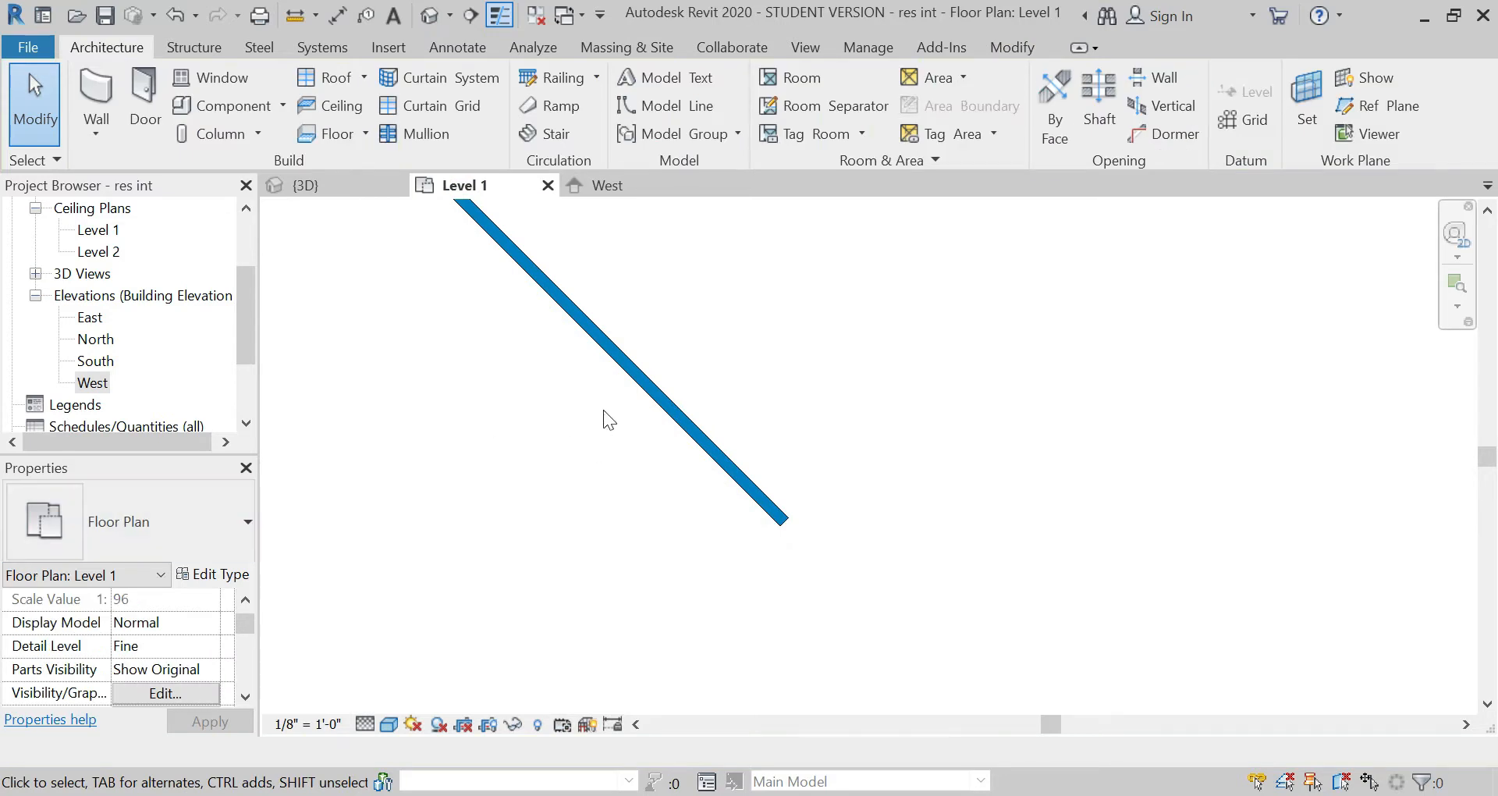
{"action": "left_click", "coordinate": [635, 381]}
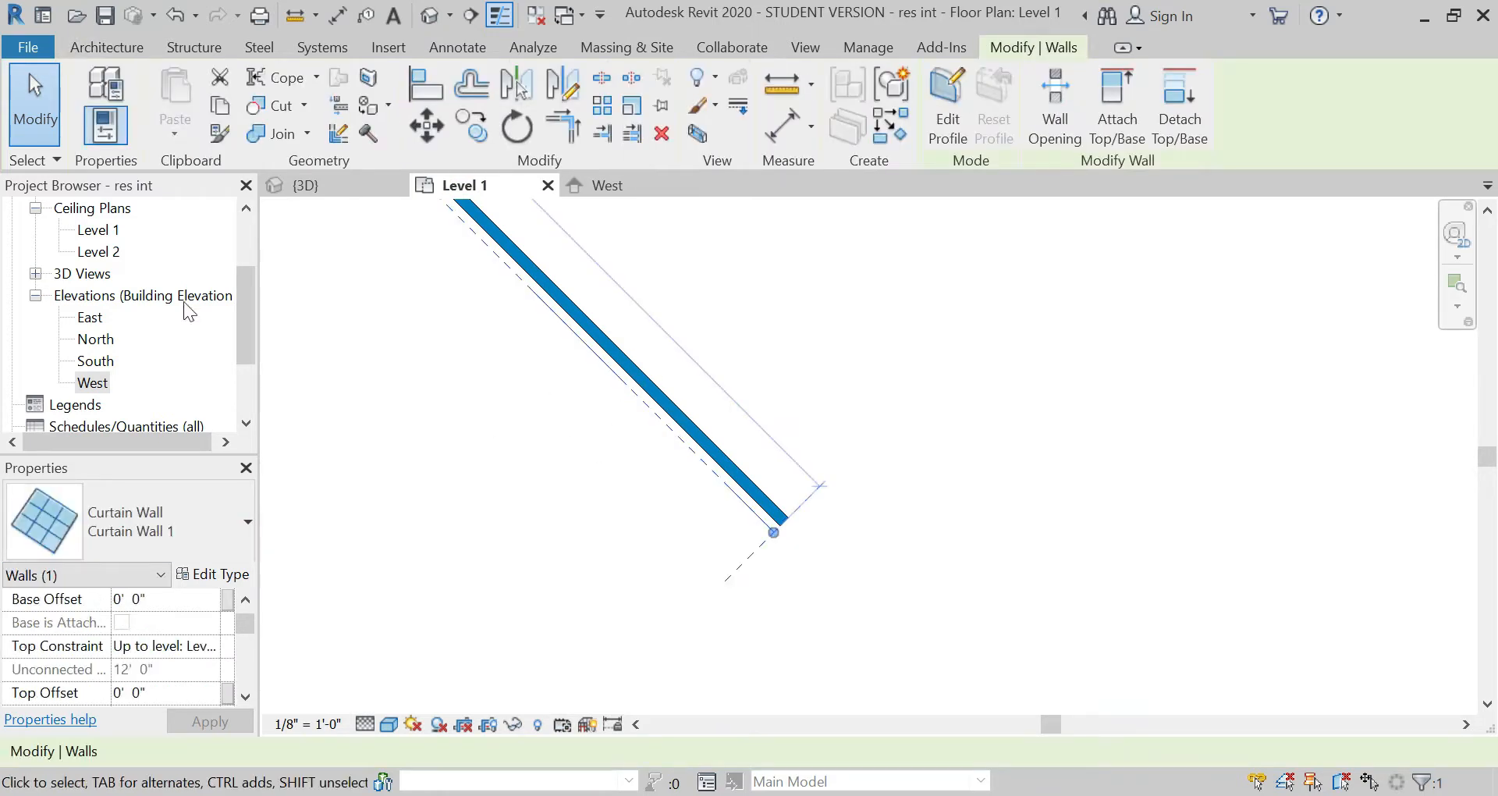
{"action": "key", "text": "Escape"}
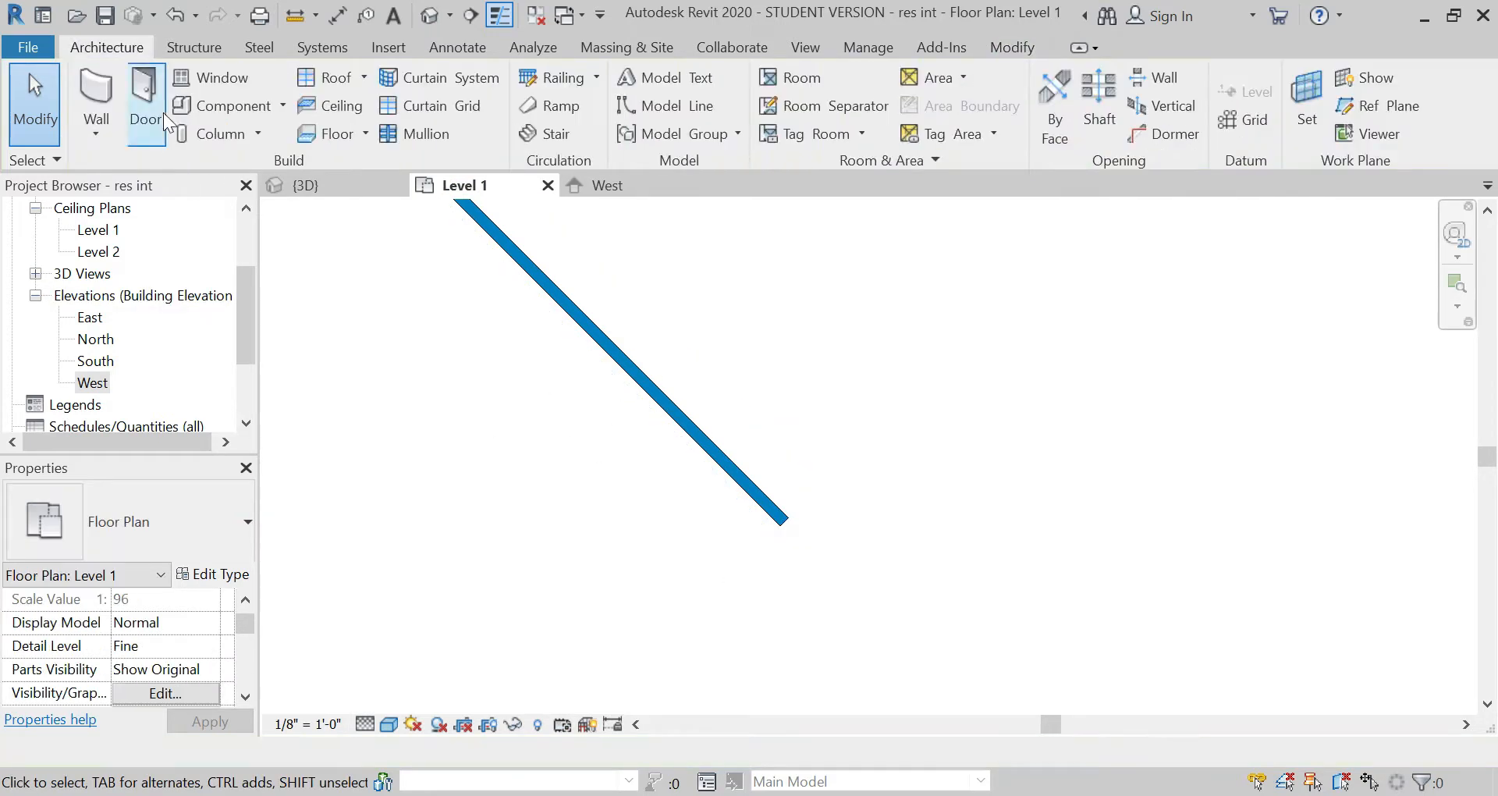
{"action": "left_click", "coordinate": [104, 86]}
{"action": "scroll", "coordinate": [171, 254], "scroll_direction": "up", "scroll_amount": 10}
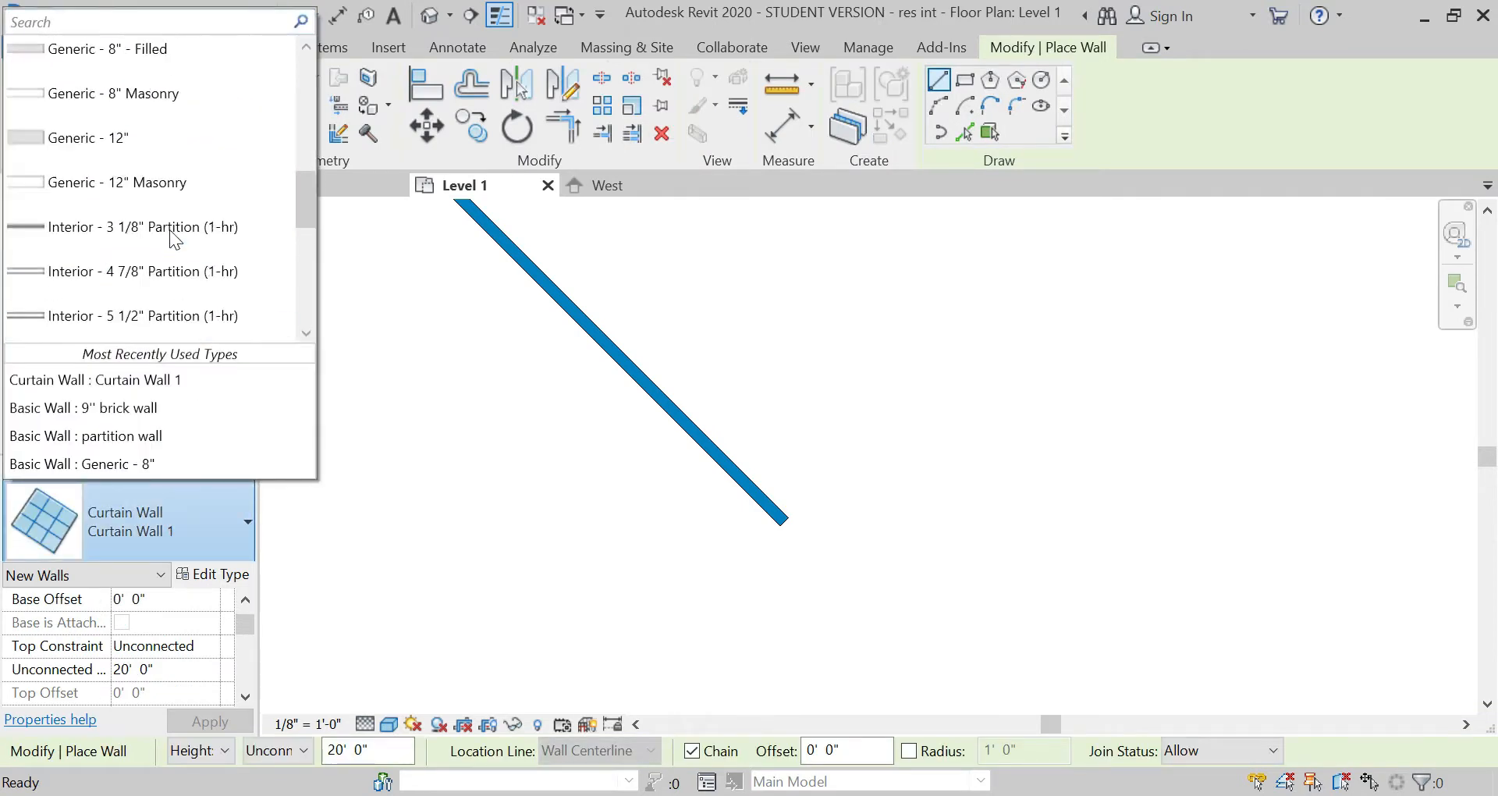
{"action": "left_click", "coordinate": [134, 92]}
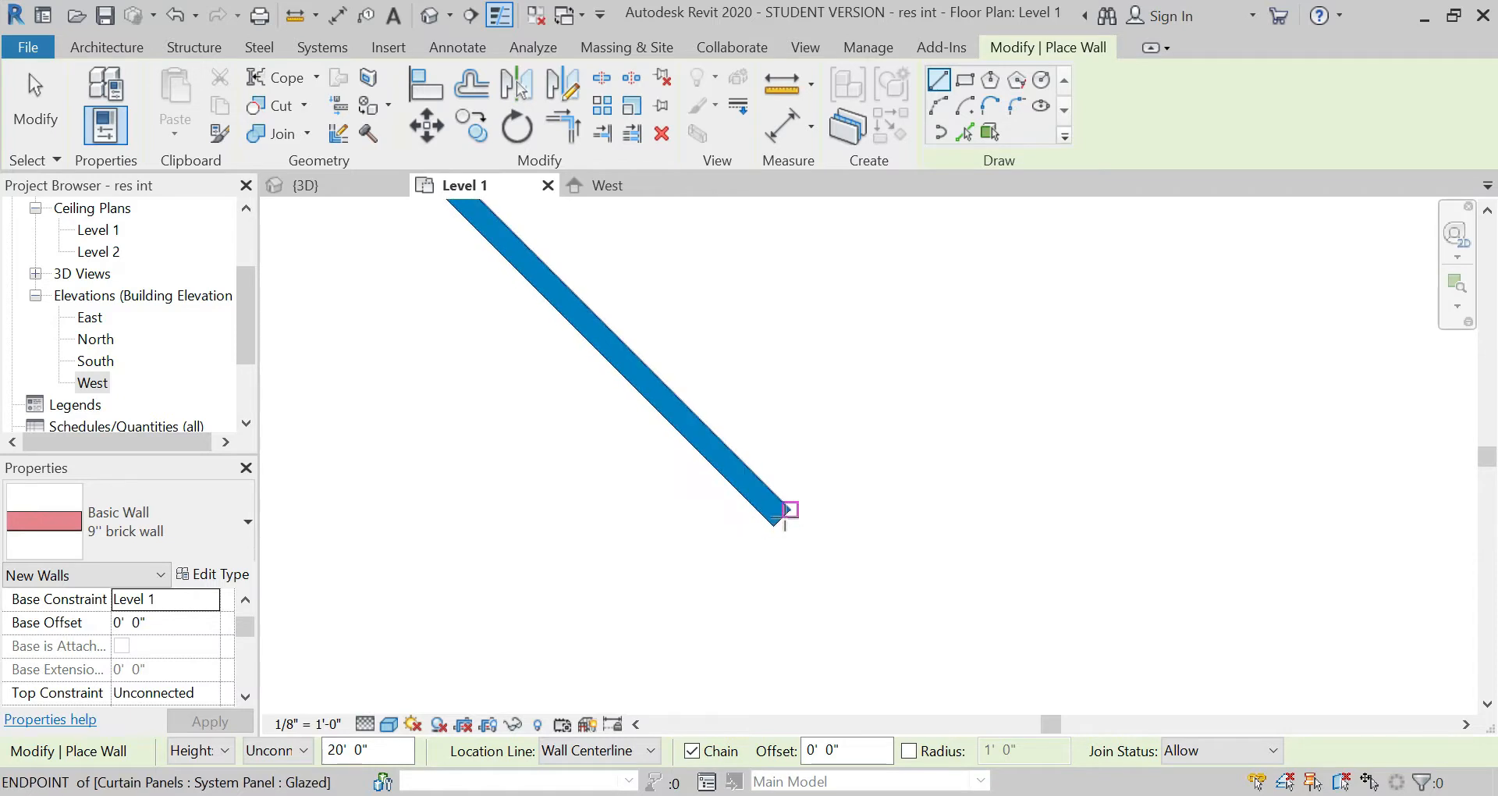
{"action": "left_click", "coordinate": [784, 523]}
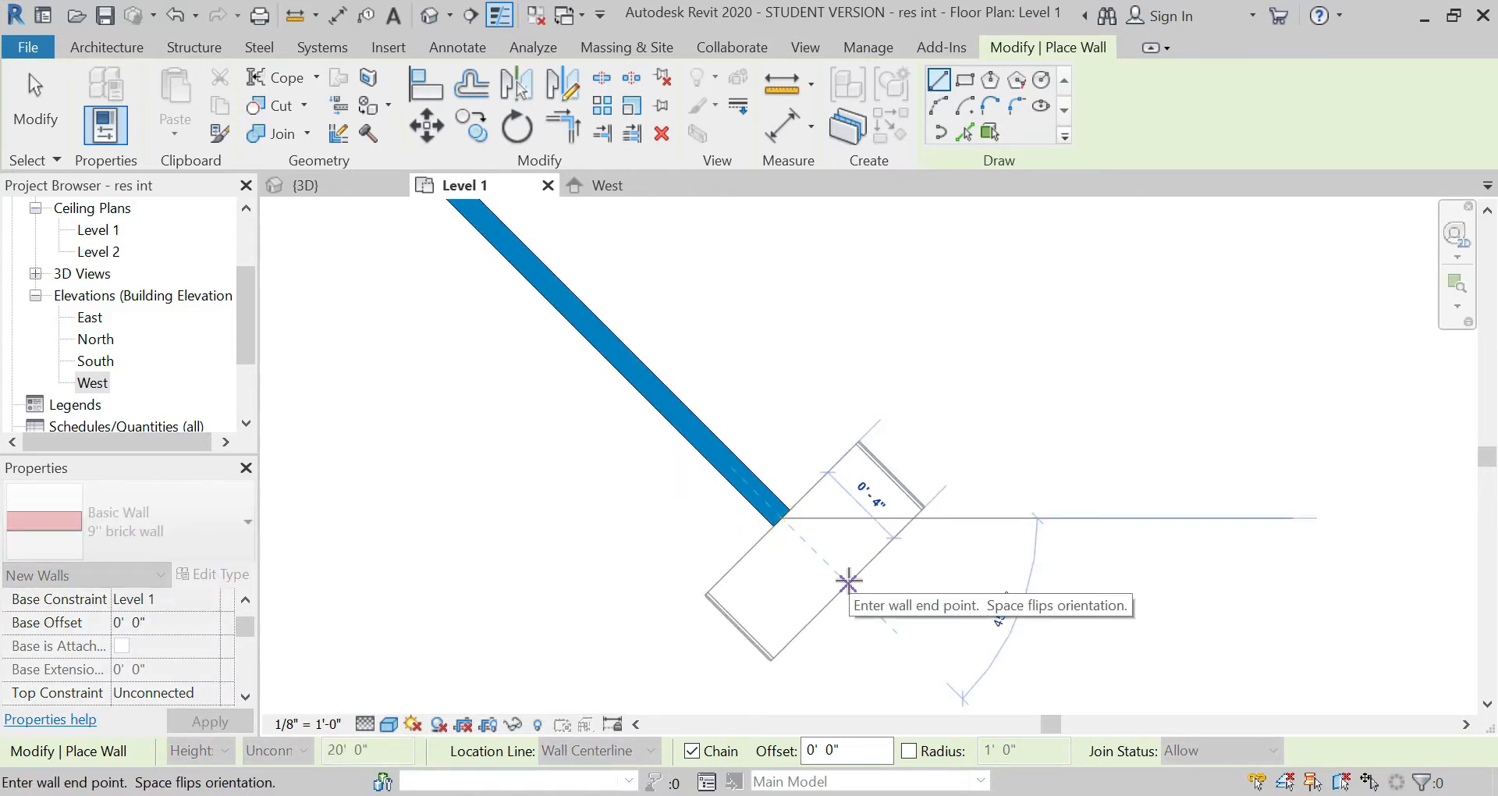
{"action": "scroll", "coordinate": [385, 384], "scroll_direction": "down", "scroll_amount": 6}
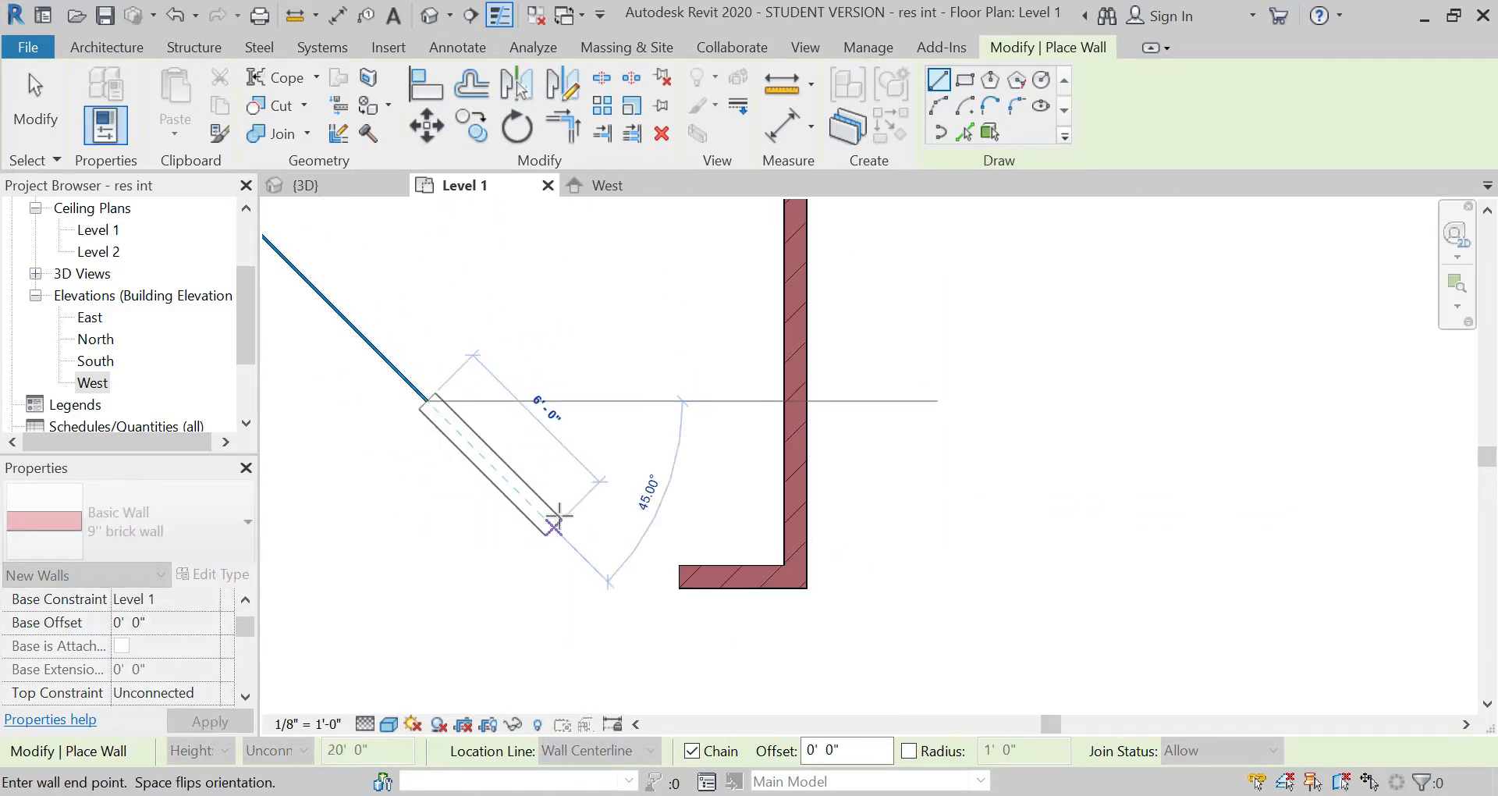
{"action": "left_click", "coordinate": [590, 551]}
{"action": "key", "text": "Escape"}
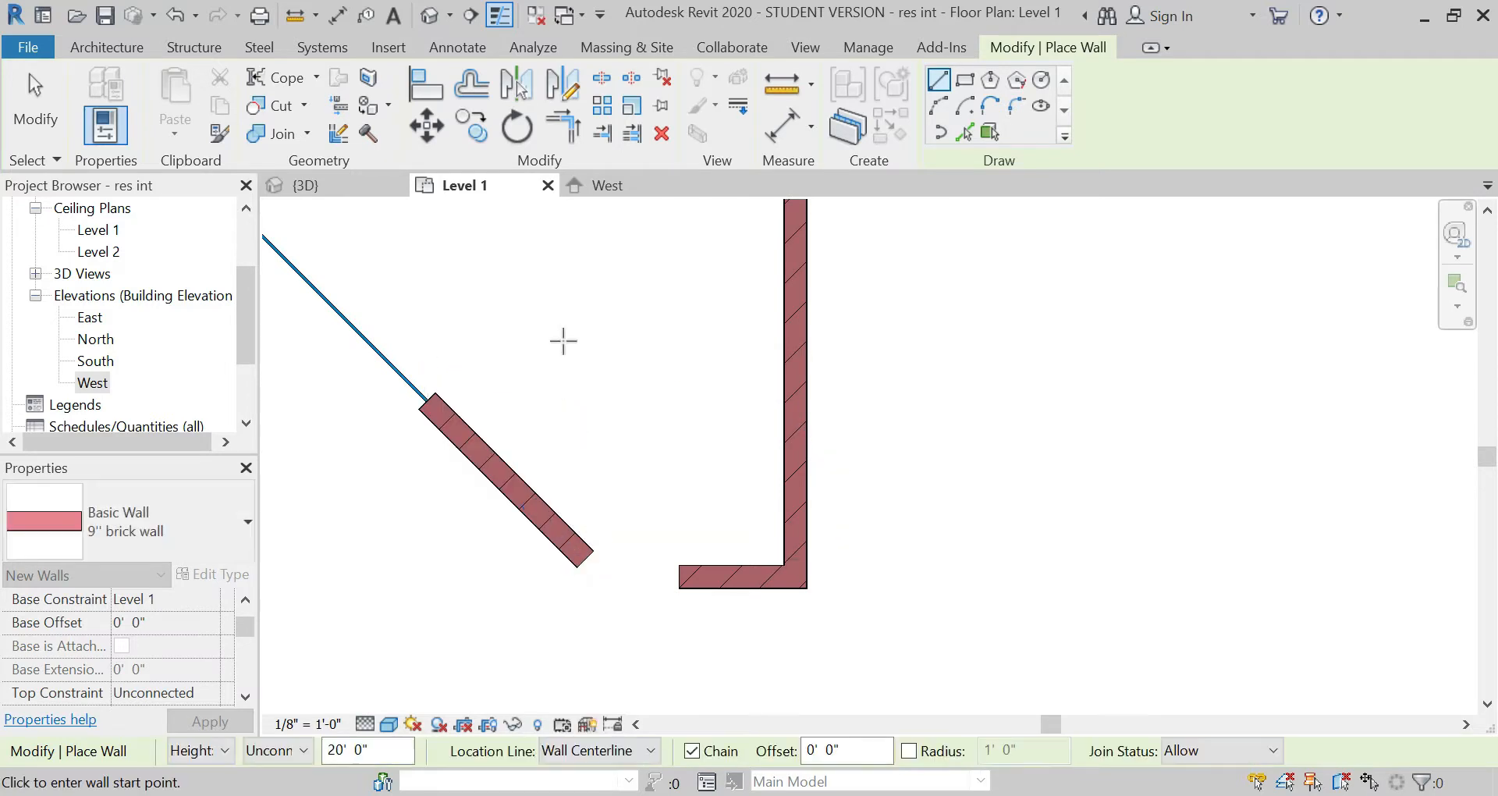
{"action": "key", "text": "Escape"}
Step: Trim/extend the diagonal brick wall and the short brick return to meet in a corner
{"action": "scroll", "coordinate": [584, 545], "scroll_direction": "up", "scroll_amount": 2}
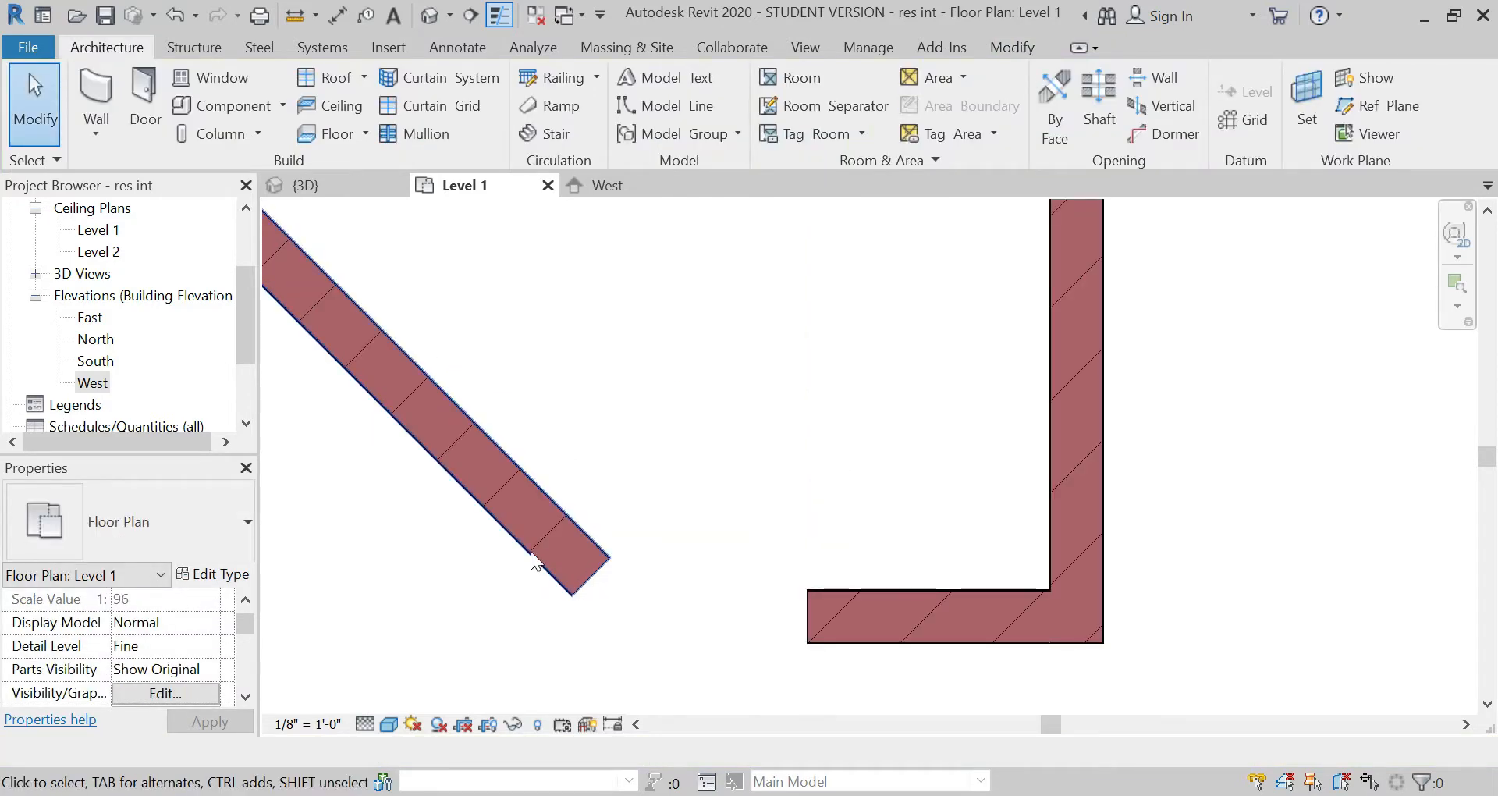
{"action": "left_click", "coordinate": [991, 48]}
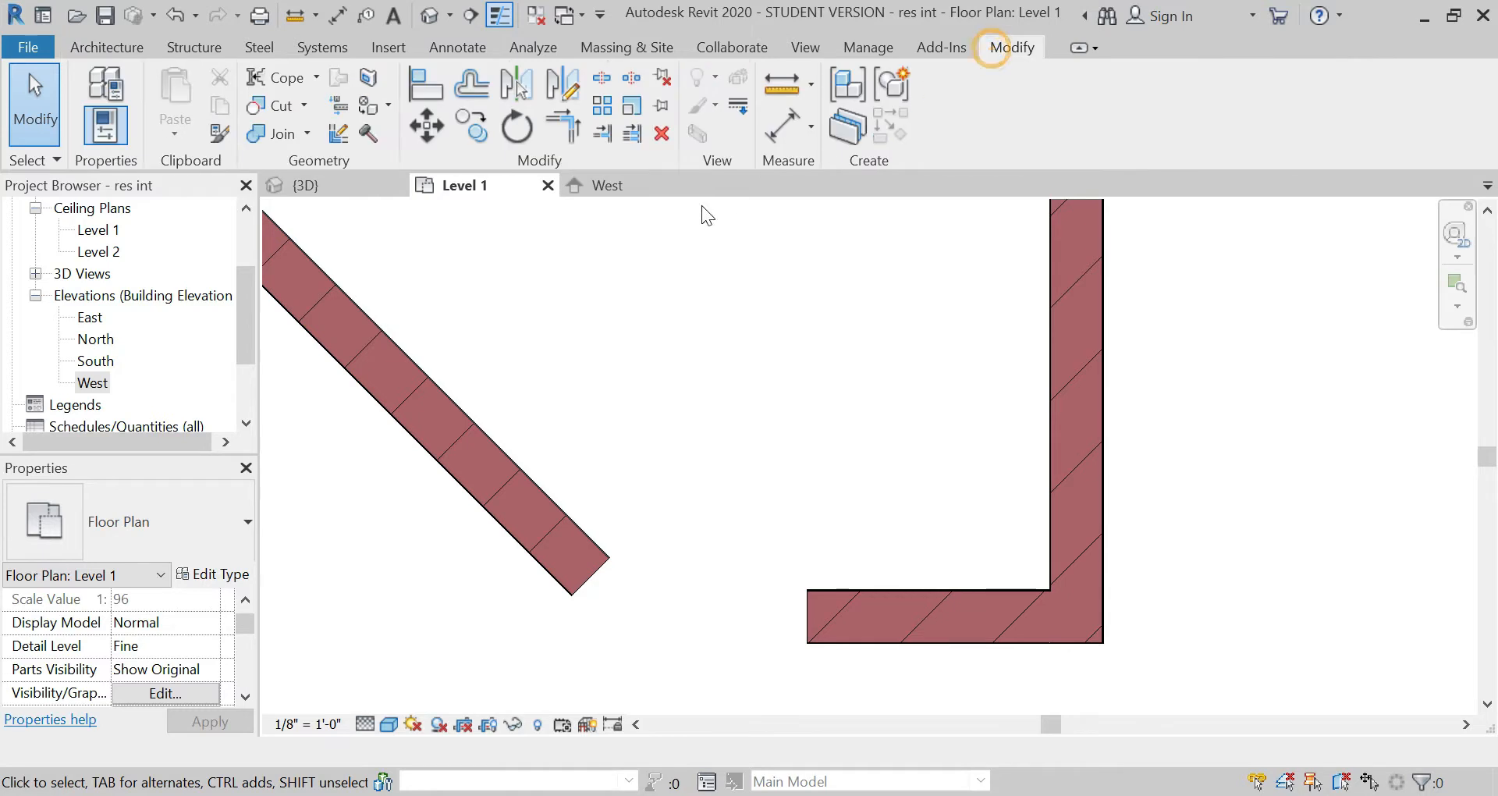
{"action": "left_click", "coordinate": [562, 125]}
{"action": "left_click", "coordinate": [585, 584]}
{"action": "left_click", "coordinate": [821, 624]}
{"action": "key", "text": "Escape"}
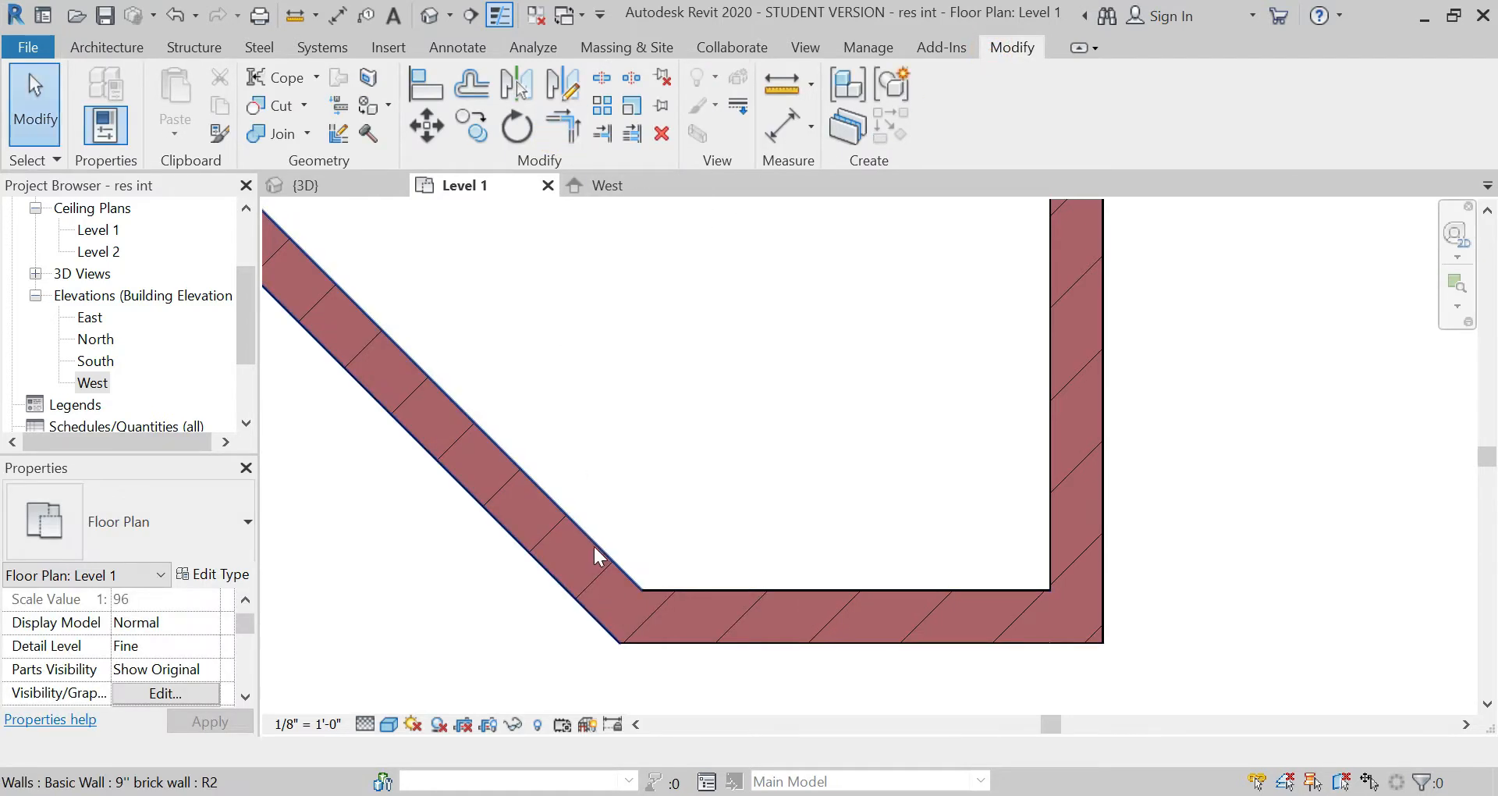
Step: Set the diagonal brick wall's top constraint to Up to level: Level 2
{"action": "left_click", "coordinate": [593, 546]}
{"action": "scroll", "coordinate": [204, 663], "scroll_direction": "down", "scroll_amount": 1}
{"action": "left_click", "coordinate": [210, 623]}
{"action": "left_click", "coordinate": [204, 685]}
{"action": "left_click", "coordinate": [224, 719]}
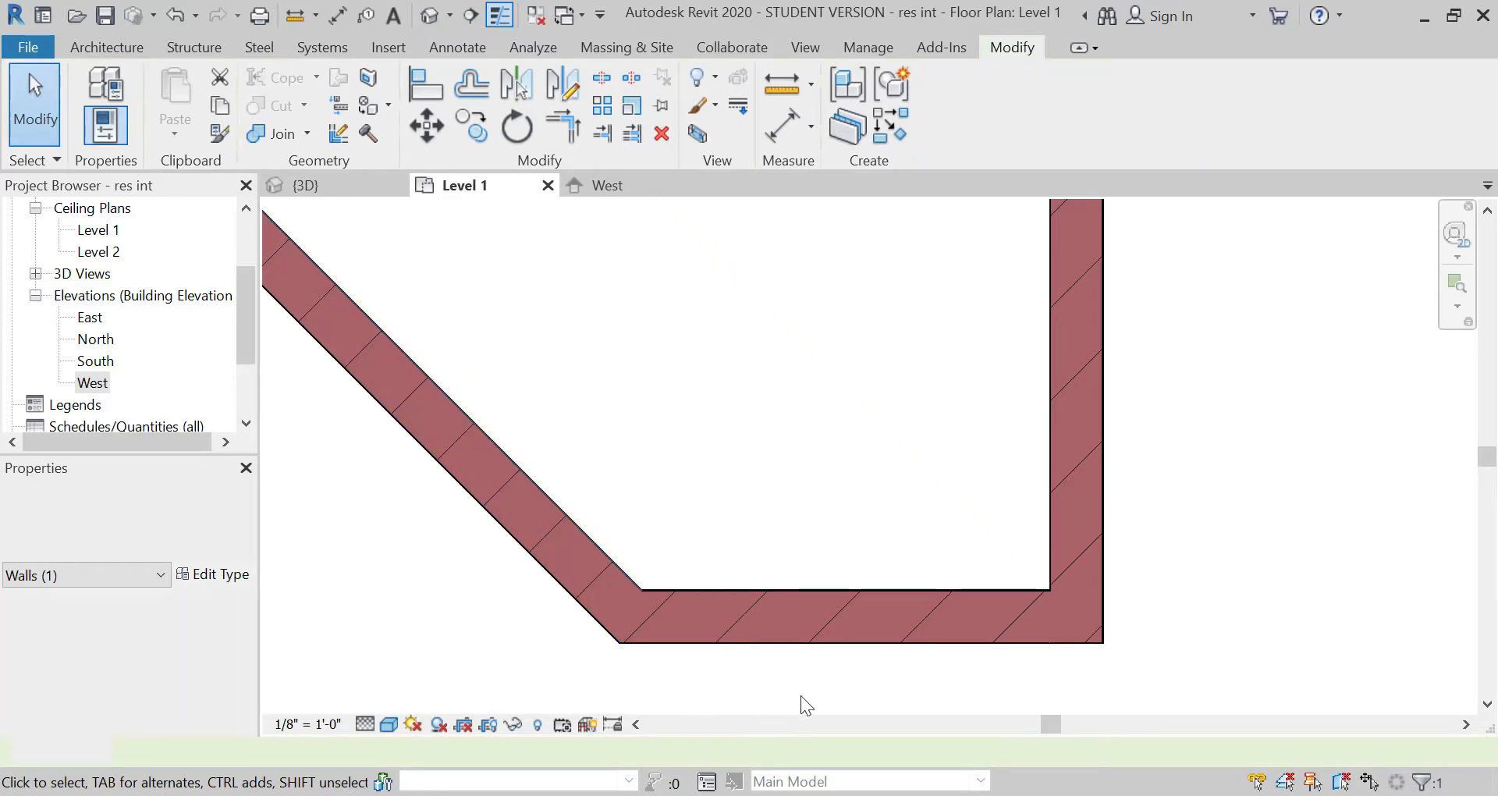
{"action": "left_click", "coordinate": [804, 694]}
Step: Draw a 9'' brick wall about 2' long from the curtain wall's partition end, running outward at 135° in line with the glazing
{"action": "scroll", "coordinate": [818, 691], "scroll_direction": "down", "scroll_amount": 3}
{"action": "scroll", "coordinate": [804, 699], "scroll_direction": "down", "scroll_amount": 4}
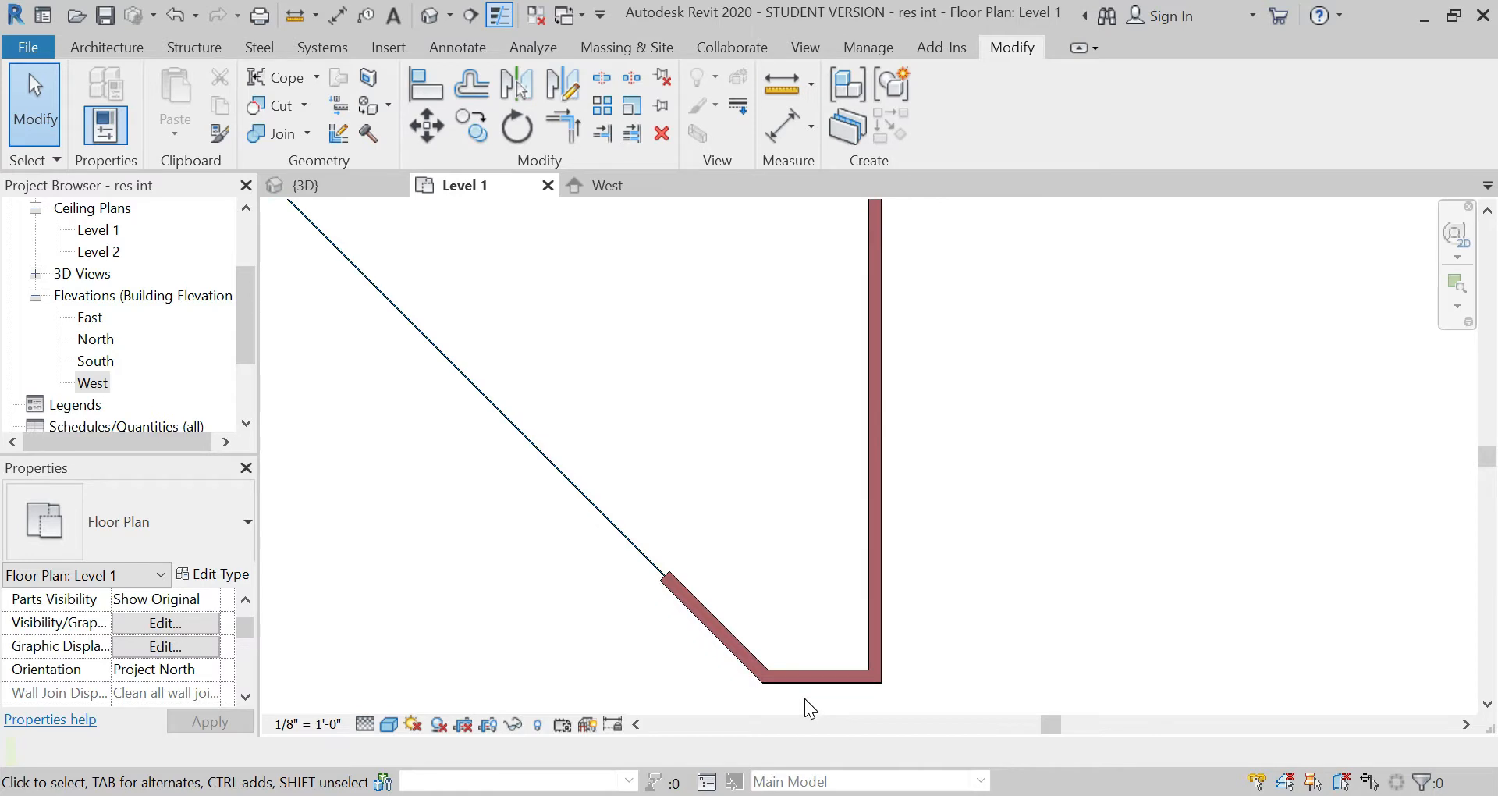
{"action": "scroll", "coordinate": [416, 367], "scroll_direction": "up", "scroll_amount": 6}
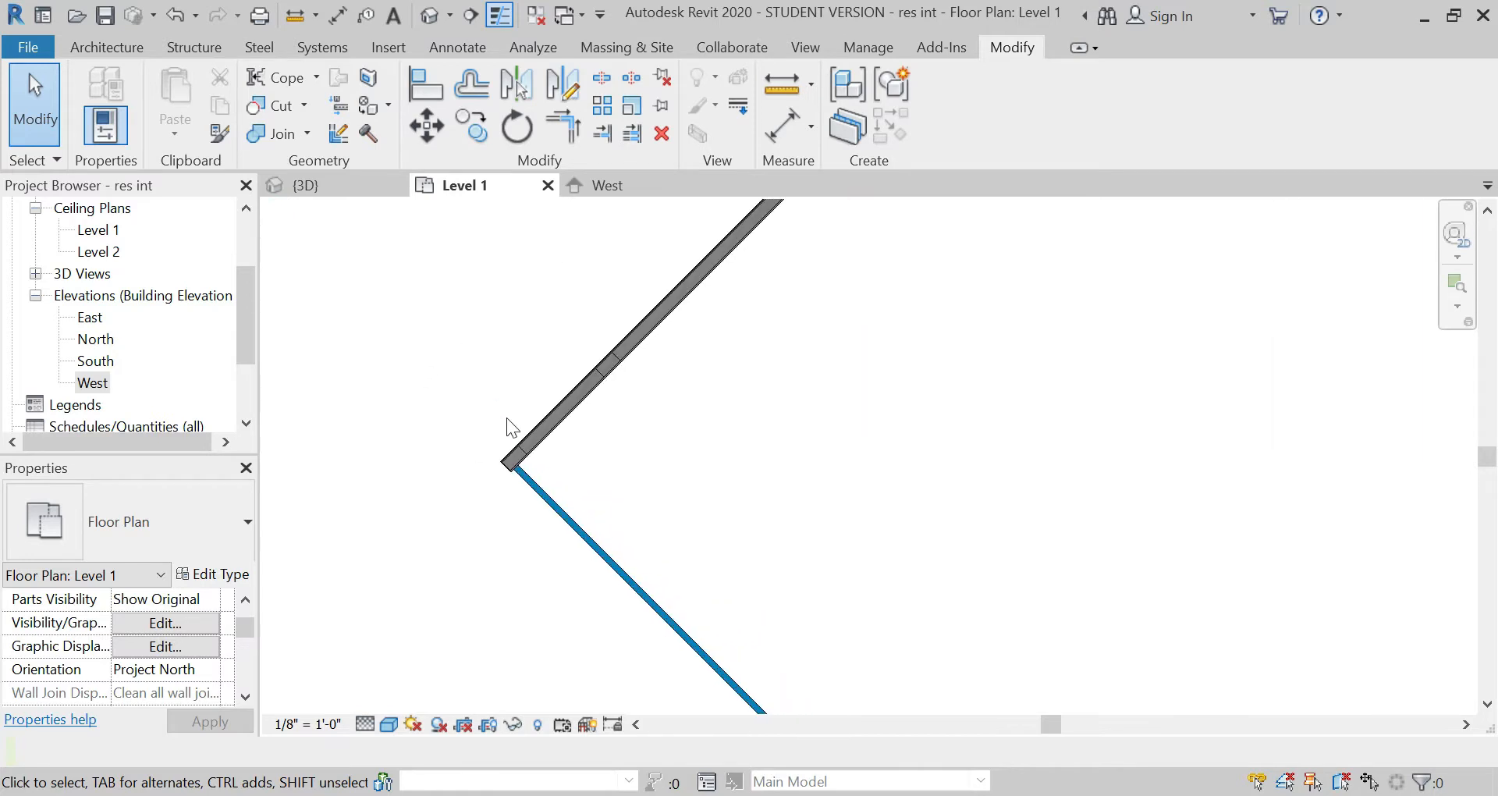
{"action": "left_click", "coordinate": [76, 49]}
{"action": "left_click", "coordinate": [101, 74]}
{"action": "scroll", "coordinate": [544, 554], "scroll_direction": "up", "scroll_amount": 3}
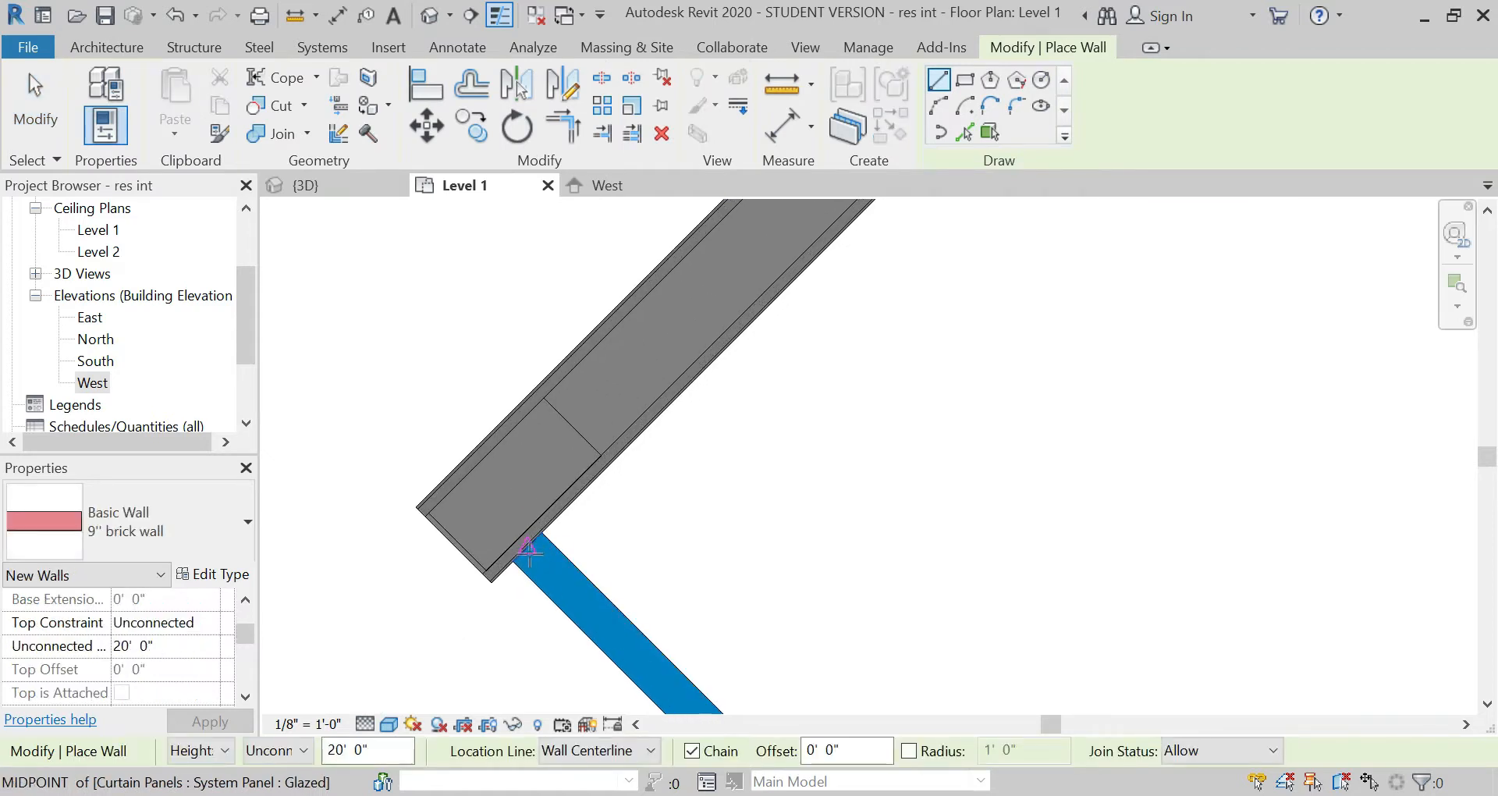
{"action": "left_click", "coordinate": [548, 546]}
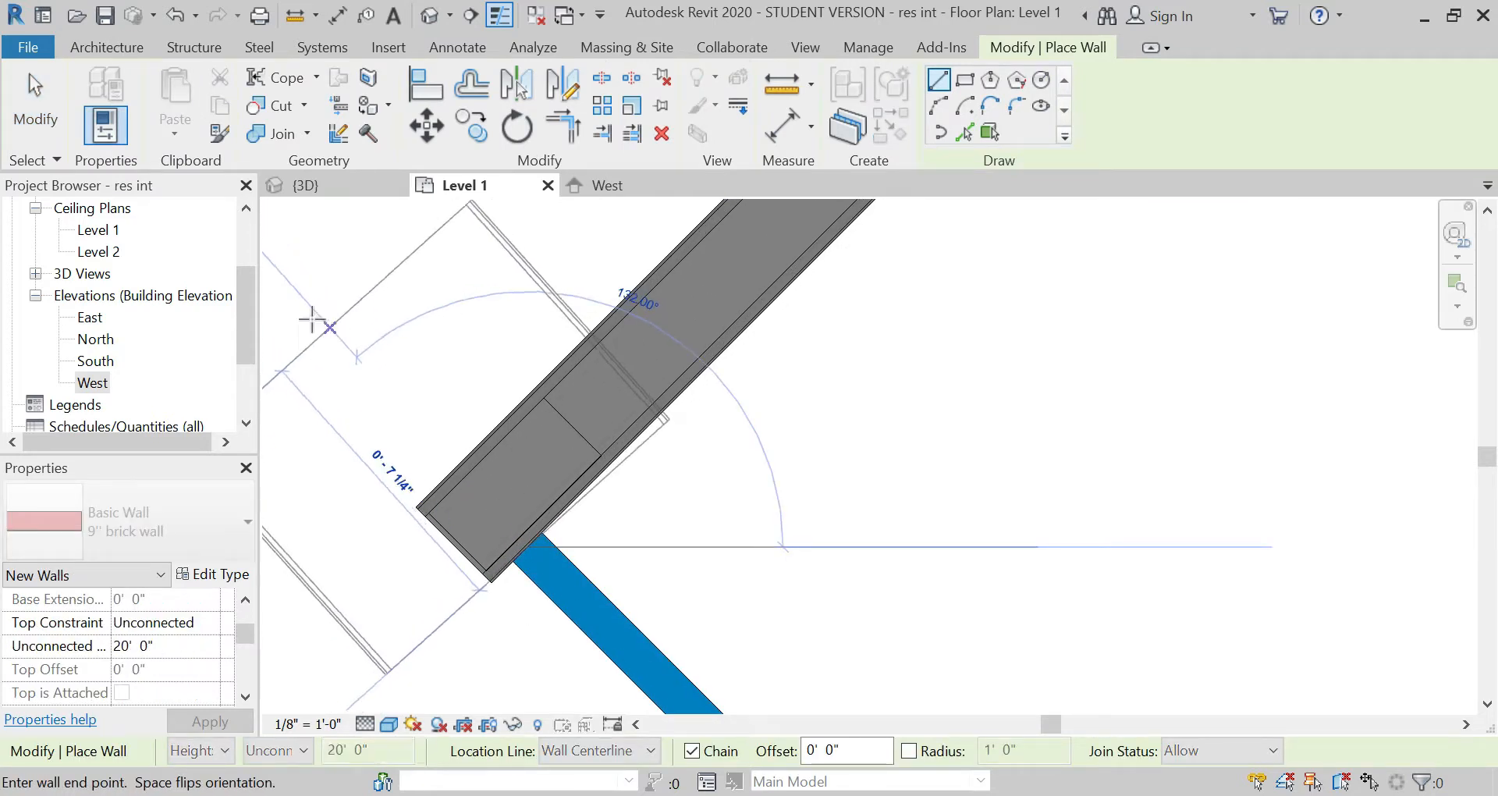
{"action": "scroll", "coordinate": [584, 577], "scroll_direction": "down", "scroll_amount": 5}
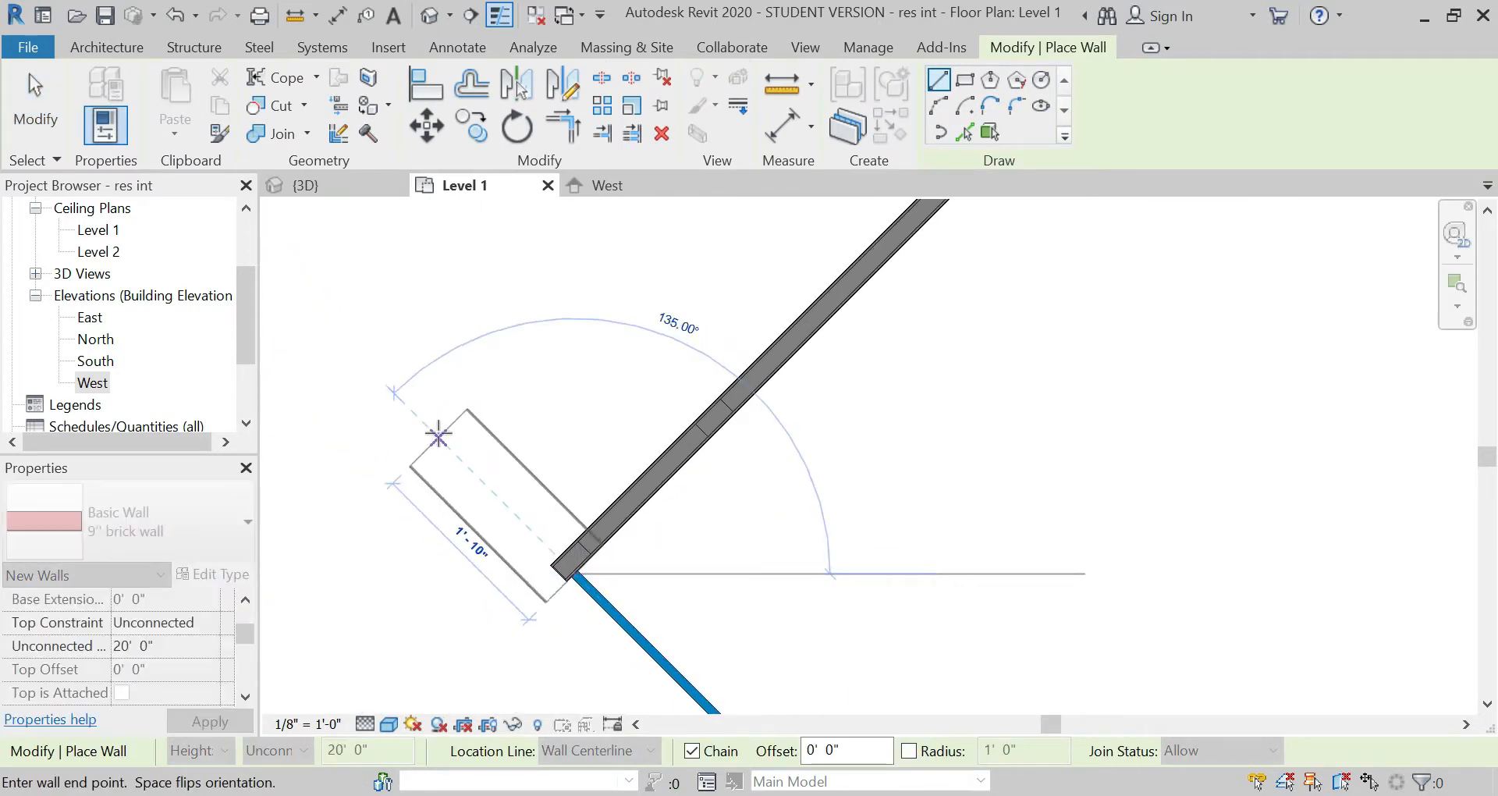
{"action": "left_click", "coordinate": [425, 412]}
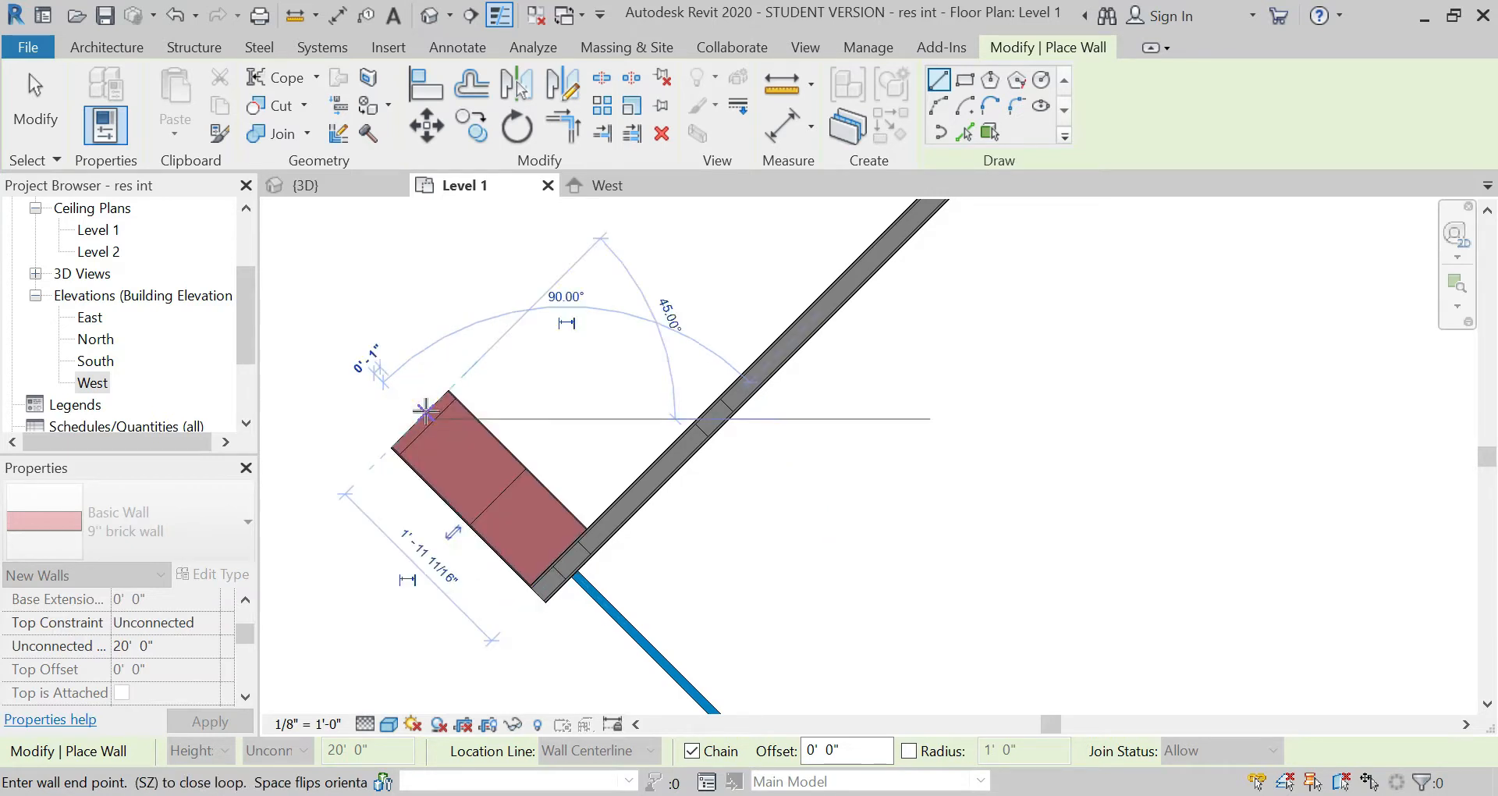
{"action": "key", "text": "Escape"}
{"action": "key", "text": "Escape"}
Step: Stretch the short brick wall's inner end past the partition along the curtain wall, to a length of about 2' 5"
{"action": "scroll", "coordinate": [546, 605], "scroll_direction": "up", "scroll_amount": 2}
{"action": "left_click", "coordinate": [604, 466]}
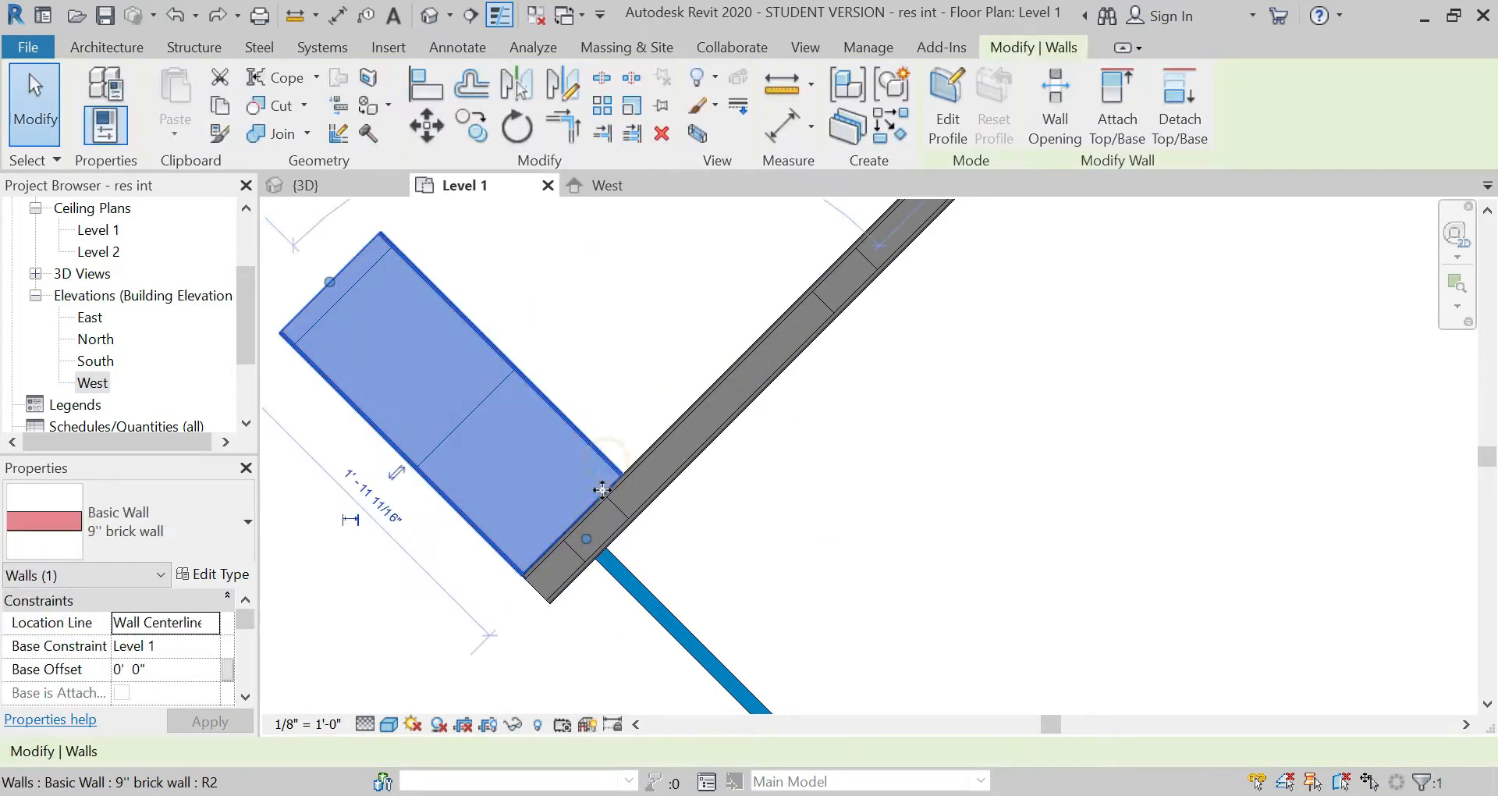
{"action": "left_click_drag", "start_coordinate": [593, 548], "coordinate": [672, 608]}
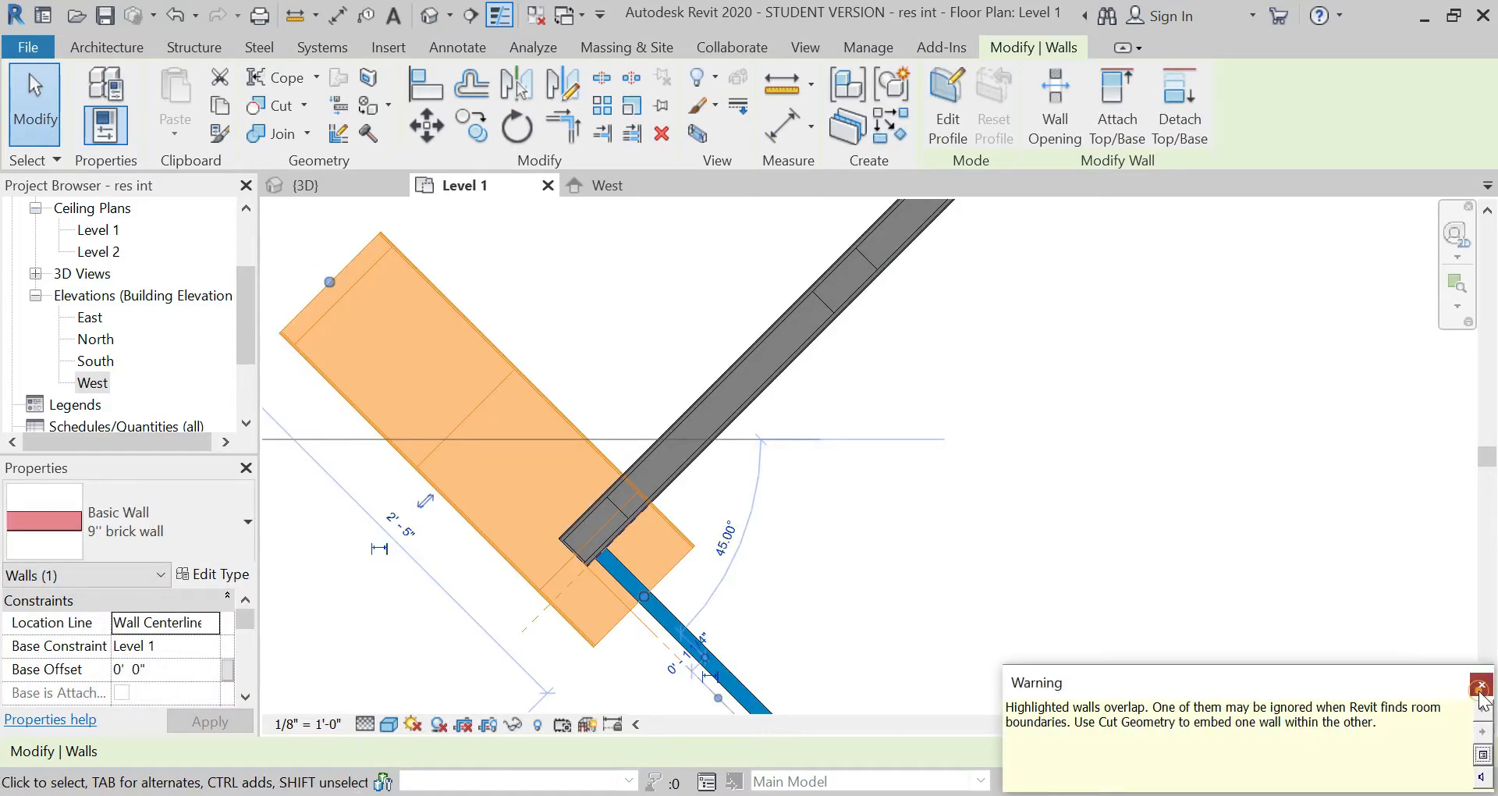
{"action": "left_click", "coordinate": [825, 647]}
Step: Shorten the partition wall so that it ends at the inner face of the short brick wall
{"action": "left_click", "coordinate": [686, 465]}
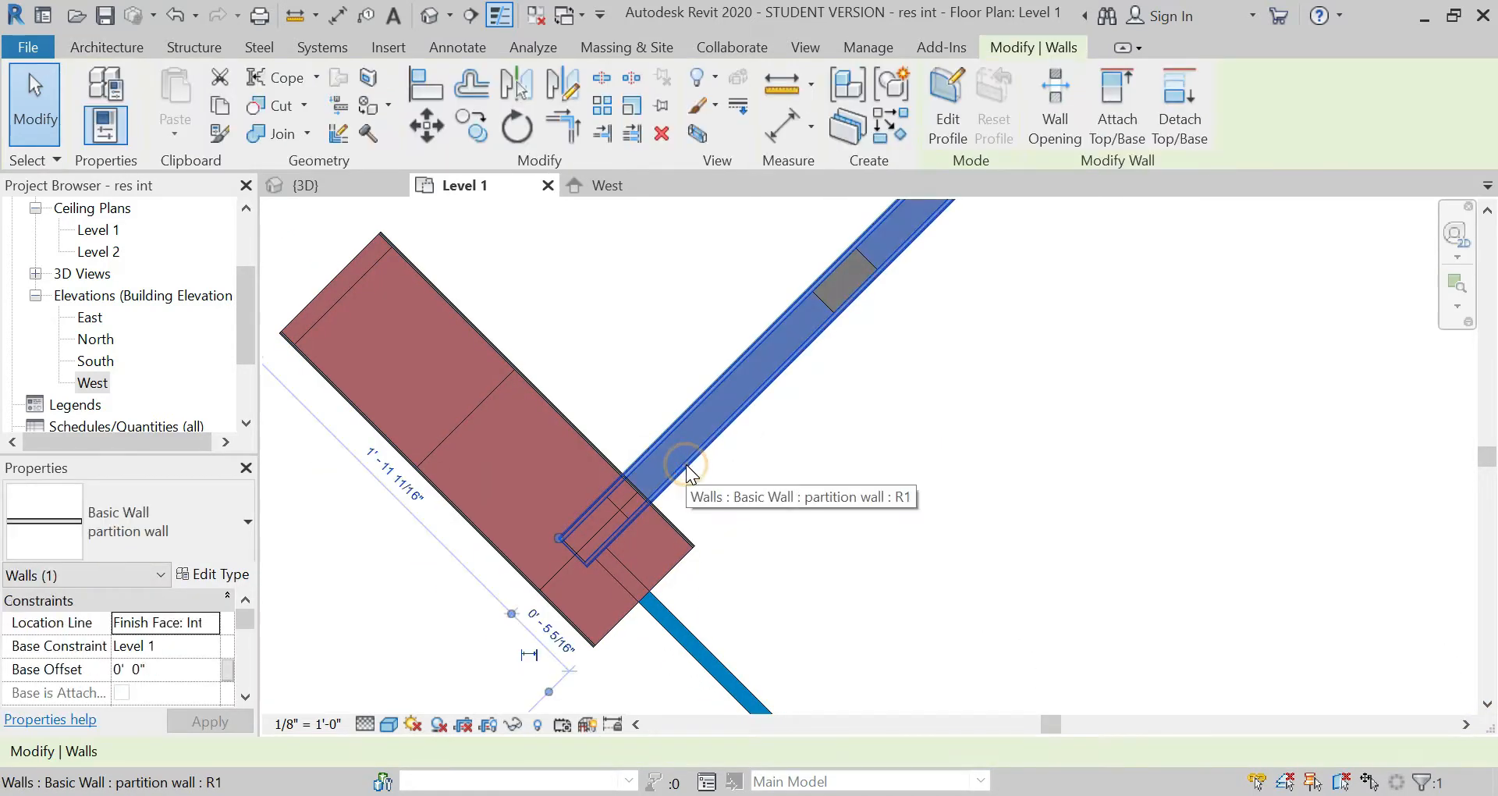
{"action": "left_click_drag", "start_coordinate": [587, 520], "coordinate": [631, 474]}
{"action": "key", "text": "Escape"}
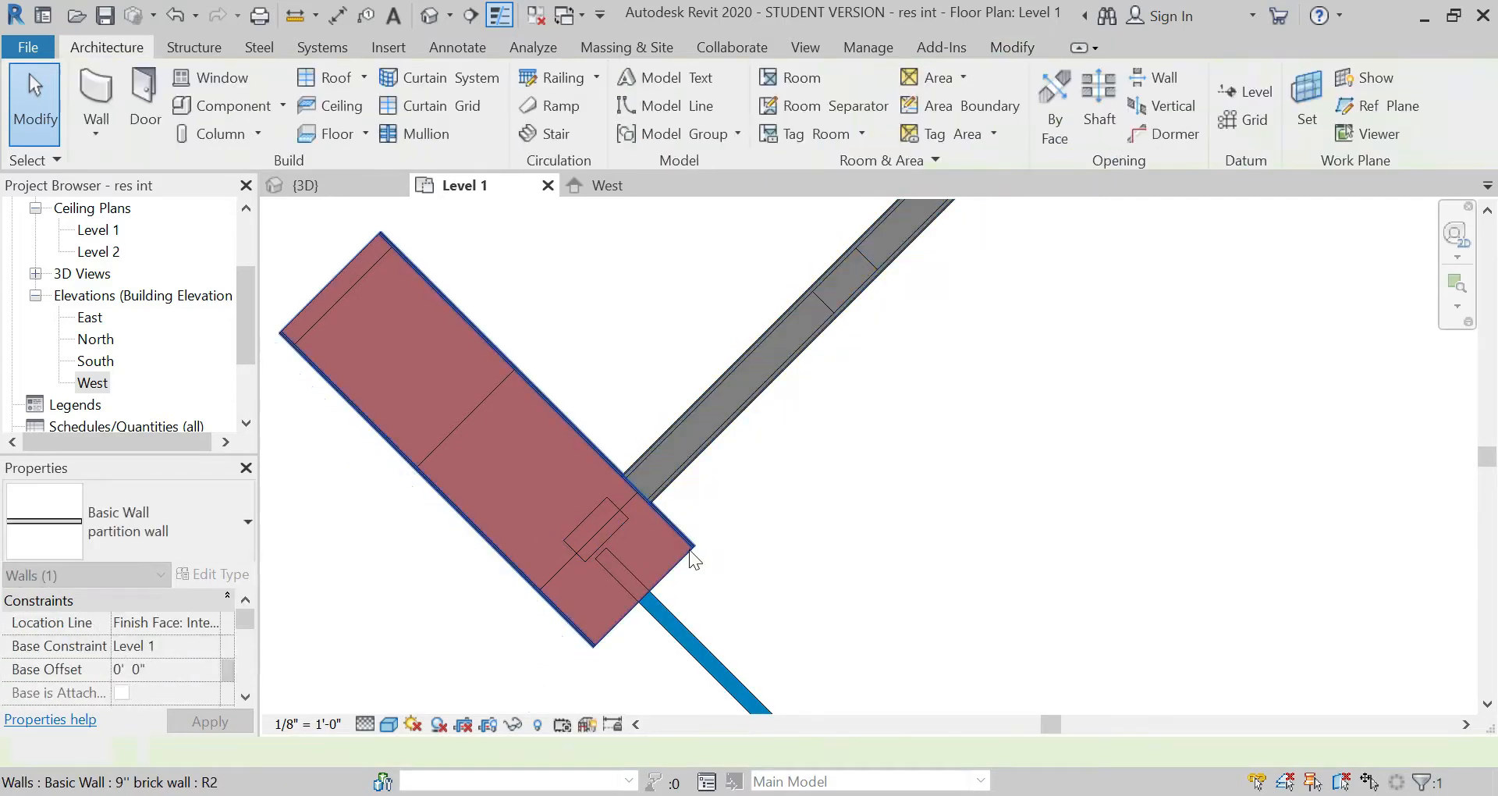
Step: Pull the short brick wall's inner end back flush with the partition's curtain-wall side, to a length of about 2' 1"
{"action": "left_click", "coordinate": [683, 553]}
{"action": "left_click_drag", "start_coordinate": [654, 601], "coordinate": [624, 565]}
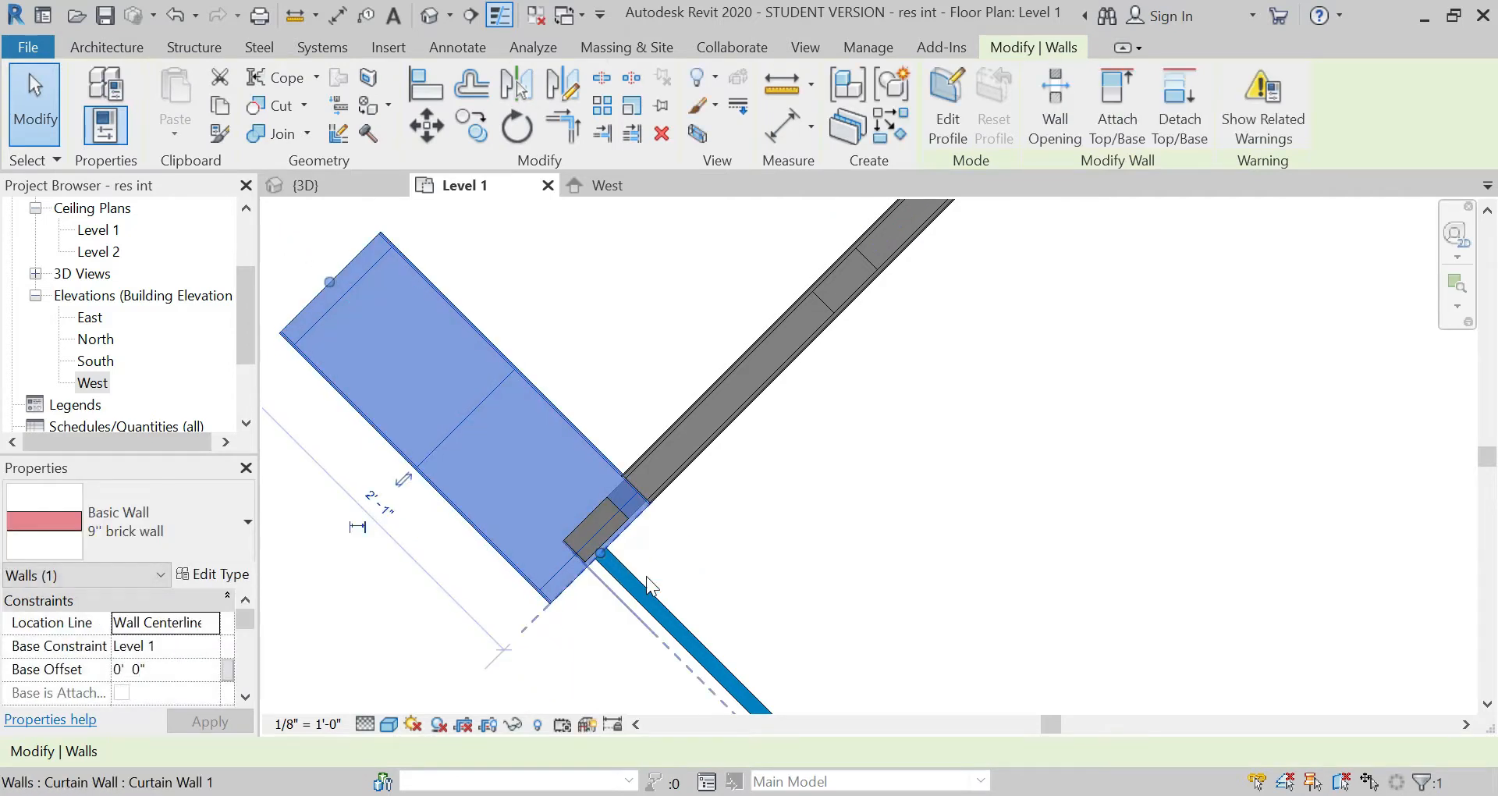
{"action": "key", "text": "Escape"}
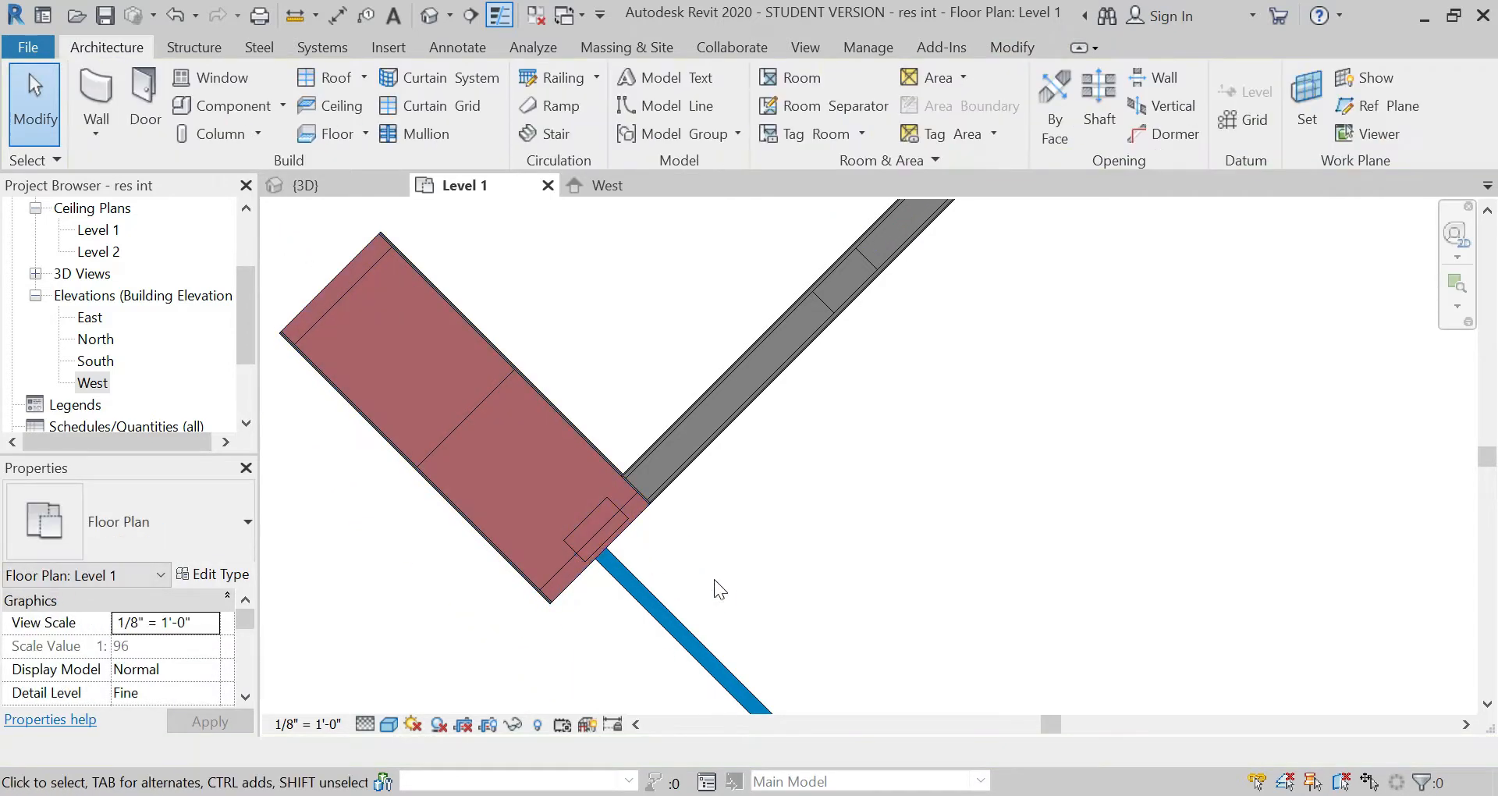
Step: Move the structural column overlapping the short brick wall into the end of the diagonal partition, against the brick wall's inner face
{"action": "left_click", "coordinate": [594, 499]}
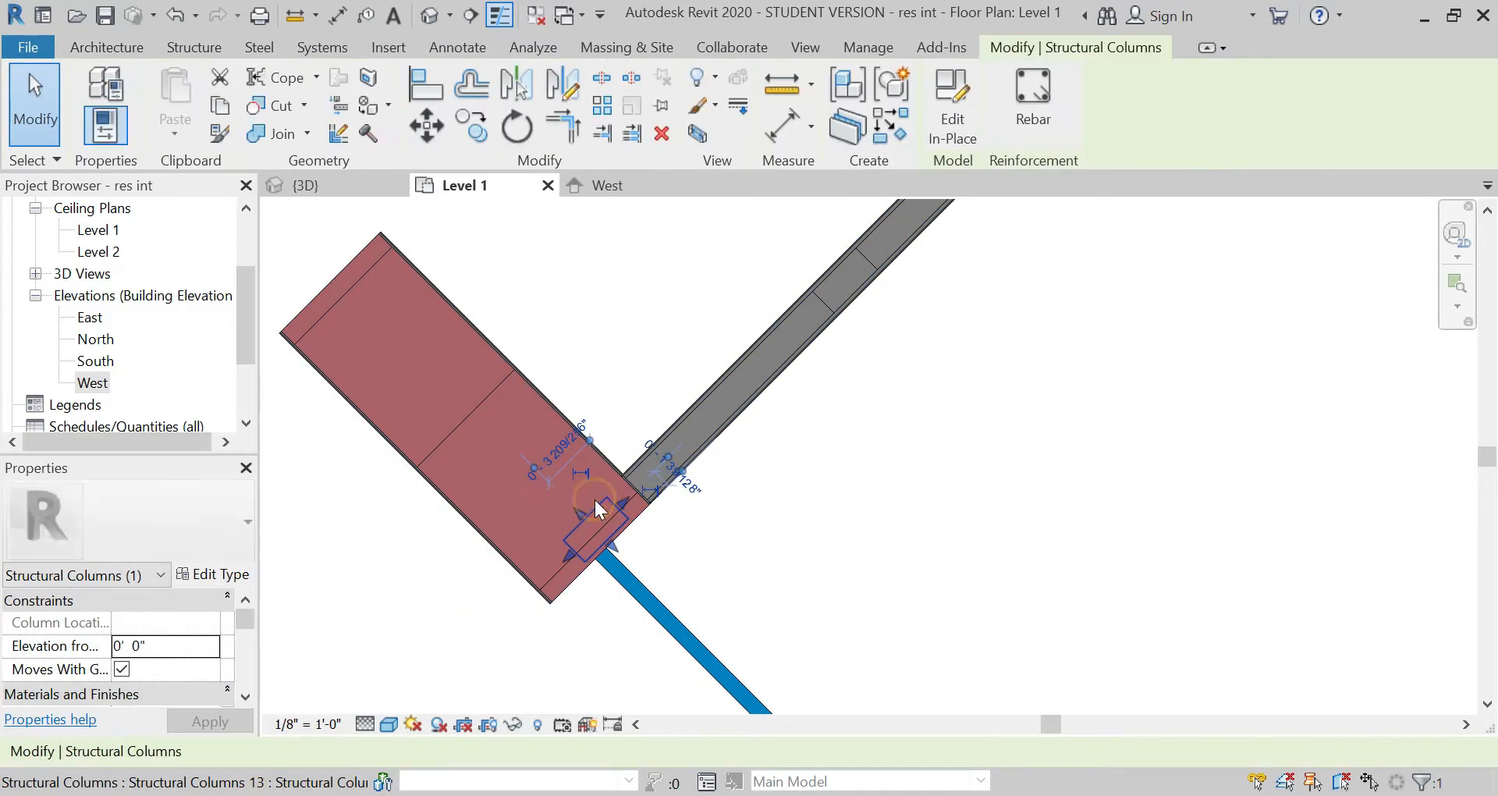
{"action": "left_click", "coordinate": [435, 132]}
{"action": "left_click", "coordinate": [563, 538]}
{"action": "scroll", "coordinate": [638, 477], "scroll_direction": "up", "scroll_amount": 4}
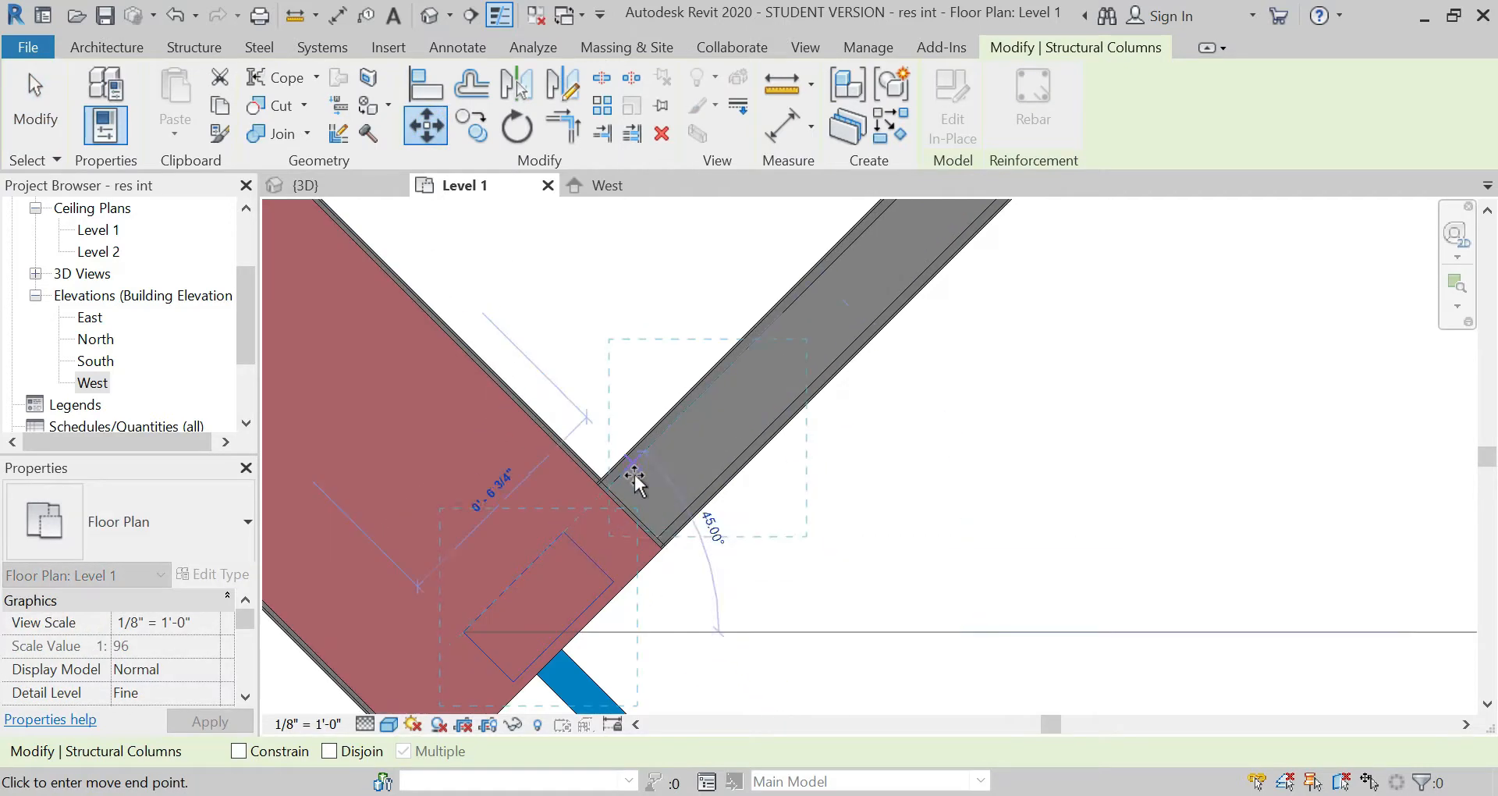
{"action": "left_click", "coordinate": [584, 498]}
{"action": "key", "text": "Escape"}
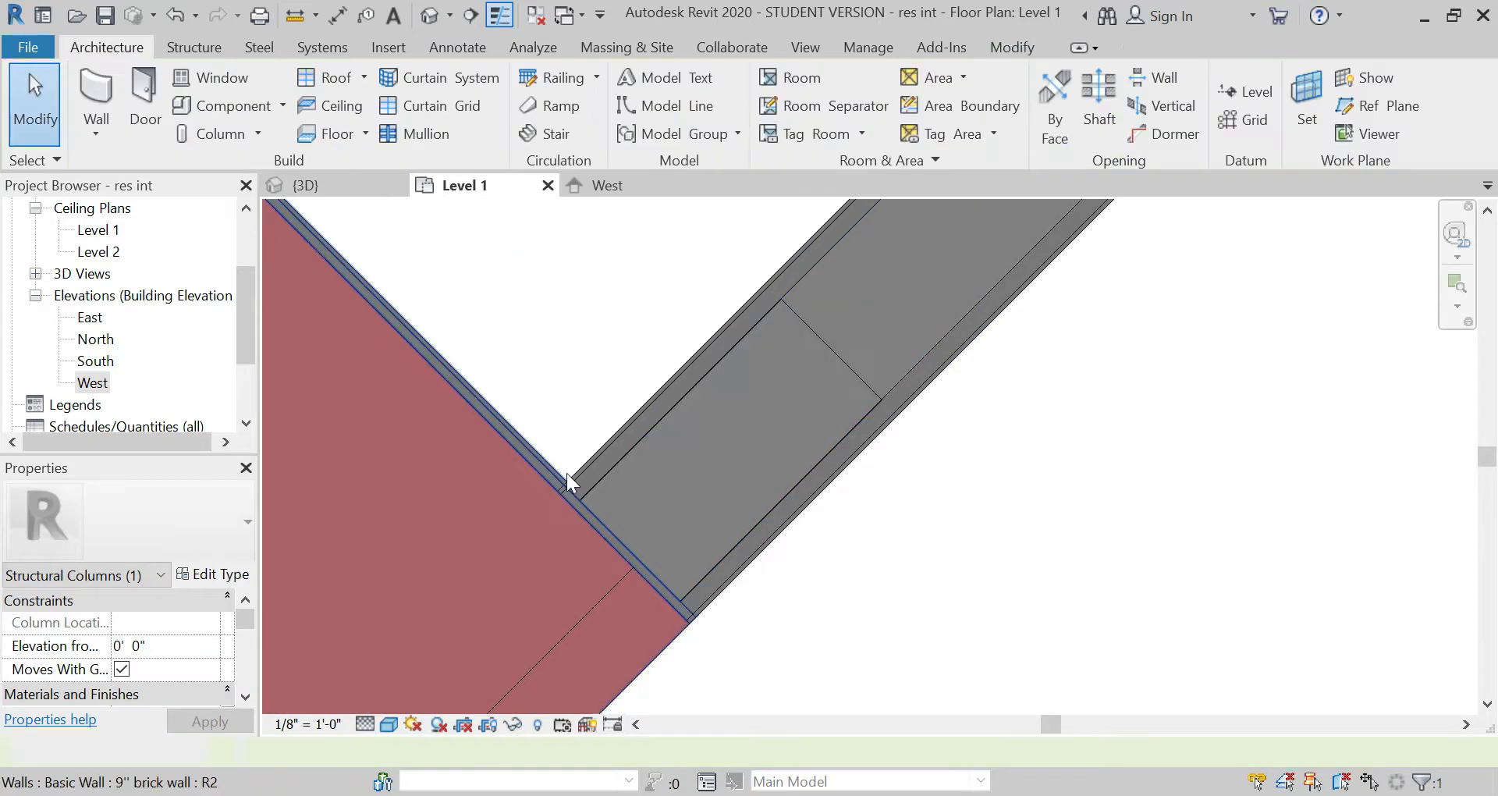
Step: Start a Generic - 12" floor on Level 1 and pick the top brick wall as its first boundary
{"action": "scroll", "coordinate": [457, 391], "scroll_direction": "down", "scroll_amount": 3}
{"action": "scroll", "coordinate": [460, 386], "scroll_direction": "down", "scroll_amount": 1}
{"action": "scroll", "coordinate": [466, 375], "scroll_direction": "down", "scroll_amount": 6}
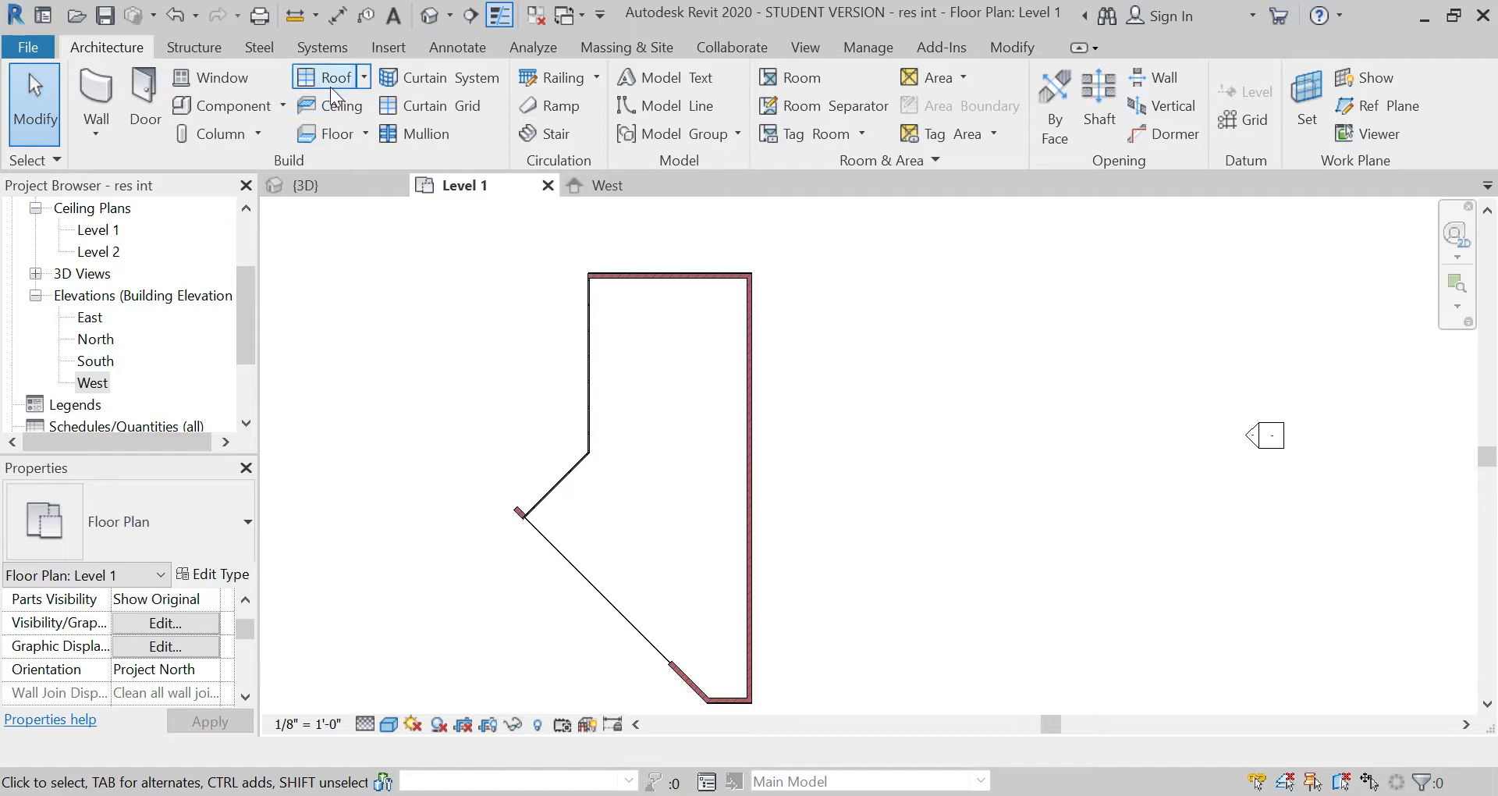
{"action": "left_click", "coordinate": [339, 136]}
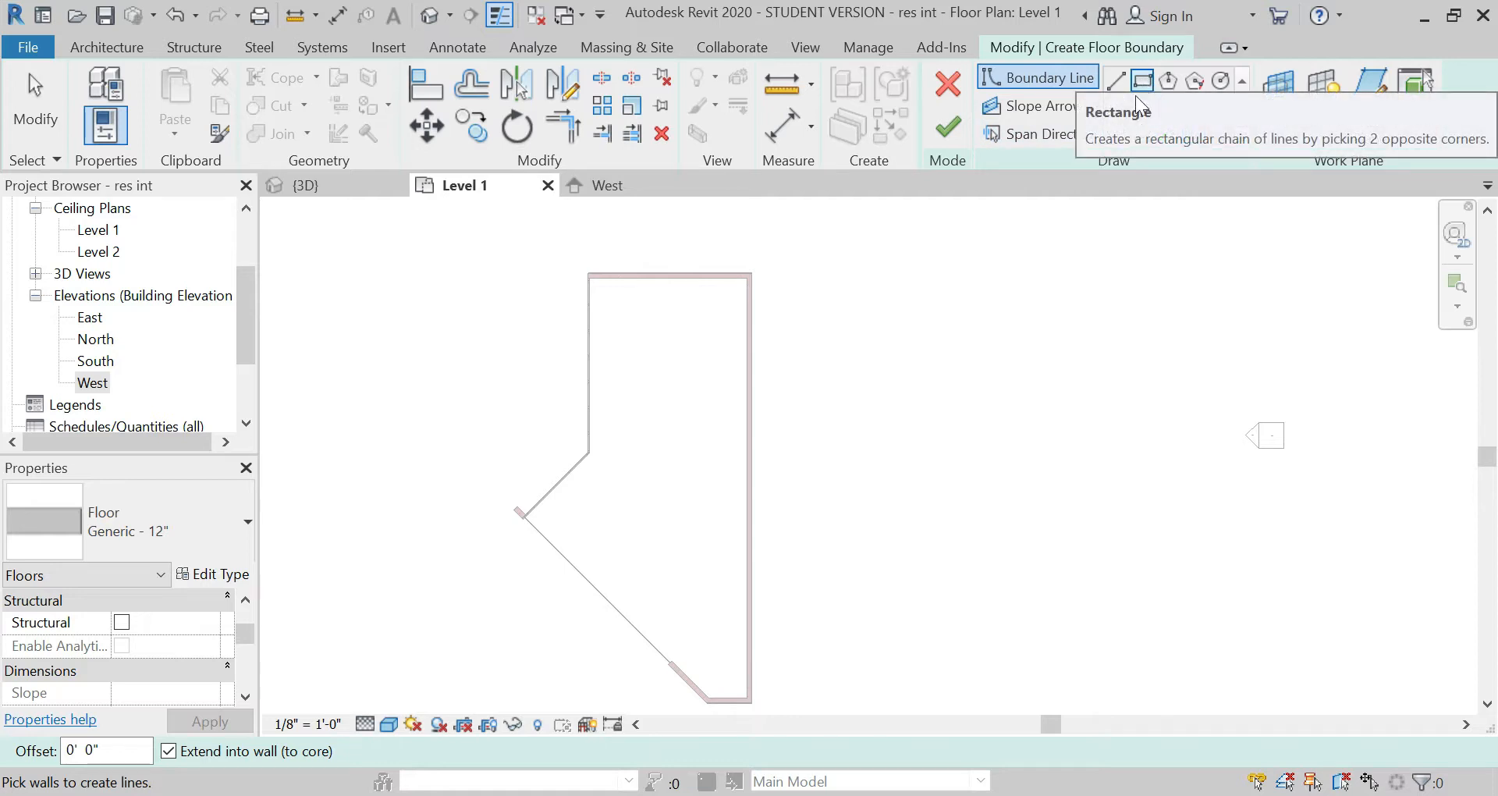
{"action": "scroll", "coordinate": [581, 264], "scroll_direction": "up", "scroll_amount": 8}
{"action": "left_click", "coordinate": [595, 276]}
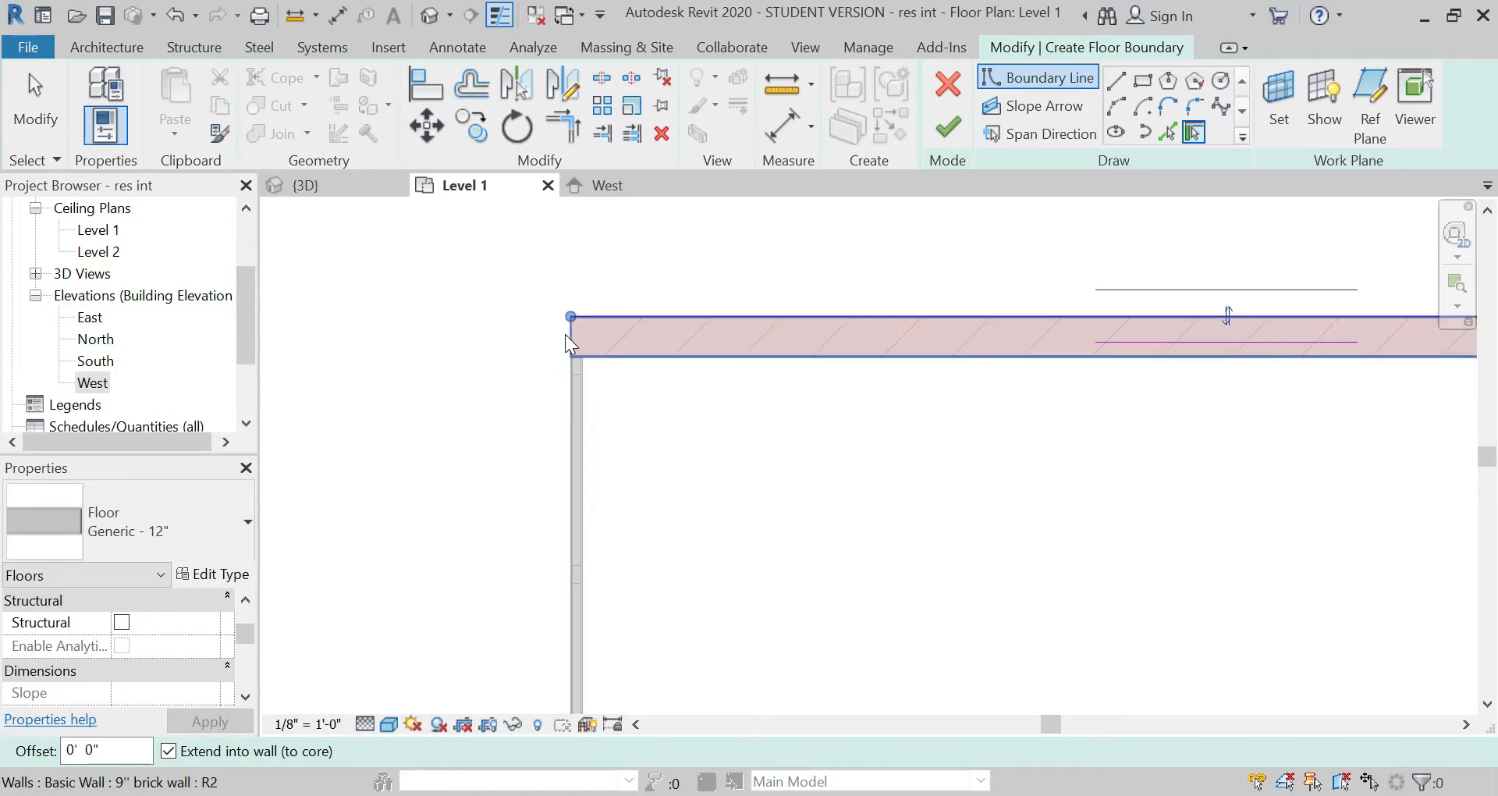
Step: Add floor boundary lines along the outer faces of the vertical and diagonal partition walls using Pick Lines
{"action": "left_click", "coordinate": [1168, 133]}
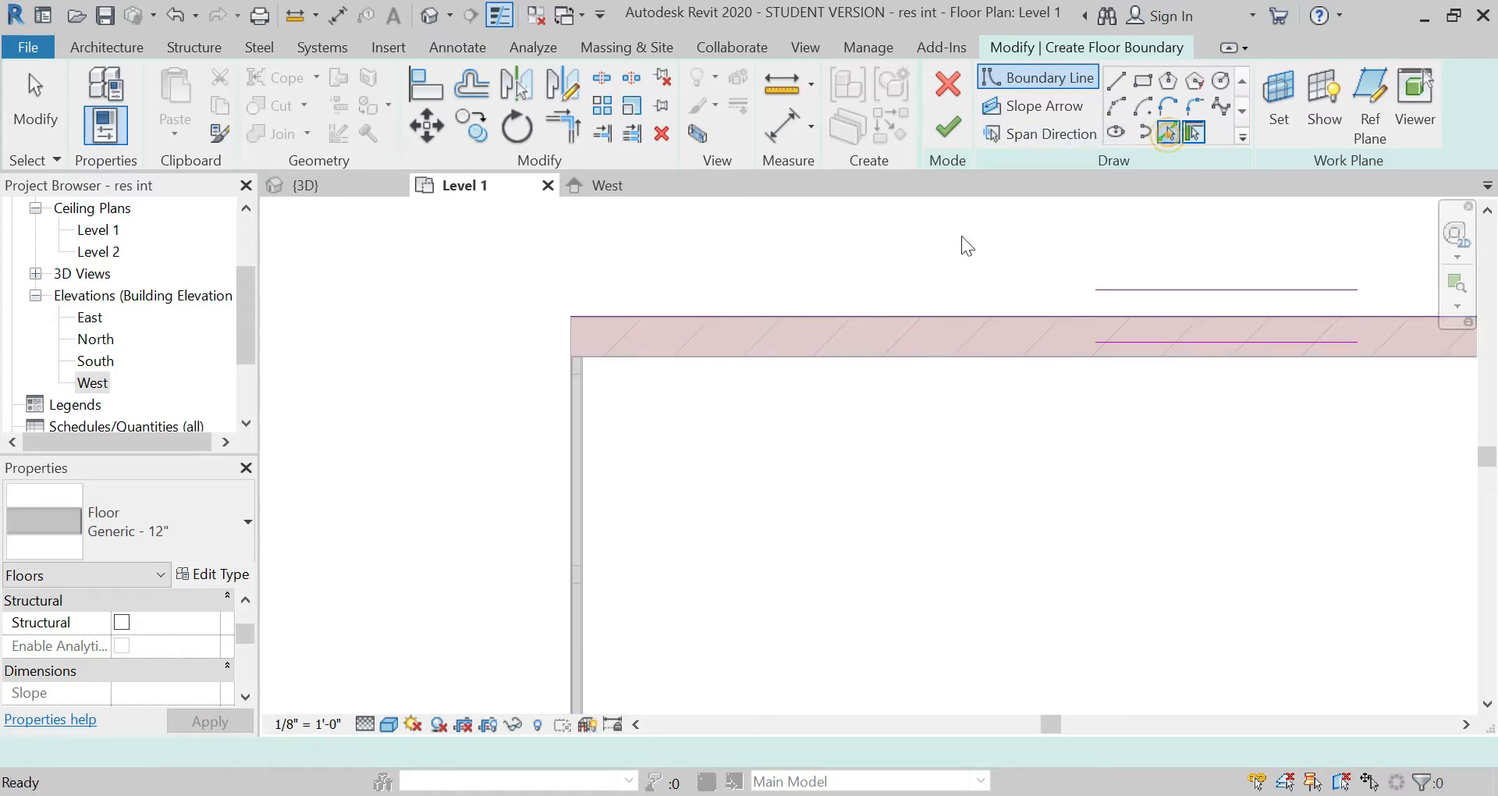
{"action": "scroll", "coordinate": [568, 363], "scroll_direction": "up", "scroll_amount": 5}
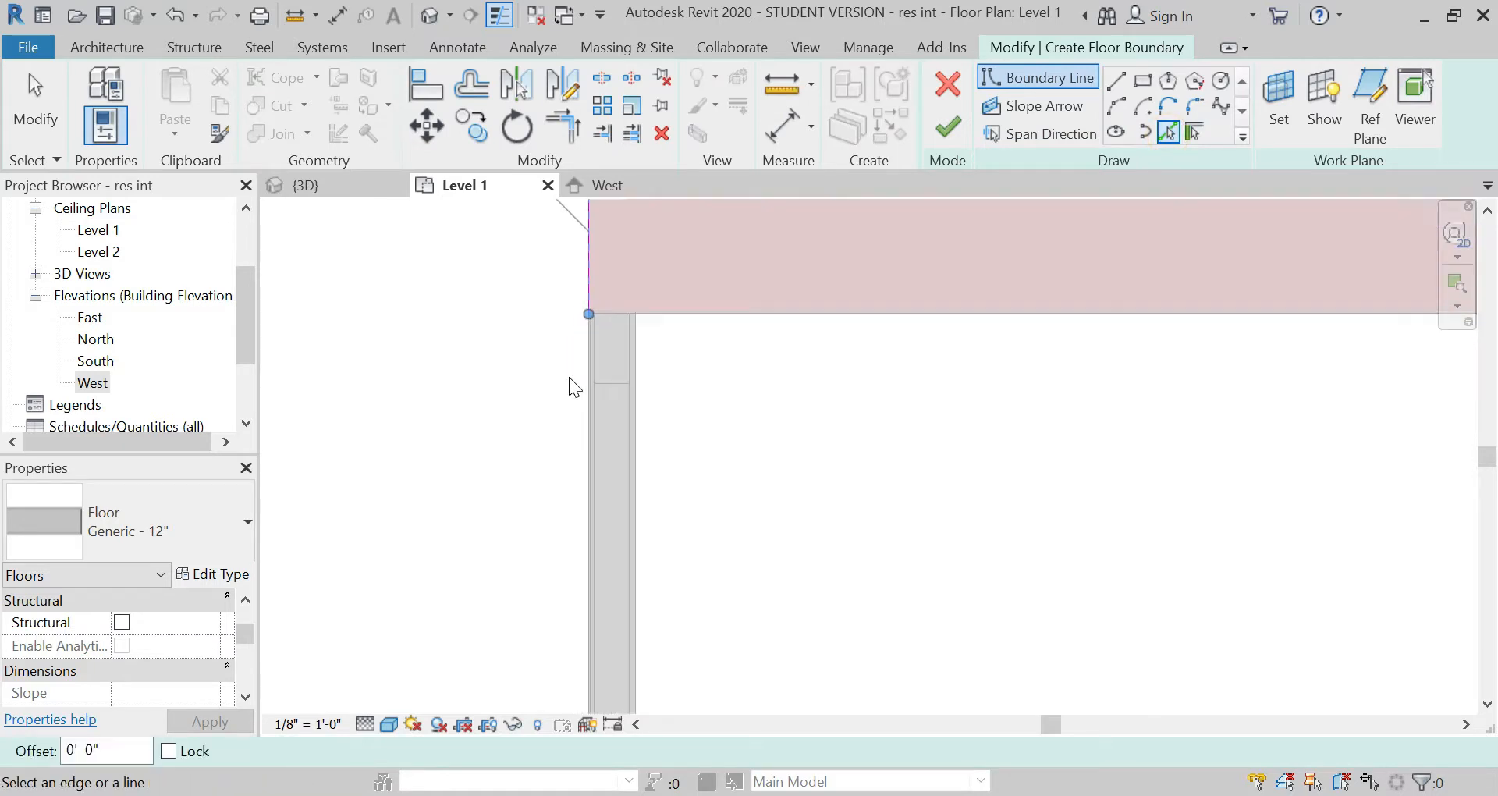
{"action": "left_click", "coordinate": [584, 392]}
{"action": "scroll", "coordinate": [608, 212], "scroll_direction": "down", "scroll_amount": 8}
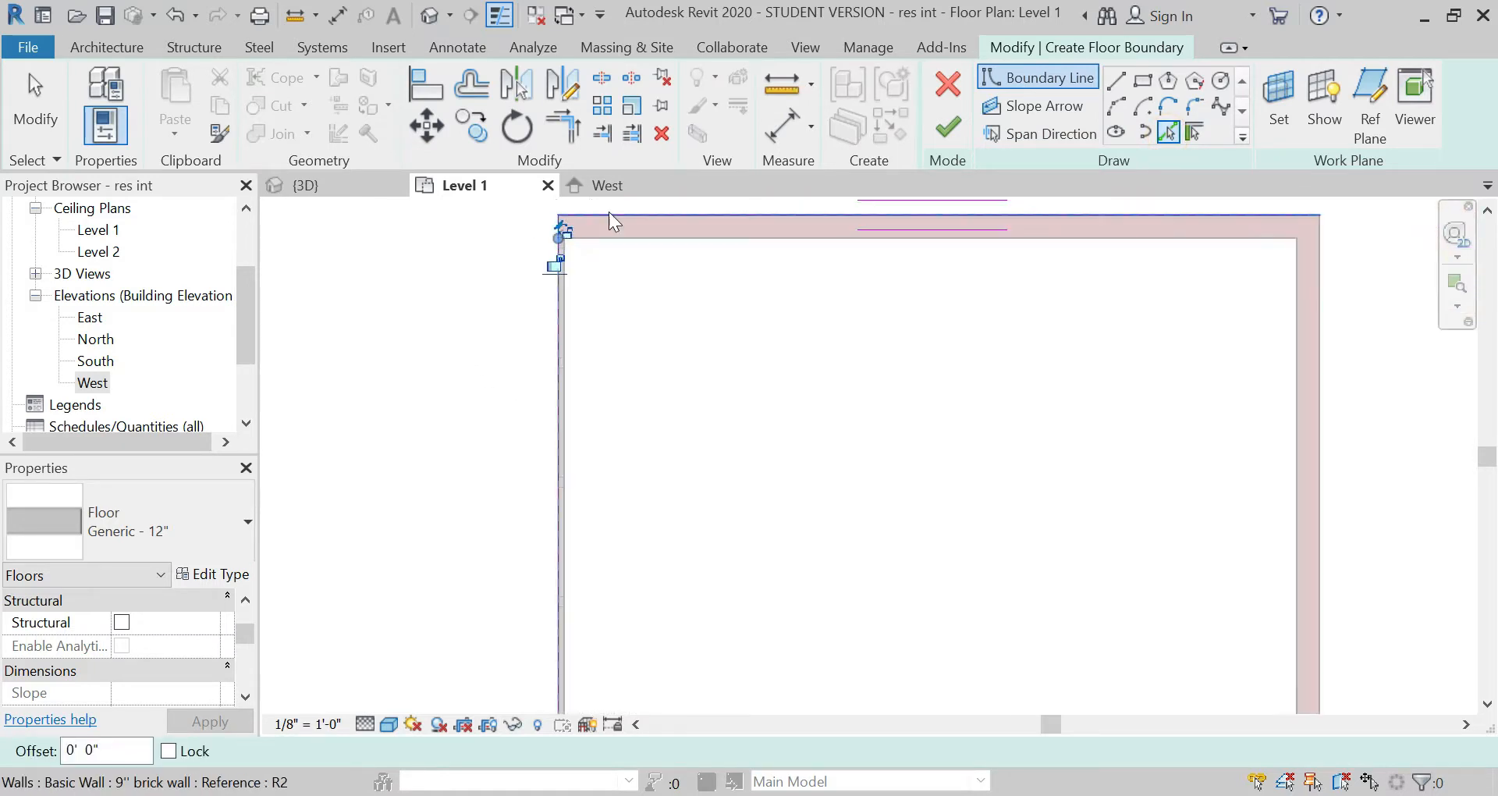
{"action": "scroll", "coordinate": [582, 323], "scroll_direction": "up", "scroll_amount": 3}
{"action": "scroll", "coordinate": [583, 327], "scroll_direction": "up", "scroll_amount": 5}
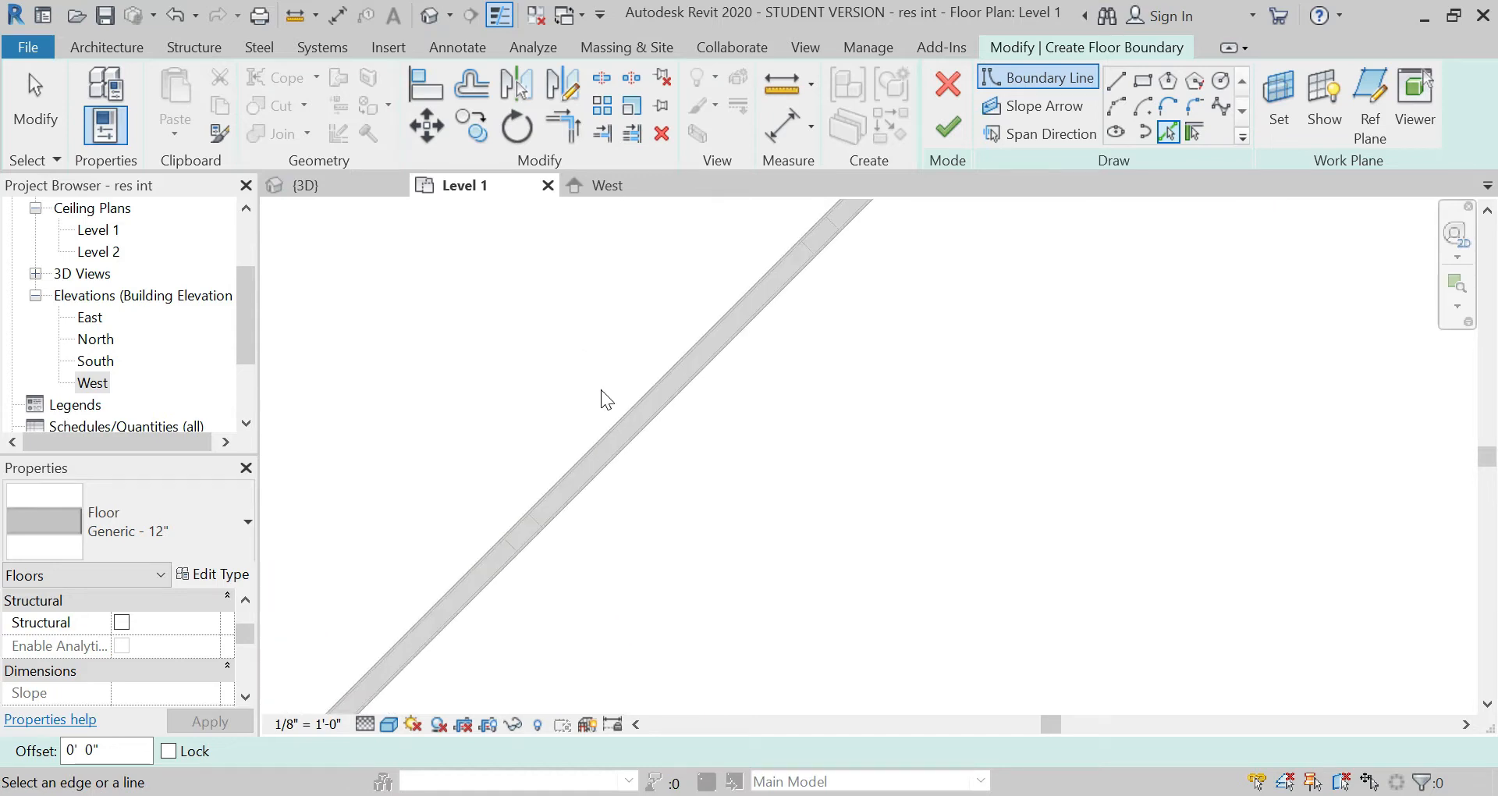
{"action": "left_click", "coordinate": [615, 424]}
{"action": "scroll", "coordinate": [667, 304], "scroll_direction": "down", "scroll_amount": 4}
{"action": "scroll", "coordinate": [536, 480], "scroll_direction": "up", "scroll_amount": 6}
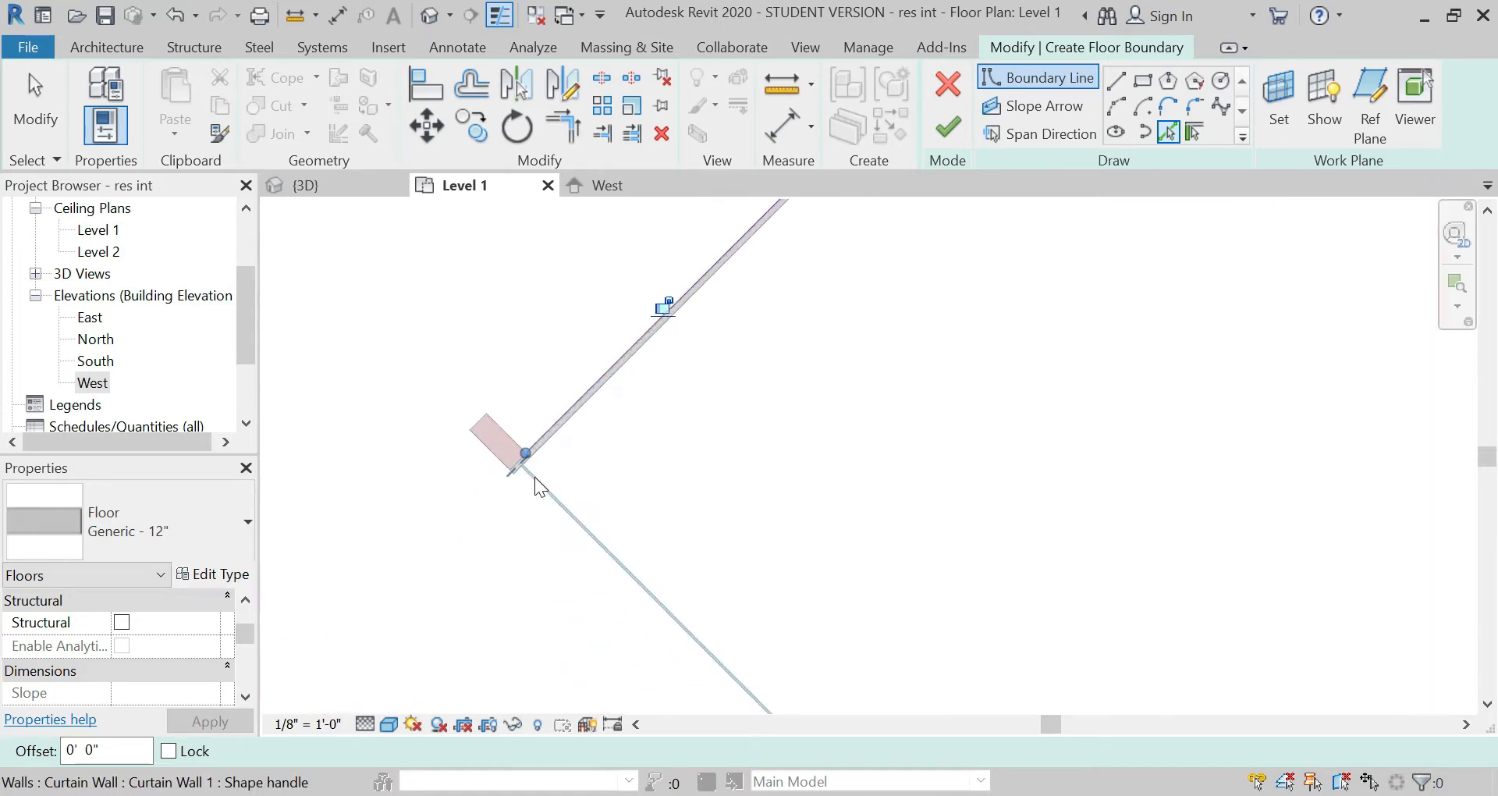
Step: Add floor boundary lines along the curtain wall, the diagonal brick wall's outer face and that wall's end at the glazing
{"action": "left_click", "coordinate": [564, 513]}
{"action": "scroll", "coordinate": [317, 213], "scroll_direction": "down", "scroll_amount": 6}
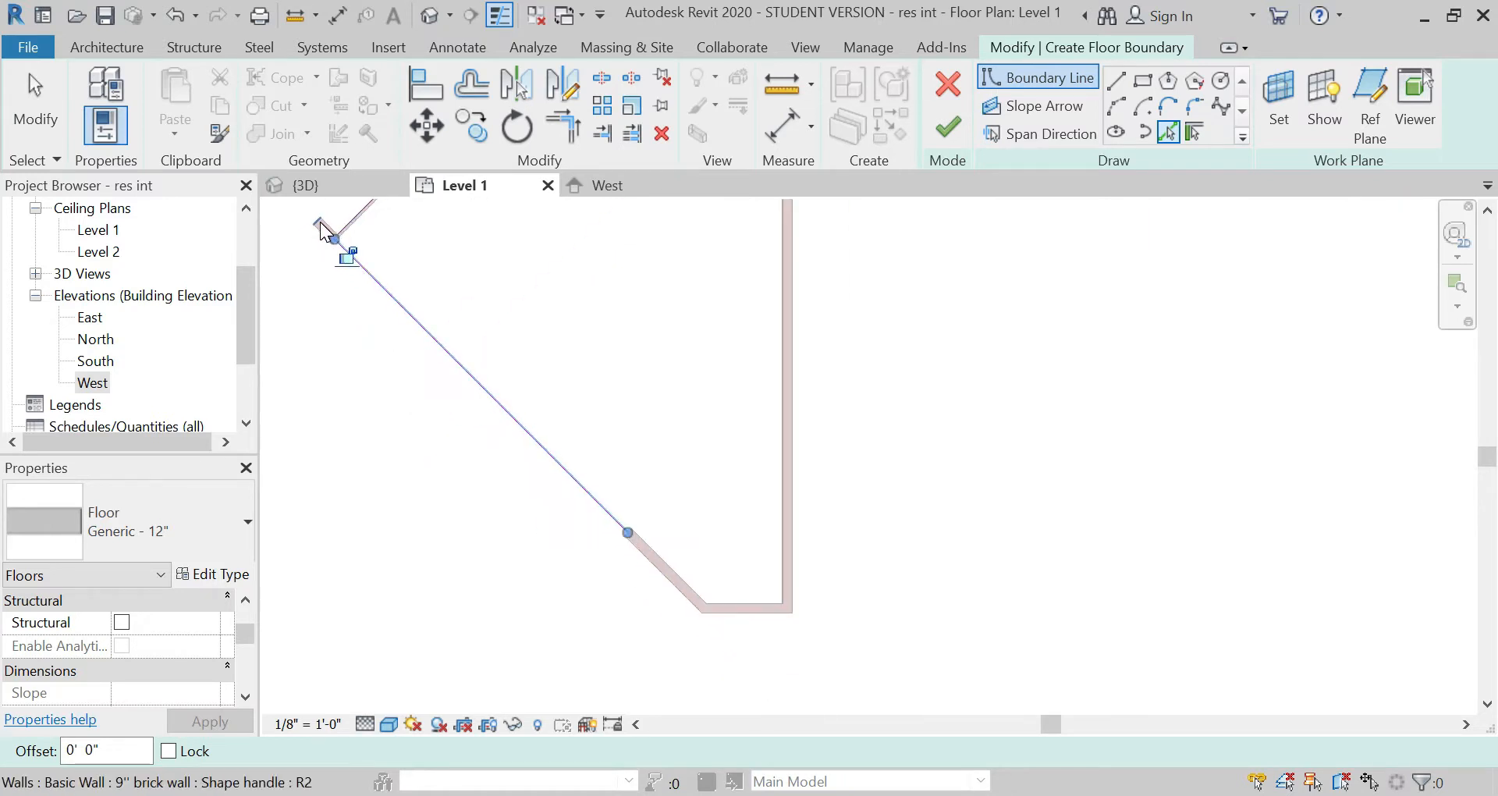
{"action": "scroll", "coordinate": [629, 559], "scroll_direction": "up", "scroll_amount": 4}
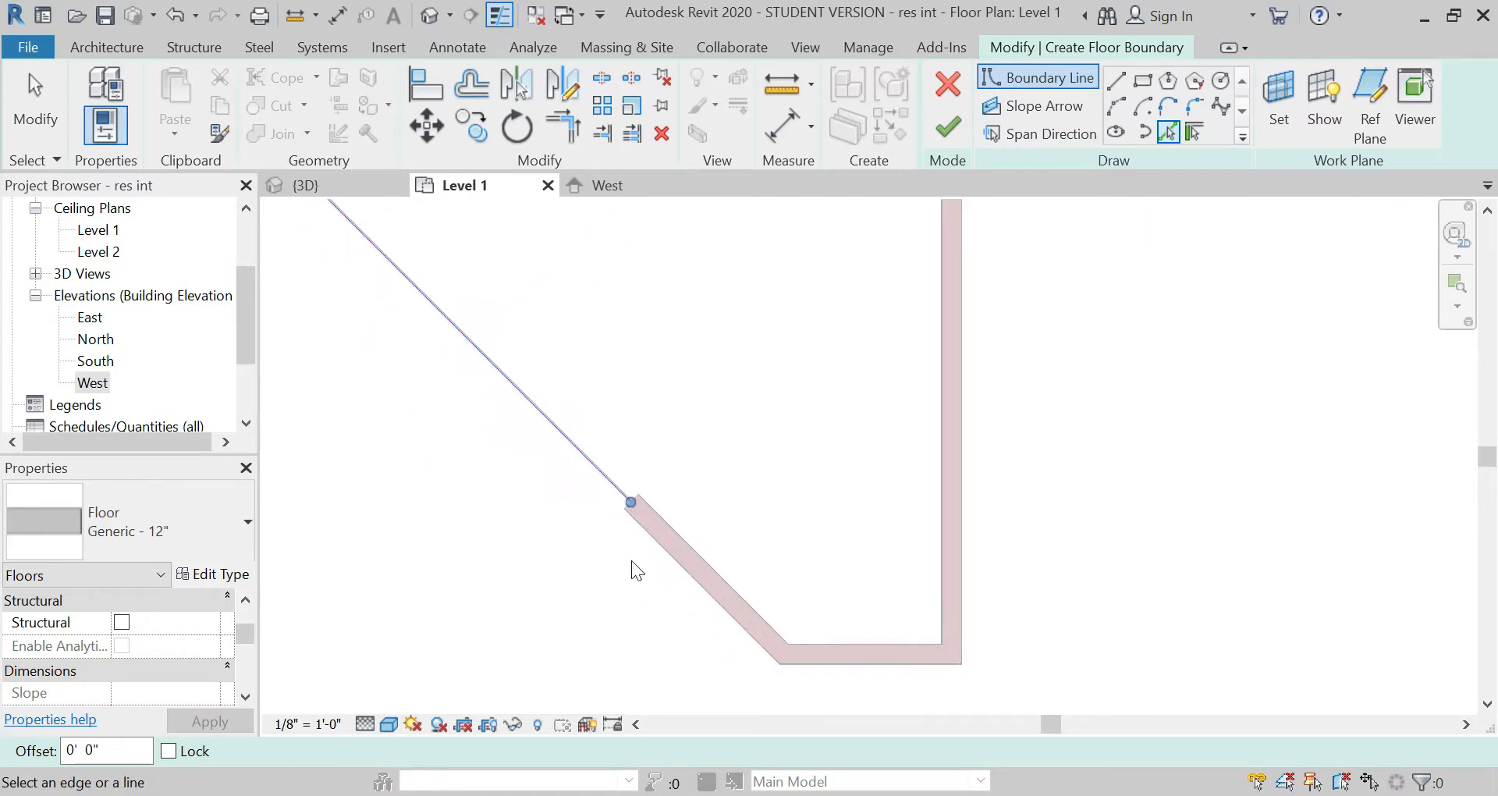
{"action": "left_click", "coordinate": [663, 526]}
{"action": "scroll", "coordinate": [635, 447], "scroll_direction": "up", "scroll_amount": 5}
{"action": "left_click", "coordinate": [525, 453]}
{"action": "scroll", "coordinate": [355, 368], "scroll_direction": "down", "scroll_amount": 5}
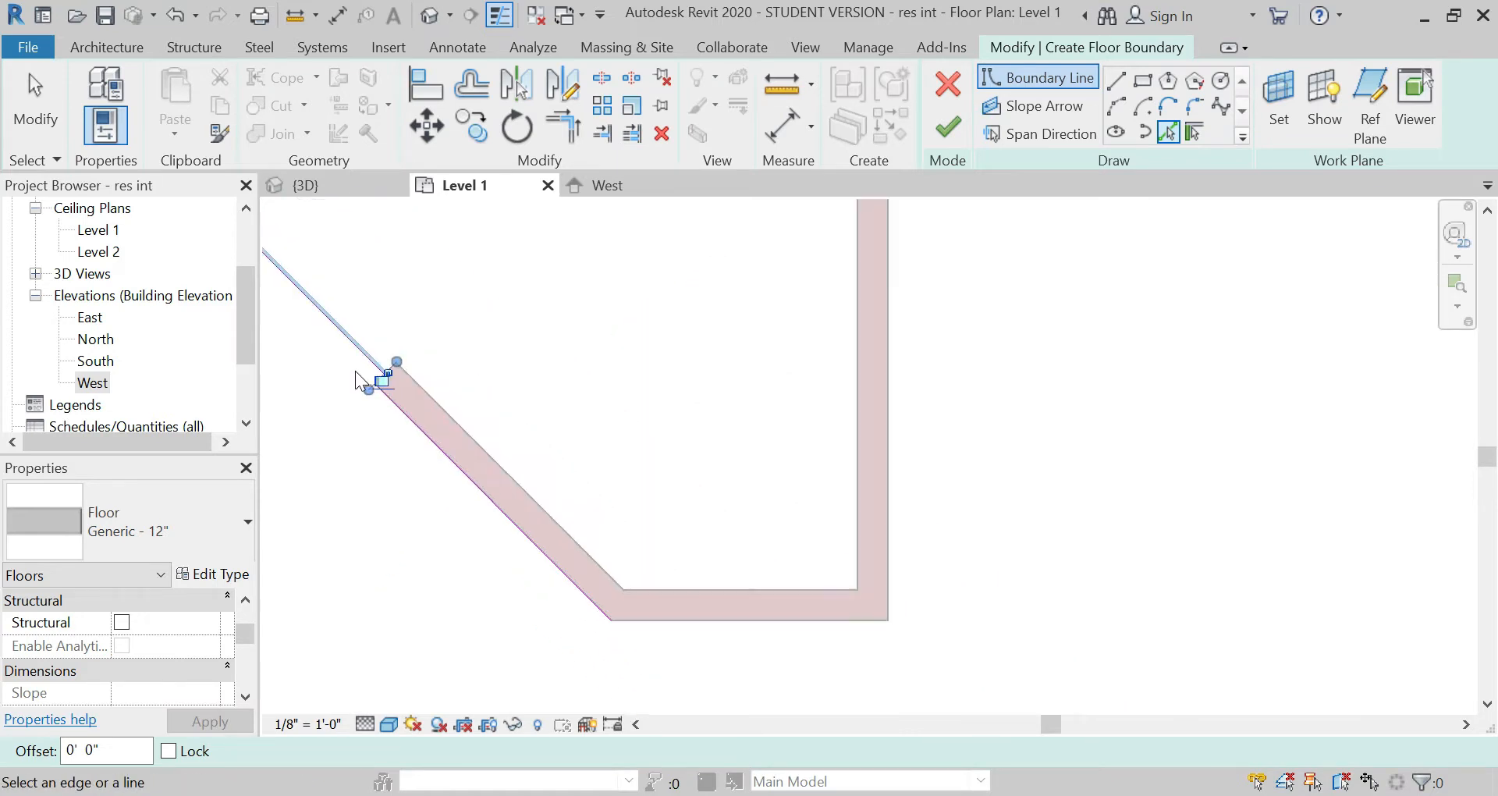
Step: Add floor boundary lines along the outer faces of the bottom and right brick walls
{"action": "left_click", "coordinate": [710, 629]}
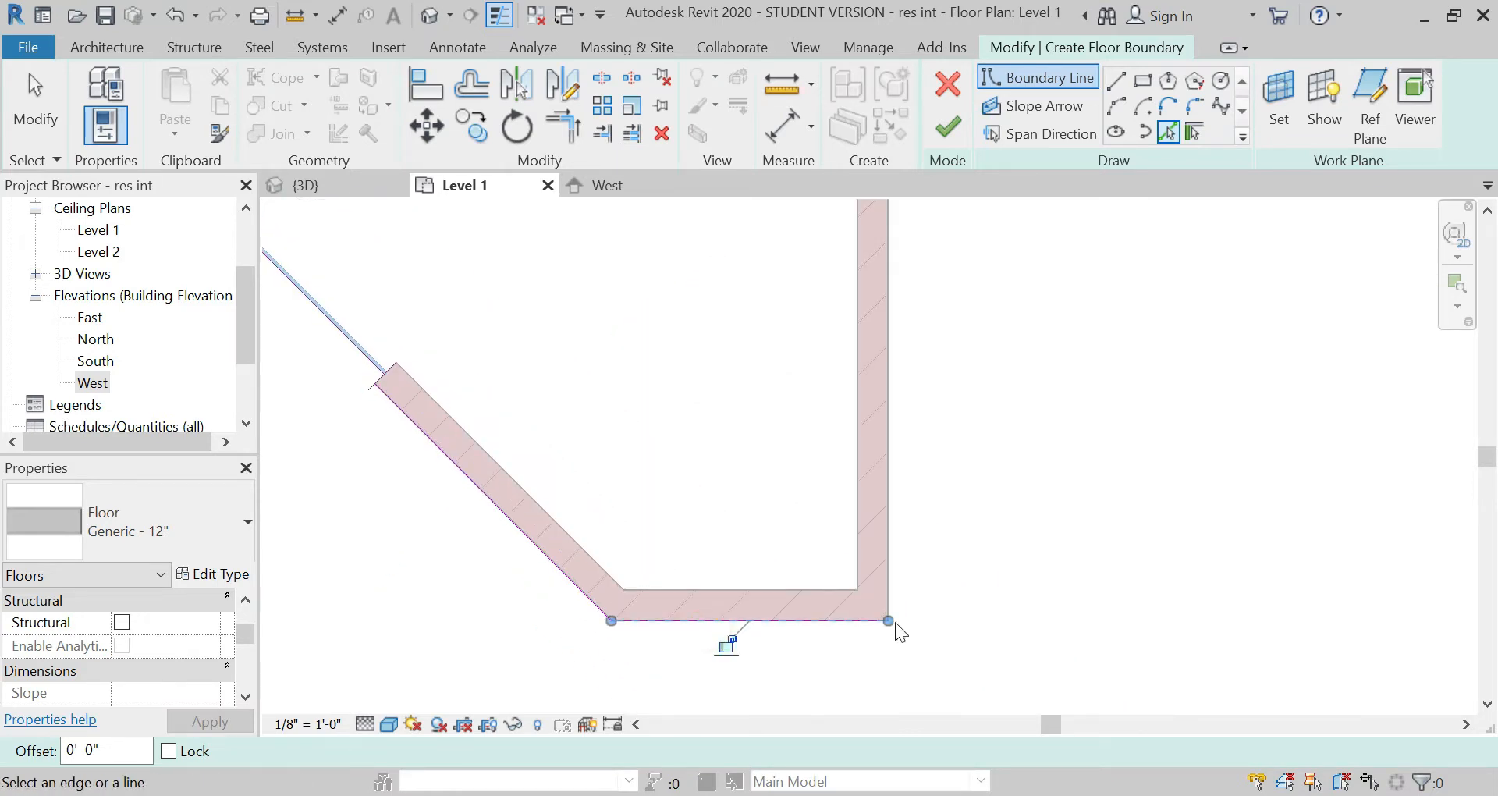
{"action": "left_click", "coordinate": [893, 551]}
{"action": "scroll", "coordinate": [905, 690], "scroll_direction": "down", "scroll_amount": 6}
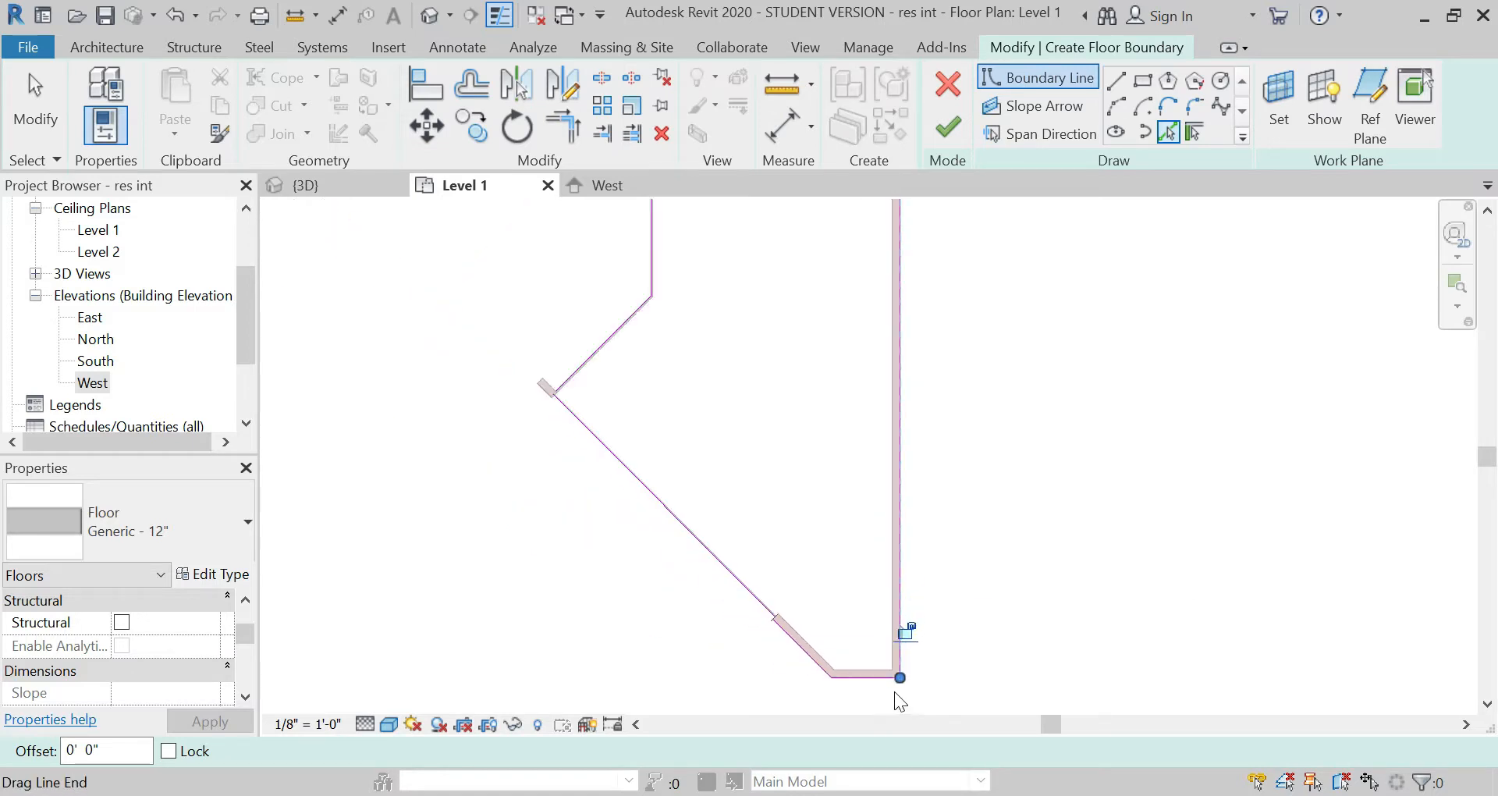
Step: Trim the diagonal partition and curtain wall boundary lines to a corner beside the short brick wall
{"action": "left_click", "coordinate": [577, 140]}
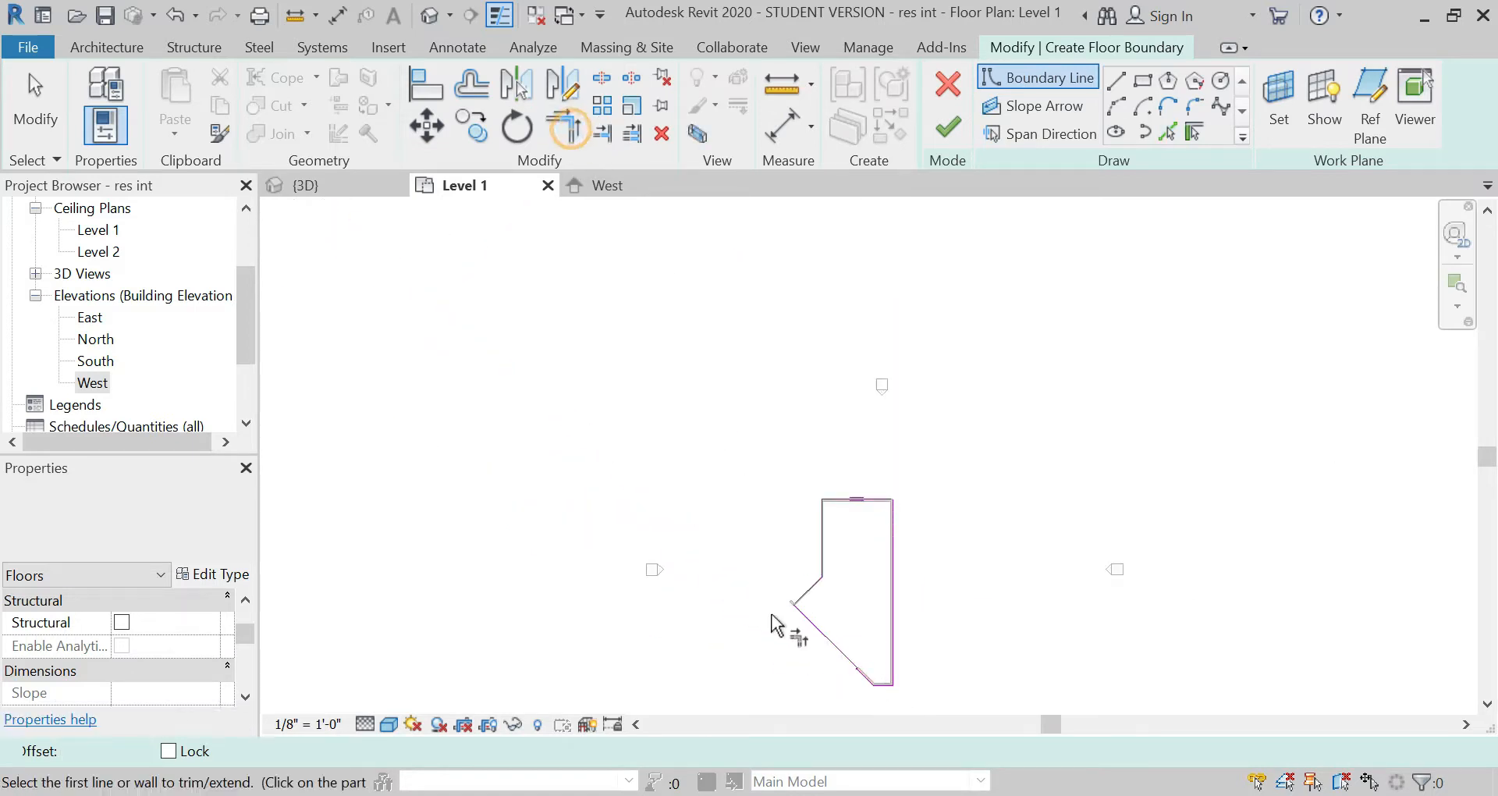
{"action": "scroll", "coordinate": [812, 636], "scroll_direction": "up", "scroll_amount": 8}
{"action": "left_click", "coordinate": [695, 448]}
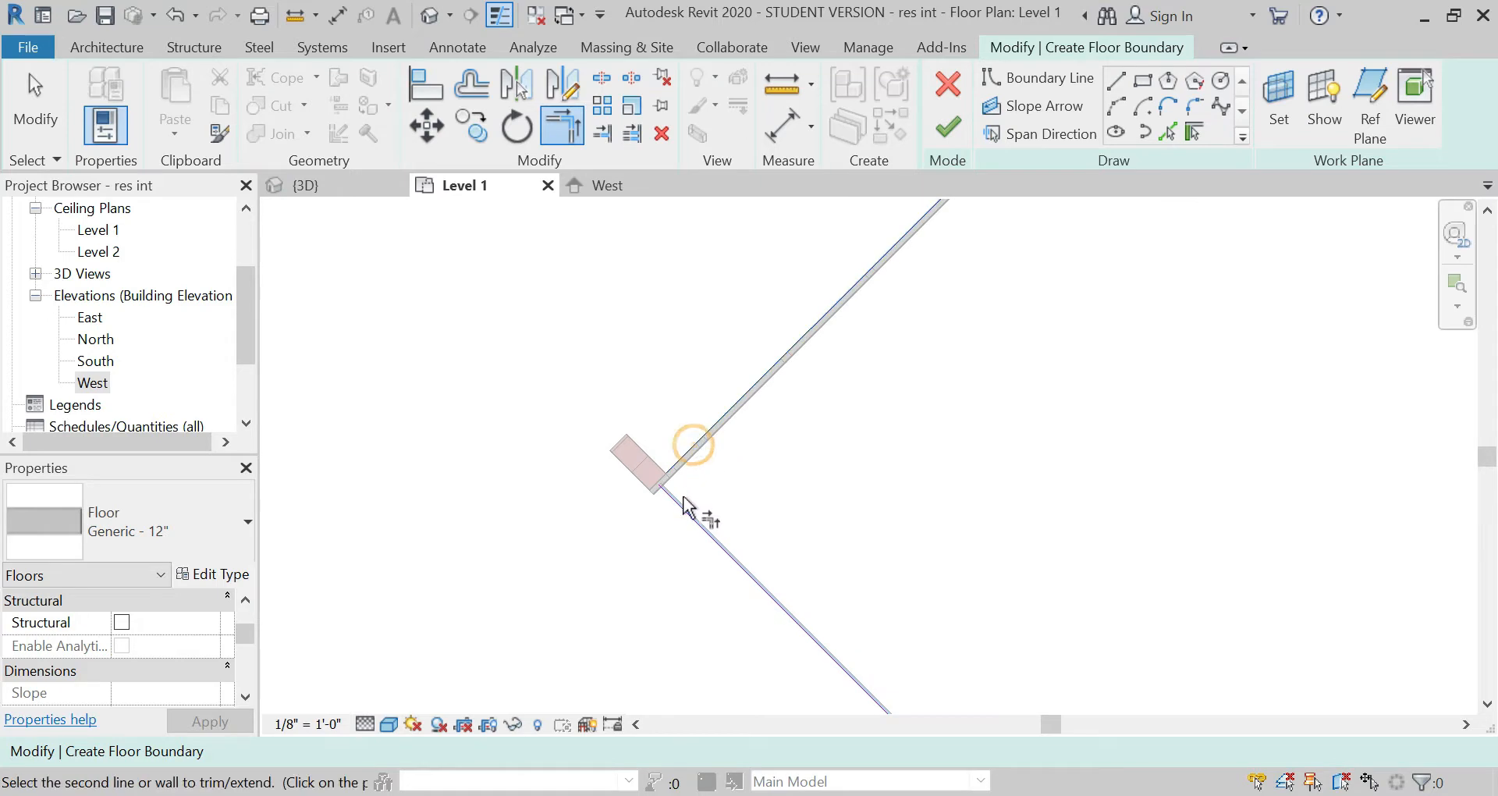
{"action": "left_click", "coordinate": [686, 512]}
{"action": "scroll", "coordinate": [522, 334], "scroll_direction": "down", "scroll_amount": 5}
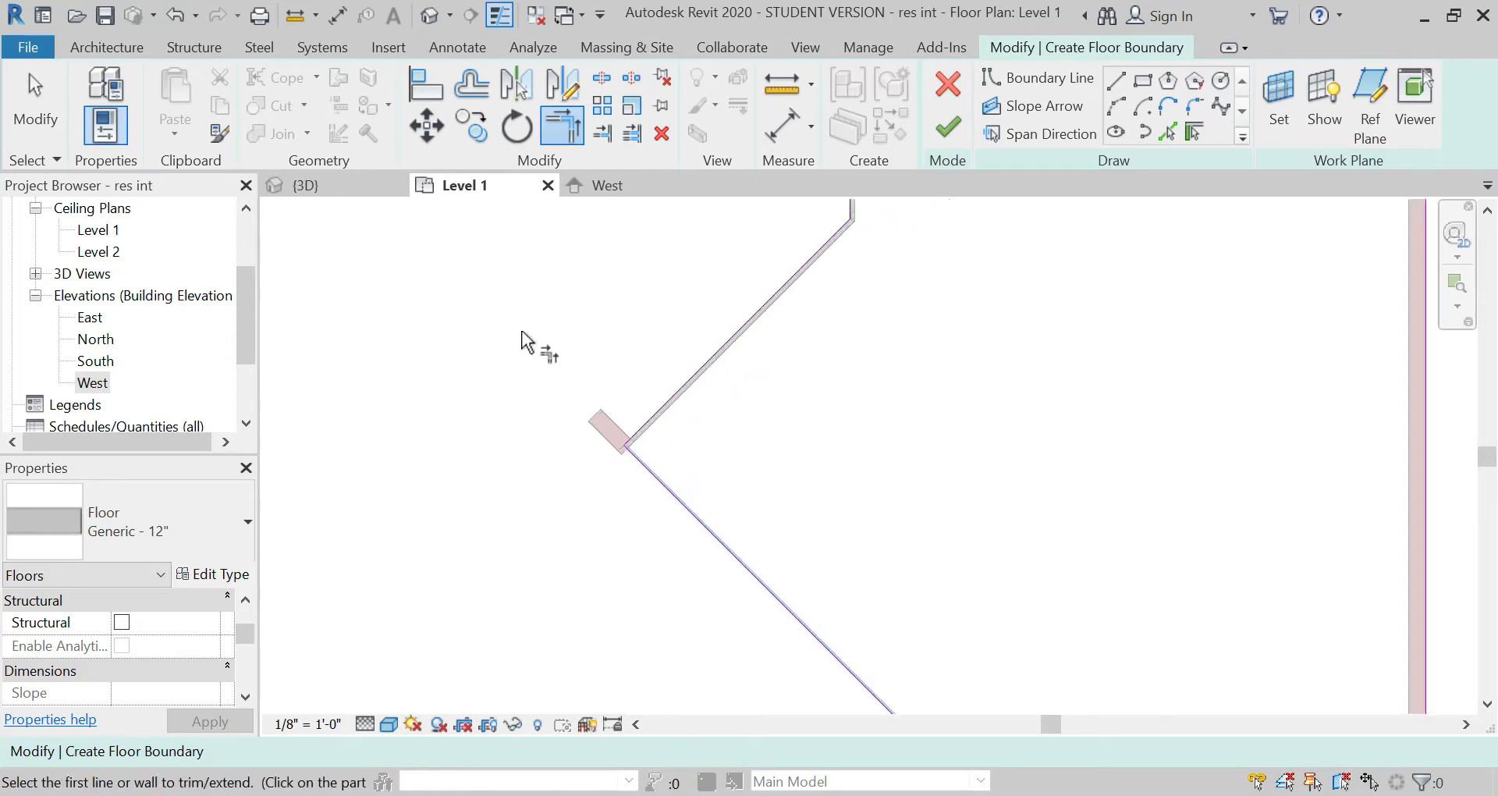
Step: Trim the diagonal brick wall's boundary line and its end line to a corner at the curtain wall junction
{"action": "scroll", "coordinate": [726, 540], "scroll_direction": "up", "scroll_amount": 5}
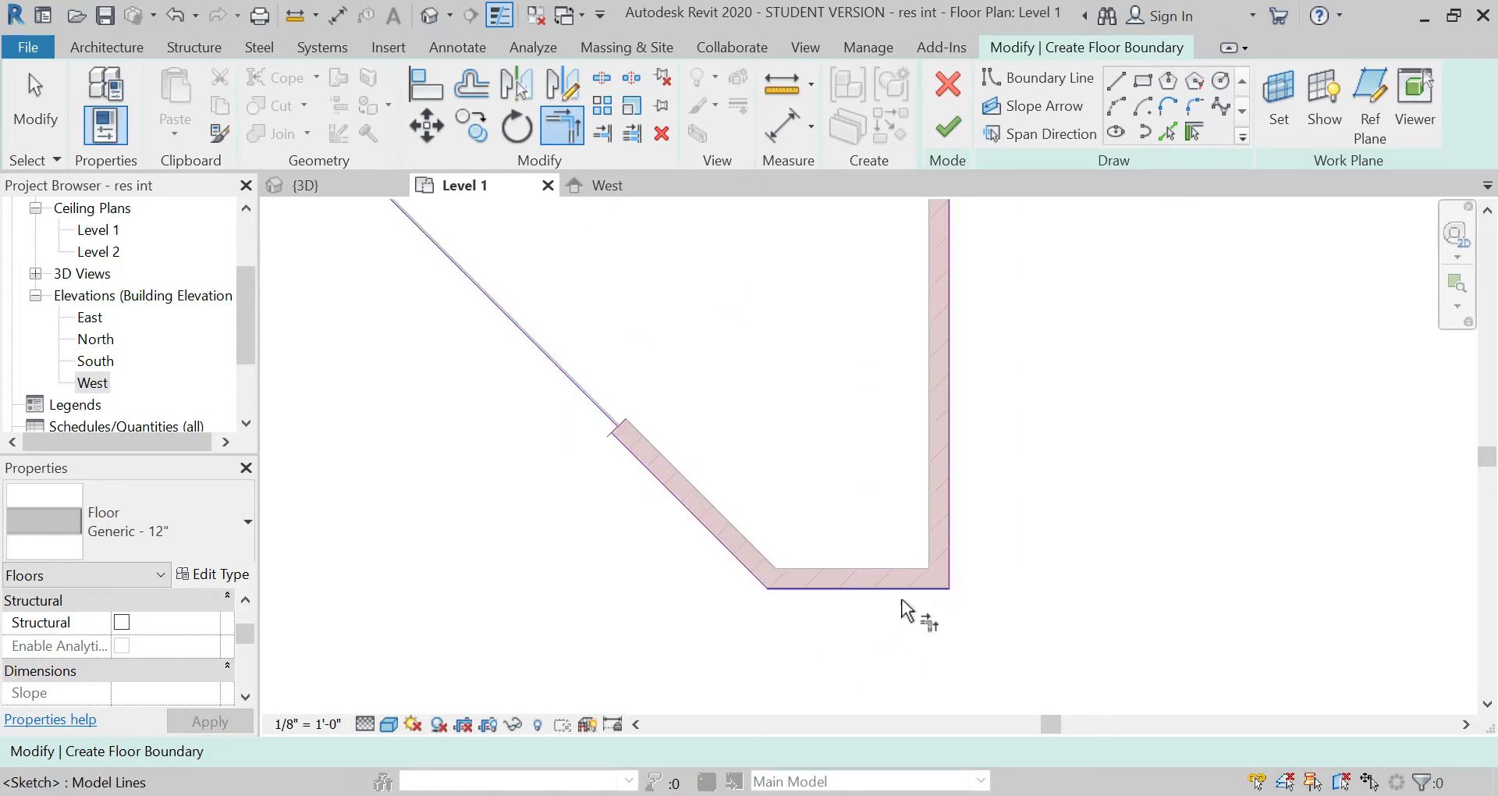
{"action": "scroll", "coordinate": [622, 444], "scroll_direction": "up", "scroll_amount": 5}
{"action": "left_click", "coordinate": [639, 434]}
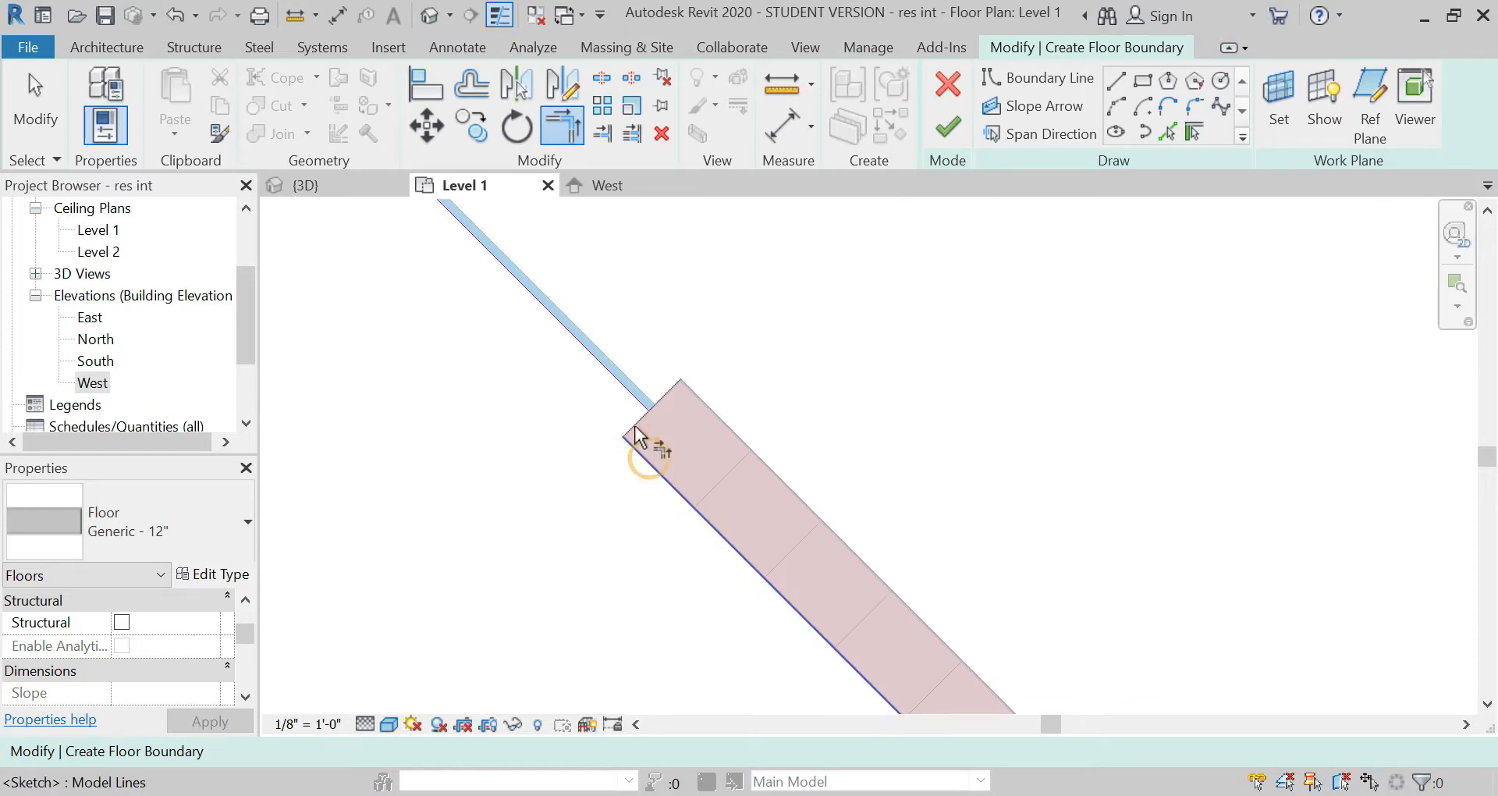
{"action": "left_click", "coordinate": [635, 419]}
{"action": "scroll", "coordinate": [695, 587], "scroll_direction": "down", "scroll_amount": 2}
{"action": "scroll", "coordinate": [696, 624], "scroll_direction": "down", "scroll_amount": 6}
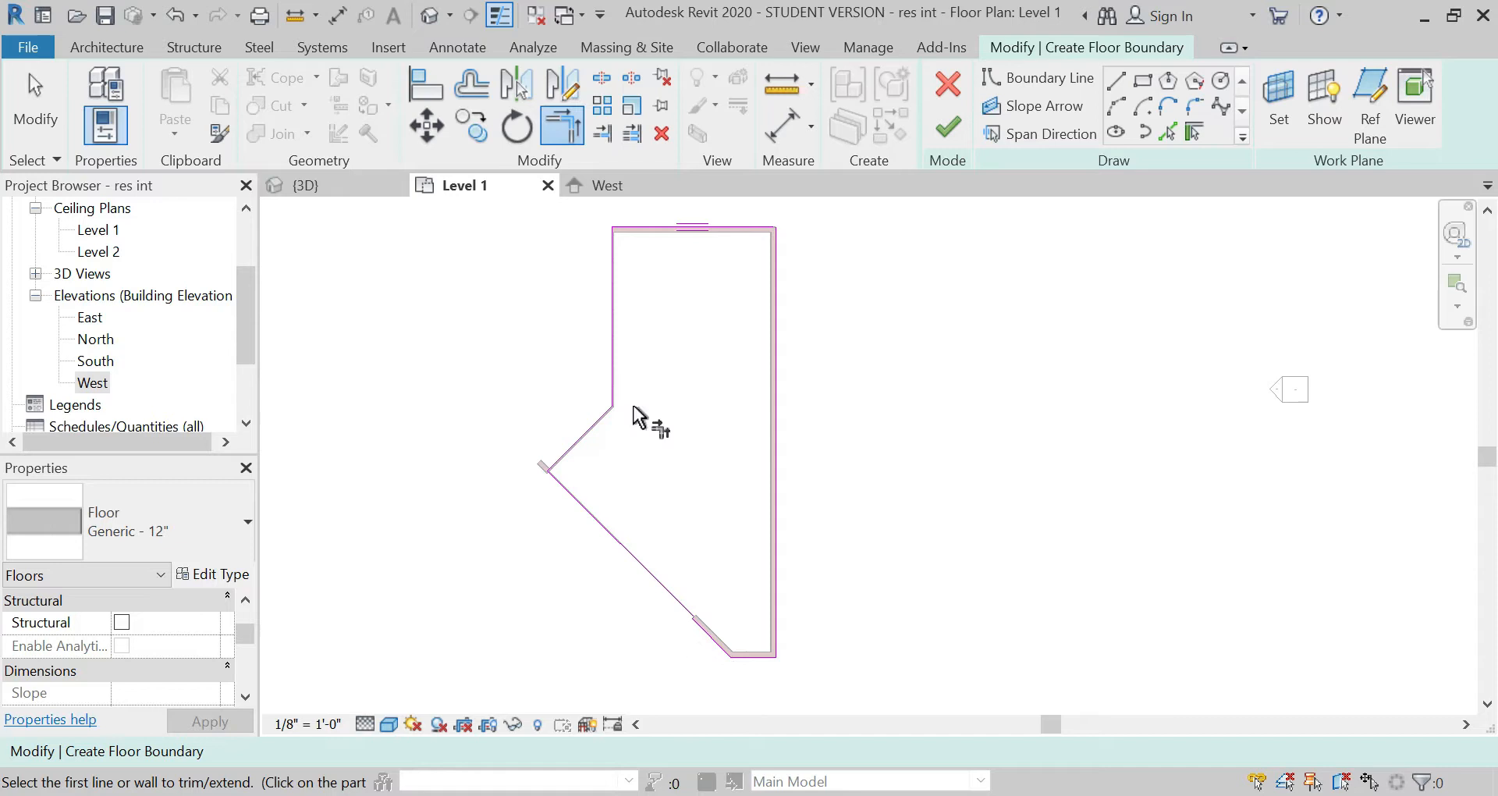
Step: Trim the top and right boundary lines to a corner and finish the floor sketch
{"action": "key", "text": "Escape"}
{"action": "key", "text": "t"}
{"action": "key", "text": "r"}
{"action": "left_click", "coordinate": [731, 224]}
{"action": "left_click", "coordinate": [783, 248]}
{"action": "left_click", "coordinate": [951, 129]}
{"action": "key", "text": "Escape"}
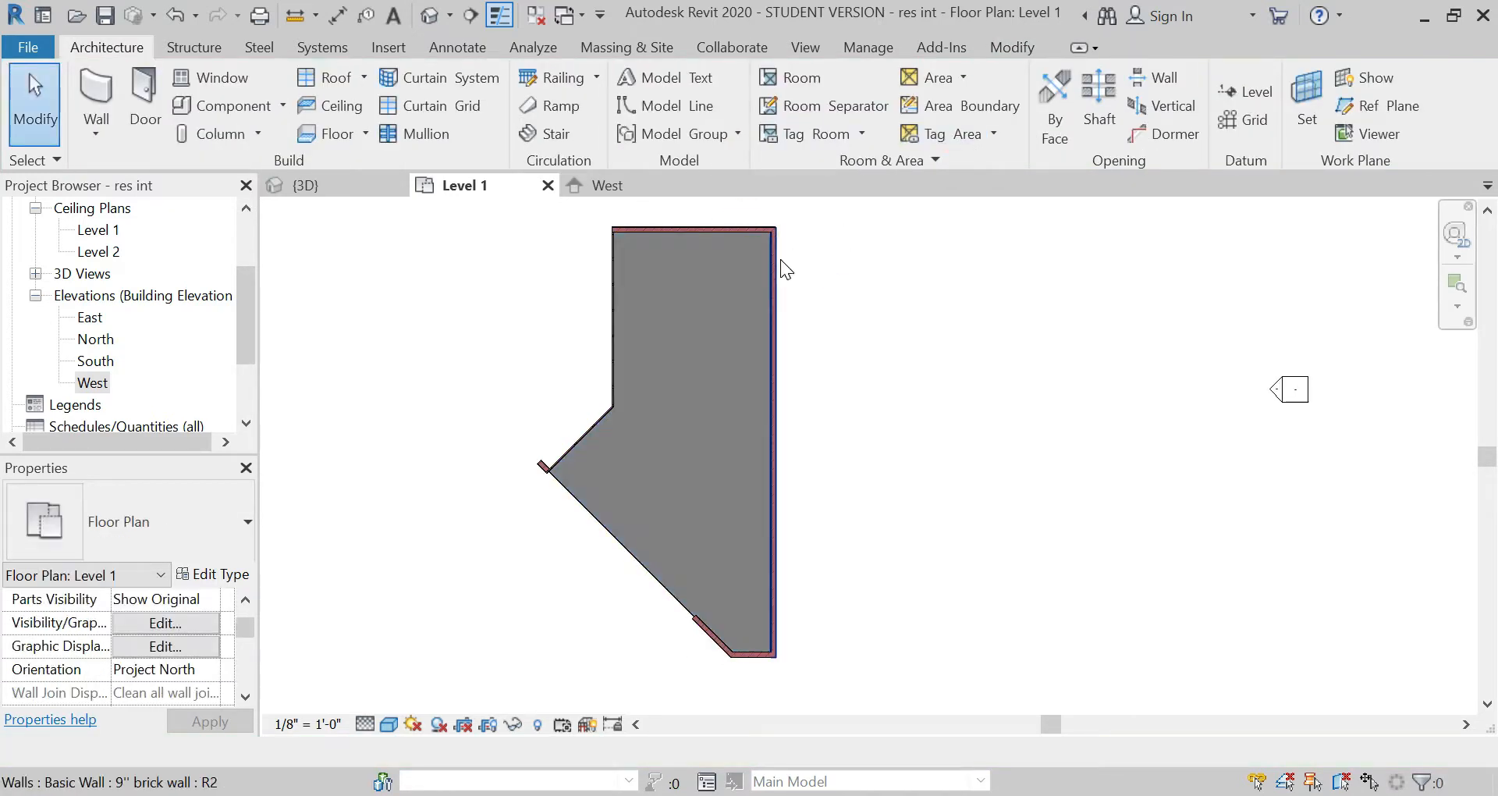
Step: Examine the new floor and the surrounding walls in the 3D view
{"action": "left_click", "coordinate": [372, 185]}
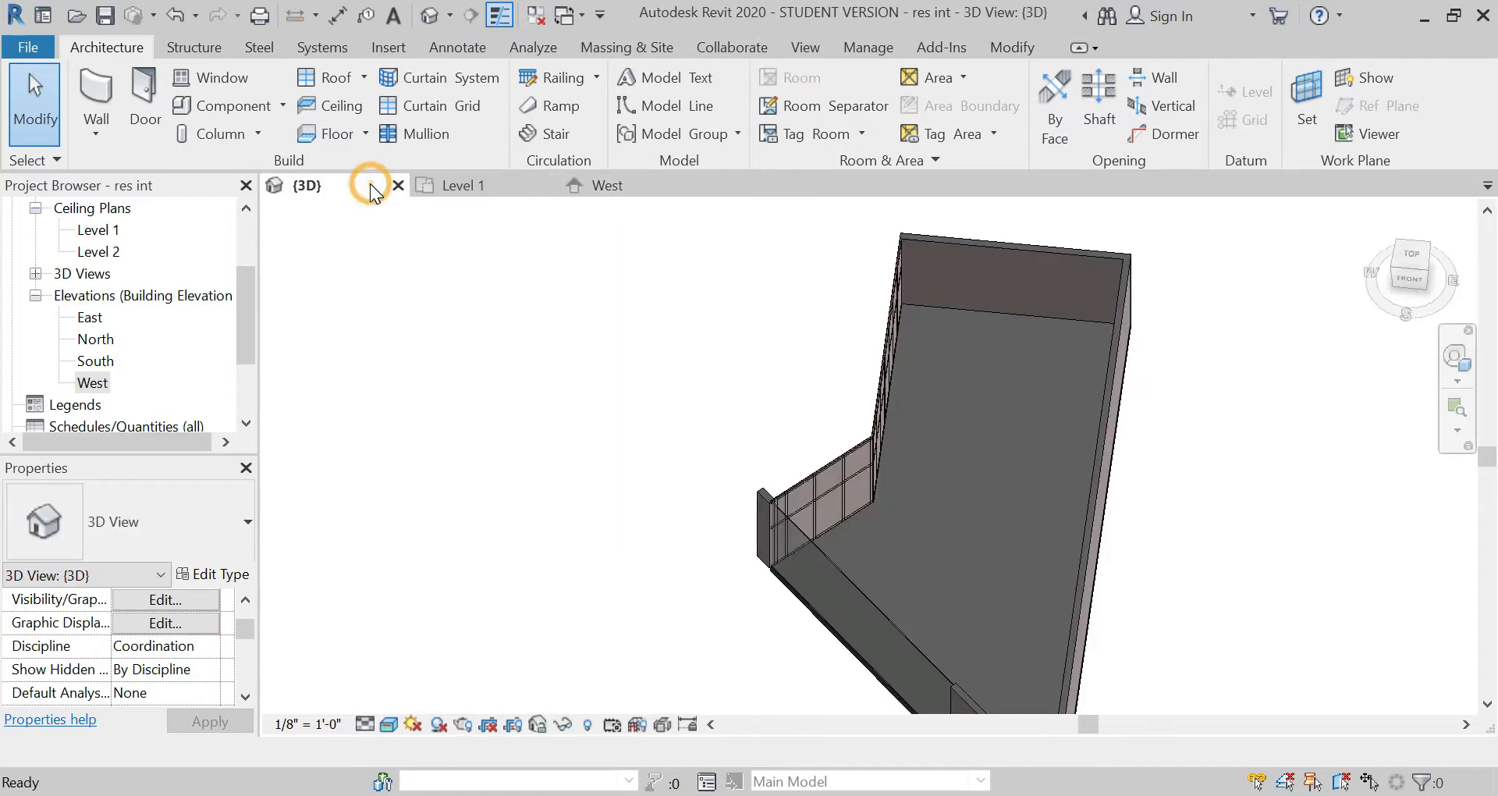
{"action": "scroll", "coordinate": [904, 381], "scroll_direction": "down", "scroll_amount": 1}
{"action": "scroll", "coordinate": [940, 620], "scroll_direction": "up", "scroll_amount": 1}
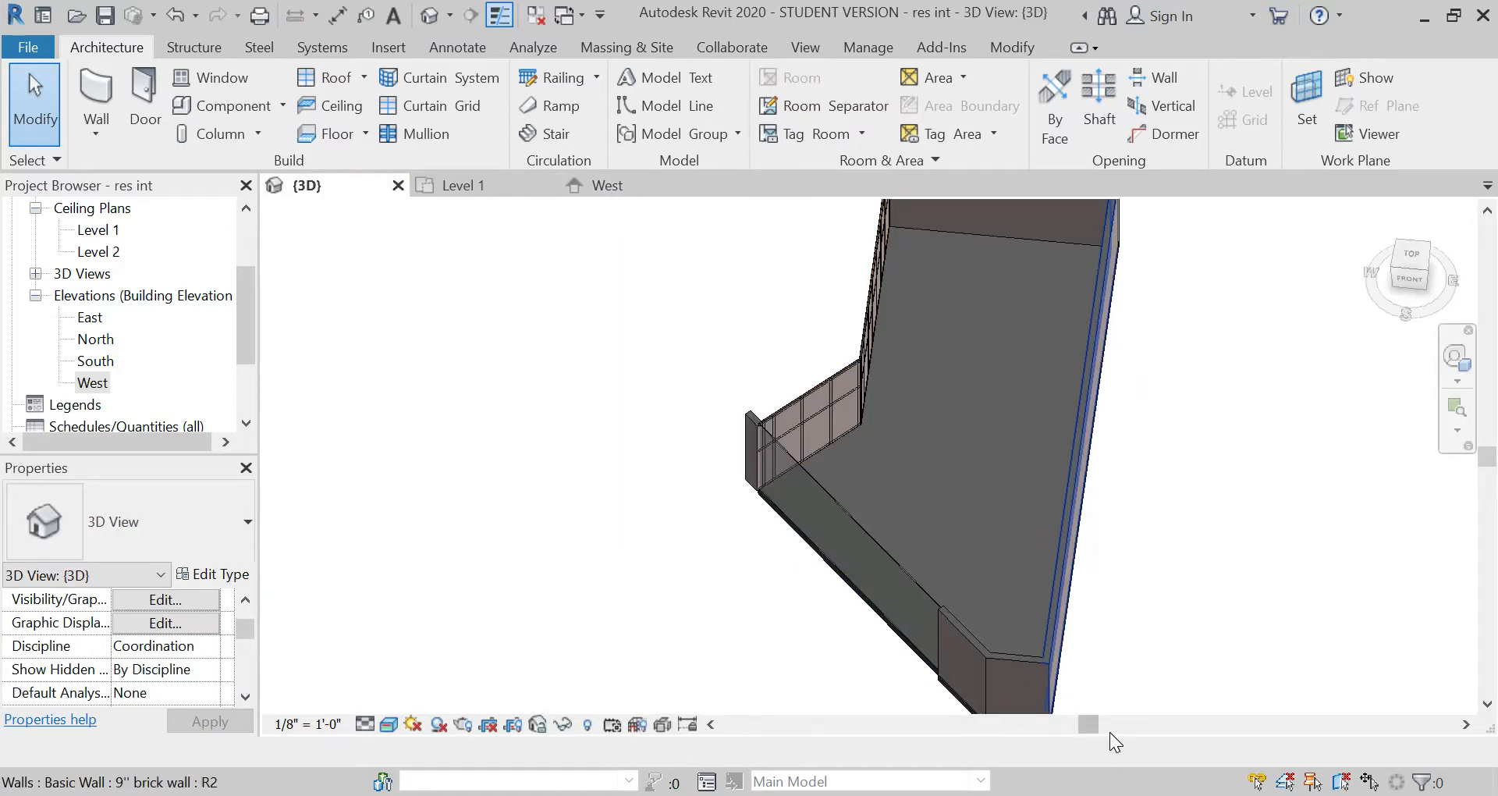
{"action": "scroll", "coordinate": [696, 526], "scroll_direction": "down", "scroll_amount": 1}
{"action": "scroll", "coordinate": [855, 303], "scroll_direction": "up", "scroll_amount": 1}
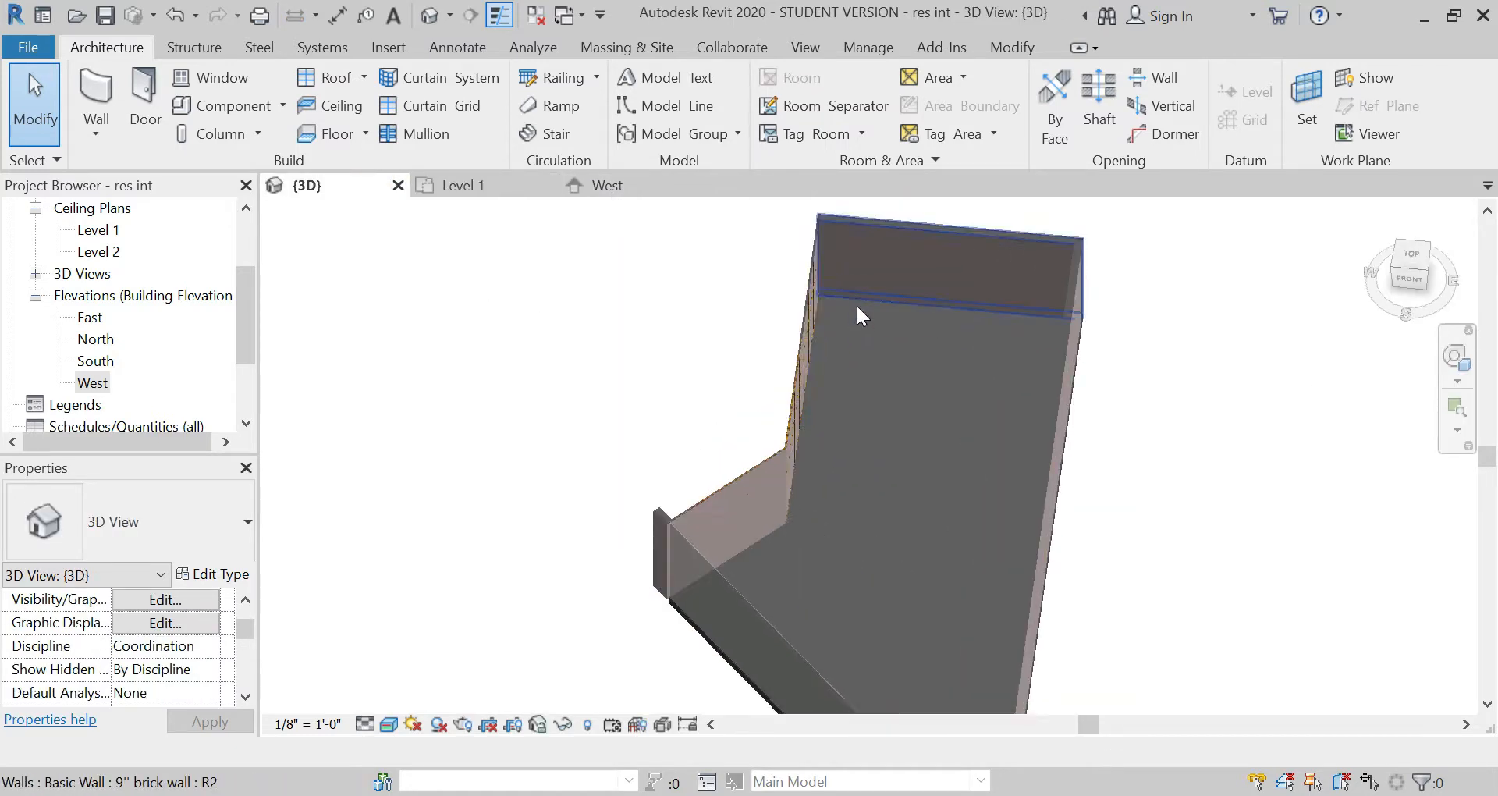
Step: Duplicate the new floor's Generic - 12" type under the name "res floor"
{"action": "left_click", "coordinate": [857, 309]}
{"action": "key", "text": "Escape"}
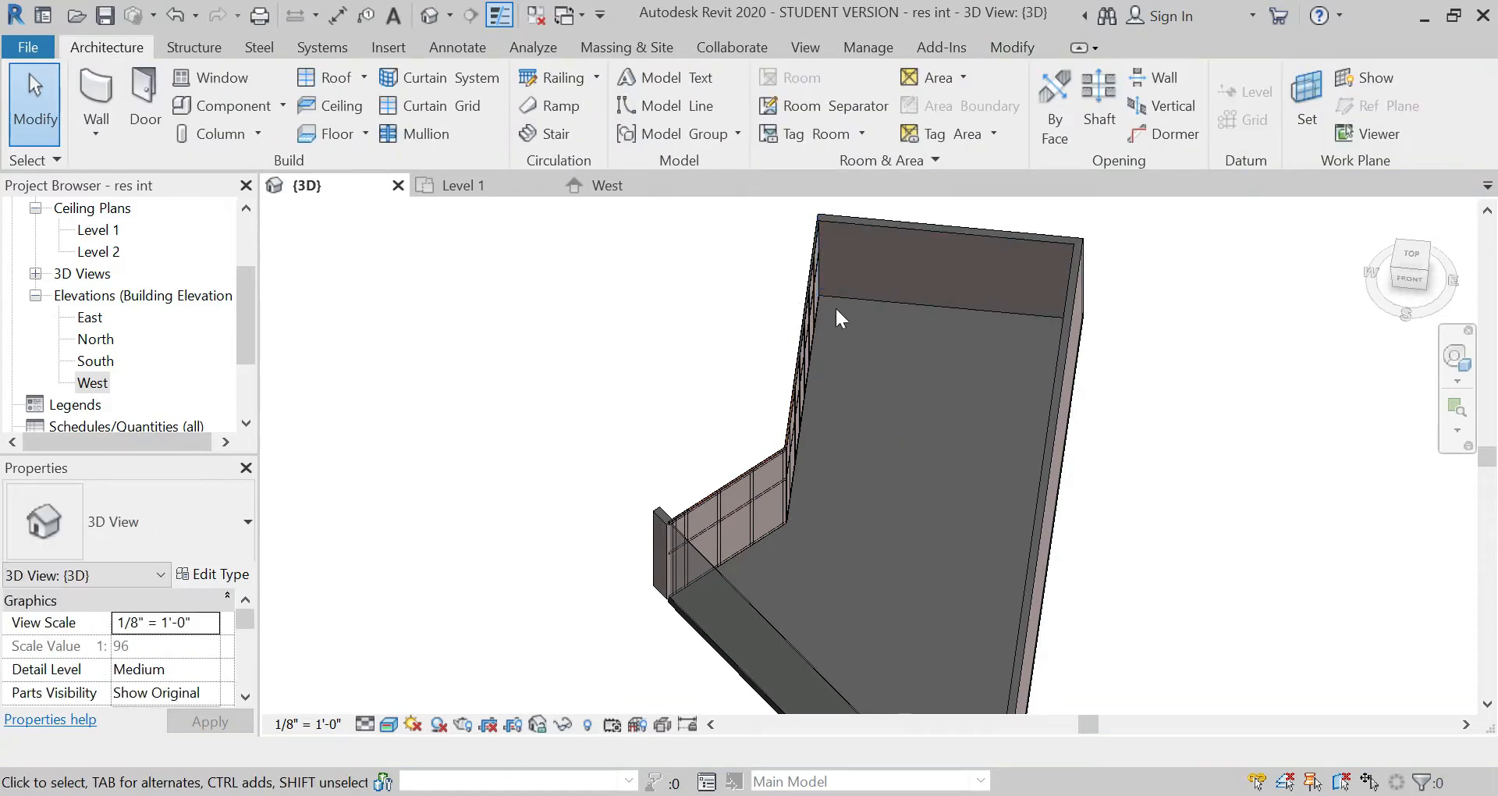
{"action": "left_click", "coordinate": [840, 298]}
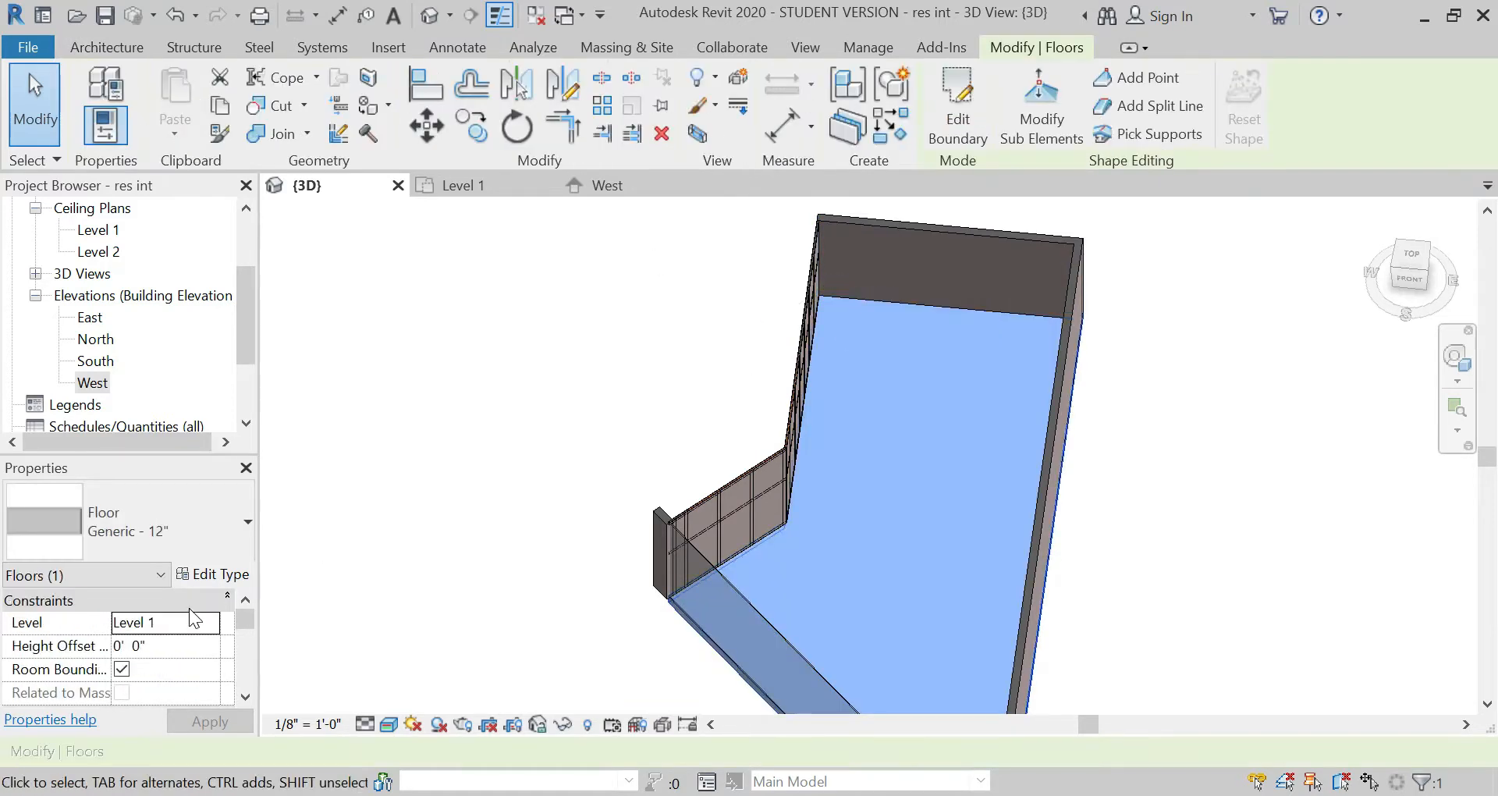
{"action": "left_click", "coordinate": [211, 575]}
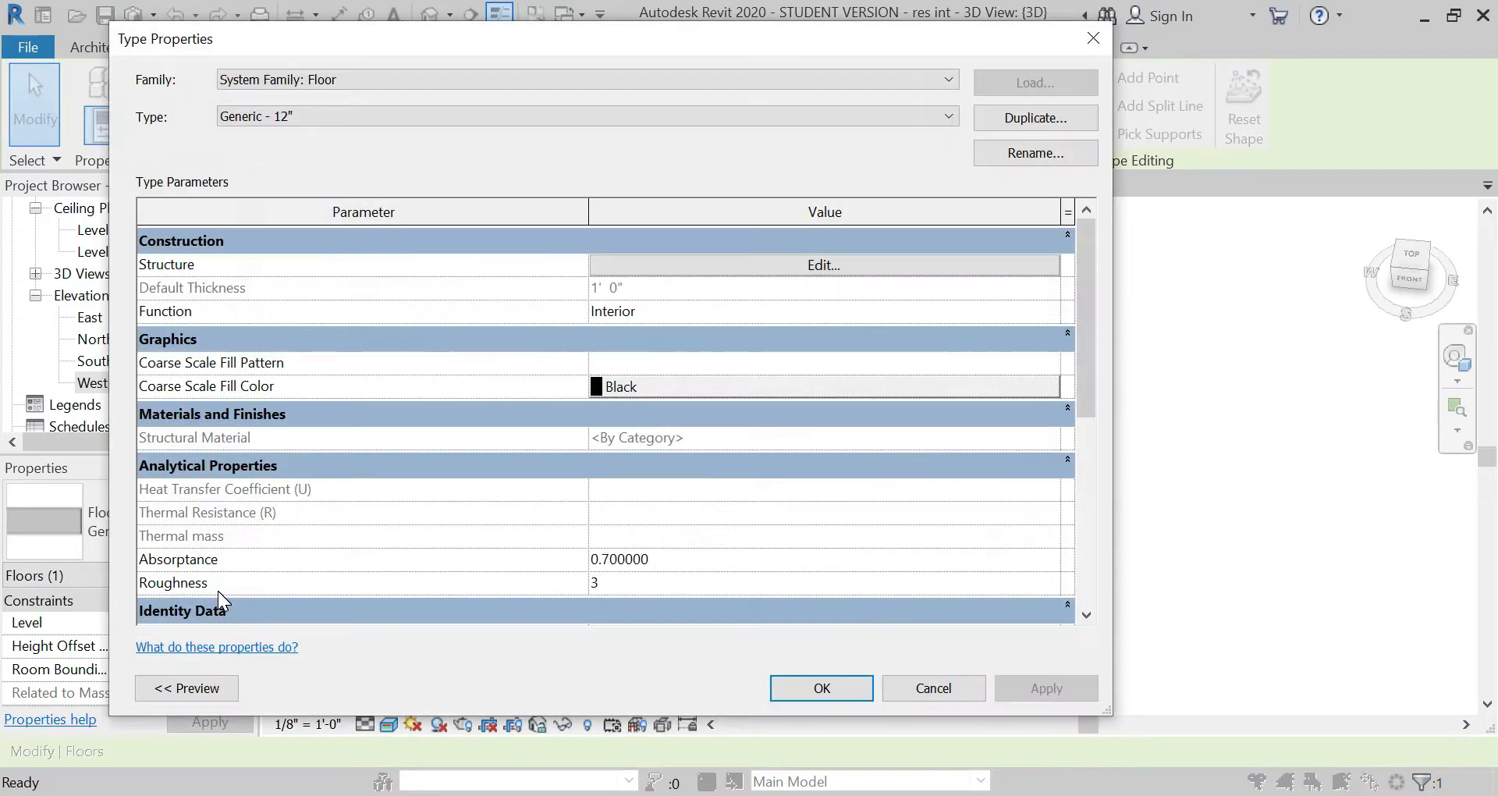
{"action": "left_click", "coordinate": [989, 123]}
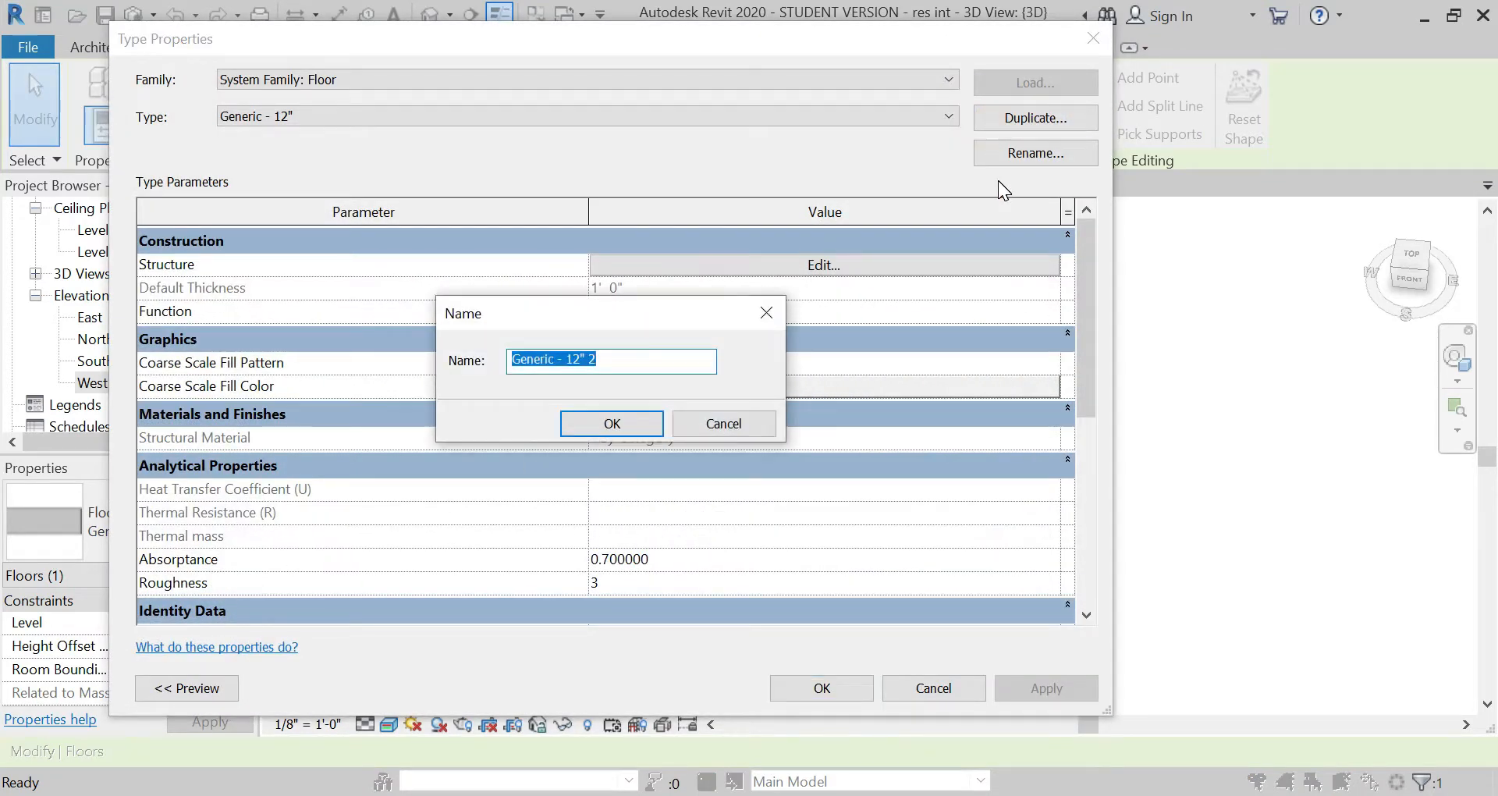
{"action": "type", "text": "res floor"}
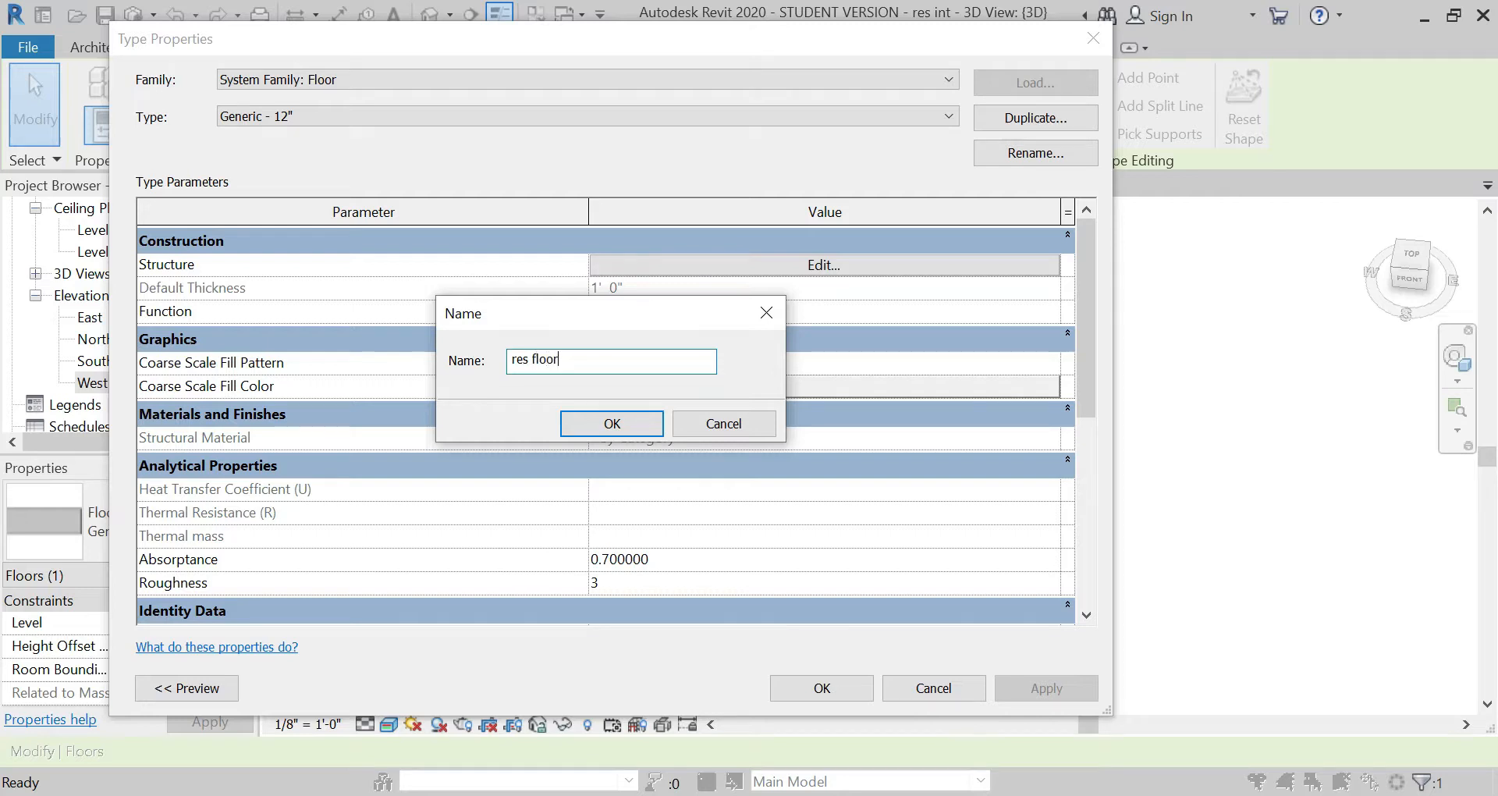
{"action": "key", "text": "Return"}
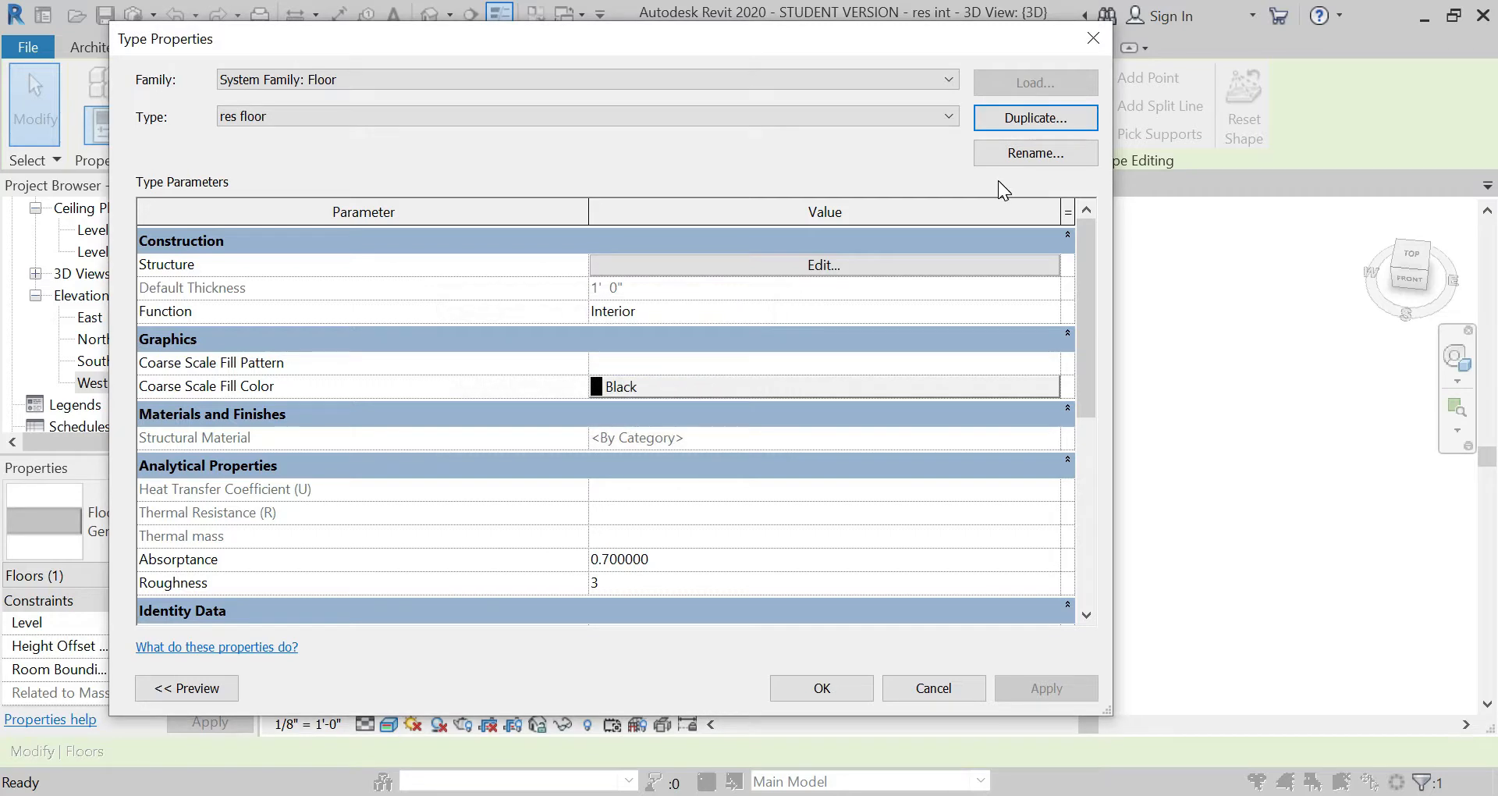
Step: In the res floor assembly, assign Gravel to the structure layer and set its thickness to 4"
{"action": "left_click", "coordinate": [915, 269]}
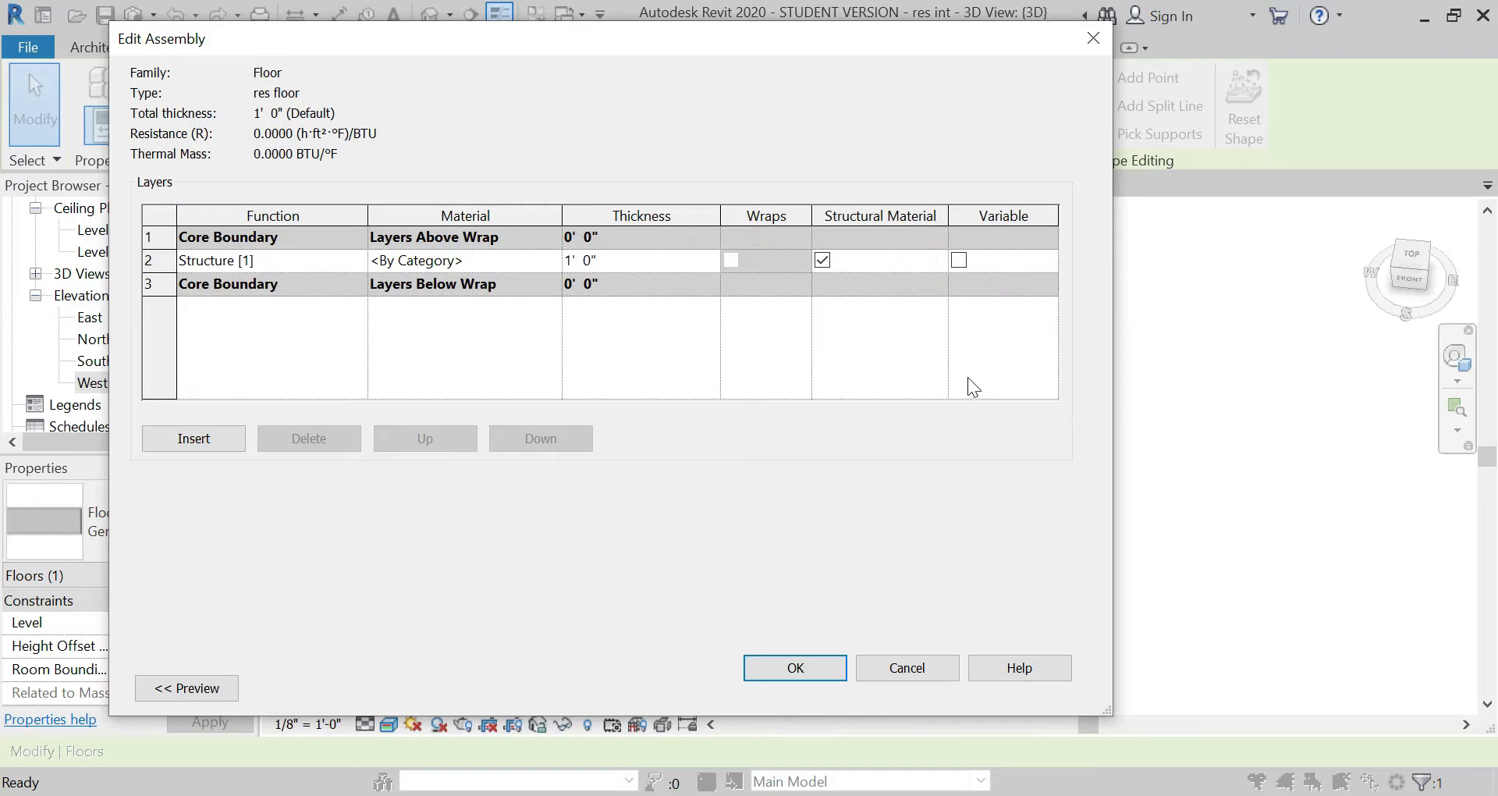
{"action": "left_click", "coordinate": [512, 264]}
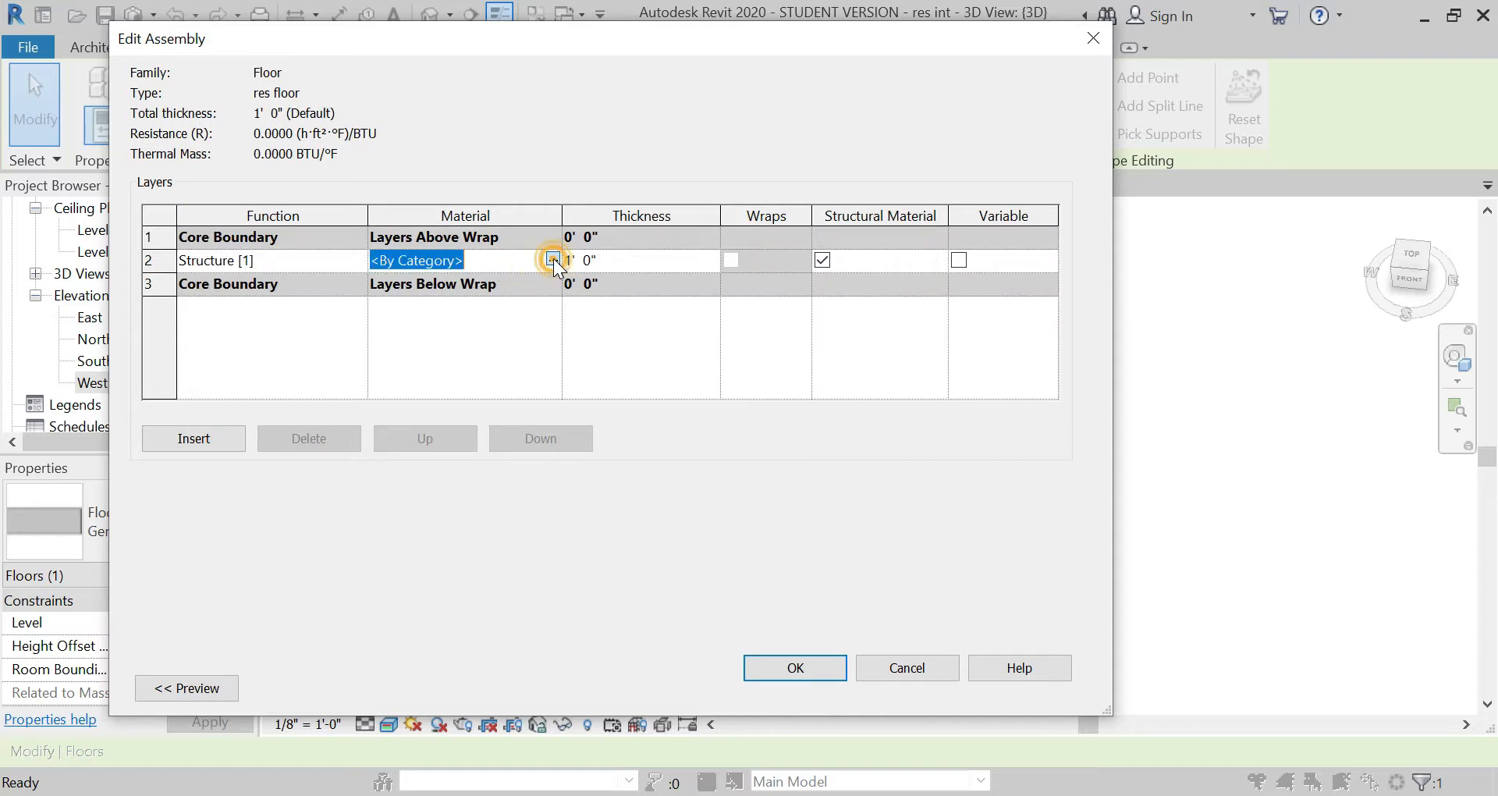
{"action": "left_click", "coordinate": [552, 262]}
{"action": "type", "text": "g"}
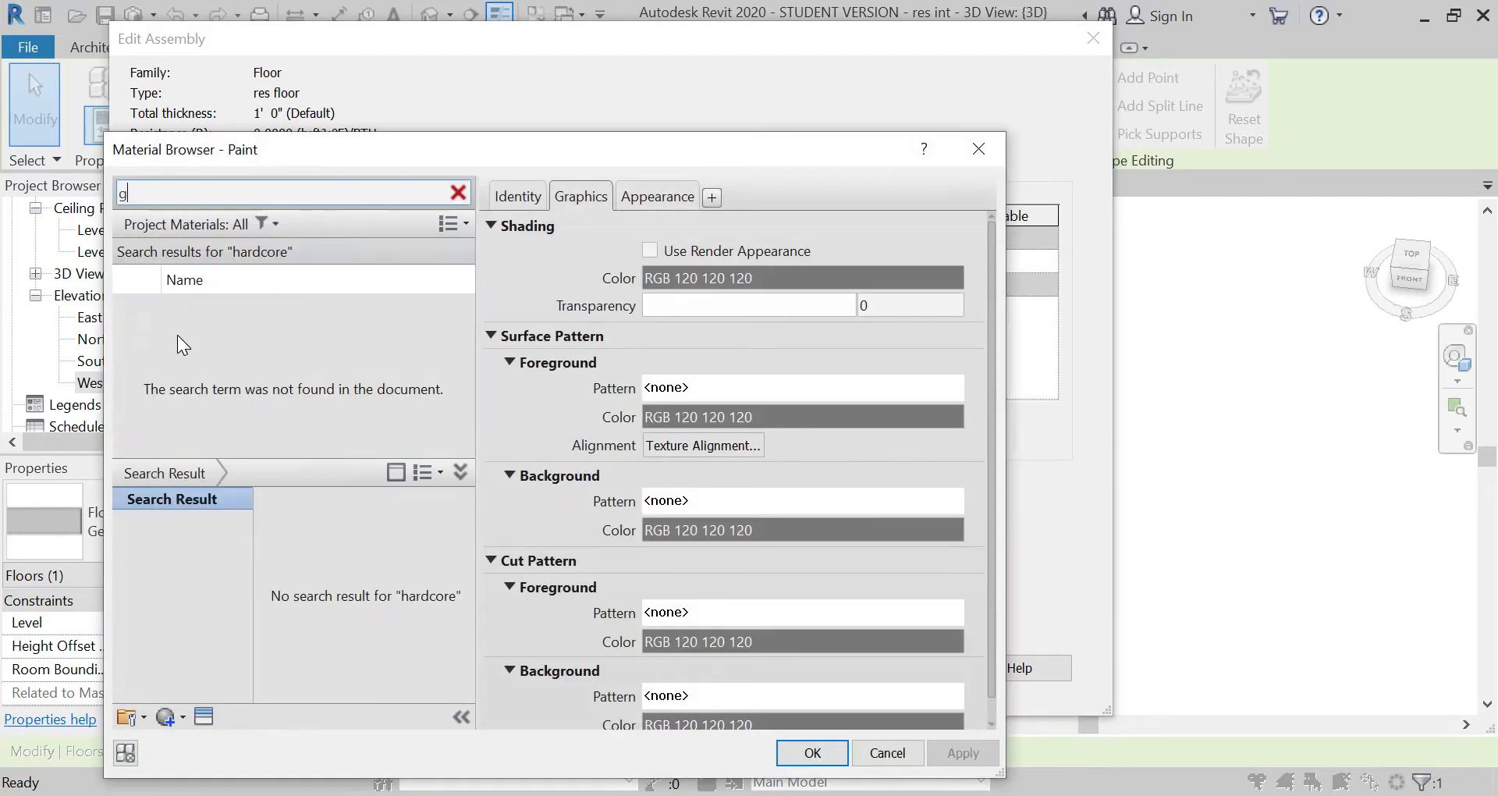
{"action": "type", "text": "ravel"}
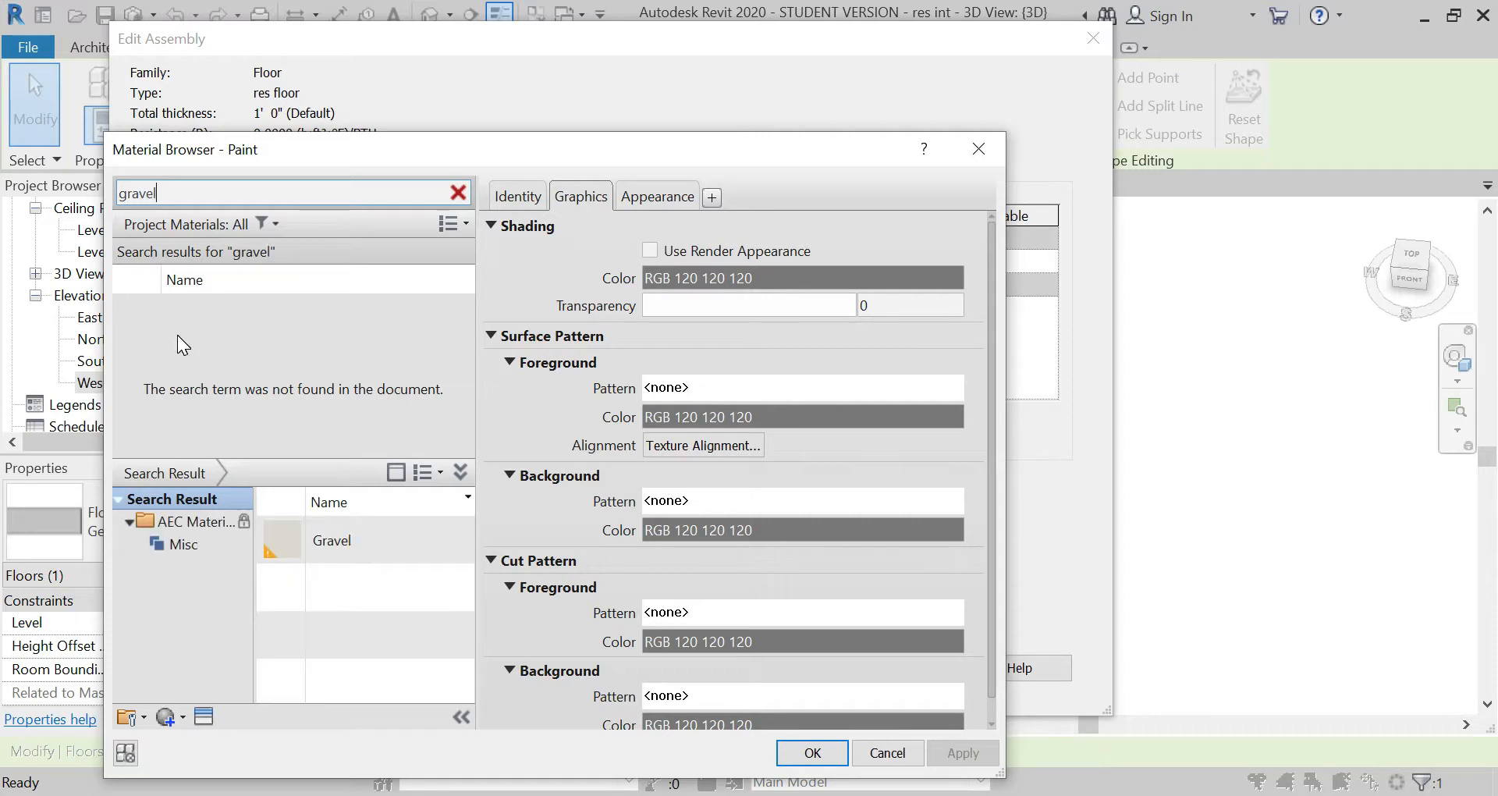
{"action": "left_click", "coordinate": [442, 541]}
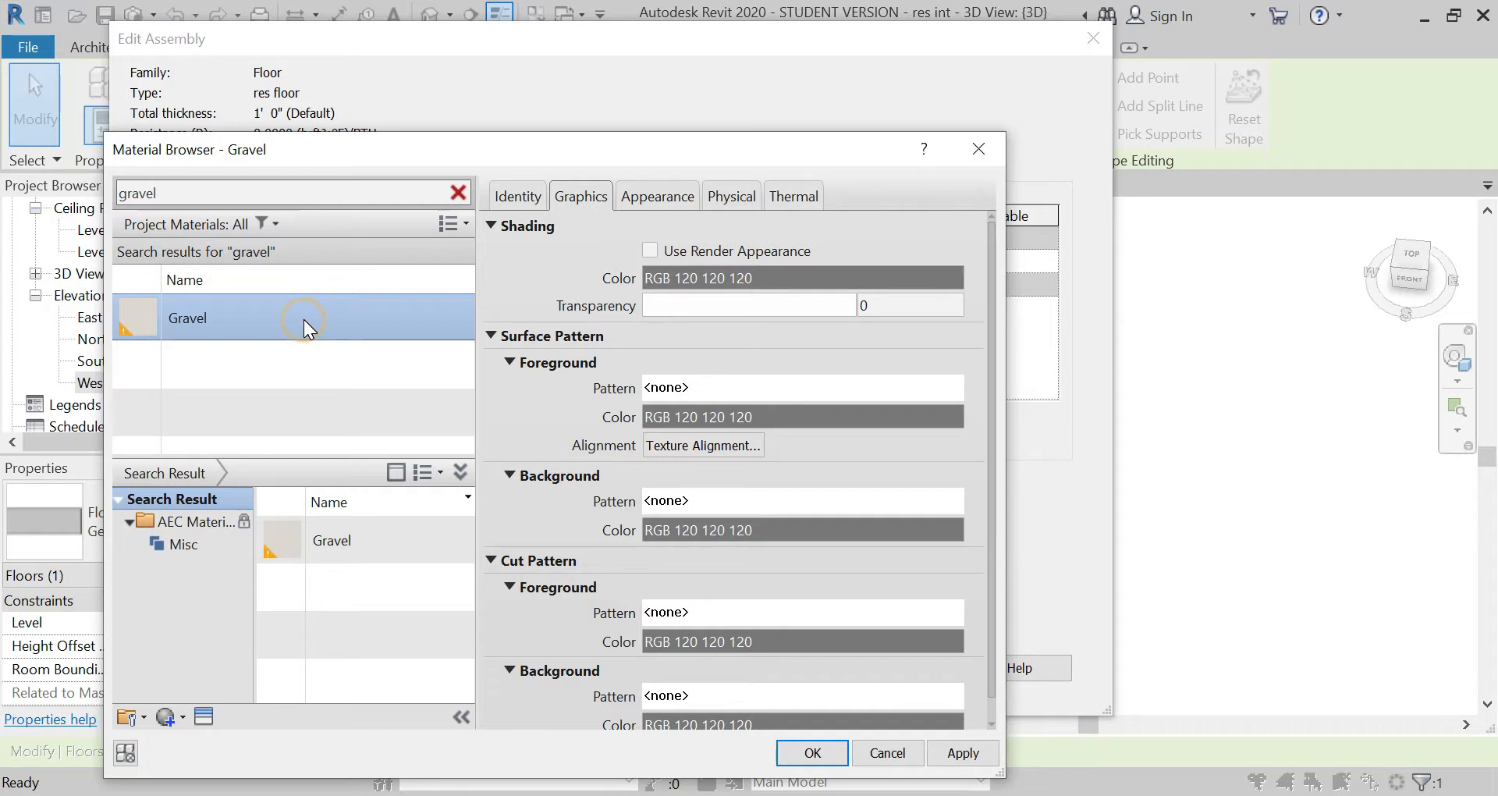
{"action": "left_click", "coordinate": [812, 752]}
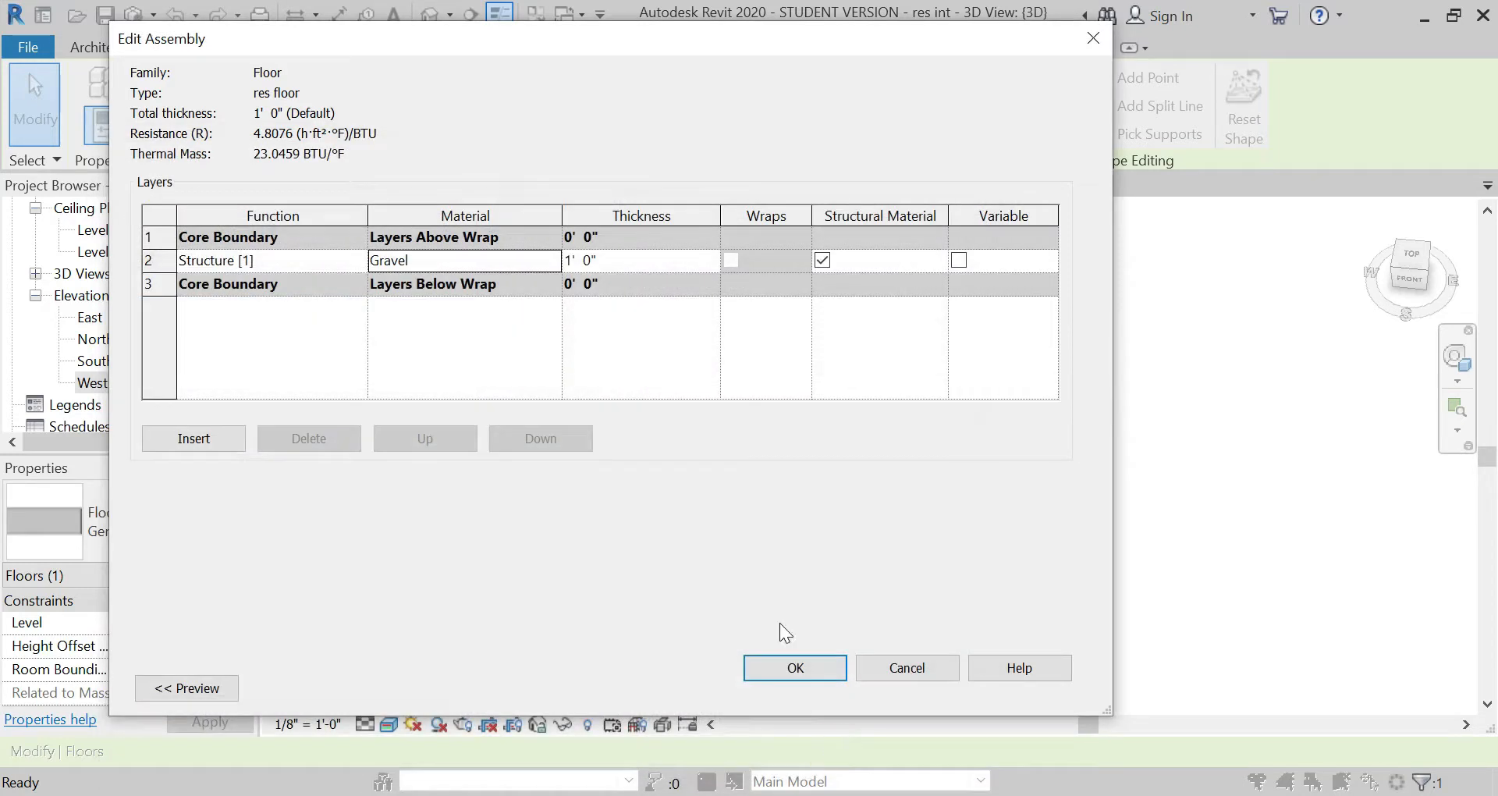
{"action": "double_click", "coordinate": [607, 253]}
{"action": "type", "text": "4\""}
{"action": "key", "text": "Tab"}
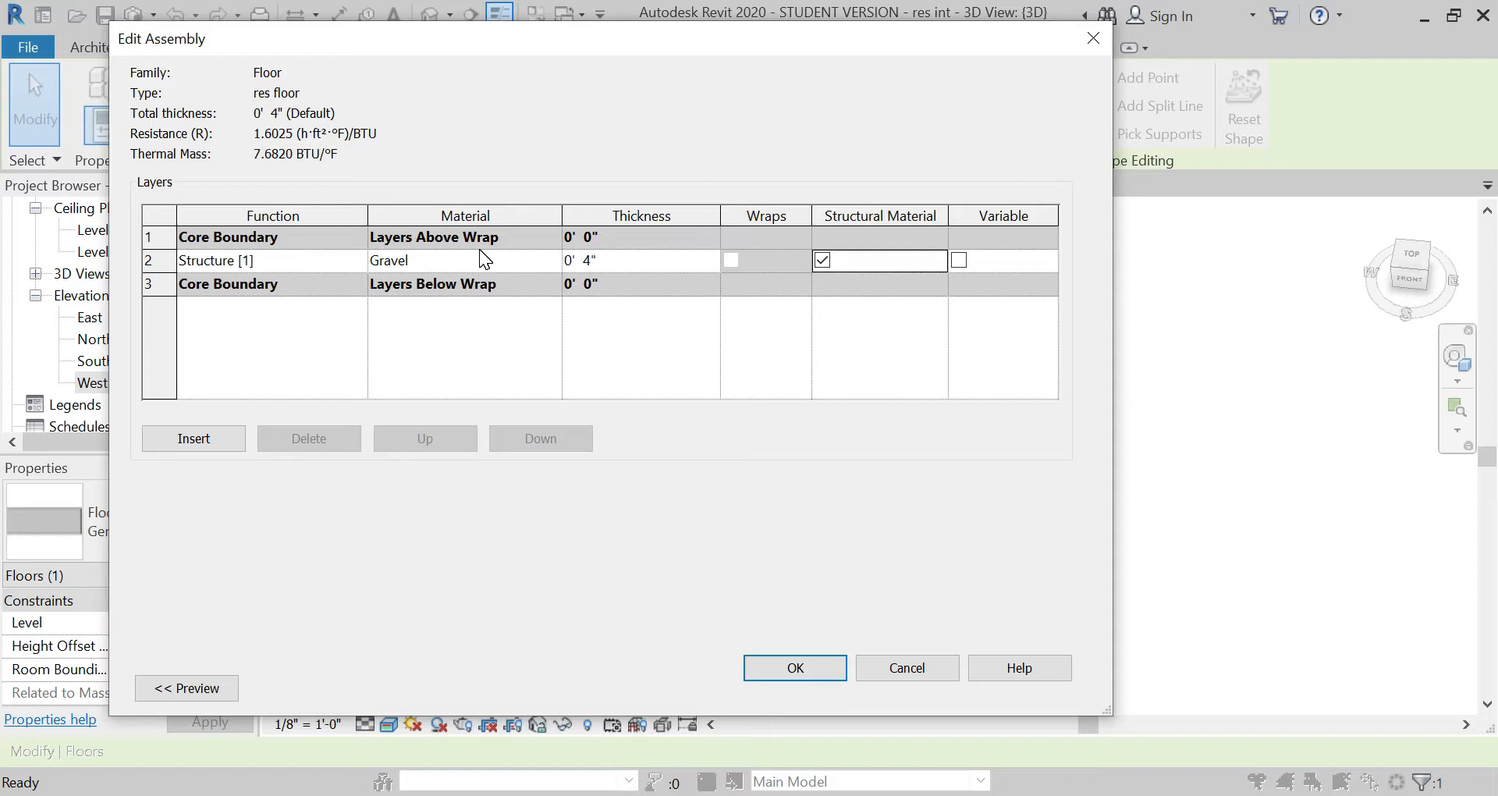
Step: Insert a layer above the gravel and set its function to Substrate [2]
{"action": "left_click", "coordinate": [158, 258]}
{"action": "left_click", "coordinate": [203, 437]}
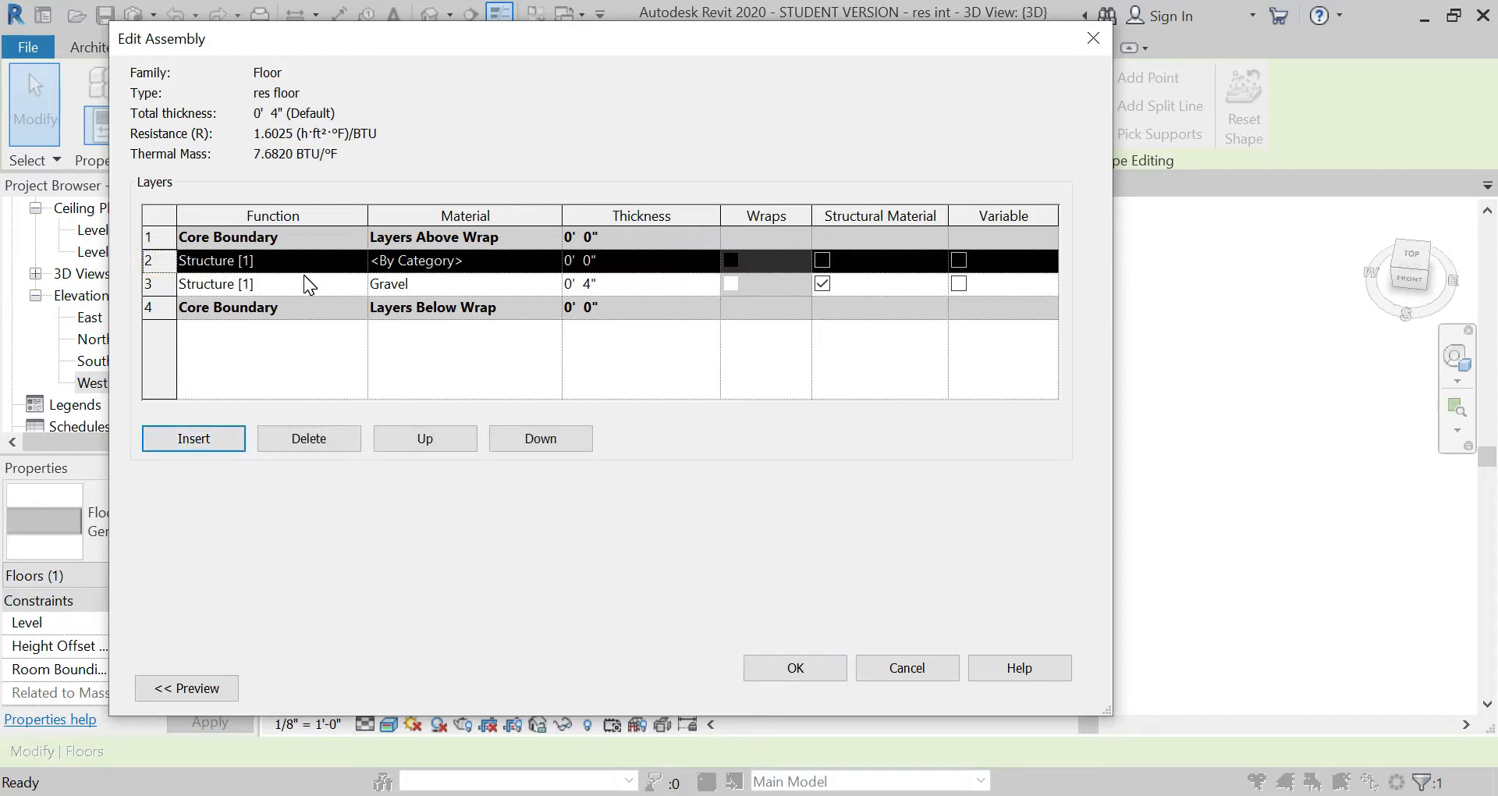
{"action": "left_click", "coordinate": [355, 262]}
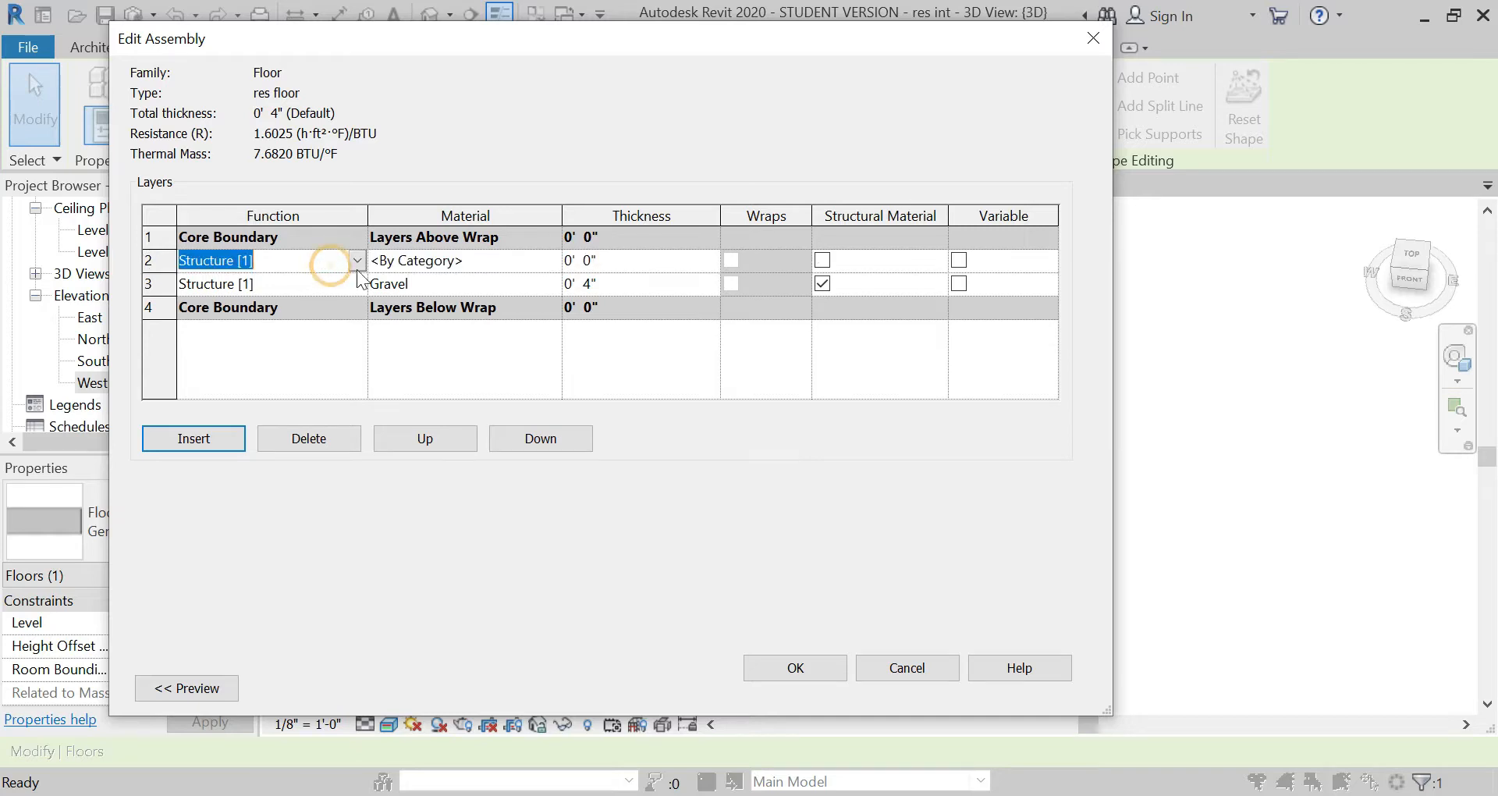
{"action": "left_click", "coordinate": [315, 303]}
Step: Assign the Plaster material to the new substrate layer and set its thickness to 2"
{"action": "left_click", "coordinate": [480, 260]}
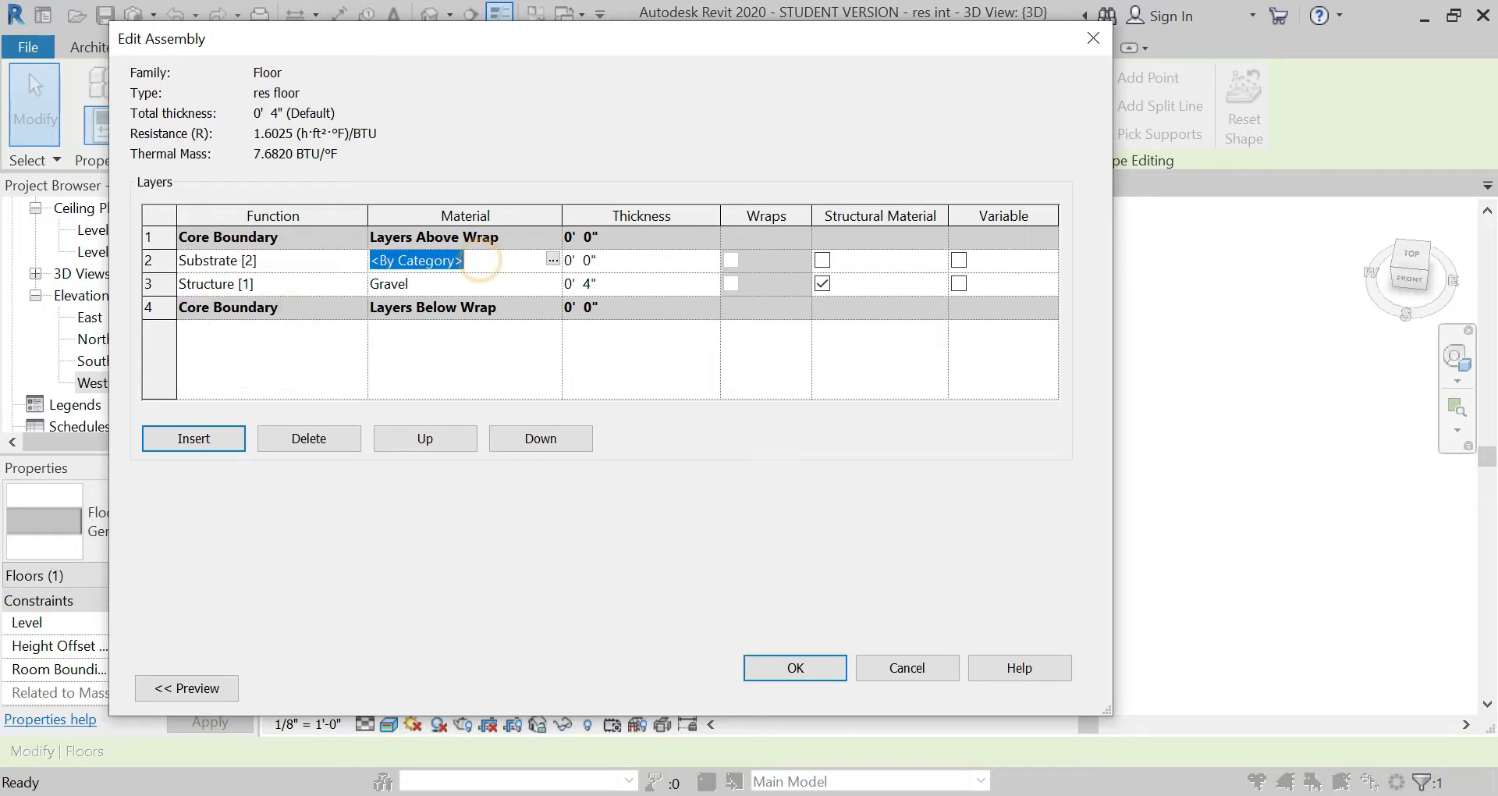
{"action": "left_click", "coordinate": [553, 260]}
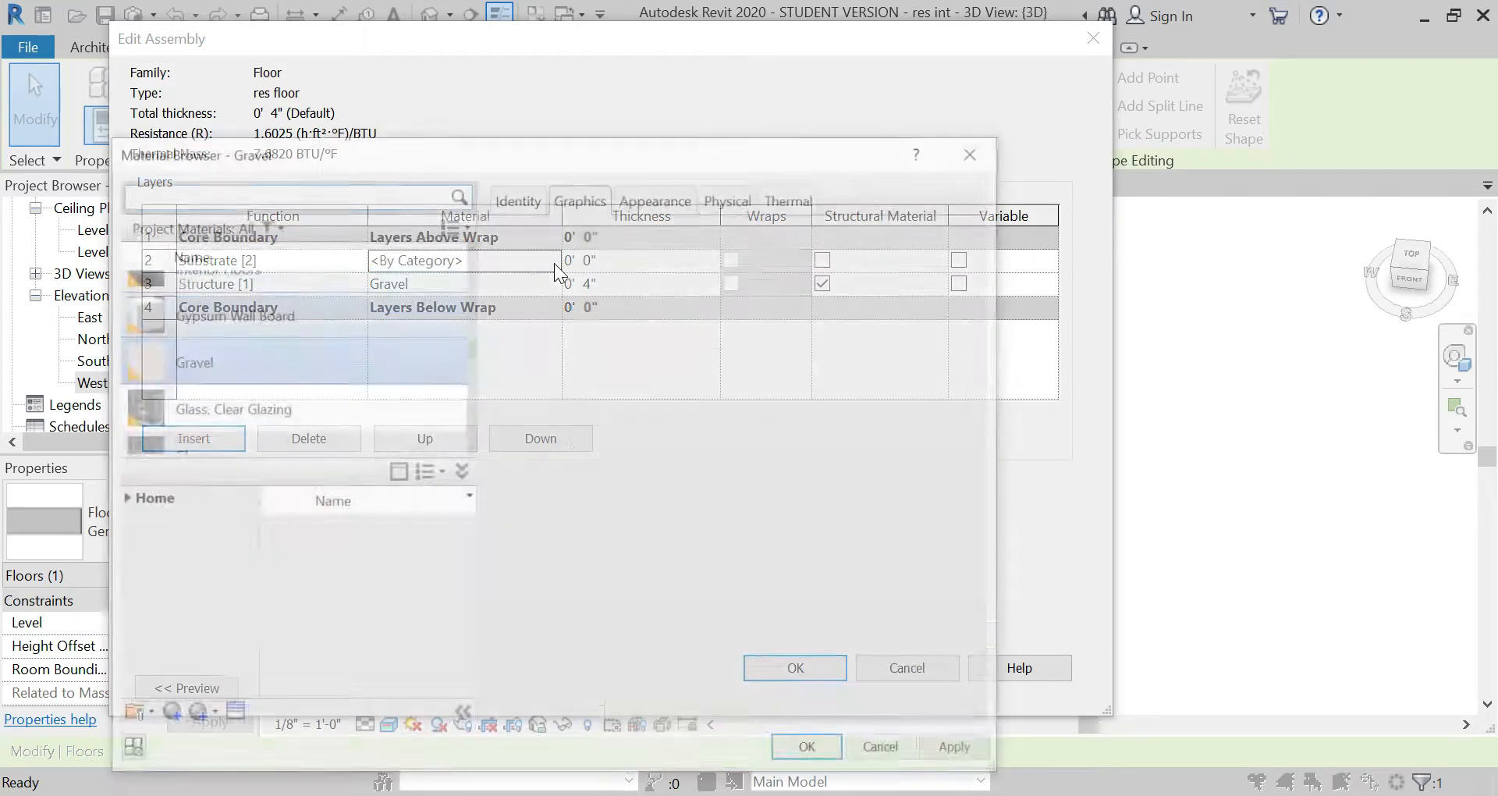
{"action": "left_click", "coordinate": [274, 192]}
{"action": "type", "text": "plaster"}
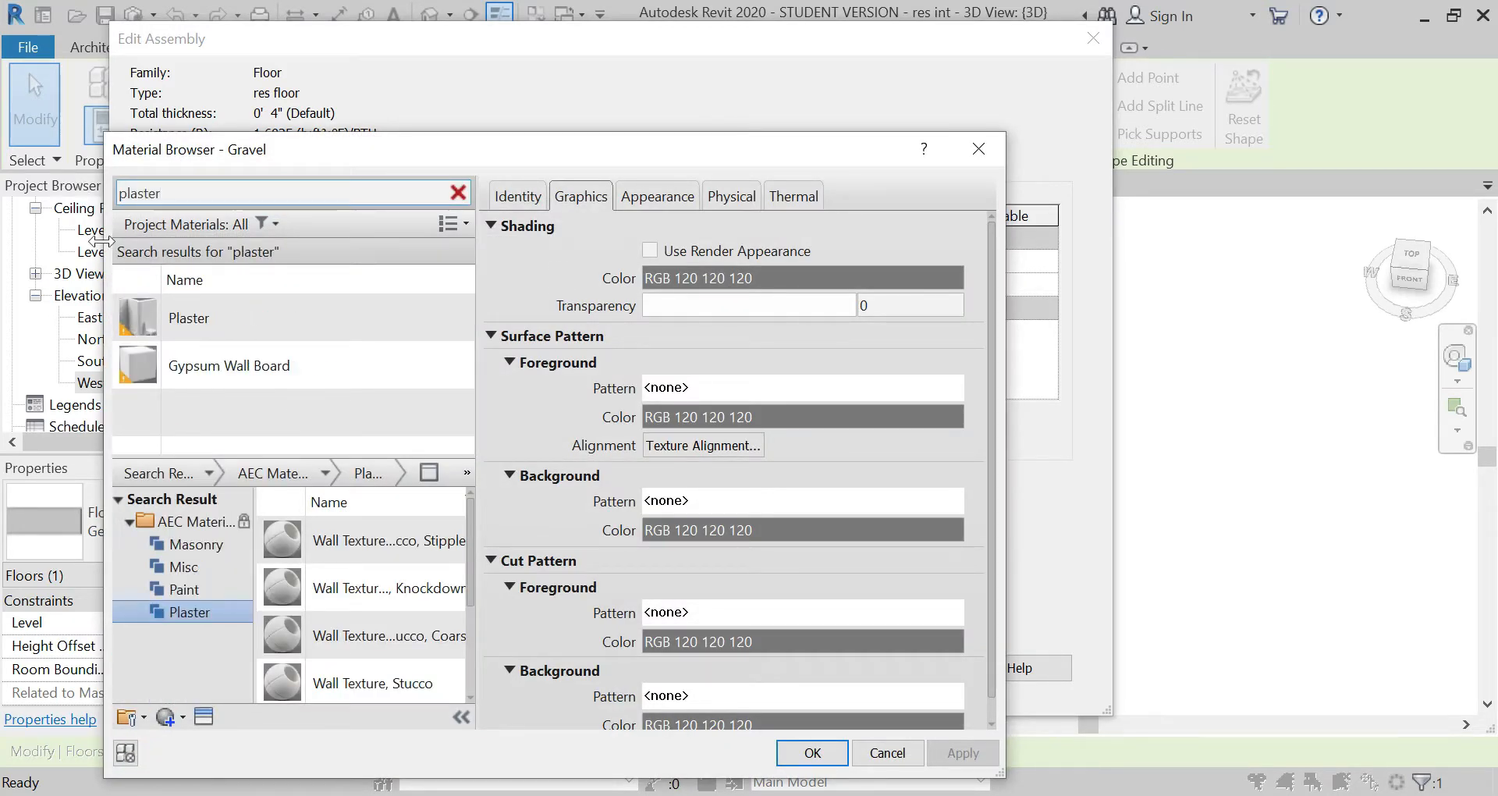
{"action": "left_click", "coordinate": [283, 318]}
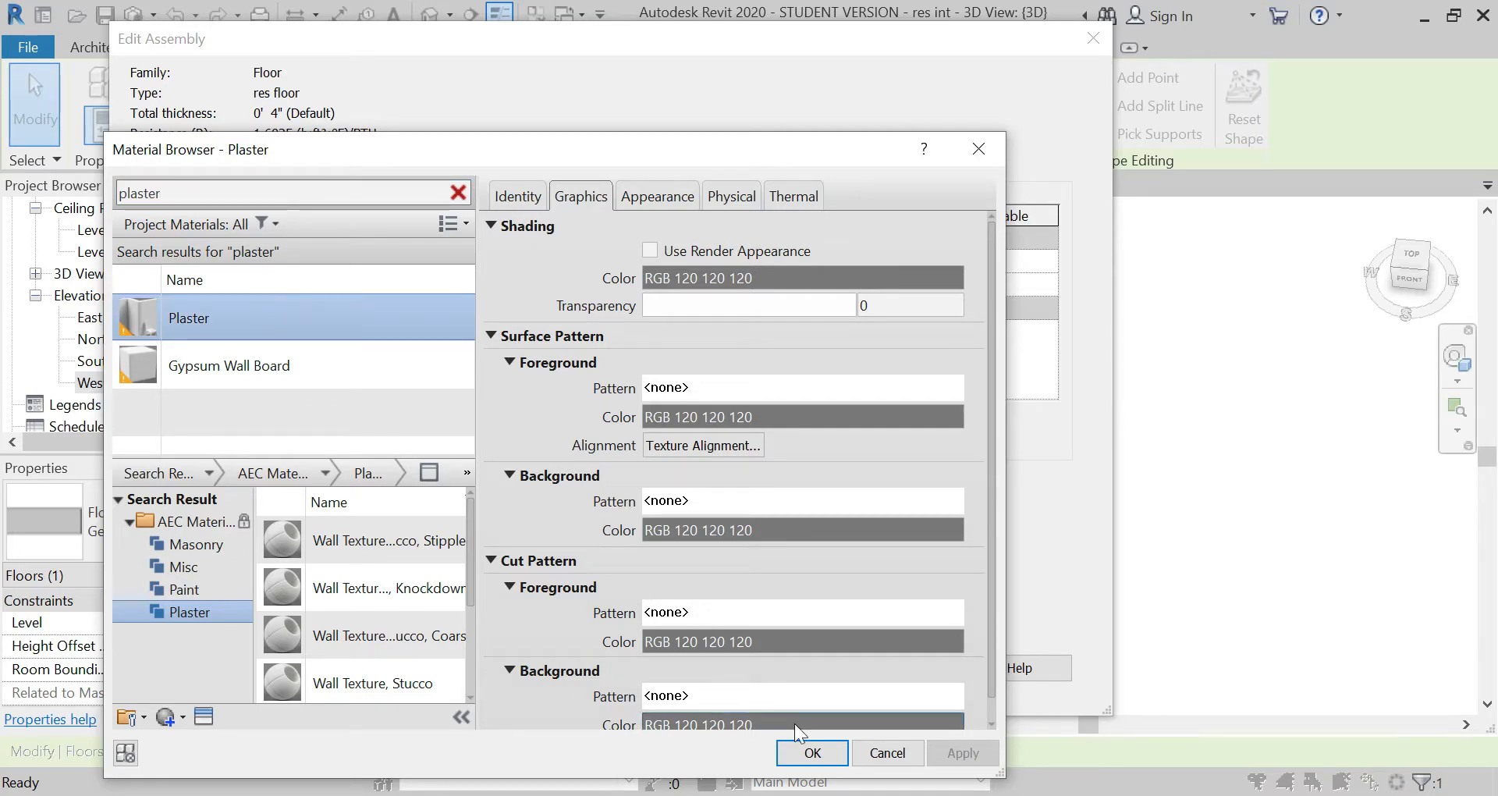
{"action": "left_click", "coordinate": [812, 751]}
{"action": "left_click", "coordinate": [611, 261]}
{"action": "type", "text": "2"}
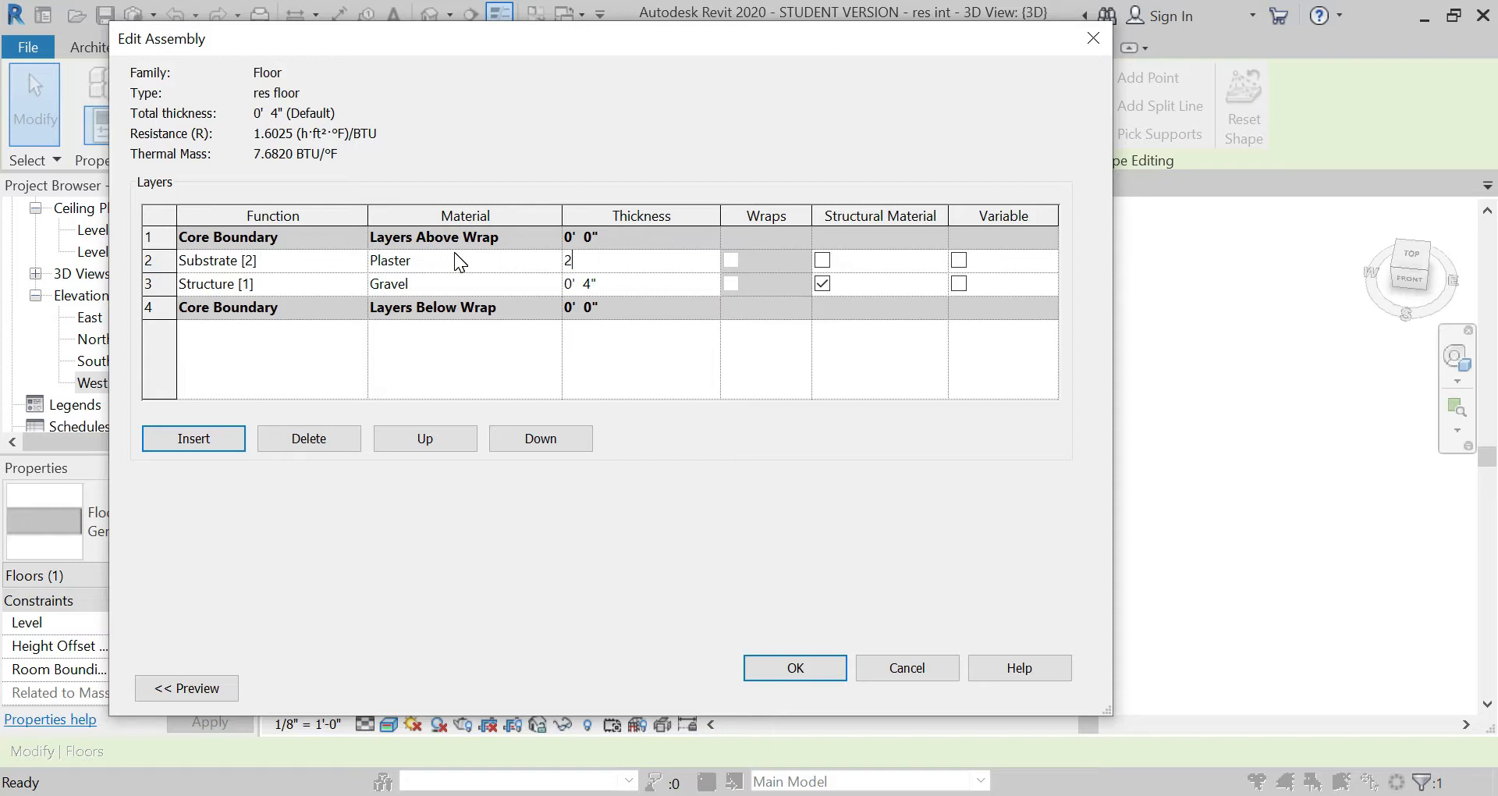
{"action": "key", "text": "Tab"}
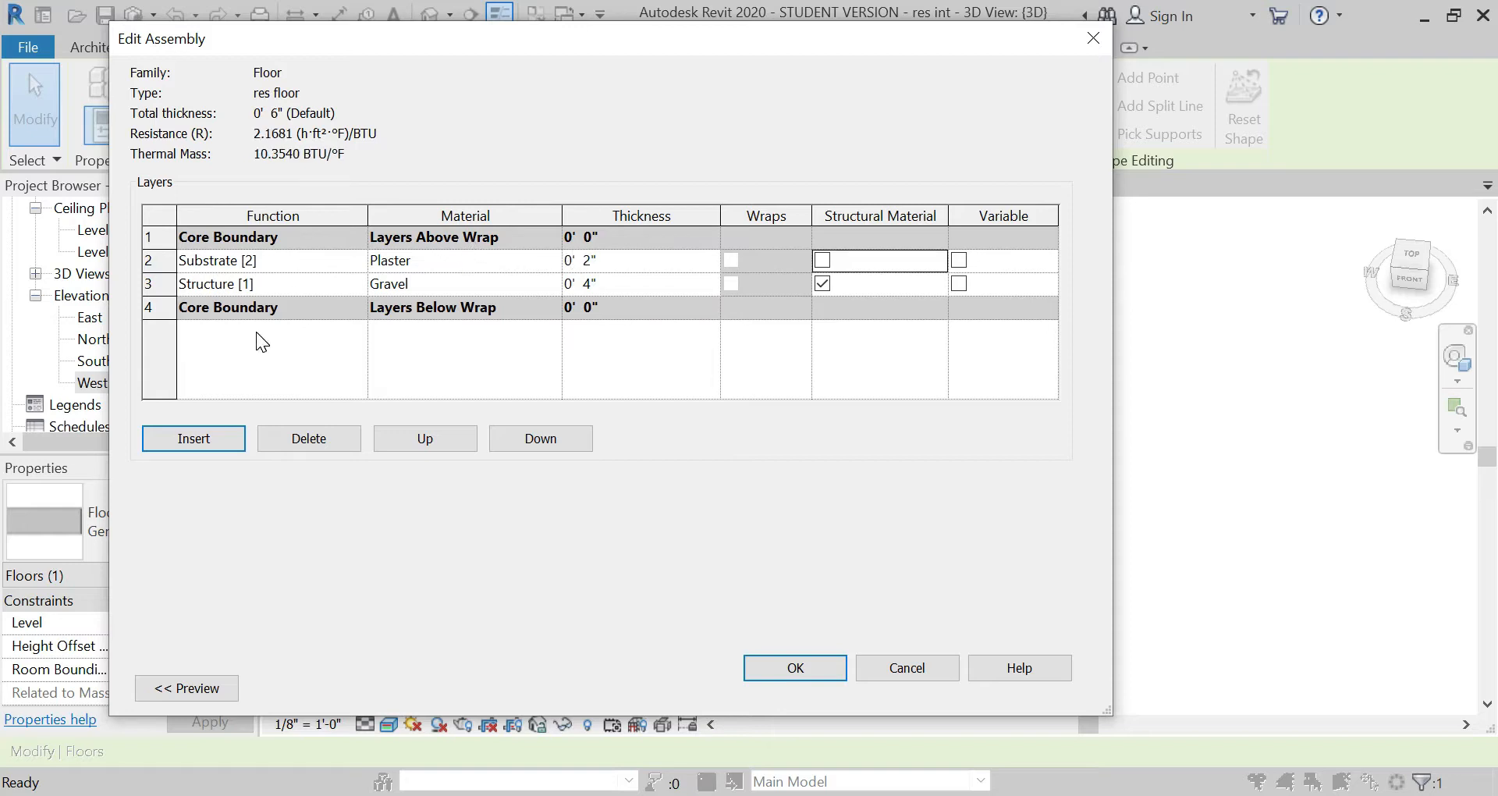
Step: Insert a layer above the plaster with the Ceramic Tile material and the Finish 1 [4] function
{"action": "left_click", "coordinate": [206, 428]}
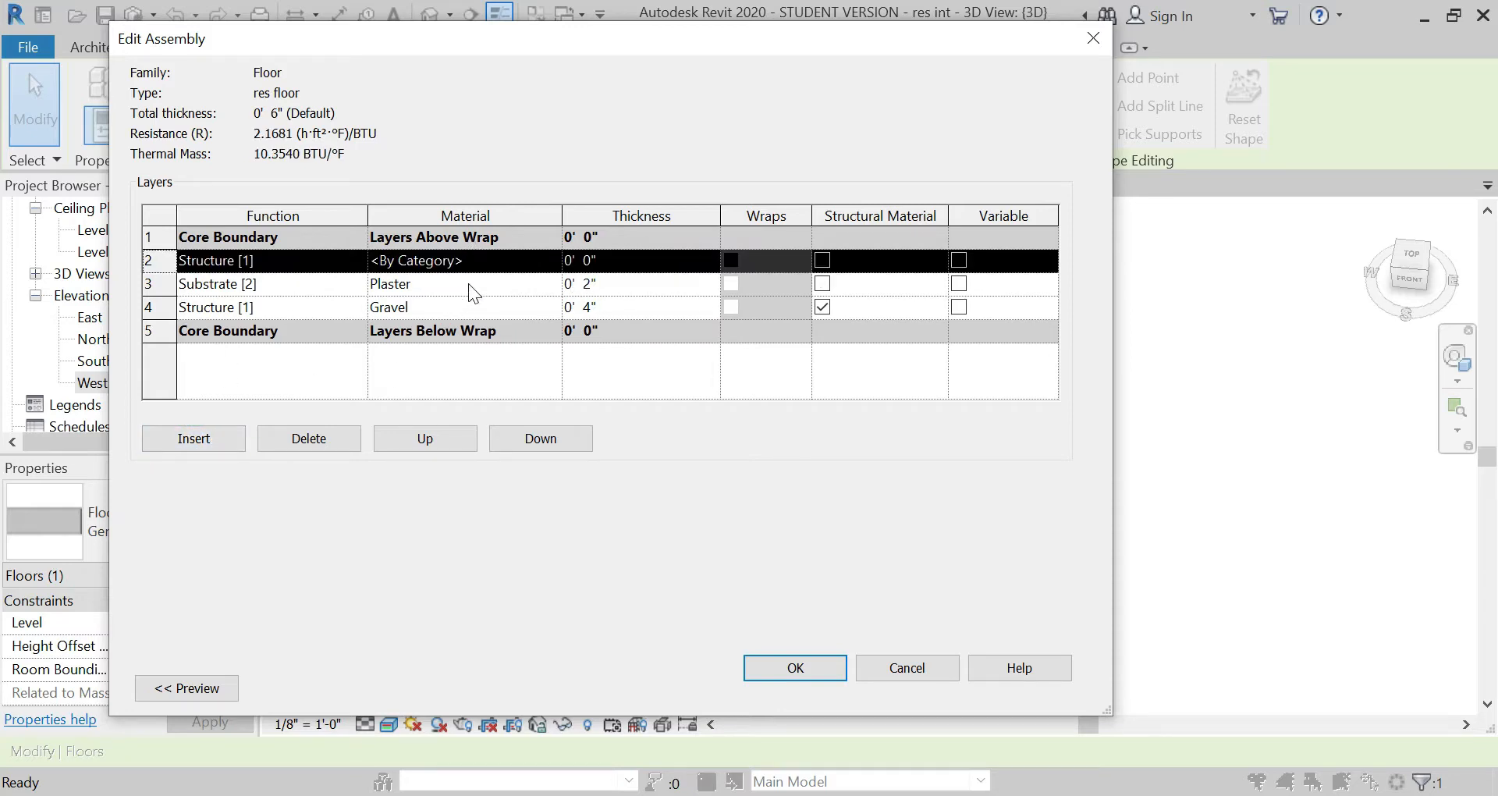
{"action": "left_click", "coordinate": [548, 259]}
{"action": "left_click", "coordinate": [550, 261]}
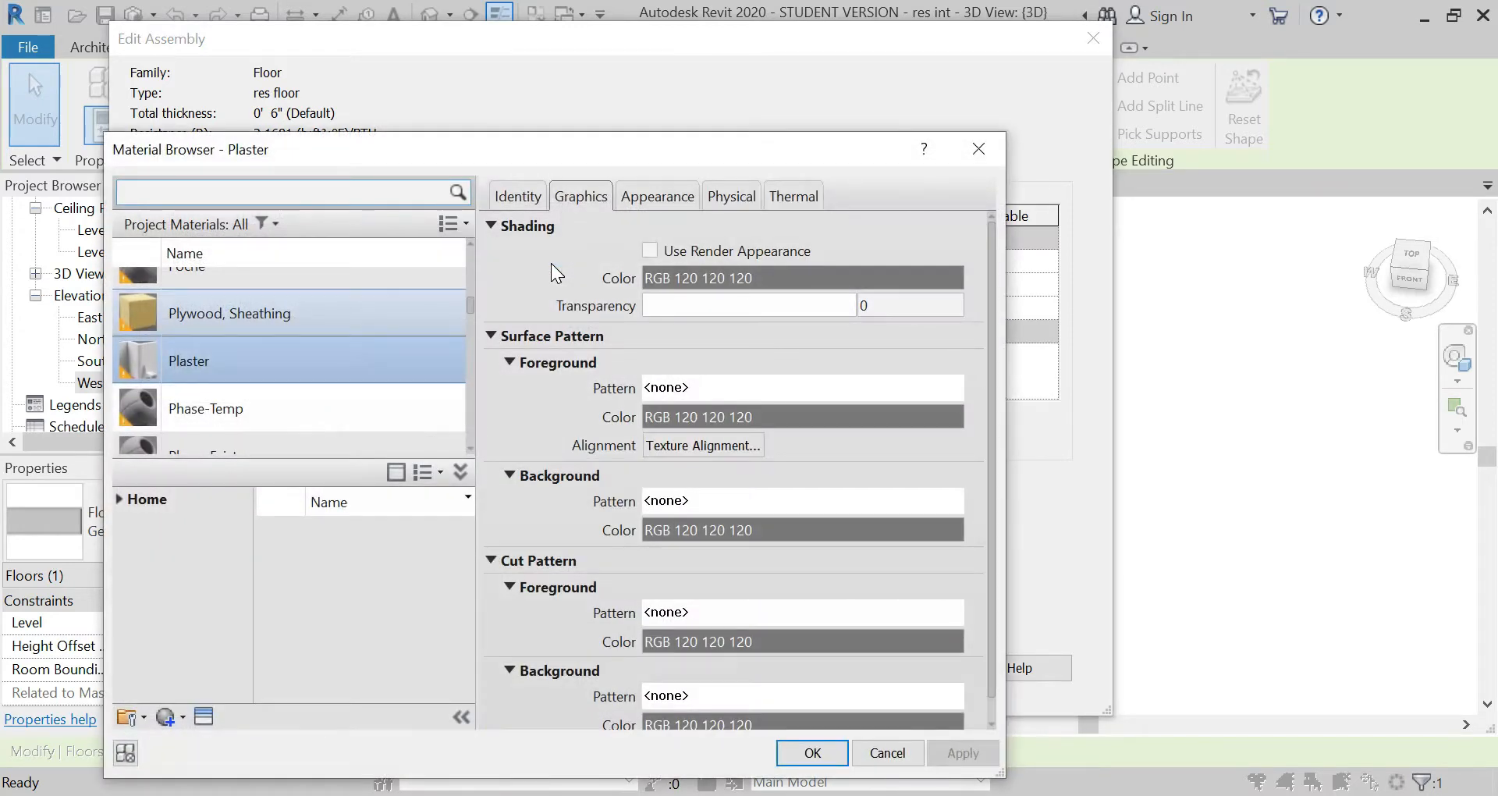
{"action": "left_click", "coordinate": [269, 192]}
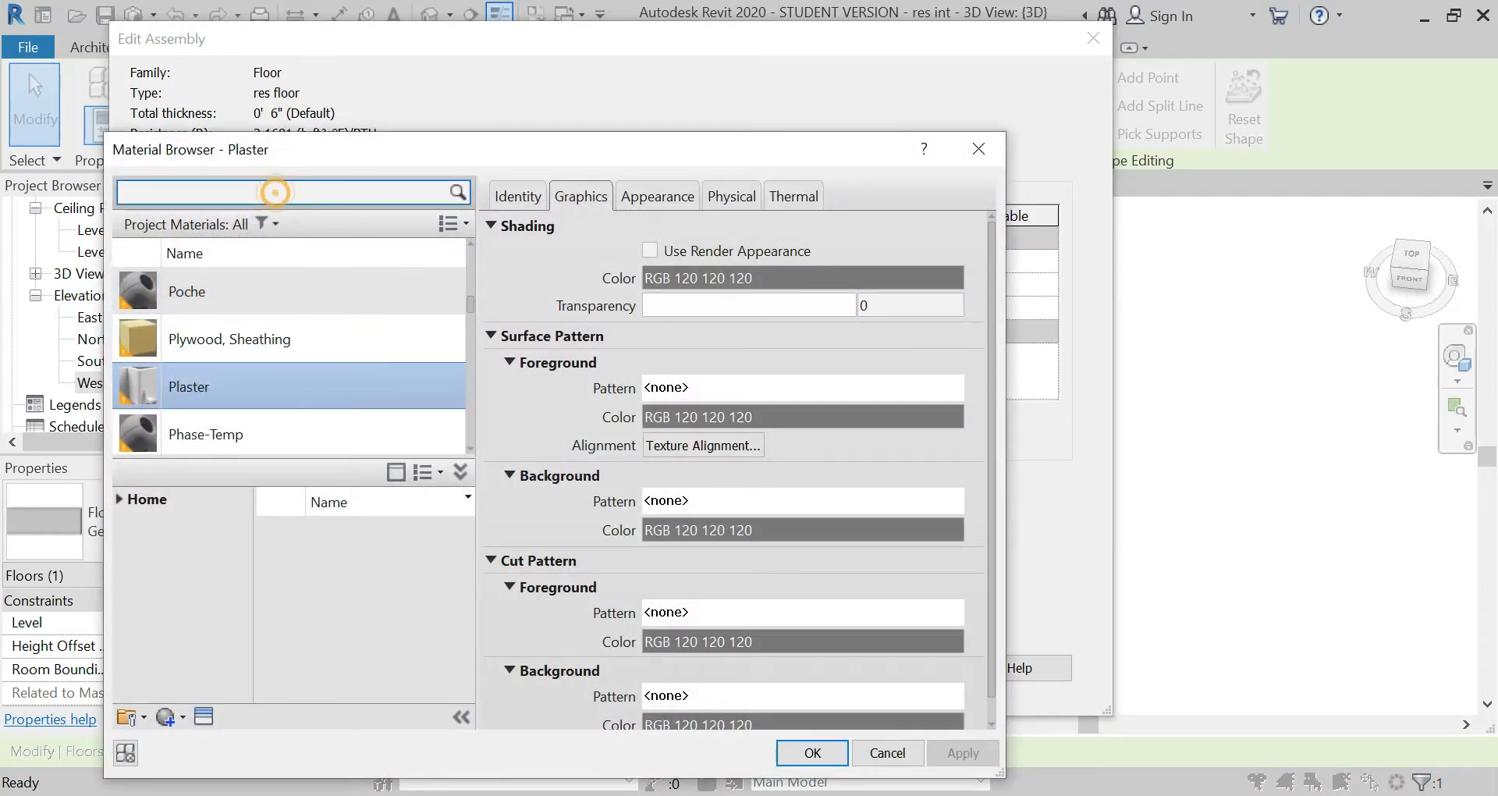
{"action": "type", "text": "tile"}
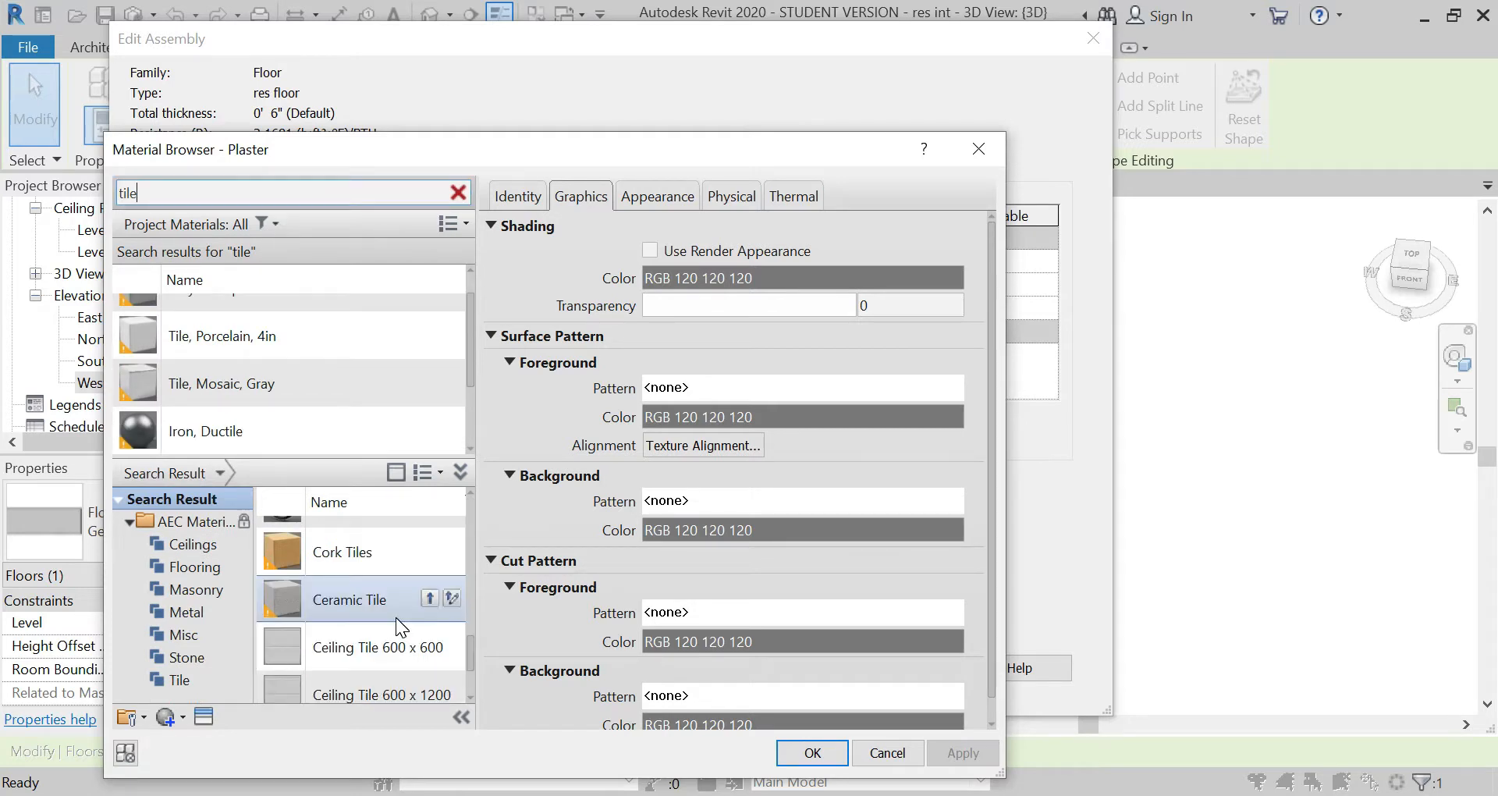
{"action": "left_click", "coordinate": [389, 602]}
{"action": "left_click", "coordinate": [429, 598]}
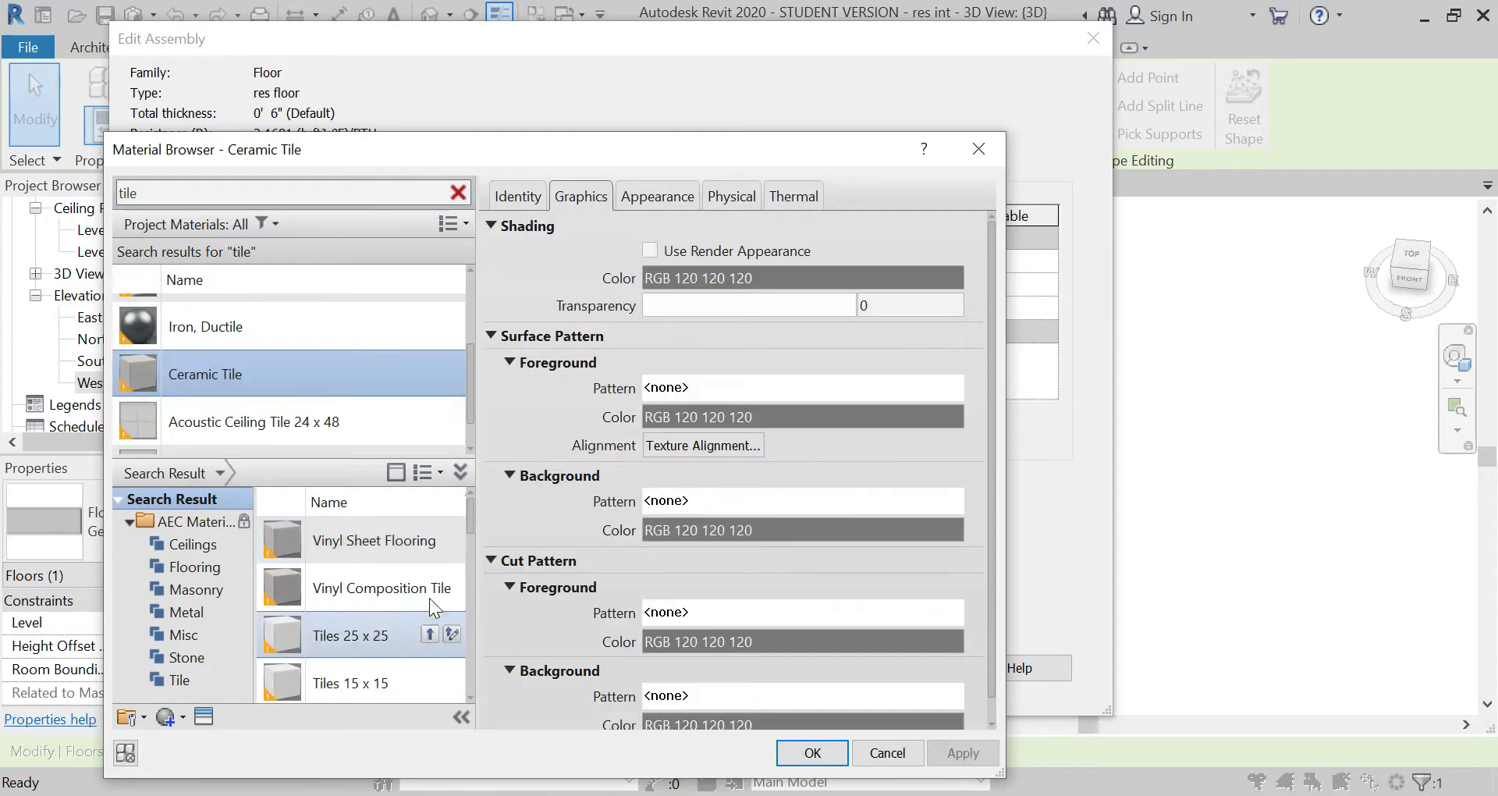
{"action": "left_click", "coordinate": [803, 754]}
{"action": "left_click", "coordinate": [273, 260]}
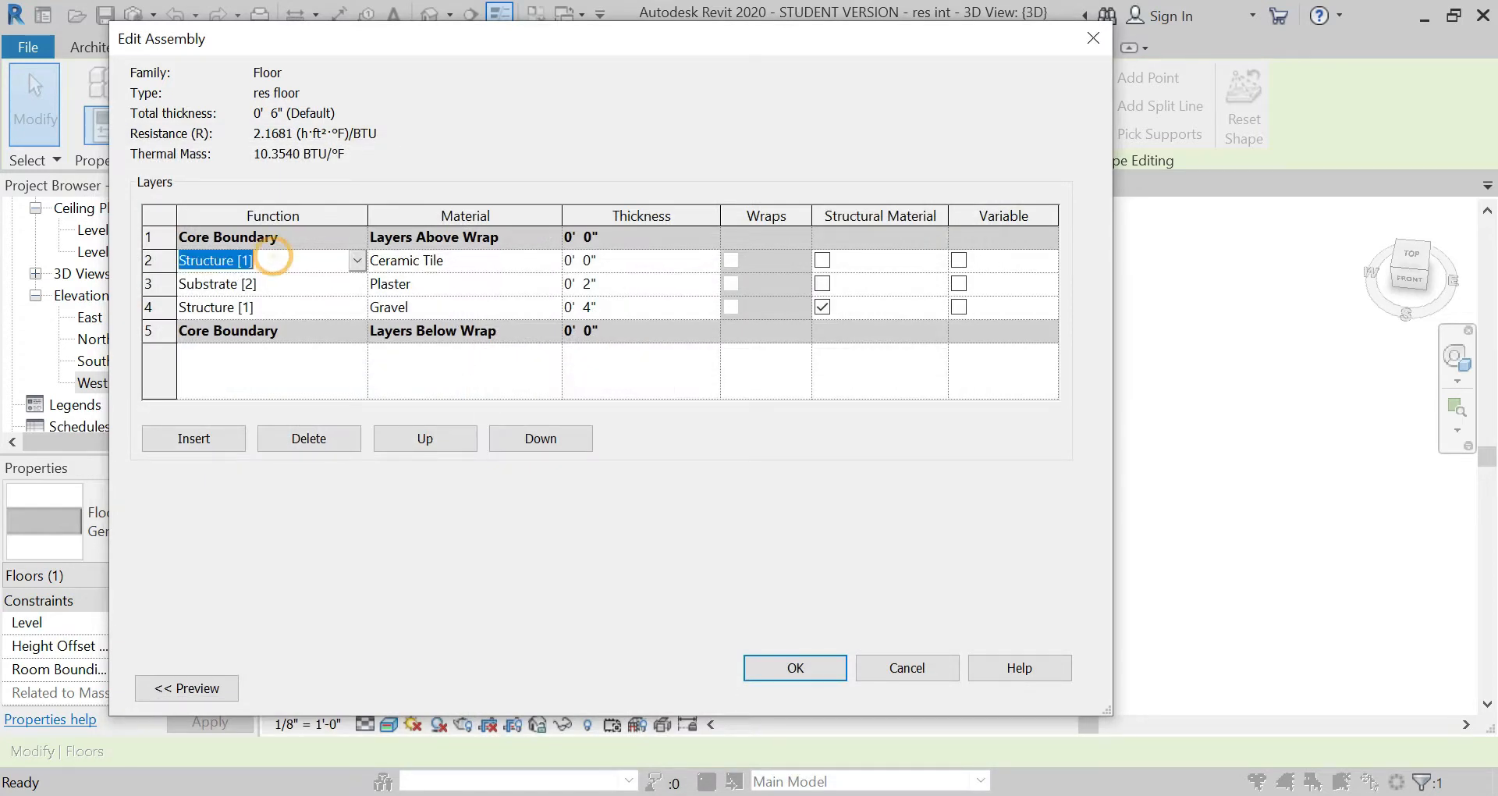
{"action": "left_click", "coordinate": [357, 260]}
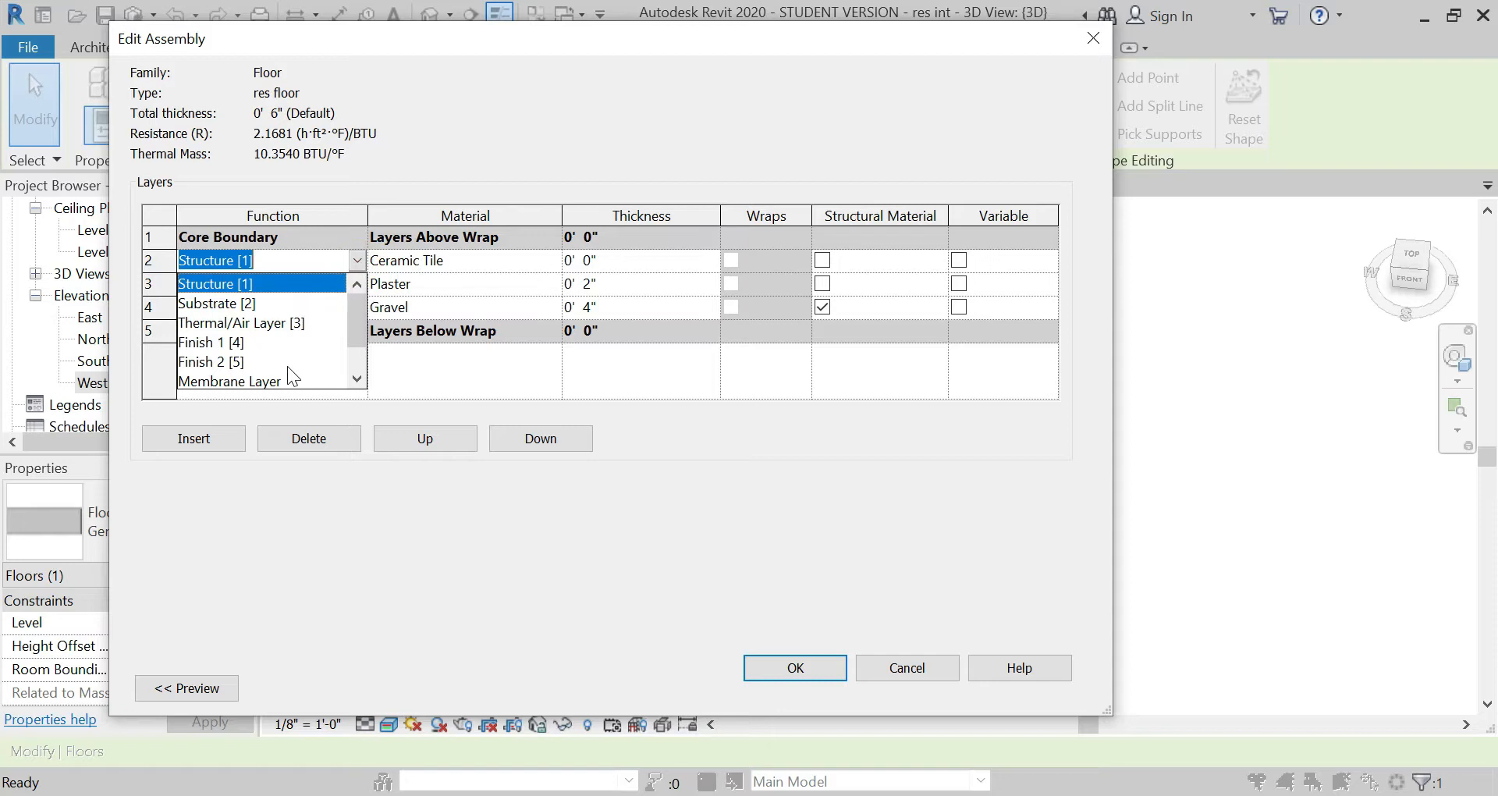
{"action": "left_click", "coordinate": [234, 343]}
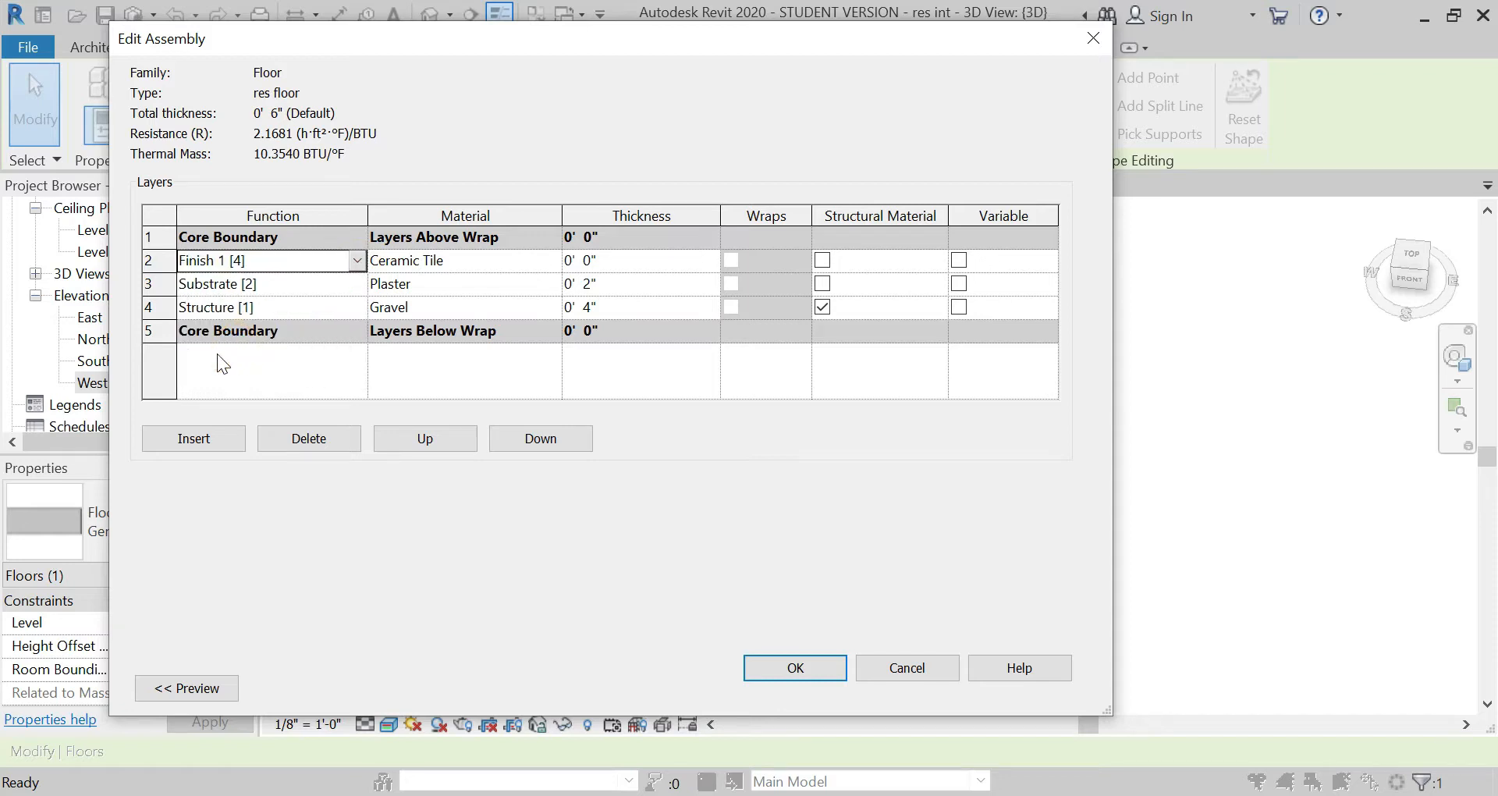
Step: Insert a structure layer below the gravel and change the gravel layer's function to Substrate [2]
{"action": "left_click", "coordinate": [209, 438]}
{"action": "left_click", "coordinate": [351, 306]}
{"action": "left_click", "coordinate": [357, 306]}
{"action": "left_click", "coordinate": [259, 352]}
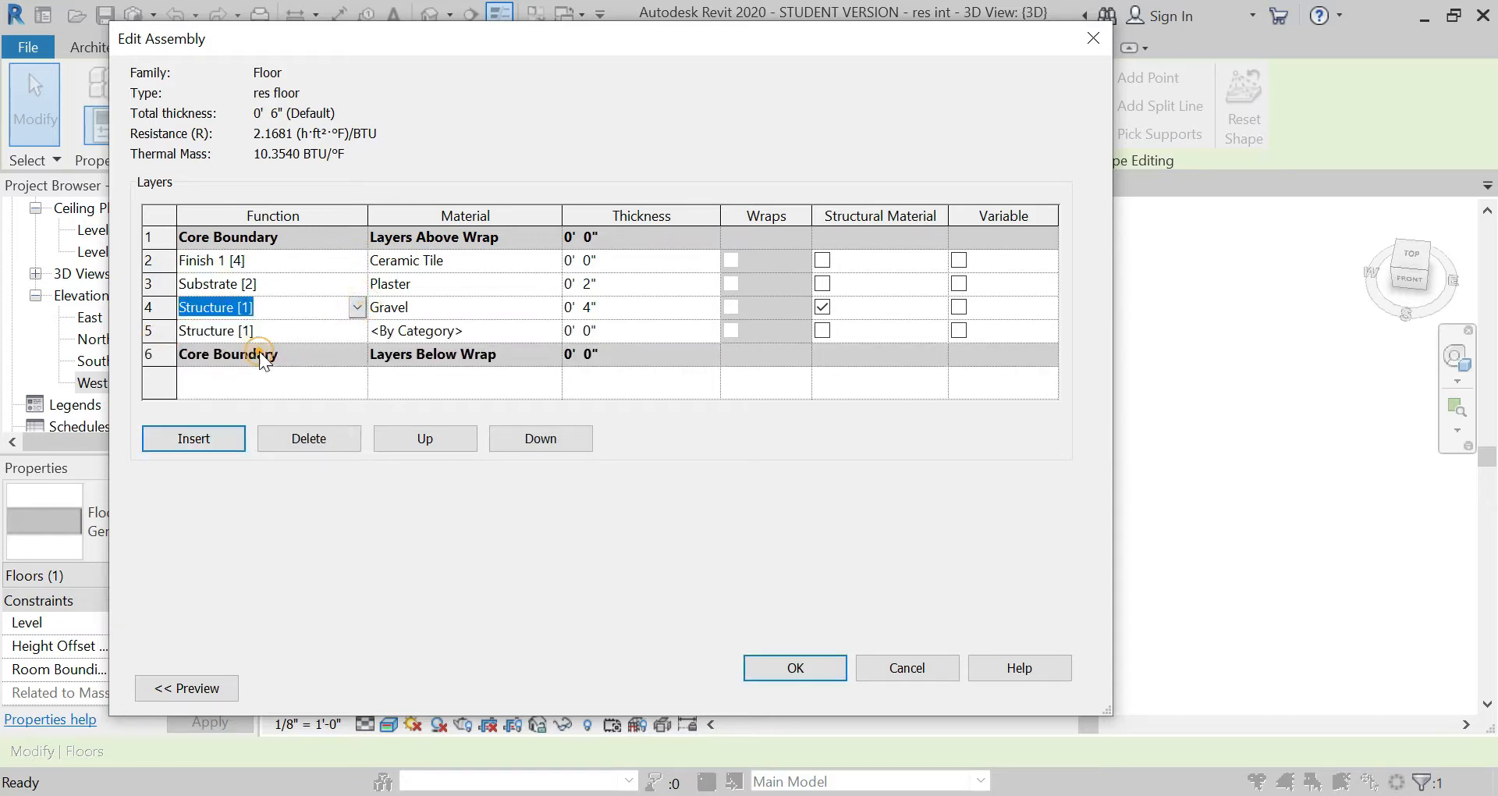
Step: Assign the Concrete, Cast-in-Place gray material to the structure layer and set its thickness to 6"
{"action": "left_click", "coordinate": [485, 331]}
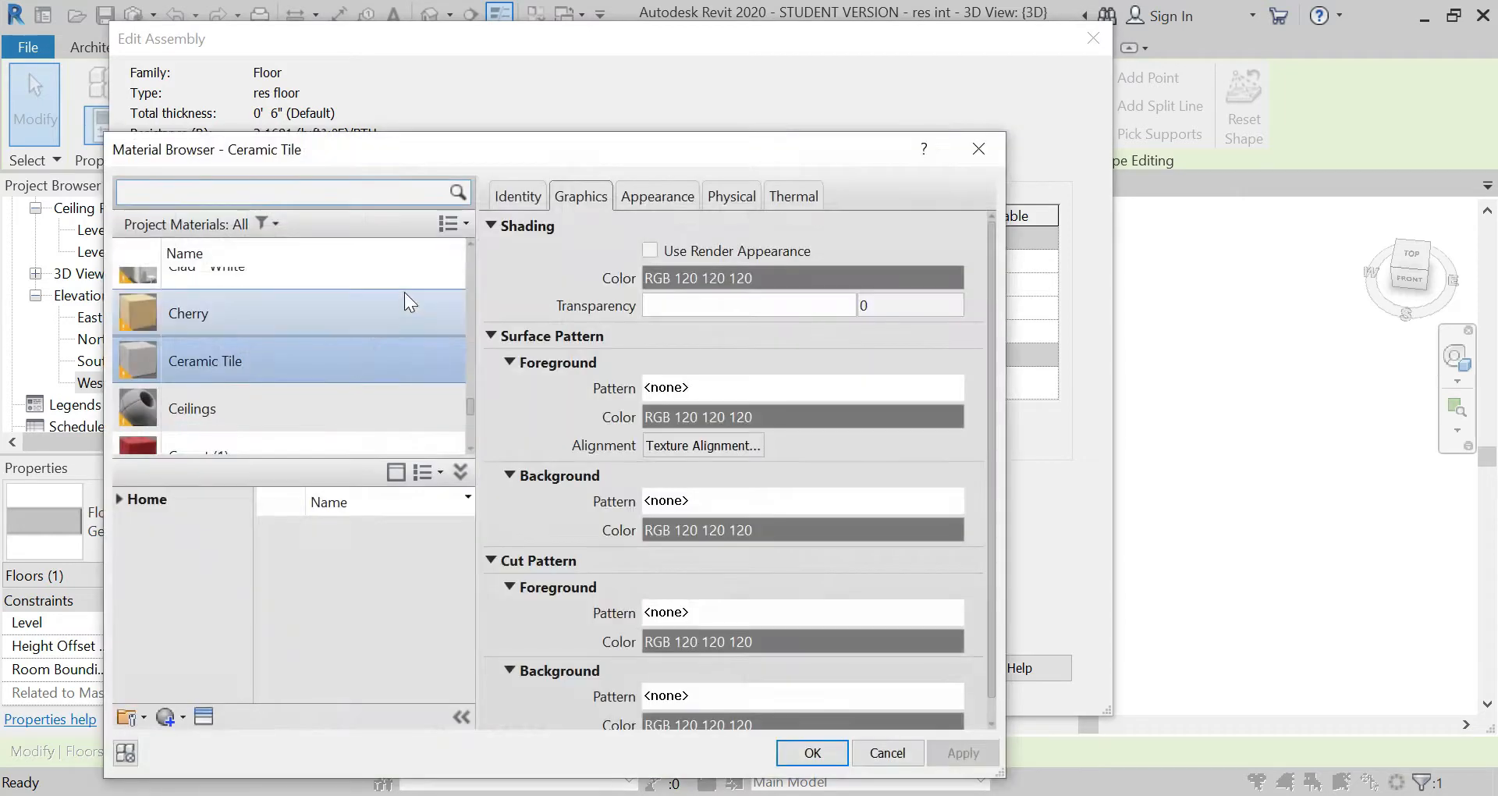
{"action": "type", "text": "con"}
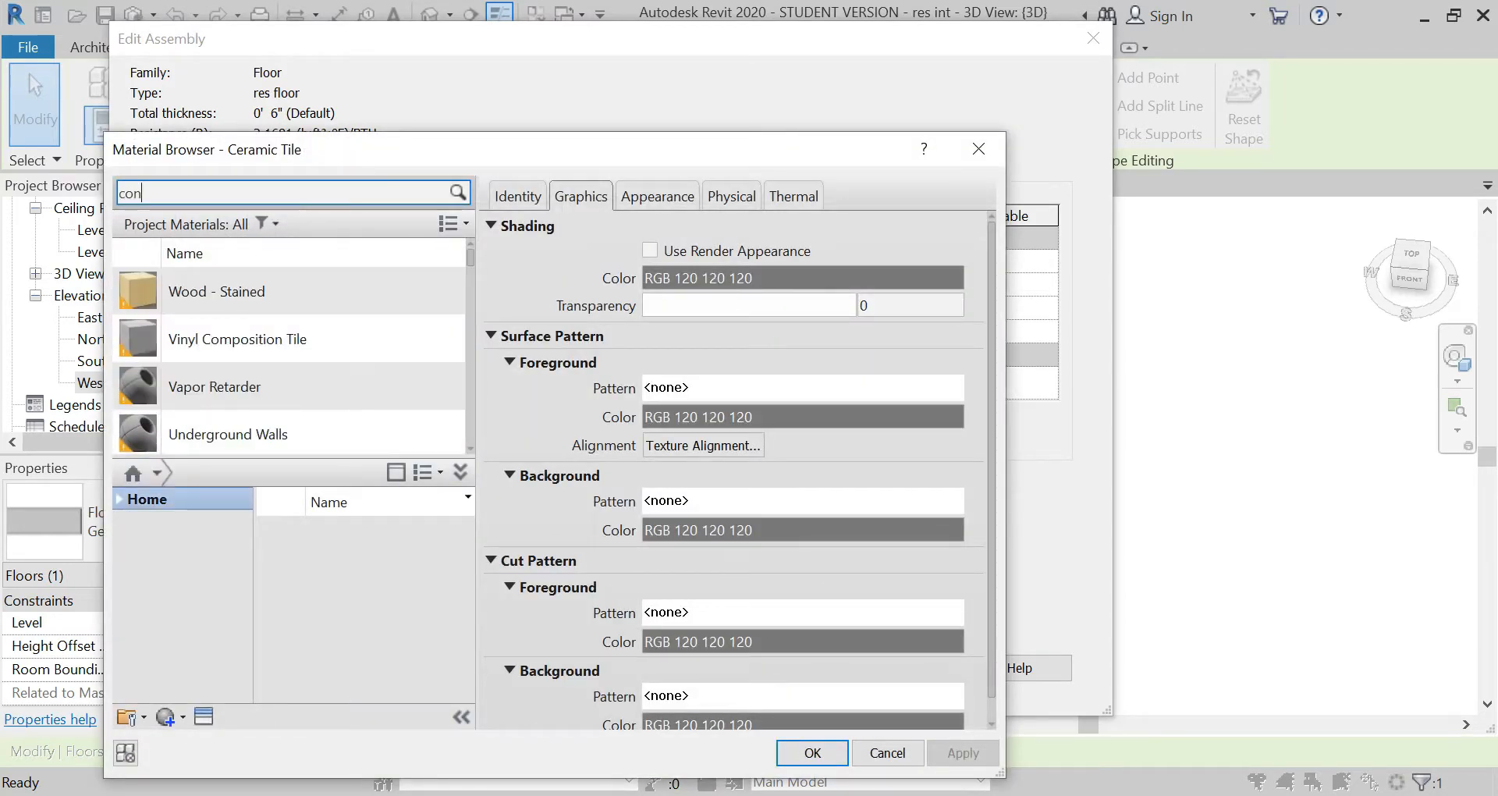
{"action": "type", "text": "crete"}
{"action": "key", "text": "Return"}
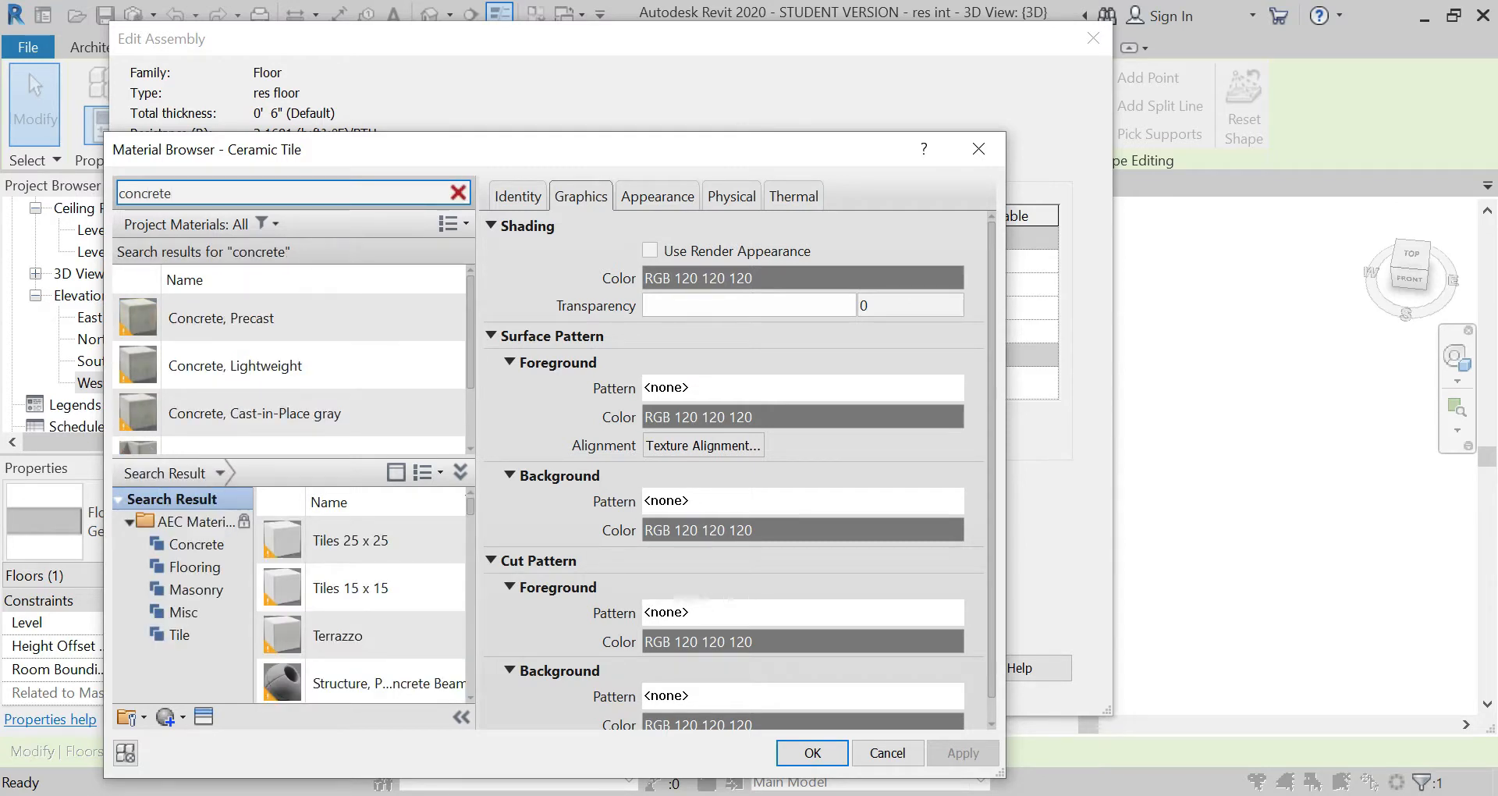
{"action": "left_click", "coordinate": [347, 397]}
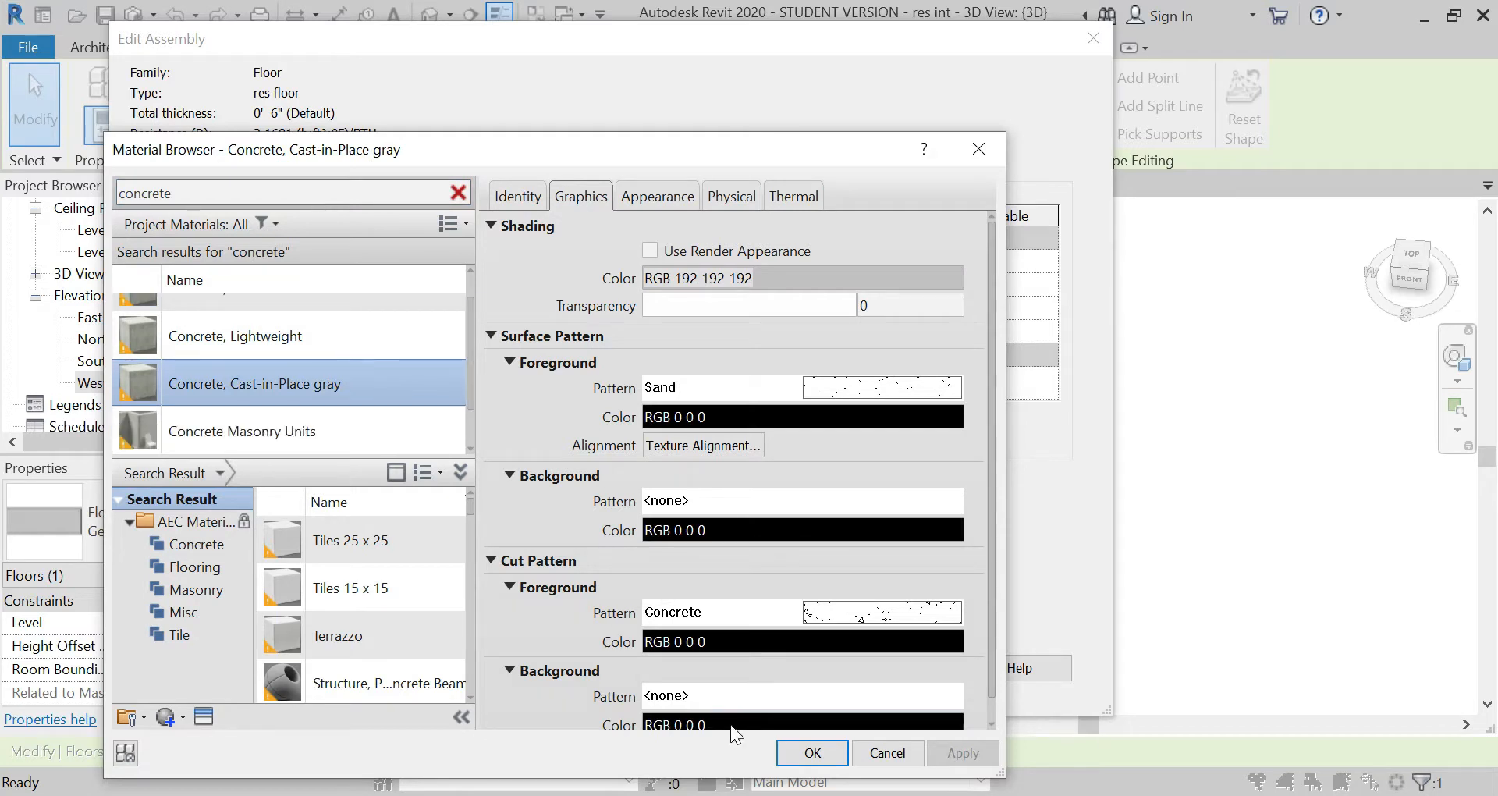
{"action": "left_click", "coordinate": [813, 752]}
{"action": "left_click", "coordinate": [610, 329]}
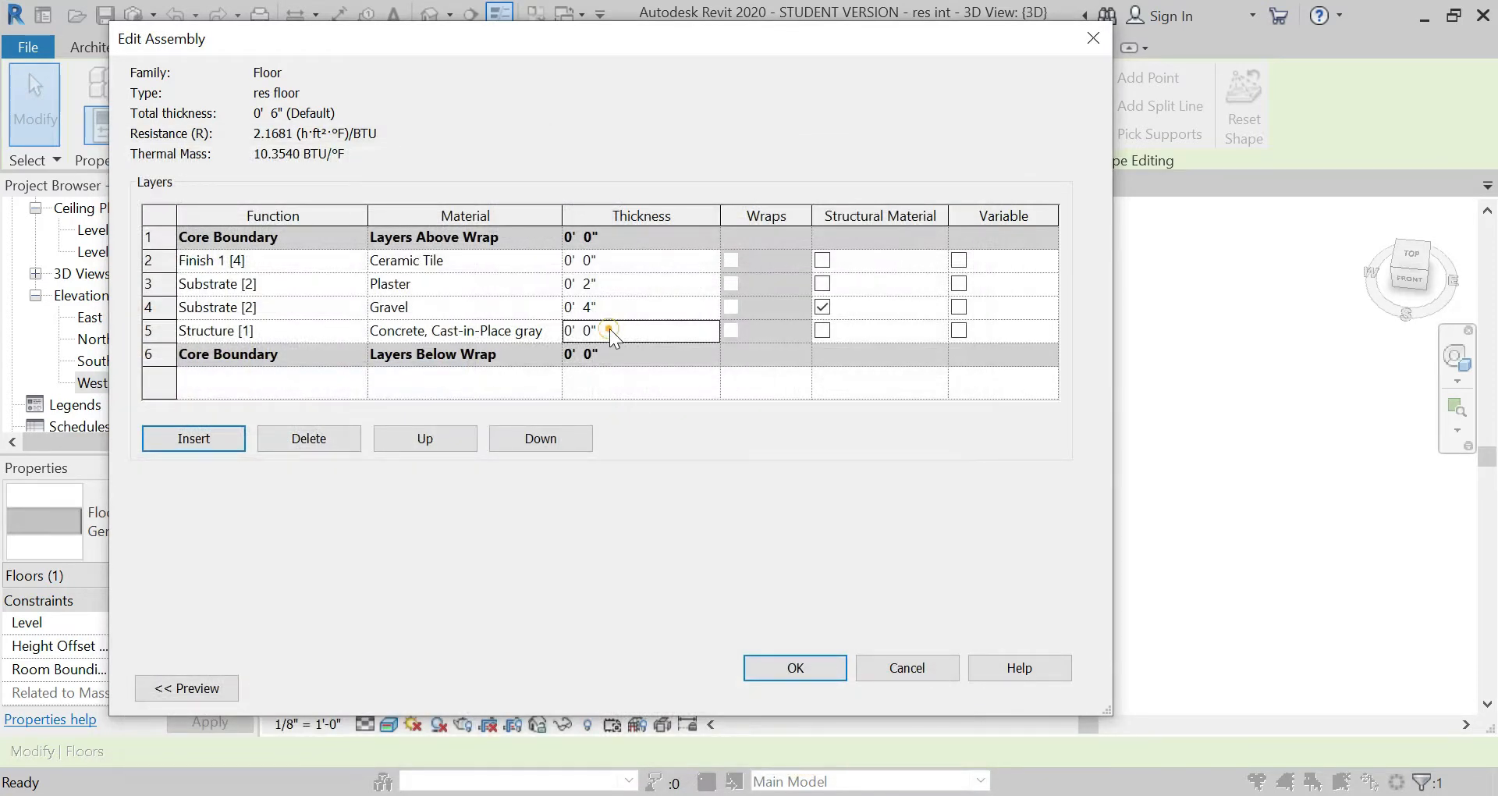
{"action": "type", "text": "6\""}
{"action": "key", "text": "Tab"}
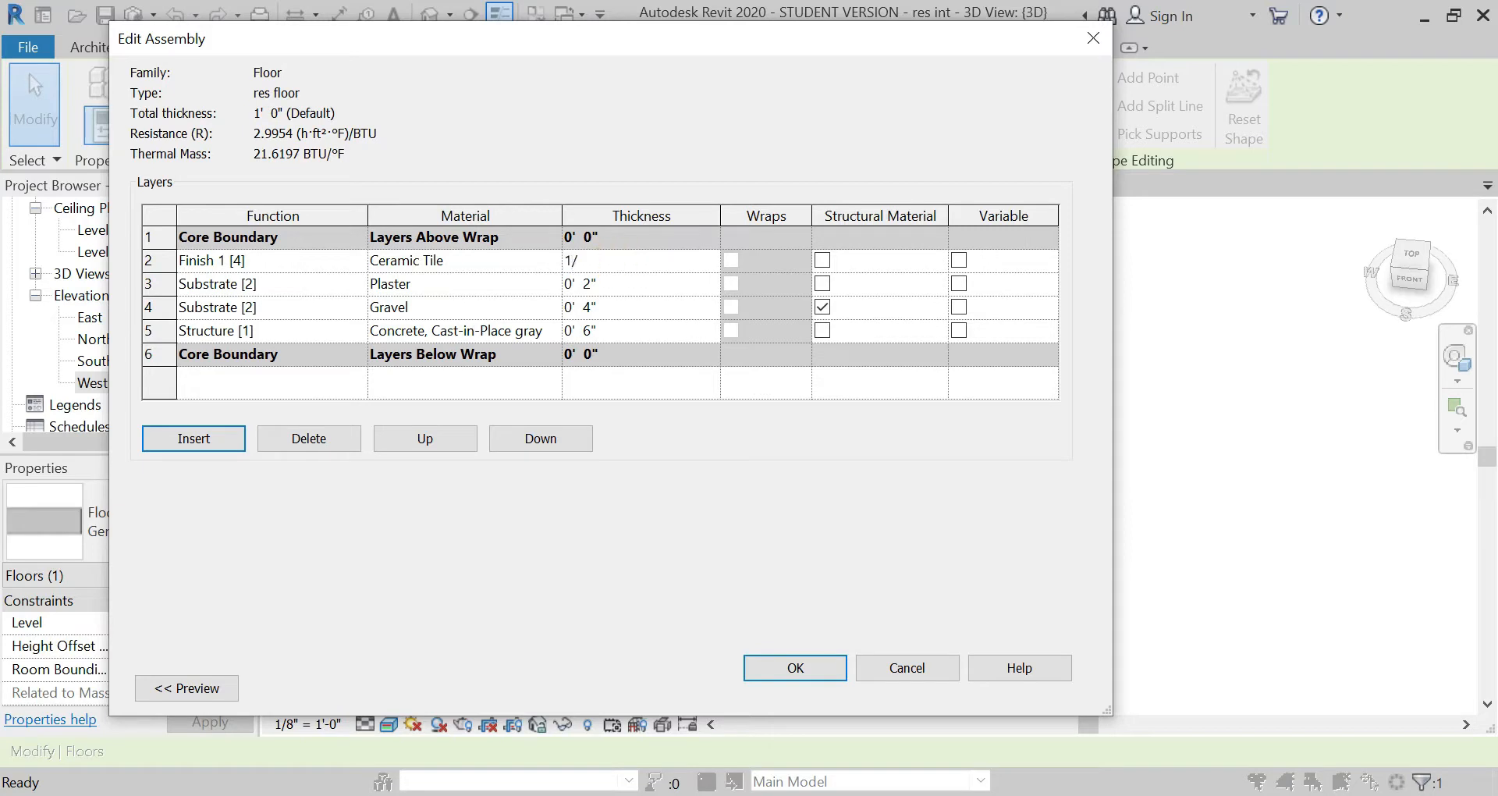
Step: Set the Ceramic Tile layer's thickness to 1/2" and accept the floor type changes
{"action": "type", "text": "1/2\""}
{"action": "key", "text": "Tab"}
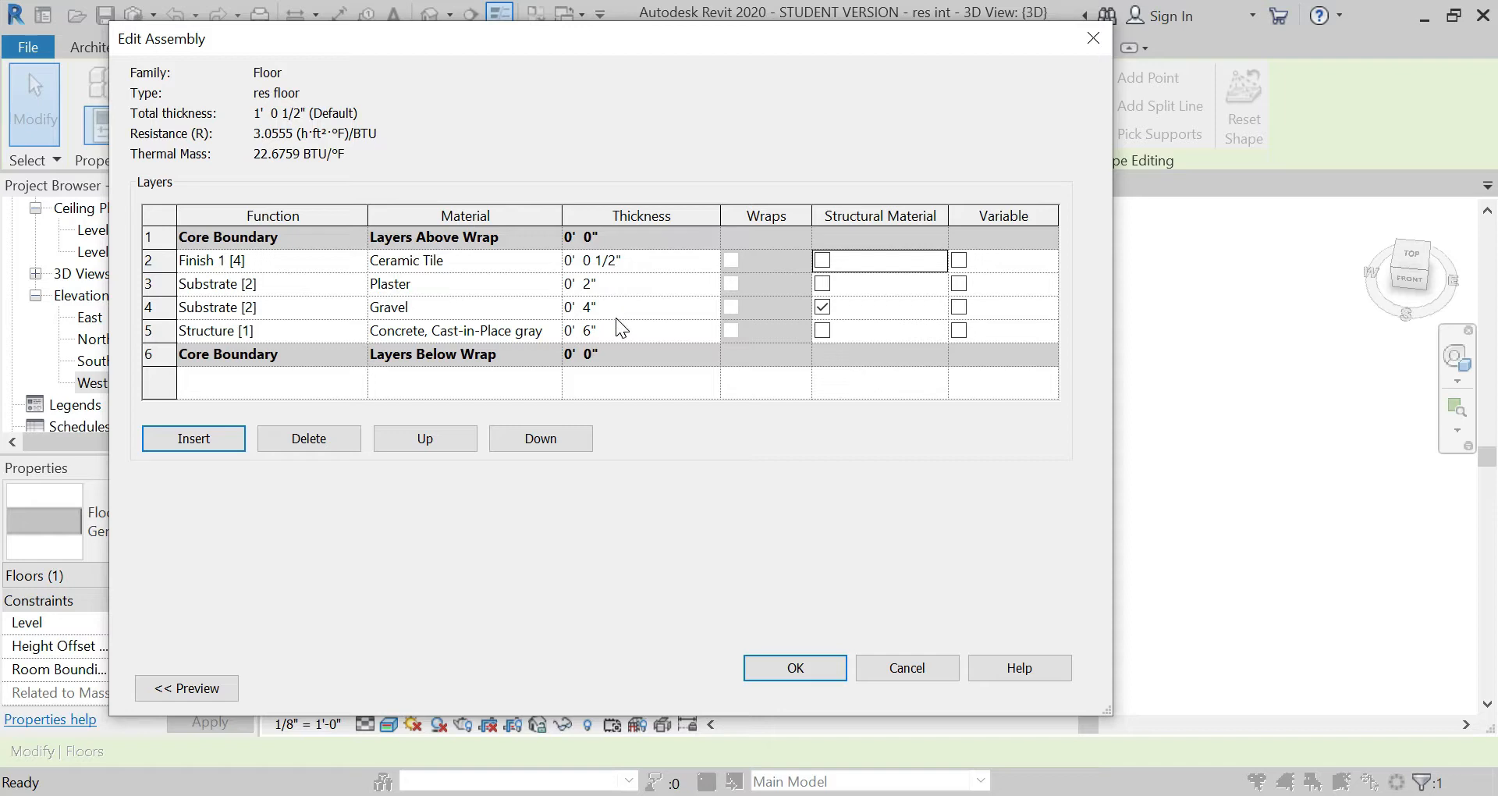
{"action": "left_click", "coordinate": [810, 672]}
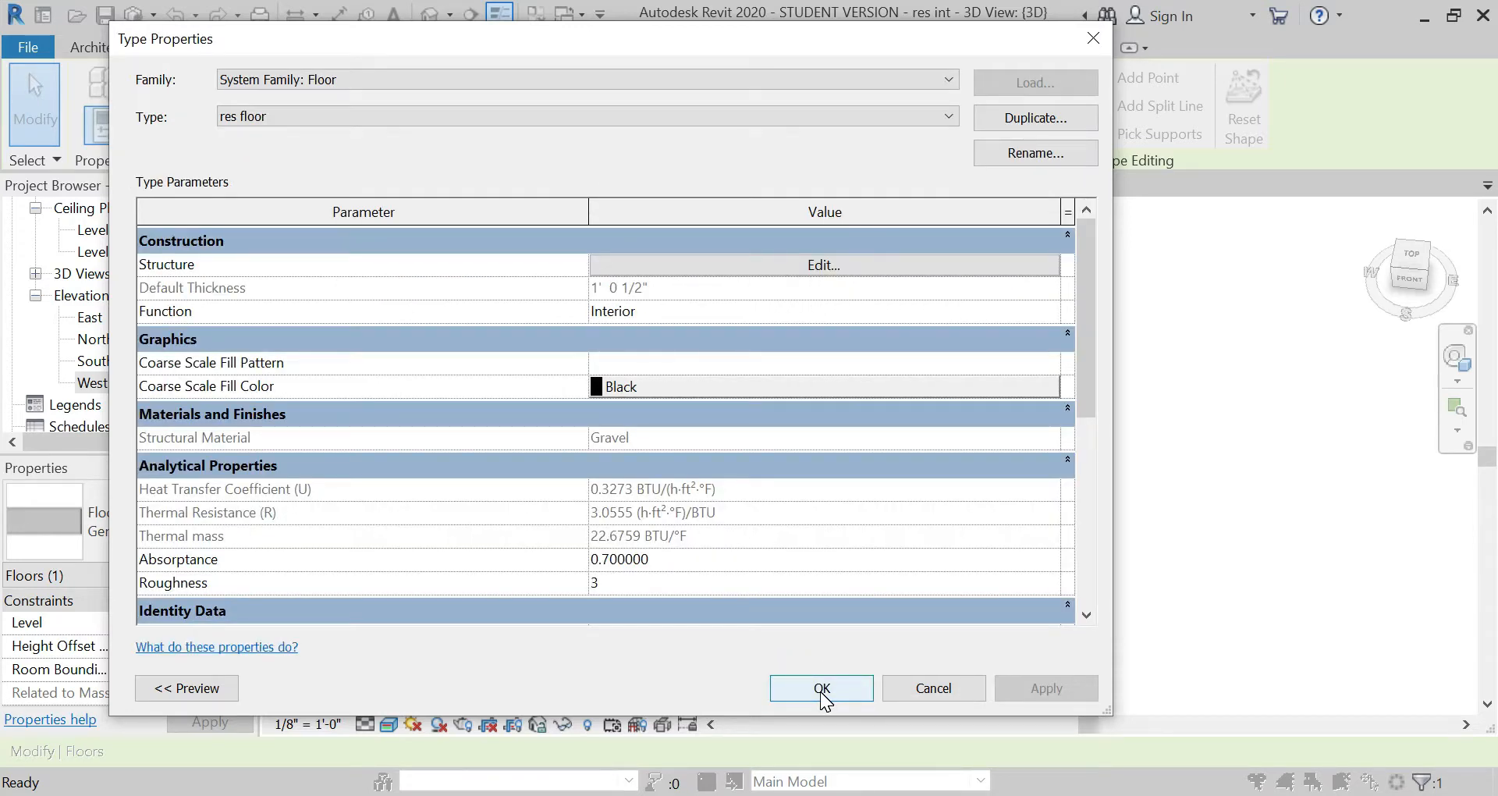
{"action": "left_click", "coordinate": [822, 689]}
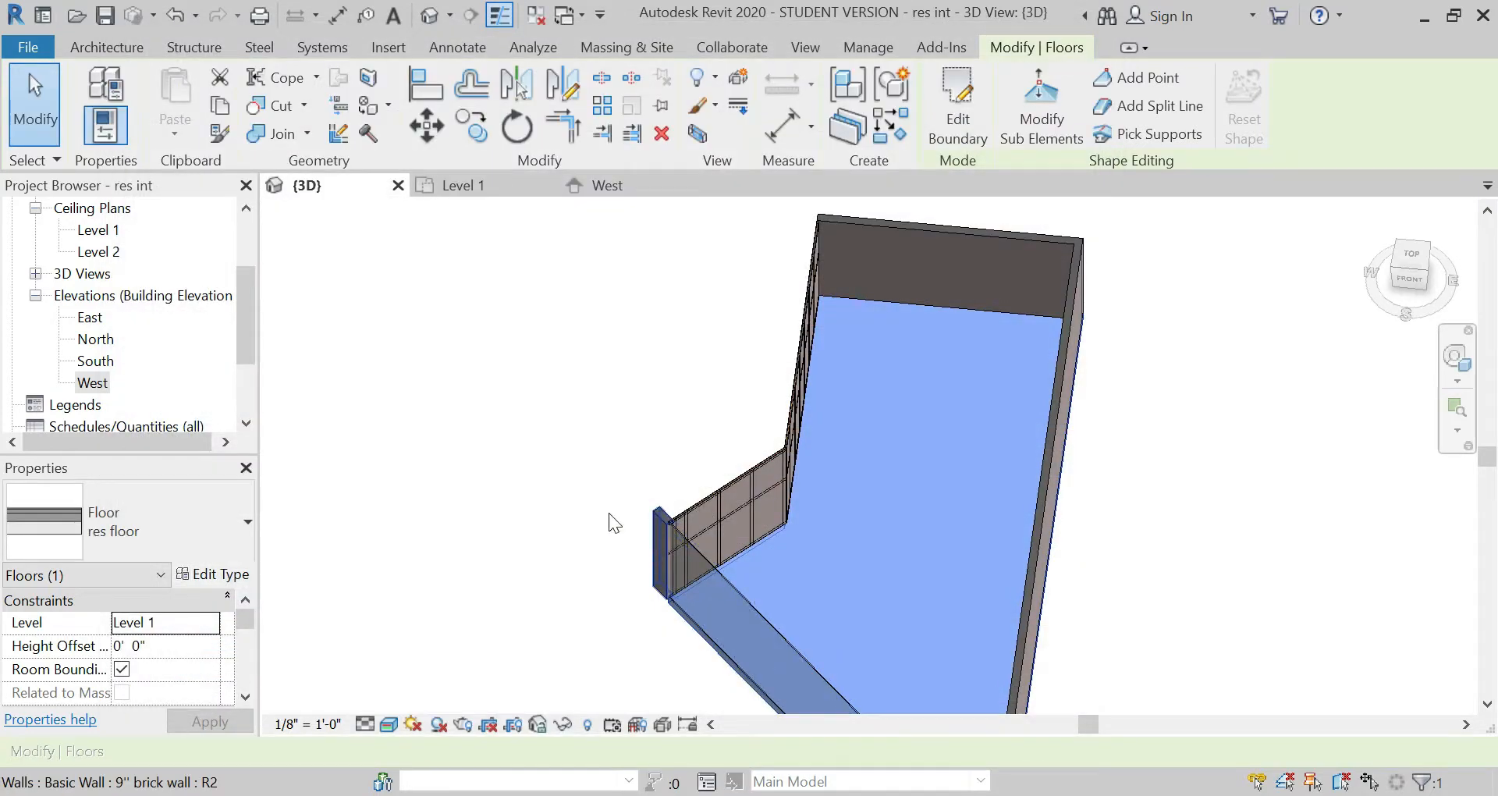
Step: Create parts from the floor's layers and start a division sketch for them
{"action": "left_click", "coordinate": [851, 131]}
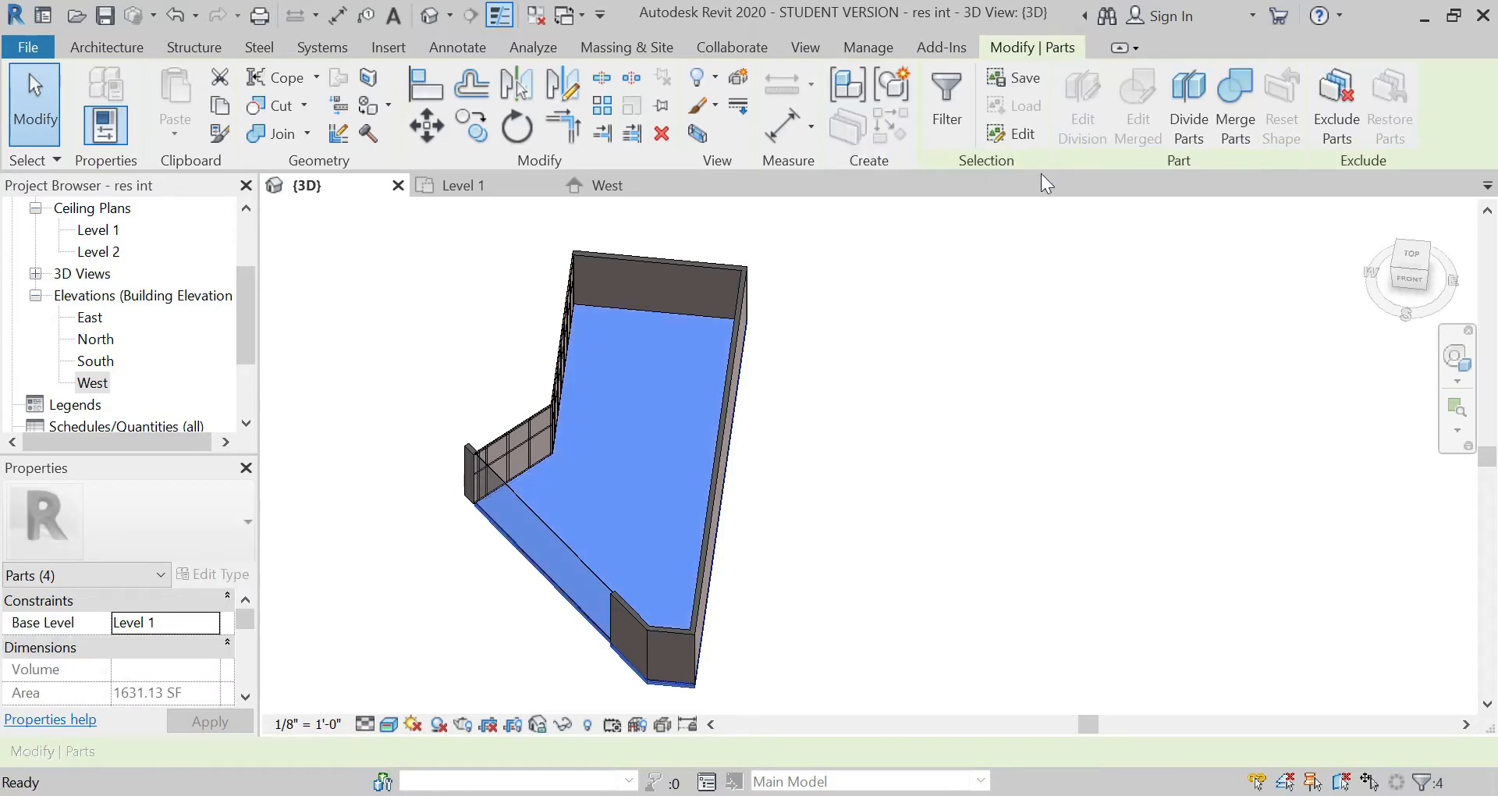
{"action": "left_click", "coordinate": [1195, 113]}
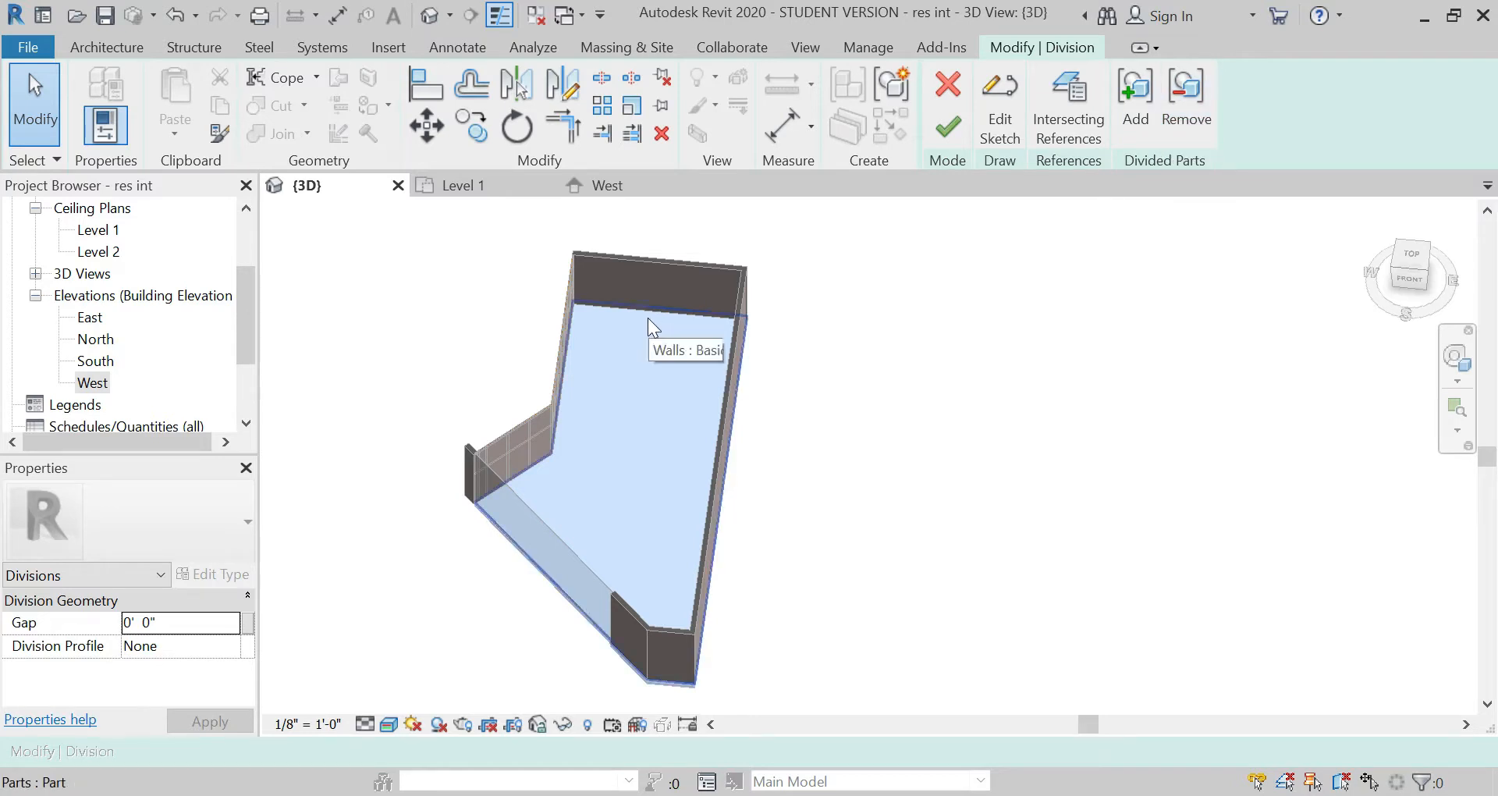
{"action": "scroll", "coordinate": [647, 317], "scroll_direction": "up", "scroll_amount": 4}
{"action": "scroll", "coordinate": [517, 506], "scroll_direction": "up", "scroll_amount": 5}
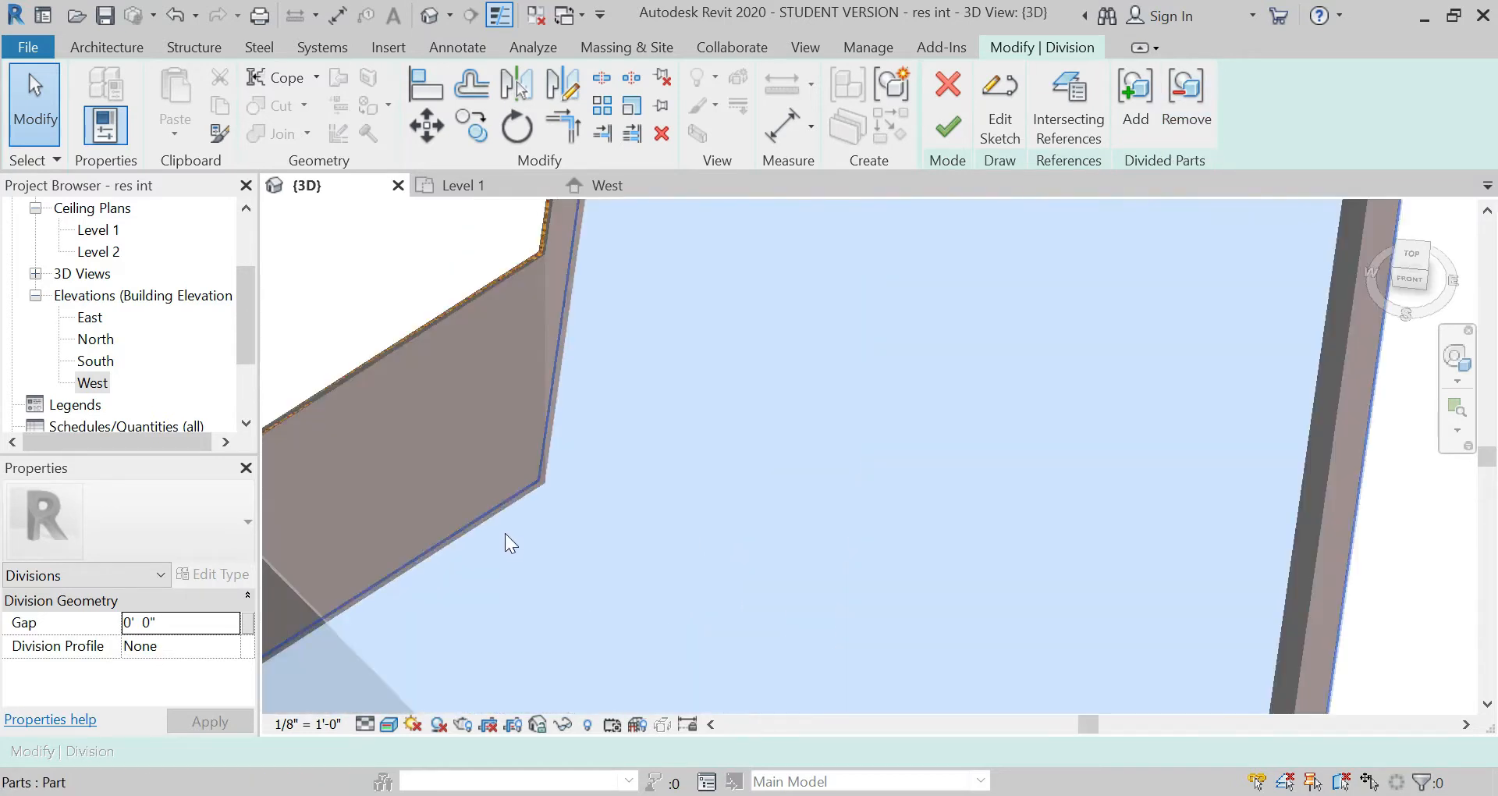
{"action": "scroll", "coordinate": [536, 351], "scroll_direction": "up", "scroll_amount": 3}
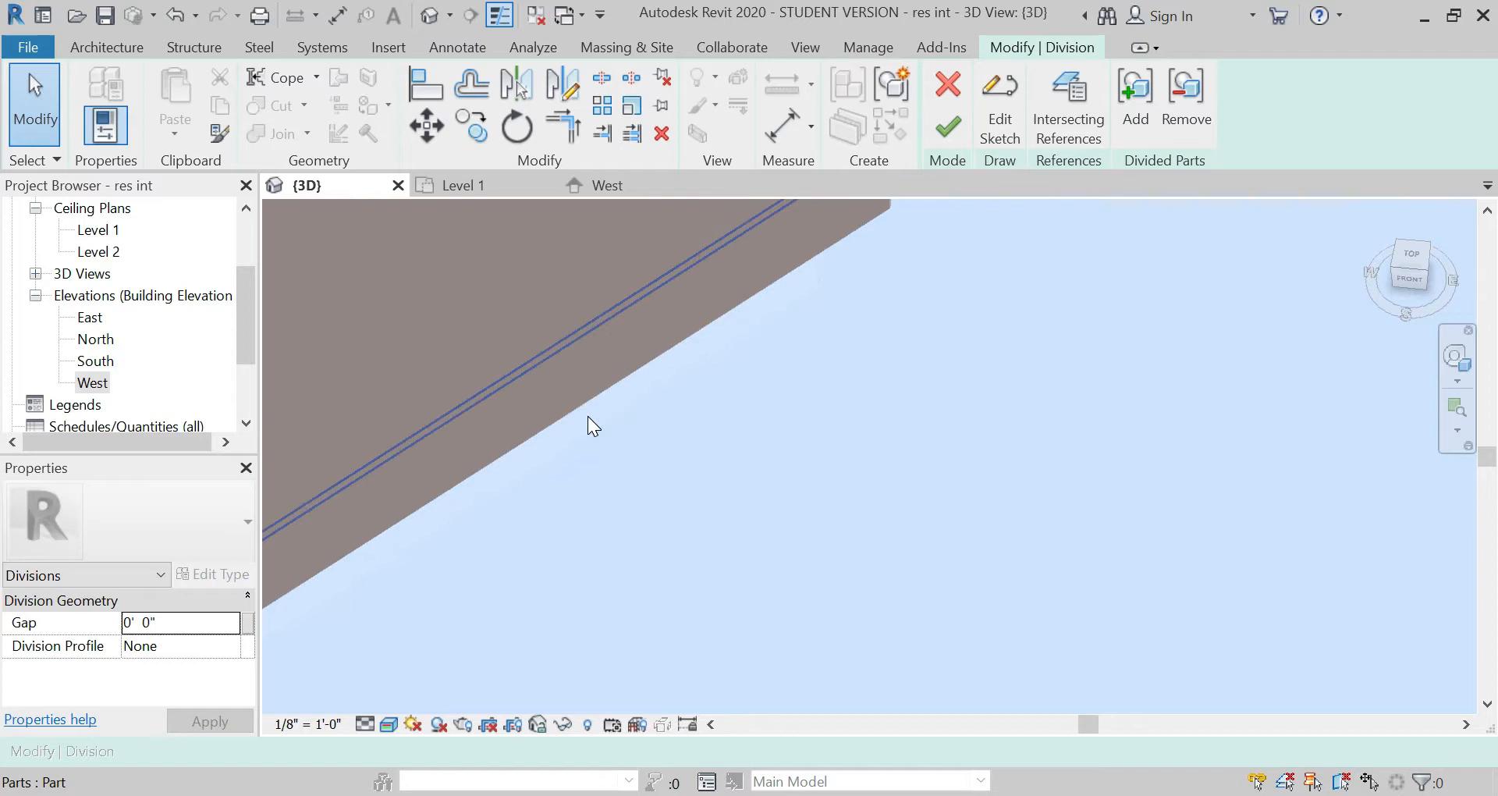
{"action": "left_click", "coordinate": [589, 419]}
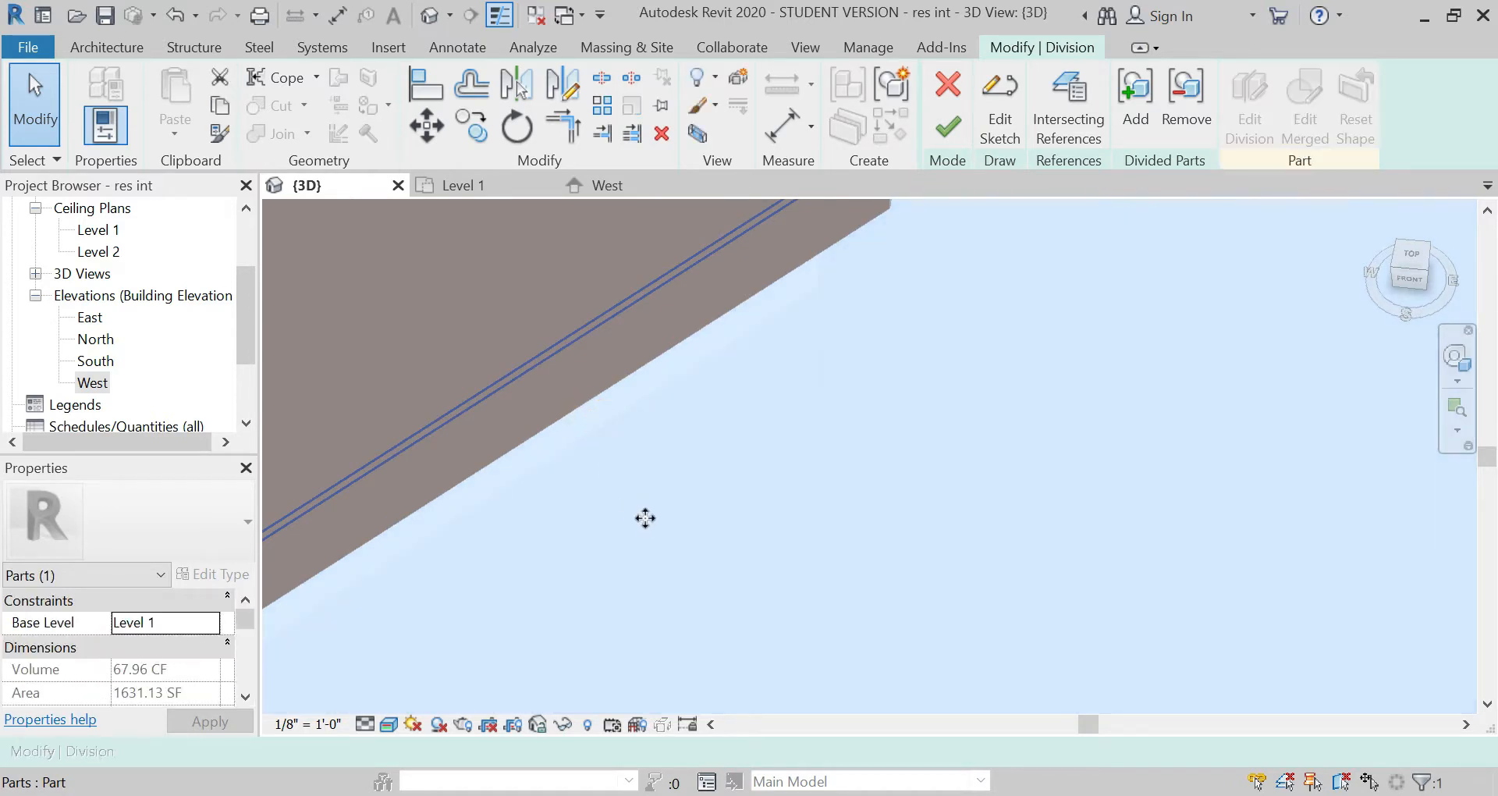
{"action": "left_click", "coordinate": [991, 139]}
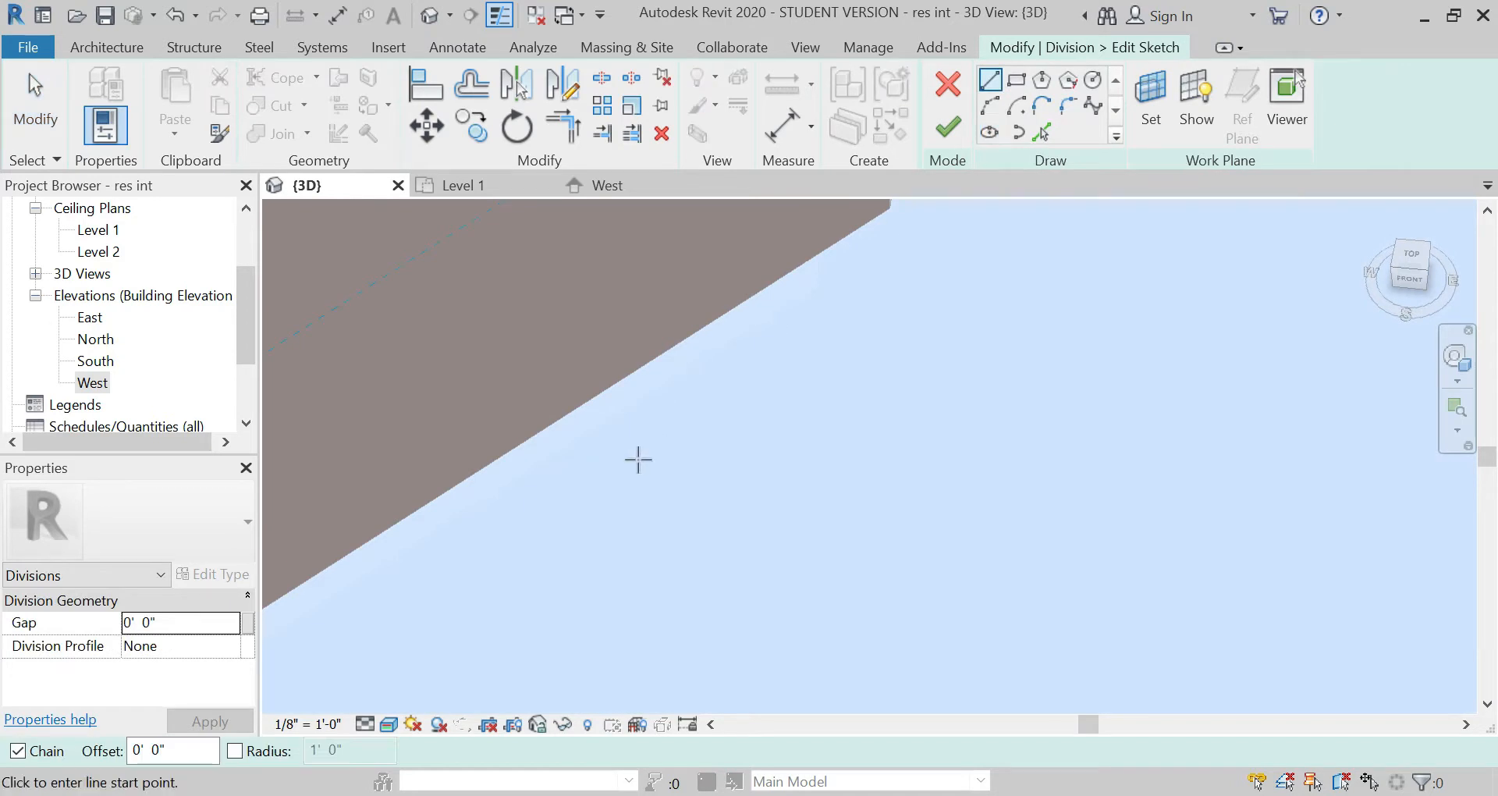
Step: In the 3D view seen from above, sketch a 7' 9" horizontal guide line from the west partition wall, near the north wall
{"action": "left_click", "coordinate": [493, 187]}
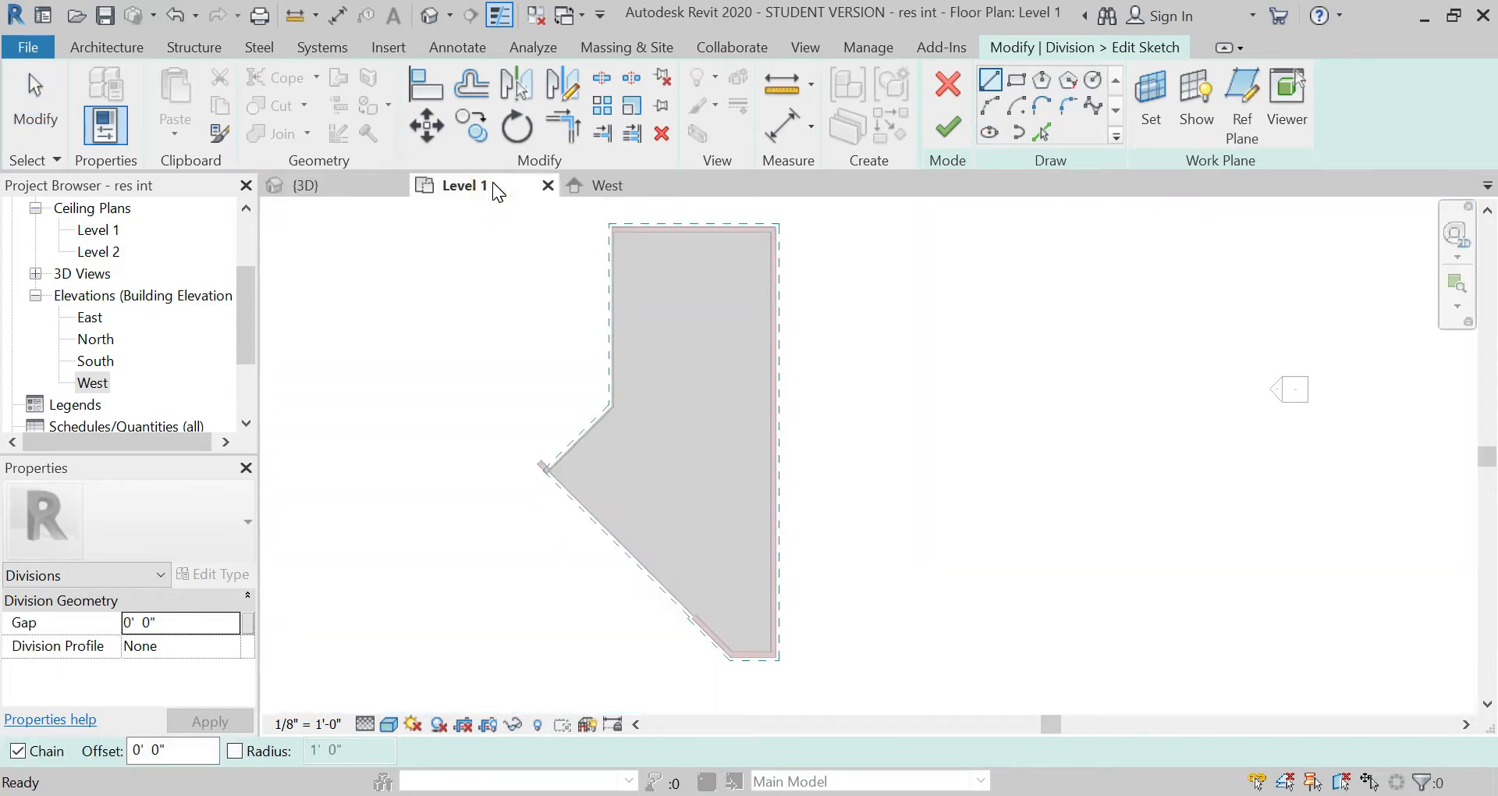
{"action": "left_click", "coordinate": [343, 186]}
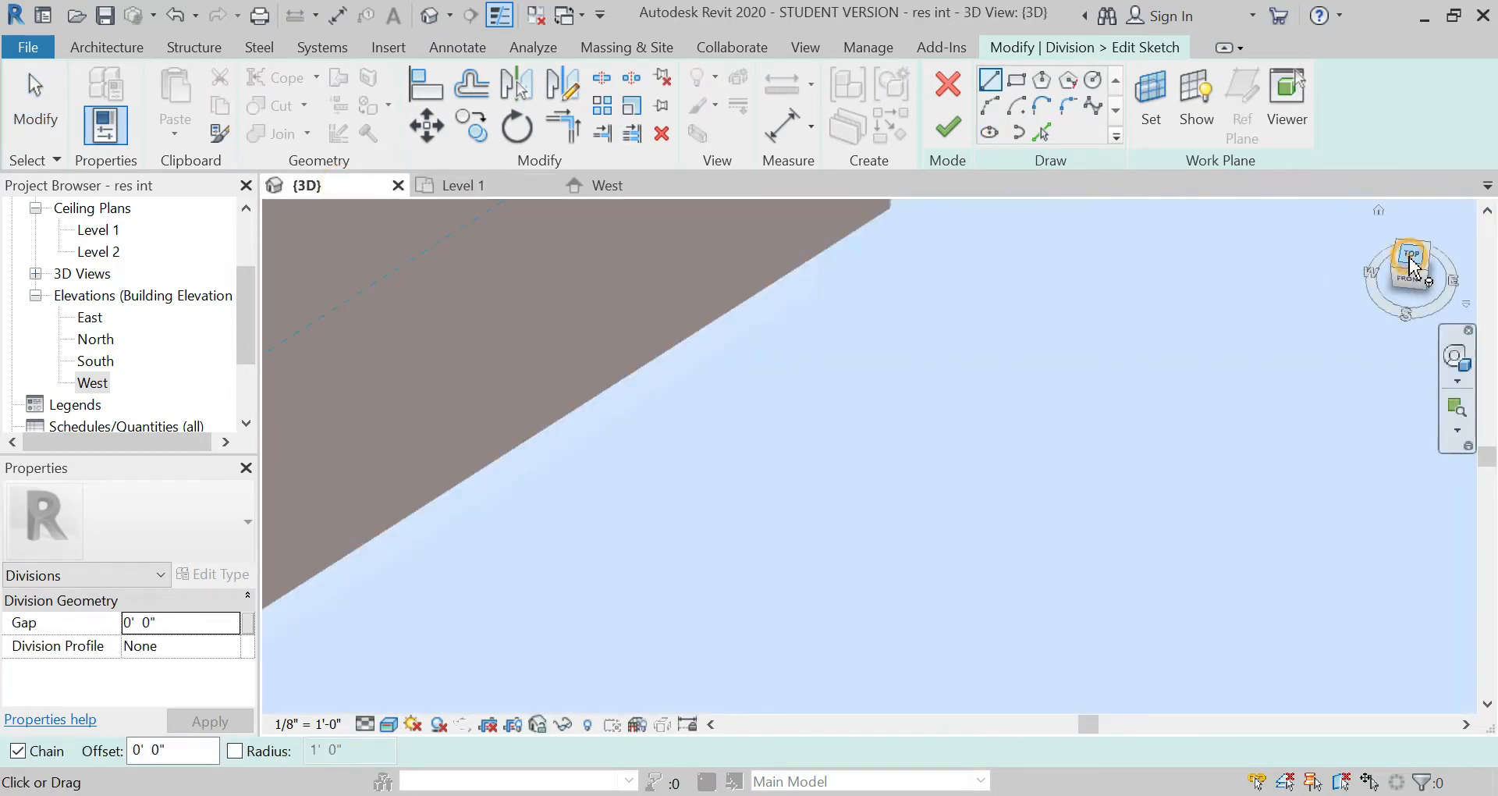
{"action": "left_click", "coordinate": [1410, 257]}
{"action": "scroll", "coordinate": [815, 246], "scroll_direction": "up", "scroll_amount": 2}
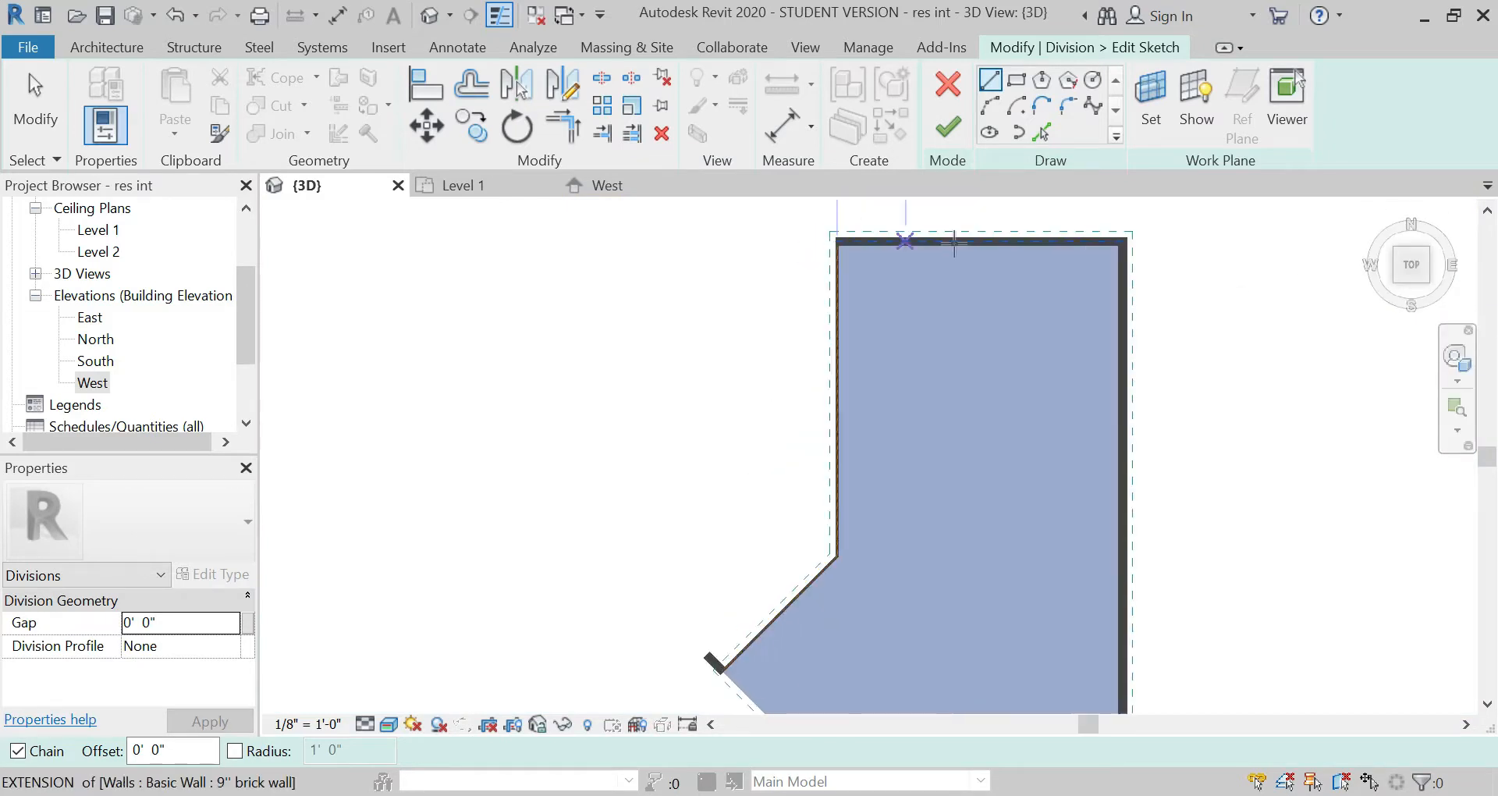
{"action": "scroll", "coordinate": [954, 243], "scroll_direction": "up", "scroll_amount": 3}
{"action": "scroll", "coordinate": [546, 344], "scroll_direction": "up", "scroll_amount": 3}
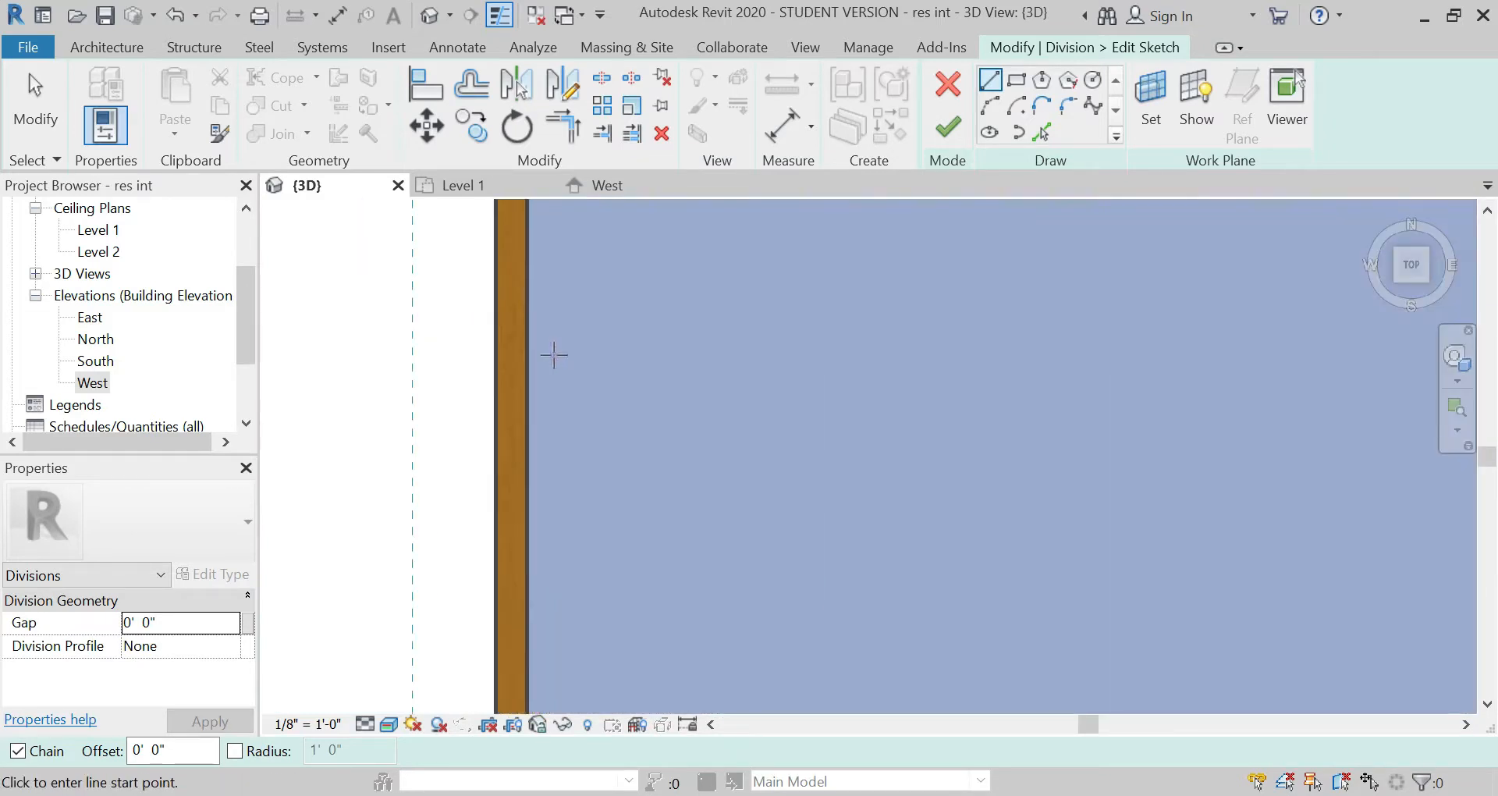
{"action": "left_click", "coordinate": [512, 361]}
{"action": "scroll", "coordinate": [448, 418], "scroll_direction": "down", "scroll_amount": 3}
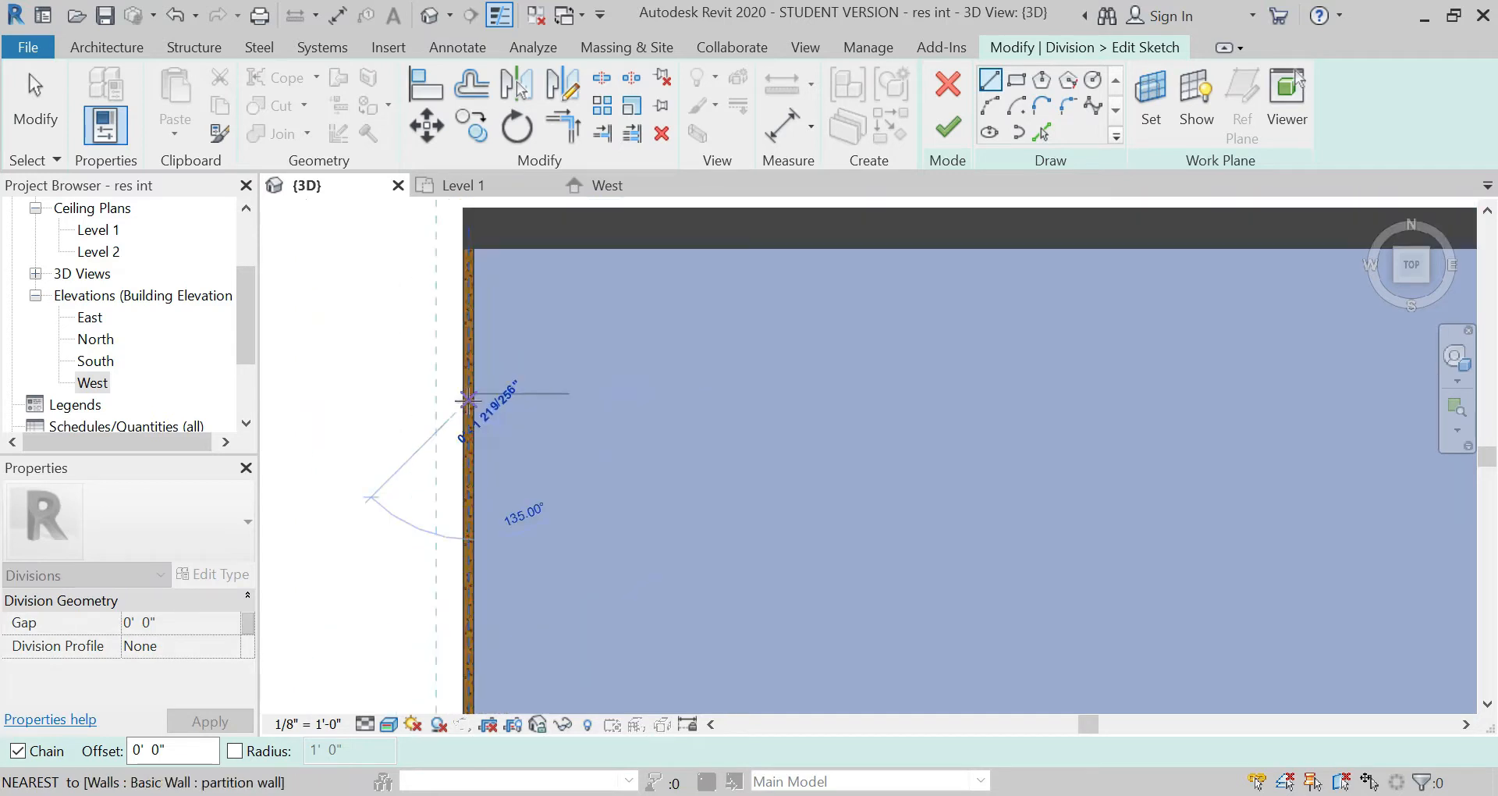
{"action": "type", "text": "7"}
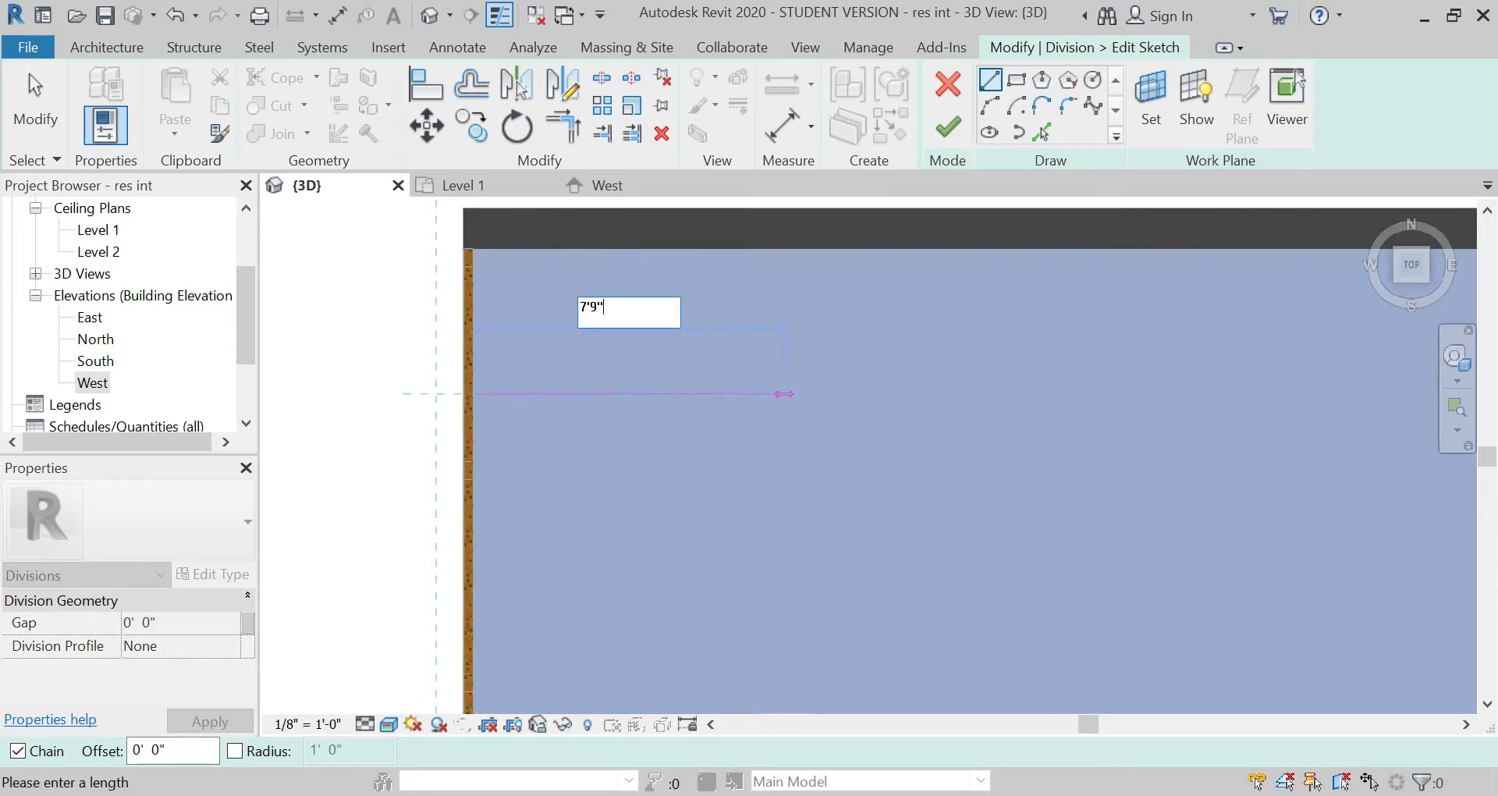
{"action": "type", "text": "'9\""}
{"action": "key", "text": "Return"}
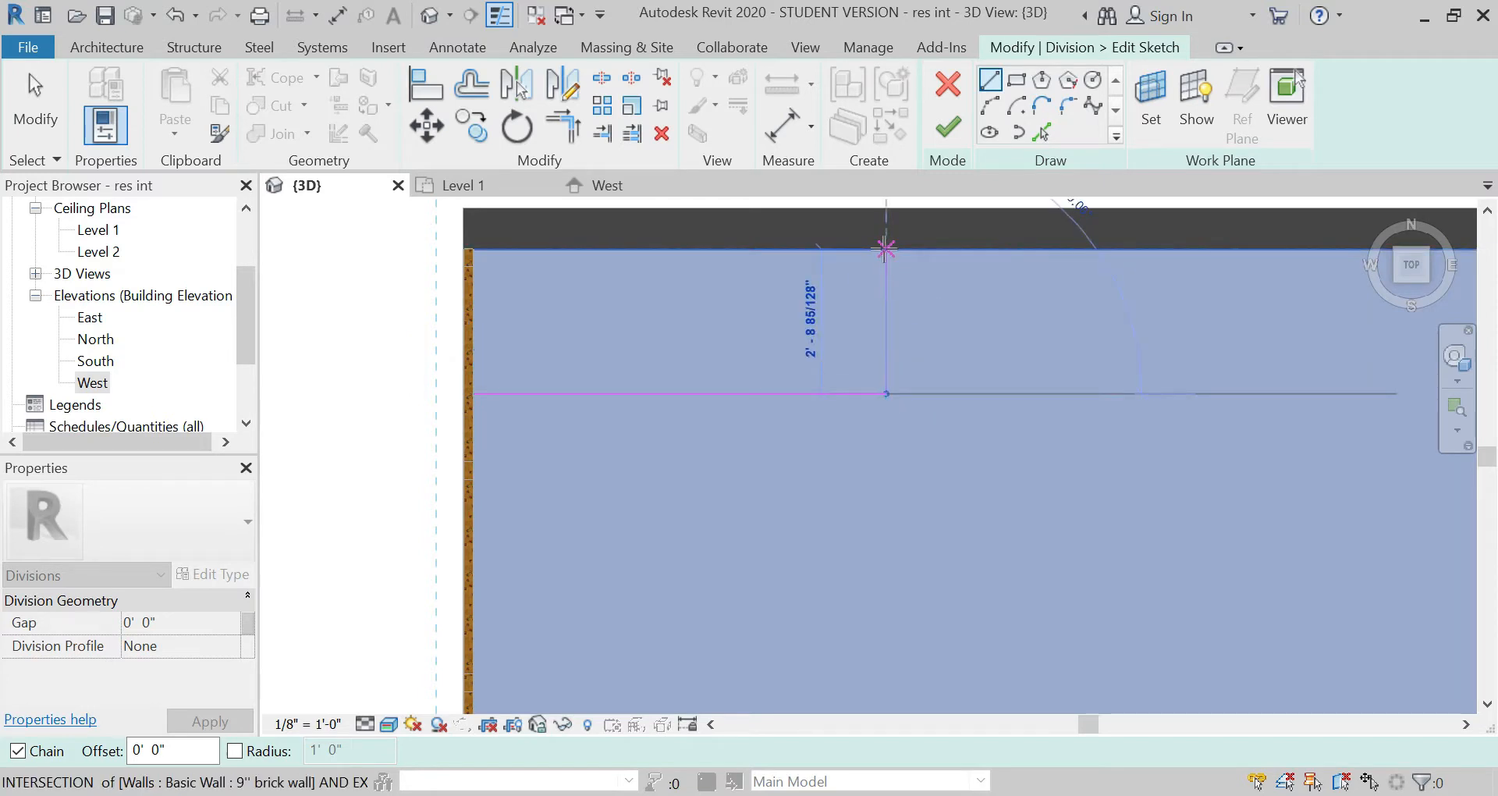
Step: Sketch a vertical line from the guide's east end to the north brick wall and delete the 7' 9" guide line
{"action": "key", "text": "Escape"}
{"action": "key", "text": "Escape"}
{"action": "left_click", "coordinate": [871, 396]}
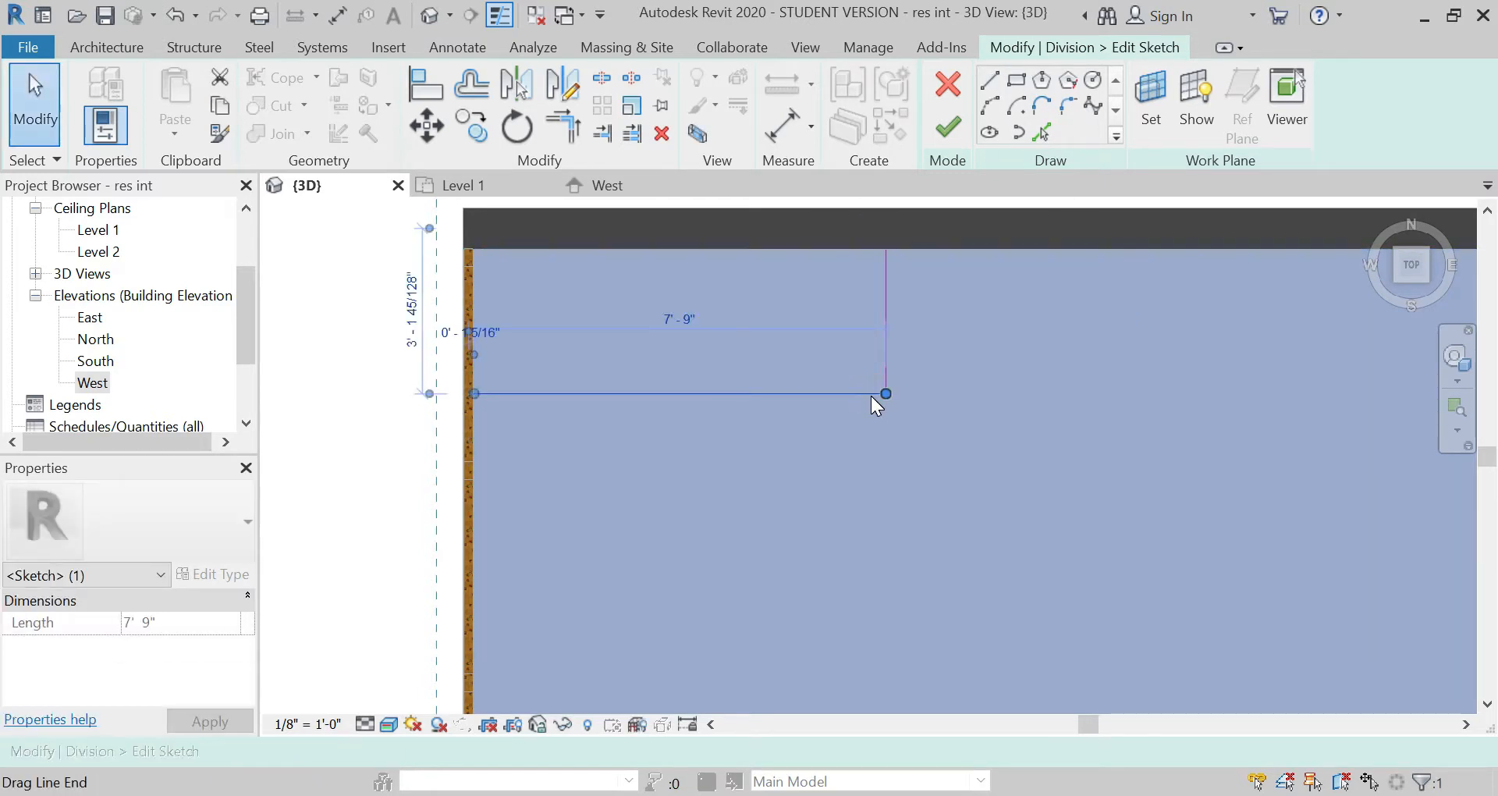
{"action": "key", "text": "Delete"}
Step: Continue the vertical division line south from its lower end to just below the corner of the partition walls
{"action": "left_click", "coordinate": [991, 82]}
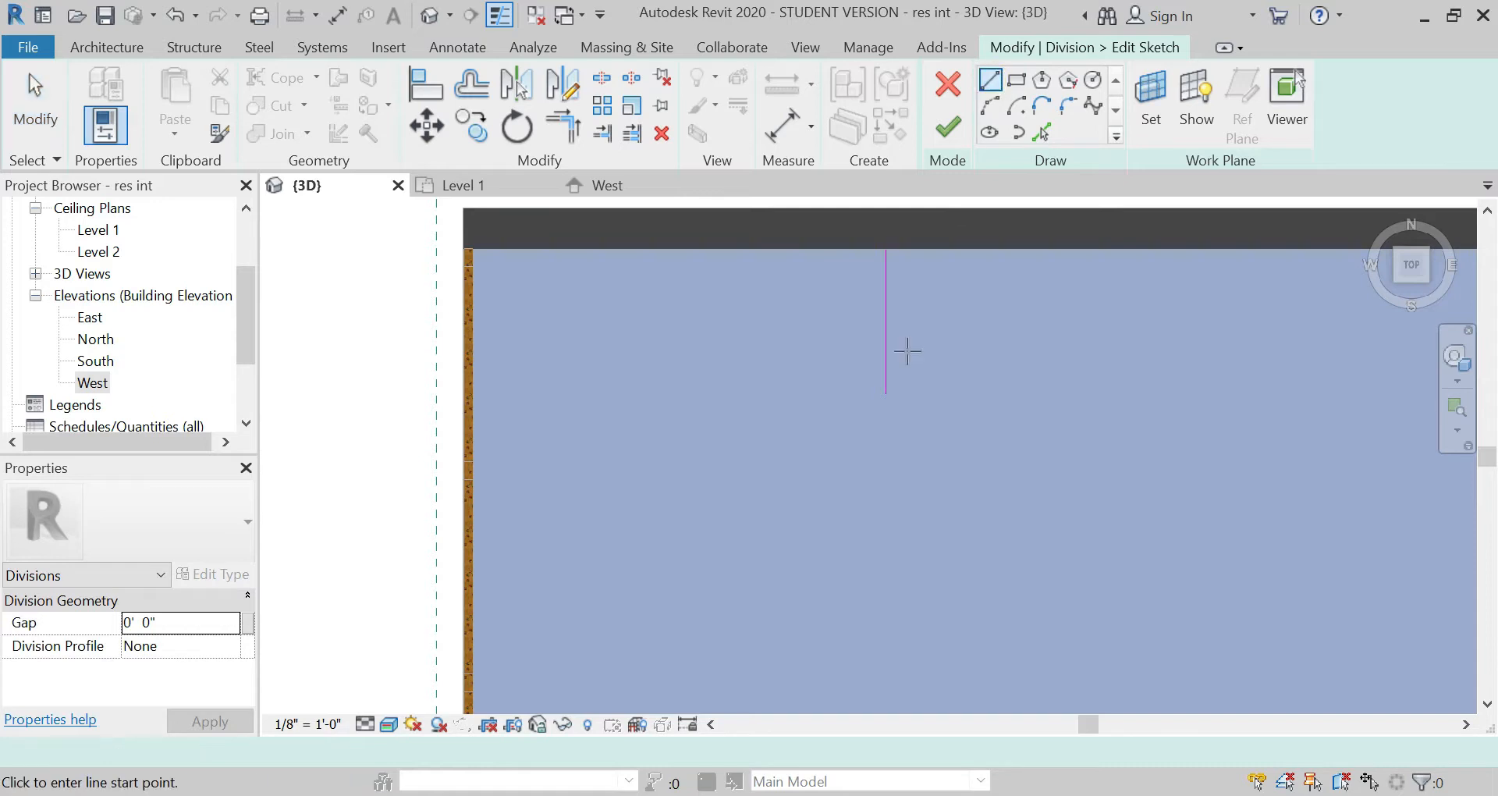
{"action": "left_click", "coordinate": [886, 391]}
{"action": "scroll", "coordinate": [800, 227], "scroll_direction": "down", "scroll_amount": 3}
{"action": "scroll", "coordinate": [797, 225], "scroll_direction": "down", "scroll_amount": 3}
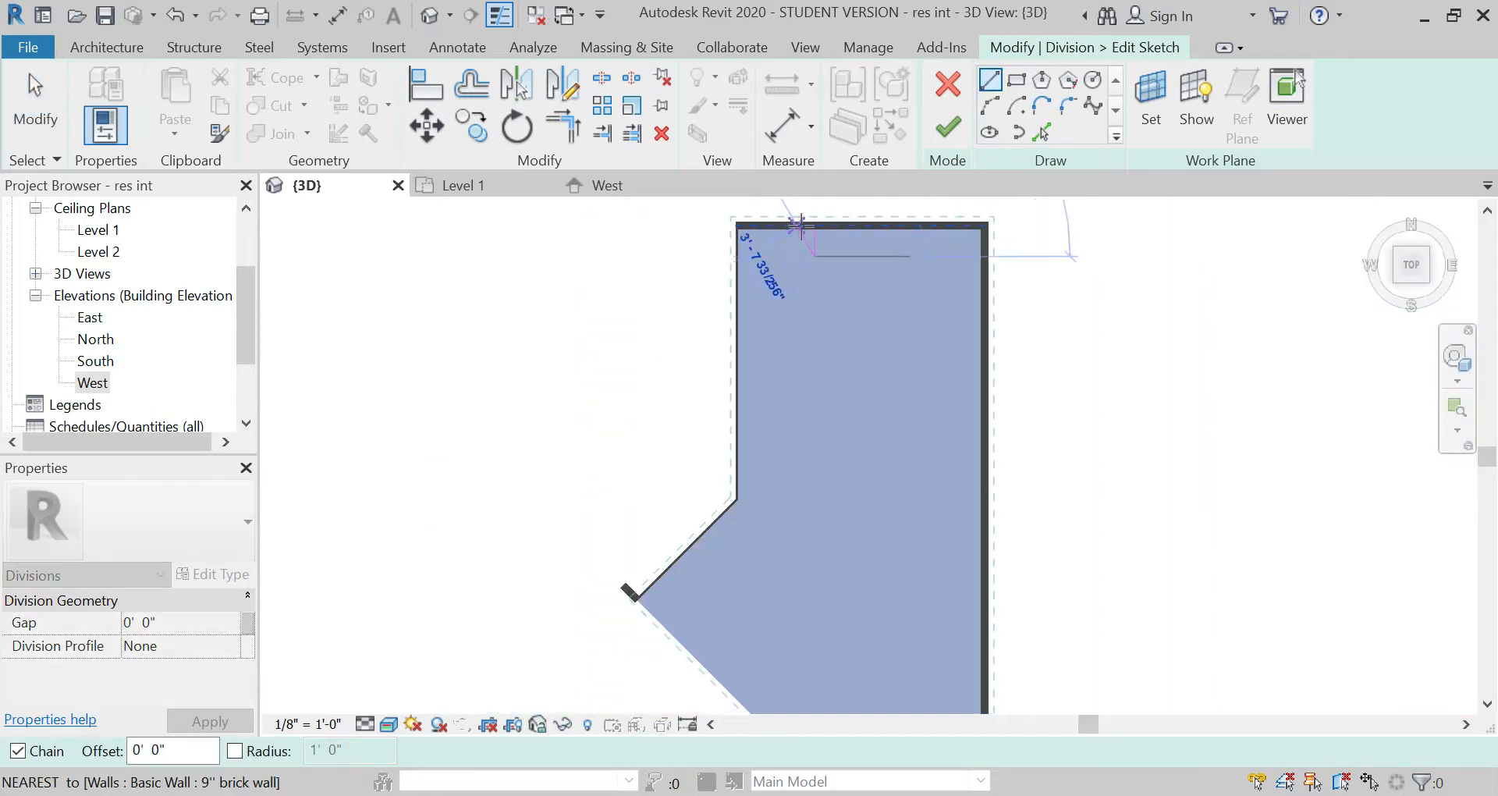
{"action": "key", "text": "Escape"}
{"action": "key", "text": "Escape"}
{"action": "left_click", "coordinate": [816, 245]}
{"action": "left_click_drag", "start_coordinate": [815, 256], "coordinate": [816, 533]}
{"action": "key", "text": "Escape"}
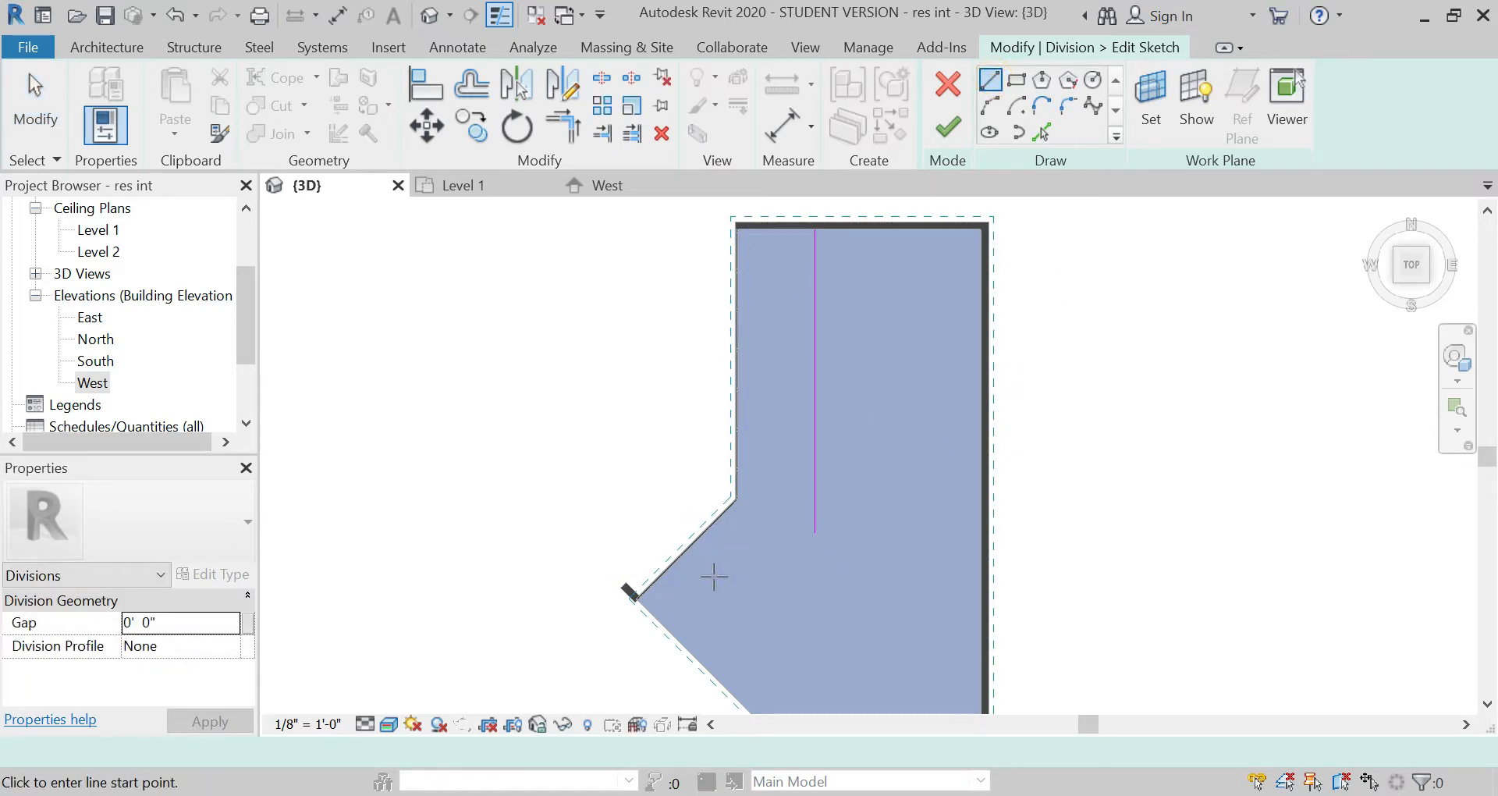
Step: Sketch a 7' 9" guide line perpendicular to the diagonal partition wall, running into the floor
{"action": "scroll", "coordinate": [699, 569], "scroll_direction": "up", "scroll_amount": 5}
{"action": "left_click", "coordinate": [437, 334]}
{"action": "scroll", "coordinate": [447, 340], "scroll_direction": "down", "scroll_amount": 4}
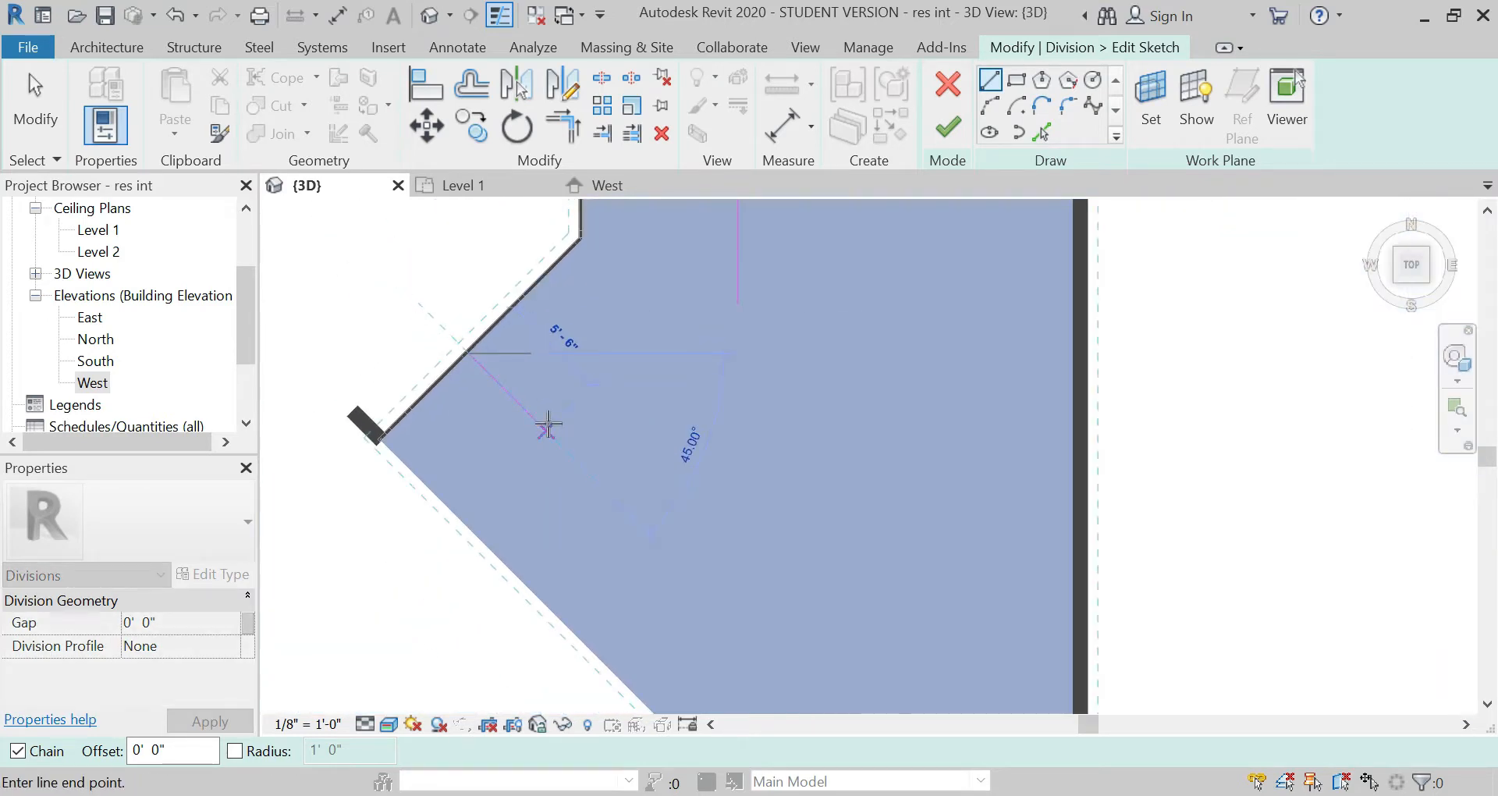
{"action": "type", "text": "7'"}
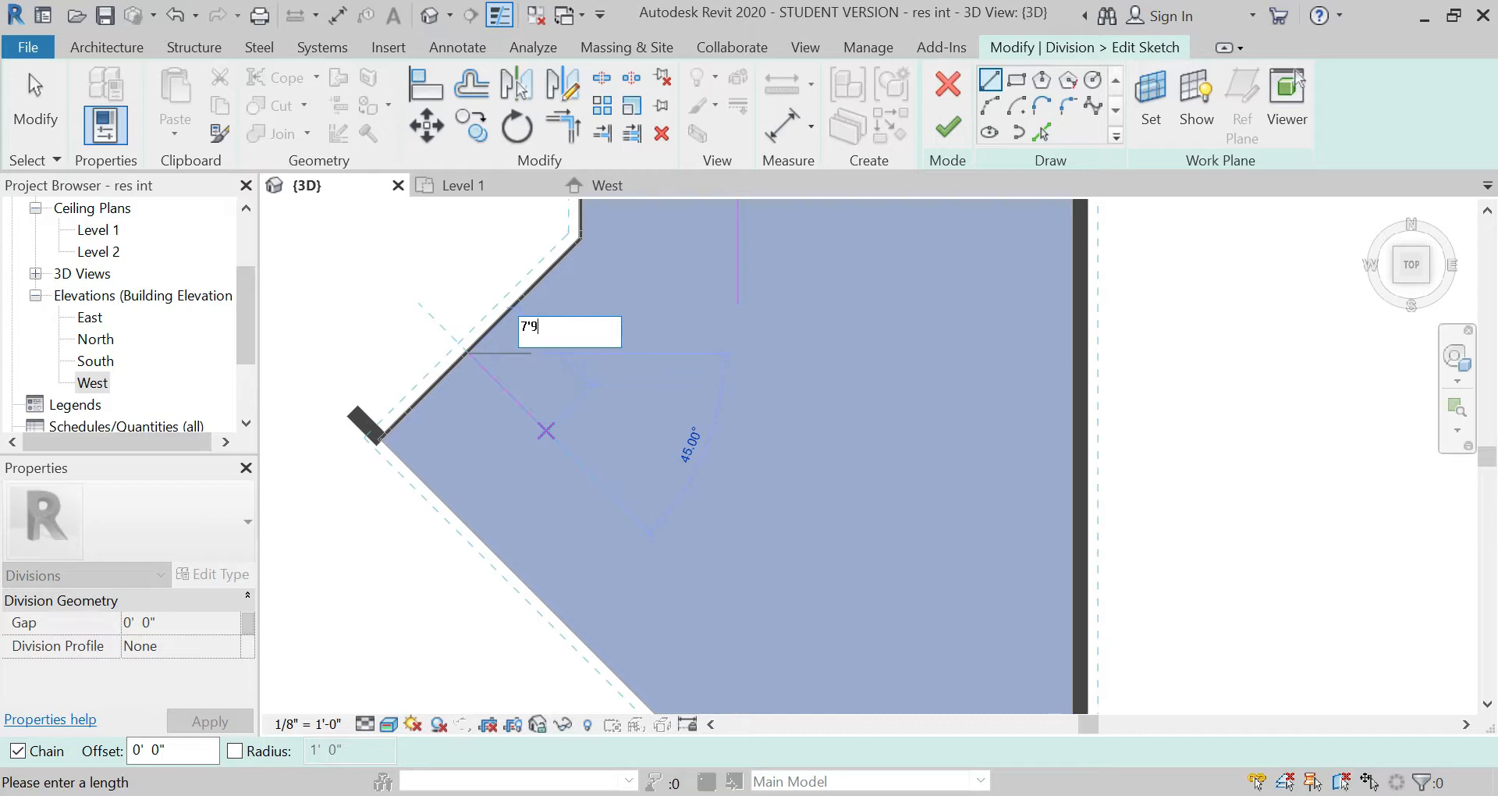
{"action": "type", "text": "9\""}
{"action": "key", "text": "Return"}
{"action": "key", "text": "Escape"}
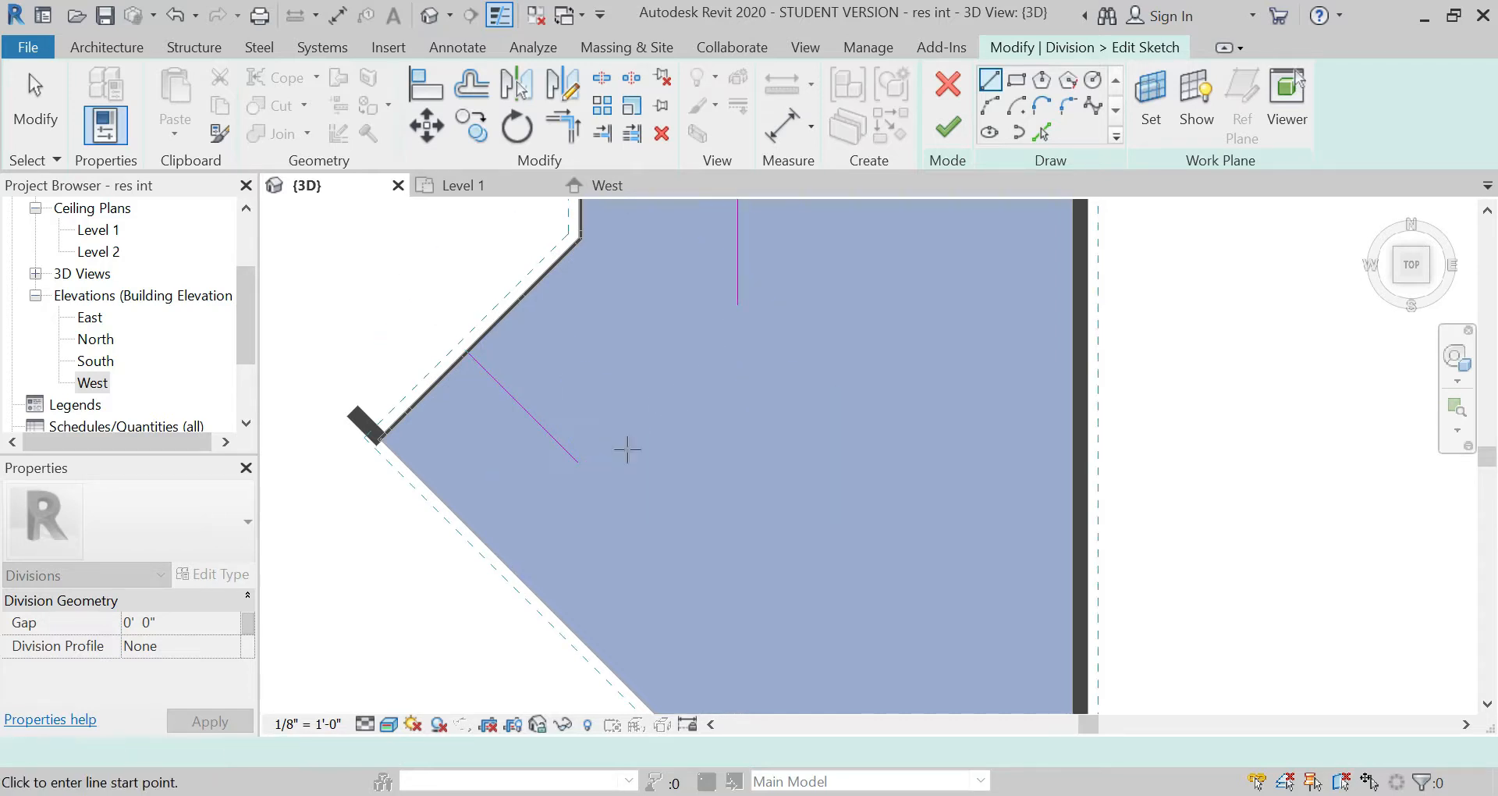
Step: Sketch a diagonal line from the guide's inner end toward the vertical division line and trim the two into a corner
{"action": "left_click", "coordinate": [579, 462]}
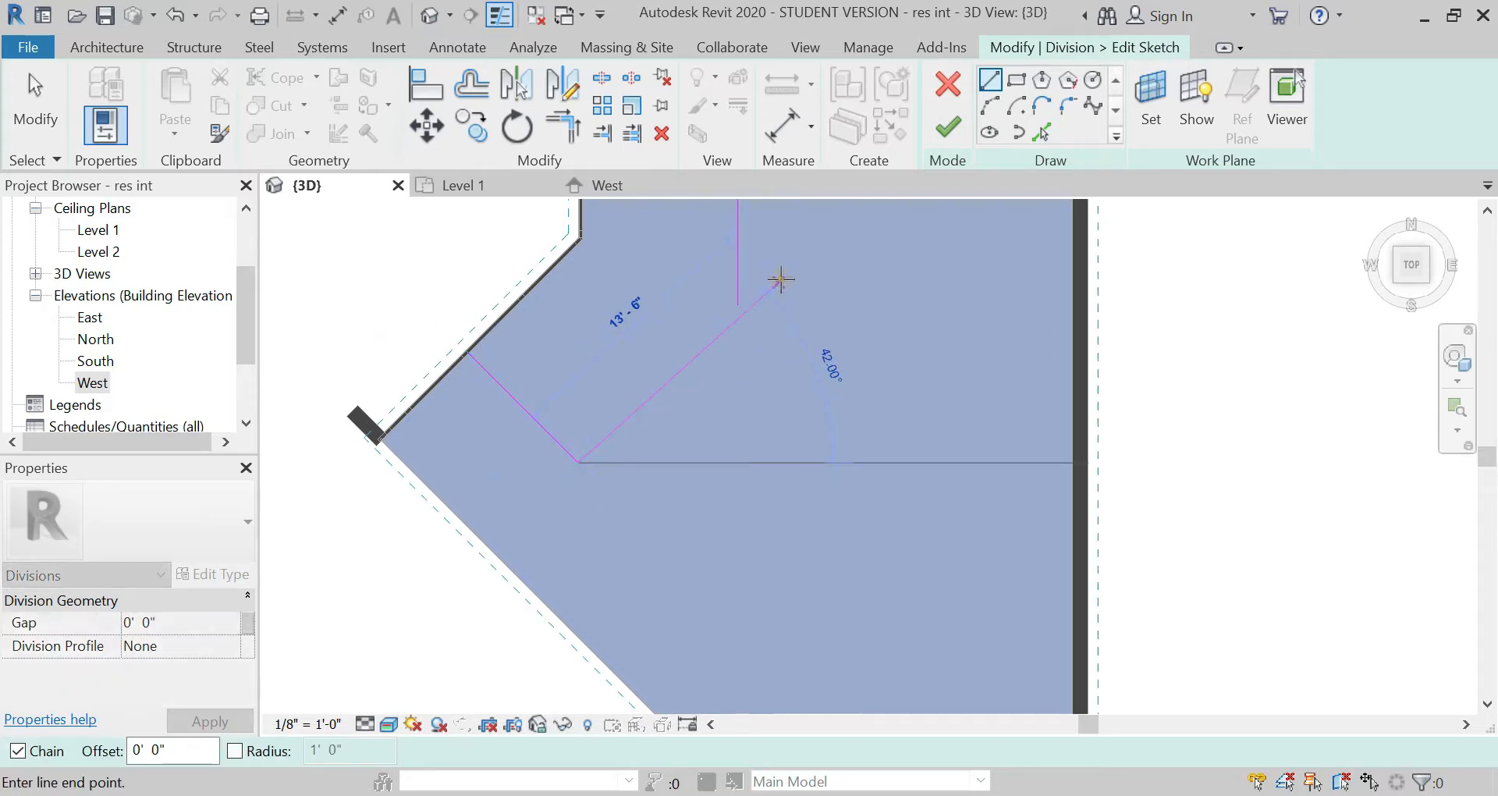
{"action": "left_click", "coordinate": [750, 293]}
{"action": "key", "text": "Escape"}
{"action": "left_click", "coordinate": [562, 125]}
{"action": "left_click", "coordinate": [737, 265]}
{"action": "left_click", "coordinate": [684, 369]}
{"action": "key", "text": "Escape"}
Step: Delete the diagonal wall's 7' 9" guide line and extend the diagonal division line to the floor's southwest edge
{"action": "left_click", "coordinate": [535, 418]}
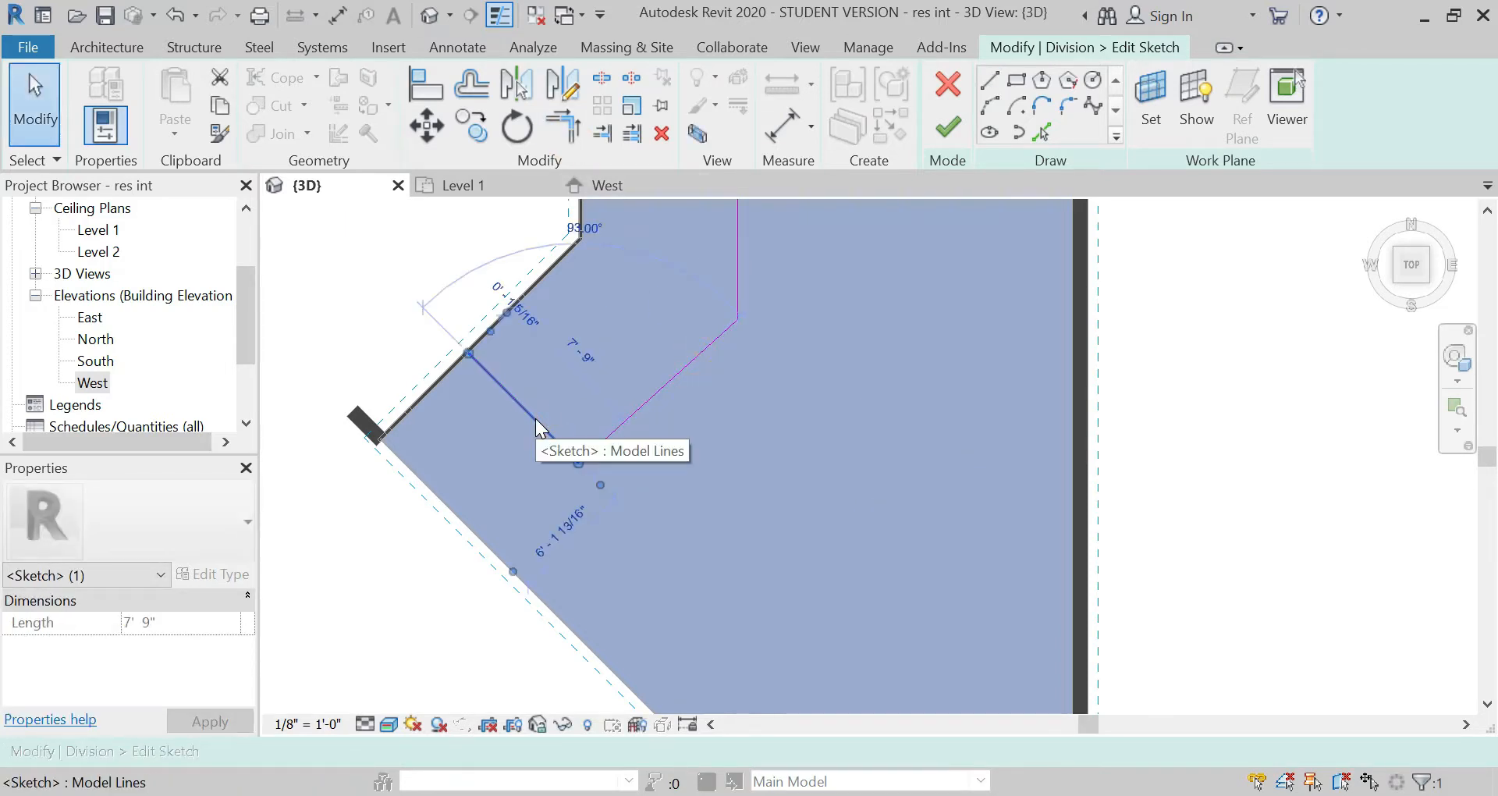
{"action": "key", "text": "Delete"}
{"action": "left_click", "coordinate": [988, 80]}
{"action": "left_click", "coordinate": [738, 319]}
{"action": "left_click", "coordinate": [578, 462]}
{"action": "key", "text": "Escape"}
{"action": "key", "text": "Escape"}
{"action": "mouse_move", "coordinate": [579, 463]}
{"action": "left_mouse_down"}
{"action": "mouse_move", "coordinate": [503, 521]}
{"action": "mouse_move", "coordinate": [502, 562]}
{"action": "left_mouse_up"}
{"action": "left_click_drag", "start_coordinate": [502, 559], "coordinate": [501, 556]}
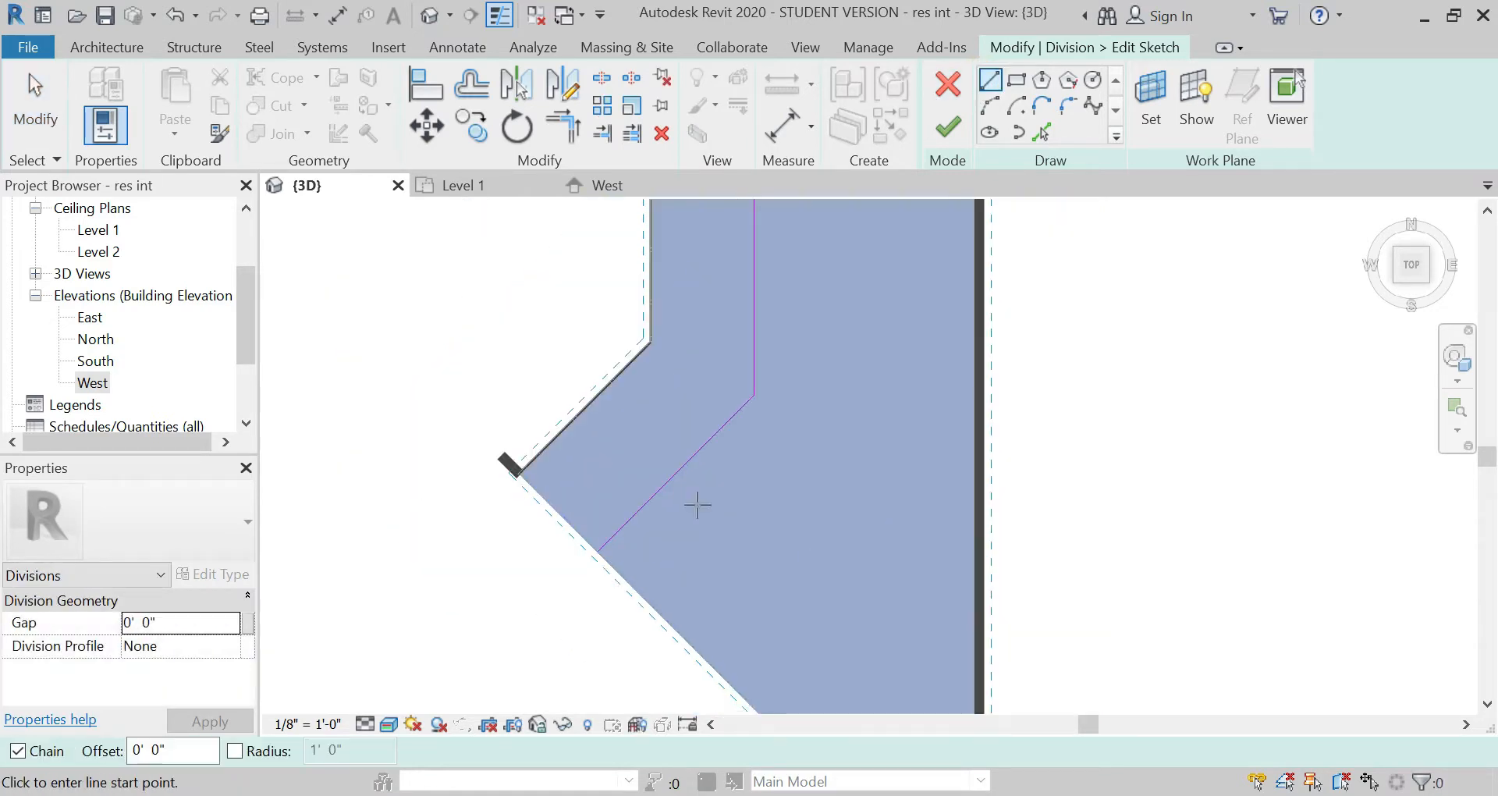
Step: Offset a copy of the diagonal division line 16' 9" toward the southeast, keeping the original
{"action": "left_click", "coordinate": [484, 88]}
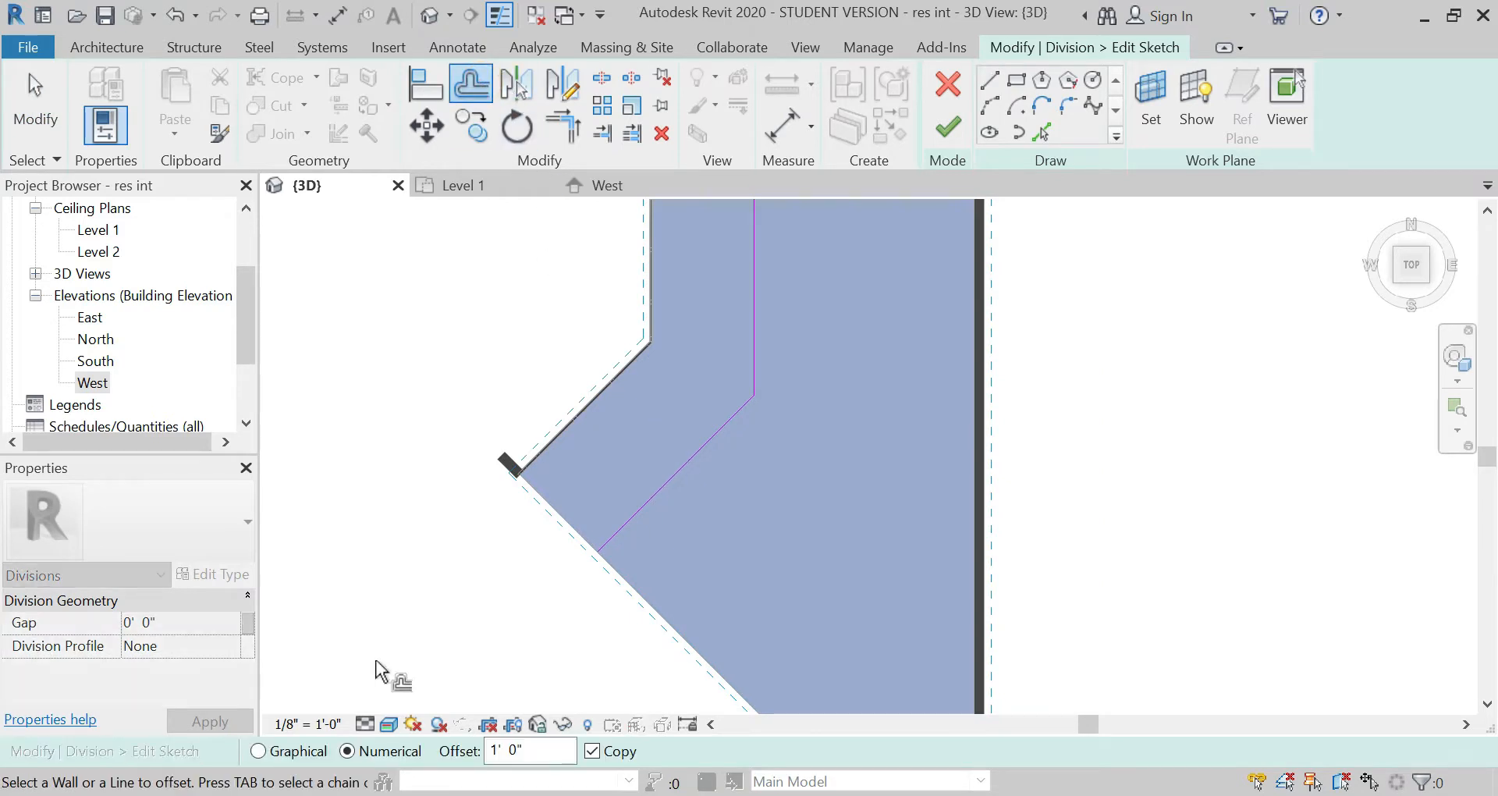
{"action": "double_click", "coordinate": [530, 751]}
{"action": "type", "text": "1"}
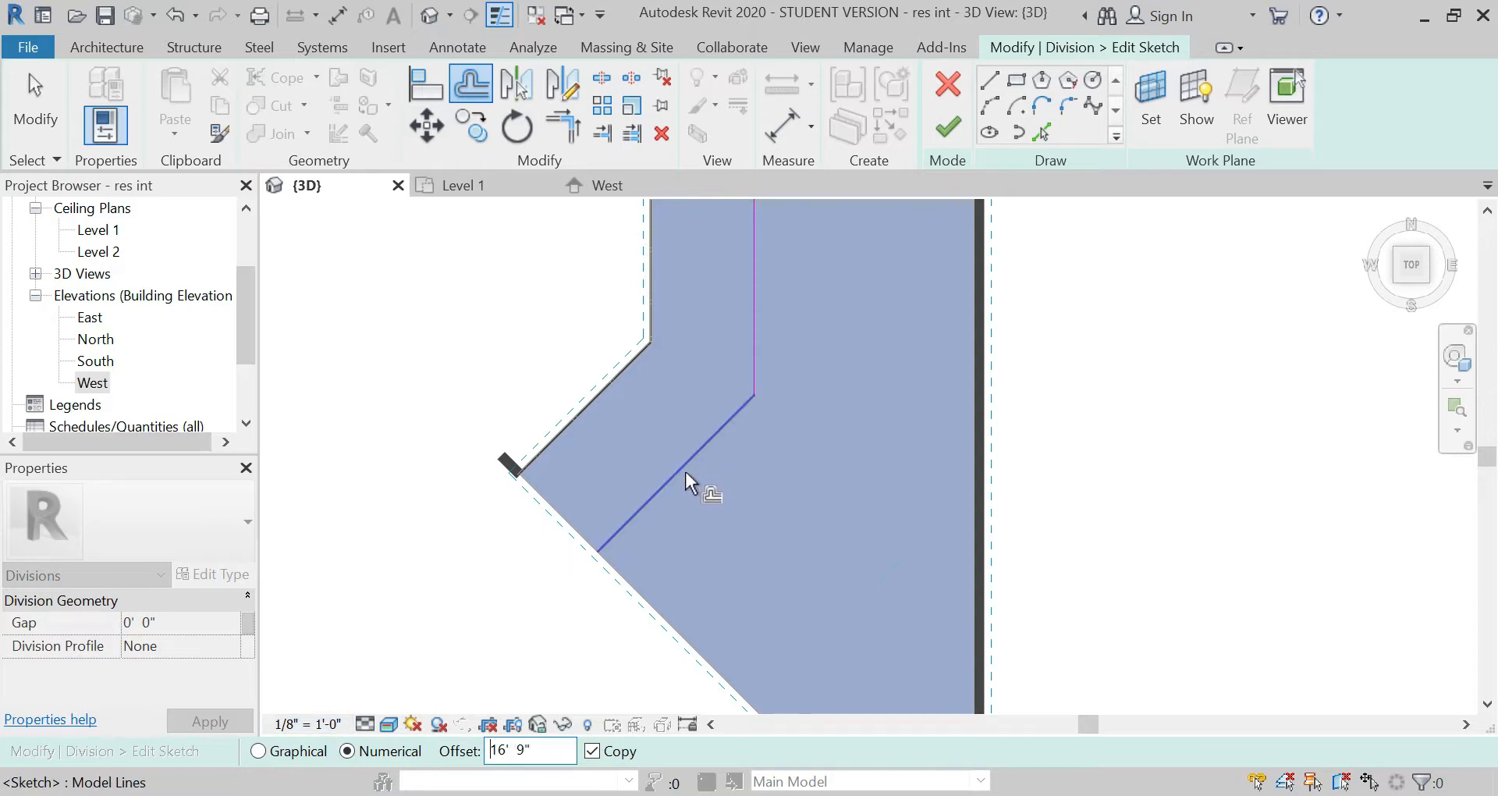
{"action": "scroll", "coordinate": [685, 471], "scroll_direction": "down", "scroll_amount": 2}
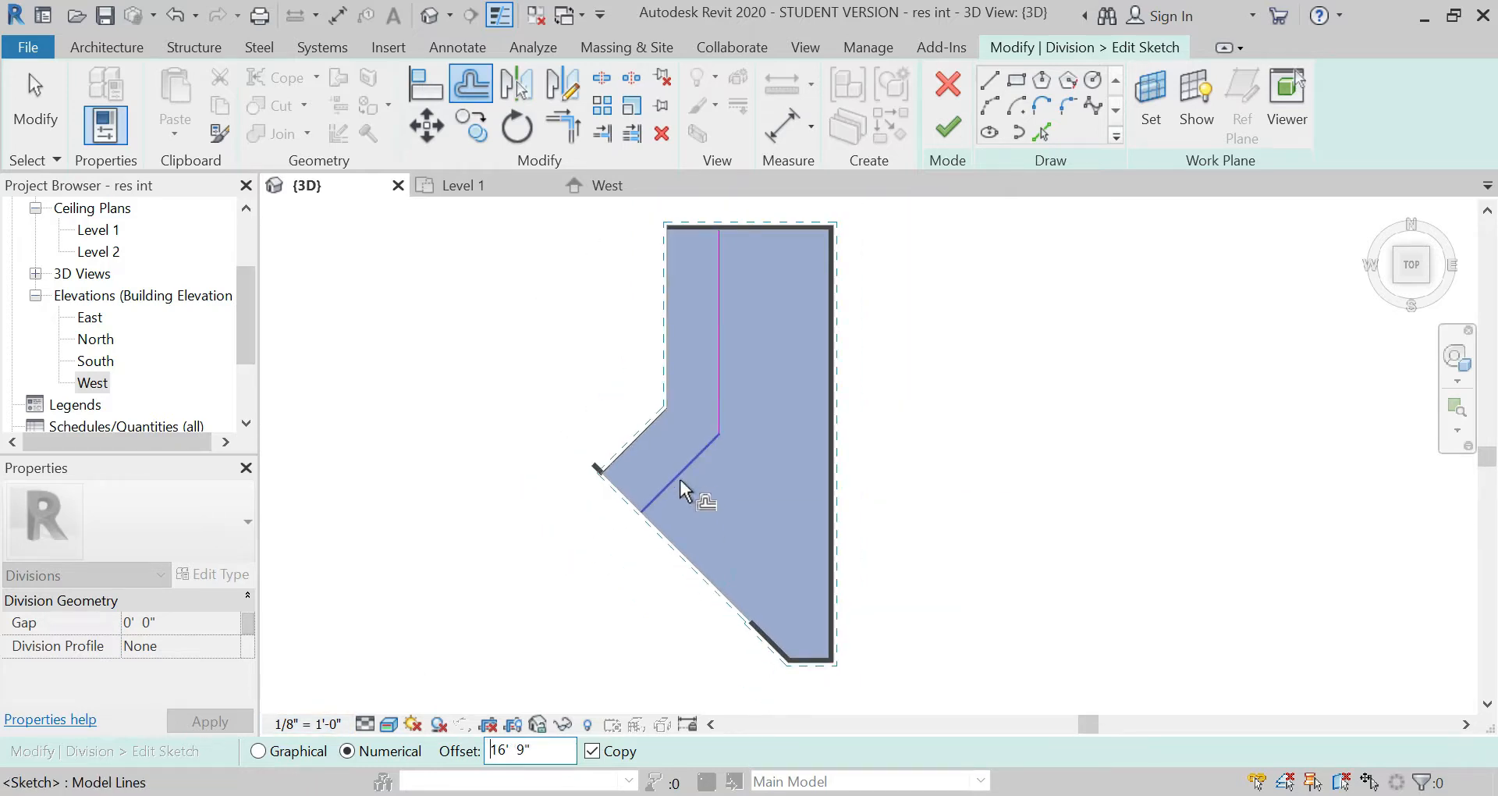
{"action": "left_click", "coordinate": [681, 480]}
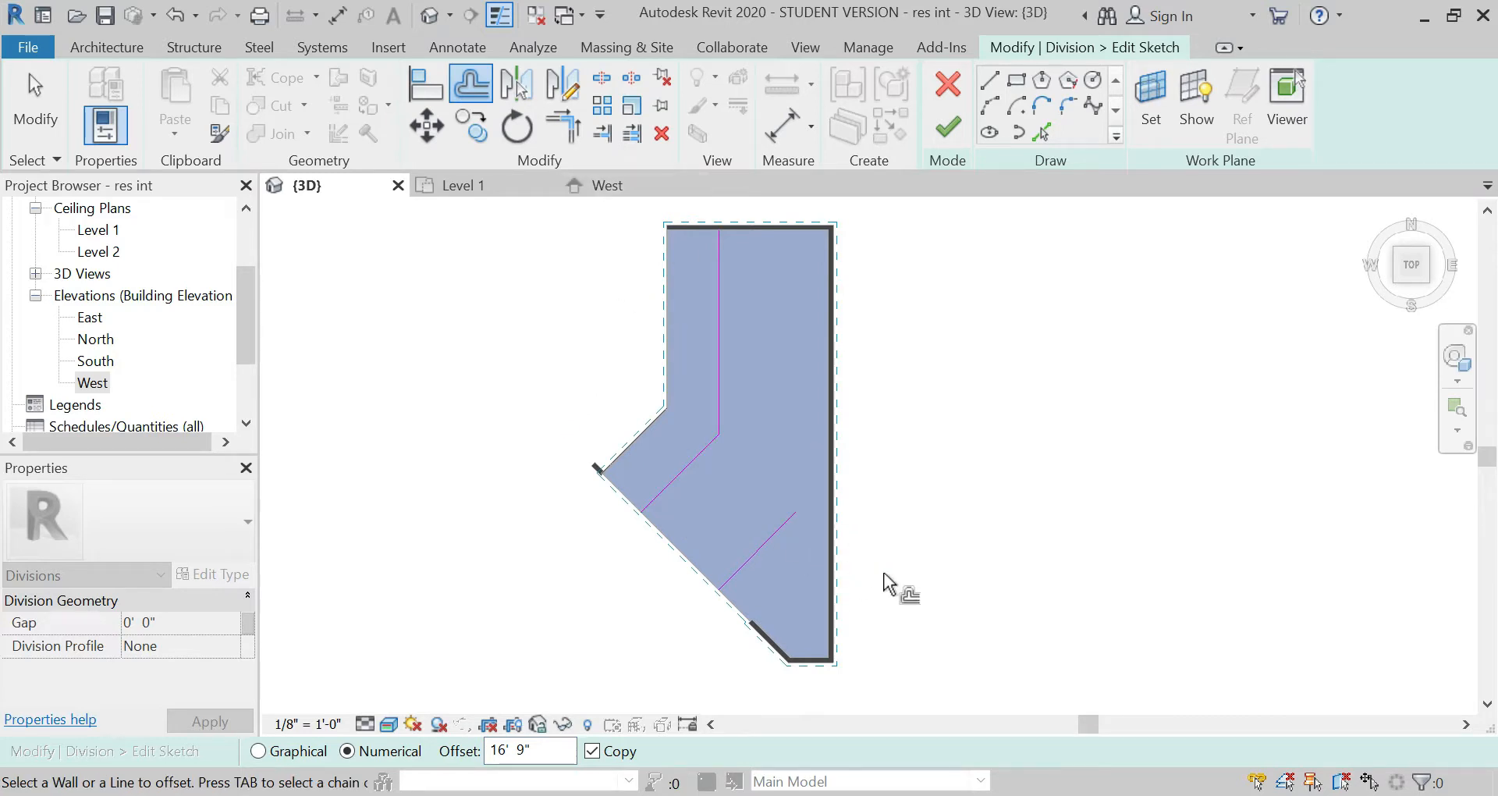
Step: Extend the northeast end of the copied diagonal division line to the inner face of the east wall
{"action": "scroll", "coordinate": [807, 530], "scroll_direction": "up", "scroll_amount": 2}
{"action": "key", "text": "Escape"}
{"action": "left_click", "coordinate": [771, 521]}
{"action": "mouse_move", "coordinate": [789, 498]}
{"action": "left_mouse_down"}
{"action": "mouse_move", "coordinate": [848, 443]}
{"action": "mouse_move", "coordinate": [845, 456]}
{"action": "left_mouse_up"}
{"action": "key", "text": "Escape"}
{"action": "scroll", "coordinate": [852, 426], "scroll_direction": "up", "scroll_amount": 4}
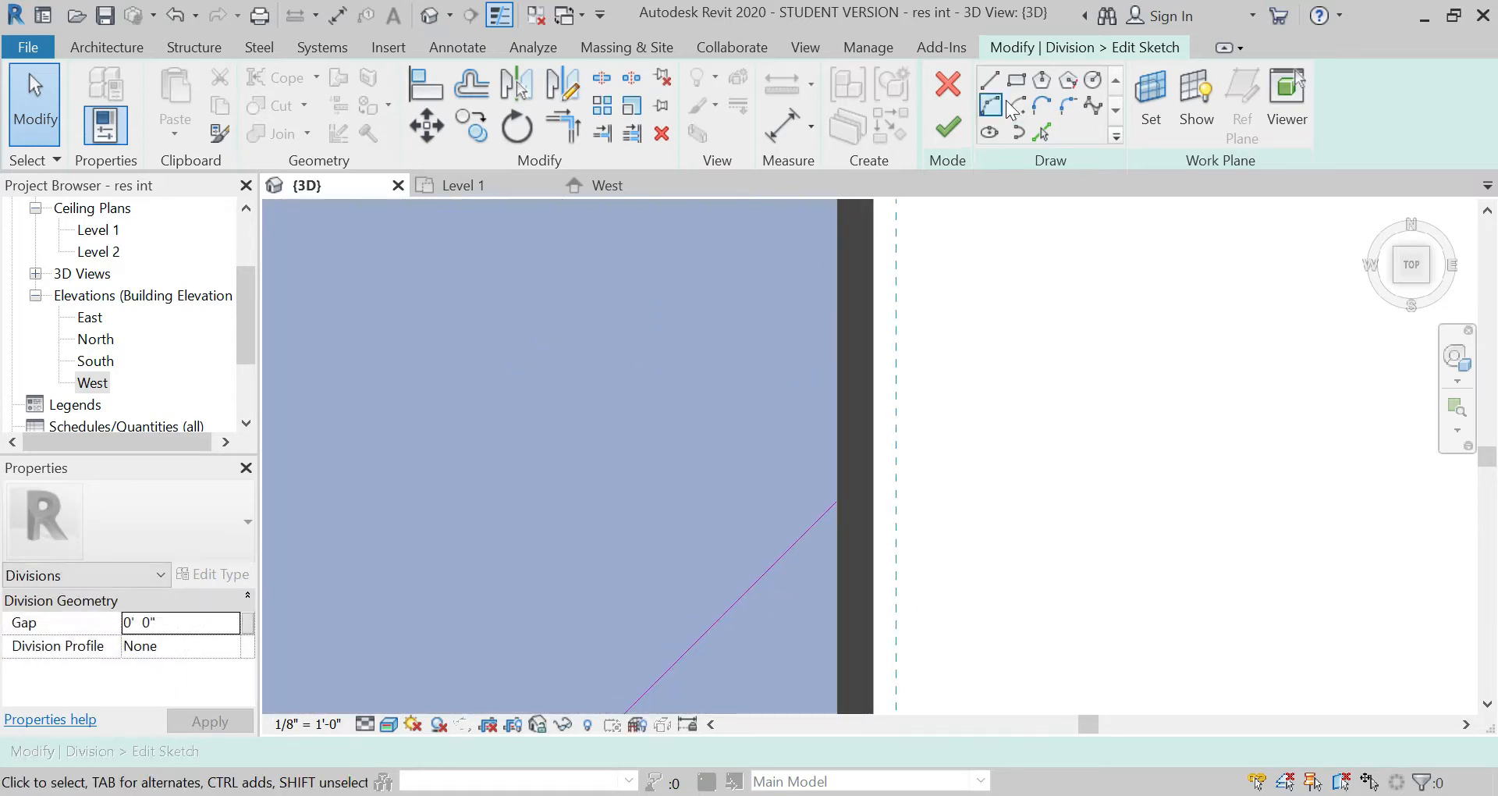
Step: Sketch division lines from the copied diagonal's east end along the east and north walls' inner faces to the vertical division line
{"action": "left_click", "coordinate": [991, 81]}
{"action": "scroll", "coordinate": [858, 460], "scroll_direction": "up", "scroll_amount": 3}
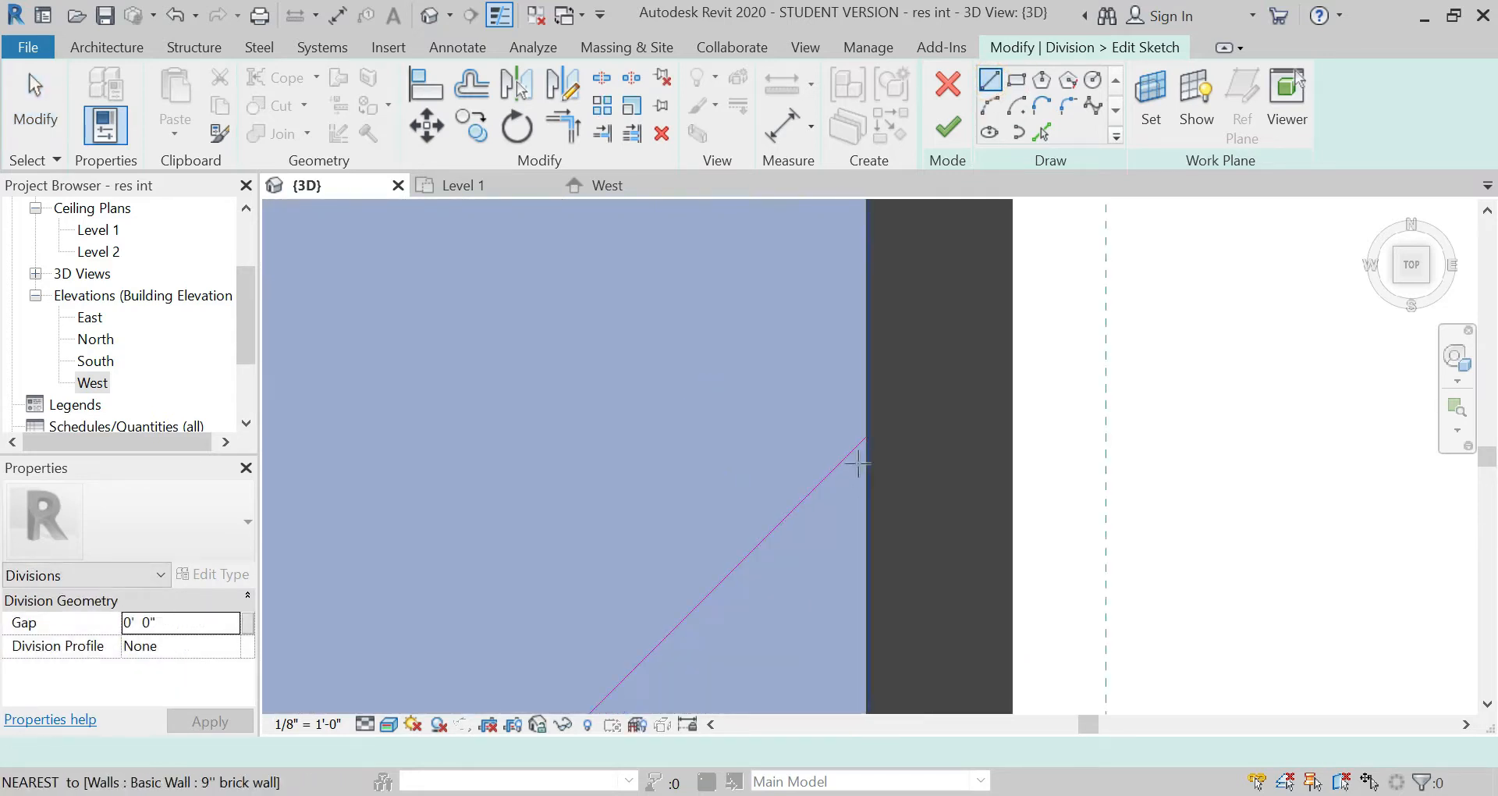
{"action": "left_click", "coordinate": [867, 422]}
{"action": "scroll", "coordinate": [793, 606], "scroll_direction": "down", "scroll_amount": 4}
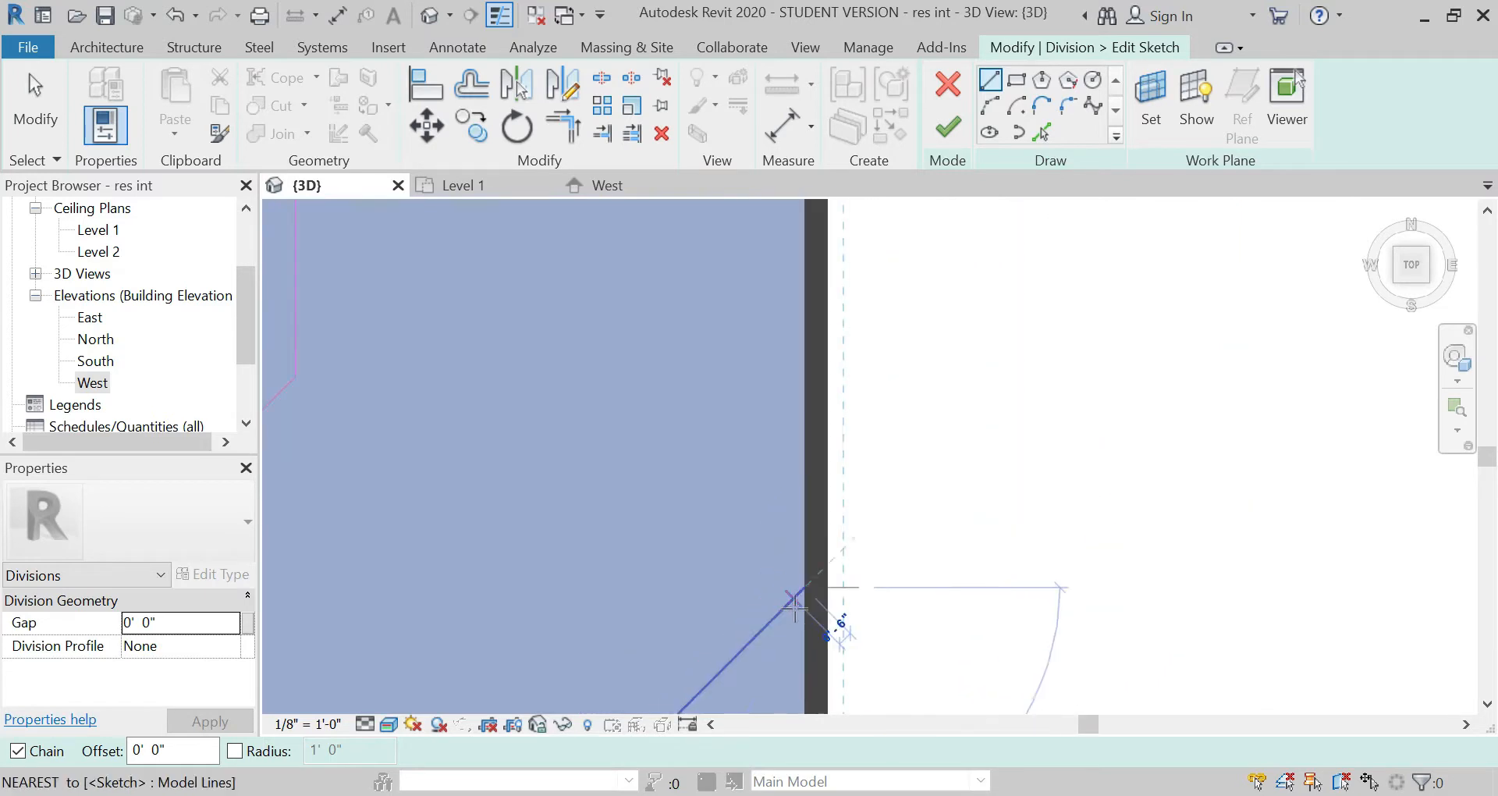
{"action": "scroll", "coordinate": [816, 351], "scroll_direction": "up", "scroll_amount": 5}
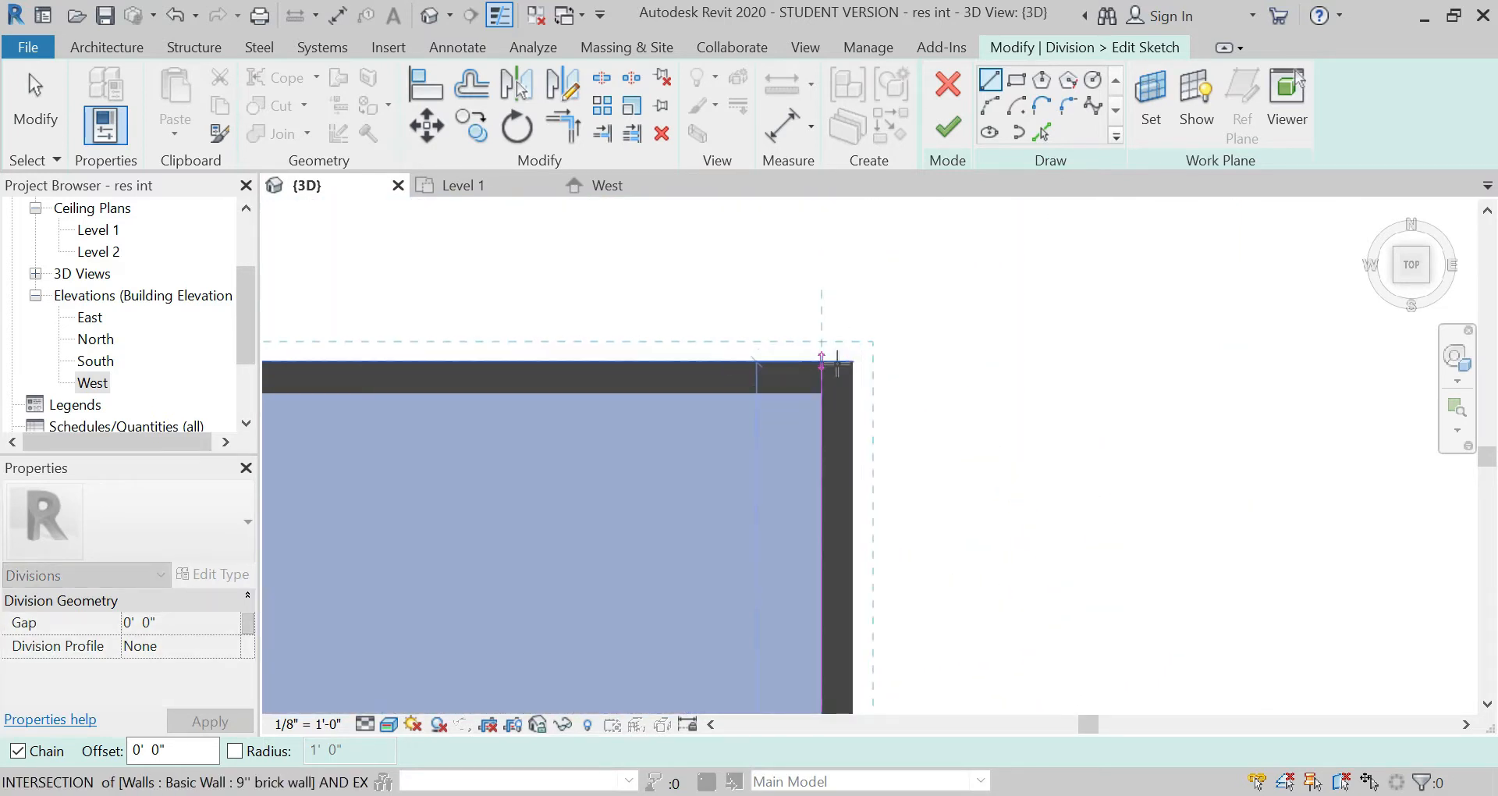
{"action": "scroll", "coordinate": [822, 402], "scroll_direction": "up", "scroll_amount": 3}
{"action": "left_click", "coordinate": [768, 435]}
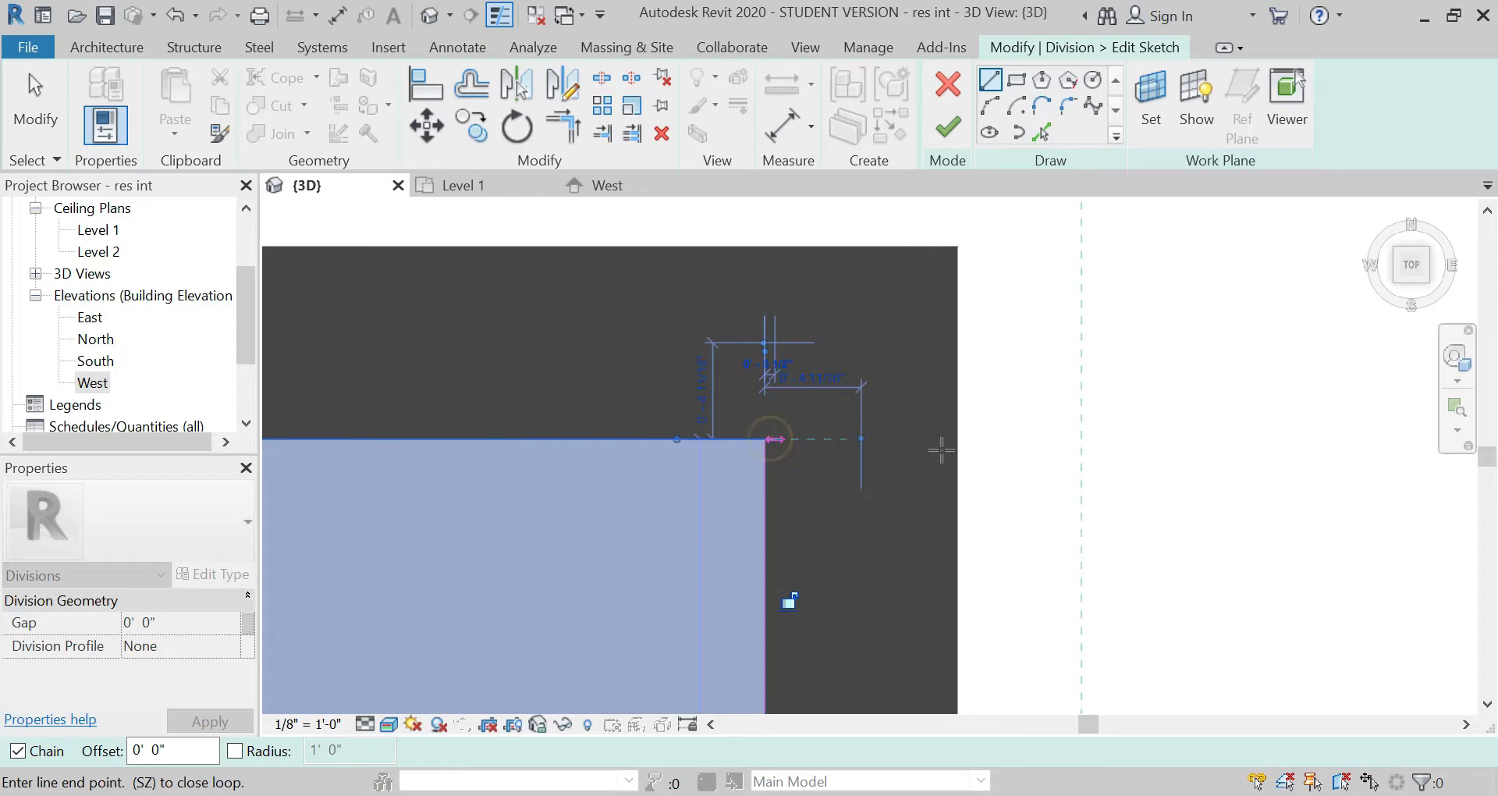
{"action": "scroll", "coordinate": [1093, 427], "scroll_direction": "down", "scroll_amount": 3}
{"action": "scroll", "coordinate": [1208, 418], "scroll_direction": "down", "scroll_amount": 5}
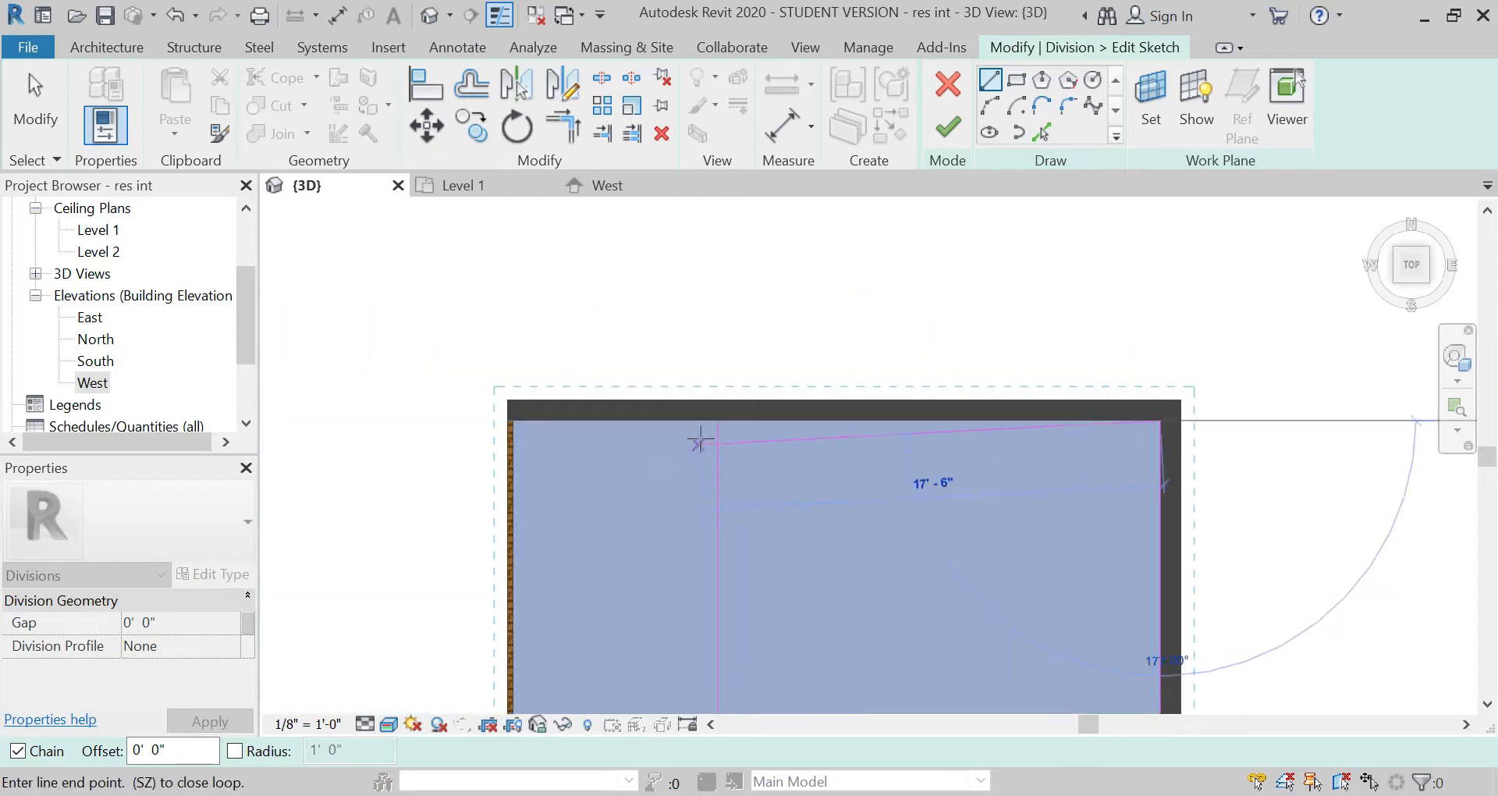
{"action": "scroll", "coordinate": [734, 402], "scroll_direction": "up", "scroll_amount": 4}
{"action": "left_click", "coordinate": [735, 402]}
{"action": "scroll", "coordinate": [667, 293], "scroll_direction": "down", "scroll_amount": 5}
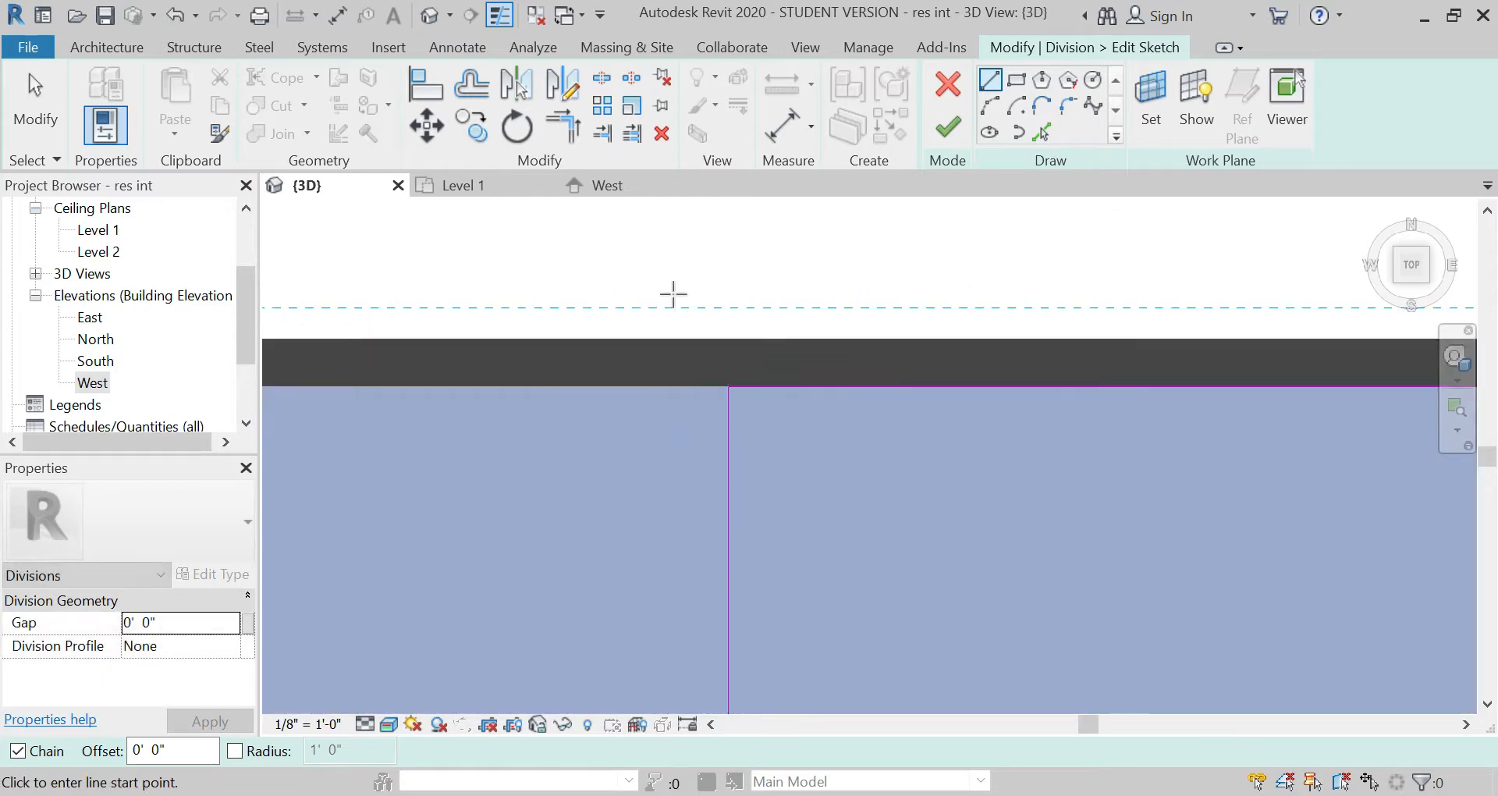
Step: Sketch a 45° diagonal line from the floor's northwest inner corner to the east wall's inner face
{"action": "scroll", "coordinate": [656, 291], "scroll_direction": "down", "scroll_amount": 3}
{"action": "scroll", "coordinate": [640, 437], "scroll_direction": "up", "scroll_amount": 3}
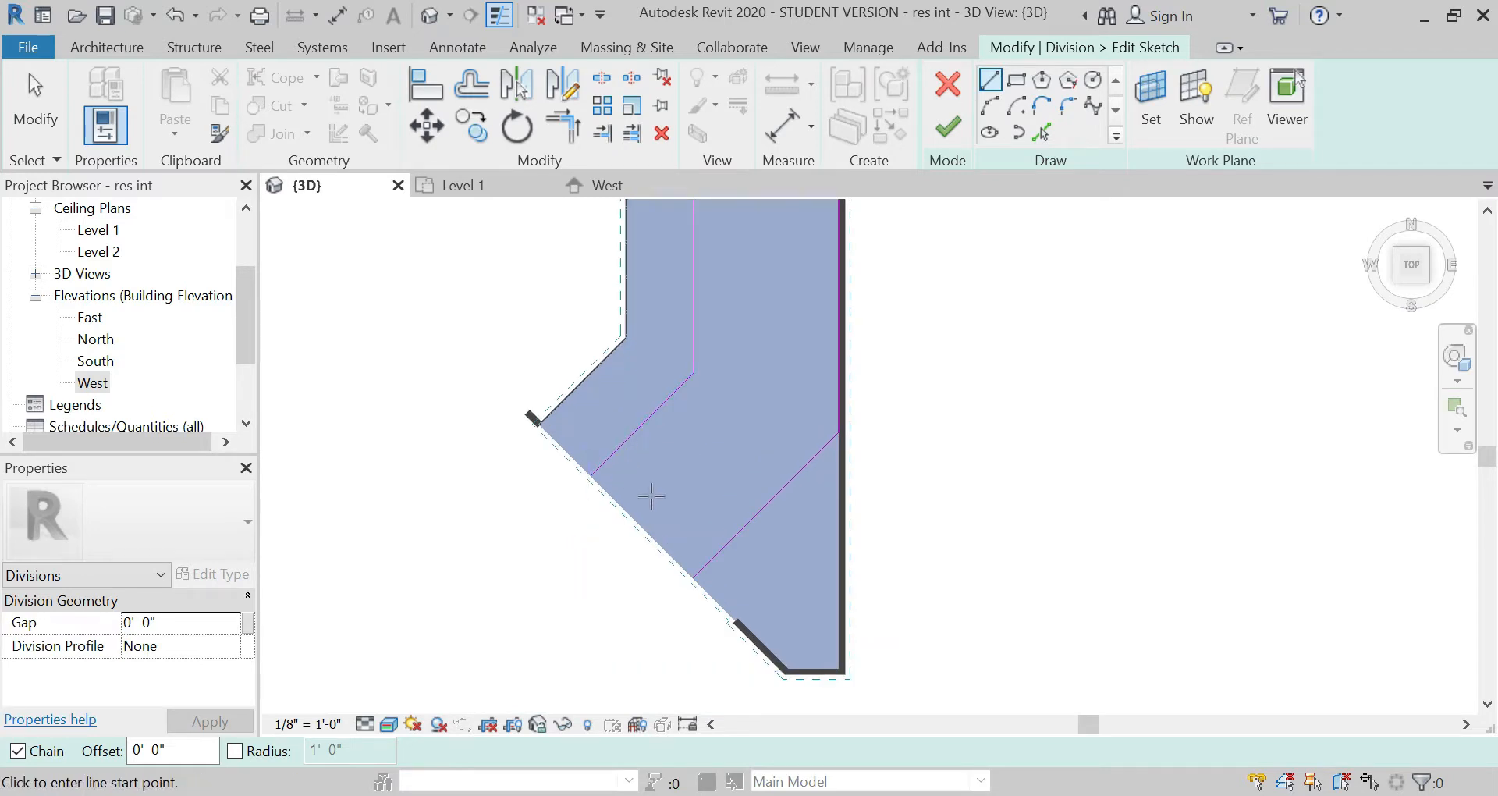
{"action": "scroll", "coordinate": [648, 495], "scroll_direction": "down", "scroll_amount": 1}
{"action": "middle_click_drag", "start_coordinate": [648, 495], "coordinate": [508, 617]}
{"action": "scroll", "coordinate": [499, 320], "scroll_direction": "up", "scroll_amount": 4}
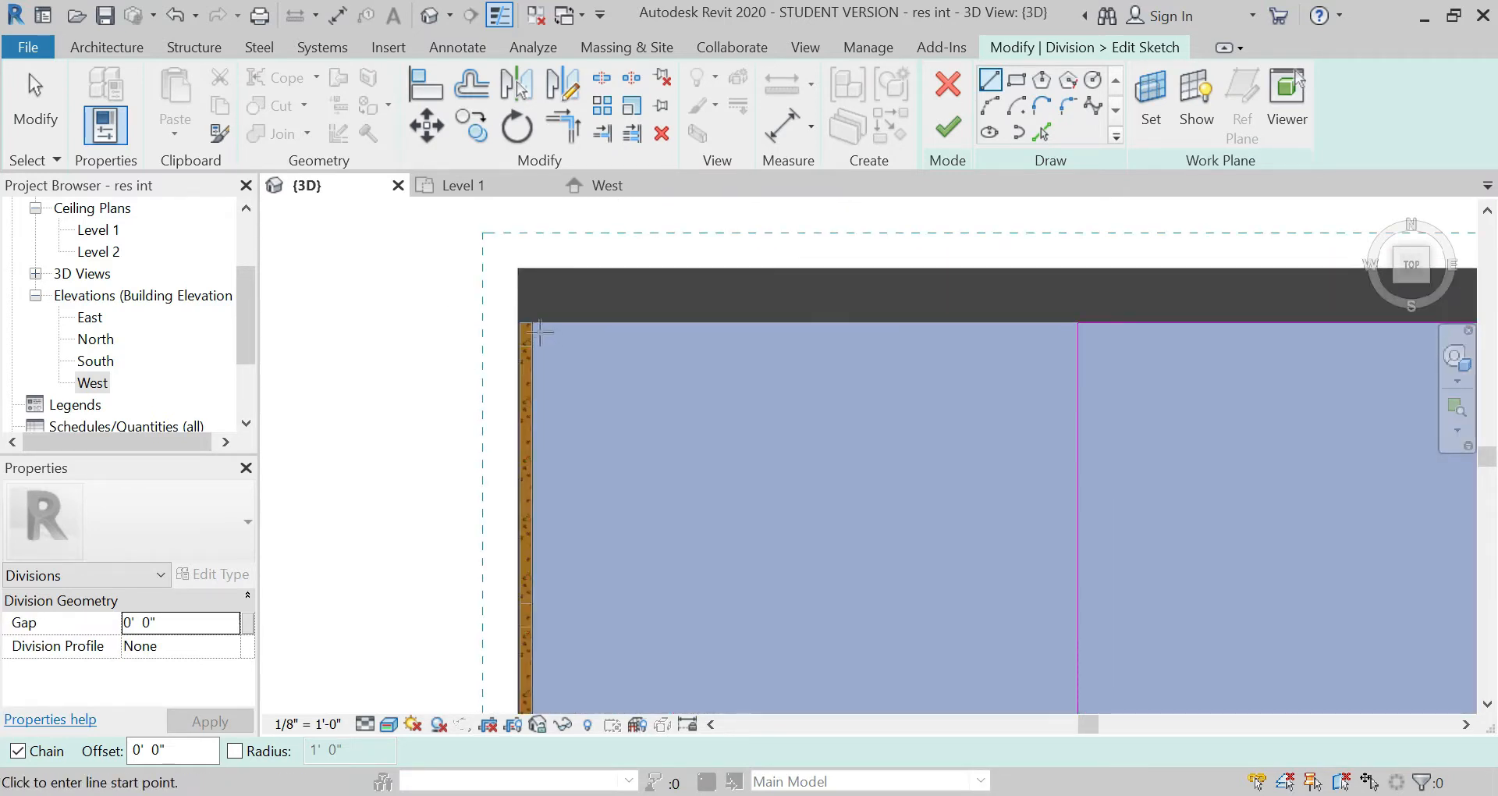
{"action": "left_click", "coordinate": [535, 324]}
{"action": "scroll", "coordinate": [452, 326], "scroll_direction": "down", "scroll_amount": 4}
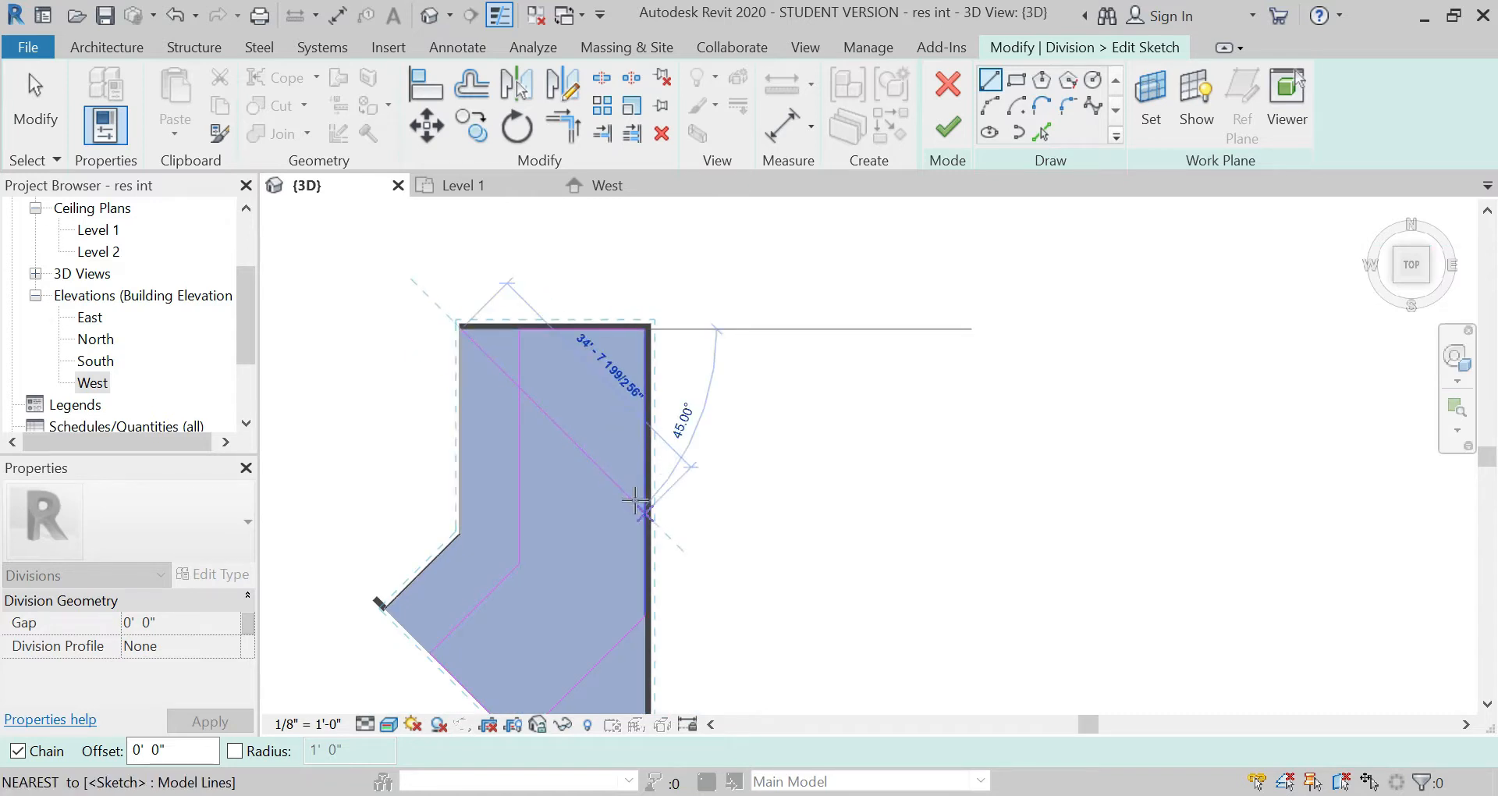
{"action": "left_click", "coordinate": [645, 510]}
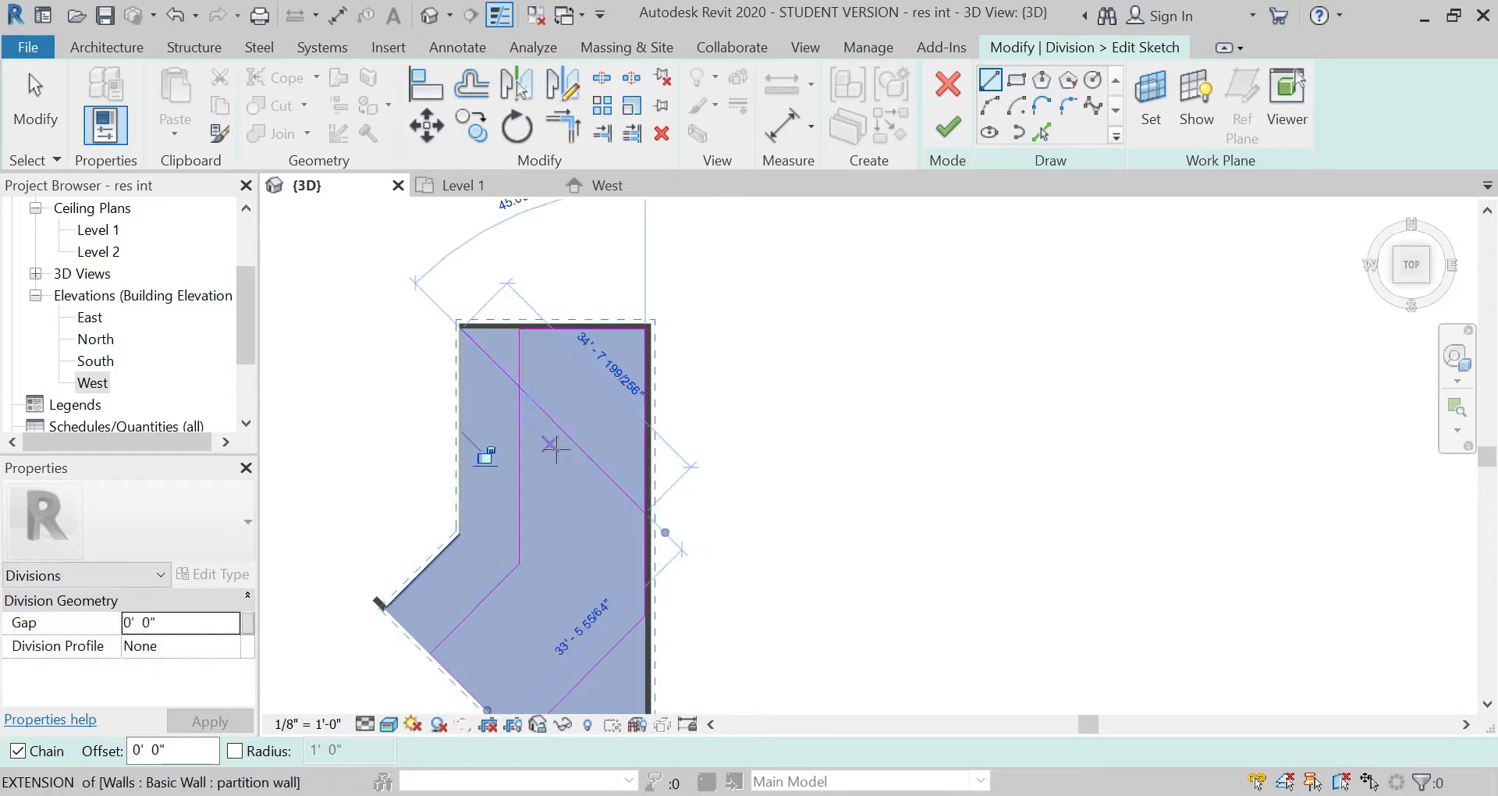
{"action": "key", "text": "Escape"}
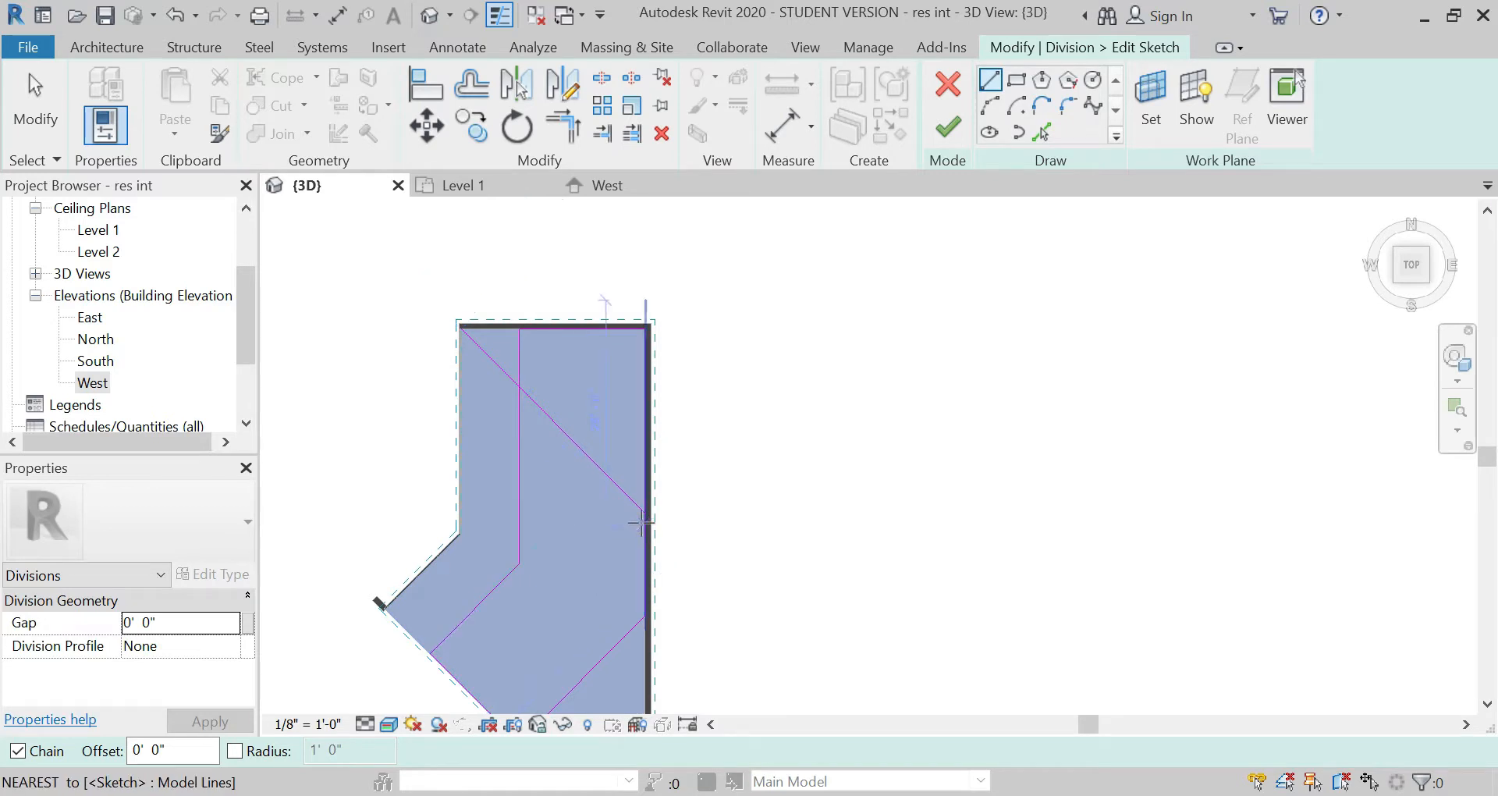
Step: Offset a copy of the 45° diagonal line 3" to its northeast side
{"action": "scroll", "coordinate": [641, 523], "scroll_direction": "up", "scroll_amount": 3}
{"action": "scroll", "coordinate": [590, 584], "scroll_direction": "down", "scroll_amount": 4}
{"action": "key", "text": "Escape"}
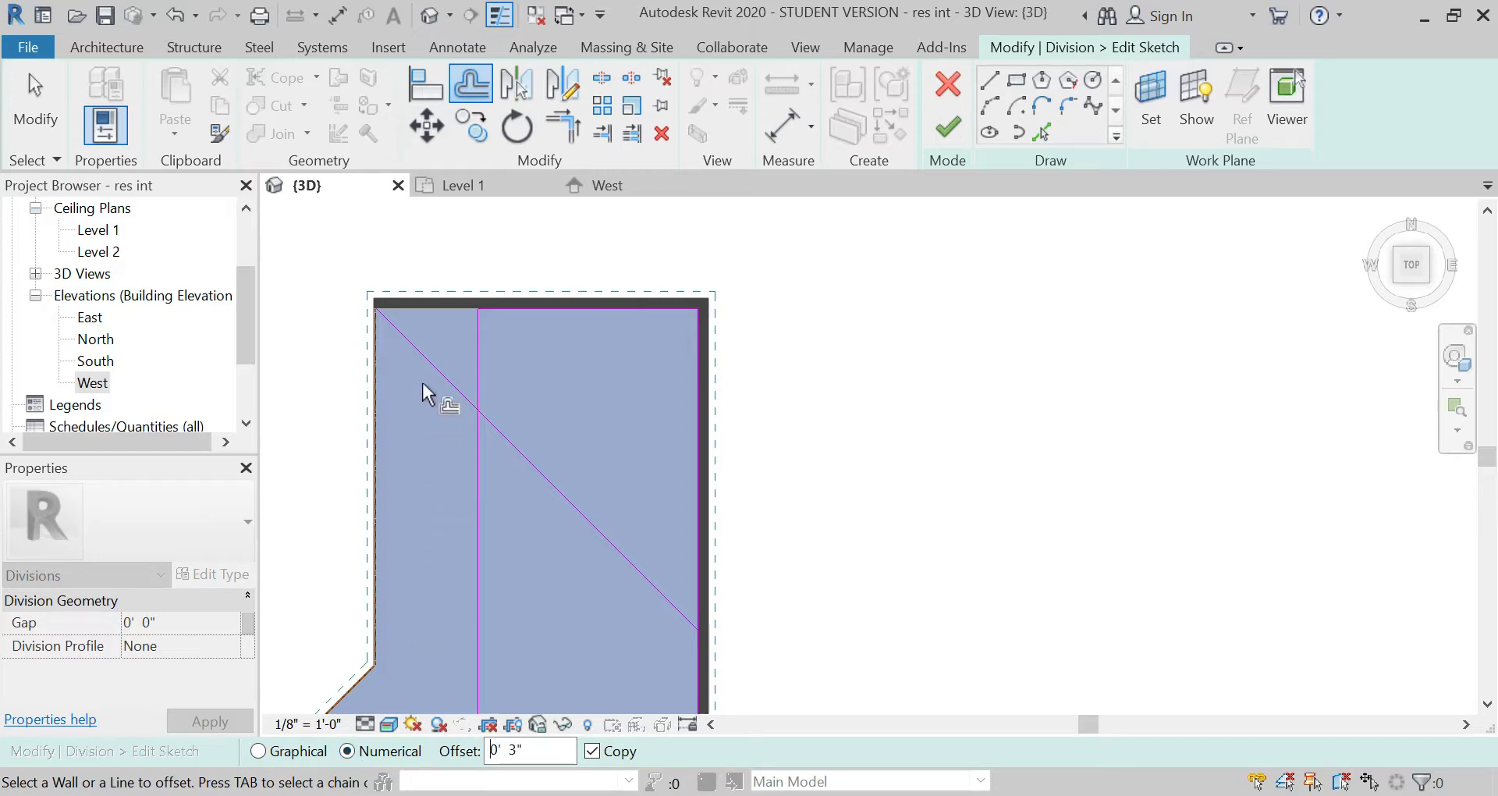
{"action": "scroll", "coordinate": [515, 460], "scroll_direction": "up", "scroll_amount": 4}
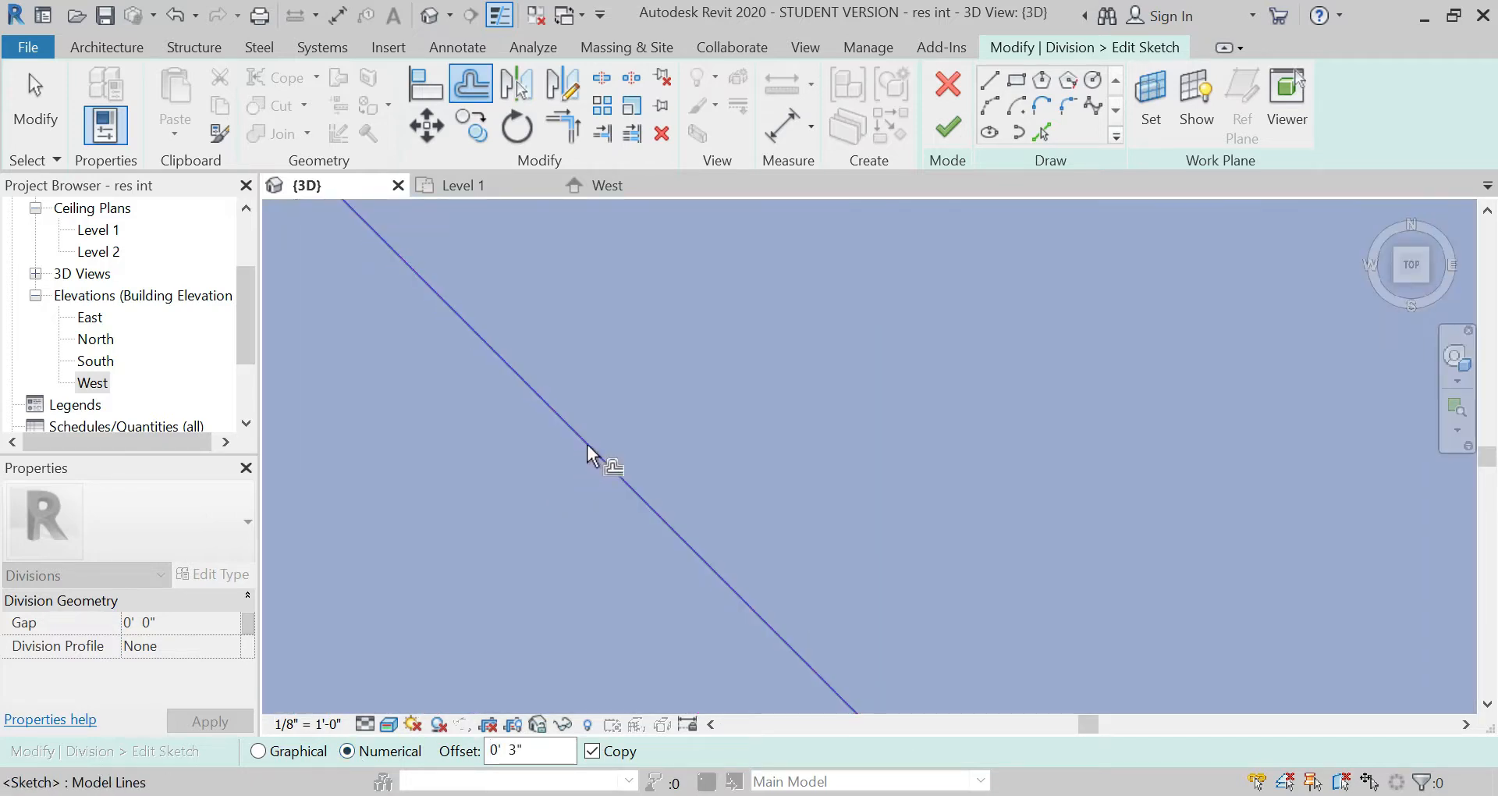
{"action": "mouse_move", "coordinate": [597, 453]}
{"action": "middle_mouse_down"}
{"action": "mouse_move", "coordinate": [641, 460]}
{"action": "mouse_move", "coordinate": [629, 521]}
{"action": "middle_mouse_up"}
{"action": "left_click", "coordinate": [625, 522]}
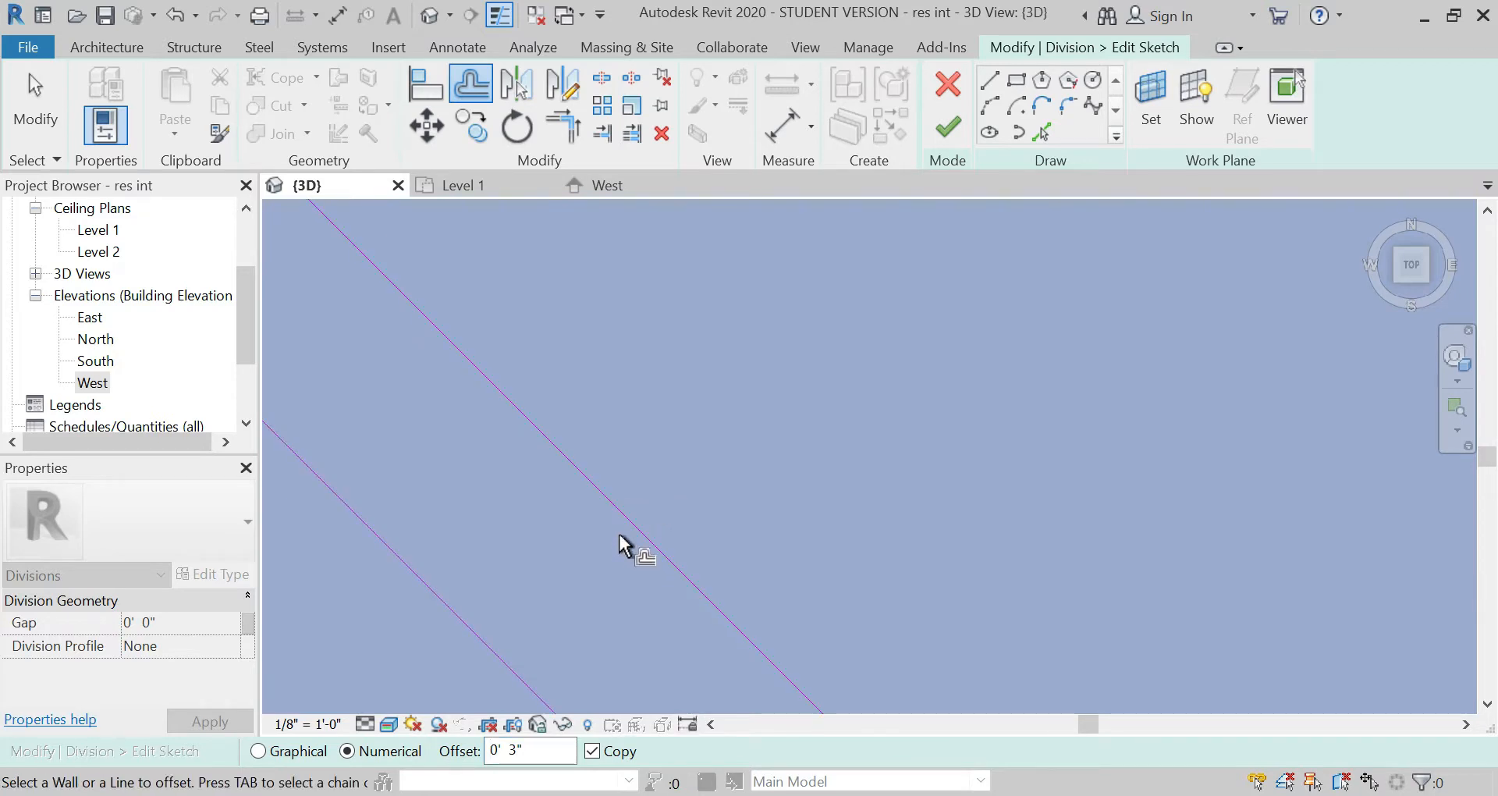
{"action": "key", "text": "ctrl+z"}
{"action": "left_click", "coordinate": [630, 518]}
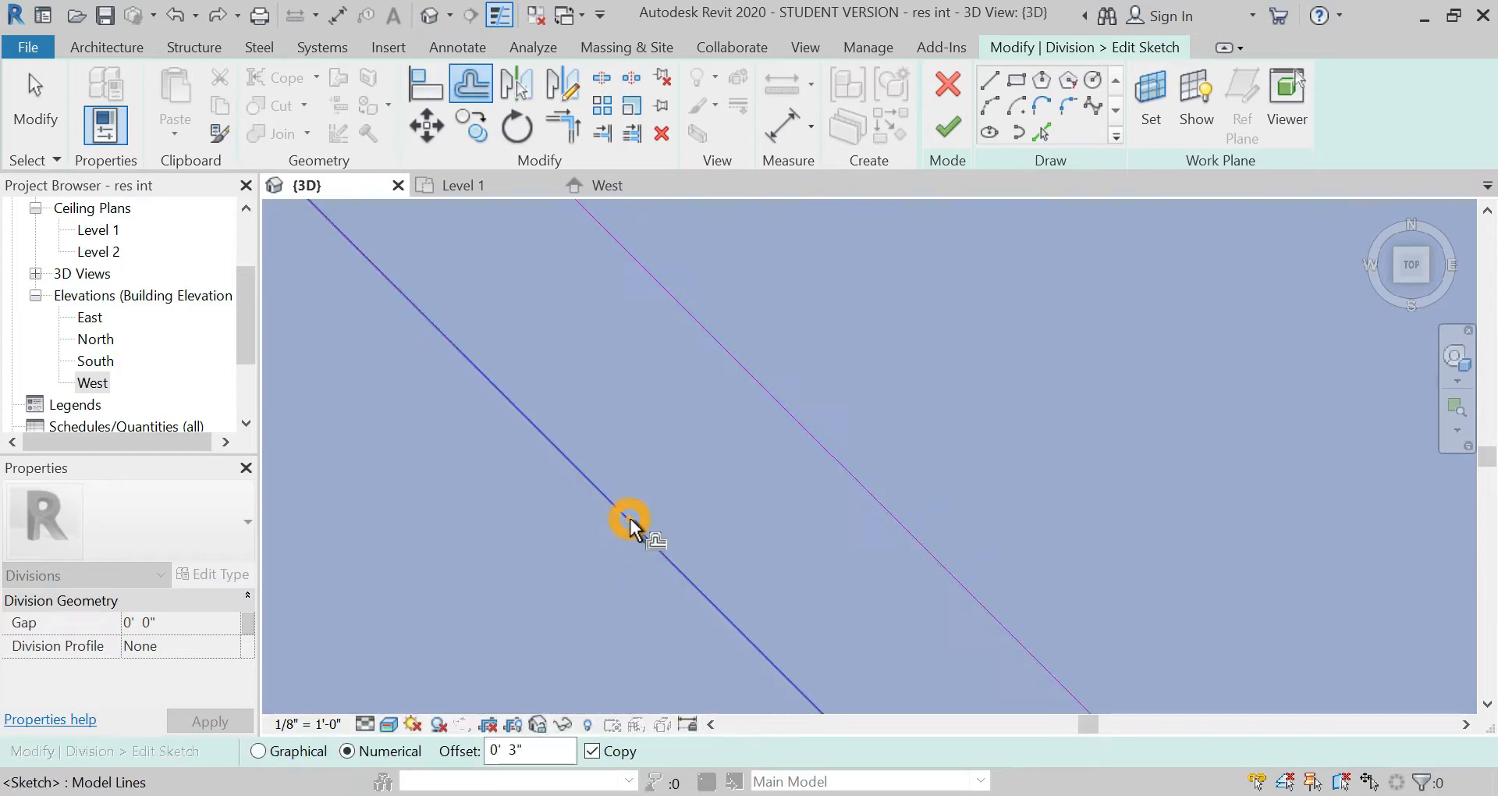
{"action": "middle_click_drag", "start_coordinate": [593, 564], "coordinate": [563, 503]}
{"action": "scroll", "coordinate": [550, 438], "scroll_direction": "down", "scroll_amount": 3}
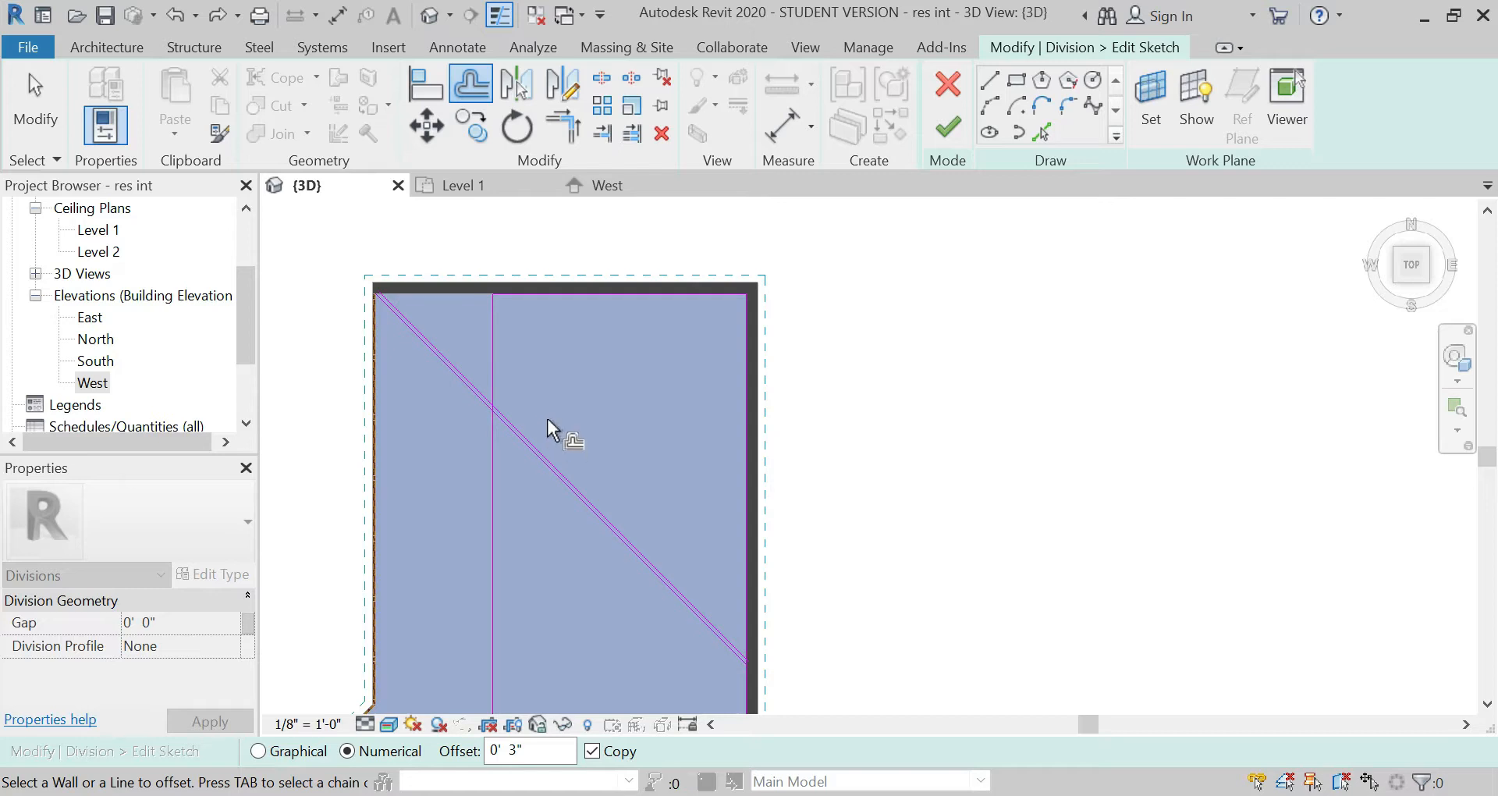
Step: Close the diagonal strip's northwest end with a short line along the north wall and trim it to the northeast diagonal
{"action": "scroll", "coordinate": [328, 241], "scroll_direction": "up", "scroll_amount": 2}
{"action": "left_click", "coordinate": [990, 81]}
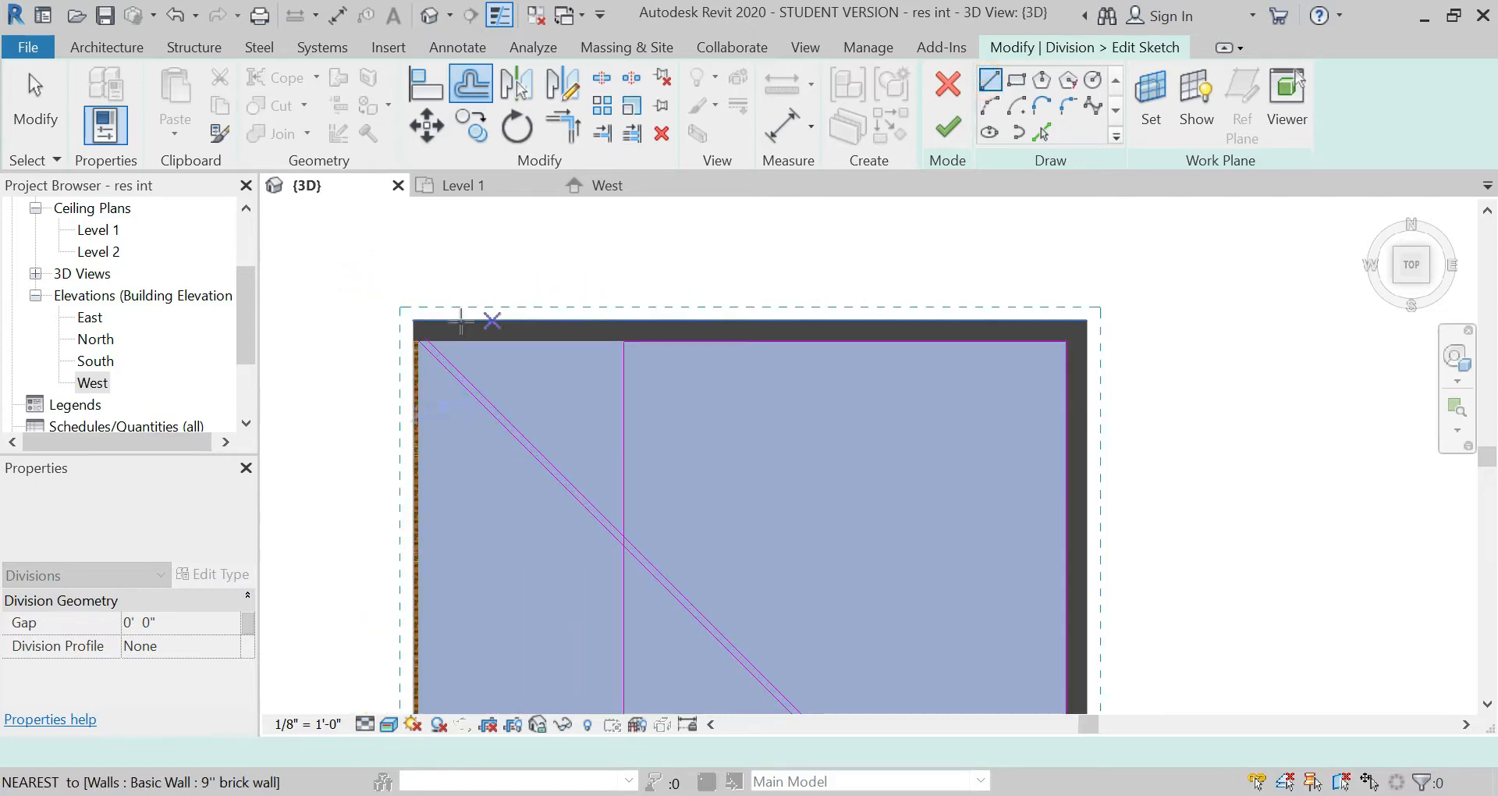
{"action": "scroll", "coordinate": [410, 347], "scroll_direction": "up", "scroll_amount": 4}
{"action": "left_click", "coordinate": [437, 359]}
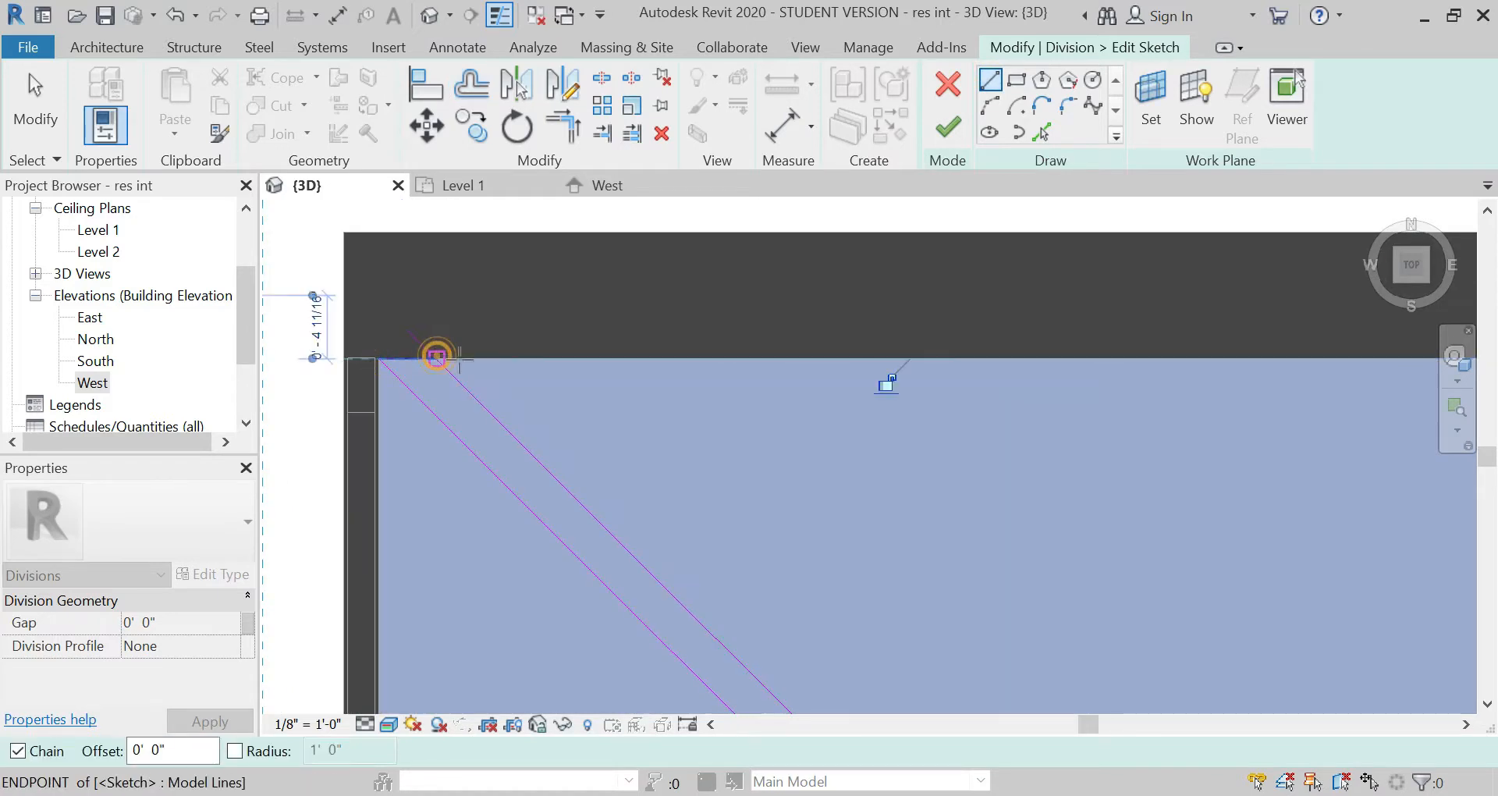
{"action": "key", "text": "Escape"}
{"action": "left_click", "coordinate": [565, 126]}
{"action": "left_click", "coordinate": [418, 357]}
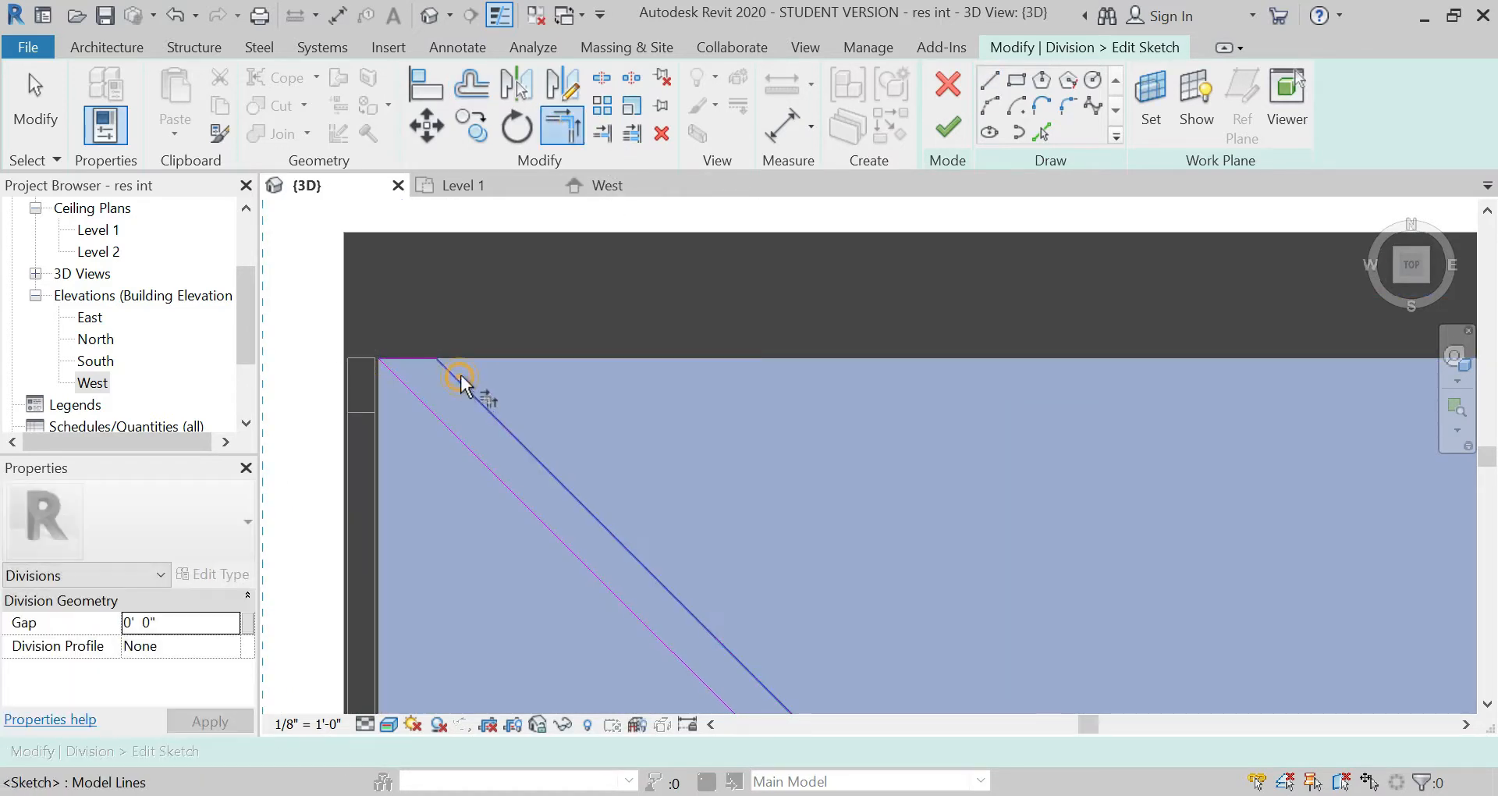
{"action": "left_click", "coordinate": [460, 375]}
Step: Split the line along the east wall between the two diagonals and trim each piece into a corner with its adjacent diagonal
{"action": "scroll", "coordinate": [401, 275], "scroll_direction": "down", "scroll_amount": 5}
{"action": "scroll", "coordinate": [606, 367], "scroll_direction": "down", "scroll_amount": 1}
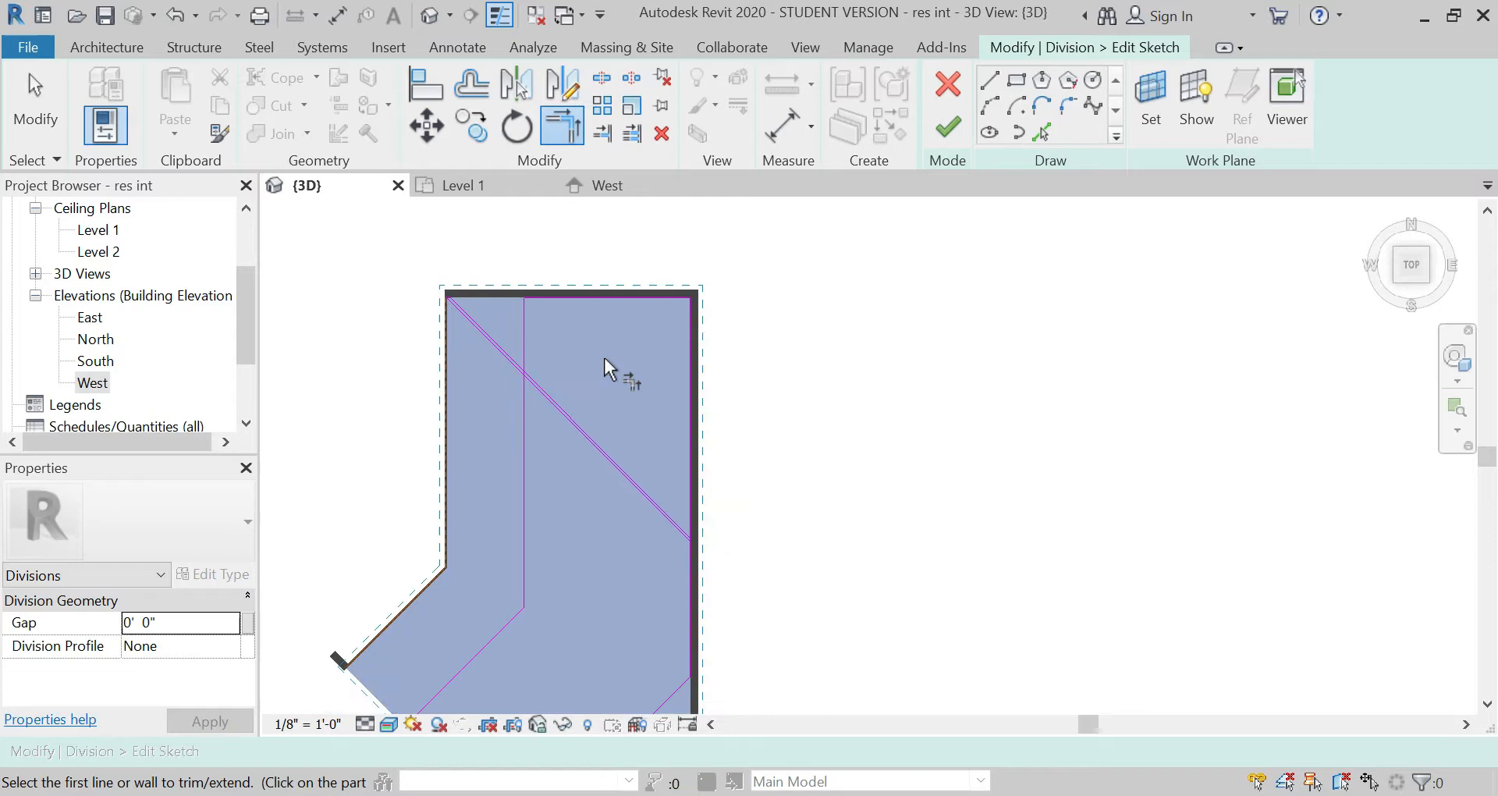
{"action": "scroll", "coordinate": [694, 542], "scroll_direction": "up", "scroll_amount": 8}
{"action": "left_click", "coordinate": [990, 79]}
{"action": "scroll", "coordinate": [710, 548], "scroll_direction": "up", "scroll_amount": 5}
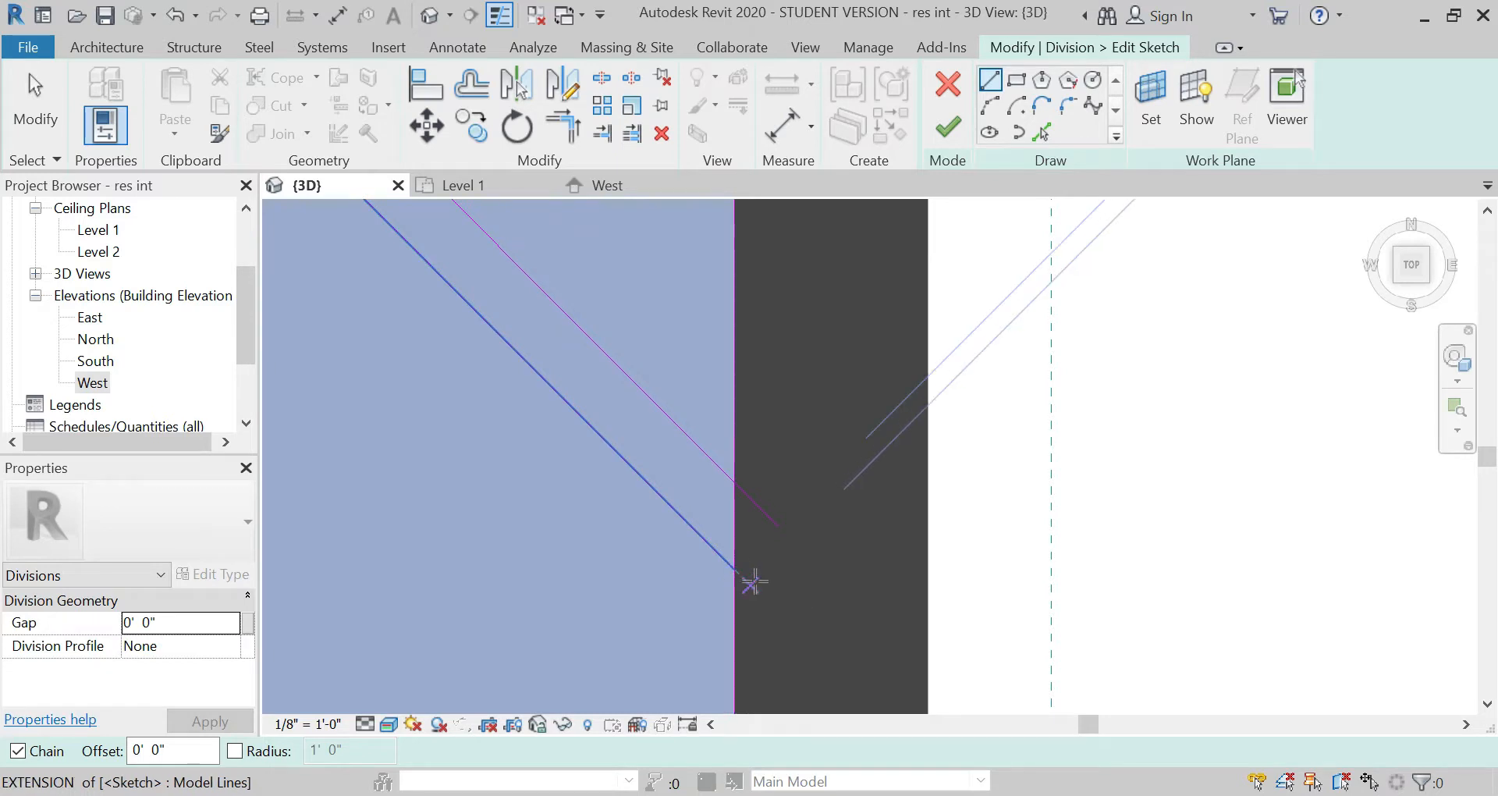
{"action": "left_click", "coordinate": [753, 490]}
{"action": "key", "text": "Escape"}
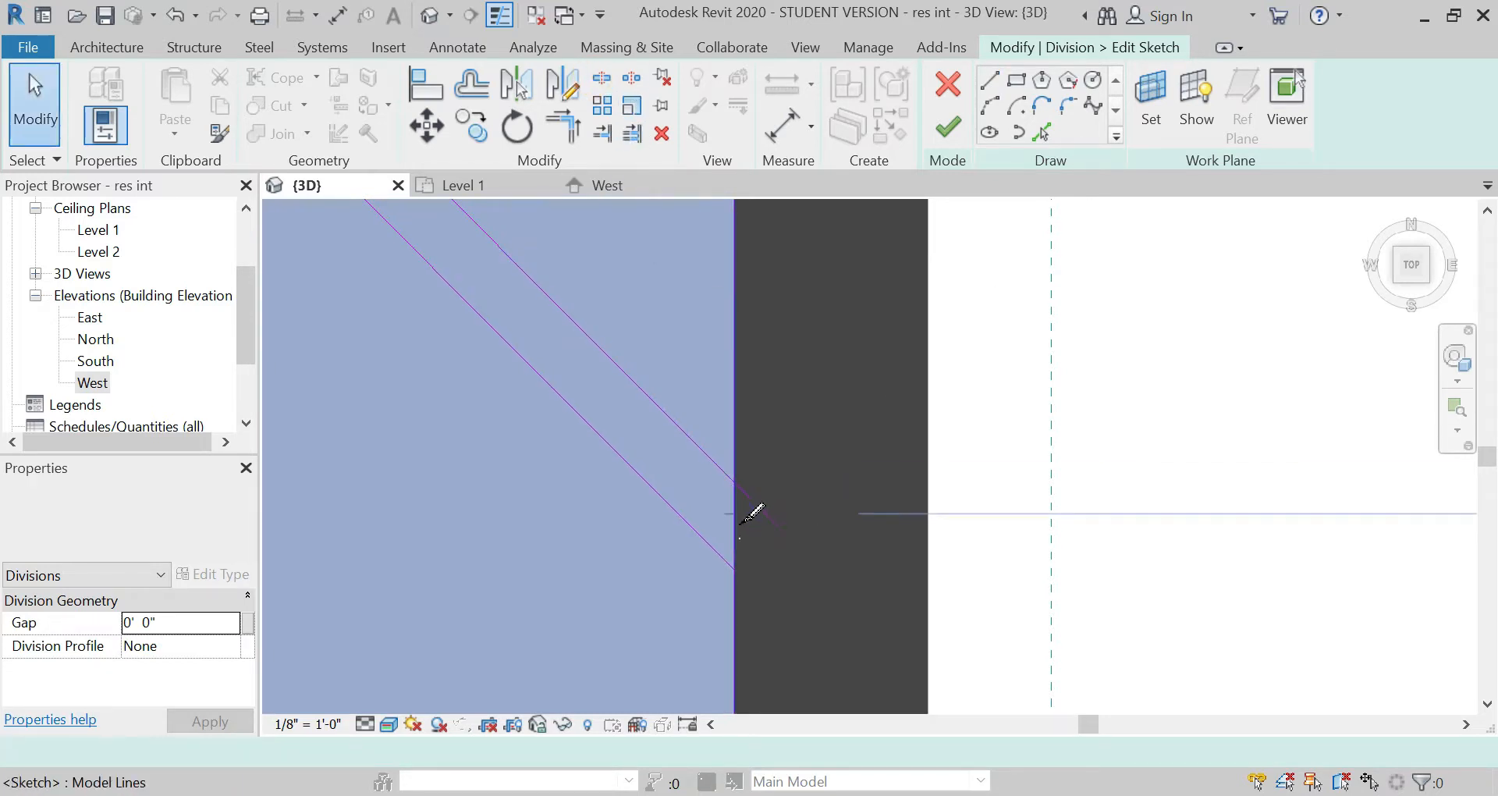
{"action": "key", "text": "s"}
{"action": "key", "text": "l"}
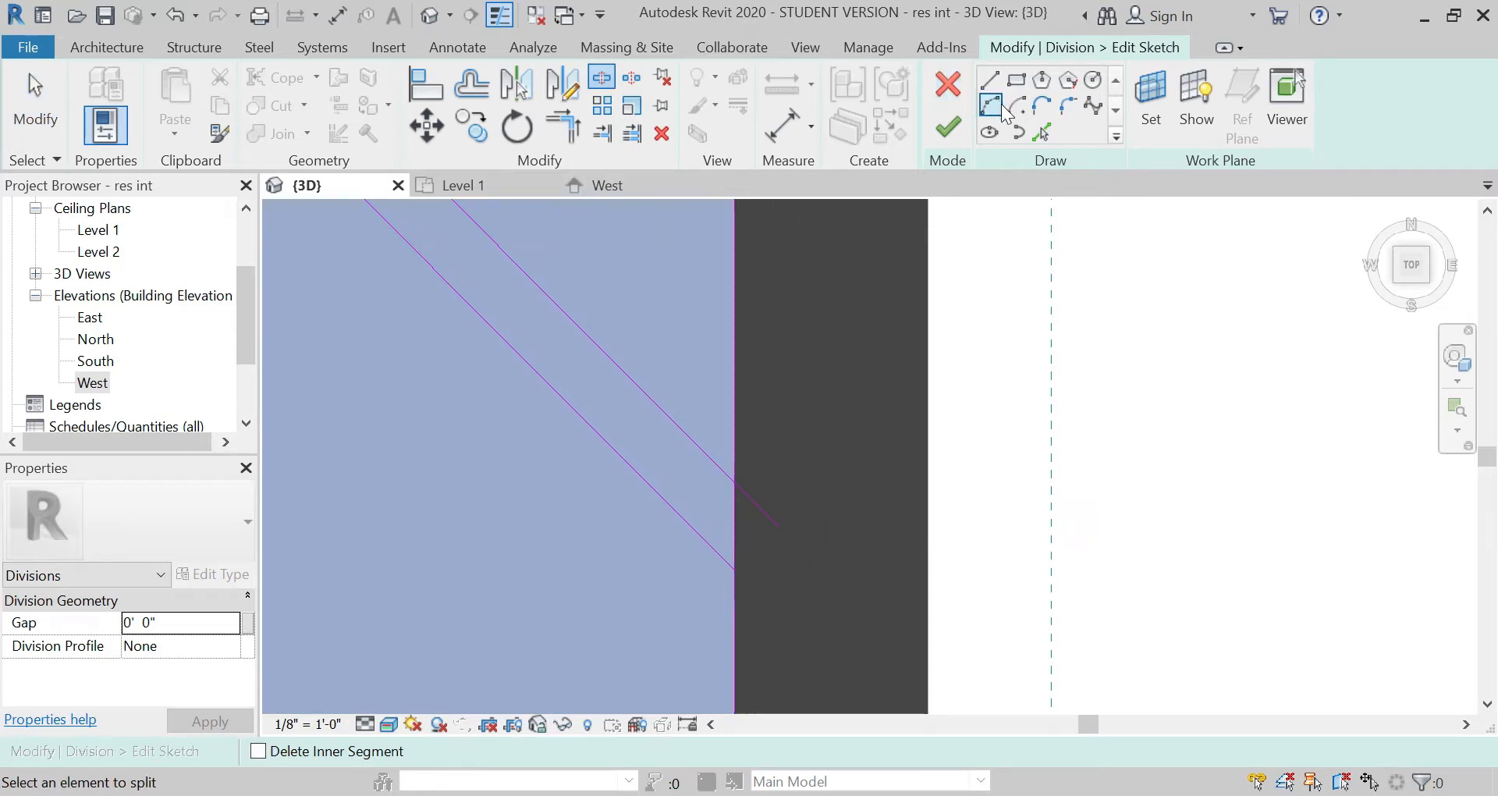
{"action": "left_click", "coordinate": [573, 138]}
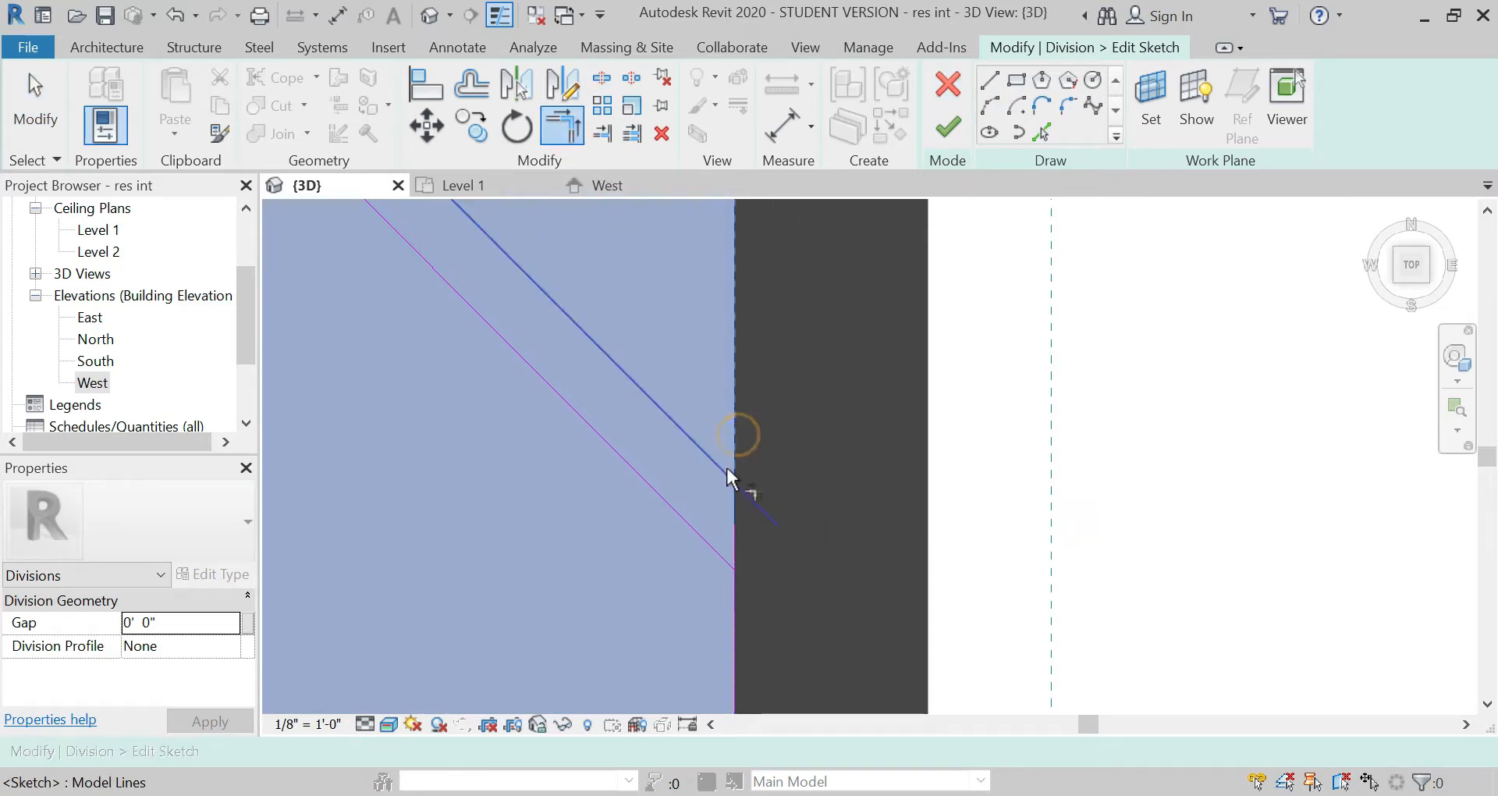
{"action": "left_click", "coordinate": [705, 542]}
{"action": "left_click", "coordinate": [740, 628]}
Step: Sketch a short line along the east wall joining the two diagonals' ends to close the strip
{"action": "key", "text": "l"}
{"action": "key", "text": "i"}
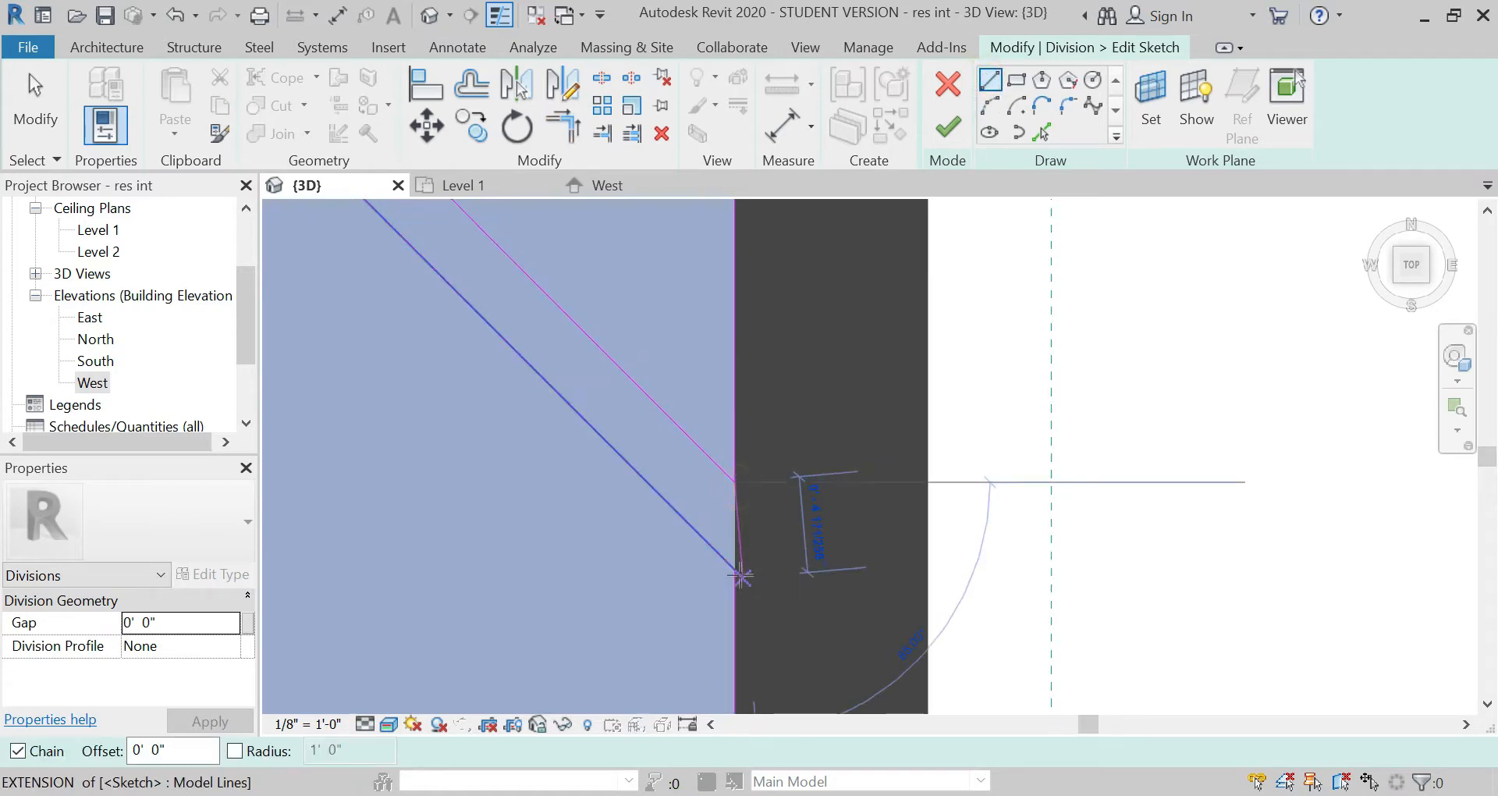
{"action": "scroll", "coordinate": [761, 494], "scroll_direction": "down", "scroll_amount": 3}
{"action": "scroll", "coordinate": [761, 530], "scroll_direction": "down", "scroll_amount": 7}
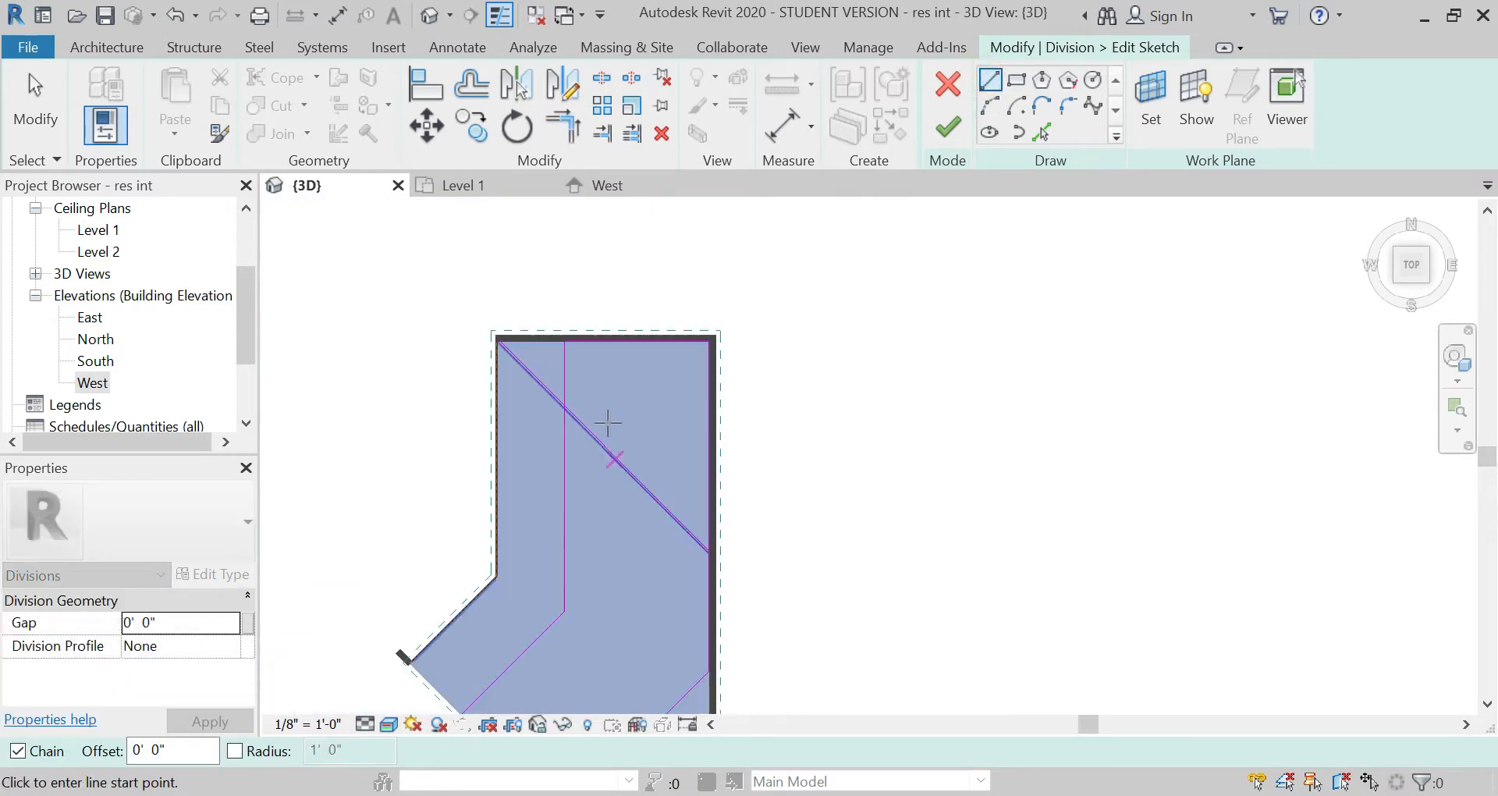
Step: Split the vertical division line inside the diagonal strip and pull each cut end back to its adjacent diagonal
{"action": "scroll", "coordinate": [538, 368], "scroll_direction": "up", "scroll_amount": 3}
{"action": "left_click", "coordinate": [603, 80]}
{"action": "scroll", "coordinate": [628, 468], "scroll_direction": "up", "scroll_amount": 5}
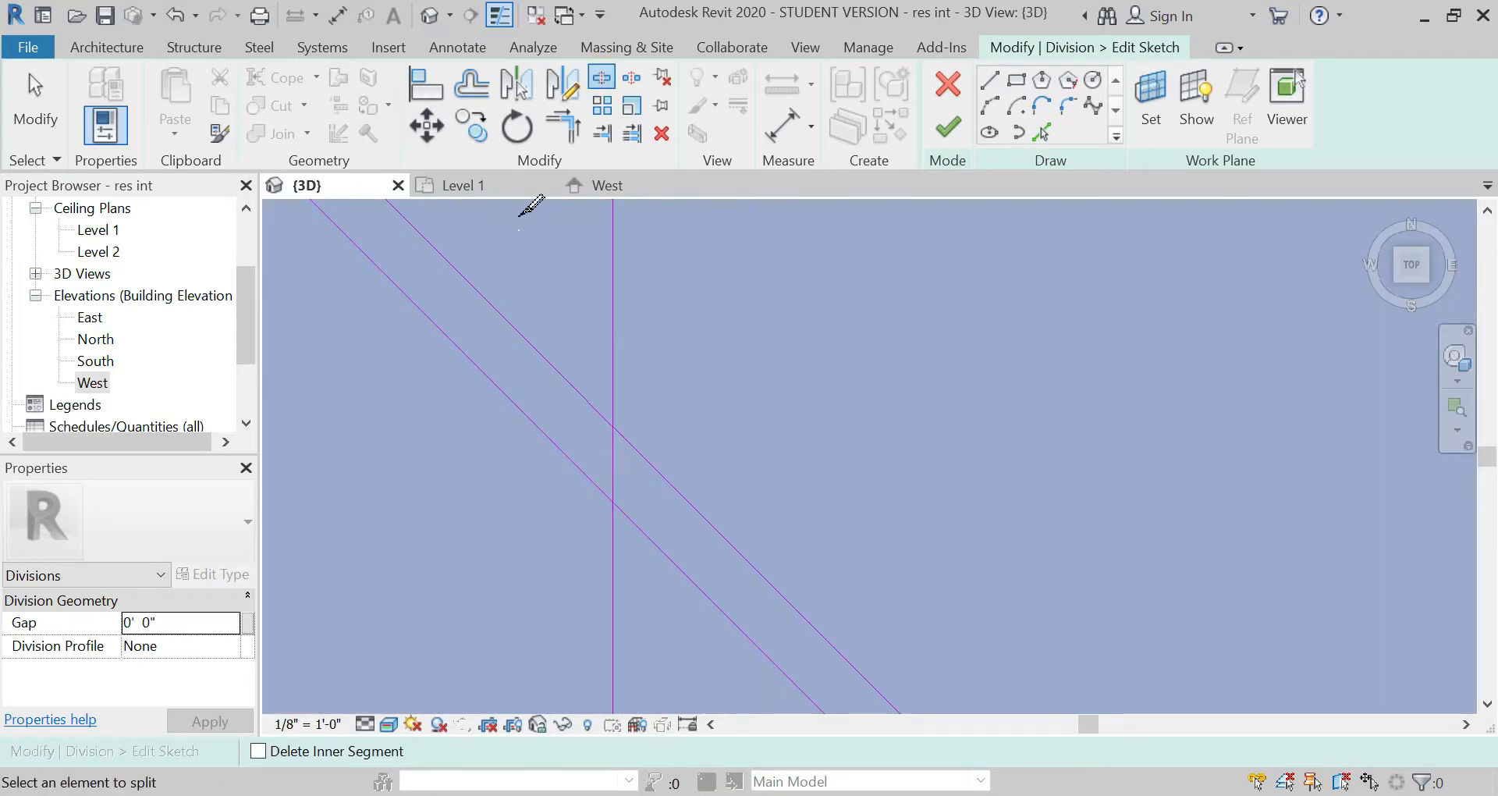
{"action": "key", "text": "Escape"}
{"action": "left_click", "coordinate": [615, 452]}
{"action": "left_click_drag", "start_coordinate": [611, 468], "coordinate": [609, 428]}
{"action": "left_click_drag", "start_coordinate": [613, 468], "coordinate": [613, 503]}
{"action": "scroll", "coordinate": [533, 343], "scroll_direction": "down", "scroll_amount": 5}
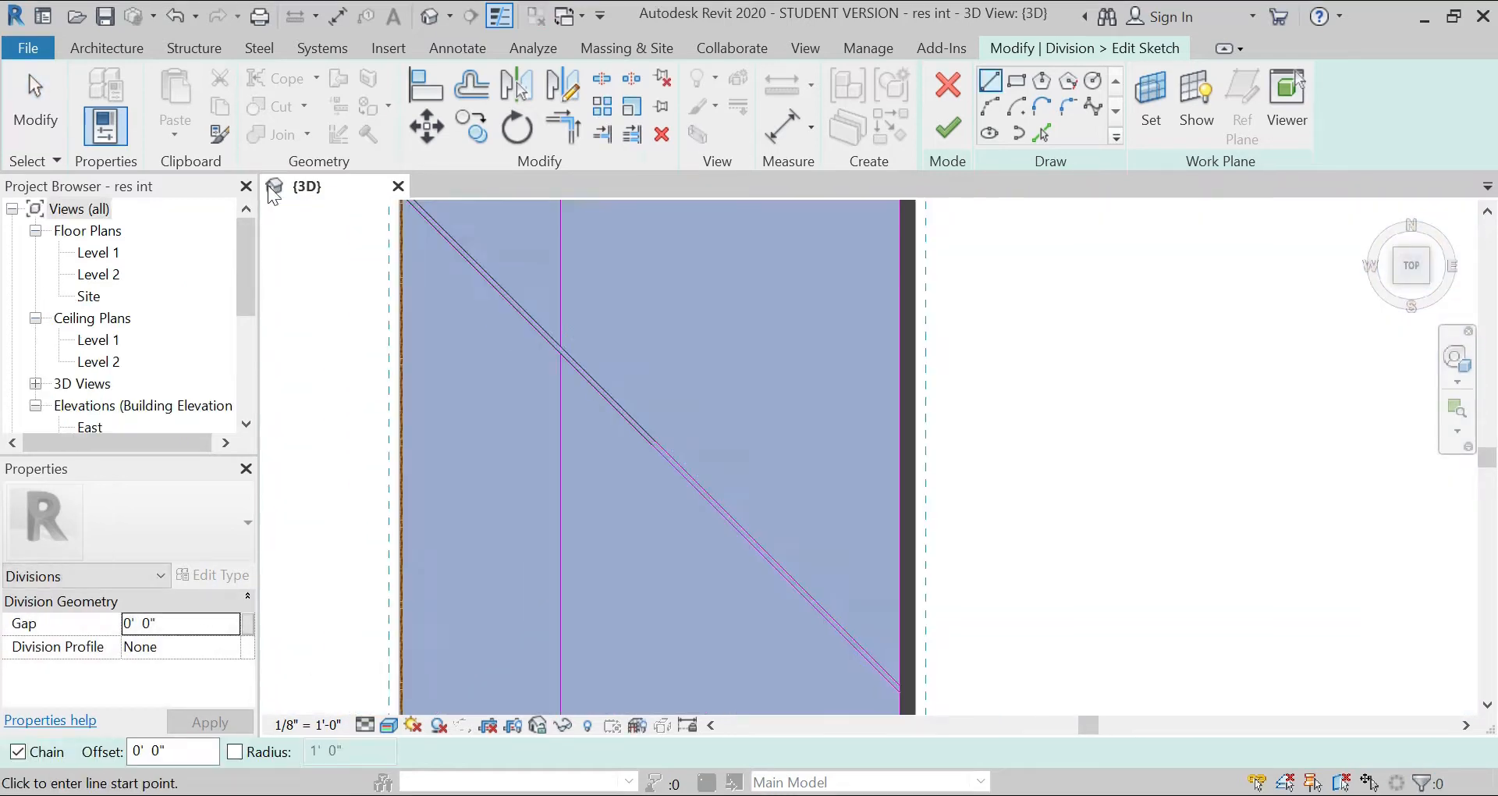
Step: Offset the strip's diagonal 3' 9" toward the northeast, and add three more parallel copies, each 4' 0" from the previous one
{"action": "left_click", "coordinate": [472, 89]}
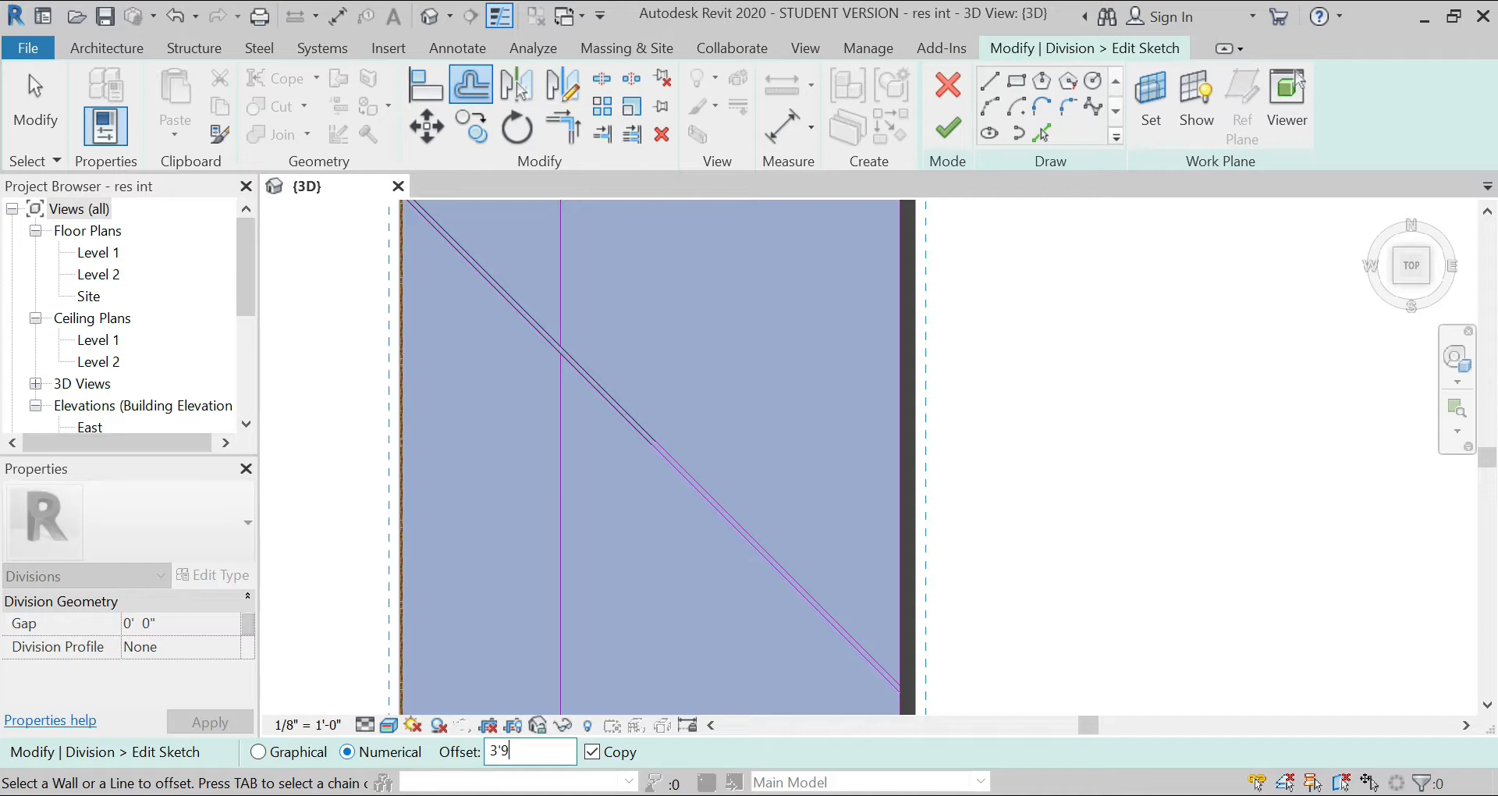
{"action": "left_click", "coordinate": [677, 460]}
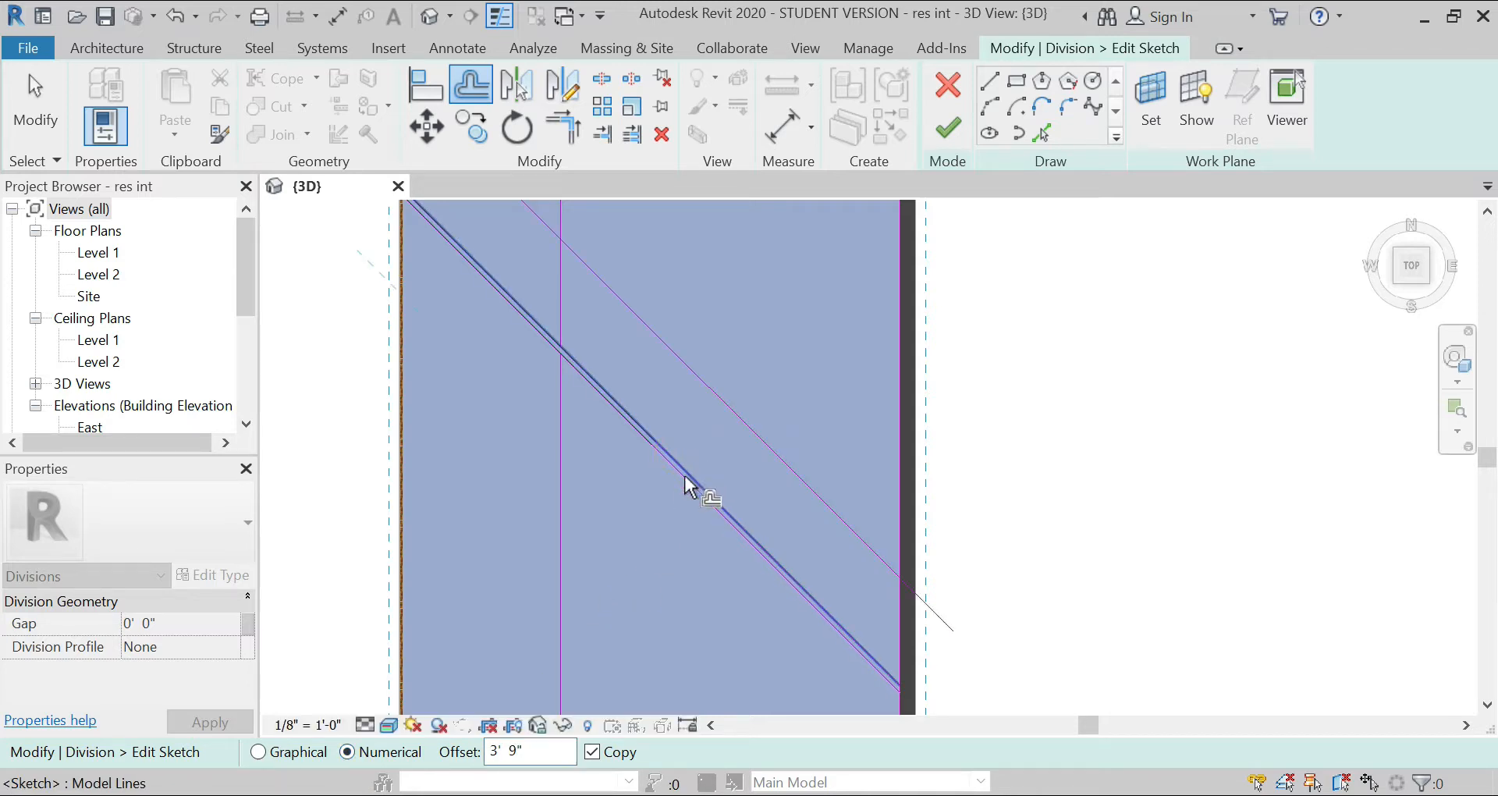
{"action": "scroll", "coordinate": [668, 428], "scroll_direction": "down", "scroll_amount": 3}
{"action": "scroll", "coordinate": [668, 428], "scroll_direction": "up", "scroll_amount": 4}
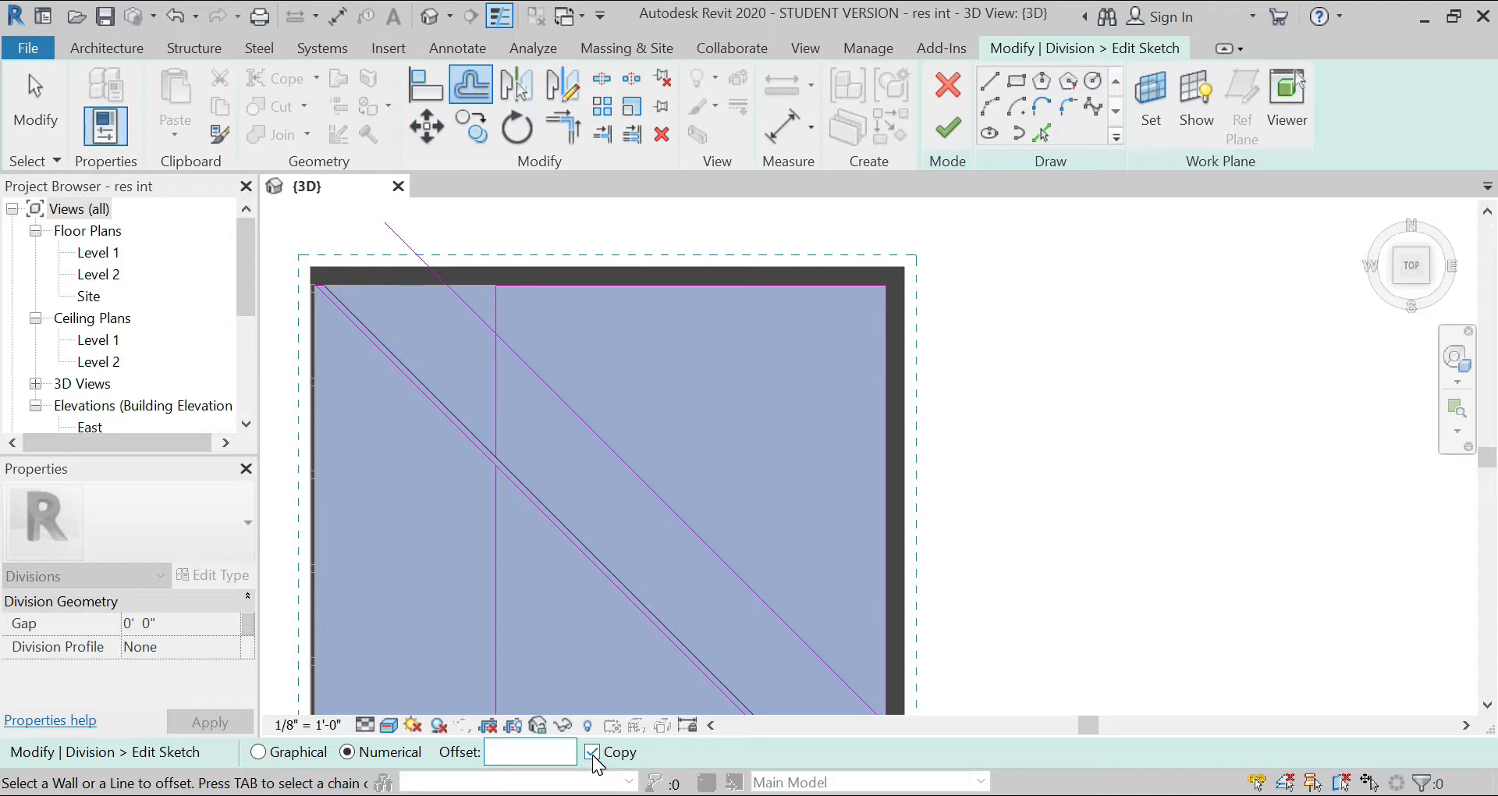
{"action": "left_click", "coordinate": [699, 535]}
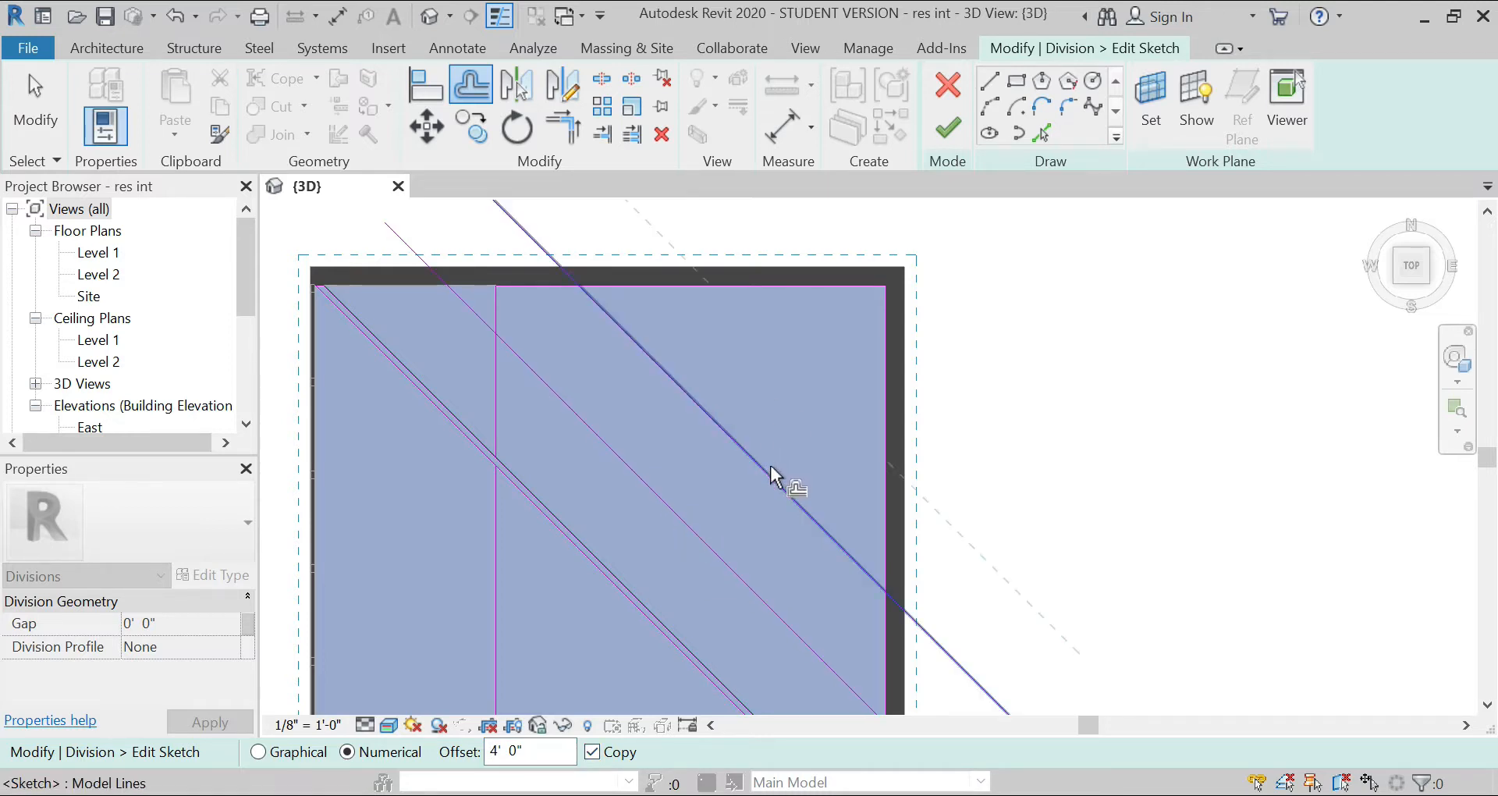
{"action": "left_click", "coordinate": [771, 460]}
{"action": "left_click", "coordinate": [831, 391]}
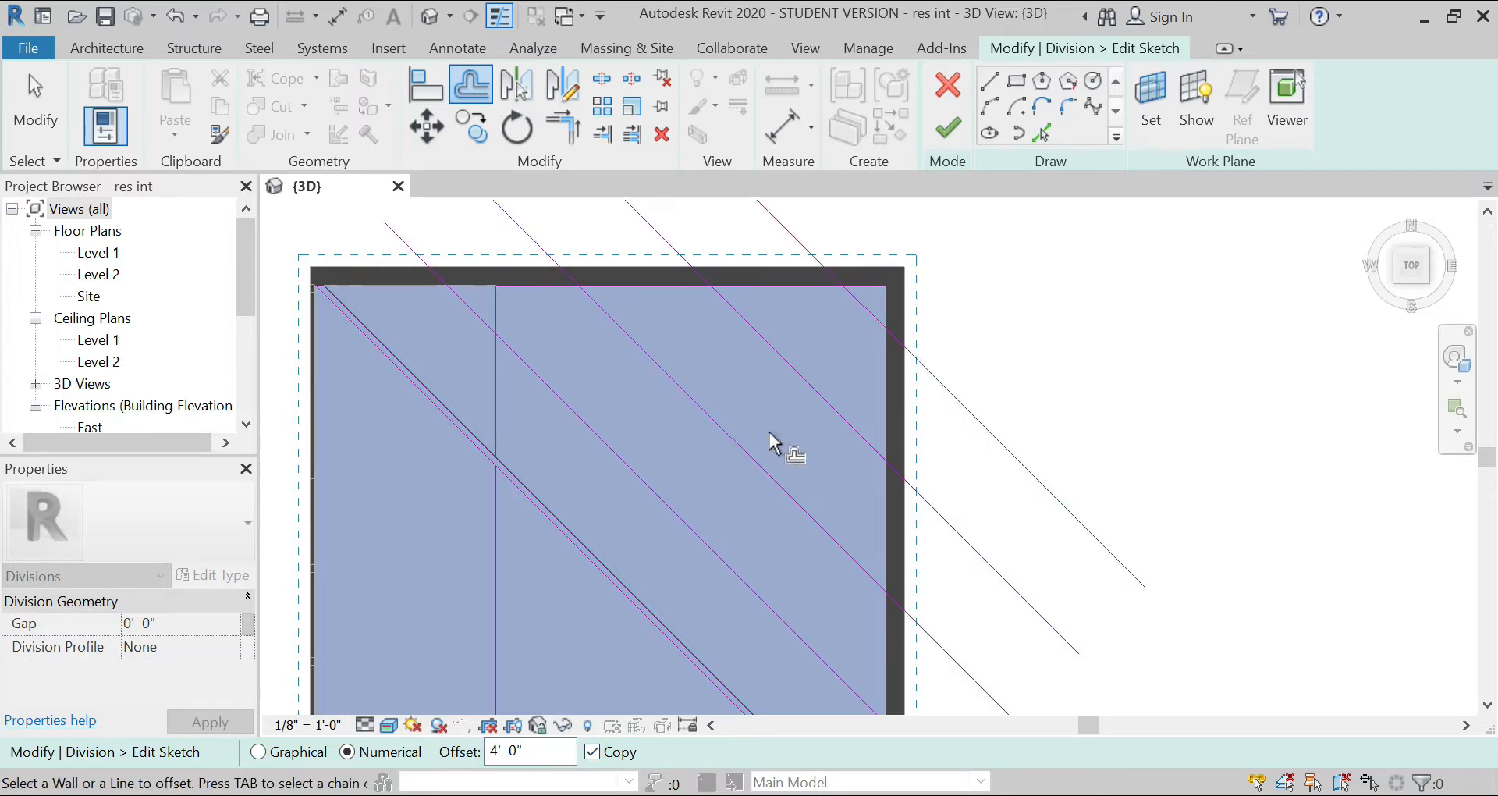
Step: Delete the outermost diagonal copy beyond the northeast corner of the floor
{"action": "key", "text": "Escape"}
{"action": "left_click", "coordinate": [1012, 457]}
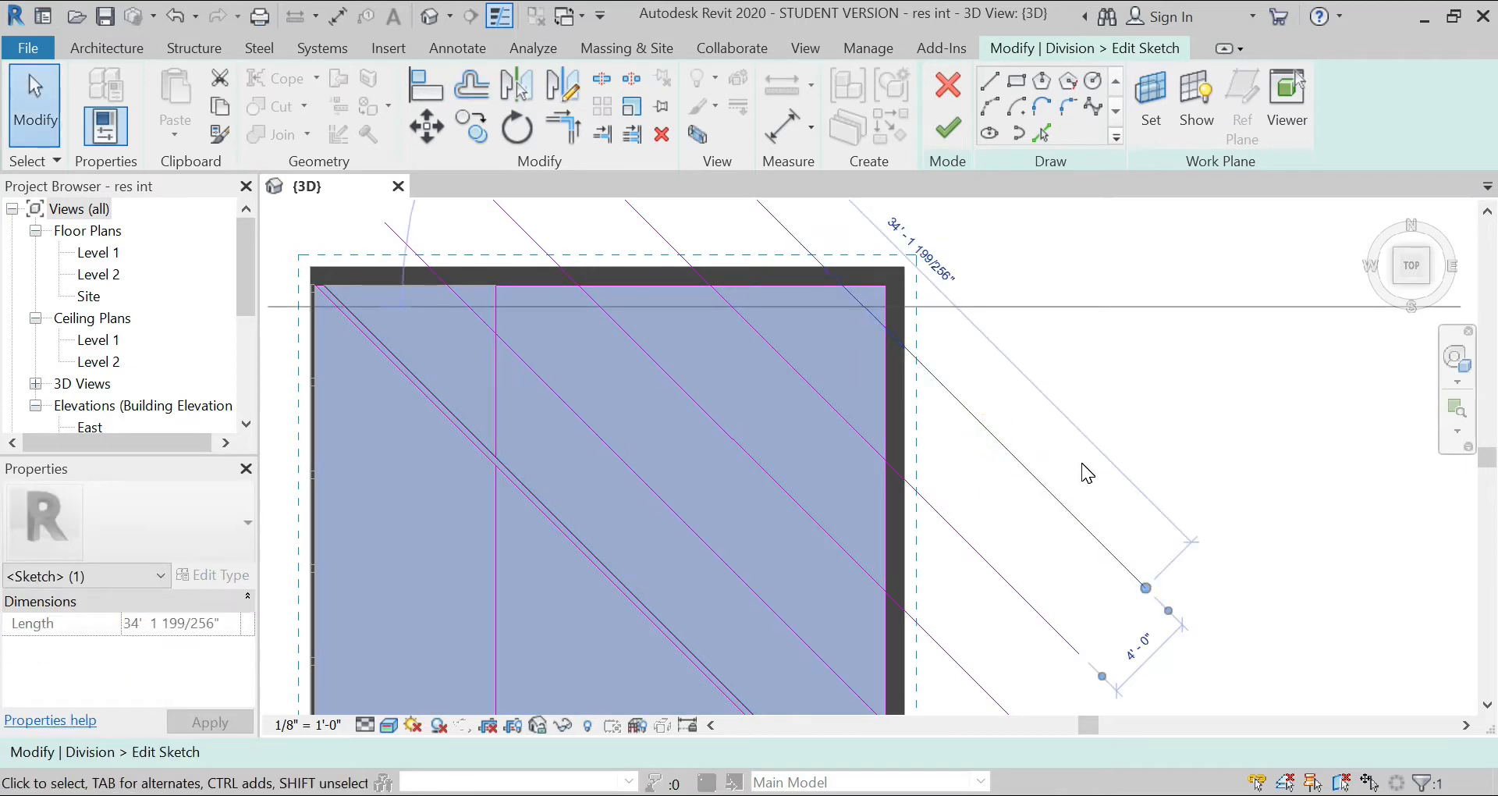
{"action": "key", "text": "Delete"}
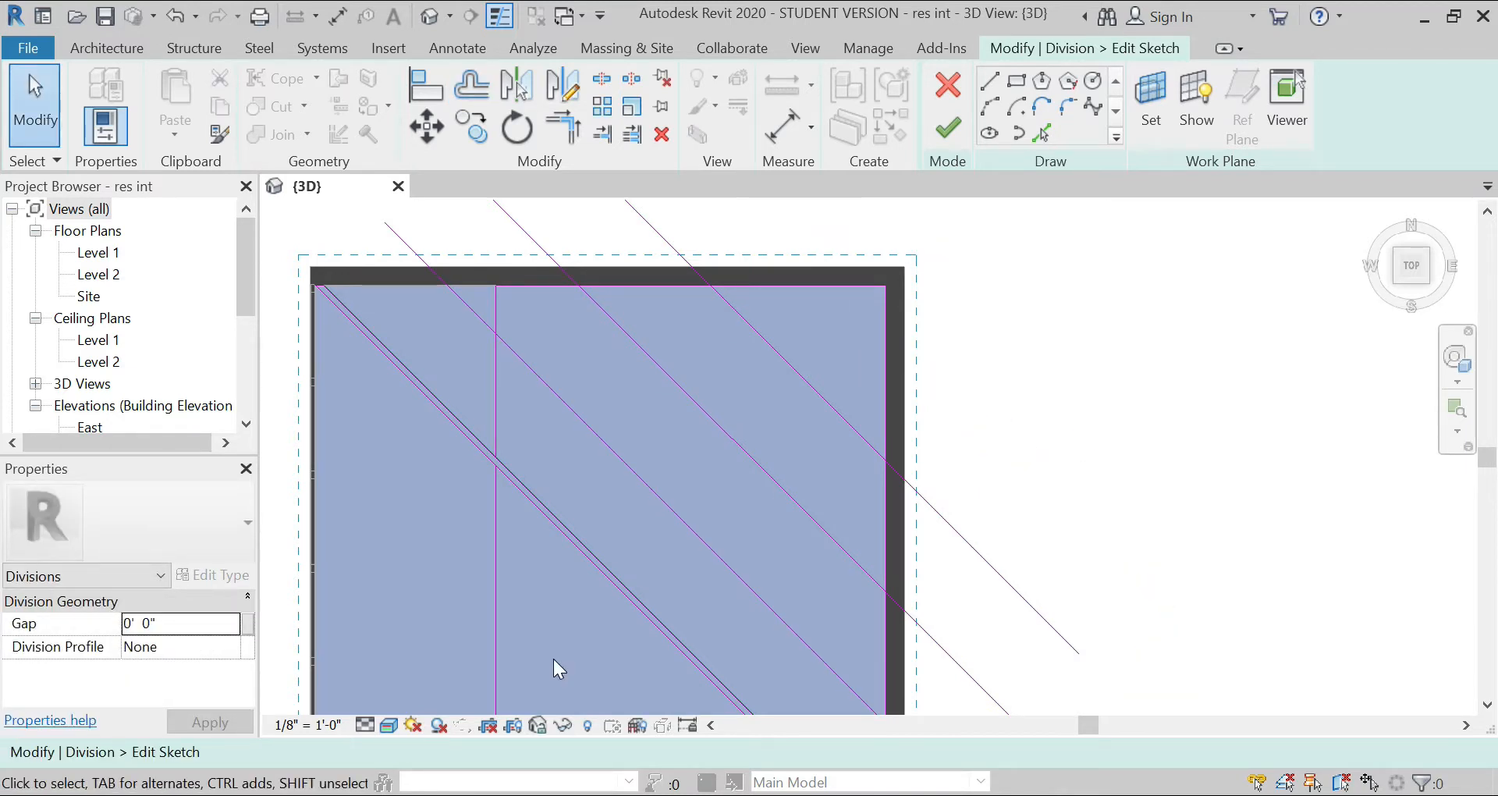
Step: Offset the diagonal strip's southwest line into three parallel copies toward the southwest, spaced 4' 0" apart
{"action": "left_click", "coordinate": [466, 91]}
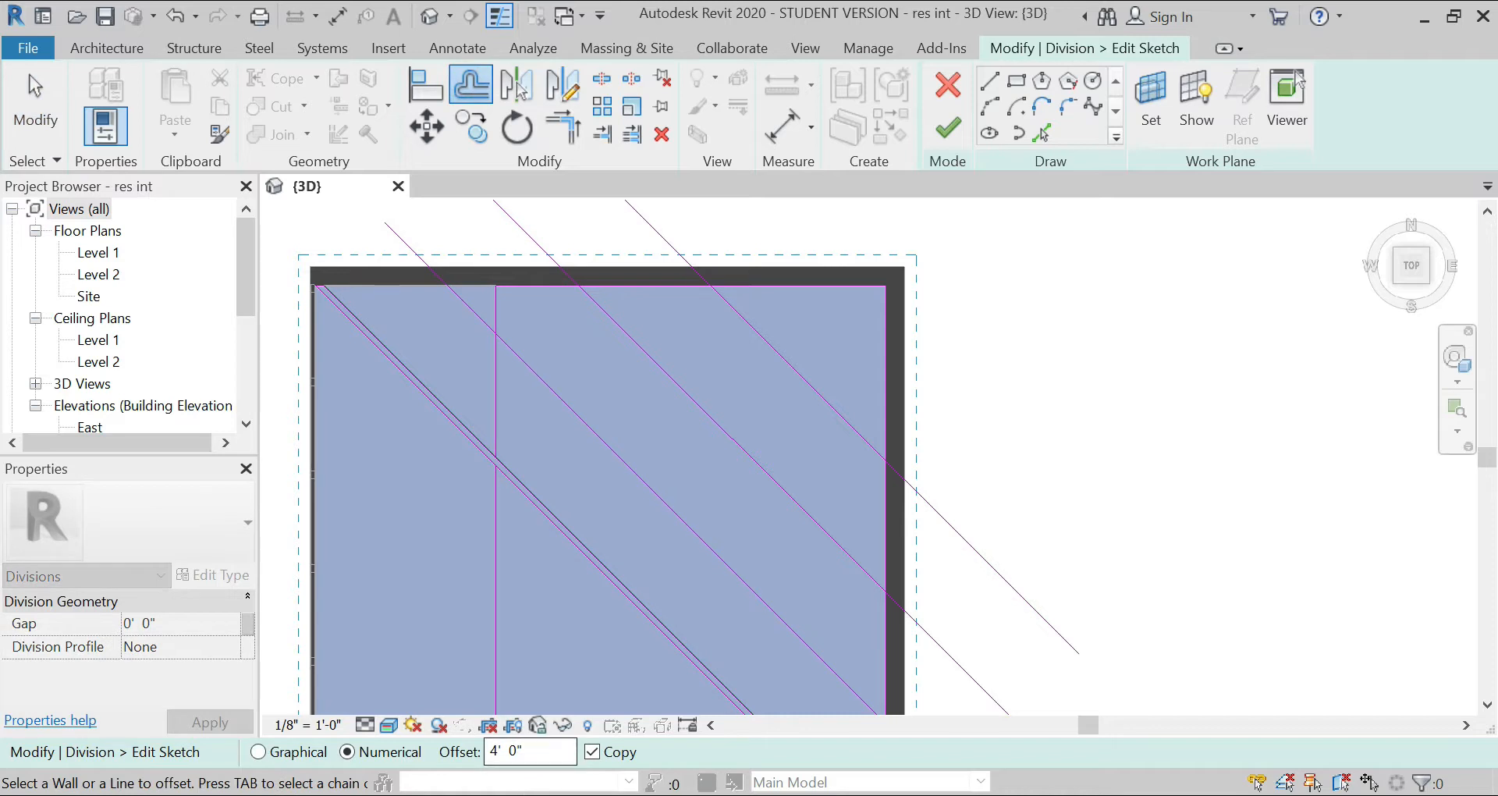
{"action": "scroll", "coordinate": [638, 406], "scroll_direction": "down", "scroll_amount": 2}
{"action": "scroll", "coordinate": [642, 531], "scroll_direction": "up", "scroll_amount": 3}
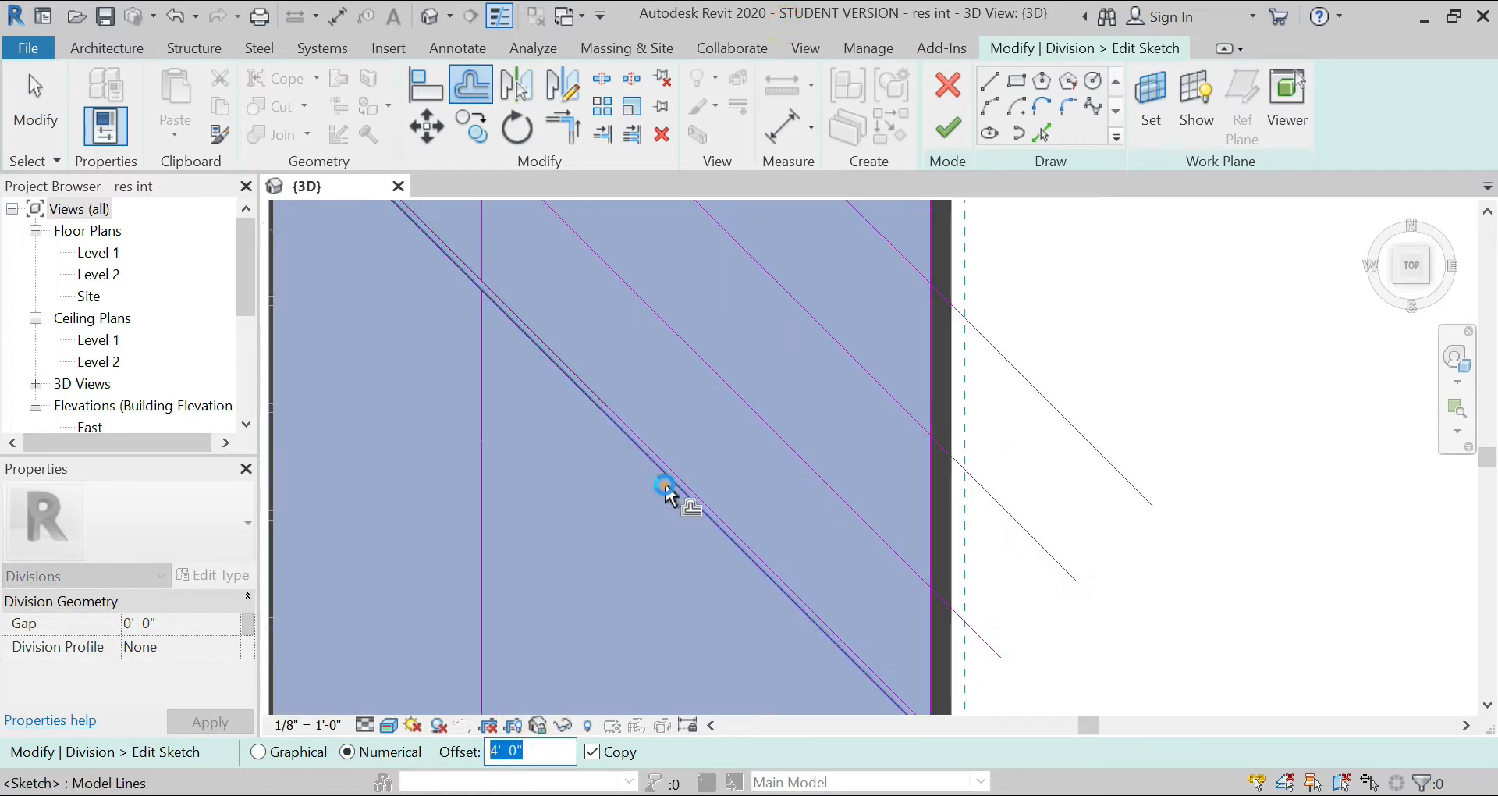
{"action": "left_click", "coordinate": [665, 490]}
{"action": "left_click", "coordinate": [648, 618]}
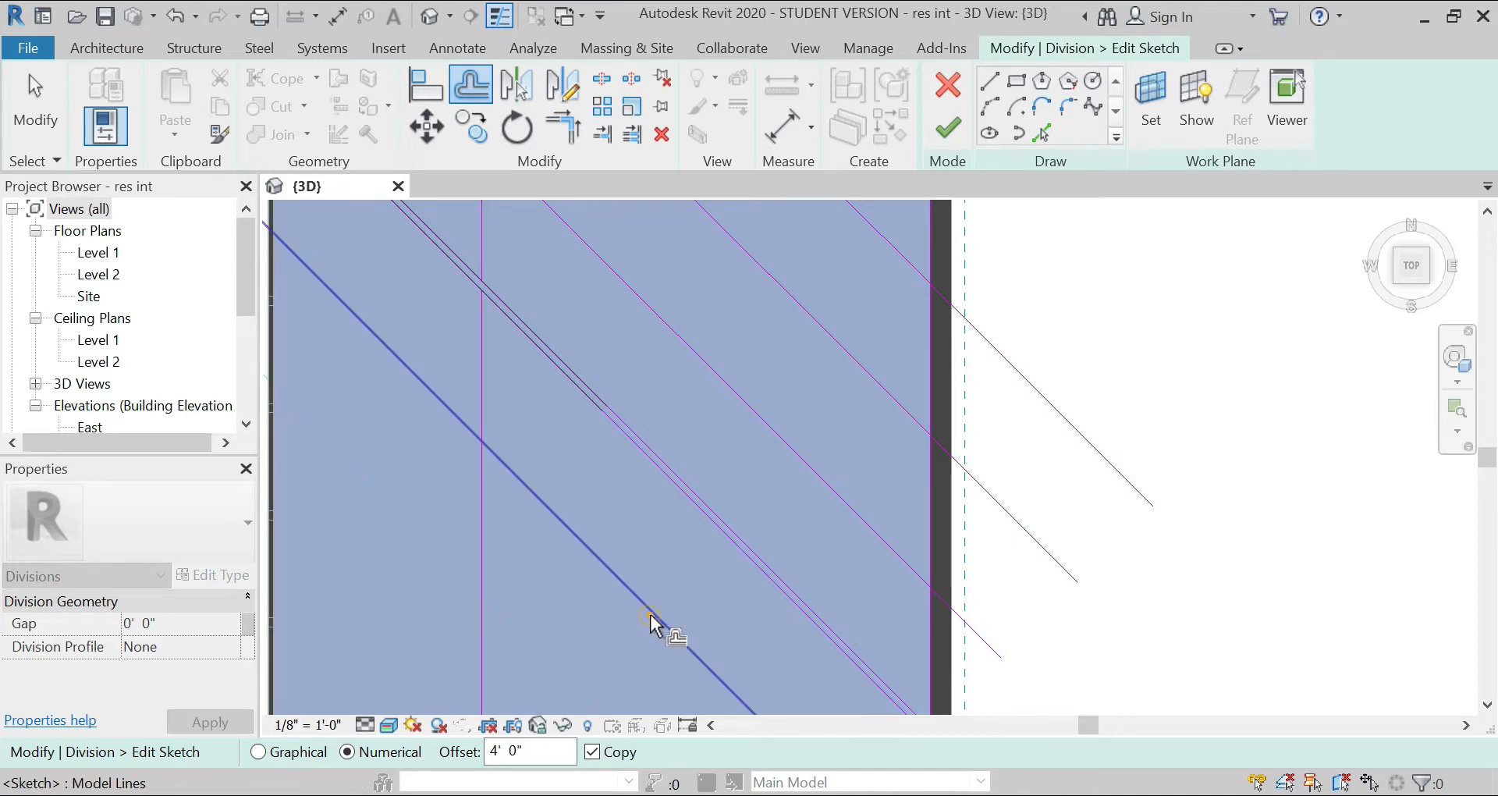
{"action": "scroll", "coordinate": [714, 362], "scroll_direction": "down", "scroll_amount": 4}
{"action": "scroll", "coordinate": [723, 564], "scroll_direction": "up", "scroll_amount": 3}
{"action": "left_click", "coordinate": [710, 527]}
Step: Trim the outermost northeast diagonal to the north wall line and the innermost one to the vertical division line
{"action": "scroll", "coordinate": [710, 527], "scroll_direction": "down", "scroll_amount": 2}
{"action": "left_click", "coordinate": [554, 139]}
{"action": "left_click", "coordinate": [631, 139]}
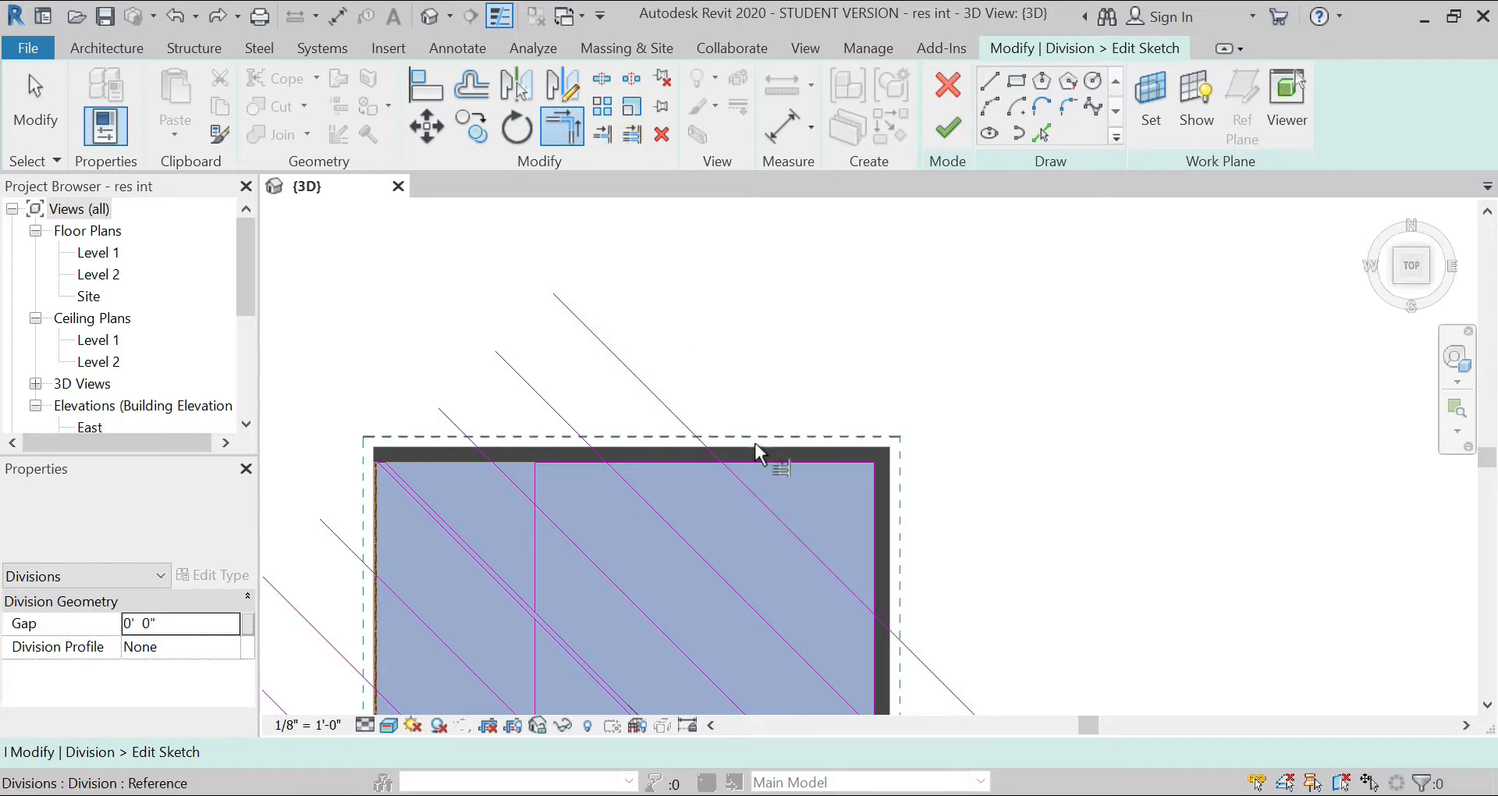
{"action": "left_click", "coordinate": [763, 465]}
{"action": "left_click", "coordinate": [759, 499]}
{"action": "left_click", "coordinate": [647, 516]}
{"action": "left_click", "coordinate": [537, 480]}
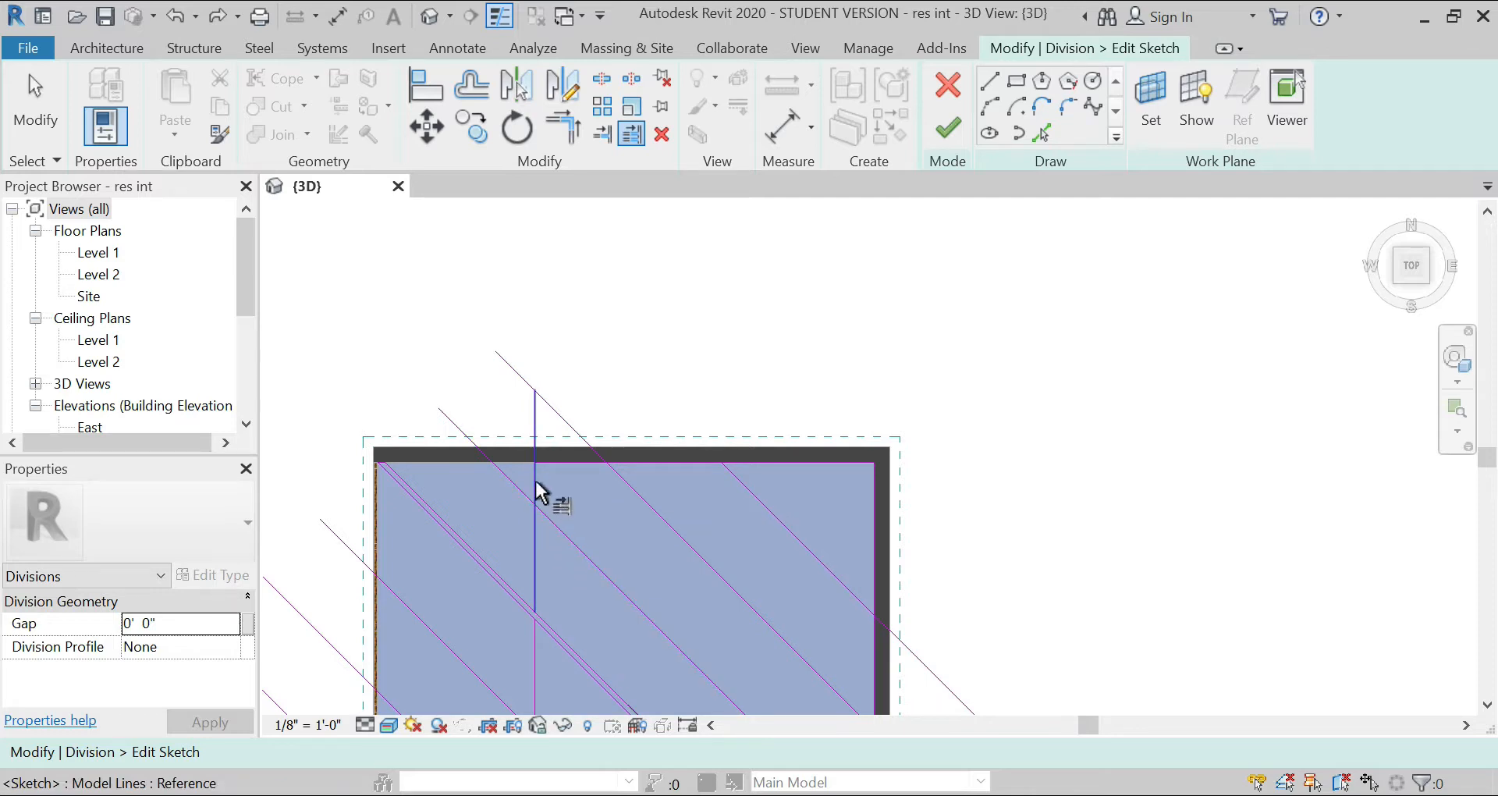
{"action": "left_click", "coordinate": [559, 526]}
Step: Trim the middle northeast diagonal and the overextended vertical division line back to the north wall line
{"action": "scroll", "coordinate": [642, 358], "scroll_direction": "up", "scroll_amount": 4}
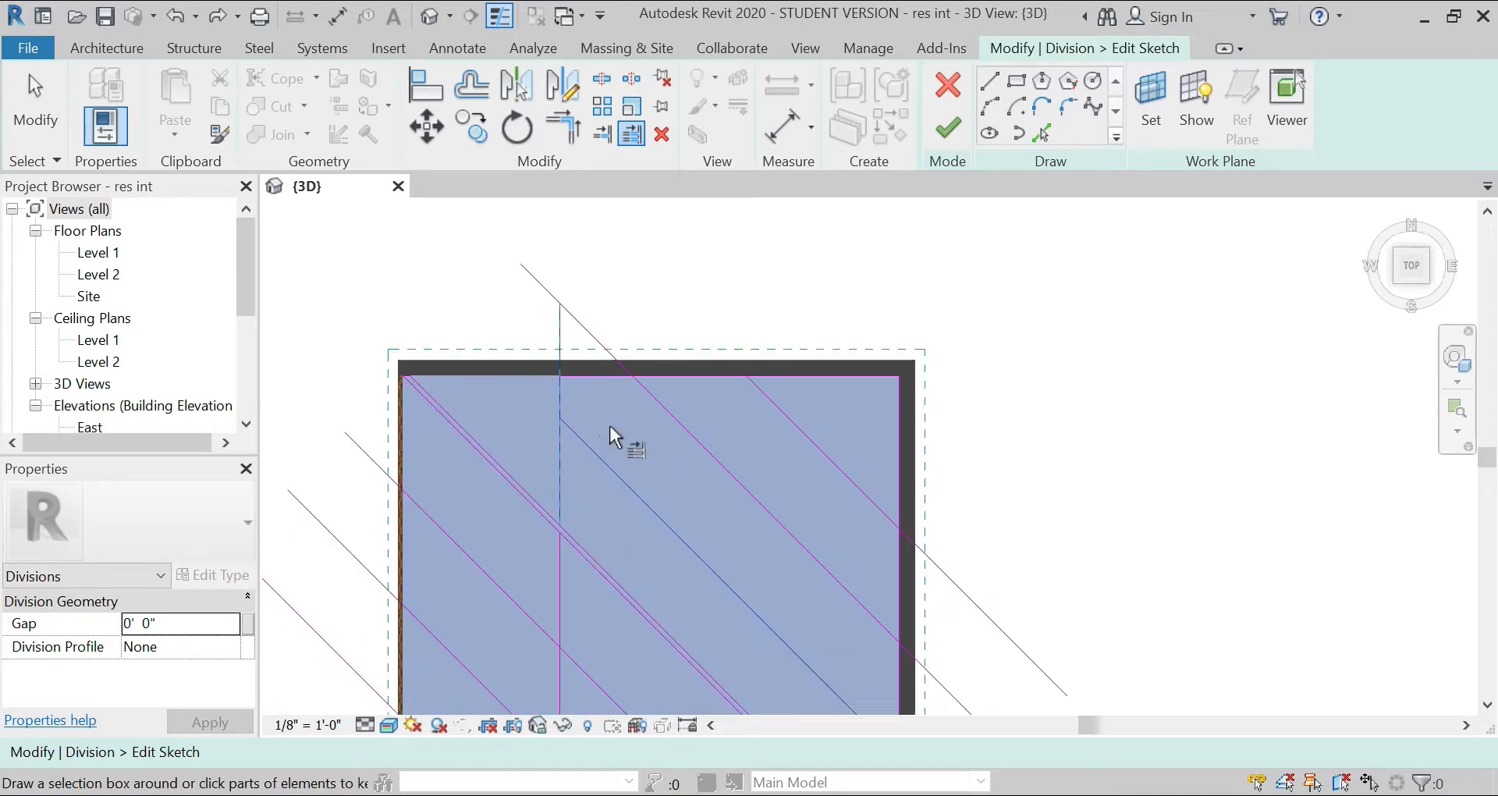
{"action": "left_click", "coordinate": [562, 366]}
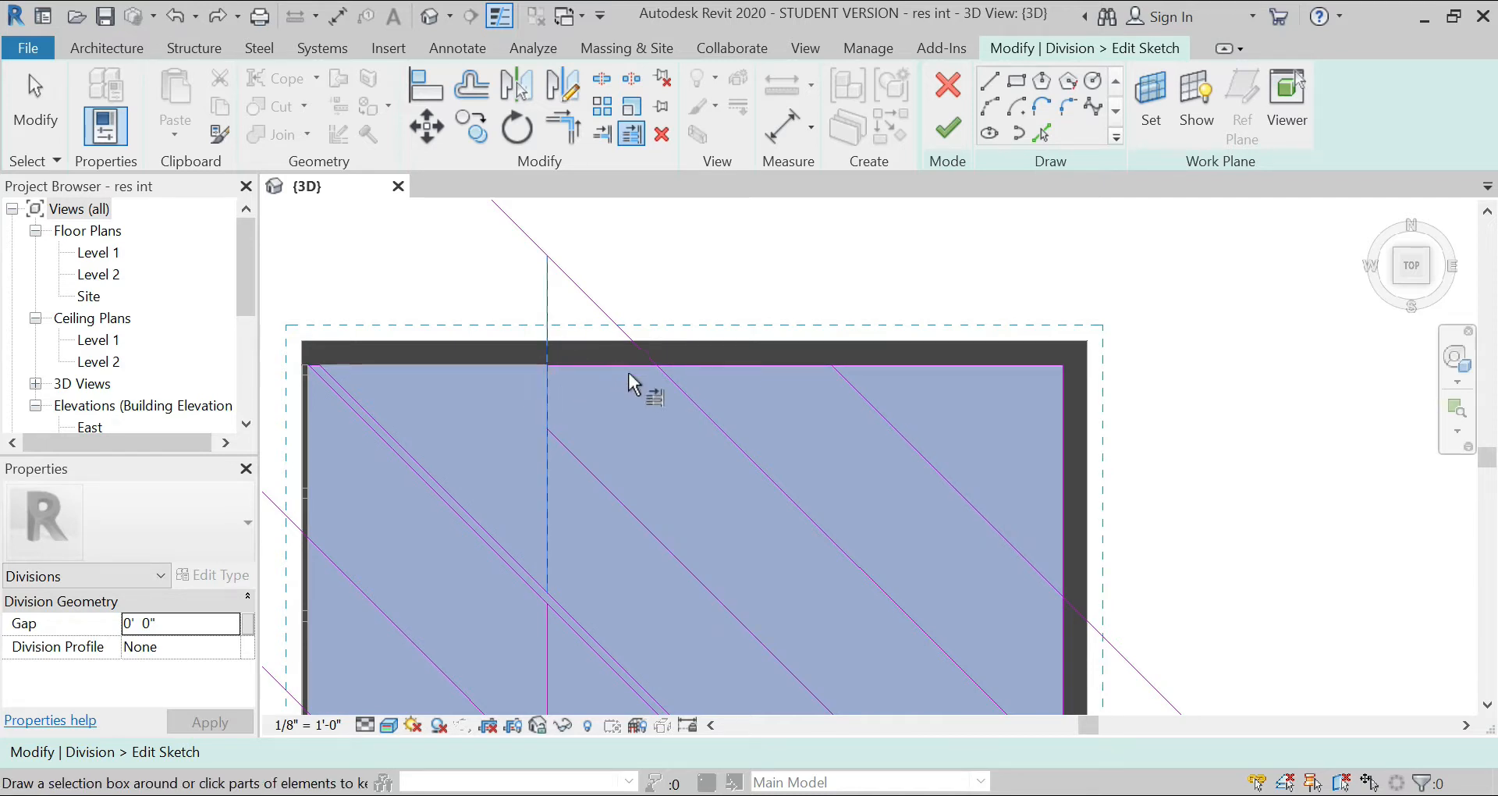
{"action": "key", "text": "Escape"}
{"action": "left_click", "coordinate": [709, 367]}
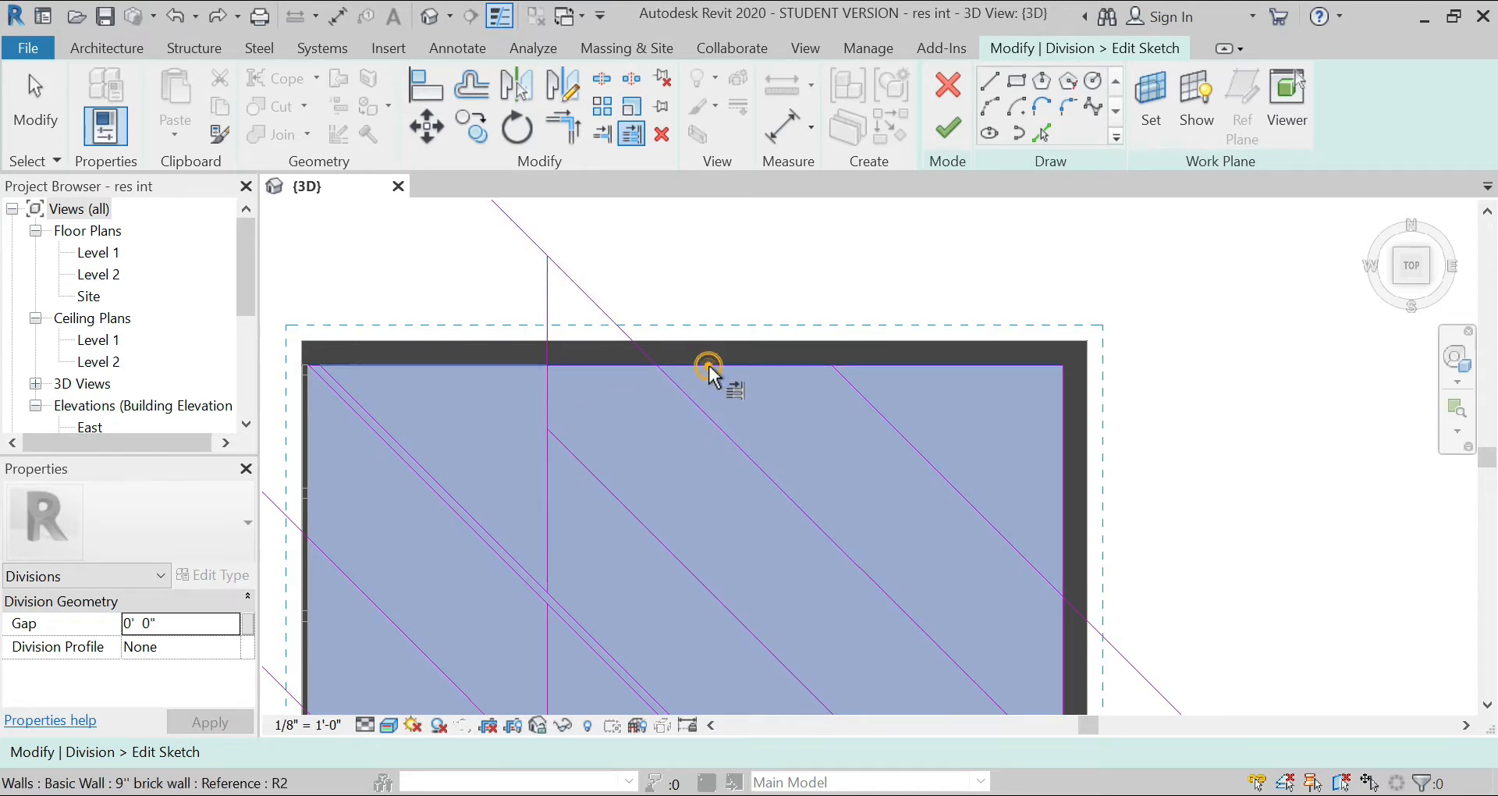
{"action": "left_click", "coordinate": [693, 398]}
Step: Trim the three southwest diagonals to the vertical division line
{"action": "left_click", "coordinate": [611, 358]}
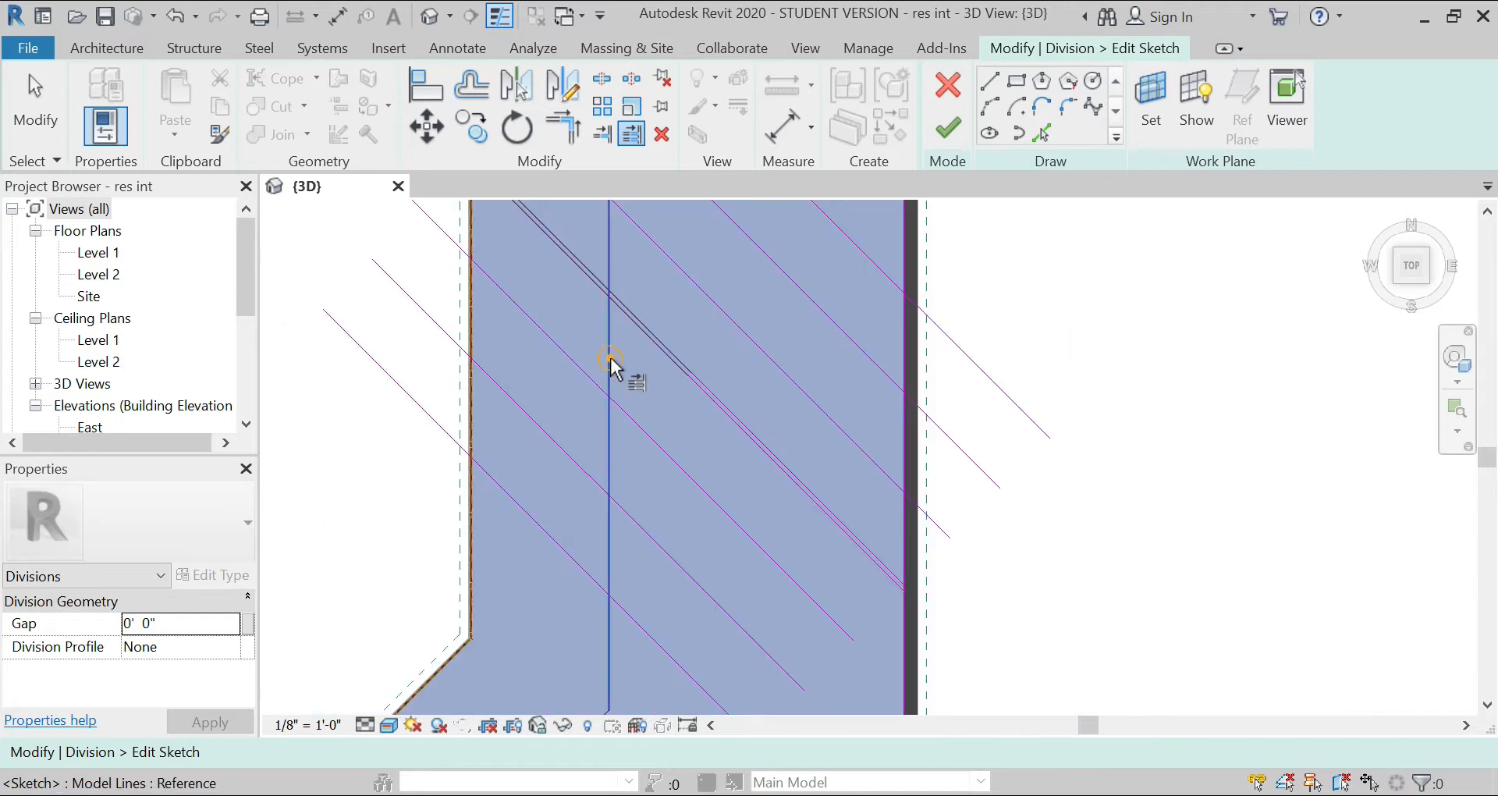
{"action": "left_click", "coordinate": [633, 417]}
{"action": "left_click", "coordinate": [644, 531]}
{"action": "left_click", "coordinate": [655, 636]}
{"action": "scroll", "coordinate": [586, 353], "scroll_direction": "down", "scroll_amount": 2}
{"action": "scroll", "coordinate": [735, 551], "scroll_direction": "up", "scroll_amount": 2}
{"action": "key", "text": "Escape"}
{"action": "key", "text": "Escape"}
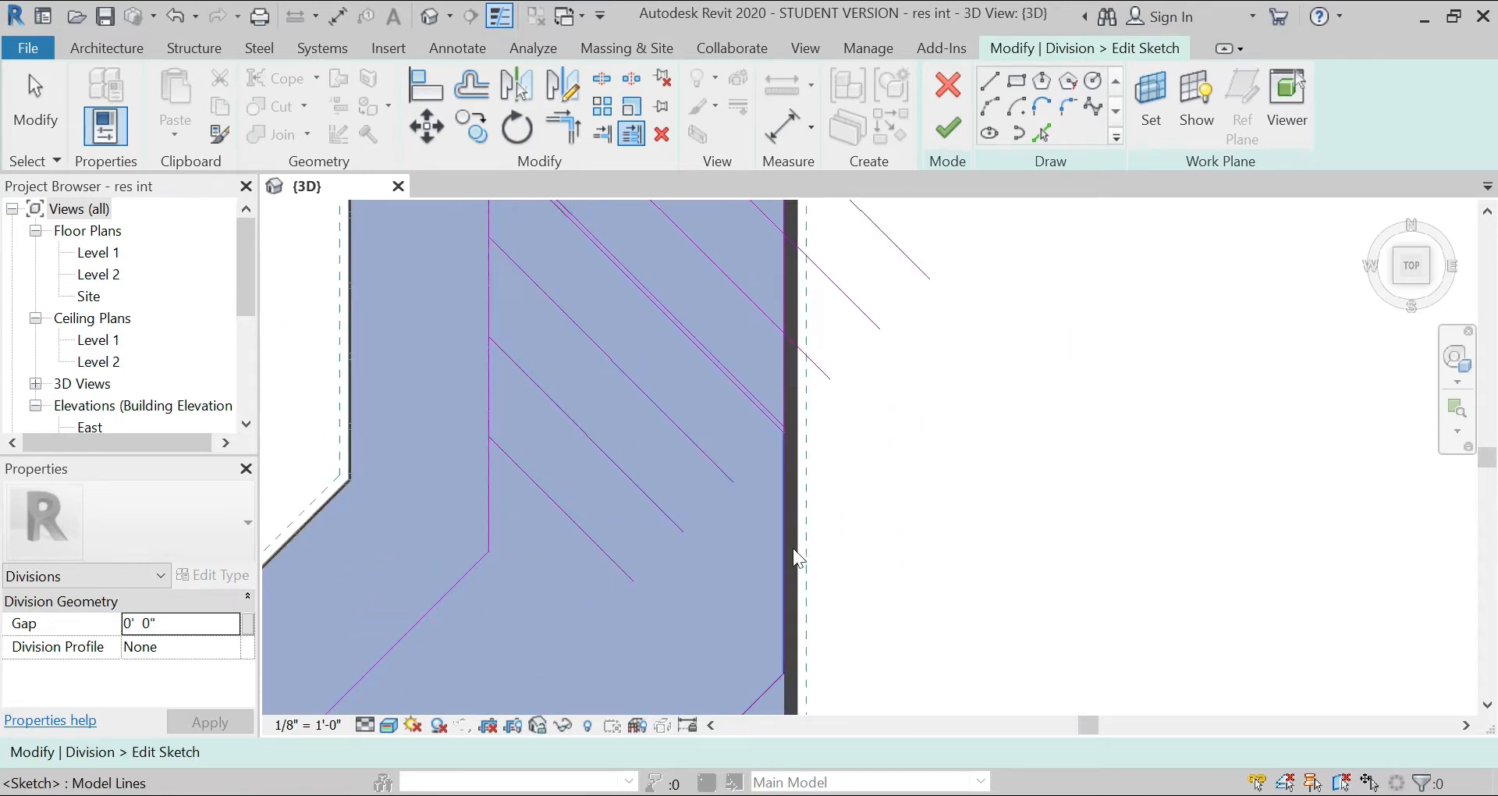
Step: Extend the two upper southwest diagonals to the east wall line and trim the three northeast diagonals to it
{"action": "left_click", "coordinate": [624, 141]}
{"action": "left_click", "coordinate": [785, 532]}
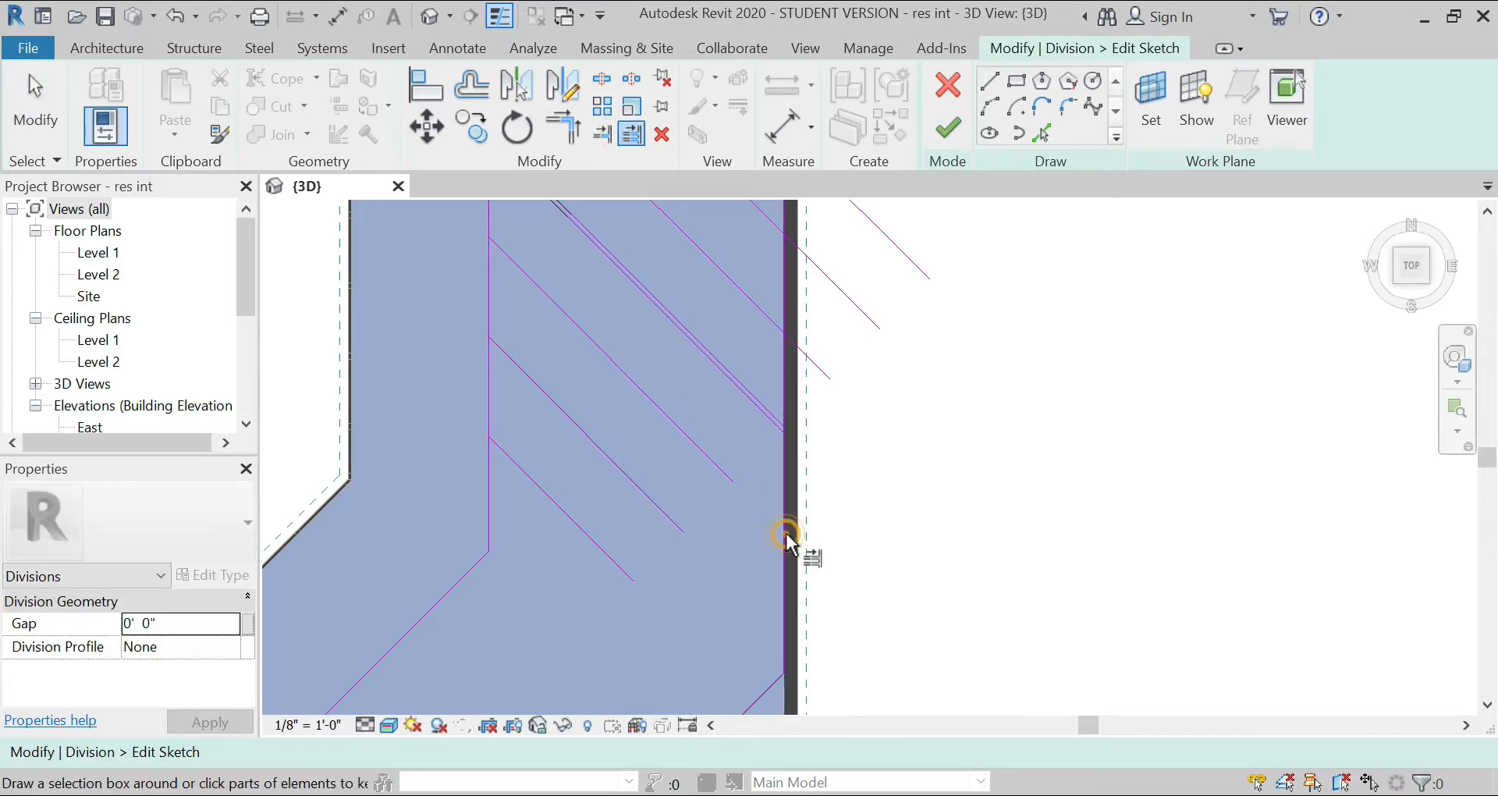
{"action": "left_click", "coordinate": [723, 462]}
{"action": "left_click", "coordinate": [682, 526]}
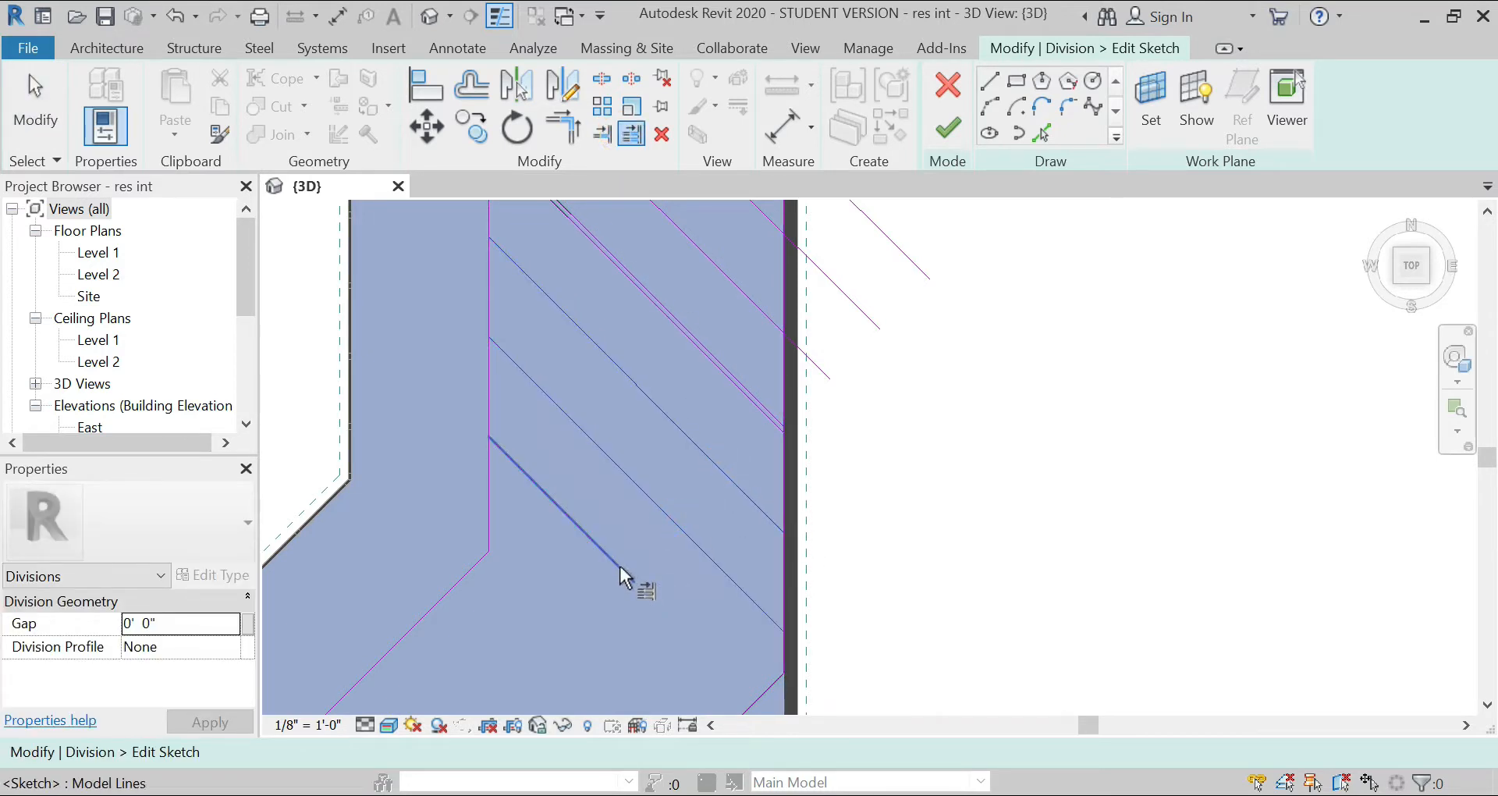
{"action": "scroll", "coordinate": [726, 390], "scroll_direction": "down", "scroll_amount": 3}
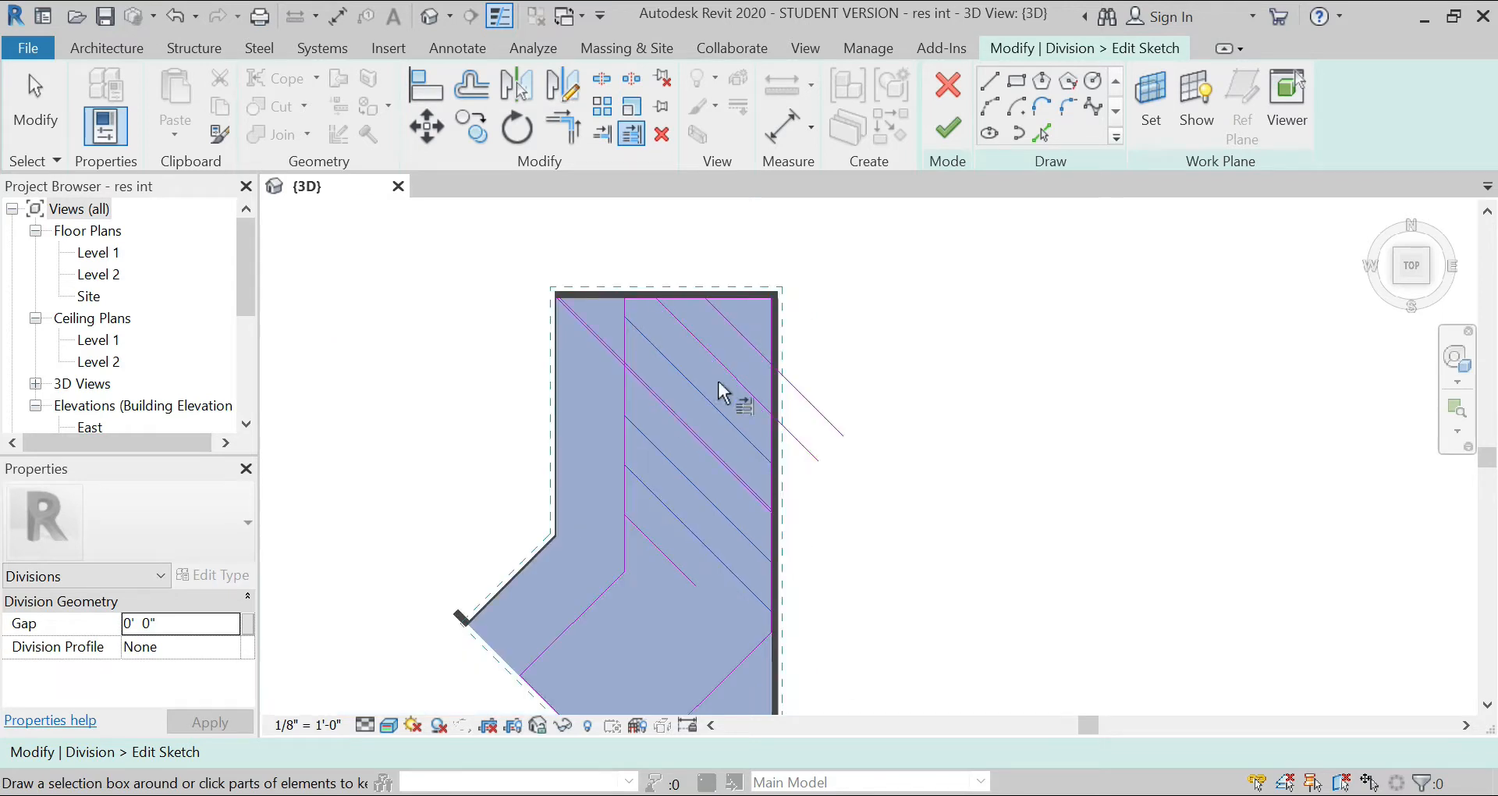
{"action": "scroll", "coordinate": [743, 378], "scroll_direction": "up", "scroll_amount": 2}
{"action": "scroll", "coordinate": [668, 264], "scroll_direction": "down", "scroll_amount": 2}
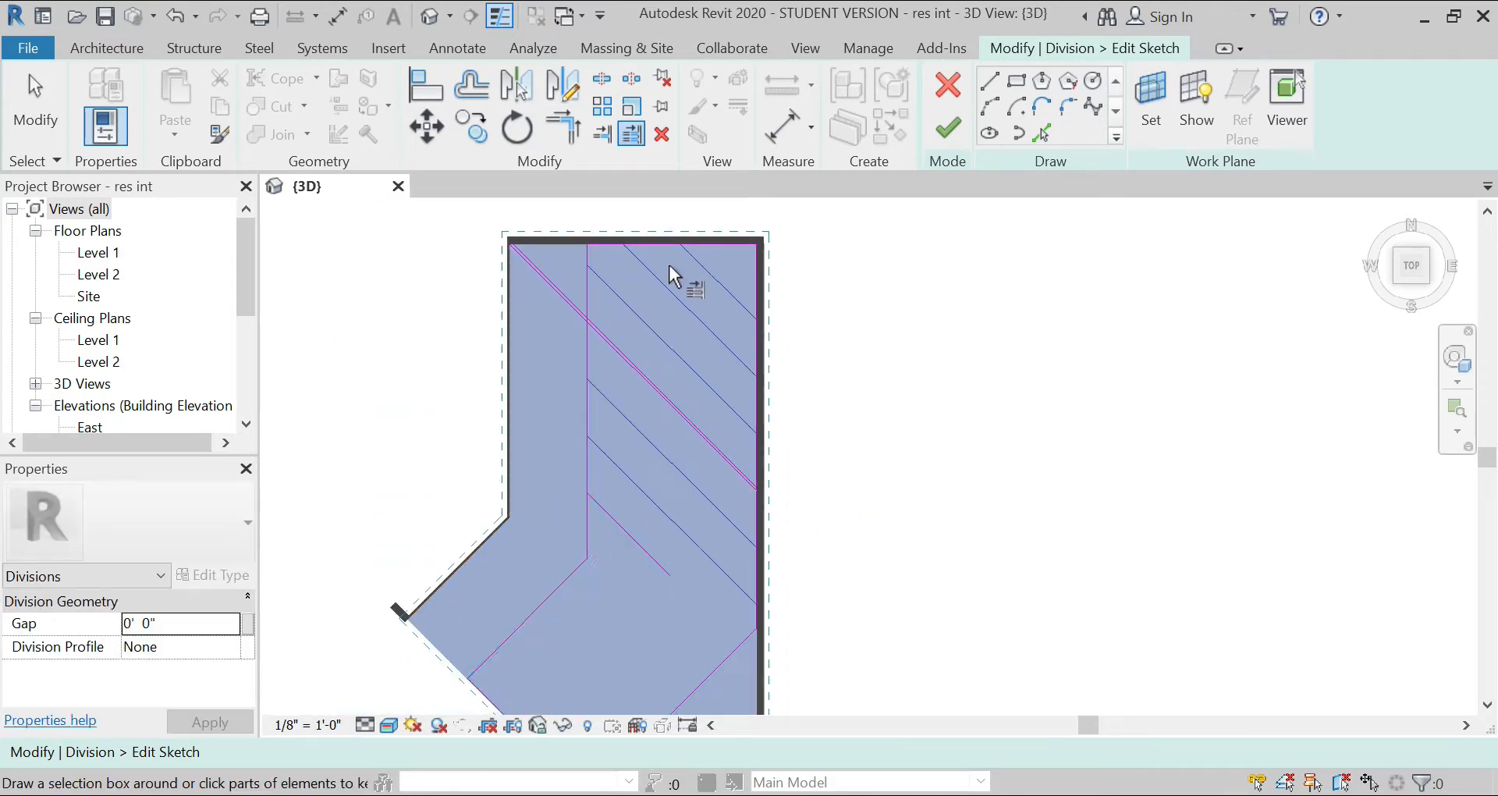
Step: Stretch the innermost northeast diagonal's upper end across the vertical division line to the north wall line
{"action": "scroll", "coordinate": [515, 227], "scroll_direction": "up", "scroll_amount": 5}
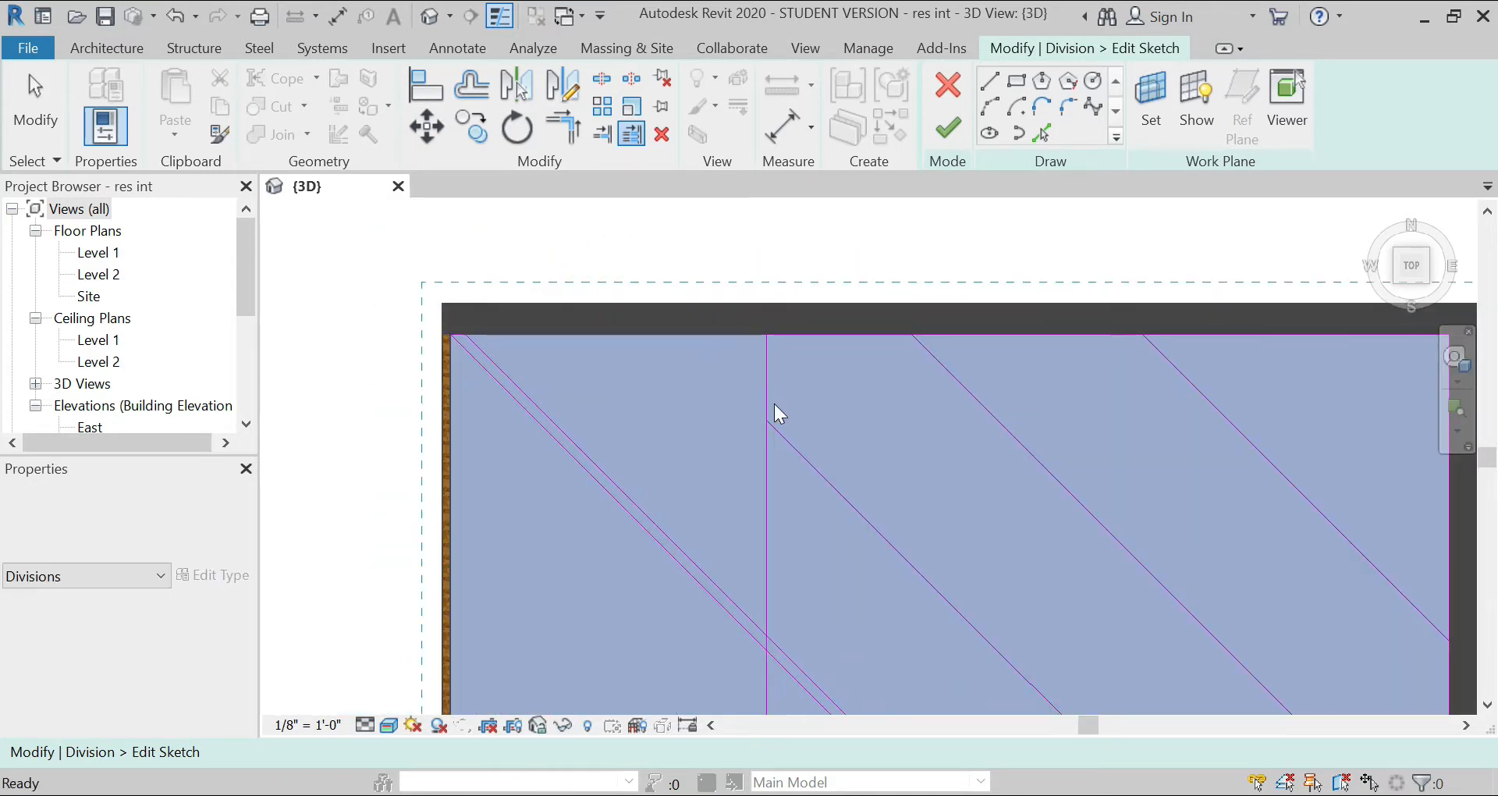
{"action": "key", "text": "Escape"}
{"action": "left_click", "coordinate": [797, 447]}
{"action": "left_click_drag", "start_coordinate": [766, 420], "coordinate": [679, 337]}
{"action": "scroll", "coordinate": [578, 288], "scroll_direction": "down", "scroll_amount": 5}
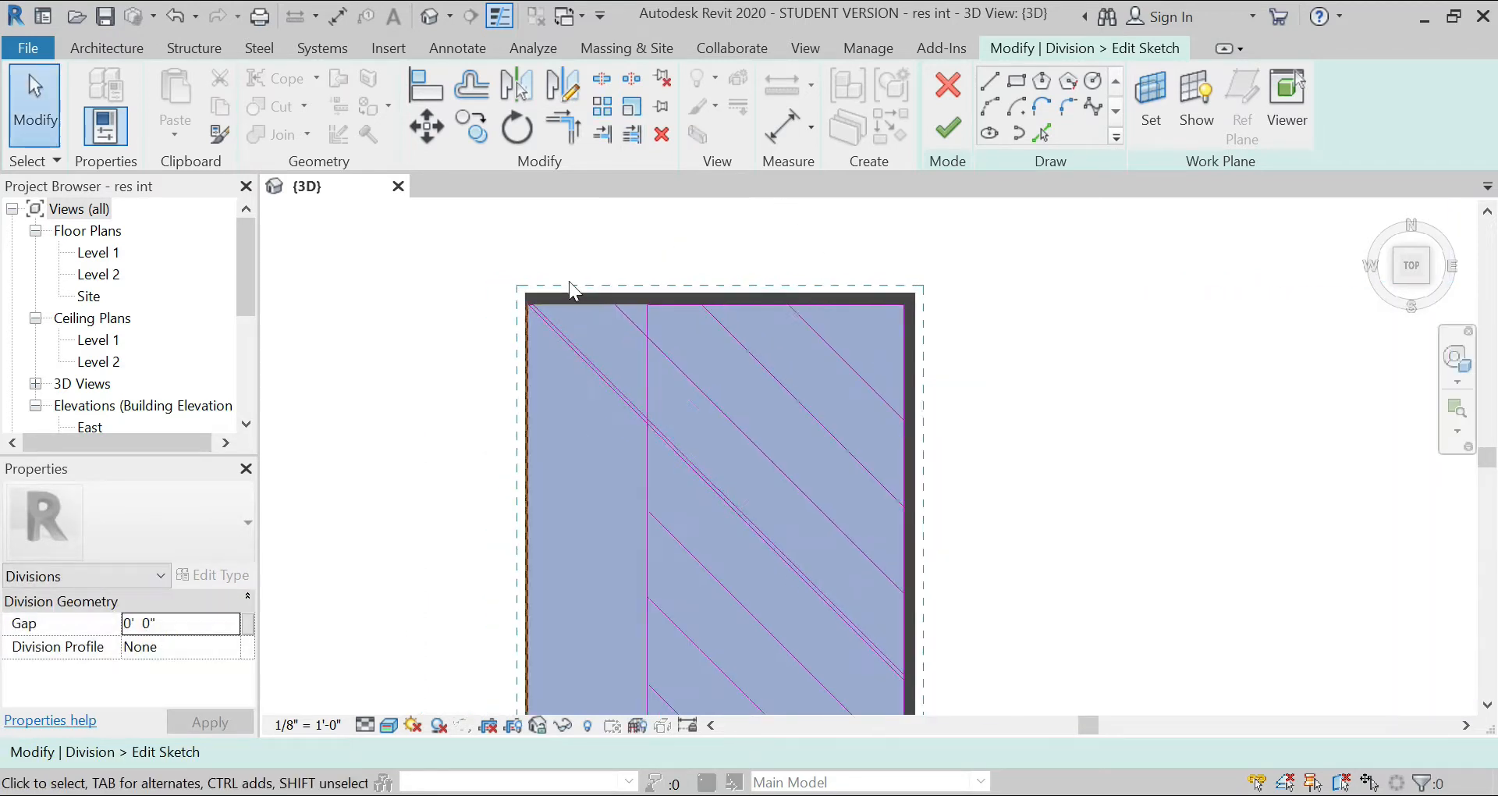
Step: Offset copies of the three southwest diagonals by 0' 3" to form narrow strips
{"action": "scroll", "coordinate": [607, 513], "scroll_direction": "up", "scroll_amount": 2}
{"action": "scroll", "coordinate": [632, 471], "scroll_direction": "up", "scroll_amount": 1}
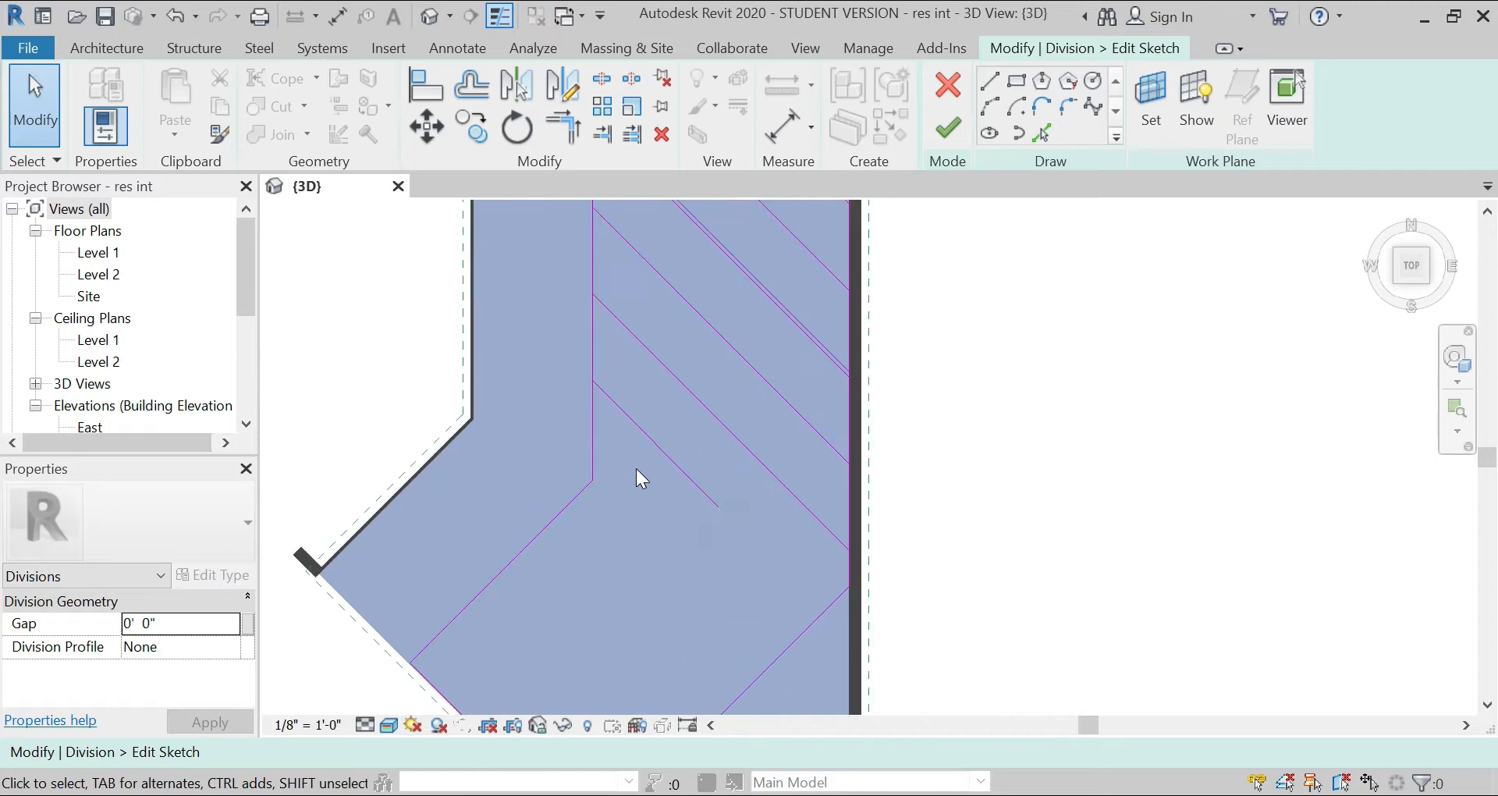
{"action": "left_click", "coordinate": [478, 87]}
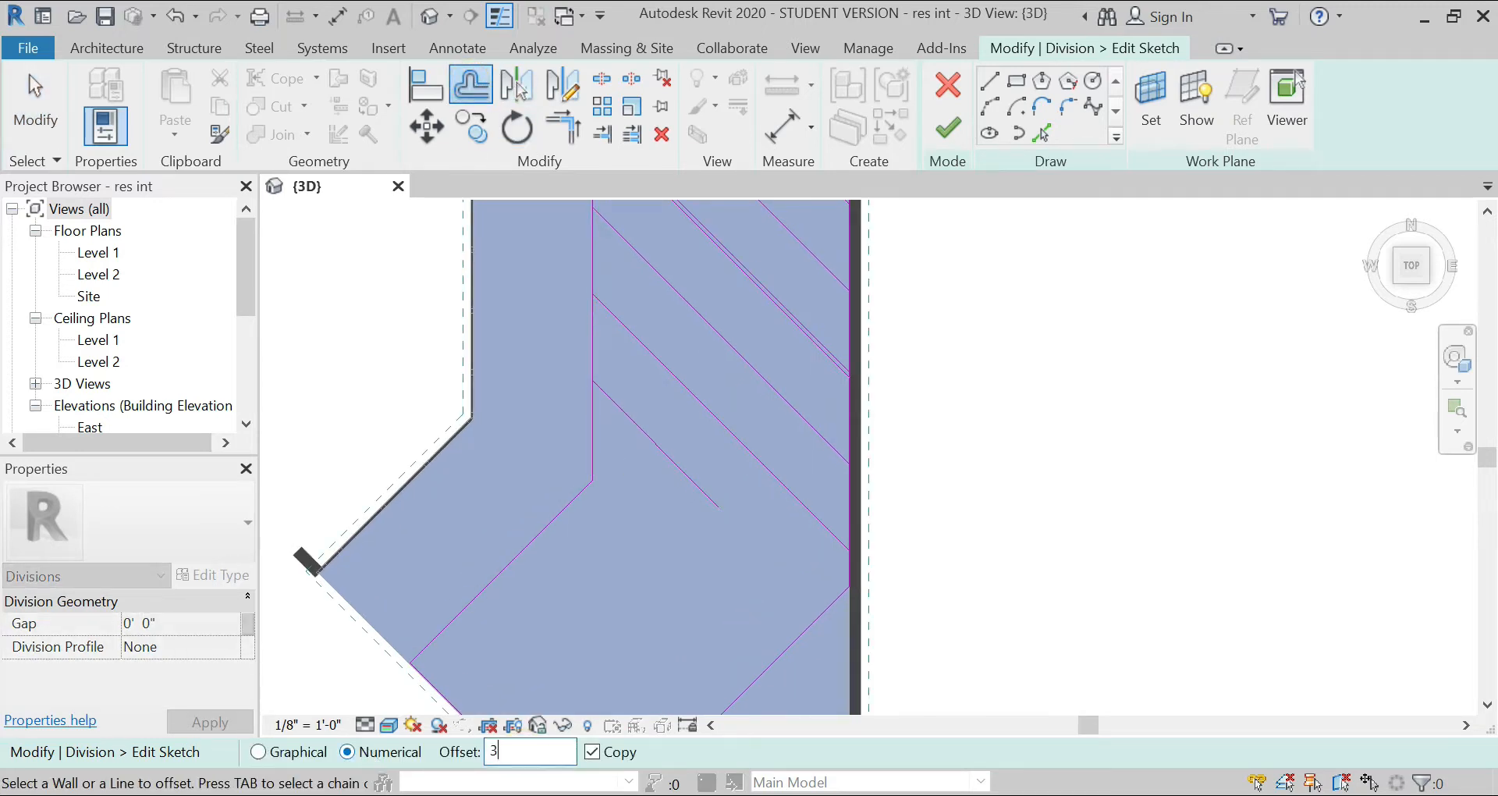
{"action": "left_click", "coordinate": [660, 451]}
{"action": "left_click", "coordinate": [703, 413]}
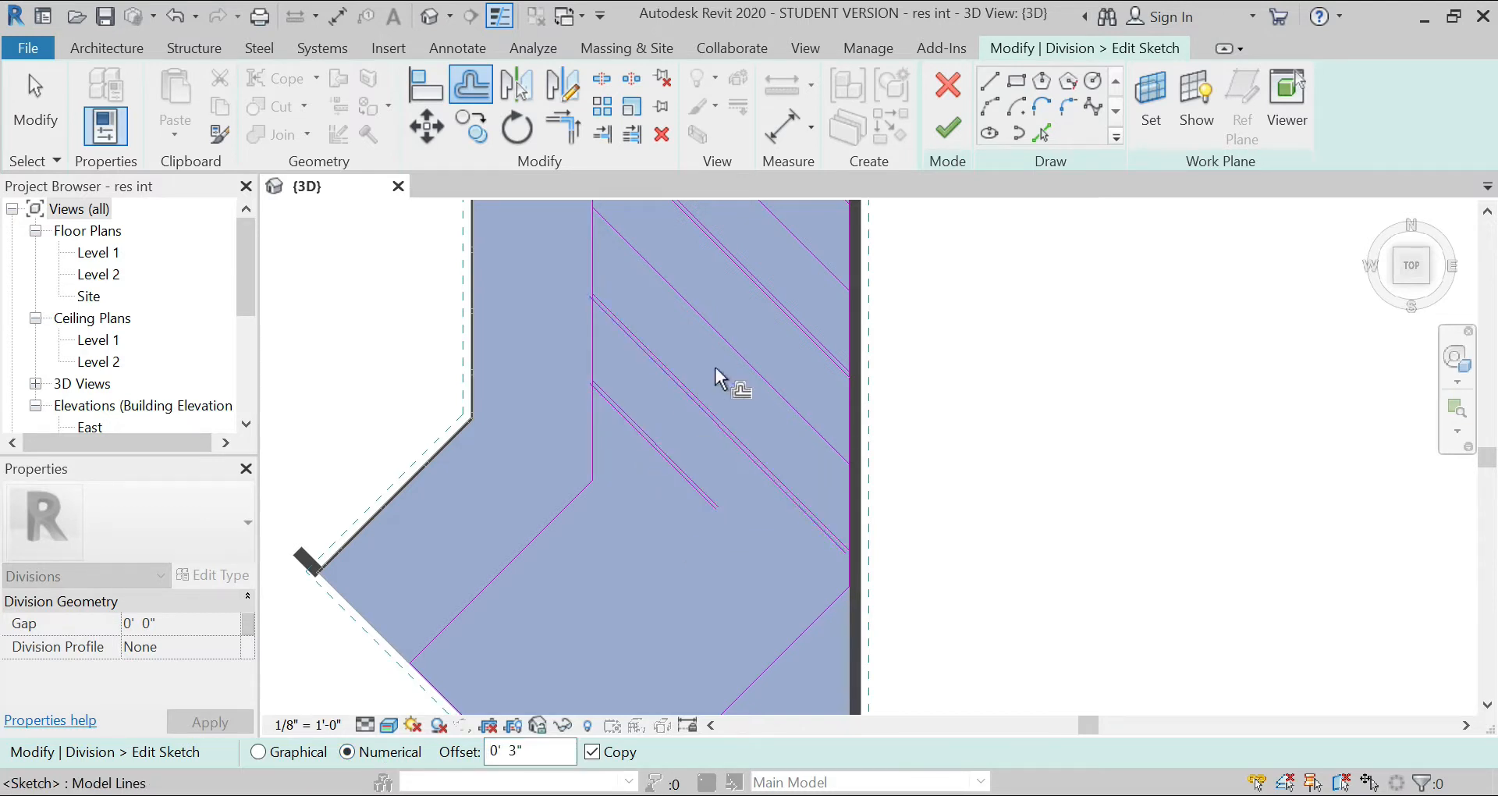
{"action": "left_click", "coordinate": [723, 345]}
Step: Offset copies of the three northeast diagonals by 0' 3" on their northeast side to form narrow strips
{"action": "scroll", "coordinate": [718, 616], "scroll_direction": "down", "scroll_amount": 2}
{"action": "scroll", "coordinate": [723, 397], "scroll_direction": "up", "scroll_amount": 4}
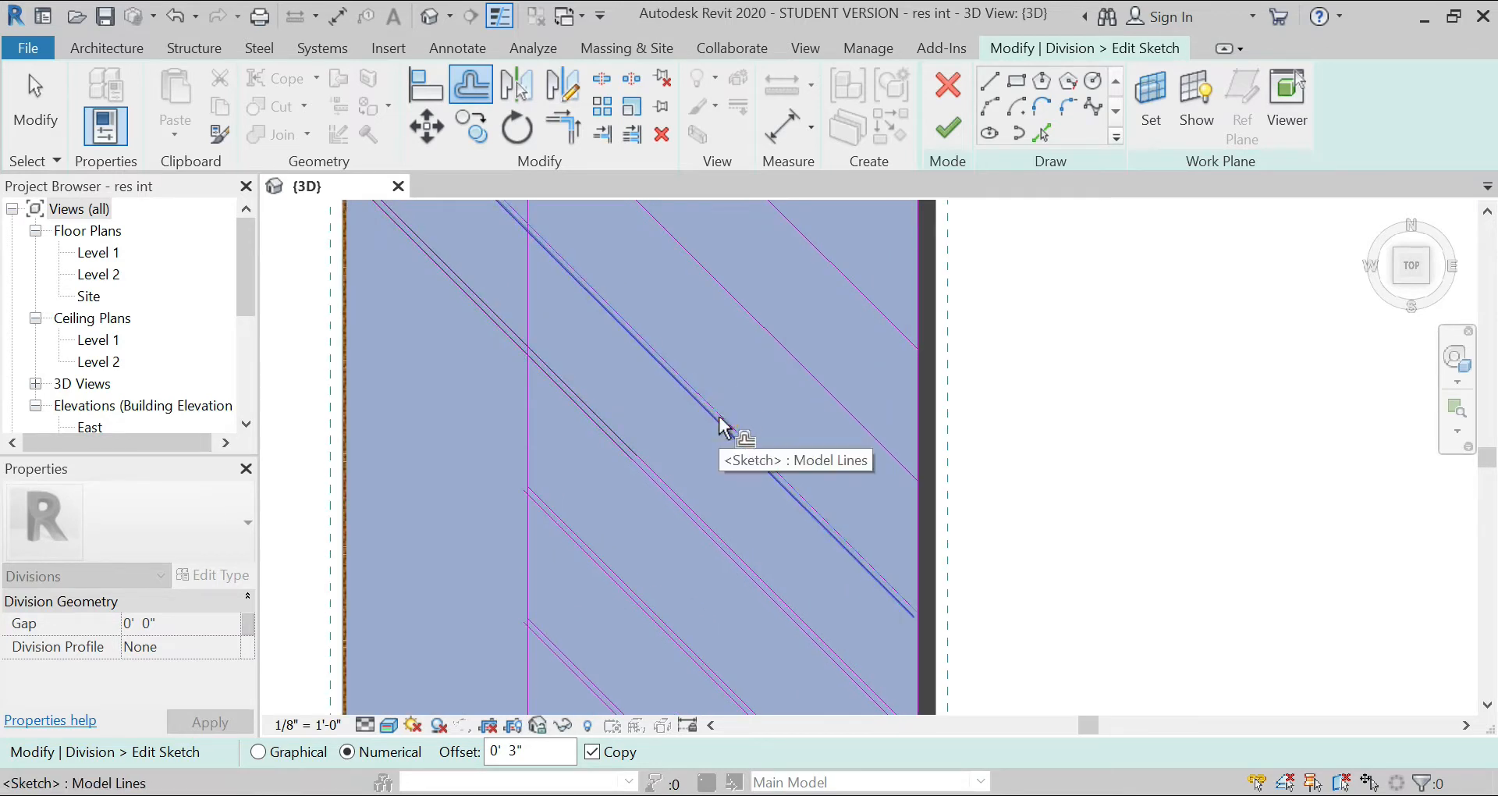
{"action": "left_click", "coordinate": [723, 410]}
{"action": "key", "text": "Escape"}
{"action": "key", "text": "o"}
{"action": "key", "text": "f"}
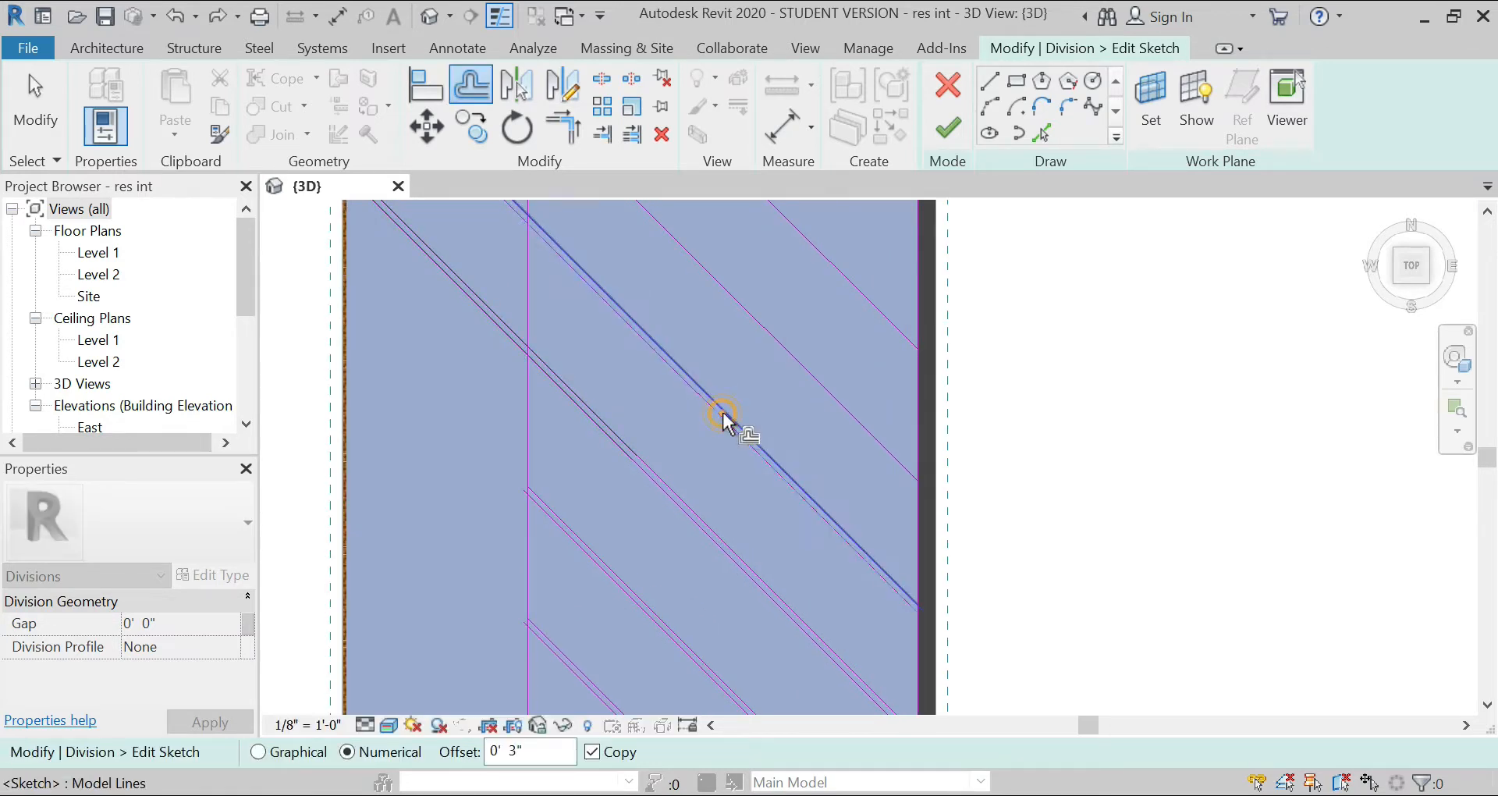
{"action": "key", "text": "Escape"}
{"action": "key", "text": "o"}
{"action": "key", "text": "f"}
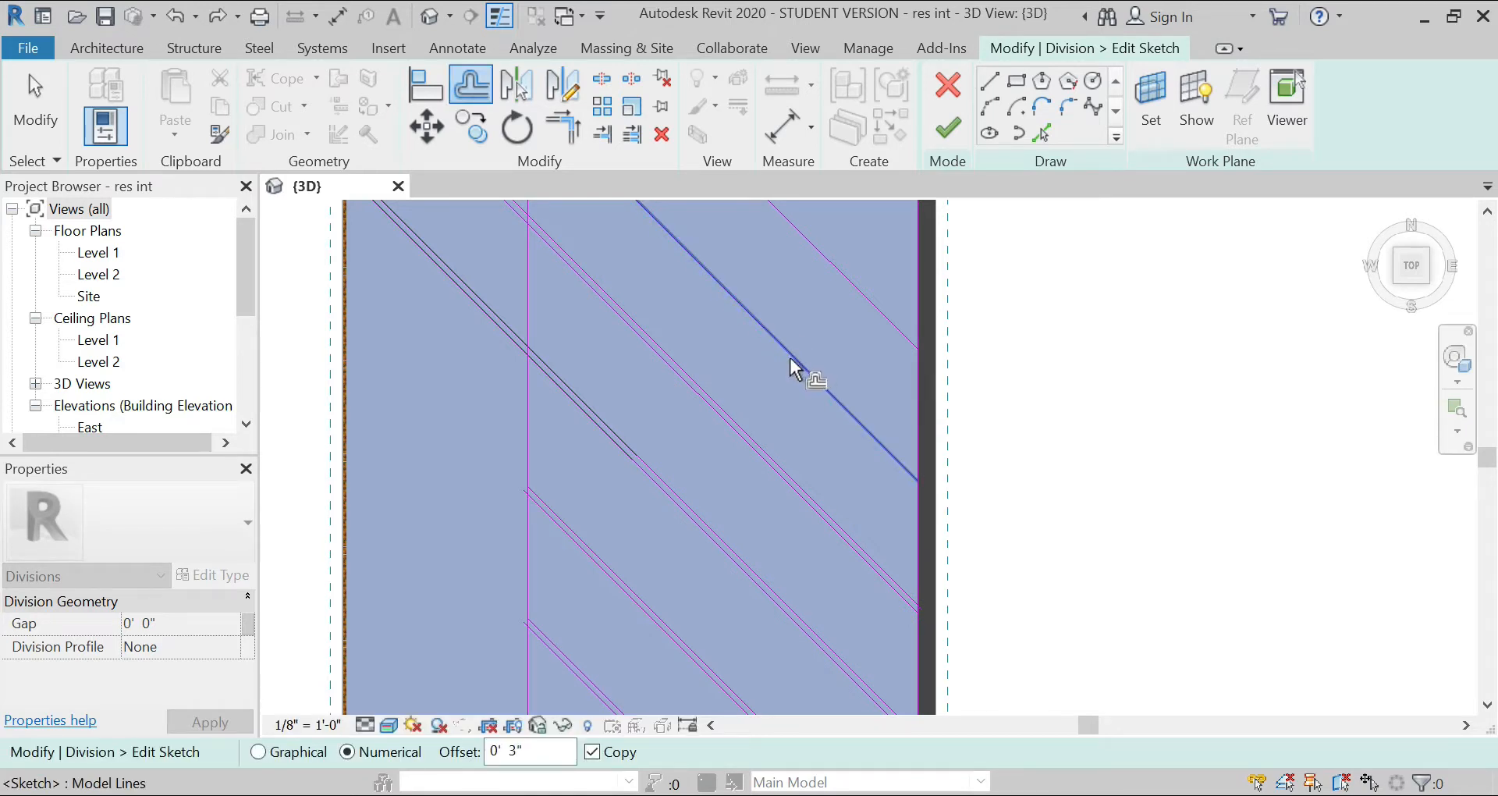
{"action": "left_click", "coordinate": [793, 360]}
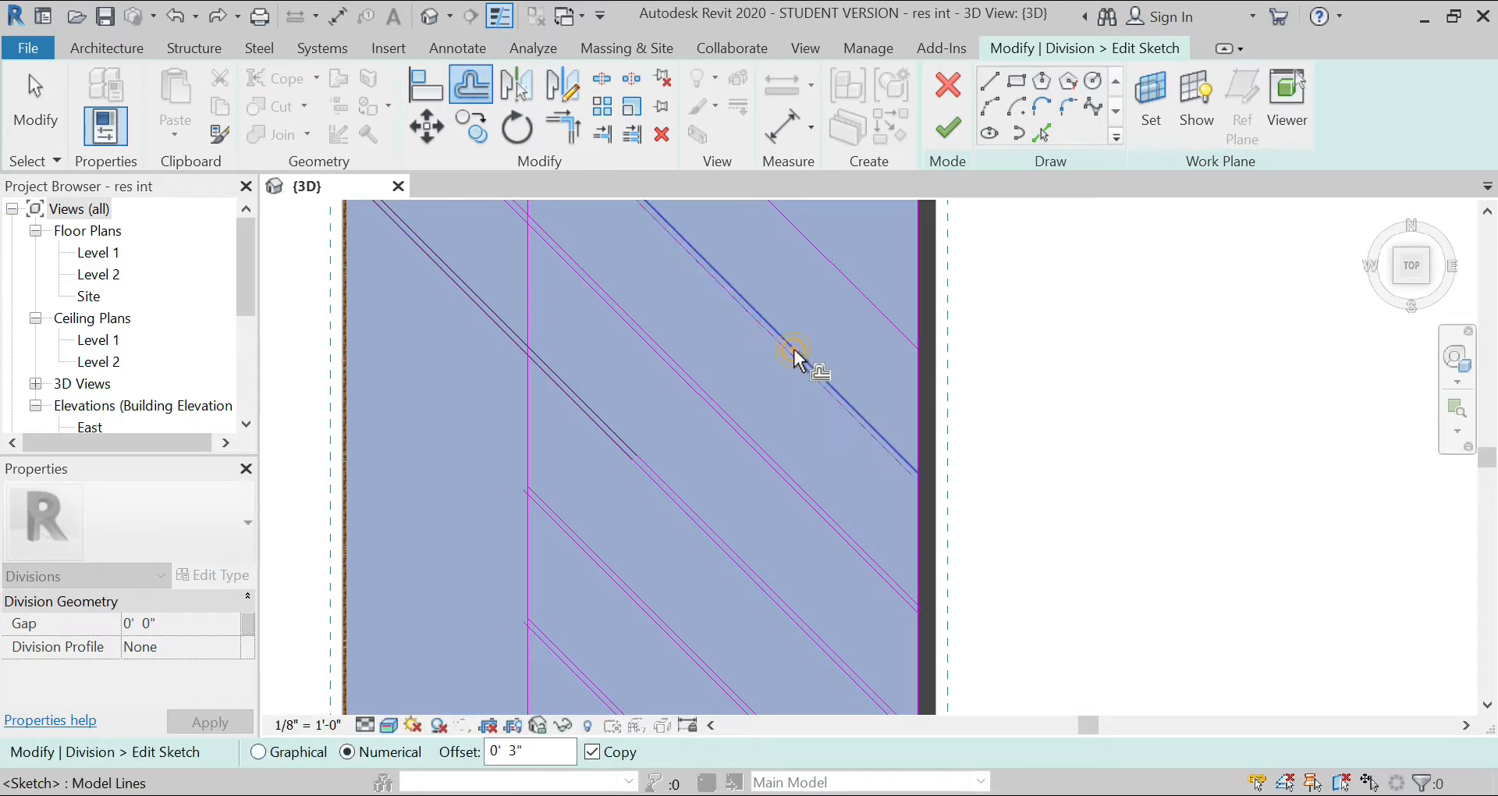
{"action": "left_click", "coordinate": [862, 289]}
{"action": "scroll", "coordinate": [758, 395], "scroll_direction": "down", "scroll_amount": 3}
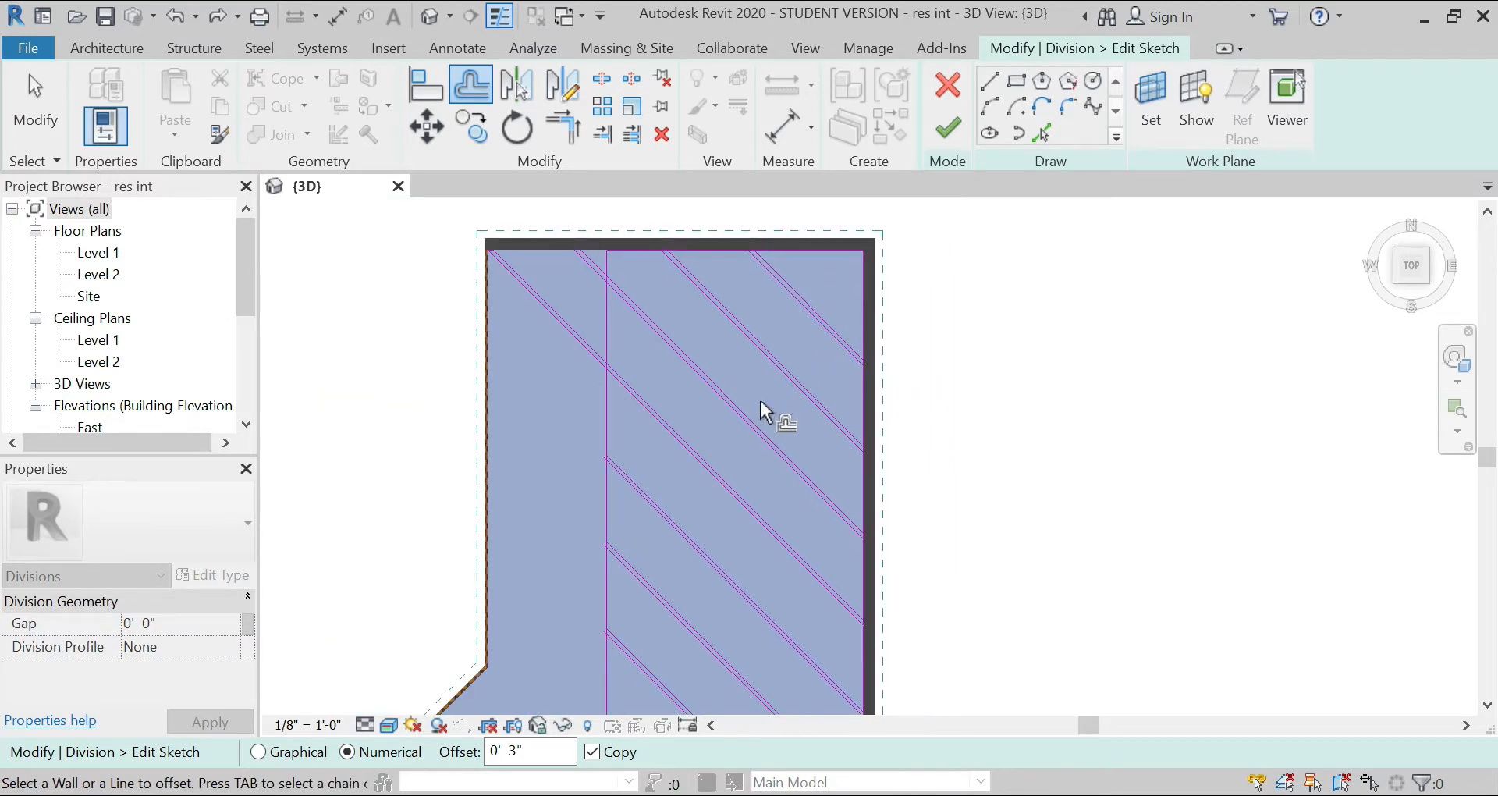
Step: Sketch short lines along the north wall joining the paired diagonals' ends on the two westernmost new strips
{"action": "scroll", "coordinate": [592, 234], "scroll_direction": "up", "scroll_amount": 5}
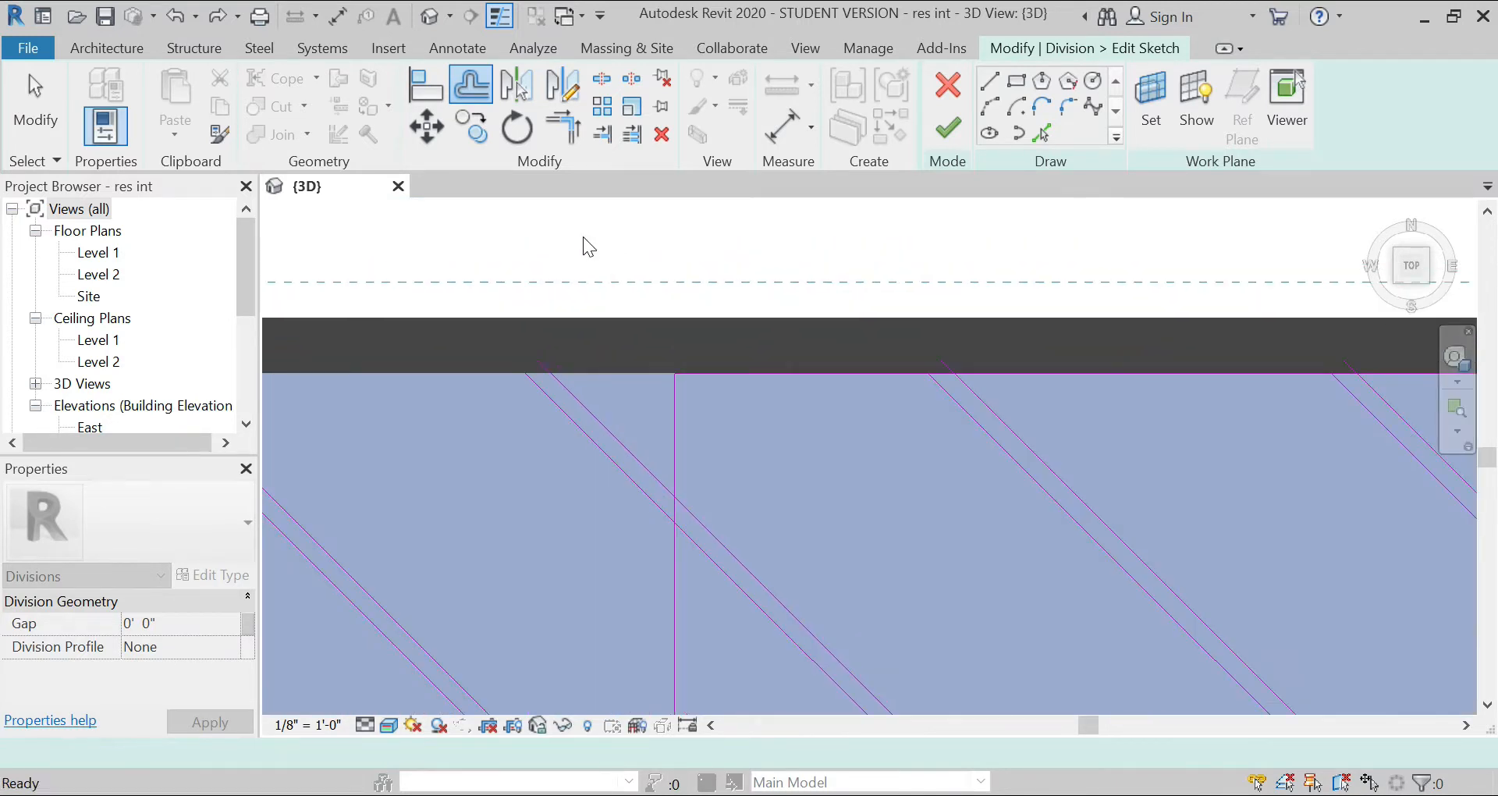
{"action": "key", "text": "Escape"}
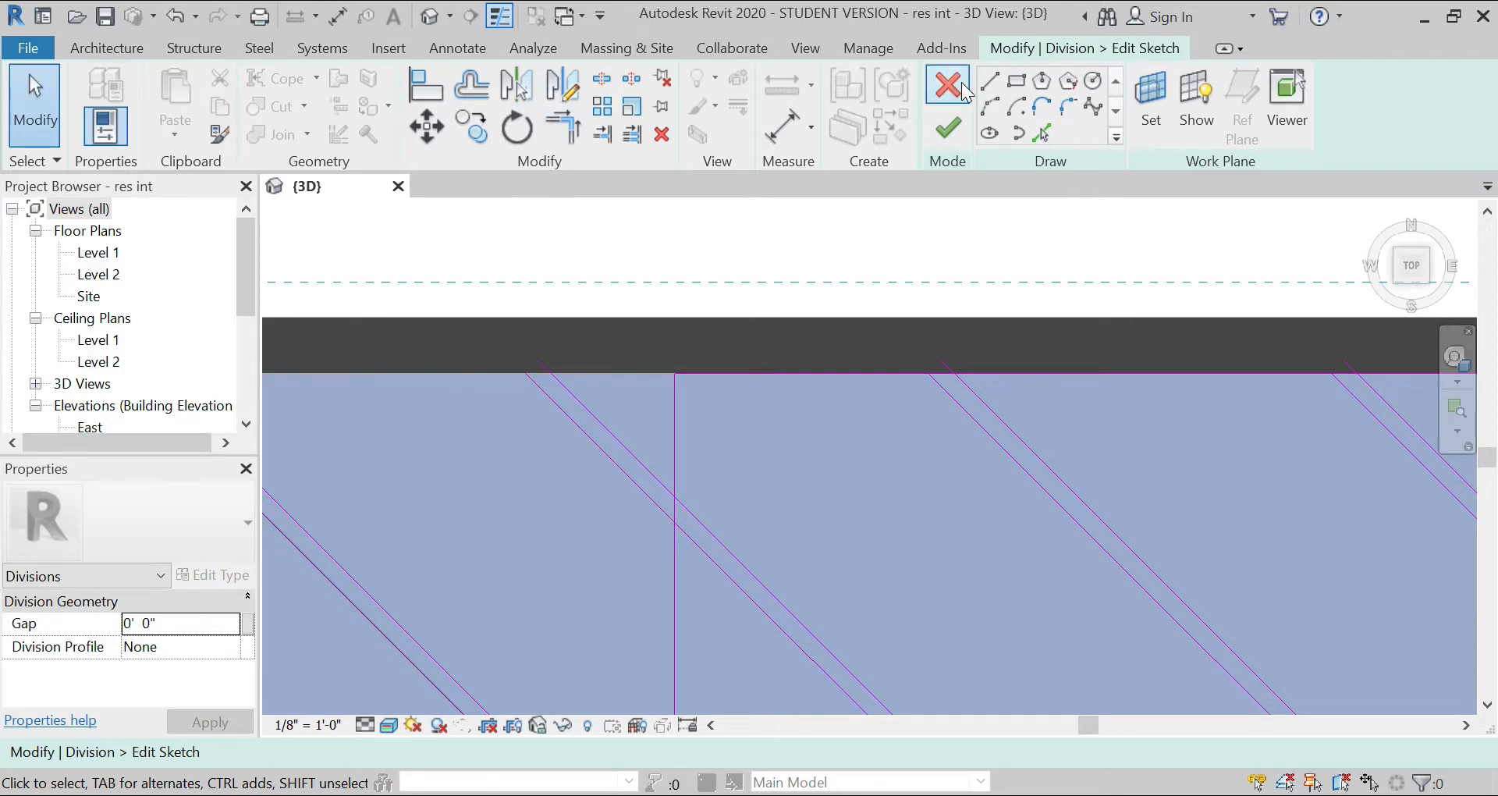
{"action": "left_click", "coordinate": [1002, 91]}
{"action": "left_click", "coordinate": [525, 372]}
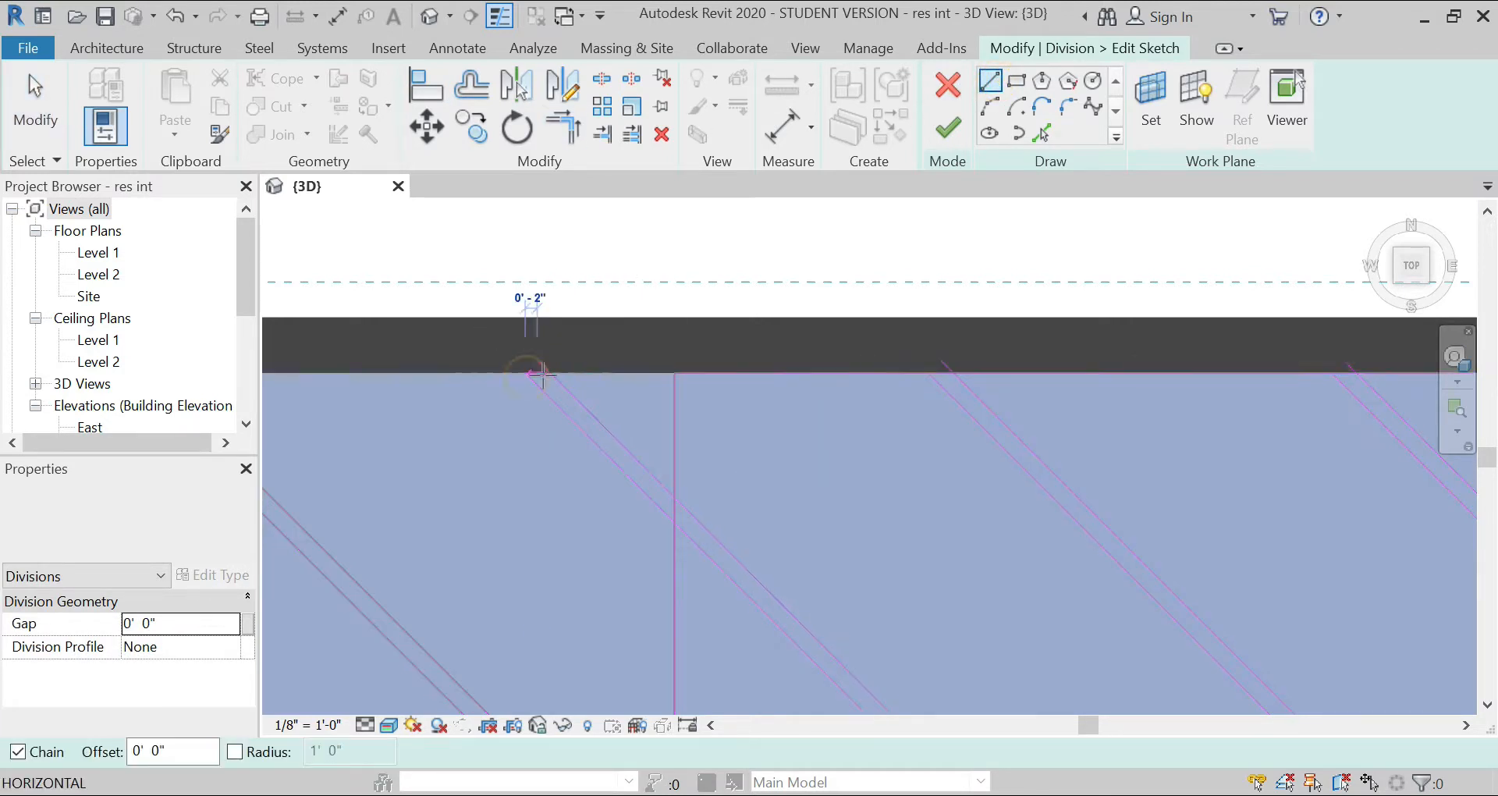
{"action": "left_click", "coordinate": [548, 375]}
{"action": "key", "text": "Escape"}
{"action": "left_click", "coordinate": [929, 374]}
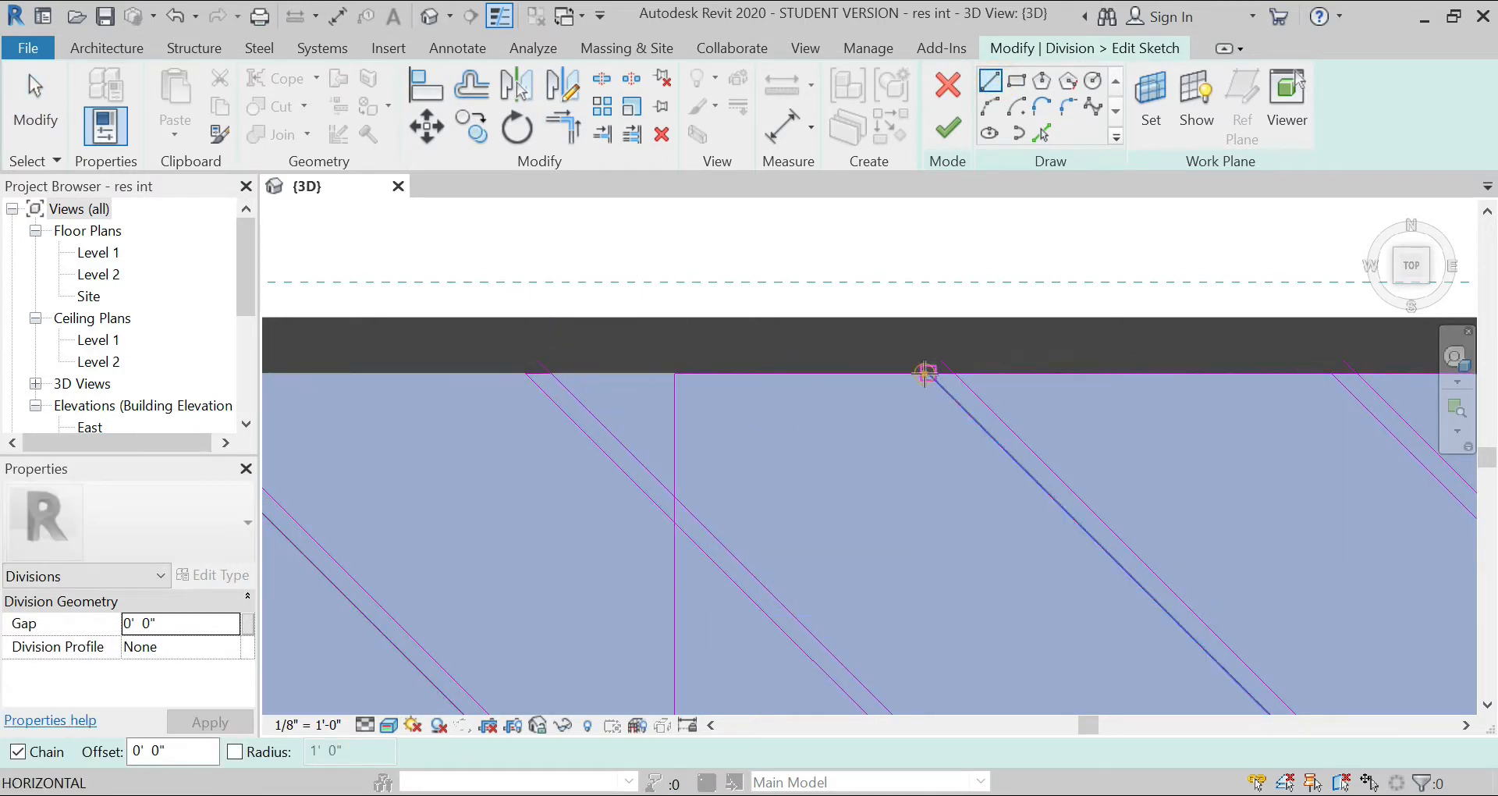
{"action": "left_click", "coordinate": [956, 373]}
{"action": "key", "text": "Escape"}
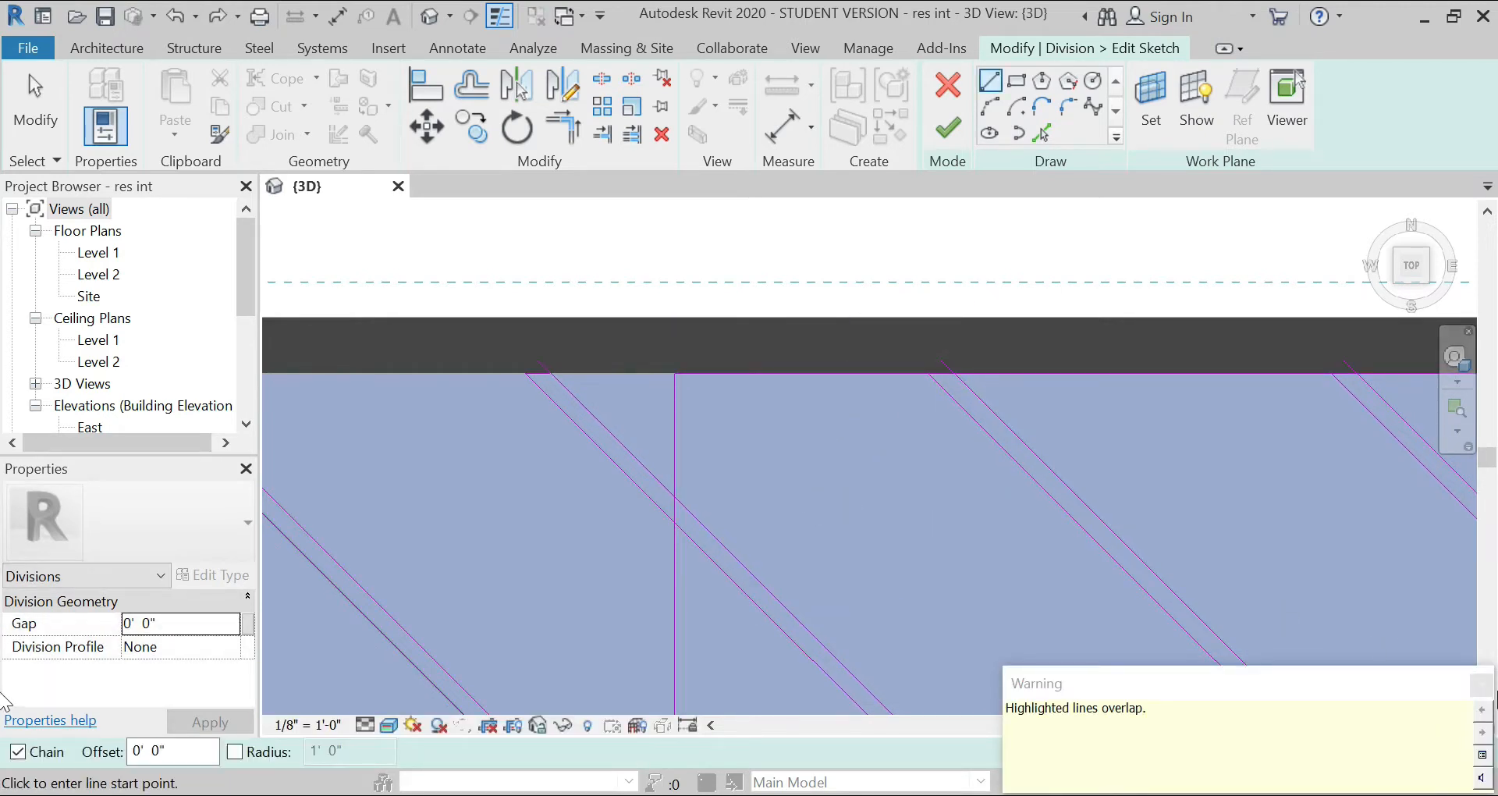
Step: Dismiss the overlap warning and shorten the overshooting strip line just west of the vertical division line to the north wall line
{"action": "left_click", "coordinate": [1482, 684]}
{"action": "key", "text": "Escape"}
{"action": "scroll", "coordinate": [552, 351], "scroll_direction": "up", "scroll_amount": 3}
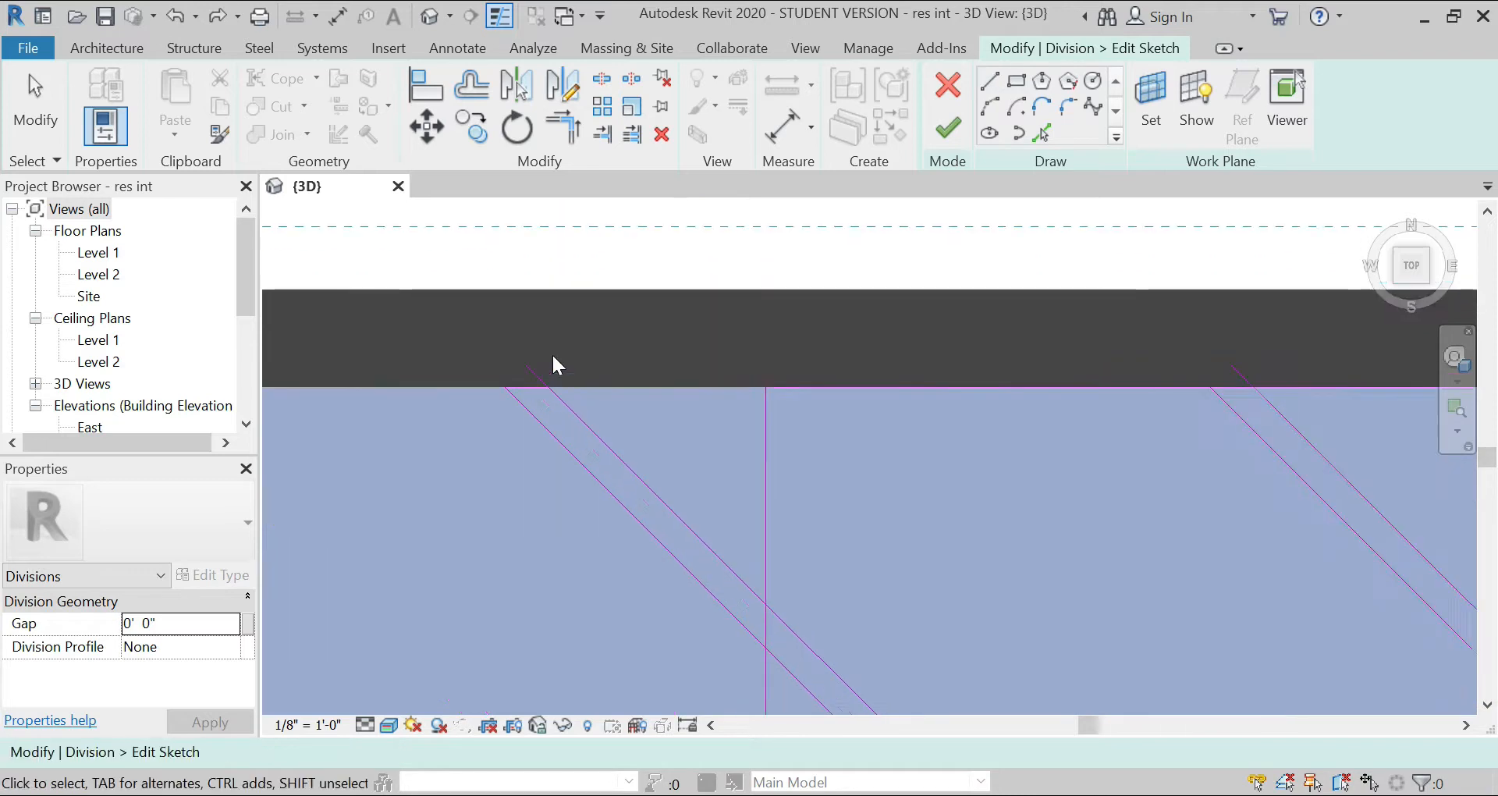
{"action": "left_click", "coordinate": [538, 378]}
{"action": "left_click_drag", "start_coordinate": [527, 365], "coordinate": [549, 386]}
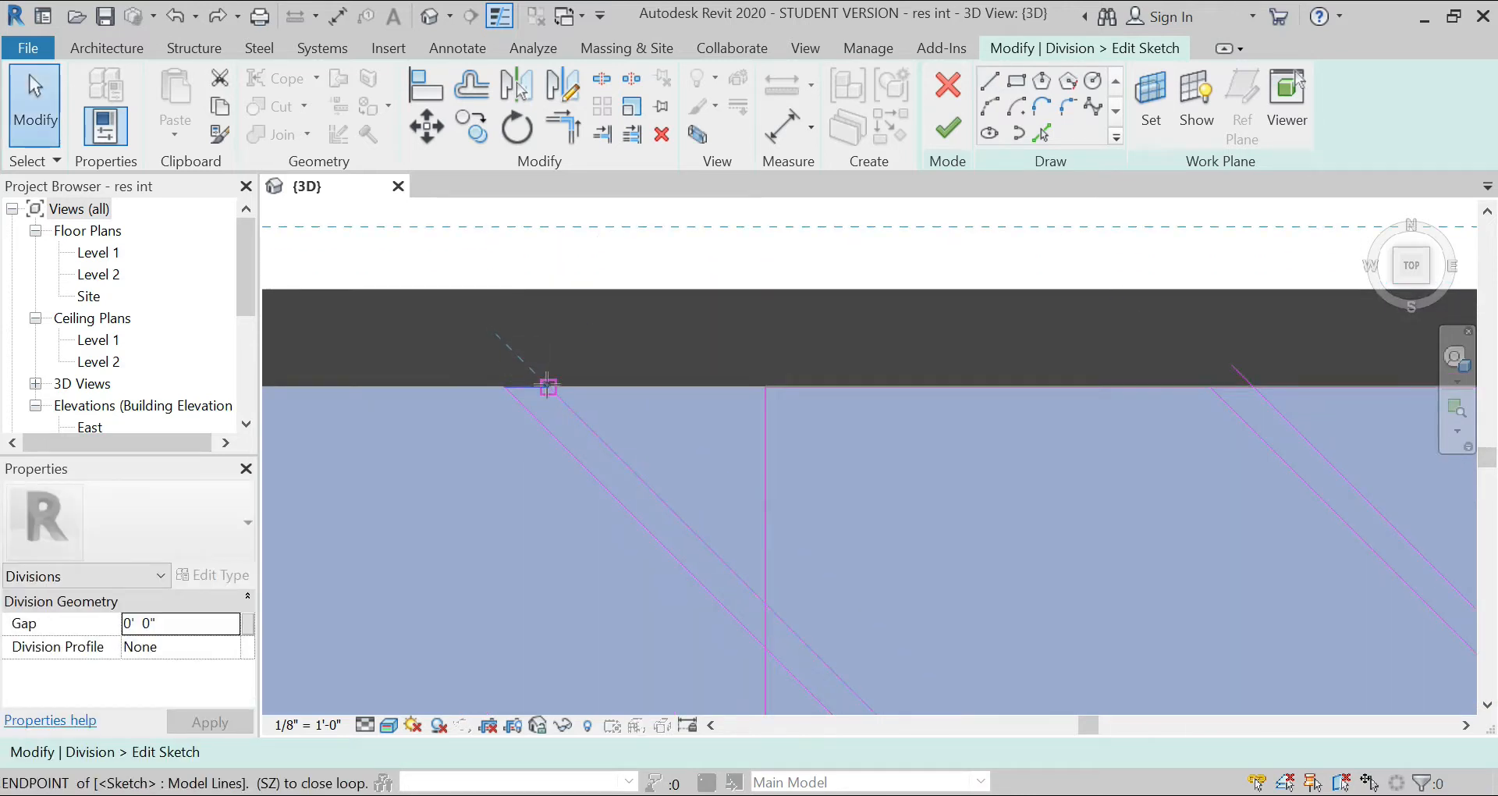
{"action": "scroll", "coordinate": [421, 399], "scroll_direction": "down", "scroll_amount": 2}
{"action": "scroll", "coordinate": [864, 362], "scroll_direction": "up", "scroll_amount": 2}
Step: Shorten the upper ends of the overshooting lines on the two strips east of the vertical division line to the north wall line
{"action": "left_click", "coordinate": [821, 453]}
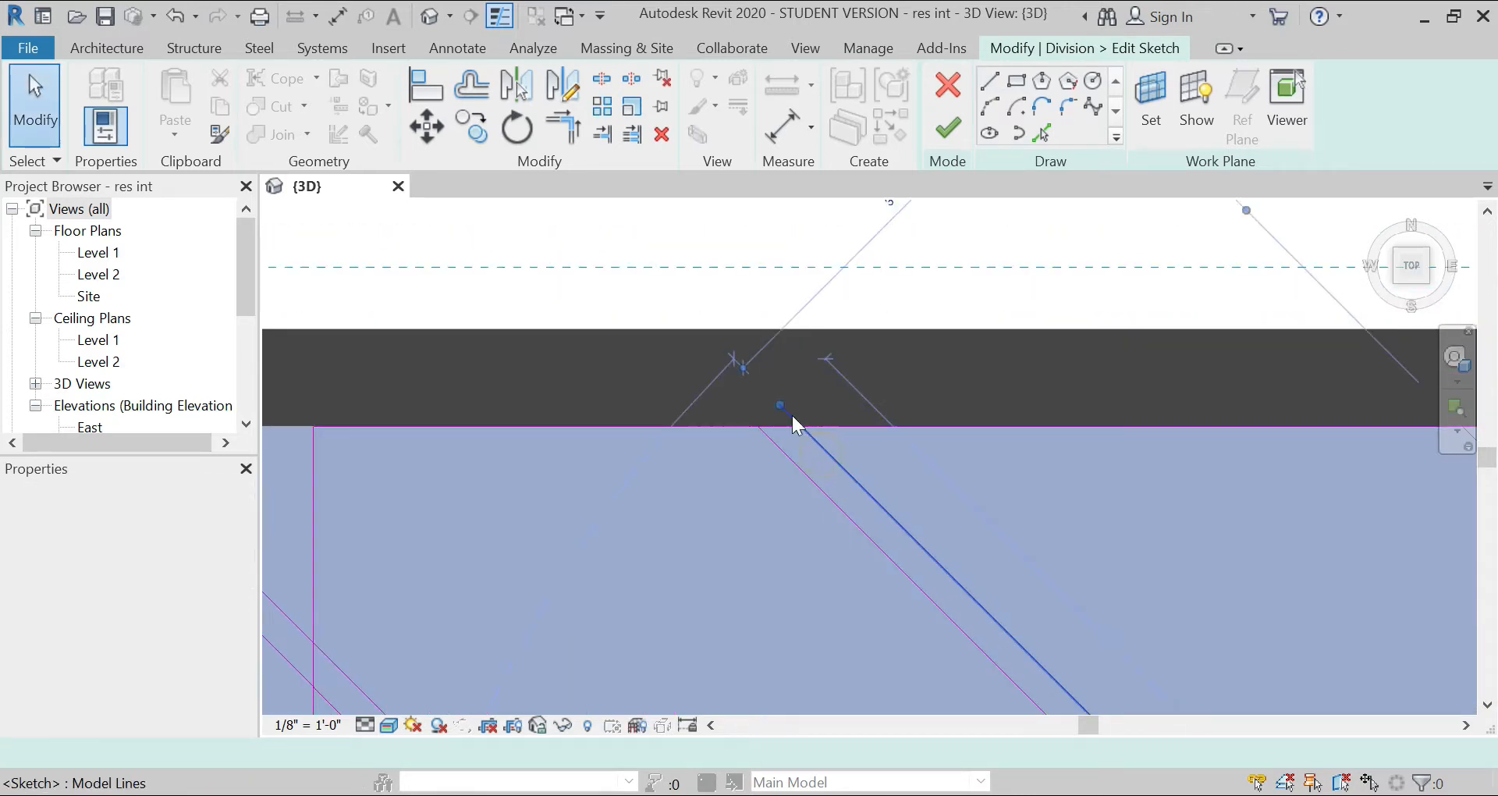
{"action": "left_click_drag", "start_coordinate": [783, 406], "coordinate": [803, 423]}
{"action": "scroll", "coordinate": [457, 404], "scroll_direction": "down", "scroll_amount": 3}
{"action": "left_click", "coordinate": [647, 412]}
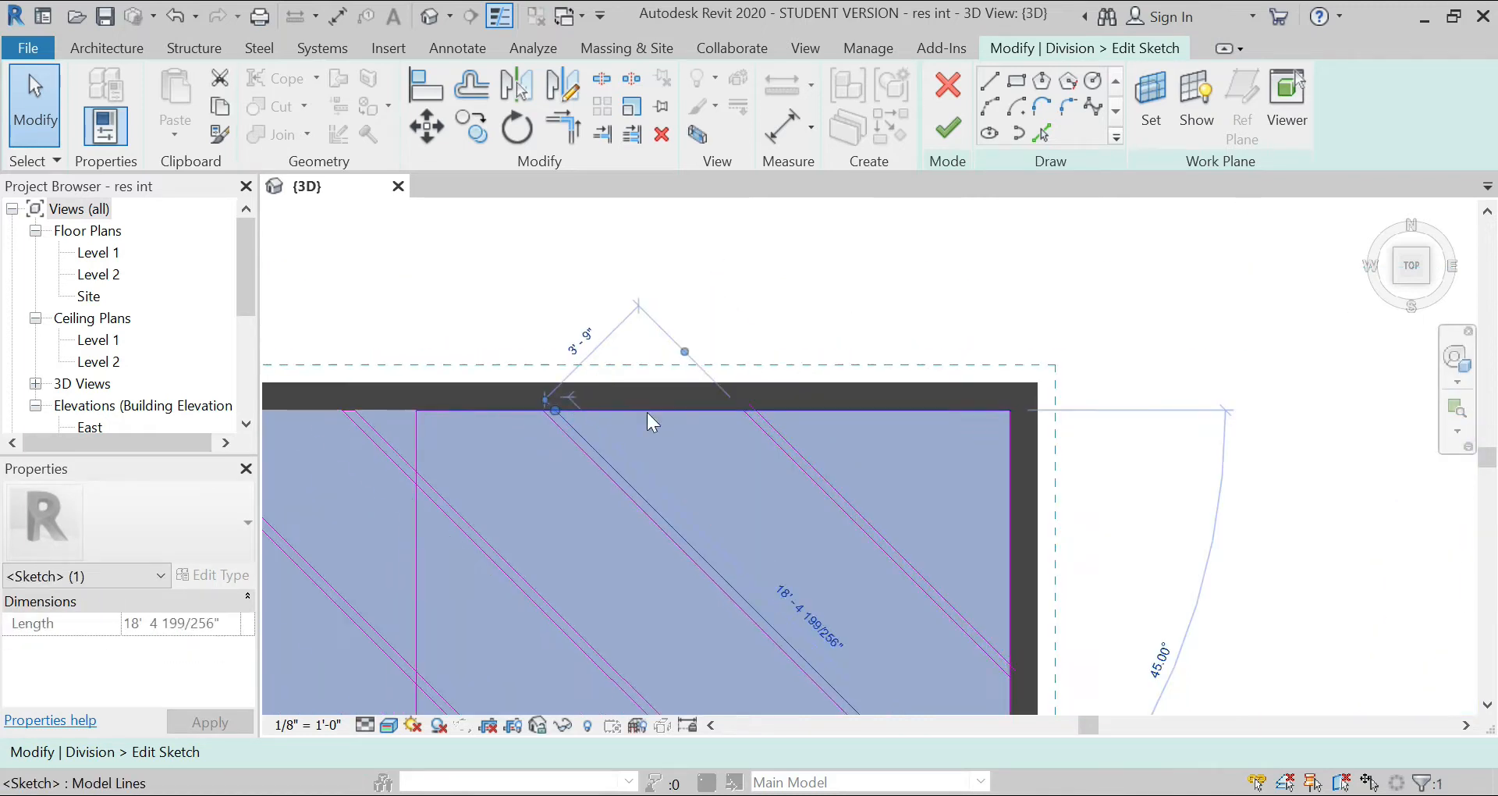
{"action": "scroll", "coordinate": [802, 409], "scroll_direction": "up", "scroll_amount": 3}
{"action": "left_click_drag", "start_coordinate": [782, 424], "coordinate": [801, 443]}
{"action": "scroll", "coordinate": [736, 326], "scroll_direction": "down", "scroll_amount": 4}
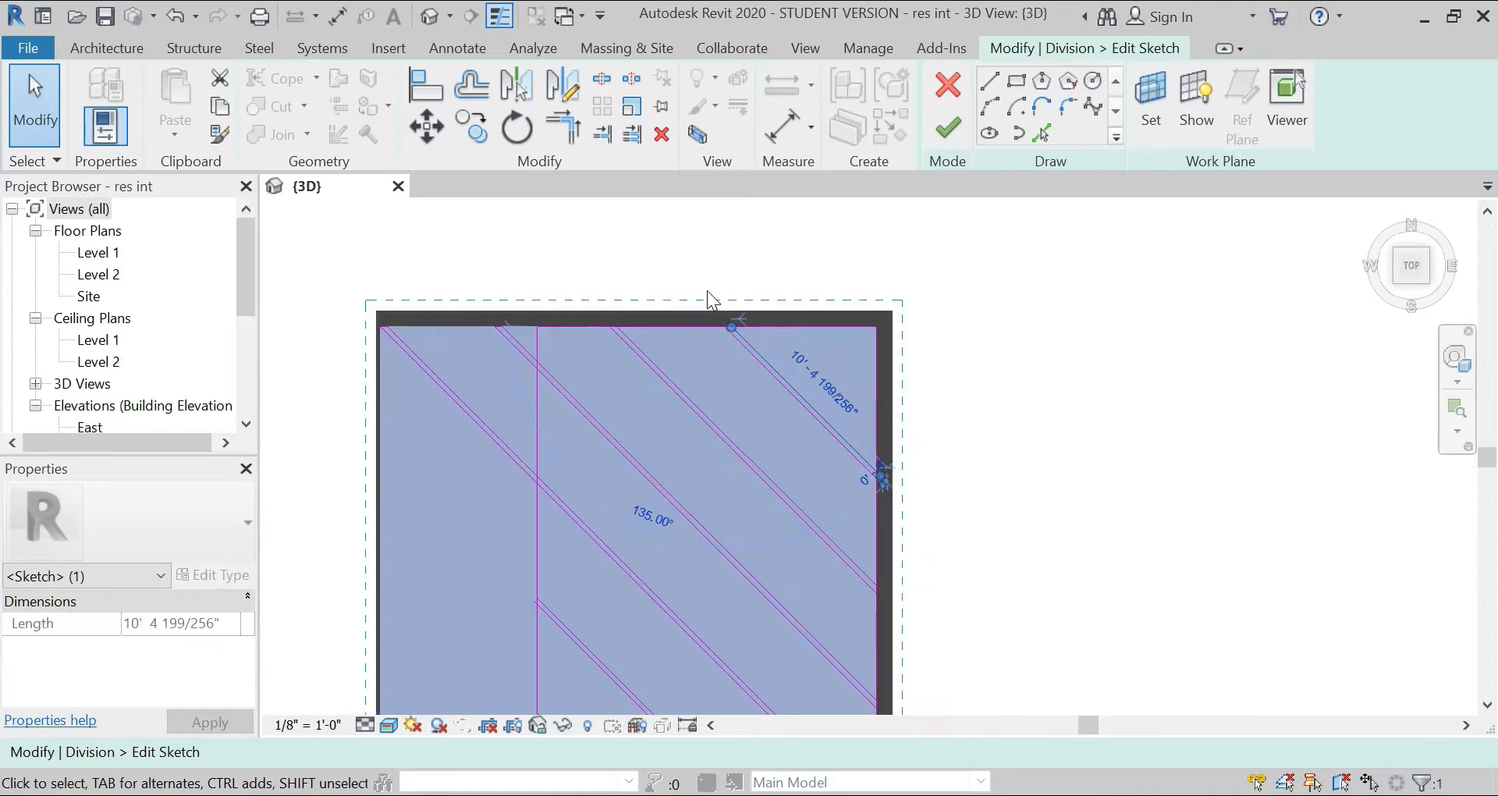
Step: Shorten the lower end of the northeasternmost strip's outer line to the east wall line
{"action": "scroll", "coordinate": [858, 448], "scroll_direction": "up", "scroll_amount": 5}
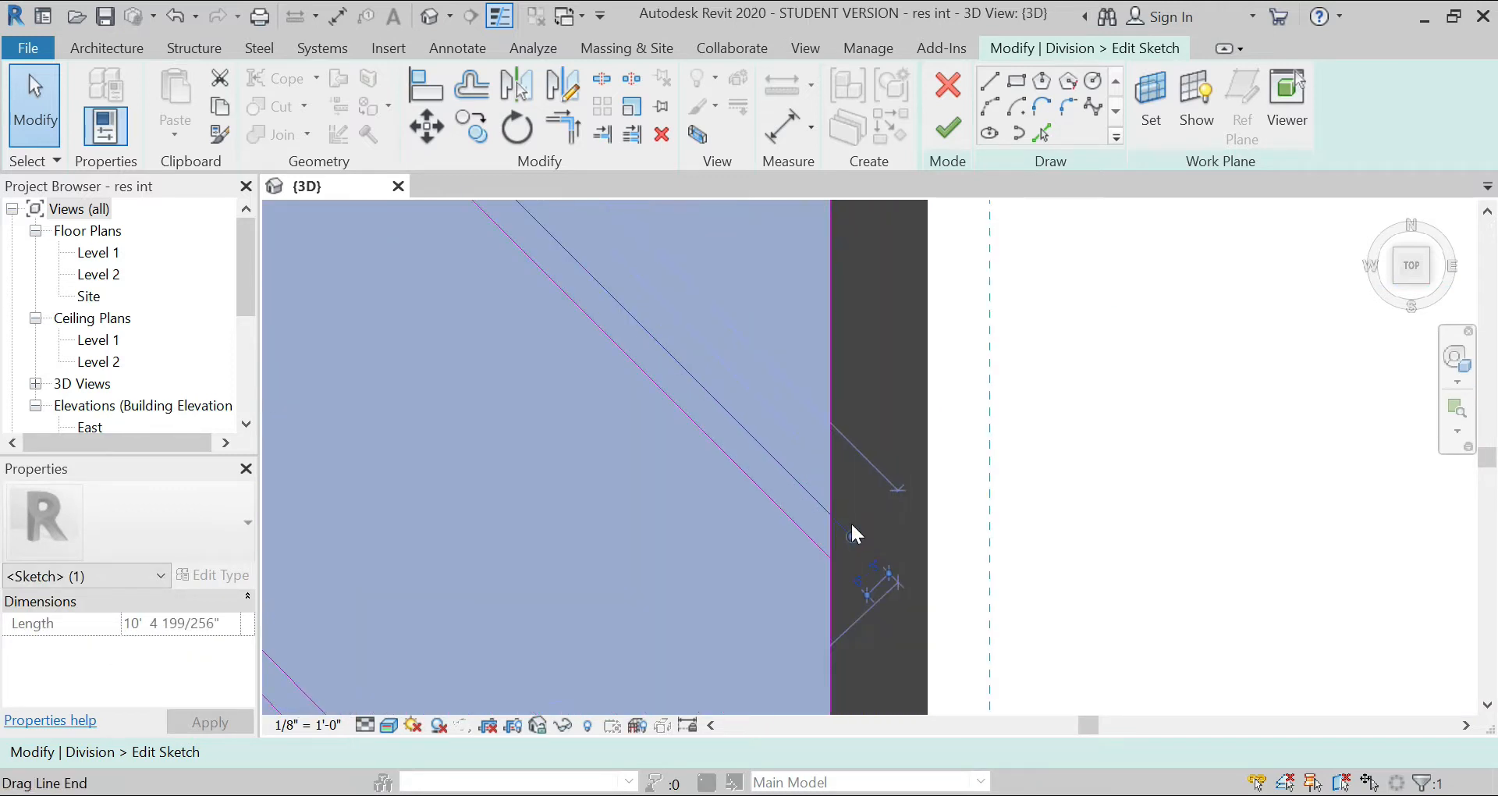
{"action": "key", "text": "Escape"}
{"action": "left_click", "coordinate": [847, 536]}
{"action": "left_click_drag", "start_coordinate": [853, 543], "coordinate": [814, 507]}
{"action": "scroll", "coordinate": [813, 343], "scroll_direction": "down", "scroll_amount": 3}
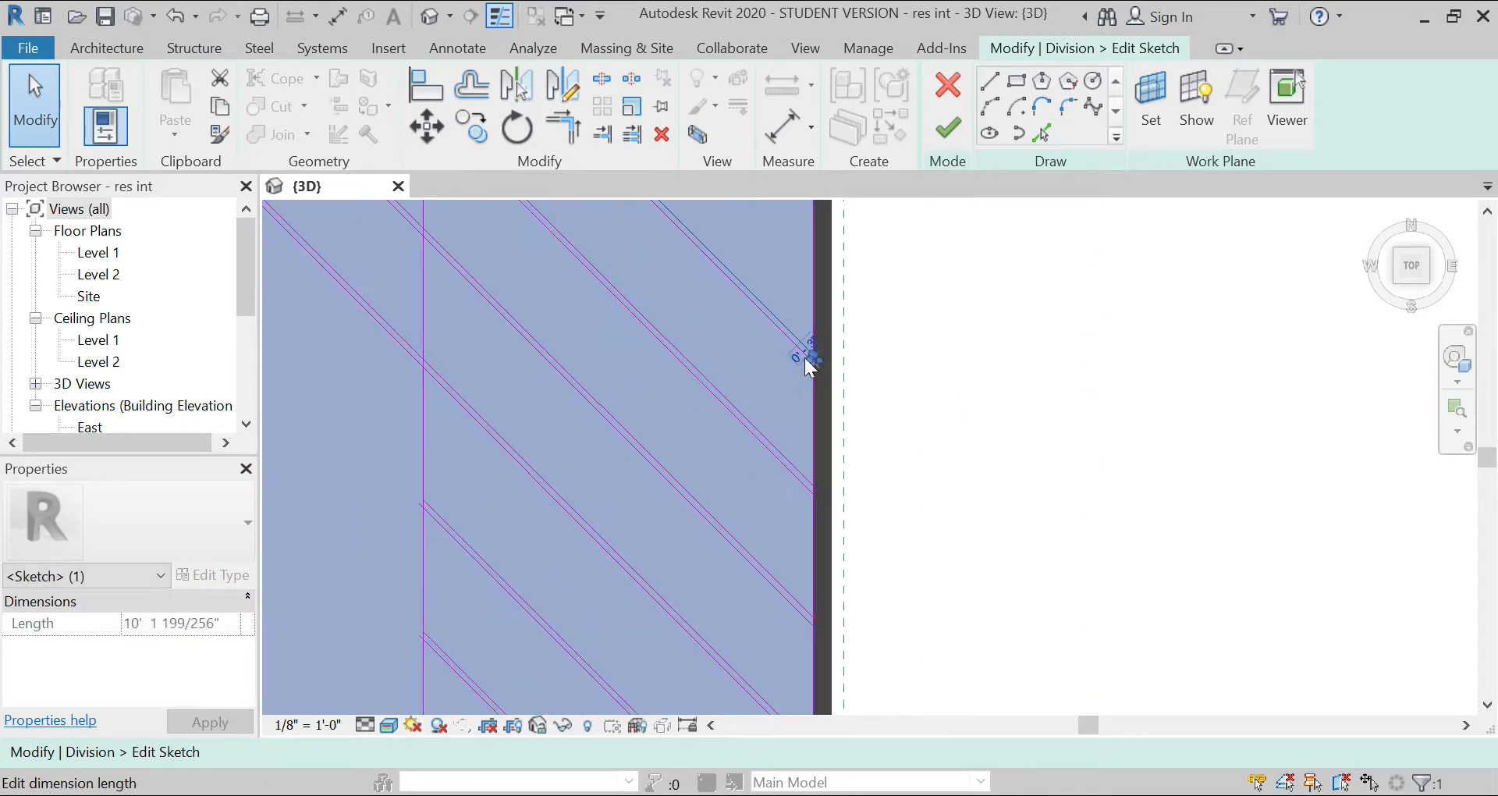
Step: Pull the overshooting lower ends of the next northeast strips' outer lines back to the east wall line
{"action": "scroll", "coordinate": [813, 492], "scroll_direction": "up", "scroll_amount": 2}
{"action": "scroll", "coordinate": [822, 484], "scroll_direction": "up", "scroll_amount": 1}
{"action": "mouse_move", "coordinate": [830, 481]}
{"action": "left_mouse_down"}
{"action": "mouse_move", "coordinate": [790, 429]}
{"action": "mouse_move", "coordinate": [758, 440]}
{"action": "mouse_move", "coordinate": [733, 421]}
{"action": "left_mouse_up"}
{"action": "scroll", "coordinate": [740, 312], "scroll_direction": "down", "scroll_amount": 6}
{"action": "scroll", "coordinate": [753, 461], "scroll_direction": "up", "scroll_amount": 7}
{"action": "scroll", "coordinate": [813, 324], "scroll_direction": "down", "scroll_amount": 8}
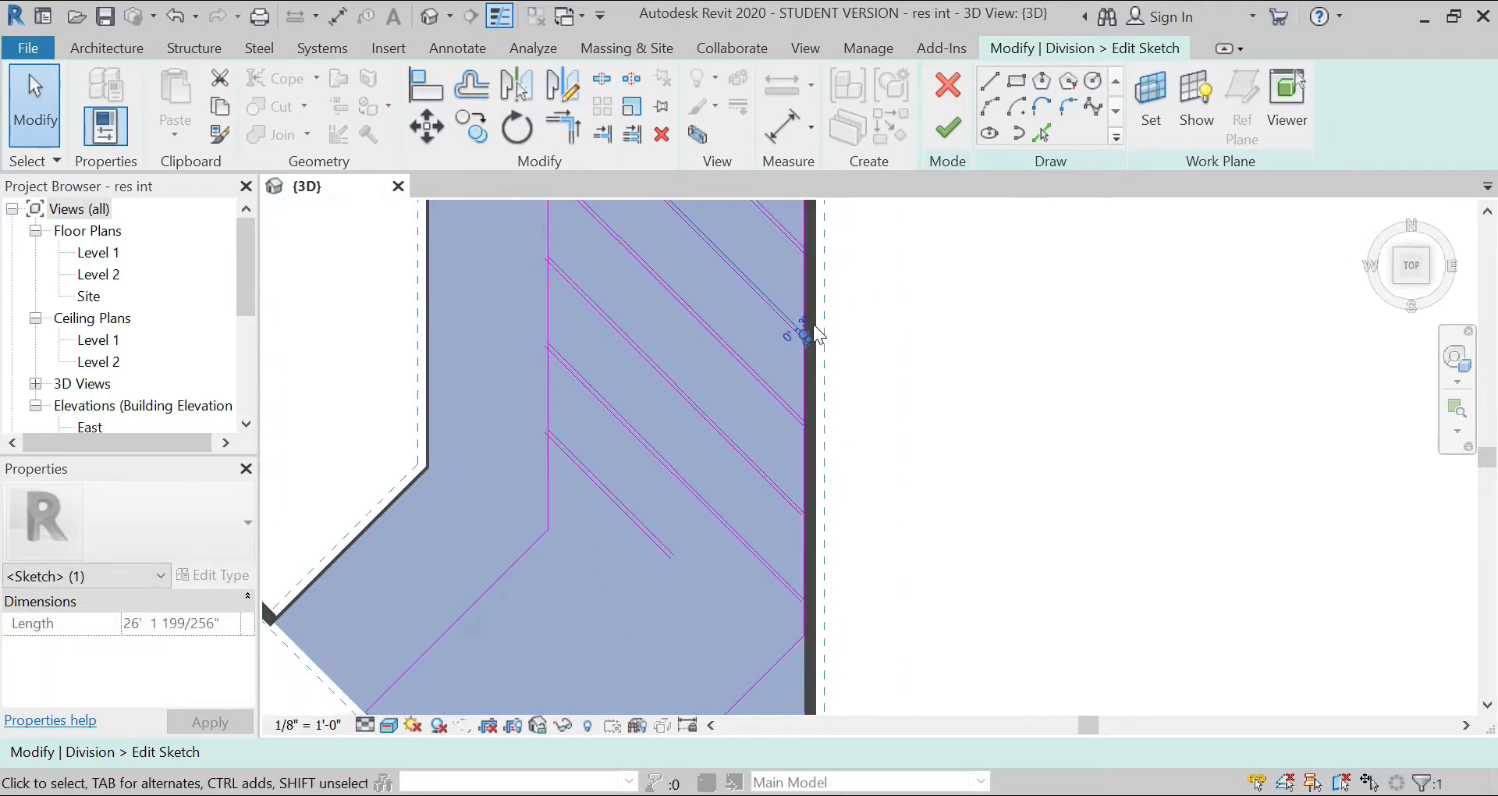
Step: Stretch the lower ends of the long southwest strips' offset lines to the east wall line
{"action": "scroll", "coordinate": [802, 504], "scroll_direction": "up", "scroll_amount": 8}
{"action": "left_click", "coordinate": [776, 470]}
{"action": "left_click_drag", "start_coordinate": [779, 480], "coordinate": [820, 525]}
{"action": "scroll", "coordinate": [773, 360], "scroll_direction": "down", "scroll_amount": 6}
{"action": "scroll", "coordinate": [762, 502], "scroll_direction": "up", "scroll_amount": 5}
{"action": "scroll", "coordinate": [754, 592], "scroll_direction": "down", "scroll_amount": 5}
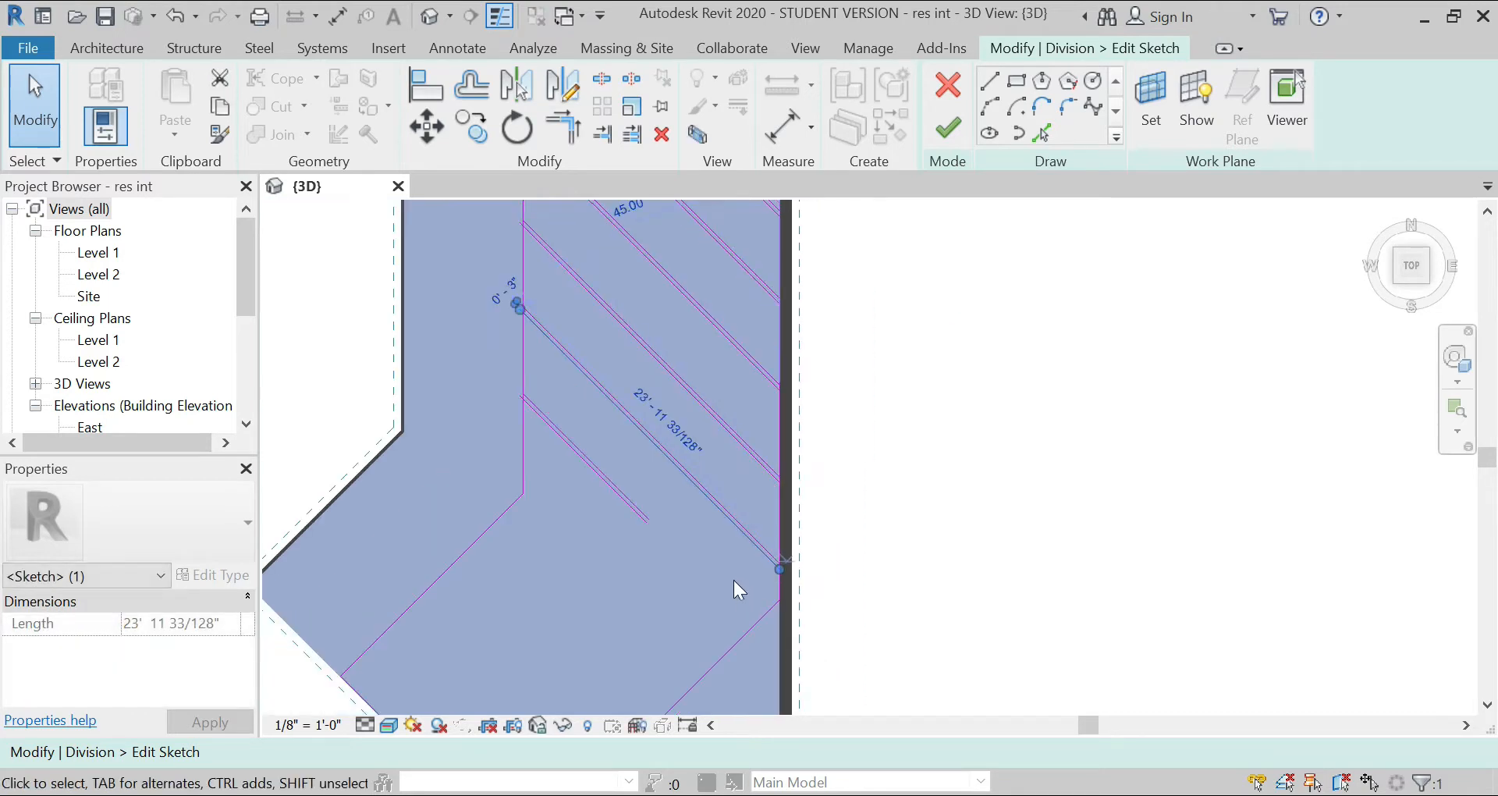
Step: Shorten the upper ends of the three southwest strips' offset lines to the vertical division line
{"action": "key", "text": "Escape"}
{"action": "scroll", "coordinate": [535, 448], "scroll_direction": "up", "scroll_amount": 5}
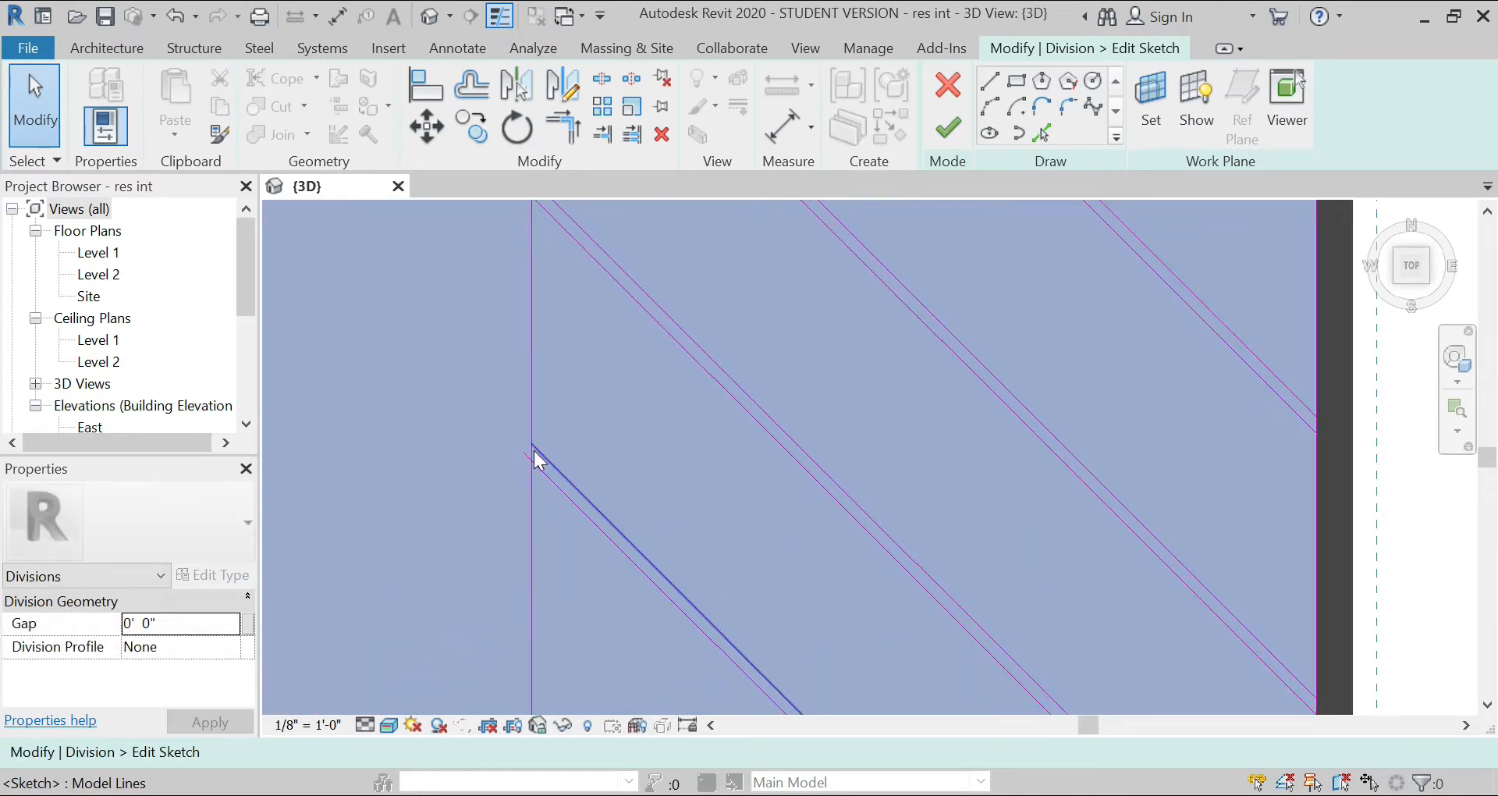
{"action": "left_click_drag", "start_coordinate": [518, 452], "coordinate": [546, 481]}
{"action": "scroll", "coordinate": [642, 573], "scroll_direction": "down", "scroll_amount": 5}
{"action": "scroll", "coordinate": [625, 375], "scroll_direction": "up", "scroll_amount": 5}
{"action": "mouse_move", "coordinate": [626, 443]}
{"action": "left_mouse_down"}
{"action": "mouse_move", "coordinate": [663, 468]}
{"action": "mouse_move", "coordinate": [662, 518]}
{"action": "left_mouse_up"}
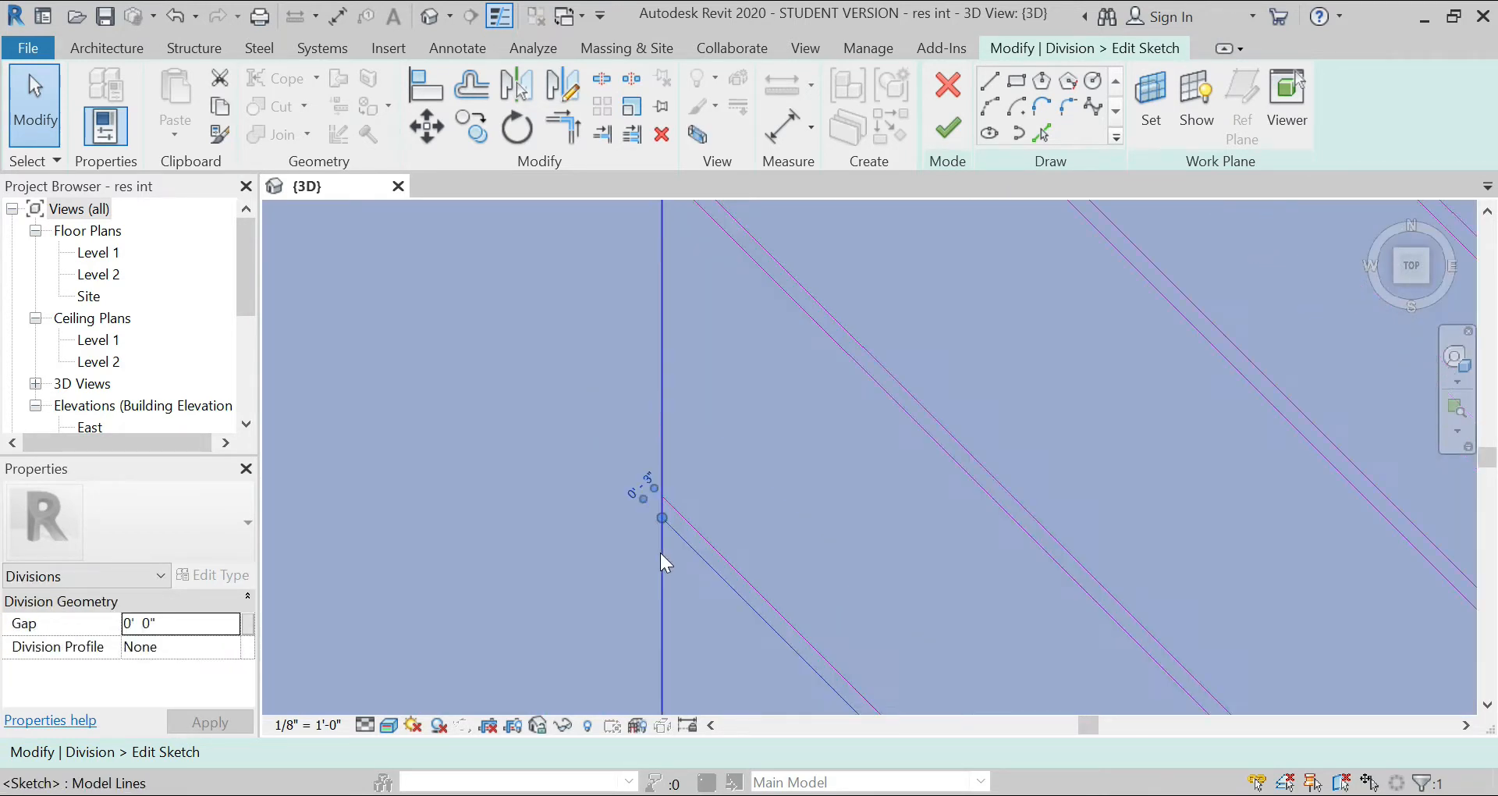
{"action": "scroll", "coordinate": [660, 553], "scroll_direction": "down", "scroll_amount": 4}
{"action": "scroll", "coordinate": [663, 422], "scroll_direction": "up", "scroll_amount": 6}
{"action": "left_click_drag", "start_coordinate": [700, 446], "coordinate": [709, 465]}
{"action": "scroll", "coordinate": [668, 557], "scroll_direction": "down", "scroll_amount": 5}
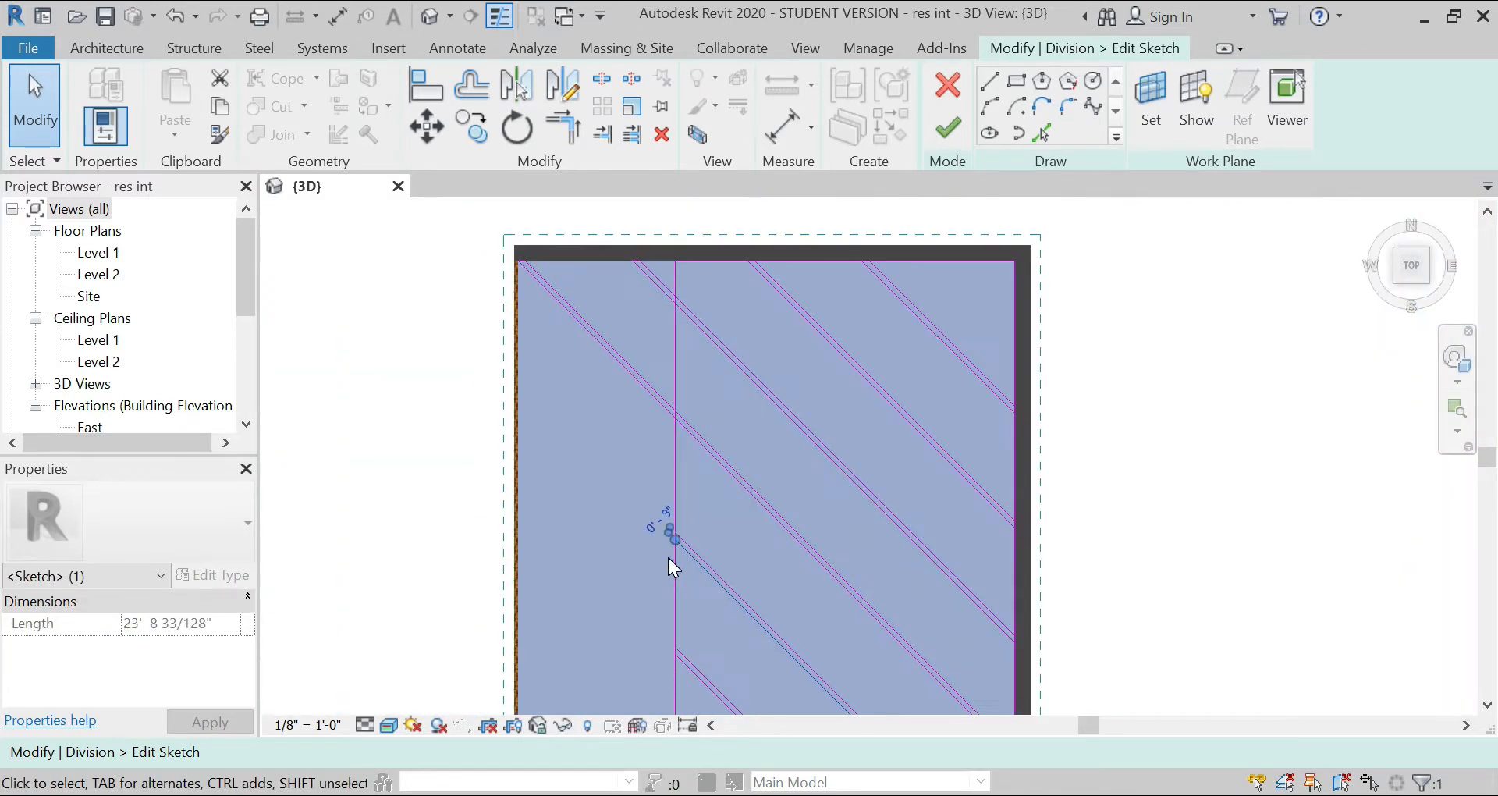
{"action": "scroll", "coordinate": [554, 294], "scroll_direction": "down", "scroll_amount": 4}
{"action": "left_click", "coordinate": [537, 231]}
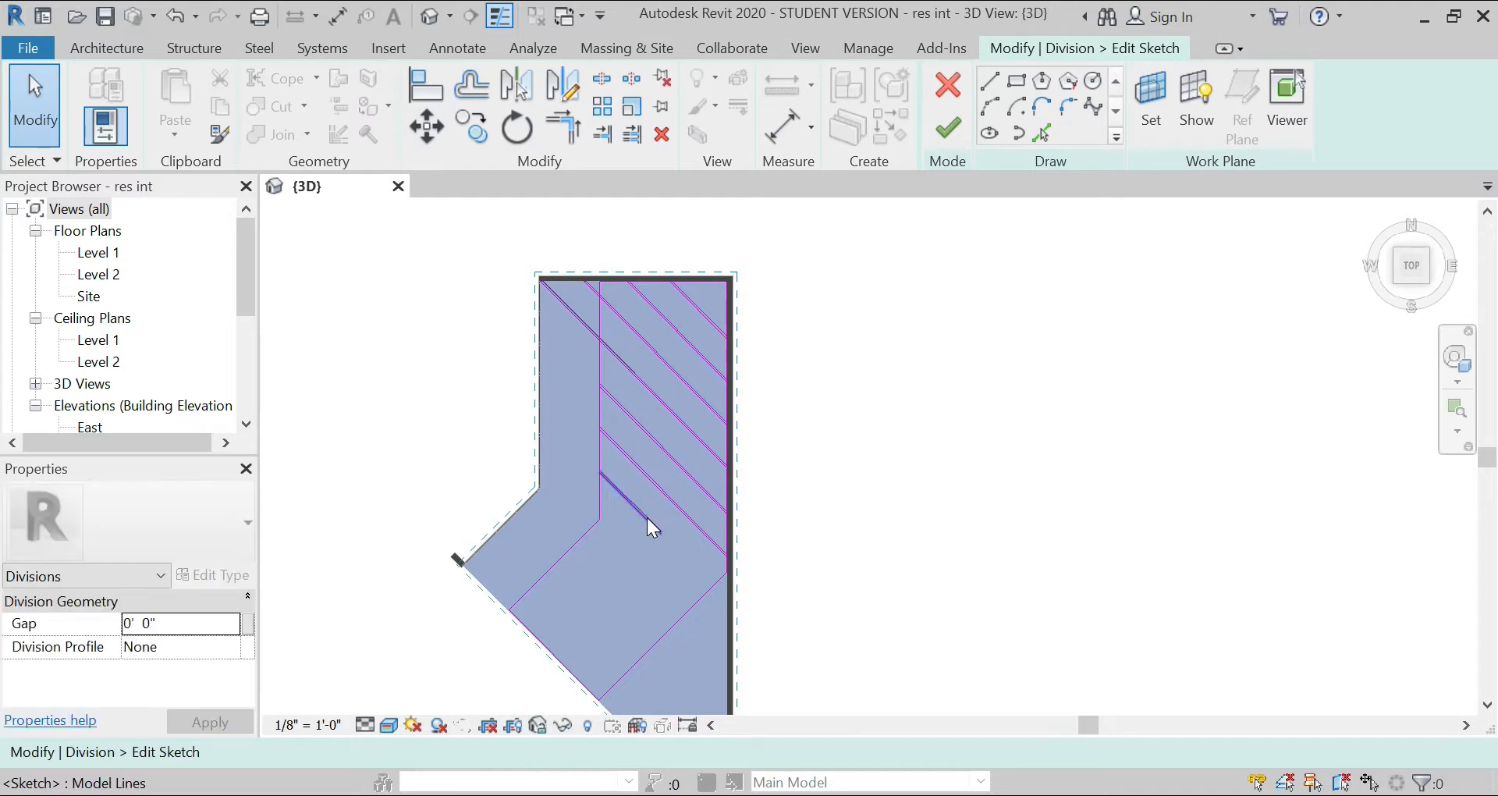
Step: Sketch a 2' 0" line perpendicular to the angled division line, running northwest from it
{"action": "scroll", "coordinate": [648, 518], "scroll_direction": "up", "scroll_amount": 5}
{"action": "key", "text": "l"}
{"action": "key", "text": "i"}
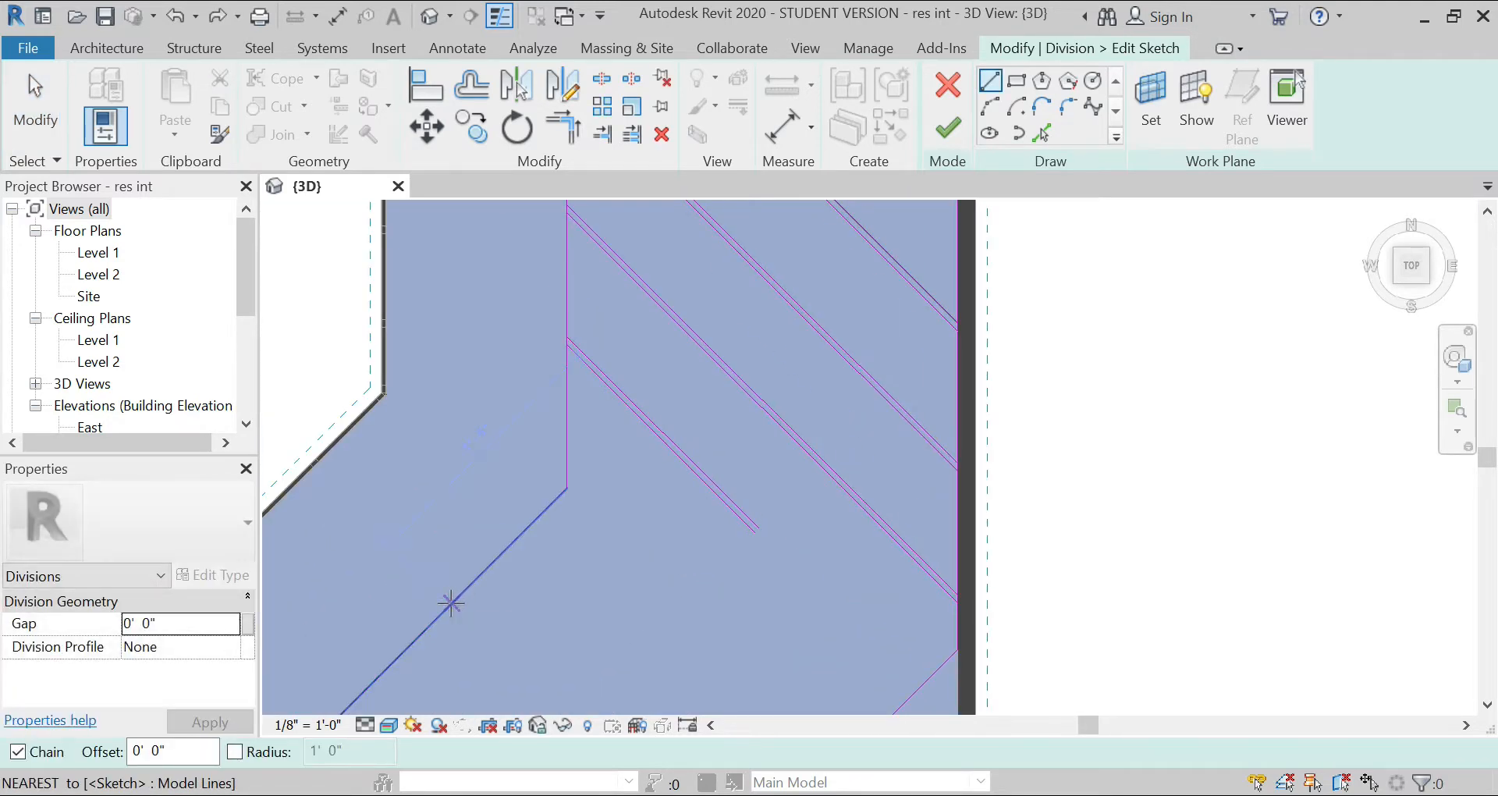
{"action": "left_click", "coordinate": [451, 603]}
{"action": "left_click", "coordinate": [415, 572]}
{"action": "key", "text": "Escape"}
{"action": "key", "text": "Escape"}
Step: Move the short perpendicular line 1' northeast along the angled division line
{"action": "scroll", "coordinate": [415, 571], "scroll_direction": "up", "scroll_amount": 2}
{"action": "left_click", "coordinate": [425, 129]}
{"action": "left_click", "coordinate": [456, 611]}
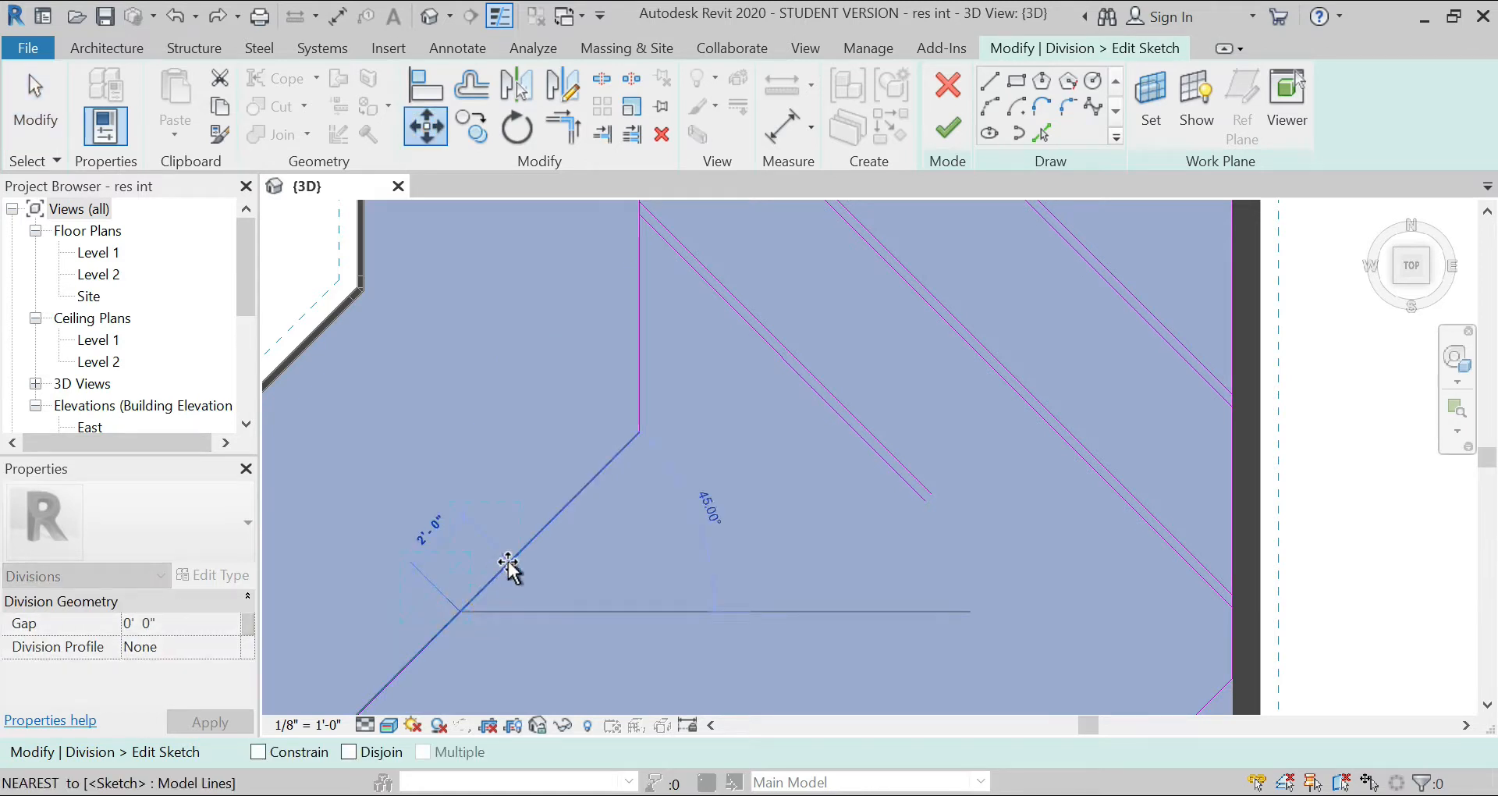
{"action": "type", "text": "1'"}
{"action": "key", "text": "Return"}
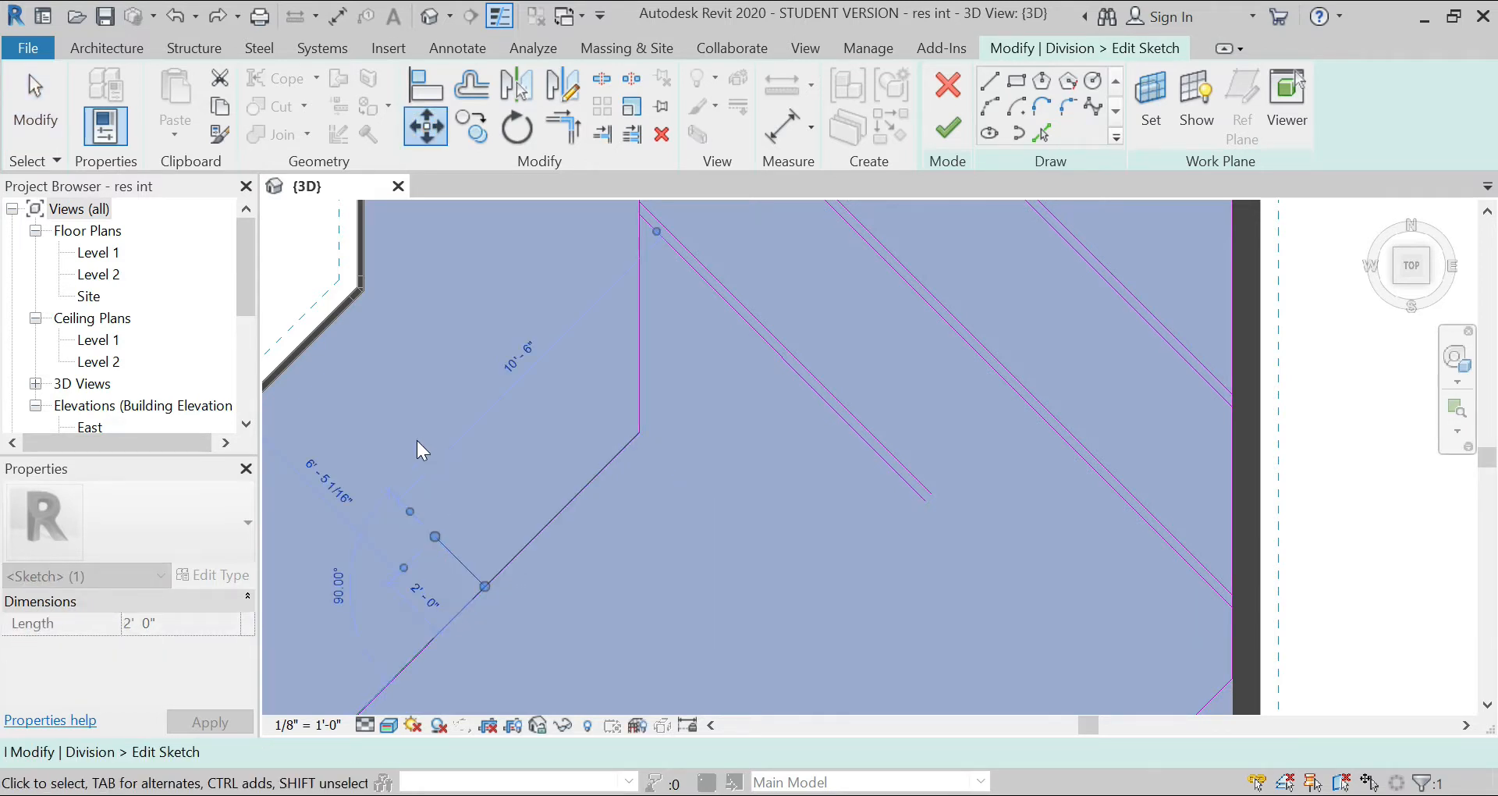
{"action": "scroll", "coordinate": [416, 441], "scroll_direction": "down", "scroll_amount": 2}
{"action": "key", "text": "Escape"}
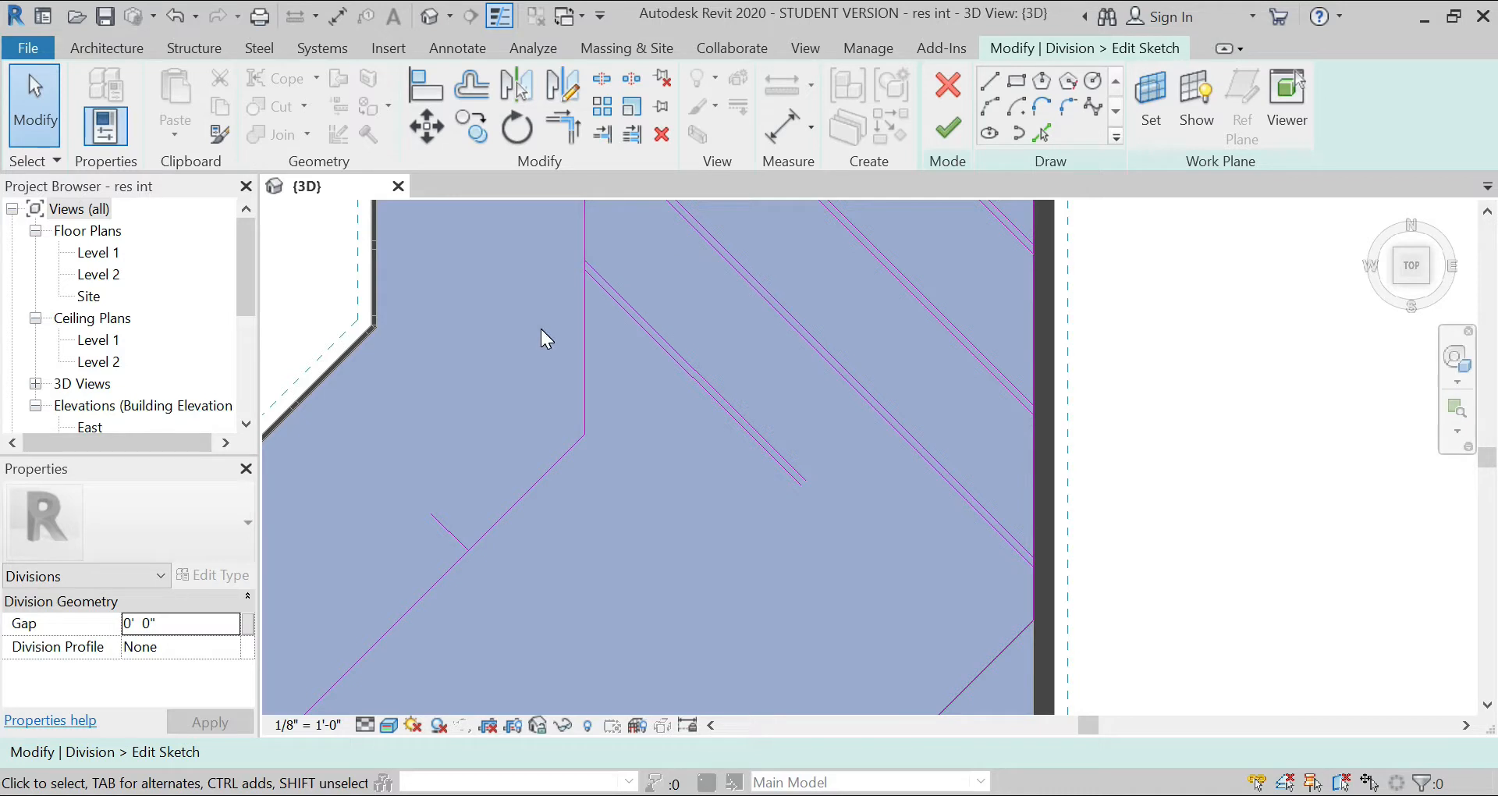
Step: Rotate a copy of the short southwesternmost strip's two lines about its lower end, using the strip's direction as the start ray
{"action": "left_click", "coordinate": [763, 446]}
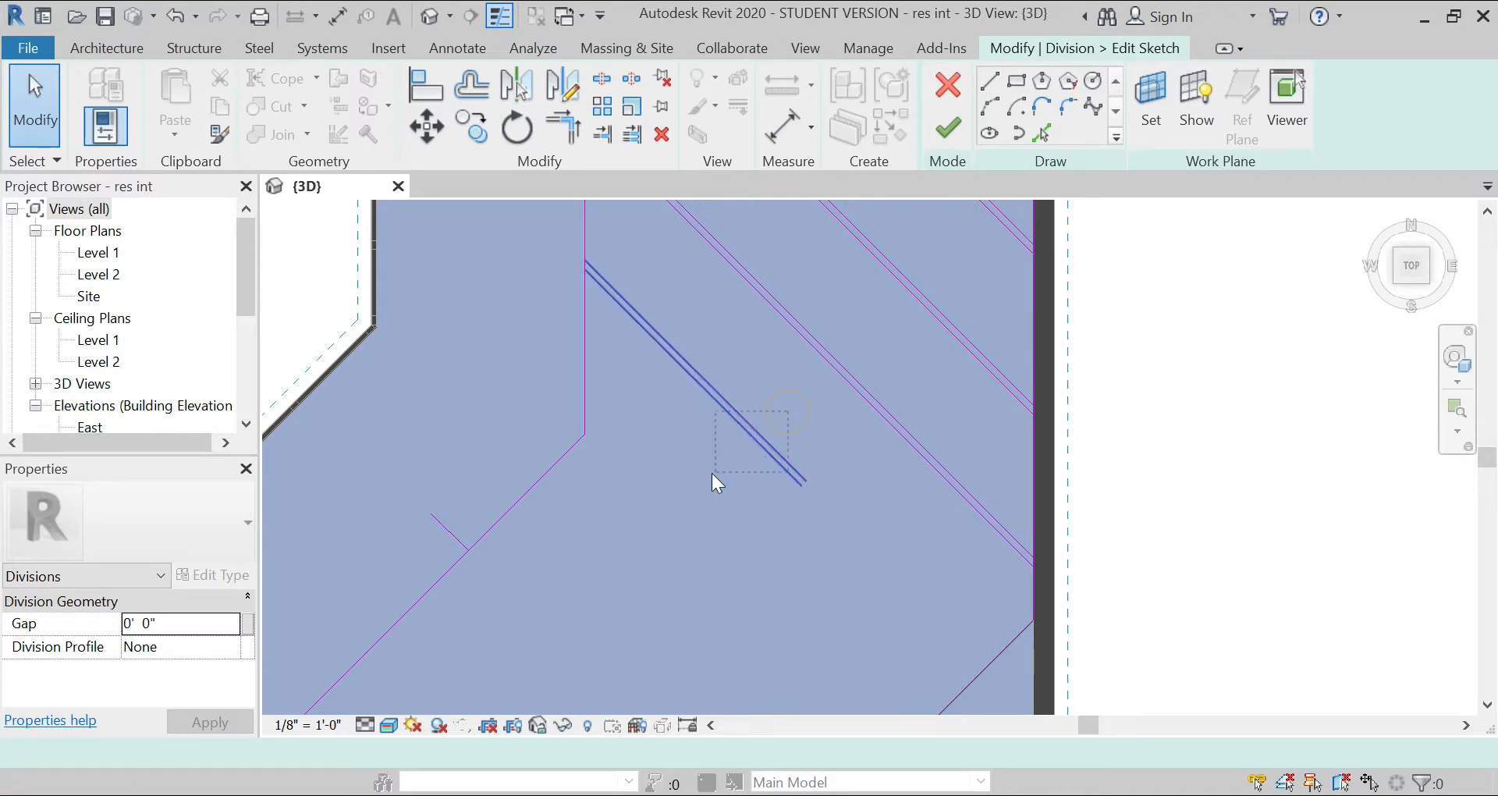
{"action": "left_click", "coordinate": [518, 128]}
{"action": "left_click", "coordinate": [331, 751]}
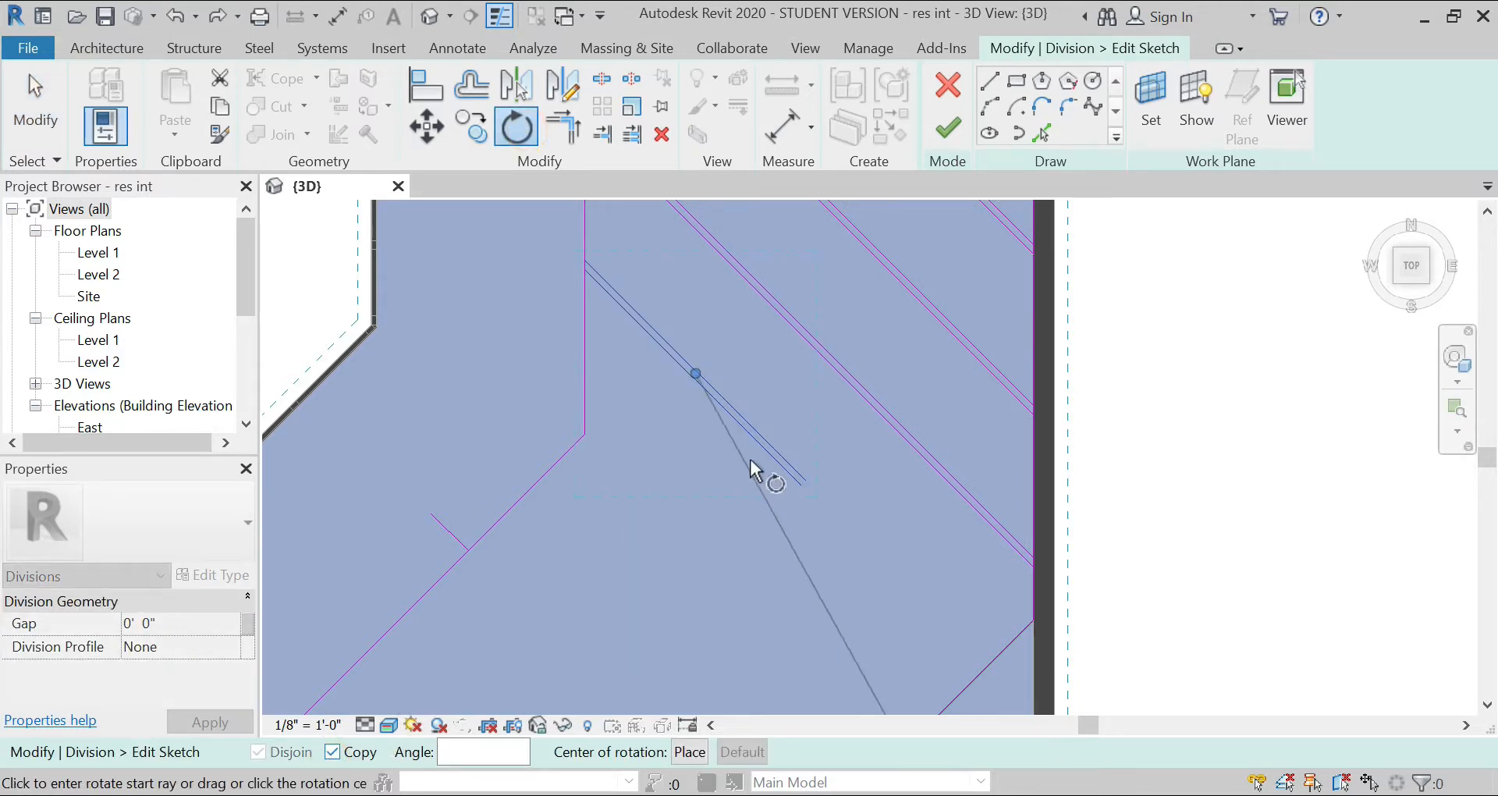
{"action": "left_click_drag", "start_coordinate": [722, 398], "coordinate": [806, 480]}
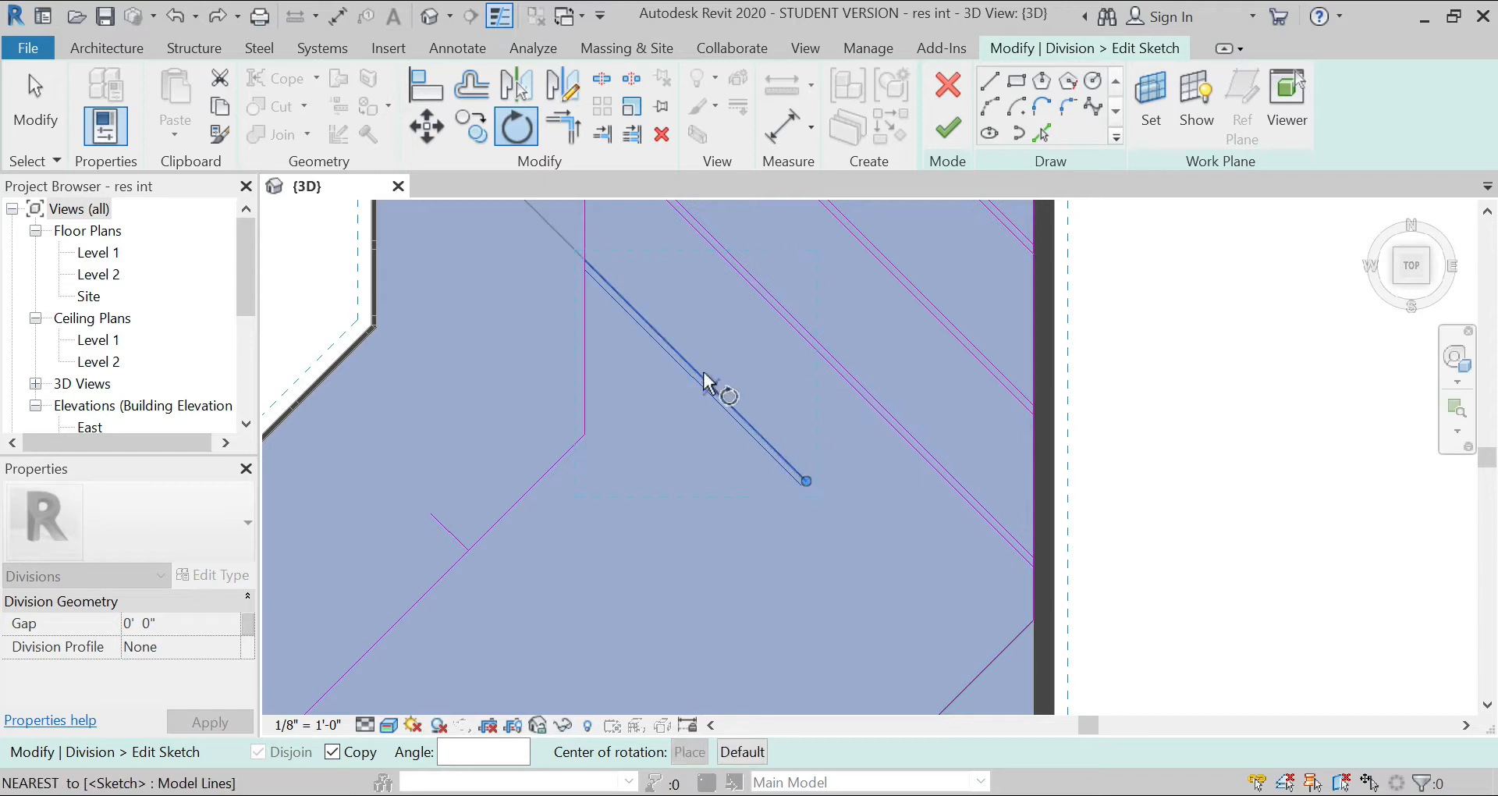
{"action": "left_click", "coordinate": [696, 364]}
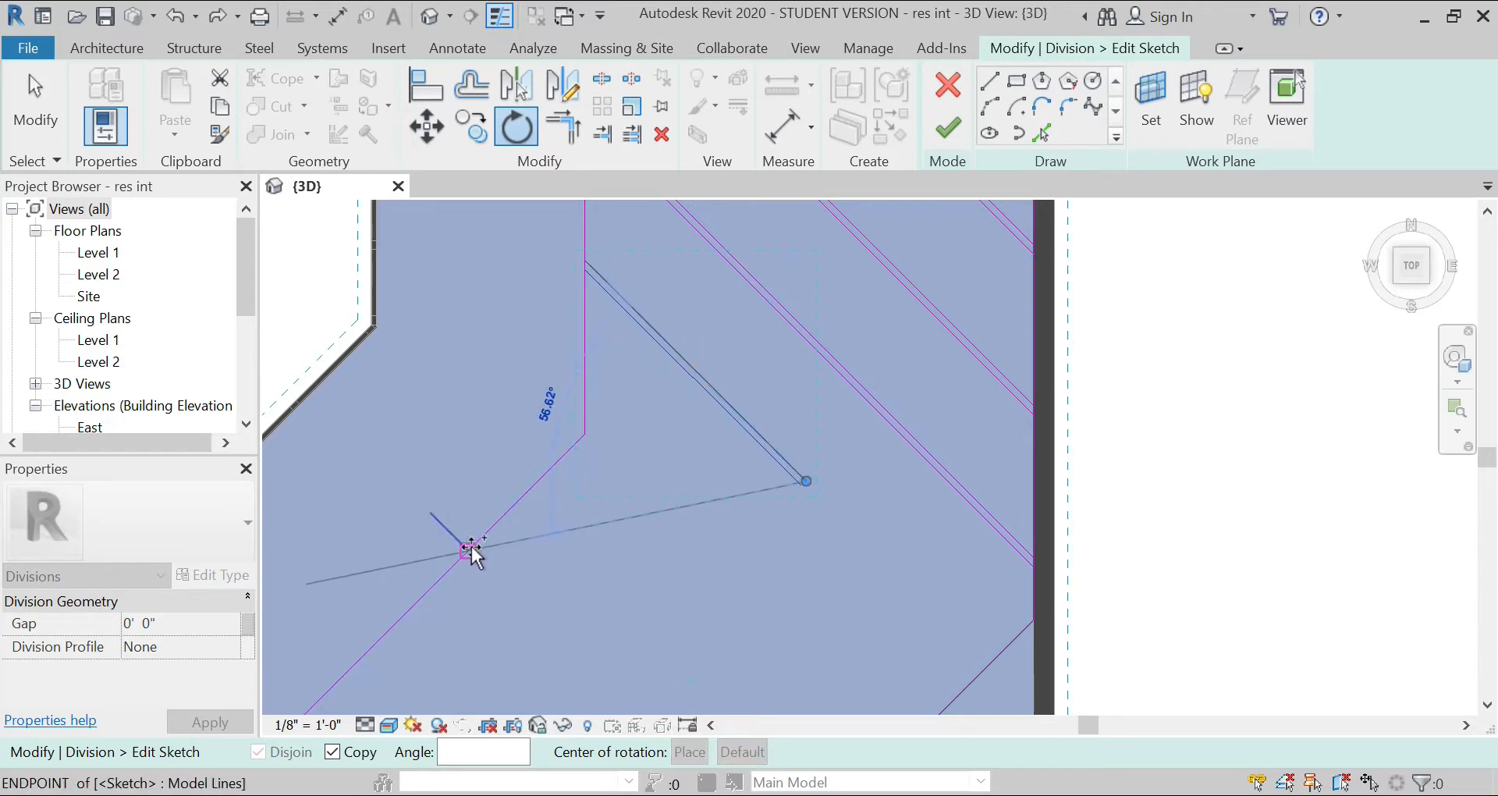
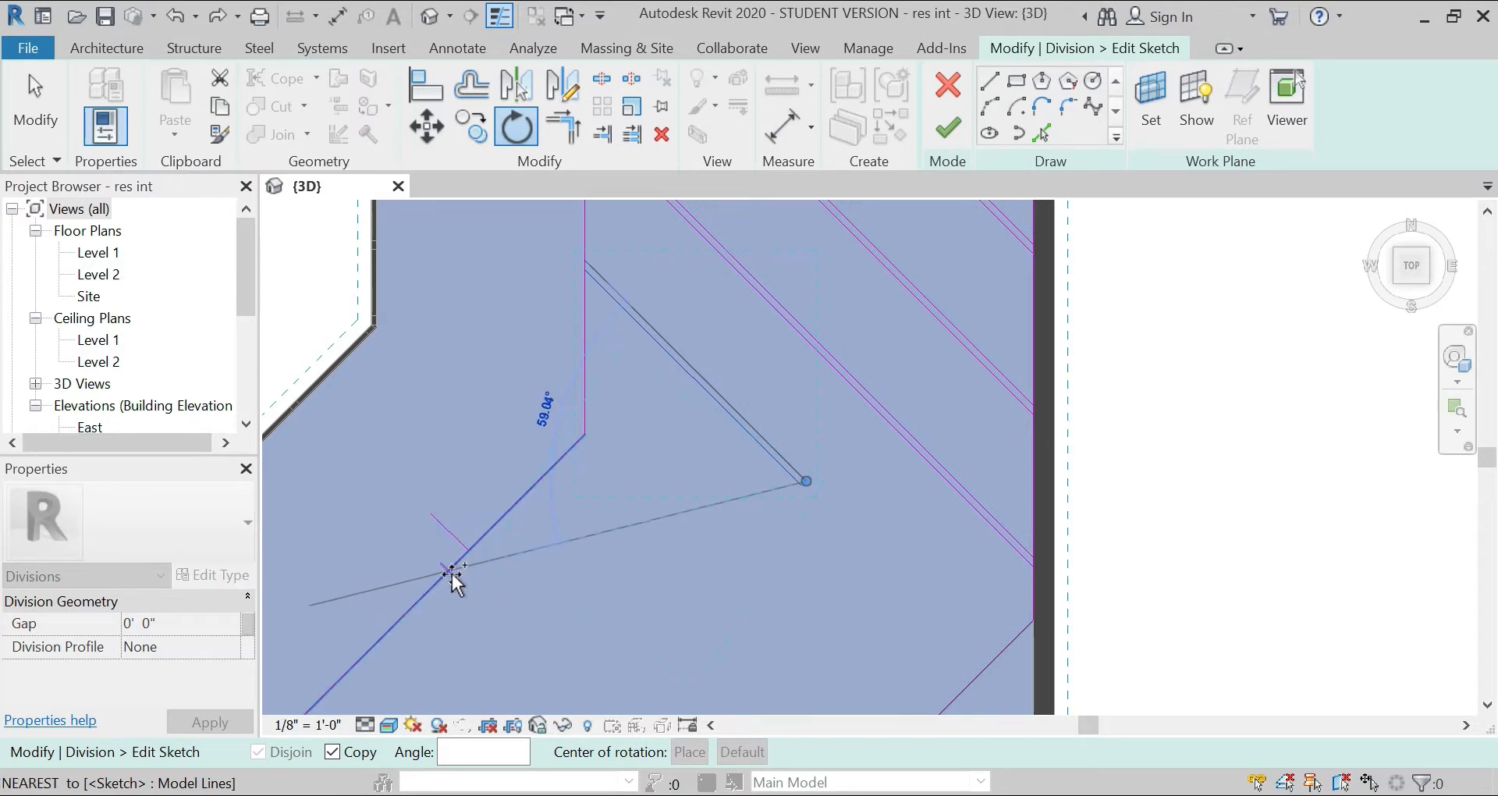
Step: Place the rotated strip copy toward the foot of the short perpendicular line, and delete that short line
{"action": "left_click", "coordinate": [460, 551]}
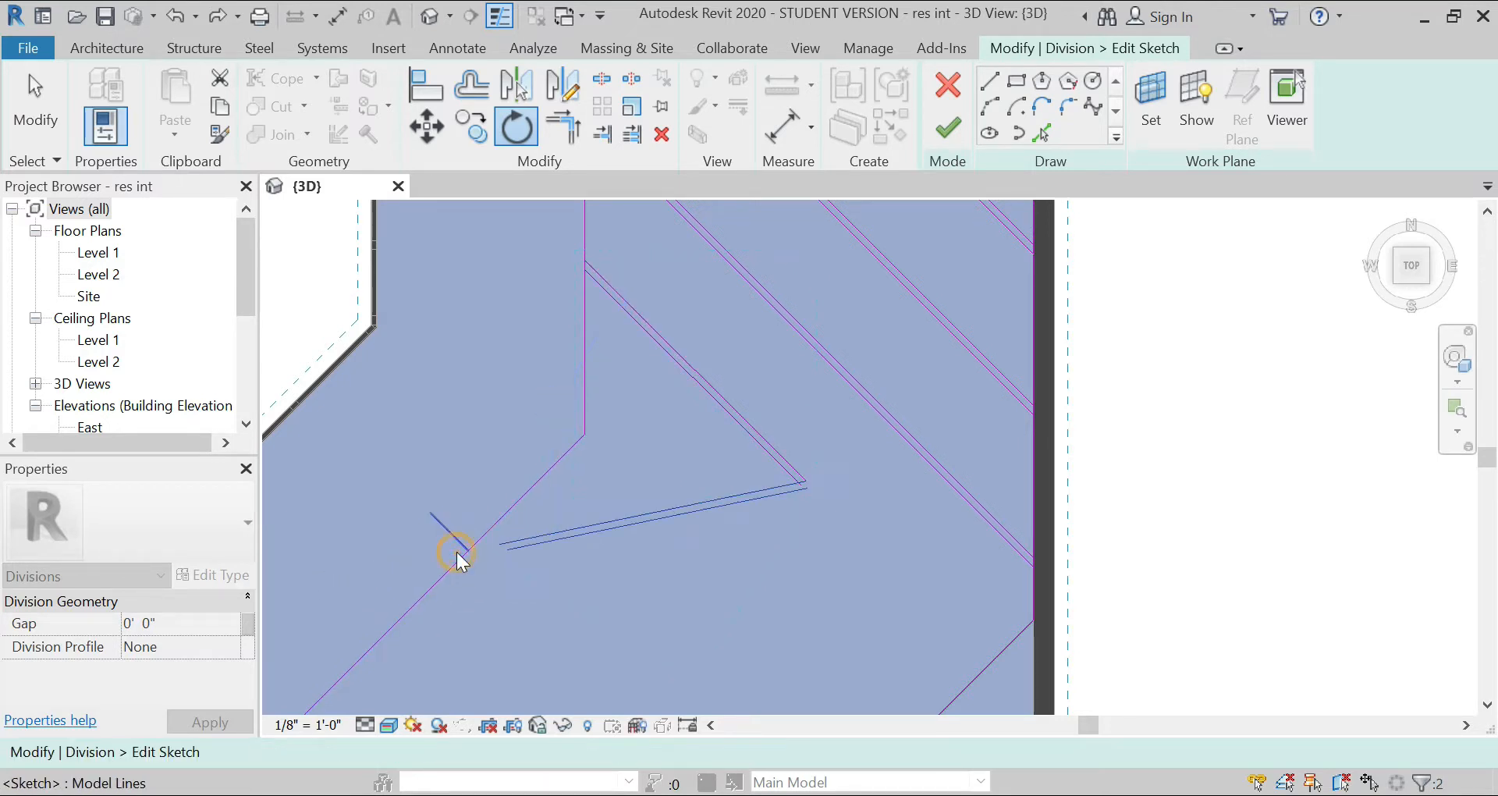
{"action": "left_click", "coordinate": [726, 609]}
{"action": "scroll", "coordinate": [494, 519], "scroll_direction": "up", "scroll_amount": 2}
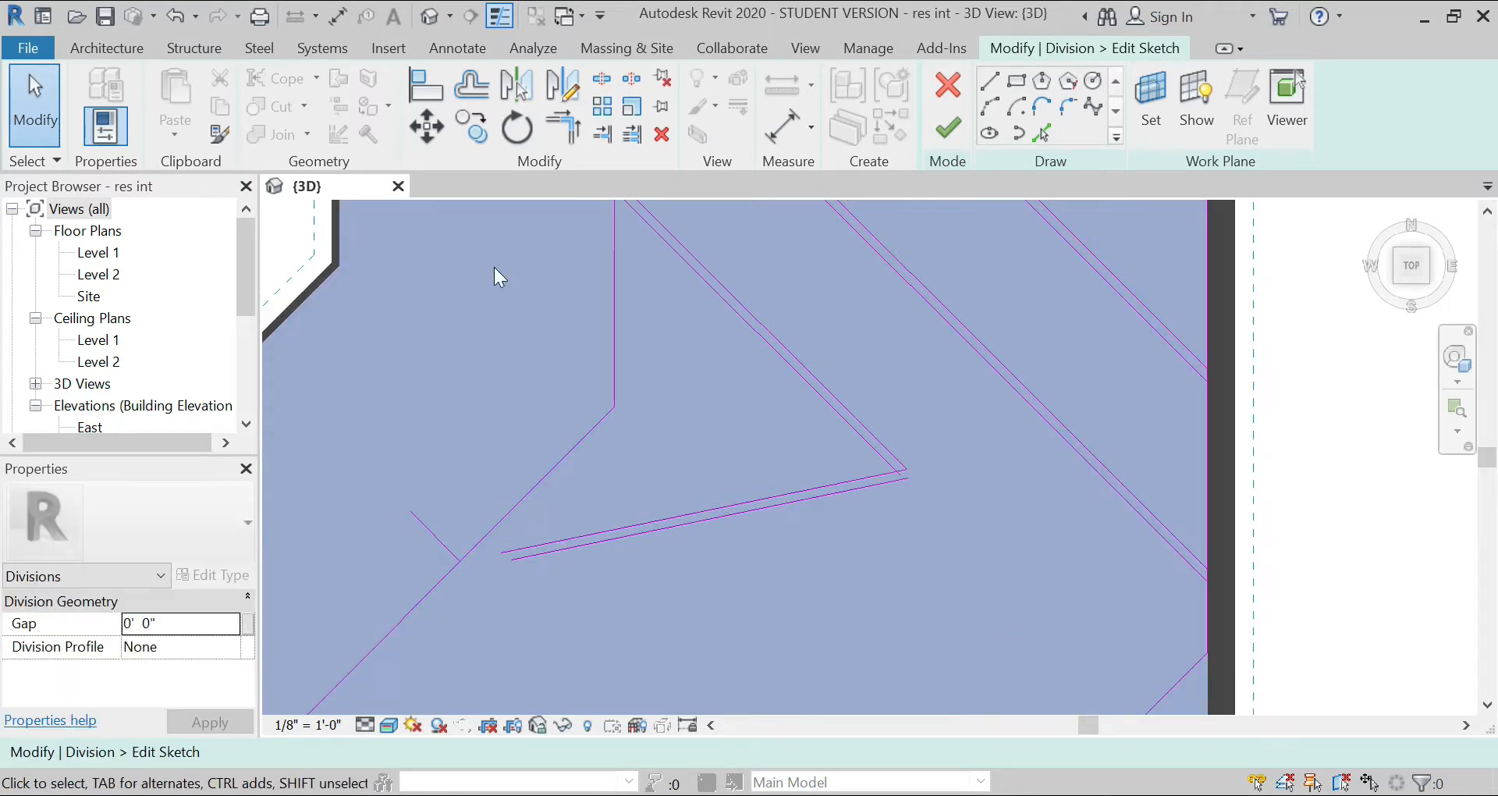
{"action": "left_click", "coordinate": [433, 533]}
{"action": "key", "text": "Escape"}
Step: Extend both lines of the rotated strip to the angled division line
{"action": "left_click", "coordinate": [632, 134]}
{"action": "left_click", "coordinate": [502, 518]}
{"action": "left_click_drag", "start_coordinate": [588, 602], "coordinate": [525, 504]}
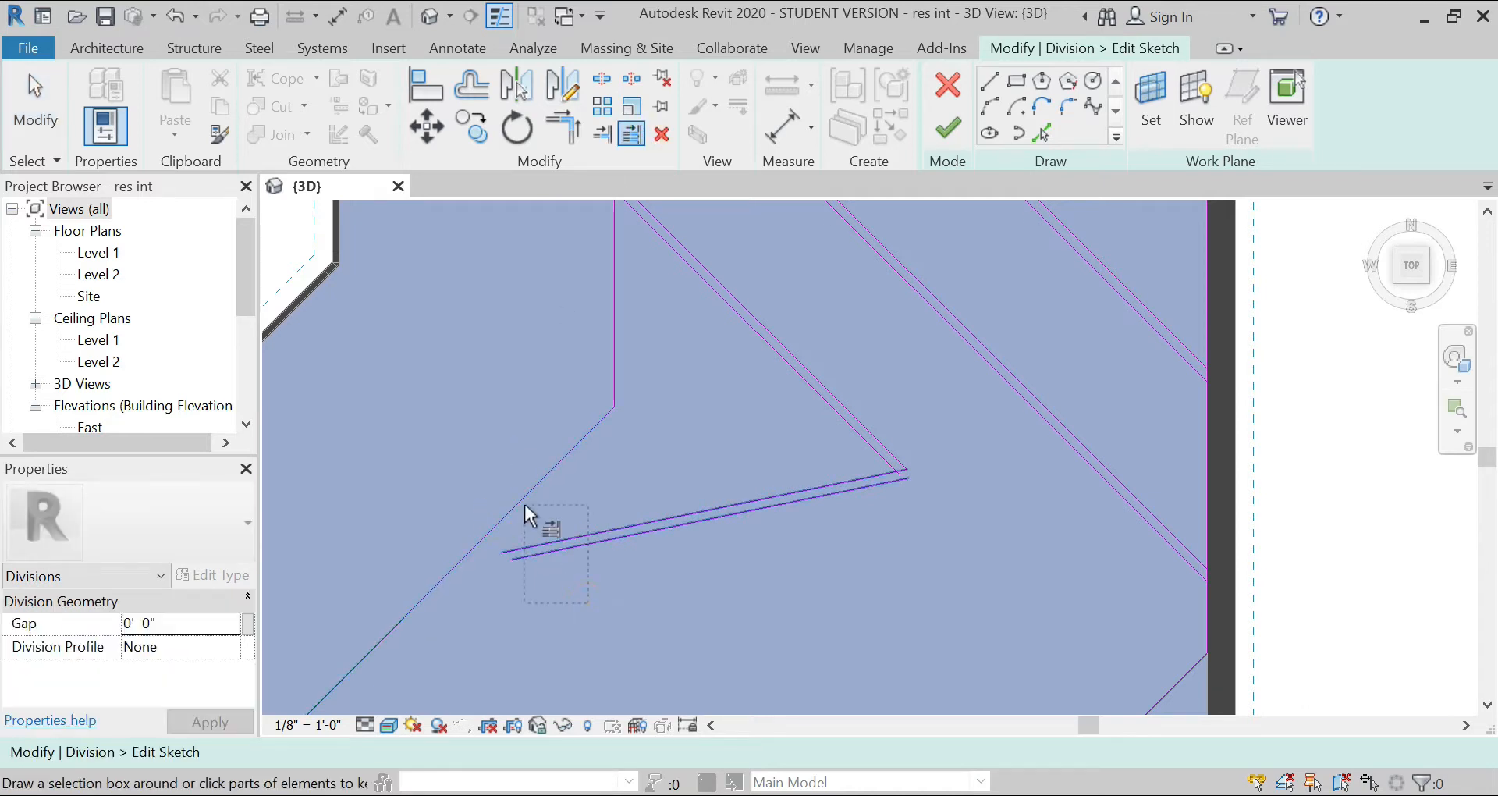
Step: Trim the rotated strip's lines and the short diagonal strip's lines into corners where the two strips meet
{"action": "left_click", "coordinate": [562, 126]}
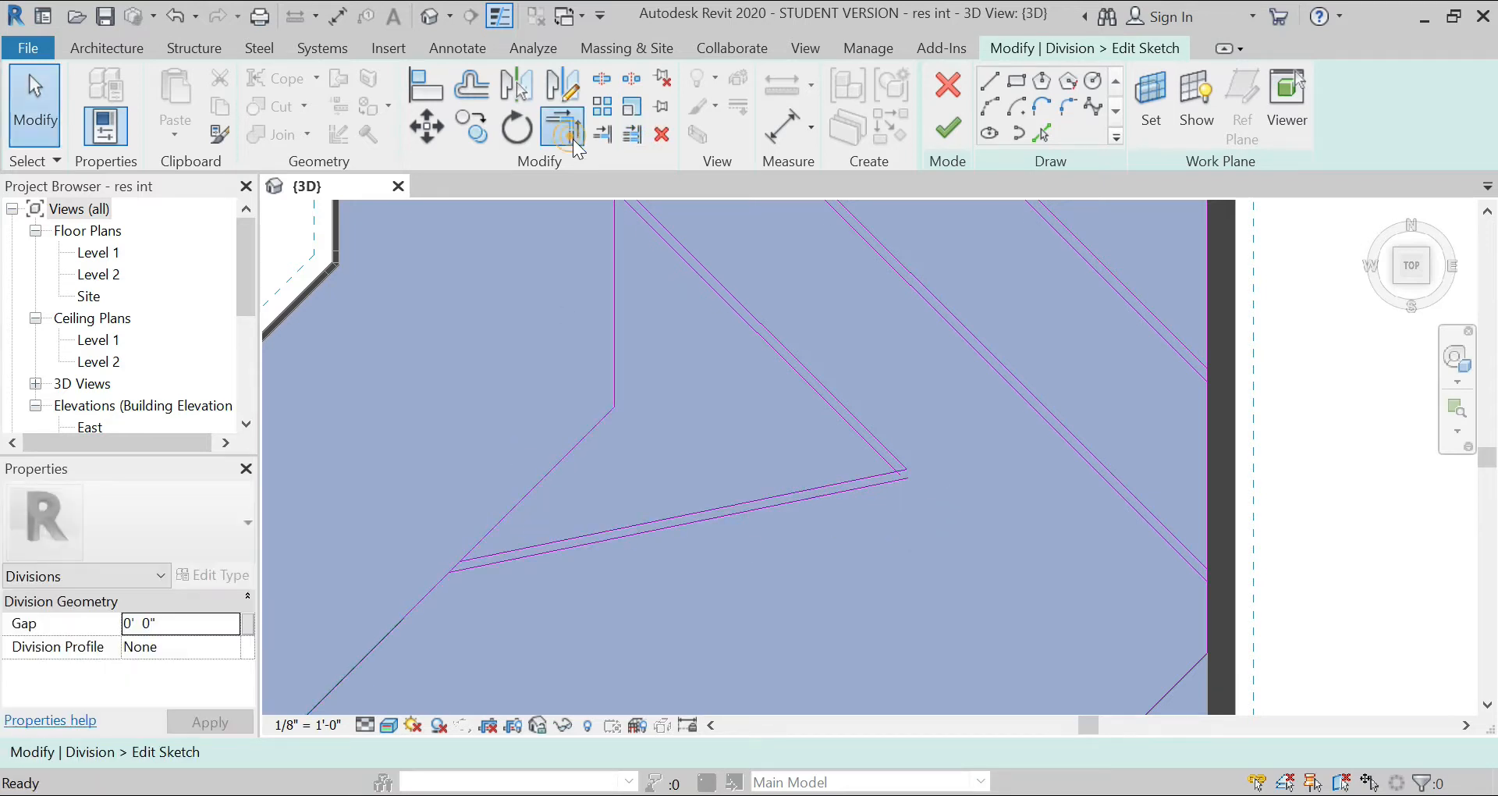
{"action": "left_click", "coordinate": [851, 431]}
{"action": "left_click", "coordinate": [848, 477]}
{"action": "left_click", "coordinate": [894, 459]}
{"action": "scroll", "coordinate": [711, 382], "scroll_direction": "down", "scroll_amount": 2}
{"action": "key", "text": "Escape"}
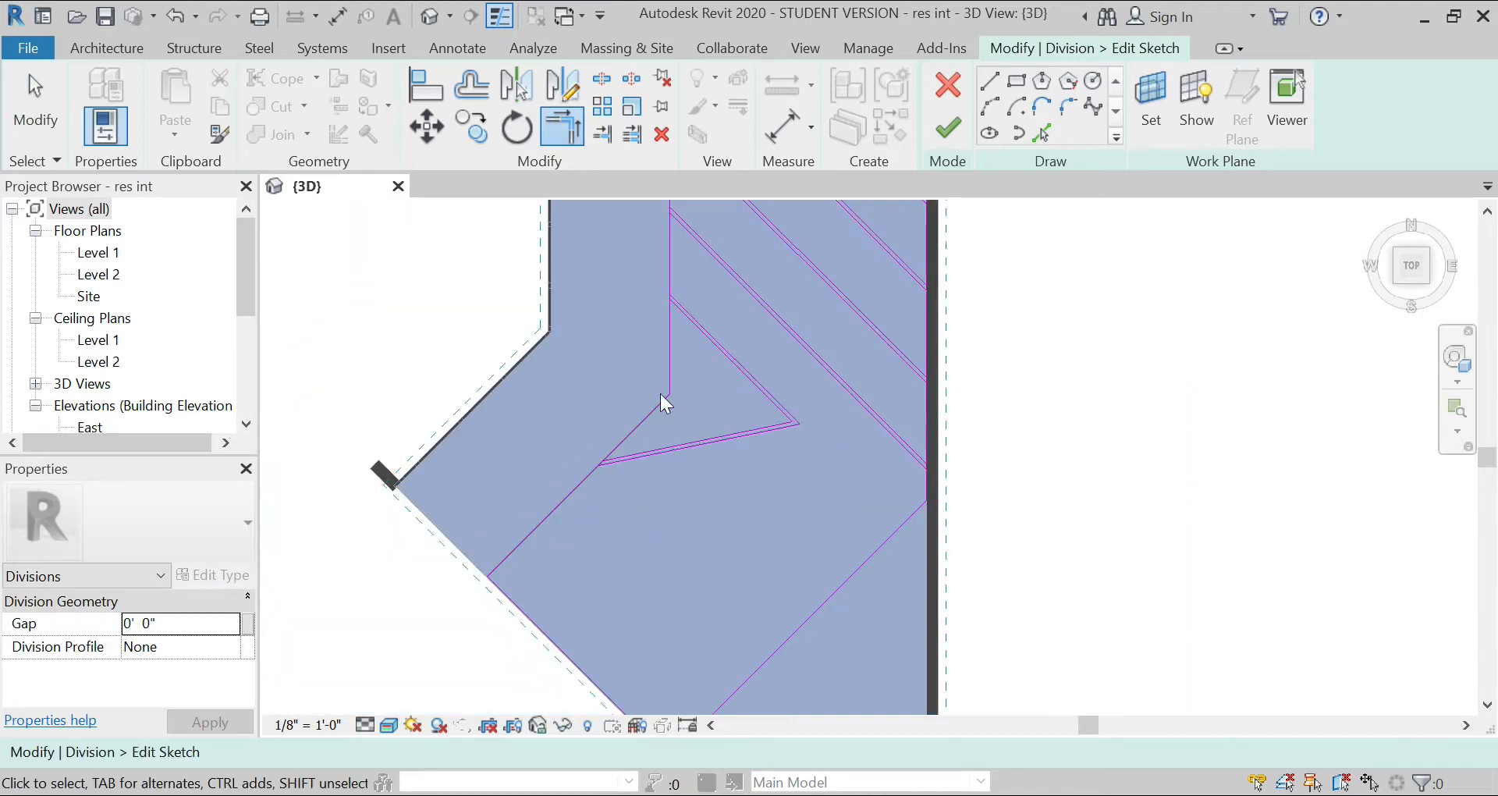
Step: Offset the rotated strip's lower line southward four times, copying it at 4' spacing
{"action": "left_click", "coordinate": [473, 86]}
{"action": "double_click", "coordinate": [509, 751]}
{"action": "type", "text": "4' 0\""}
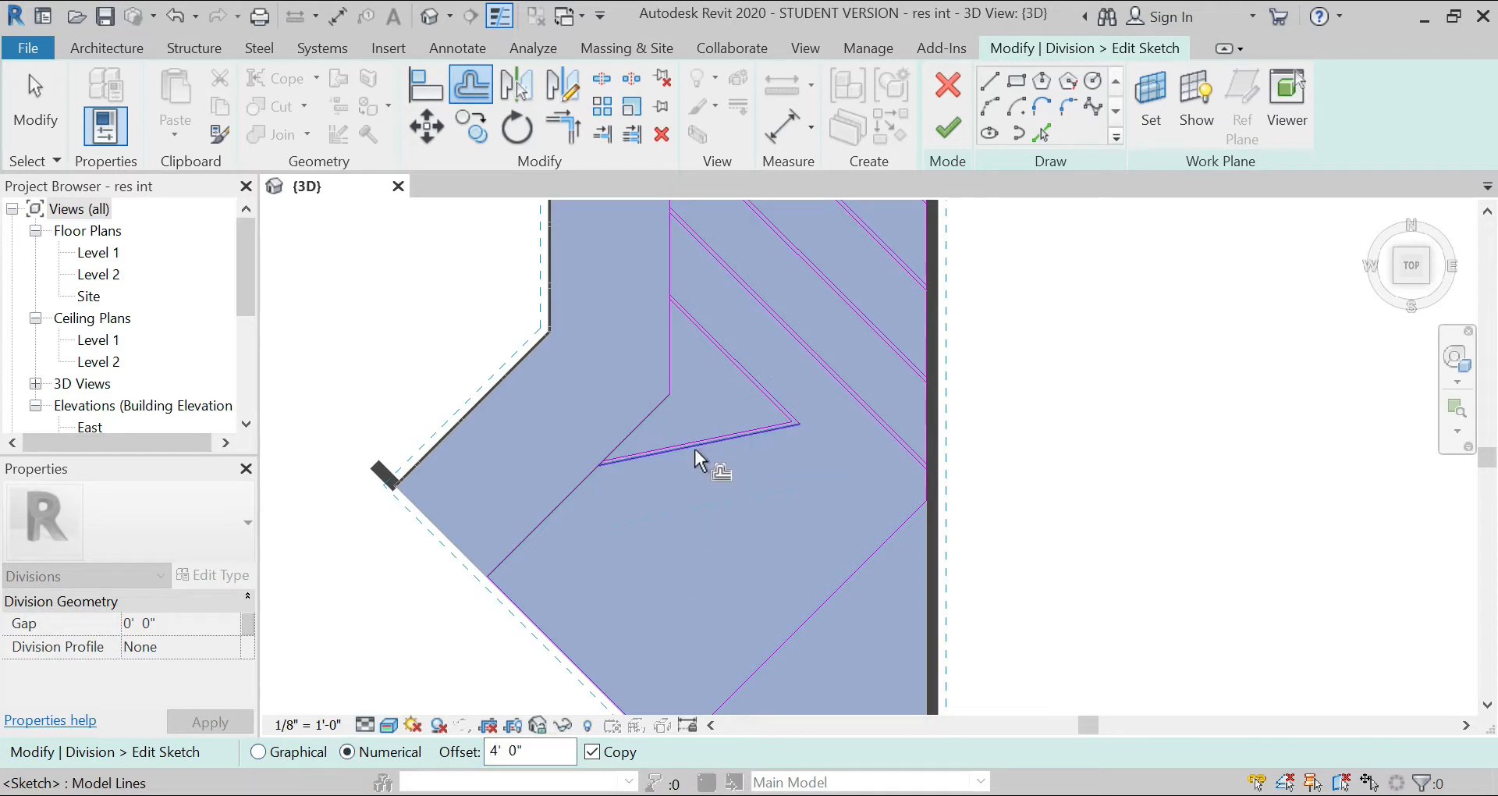
{"action": "left_click", "coordinate": [695, 448]}
{"action": "left_click", "coordinate": [708, 517]}
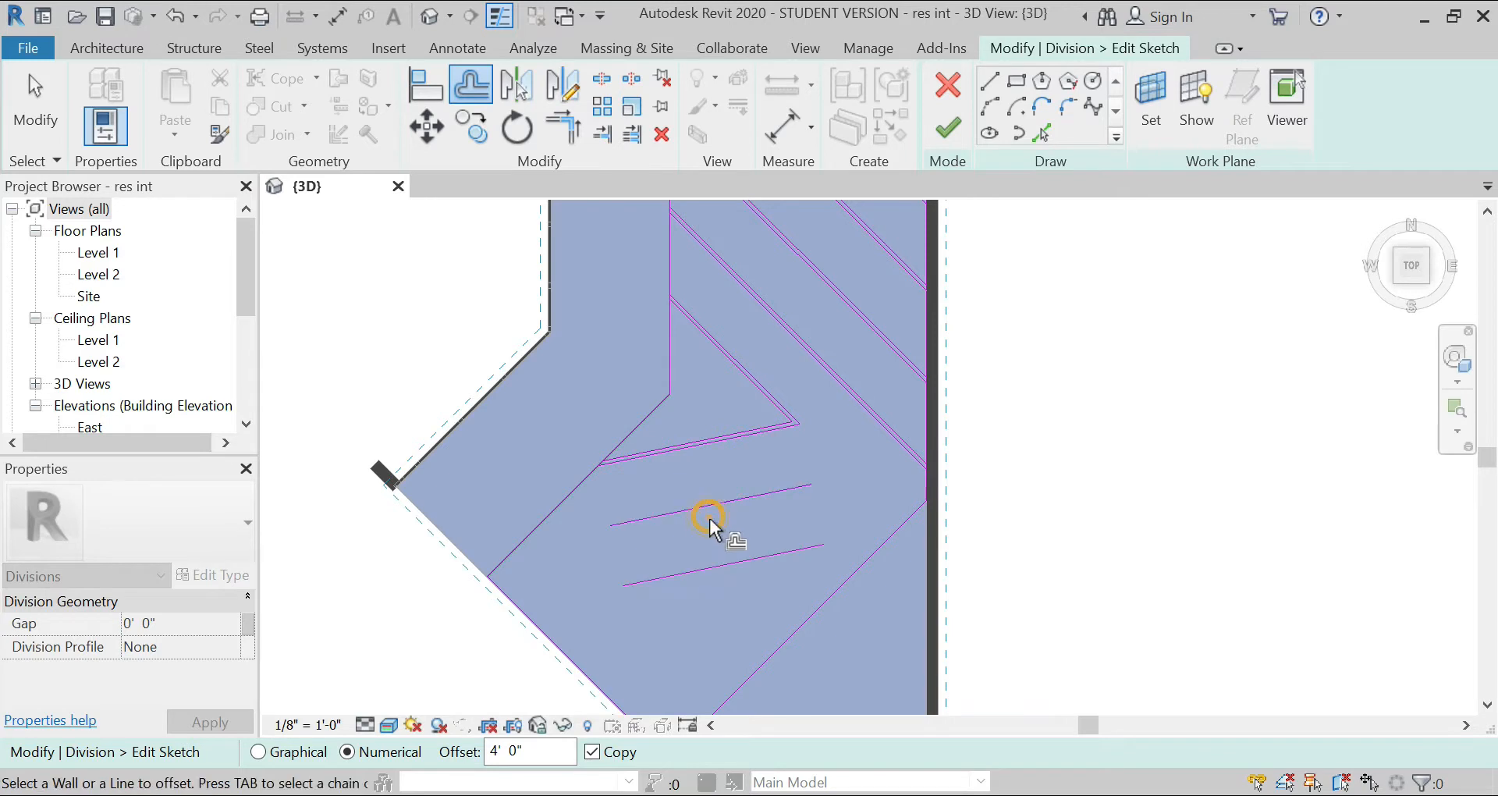
{"action": "left_click", "coordinate": [724, 573]}
{"action": "left_click", "coordinate": [721, 636]}
{"action": "scroll", "coordinate": [663, 588], "scroll_direction": "down", "scroll_amount": 1}
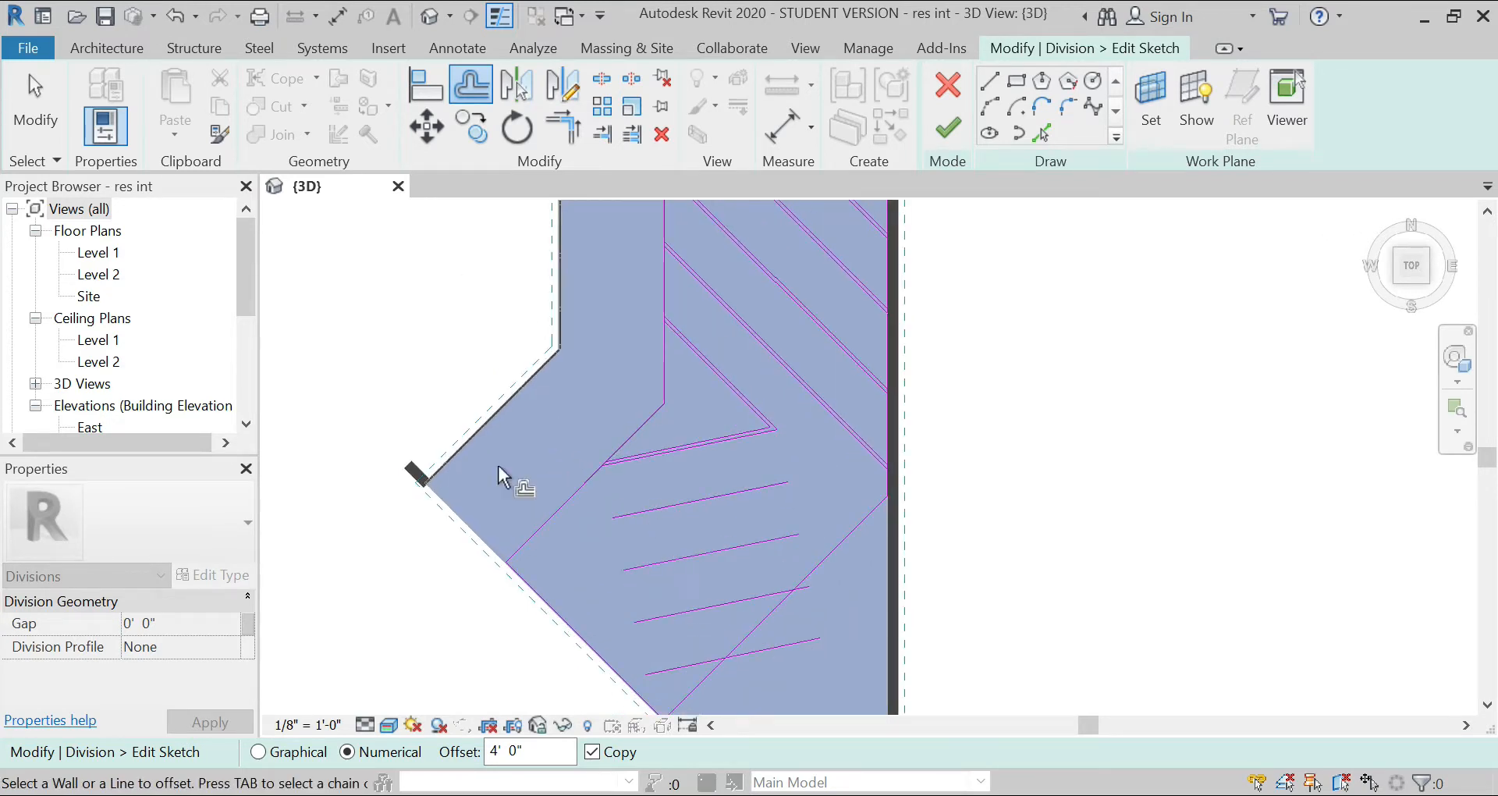
Step: Offset a copy of each of the four new lines by 3" to form strips
{"action": "double_click", "coordinate": [515, 751]}
{"action": "type", "text": "3"}
{"action": "left_click", "coordinate": [698, 493]}
{"action": "left_click", "coordinate": [704, 552]}
{"action": "left_click", "coordinate": [714, 603]}
{"action": "left_click", "coordinate": [696, 662]}
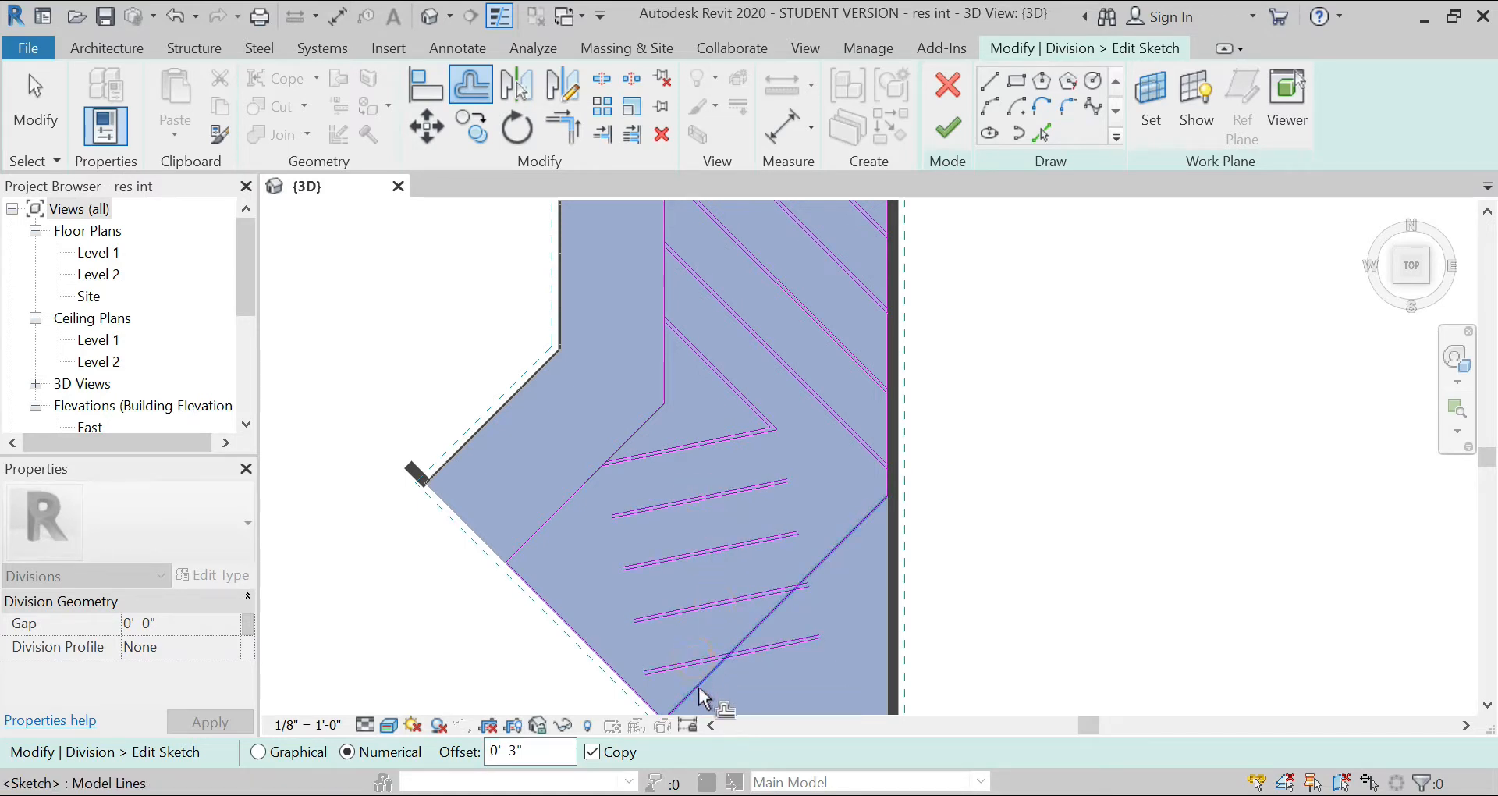
Step: Extend the northernmost new strip's two lines west to the floor's southwest edge
{"action": "scroll", "coordinate": [646, 515], "scroll_direction": "up", "scroll_amount": 1}
{"action": "middle_click_drag", "start_coordinate": [646, 515], "coordinate": [707, 466]}
{"action": "key", "text": "Escape"}
{"action": "left_click", "coordinate": [637, 139]}
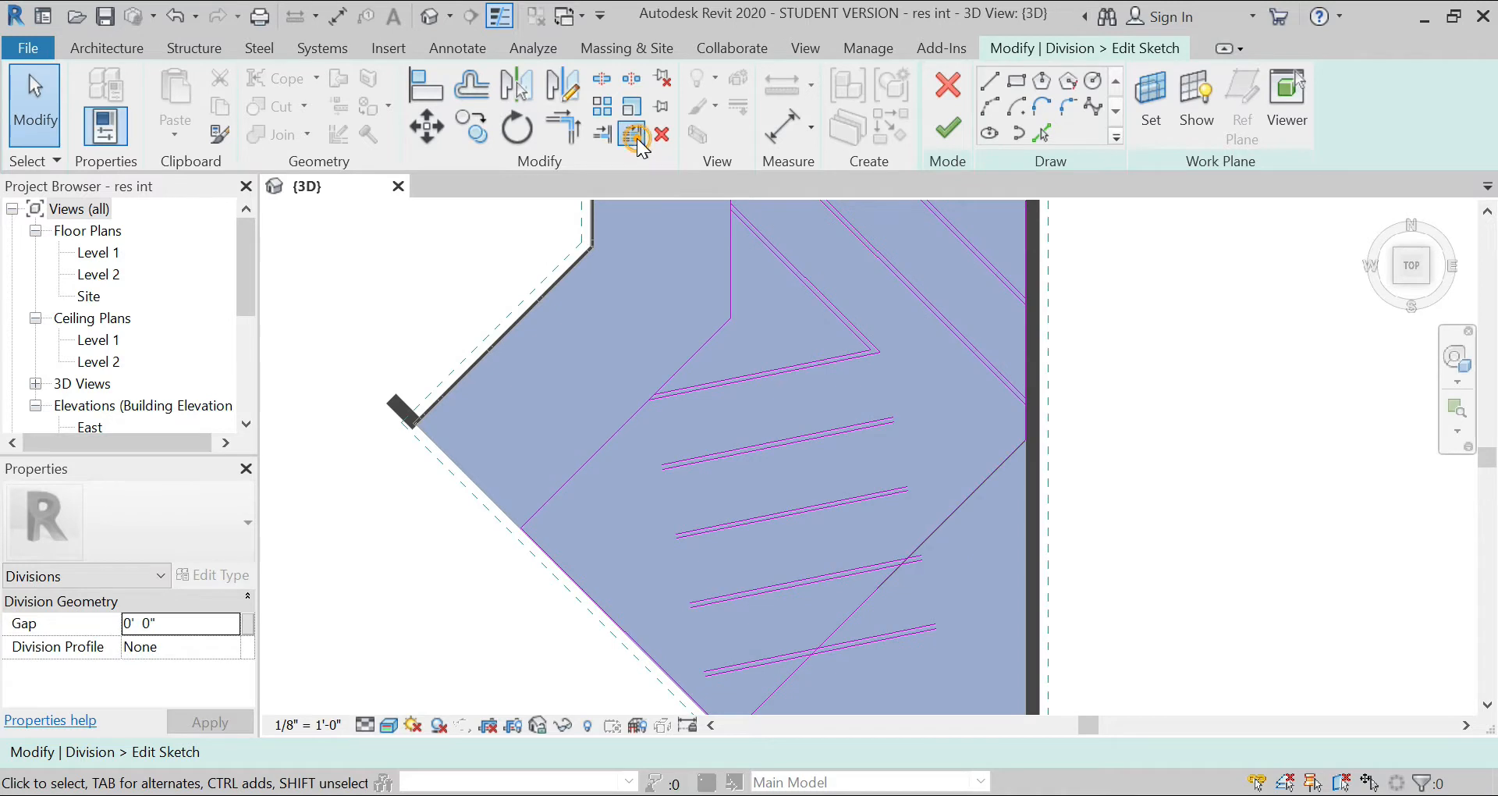
{"action": "left_click", "coordinate": [478, 489]}
{"action": "left_click", "coordinate": [693, 462]}
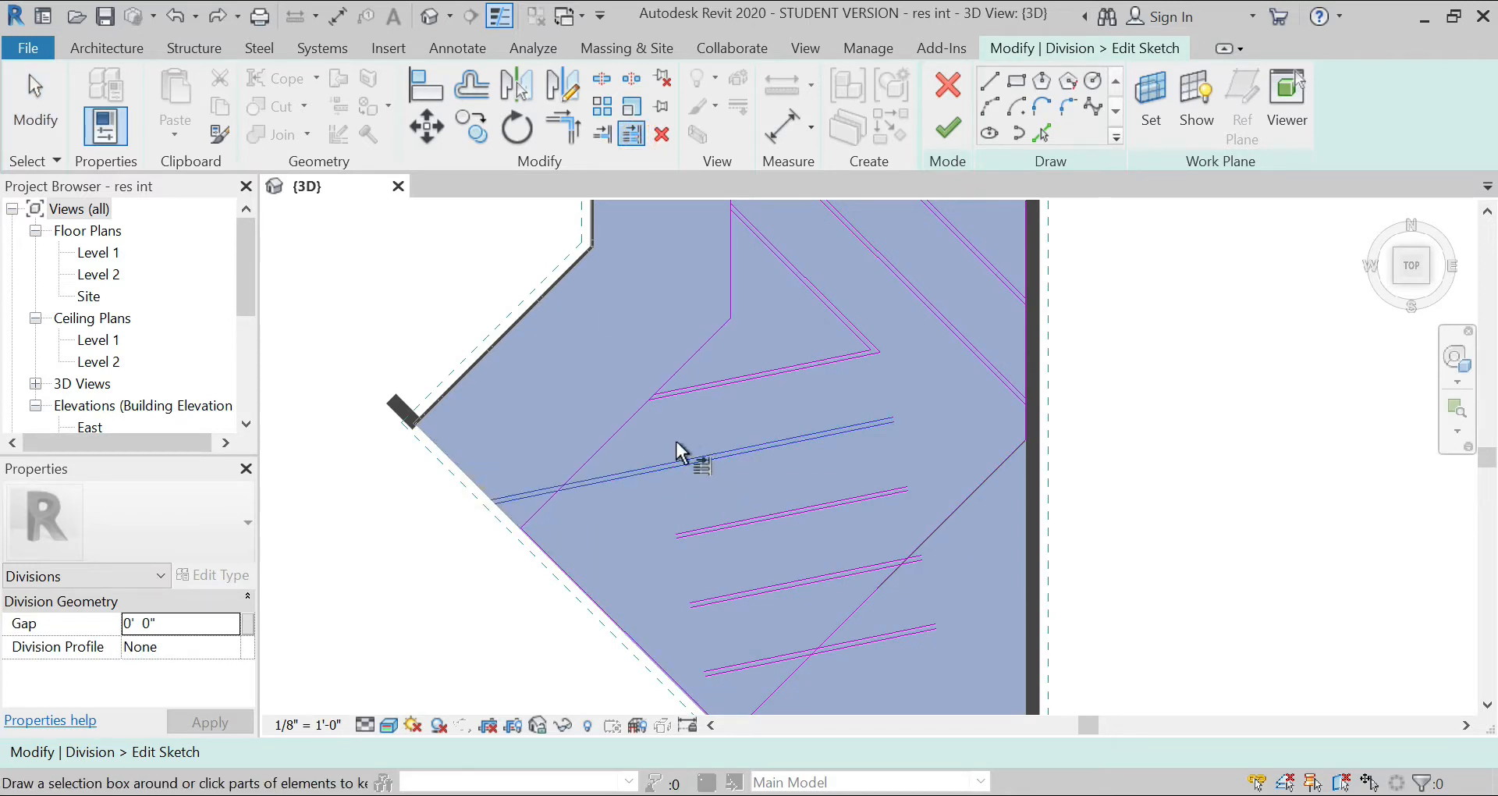
{"action": "key", "text": "Escape"}
{"action": "key", "text": "Escape"}
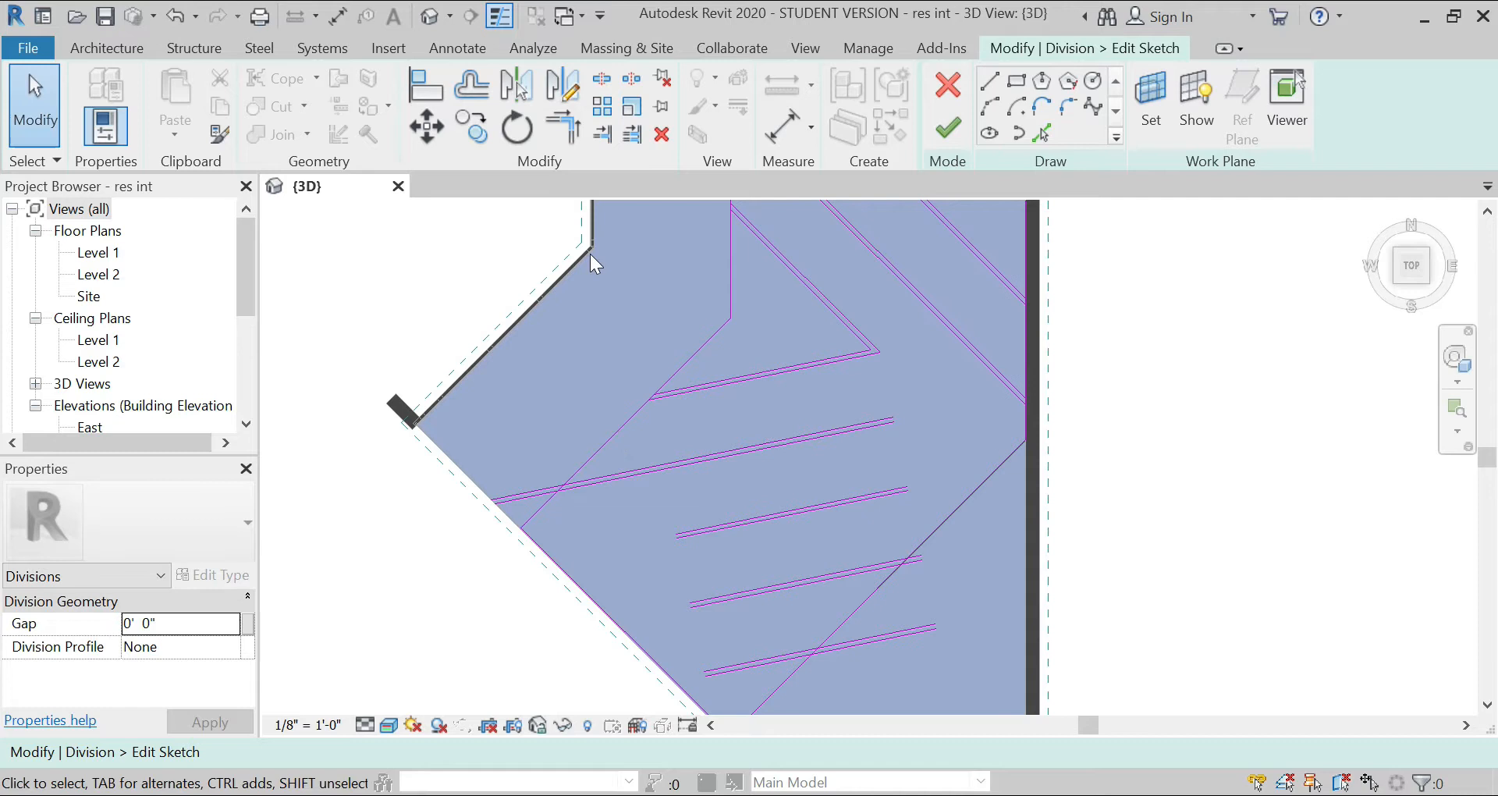
Step: Extend the west ends of the other three new strips to the southwest border line
{"action": "left_click", "coordinate": [633, 135]}
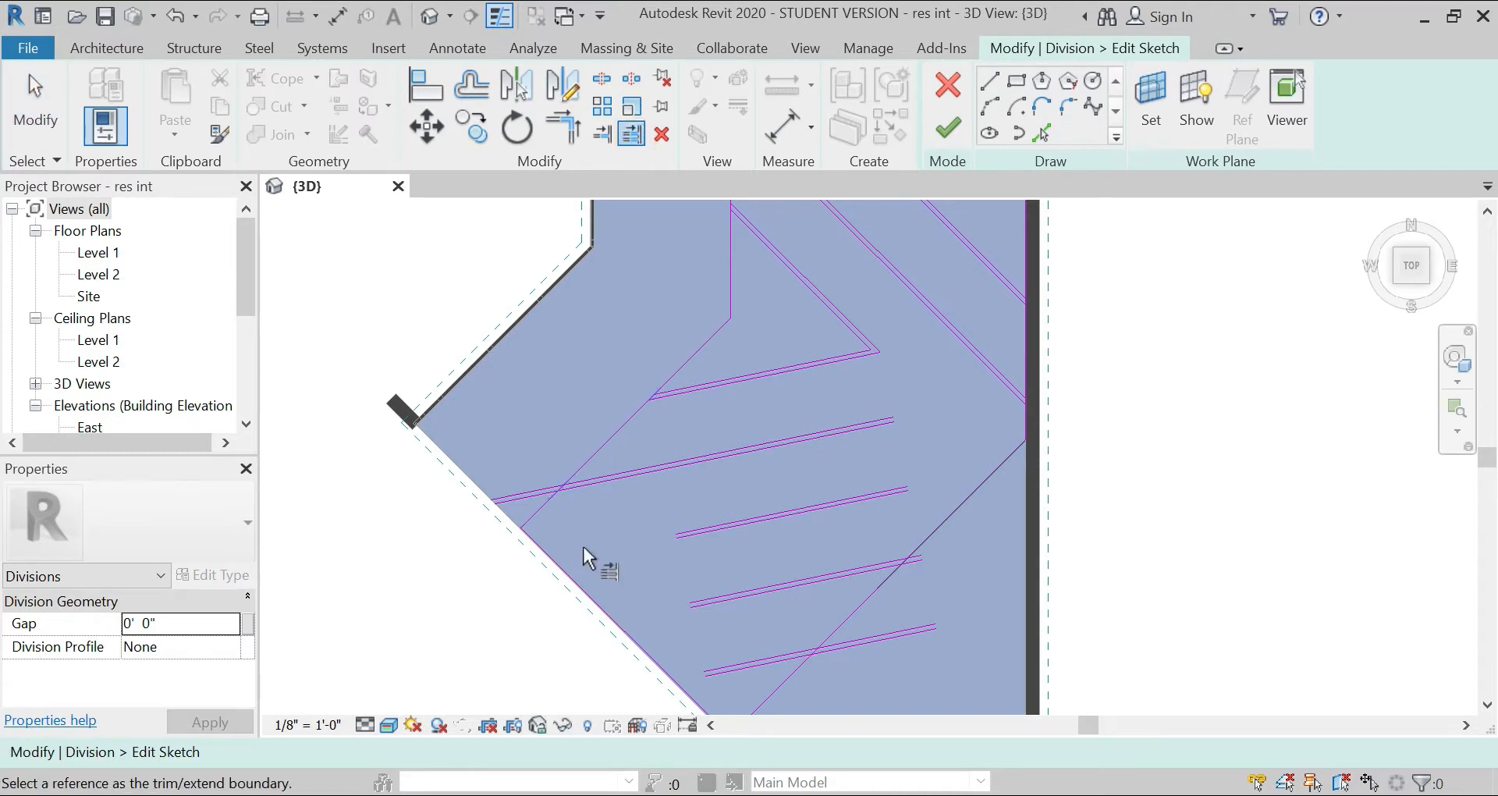
{"action": "left_click", "coordinate": [574, 584]}
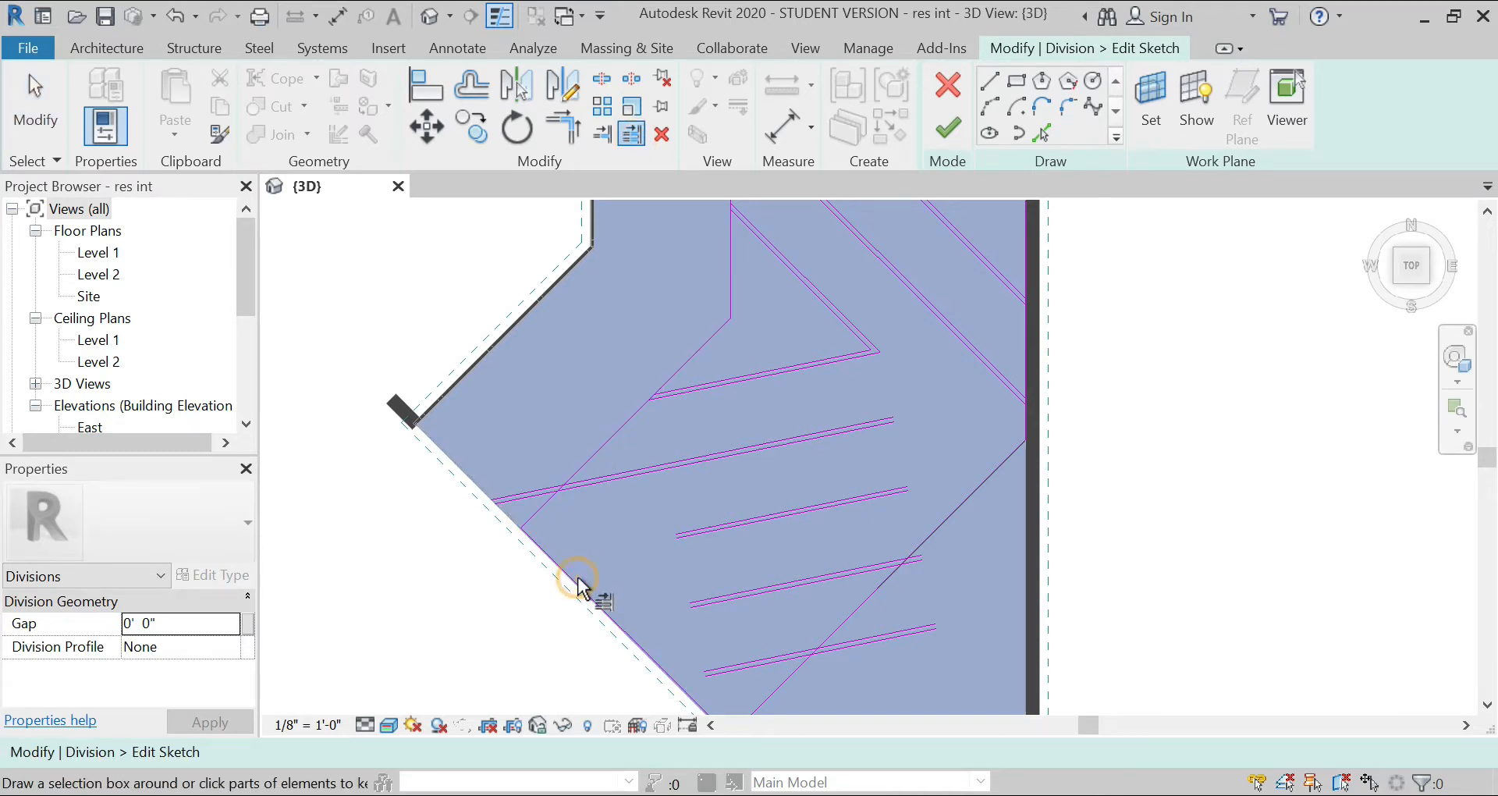
{"action": "left_click", "coordinate": [704, 530]}
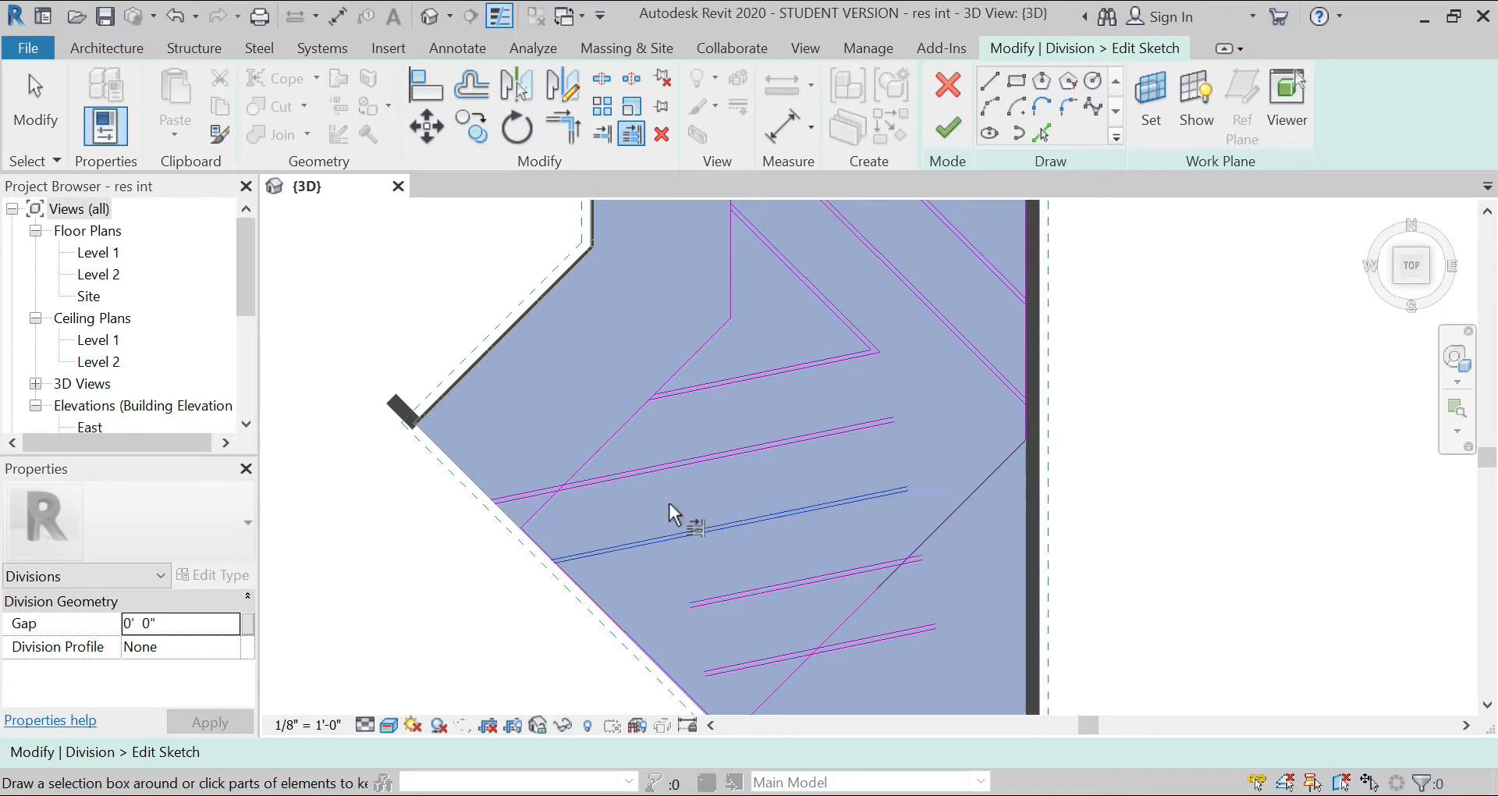
{"action": "left_click", "coordinate": [729, 596]}
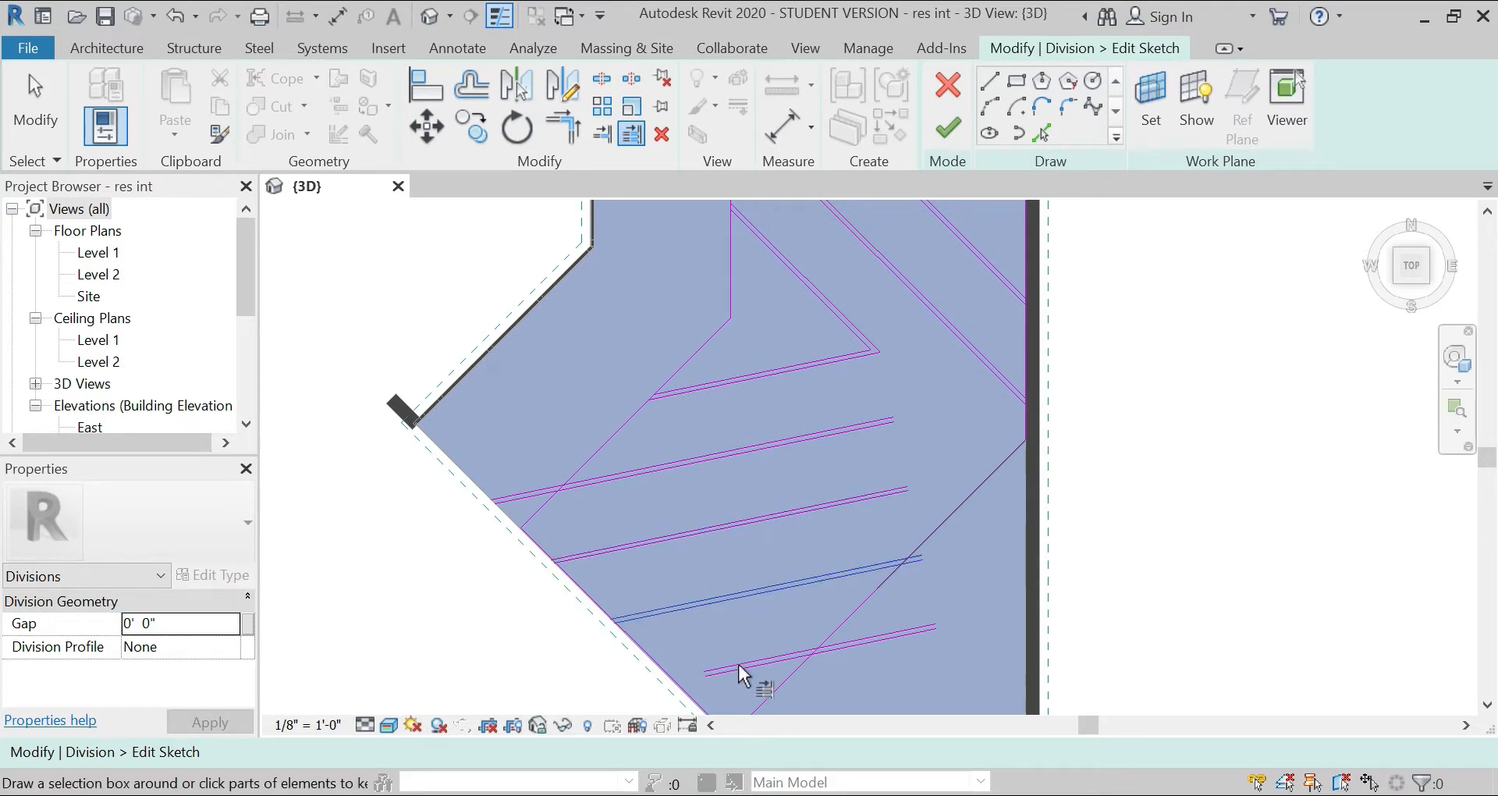
{"action": "left_click", "coordinate": [712, 644]}
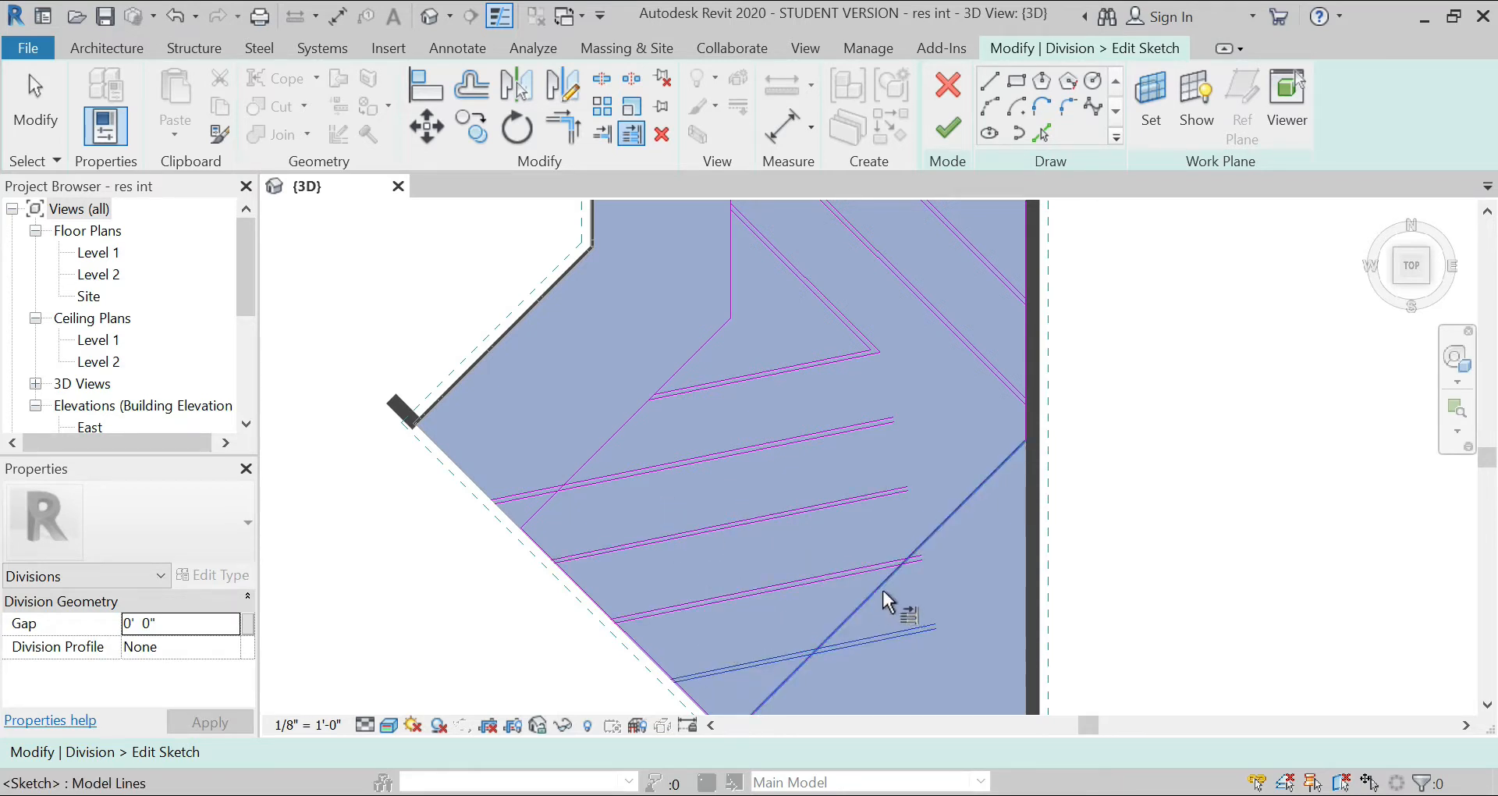
{"action": "left_click", "coordinate": [740, 639]}
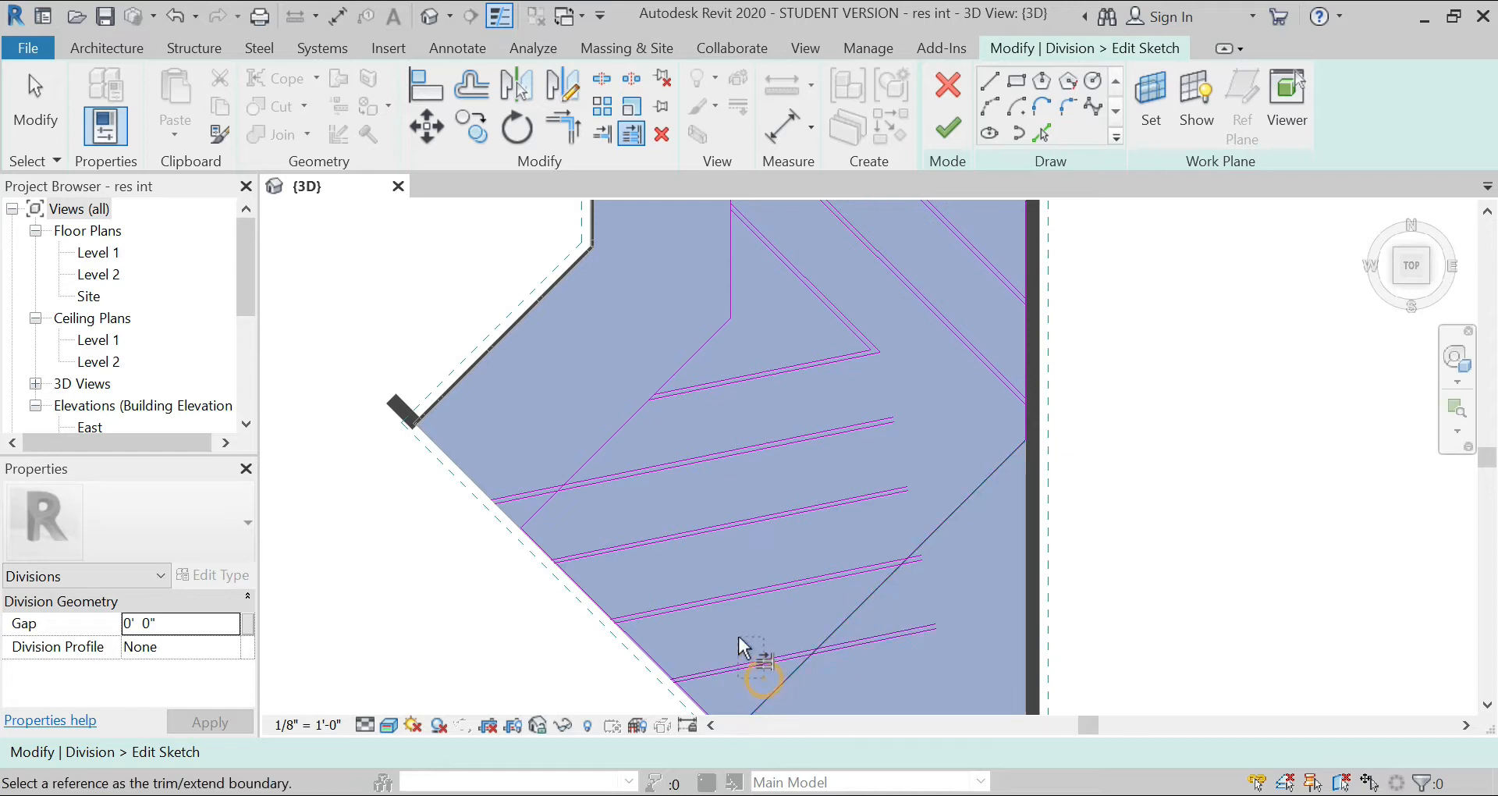
Step: Trim or extend the east ends of the three southern strips to the southeast diagonal division line
{"action": "left_click", "coordinate": [860, 604]}
{"action": "left_click", "coordinate": [780, 658]}
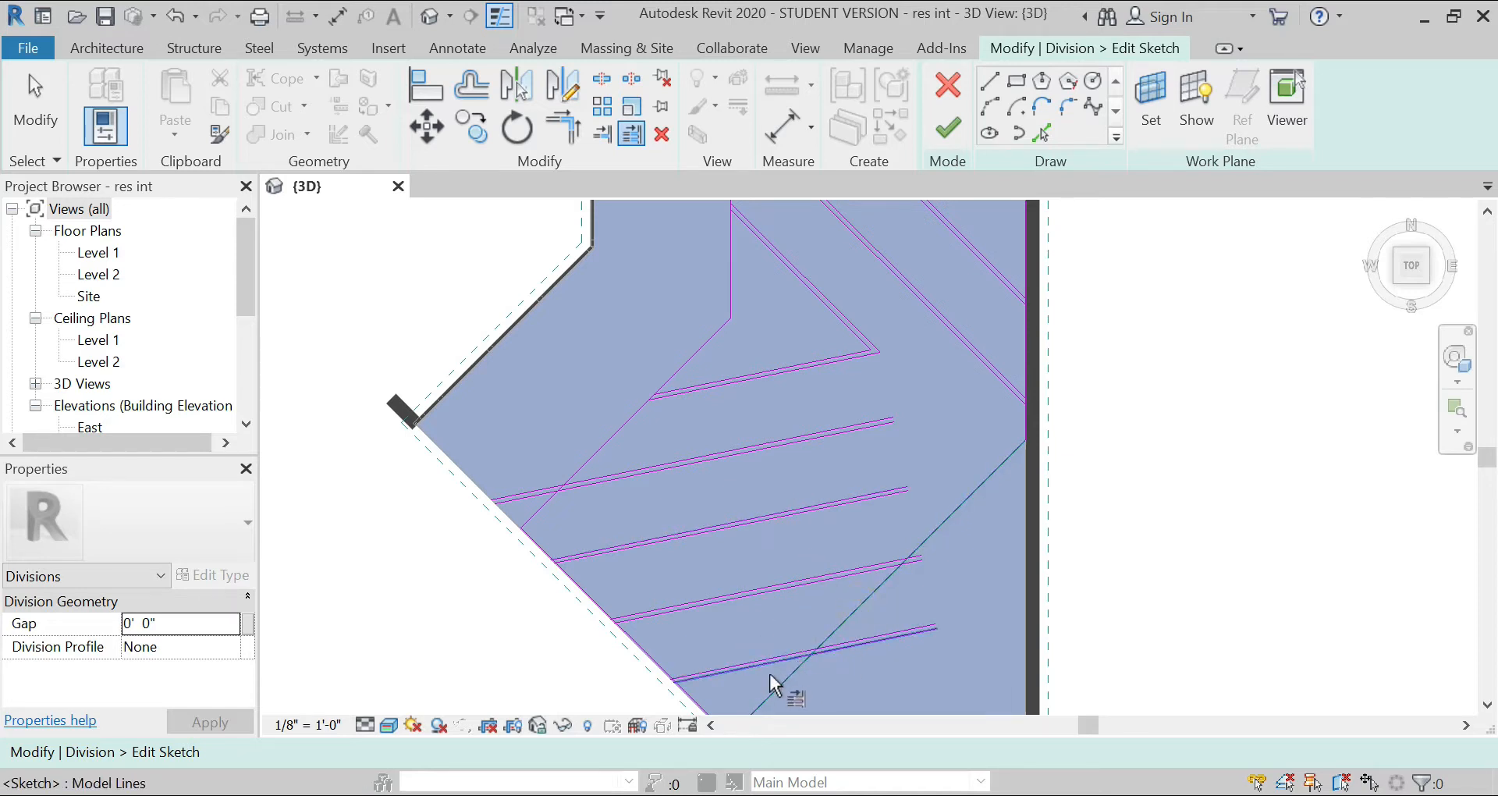
{"action": "left_click", "coordinate": [815, 592]}
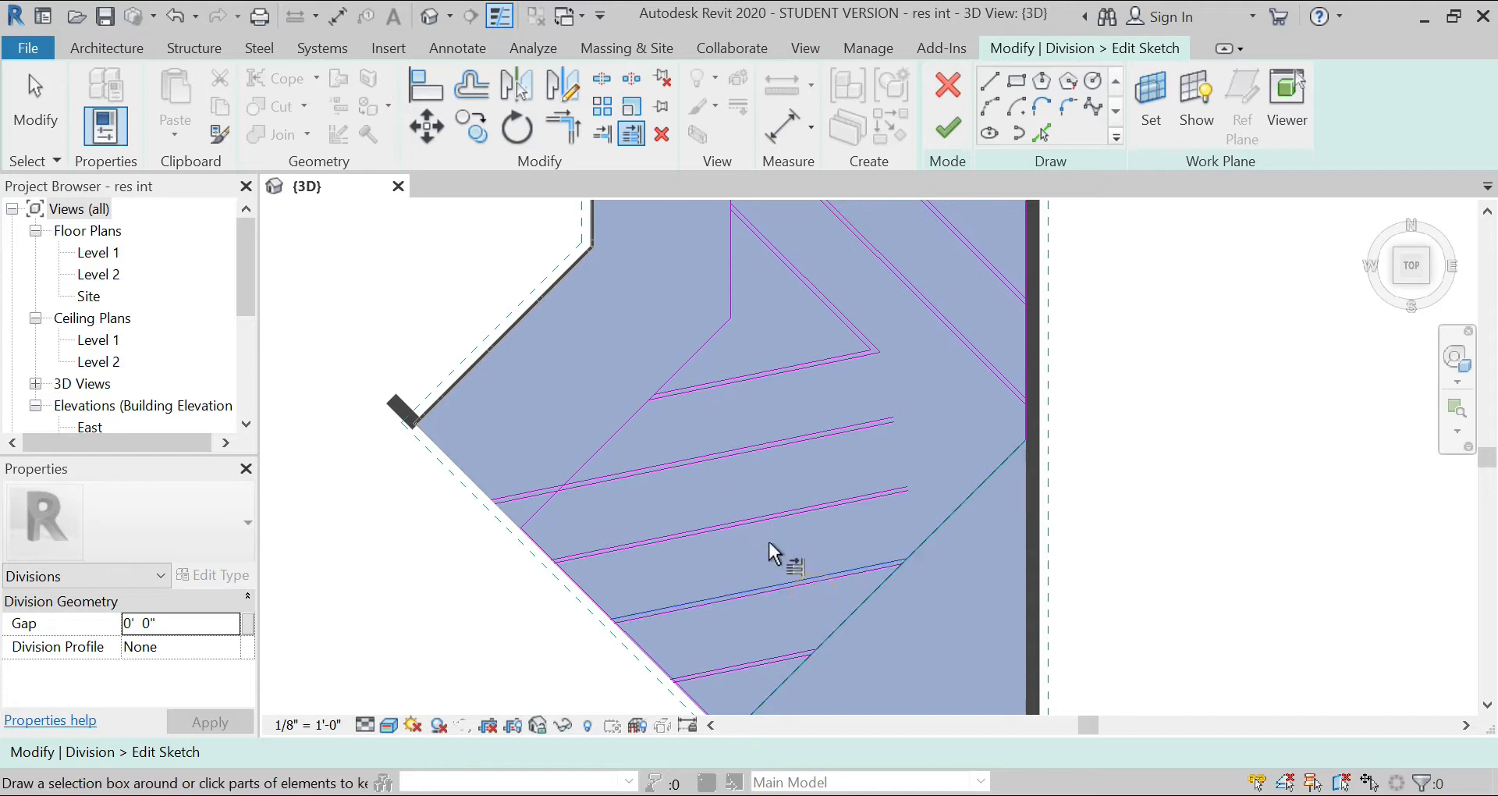
{"action": "left_click", "coordinate": [804, 461]}
{"action": "key", "text": "Escape"}
Step: Extend the northernmost new strip's lines east to the long southernmost diagonal strip near the east wall
{"action": "scroll", "coordinate": [995, 363], "scroll_direction": "up", "scroll_amount": 2}
{"action": "left_click", "coordinate": [1010, 393]}
{"action": "left_click_drag", "start_coordinate": [831, 483], "coordinate": [732, 405]}
{"action": "key", "text": "Escape"}
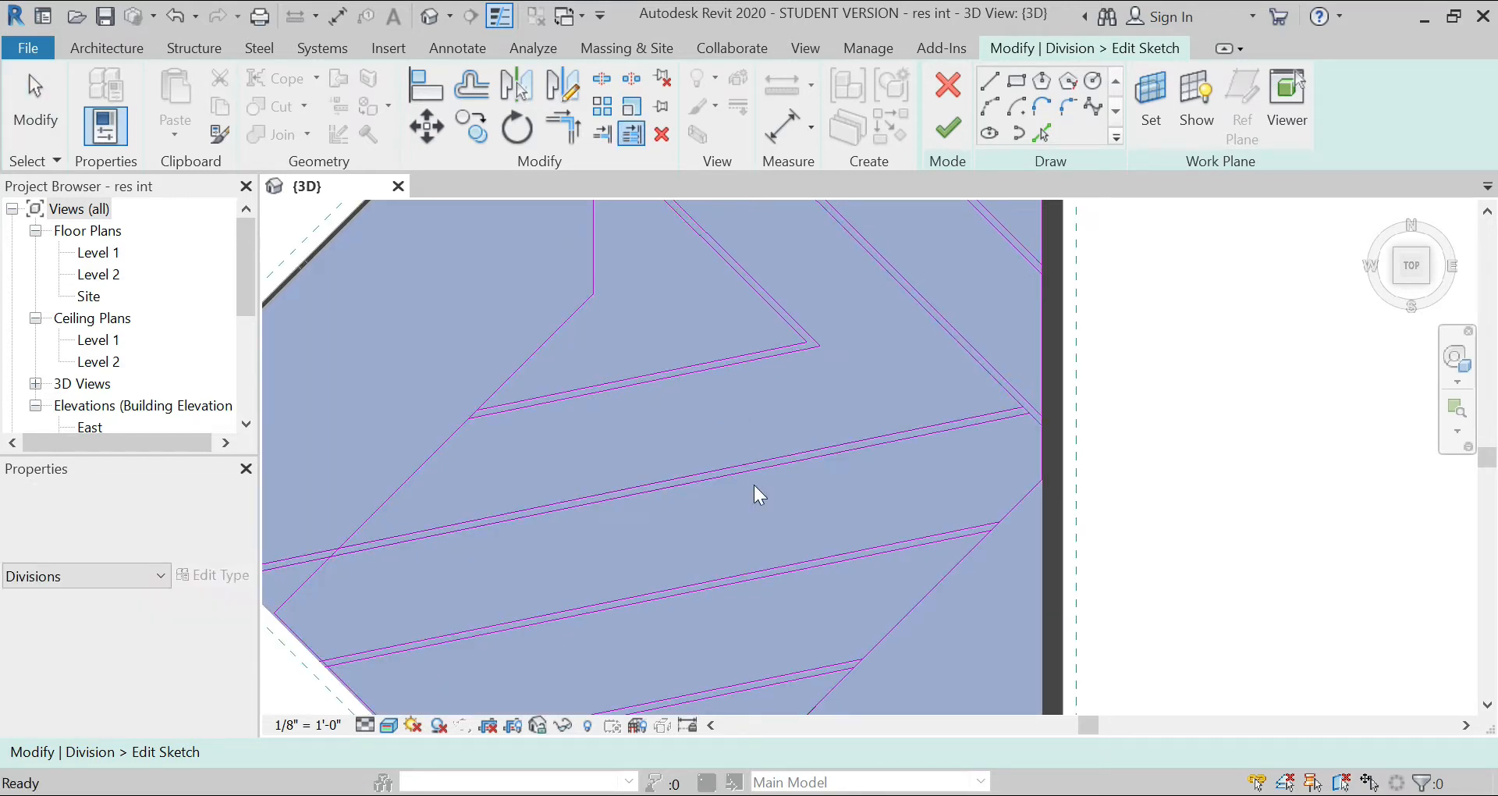
{"action": "key", "text": "Escape"}
Step: Sketch a short line along the floor's southwest edge closing the west end of the northernmost new strip
{"action": "scroll", "coordinate": [751, 496], "scroll_direction": "down", "scroll_amount": 2}
{"action": "scroll", "coordinate": [702, 546], "scroll_direction": "down", "scroll_amount": 1}
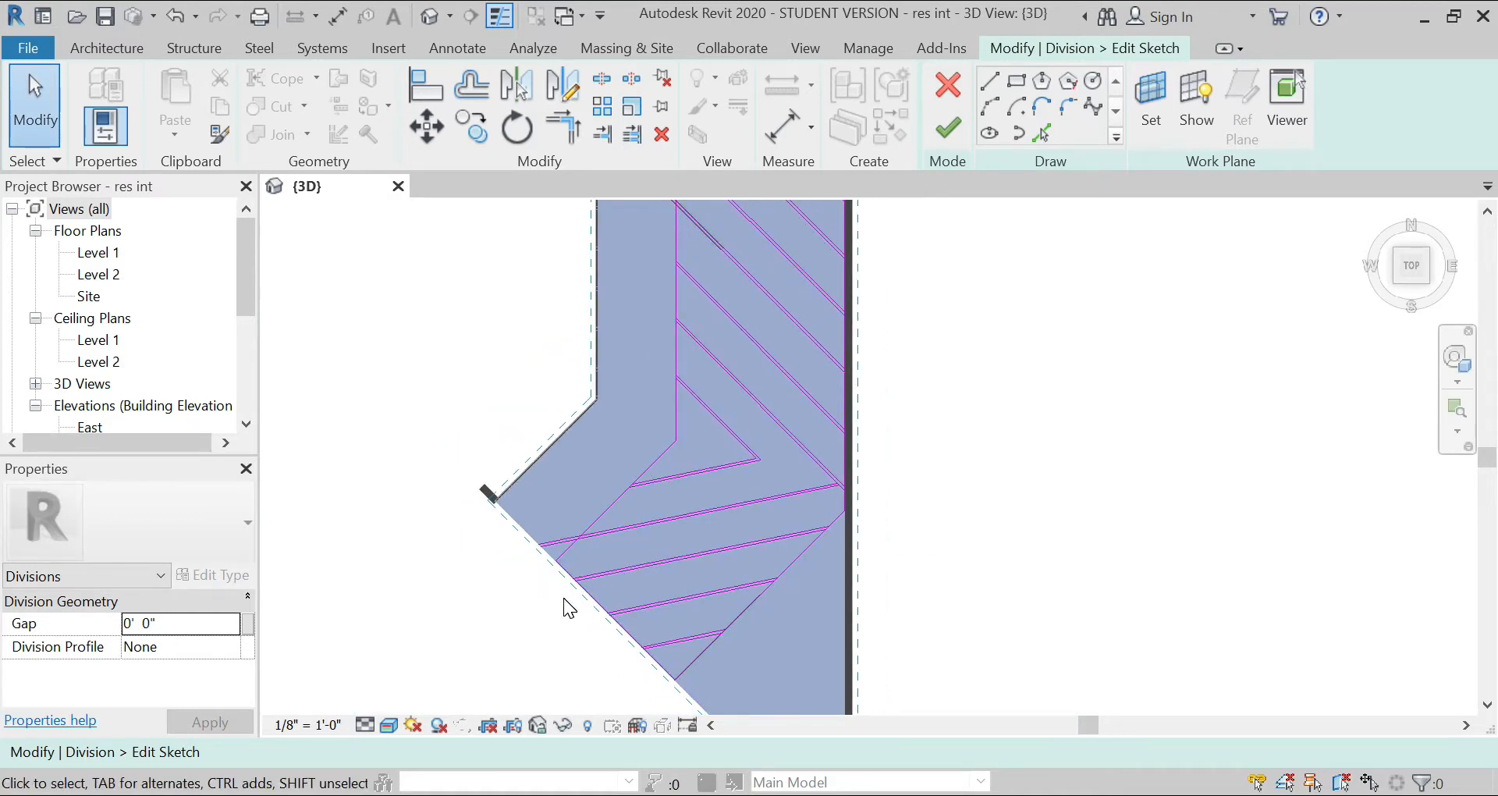
{"action": "scroll", "coordinate": [563, 597], "scroll_direction": "down", "scroll_amount": 2}
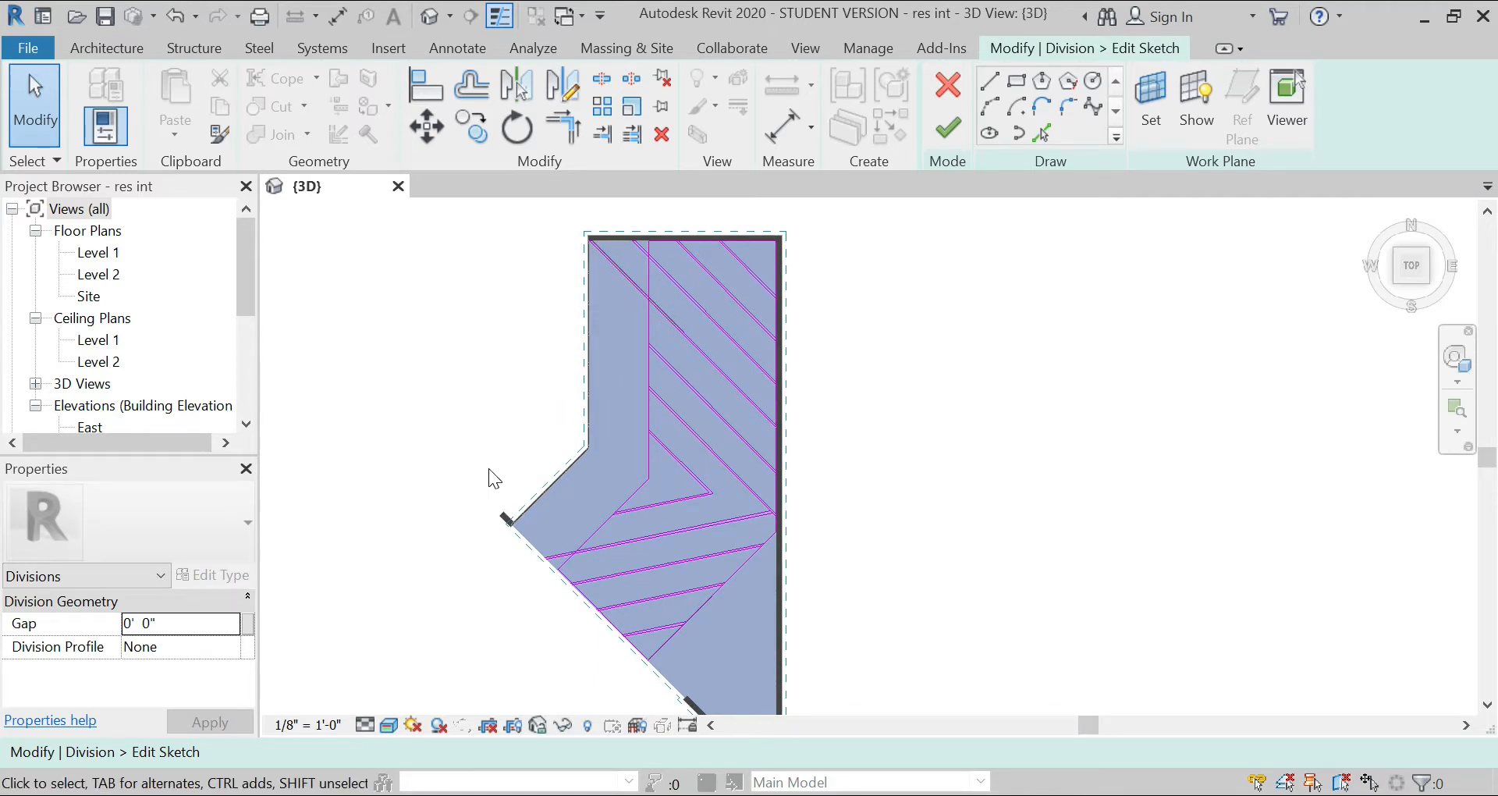
{"action": "scroll", "coordinate": [511, 531], "scroll_direction": "up", "scroll_amount": 5}
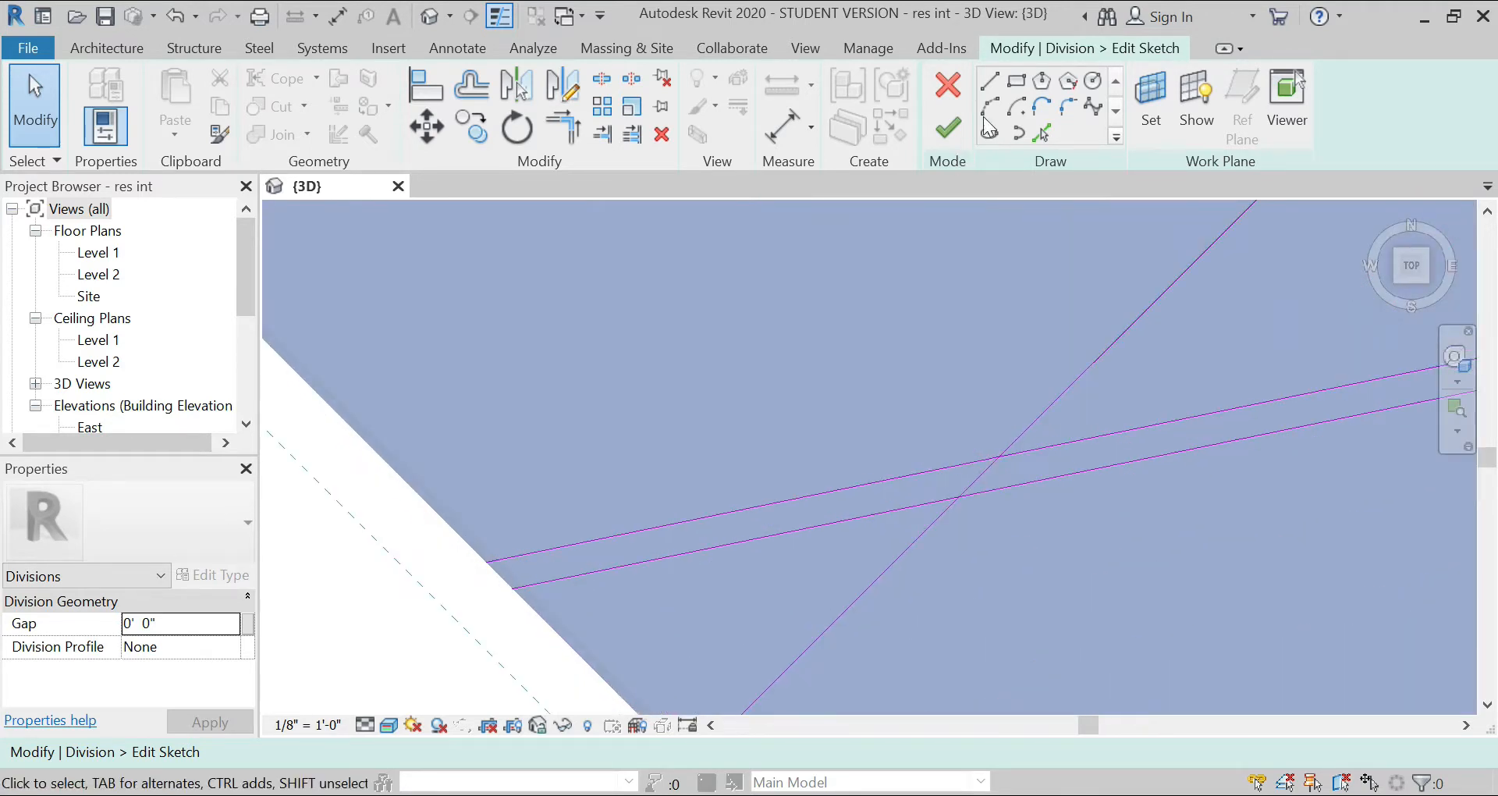
{"action": "left_click", "coordinate": [993, 85]}
{"action": "left_click", "coordinate": [489, 563]}
{"action": "left_click", "coordinate": [512, 589]}
{"action": "scroll", "coordinate": [419, 423], "scroll_direction": "down", "scroll_amount": 4}
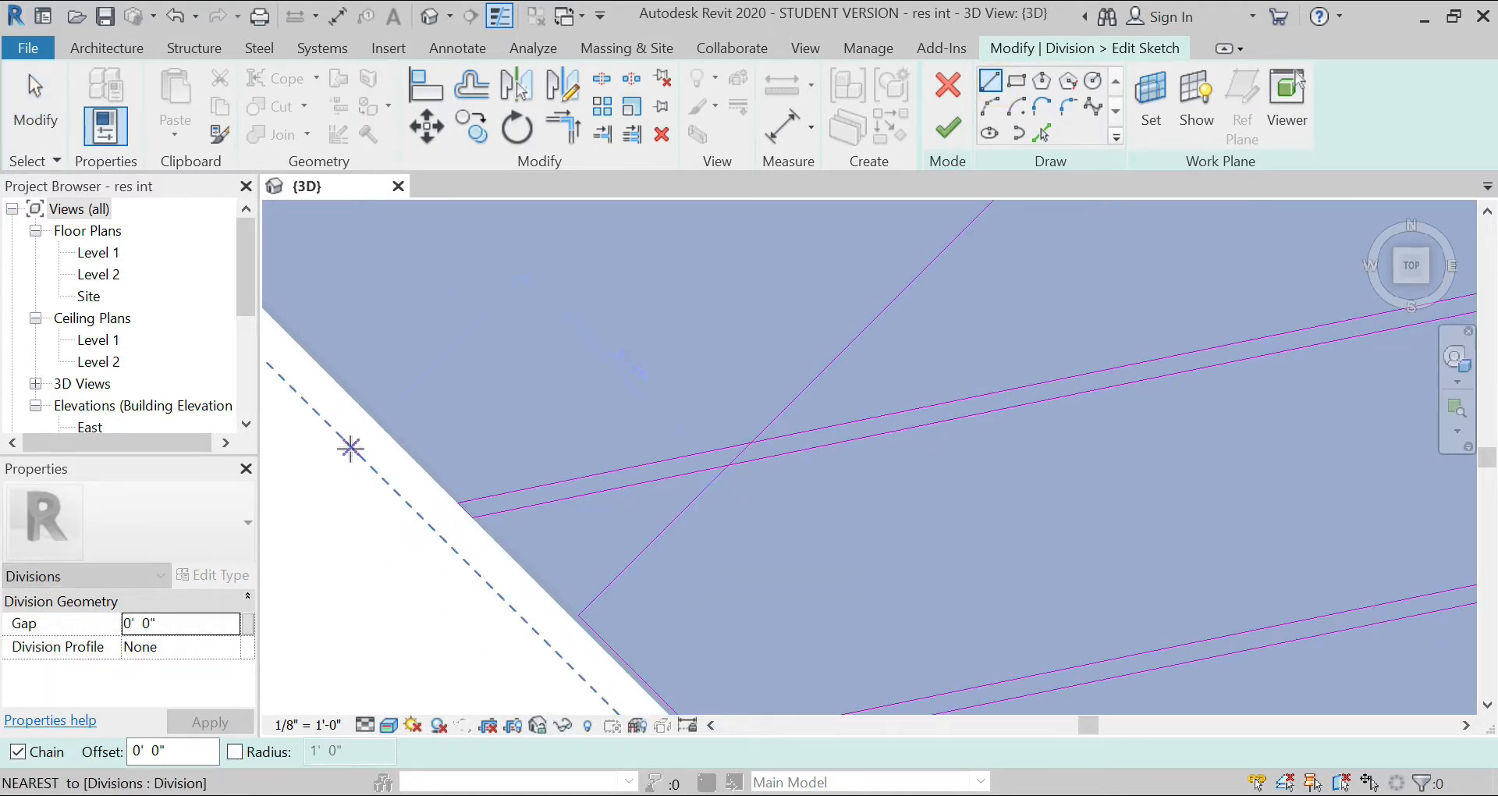
{"action": "scroll", "coordinate": [351, 448], "scroll_direction": "down", "scroll_amount": 2}
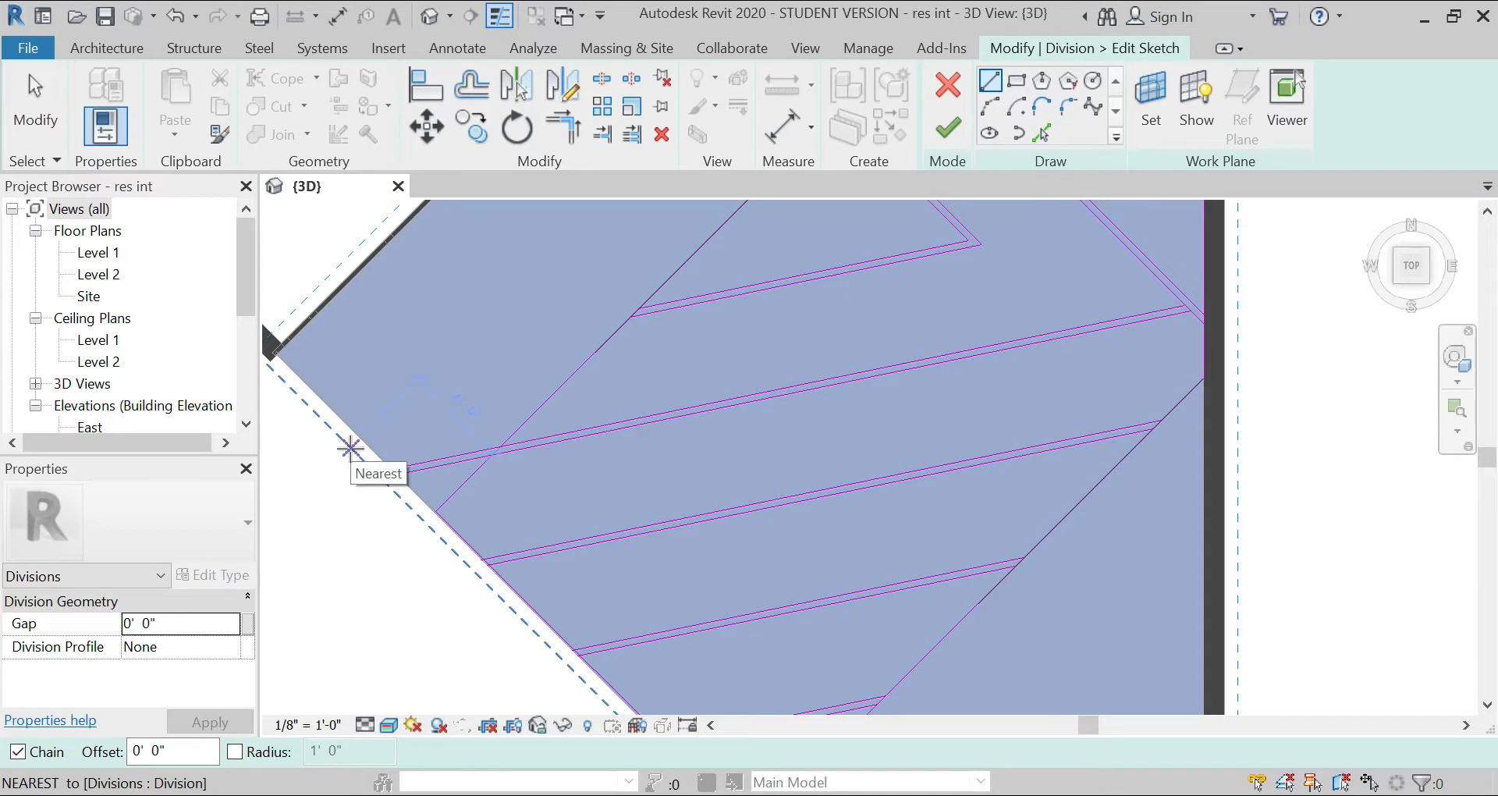
{"action": "scroll", "coordinate": [350, 448], "scroll_direction": "up", "scroll_amount": 3}
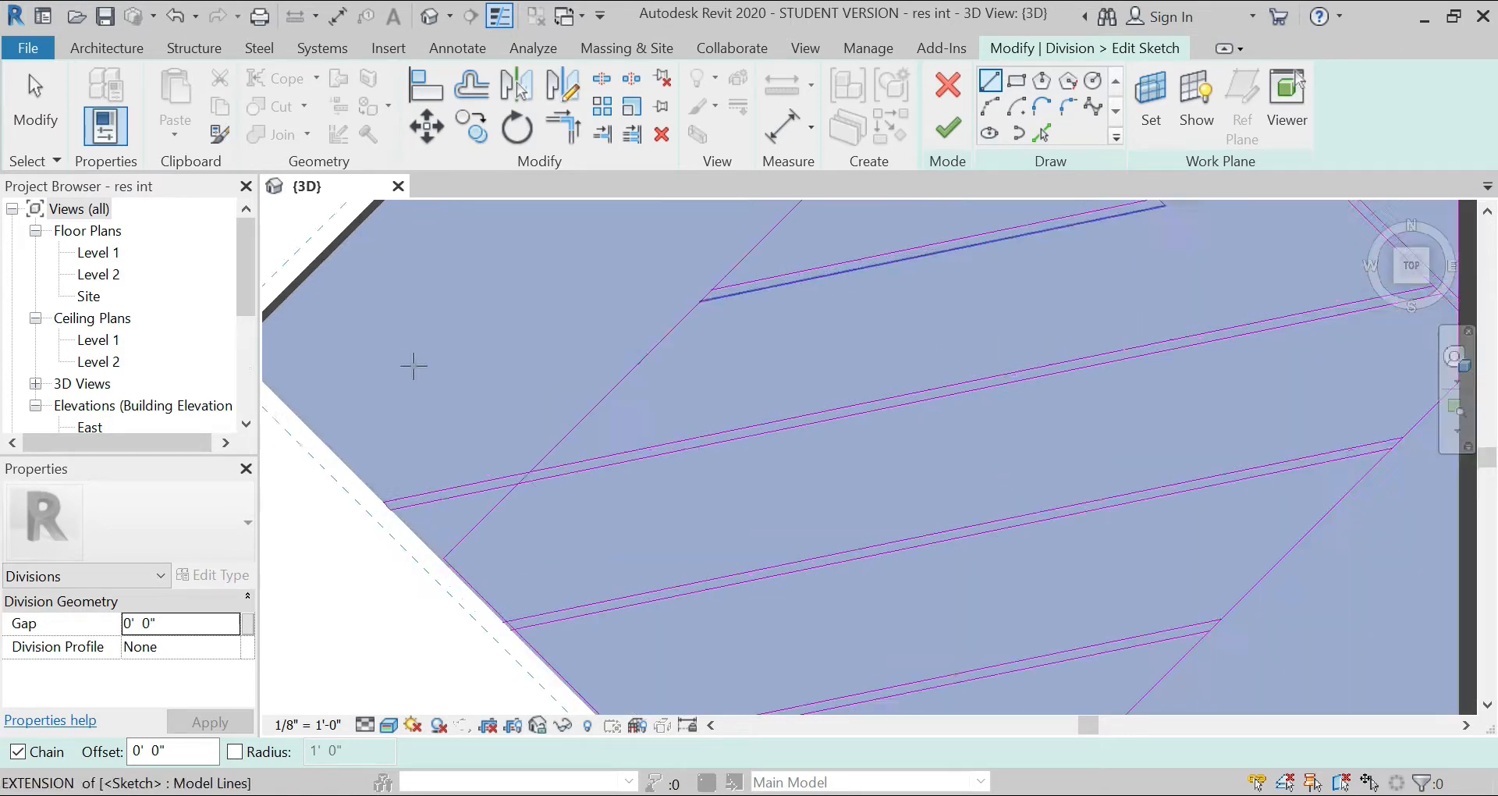
Step: Split the angled division line inside the strip that crosses it, and pull both cut ends back to the strip's lines
{"action": "left_click", "coordinate": [602, 81]}
{"action": "scroll", "coordinate": [562, 494], "scroll_direction": "up", "scroll_amount": 5}
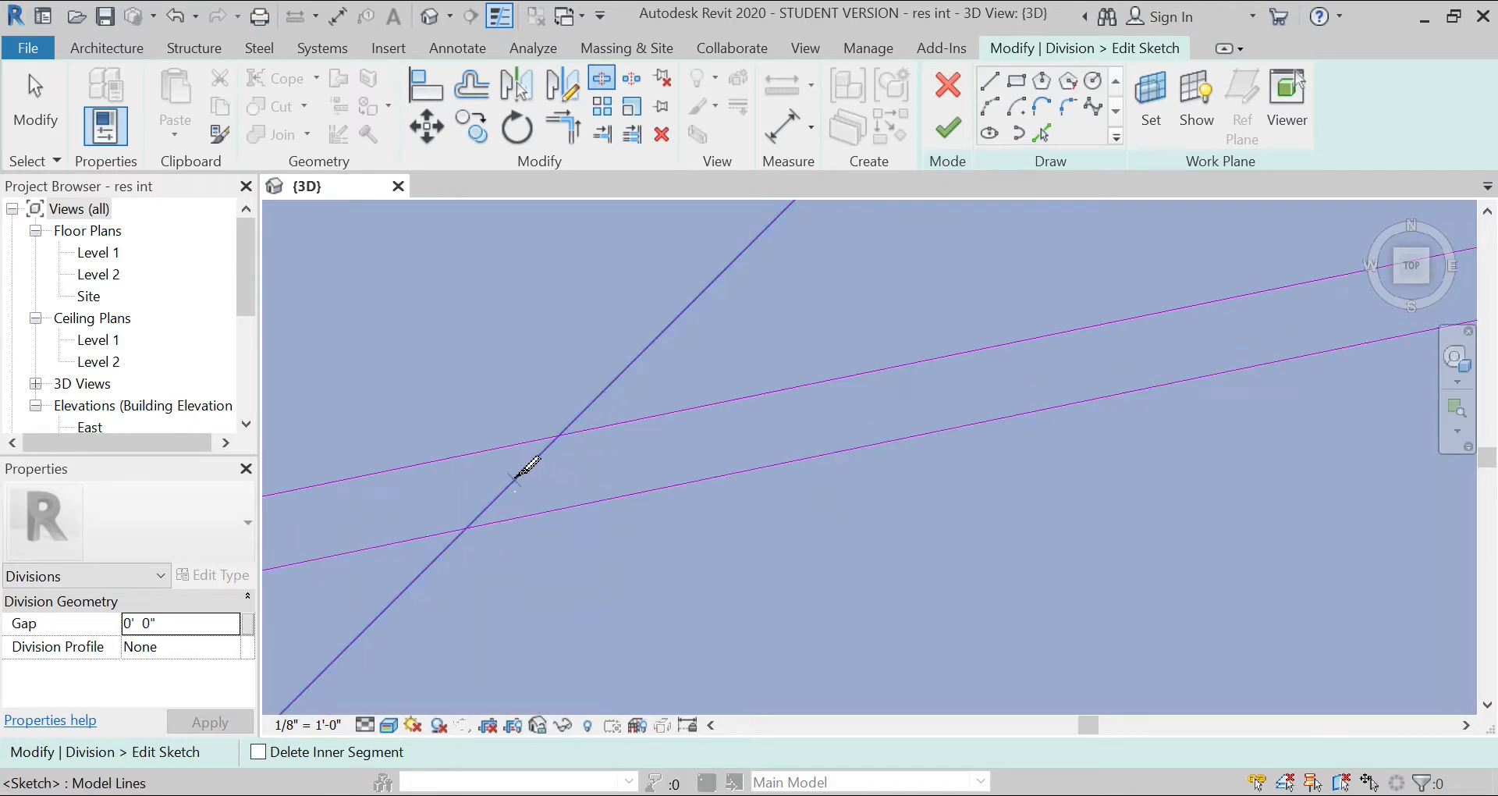
{"action": "left_click", "coordinate": [516, 479]}
{"action": "key", "text": "Escape"}
{"action": "left_click", "coordinate": [529, 465]}
{"action": "left_click_drag", "start_coordinate": [516, 478], "coordinate": [562, 436]}
{"action": "left_click", "coordinate": [513, 482]}
{"action": "left_click_drag", "start_coordinate": [515, 480], "coordinate": [469, 524]}
{"action": "scroll", "coordinate": [560, 369], "scroll_direction": "down", "scroll_amount": 5}
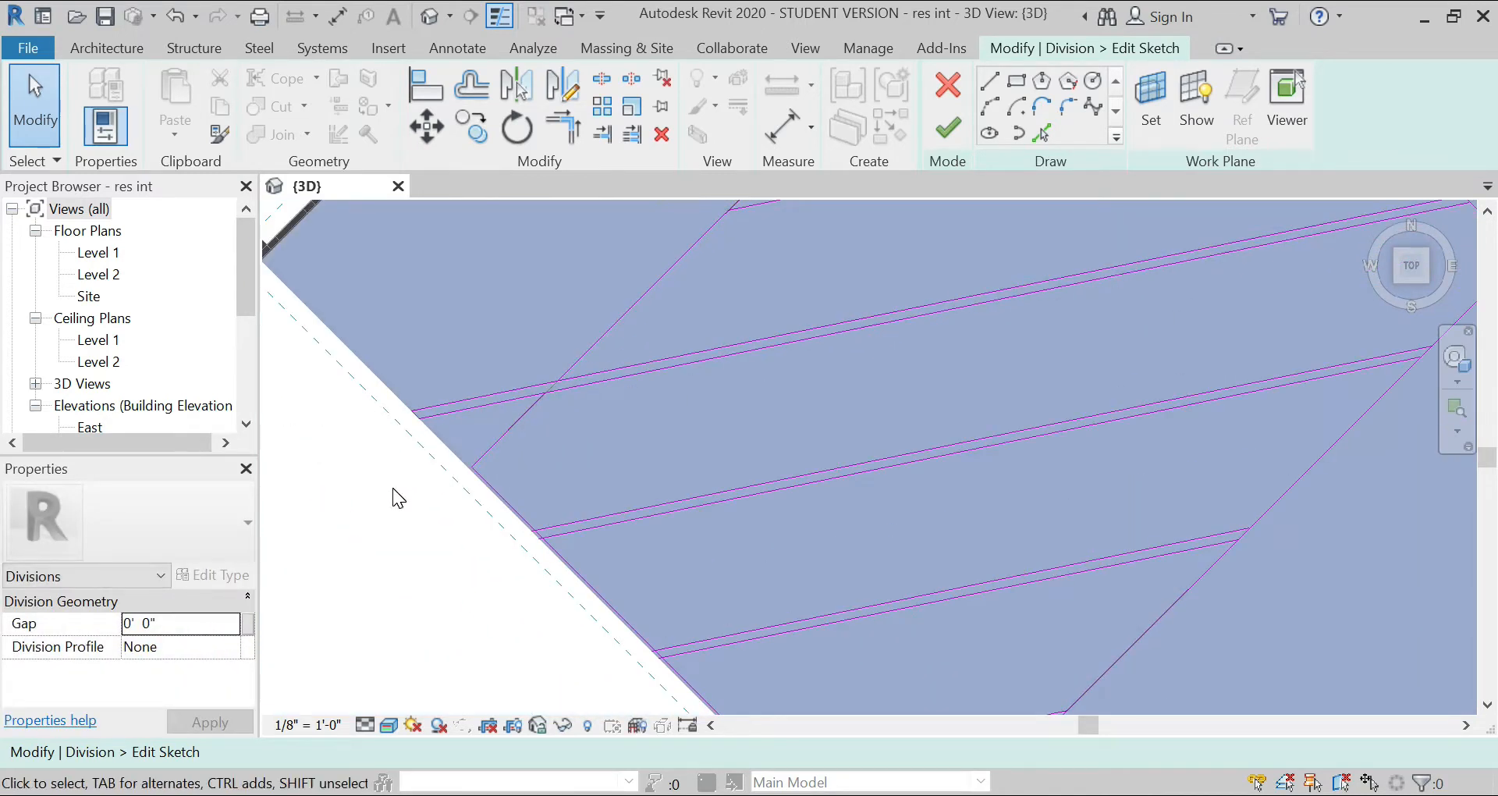
Step: Finish the division sketch and apply the part division
{"action": "scroll", "coordinate": [392, 489], "scroll_direction": "down", "scroll_amount": 1}
{"action": "scroll", "coordinate": [391, 489], "scroll_direction": "down", "scroll_amount": 1}
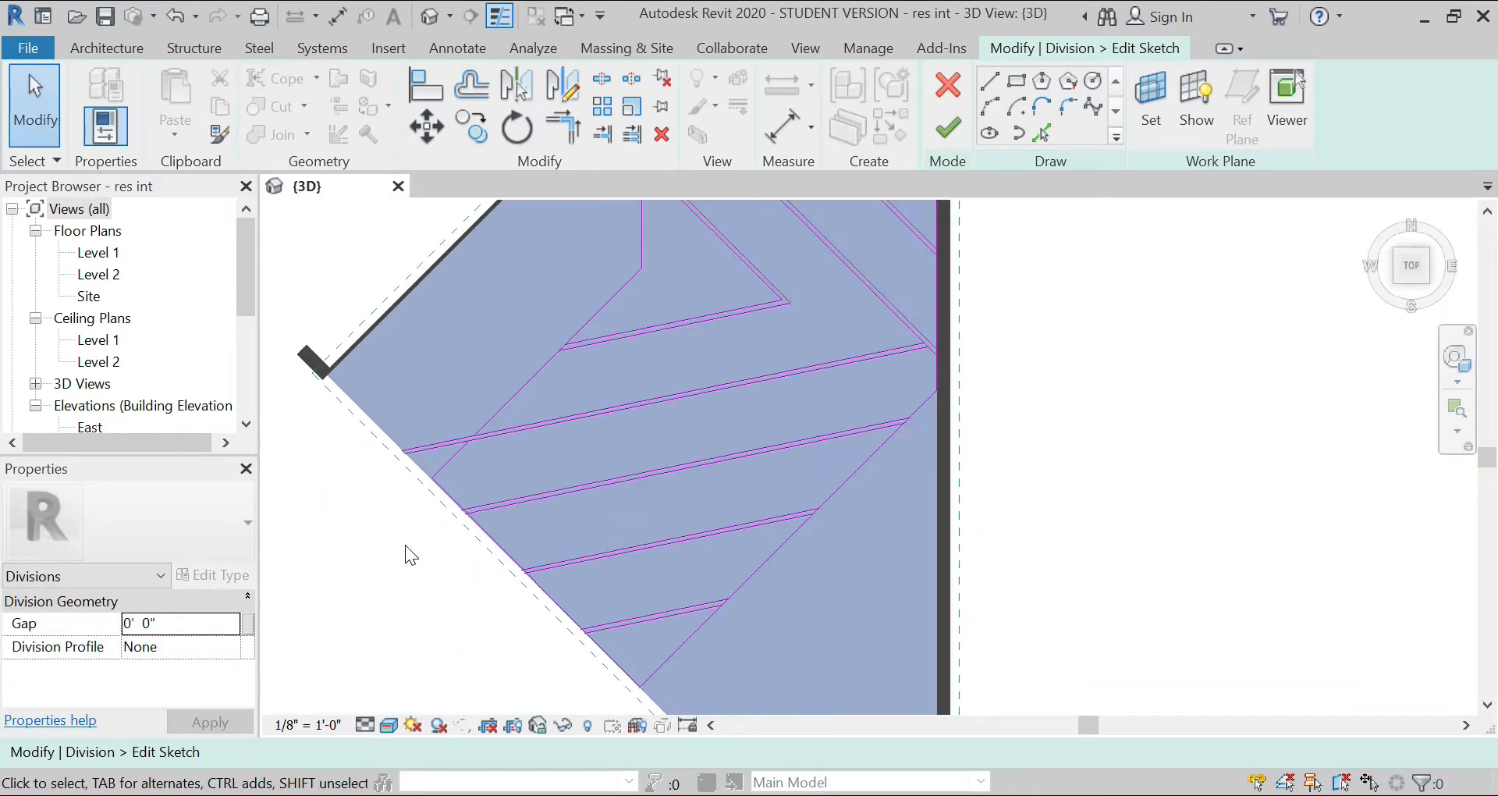
{"action": "scroll", "coordinate": [437, 554], "scroll_direction": "down", "scroll_amount": 1}
{"action": "scroll", "coordinate": [508, 573], "scroll_direction": "down", "scroll_amount": 2}
{"action": "left_click", "coordinate": [937, 138]}
{"action": "left_click", "coordinate": [936, 137]}
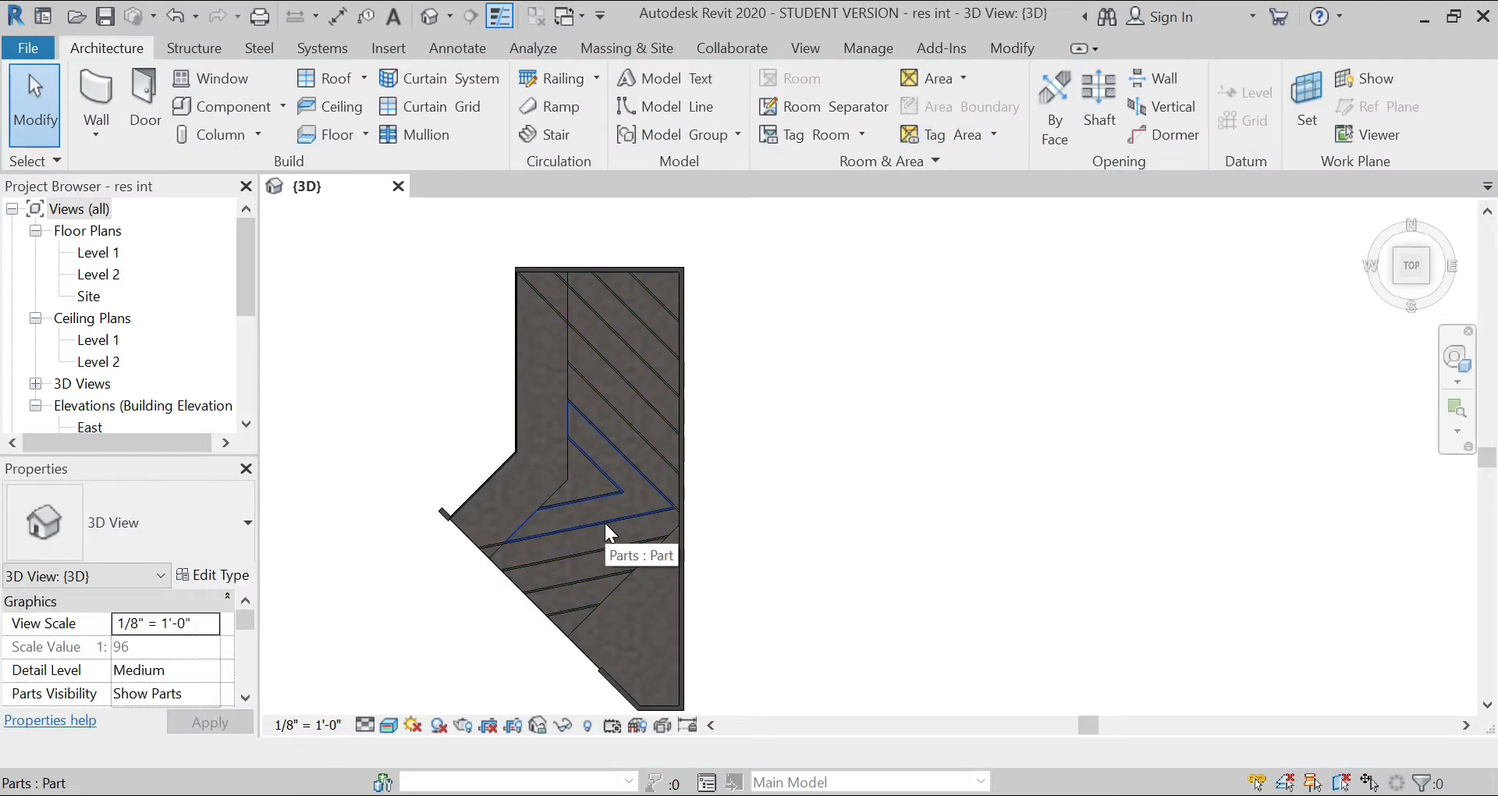
Step: Select the inner V-shaped strip part plus the long diagonal strip and the lower strip that meet at the east wall
{"action": "scroll", "coordinate": [568, 505], "scroll_direction": "up", "scroll_amount": 8}
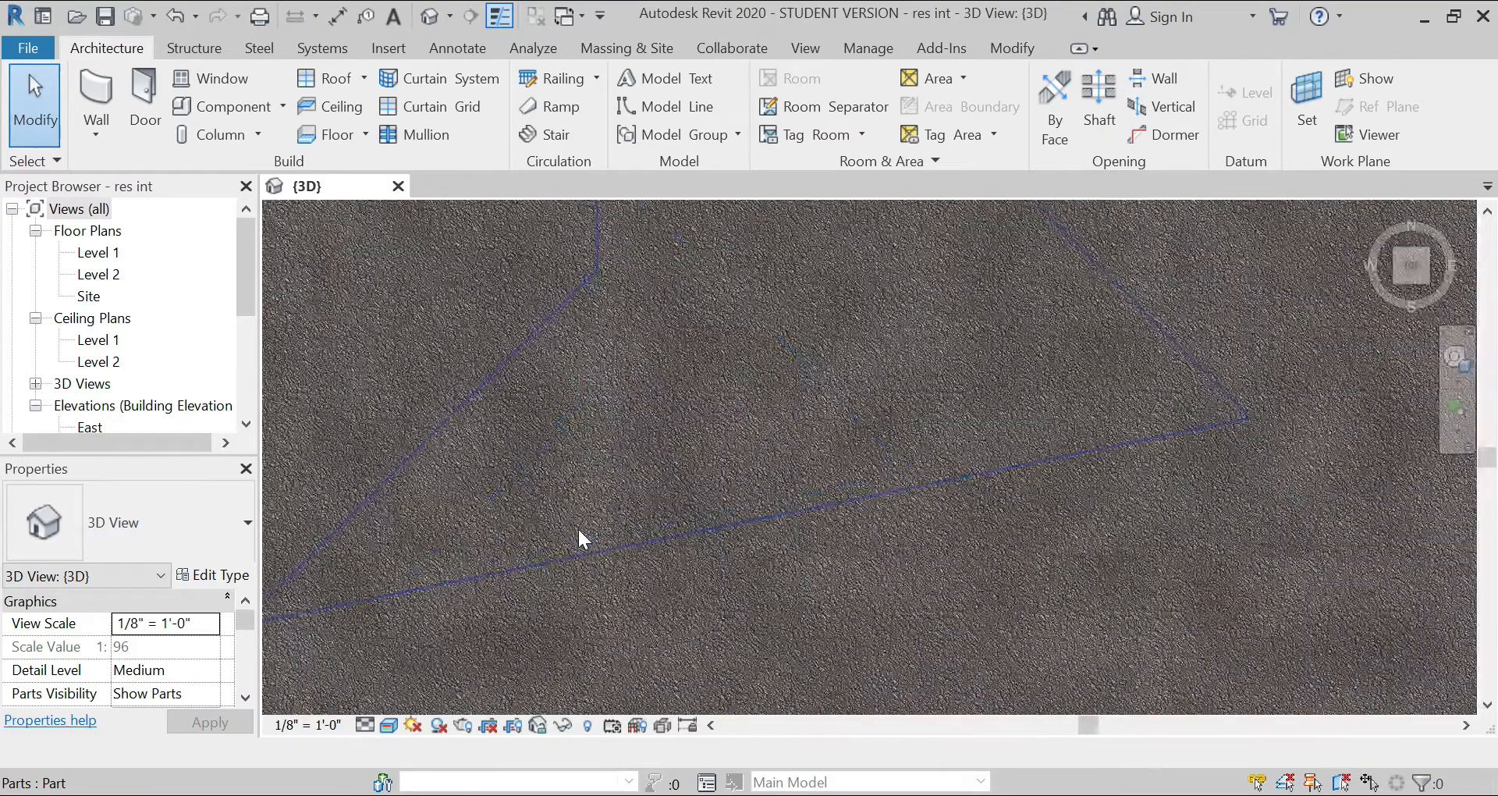
{"action": "left_click", "coordinate": [614, 578]}
{"action": "scroll", "coordinate": [608, 550], "scroll_direction": "down", "scroll_amount": 5}
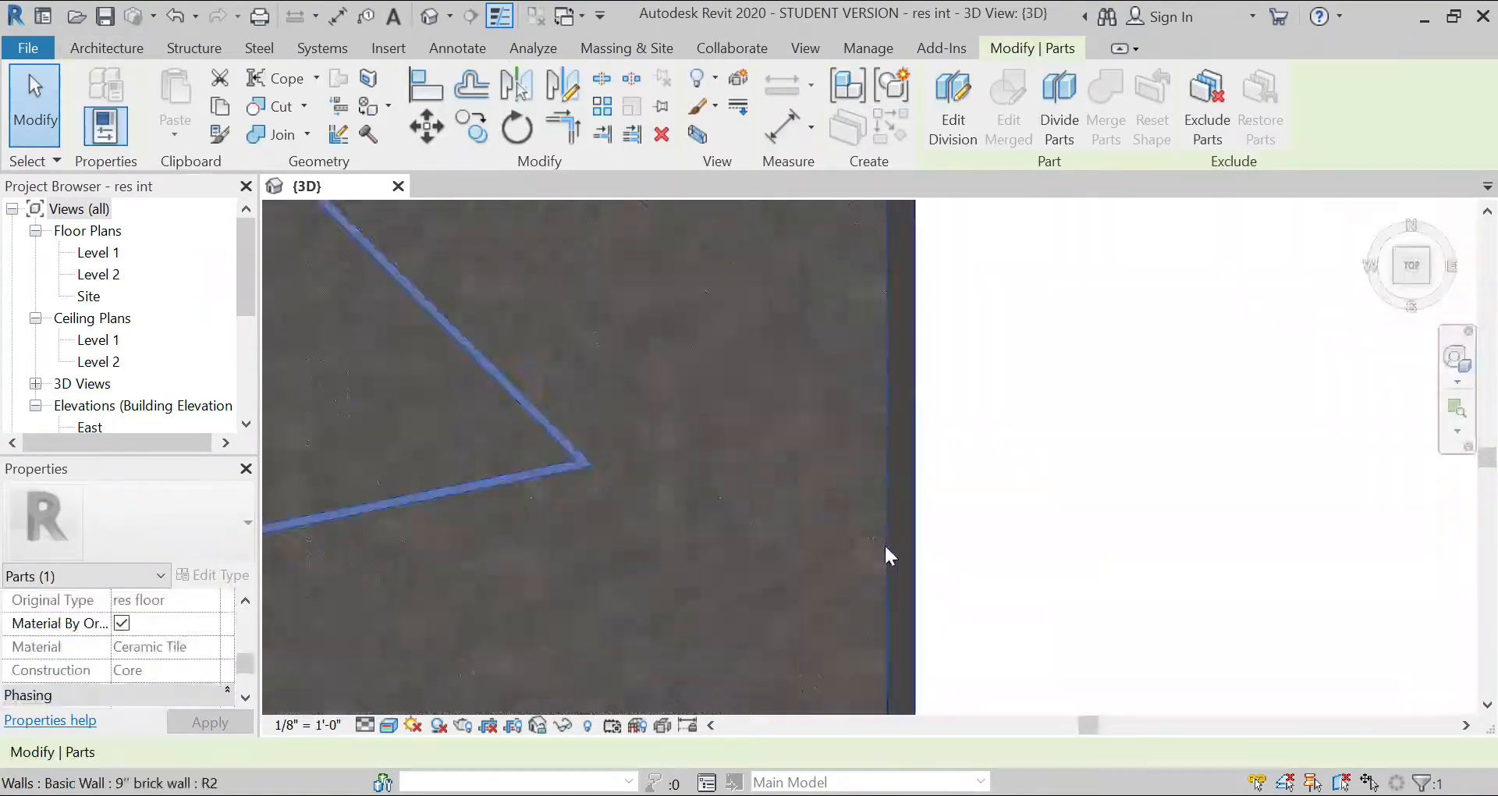
{"action": "scroll", "coordinate": [884, 546], "scroll_direction": "up", "scroll_amount": 4}
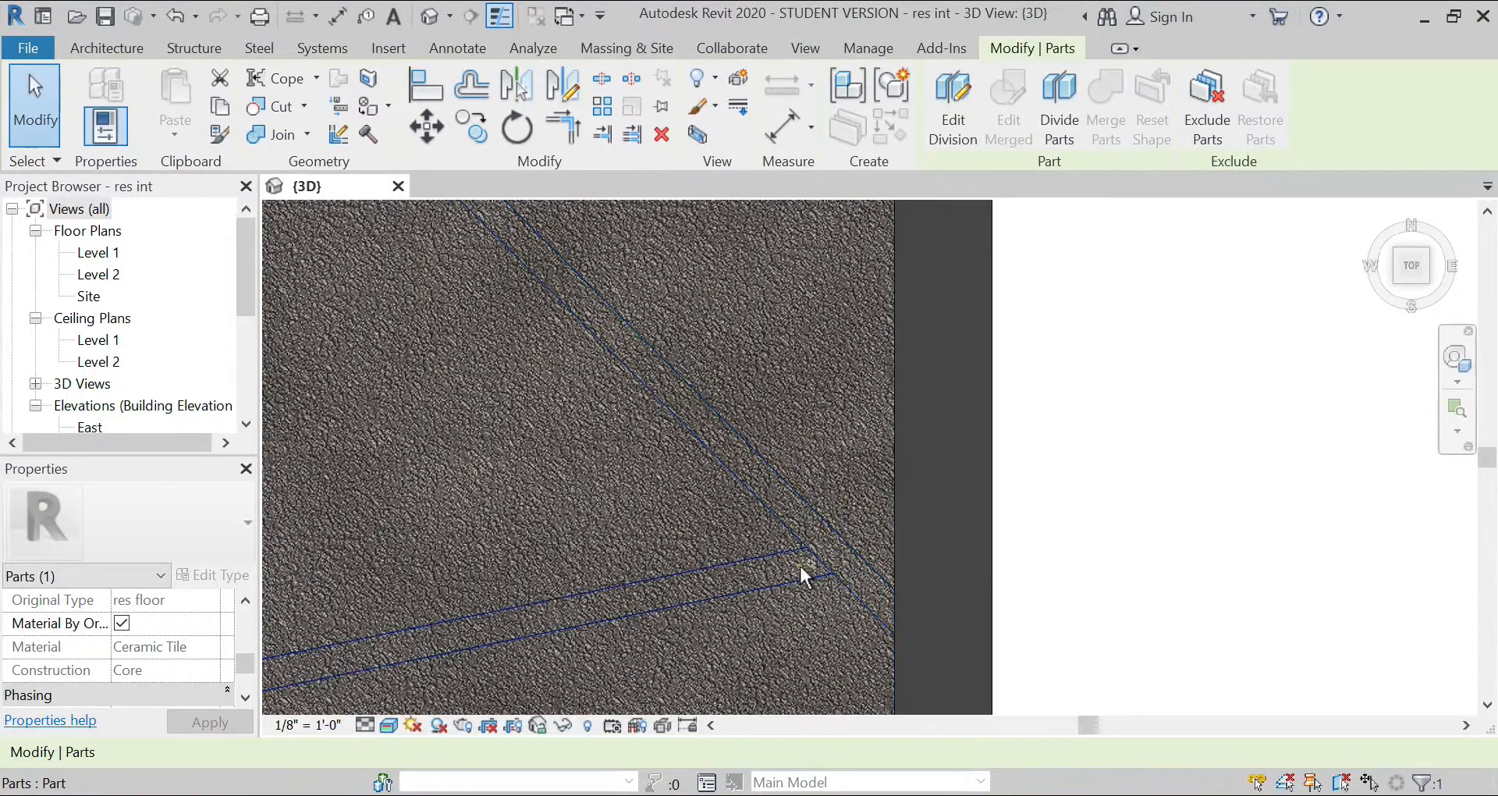
{"action": "left_click", "coordinate": [804, 570], "text": "ctrl"}
{"action": "left_click", "coordinate": [825, 548], "text": "ctrl"}
{"action": "scroll", "coordinate": [869, 509], "scroll_direction": "down", "scroll_amount": 3}
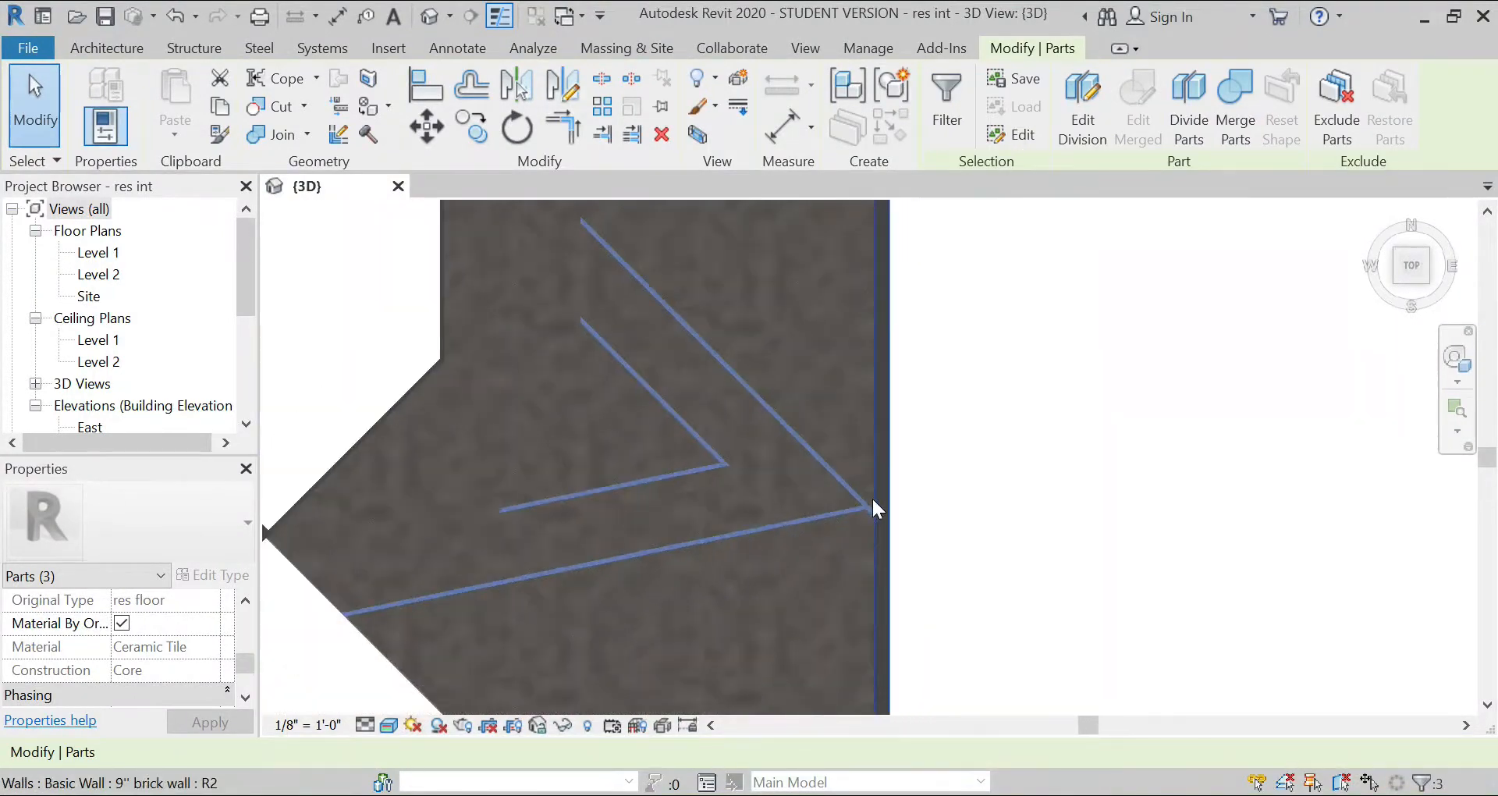
Step: Add the first strip south of the one meeting the east wall to the selection, leaving out the large floor area beside it
{"action": "scroll", "coordinate": [653, 617], "scroll_direction": "up", "scroll_amount": 6}
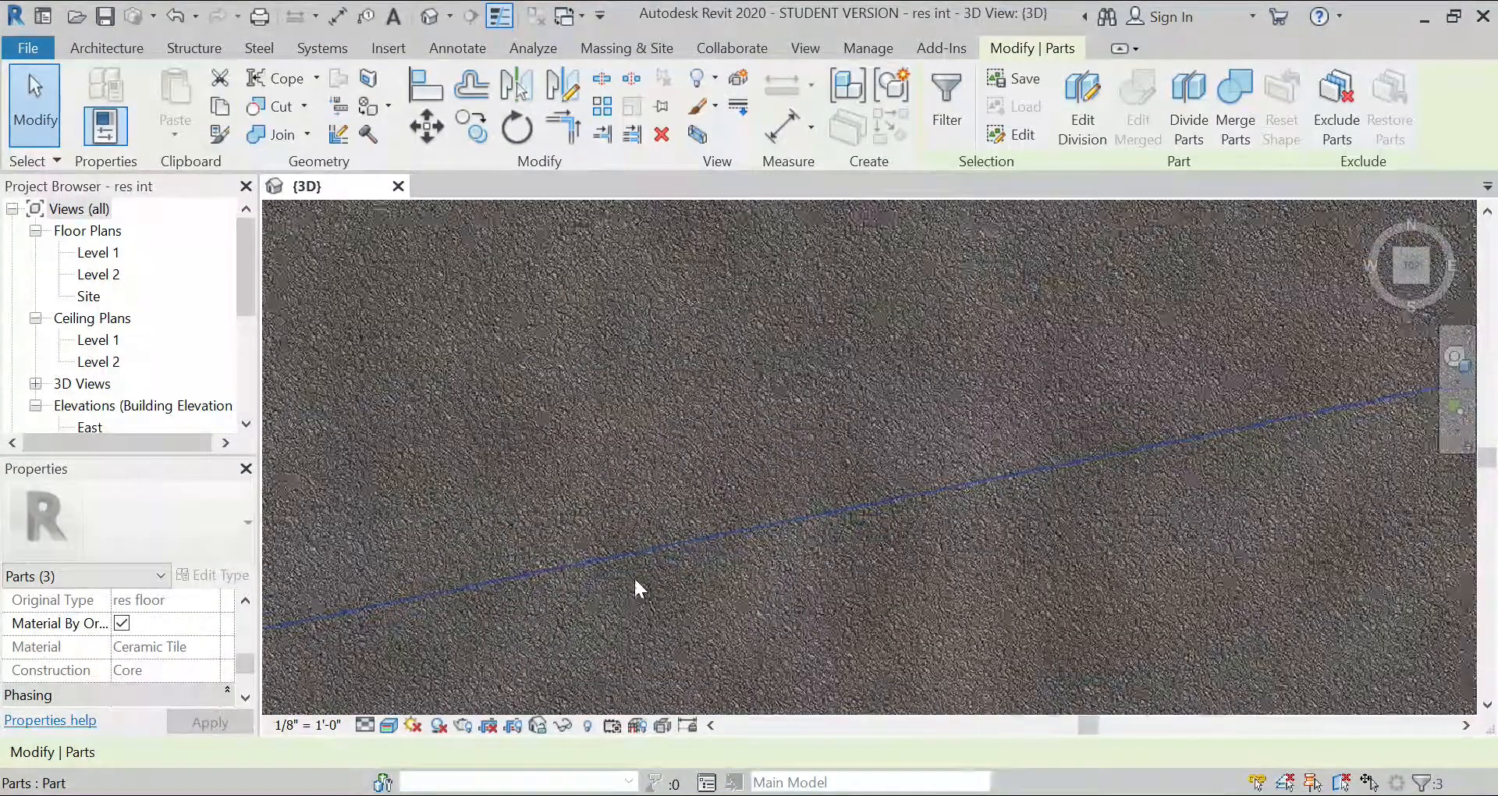
{"action": "left_click", "coordinate": [639, 531], "text": "ctrl"}
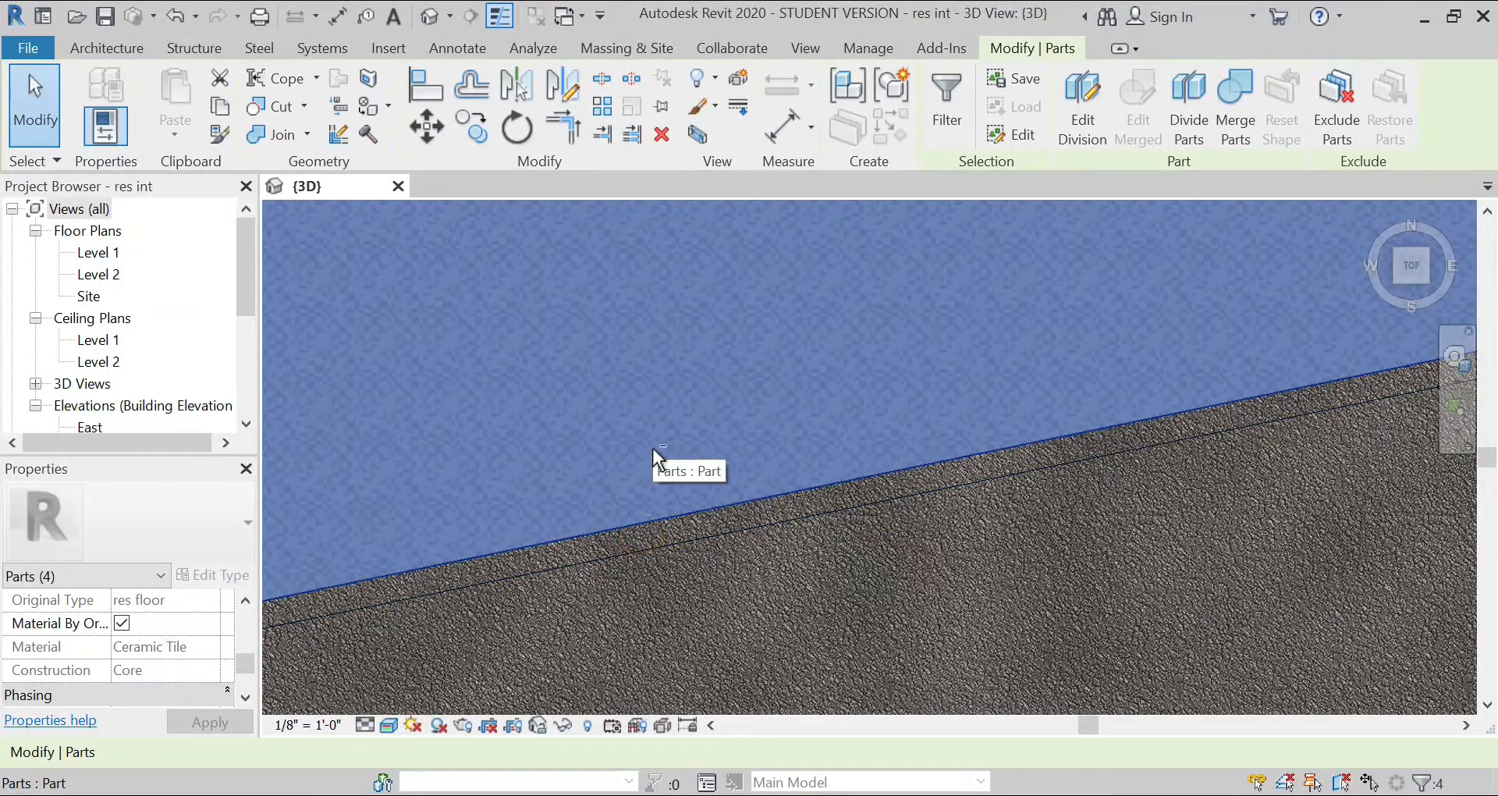
{"action": "left_click", "coordinate": [653, 448], "text": "shift"}
{"action": "left_click", "coordinate": [674, 529], "text": "ctrl"}
{"action": "scroll", "coordinate": [660, 451], "scroll_direction": "down", "scroll_amount": 3}
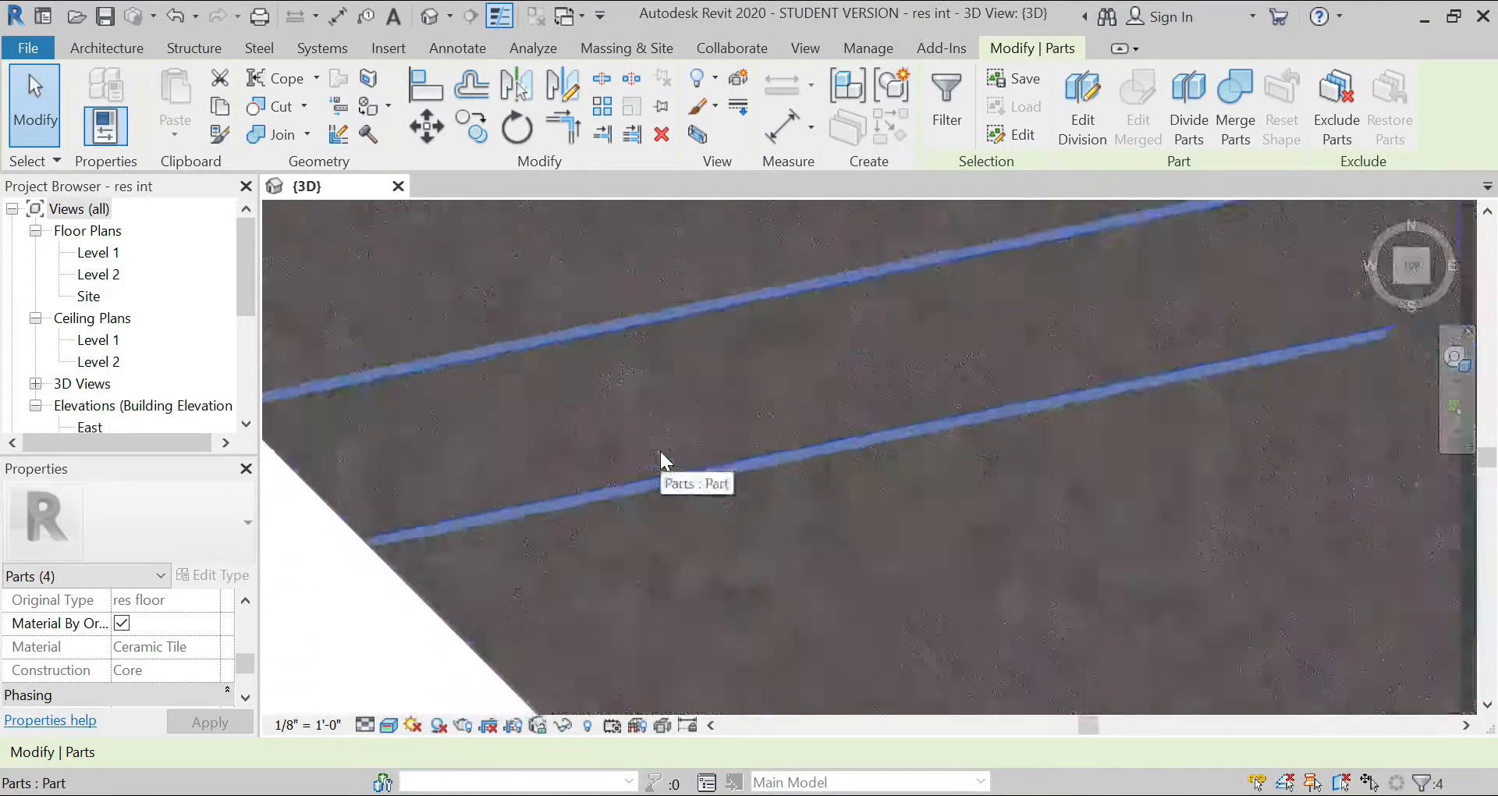
Step: Add the two remaining southern strip parts along the floor's southwest edge to the selection
{"action": "scroll", "coordinate": [660, 451], "scroll_direction": "down", "scroll_amount": 3}
{"action": "scroll", "coordinate": [697, 526], "scroll_direction": "up", "scroll_amount": 5}
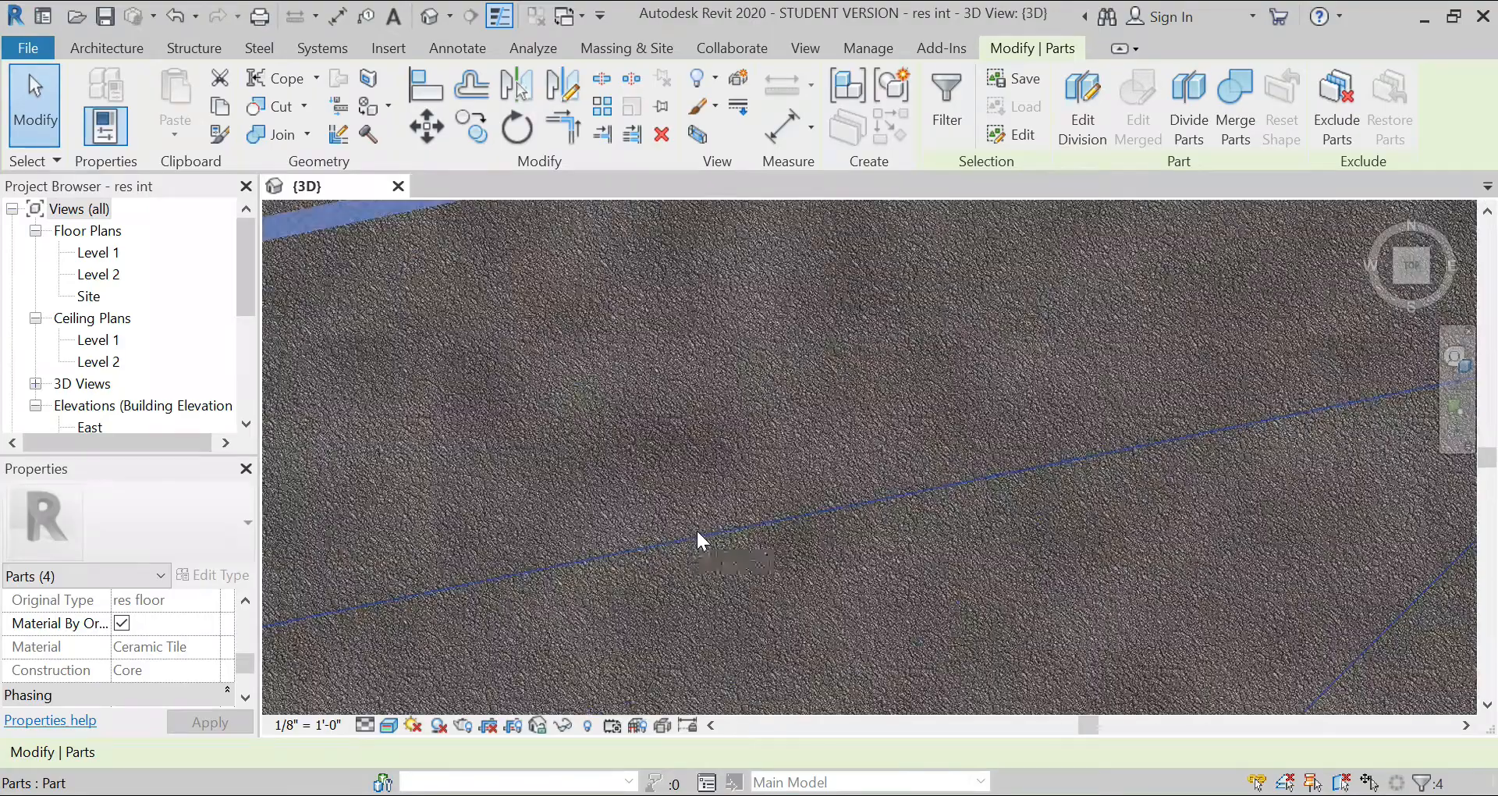
{"action": "left_click", "coordinate": [698, 522], "text": "ctrl"}
{"action": "scroll", "coordinate": [691, 402], "scroll_direction": "down", "scroll_amount": 4}
{"action": "scroll", "coordinate": [733, 515], "scroll_direction": "up", "scroll_amount": 5}
{"action": "scroll", "coordinate": [702, 562], "scroll_direction": "down", "scroll_amount": 3}
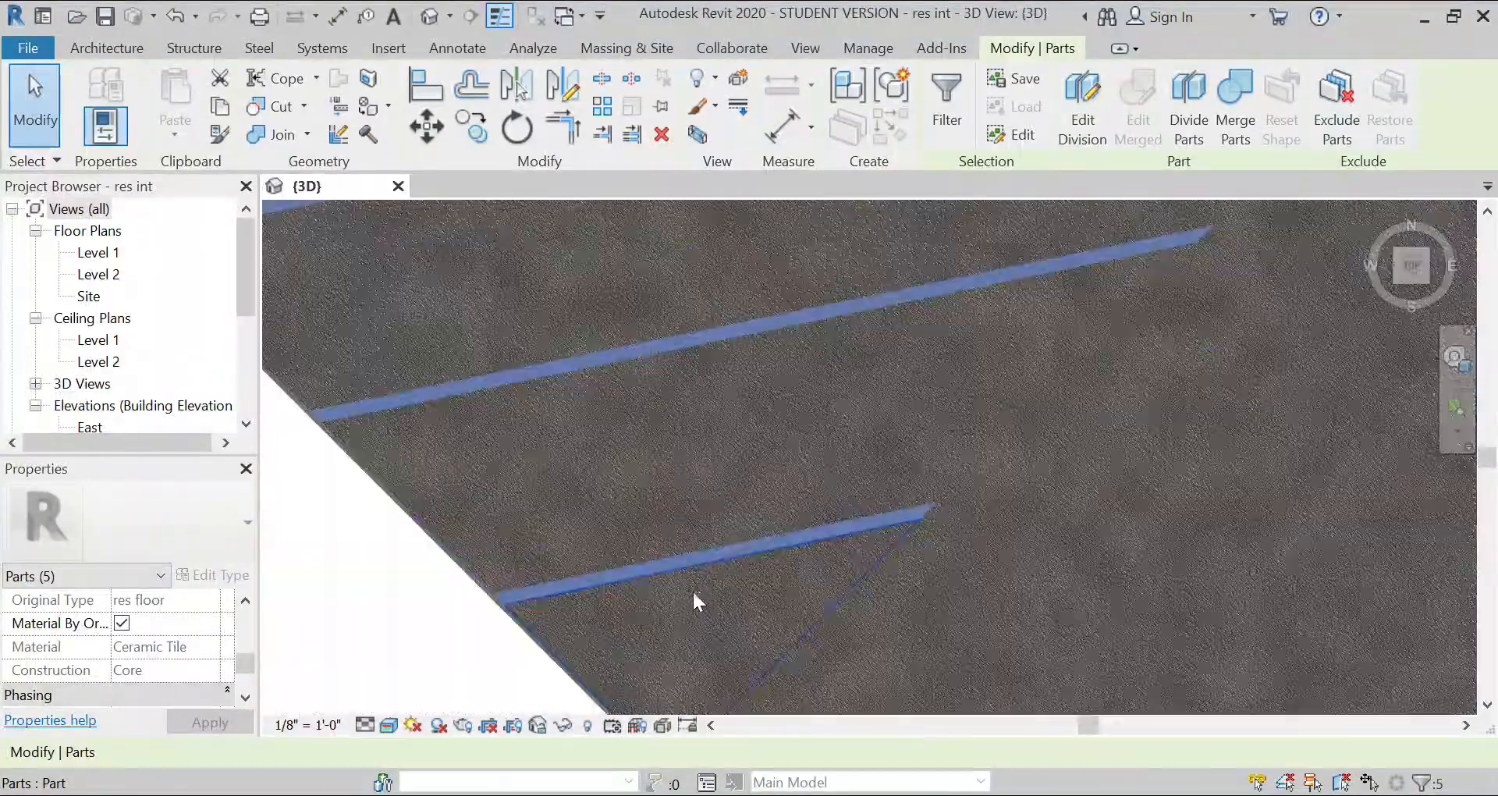
{"action": "scroll", "coordinate": [690, 593], "scroll_direction": "down", "scroll_amount": 3}
{"action": "scroll", "coordinate": [716, 461], "scroll_direction": "up", "scroll_amount": 5}
{"action": "left_click", "coordinate": [706, 437], "text": "ctrl"}
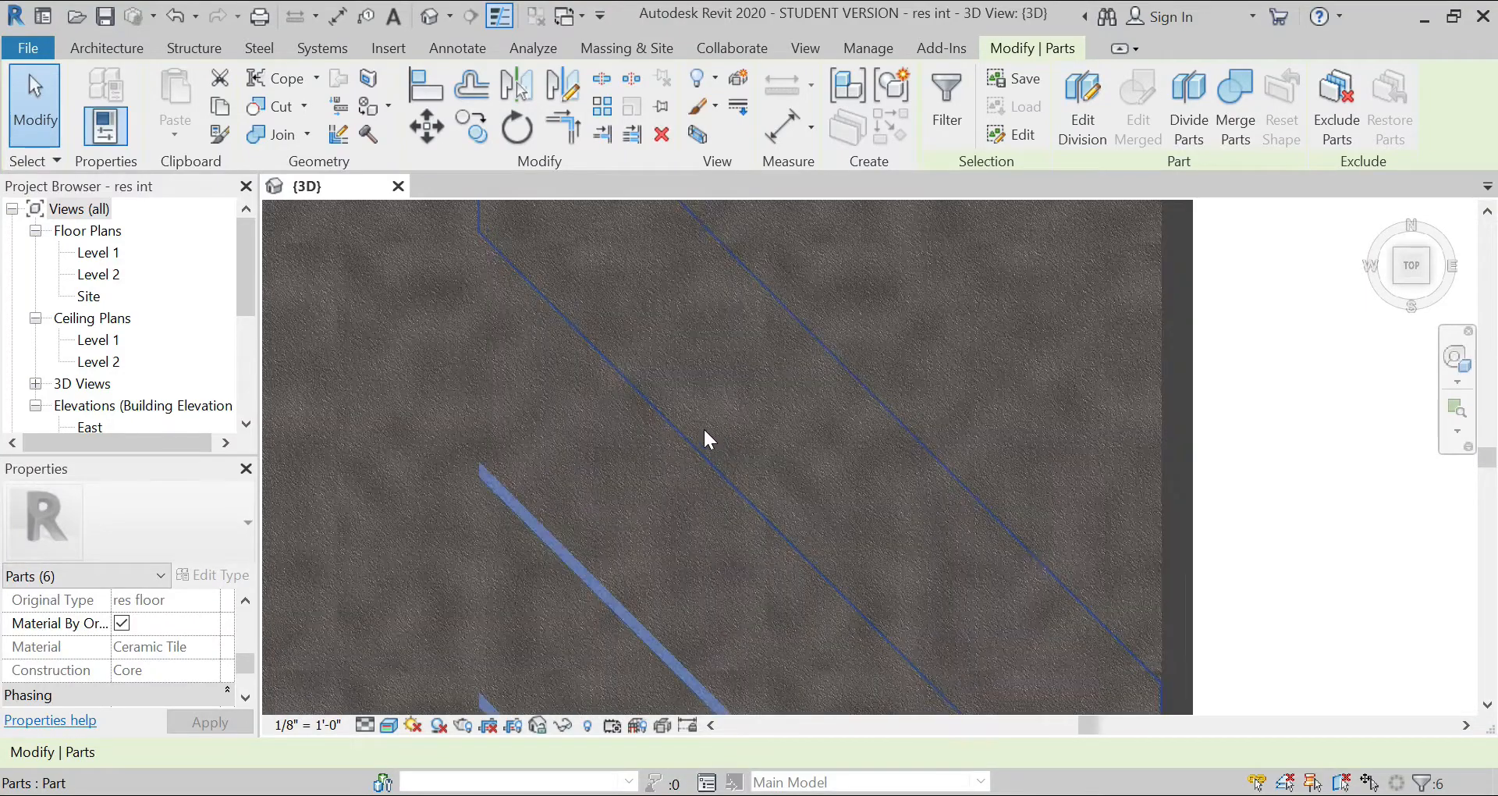
Step: Add the next two diagonal strips north of the long diagonal strip to the selection
{"action": "scroll", "coordinate": [704, 433], "scroll_direction": "up", "scroll_amount": 3}
{"action": "left_click", "coordinate": [669, 514], "text": "ctrl"}
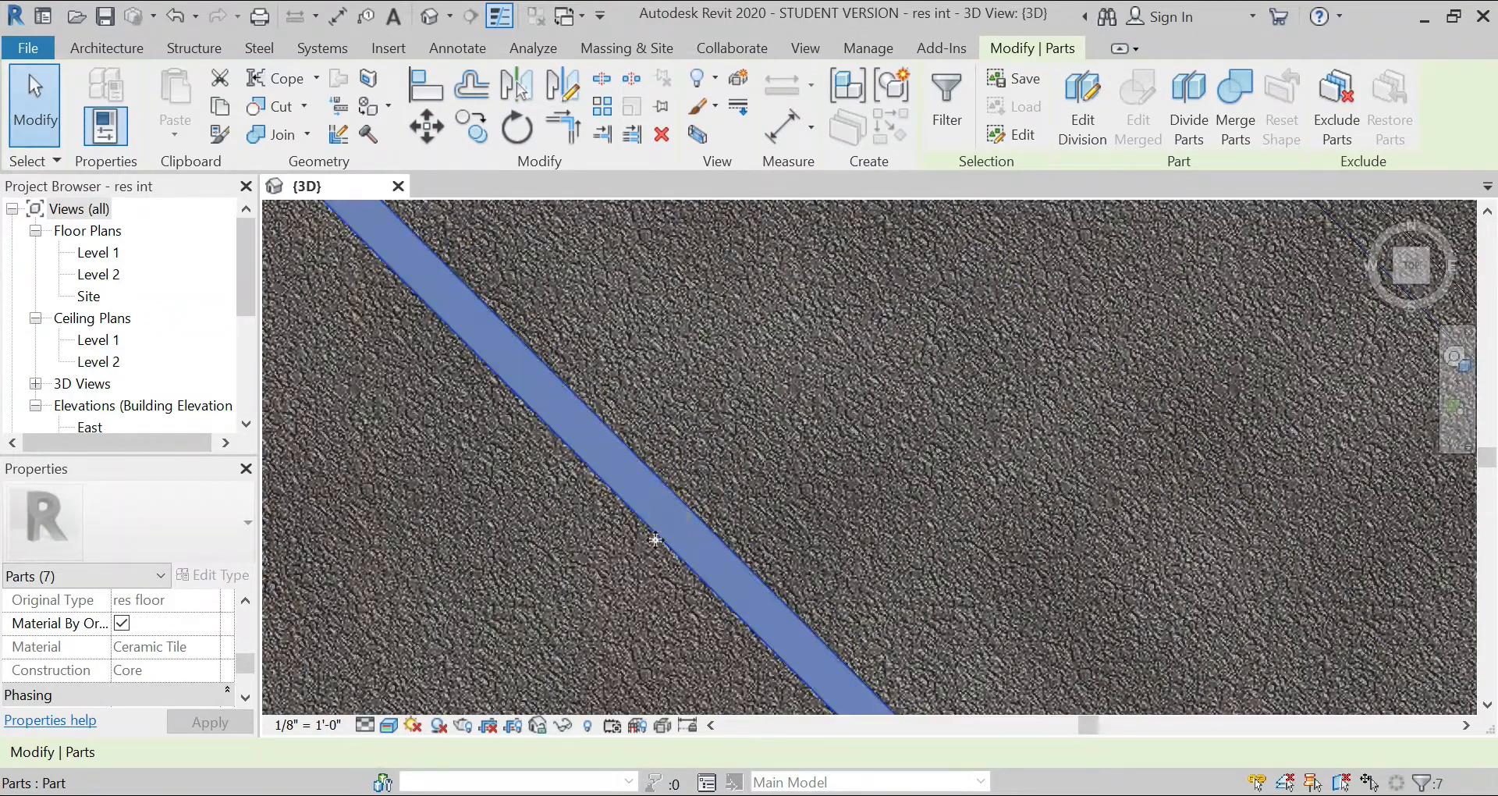
{"action": "scroll", "coordinate": [644, 566], "scroll_direction": "down", "scroll_amount": 4}
{"action": "scroll", "coordinate": [732, 444], "scroll_direction": "up", "scroll_amount": 4}
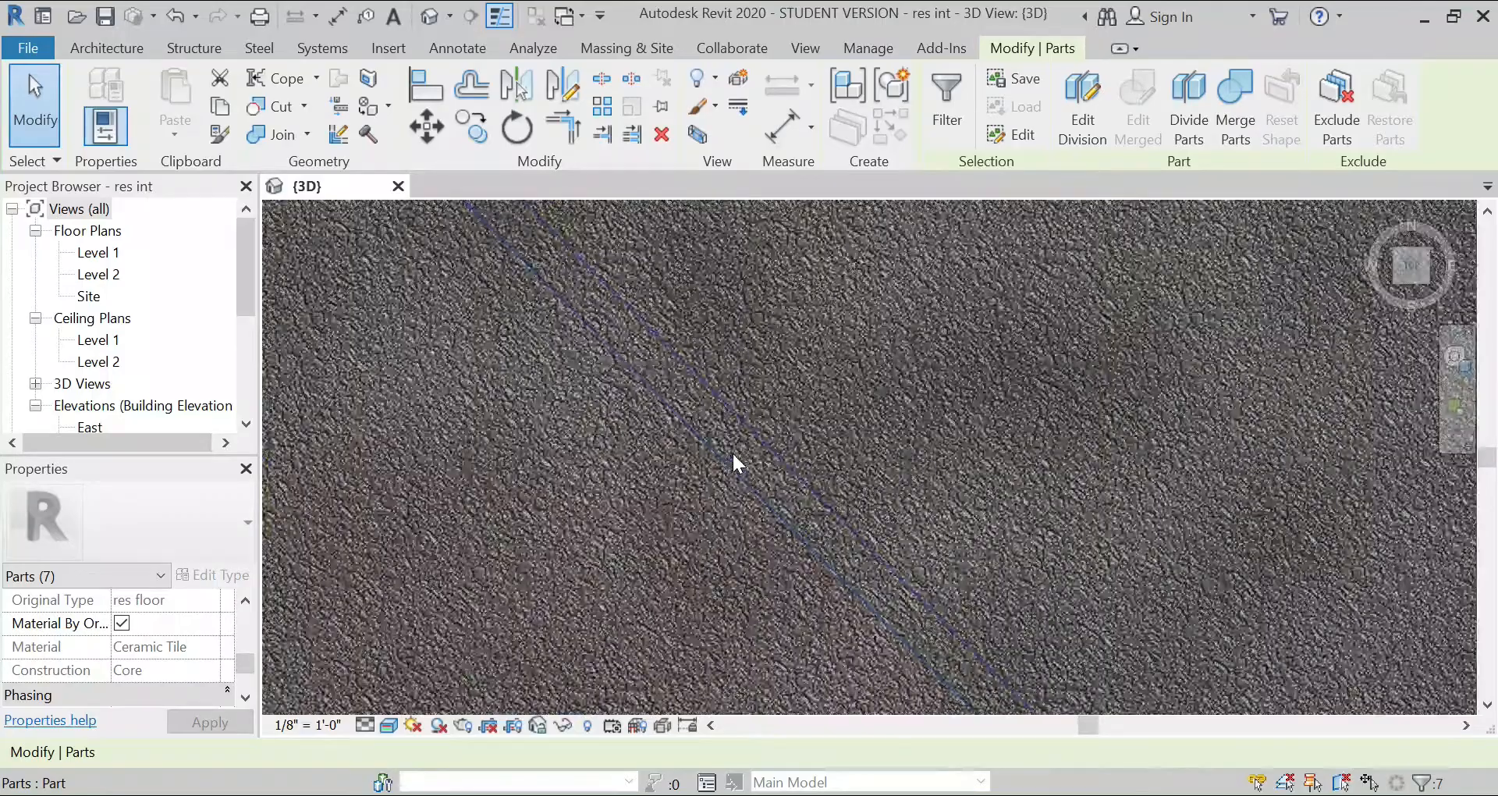
{"action": "left_click", "coordinate": [741, 451], "text": "ctrl"}
{"action": "scroll", "coordinate": [680, 547], "scroll_direction": "down", "scroll_amount": 1}
{"action": "scroll", "coordinate": [680, 538], "scroll_direction": "down", "scroll_amount": 3}
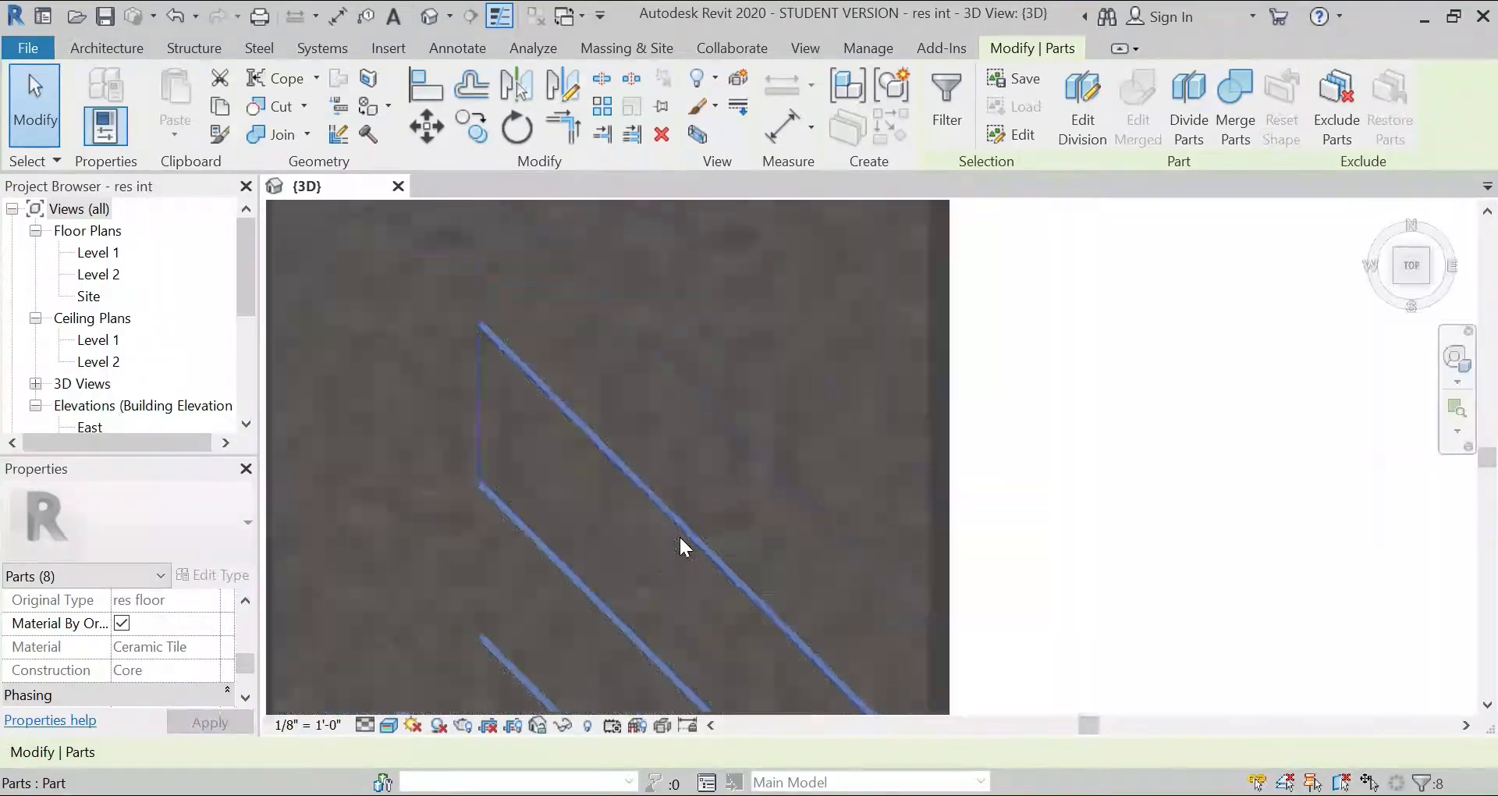
Step: Add the three northernmost diagonal strip parts, up to the floor's northeast corner, to the selection
{"action": "scroll", "coordinate": [746, 483], "scroll_direction": "up", "scroll_amount": 4}
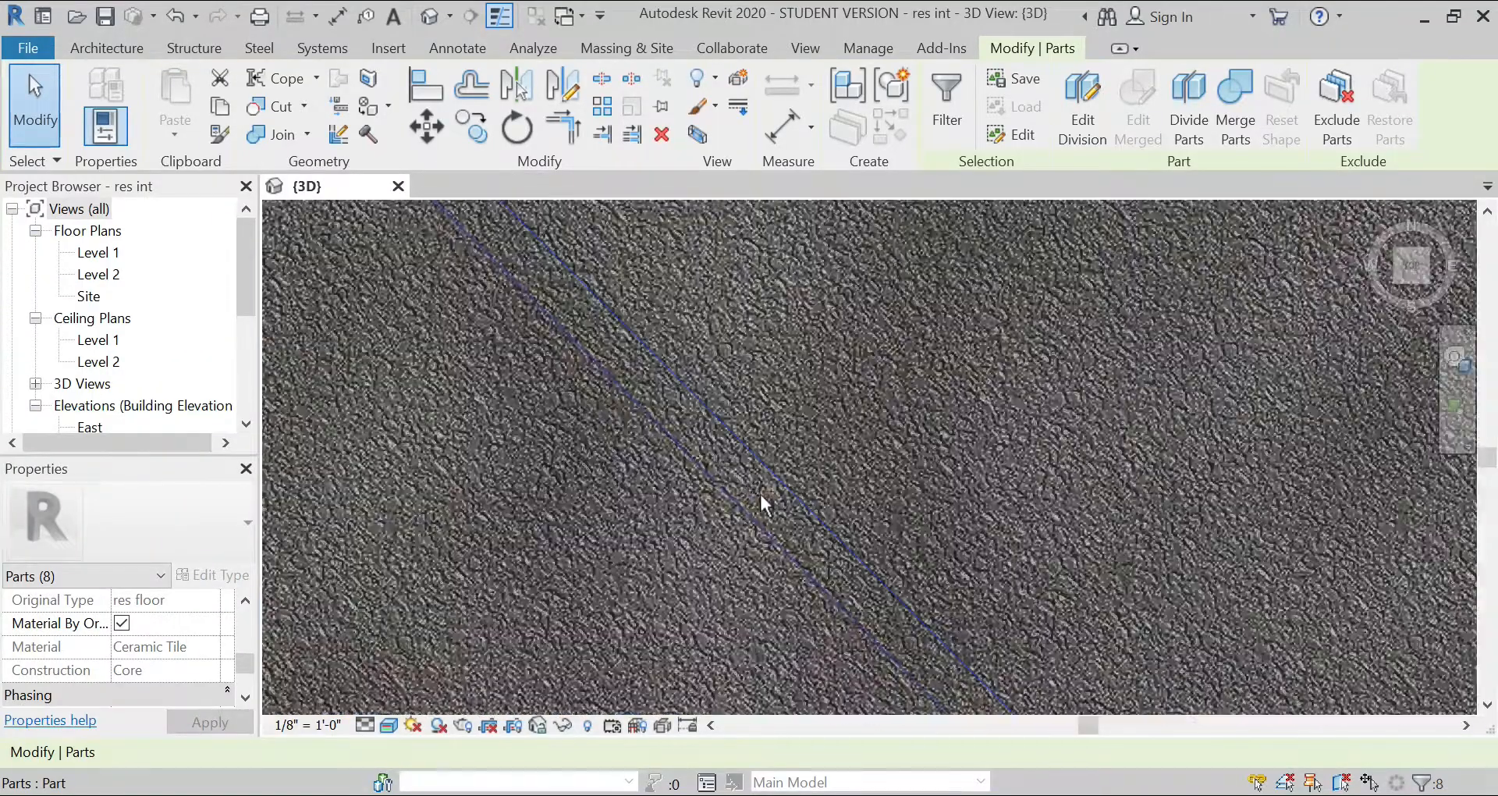
{"action": "left_click", "coordinate": [760, 490], "text": "ctrl"}
{"action": "scroll", "coordinate": [711, 526], "scroll_direction": "down", "scroll_amount": 3}
{"action": "scroll", "coordinate": [789, 478], "scroll_direction": "up", "scroll_amount": 6}
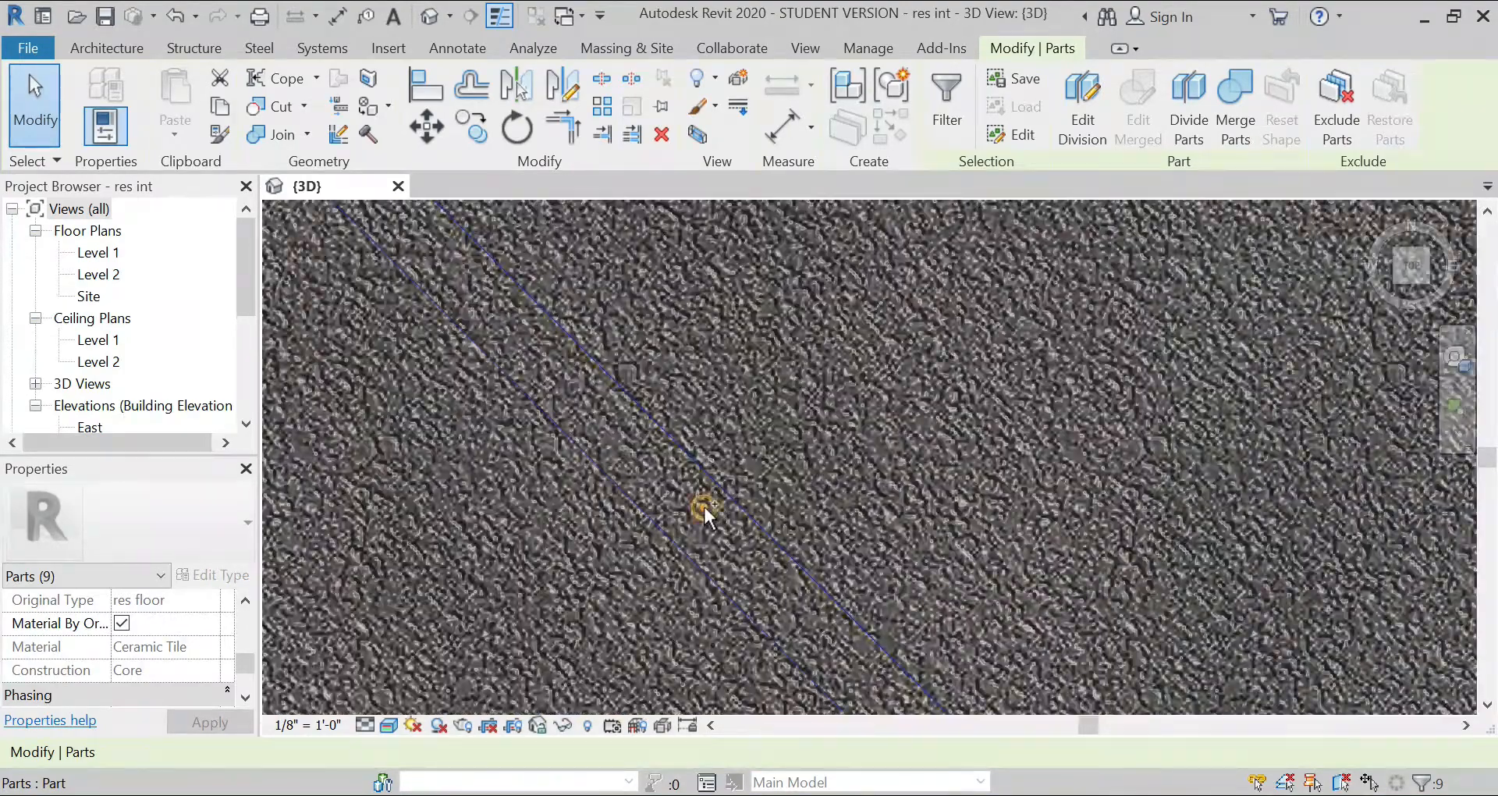
{"action": "left_click", "coordinate": [704, 507], "text": "ctrl"}
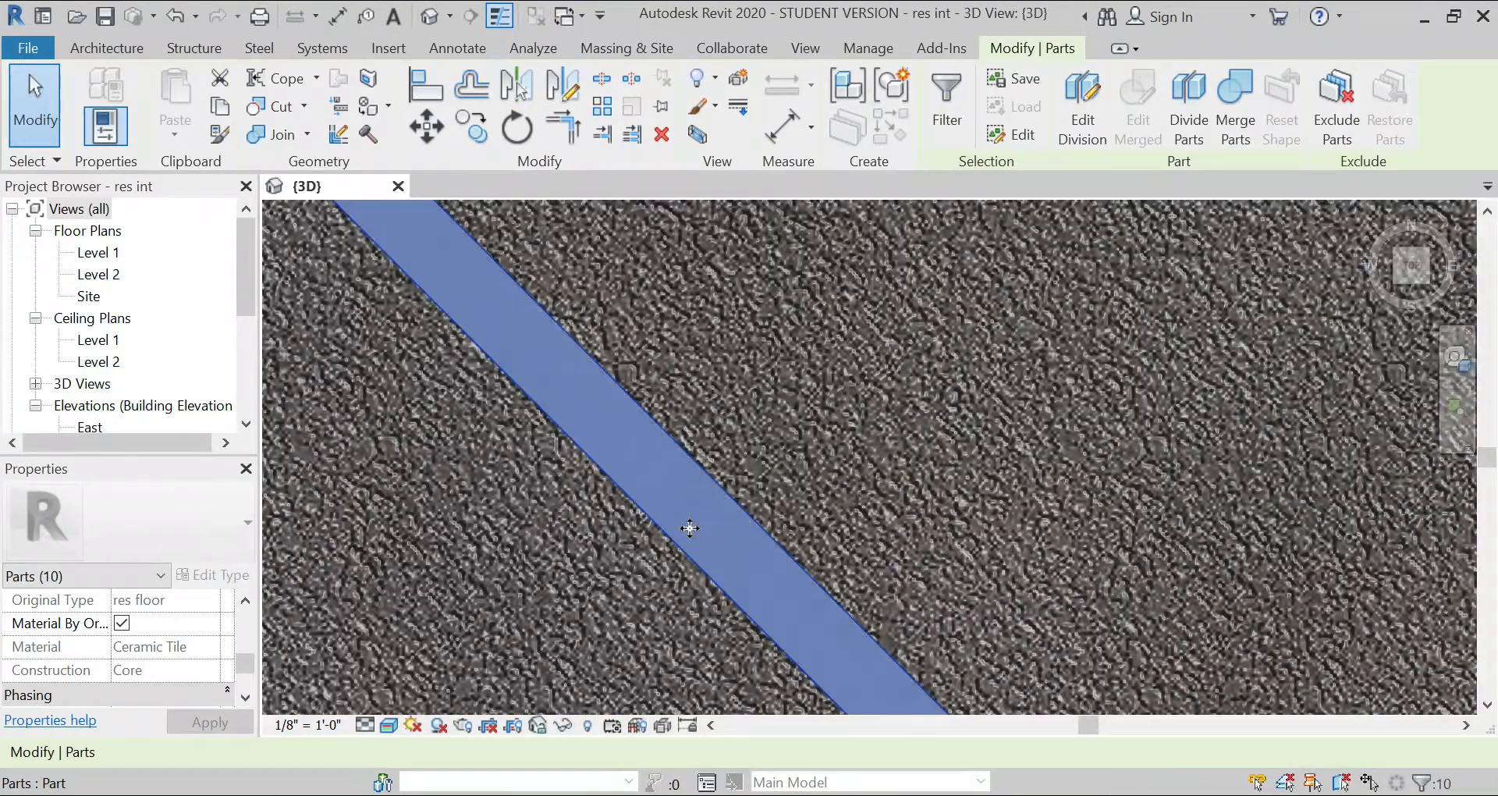
{"action": "scroll", "coordinate": [678, 535], "scroll_direction": "down", "scroll_amount": 4}
{"action": "scroll", "coordinate": [706, 441], "scroll_direction": "up", "scroll_amount": 5}
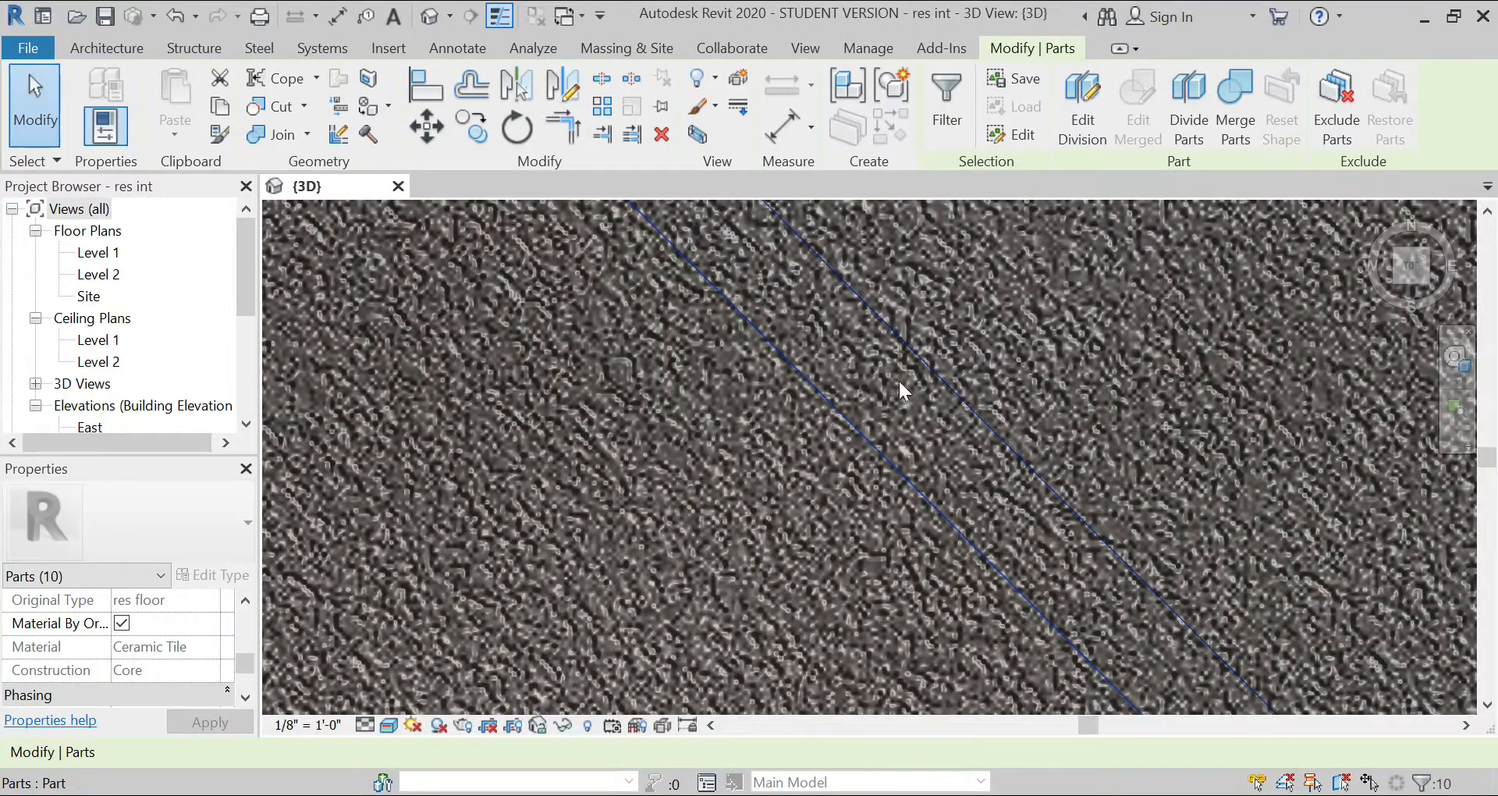
{"action": "left_click", "coordinate": [914, 390], "text": "ctrl"}
{"action": "scroll", "coordinate": [751, 295], "scroll_direction": "down", "scroll_amount": 5}
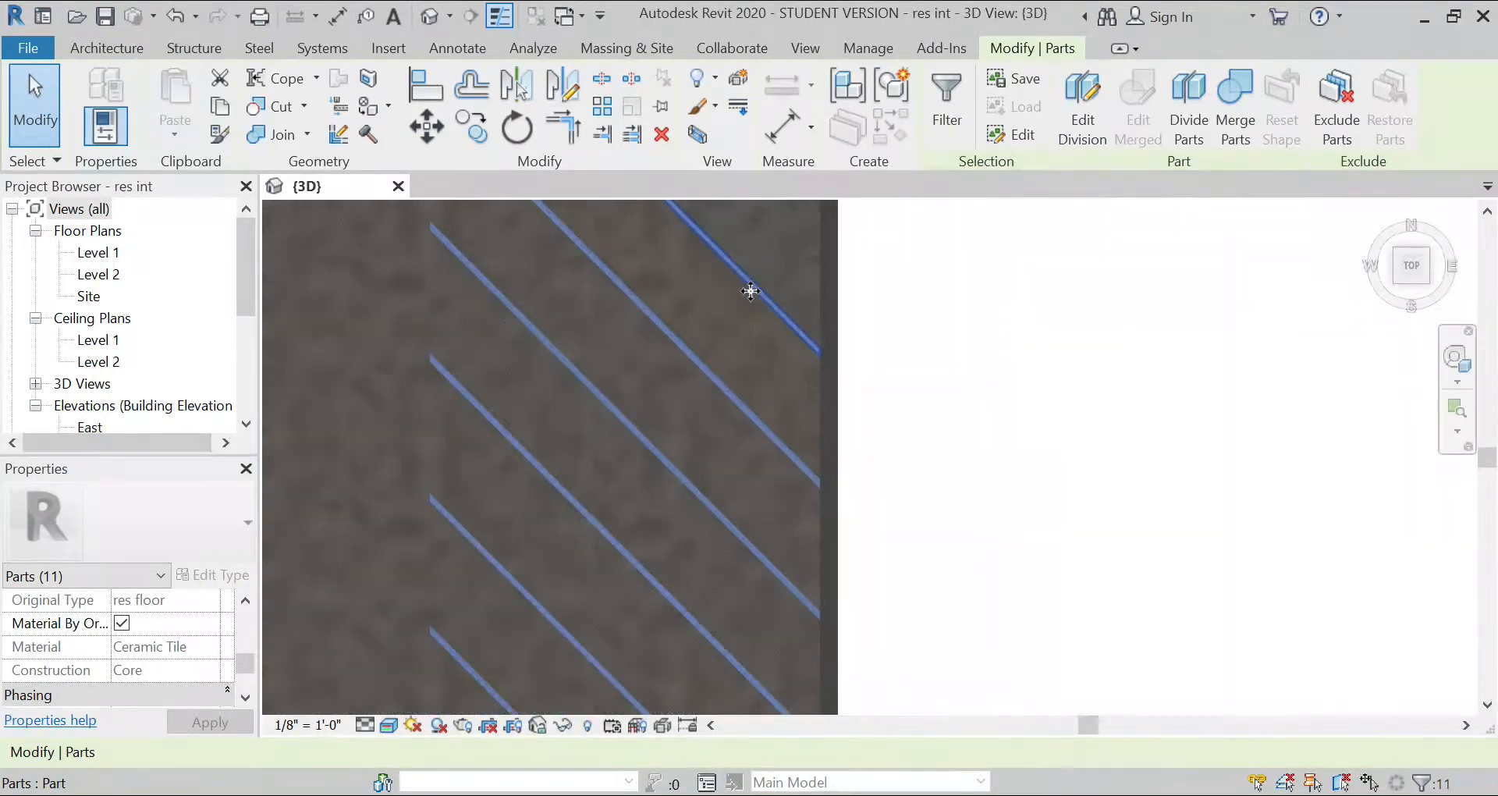
Step: Add the two strip pieces that cross the west border near the floor's northwest corner to the selection
{"action": "scroll", "coordinate": [578, 243], "scroll_direction": "up", "scroll_amount": 5}
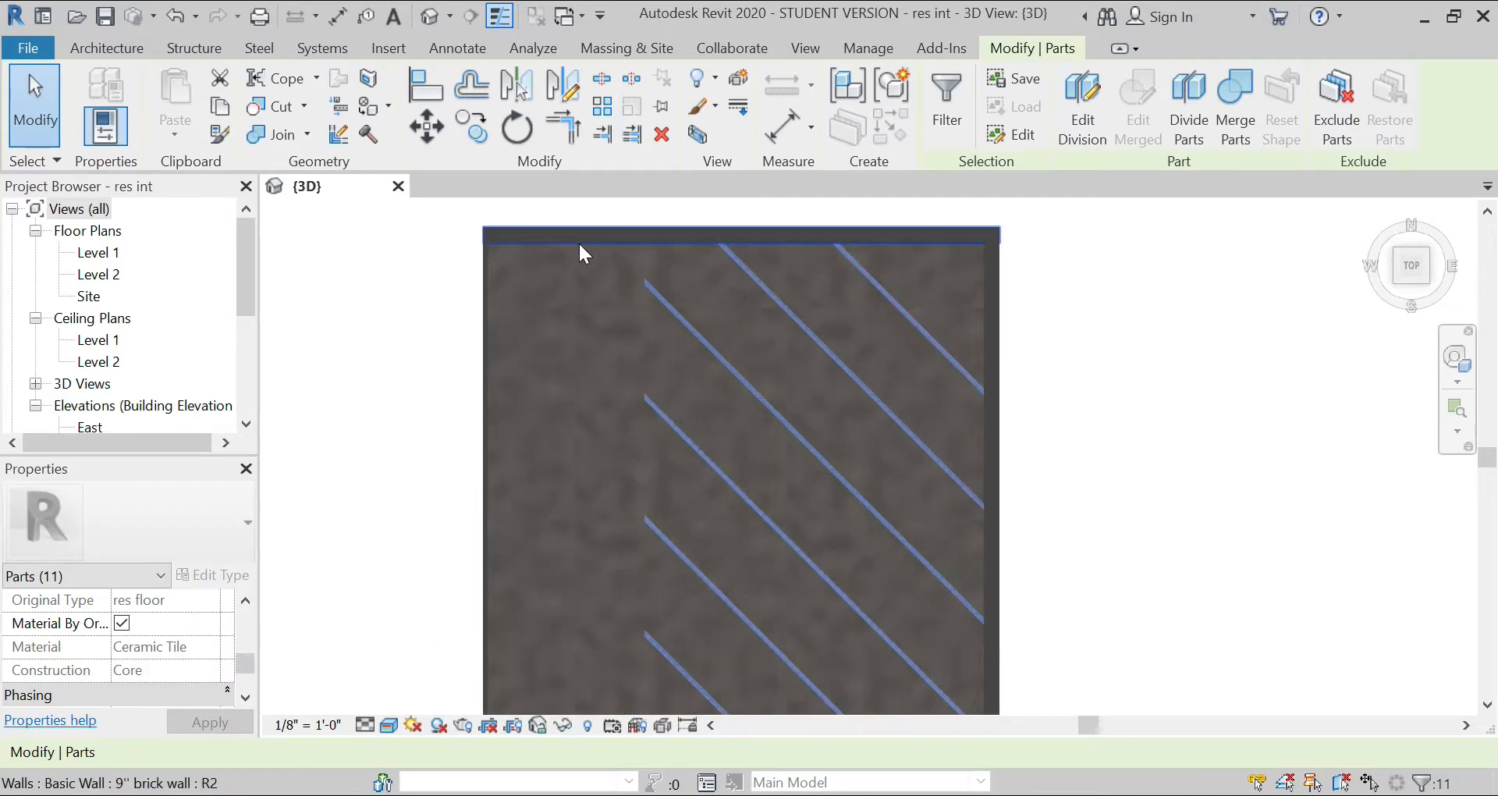
{"action": "scroll", "coordinate": [645, 270], "scroll_direction": "up", "scroll_amount": 5}
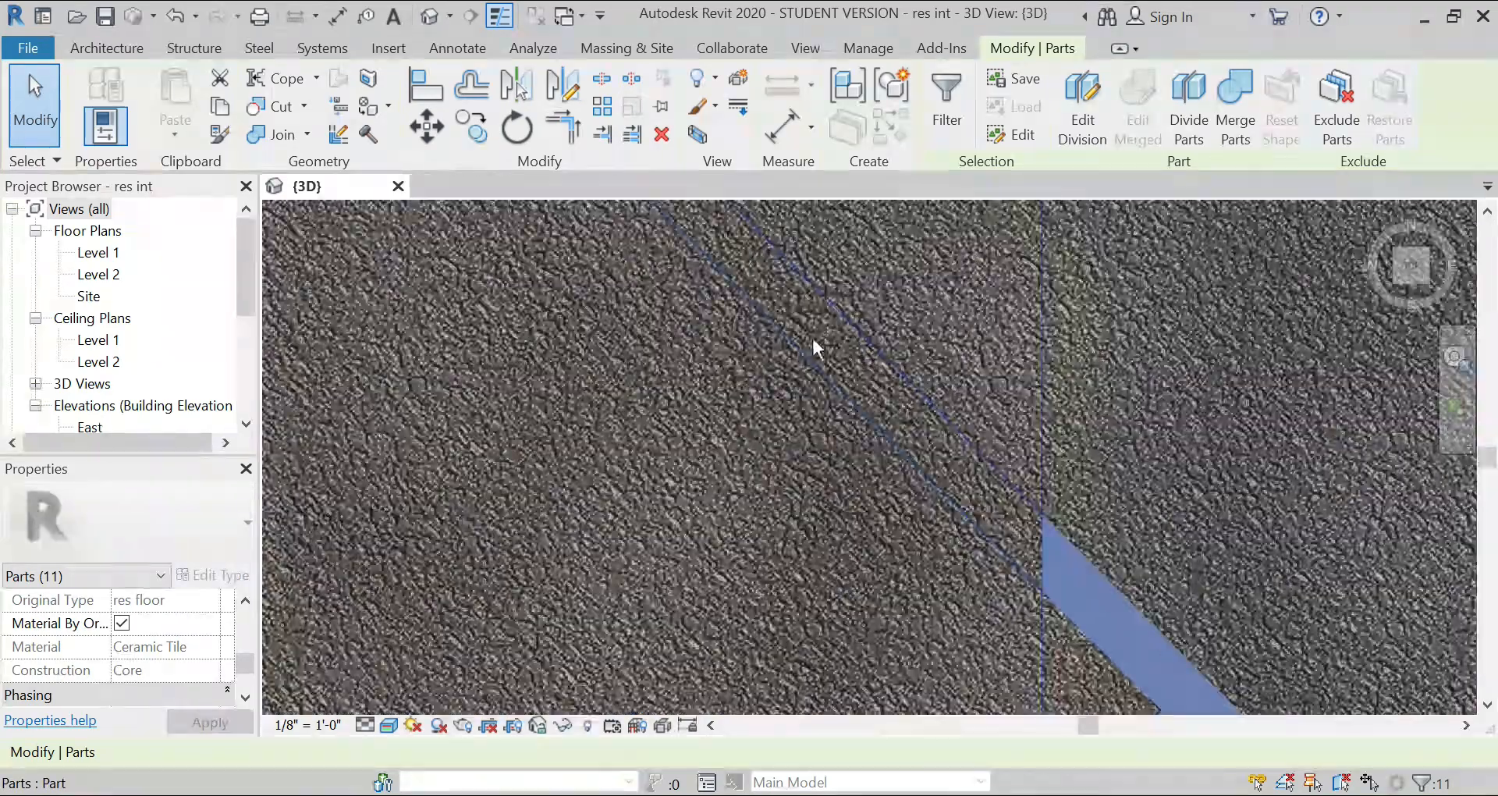
{"action": "left_click", "coordinate": [796, 316], "text": "ctrl"}
{"action": "scroll", "coordinate": [795, 315], "scroll_direction": "down", "scroll_amount": 4}
{"action": "scroll", "coordinate": [754, 445], "scroll_direction": "up", "scroll_amount": 5}
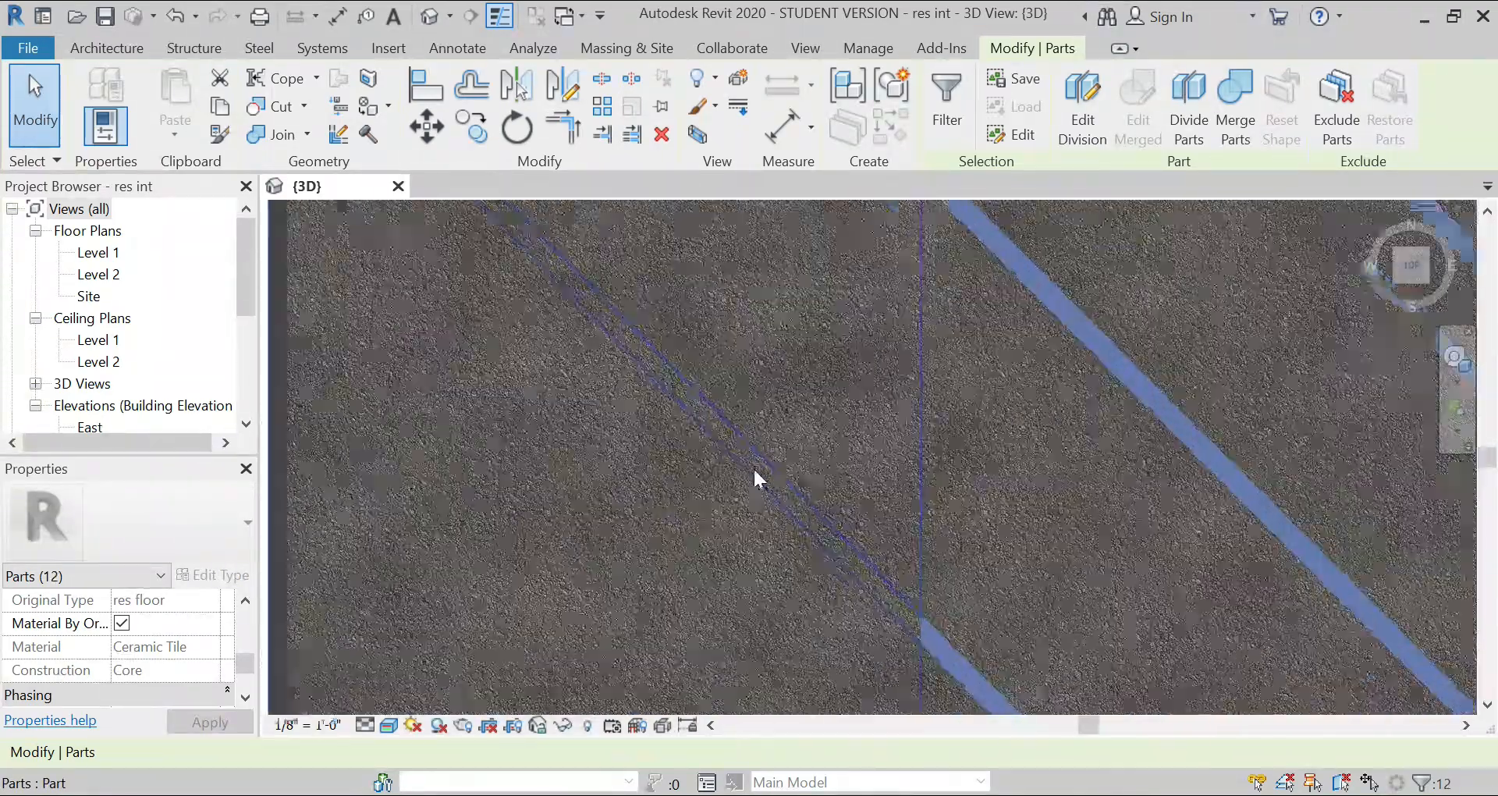
{"action": "left_click", "coordinate": [760, 459], "text": "ctrl"}
{"action": "scroll", "coordinate": [559, 274], "scroll_direction": "down", "scroll_amount": 8}
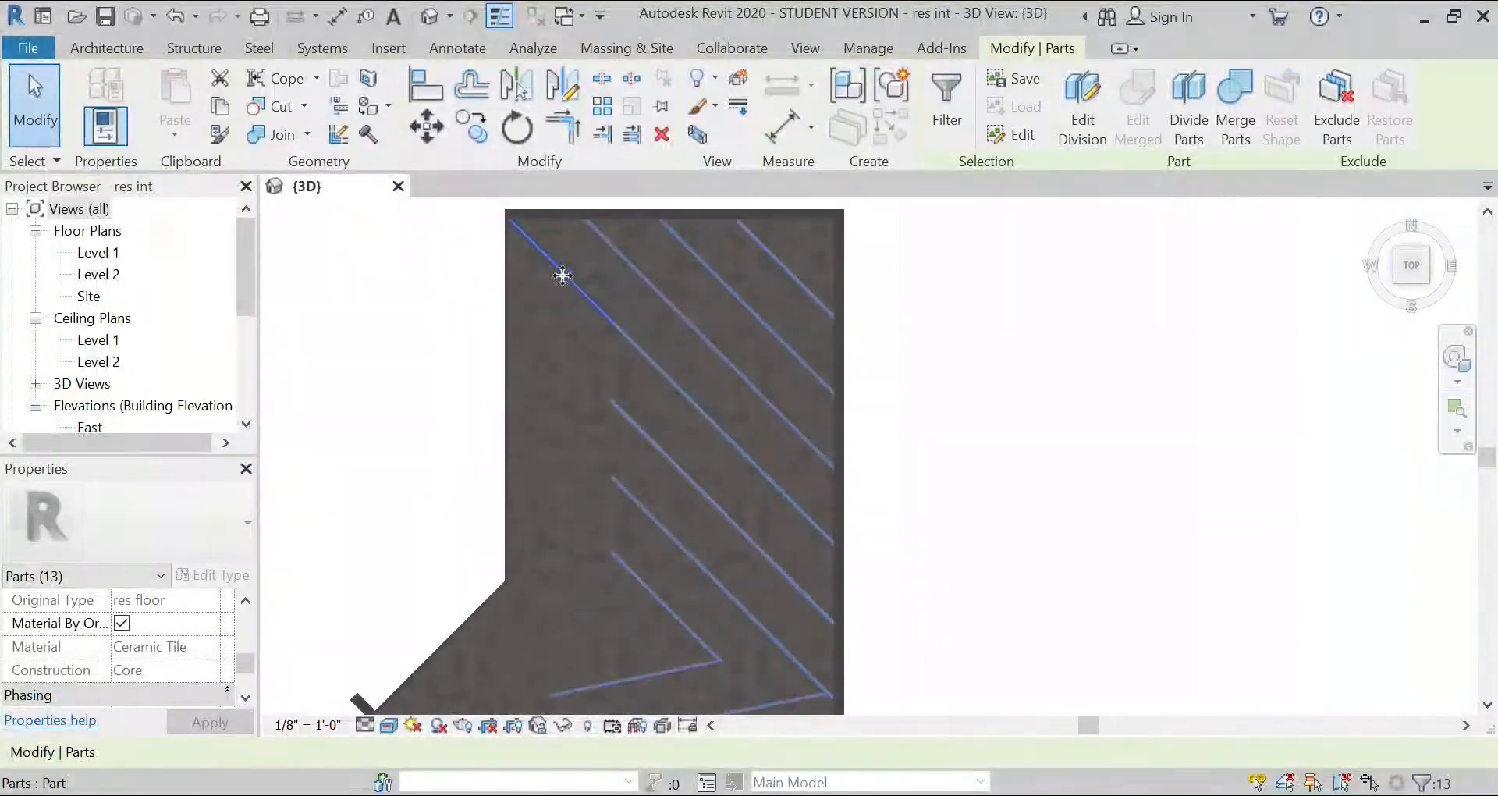
{"action": "scroll", "coordinate": [494, 330], "scroll_direction": "up", "scroll_amount": 2}
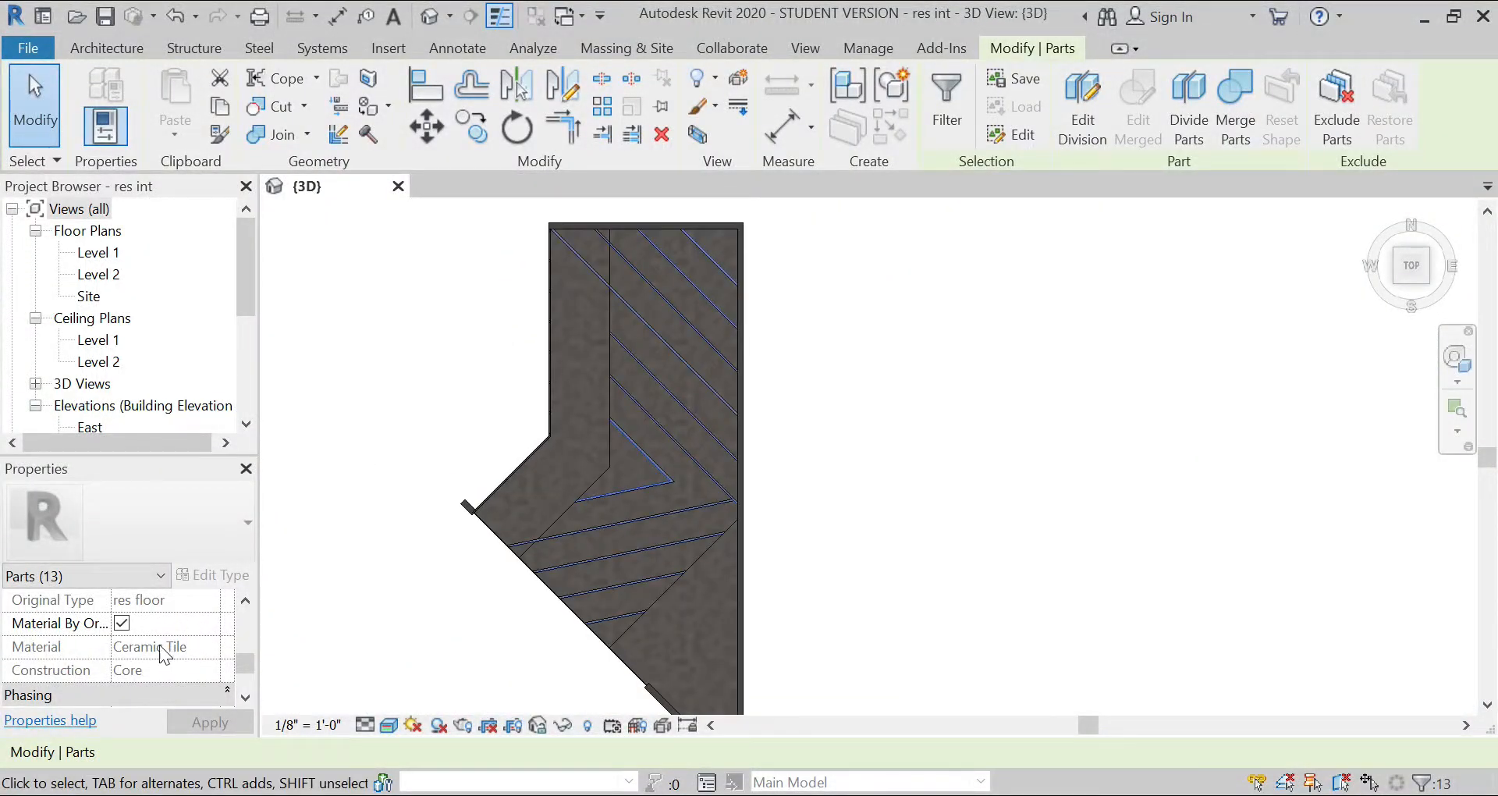
Step: Turn off Material By Original for the selected strips and assign them the Brass material from the AEC library's Metal category
{"action": "left_click", "coordinate": [123, 623]}
{"action": "left_click", "coordinate": [212, 649]}
{"action": "left_click", "coordinate": [211, 647]}
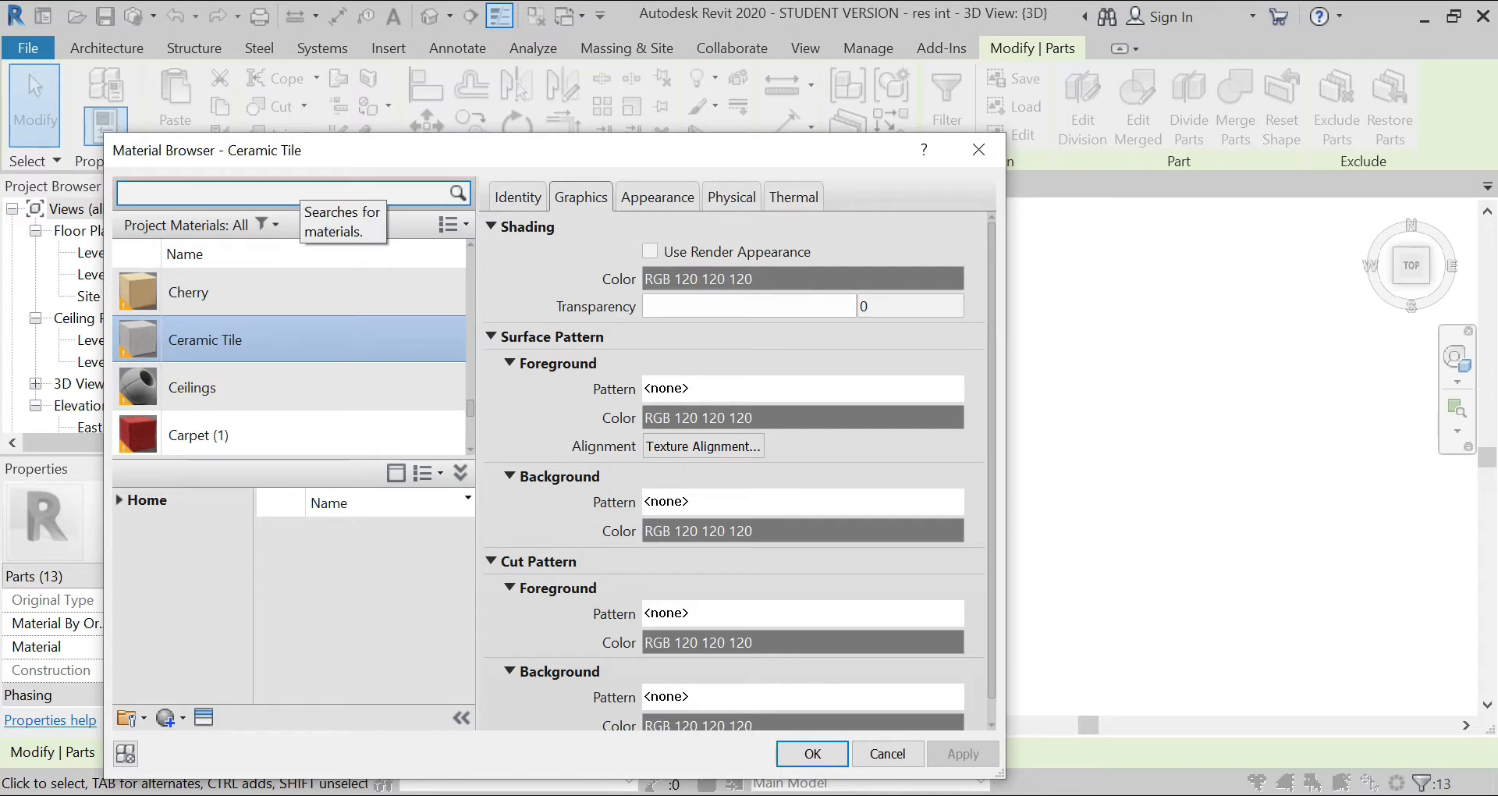
{"action": "type", "text": "brass"}
{"action": "left_click", "coordinate": [298, 187]}
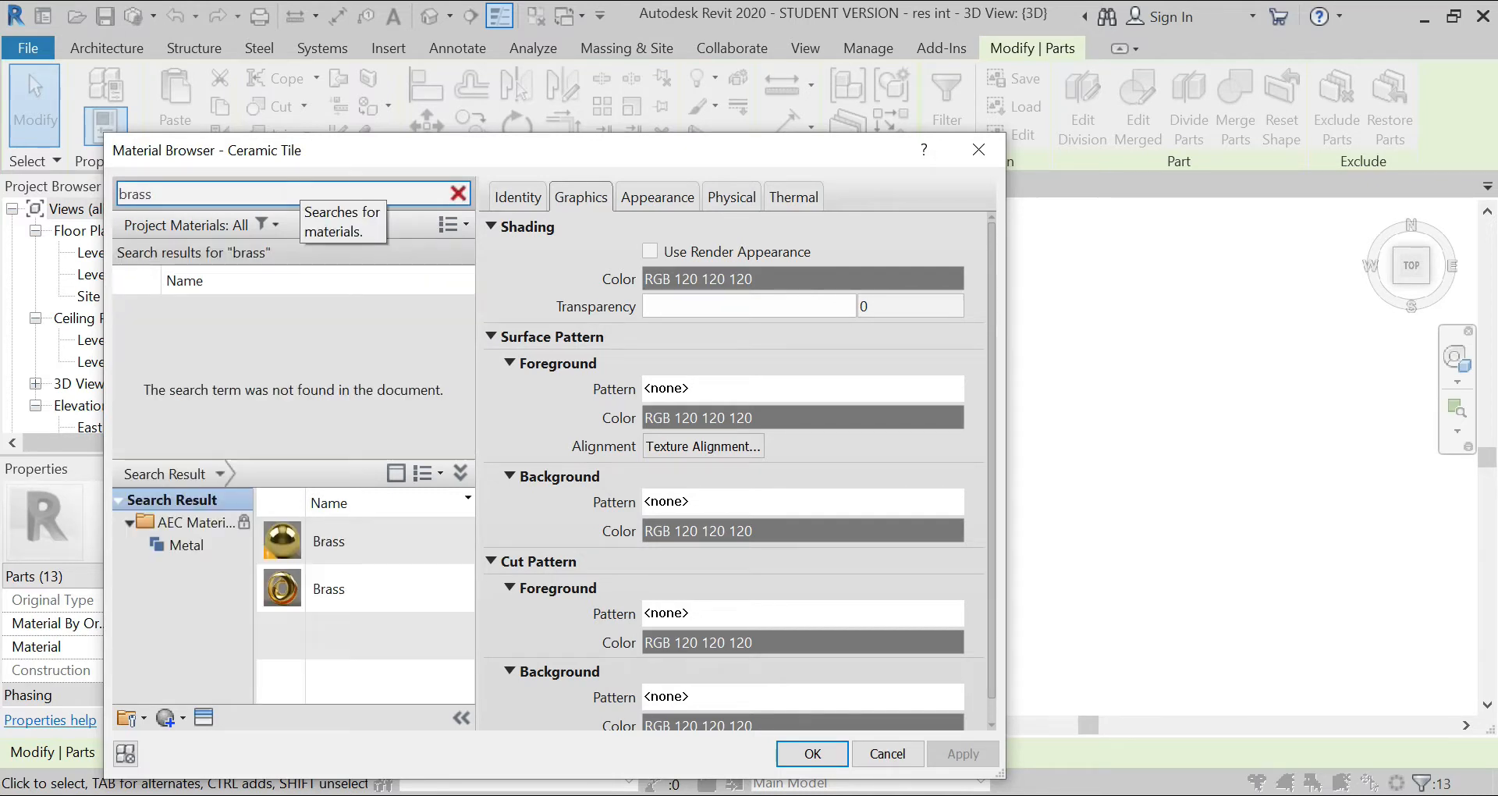
{"action": "left_click", "coordinate": [382, 545]}
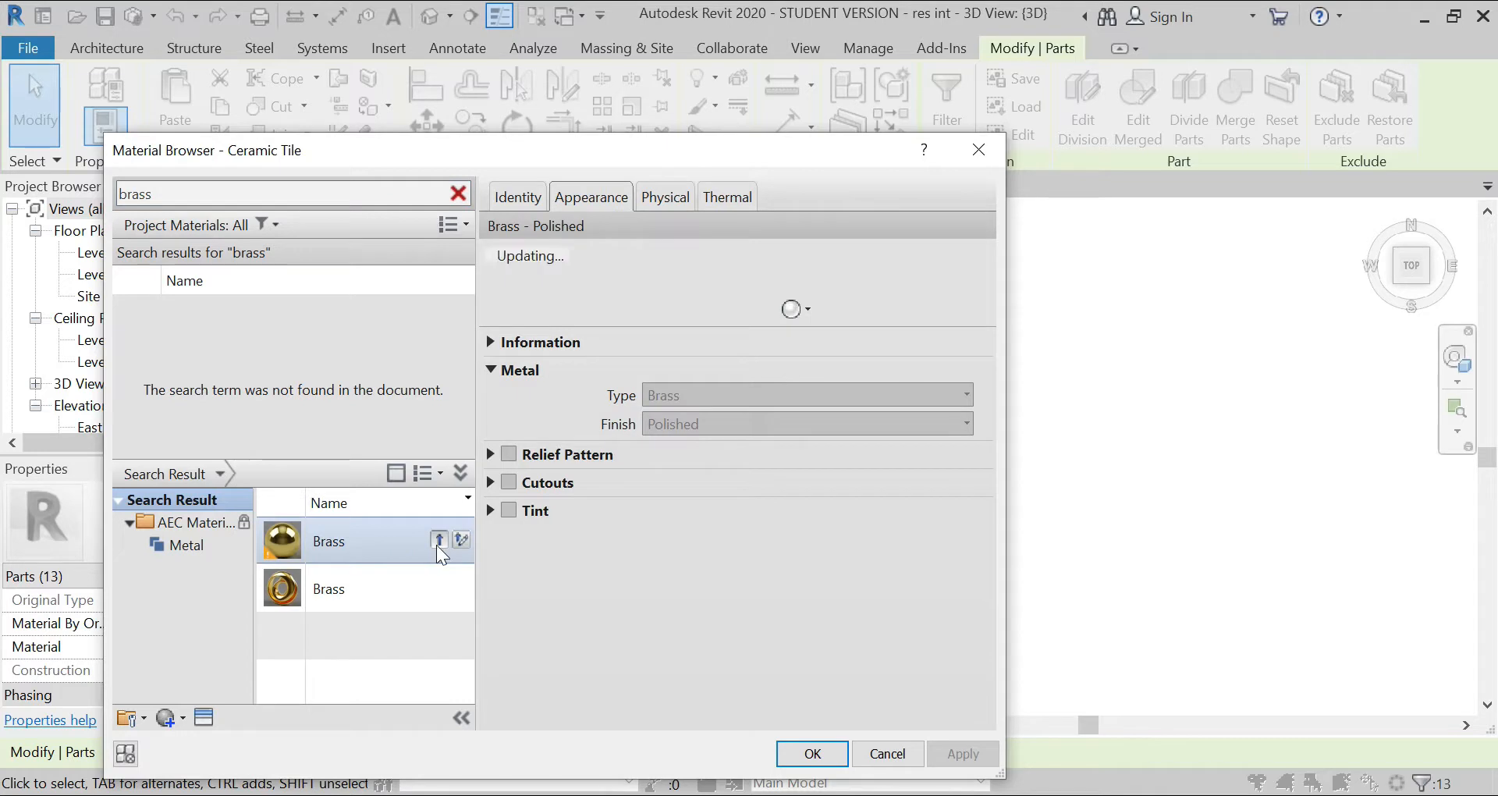
{"action": "left_click", "coordinate": [386, 590]}
{"action": "left_click", "coordinate": [442, 587]}
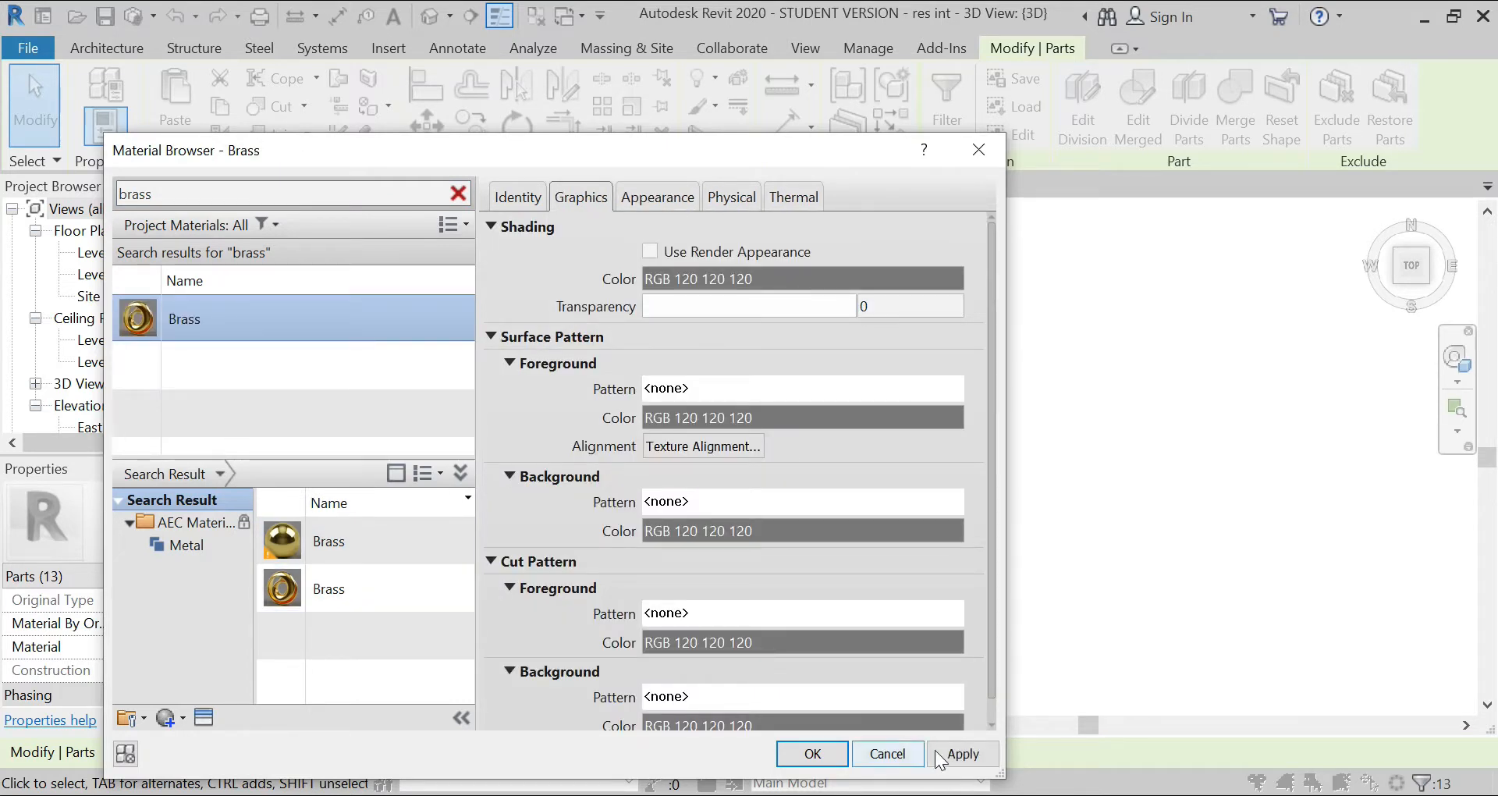
{"action": "left_click", "coordinate": [960, 753]}
{"action": "left_click", "coordinate": [812, 753]}
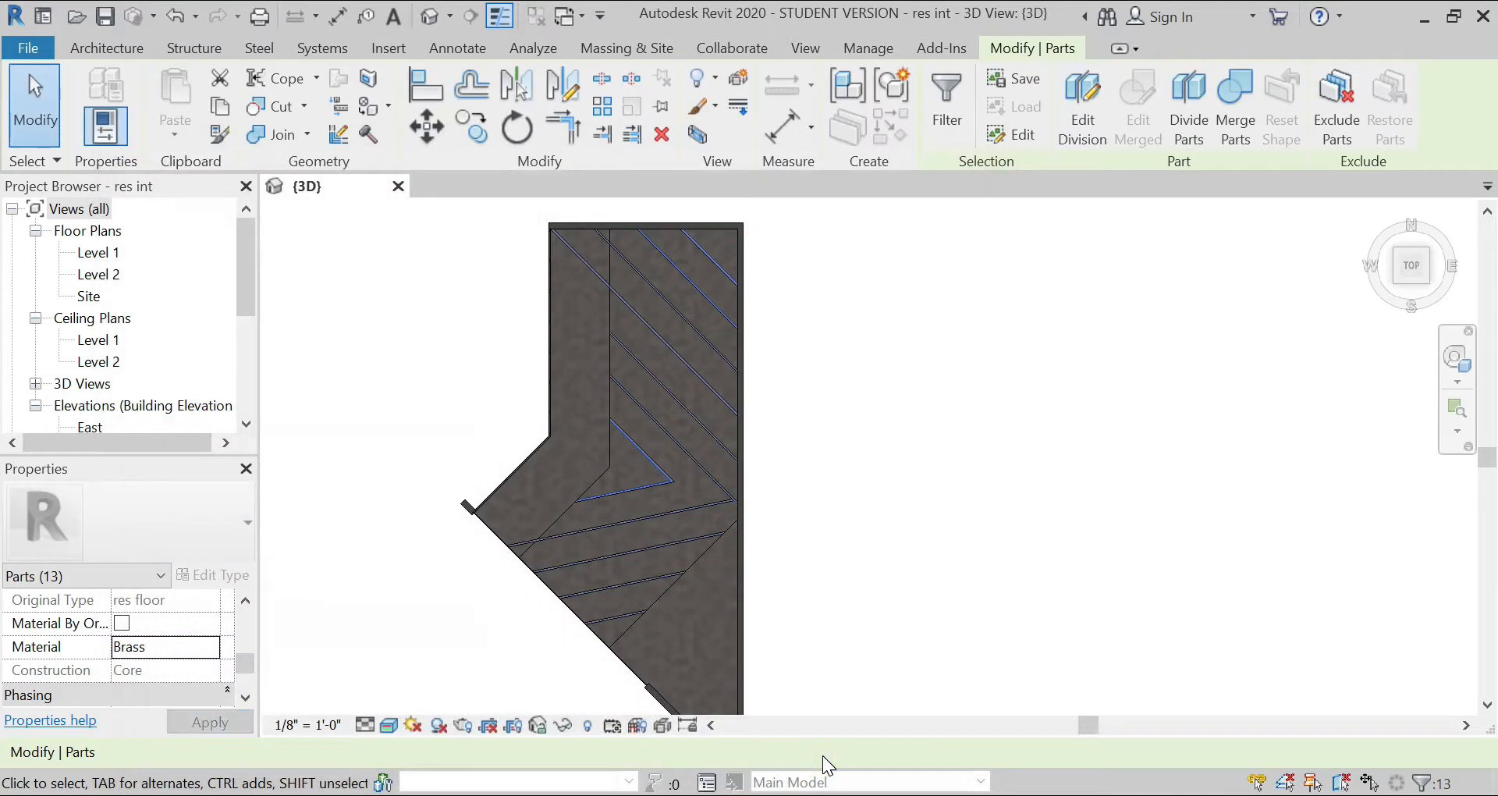
{"action": "left_click", "coordinate": [809, 516]}
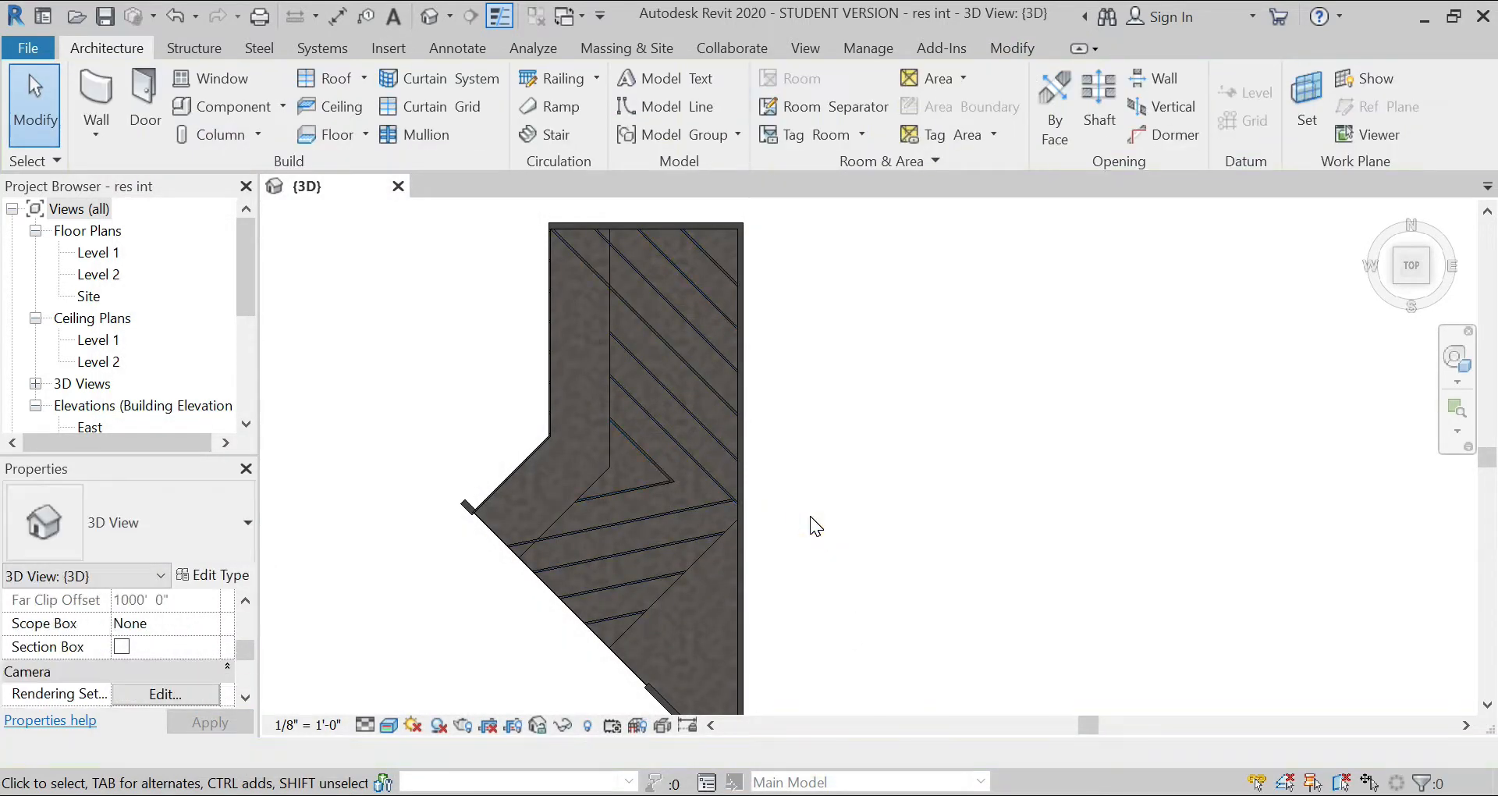
Step: Select the V-shaped floor part between the brass strips and the triangular part inside the inner V
{"action": "scroll", "coordinate": [694, 532], "scroll_direction": "up", "scroll_amount": 5}
{"action": "scroll", "coordinate": [702, 593], "scroll_direction": "down", "scroll_amount": 2}
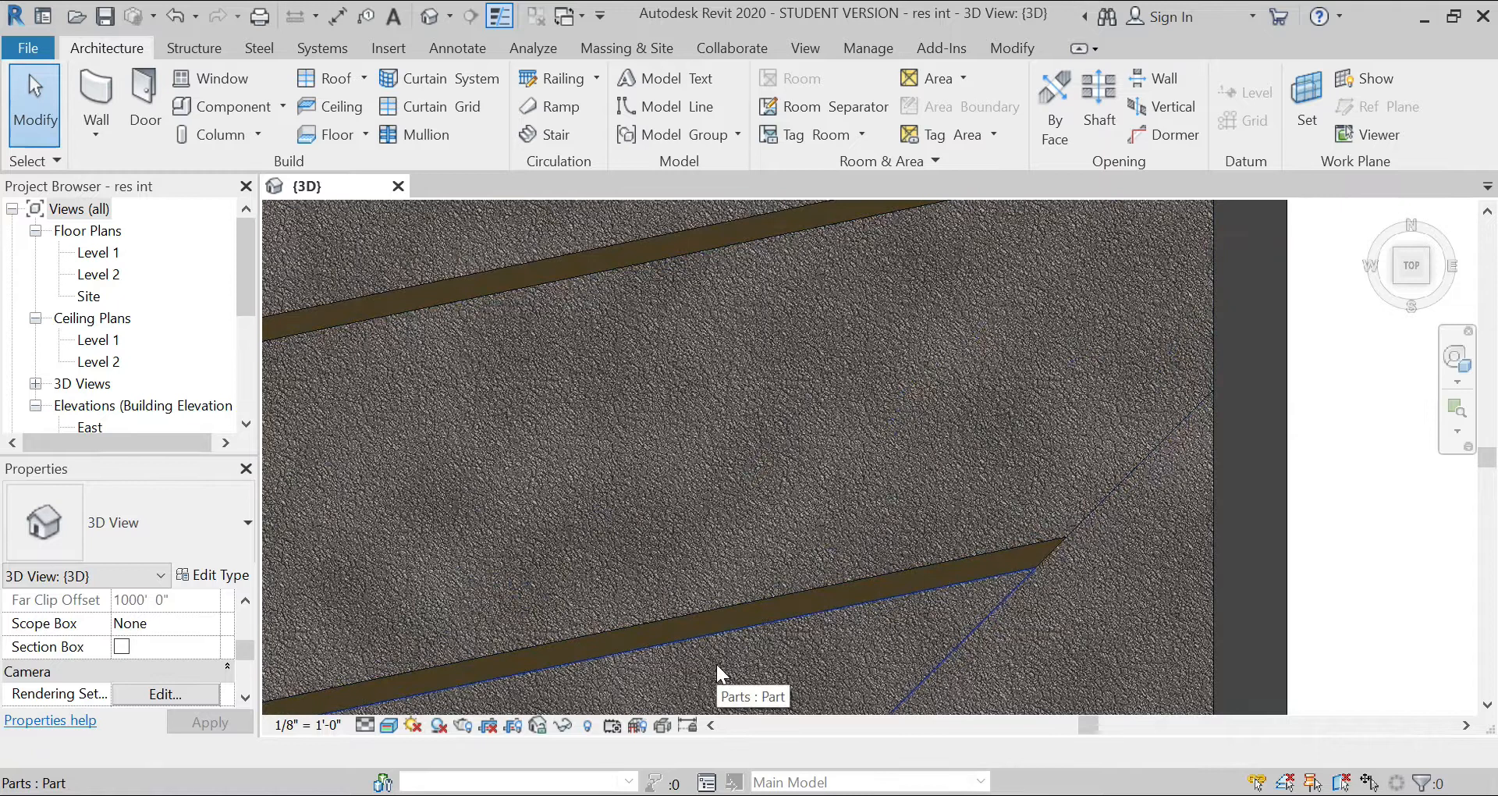
{"action": "scroll", "coordinate": [671, 529], "scroll_direction": "down", "scroll_amount": 4}
{"action": "left_click", "coordinate": [640, 470]}
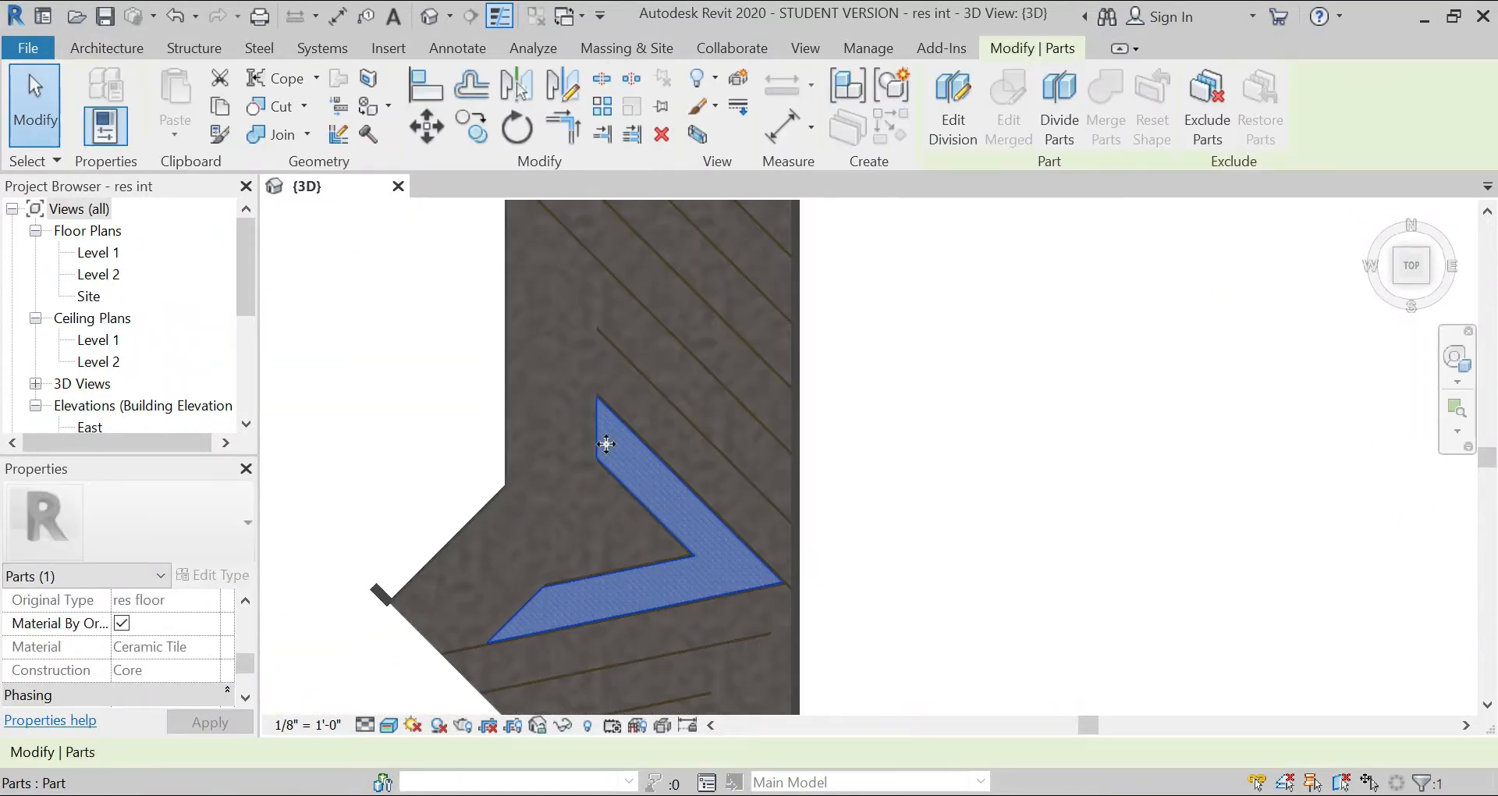
{"action": "scroll", "coordinate": [605, 437], "scroll_direction": "down", "scroll_amount": 2}
{"action": "scroll", "coordinate": [625, 492], "scroll_direction": "up", "scroll_amount": 2}
Step: Add the four floor parts between and below the southern brass strips to the selection
{"action": "left_click", "coordinate": [646, 585], "text": "ctrl"}
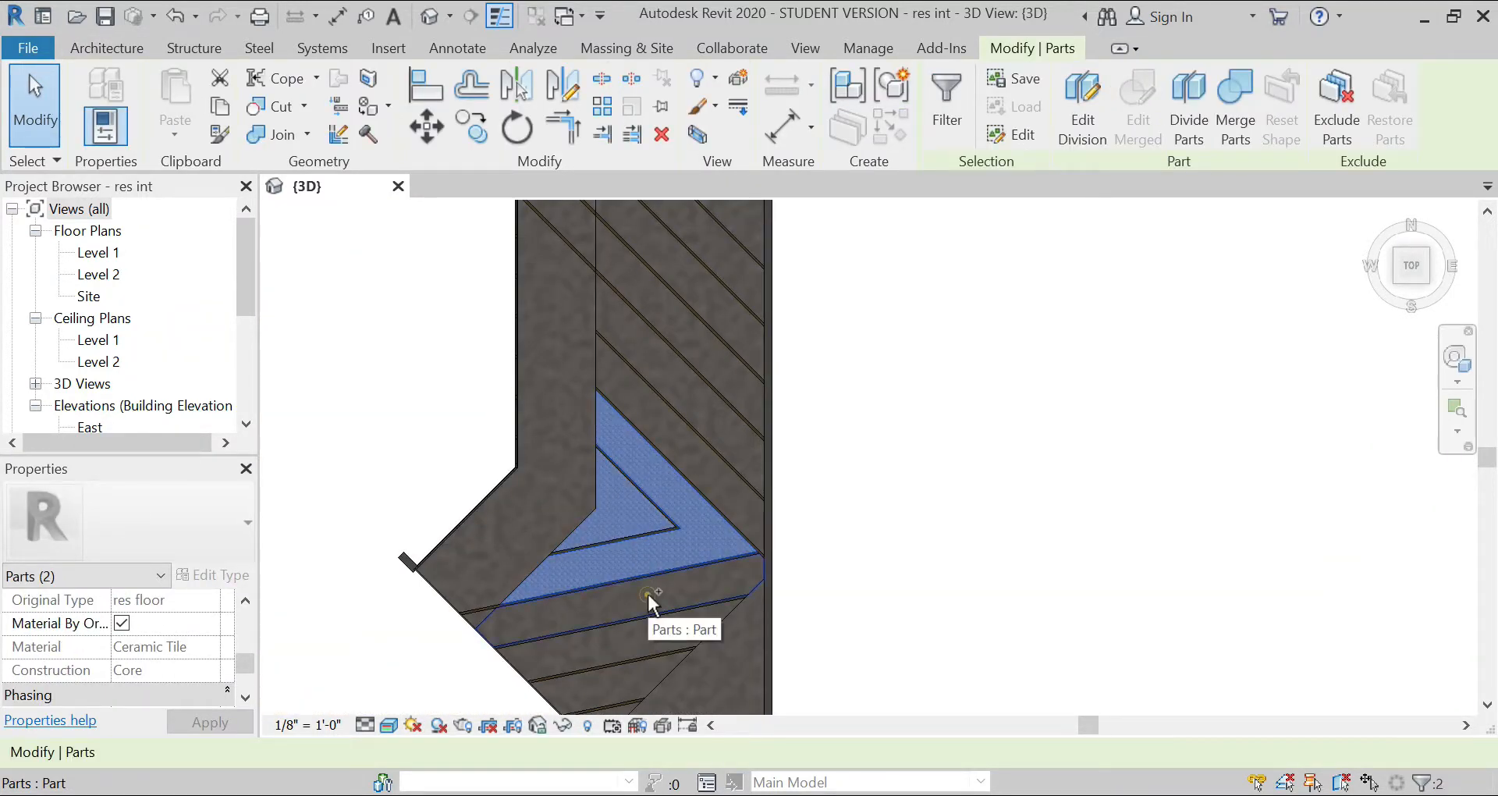
{"action": "left_click", "coordinate": [642, 646], "text": "ctrl"}
{"action": "left_click", "coordinate": [621, 681], "text": "ctrl"}
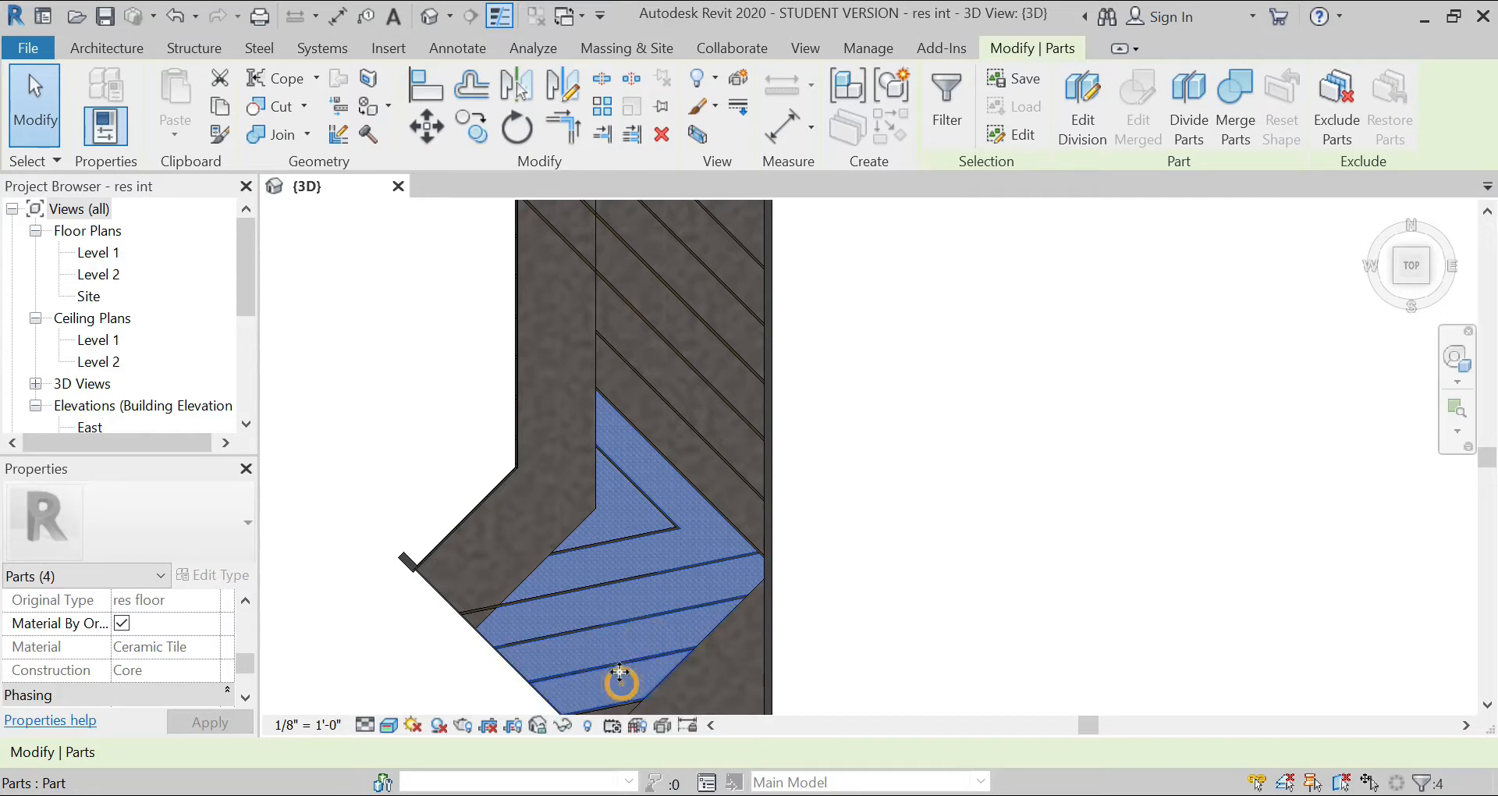
{"action": "scroll", "coordinate": [563, 452], "scroll_direction": "down", "scroll_amount": 3}
{"action": "scroll", "coordinate": [584, 580], "scroll_direction": "up", "scroll_amount": 5}
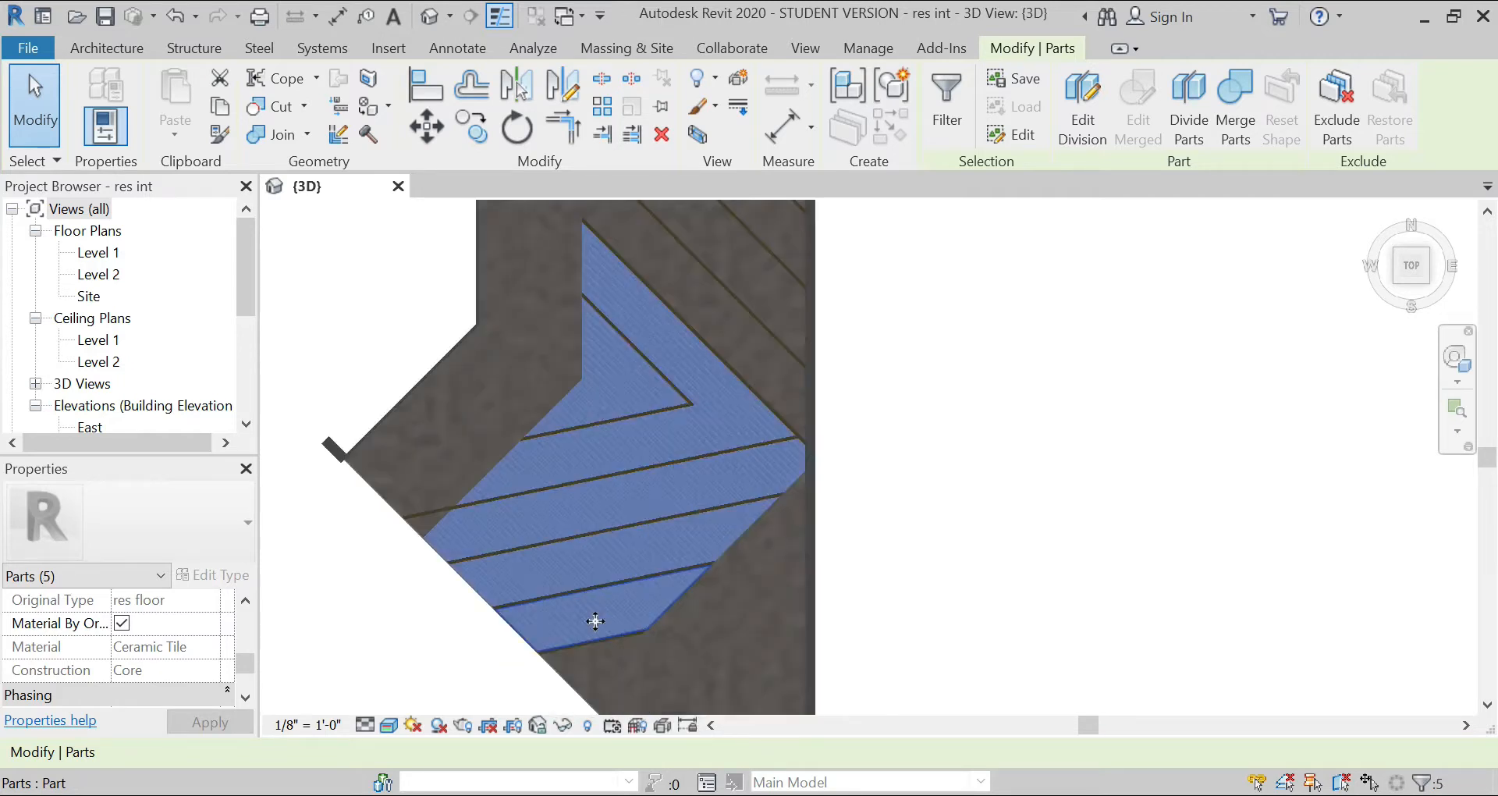
{"action": "left_click", "coordinate": [587, 668], "text": "ctrl"}
Step: Add the six diagonal floor parts north of the V, east of the west border, to the selection
{"action": "scroll", "coordinate": [587, 668], "scroll_direction": "down", "scroll_amount": 4}
{"action": "scroll", "coordinate": [630, 431], "scroll_direction": "up", "scroll_amount": 3}
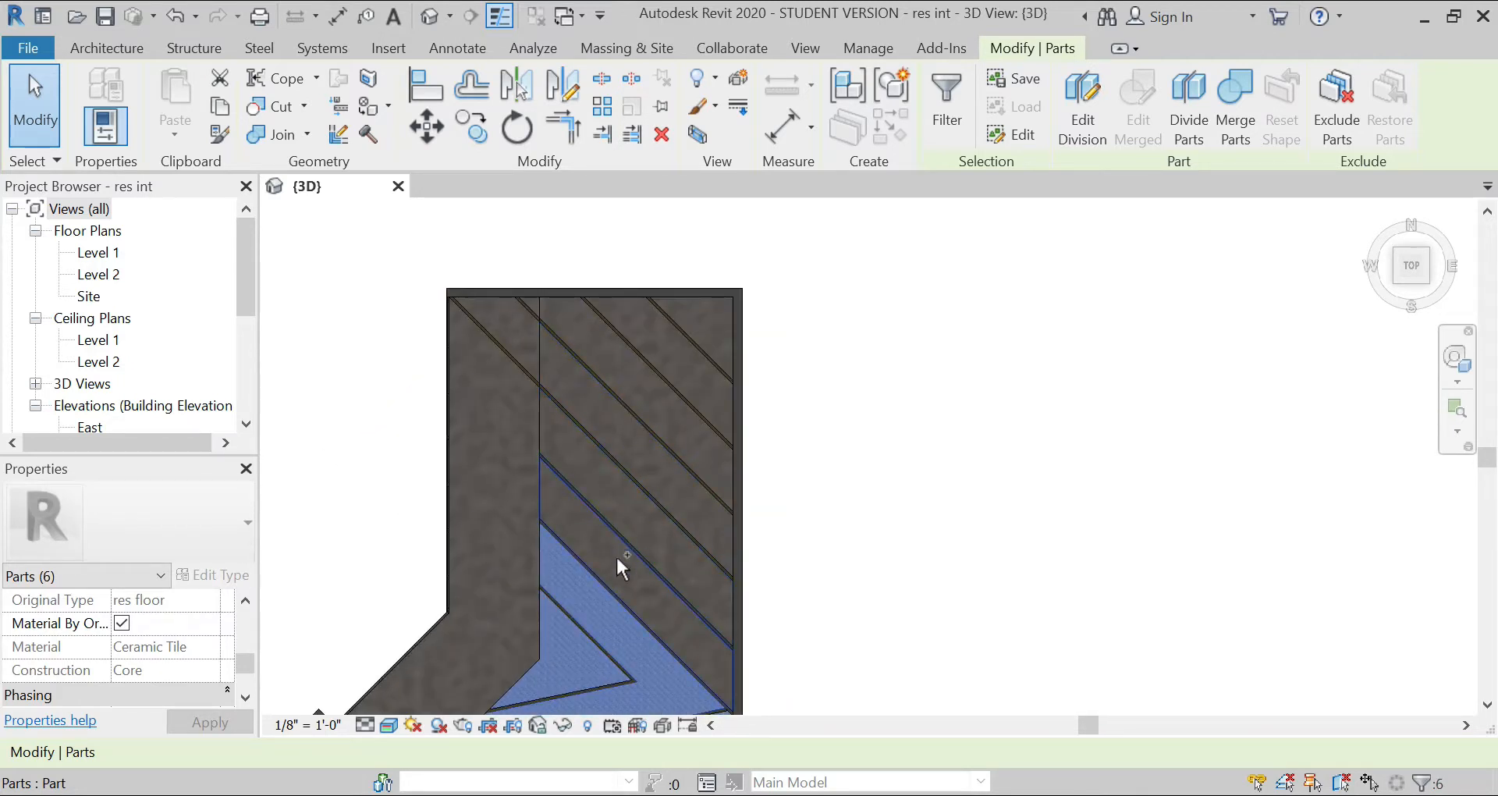
{"action": "left_click", "coordinate": [621, 562], "text": "ctrl"}
{"action": "left_click", "coordinate": [624, 511], "text": "ctrl"}
{"action": "left_click", "coordinate": [635, 437], "text": "ctrl"}
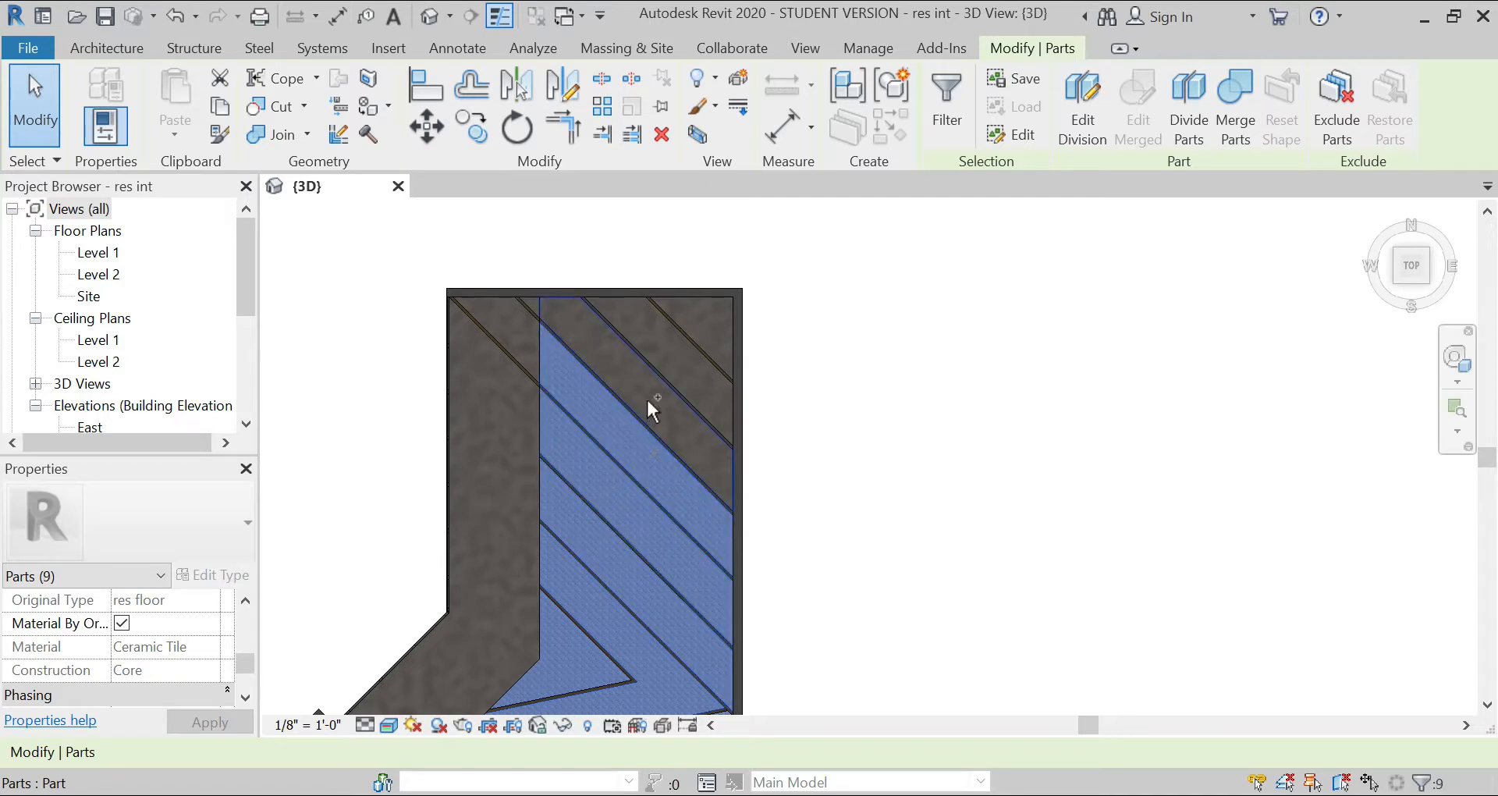
{"action": "left_click", "coordinate": [646, 395], "text": "ctrl"}
{"action": "left_click", "coordinate": [672, 353], "text": "ctrl"}
{"action": "left_click", "coordinate": [702, 324], "text": "ctrl"}
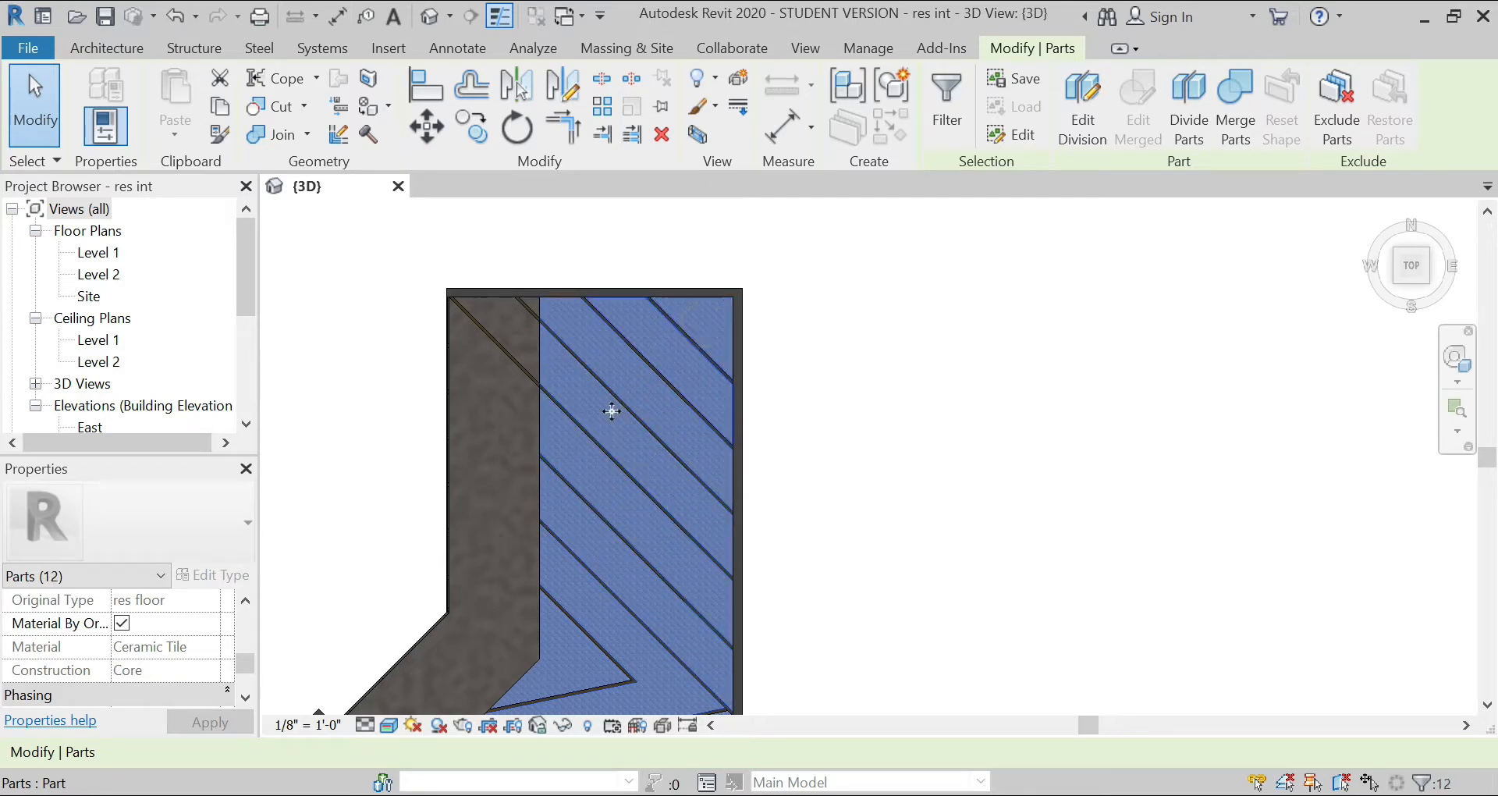
Step: Turn off Material By Original for the twelve selected infill parts and search their material options for "wood"
{"action": "scroll", "coordinate": [130, 617], "scroll_direction": "down", "scroll_amount": 2}
{"action": "scroll", "coordinate": [128, 616], "scroll_direction": "up", "scroll_amount": 2}
{"action": "left_click", "coordinate": [122, 623]}
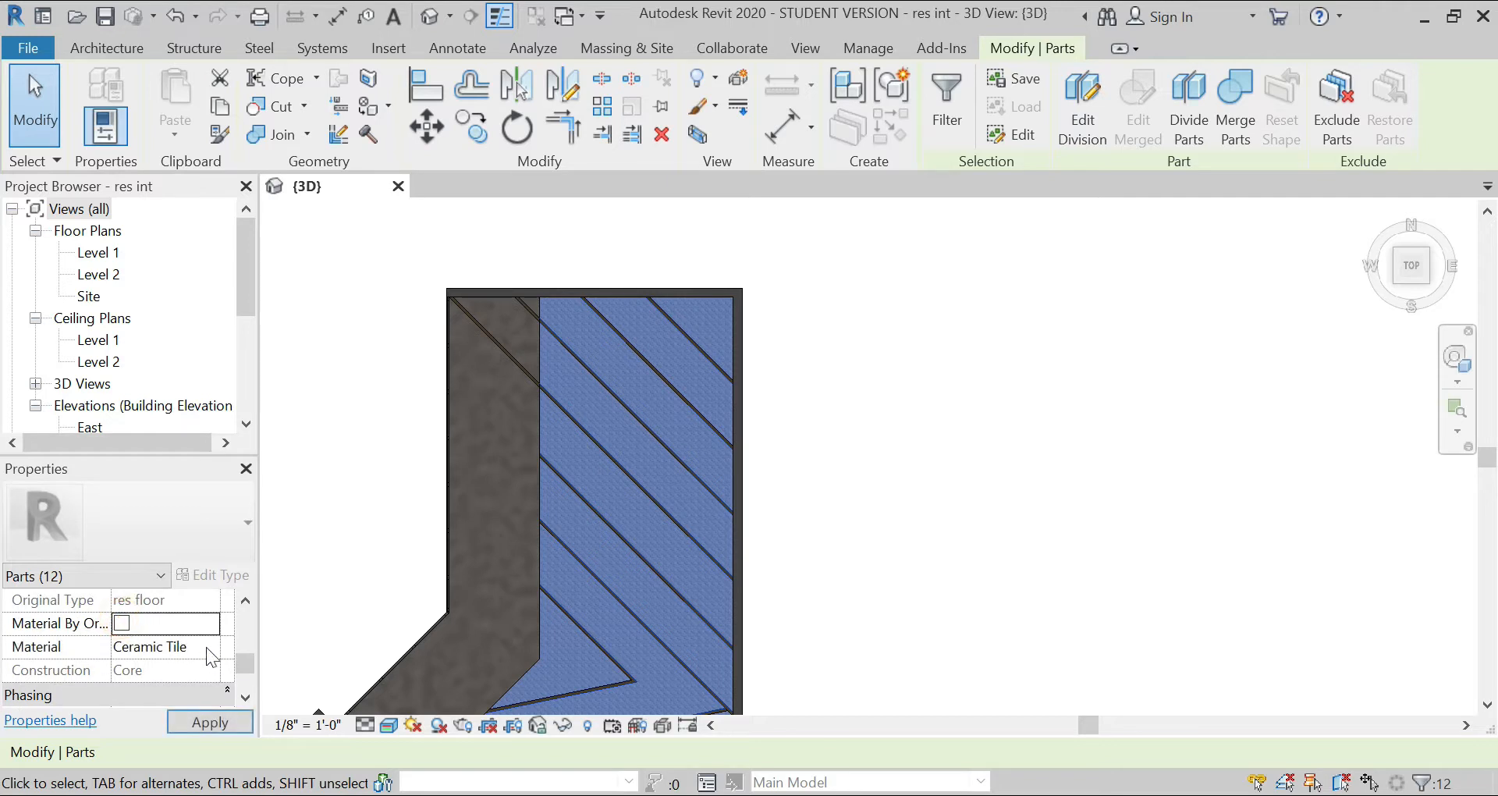
{"action": "left_click", "coordinate": [206, 647]}
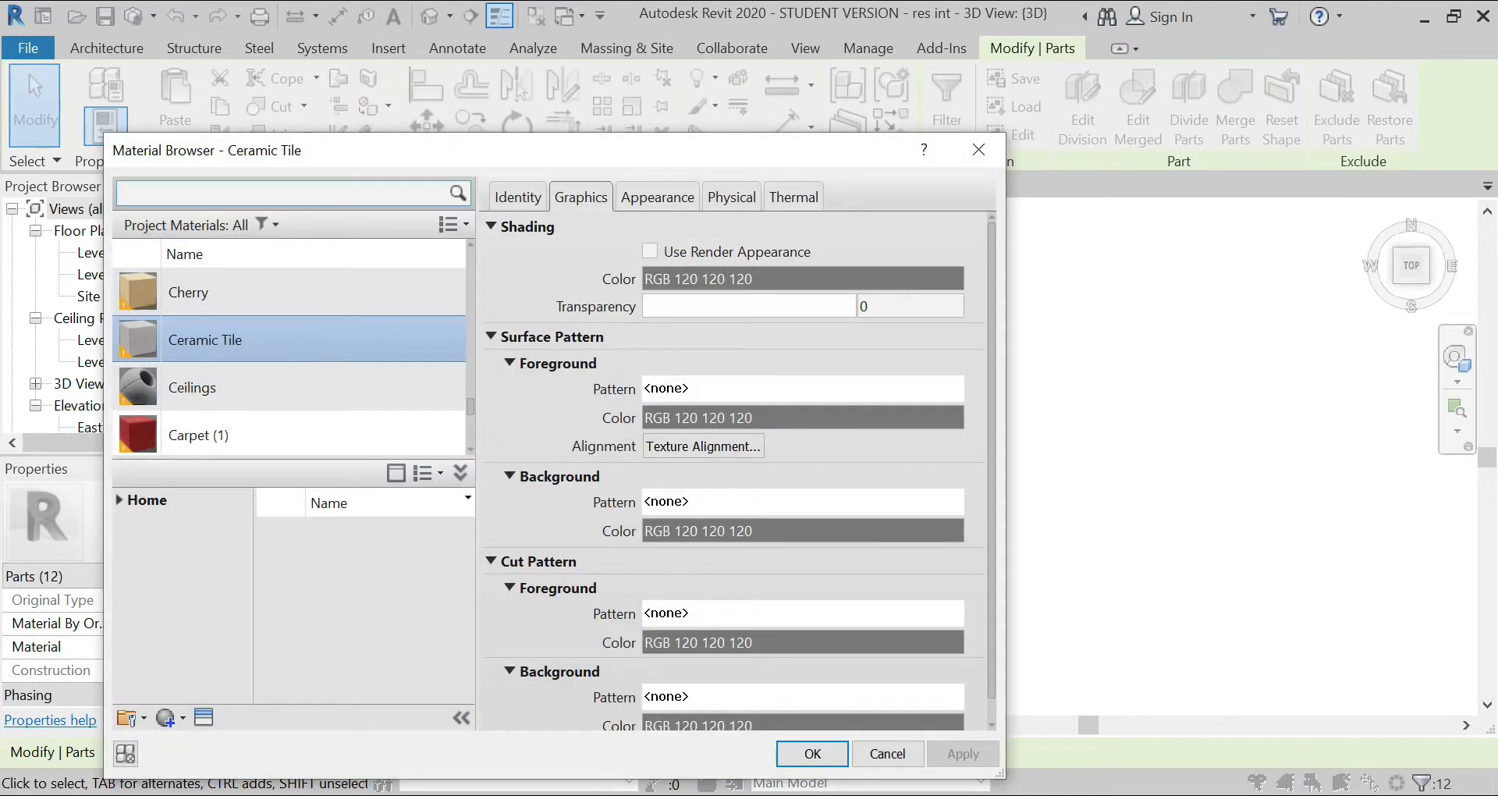
{"action": "left_click", "coordinate": [295, 193]}
{"action": "type", "text": "wood"}
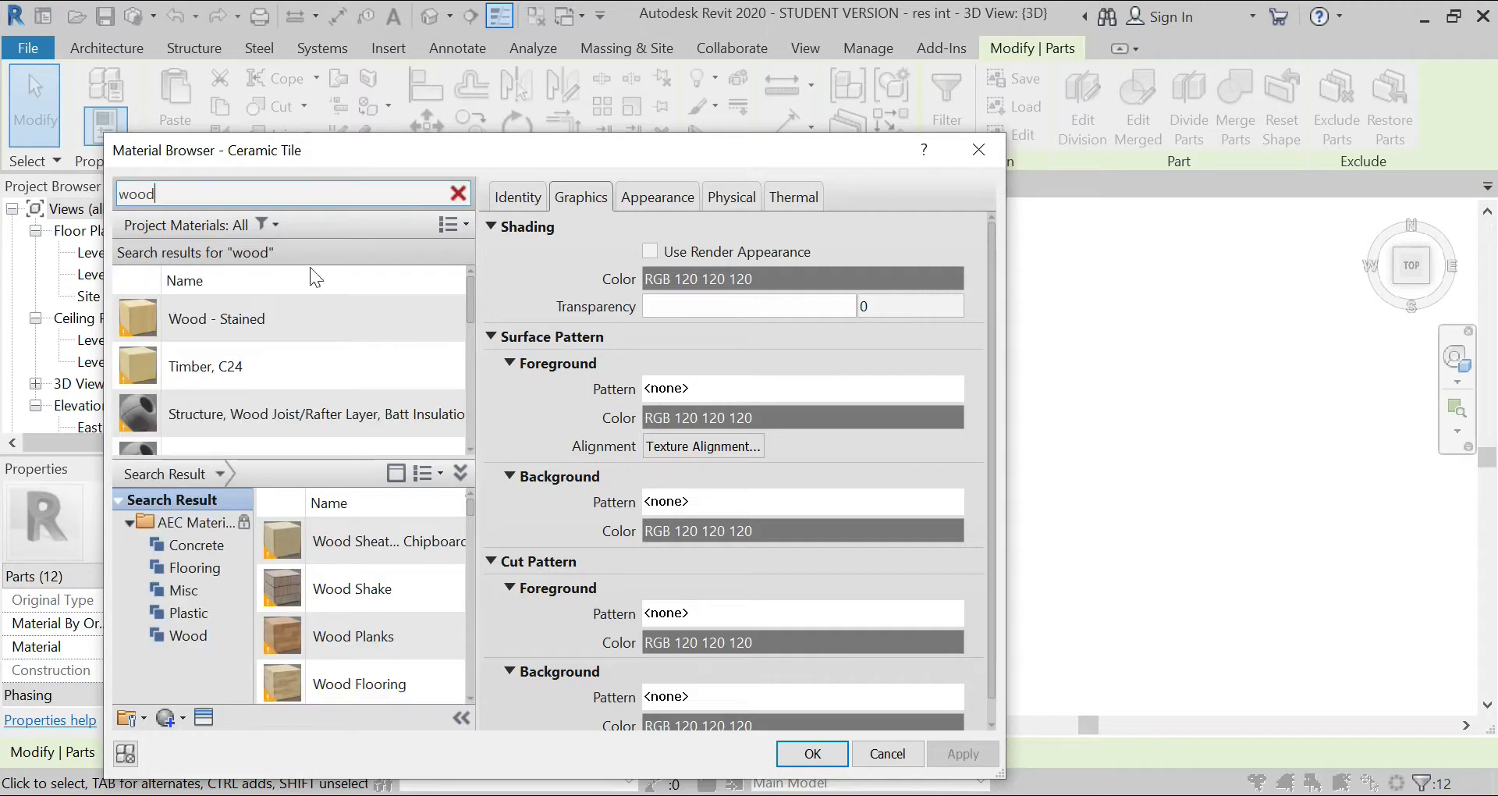
{"action": "scroll", "coordinate": [333, 351], "scroll_direction": "down", "scroll_amount": 1}
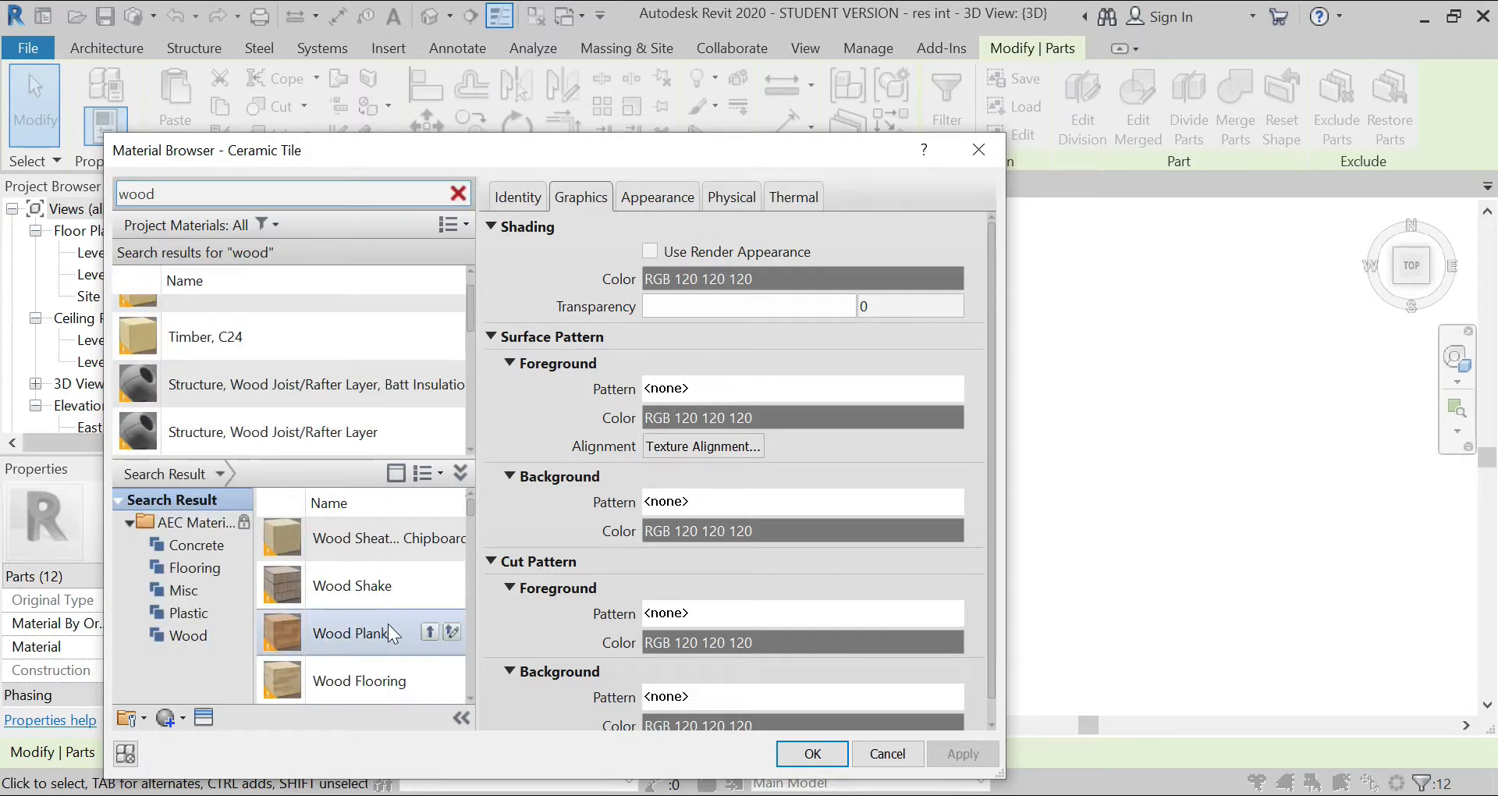
Step: Add Wood Planks and Wood Flooring to the project materials and assign Wood Flooring to the selected infill parts
{"action": "left_click", "coordinate": [427, 632]}
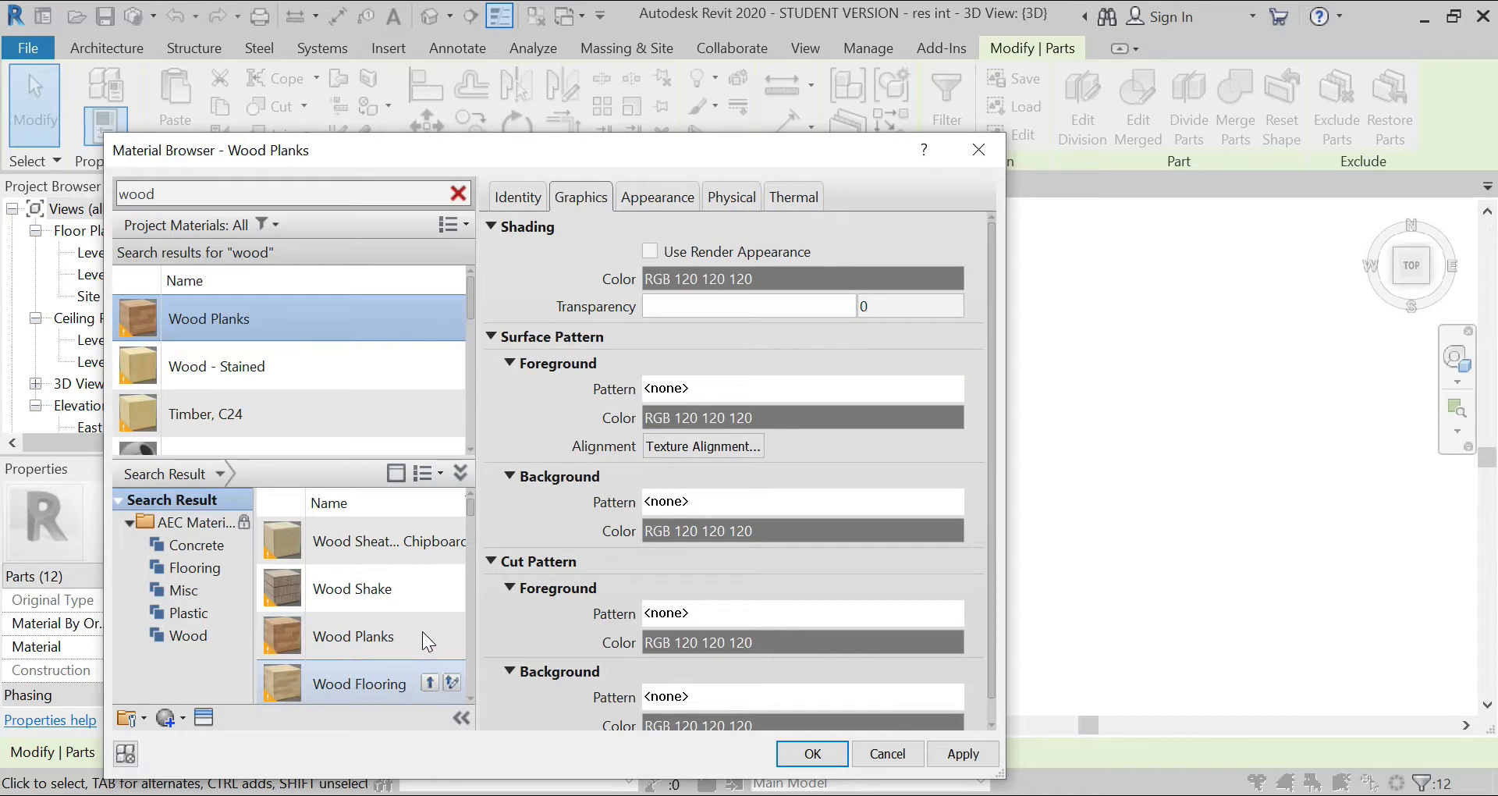
{"action": "left_click", "coordinate": [408, 672]}
{"action": "left_click", "coordinate": [427, 678]}
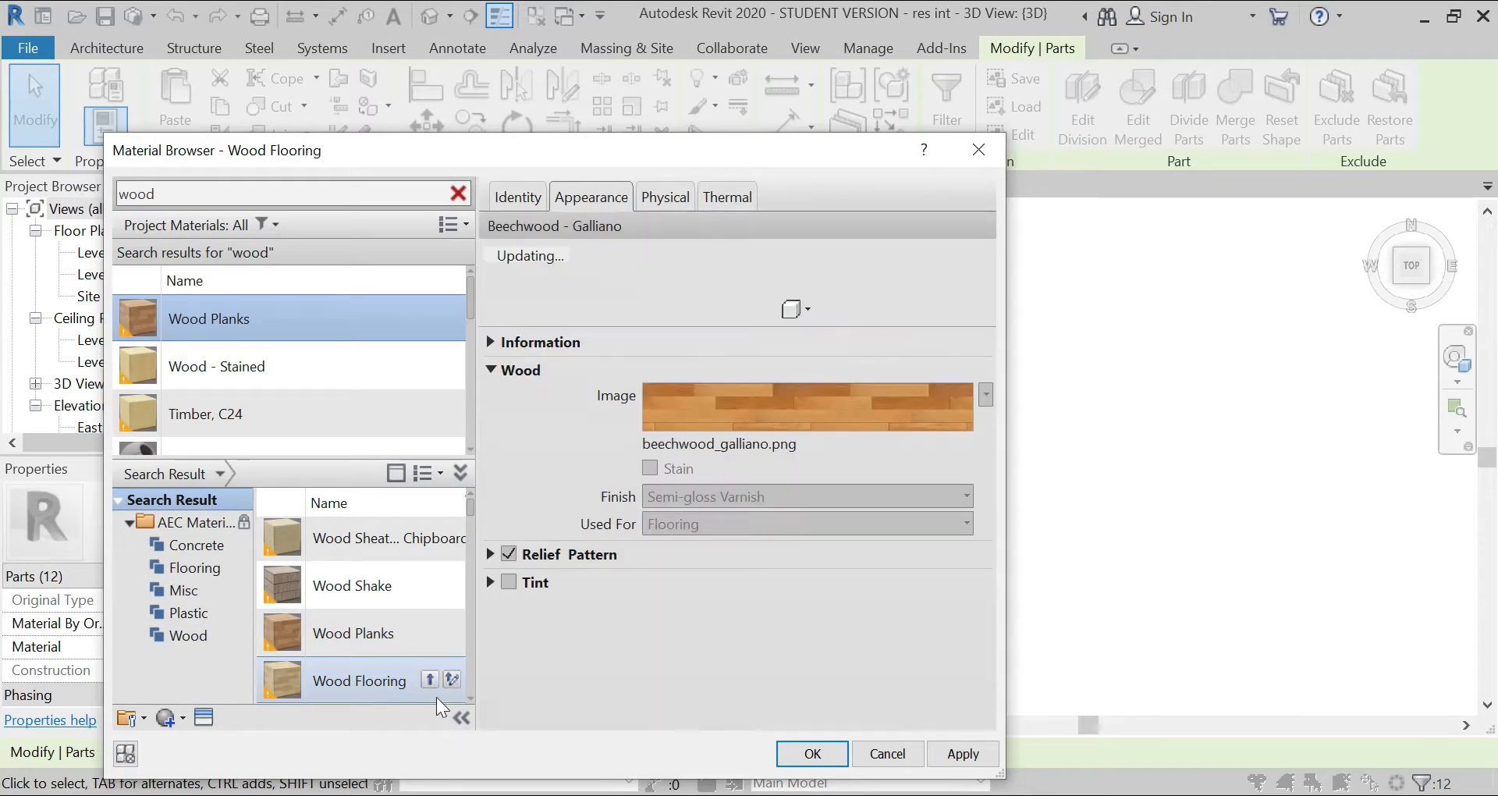
{"action": "left_click", "coordinate": [971, 757]}
{"action": "left_click", "coordinate": [827, 753]}
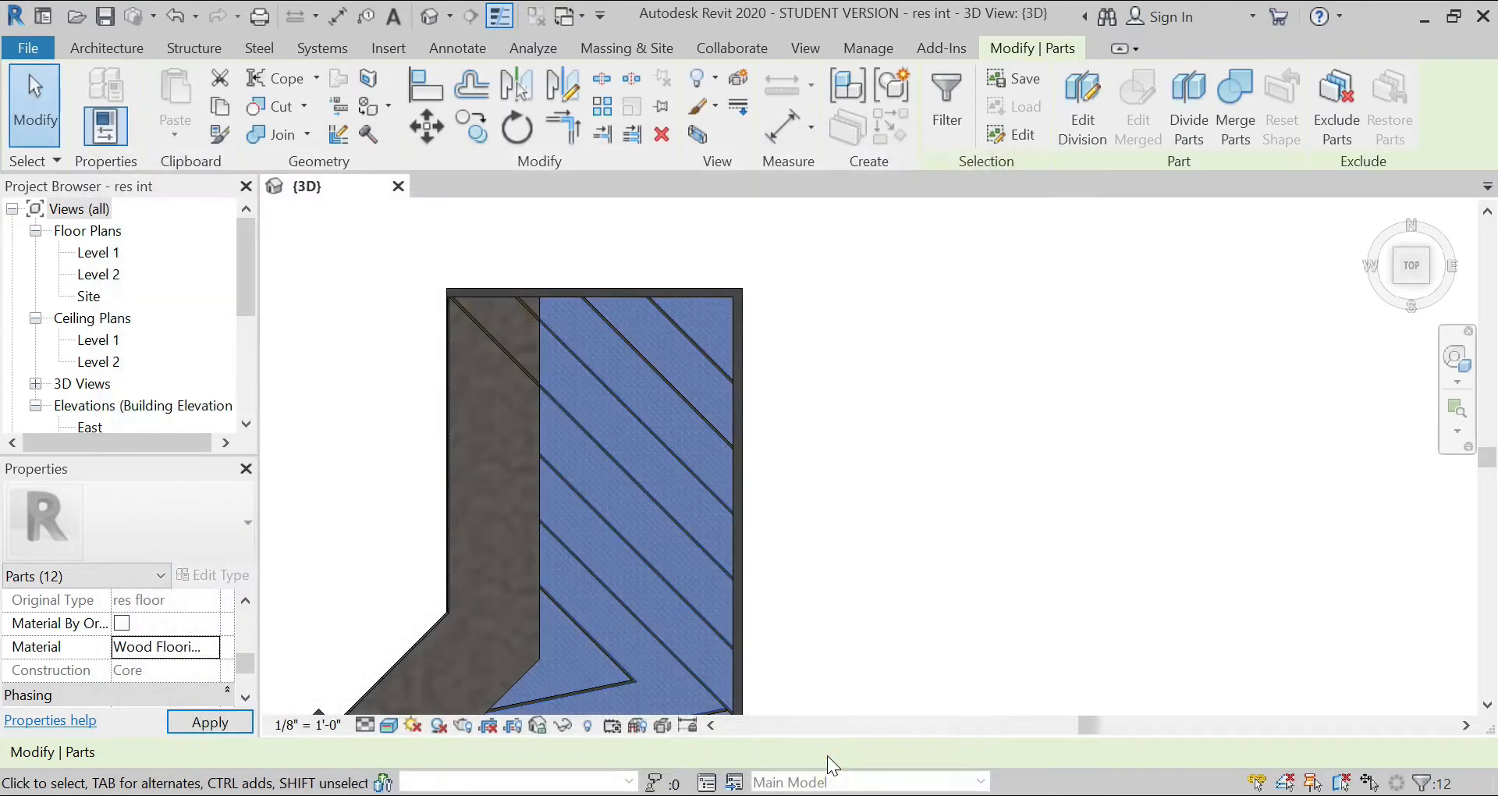
{"action": "left_click", "coordinate": [882, 610]}
Step: Open the beechwood_galliano.png texture of the Wood Flooring material for editing, starting from an infill part near the V
{"action": "scroll", "coordinate": [642, 554], "scroll_direction": "up", "scroll_amount": 5}
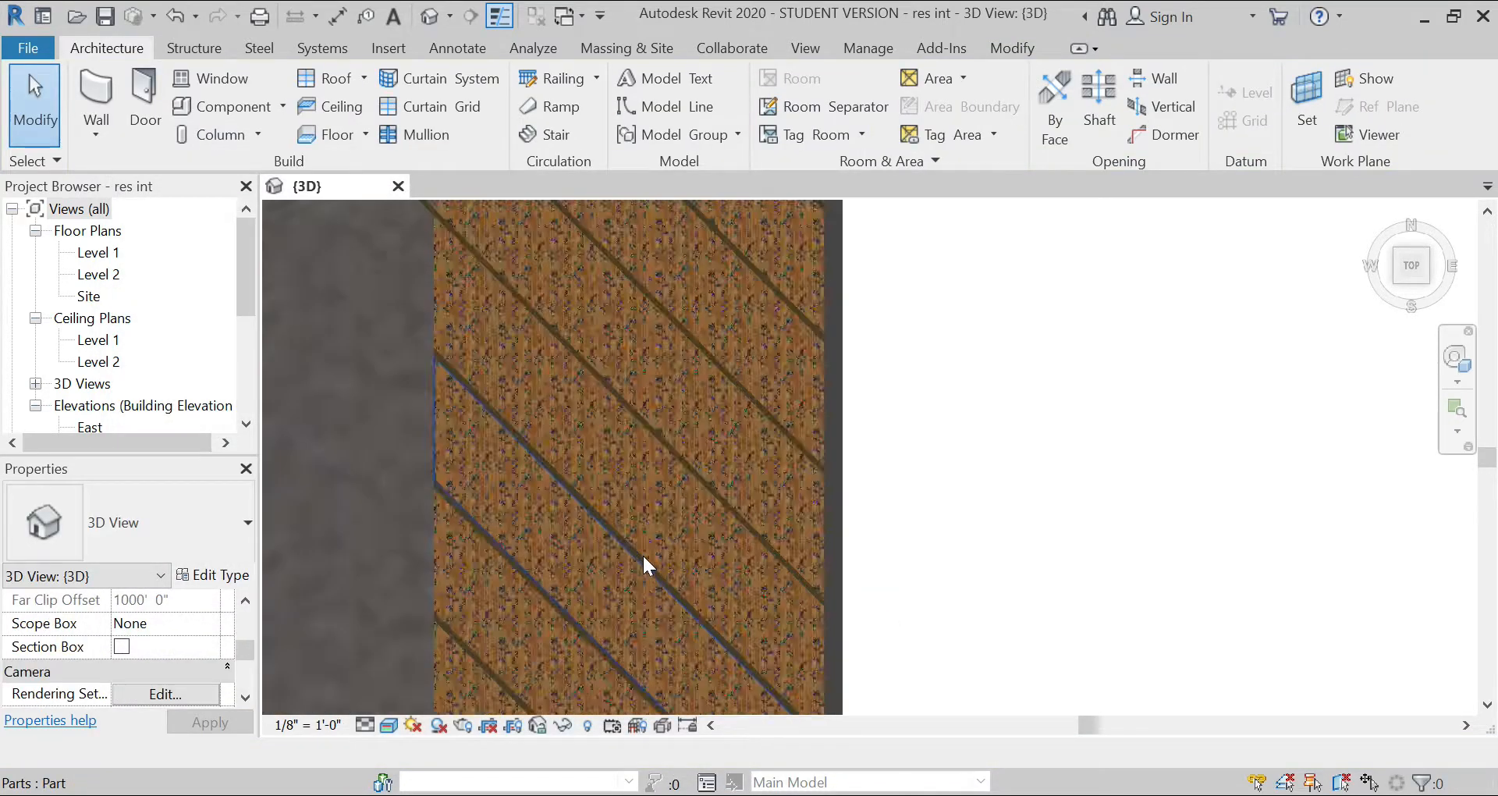
{"action": "scroll", "coordinate": [643, 549], "scroll_direction": "down", "scroll_amount": 4}
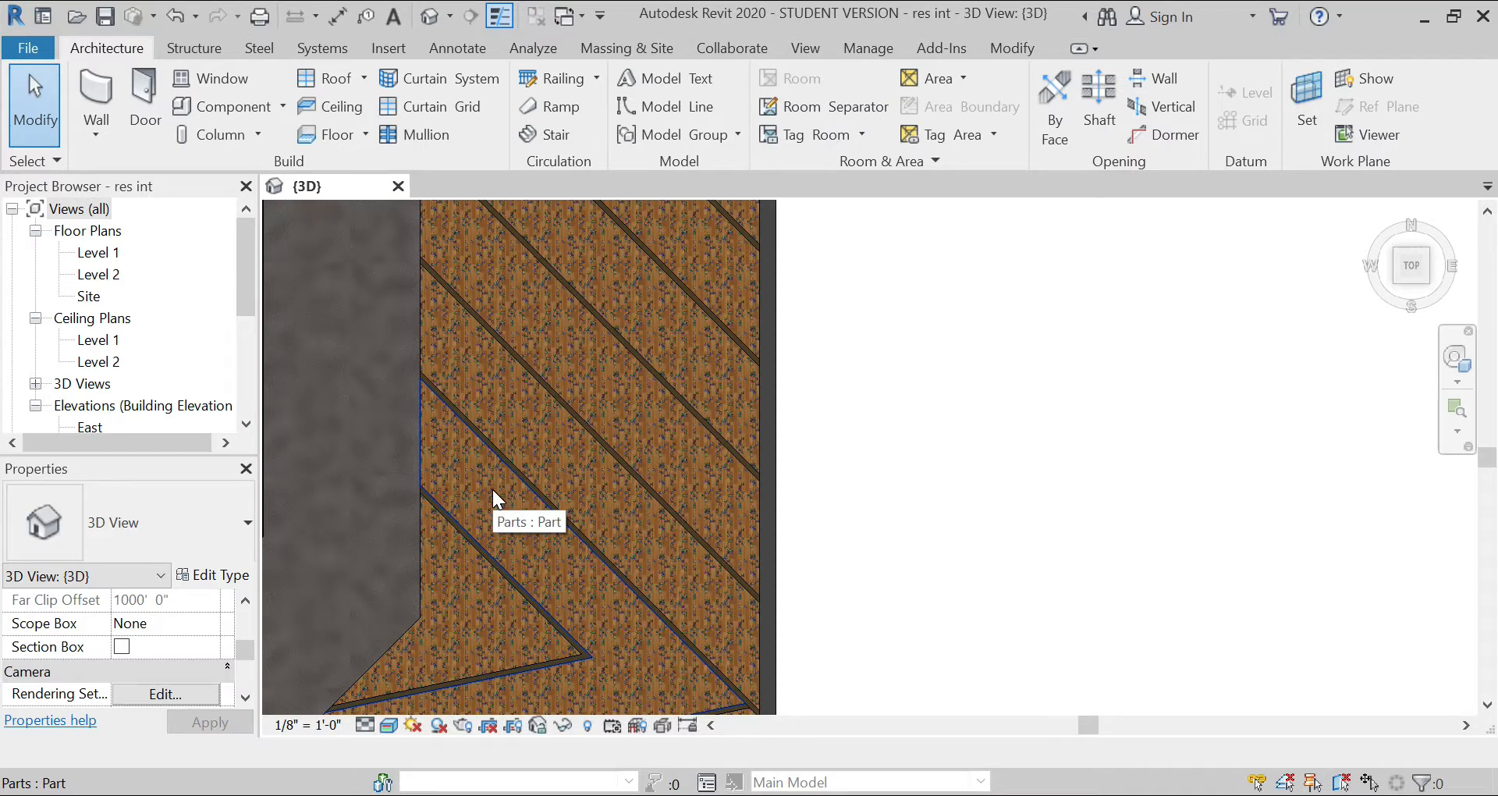
{"action": "left_click", "coordinate": [493, 489]}
{"action": "left_click", "coordinate": [179, 647]}
{"action": "left_click", "coordinate": [210, 648]}
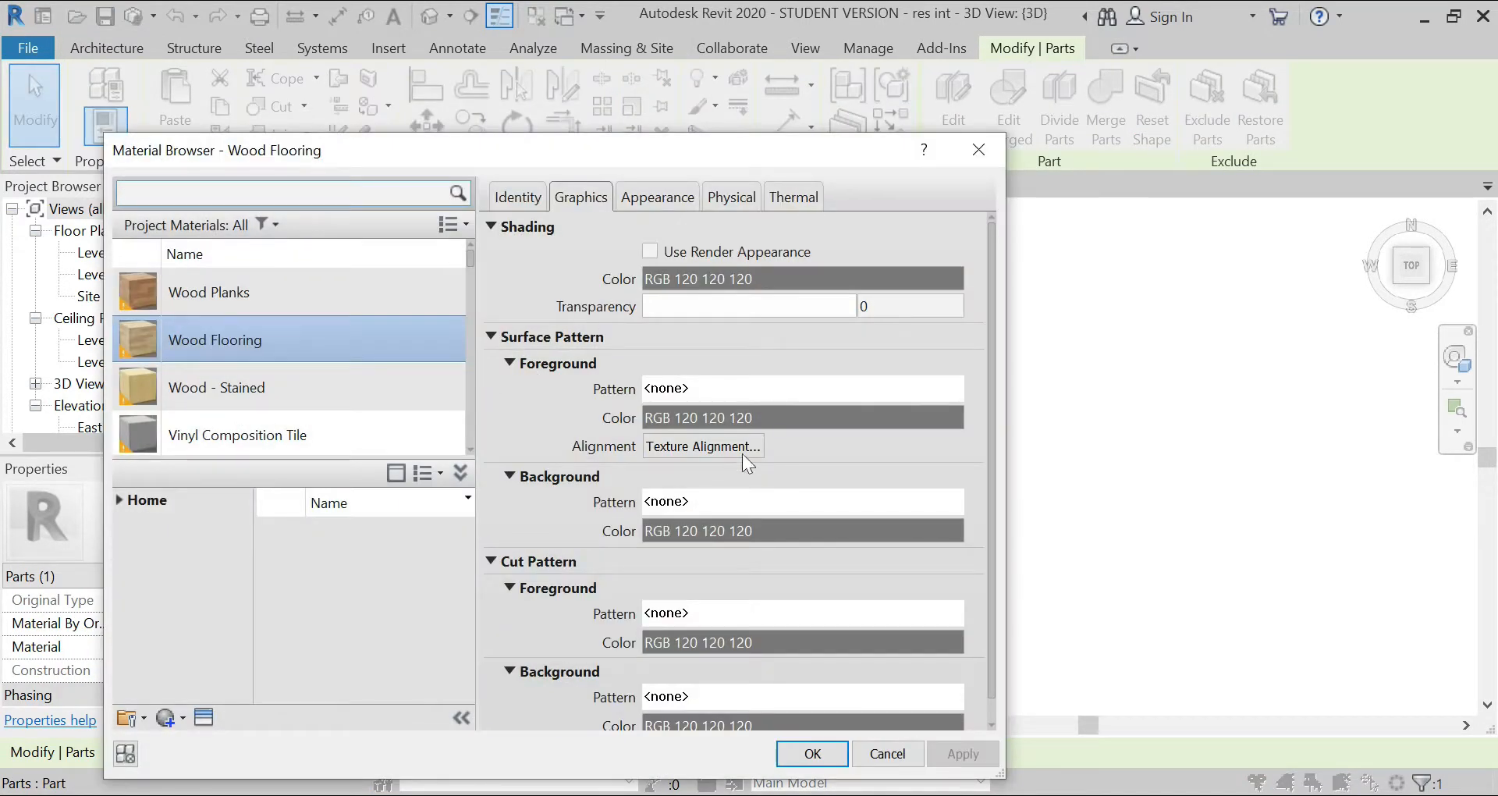
{"action": "left_click", "coordinate": [662, 199]}
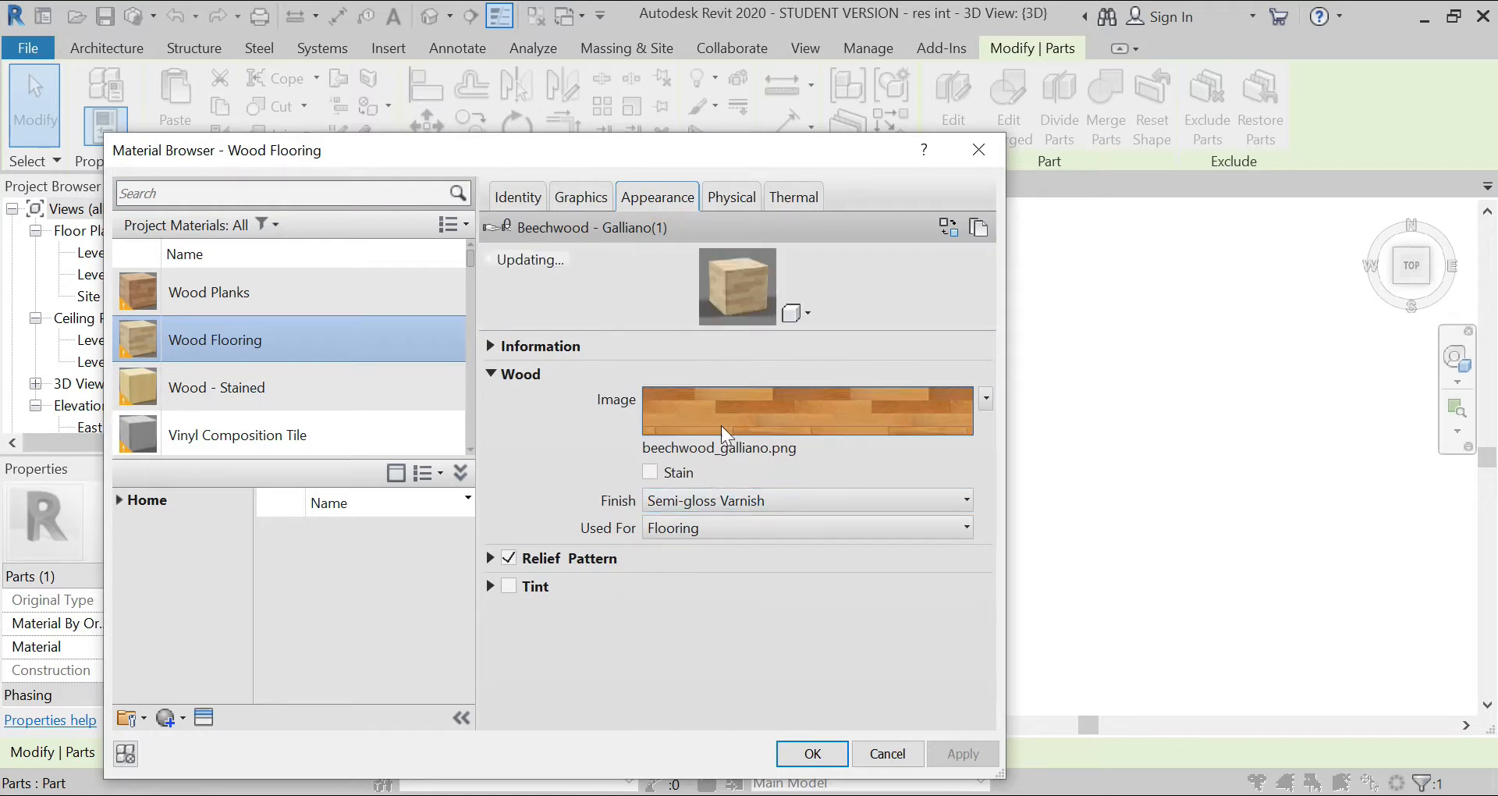
{"action": "left_click", "coordinate": [722, 423]}
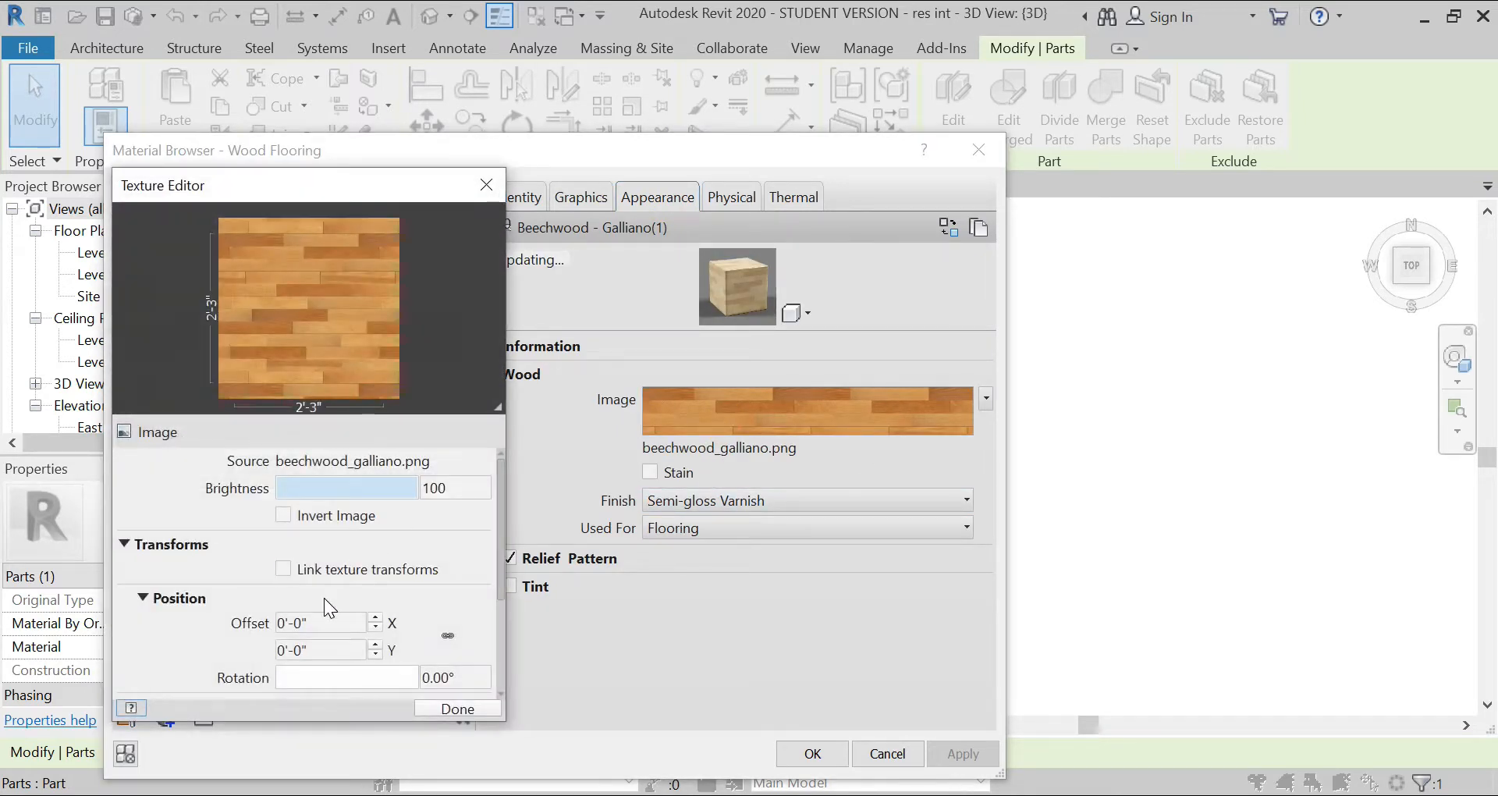
Step: Set the wood texture's rotation to 45° and apply the change to the Wood Flooring material
{"action": "scroll", "coordinate": [325, 597], "scroll_direction": "down", "scroll_amount": 2}
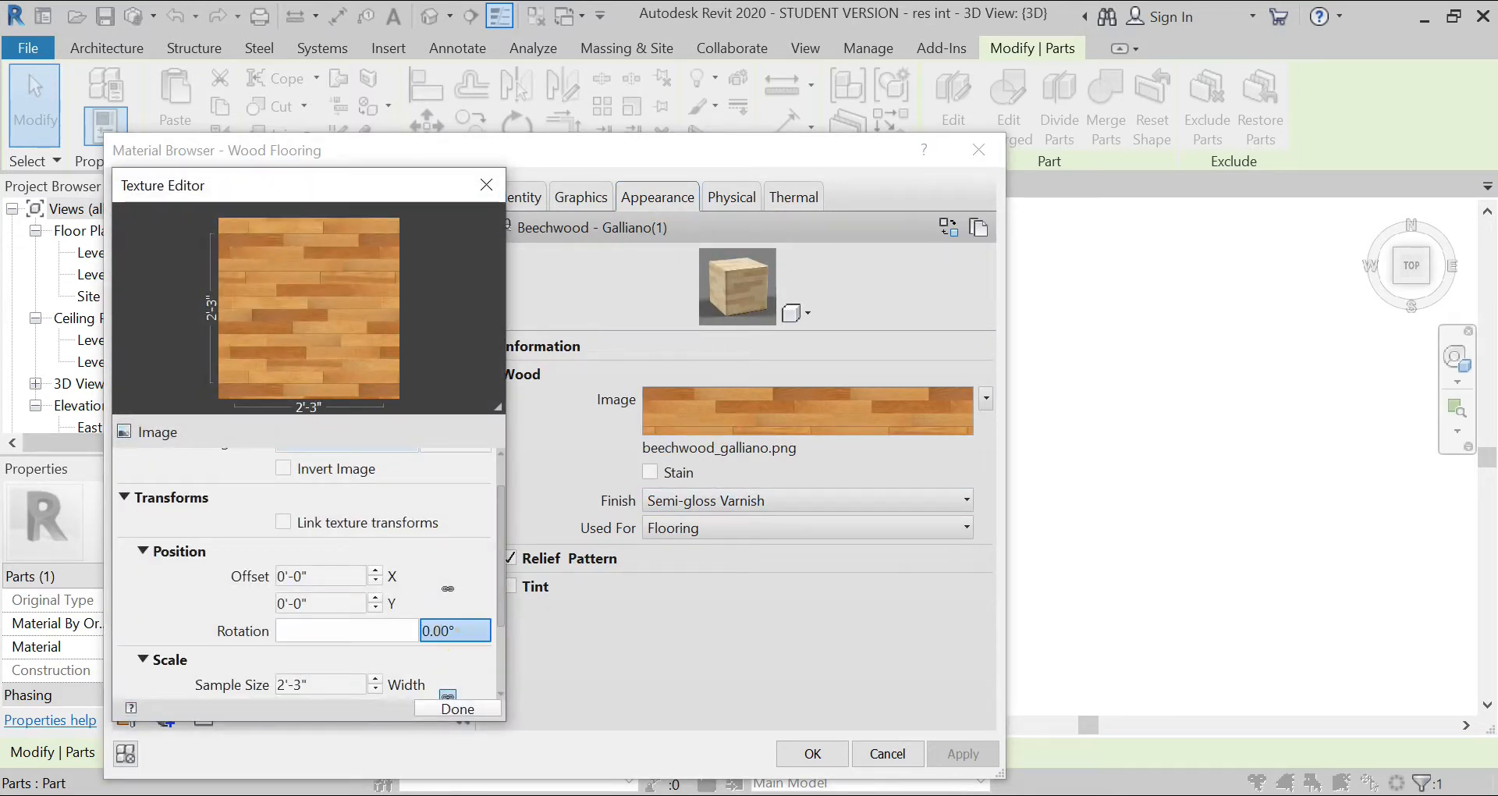
{"action": "double_click", "coordinate": [422, 629]}
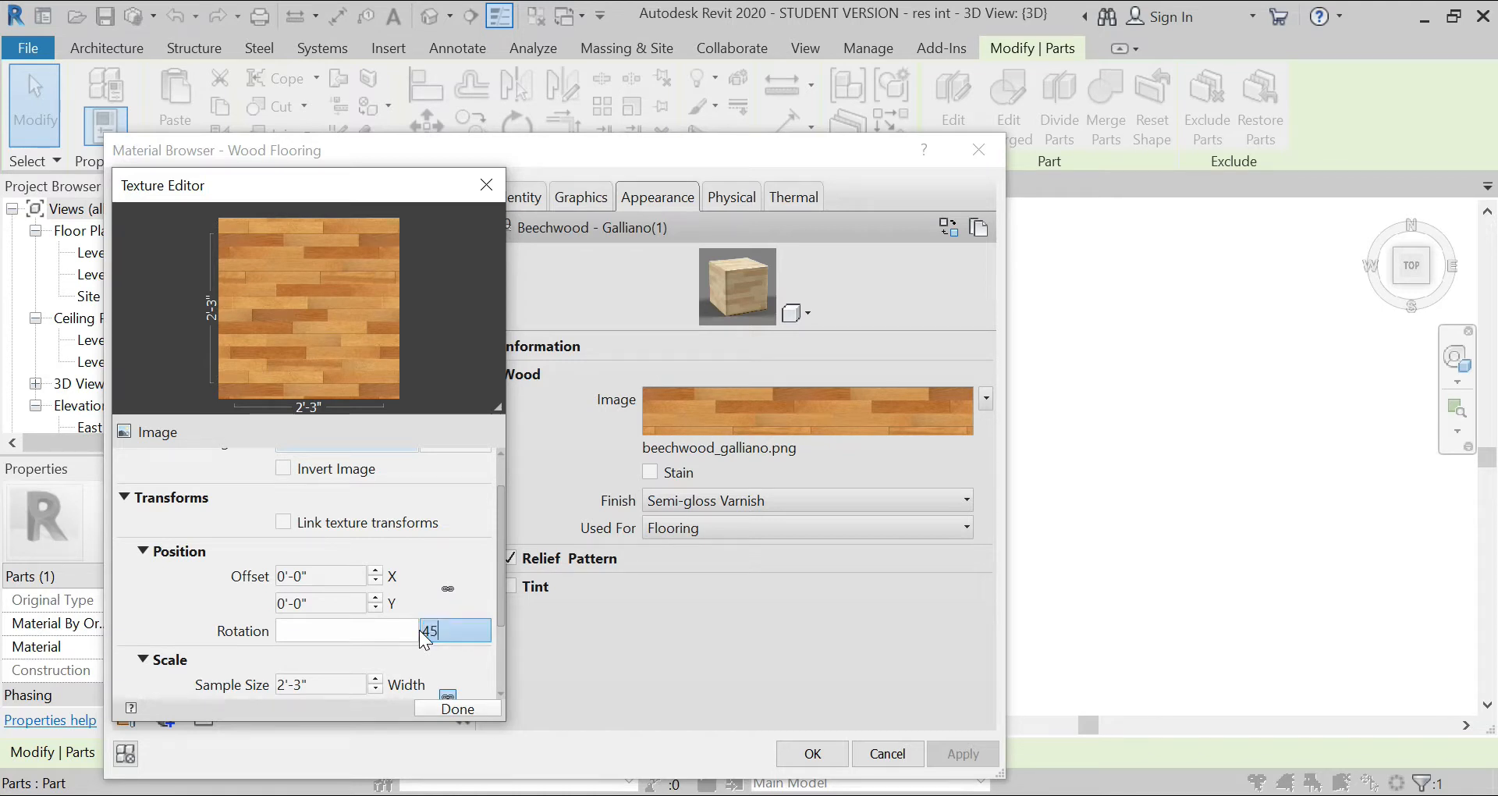
{"action": "type", "text": "45"}
{"action": "key", "text": "Return"}
{"action": "left_click", "coordinate": [471, 709]}
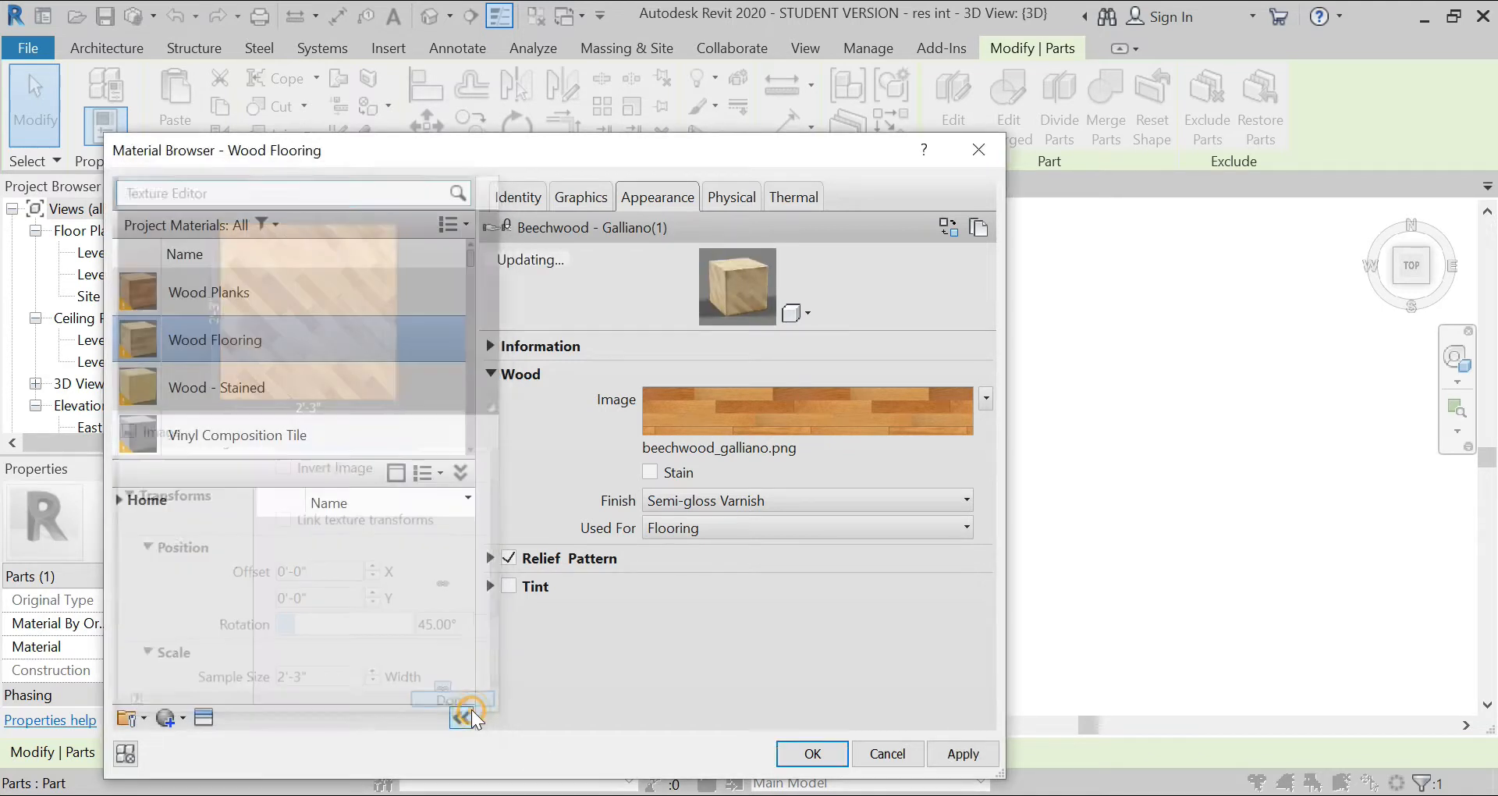
{"action": "left_click", "coordinate": [962, 754]}
{"action": "left_click", "coordinate": [812, 754]}
{"action": "left_click", "coordinate": [841, 573]}
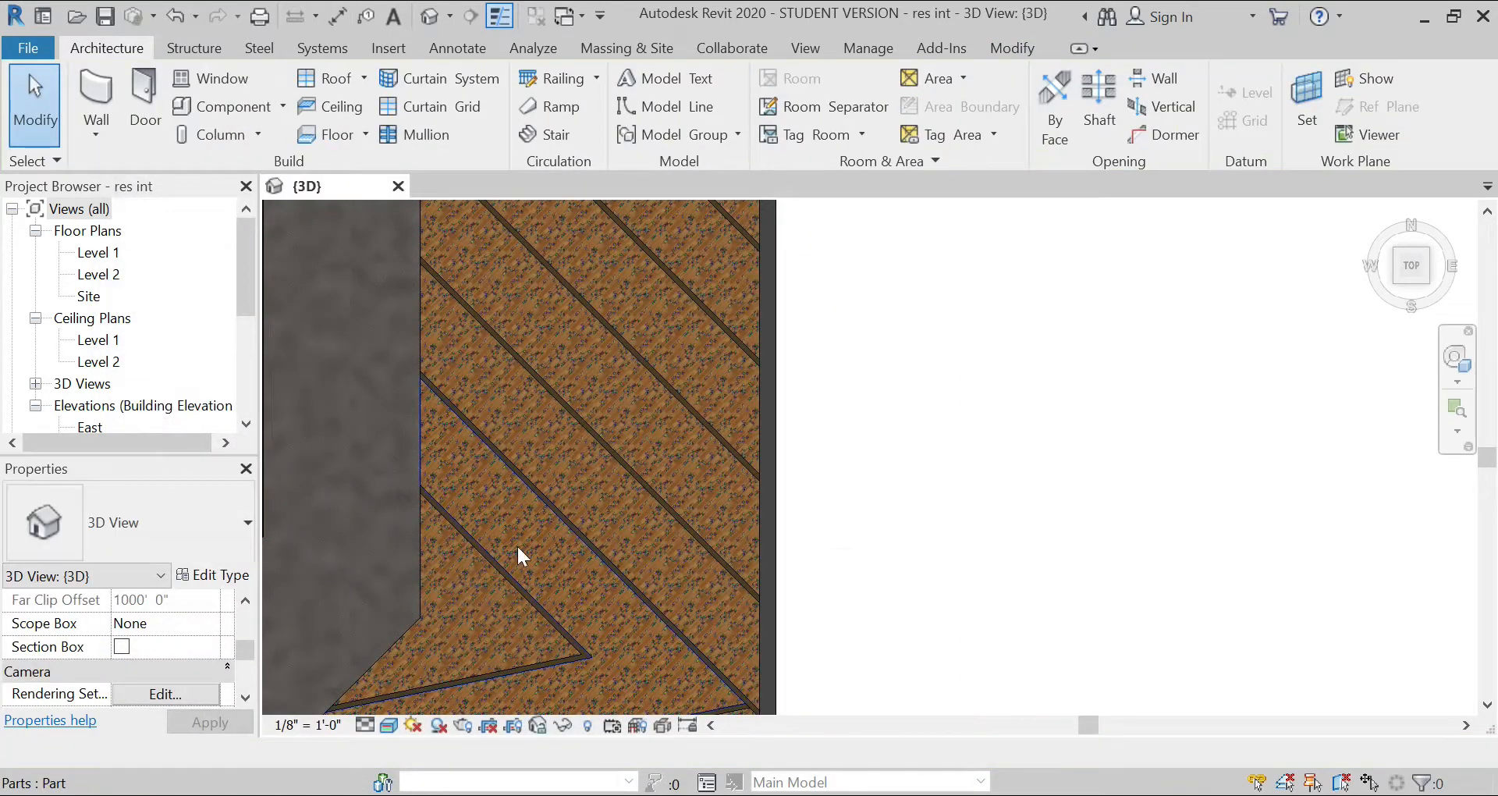
{"action": "scroll", "coordinate": [519, 543], "scroll_direction": "up", "scroll_amount": 4}
{"action": "scroll", "coordinate": [459, 430], "scroll_direction": "down", "scroll_amount": 5}
Step: Turn off Material By Original for the border part and add Marble from the AEC library to the project materials
{"action": "left_click", "coordinate": [457, 428]}
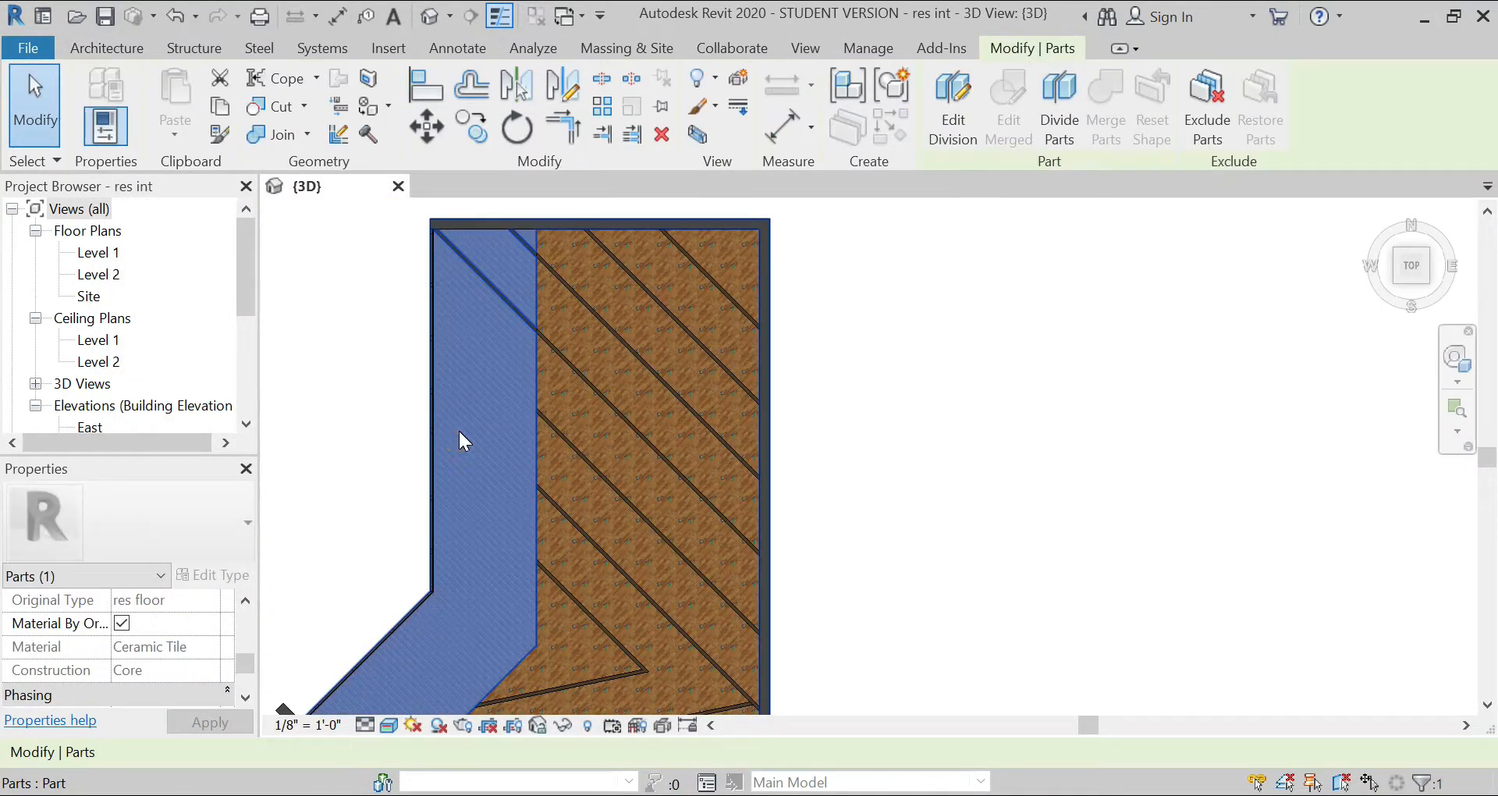
{"action": "left_click", "coordinate": [121, 623]}
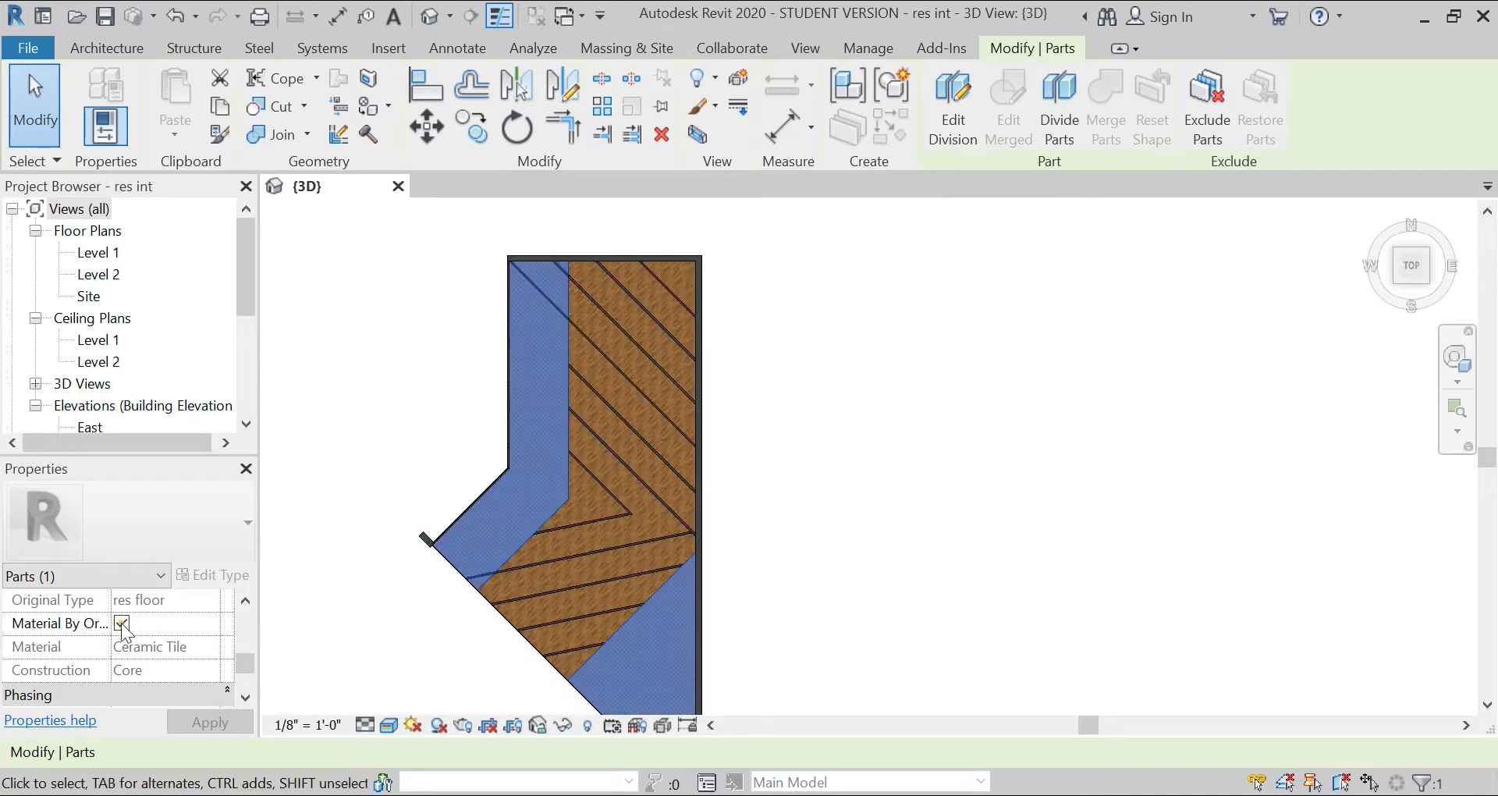
{"action": "left_click", "coordinate": [211, 647]}
{"action": "left_click", "coordinate": [211, 646]}
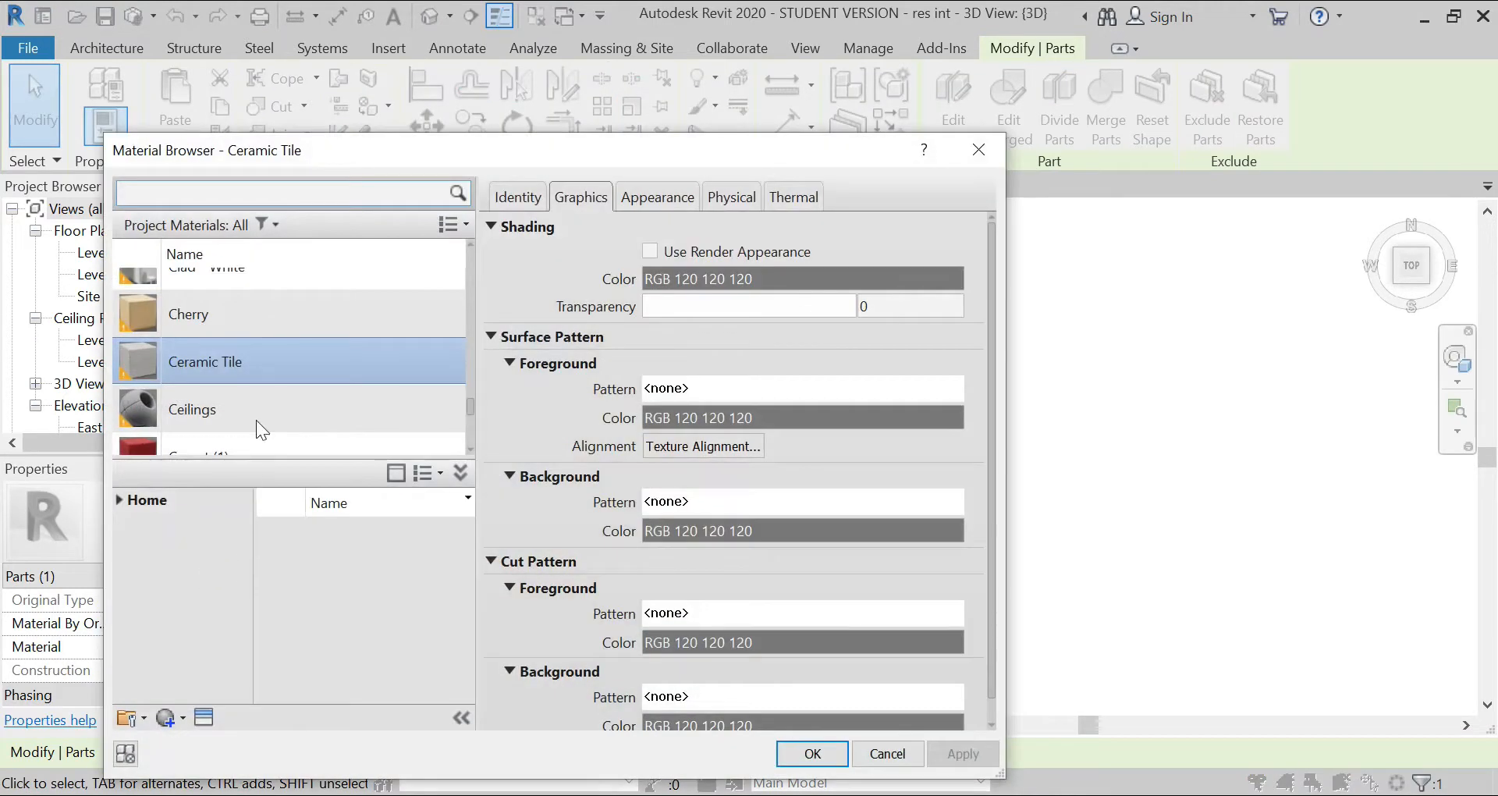
{"action": "type", "text": "marble"}
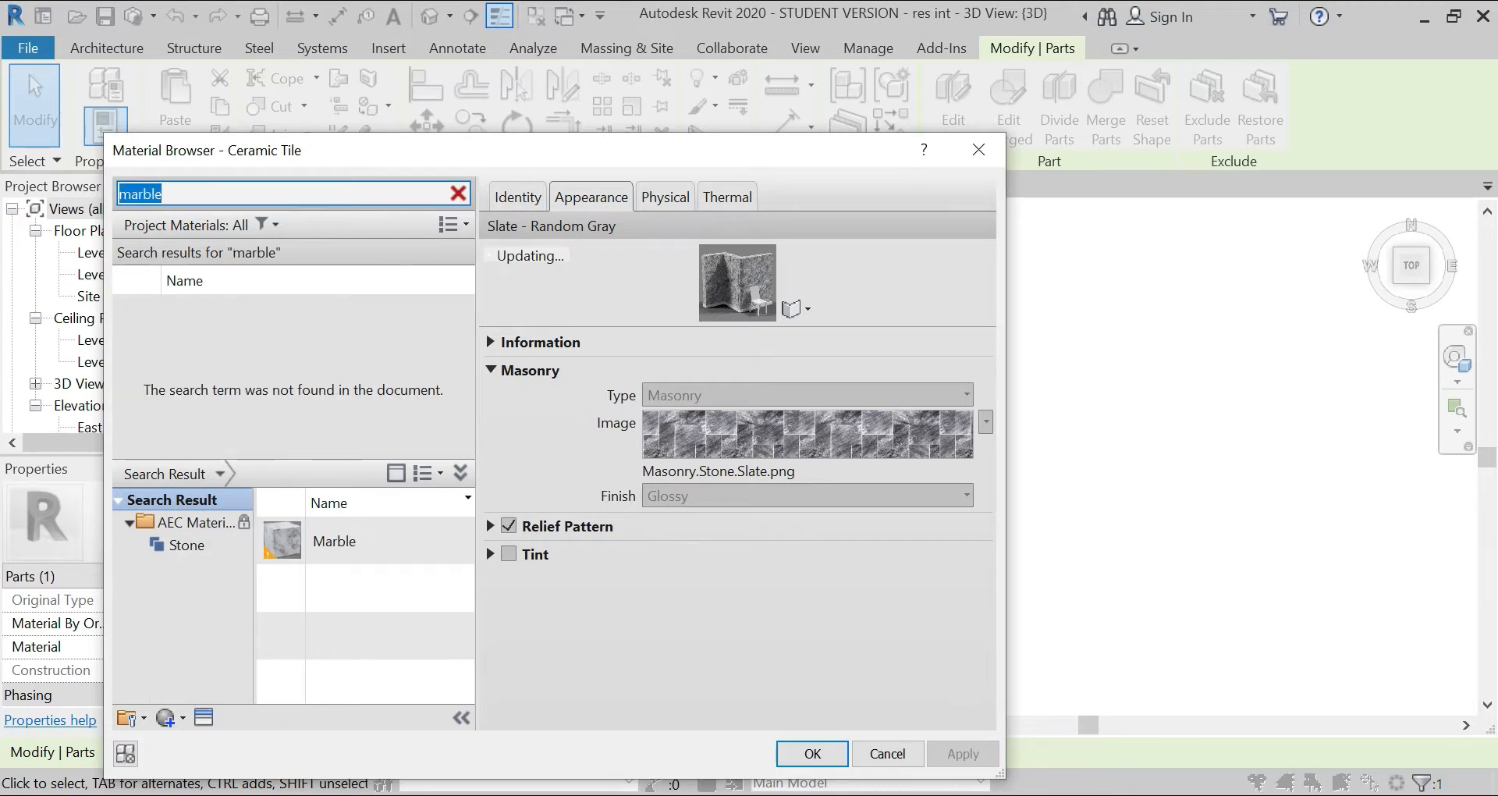
{"action": "left_click", "coordinate": [363, 551]}
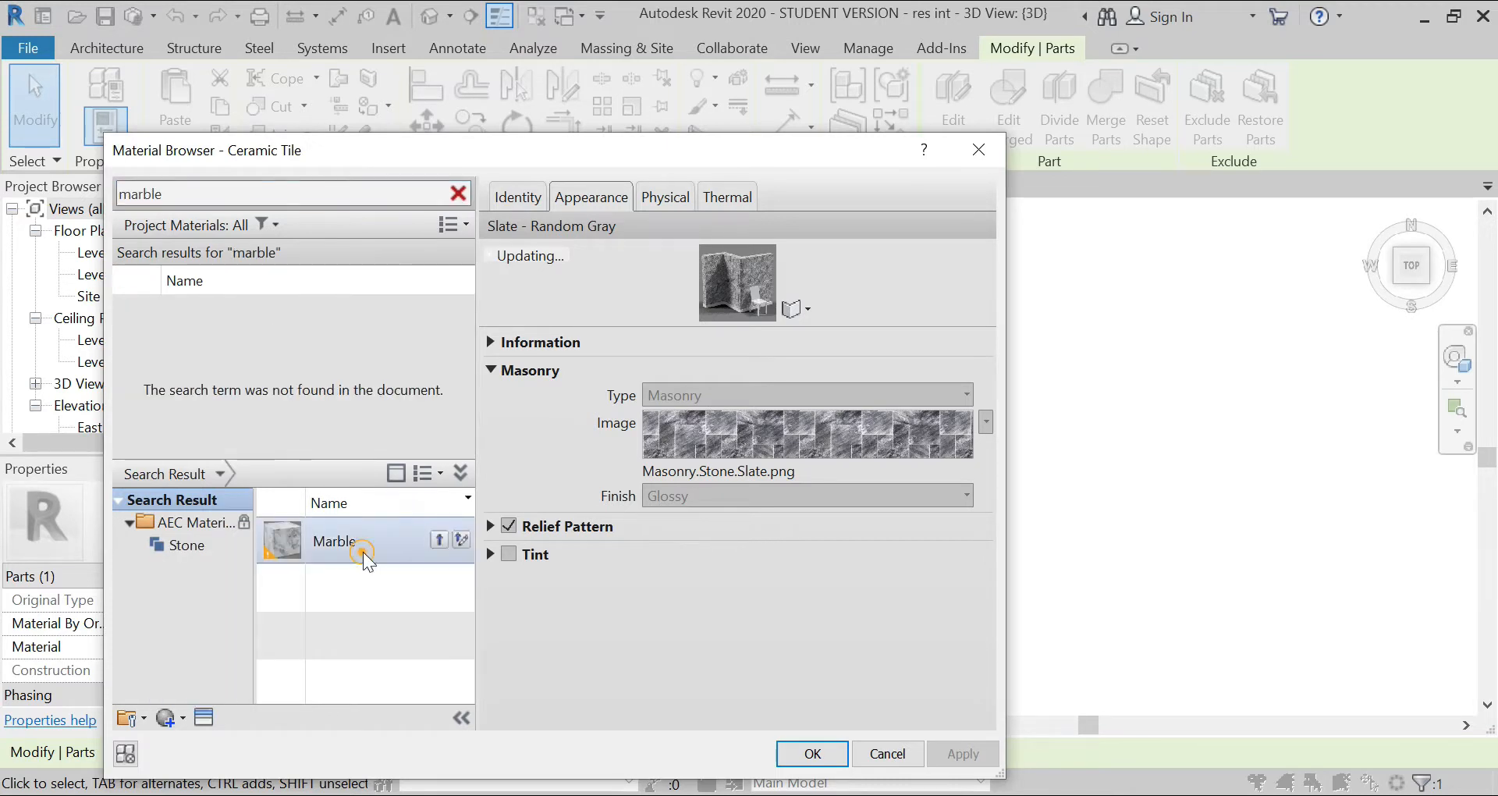
{"action": "left_click", "coordinate": [437, 541]}
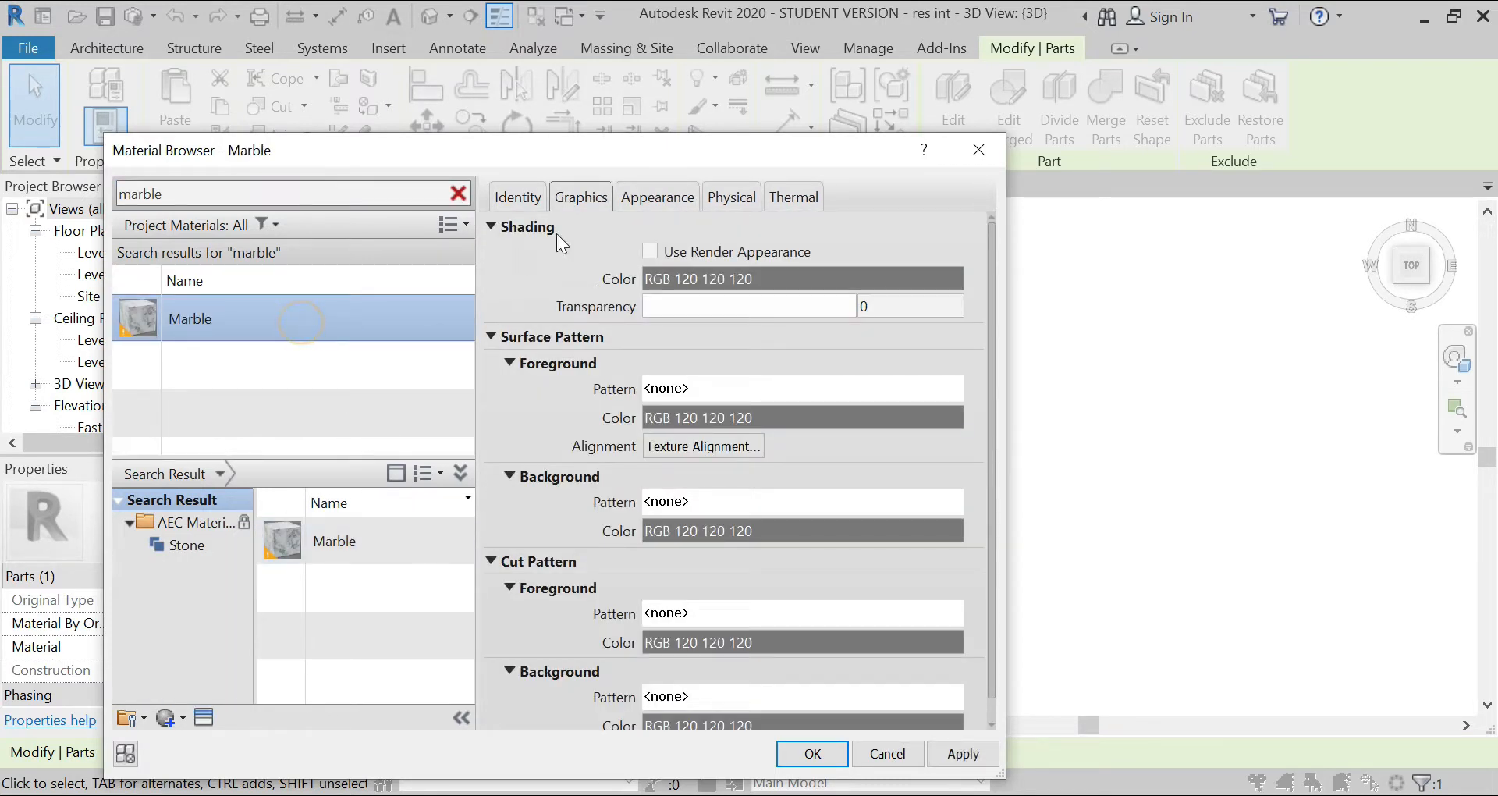
Step: Replace the Marble material's appearance image with T_MarbleSML_04_BC.jpg
{"action": "left_click", "coordinate": [657, 197]}
{"action": "left_click", "coordinate": [738, 450]}
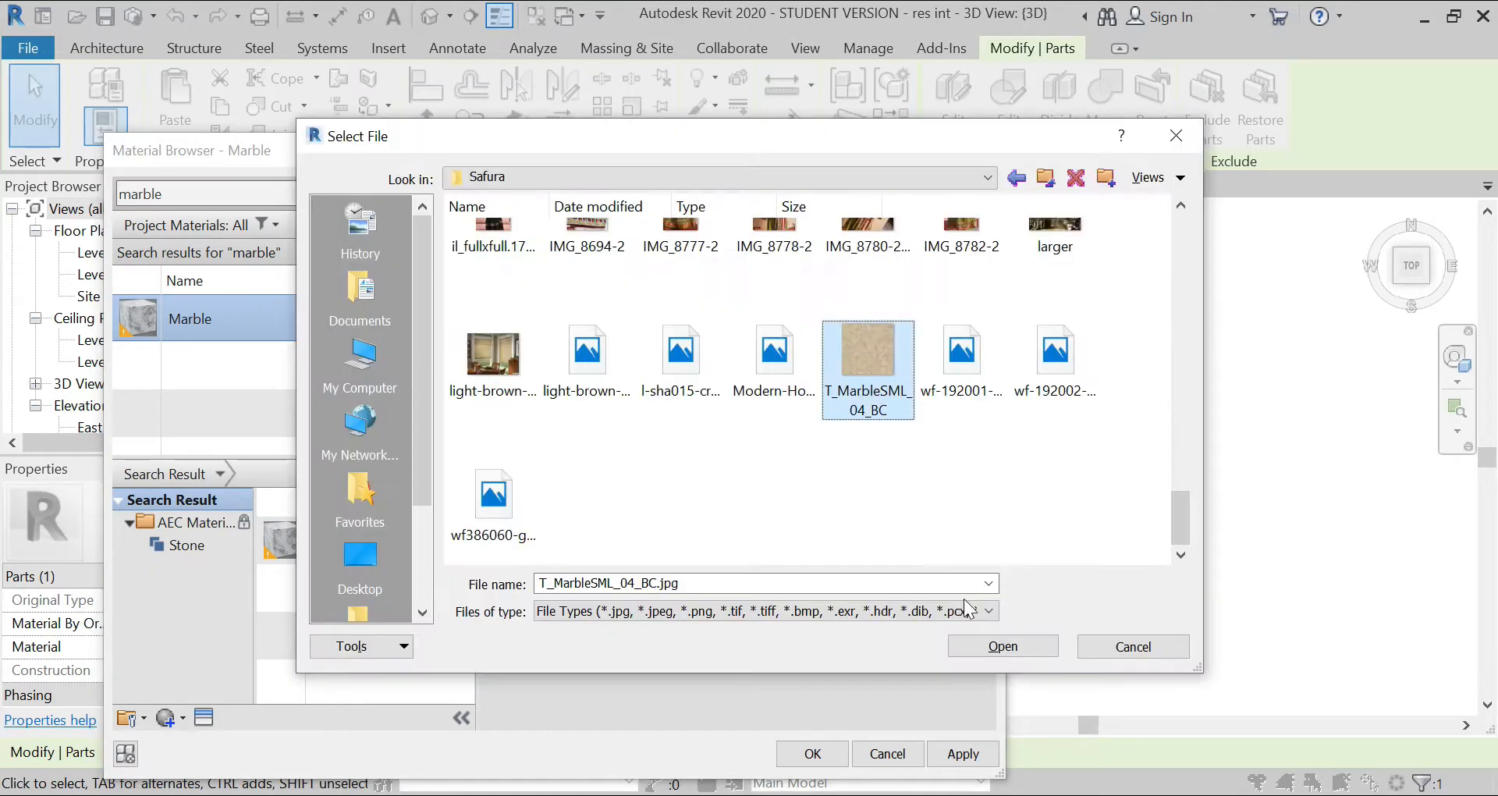
{"action": "left_click", "coordinate": [985, 646]}
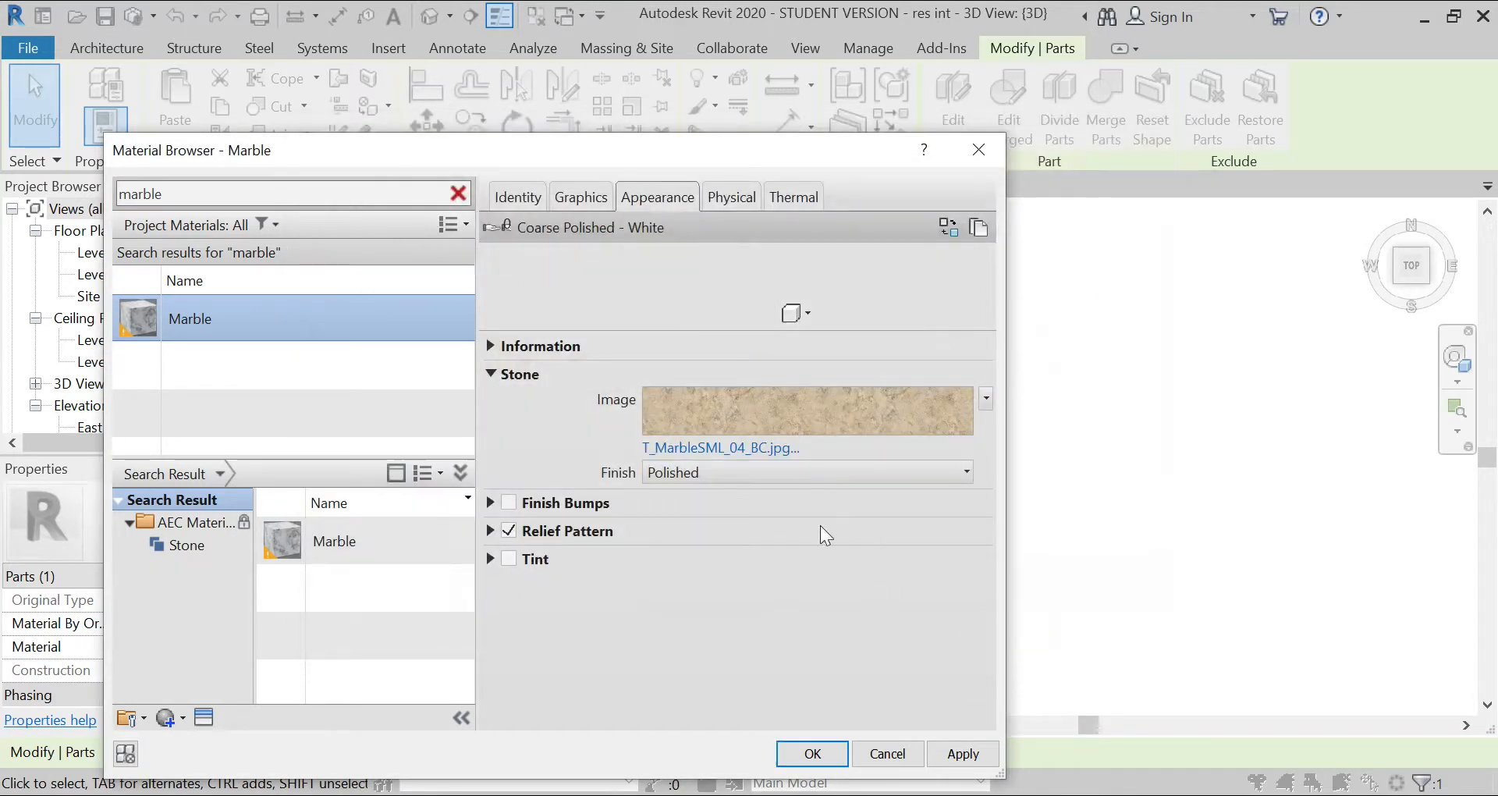
Step: Set the marble texture's rotation to 45° and its sample size to 1'-0" wide and 1'-0" high
{"action": "left_click", "coordinate": [719, 390]}
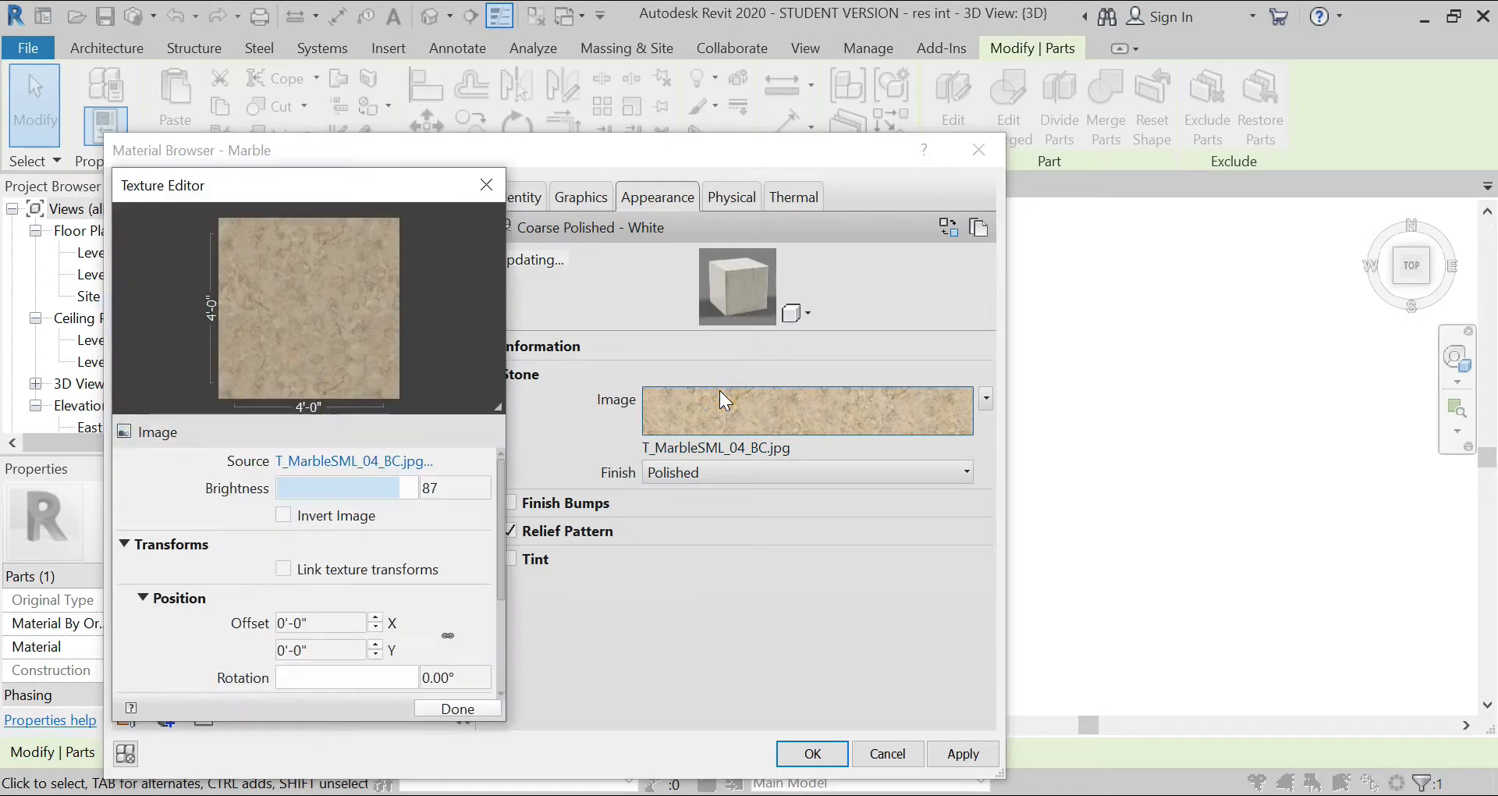
{"action": "scroll", "coordinate": [351, 585], "scroll_direction": "down", "scroll_amount": 3}
{"action": "left_click", "coordinate": [461, 584]}
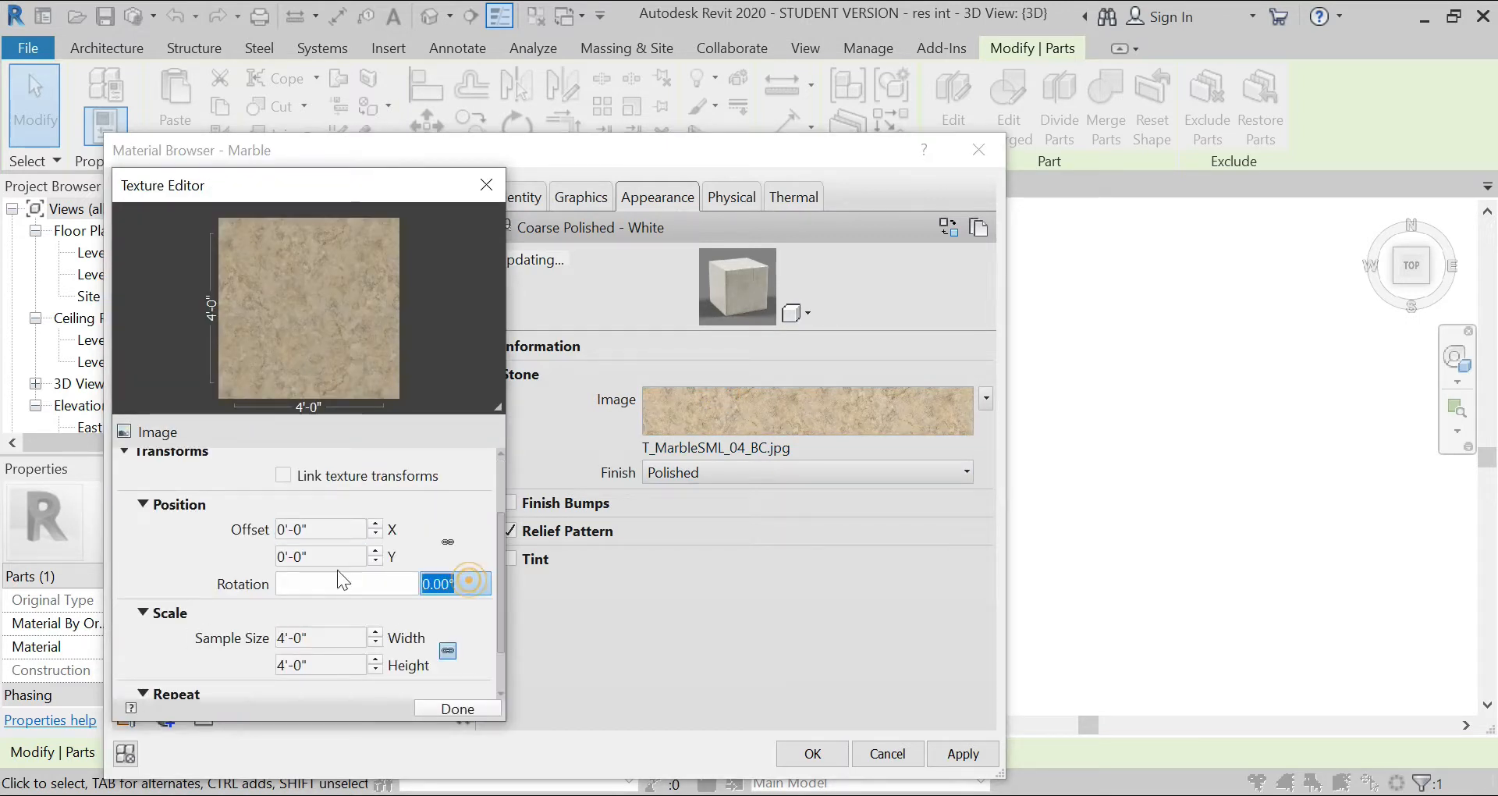
{"action": "type", "text": "45"}
{"action": "left_click", "coordinate": [337, 633]}
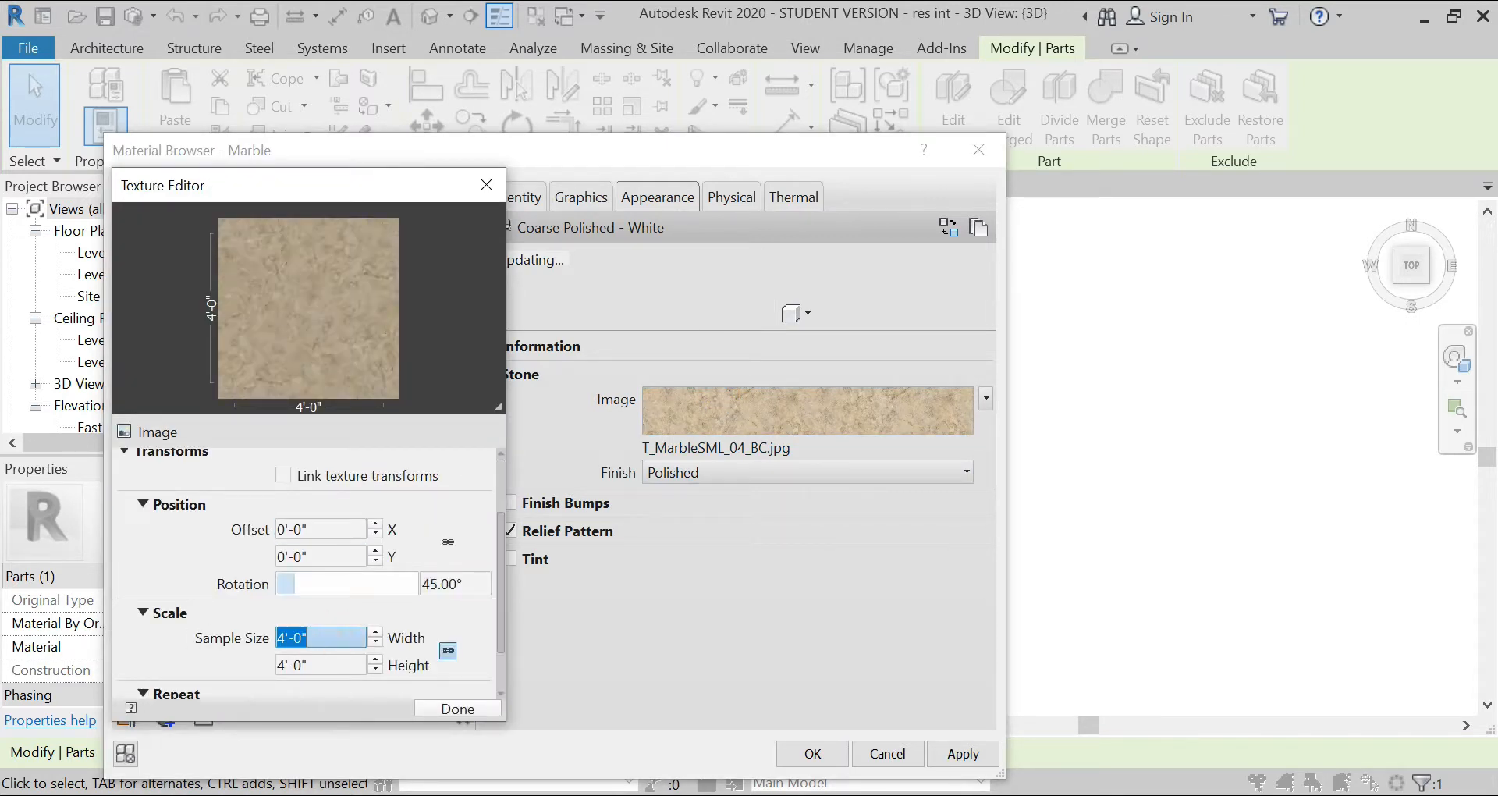
{"action": "type", "text": "1"}
{"action": "left_click", "coordinate": [321, 664]}
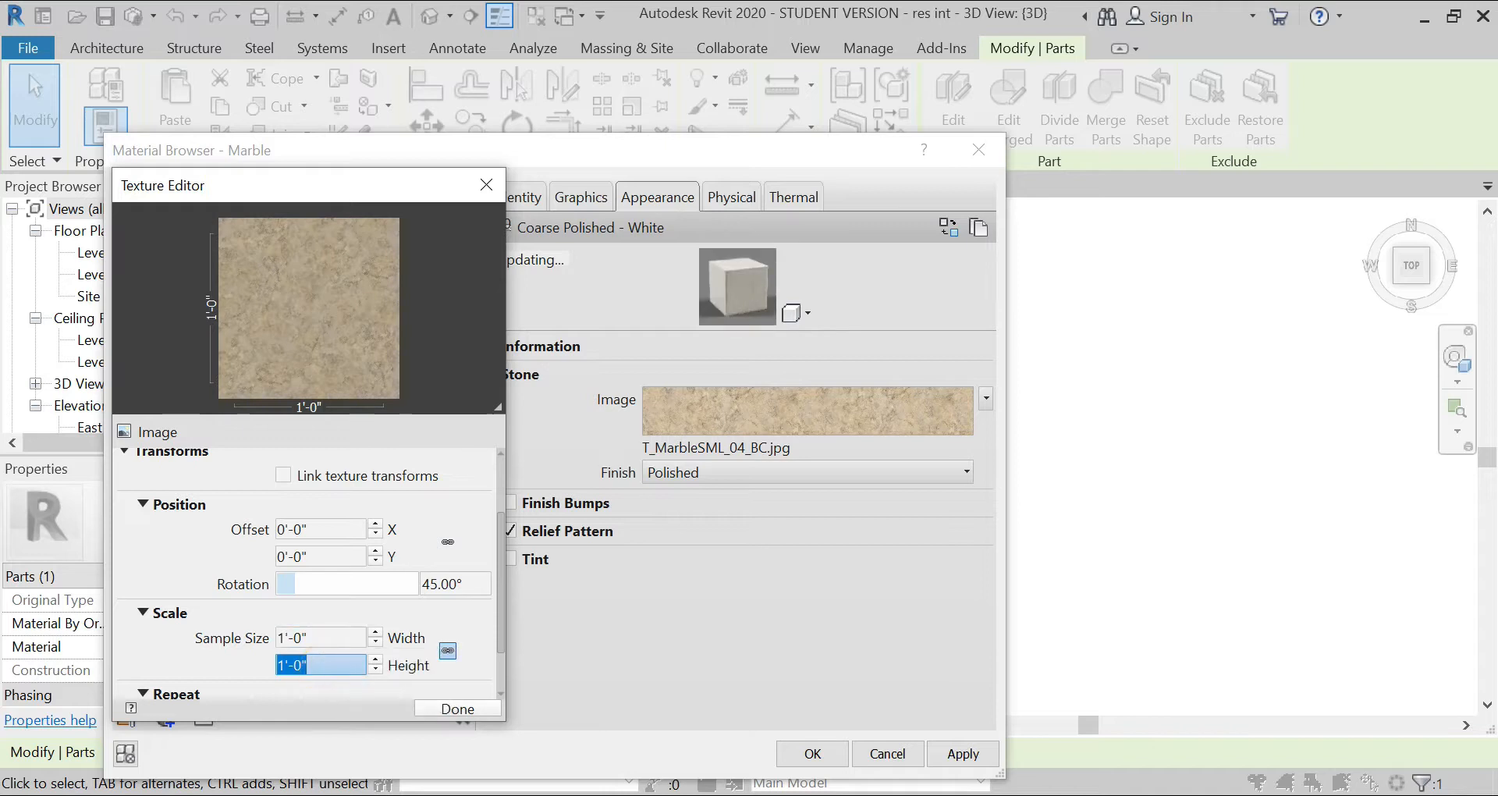
{"action": "left_click", "coordinate": [209, 655]}
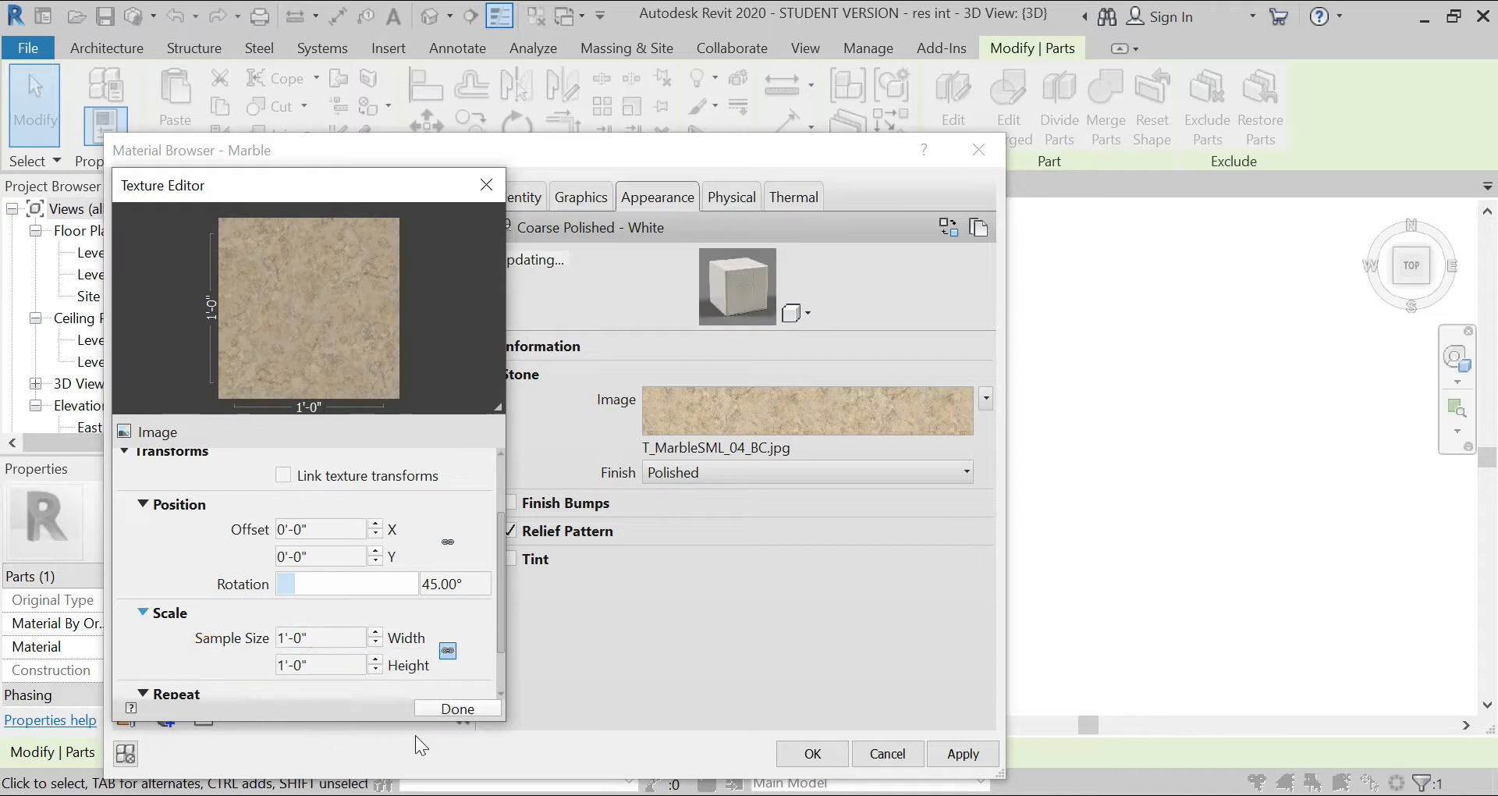
{"action": "left_click", "coordinate": [433, 709]}
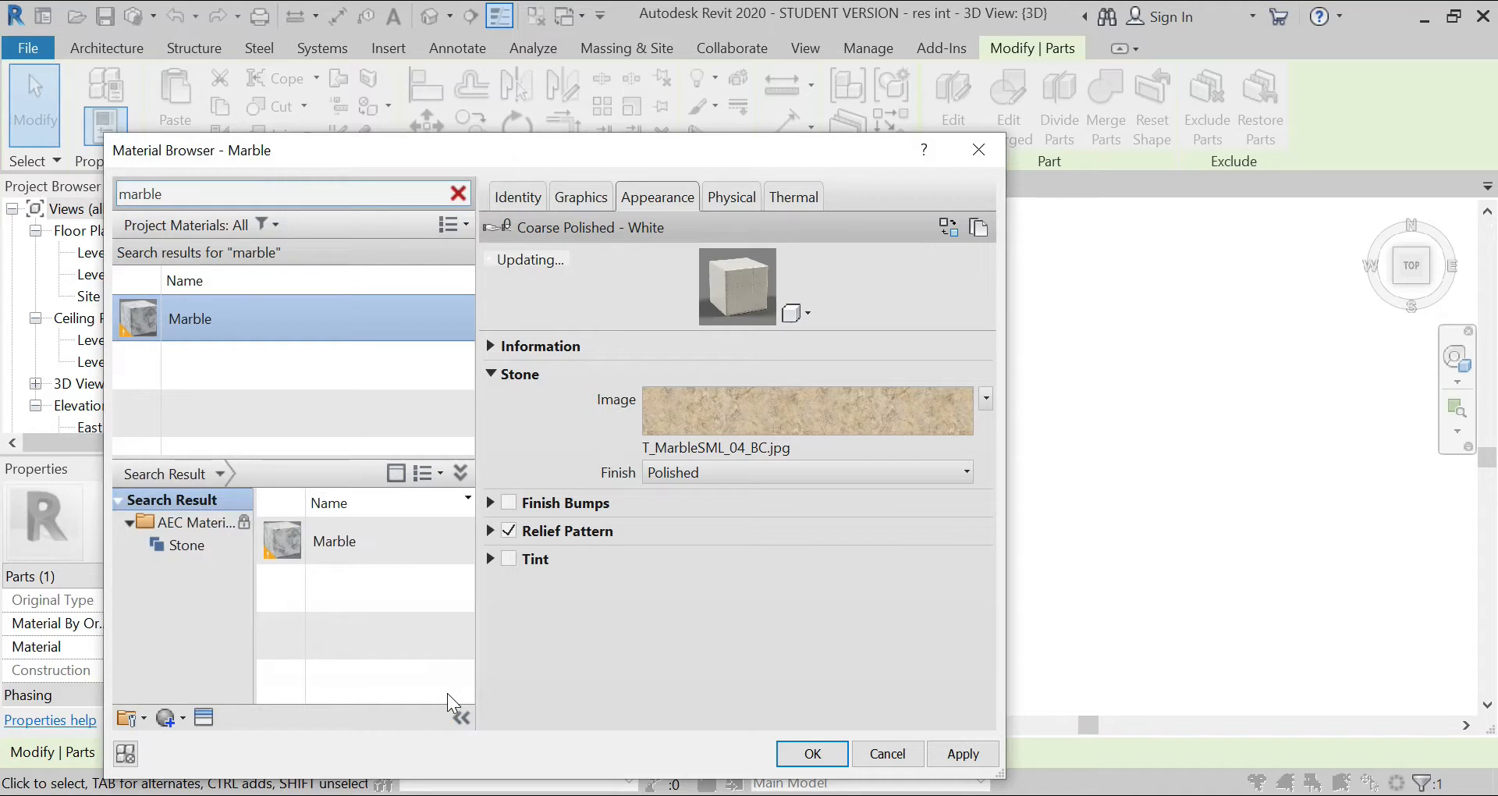
Step: Assign the edited Marble material to the border part and clear the selection
{"action": "left_click", "coordinate": [955, 754]}
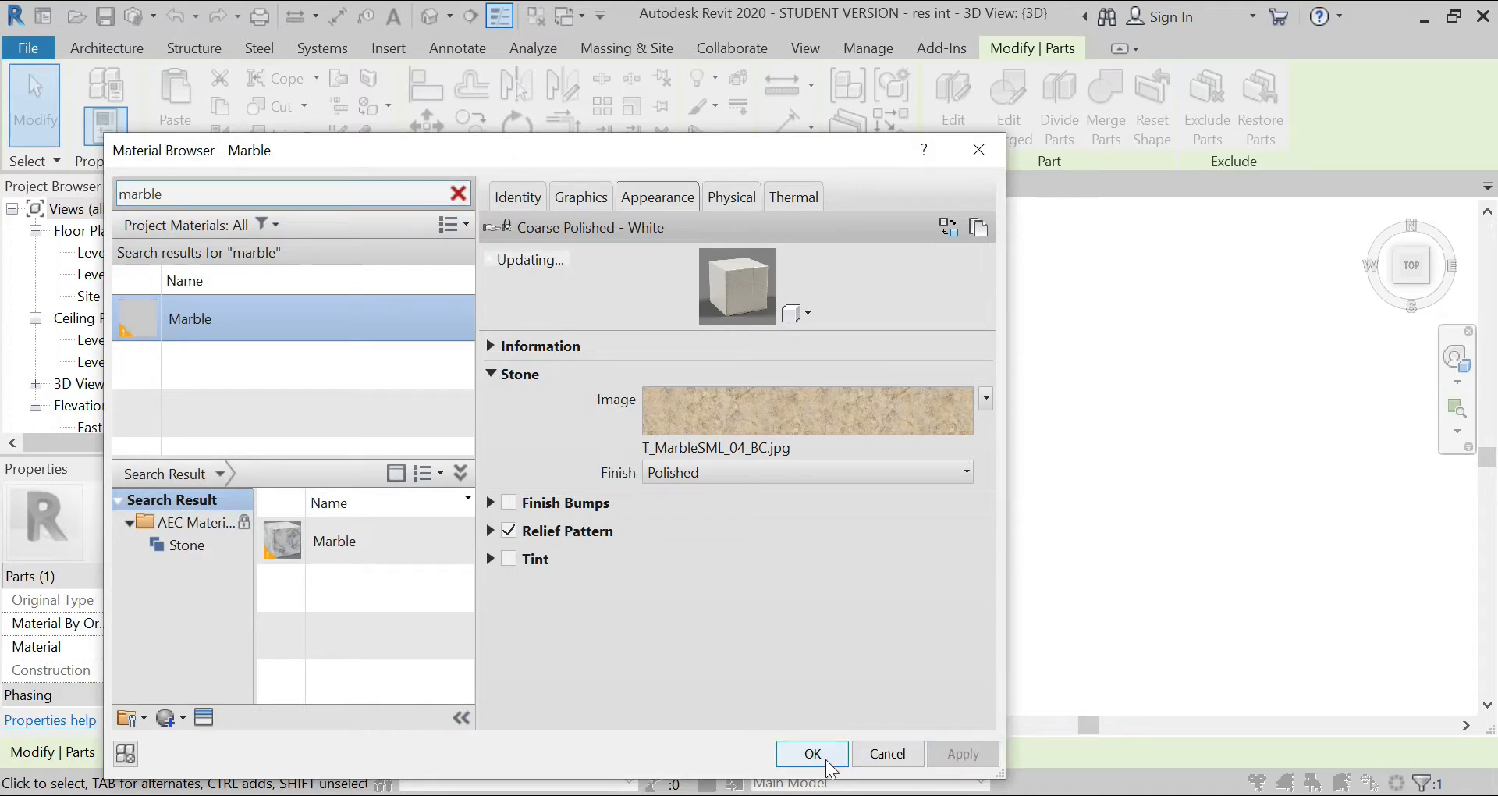
{"action": "left_click", "coordinate": [826, 760]}
{"action": "left_click", "coordinate": [436, 625]}
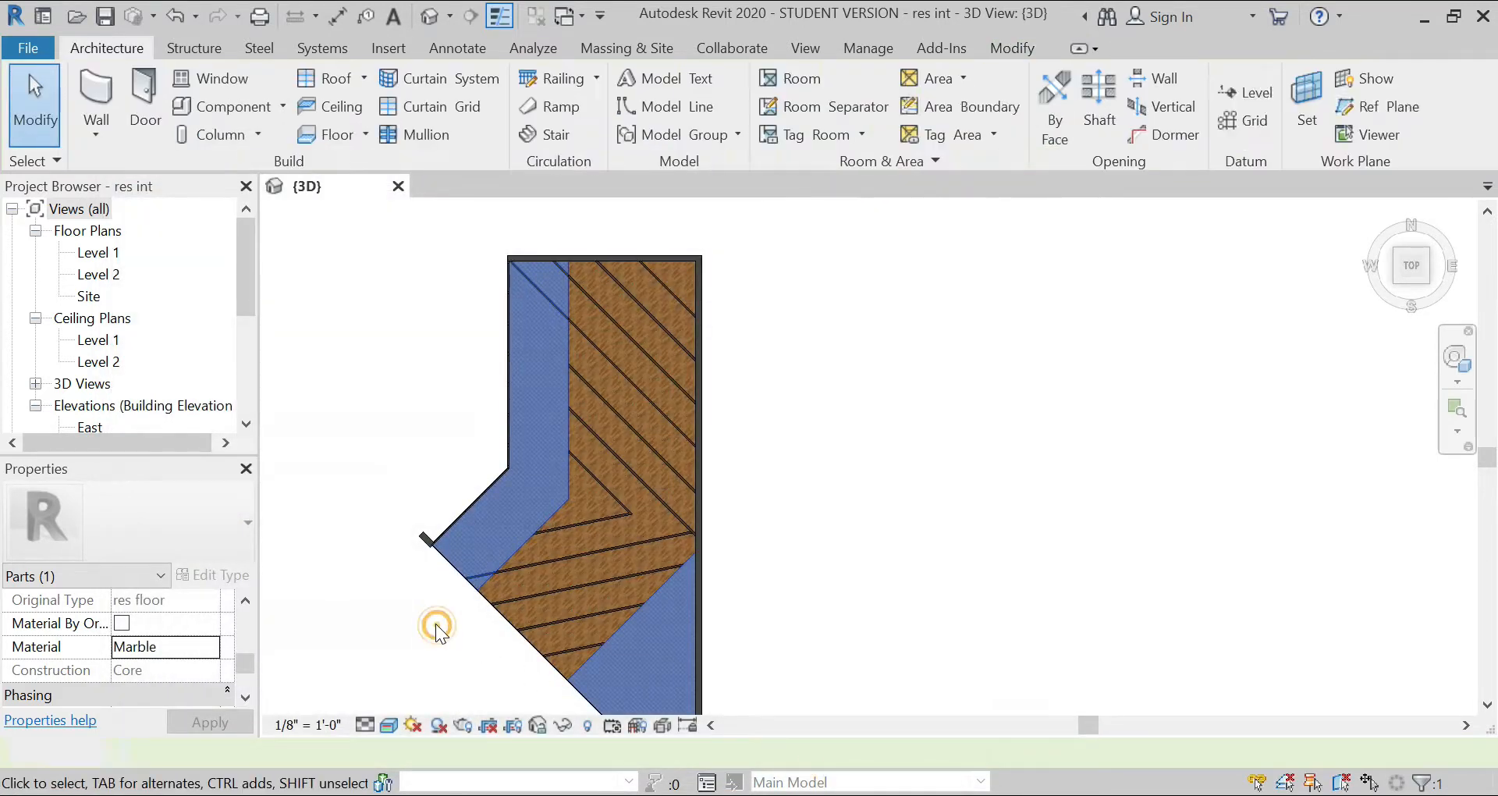
{"action": "scroll", "coordinate": [508, 531], "scroll_direction": "up", "scroll_amount": 5}
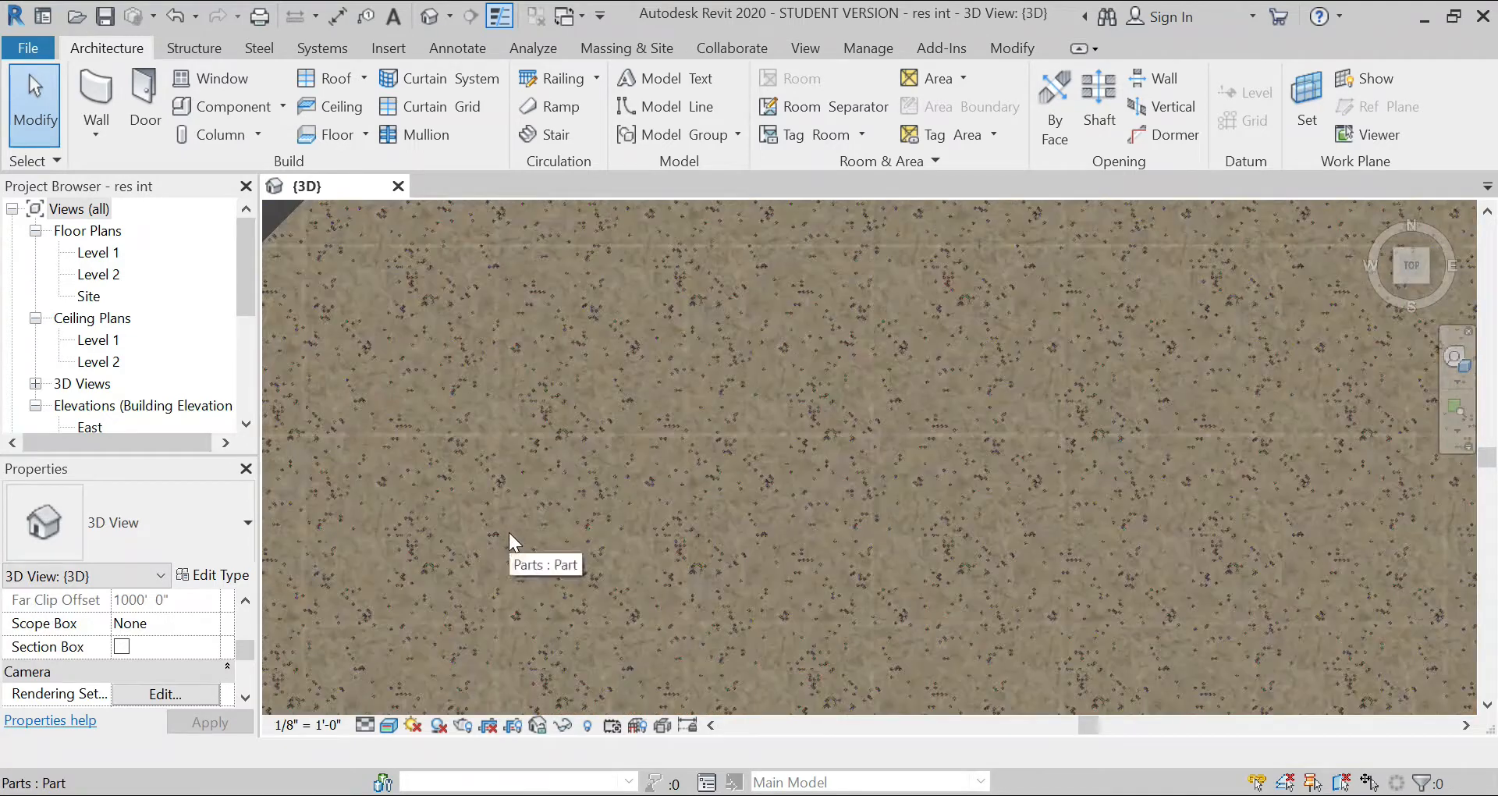
{"action": "scroll", "coordinate": [504, 483], "scroll_direction": "down", "scroll_amount": 2}
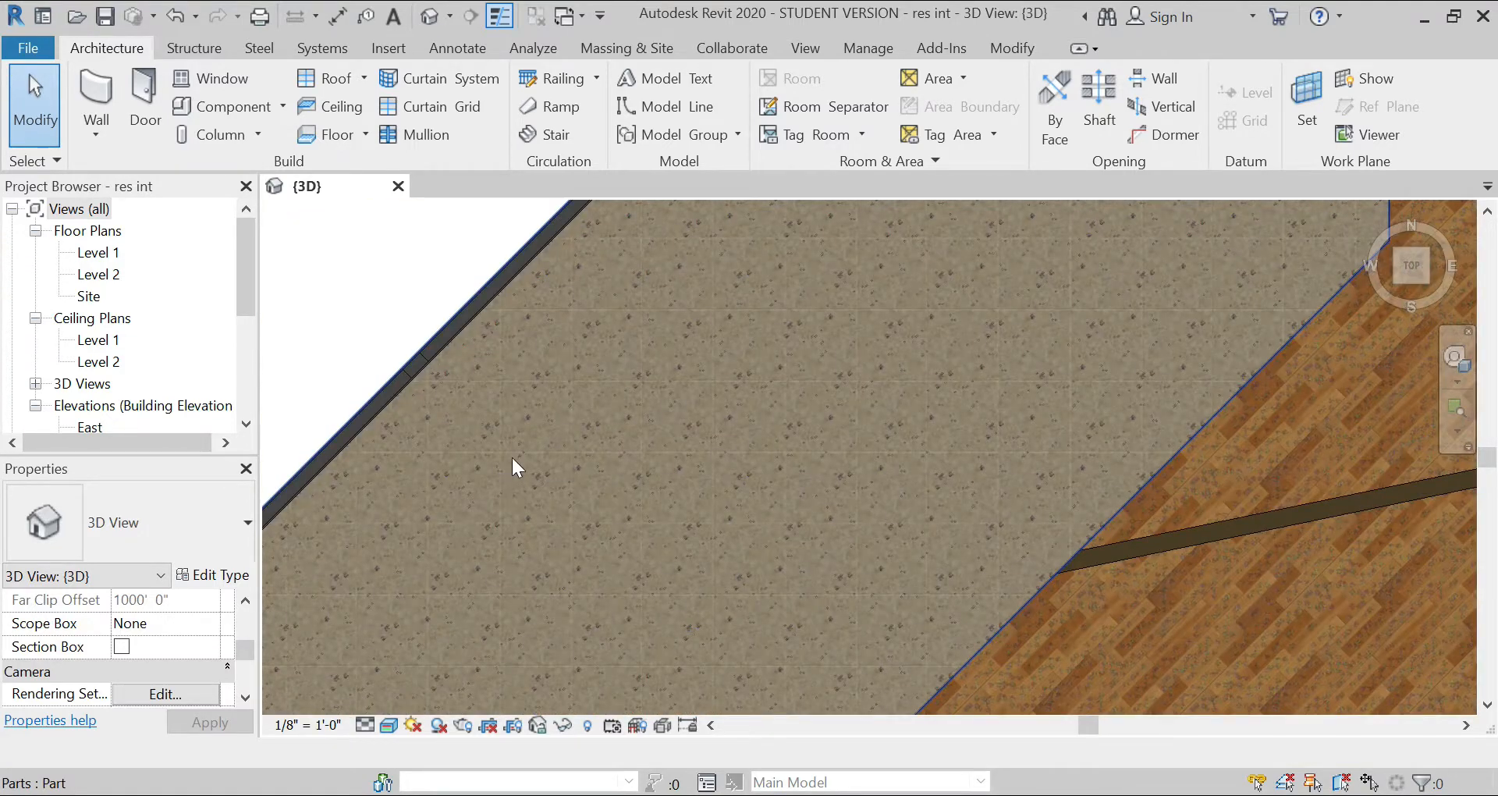
{"action": "scroll", "coordinate": [515, 452], "scroll_direction": "down", "scroll_amount": 6}
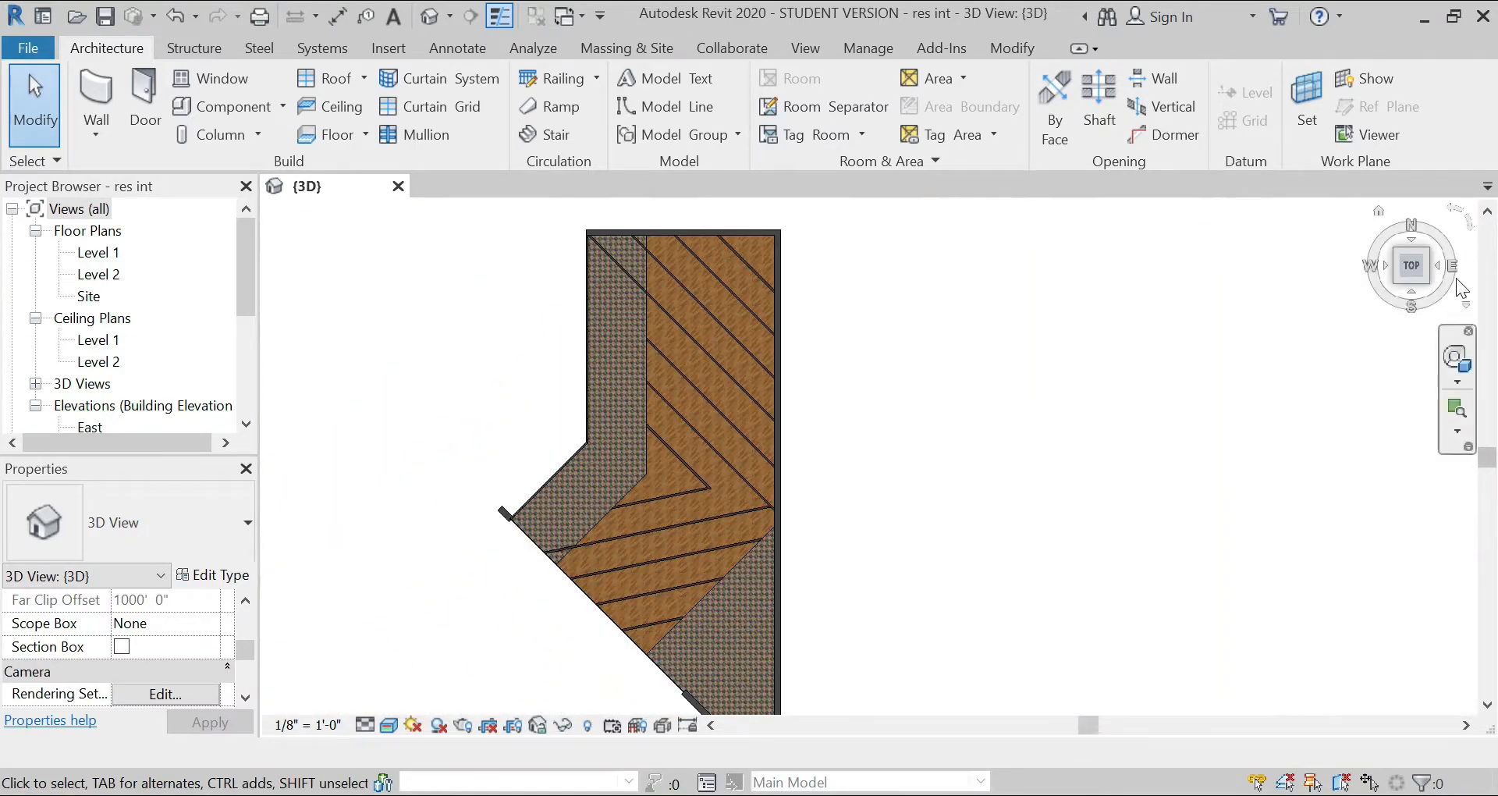
Step: Place a perspective camera in the Level 1 floor plan, from the lower end of the room near the long wall toward the floor's middle
{"action": "left_click", "coordinate": [1397, 284]}
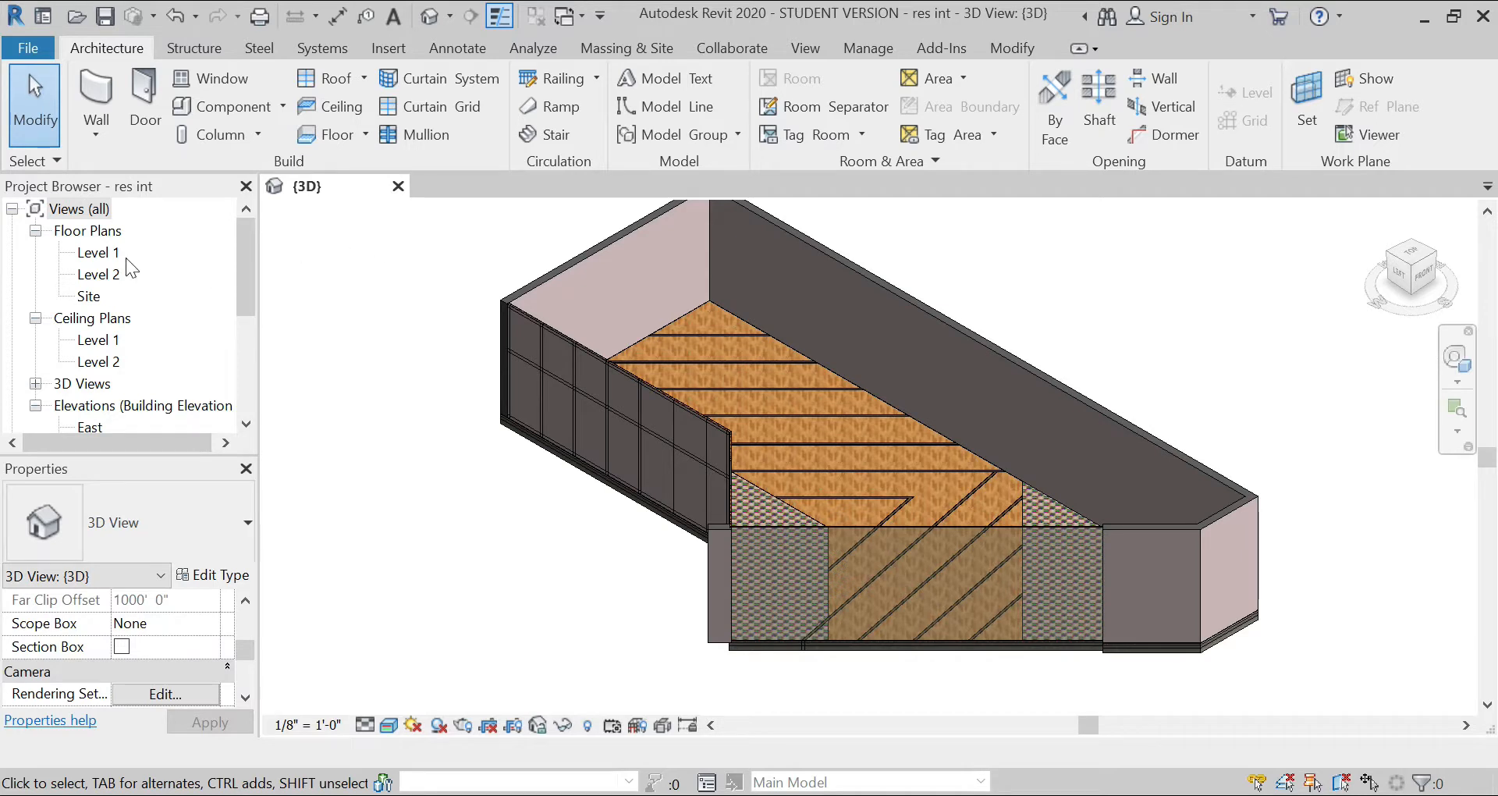
{"action": "double_click", "coordinate": [94, 253]}
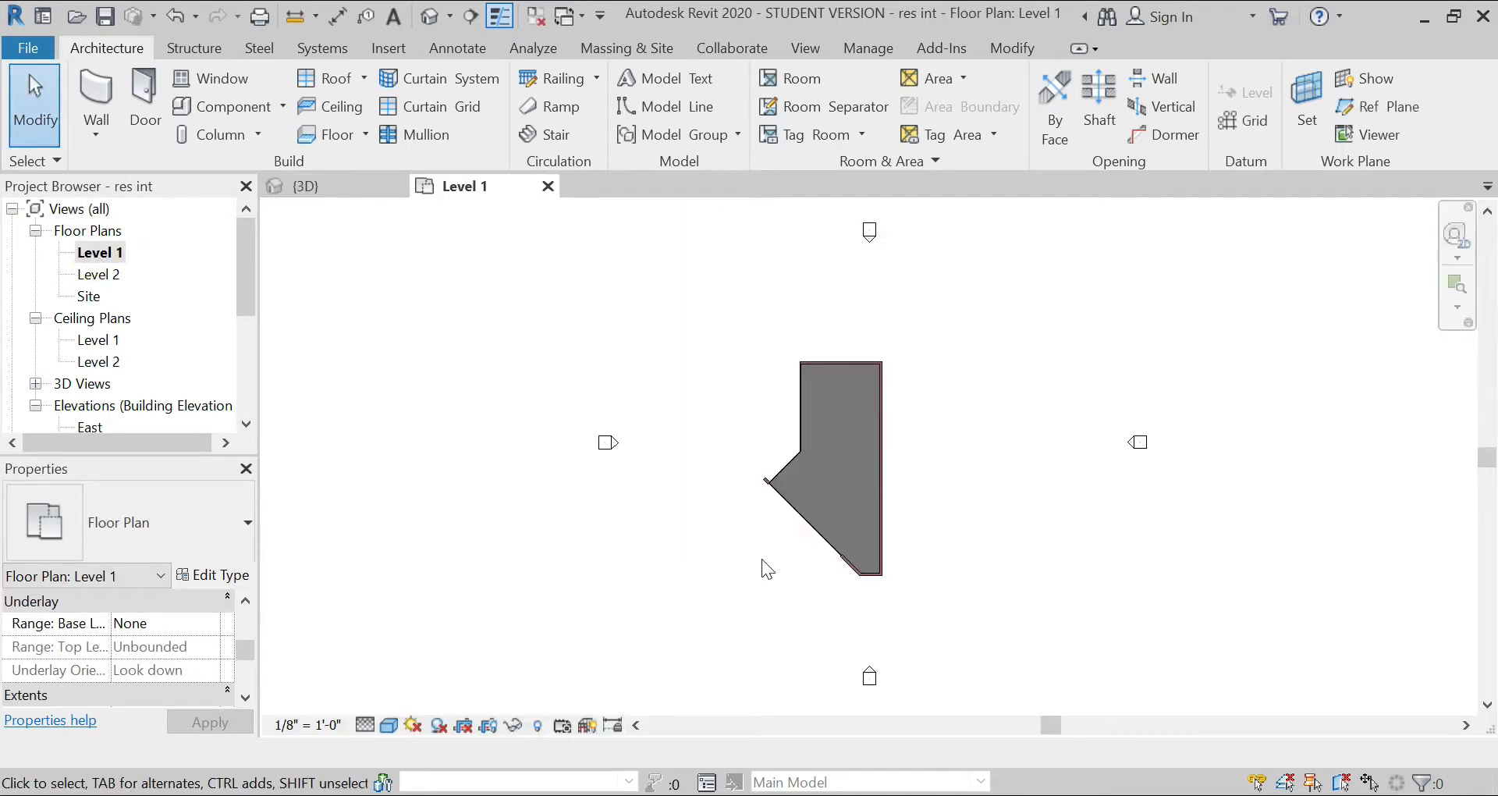
{"action": "left_click", "coordinate": [806, 48]}
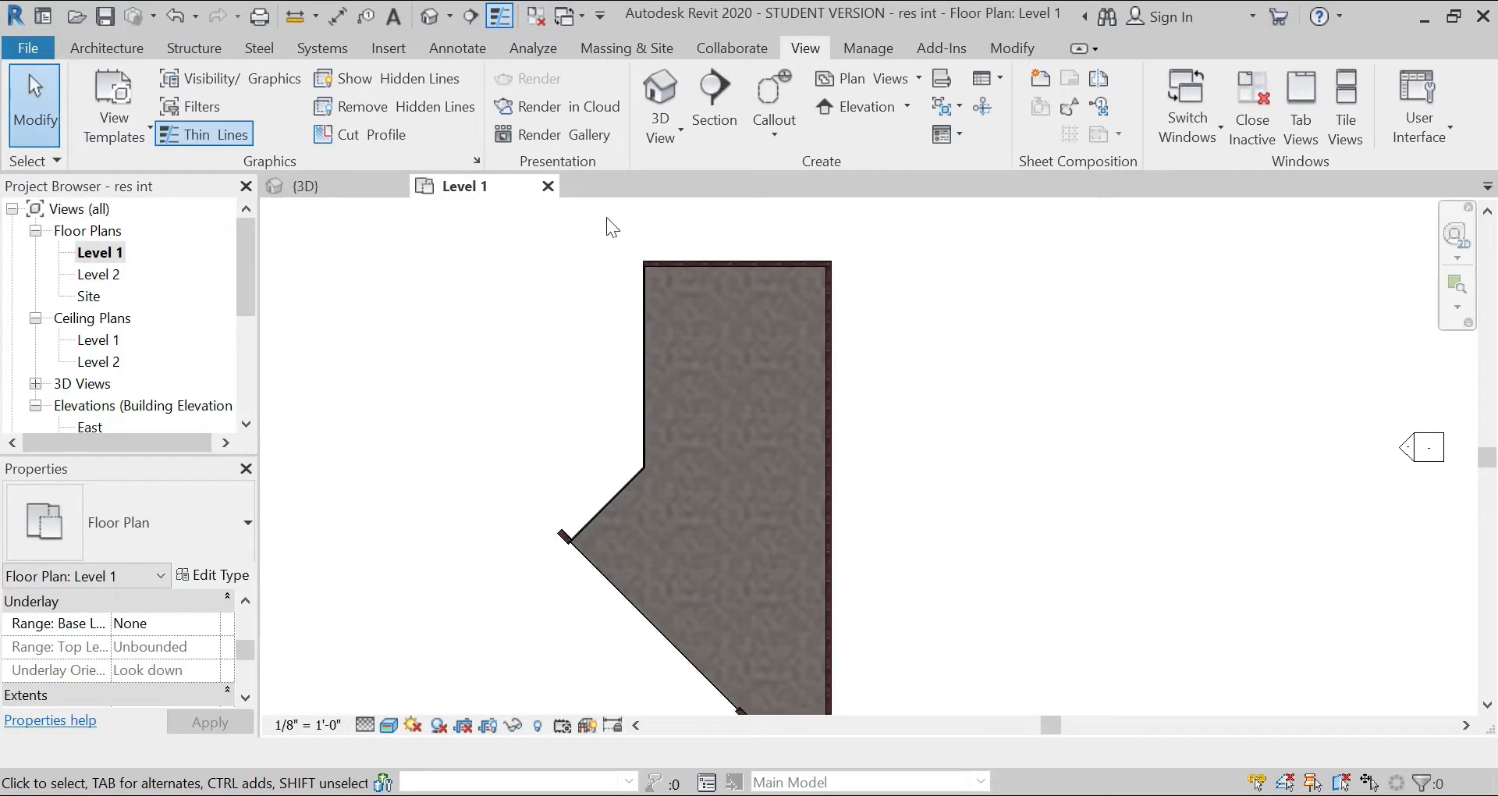
{"action": "left_click", "coordinate": [668, 153]}
{"action": "left_click", "coordinate": [694, 221]}
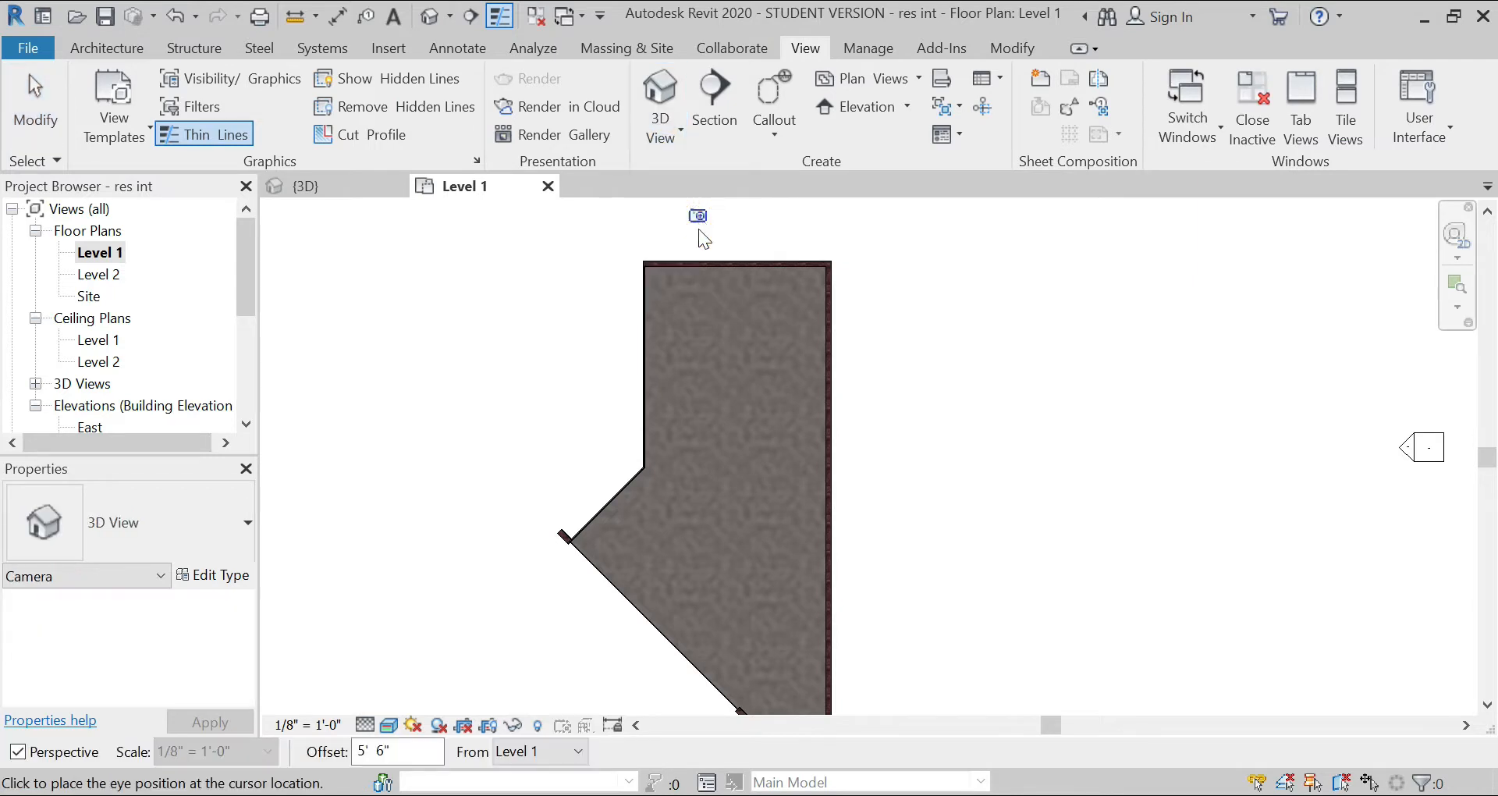
{"action": "left_click", "coordinate": [790, 656]}
{"action": "left_click", "coordinate": [729, 433]}
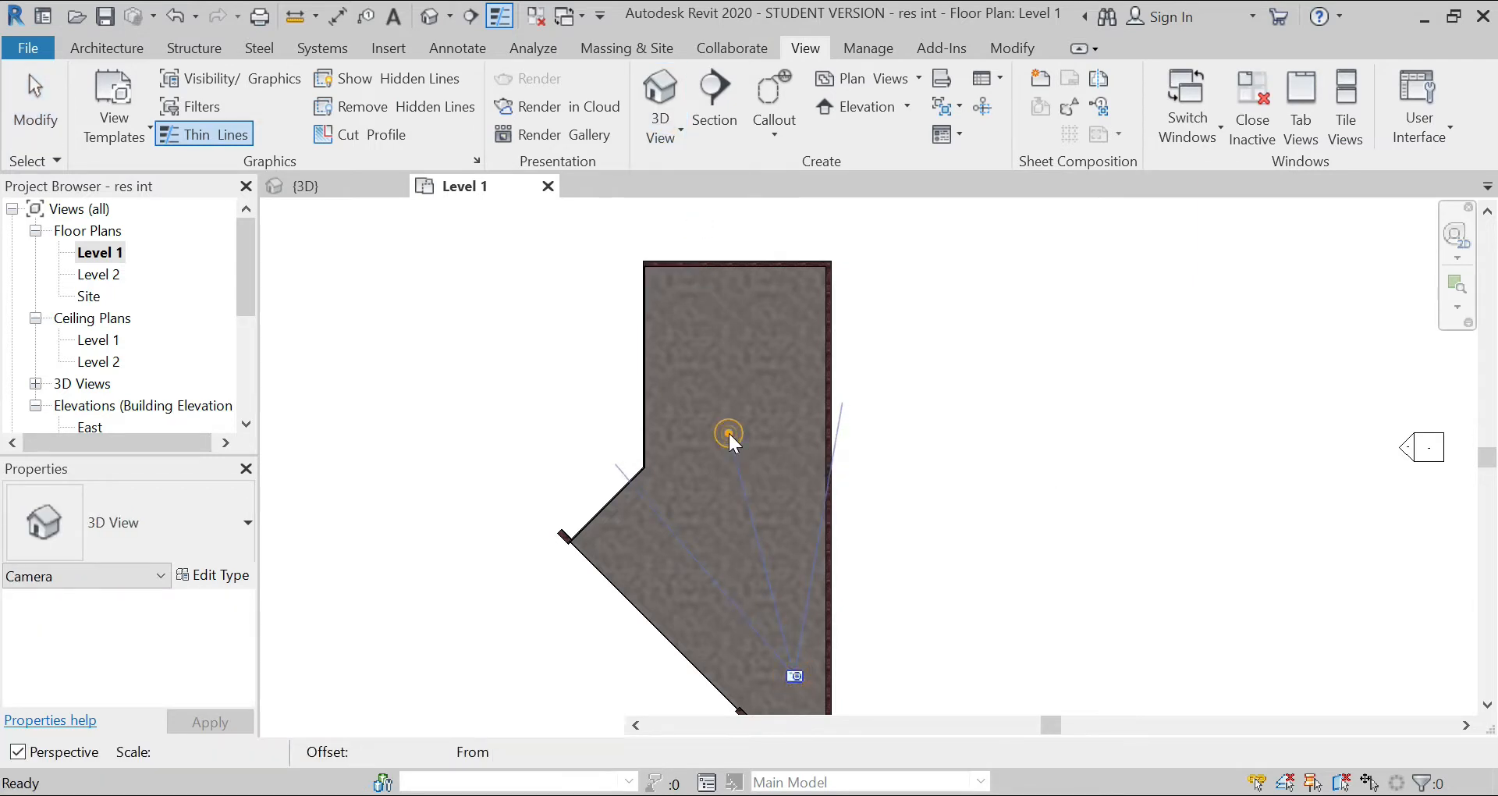
Step: Set the new camera view to the Realistic visual style and Fine detail level
{"action": "left_click", "coordinate": [404, 632]}
{"action": "left_click", "coordinate": [390, 723]}
{"action": "left_click", "coordinate": [409, 680]}
{"action": "left_click", "coordinate": [210, 624]}
{"action": "left_click", "coordinate": [204, 669]}
Step: Set the camera view's Parts Visibility to Show Both and apply it
{"action": "left_click", "coordinate": [211, 648]}
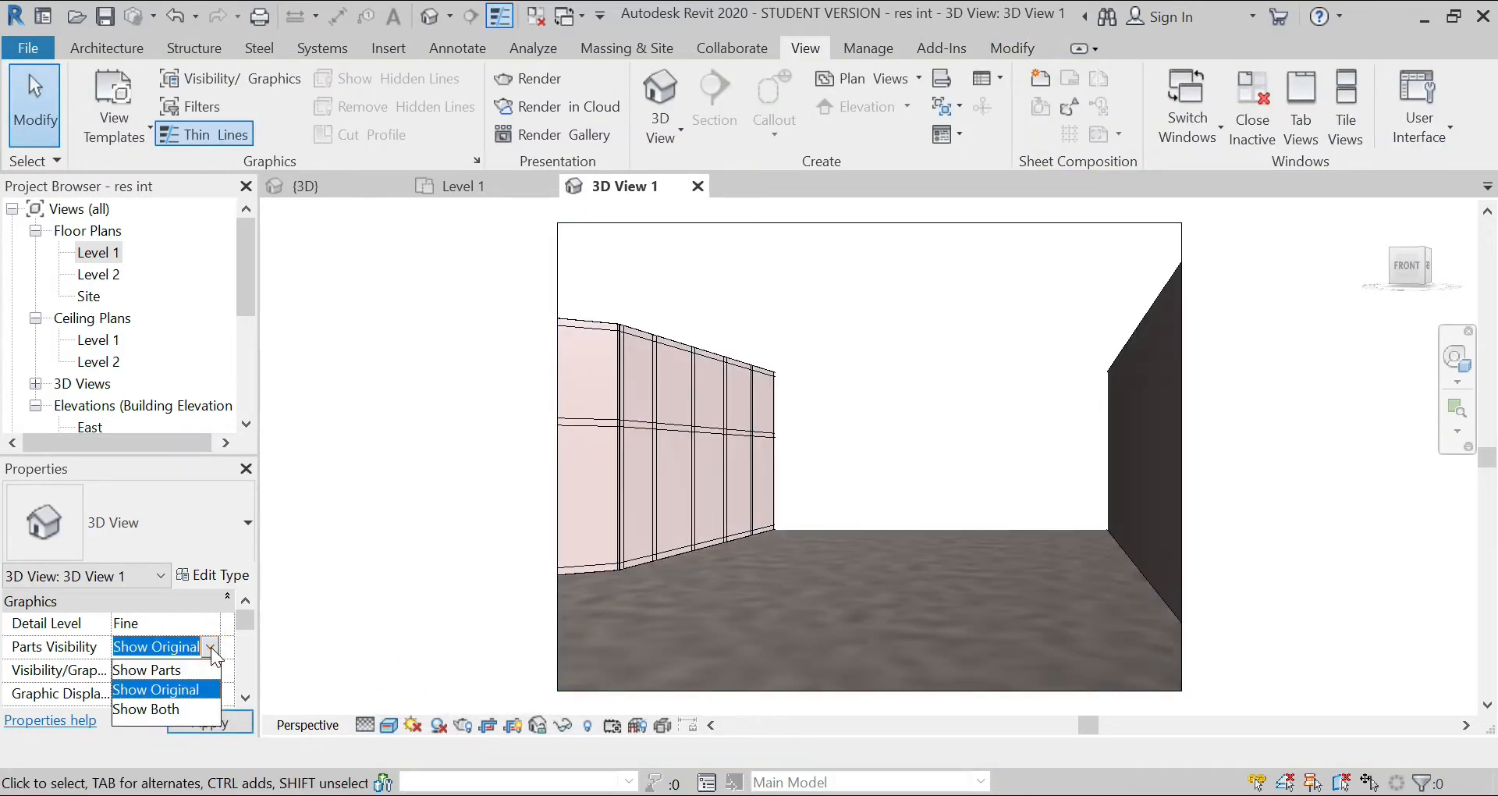
{"action": "left_click", "coordinate": [193, 709]}
{"action": "left_click", "coordinate": [203, 728]}
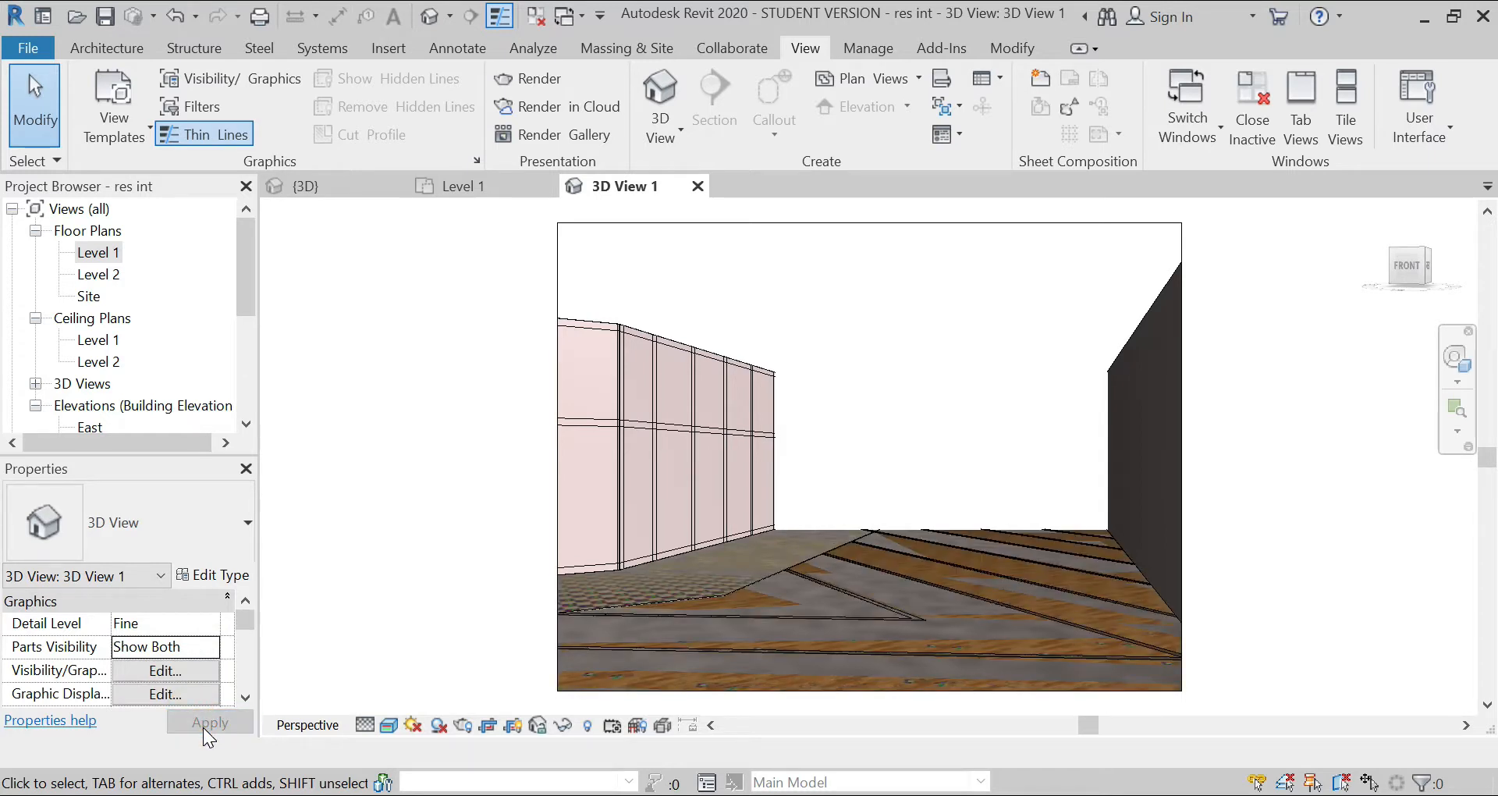
Step: Set the camera view's Parts Visibility to Show Parts and apply it
{"action": "left_click", "coordinate": [209, 646]}
{"action": "left_click", "coordinate": [196, 668]}
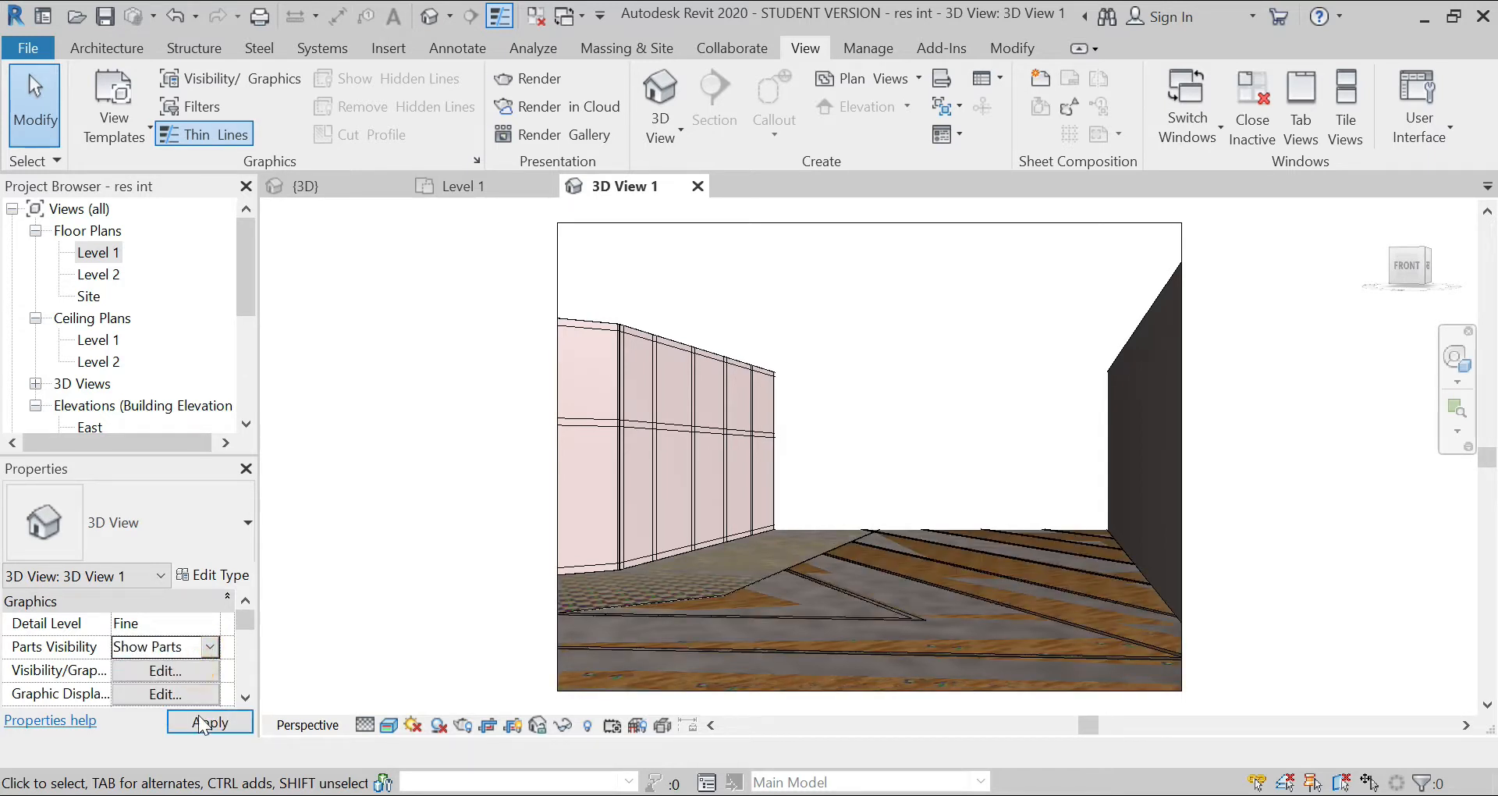
{"action": "left_click", "coordinate": [200, 719]}
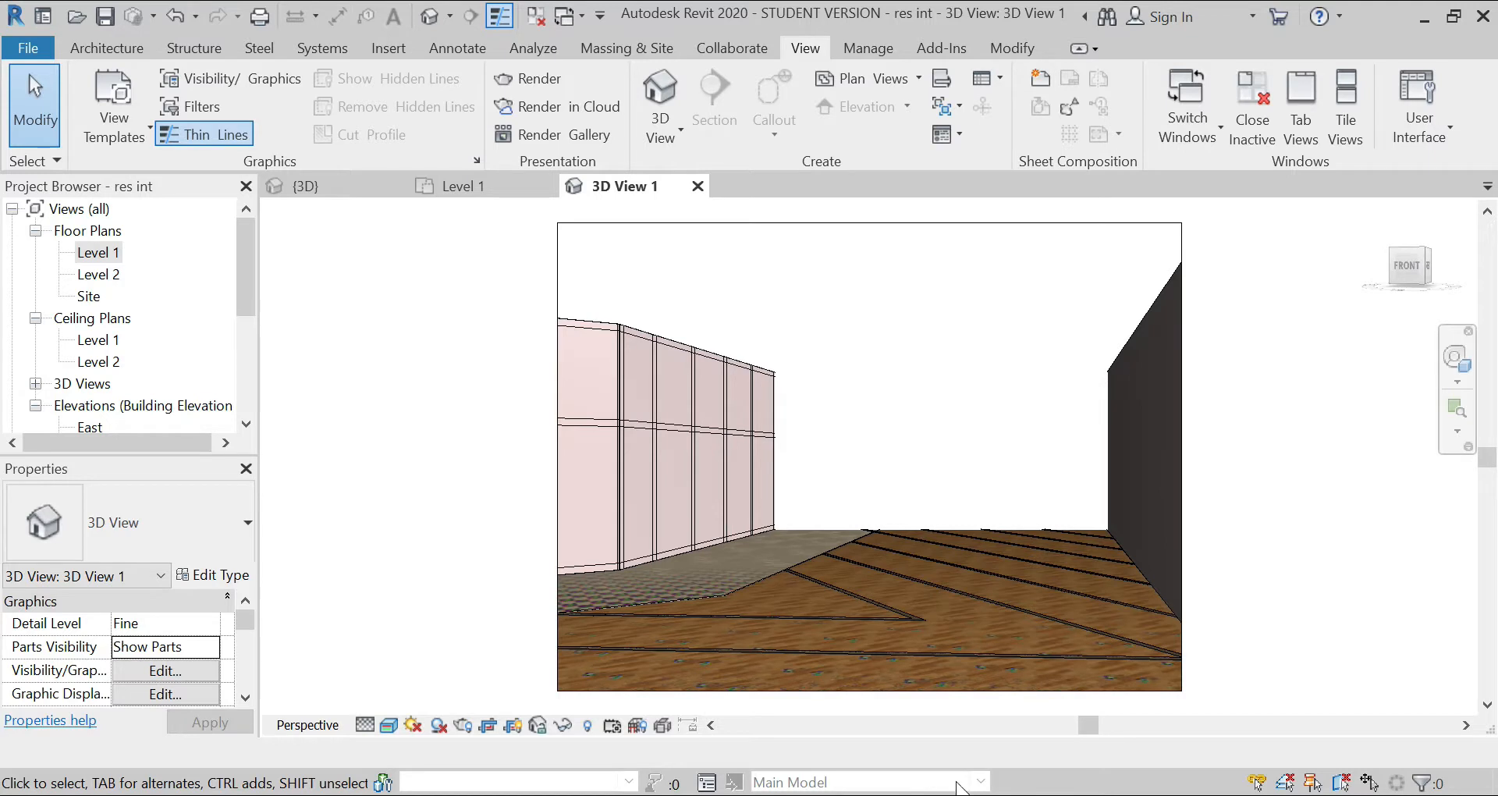
Step: Open the rendering settings for the camera view
{"action": "scroll", "coordinate": [898, 608], "scroll_direction": "down", "scroll_amount": 2}
{"action": "scroll", "coordinate": [874, 605], "scroll_direction": "up", "scroll_amount": 3}
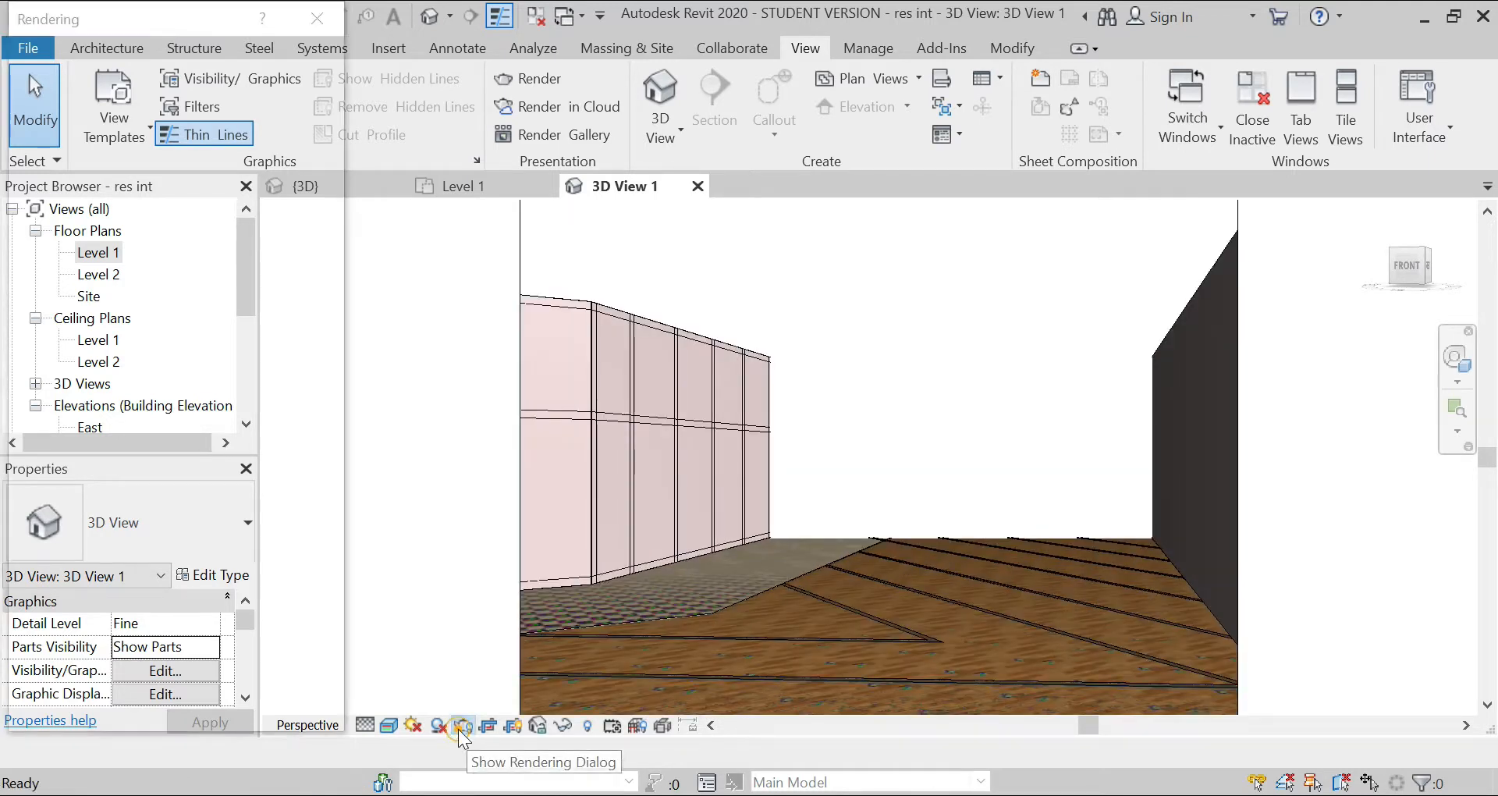
{"action": "left_click", "coordinate": [462, 728]}
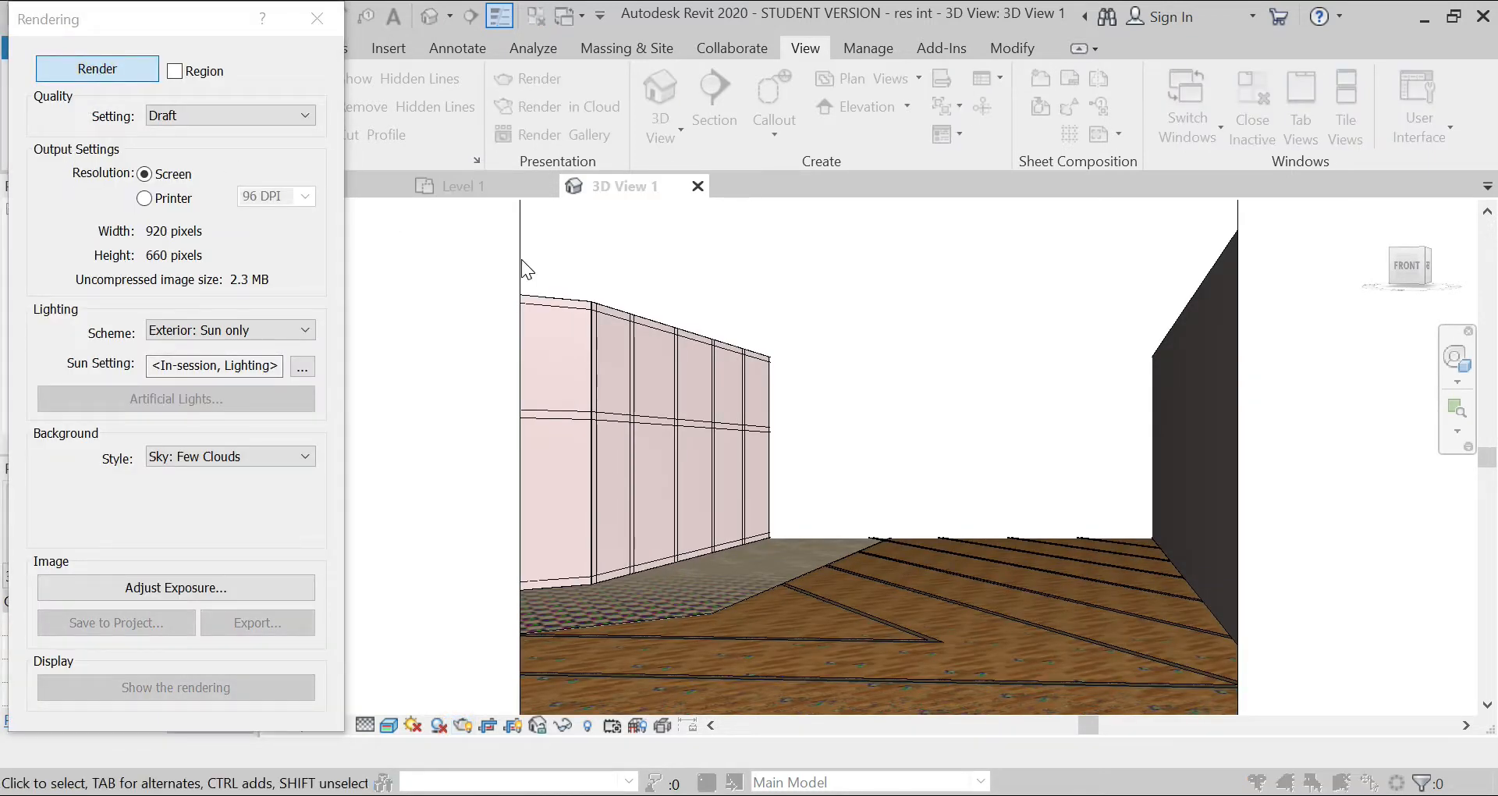